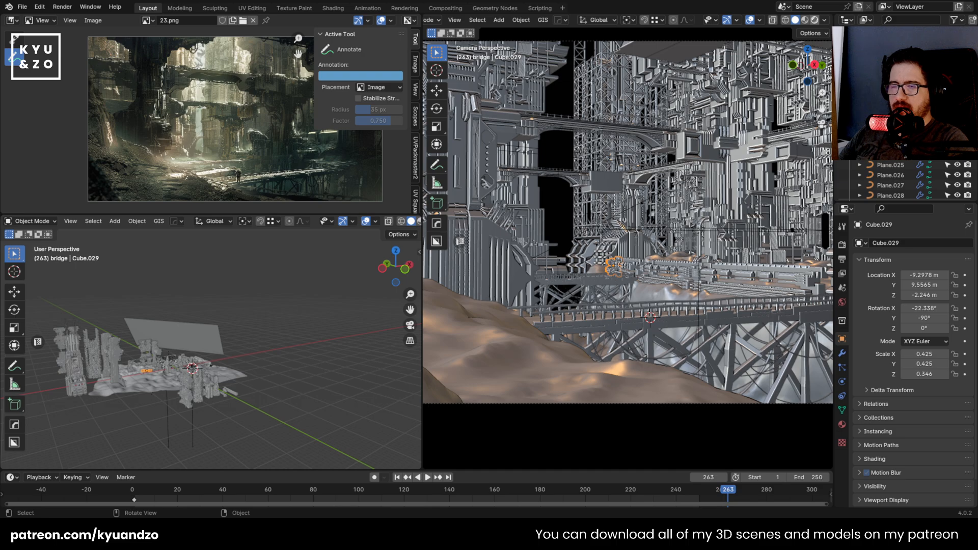
Switch the camera viewport to rendered shading and frame the central tower and bridges
click(815, 20)
scroll(624, 200, down, 5)
scroll(623, 201, up, 5)
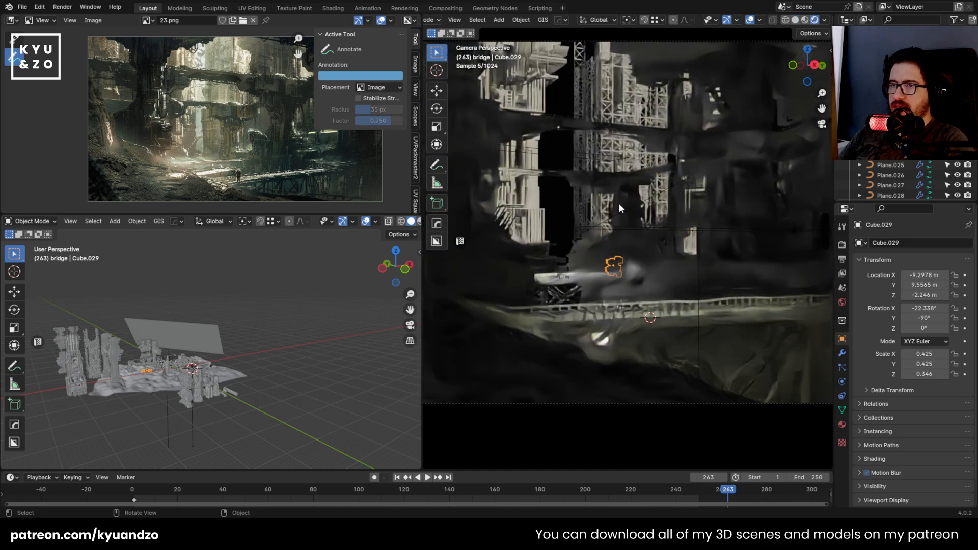
shift+middle_drag(614, 172, 695, 197)
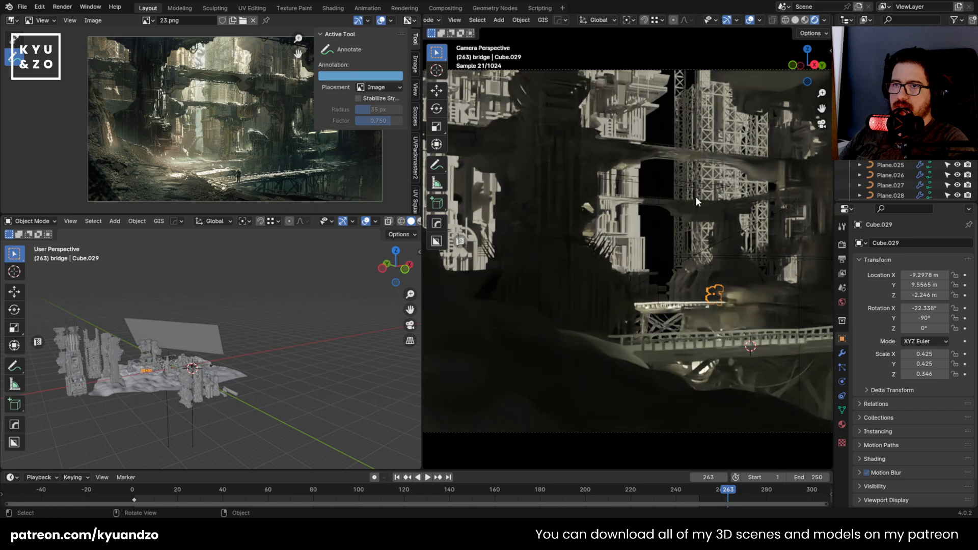
Inspect the bridge, tower and terrain objects in the rendered camera view by selecting them one after another
click(696, 197)
click(555, 199)
click(561, 225)
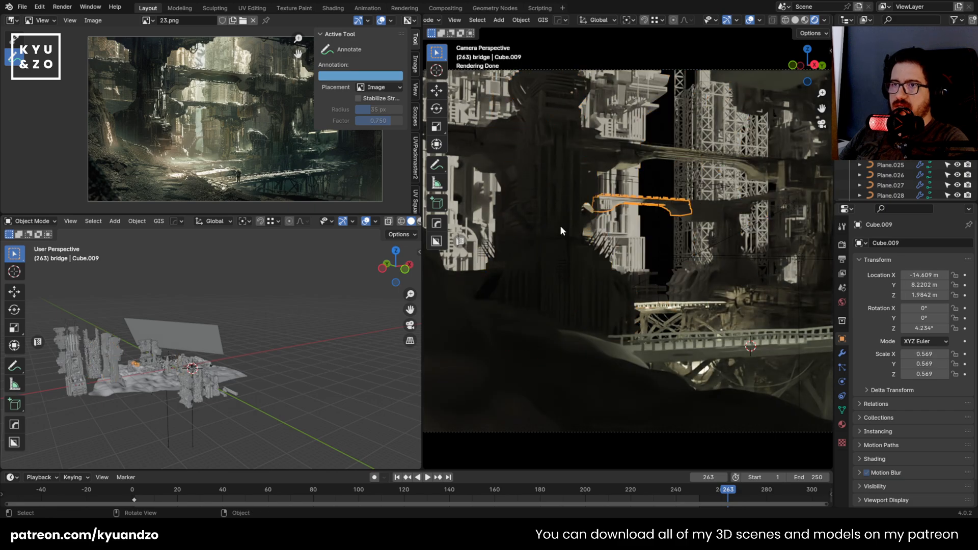
click(630, 222)
click(540, 179)
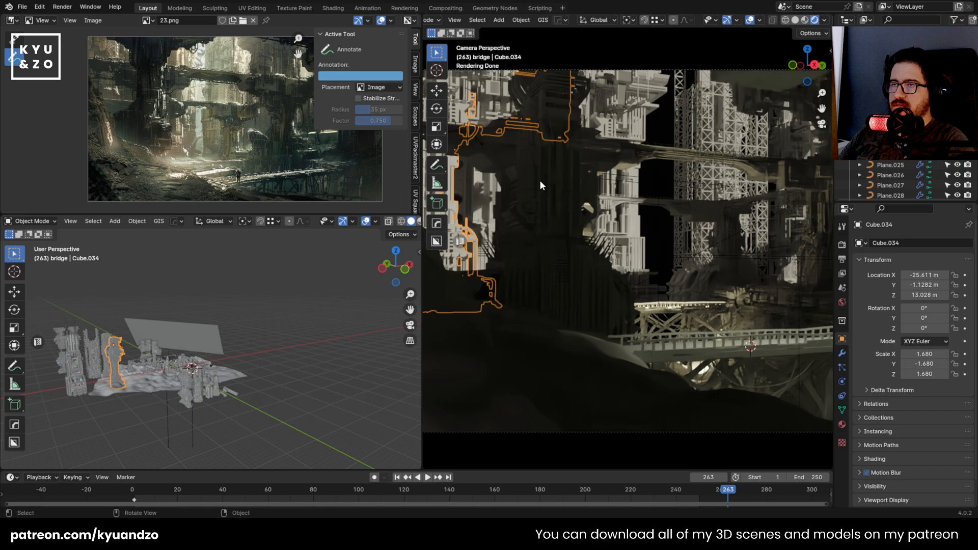
scroll(539, 179, down, 1)
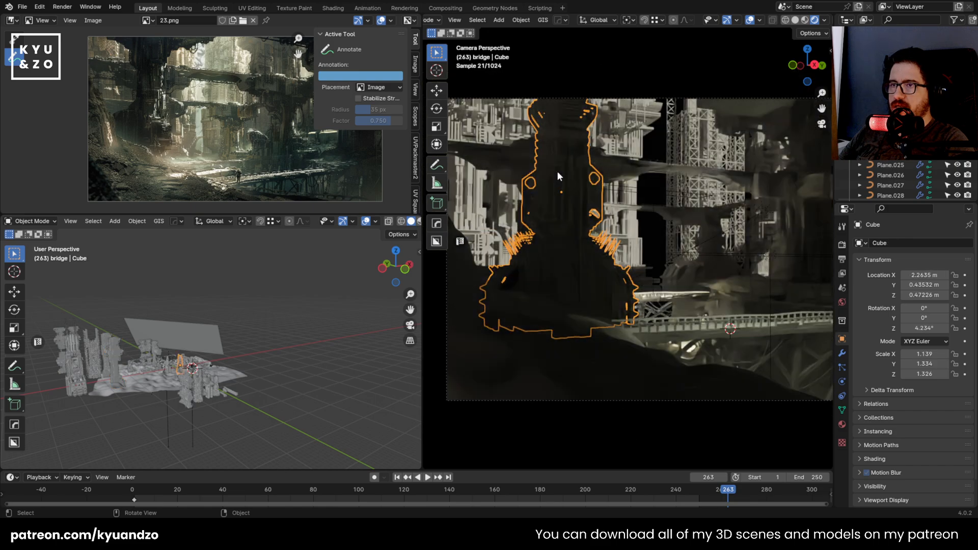
click(604, 336)
scroll(607, 325, down, 1)
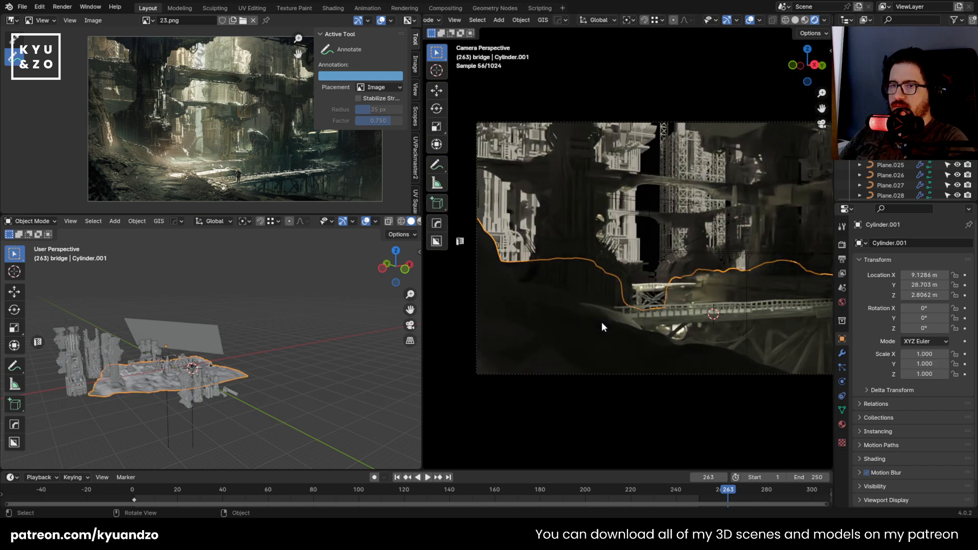
Examine the lit terrain and distant towers from outside the camera, ending back in the camera view
middle_drag(610, 318, 640, 280)
mouse_move(608, 250)
shift+middle_down()
mouse_move(707, 244)
mouse_move(611, 252)
shift+middle_up()
scroll(707, 244, up, 2)
scroll(611, 250, up, 2)
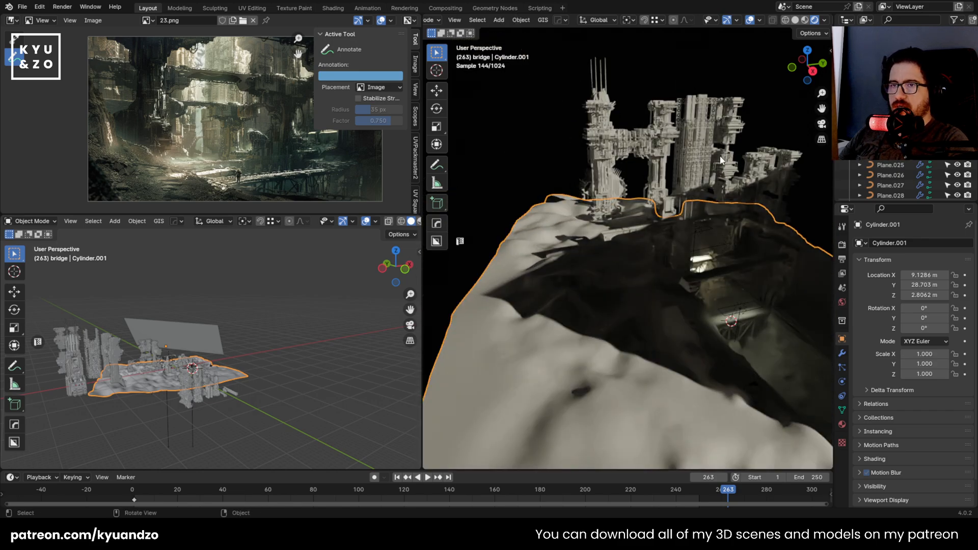
shift+middle_drag(605, 183, 537, 237)
scroll(520, 254, down, 2)
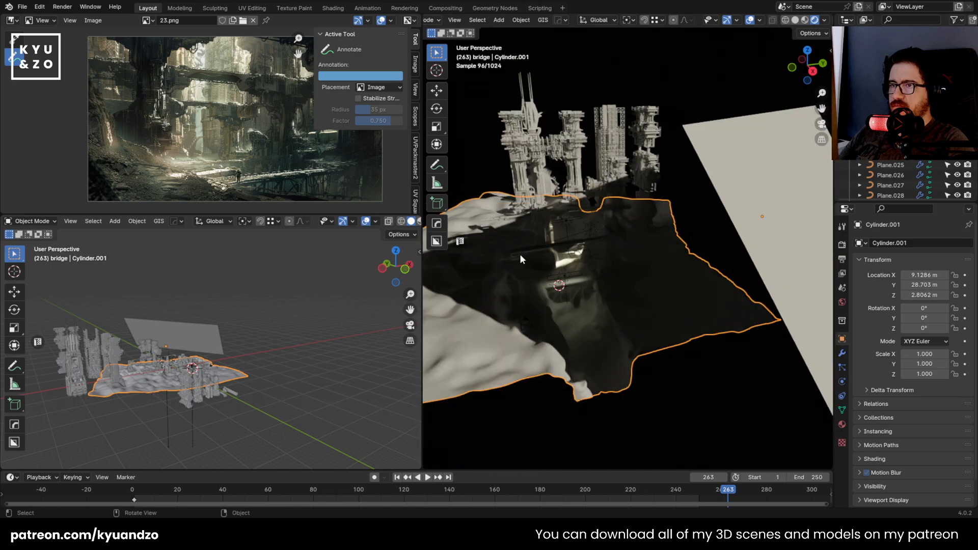
click(529, 325)
key(KP_0)
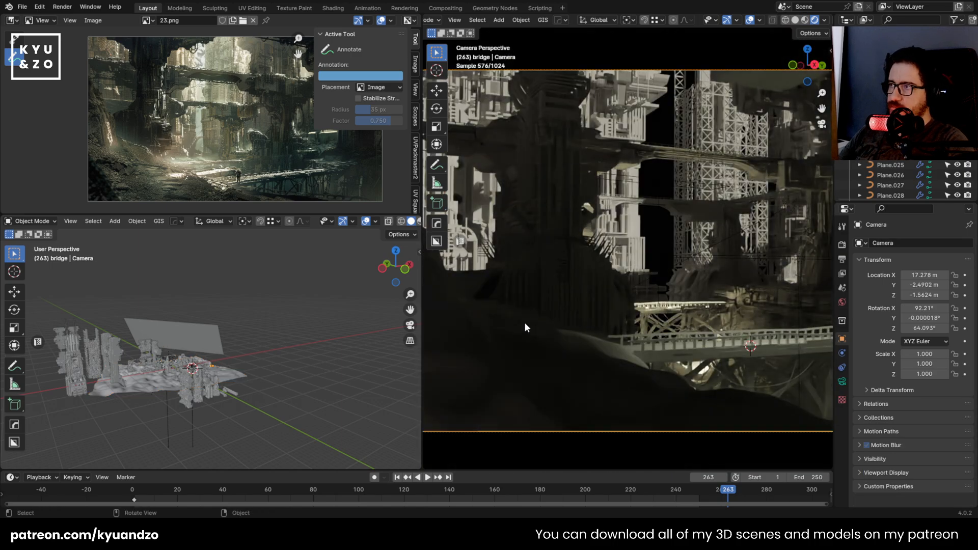
Enlarge the reference image area by shrinking the secondary 3D viewport beneath it
scroll(199, 143, up, 2)
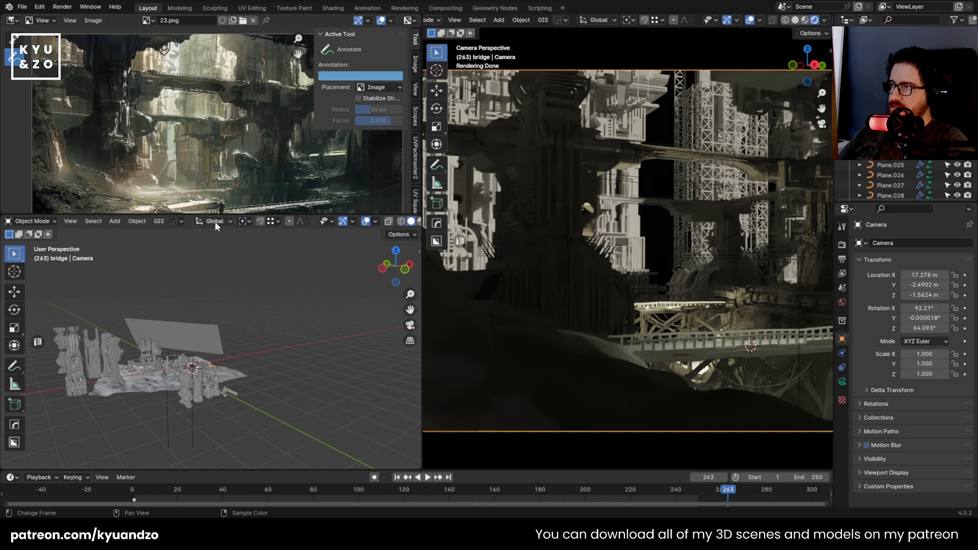
drag(215, 216, 214, 393)
scroll(204, 269, up, 2)
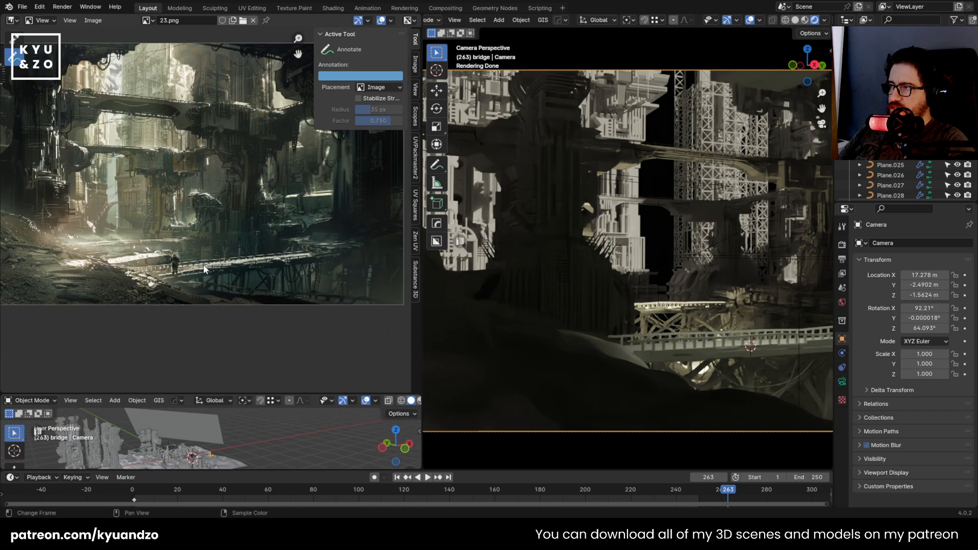
Compare the reference's walking figure, bridges and sunlit rock wall with the matching parts of the rendered camera view
scroll(204, 267, up, 3)
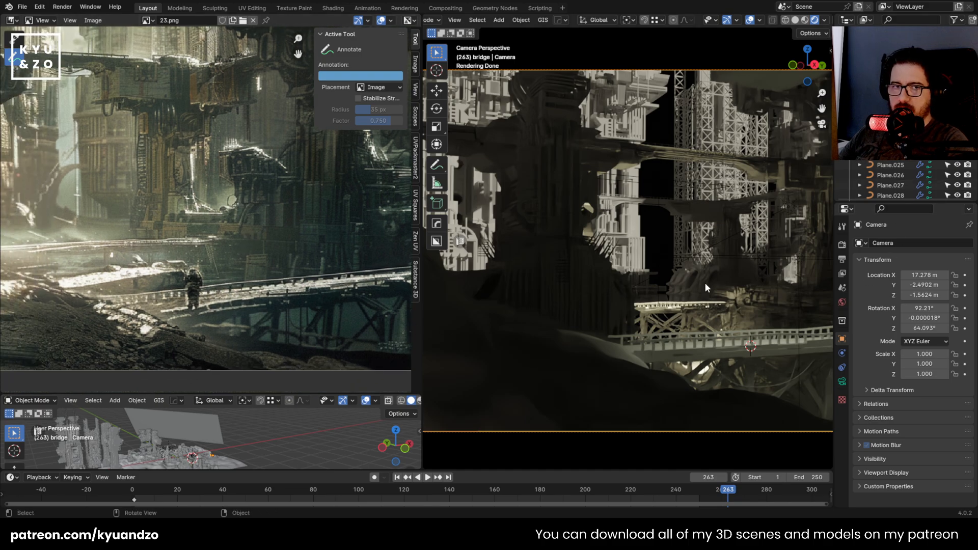
shift+middle_drag(705, 285, 645, 264)
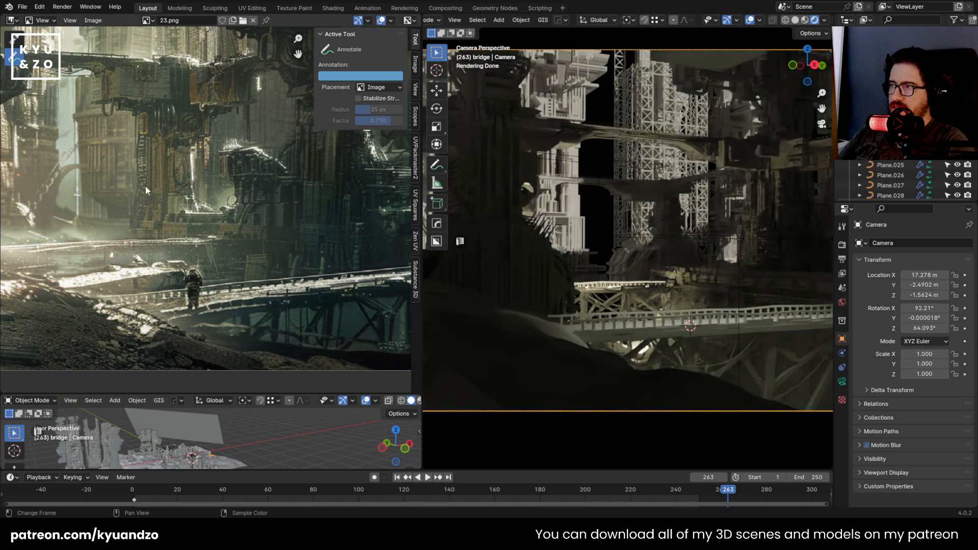
middle_drag(184, 171, 190, 195)
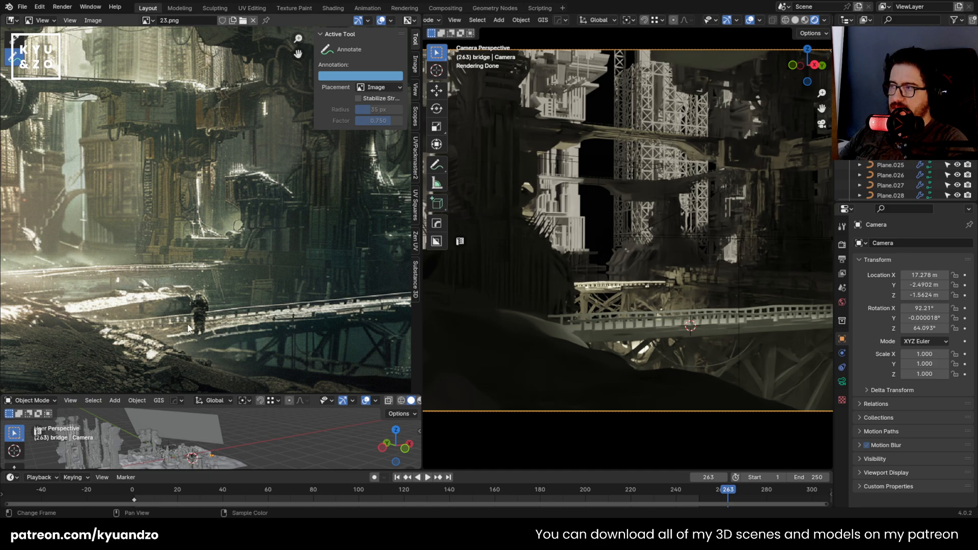
scroll(189, 328, down, 6)
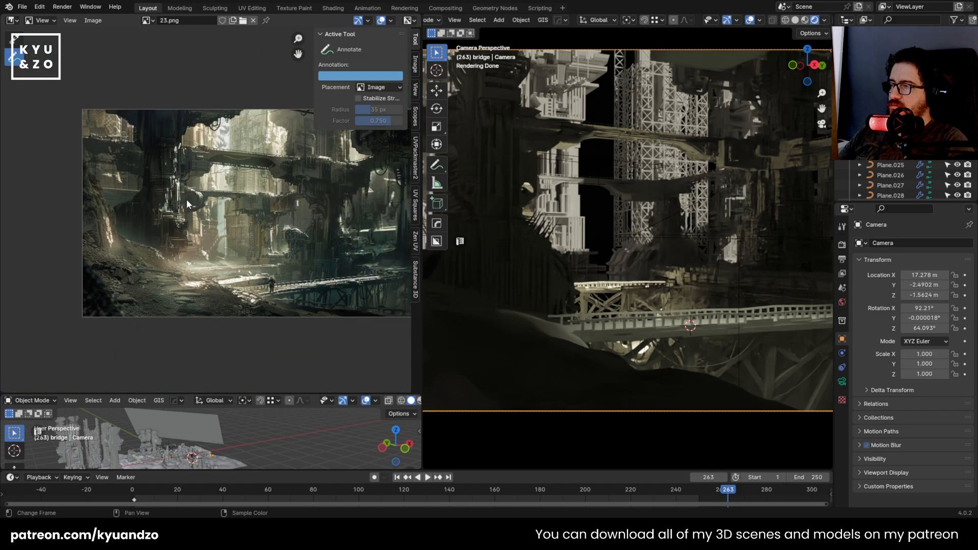
scroll(187, 200, up, 4)
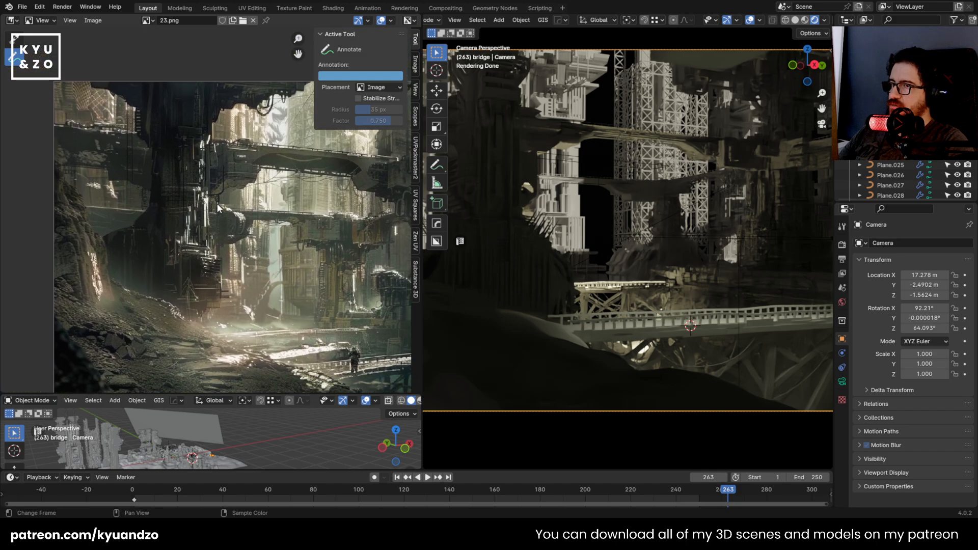
shift+middle_drag(536, 241, 713, 241)
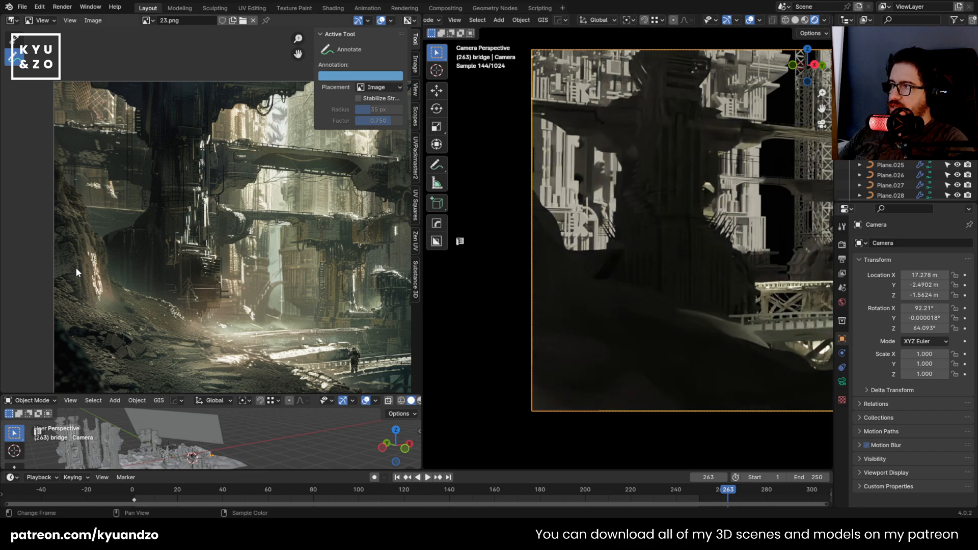
scroll(76, 267, up, 4)
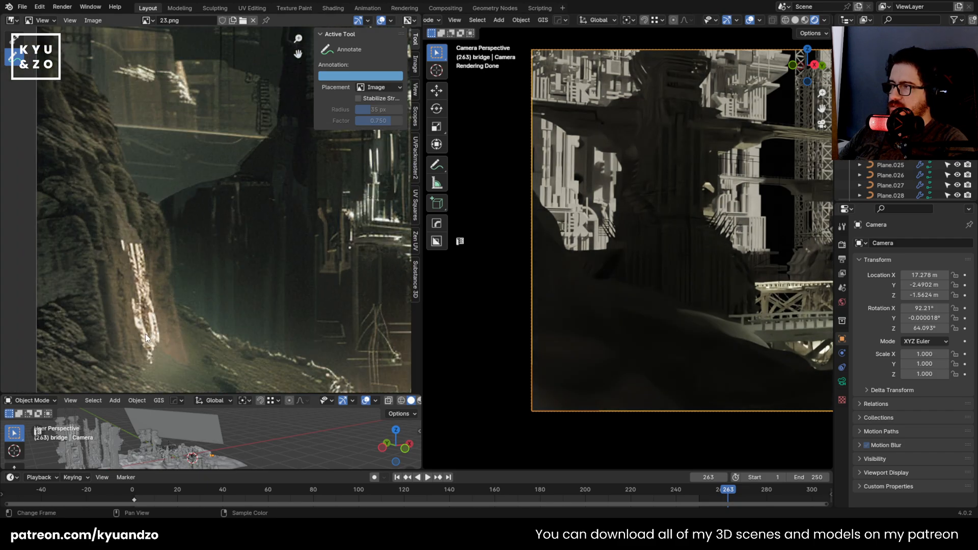
scroll(153, 306, down, 4)
scroll(182, 229, down, 1)
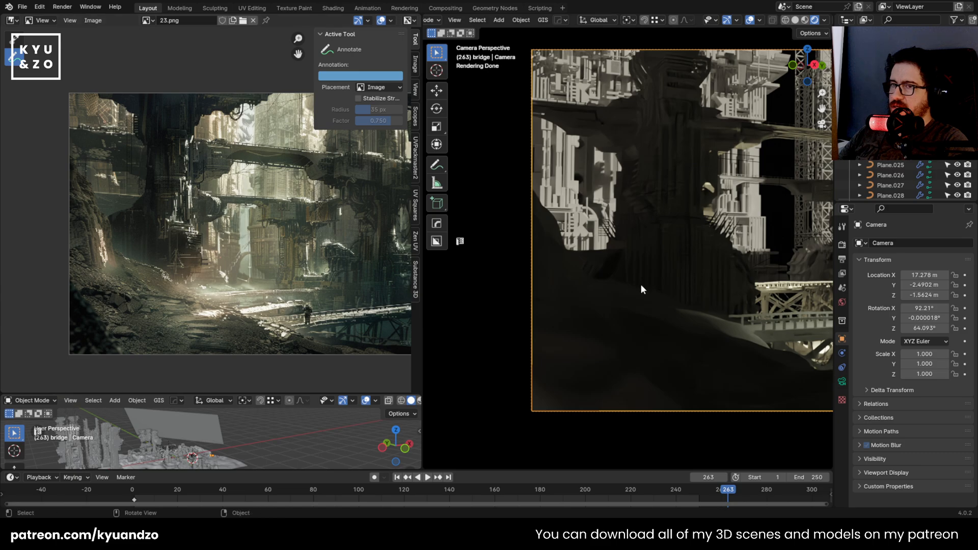
Compare the dark structures and hanging cables on the reference's right side with the same area of the camera render
middle_drag(200, 159, 167, 207)
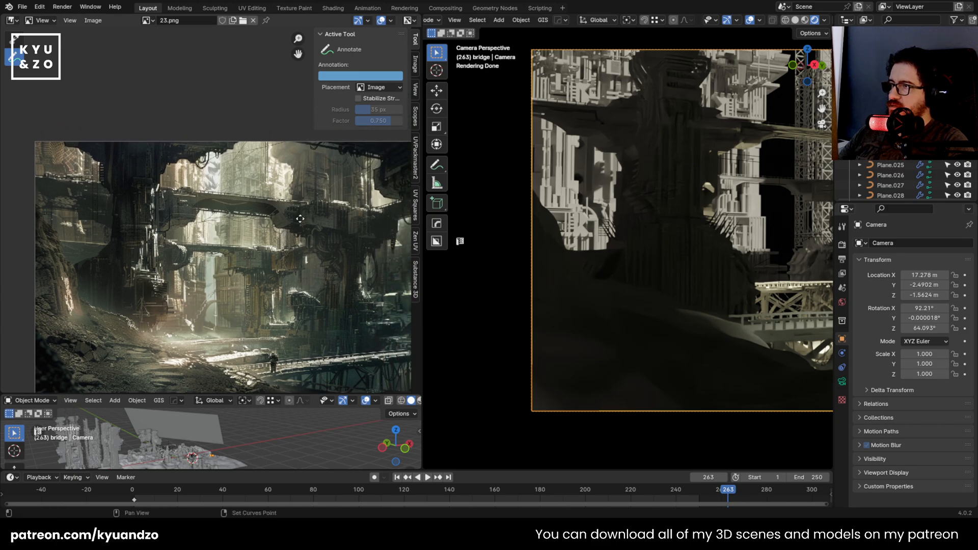
middle_drag(300, 218, 188, 206)
scroll(191, 195, down, 2)
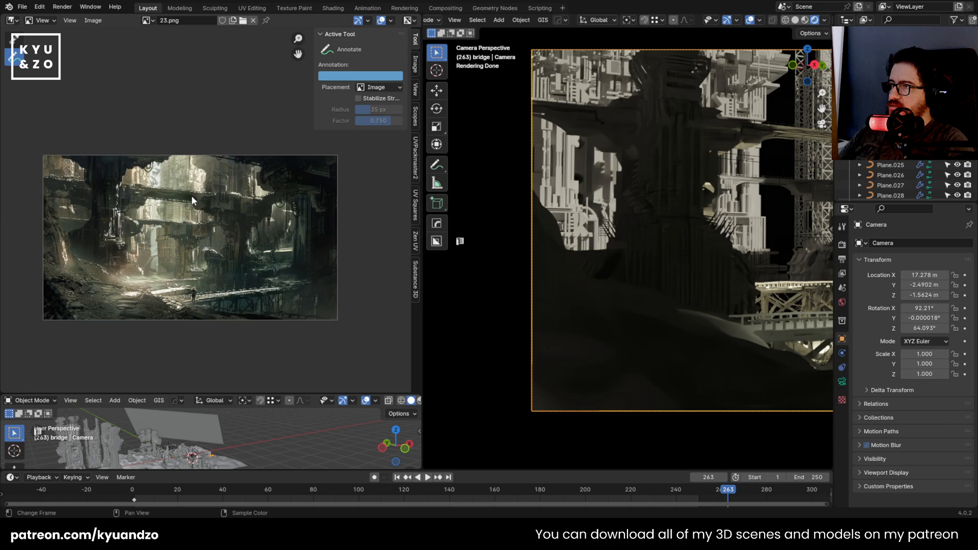
scroll(255, 216, up, 6)
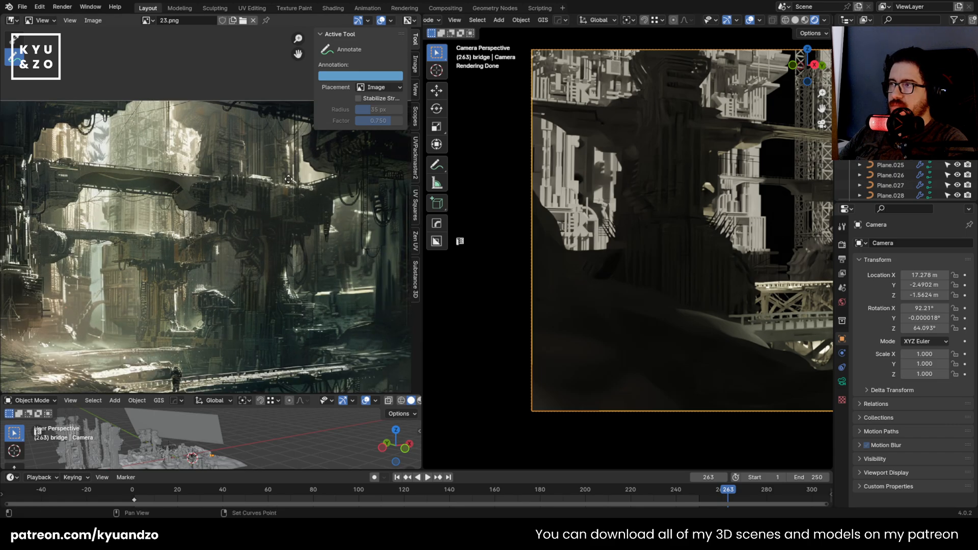
middle_drag(226, 193, 151, 220)
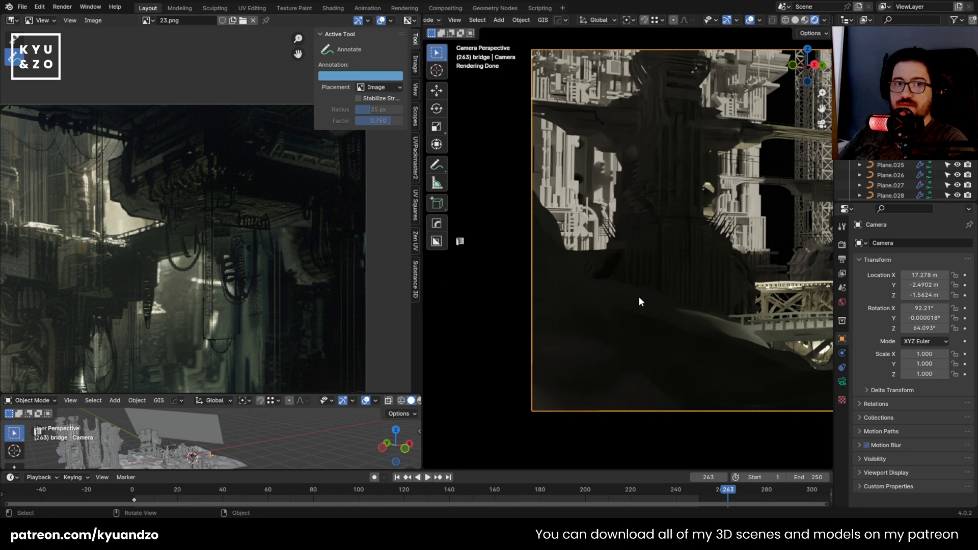
scroll(639, 301, down, 3)
shift+middle_drag(635, 278, 484, 267)
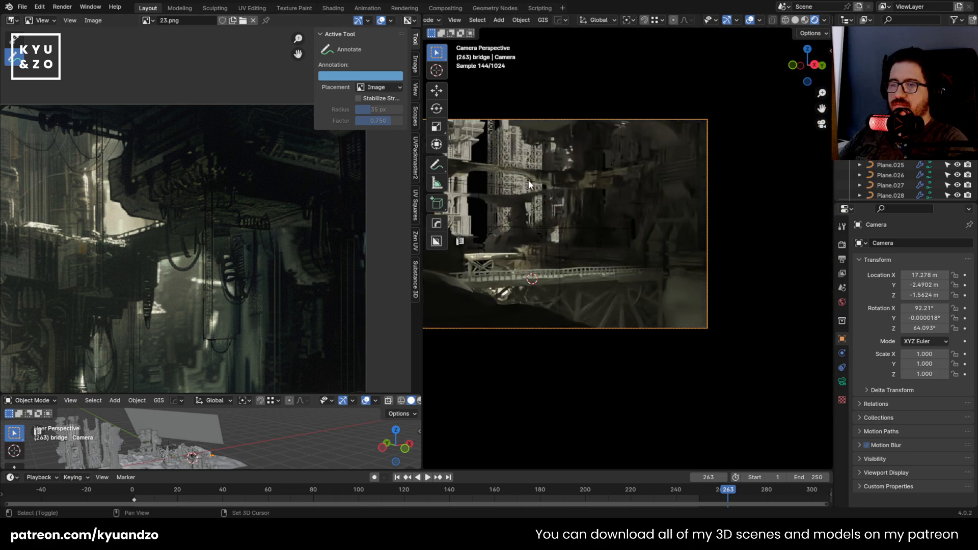
scroll(530, 185, up, 1)
scroll(668, 207, up, 2)
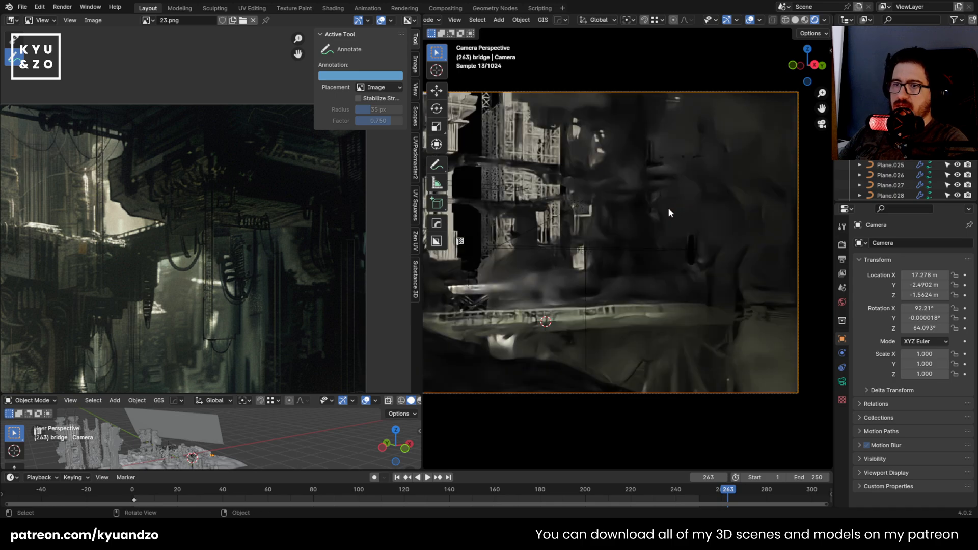
scroll(655, 210, down, 5)
scroll(635, 216, up, 2)
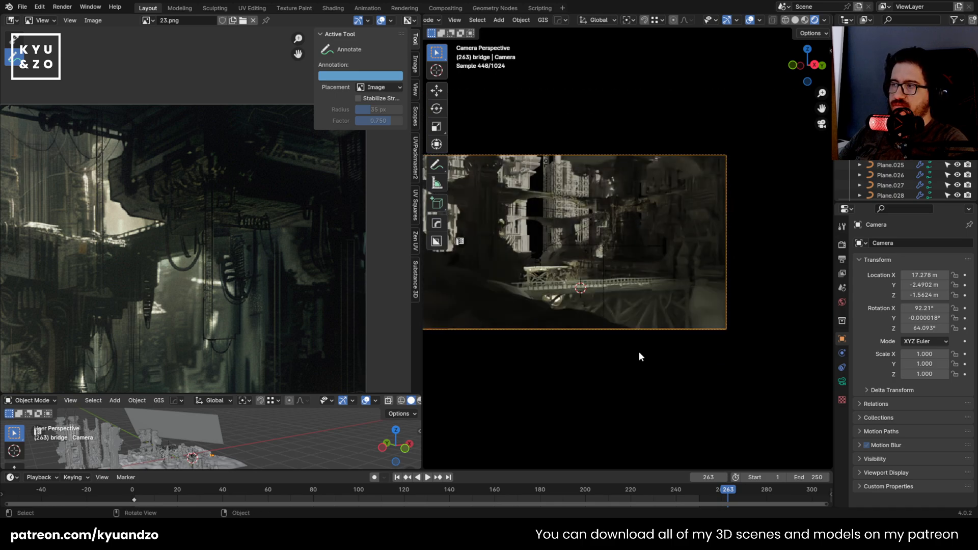
Leave the camera view and switch the main viewport to Material Preview shading with the whole scene in view
middle_drag(600, 212, 616, 267)
scroll(617, 267, down, 5)
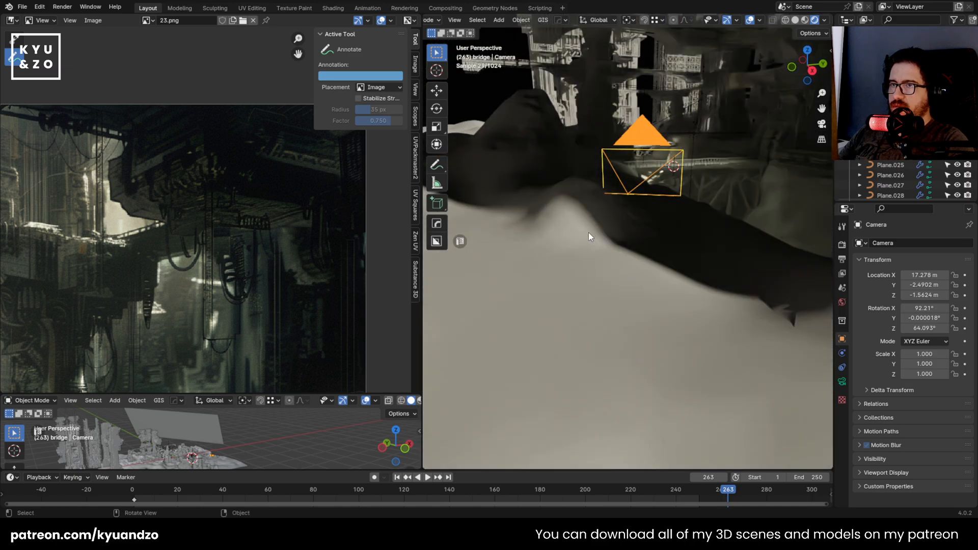
click(598, 257)
click(514, 115)
scroll(546, 249, down, 2)
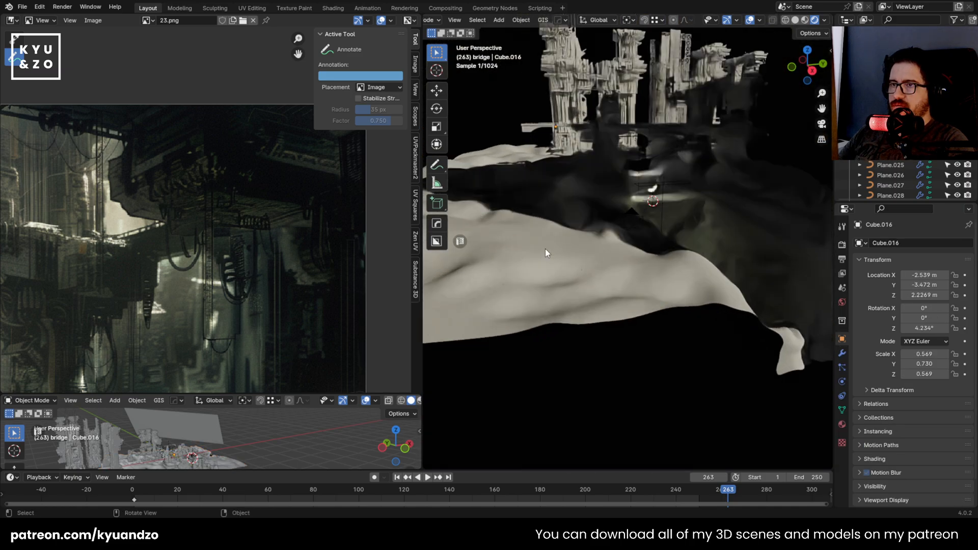
shift+middle_drag(545, 249, 531, 310)
click(805, 21)
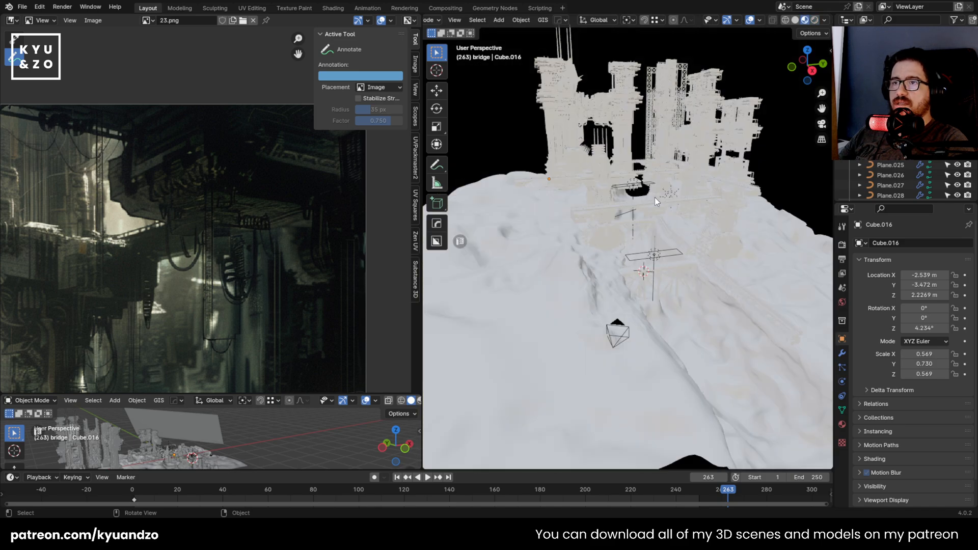
Examine the spare tower and bridge pieces beside the terrain and the towers standing at its edge
click(549, 156)
middle_drag(515, 165, 619, 219)
click(591, 227)
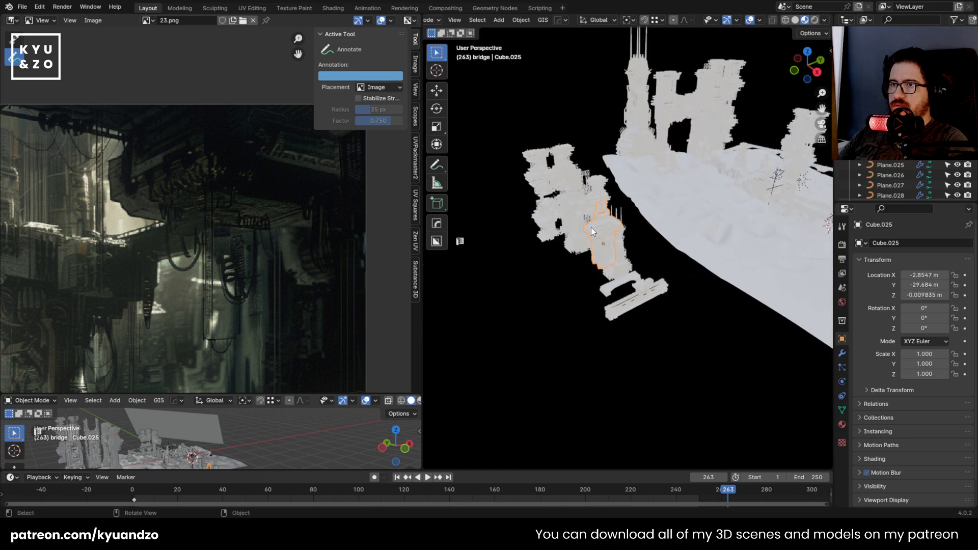
scroll(590, 225, up, 2)
click(521, 161)
shift+middle_drag(521, 161, 557, 254)
click(658, 155)
click(722, 130)
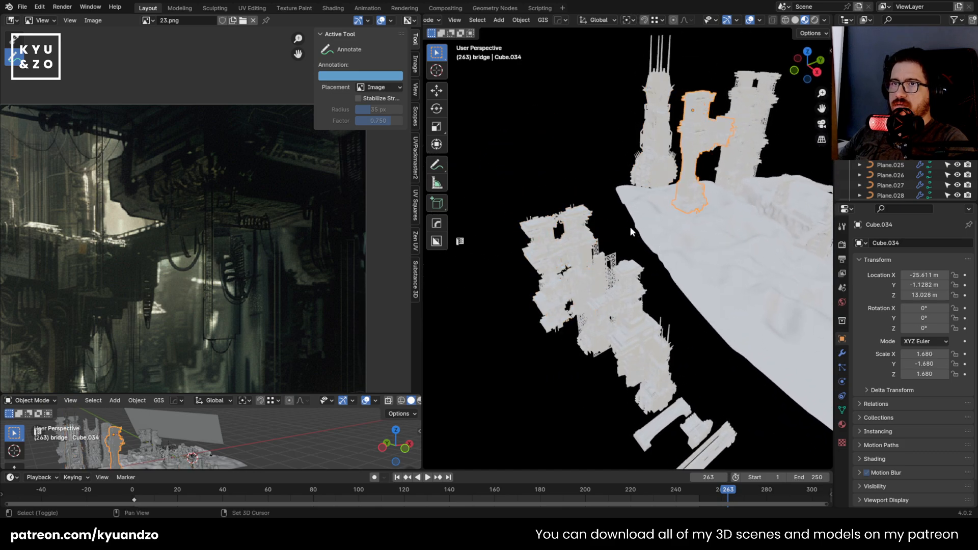
middle_drag(630, 226, 593, 285)
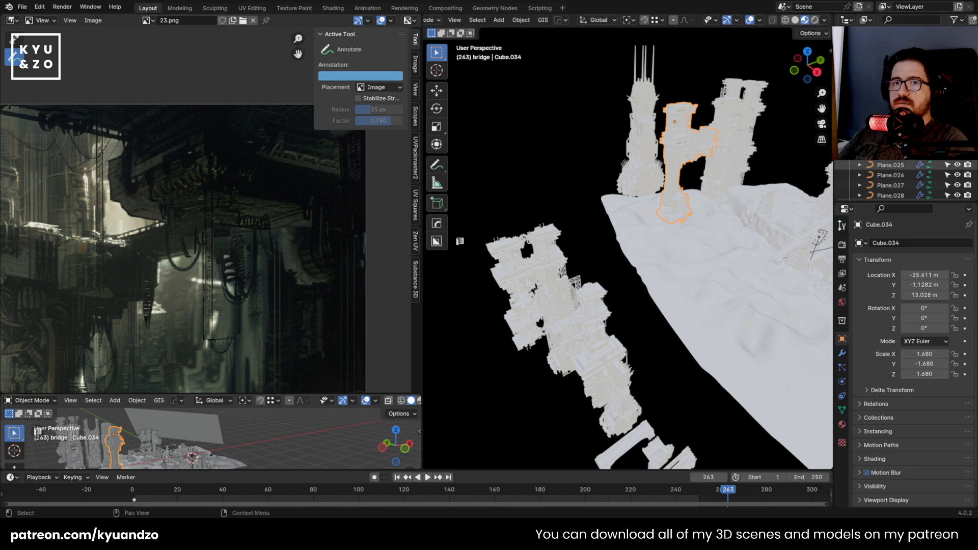
Set the render engine to EEVEE and show the main viewport in rendered shading
click(843, 244)
click(923, 243)
click(925, 257)
click(923, 244)
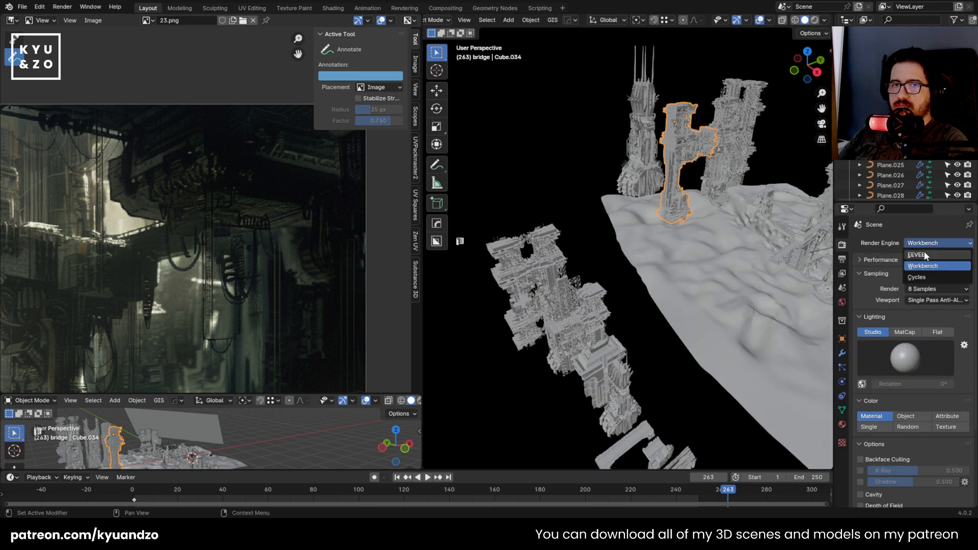
click(924, 251)
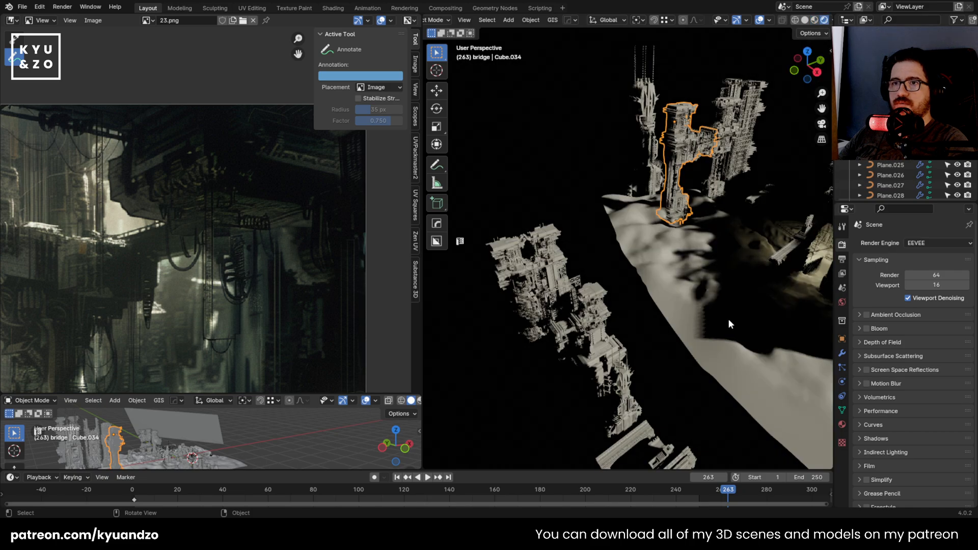
mouse_move(652, 261)
middle_down()
mouse_move(572, 243)
mouse_move(662, 255)
middle_up()
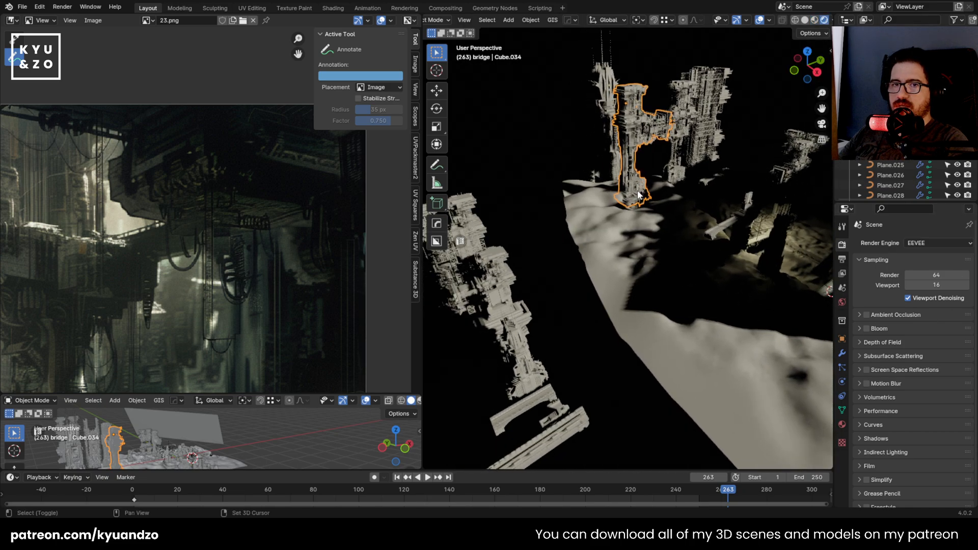
Examine how the rendered lighting falls on the spare building pieces beside the terrain, both up close and from afar
middle_drag(821, 276, 465, 123)
scroll(573, 150, up, 6)
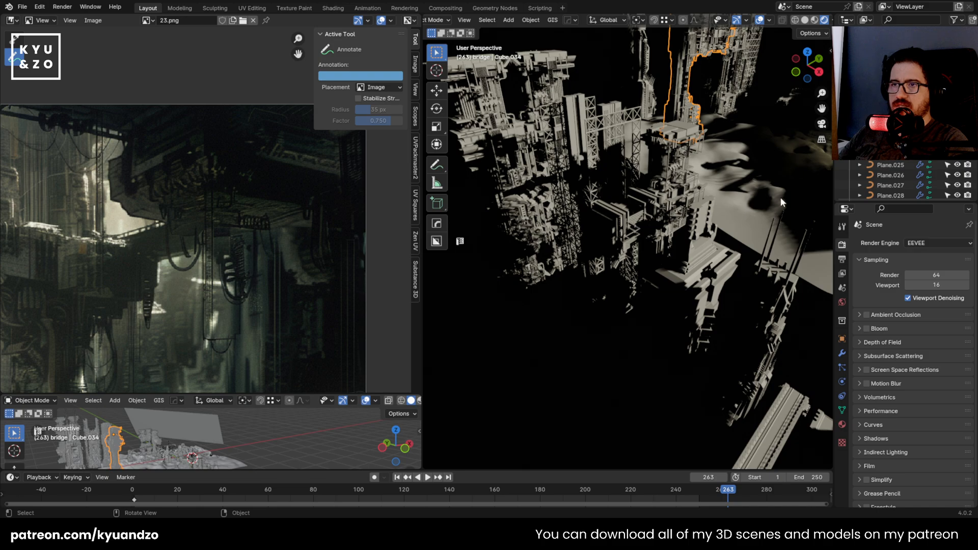
scroll(526, 152, up, 3)
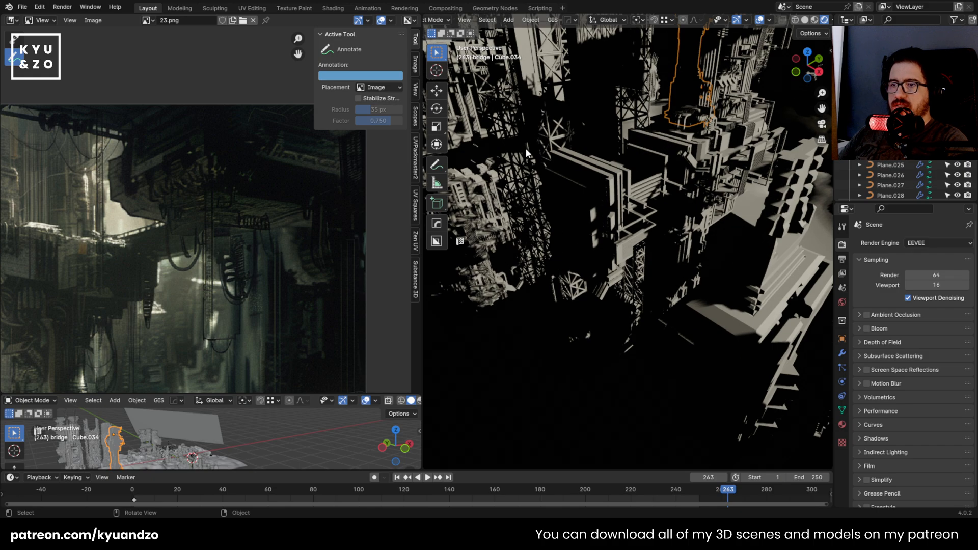
scroll(526, 148, down, 3)
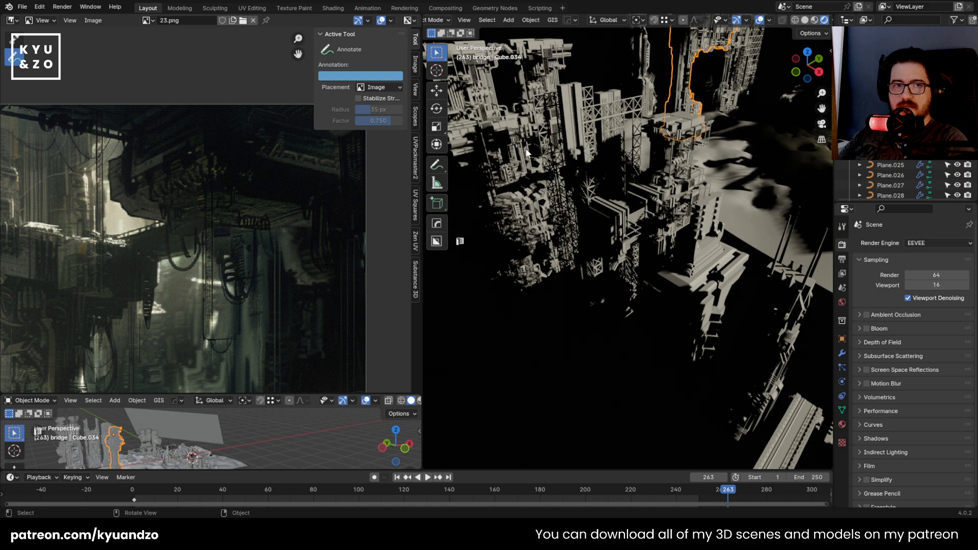
scroll(618, 200, down, 4)
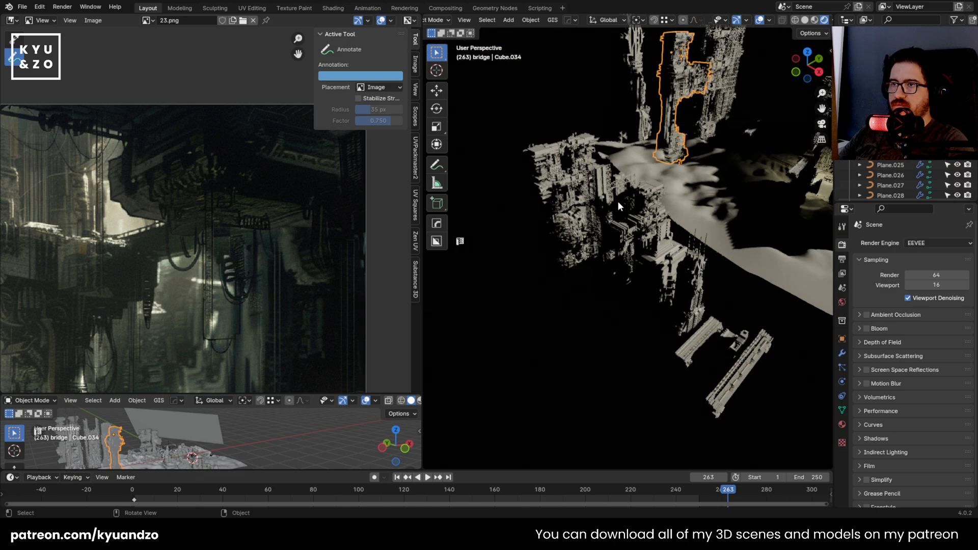
shift+middle_drag(634, 192, 544, 199)
scroll(544, 198, down, 4)
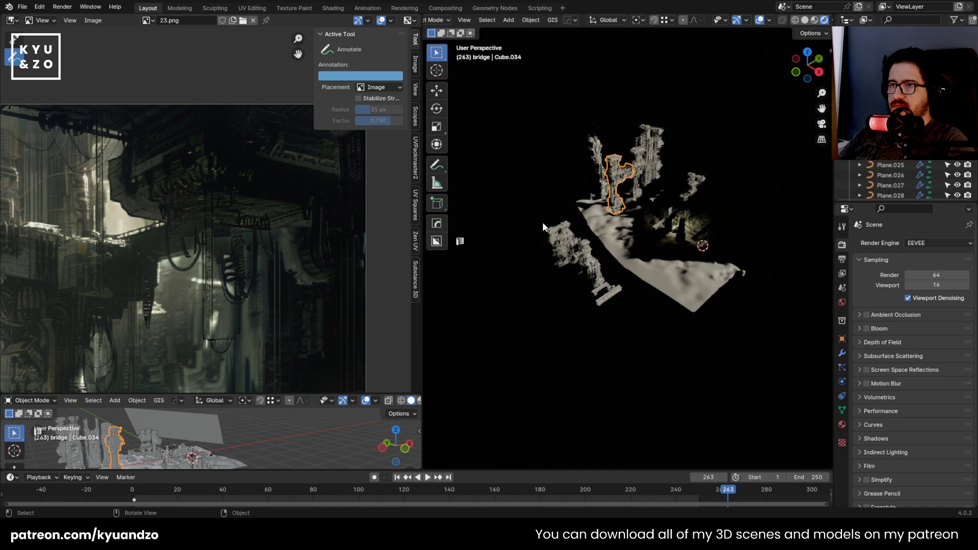
scroll(539, 170, up, 3)
Deselect the tower and switch the main viewport back to Material Preview shading, keeping EEVEE as the render engine
click(539, 171)
click(814, 19)
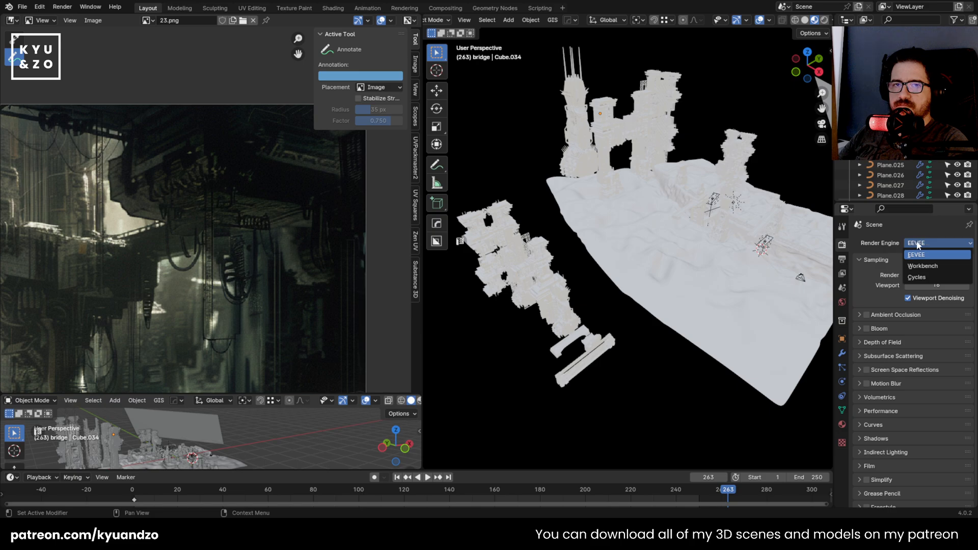
scroll(822, 20, down, 1)
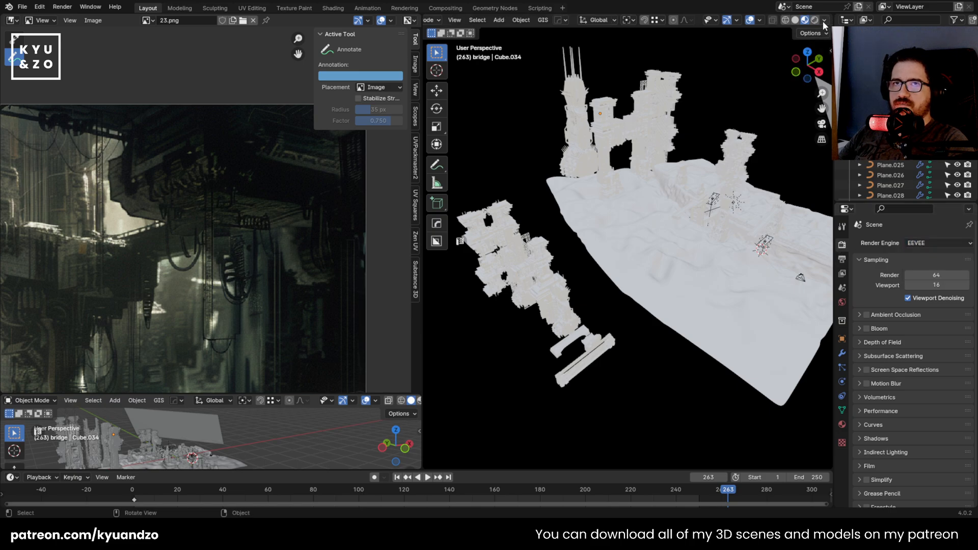
click(825, 20)
click(790, 105)
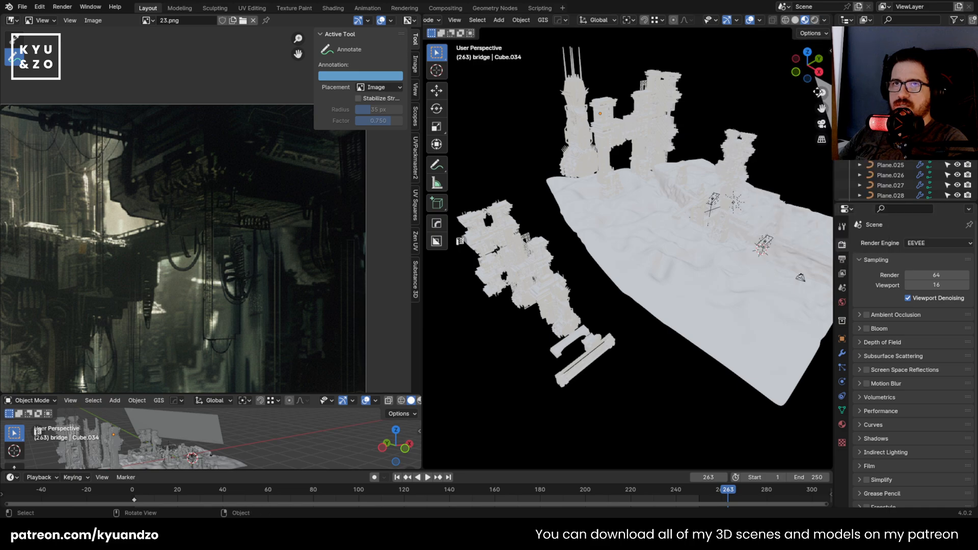
Try the Scene World and Scene Lights options of the Material Preview shading on the spare buildings
middle_drag(629, 204, 600, 249)
click(599, 249)
scroll(673, 214, up, 2)
shift+middle_drag(561, 289, 639, 224)
click(676, 210)
scroll(639, 223, up, 3)
click(824, 20)
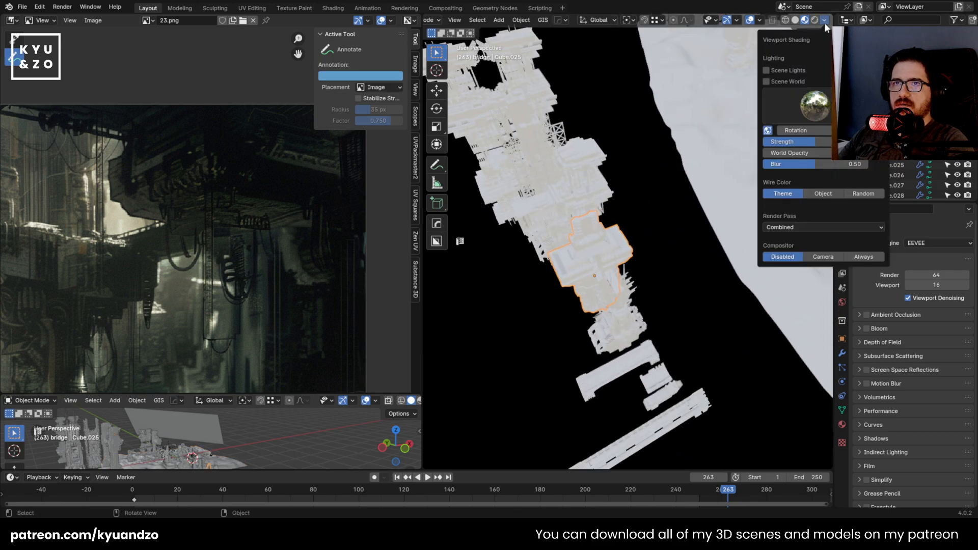
click(779, 81)
click(784, 72)
click(783, 72)
click(783, 81)
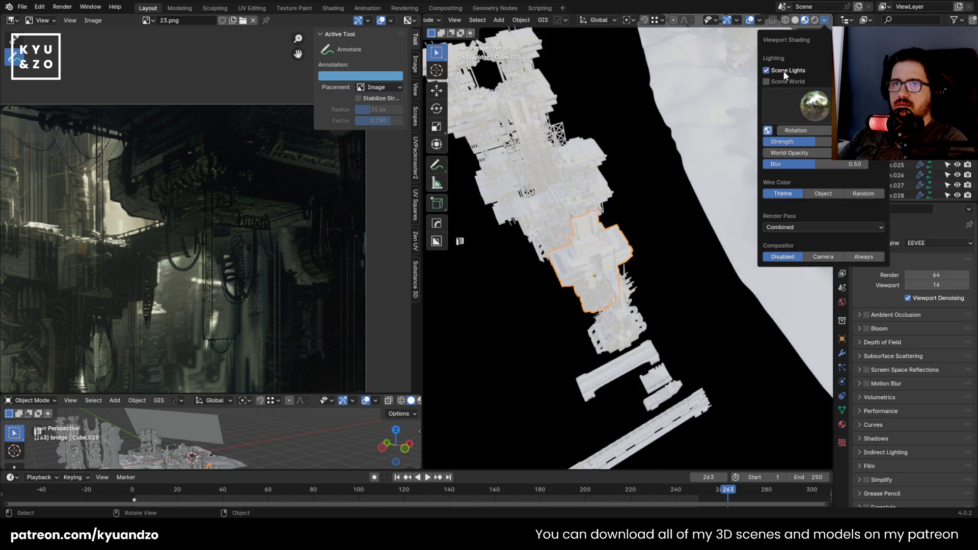
Select the spired tower at the end of the spare building row, show its material settings and frame its base closely
click(668, 339)
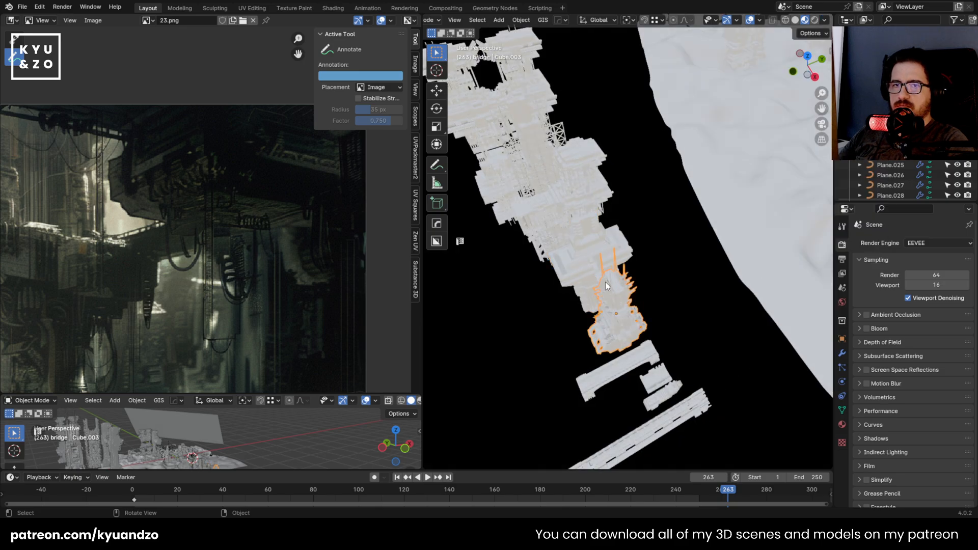
click(842, 424)
mouse_move(620, 283)
middle_down()
mouse_move(565, 226)
mouse_move(577, 189)
mouse_move(607, 169)
middle_up()
click(824, 21)
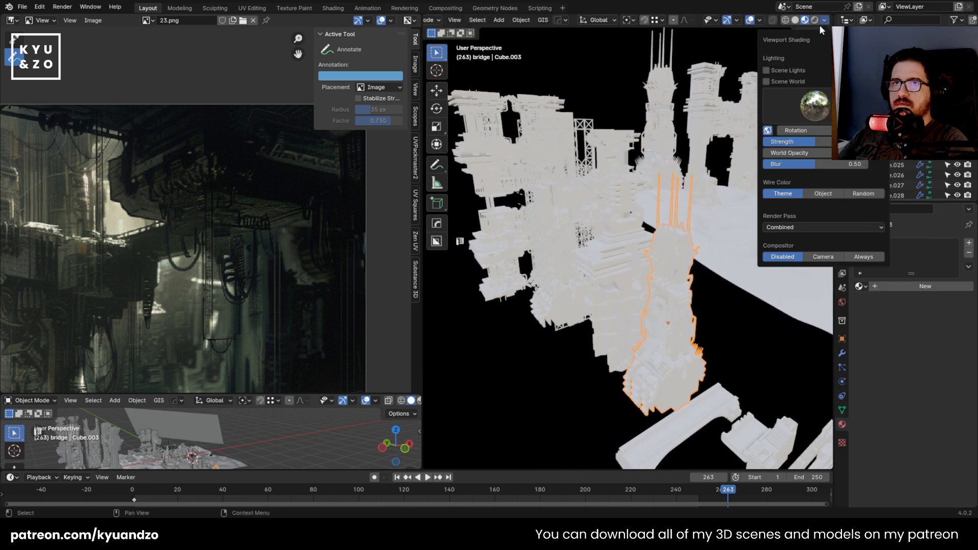
click(762, 20)
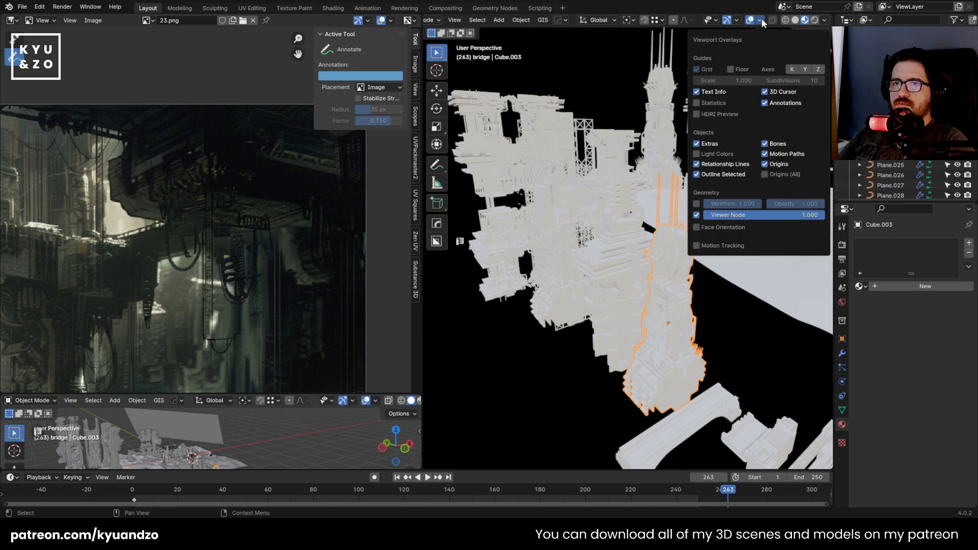
middle_drag(599, 242, 552, 179)
scroll(552, 179, up, 3)
shift+middle_drag(568, 232, 615, 241)
scroll(615, 241, up, 2)
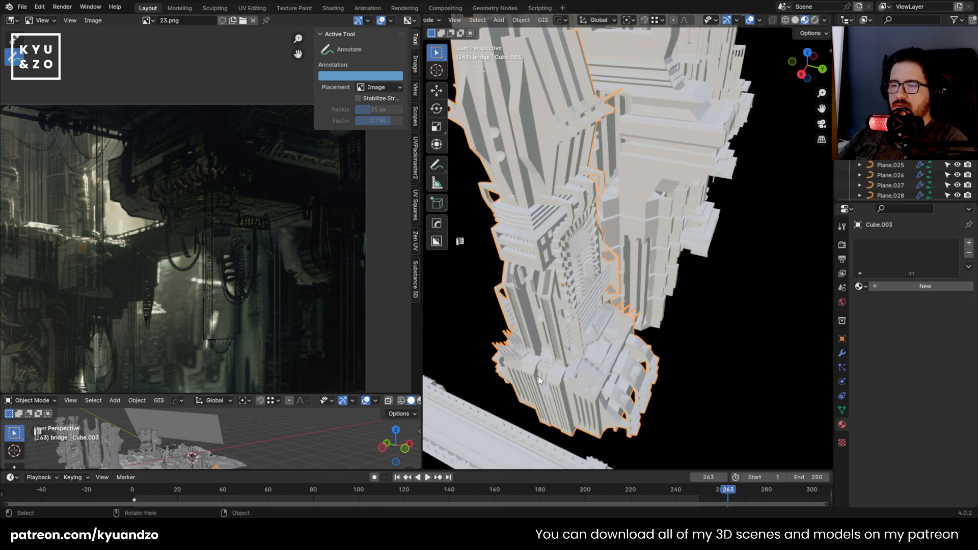
Remove the small secondary 3D viewport, widen the main viewport across the freed space and make the timeline area taller
drag(460, 470, 460, 408)
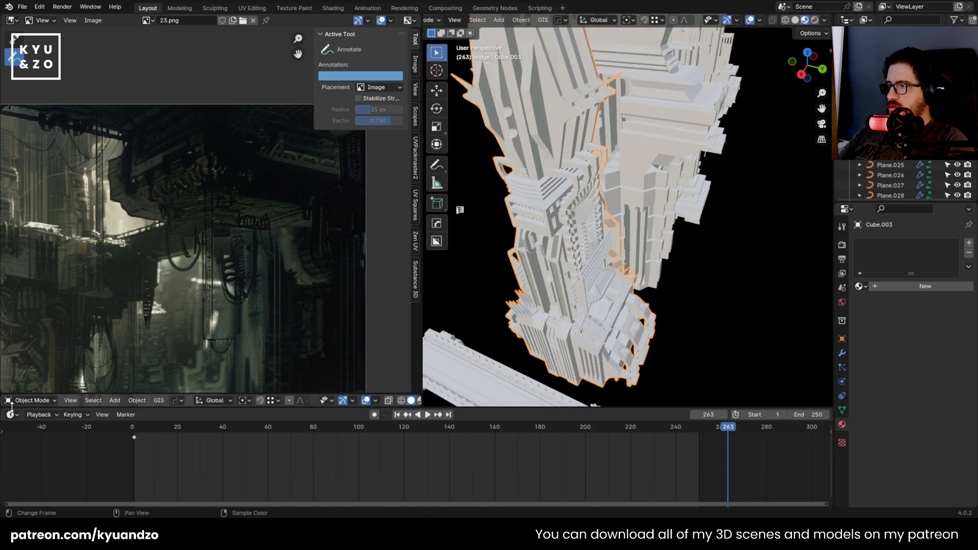
drag(149, 392, 189, 274)
right_click(191, 274)
click(179, 296)
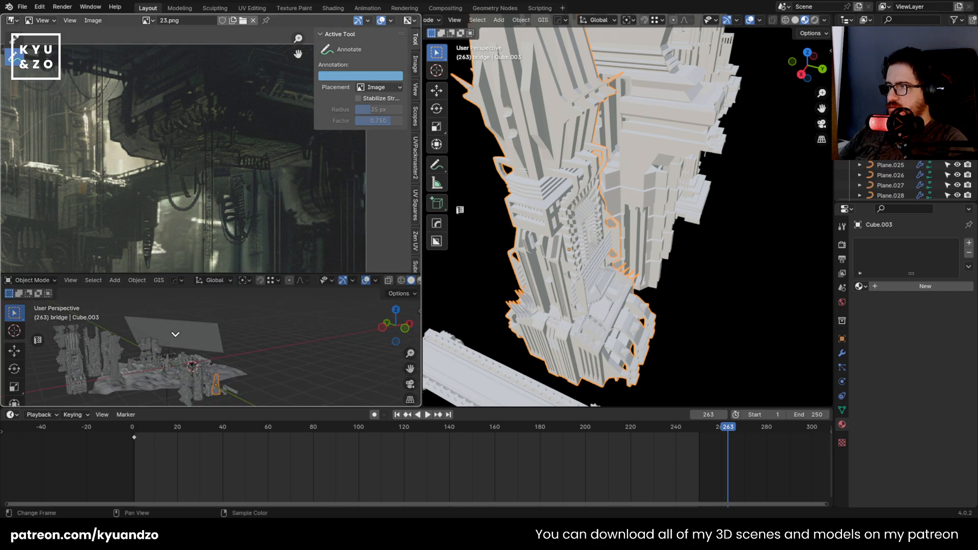
click(175, 334)
drag(460, 408, 194, 245)
drag(303, 275, 302, 338)
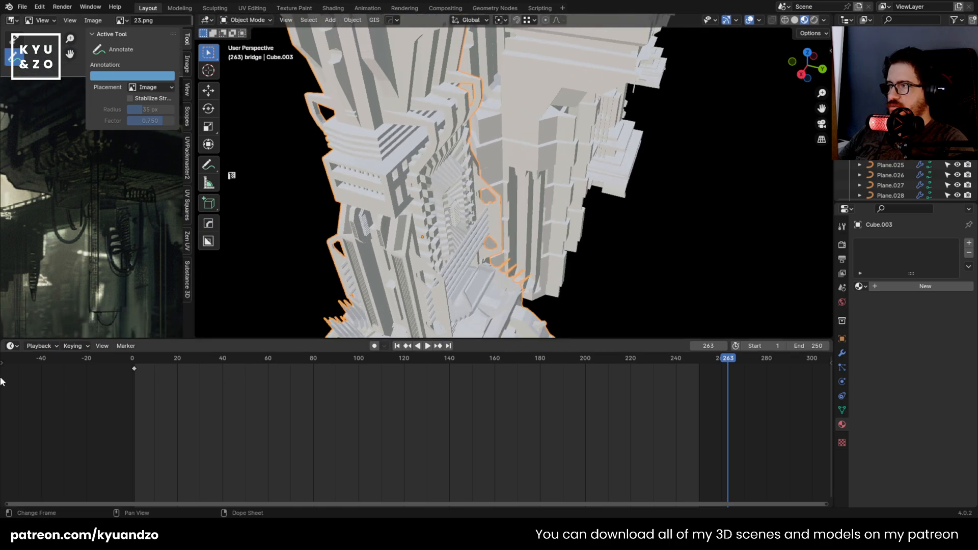
Turn the timeline area into a Shader Editor and give the tower a new material named "building 1"
click(11, 346)
click(35, 444)
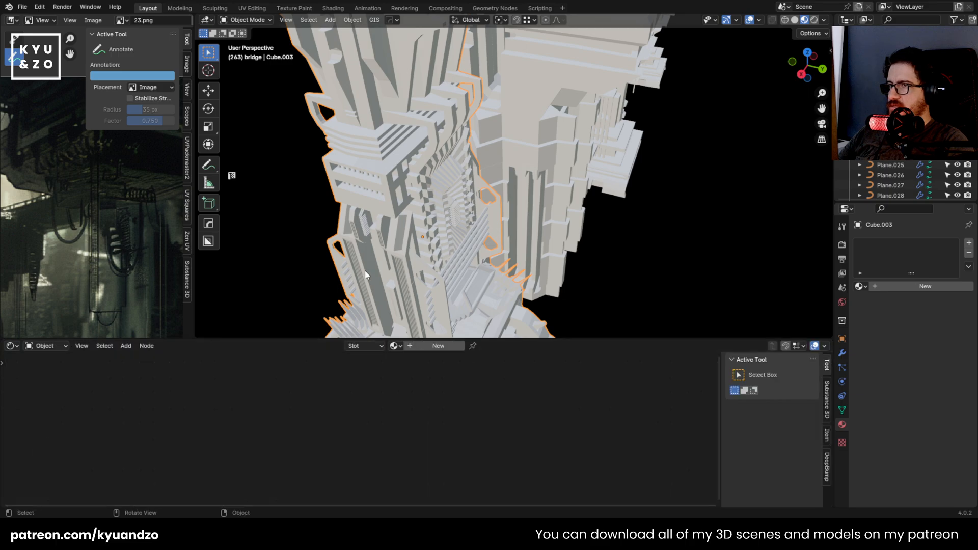
middle_drag(365, 271, 401, 330)
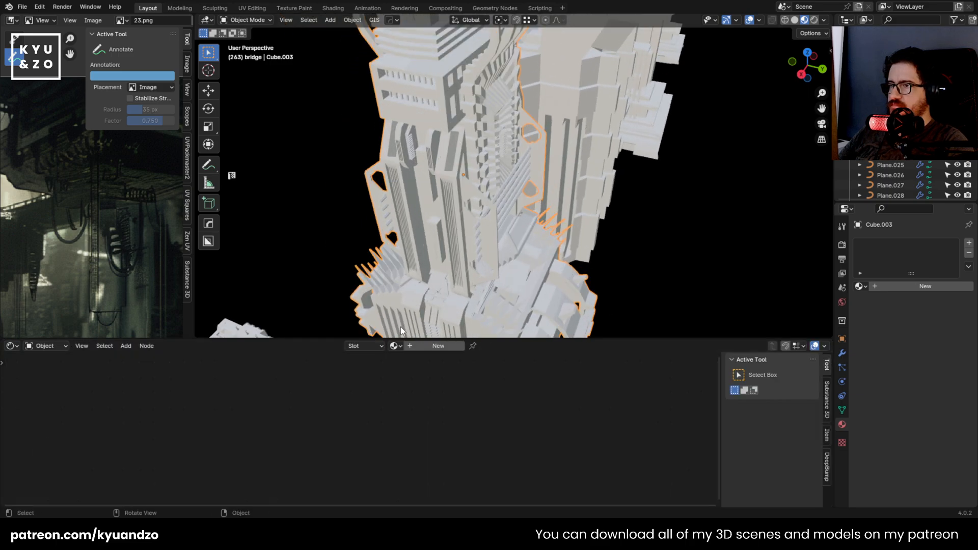
click(415, 347)
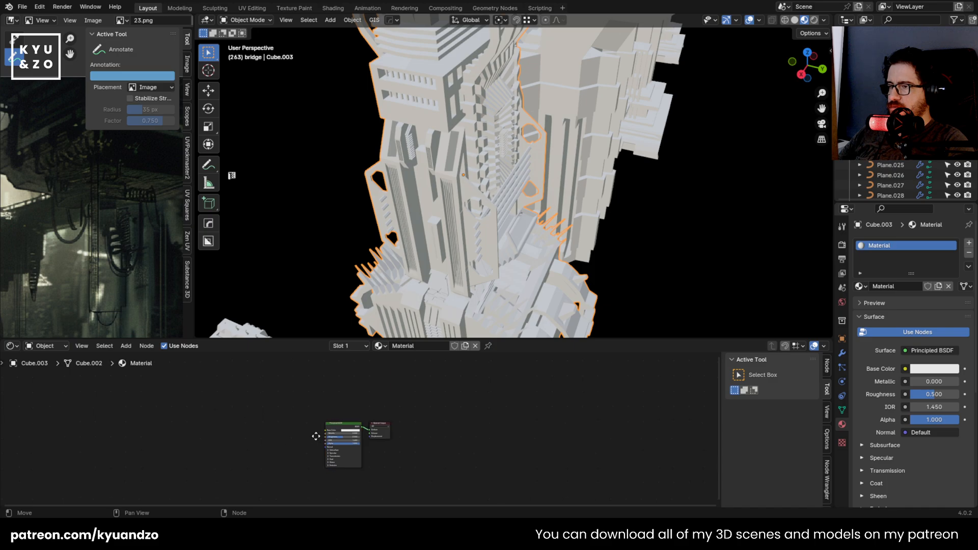
scroll(374, 417, up, 4)
middle_drag(396, 393, 367, 438)
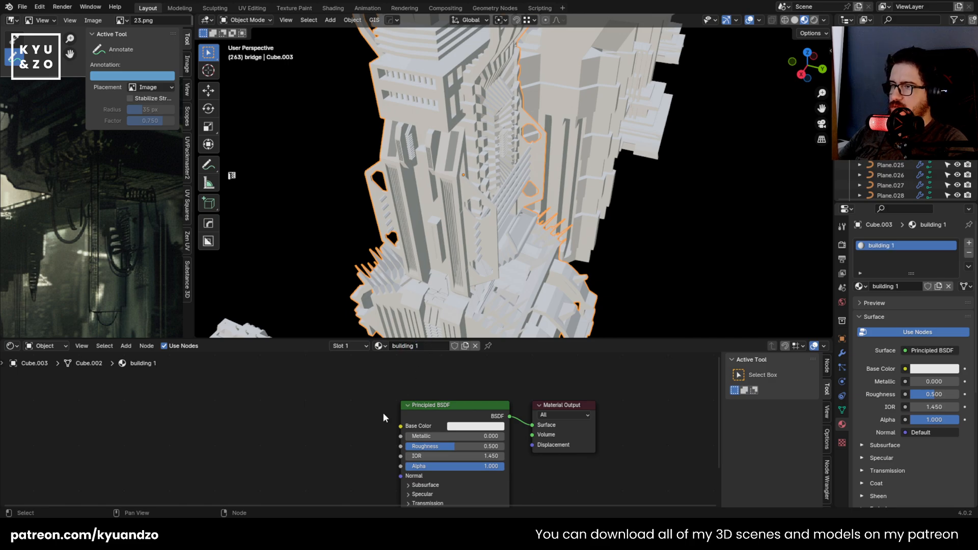
Add an Image Texture node beside the Principled BSDF in the building 1 material
key(shift+a)
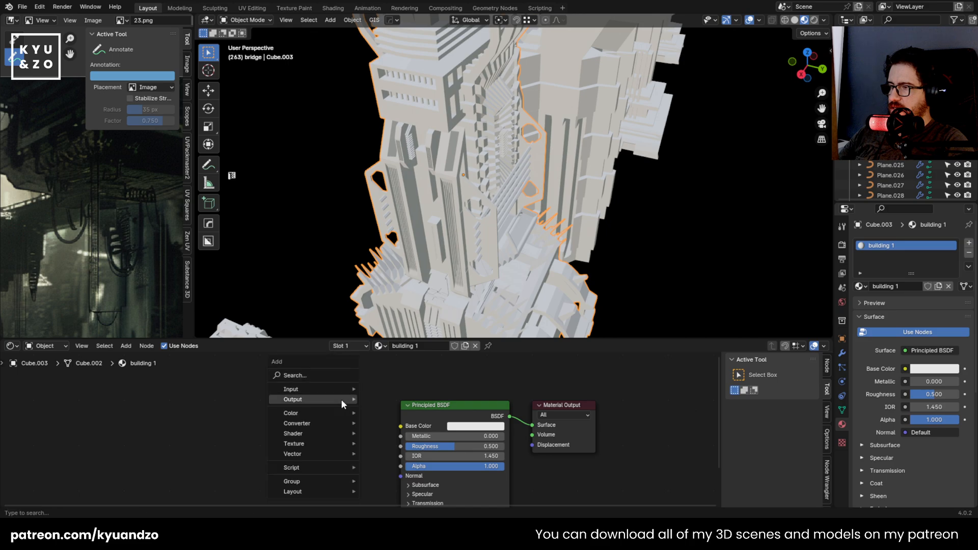
click(346, 374)
text(tex)
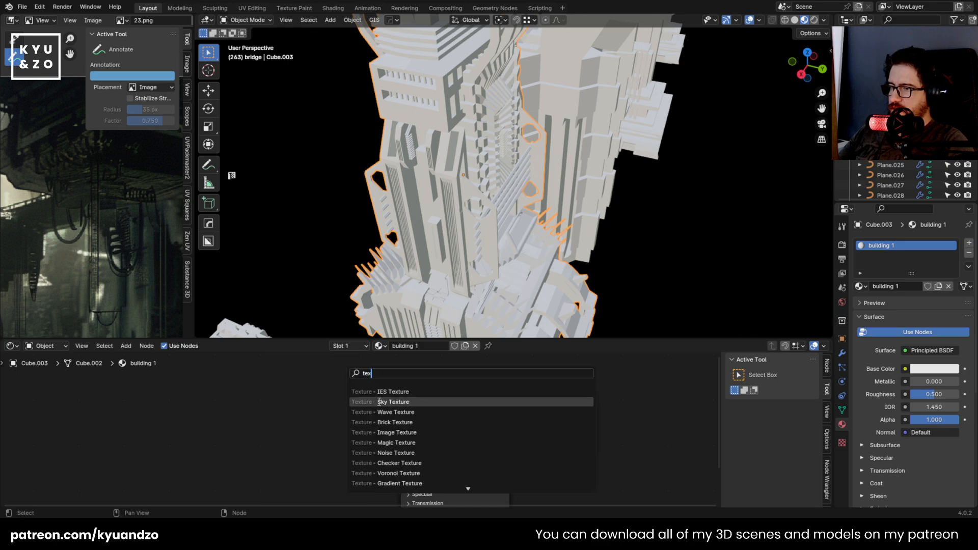
click(351, 432)
click(240, 410)
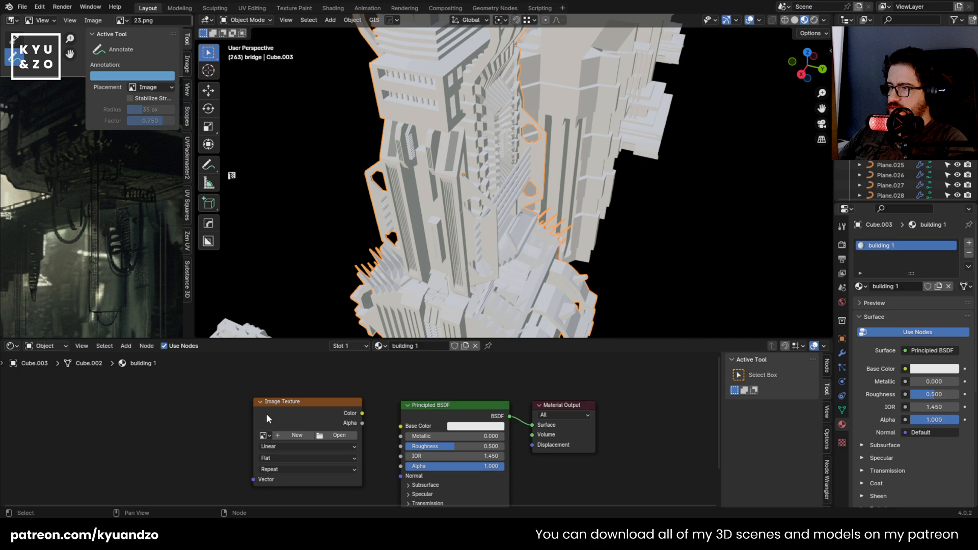
Create a new 4096 × 4096 px image named "uv map" with the Color Grid generated type in the texture node
click(295, 435)
click(317, 424)
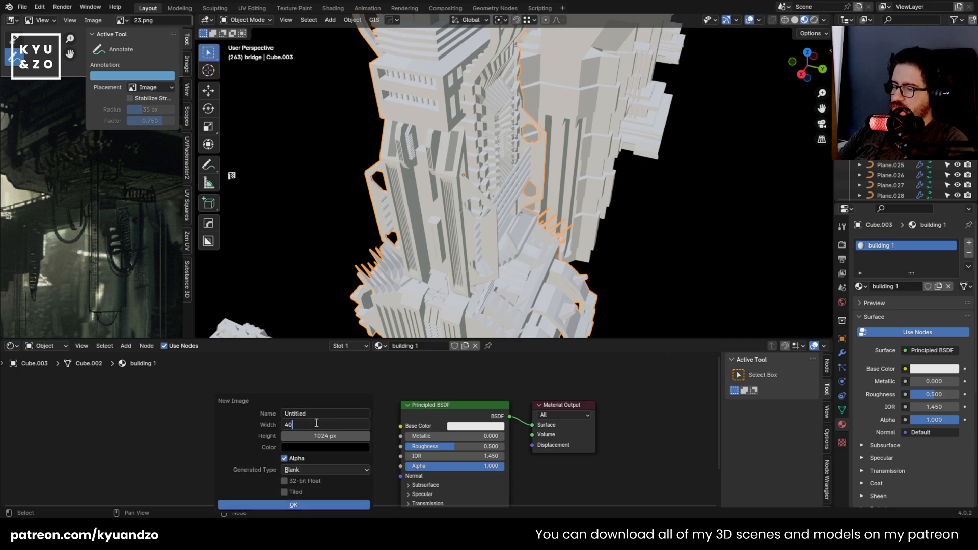
click(314, 438)
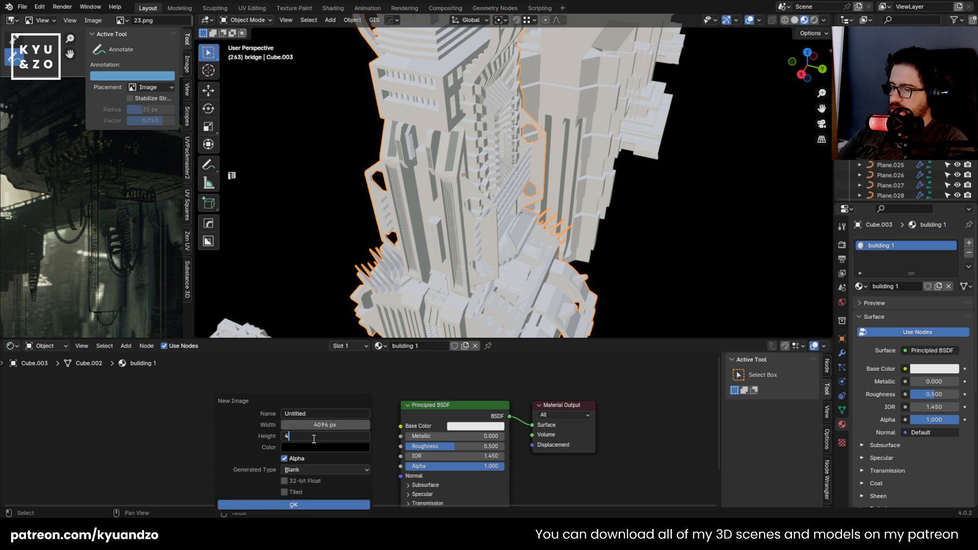
text(4096)
click(301, 413)
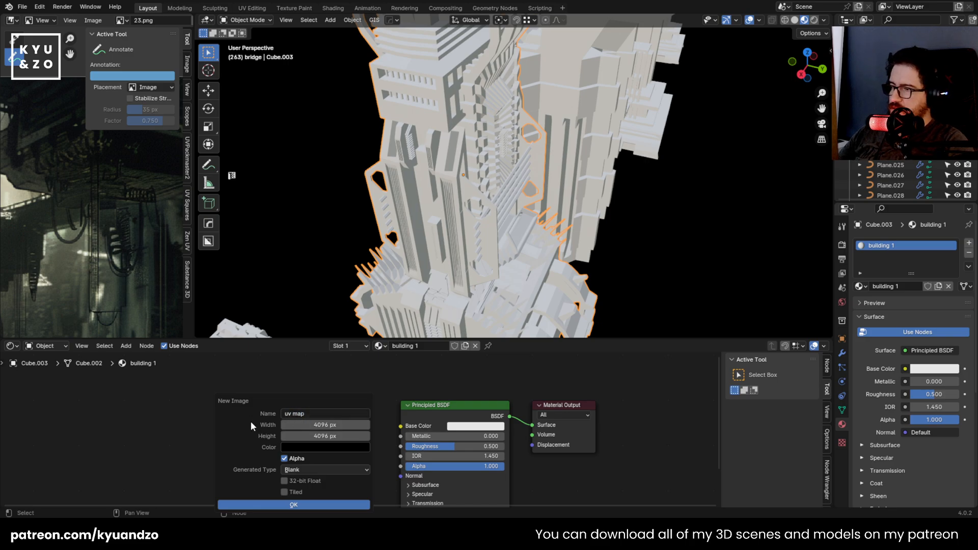
click(285, 471)
click(304, 505)
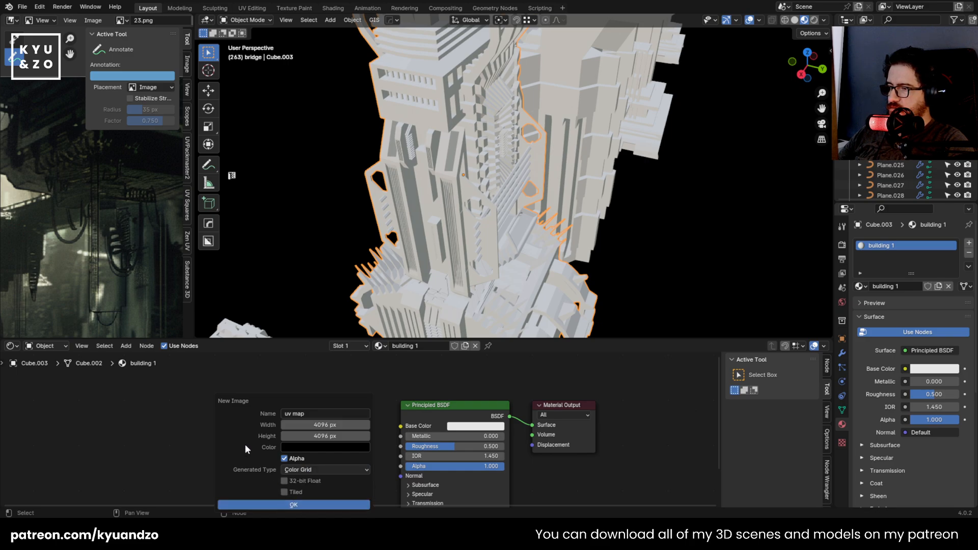
click(265, 505)
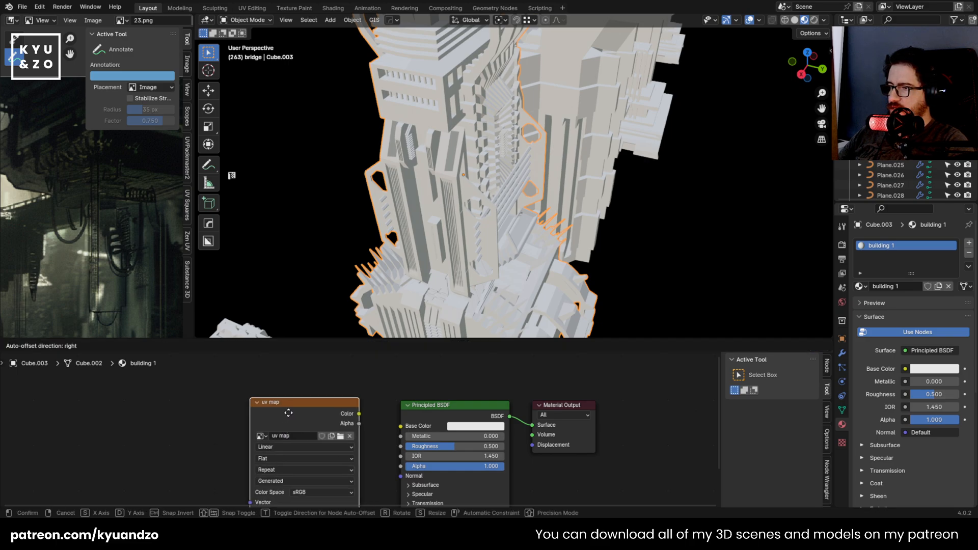
Connect the uv map node's Color output to the Principled BSDF's Base Color and check the grid on the tower
click(354, 418)
drag(358, 414, 401, 426)
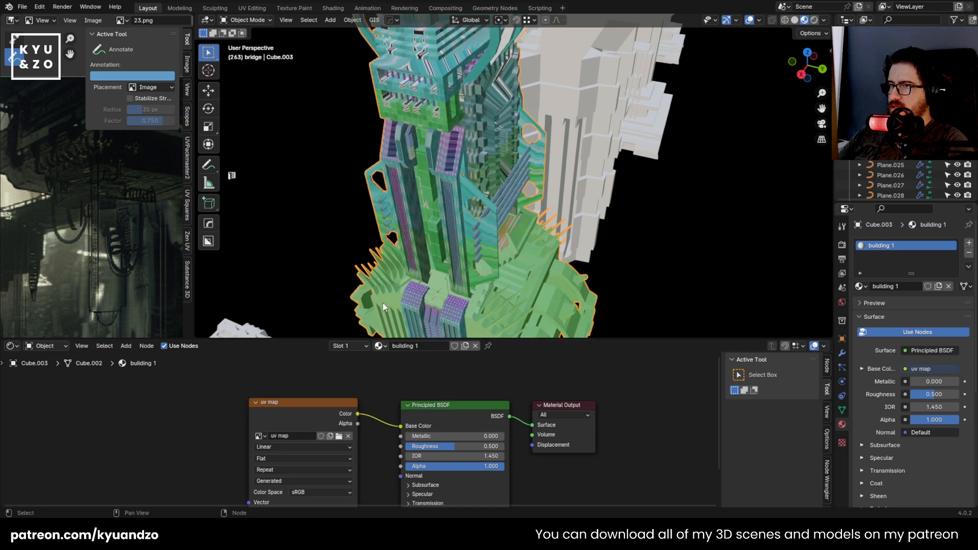
middle_drag(383, 303, 429, 220)
click(439, 303)
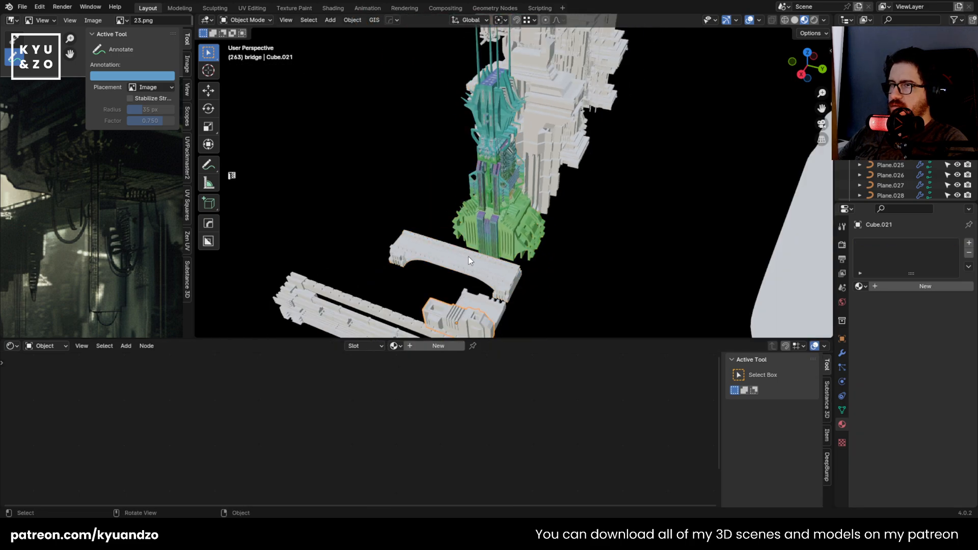
scroll(470, 257, up, 2)
click(503, 235)
middle_drag(570, 206, 553, 217)
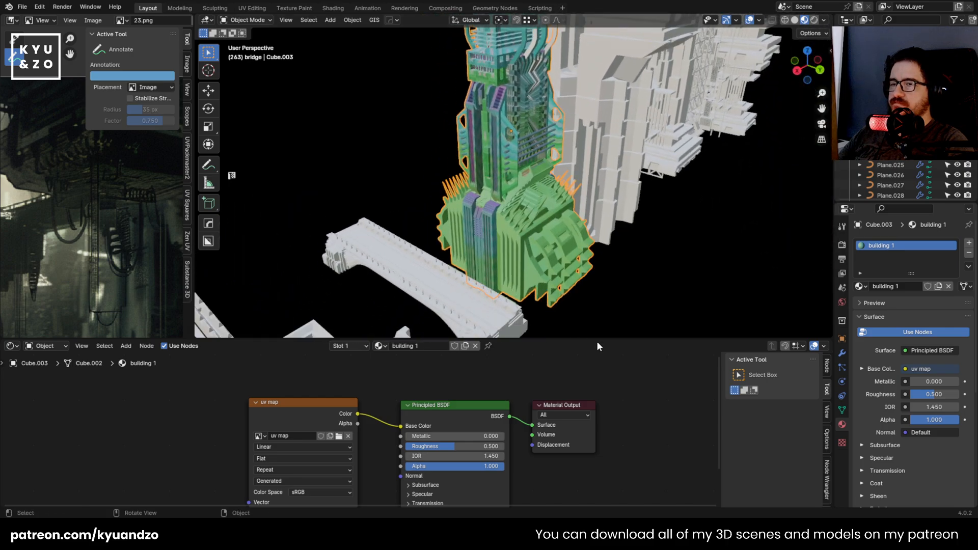
scroll(546, 249, up, 2)
Apply the tower's scale and open its mesh in Edit Mode with the front framed closely
key(ctrl+a)
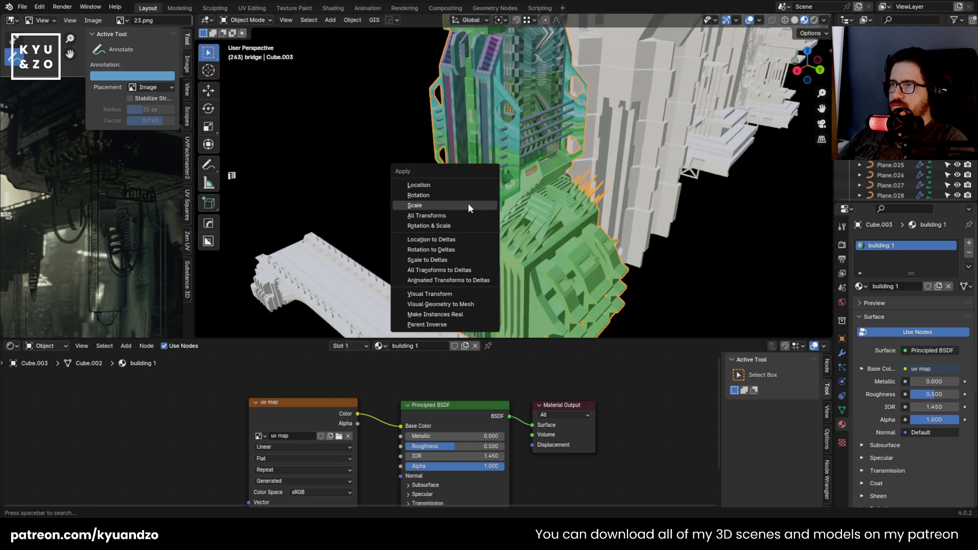
click(468, 205)
scroll(469, 195, up, 1)
middle_drag(469, 195, 525, 131)
scroll(525, 130, up, 1)
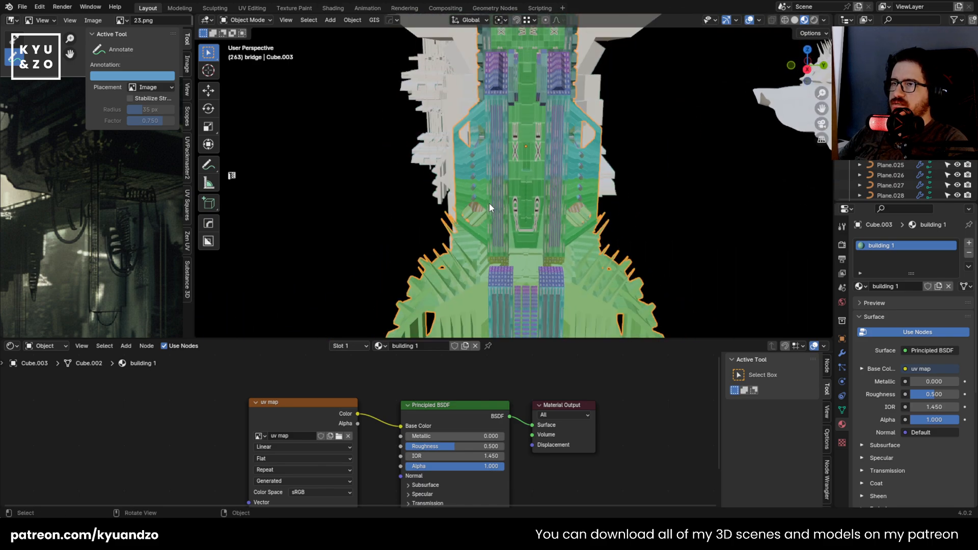
key(Tab)
scroll(511, 176, up, 1)
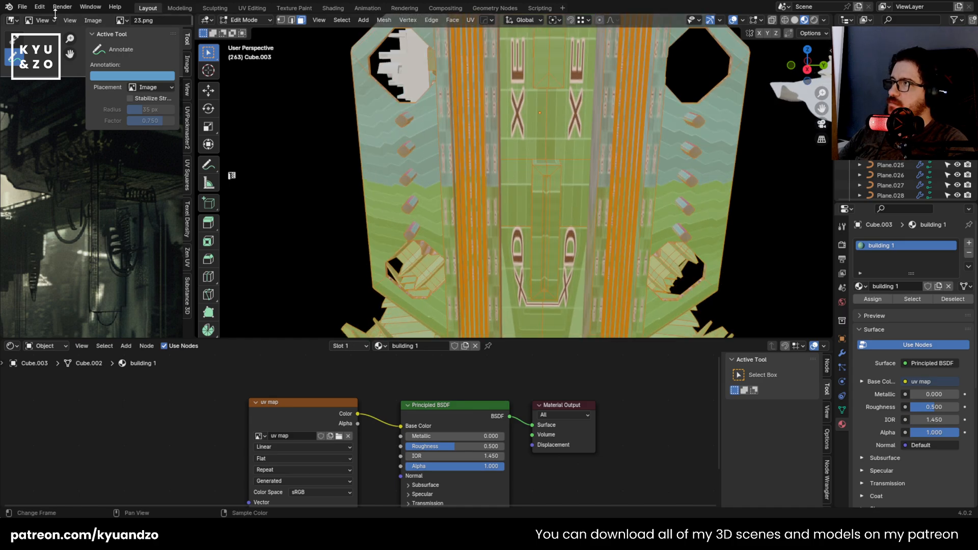
Switch the reference image area to the UV Editor and widen it so the tower's whole UV layout fits
click(10, 21)
click(33, 53)
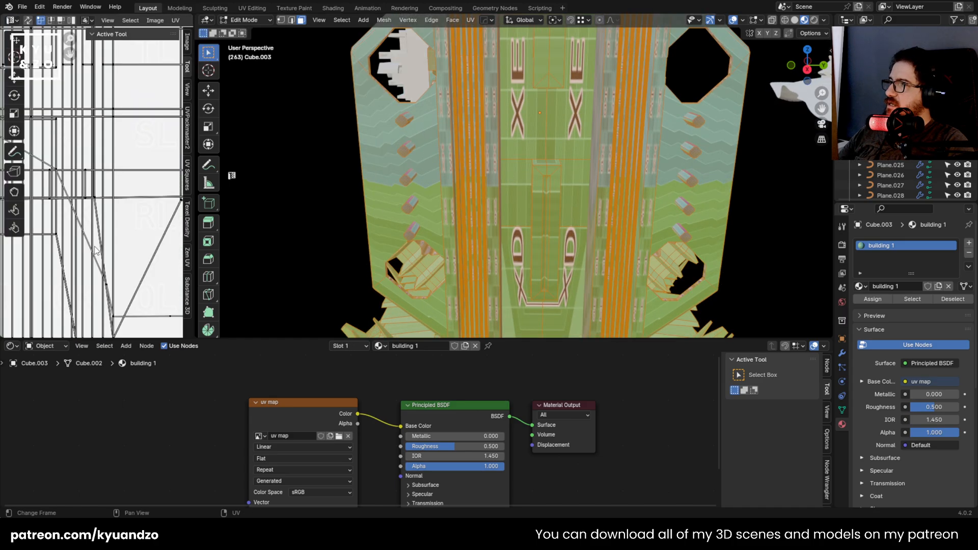
scroll(93, 233, down, 4)
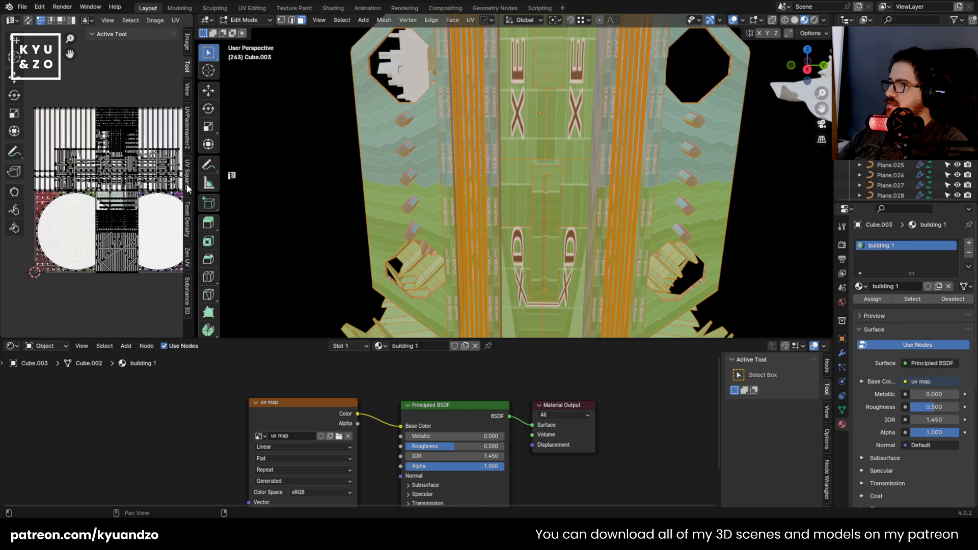
drag(192, 185, 253, 185)
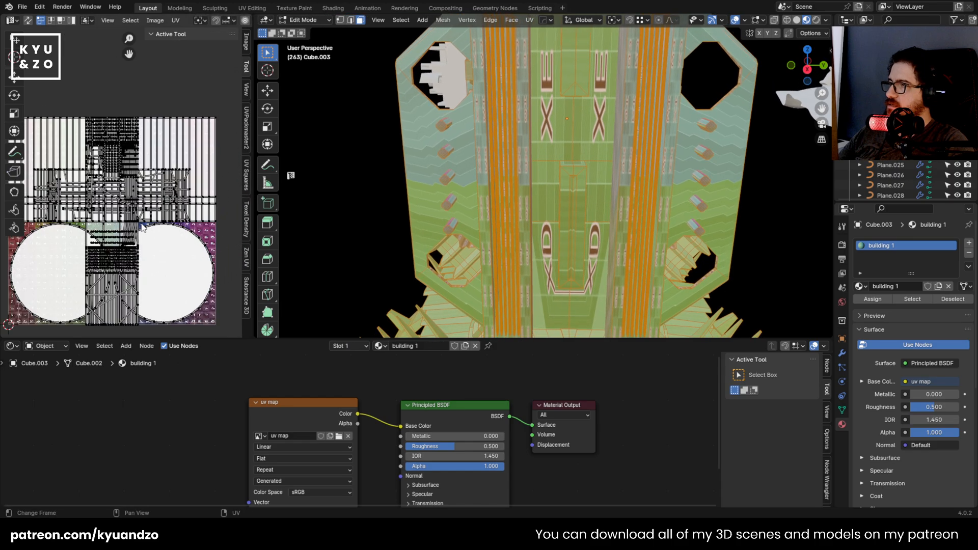
Unwrap the whole tower with Cube Projection and check the grid in Object Mode before returning to Edit Mode
scroll(475, 185, down, 3)
key(u)
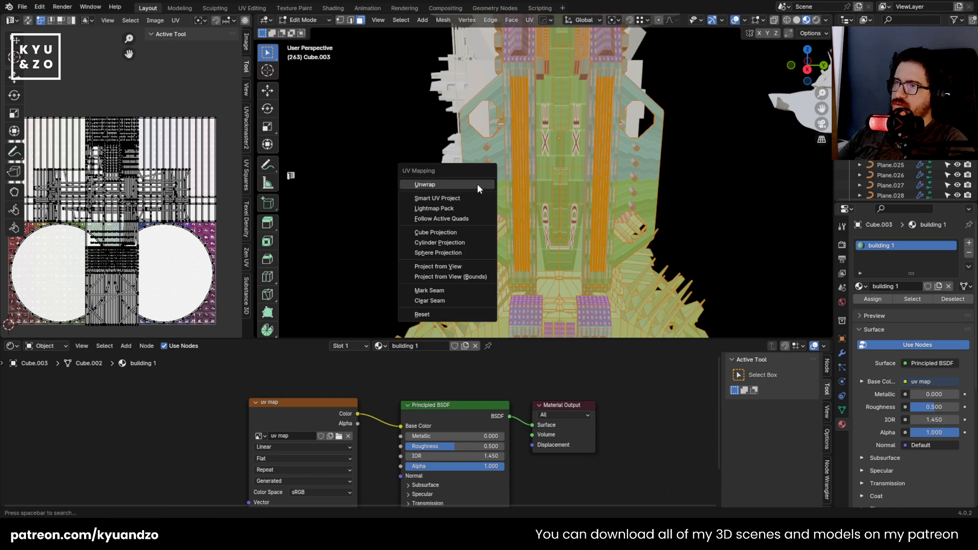
click(459, 240)
key(Tab)
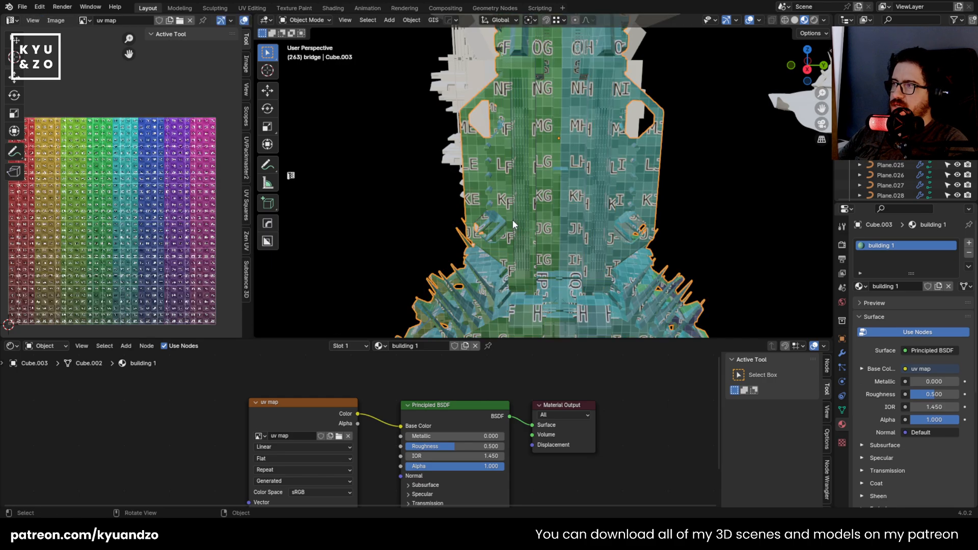
middle_drag(508, 173, 509, 222)
key(Tab)
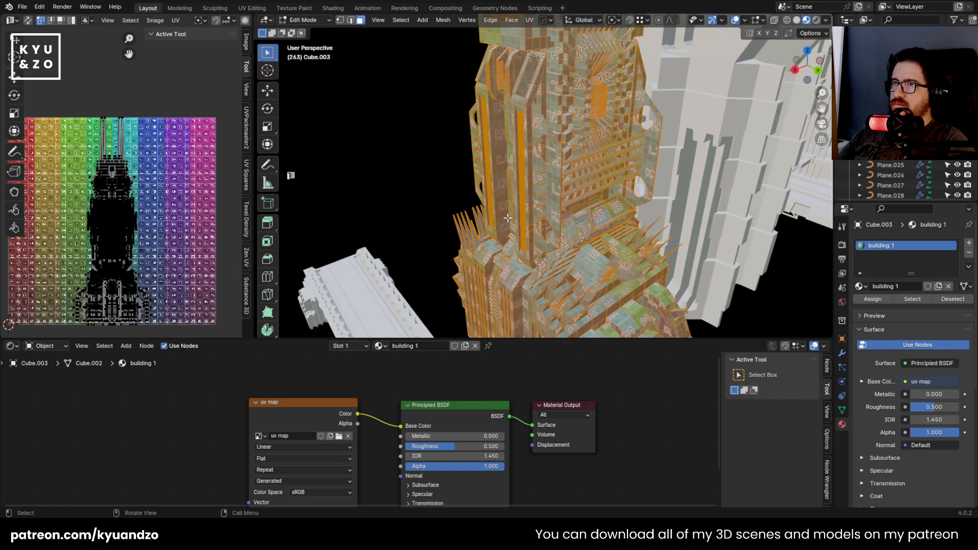
Select all of the tower's UVs and apply Average Islands Scale, leaving Non-Uniform and Shear off
key(a)
click(175, 21)
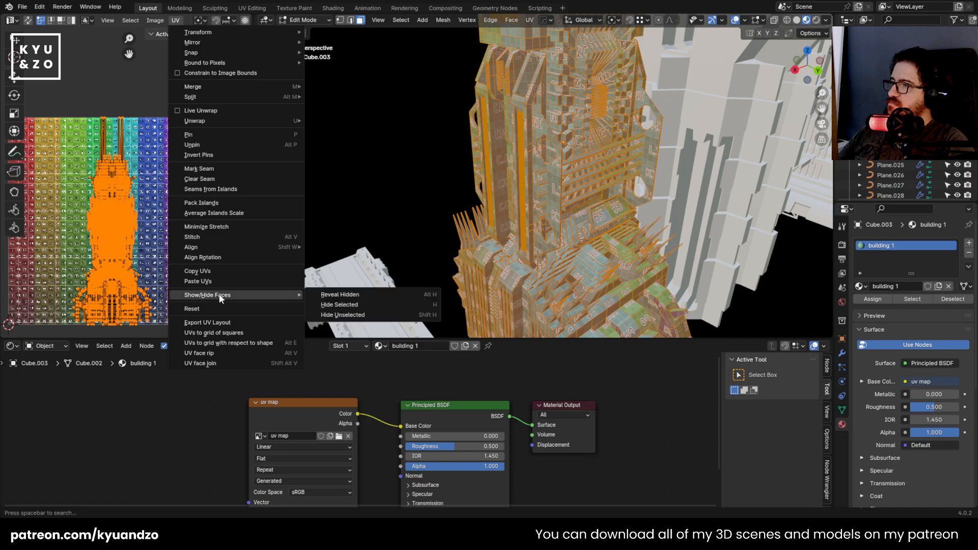
click(232, 203)
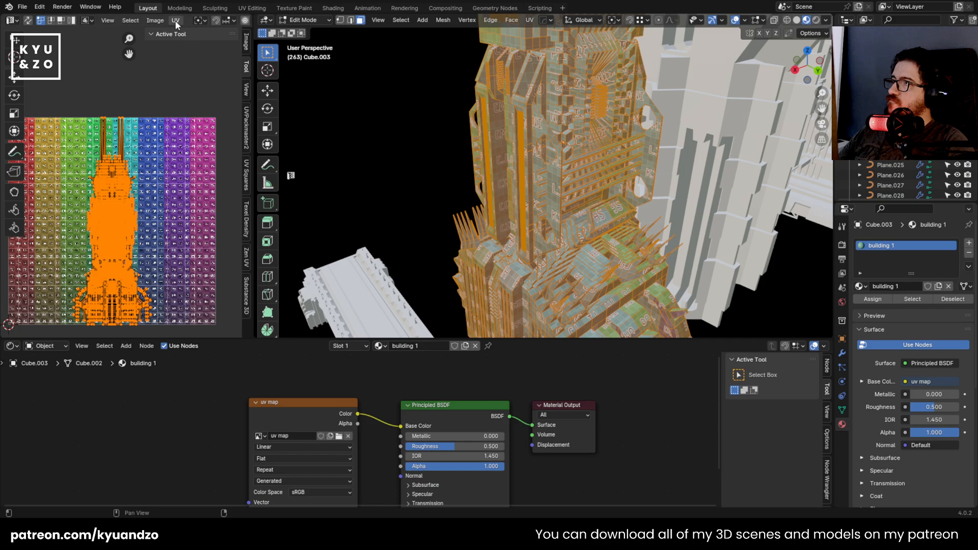
click(175, 20)
click(224, 213)
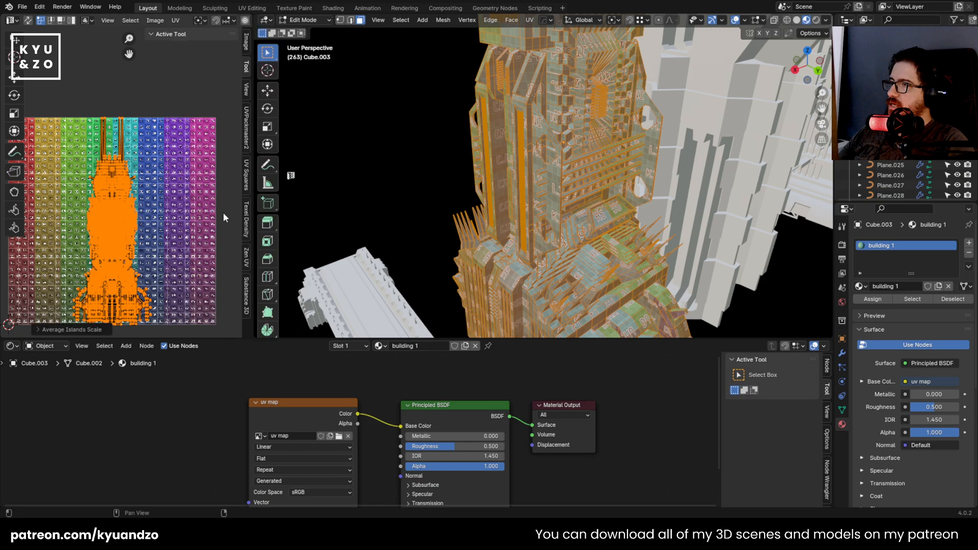
click(90, 330)
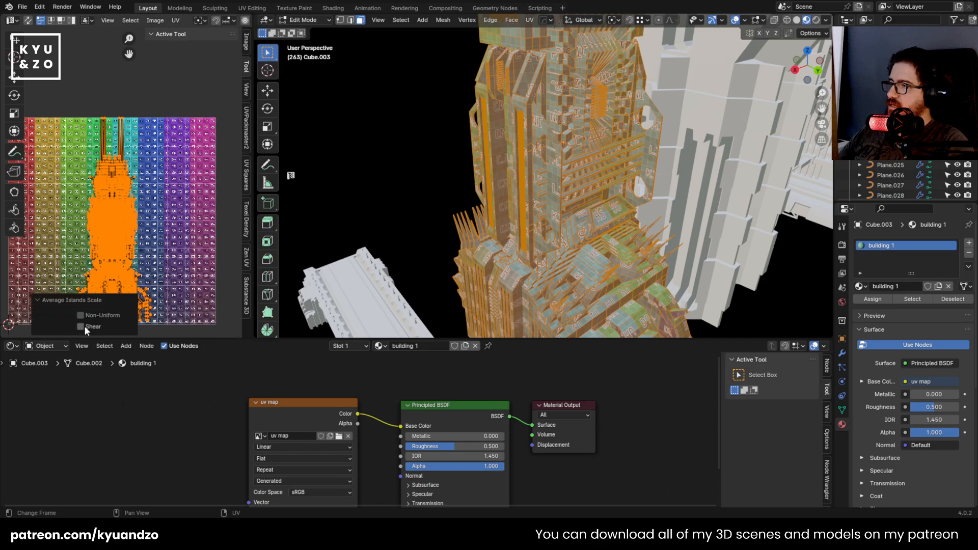
click(131, 199)
Pack all UV islands with the Exact Shape (Concave) method, Scale on, Rotate off and a scaled margin of 0.001
key(a)
click(175, 21)
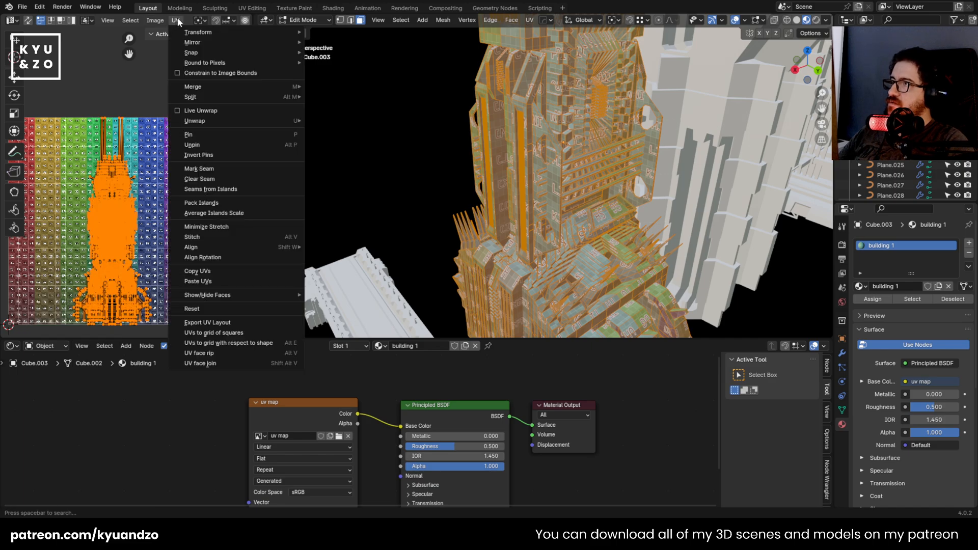
click(217, 204)
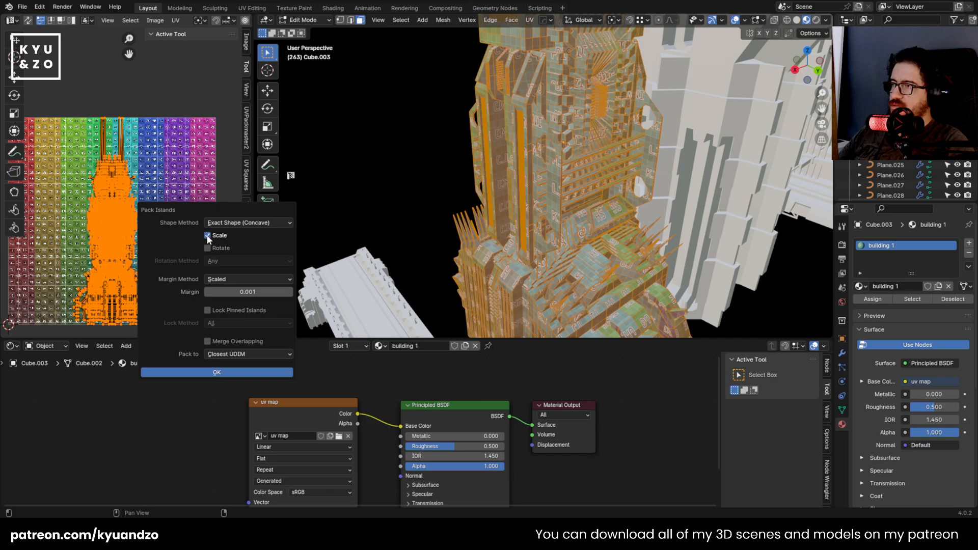
click(220, 373)
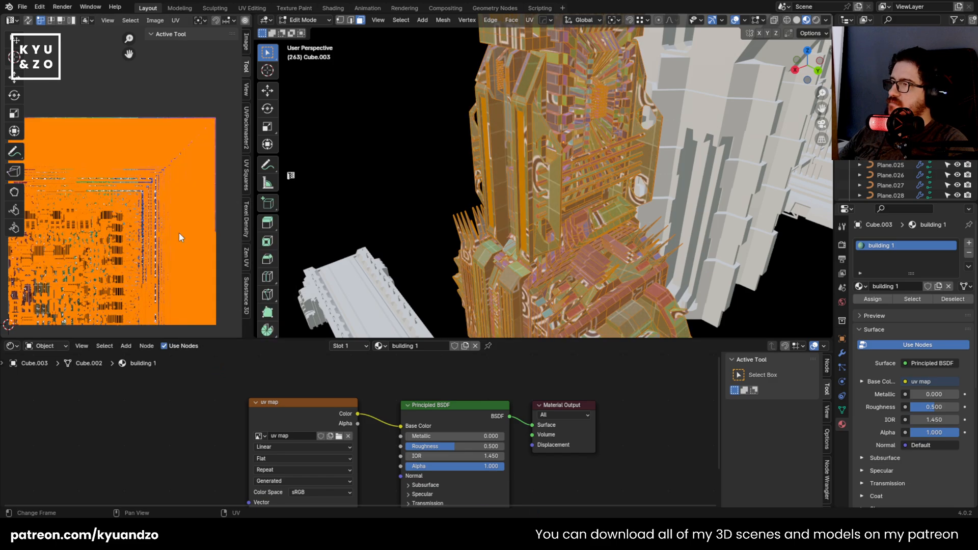
Examine the packed grid in Object Mode on the tower's recessed side, crossbars and base walls for texel size and direction
scroll(439, 236, down, 1)
key(Tab)
click(438, 236)
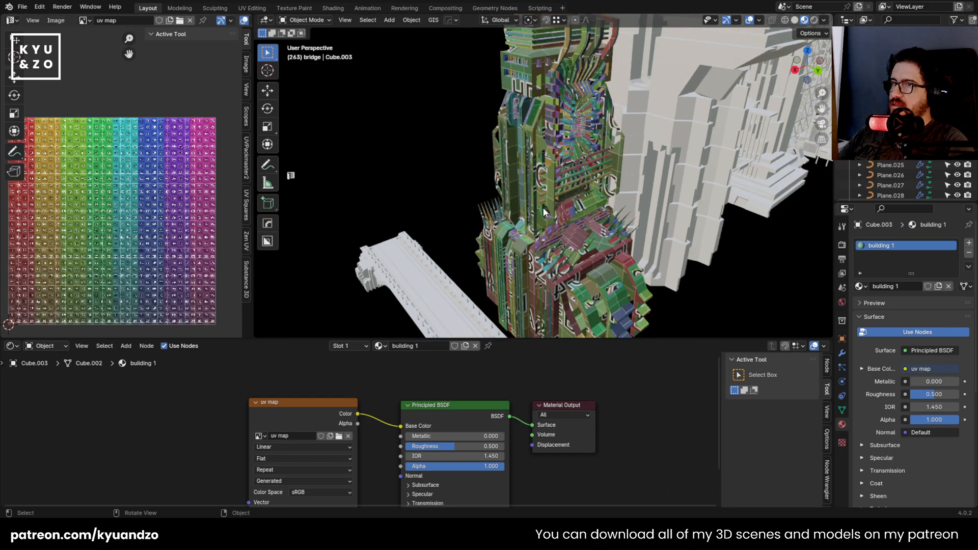
click(543, 212)
middle_drag(468, 237, 501, 218)
scroll(543, 237, up, 3)
scroll(543, 233, down, 2)
scroll(503, 193, up, 2)
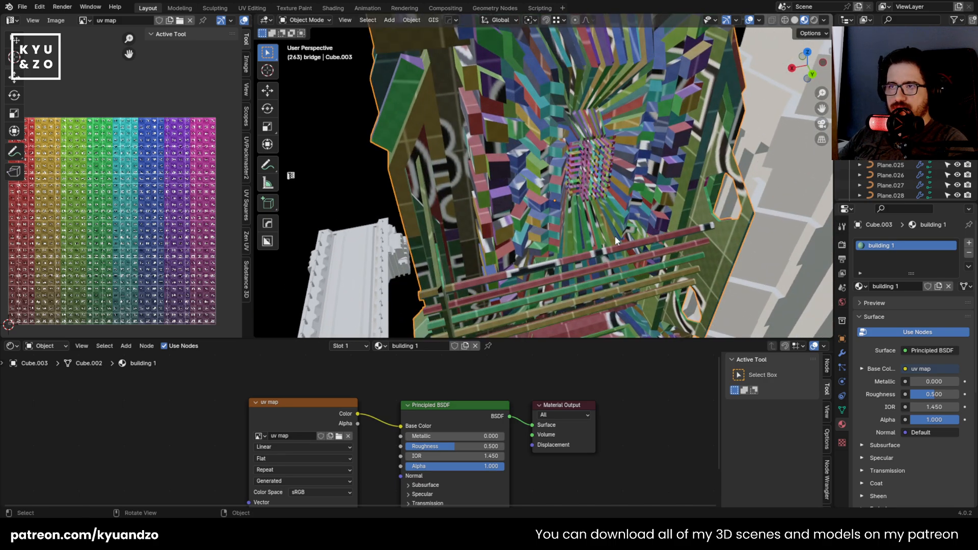
scroll(531, 194, down, 5)
middle_drag(531, 195, 588, 136)
scroll(563, 249, up, 4)
scroll(588, 135, up, 1)
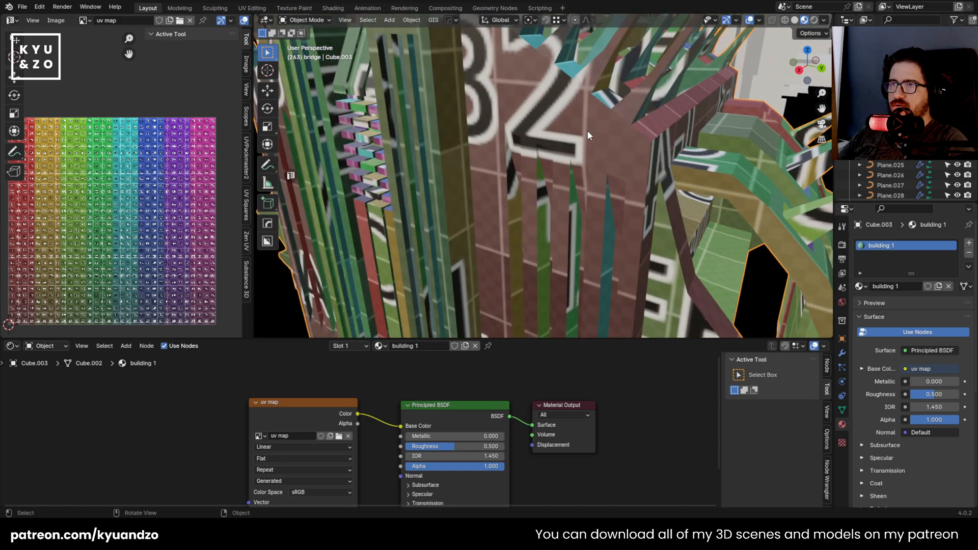
scroll(587, 135, down, 5)
scroll(588, 134, up, 1)
Reopen the tower's mesh in Edit Mode and clear the full face selection with the base in view
key(Tab)
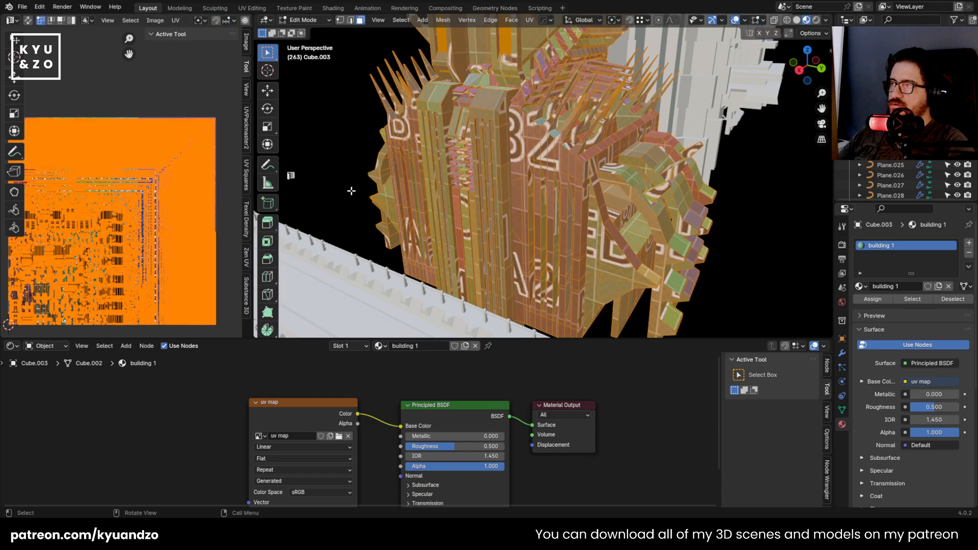
scroll(351, 191, down, 2)
scroll(499, 127, up, 1)
shift+middle_drag(499, 127, 506, 185)
click(533, 236)
Try to grow a selection from a face on the base's front wall across the base block
click(530, 214)
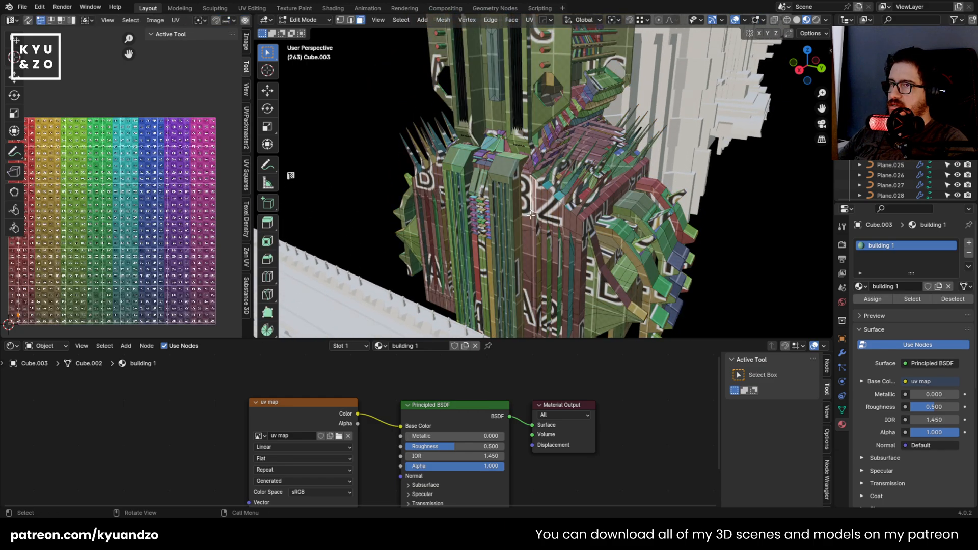
key(ctrl+KP_Add)
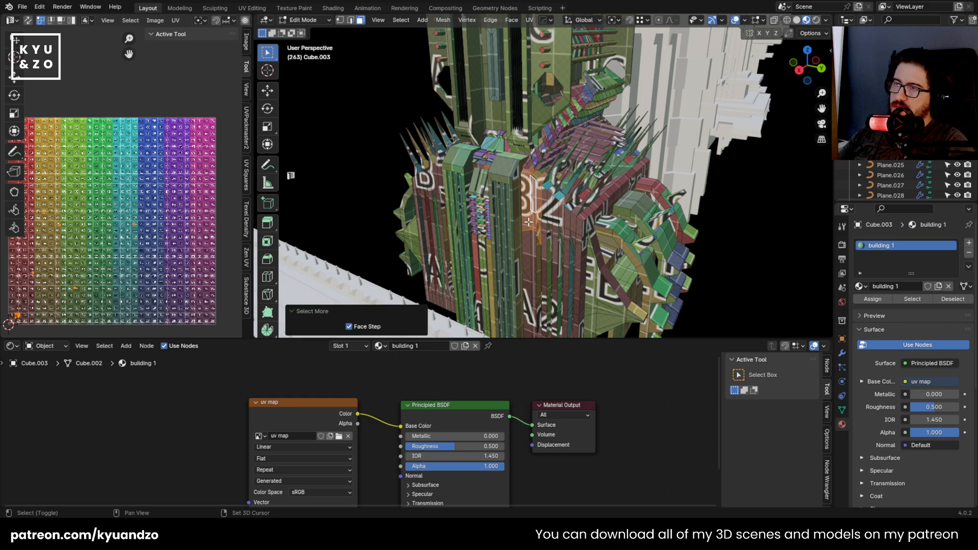
key(ctrl+KP_Add)
key(ctrl+KP_Add)
key(ctrl+KP_Add)
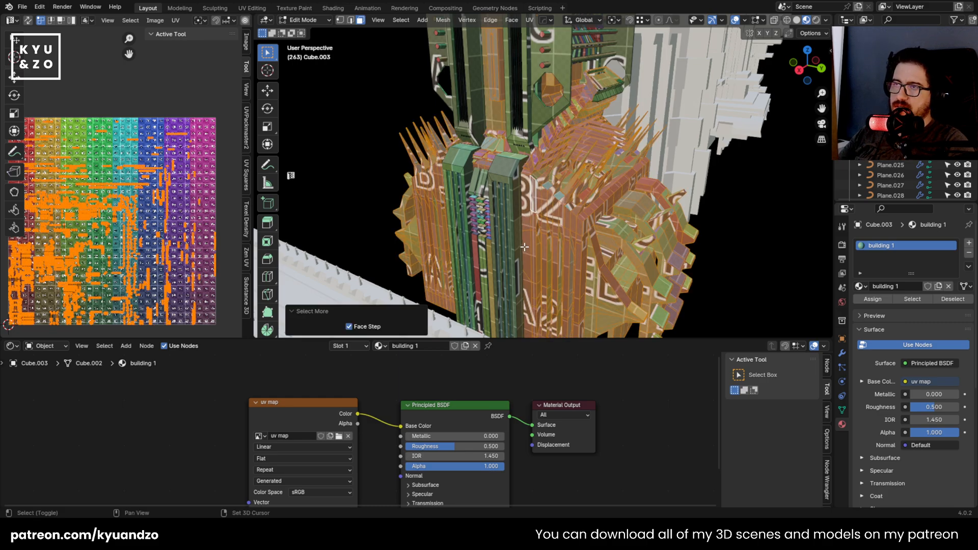
key(ctrl+KP_Add)
middle_drag(533, 176, 491, 137)
Select a face at the top of the base's front wall and grow the selection across the connected base block
click(556, 172)
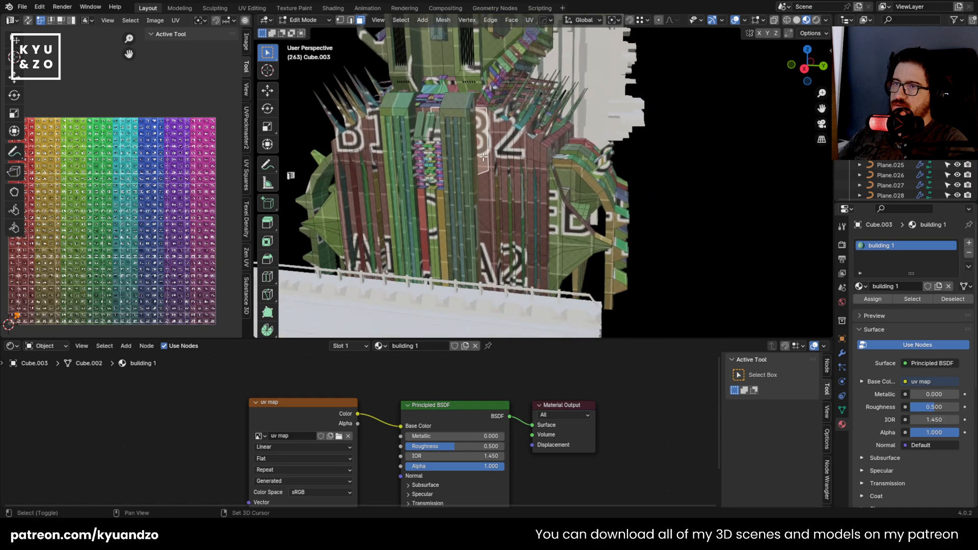
scroll(496, 135, up, 3)
click(502, 133)
key(ctrl+KP_Add)
key(ctrl+KP_Add)
key(ctrl+KP_Add)
key(ctrl+KP_Add)
key(ctrl+KP_Add)
key(ctrl+KP_Add)
key(ctrl+KP_Add)
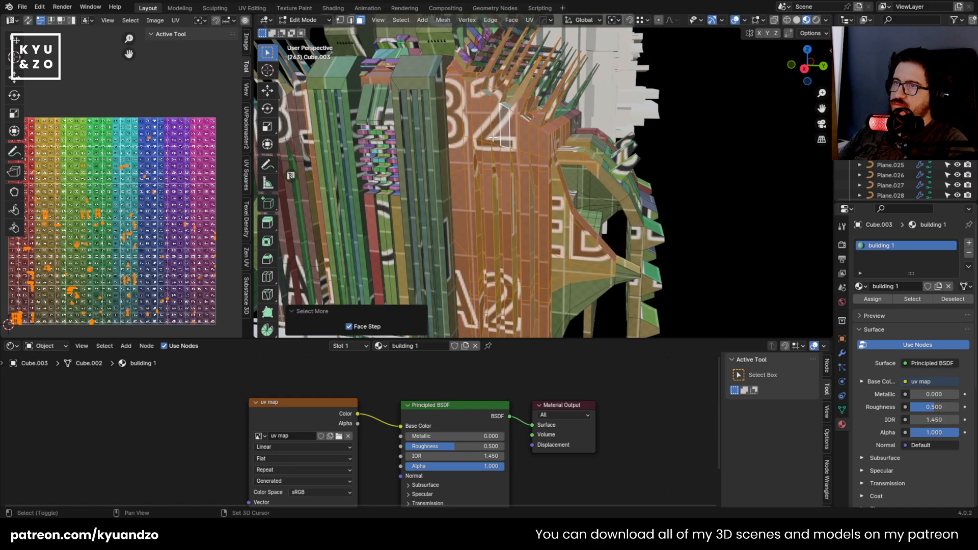
key(ctrl+KP_Add)
key(ctrl+KP_Add)
key(ctrl+KP_Add)
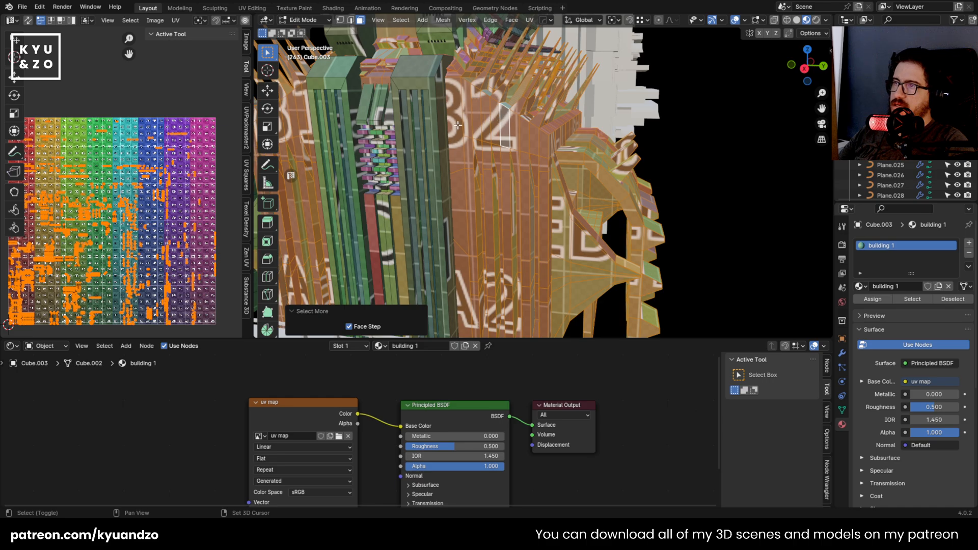
scroll(465, 129, down, 5)
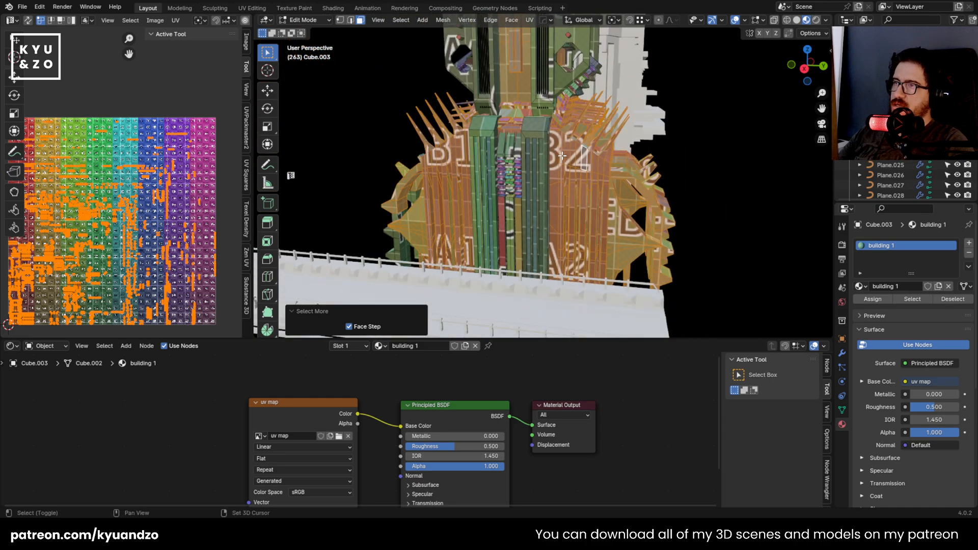
key(ctrl+KP_Add)
key(ctrl+KP_Add)
Unwrap the selected base block with Cube Projection and scale its UVs up beyond the image bounds
middle_drag(553, 133, 496, 173)
key(u)
click(497, 174)
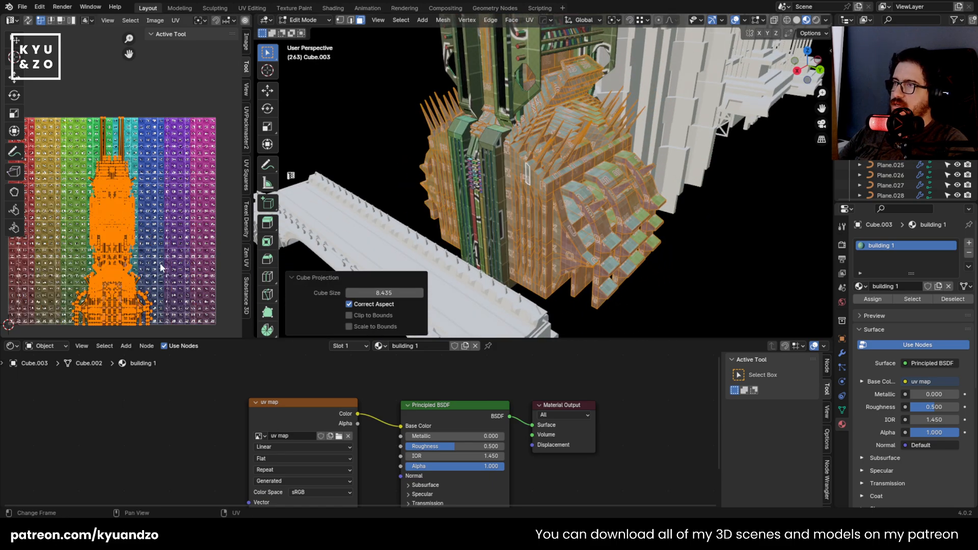
key(s)
click(232, 297)
Select the entire tower mesh and repack all of its UV islands
key(a)
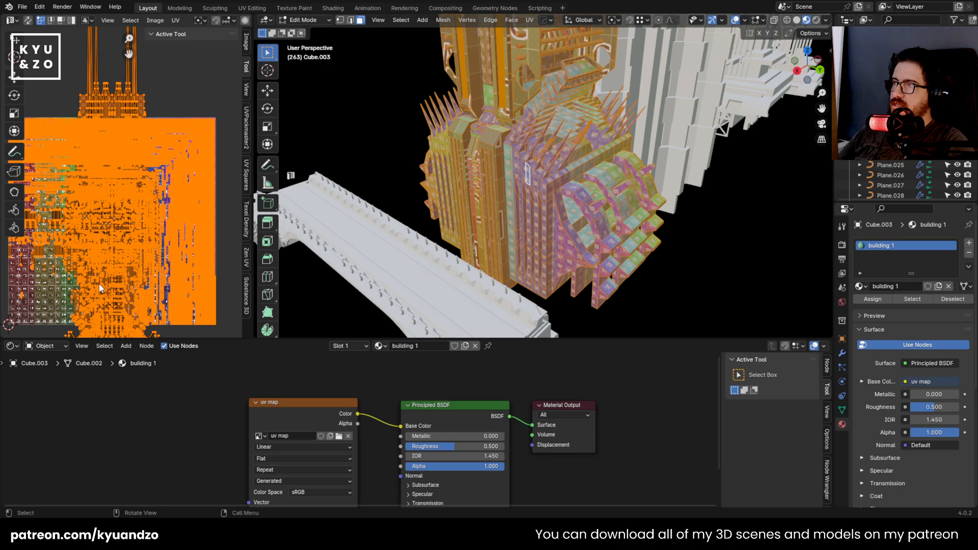
click(175, 20)
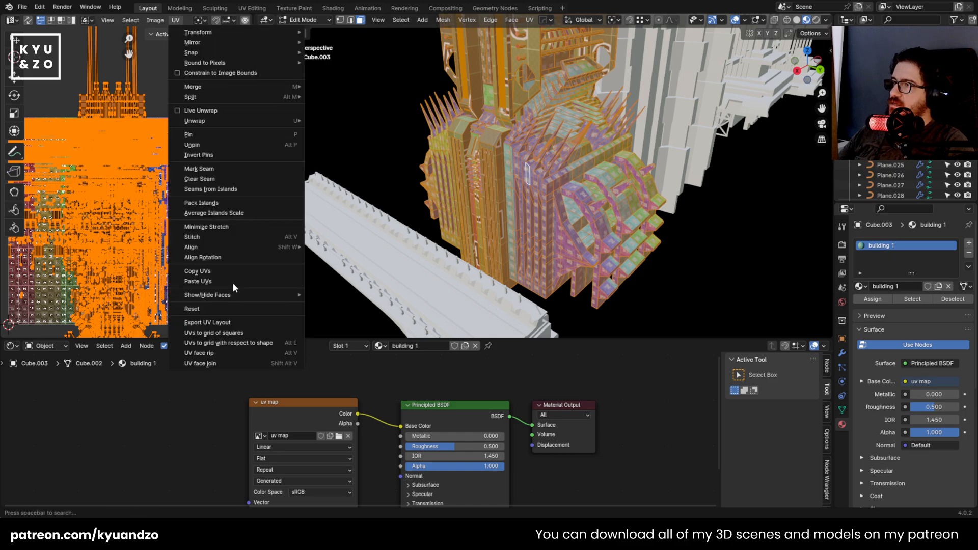
click(234, 201)
click(217, 367)
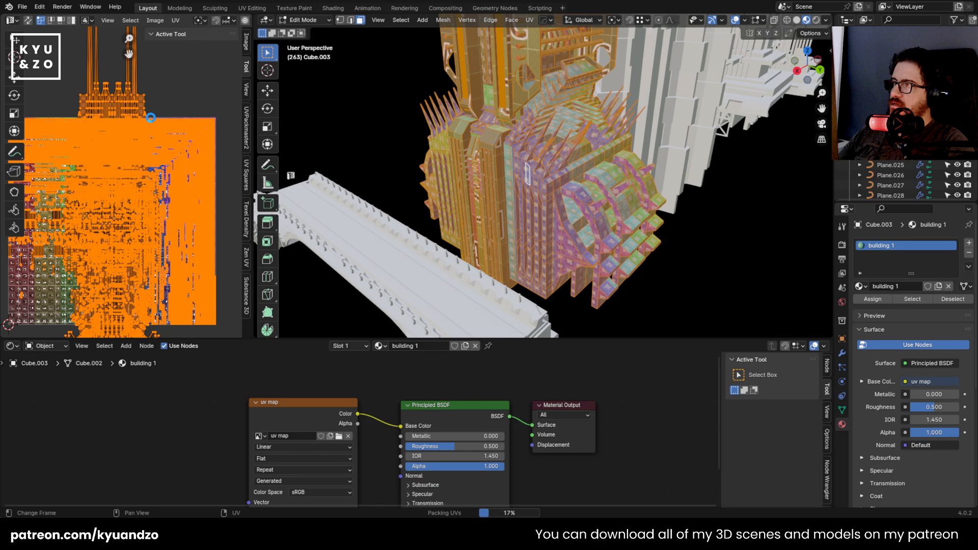
Inspect the repacked grid in Object Mode on the base, its side wheels and the upper tower
key(Tab)
scroll(556, 204, up, 3)
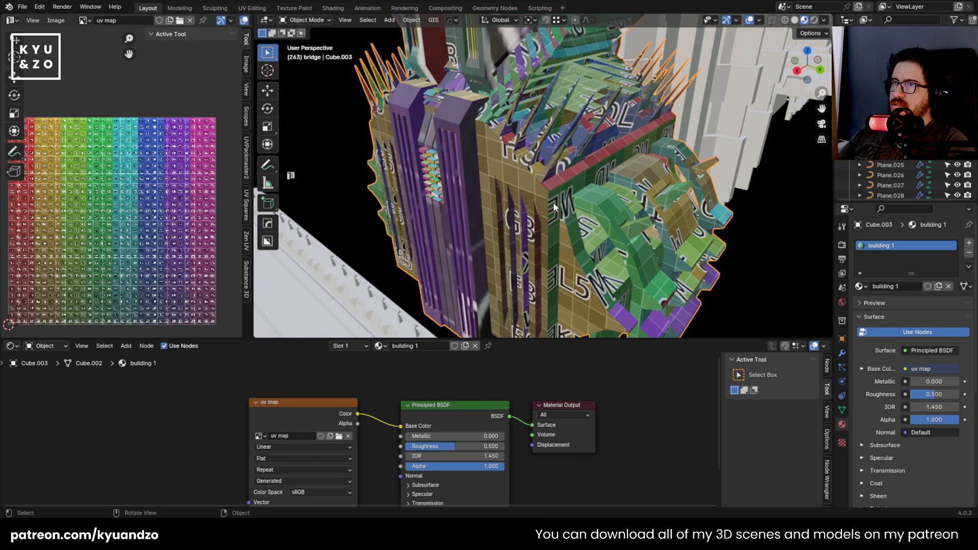
middle_drag(553, 203, 570, 177)
scroll(568, 176, down, 1)
scroll(567, 175, up, 3)
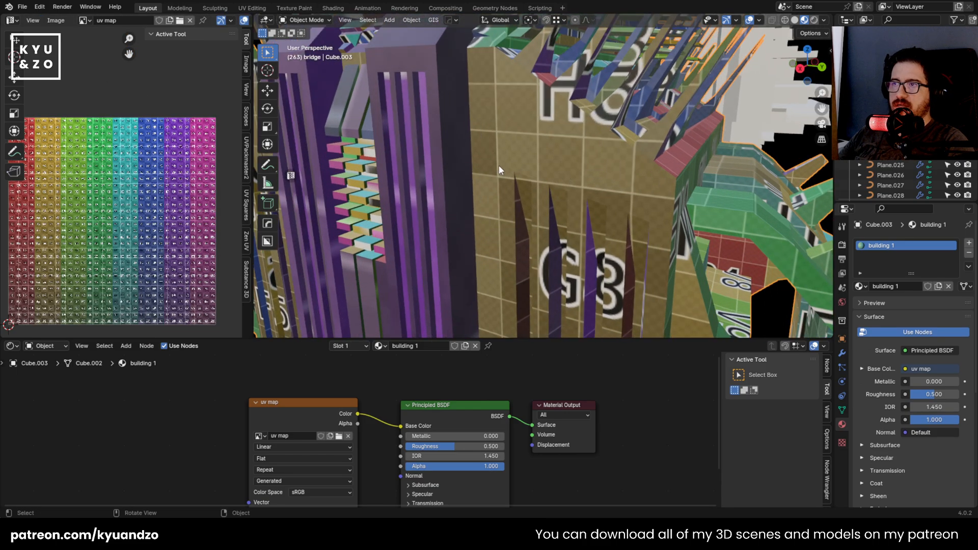
scroll(601, 175, down, 5)
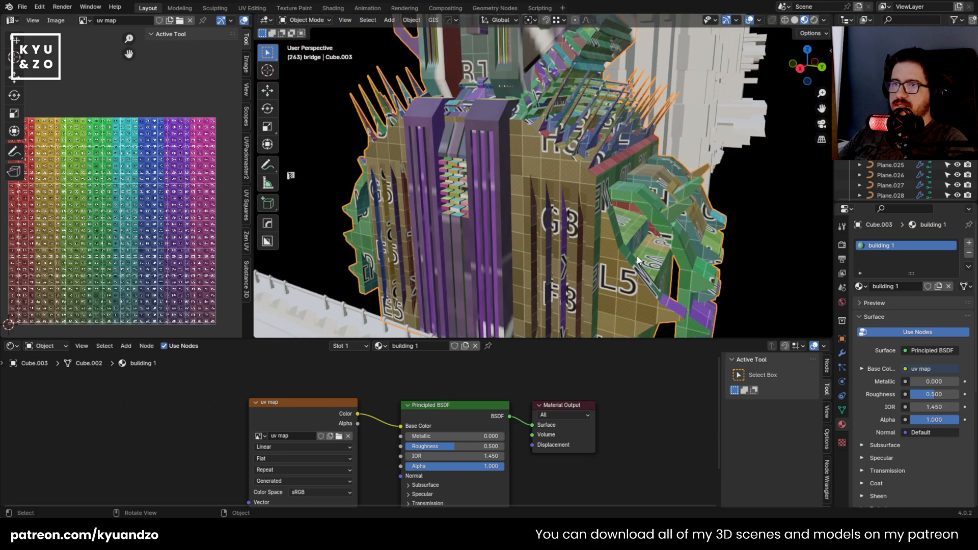
middle_drag(607, 179, 486, 137)
key(shift+grave)
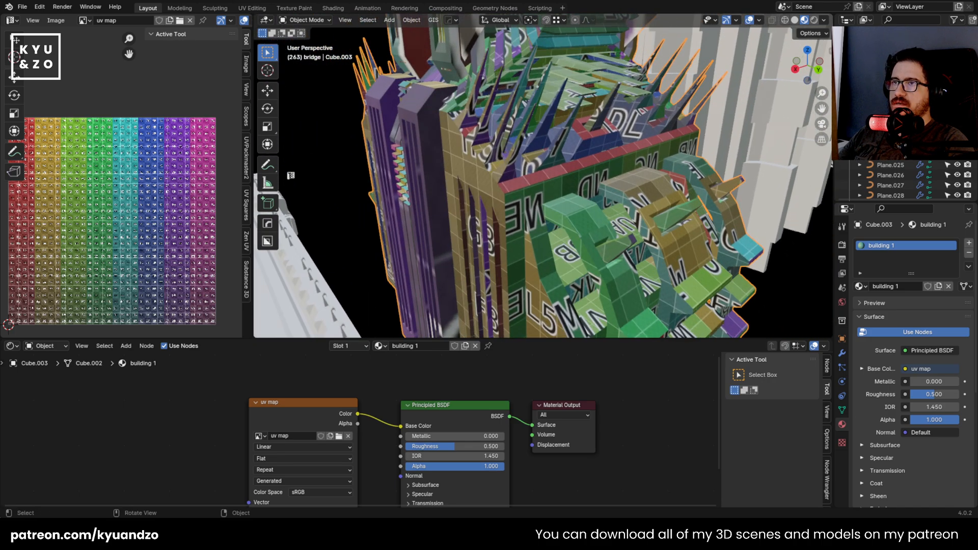
key(w)
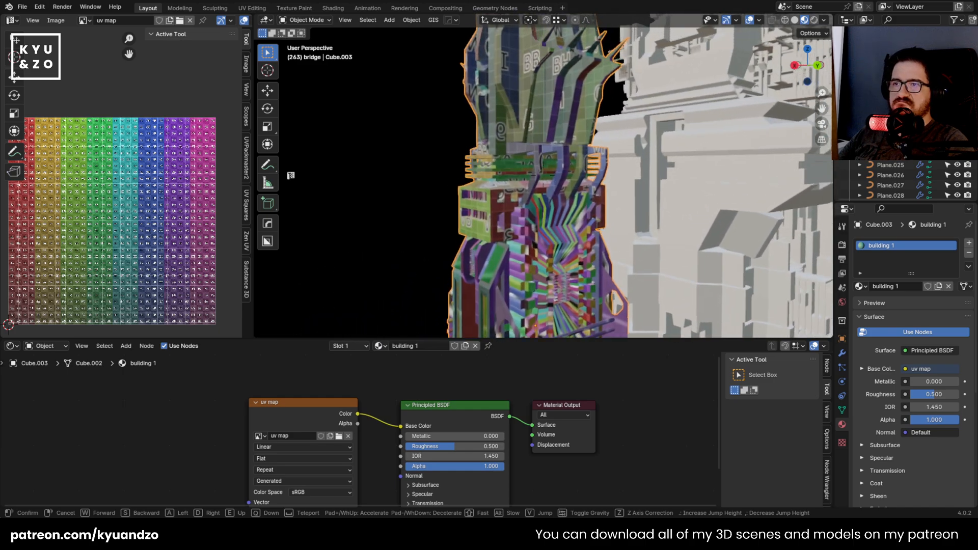
key(e)
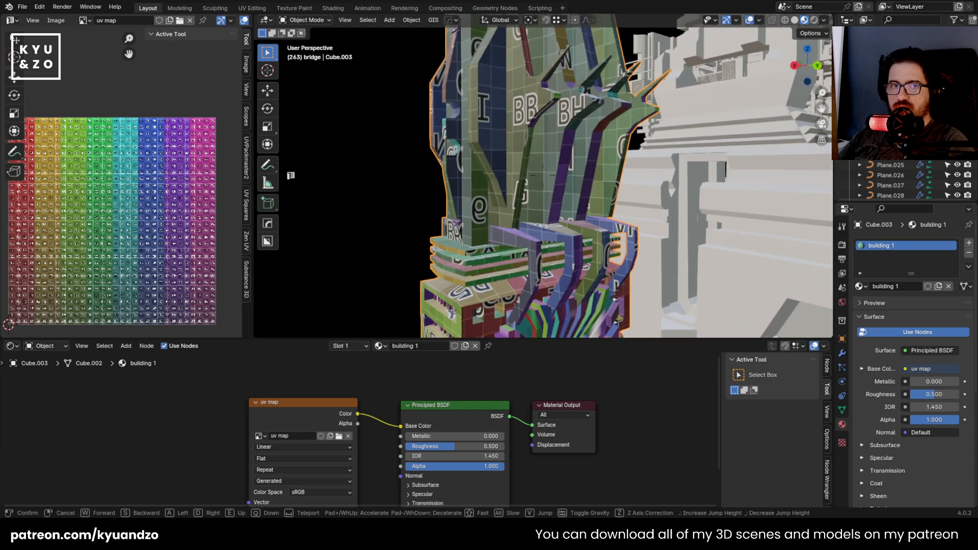
key(w)
click(718, 116)
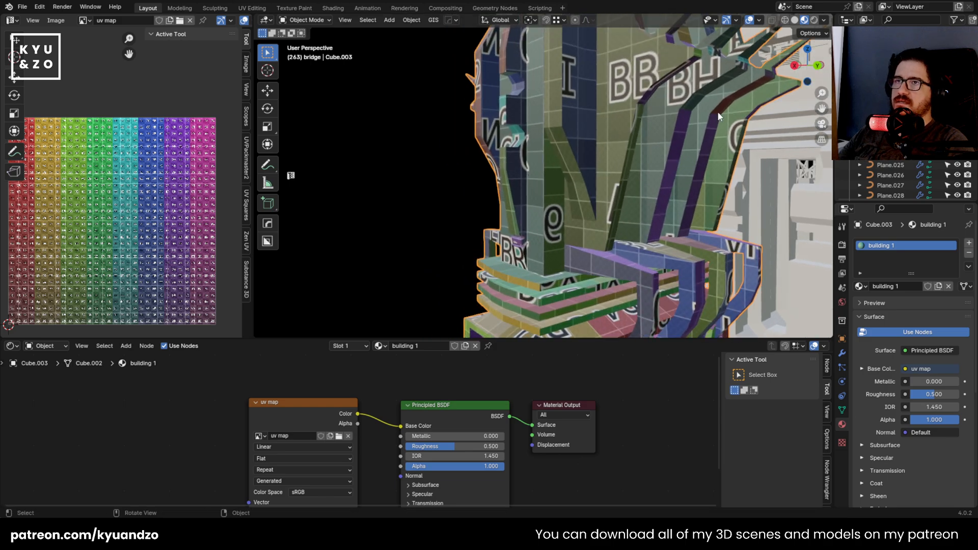
Select the two large side panels with hexagonal cut-outs on the tower shaft and grow the selection across their connected pieces
key(shift+grave)
key(s)
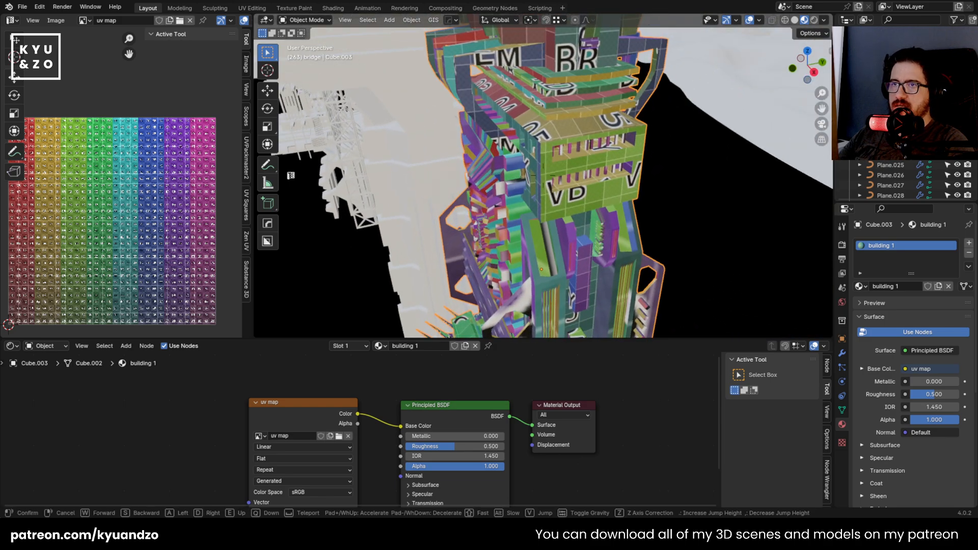
key(w)
click(669, 193)
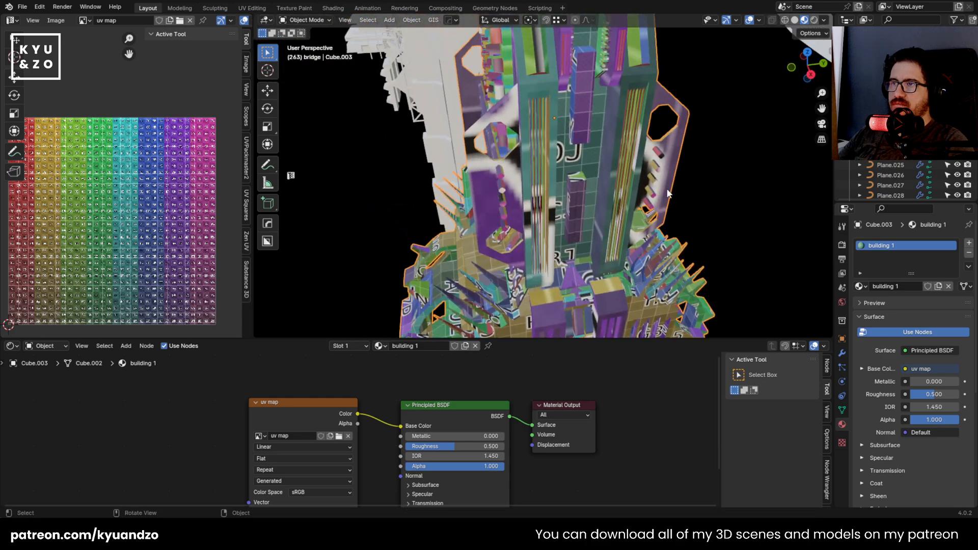
key(shift+grave)
key(w)
click(489, 182)
key(Tab)
click(489, 182)
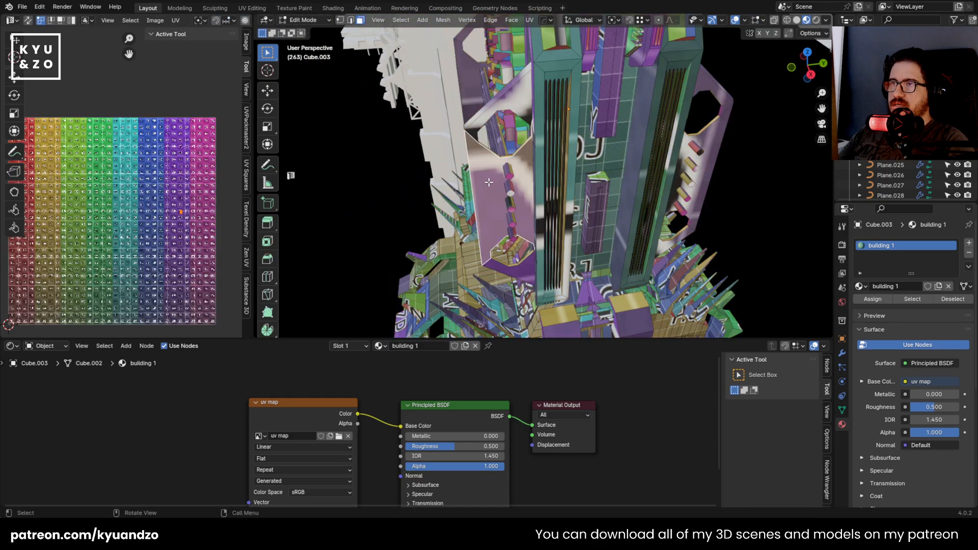
shift+click(691, 175)
key(ctrl+KP_Add)
key(ctrl+KP_Add)
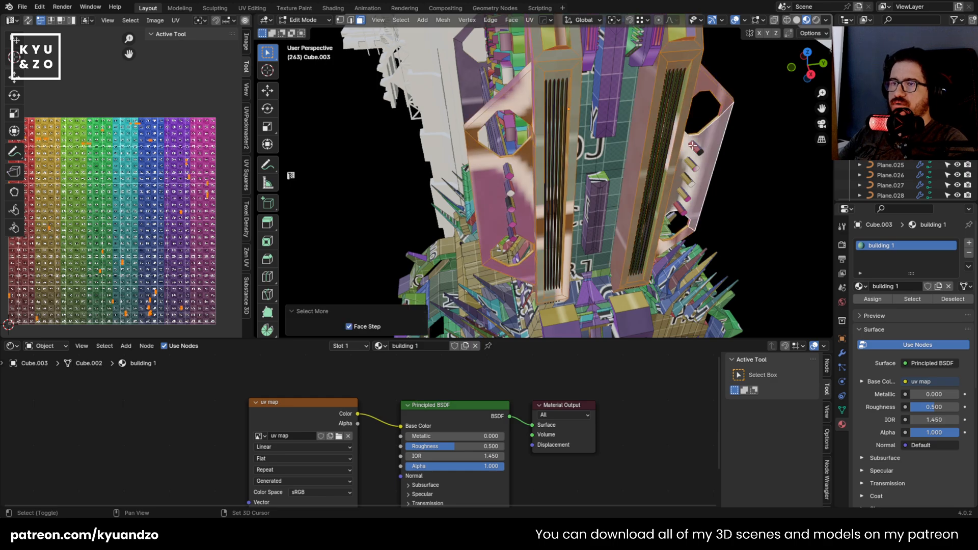
Add the matching side panel at the tower's open recess side to the selection and grow it over the whole piece
shift+middle_drag(621, 163, 593, 177)
shift+click(601, 213)
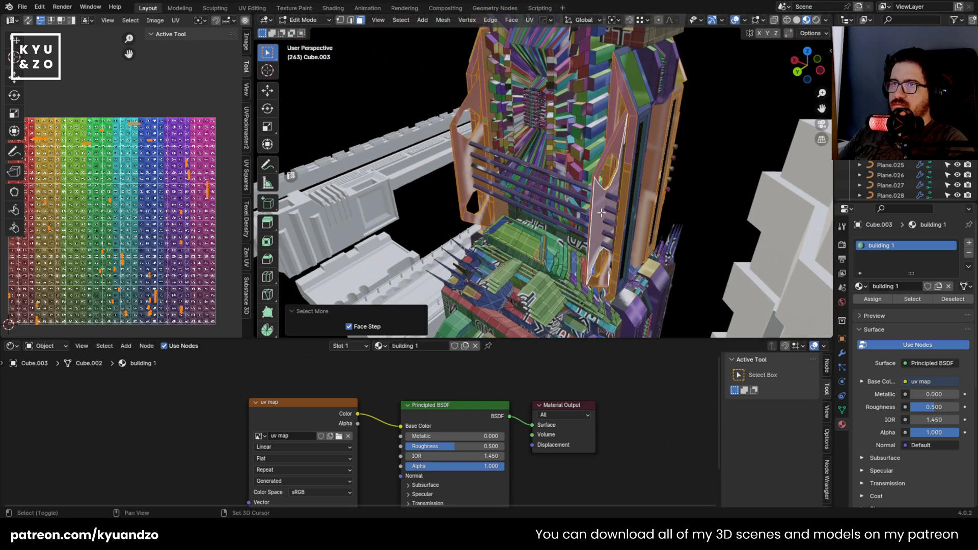
key(ctrl+KP_Add)
Add the two tall bevel-topped pillars on the tower's base to the selection and grow it over both
key(shift+grave)
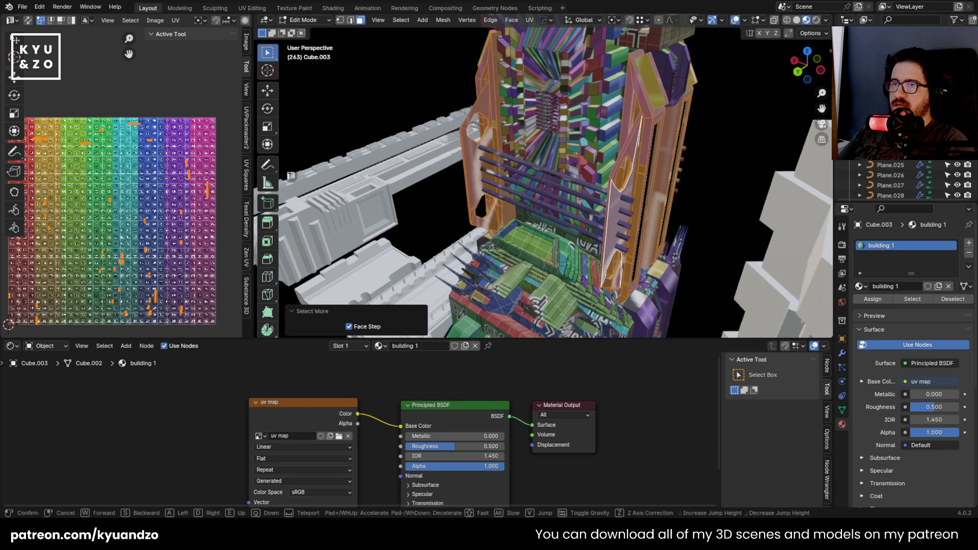
key(w)
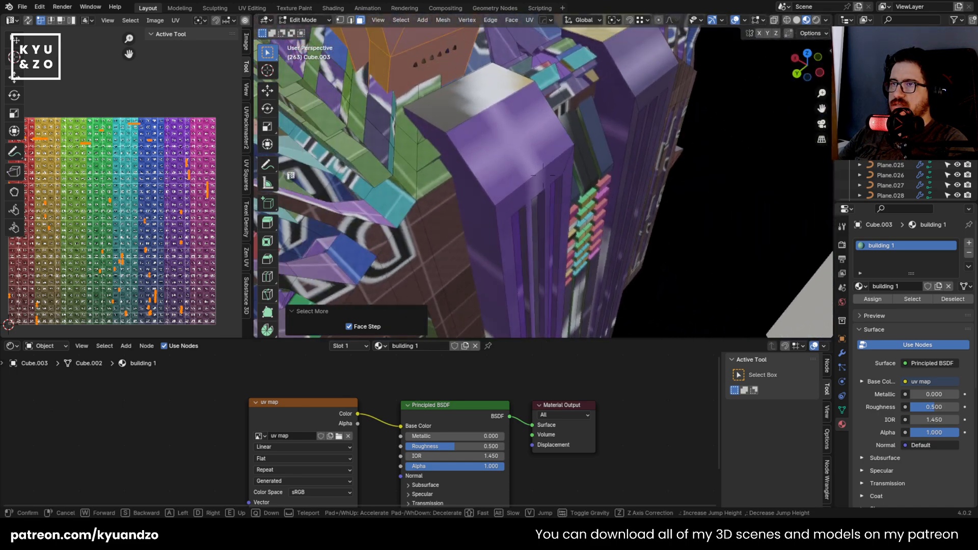
click(514, 165)
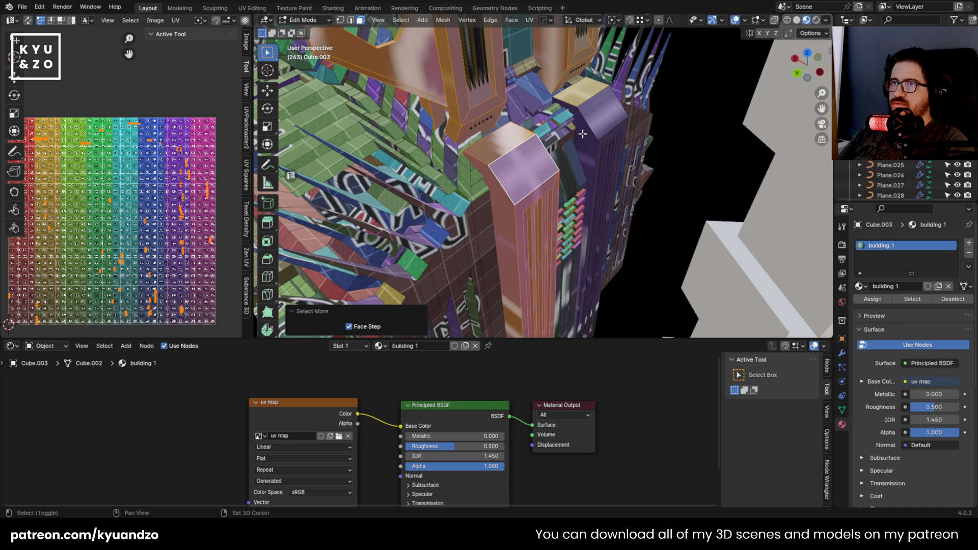
shift+click(601, 120)
key(ctrl+KP_Add)
key(shift+grave)
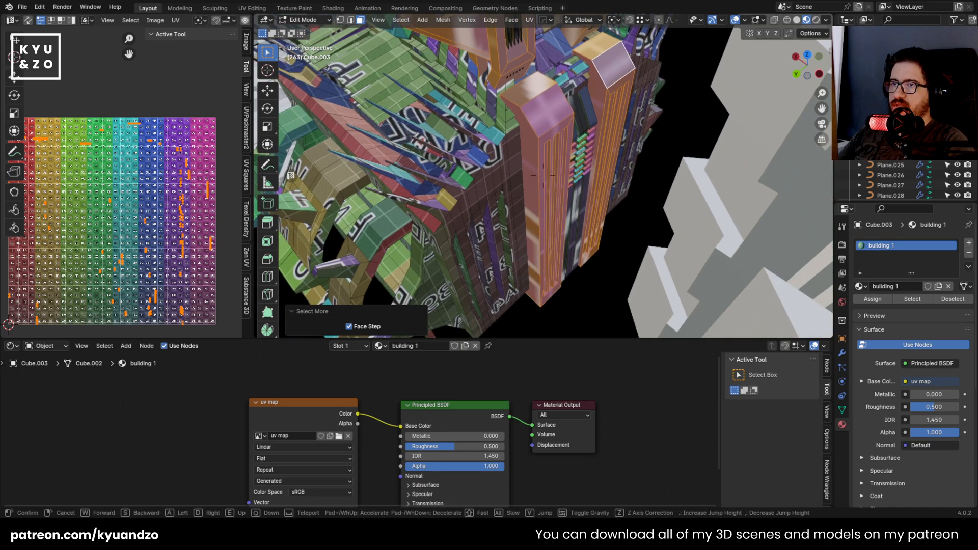
key(a)
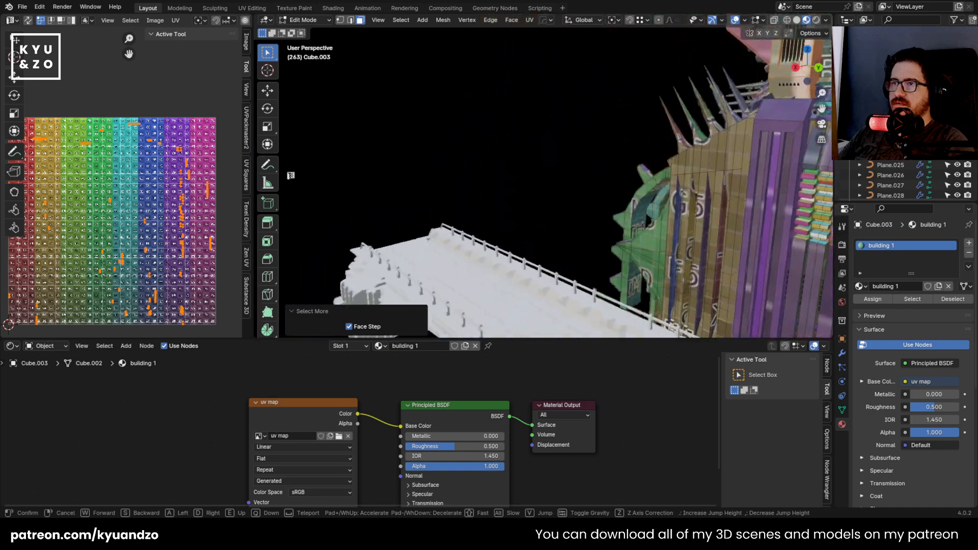
click(600, 121)
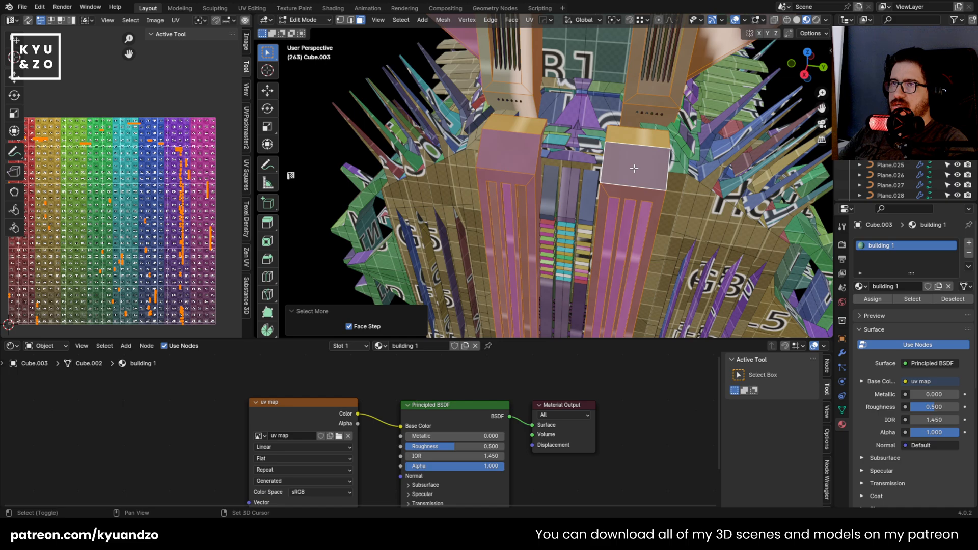
Examine the stretched mapping around the tower's spiked base and the blocks inside its central recess
key(shift+grave)
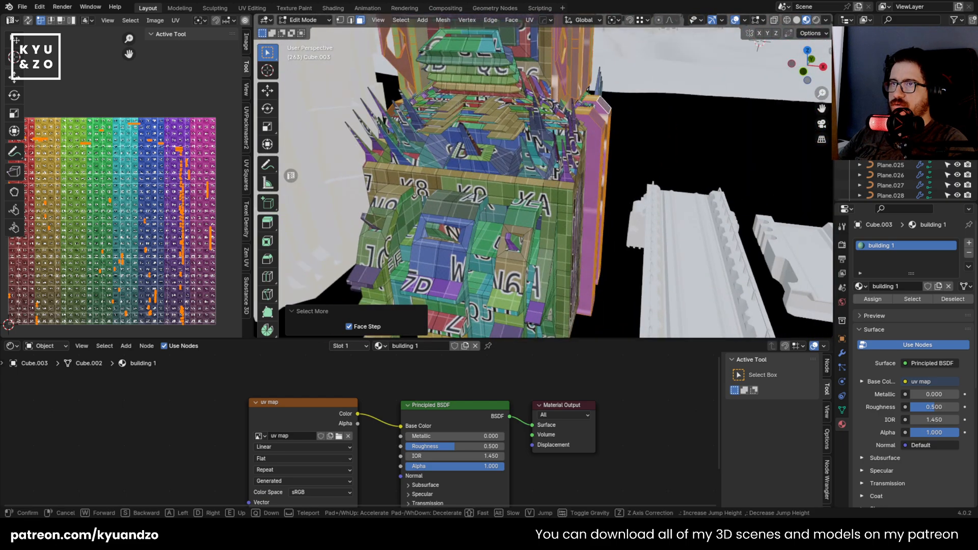
key(w)
click(632, 163)
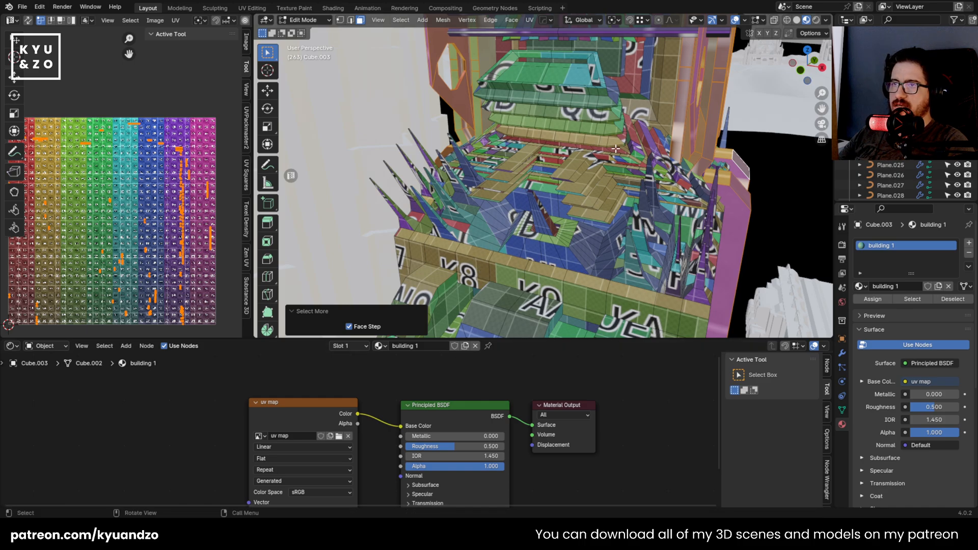
key(shift+grave)
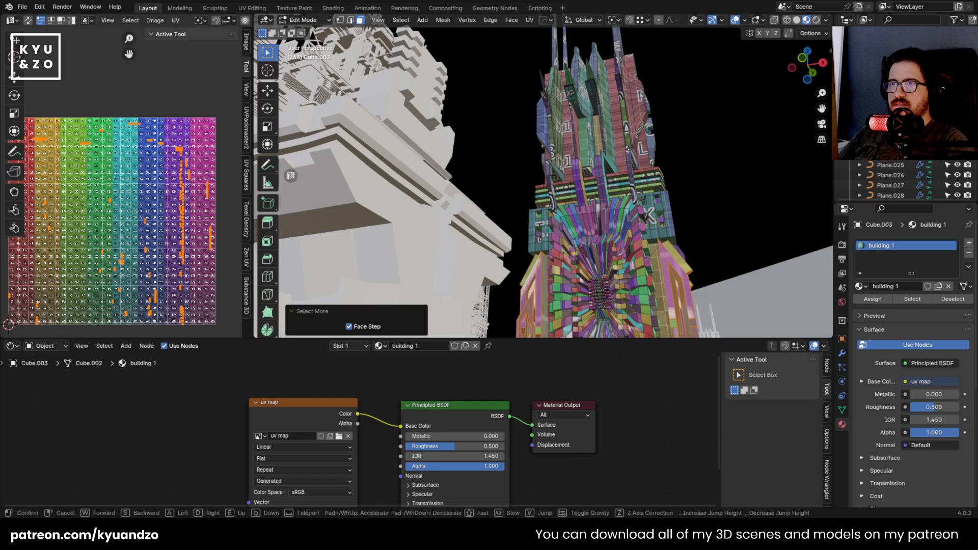
key(e)
key(w)
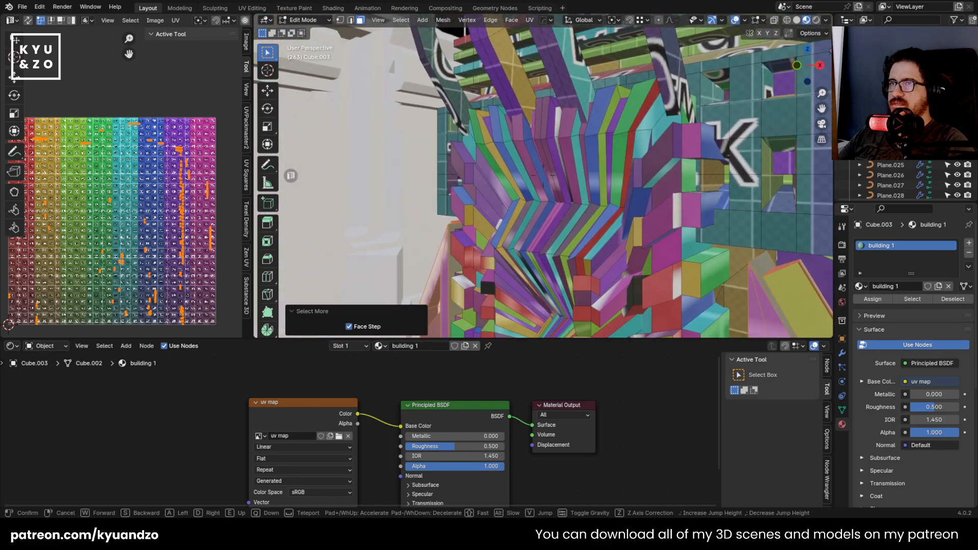
click(637, 163)
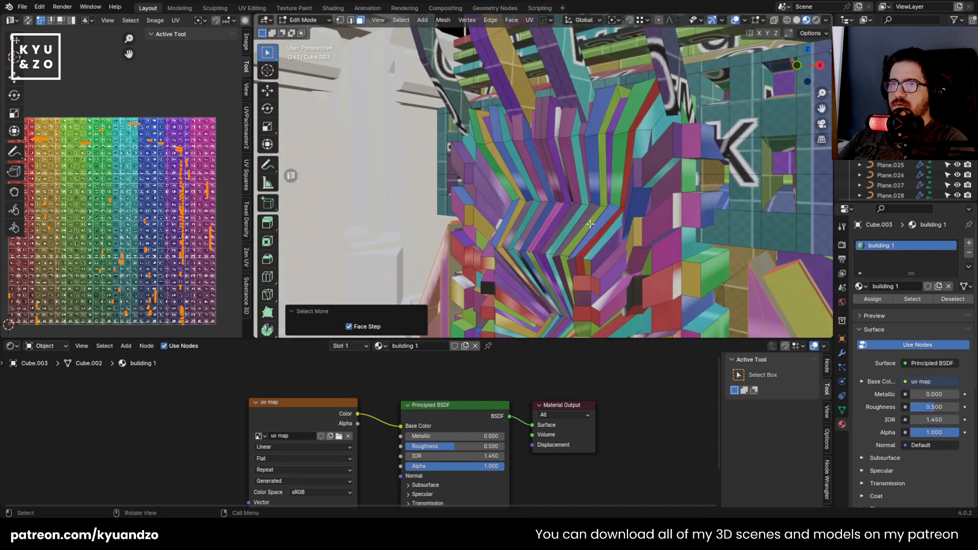
Unwrap the selected side panels and pillars with Cube Projection and scale their UVs down to about 0.44
key(shift+grave)
key(s)
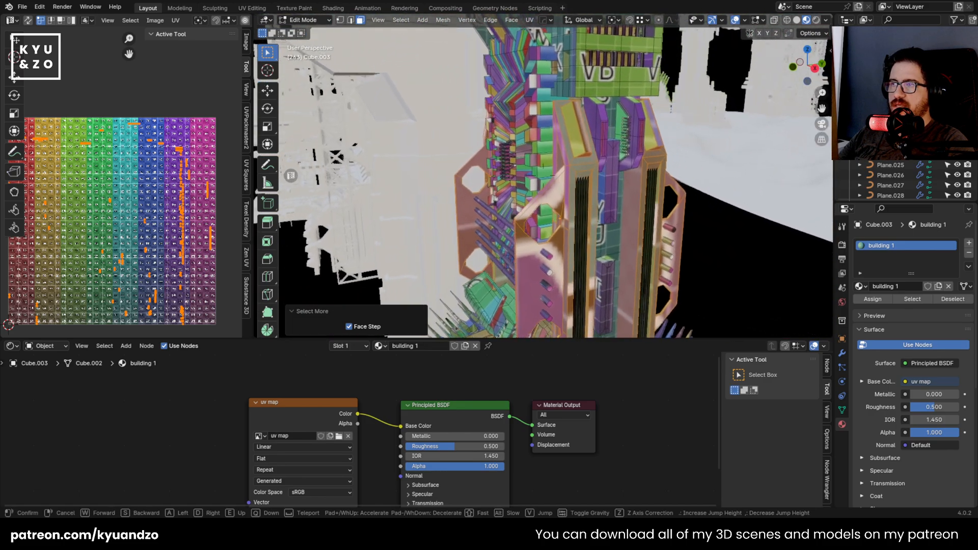
click(543, 182)
key(u)
click(530, 246)
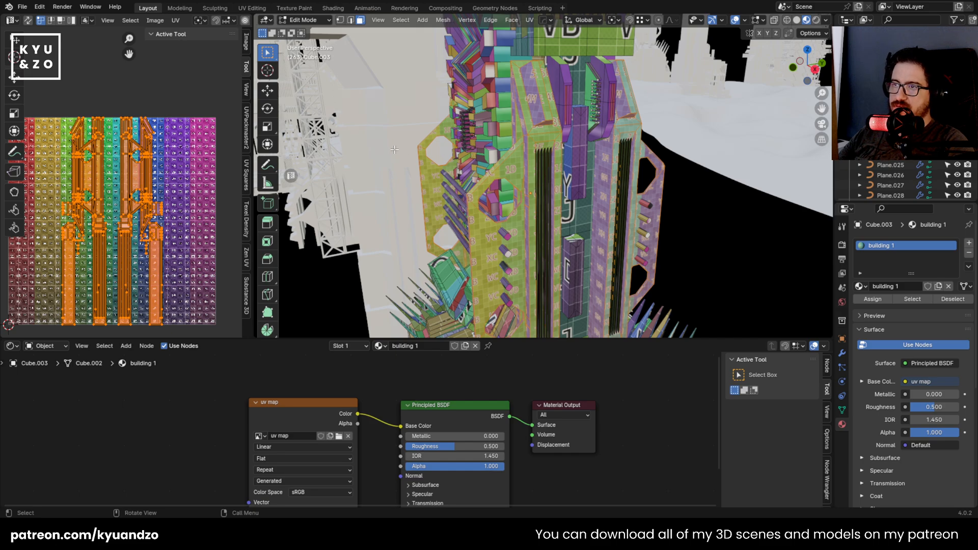
scroll(542, 191, down, 5)
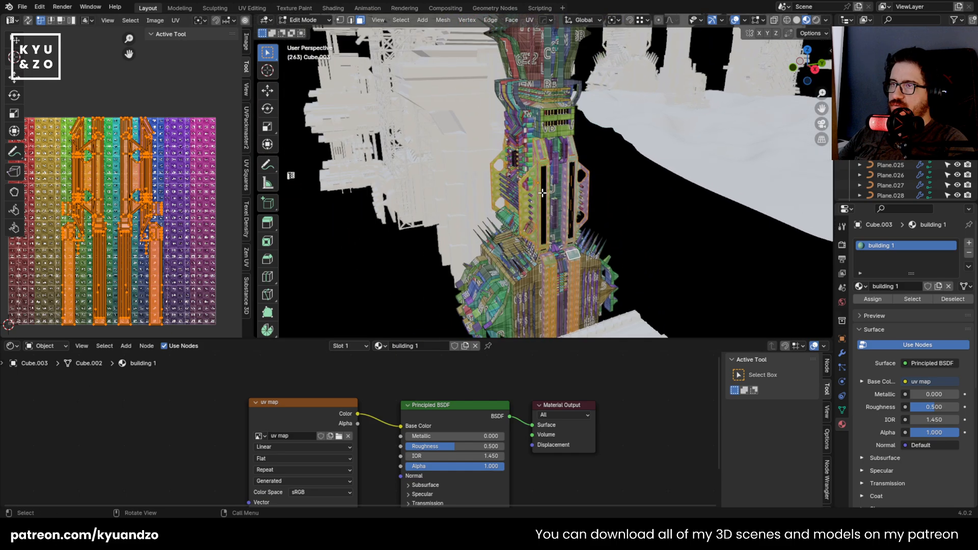
scroll(541, 192, up, 2)
shift+middle_drag(654, 148, 640, 92)
scroll(640, 92, up, 1)
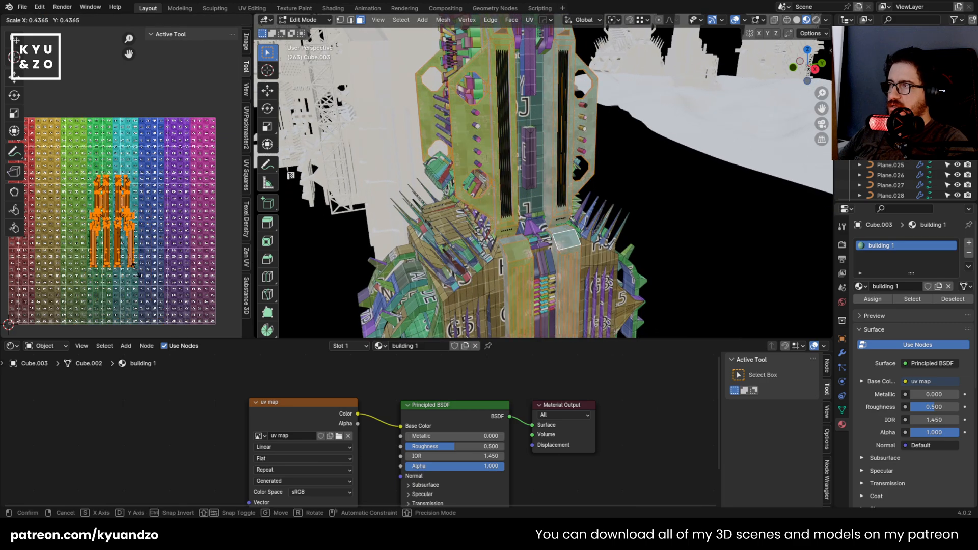
Select the whole tower mesh and pack all UV islands using Exact Shape (Concave) with a scaled margin of 0.001
key(a)
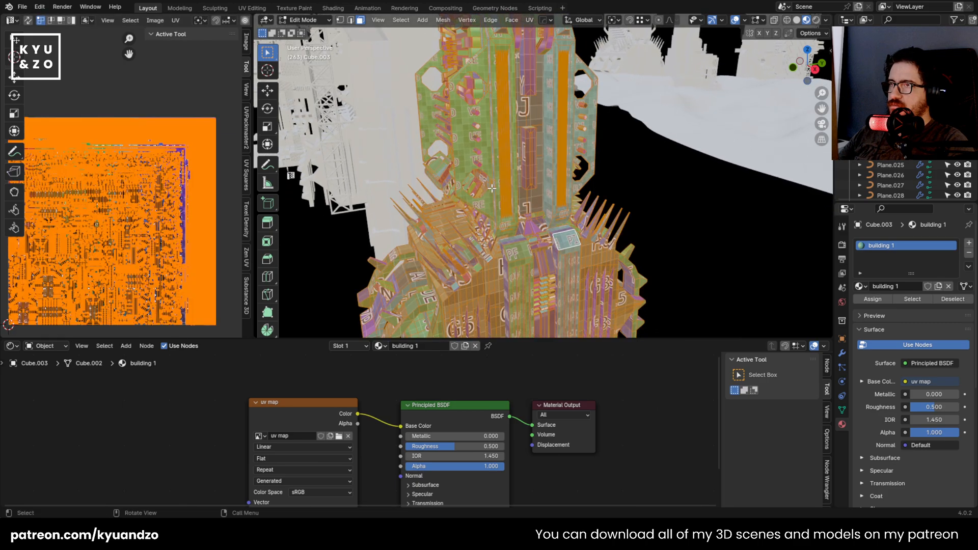
click(172, 18)
click(215, 203)
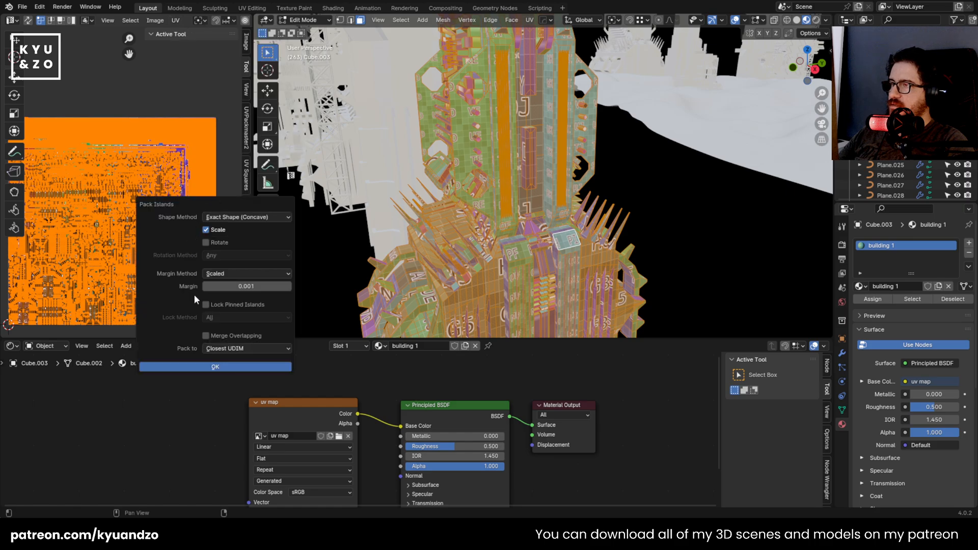
click(199, 368)
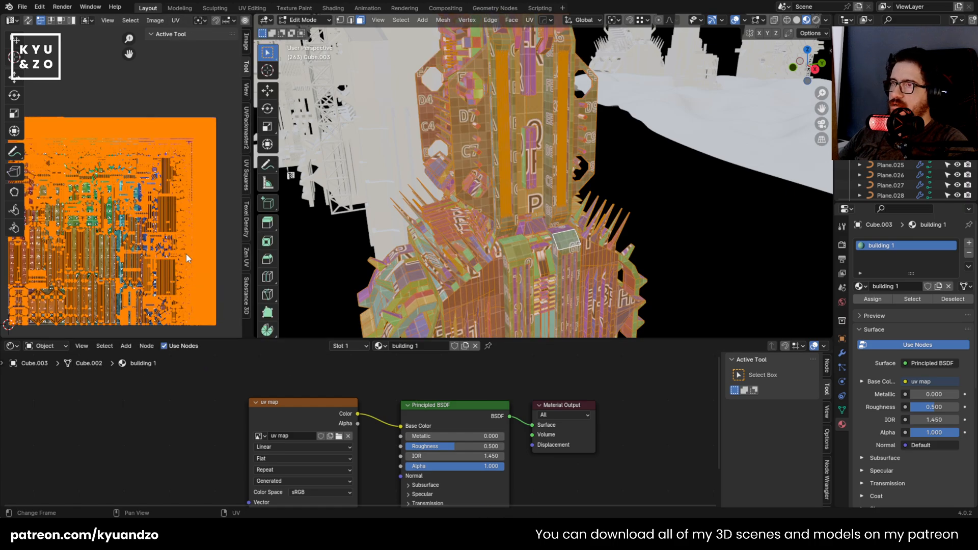
Inspect the grid texture in Object Mode on the side panels, the base and the blocks inside the central recess
scroll(514, 180, down, 3)
scroll(514, 180, up, 5)
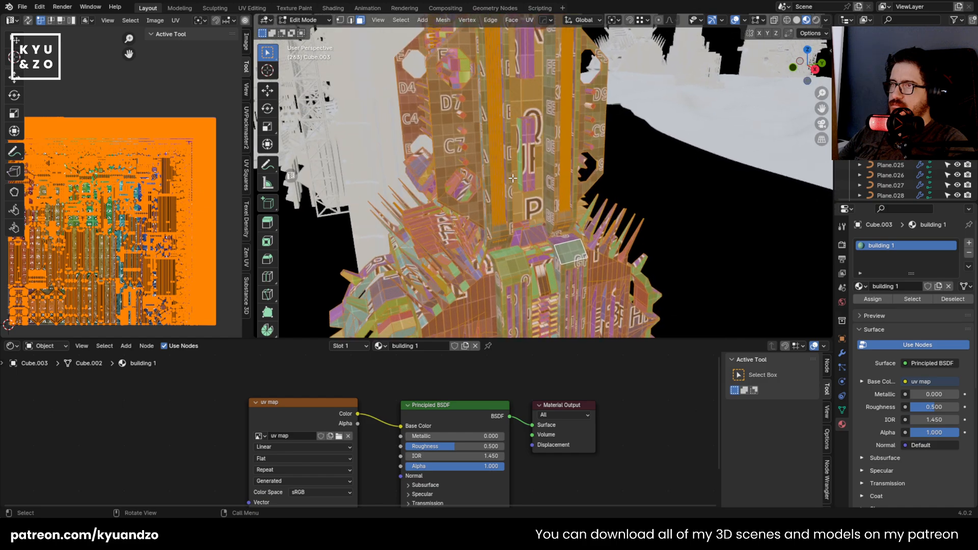
key(Tab)
middle_drag(518, 170, 457, 176)
scroll(563, 109, up, 2)
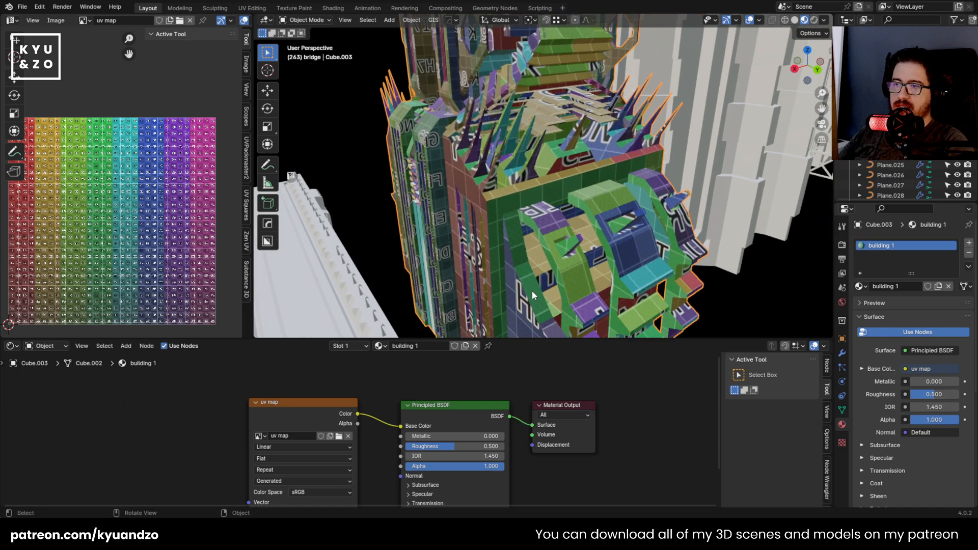
shift+middle_drag(532, 290, 523, 175)
shift+middle_drag(584, 150, 525, 244)
scroll(525, 228, up, 6)
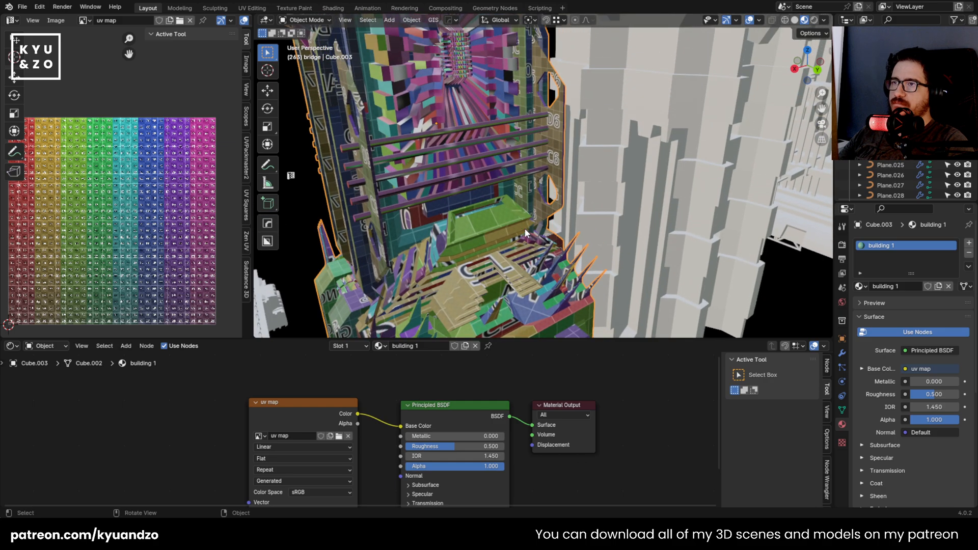
shift+middle_drag(500, 179, 536, 254)
shift+middle_drag(475, 167, 520, 218)
key(shift+grave)
key(s)
key(w)
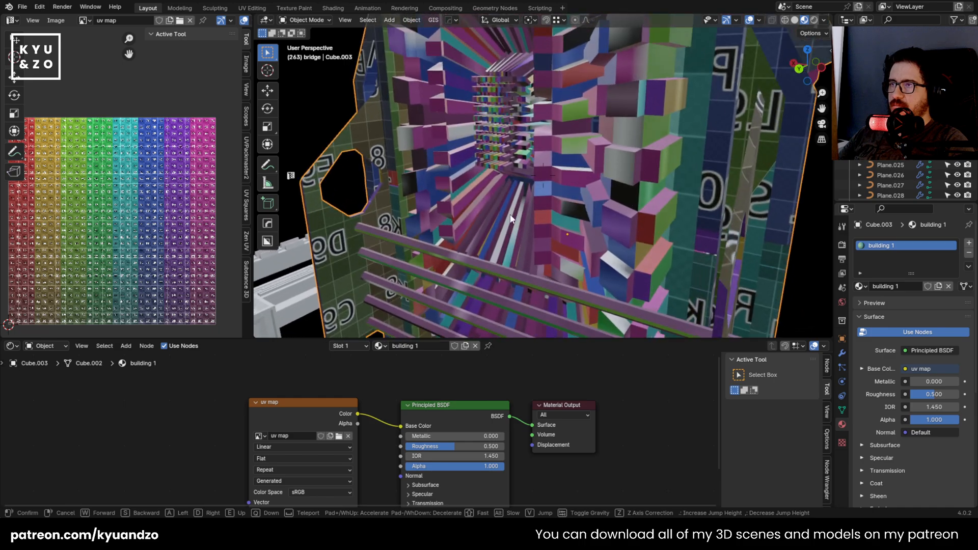
click(510, 230)
Select a block face inside the tower's central recess and grow the selection across the entire connected block structure
key(Tab)
click(581, 219)
key(ctrl+KP_Add)
key(ctrl+KP_Add)
key(ctrl+KP_Add)
key(ctrl+KP_Add)
key(ctrl+KP_Add)
key(ctrl+KP_Add)
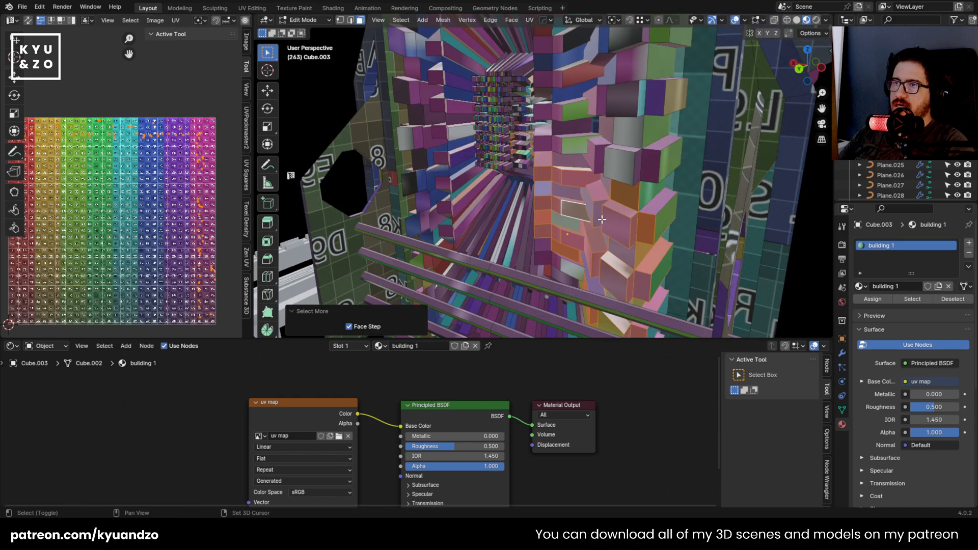
scroll(598, 217, down, 5)
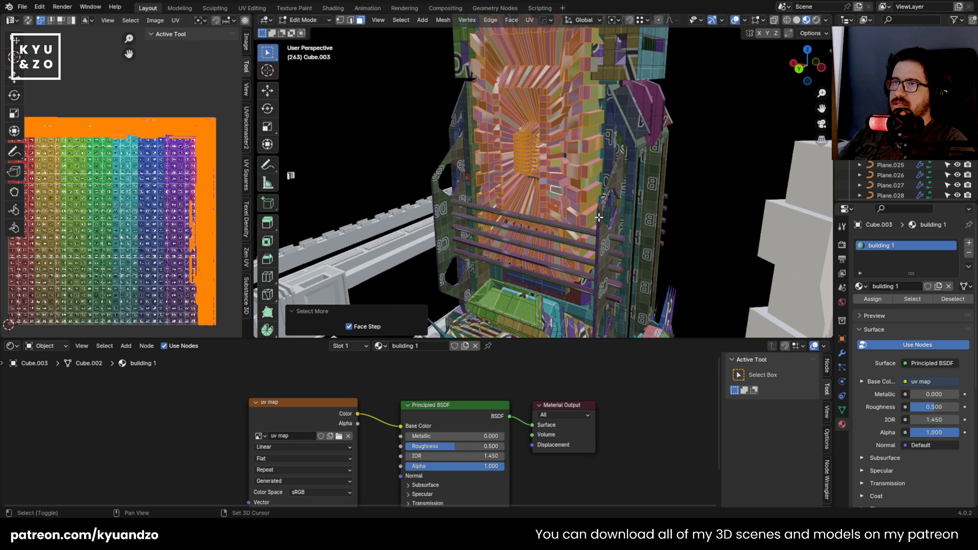
Check the extent of the selected recess blocks from the top, side and front of the tower
key(shift+grave)
key(a)
key(e)
key(w)
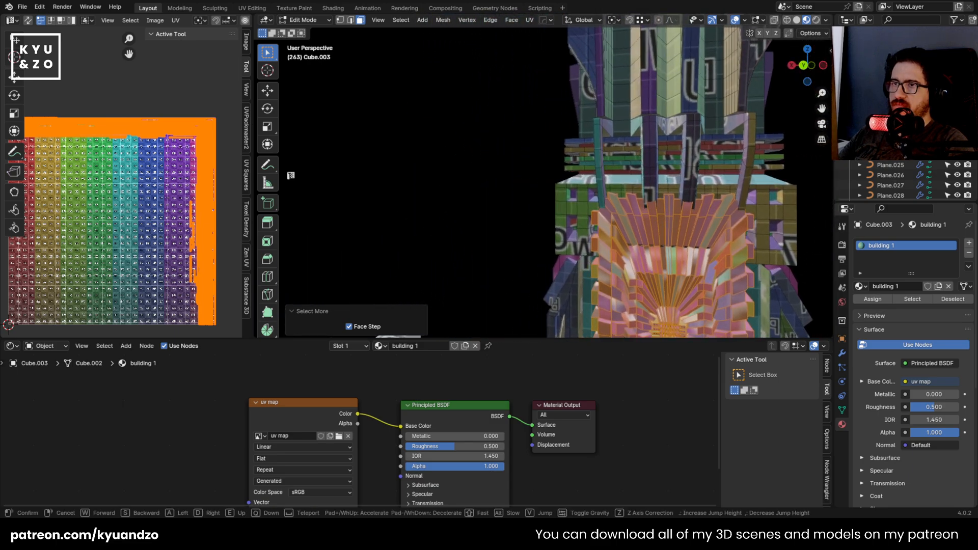
key(e)
key(a)
key(w)
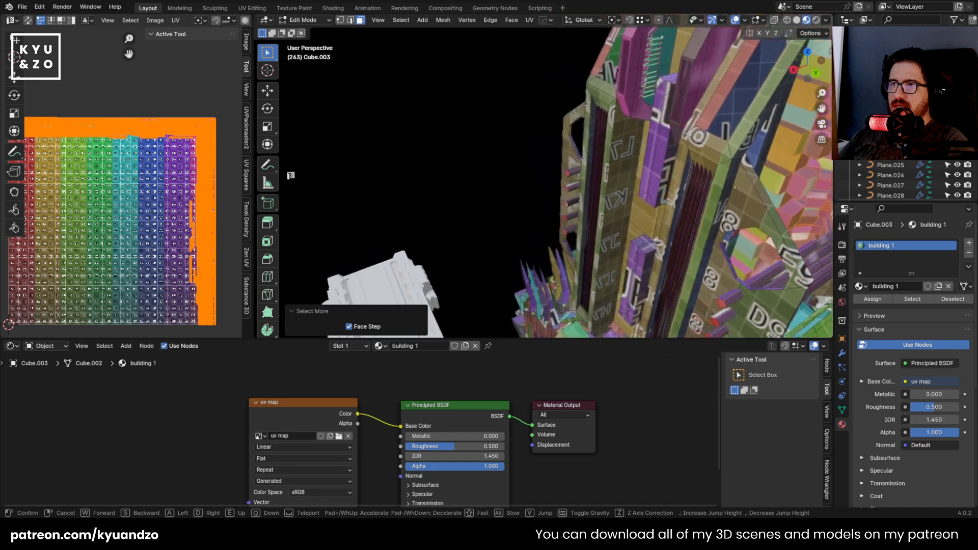
key(a)
click(561, 127)
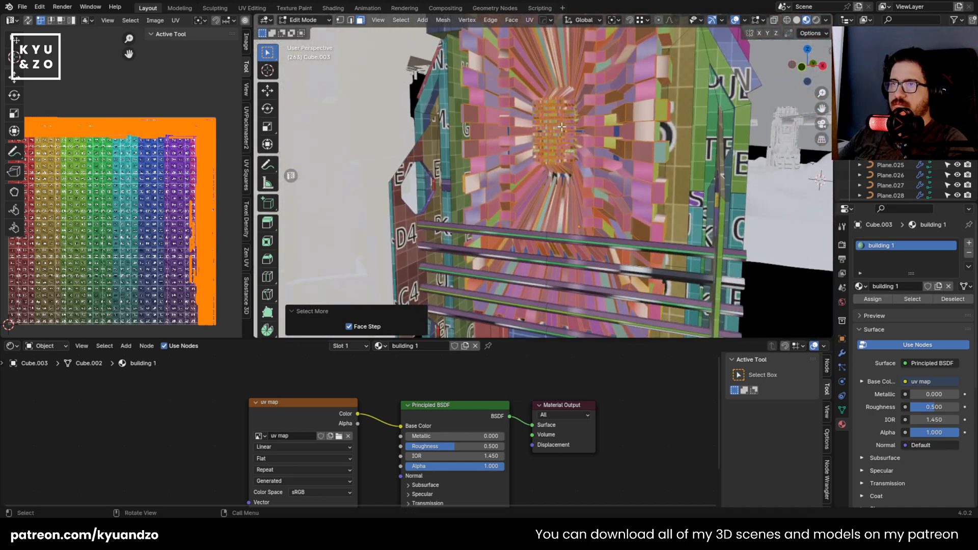
Unwrap the selected recess blocks with Cube Projection and scale their UVs down to about 0.34
key(u)
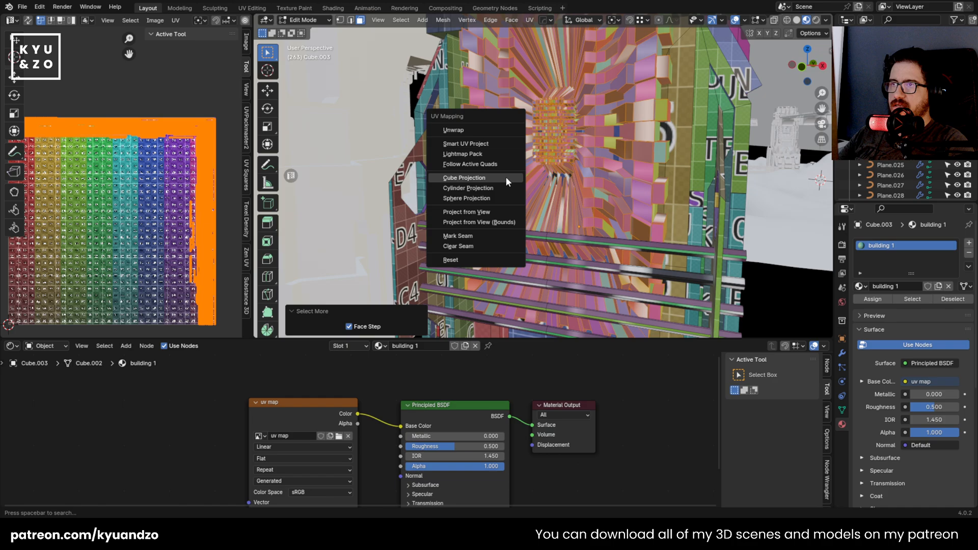
click(506, 176)
key(s)
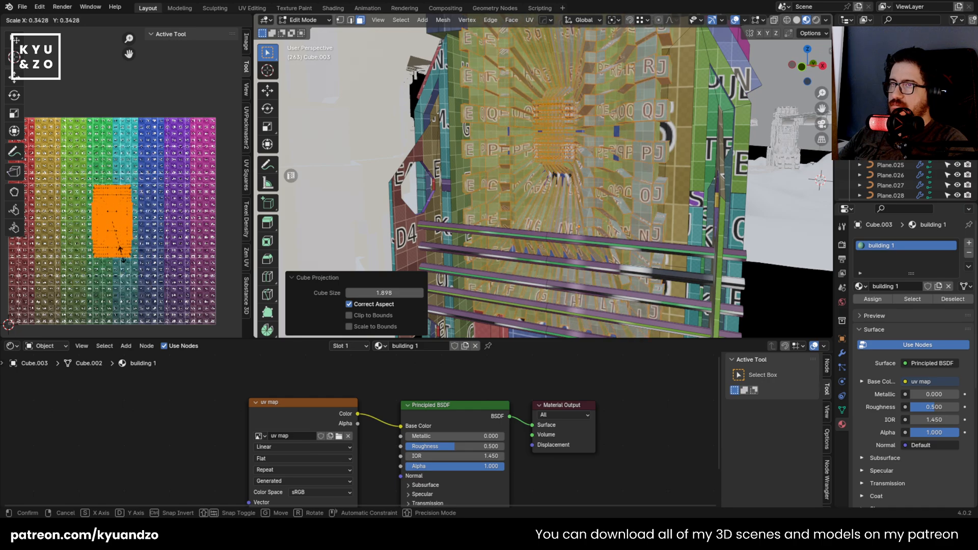
click(120, 249)
Select all of the tower's UVs and pack the islands with the Exact Shape (Concave) method and a scaled margin of 0.001
key(a)
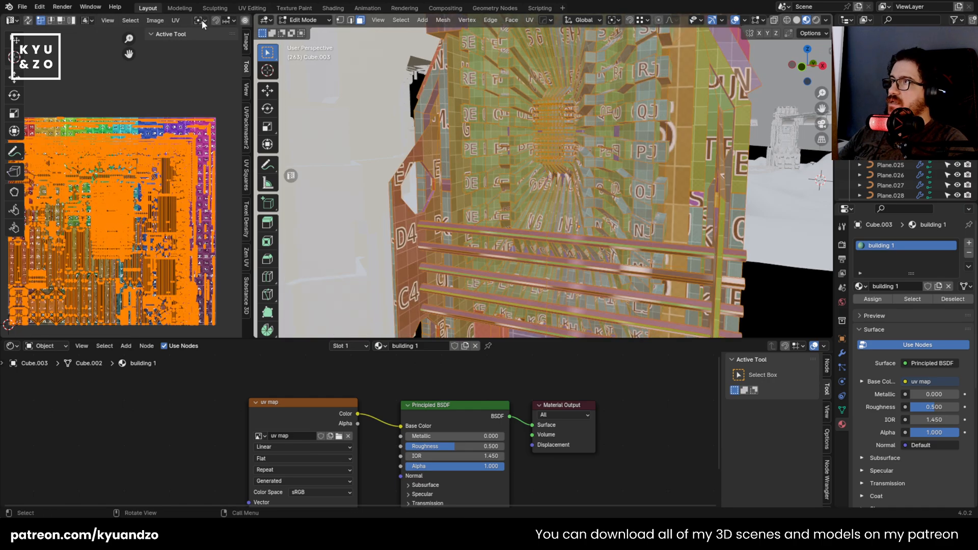
click(175, 21)
click(219, 203)
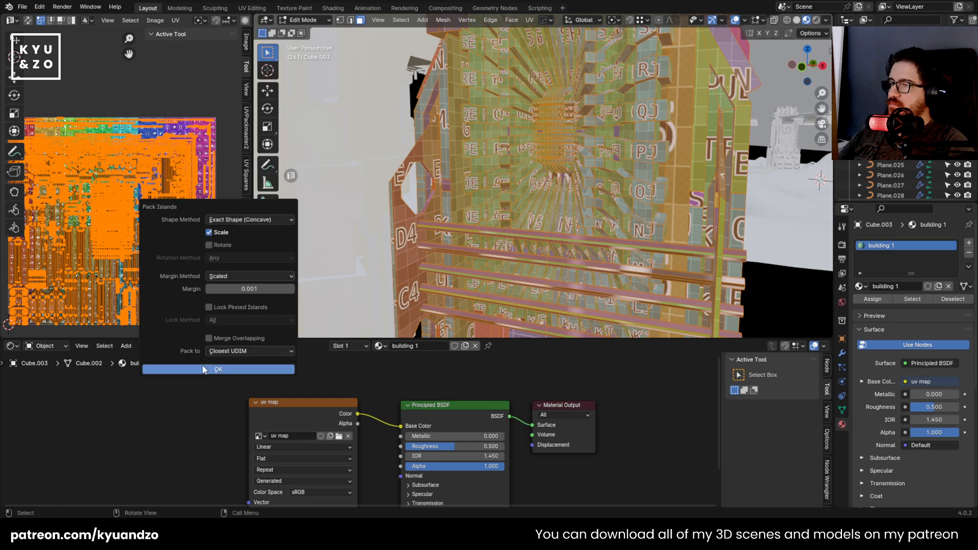
click(217, 369)
Check the packed grid texture on the tower's base and sides in Object Mode, and return to Edit Mode
middle_drag(406, 248, 470, 111)
key(Tab)
scroll(510, 141, up, 2)
scroll(494, 139, down, 5)
scroll(494, 138, up, 2)
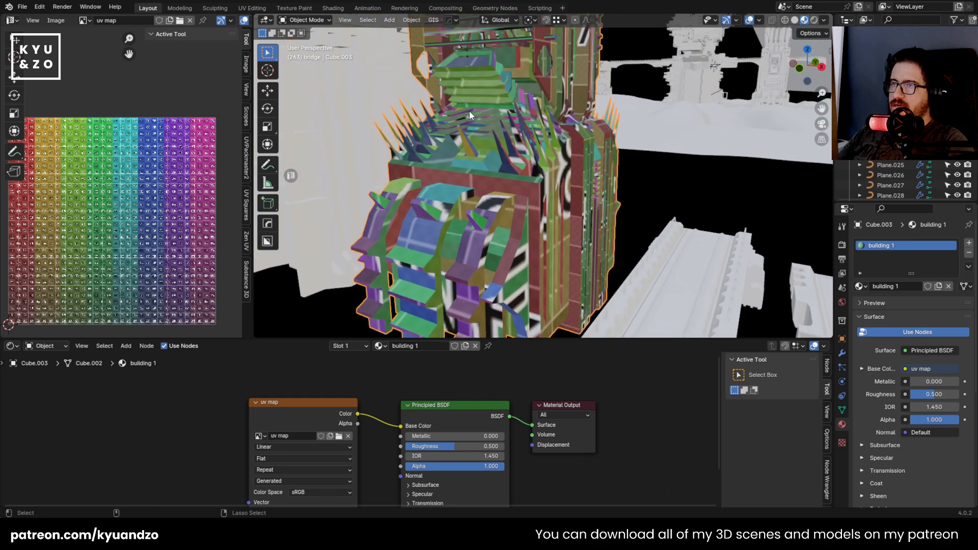
key(Tab)
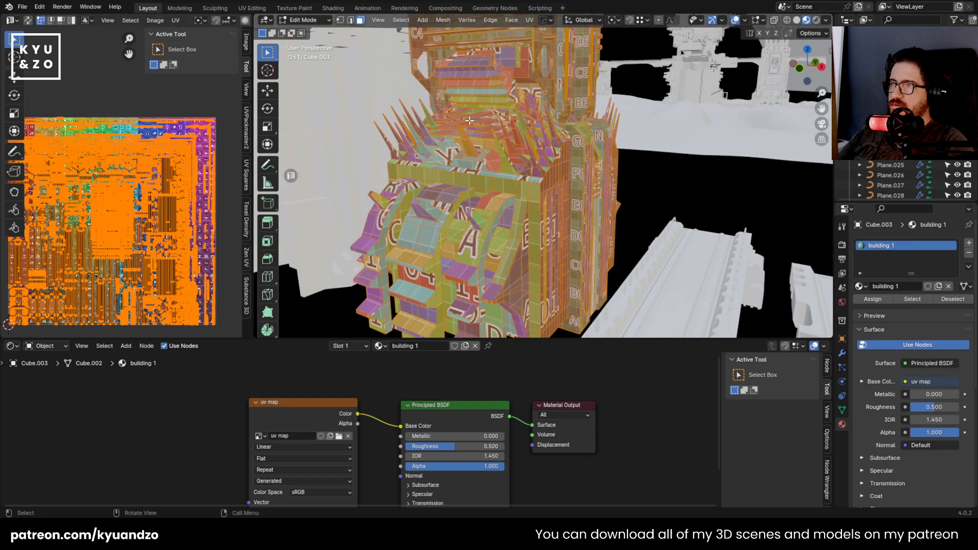
Select the entire linked block structure inside the central recess and scale its UVs to 0.463
scroll(469, 121, down, 5)
scroll(510, 183, up, 8)
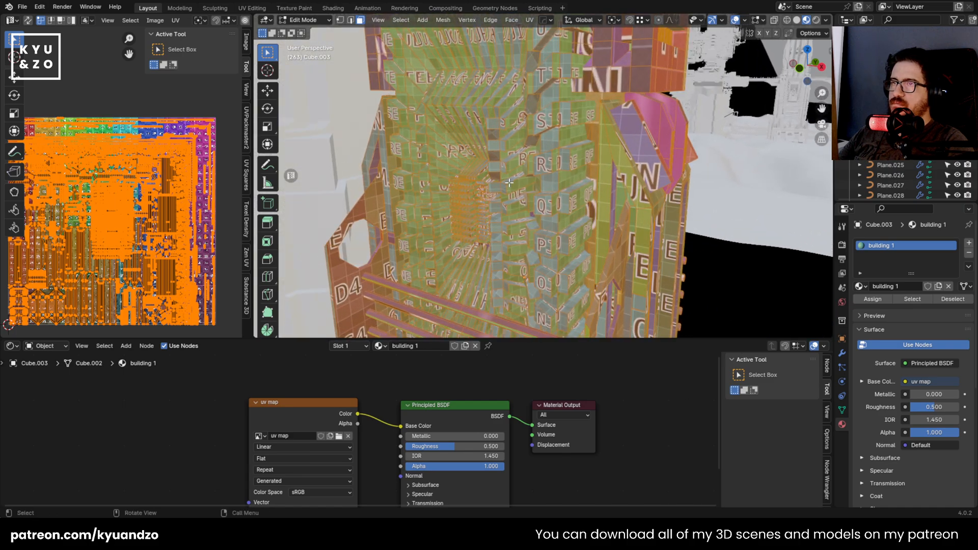
click(508, 183)
key(a)
click(506, 182)
key(ctrl+l)
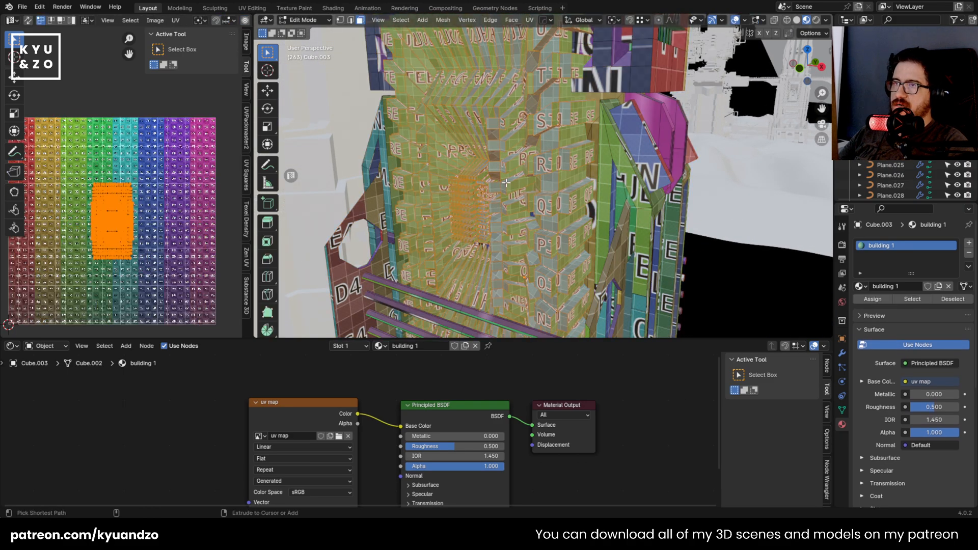
key(s)
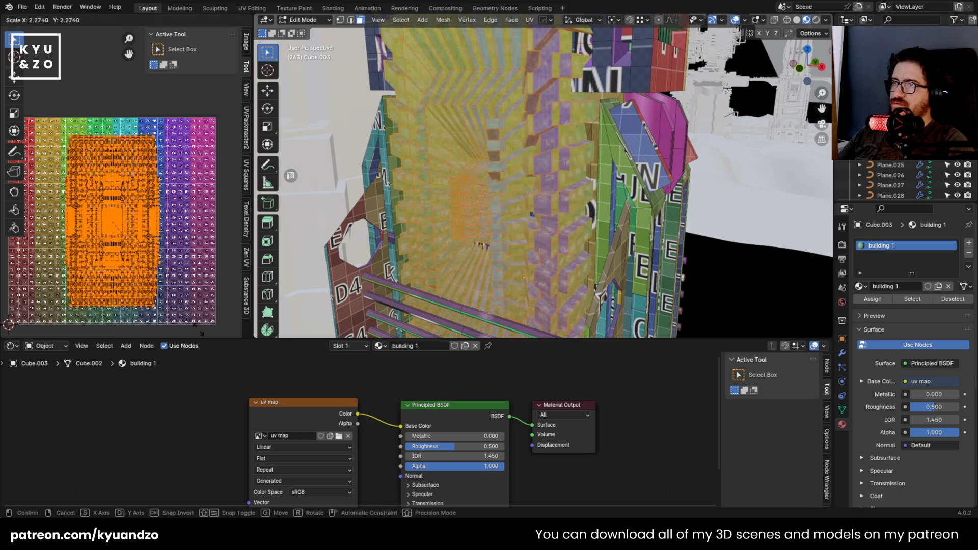
click(126, 238)
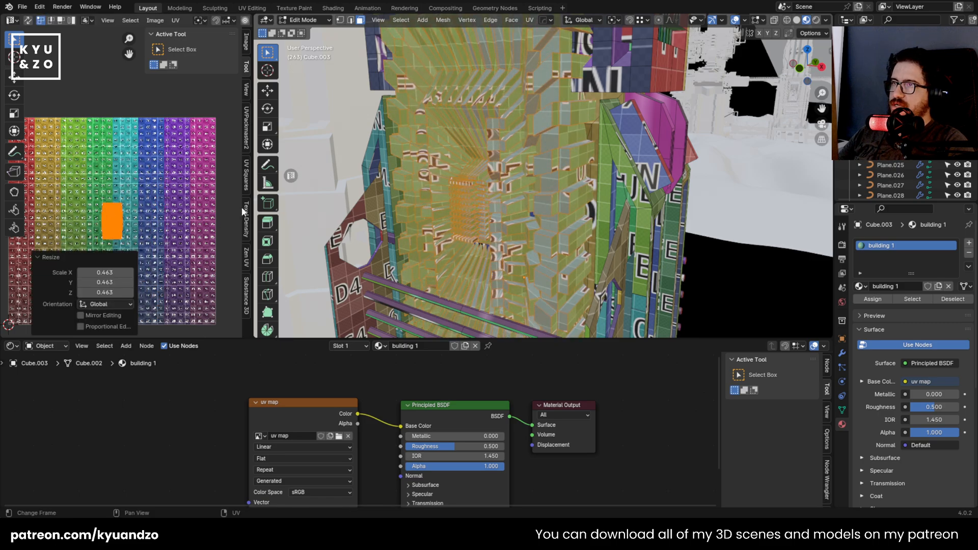
Select all of the tower's UVs and repack them using Exact Shape (Concave) with Scale on and a 0.001 margin
middle_drag(387, 163, 482, 199)
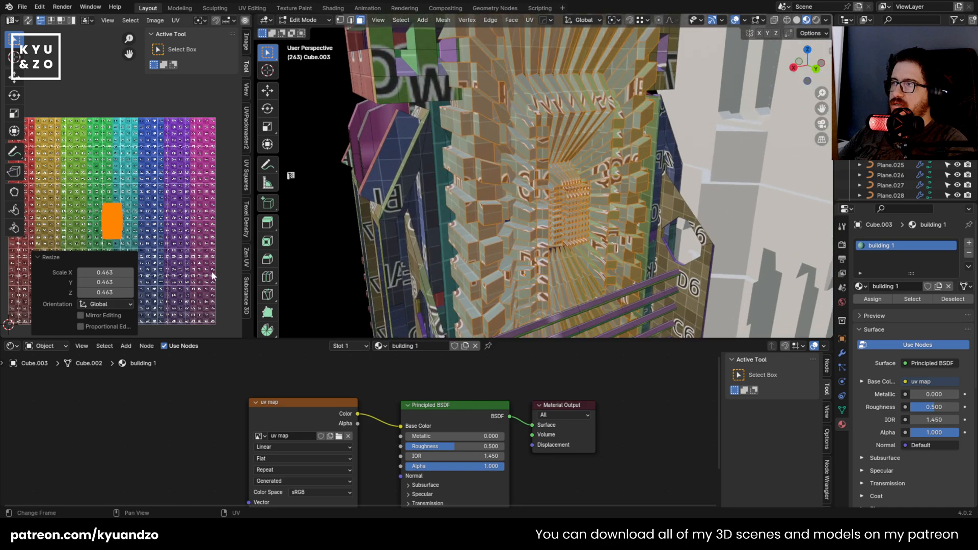
key(a)
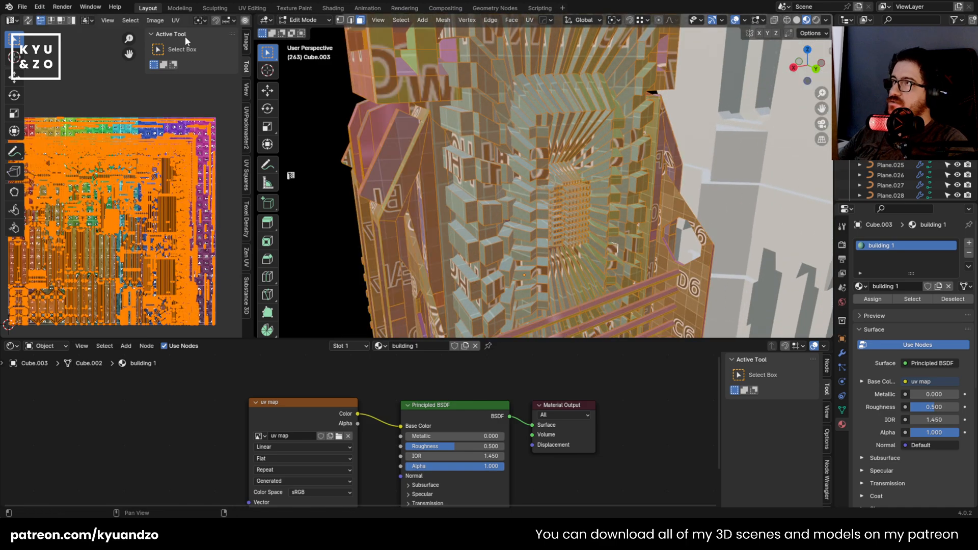
click(175, 21)
click(204, 202)
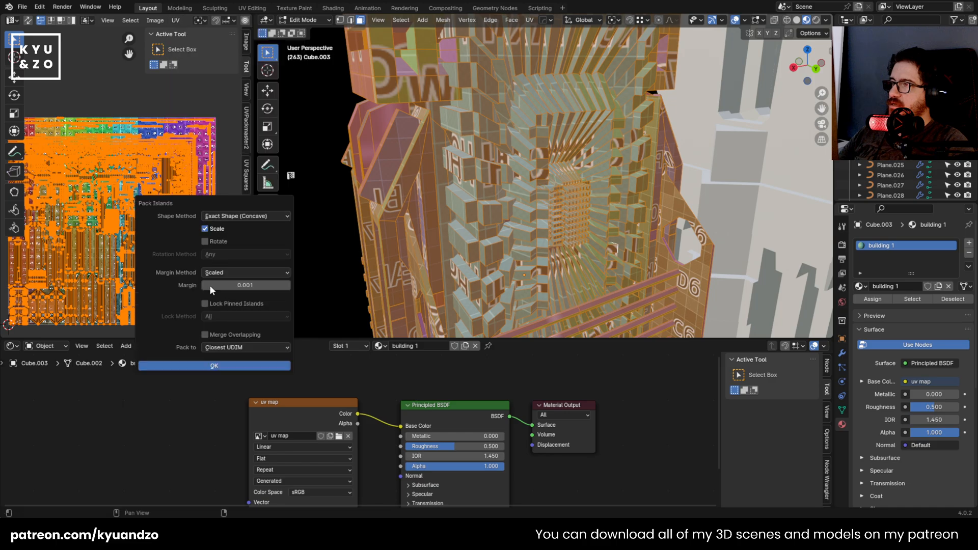
click(207, 366)
Inspect the repacked texture around the tower's side in Object Mode, and enlarge the 3D viewport by shrinking the node editor
scroll(439, 179, down, 2)
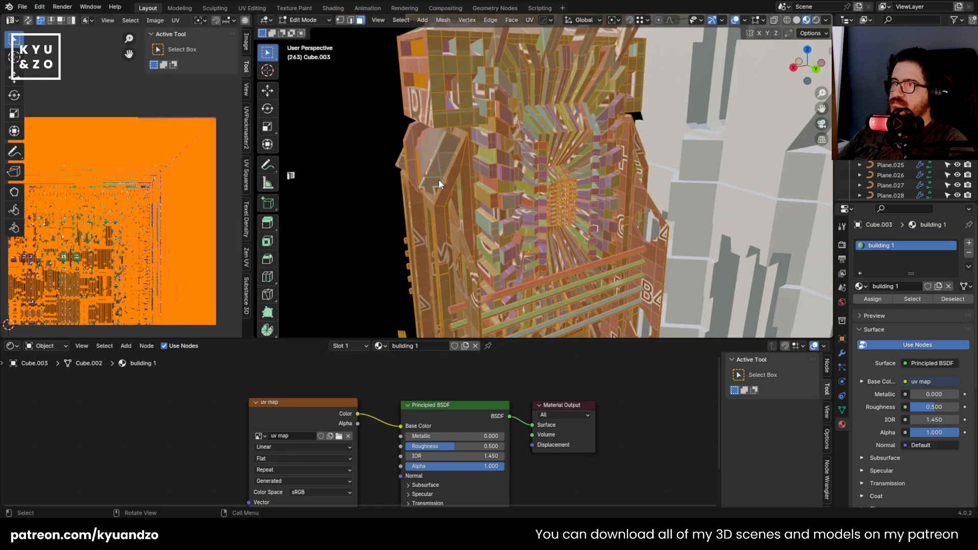
key(Tab)
middle_drag(447, 146, 557, 171)
key(a)
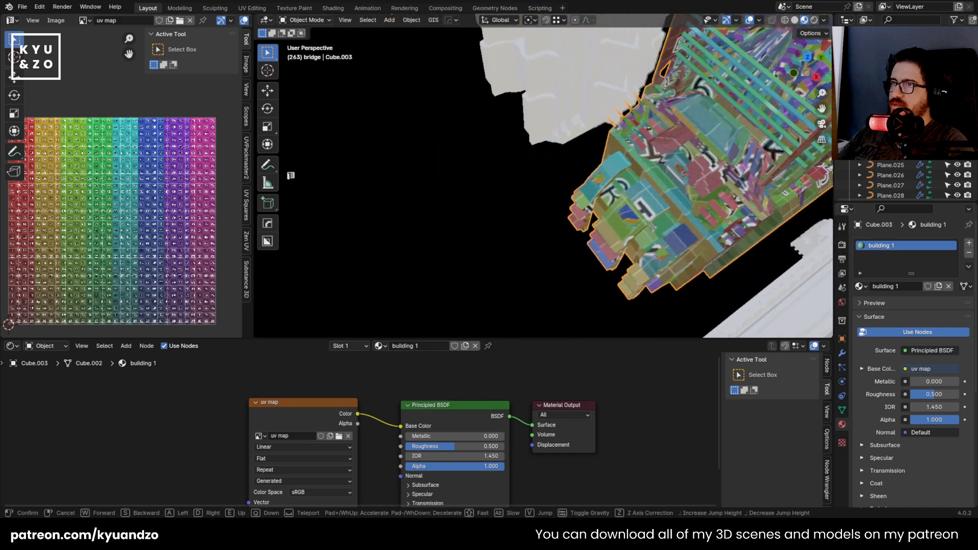
key(w)
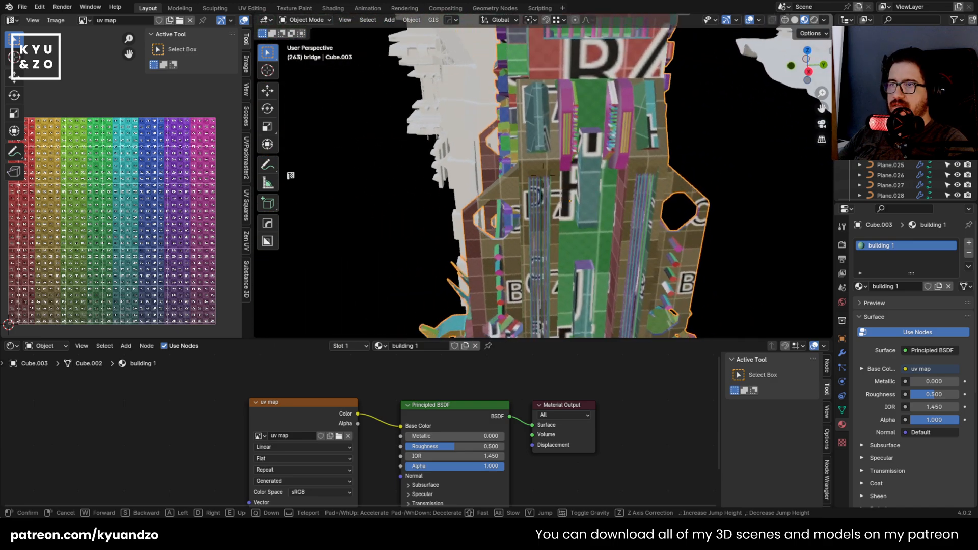
click(547, 187)
drag(577, 340, 576, 448)
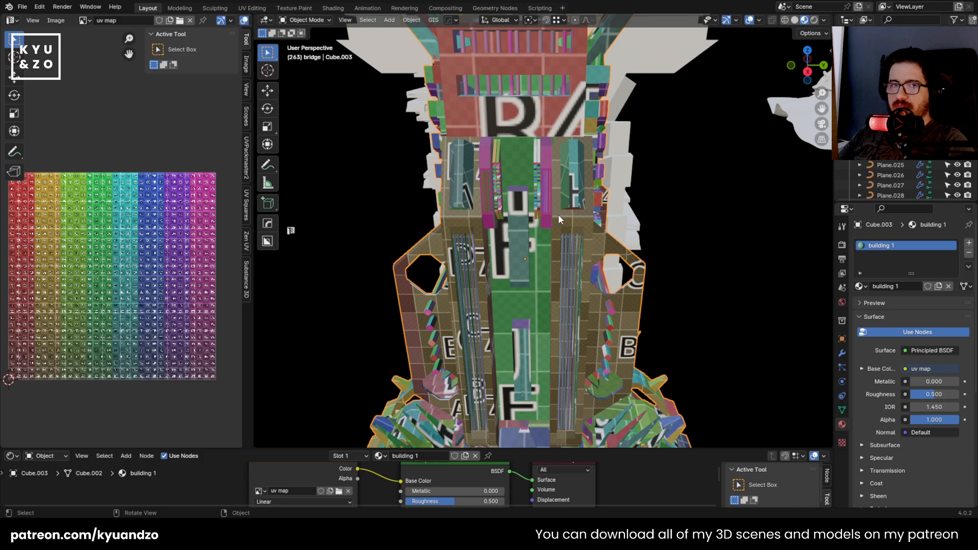
Fly around the tower to examine the grid scale on the base, the crossbars and the central recess blocks
key(shift+grave)
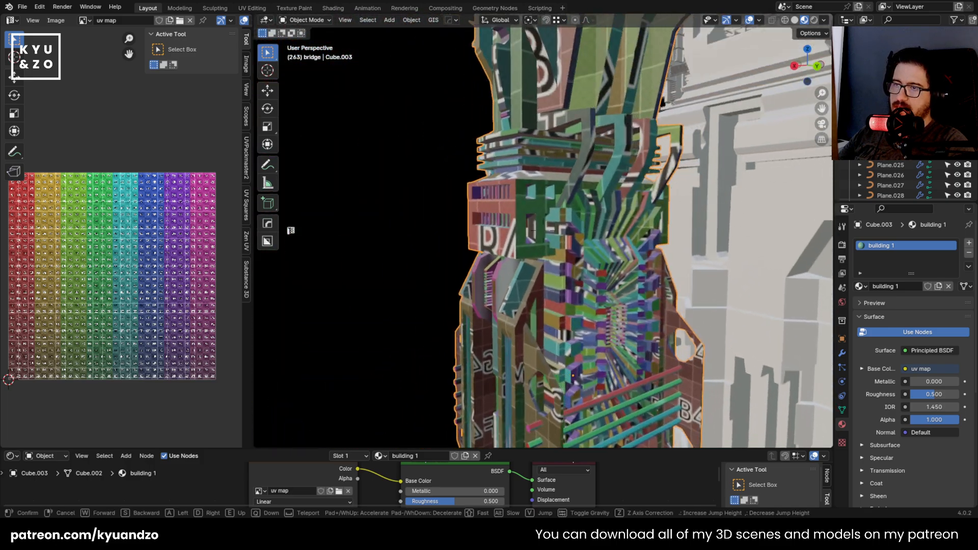
key(w)
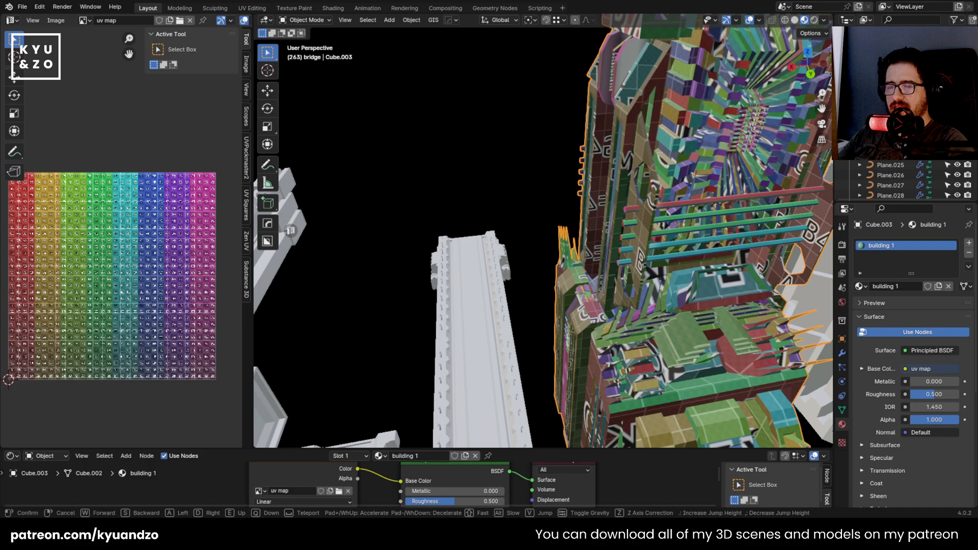
key(d)
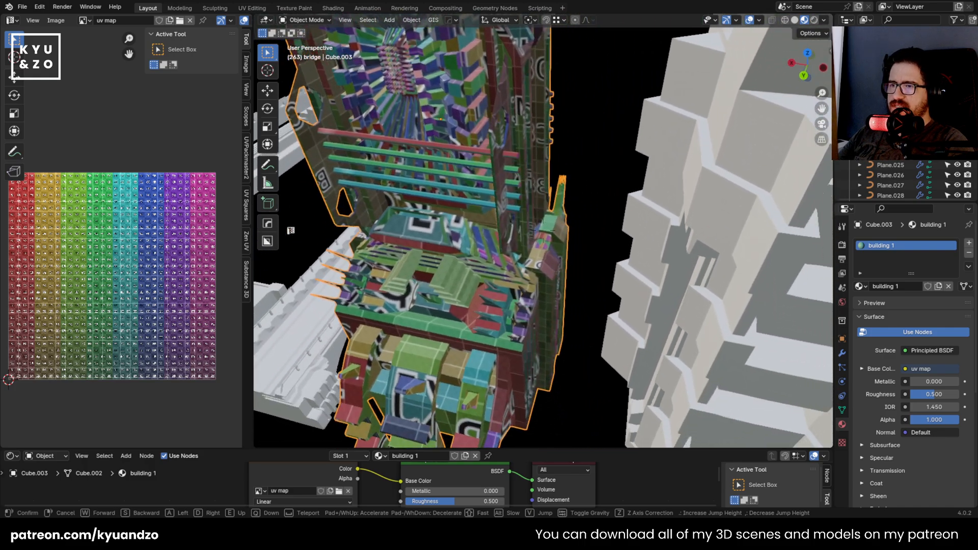
click(531, 376)
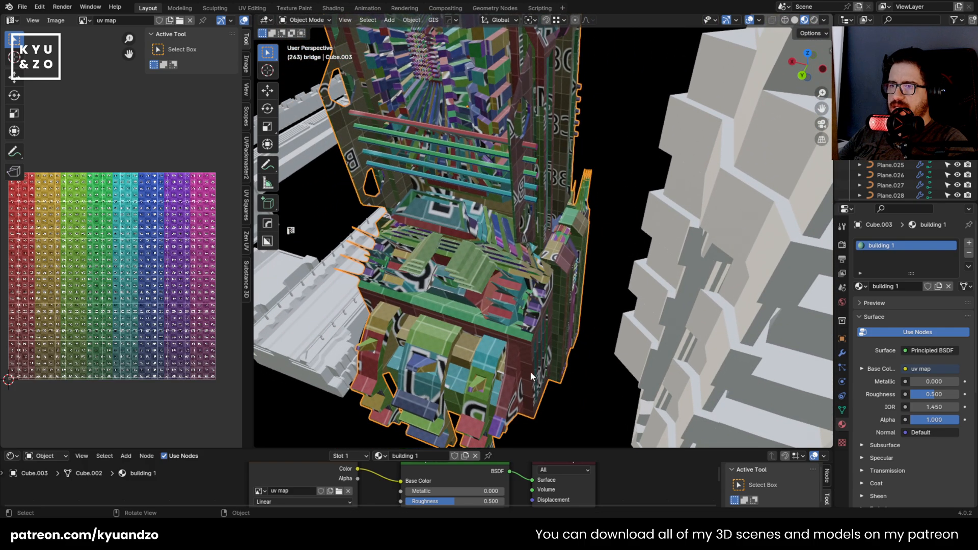
key(shift+grave)
key(w)
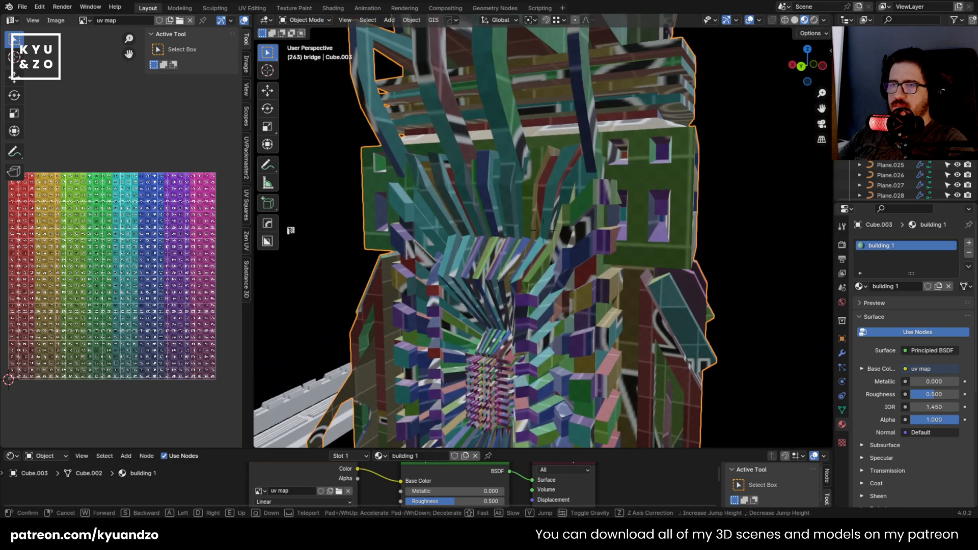
key(a)
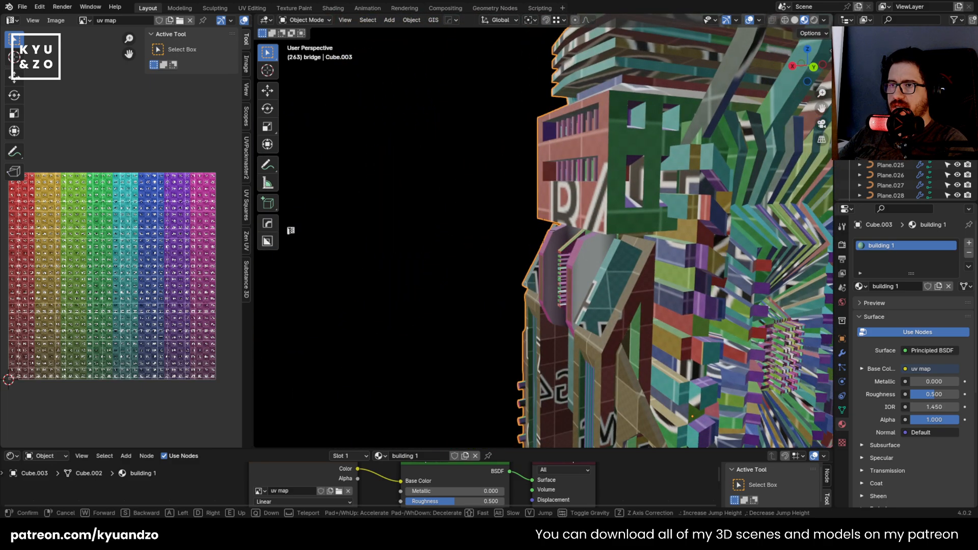
click(522, 214)
Examine the texture scale up close on the block with barred openings above the side panels
scroll(522, 214, up, 3)
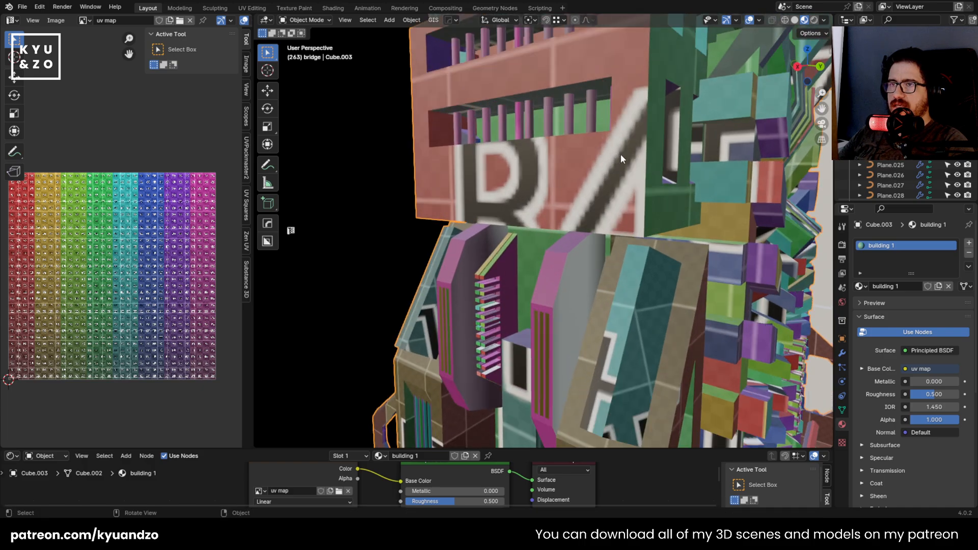
scroll(621, 154, up, 3)
key(shift+grave)
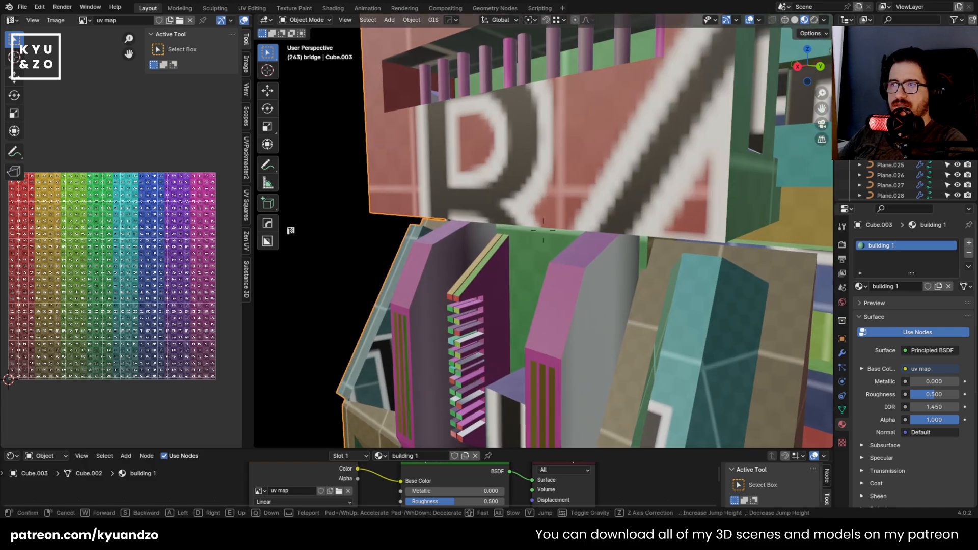
key(s)
key(w)
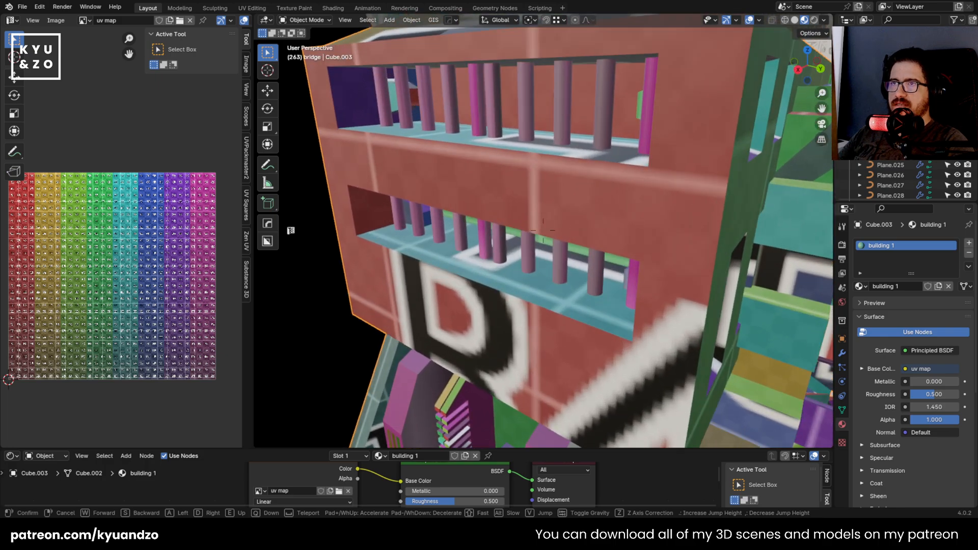
key(s)
click(522, 229)
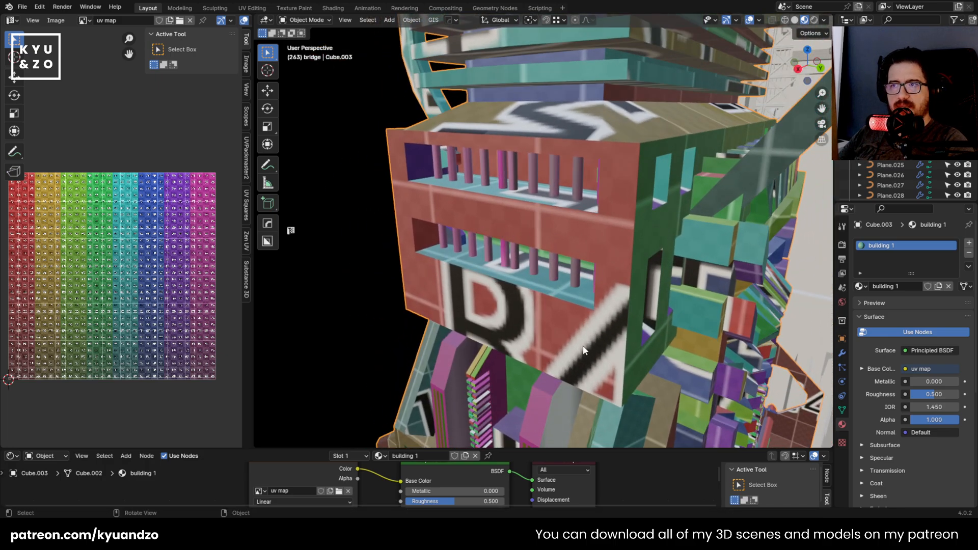
In Edit Mode, try to select the barred block by repeatedly growing the selection from a lower front face
key(Tab)
click(581, 320)
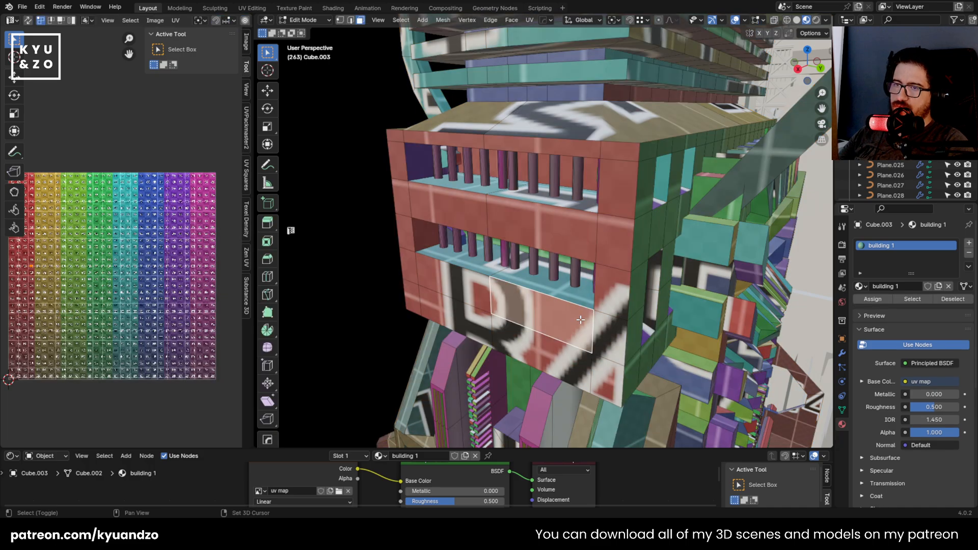
key(ctrl+KP_Add)
key(ctrl+KP_Add)
key(ctrl+KP_Add)
key(ctrl+KP_Add)
key(ctrl+KP_Add)
key(ctrl+KP_Add)
key(ctrl+KP_Add)
key(ctrl+KP_Add)
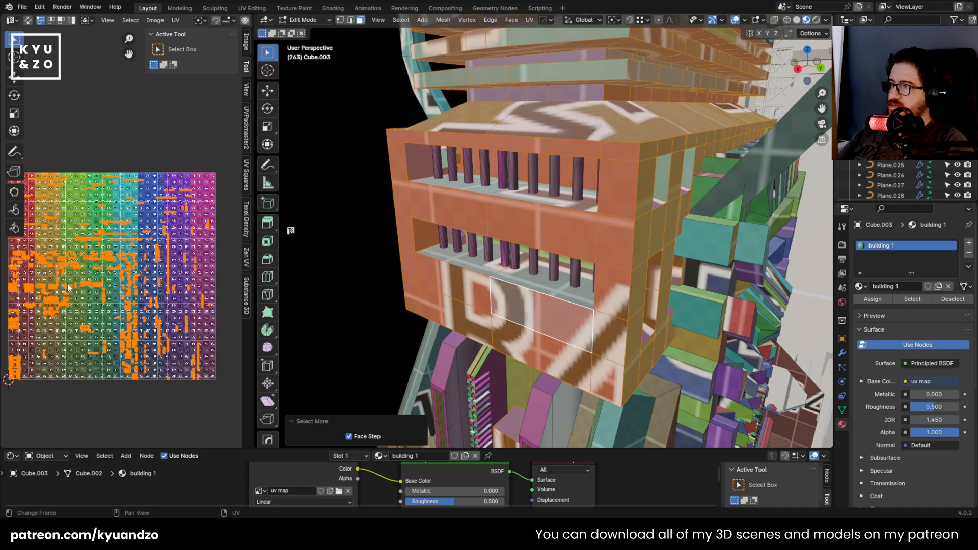
Retry growing the selection, first from the front's opposite lower face and again from its upper corner face
click(480, 325)
key(ctrl+KP_Add)
key(ctrl+KP_Add)
key(ctrl+KP_Add)
key(ctrl+KP_Add)
key(ctrl+KP_Add)
key(ctrl+KP_Add)
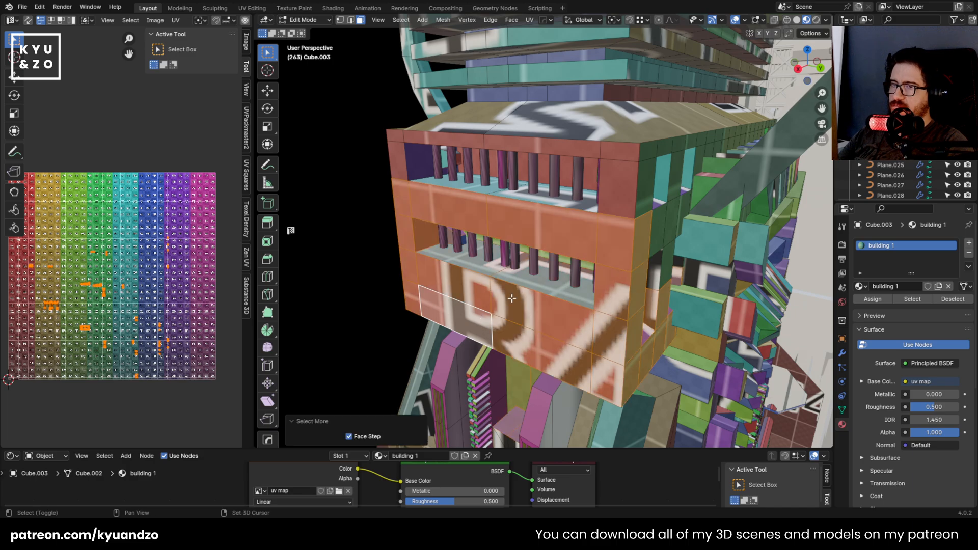
click(624, 155)
key(ctrl+KP_Add)
key(ctrl+KP_Add)
key(ctrl+KP_Add)
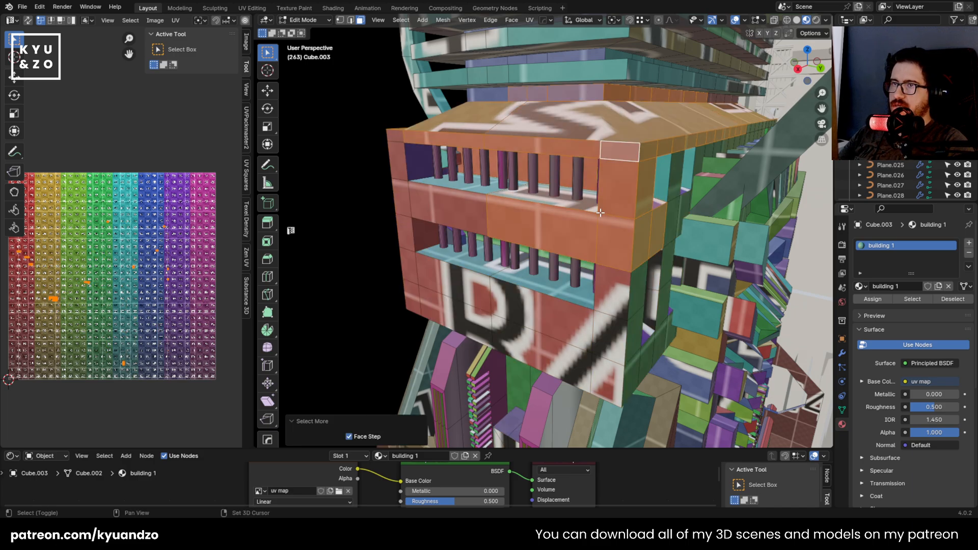
Select the faces of the barred block's front wall individually along its lower band, outer edge and middle band
click(592, 316)
click(598, 347)
shift+click(572, 362)
shift+click(569, 341)
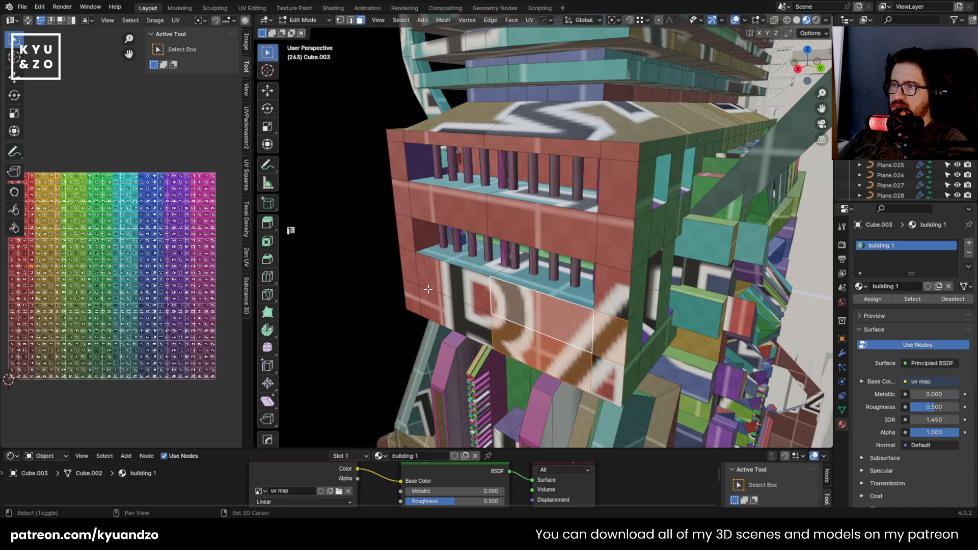
shift+drag(427, 291, 422, 284)
shift+click(406, 230)
shift+drag(405, 201, 419, 204)
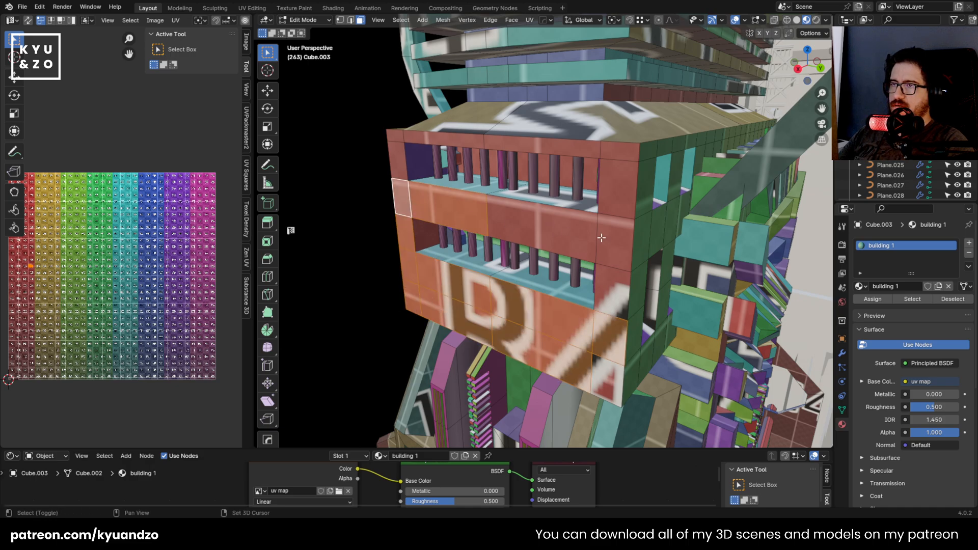
Add the remaining middle, inner-edge and upper-band faces to complete the barred block's front wall selection
shift+click(603, 239)
shift+click(616, 196)
shift+click(613, 245)
shift+click(610, 289)
shift+click(589, 249)
shift+click(607, 236)
shift+click(624, 154)
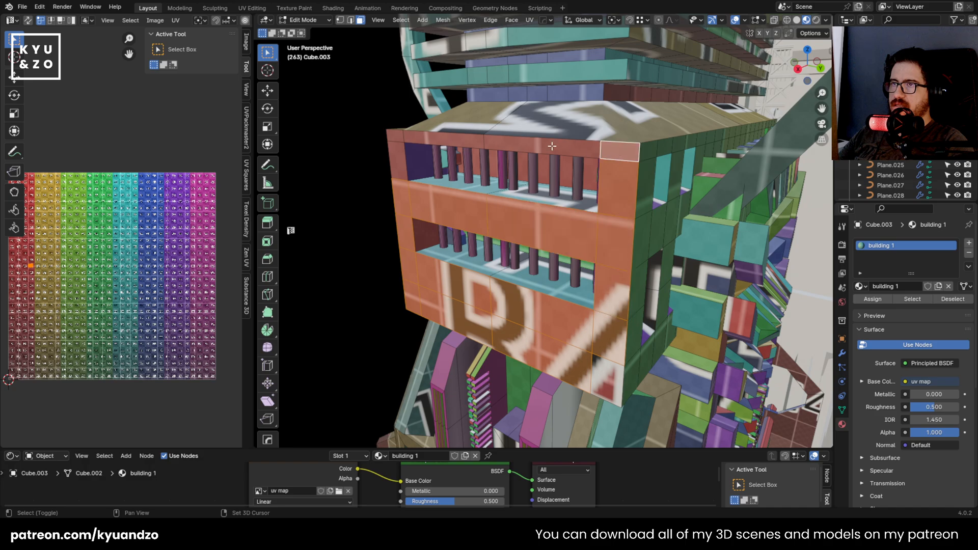
shift+click(565, 147)
shift+click(452, 143)
shift+click(396, 138)
shift+click(399, 159)
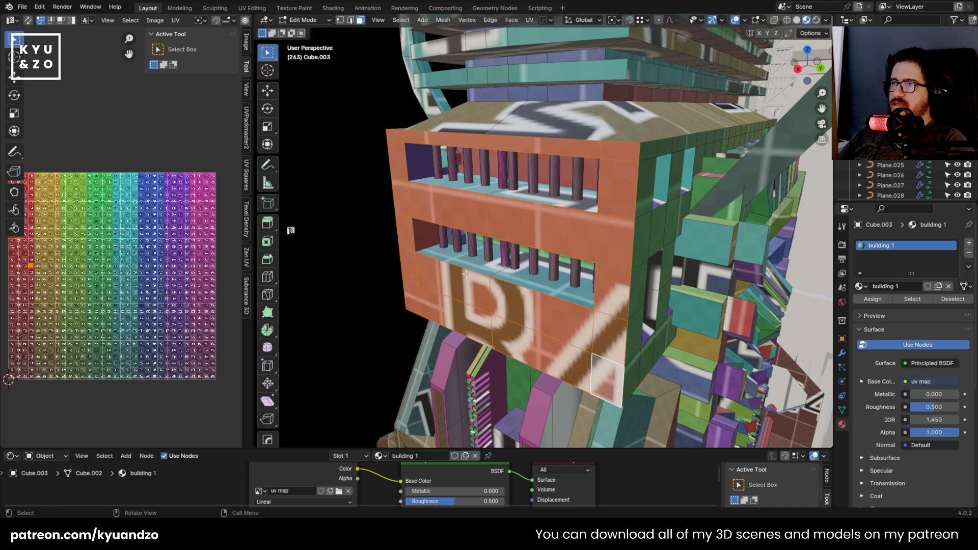
Try unwrapping the selected front wall with Cube Projection and scaling its UVs to about -0.14, and undo both changes
key(u)
click(465, 274)
key(s)
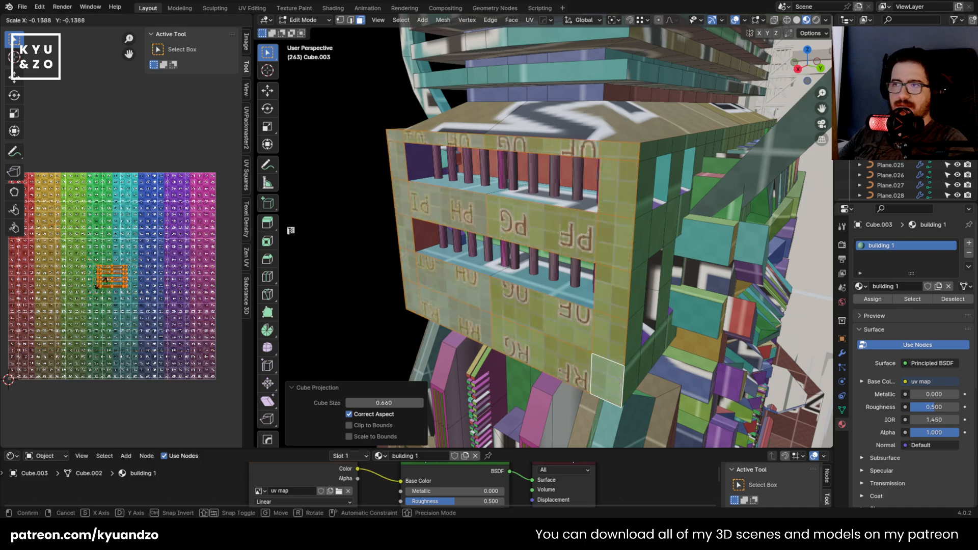
click(100, 284)
key(g)
right_click(100, 284)
key(ctrl+z)
key(ctrl+z)
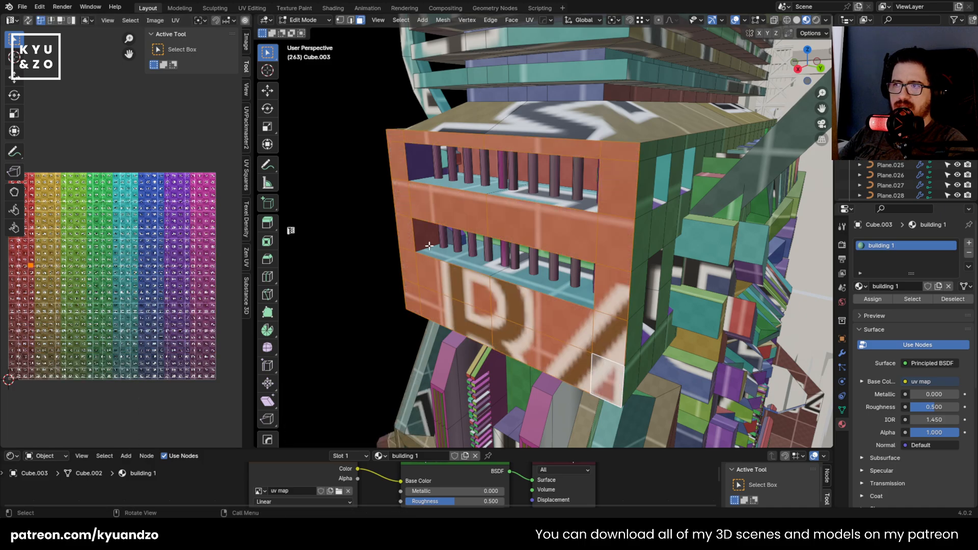
Select all faces of the spired tower and pack its UV islands with UVPackmaster2
key(Tab)
scroll(430, 246, down, 5)
middle_drag(429, 247, 598, 203)
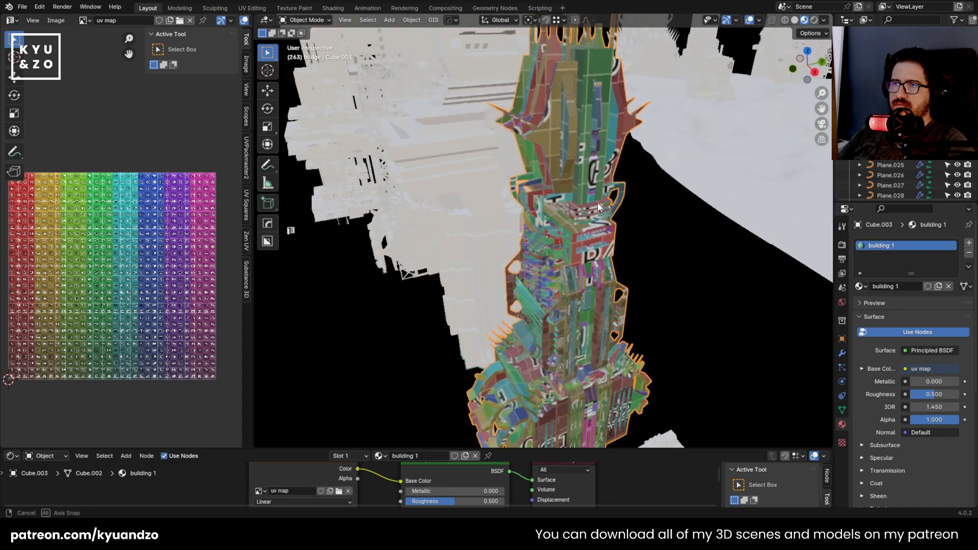
scroll(607, 224, down, 6)
key(Tab)
key(a)
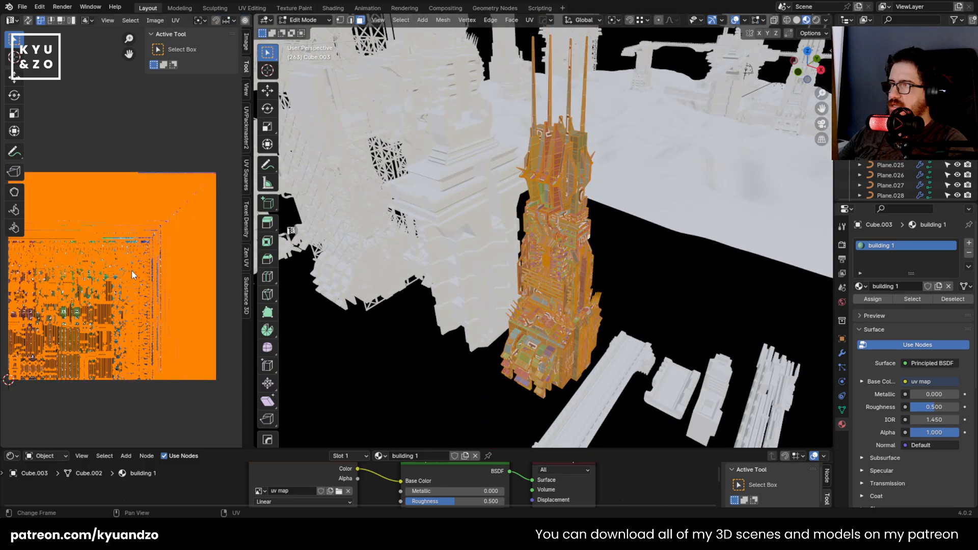
scroll(132, 271, up, 10)
scroll(133, 272, down, 9)
shift+middle_drag(133, 271, 162, 239)
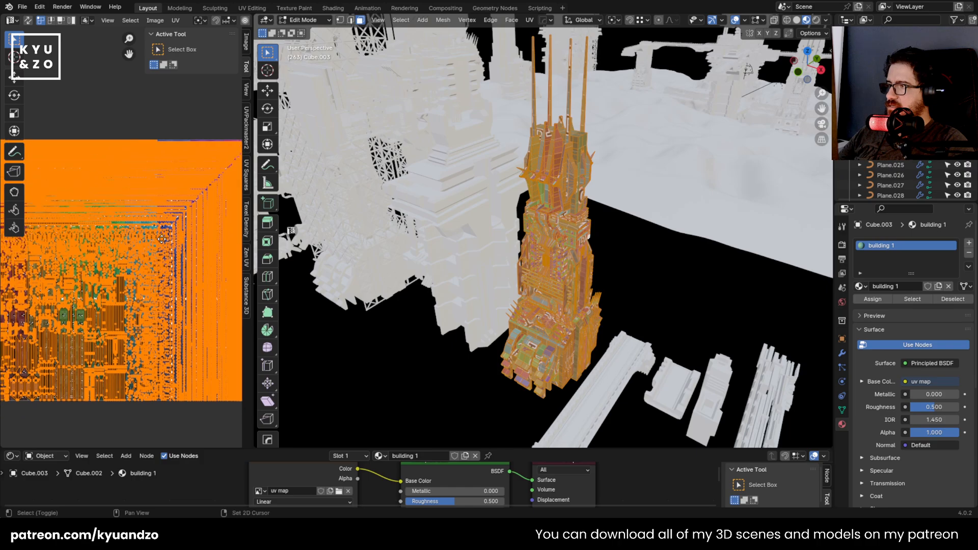
scroll(173, 242, up, 3)
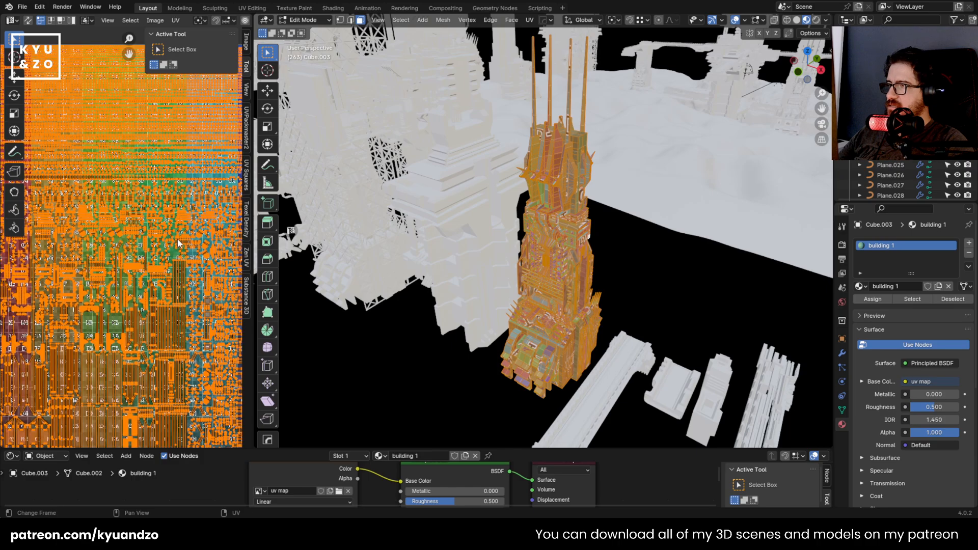
click(247, 132)
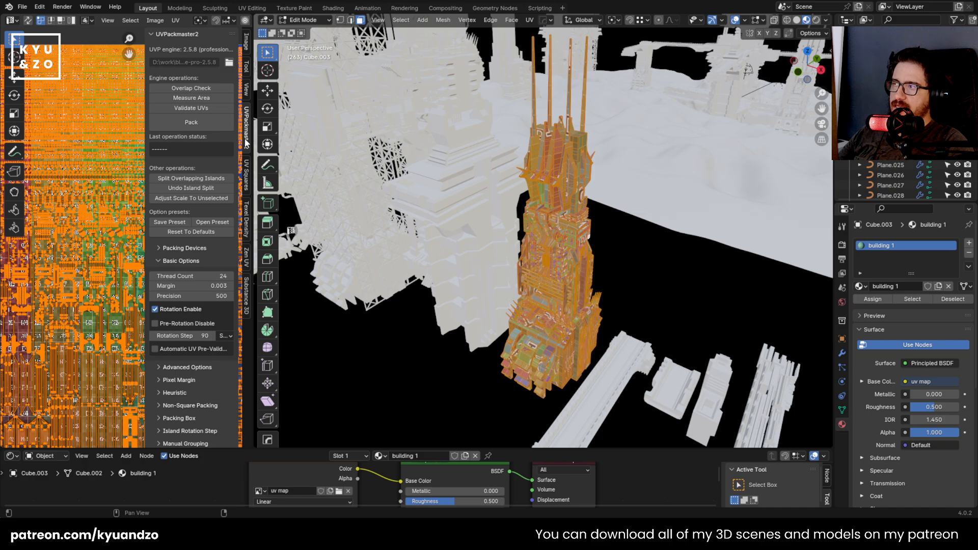
click(202, 124)
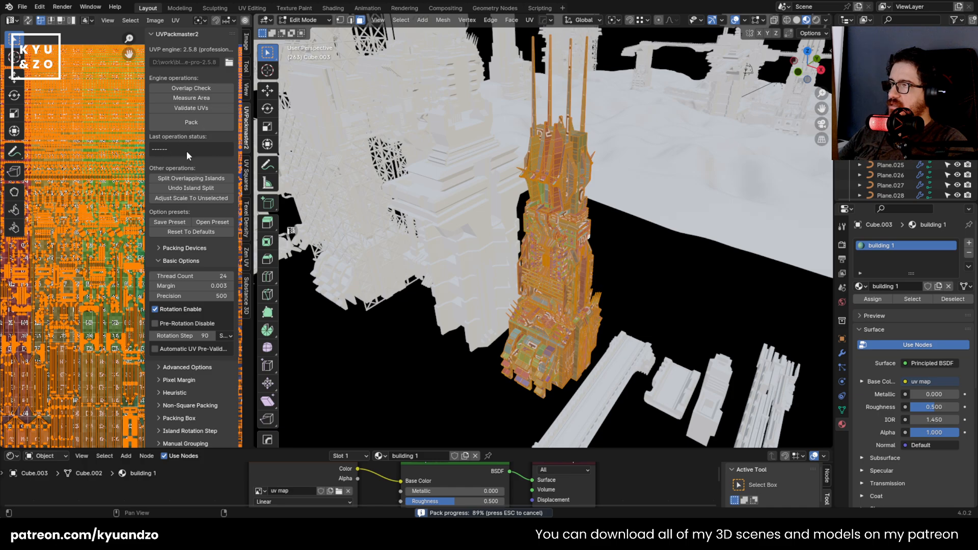
Examine the tower's packed UV layout closely for island size and spacing across the checker map
scroll(60, 247, up, 8)
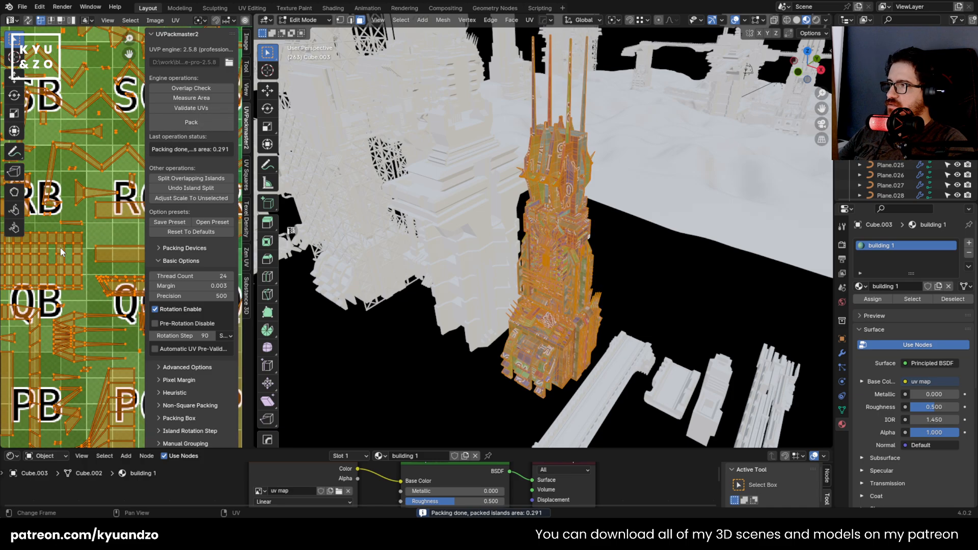
scroll(62, 240, up, 2)
scroll(64, 234, down, 4)
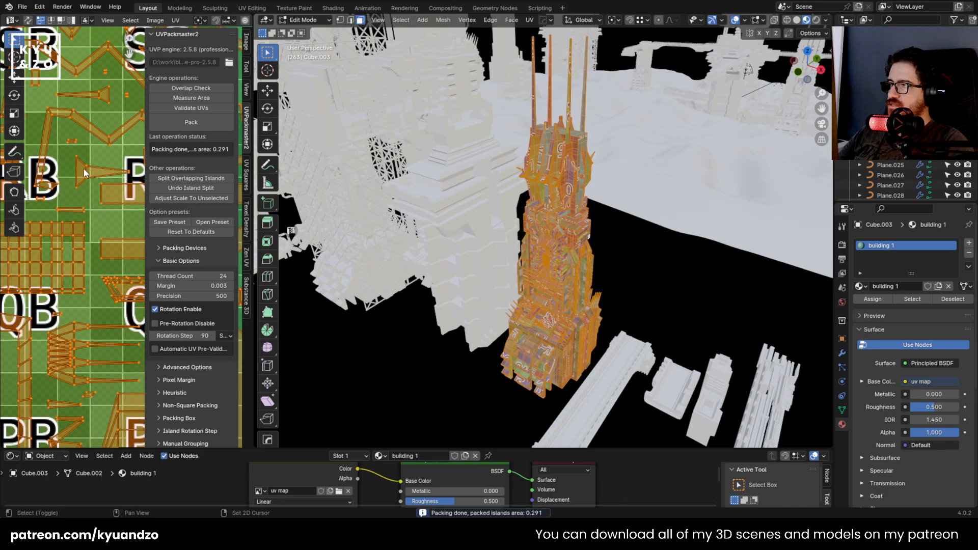
scroll(90, 306, down, 5)
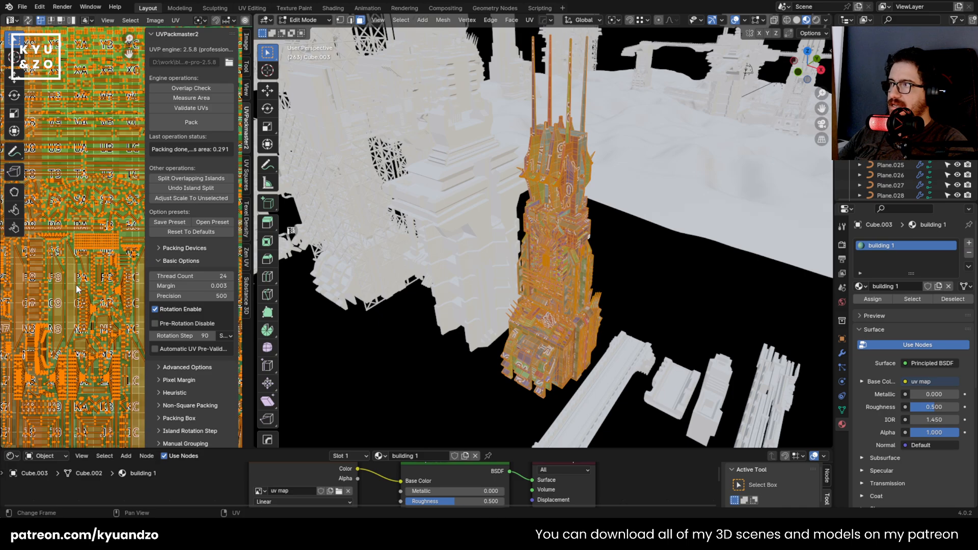
scroll(96, 275, up, 2)
key(n)
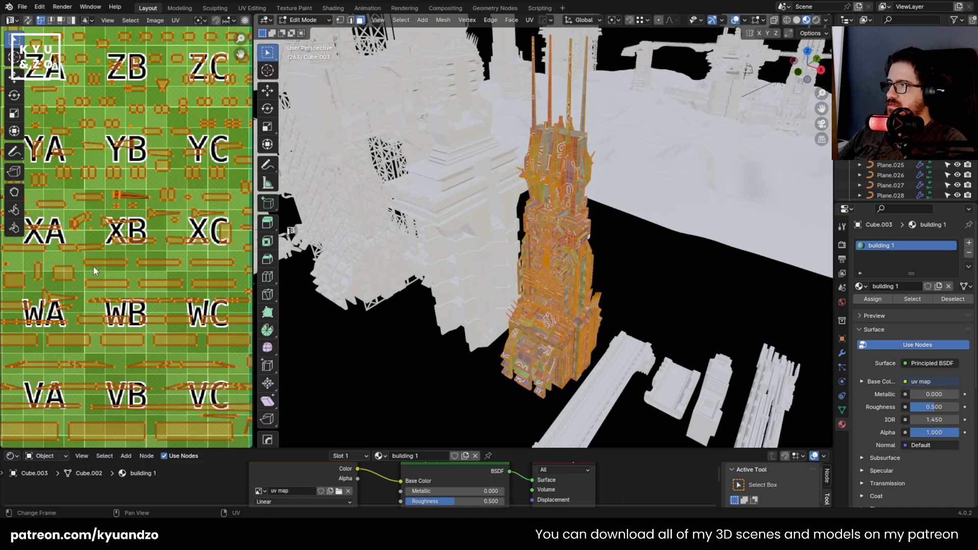
key(Home)
scroll(92, 255, up, 6)
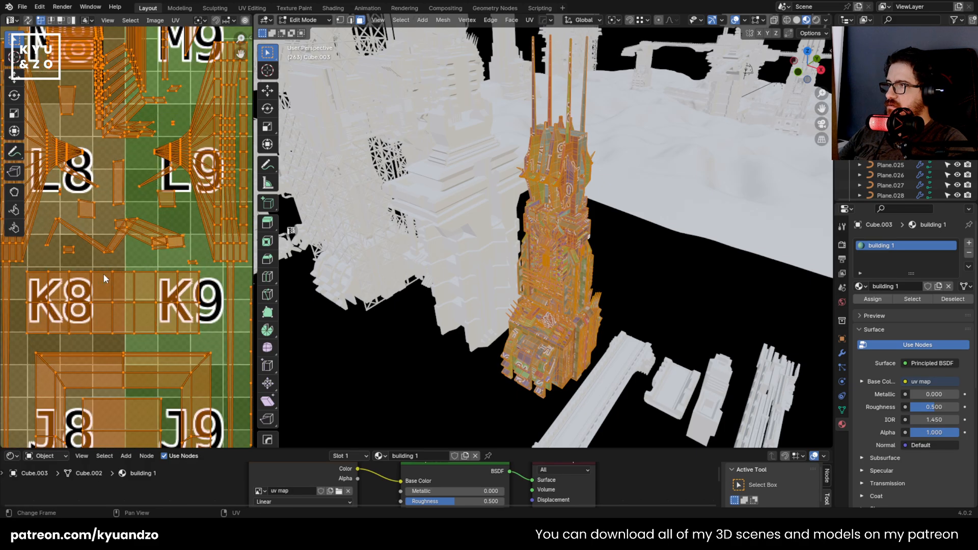
scroll(127, 232, down, 4)
scroll(127, 232, up, 5)
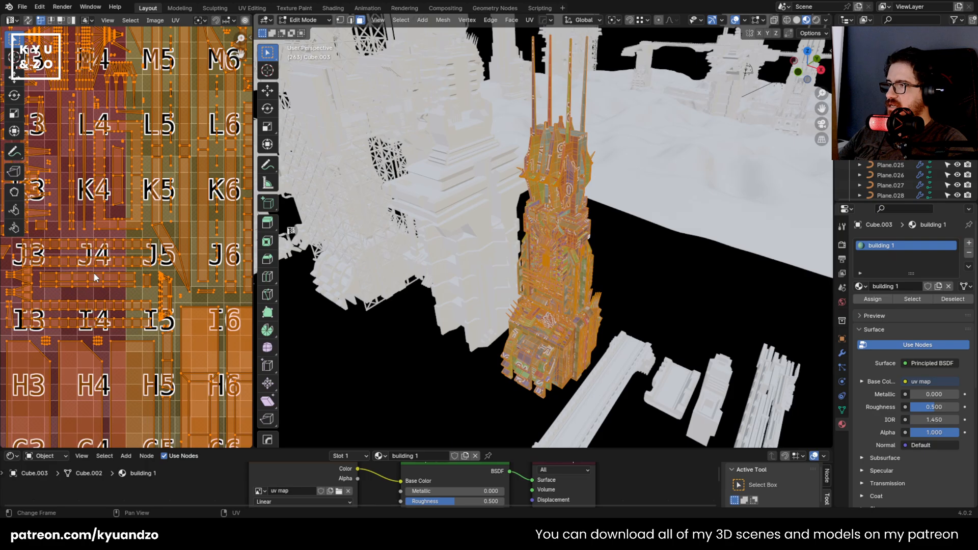
scroll(127, 232, down, 5)
scroll(126, 232, up, 3)
scroll(509, 298, up, 3)
scroll(509, 298, up, 3)
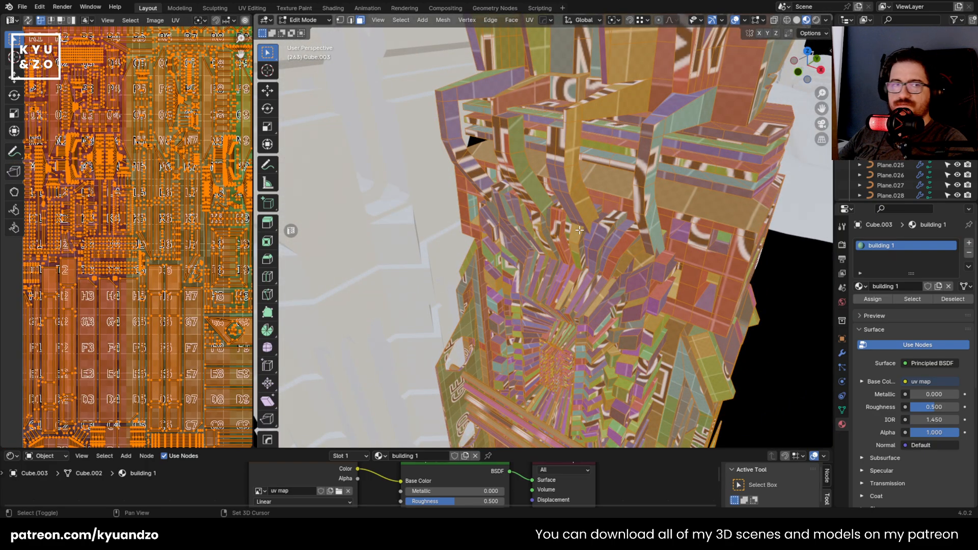
Inspect the checker texture's scale all around the tower, from its base to the spiked upper section
middle_drag(580, 230, 718, 112)
scroll(483, 275, up, 6)
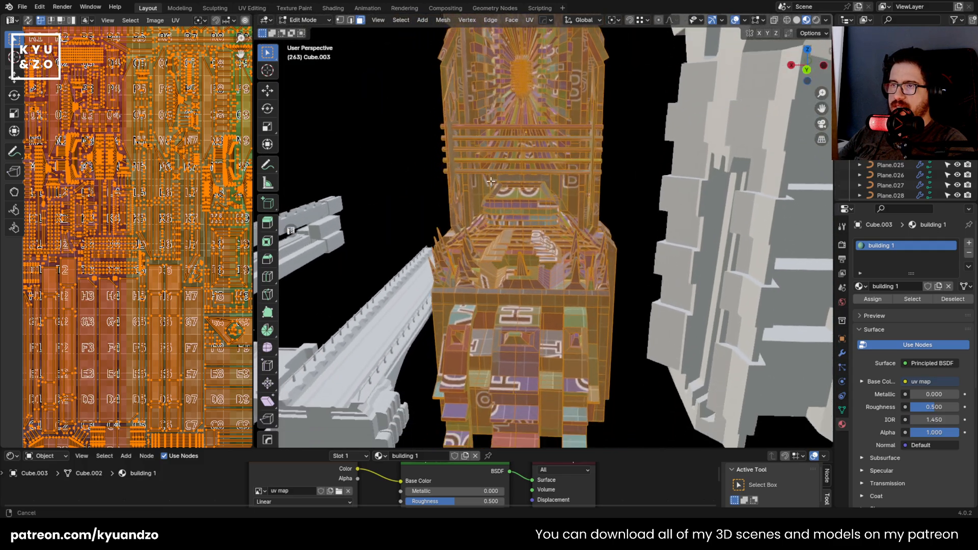
key(Tab)
key(shift+grave)
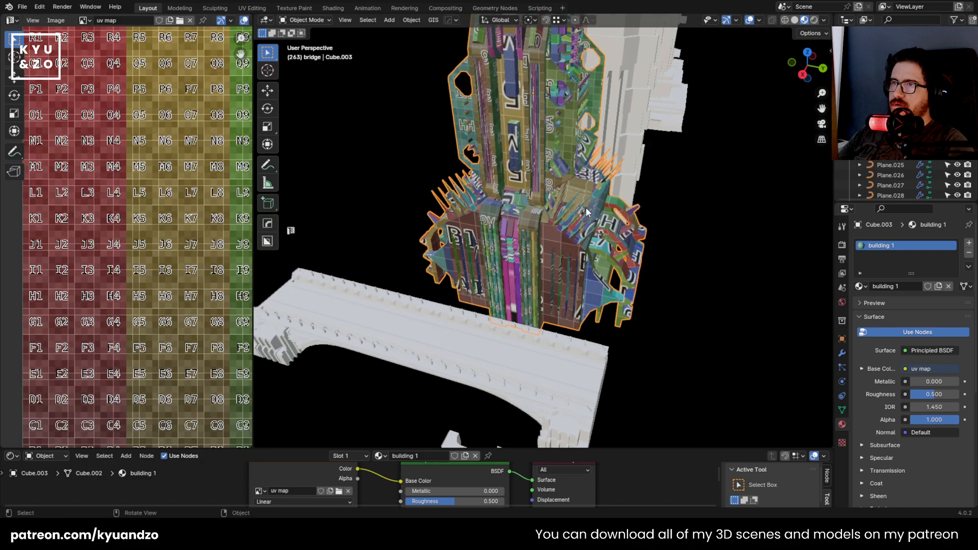
key(w)
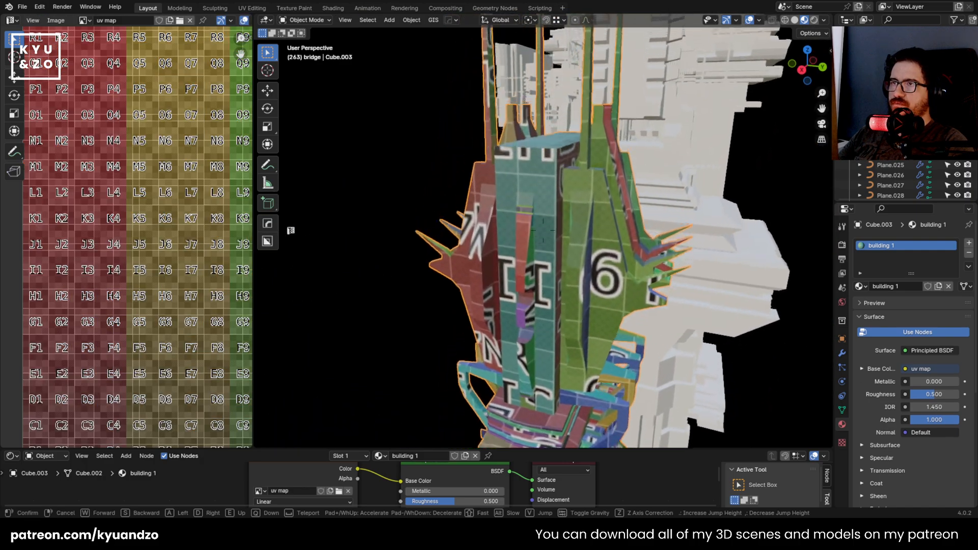
click(517, 171)
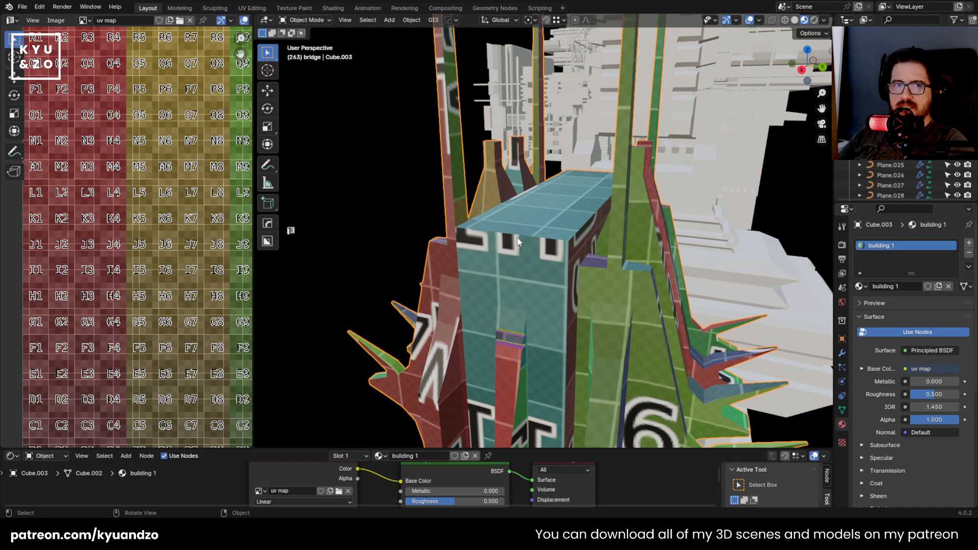
key(Tab)
key(Tab)
scroll(479, 278, down, 5)
key(Tab)
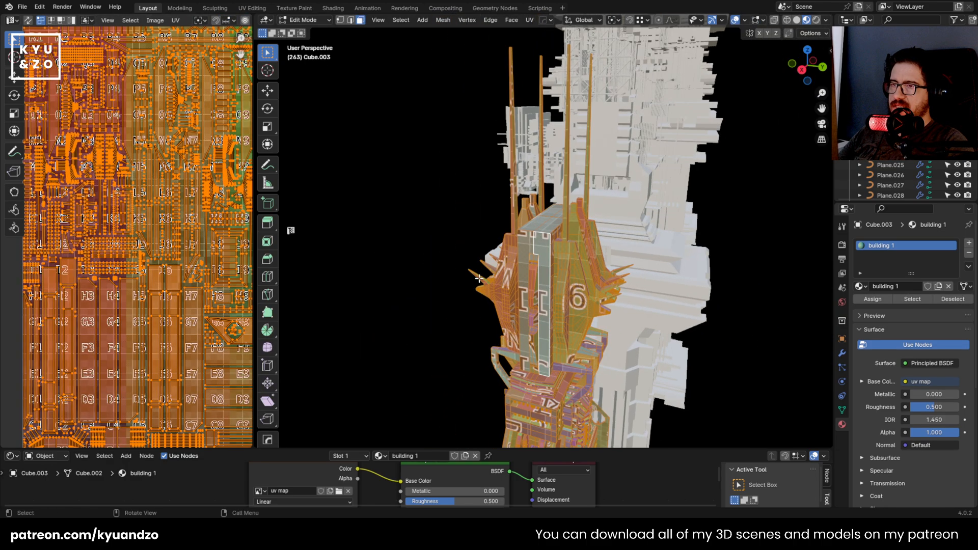
key(Tab)
key(shift+grave)
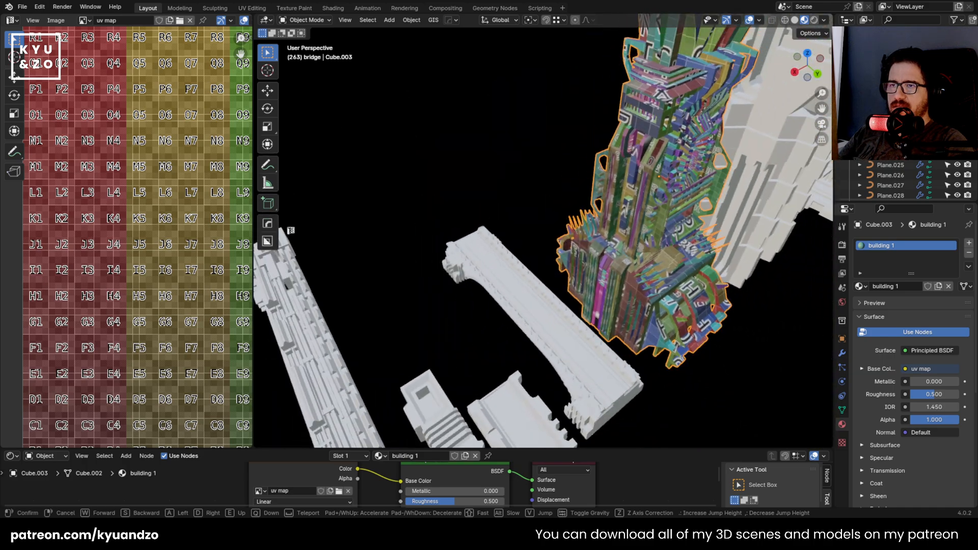
click(542, 328)
Link the tower's building 1 material to the long arched bridge beside it
click(542, 328)
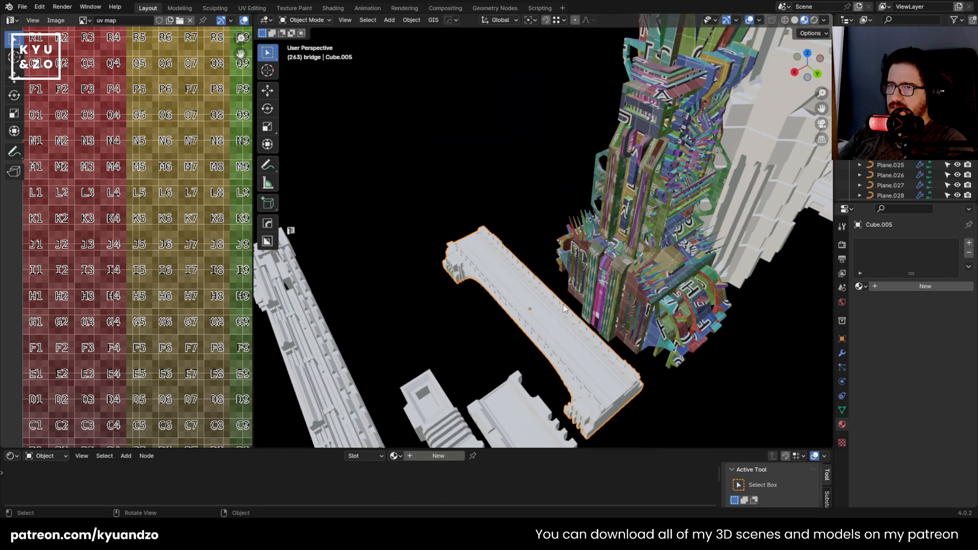
shift+click(646, 222)
key(ctrl+l)
click(606, 241)
Select and frame the bridge, enlarge the Shader Editor to expose its nodes, and shift the uv map texture node slightly
click(488, 283)
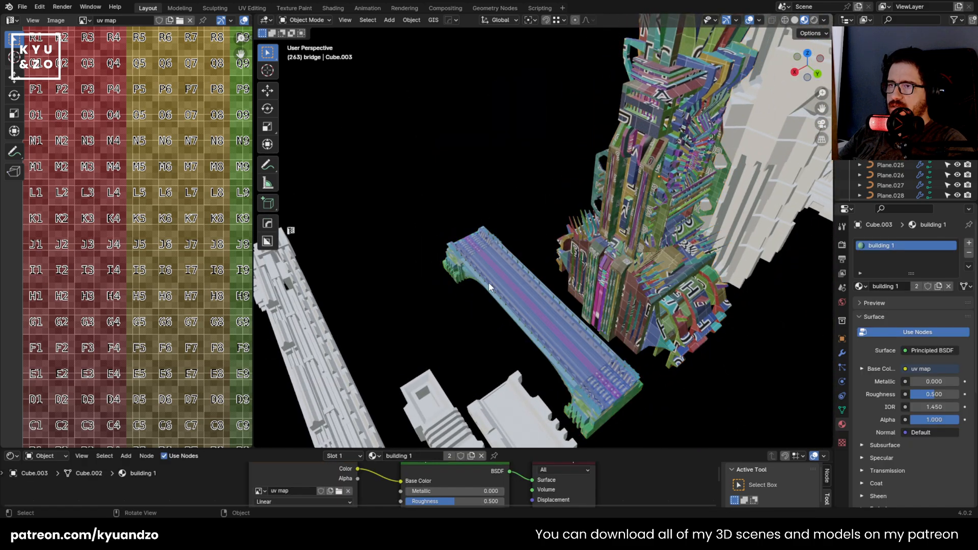
click(488, 283)
key(KP_Decimal)
shift+middle_drag(543, 273, 541, 237)
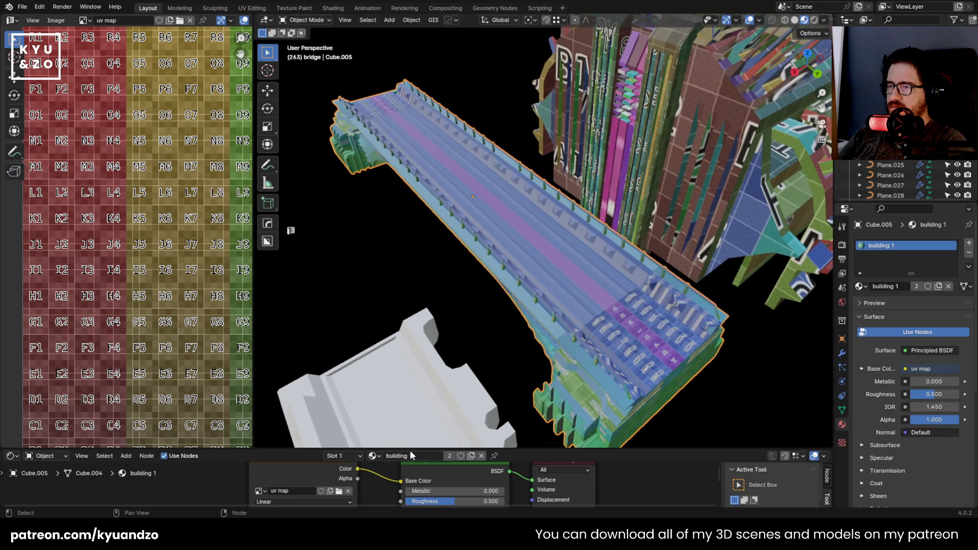
drag(410, 451, 433, 339)
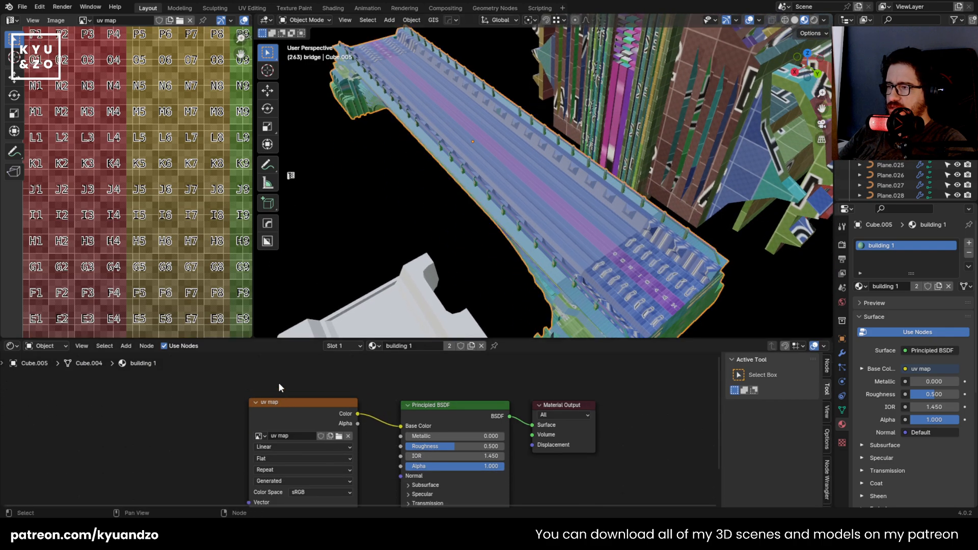
mouse_move(295, 423)
mouse_down()
mouse_move(316, 422)
mouse_move(291, 425)
mouse_up()
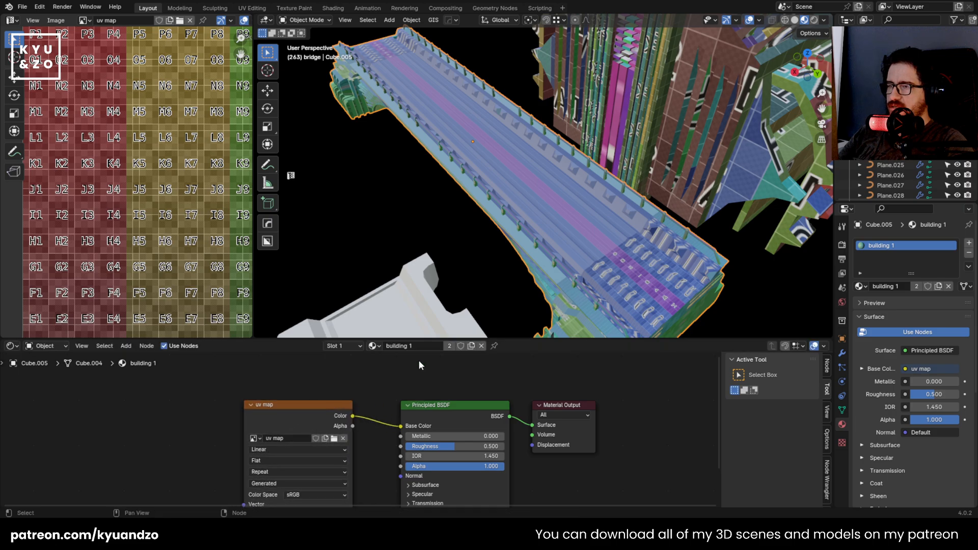
Apply the bridge's scale and unwrap all of its faces with Cube Projection
key(ctrl+a)
click(506, 209)
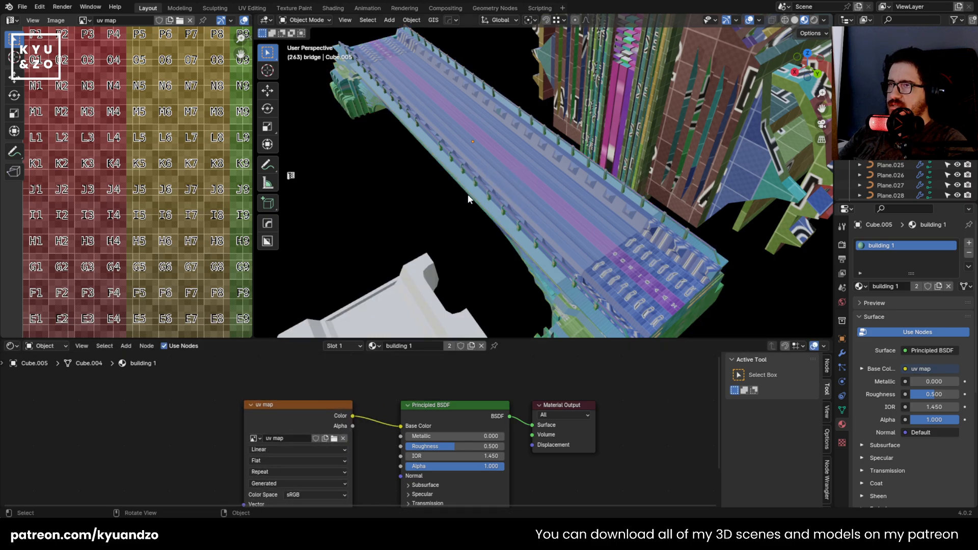
key(Tab)
key(a)
key(u)
click(483, 182)
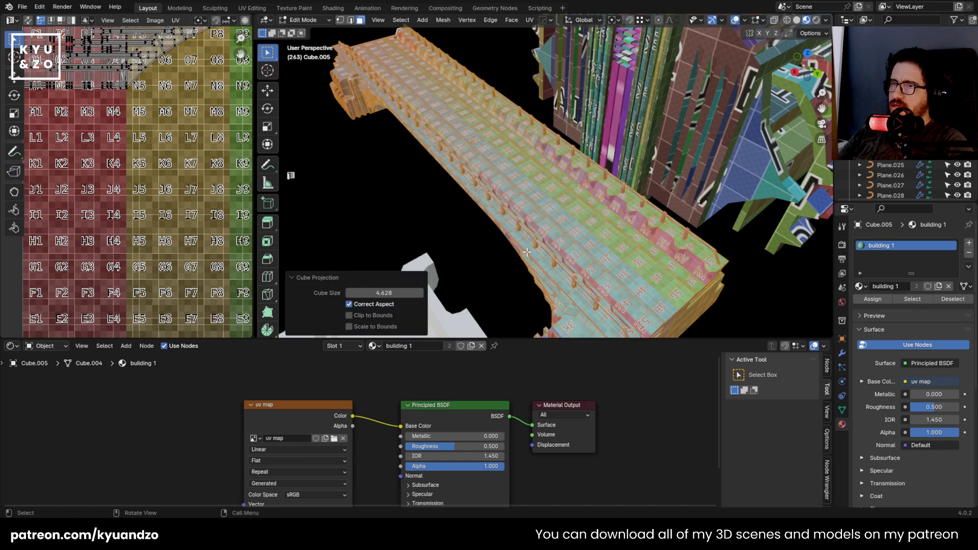
Average the scale of all the bridge's UV islands and pack them
scroll(527, 252, up, 1)
scroll(112, 179, down, 6)
scroll(106, 178, up, 1)
key(a)
middle_drag(173, 136, 103, 196)
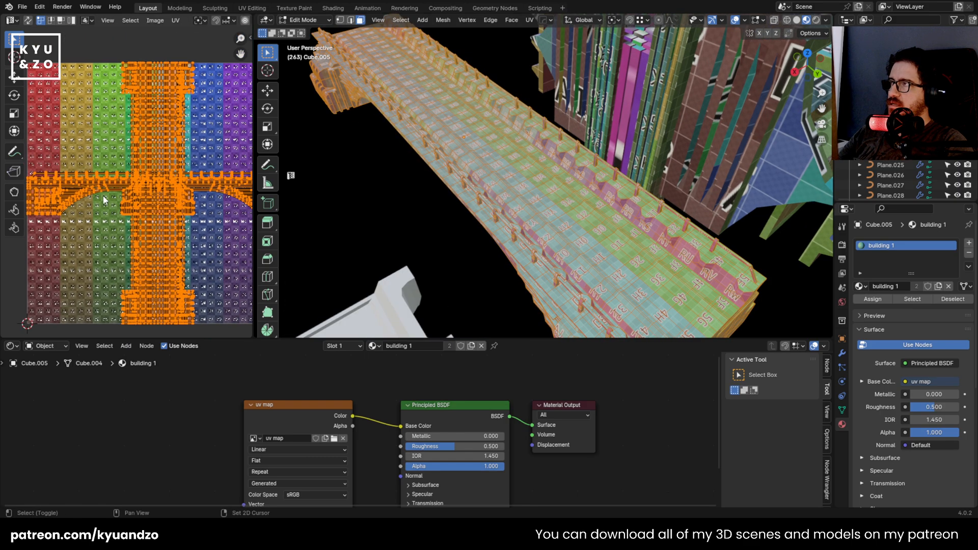
click(176, 21)
click(216, 214)
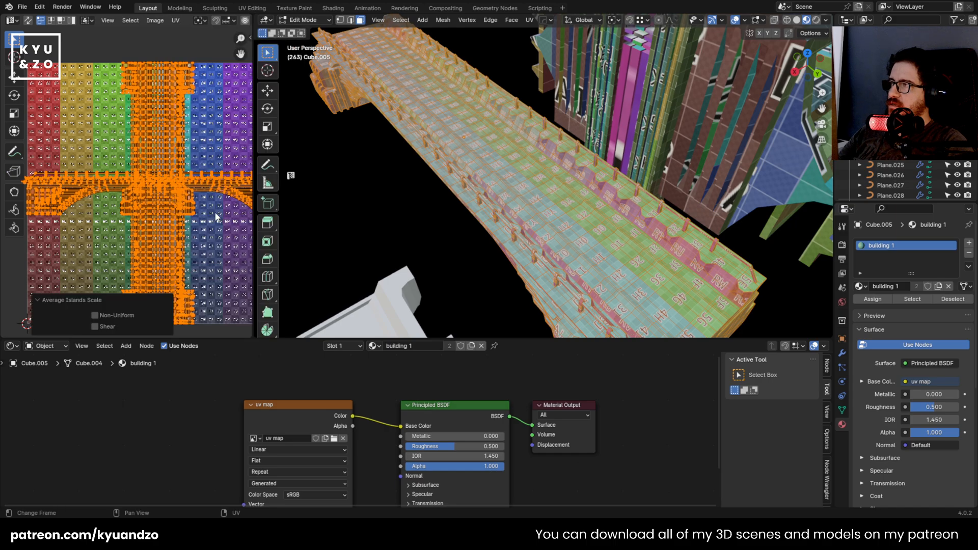
click(175, 20)
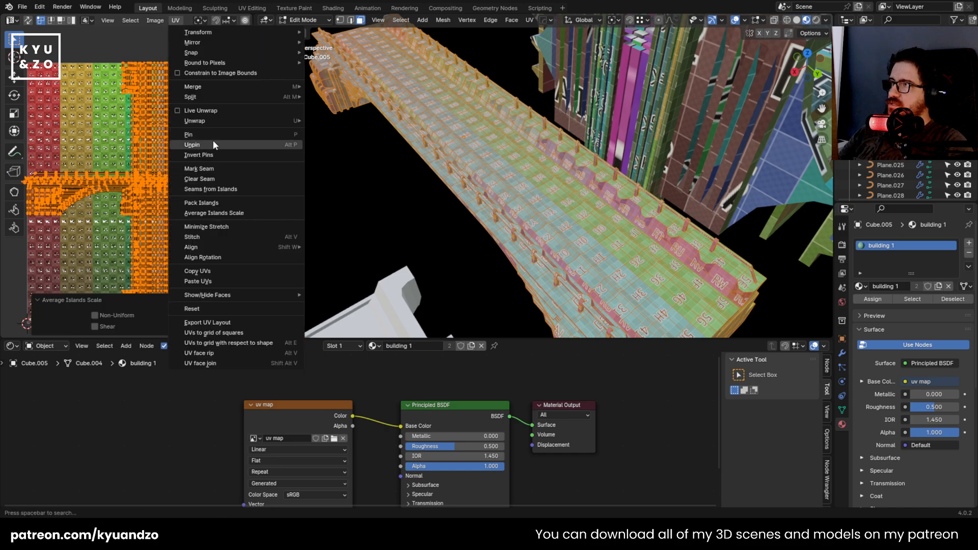
click(223, 202)
click(225, 372)
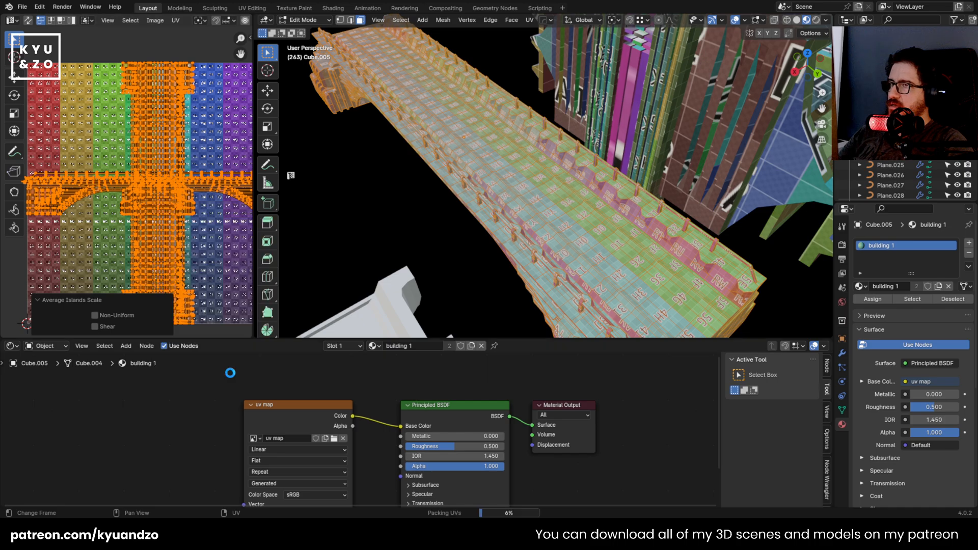
Inspect the checker texture on the bridge's deck, railings and end faces from close up and from a distance
key(Tab)
middle_drag(517, 243, 546, 214)
key(shift+grave)
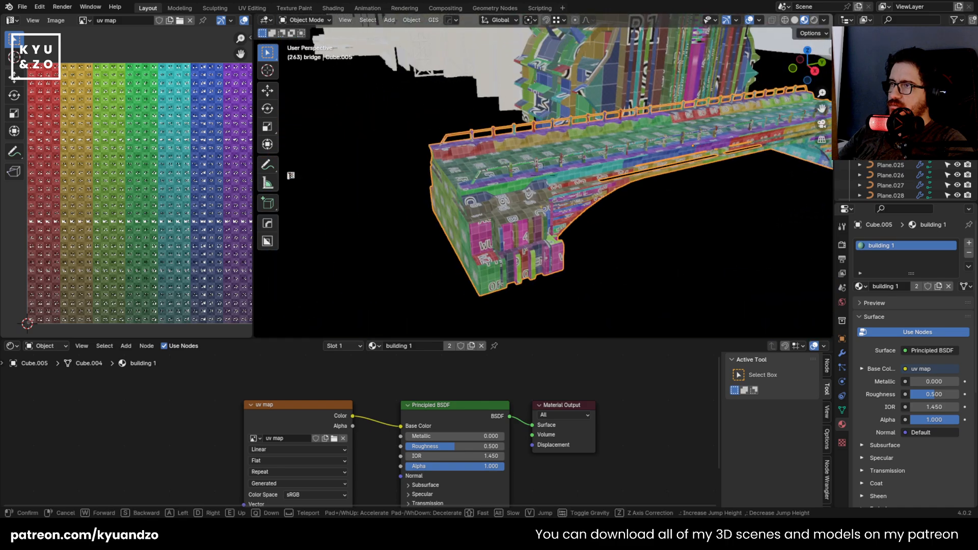
key(a)
key(w)
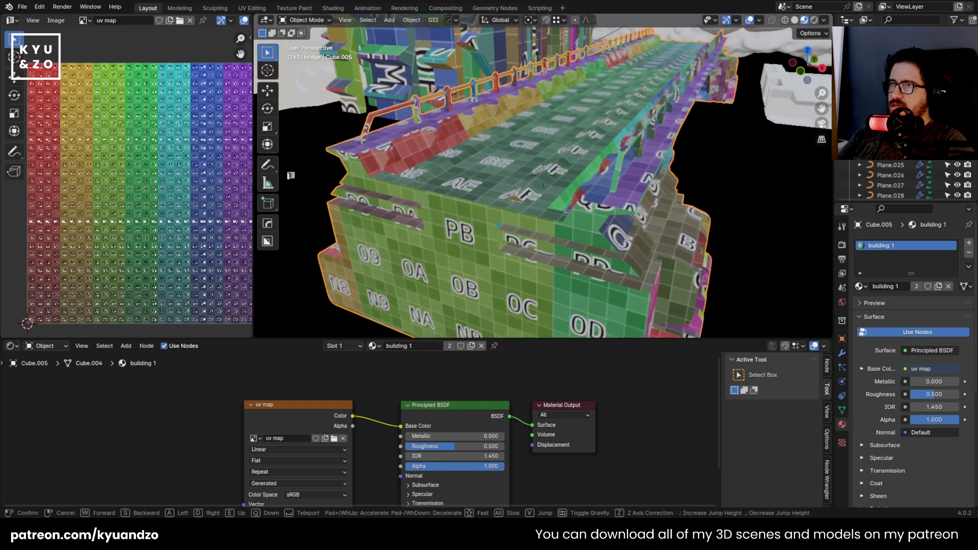
key(e)
key(s)
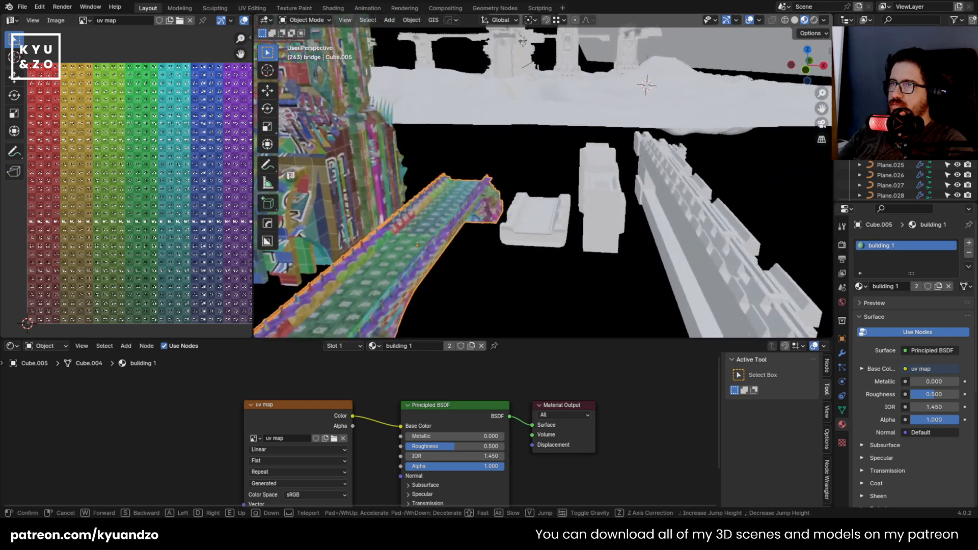
click(381, 155)
Link the bridge's building 1 material to the small low block, the upright block and the long wall building
click(536, 163)
shift+click(632, 153)
shift+click(665, 161)
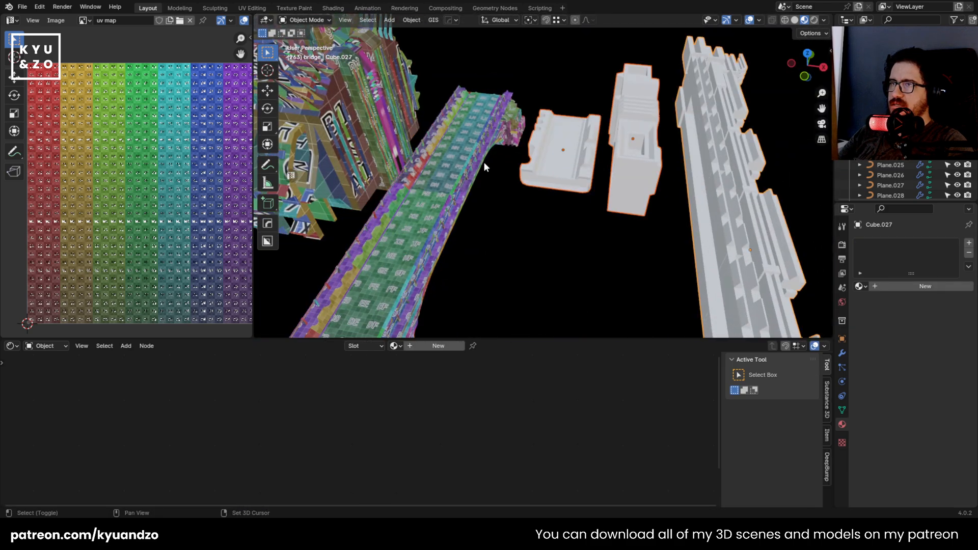
shift+click(489, 148)
key(ctrl+l)
click(486, 148)
Apply the small low block's scale and unwrap all of its faces with Cube Projection
click(554, 120)
click(553, 122)
scroll(540, 122, up, 4)
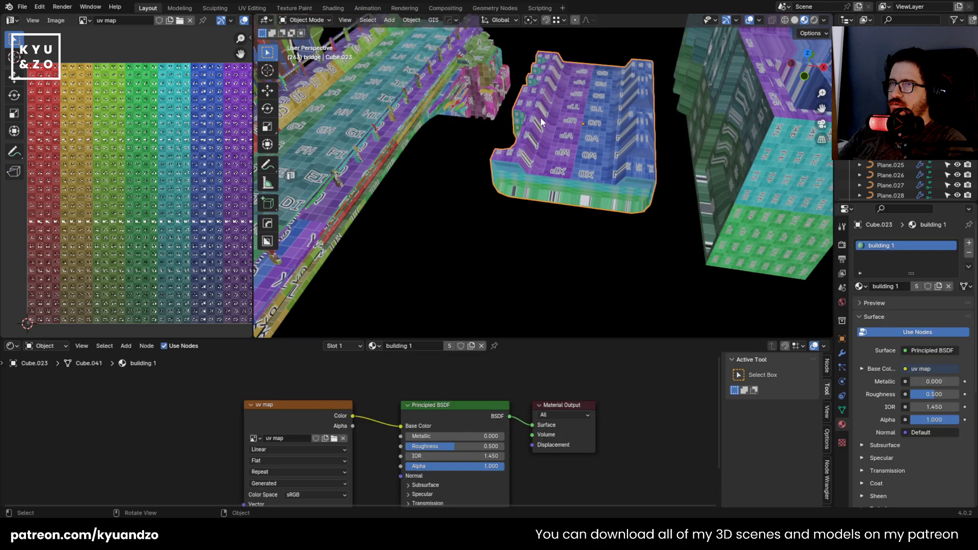
shift+middle_drag(539, 122, 514, 191)
key(Tab)
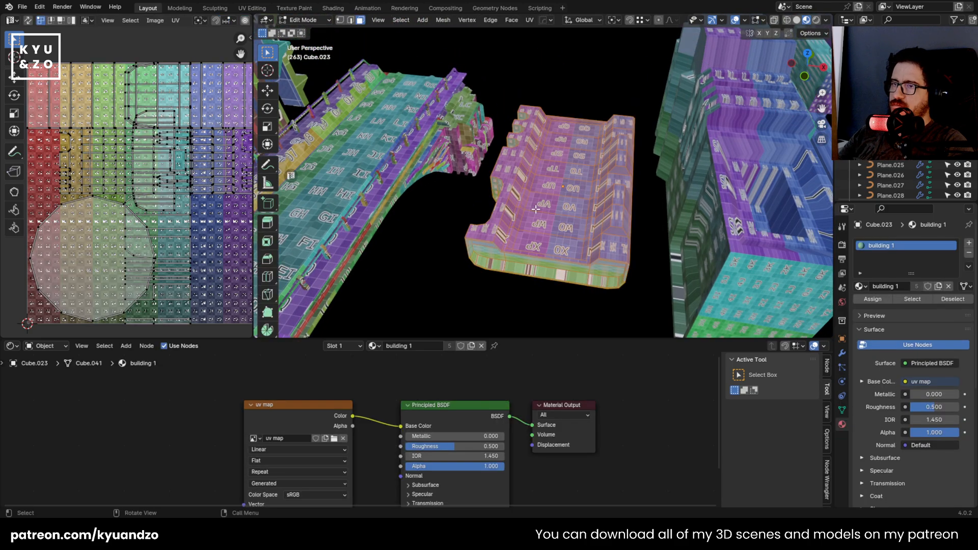
key(Tab)
key(ctrl+a)
click(540, 201)
click(557, 168)
click(557, 167)
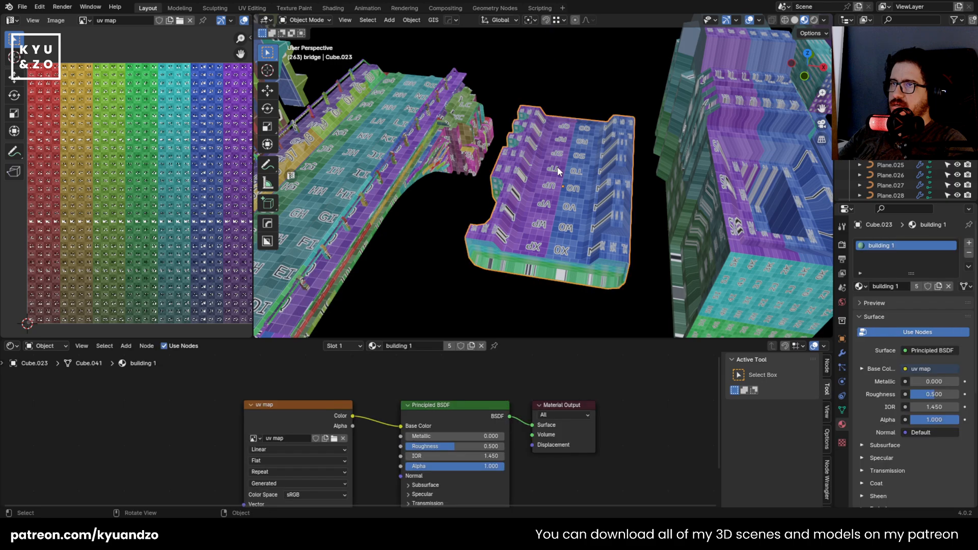
key(Tab)
key(u)
click(558, 170)
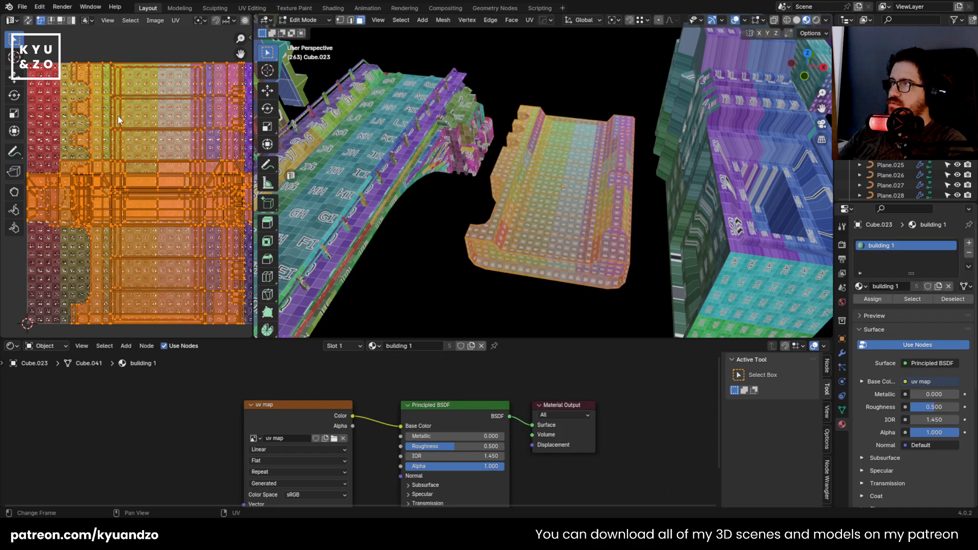
Pack the low block's UV islands with the Exact Shape method, scaling on, rotation off and a 0.001 margin
click(176, 20)
click(226, 207)
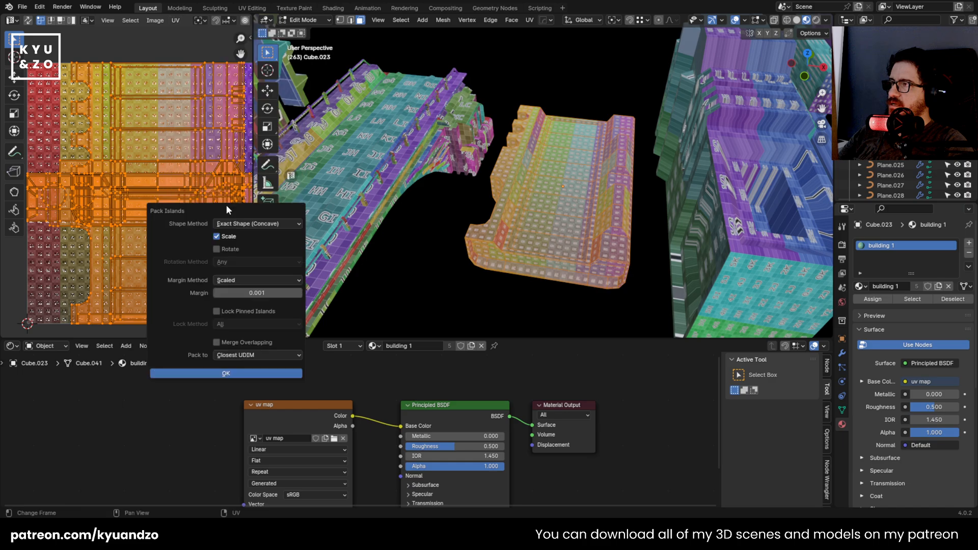
click(222, 374)
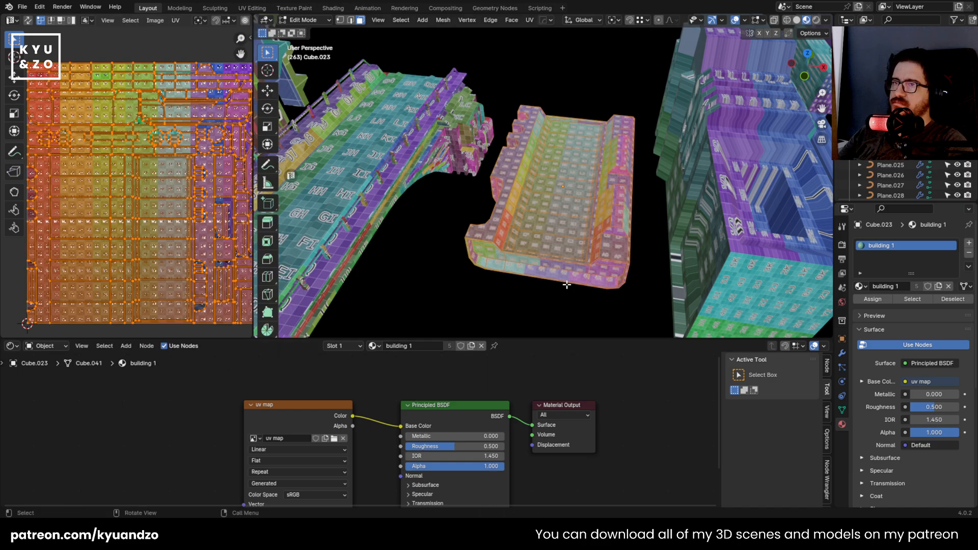
key(Tab)
Apply the upright block's scale and unwrap all of its faces with Cube Projection
scroll(594, 137, up, 8)
shift+middle_drag(668, 202, 462, 185)
scroll(593, 137, down, 9)
click(508, 133)
shift+middle_drag(479, 111, 502, 134)
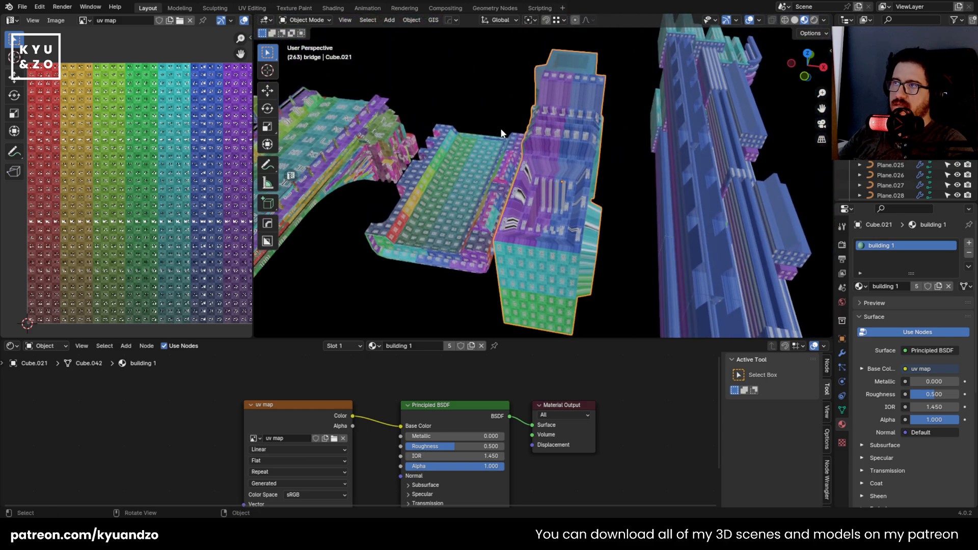
scroll(501, 129, down, 12)
scroll(482, 120, up, 12)
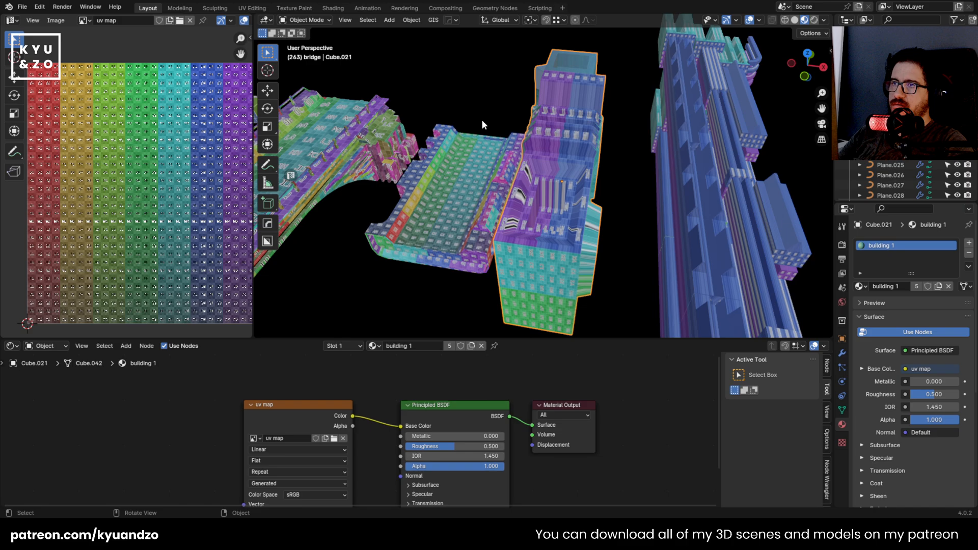
key(ctrl+a)
click(551, 201)
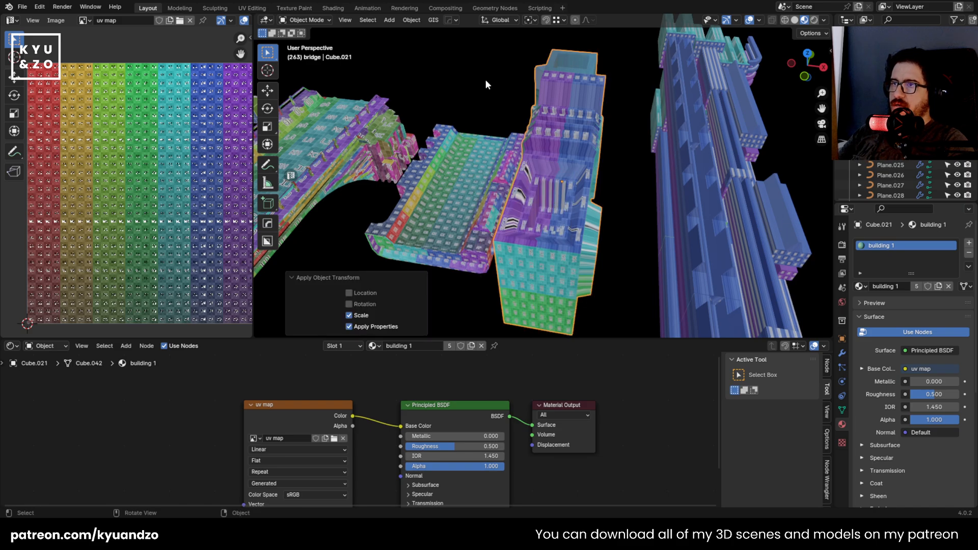
key(Tab)
key(u)
click(546, 180)
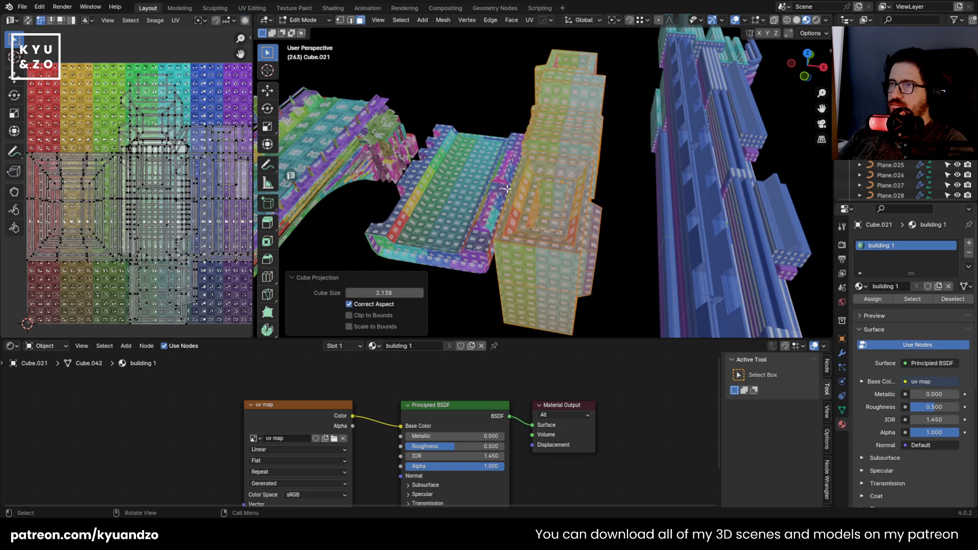
Pack all of the upright block's UV islands and return to Object Mode
click(176, 21)
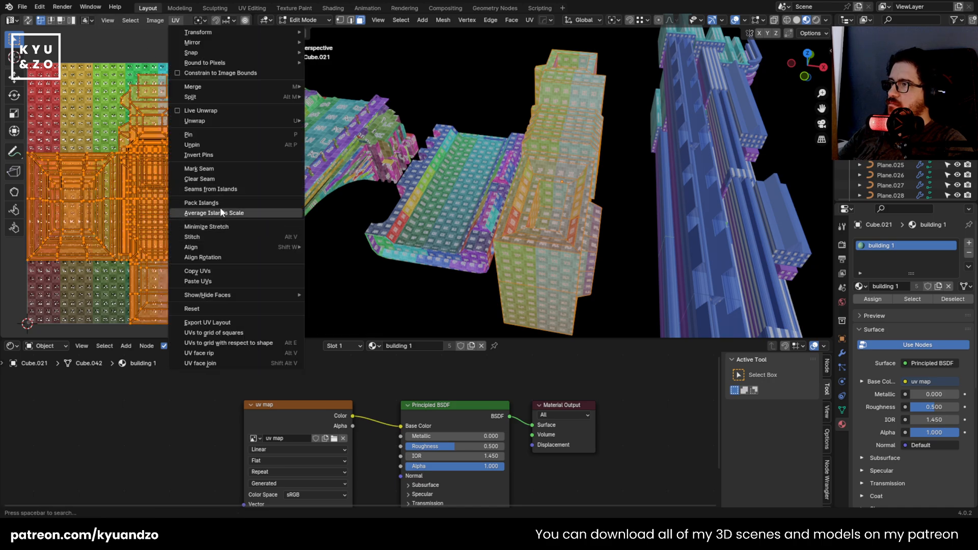
click(221, 203)
click(209, 376)
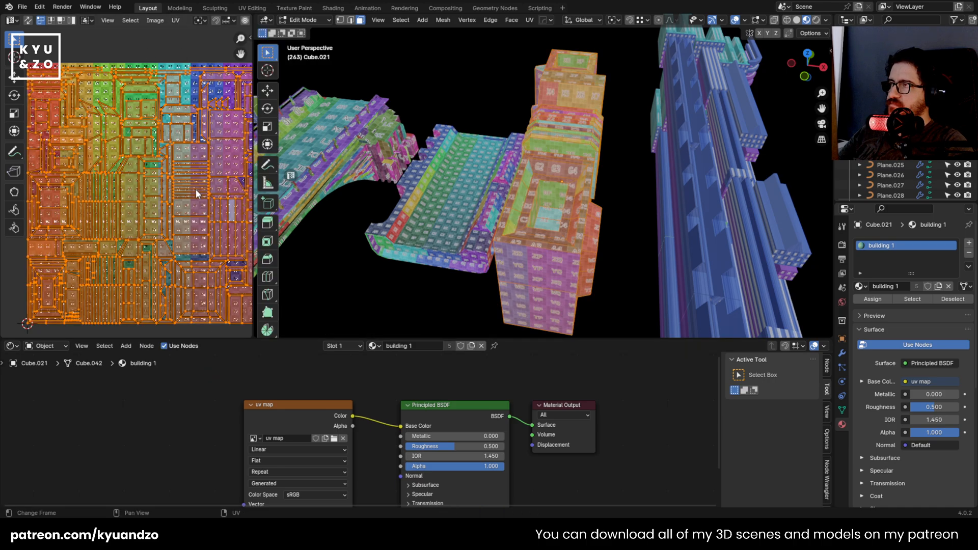
key(Tab)
Apply the long wall building's scale and unwrap all of its faces with Cube Projection
click(723, 176)
key(ctrl+a)
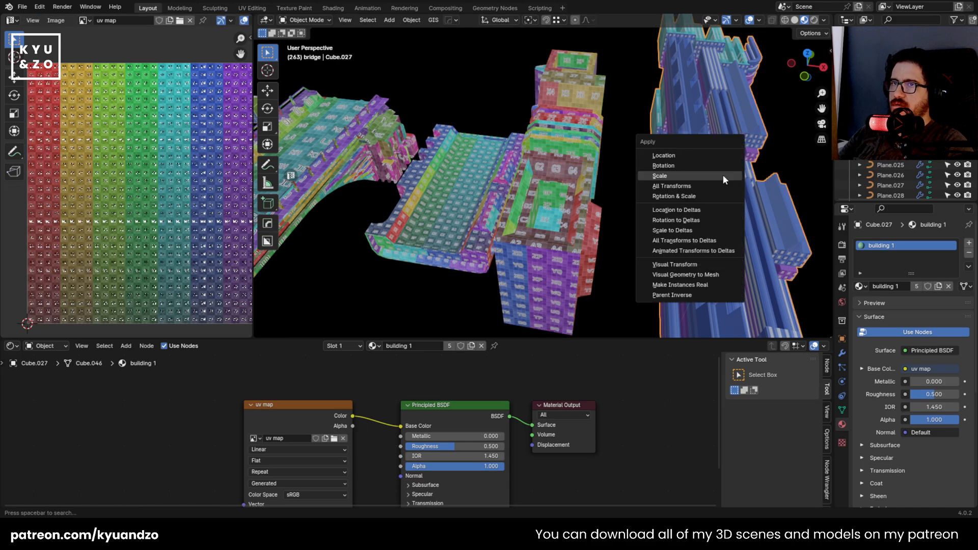
click(660, 176)
middle_drag(723, 175, 559, 210)
key(Tab)
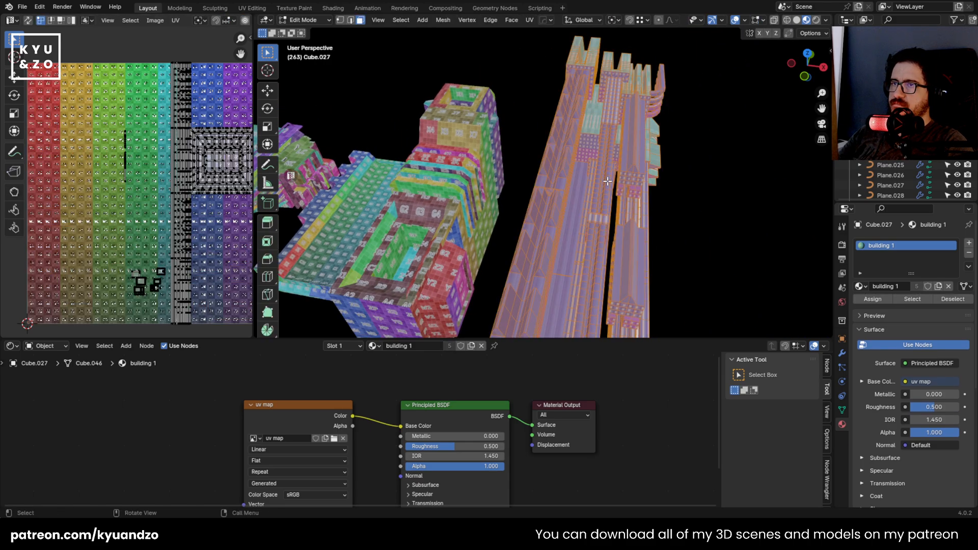
key(u)
click(607, 179)
Pack all of the long wall's UV islands with the Exact Shape method, rotation off and a 0.001 margin
key(a)
click(175, 20)
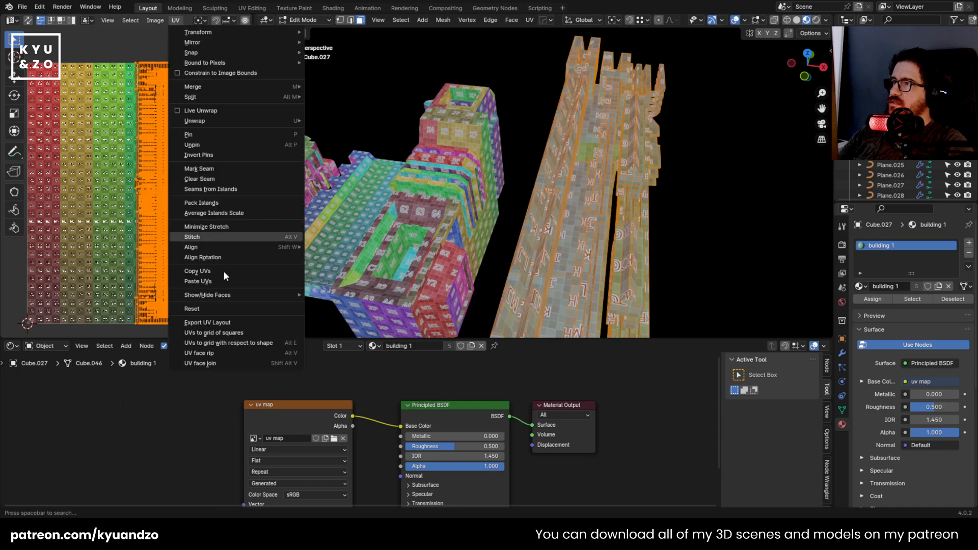
click(253, 203)
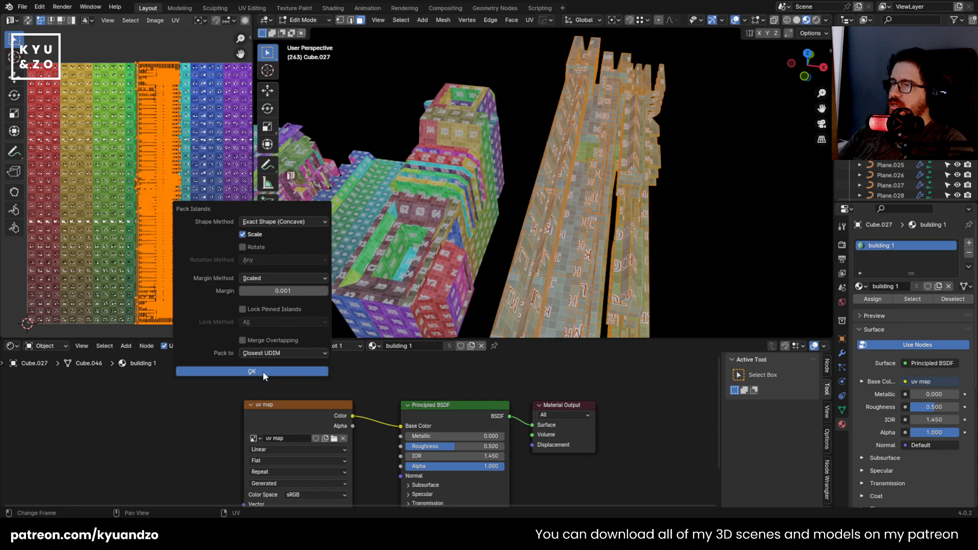
click(263, 371)
key(Tab)
Inspect the checker texture's scale and direction along the long wall's battlements, ledges and end section from close up
middle_drag(456, 187, 487, 191)
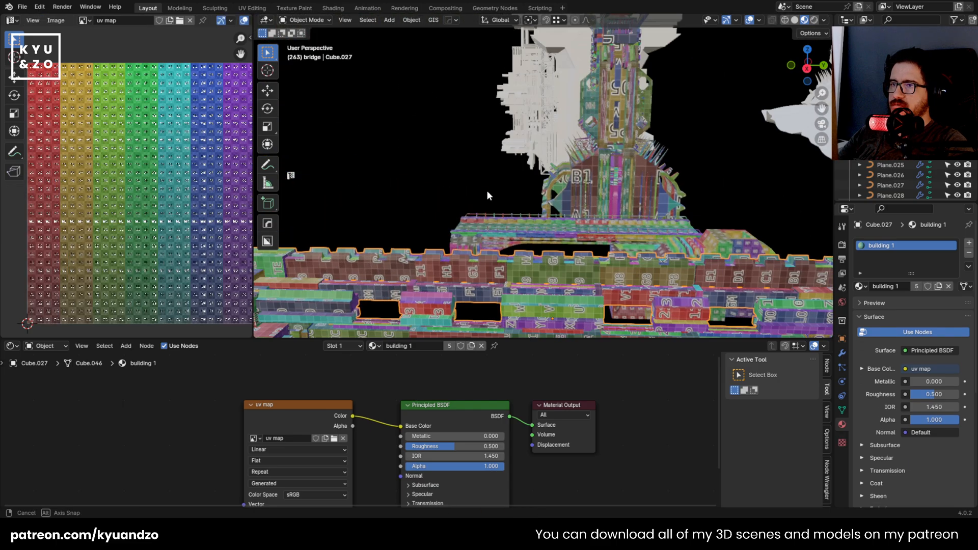
key(shift+grave)
key(d)
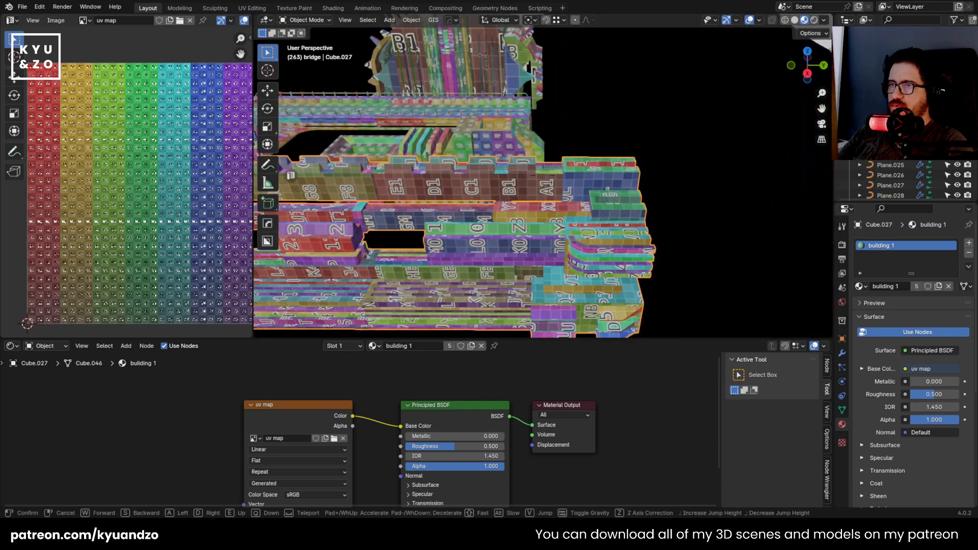
key(w)
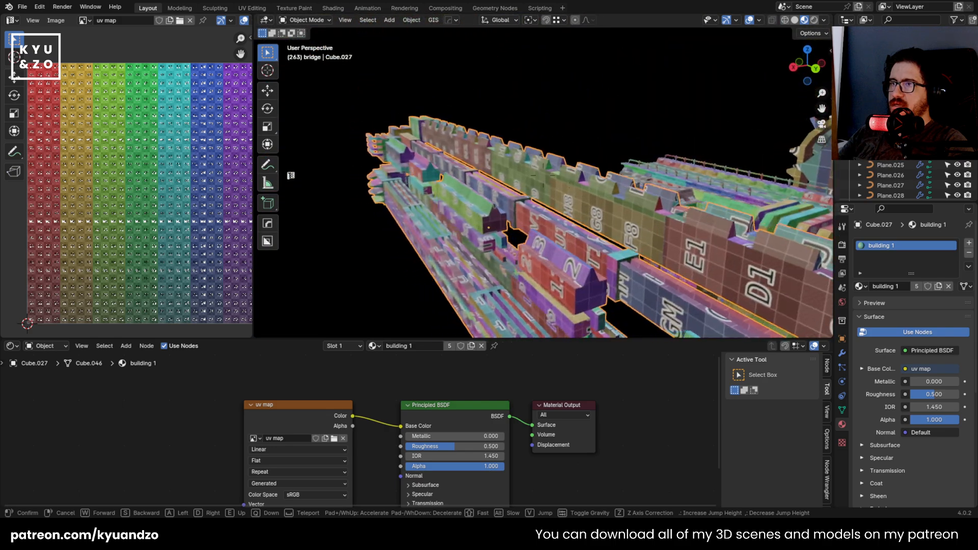
key(a)
key(w)
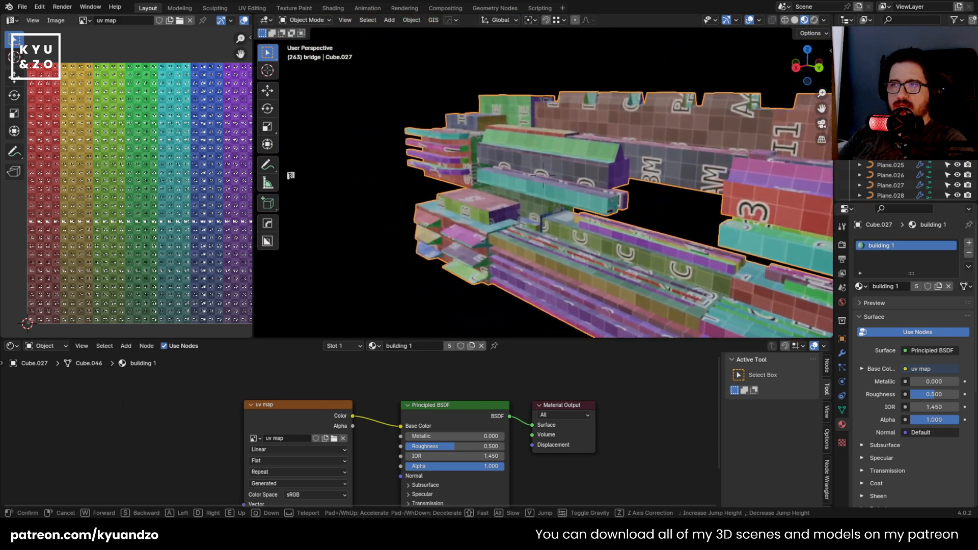
key(e)
key(a)
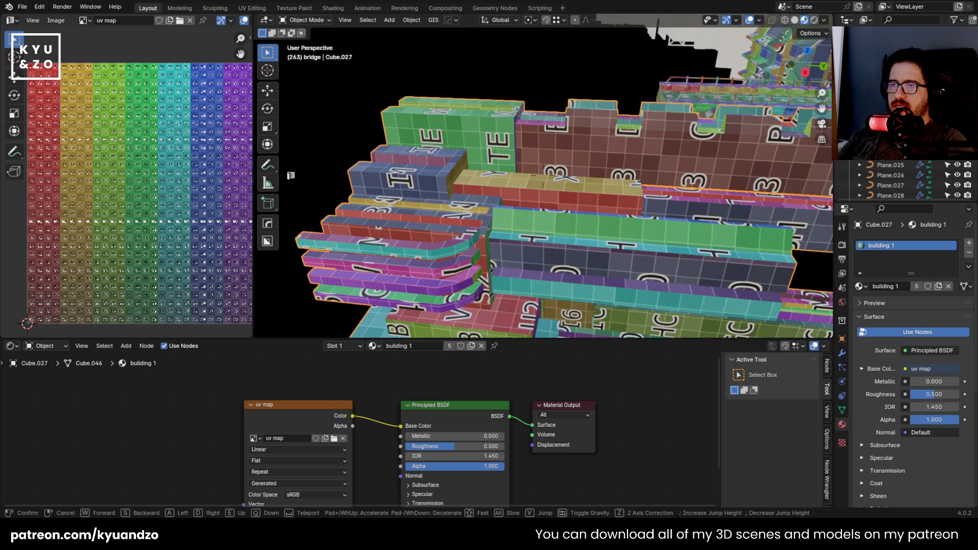
click(488, 185)
key(shift+grave)
key(w)
key(d)
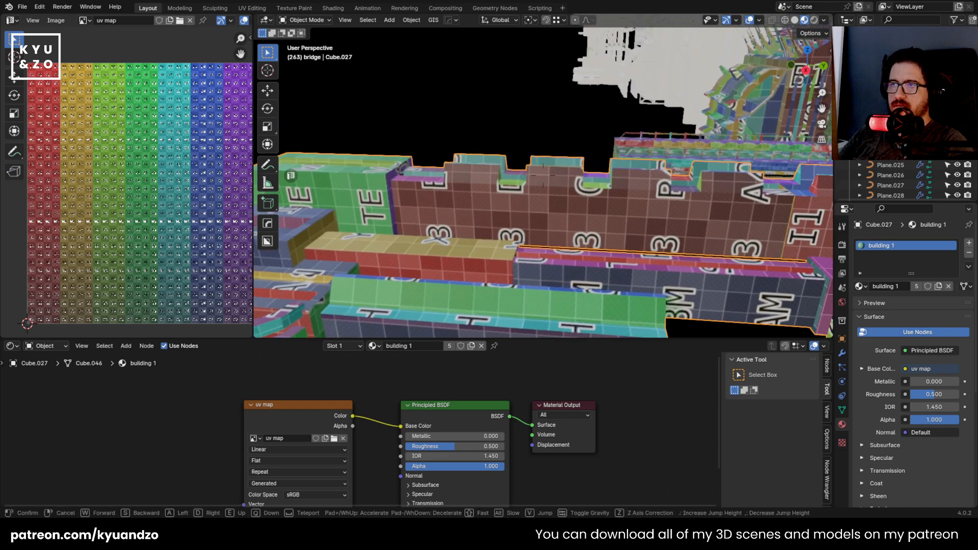
click(480, 209)
Rotate the UVs of the long wall's faces below the battlements by -90° and move them about 0.418 in X and 0.342 in Y
key(Tab)
click(476, 199)
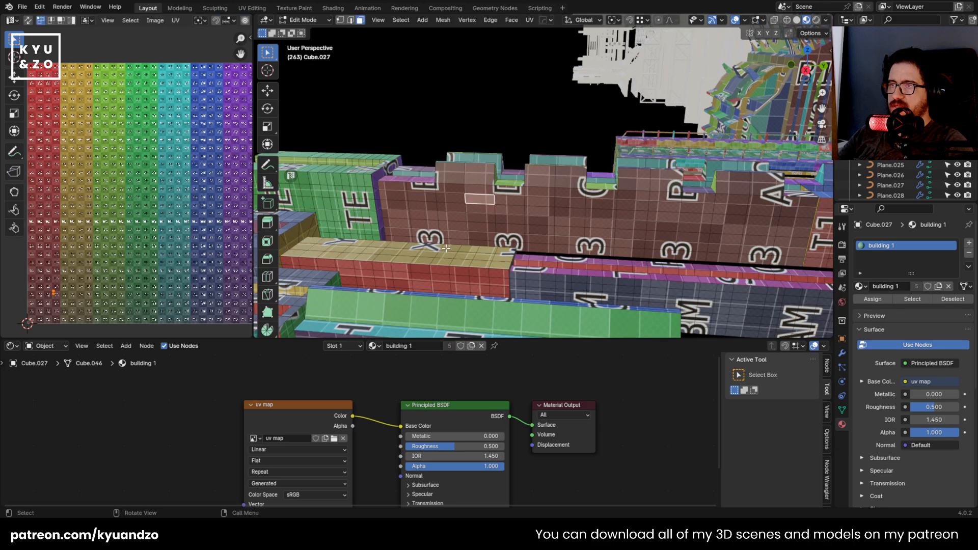
shift+drag(453, 211, 635, 249)
shift+drag(650, 210, 731, 251)
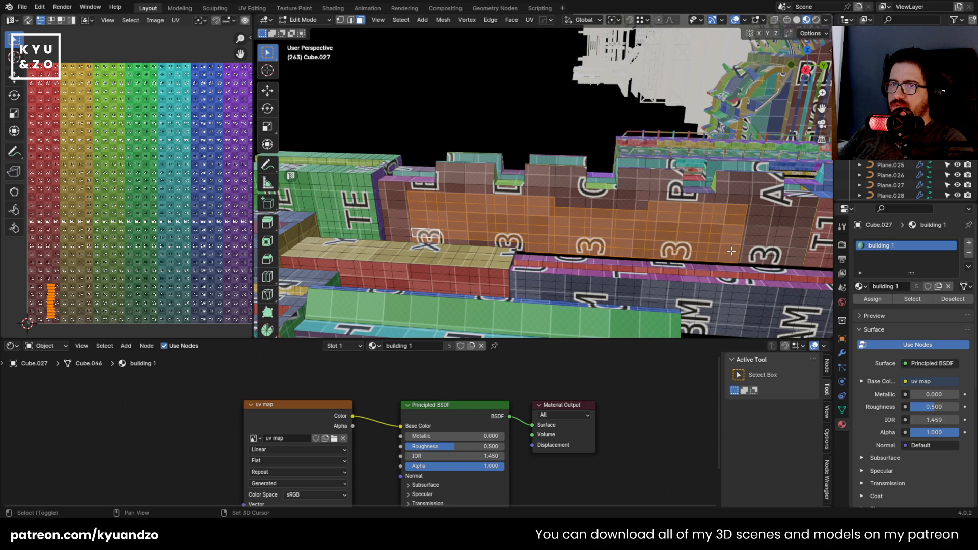
shift+drag(787, 262, 788, 262)
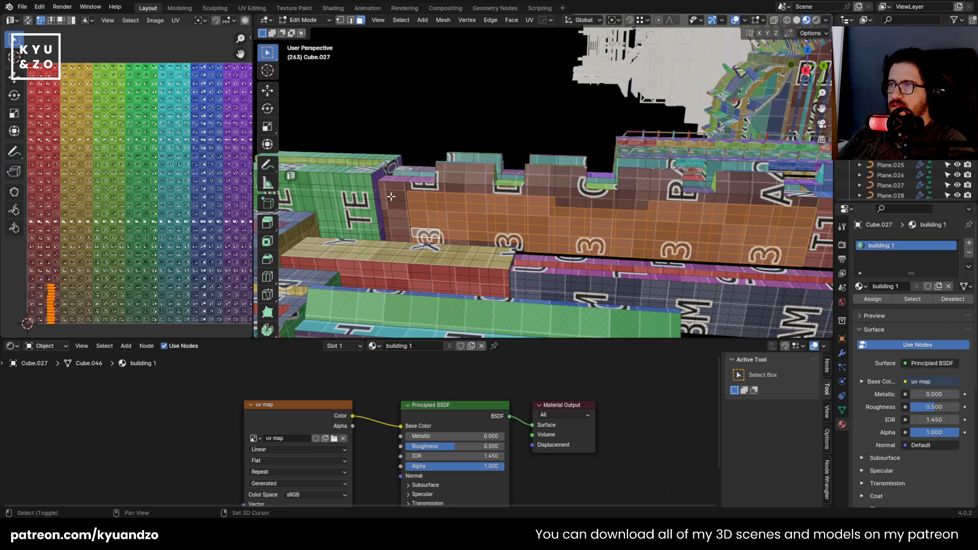
shift+drag(402, 238, 403, 238)
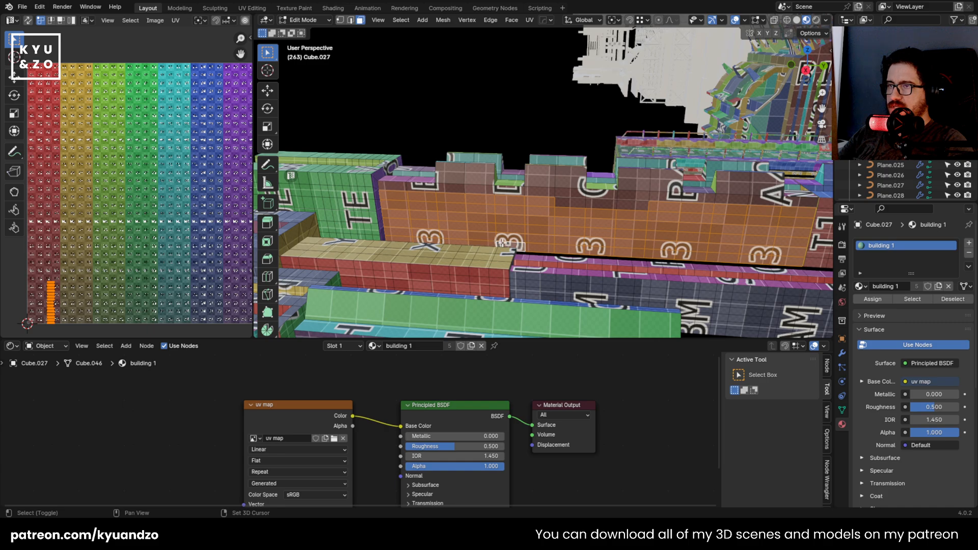
key(r)
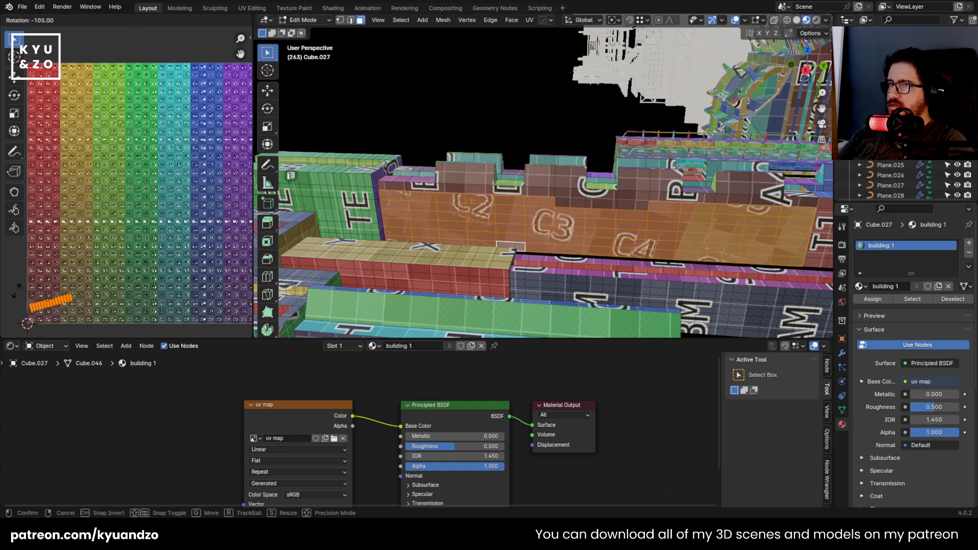
click(23, 278)
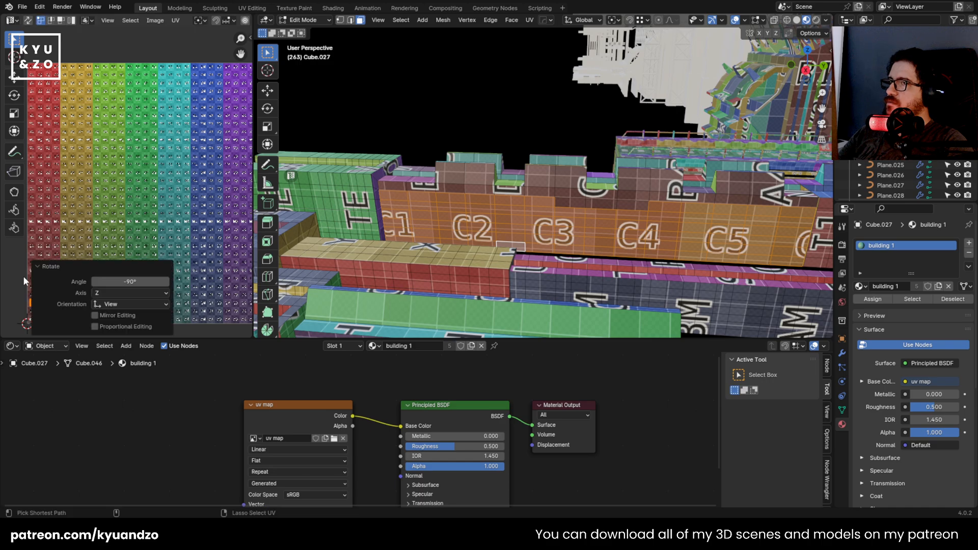
key(g)
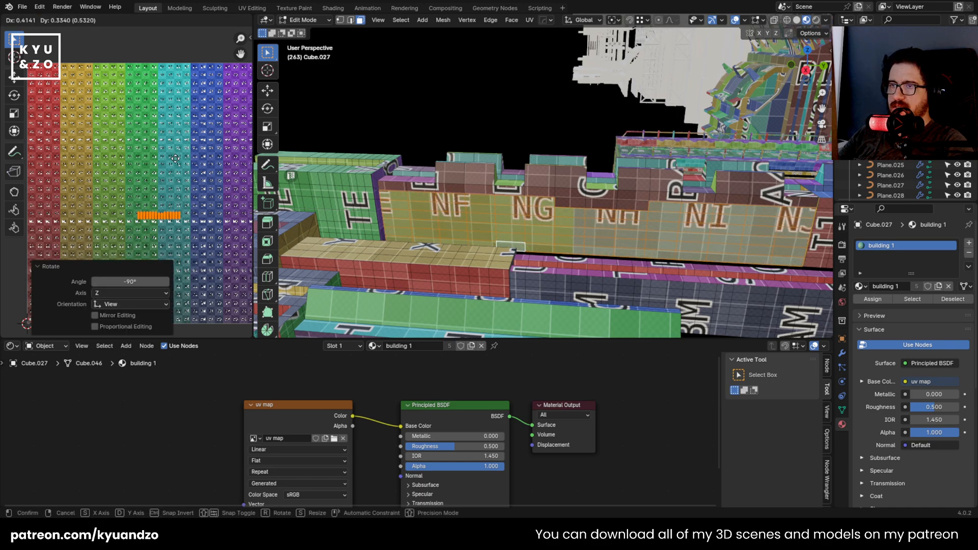
click(665, 197)
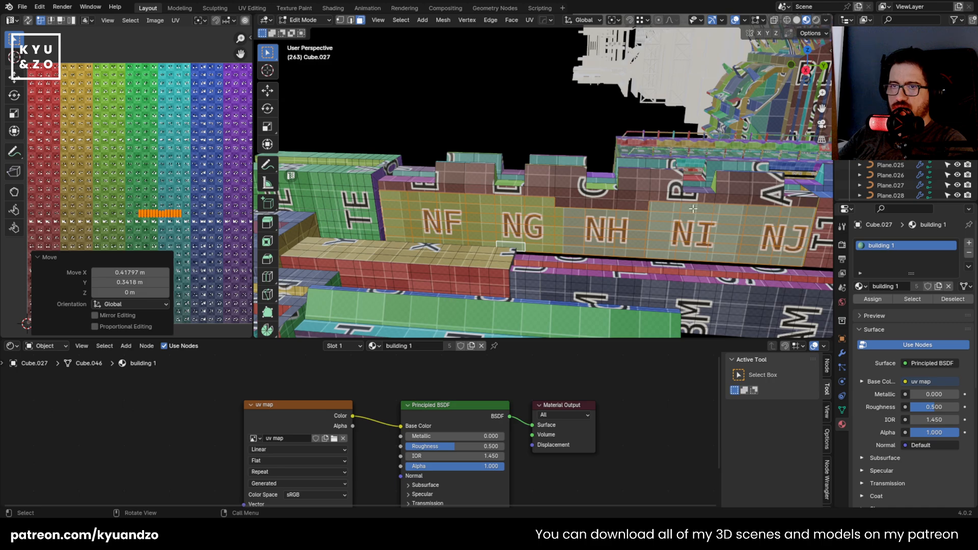
Repack all of the long wall's UV islands with the Exact Shape method, scaling on, rotation off and a 0.001 margin
scroll(693, 209, up, 4)
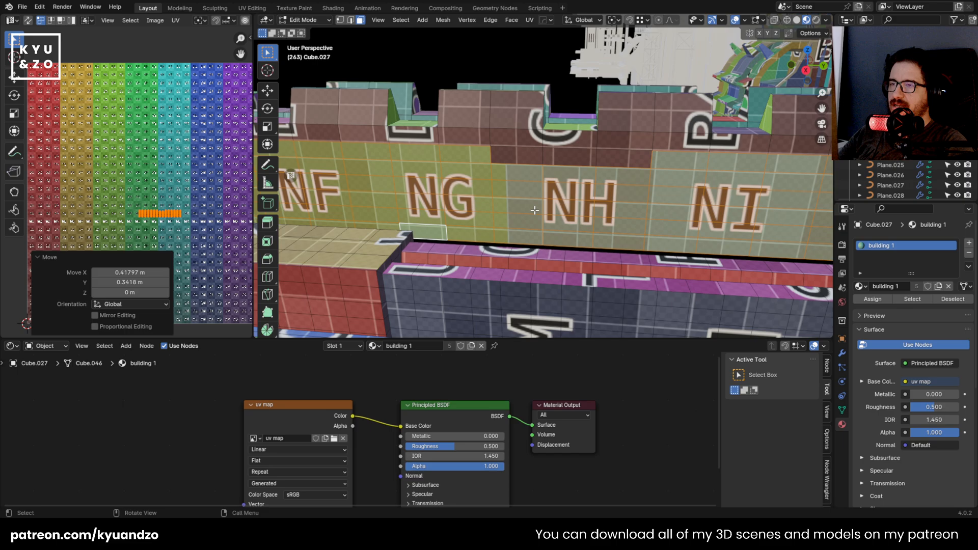
scroll(535, 210, up, 2)
key(a)
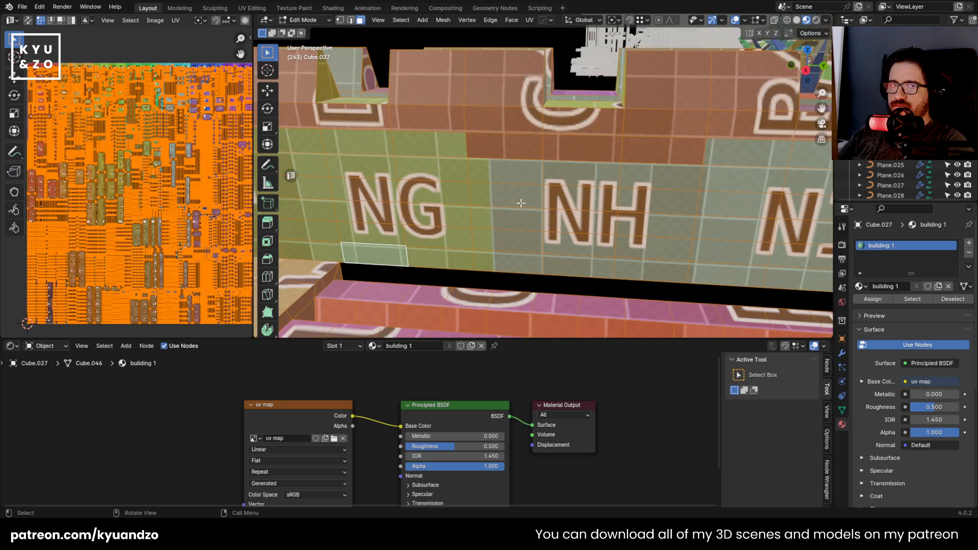
click(174, 20)
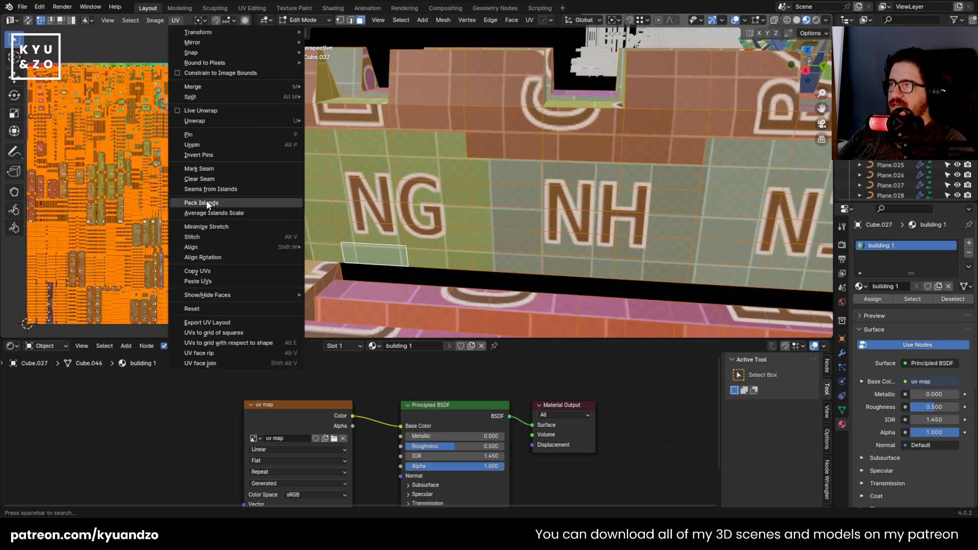
click(203, 202)
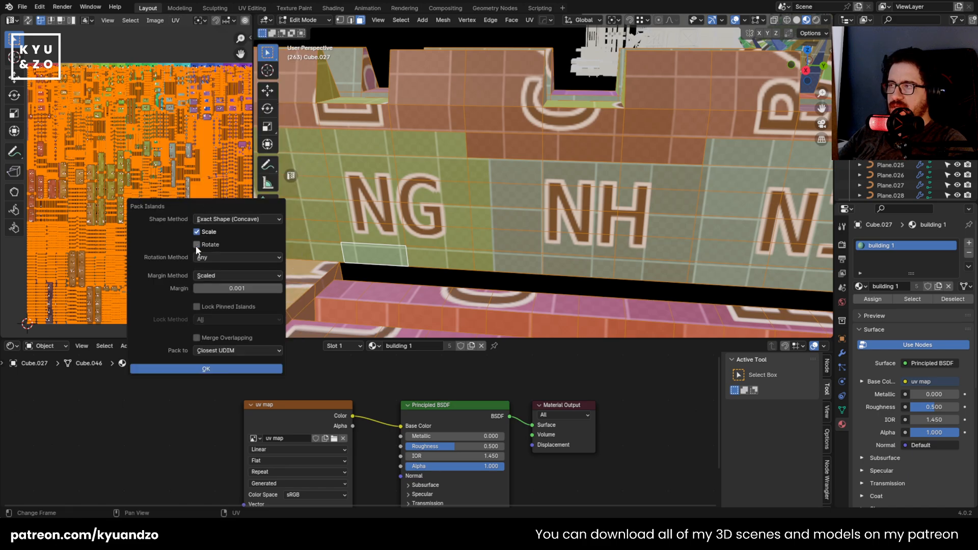
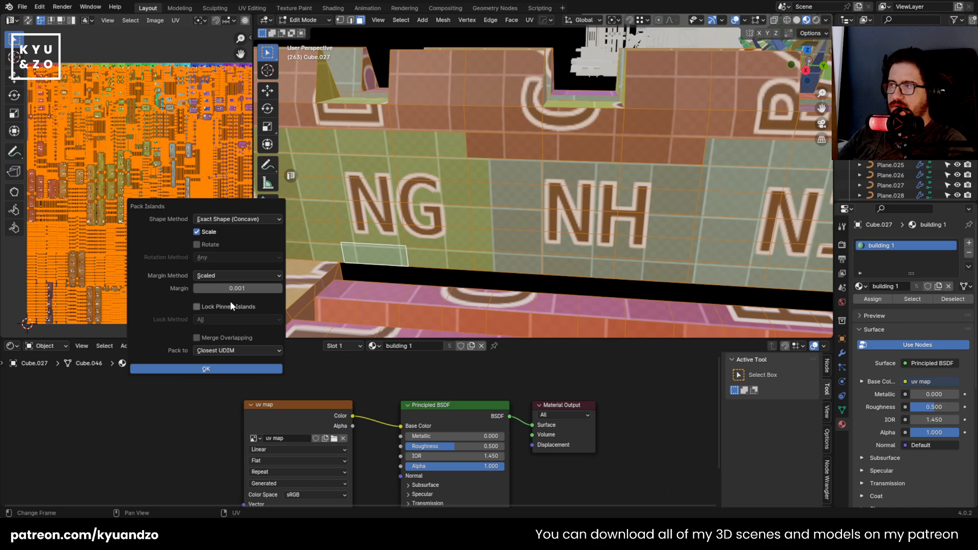
click(200, 244)
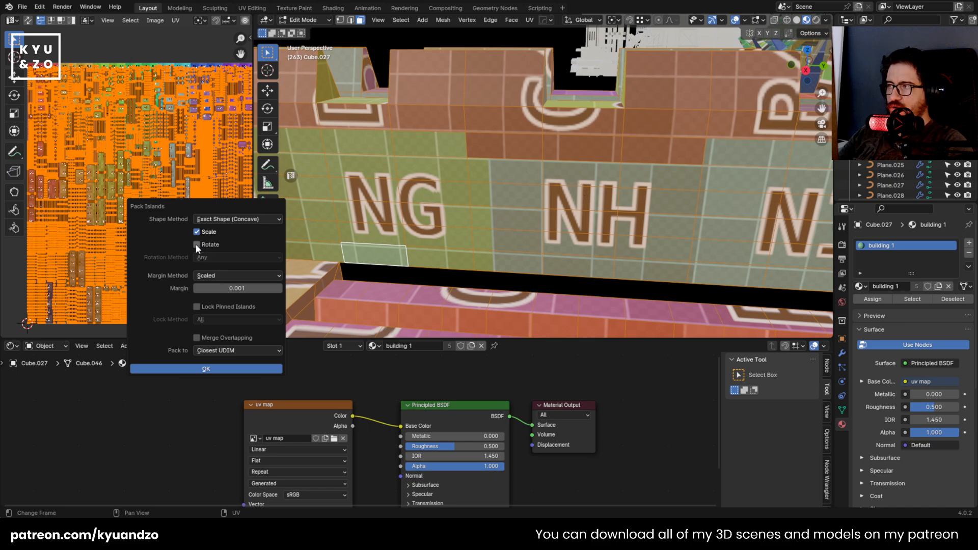
click(197, 247)
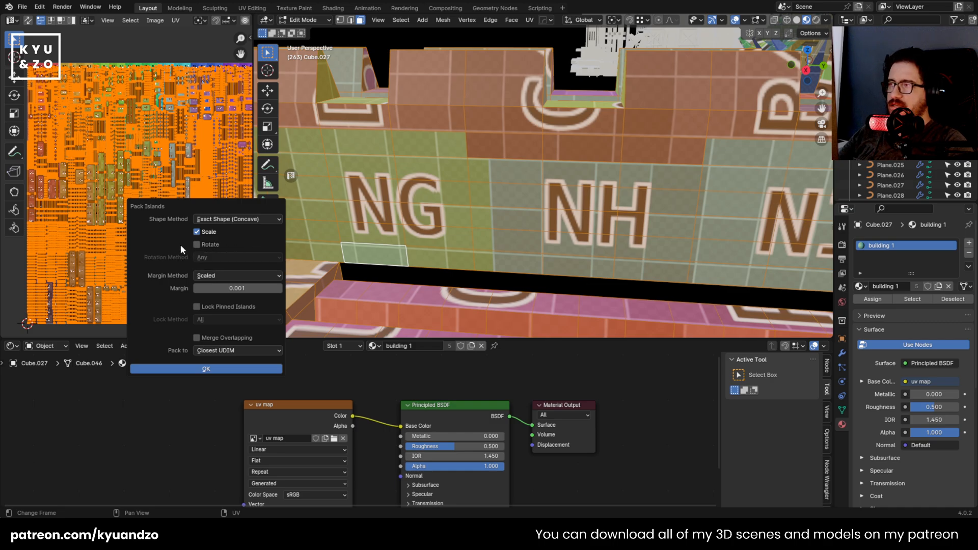
click(203, 370)
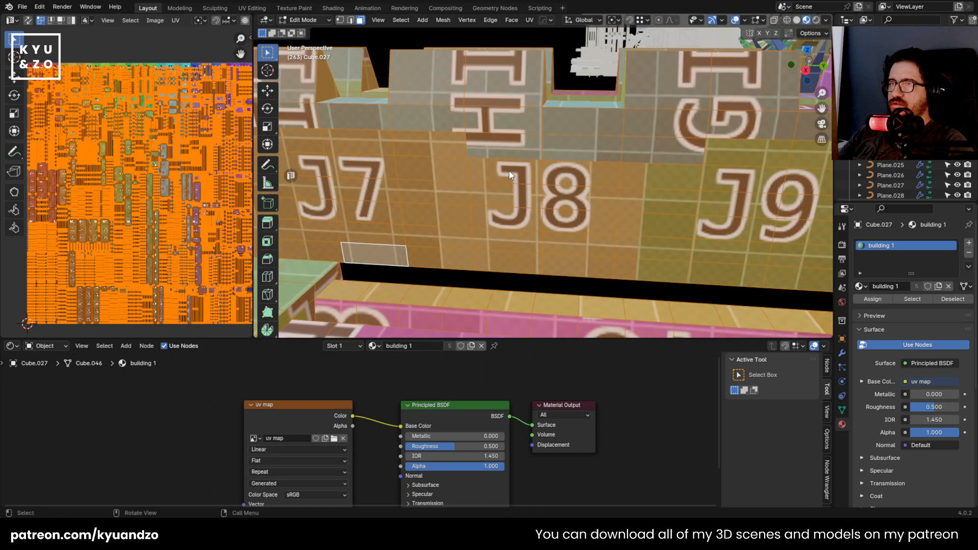
Inspect the checker texture on the long wall's repacked battlements and the faces below them, both up close and from afar
scroll(509, 170, down, 4)
scroll(509, 170, down, 4)
key(Tab)
scroll(508, 169, up, 4)
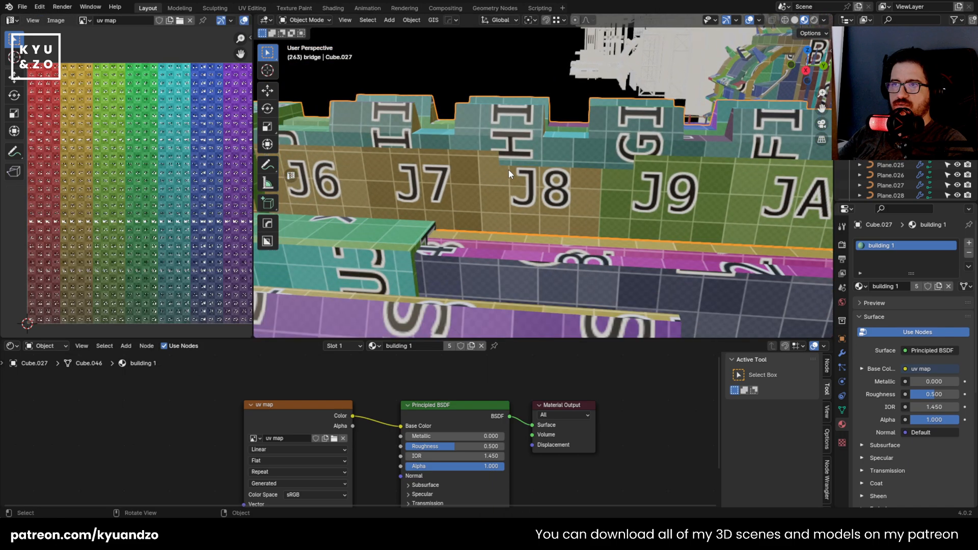
scroll(445, 190, up, 2)
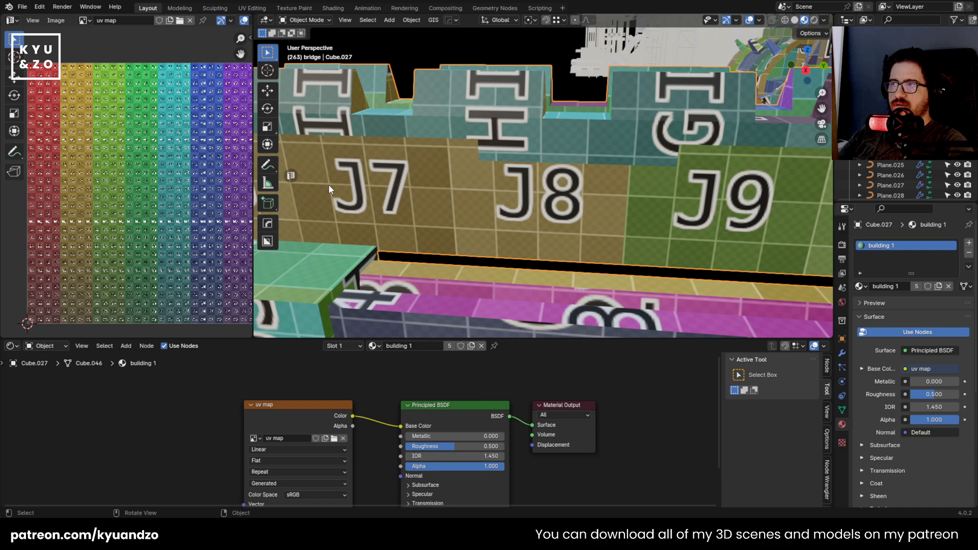
scroll(560, 181, down, 10)
scroll(558, 182, up, 4)
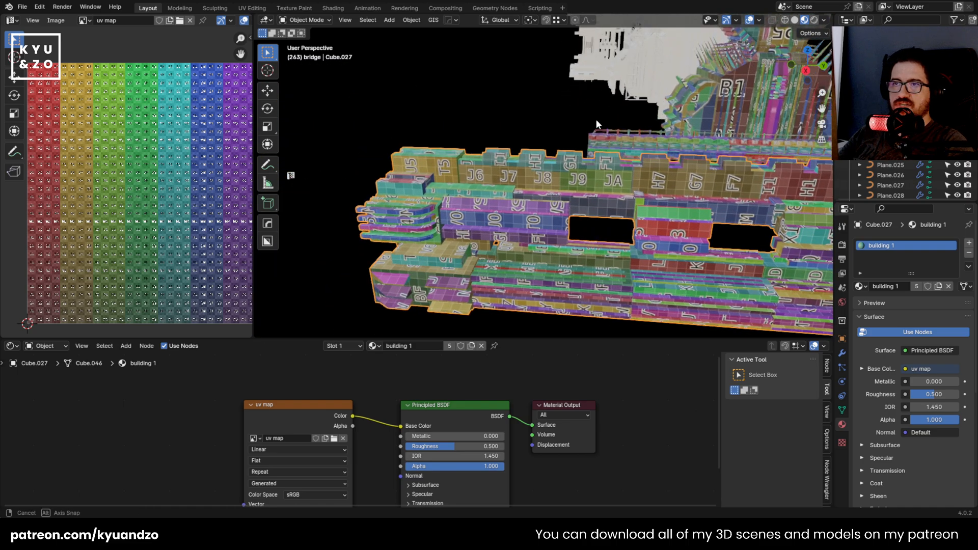
middle_drag(596, 119, 572, 175)
key(Tab)
scroll(135, 193, down, 3)
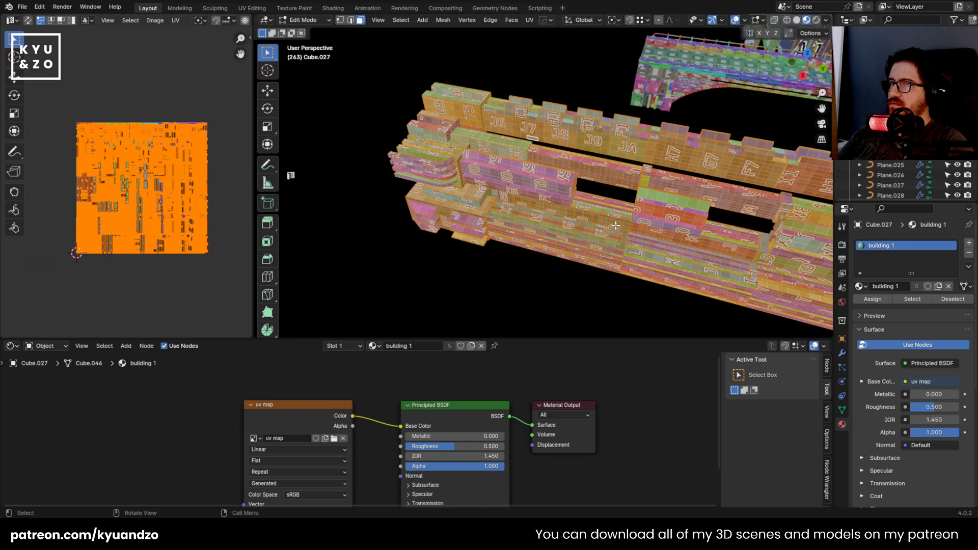
key(Tab)
scroll(631, 219, down, 2)
shift+middle_drag(682, 179, 519, 200)
shift+middle_drag(660, 112, 552, 221)
scroll(555, 201, down, 4)
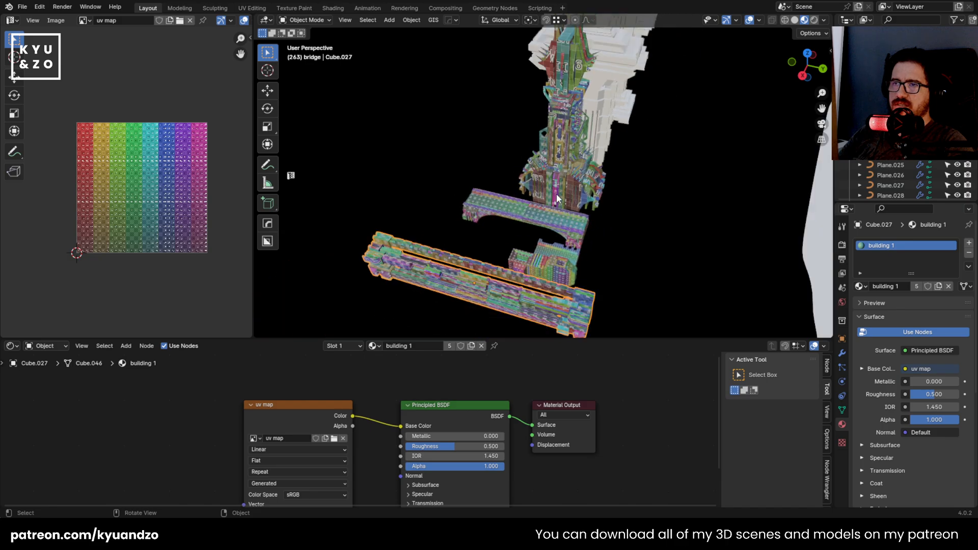
Survey the scene's buildings, comparing the textured tower, bridge, block cluster and long wall with the untextured white structures
shift+middle_drag(586, 104, 542, 207)
click(542, 209)
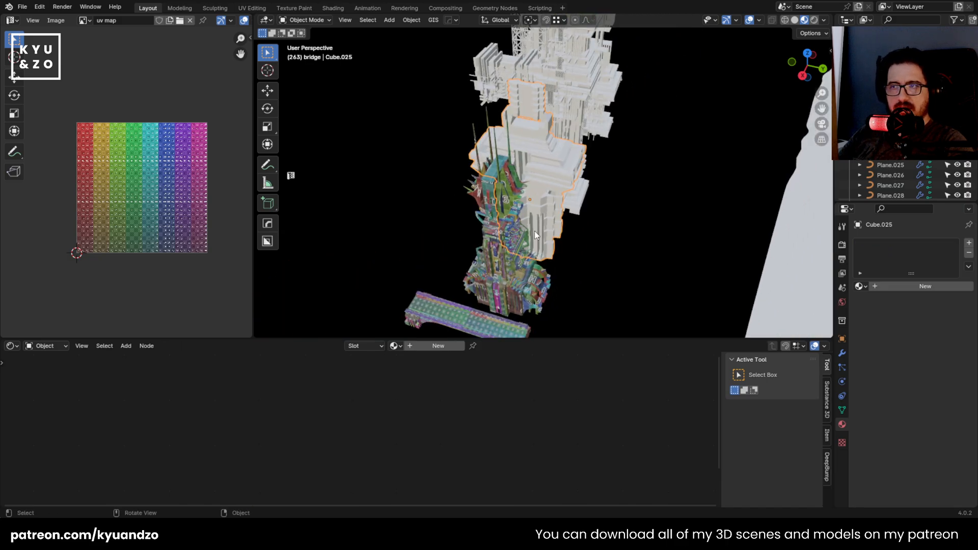
shift+middle_drag(474, 239, 504, 79)
shift+middle_drag(518, 251, 486, 229)
scroll(474, 183, up, 3)
shift+middle_drag(643, 165, 582, 147)
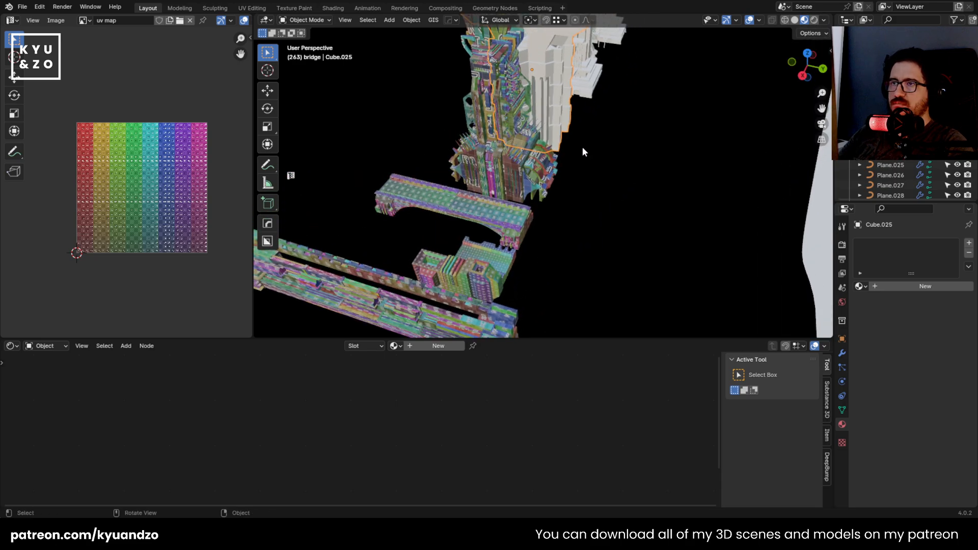
click(479, 257)
click(431, 303)
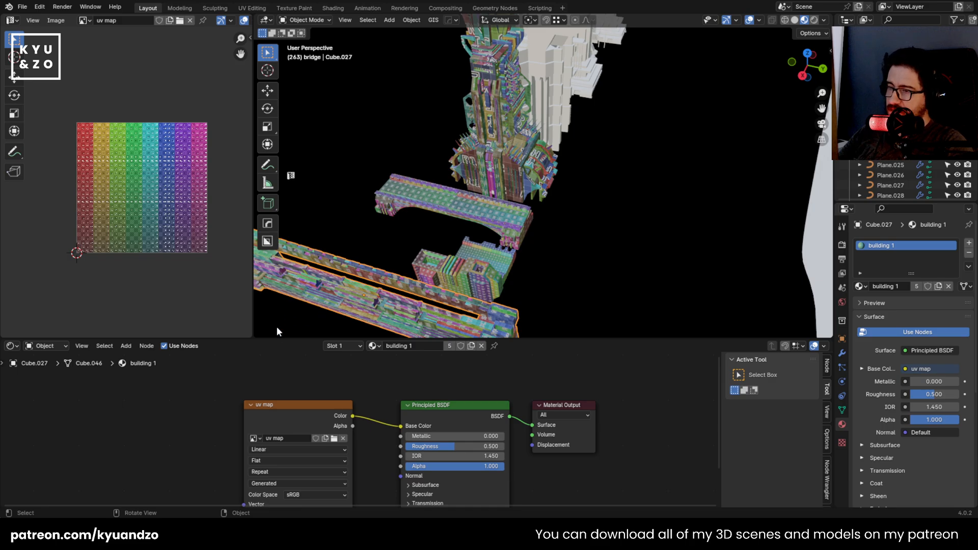
shift+middle_drag(491, 261, 555, 179)
scroll(555, 179, up, 4)
scroll(555, 178, up, 3)
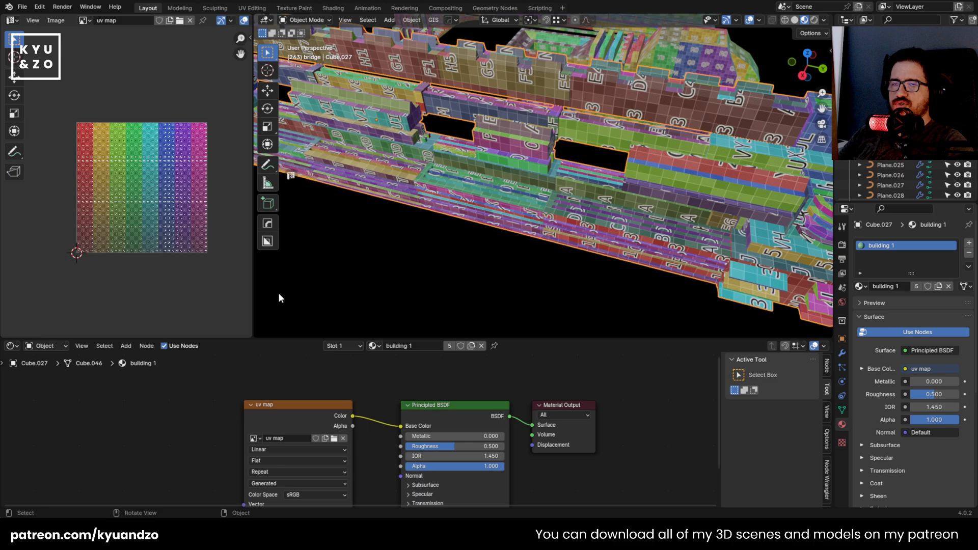
shift+middle_drag(529, 101, 458, 201)
click(459, 141)
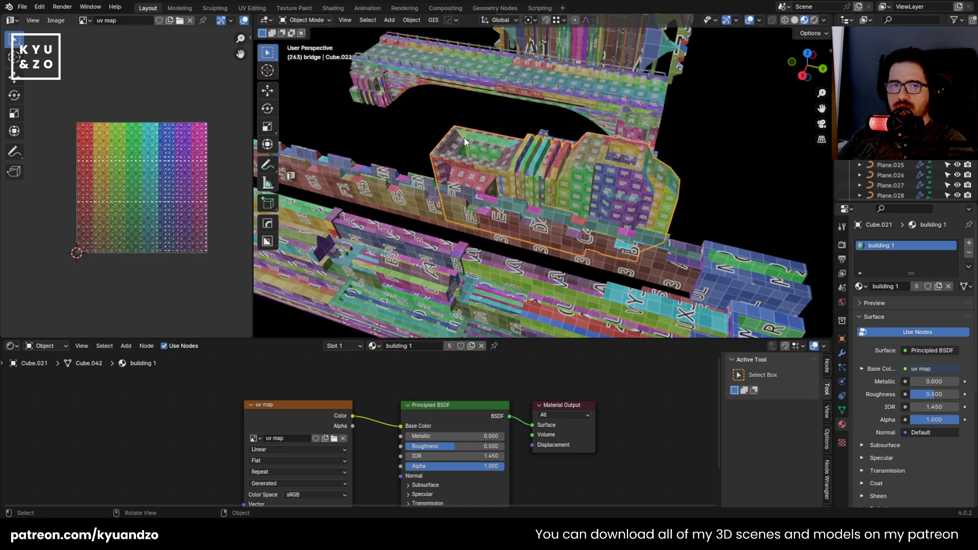
click(507, 117)
scroll(507, 109, down, 5)
shift+middle_drag(507, 109, 480, 233)
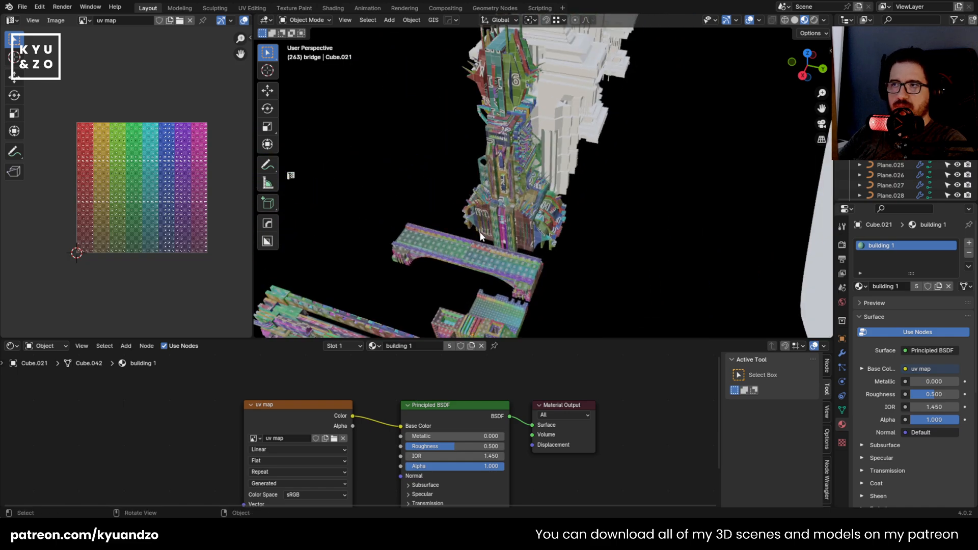
click(558, 110)
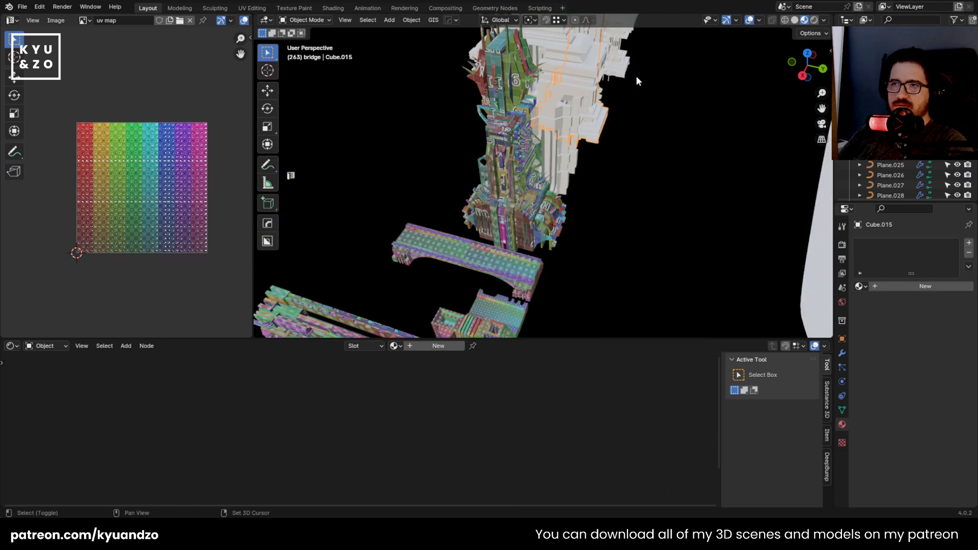
scroll(481, 161, up, 6)
scroll(481, 161, down, 6)
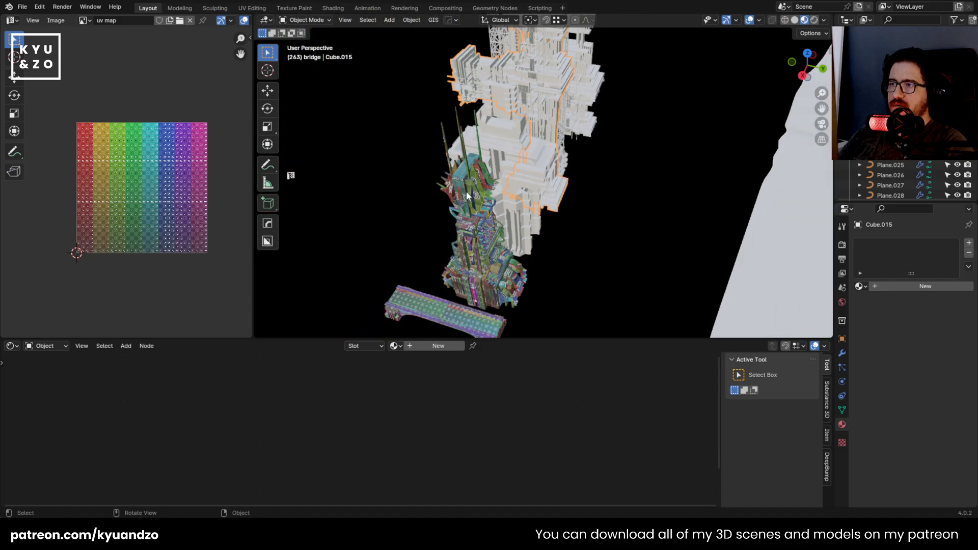
scroll(537, 127, up, 8)
Select the long wall and fly in close to examine the checker direction on its protruding front ledges
click(448, 190)
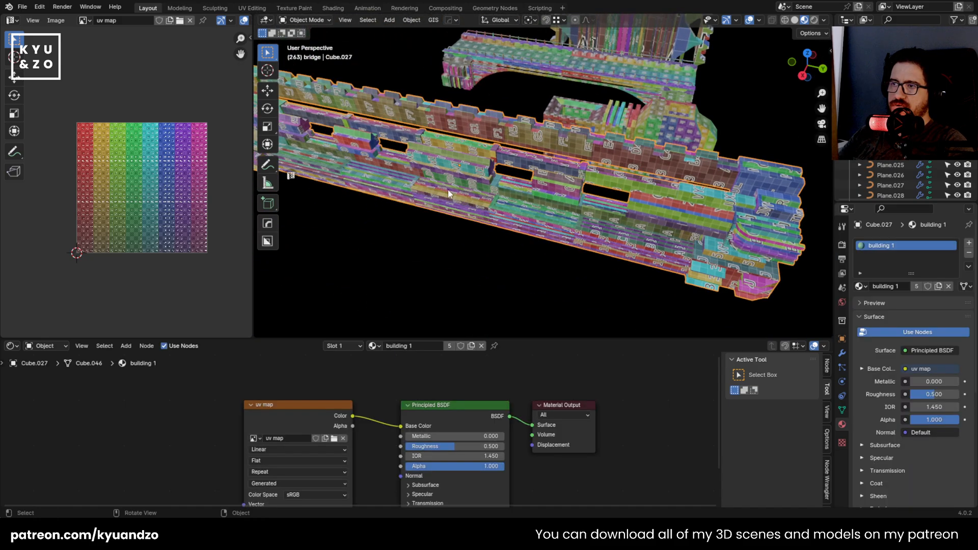
key(shift+grave)
key(w)
key(w)
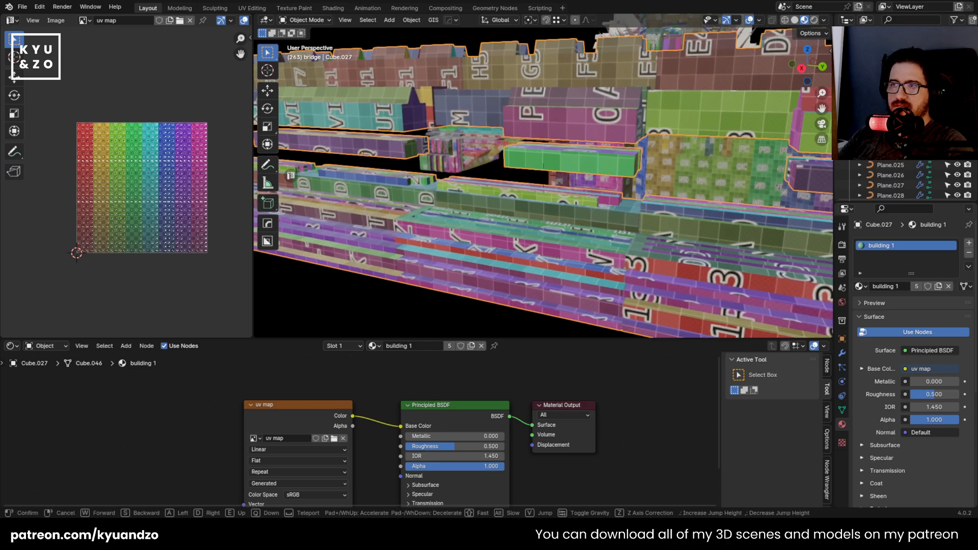
click(419, 268)
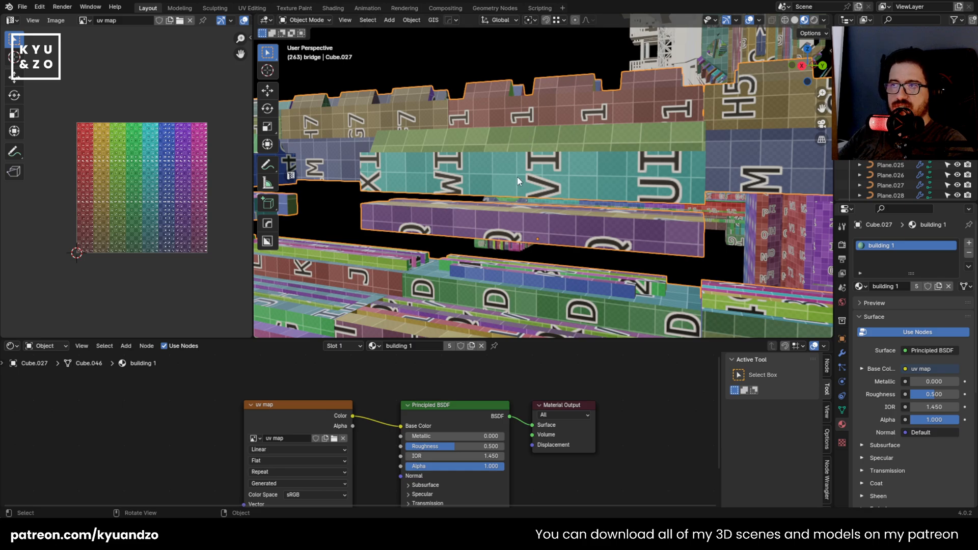
scroll(536, 161, up, 3)
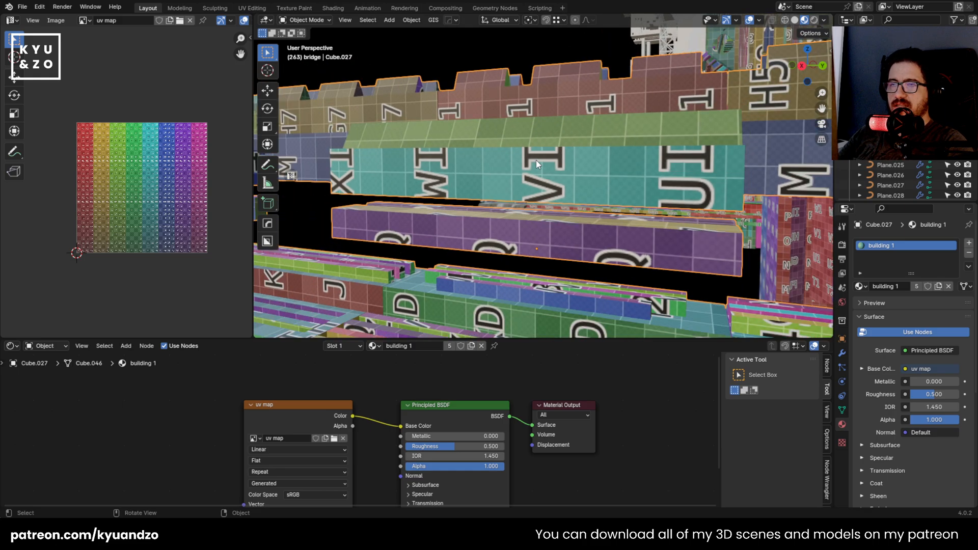
scroll(536, 159, up, 2)
right_click(536, 159)
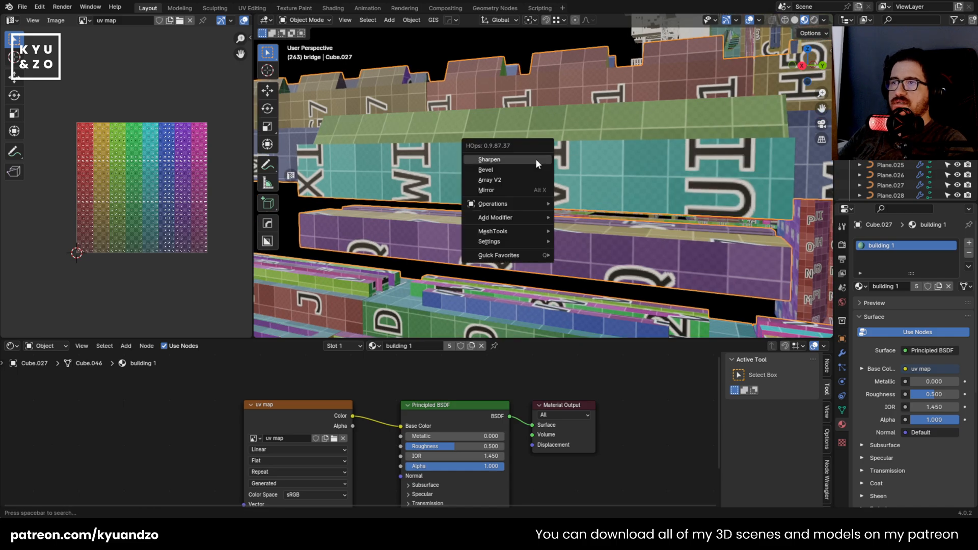
Select the teal front strip of the long wall's protruding upper ledge and scale its UVs by 5.549
key(Tab)
click(397, 168)
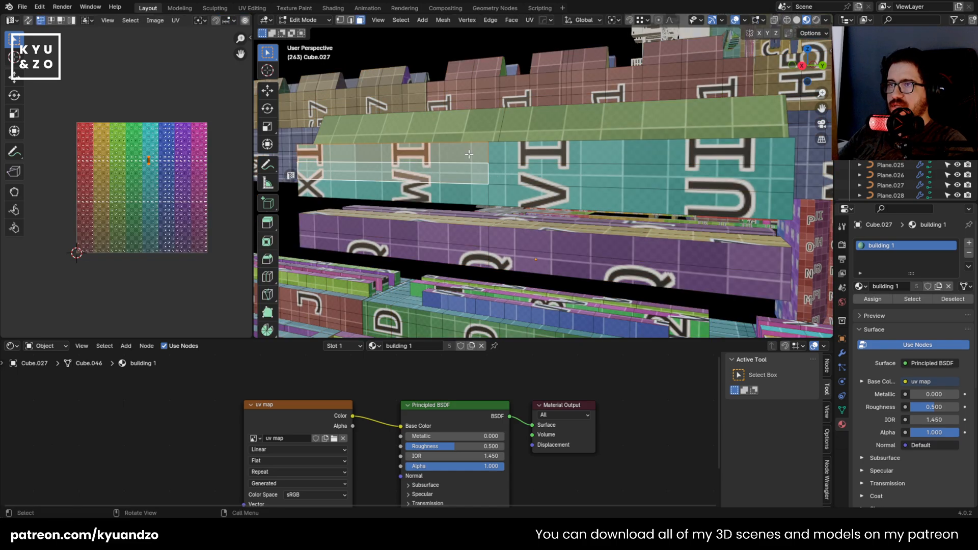
key(s)
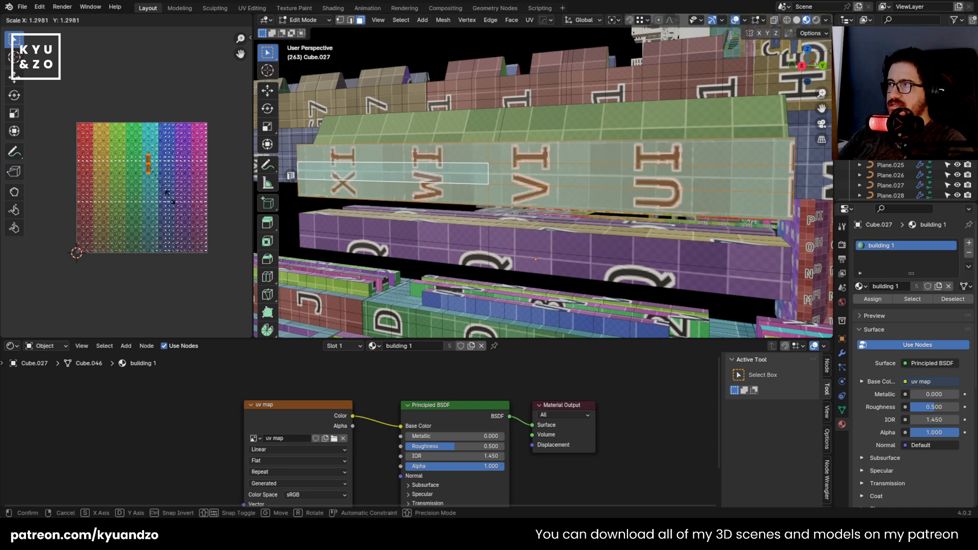
click(12, 264)
scroll(551, 187, up, 4)
scroll(550, 187, up, 1)
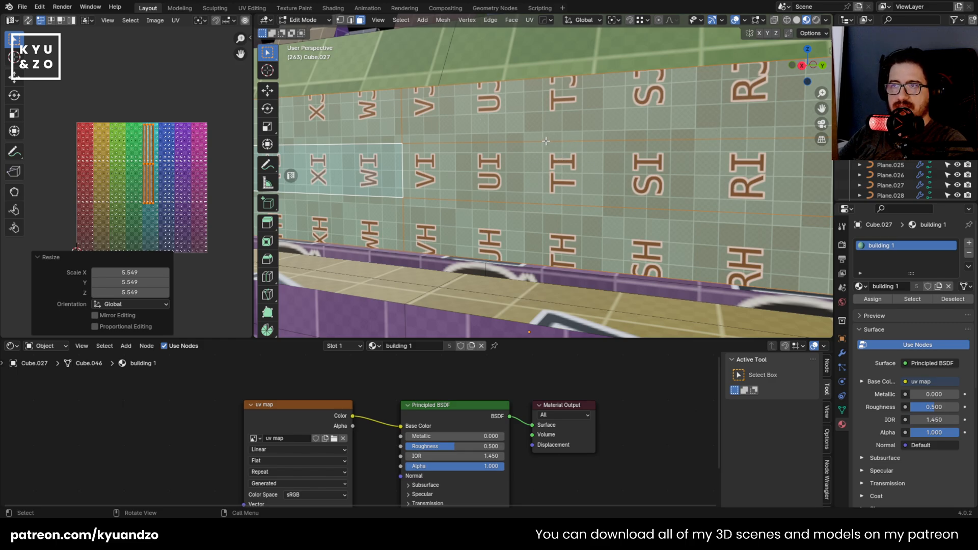
Rotate the ledge strip's UVs a quarter turn so the checker letters read upright along the wall
scroll(545, 141, down, 2)
scroll(152, 146, up, 3)
key(r)
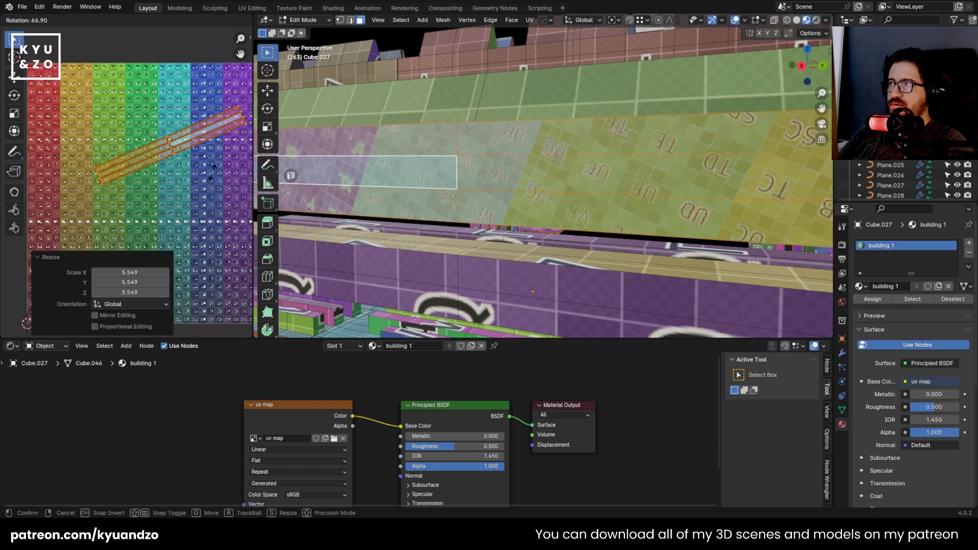
ctrl+click(116, 95)
Scale the ledge strip's UVs by 0.464 and move them about -0.047 in X and -0.045 in Y
scroll(326, 179, up, 2)
key(s)
click(150, 178)
key(g)
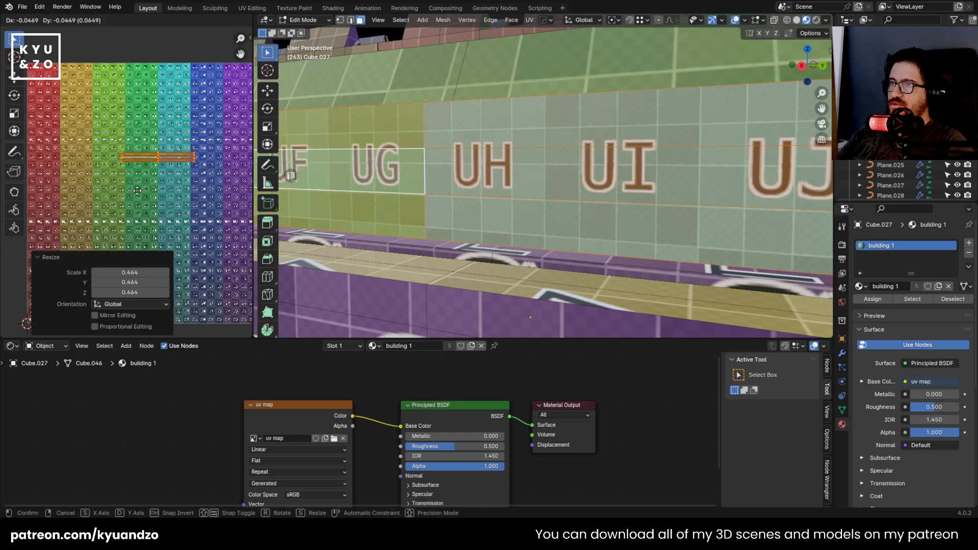
click(137, 191)
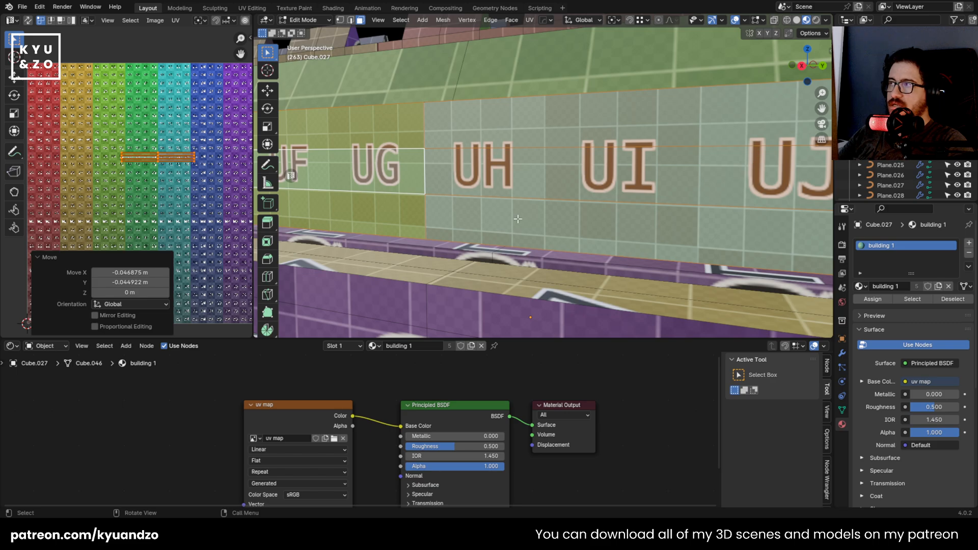
ctrl+middle_drag(364, 206, 328, 146)
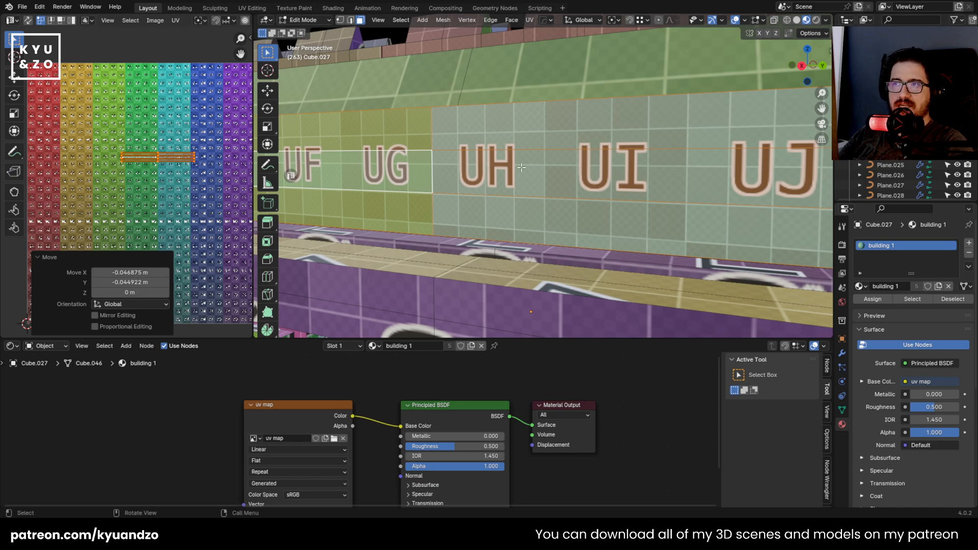
scroll(531, 156, down, 9)
scroll(532, 155, up, 6)
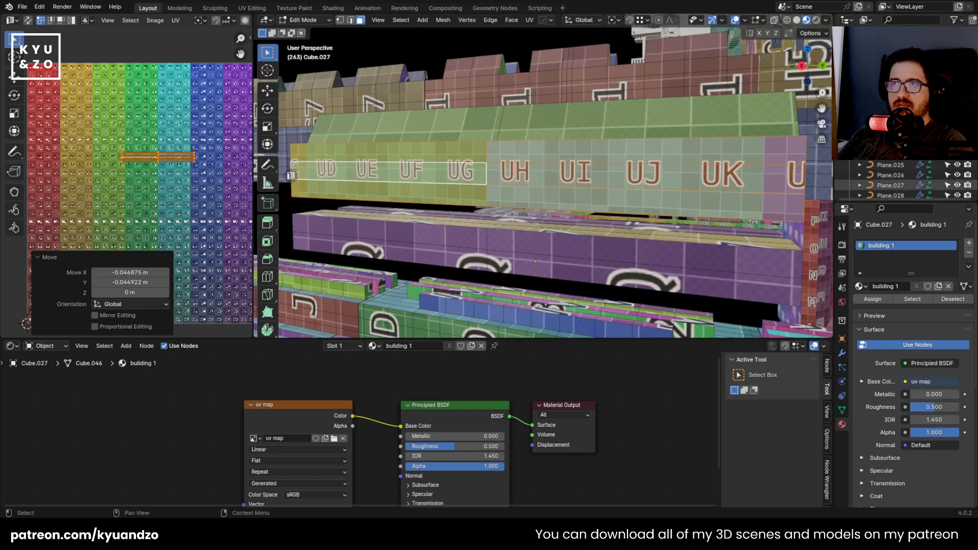
scroll(572, 177, down, 8)
scroll(572, 177, up, 6)
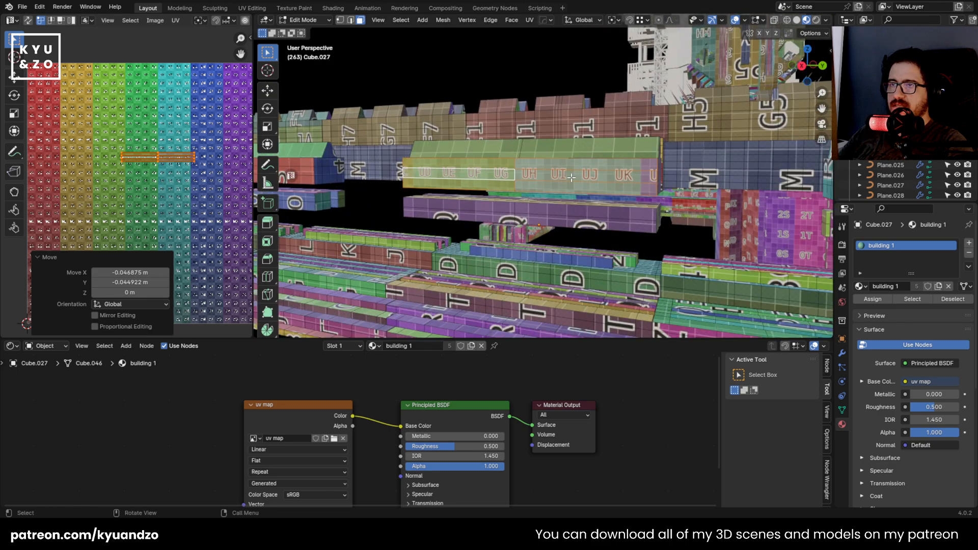
Finish editing the long wall's UVs and select the untextured white stepped building beside the checkered tower
scroll(489, 174, up, 5)
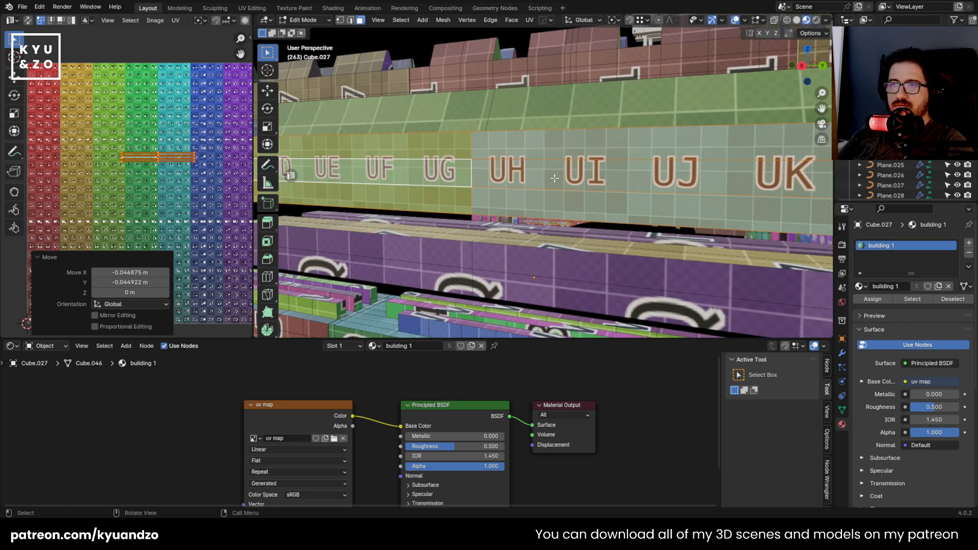
scroll(544, 177, down, 10)
key(Tab)
scroll(546, 167, down, 3)
scroll(548, 165, up, 3)
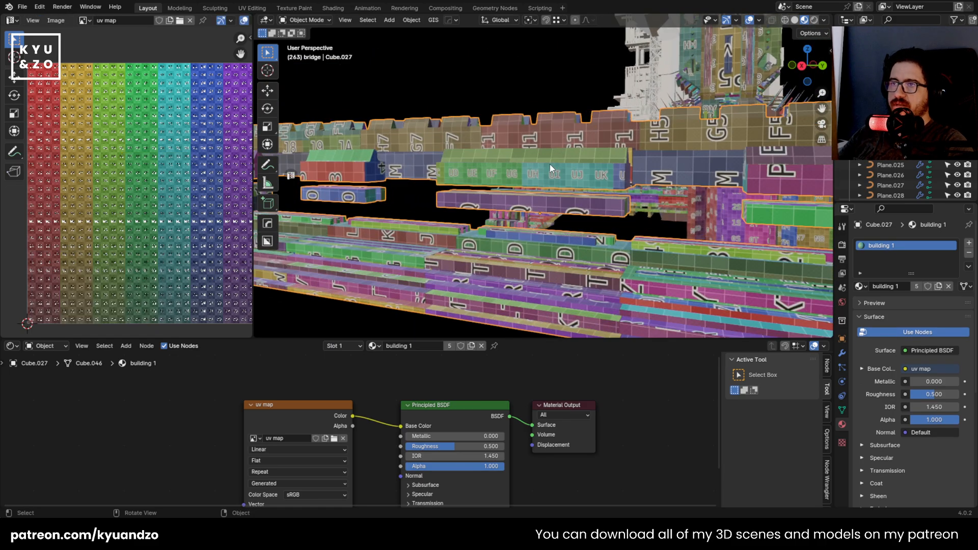
middle_drag(549, 164, 520, 209)
scroll(519, 206, down, 6)
middle_drag(718, 88, 511, 182)
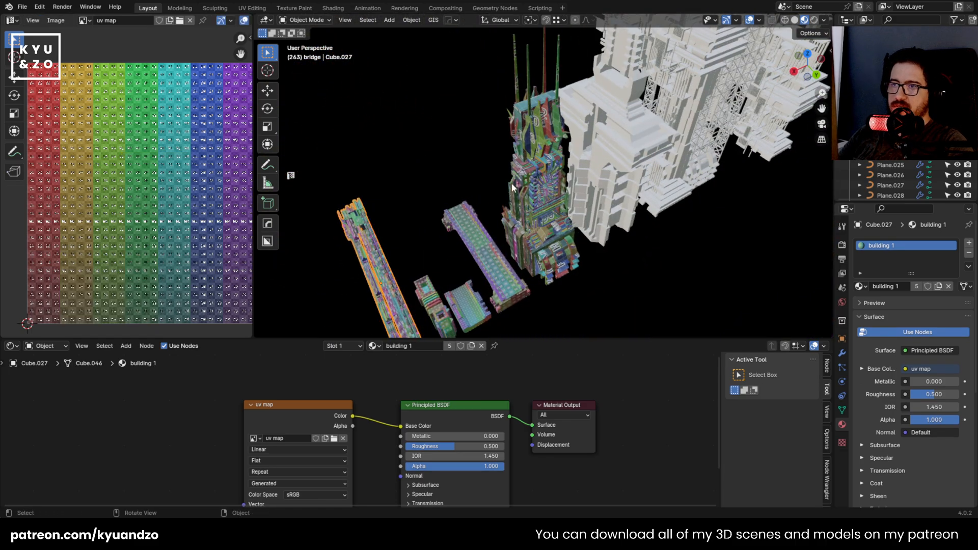
click(514, 186)
scroll(613, 165, up, 6)
click(562, 236)
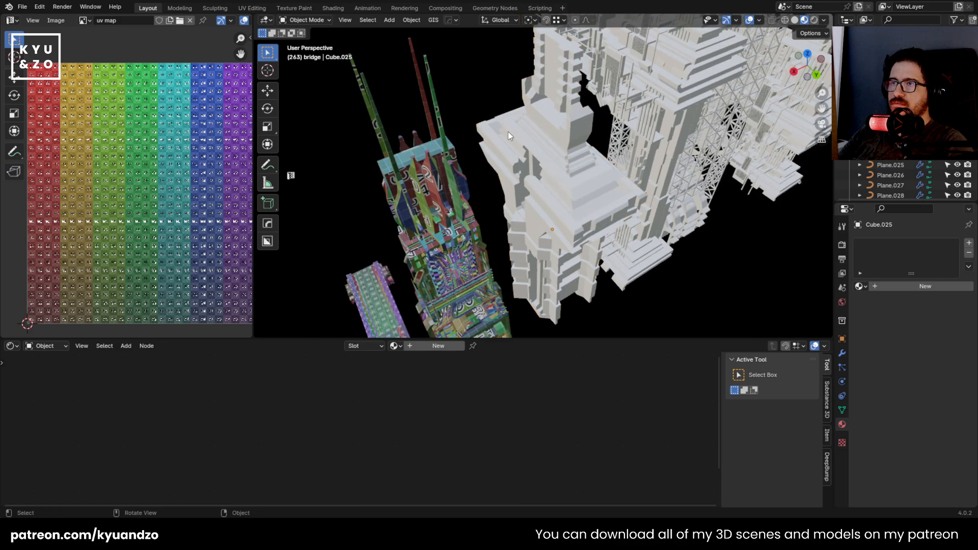
Examine the checkered walkways and tower alongside the untextured stepped building to compare their shapes and checker scale
shift+middle_drag(508, 131, 589, 179)
scroll(591, 177, up, 1)
shift+middle_drag(510, 156, 550, 112)
shift+middle_drag(385, 261, 471, 255)
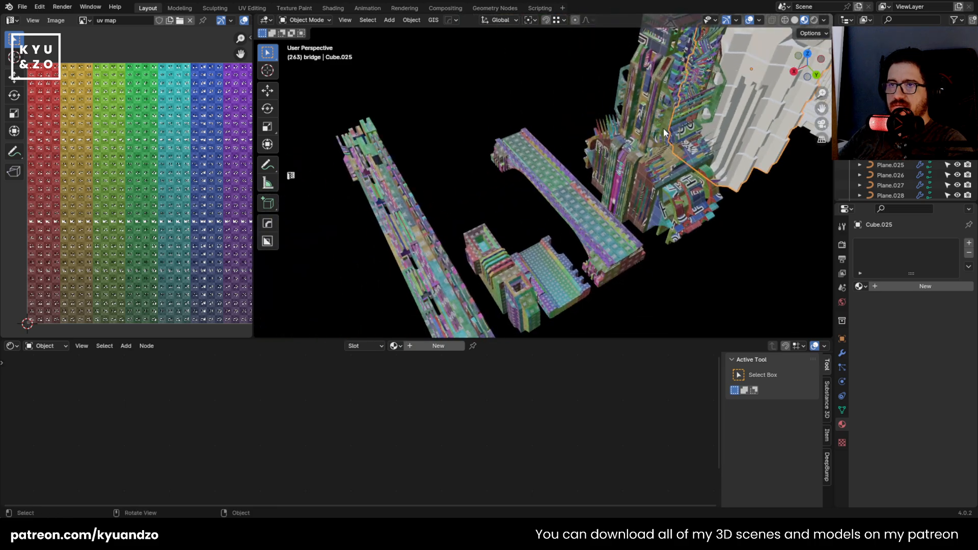
scroll(552, 171, up, 6)
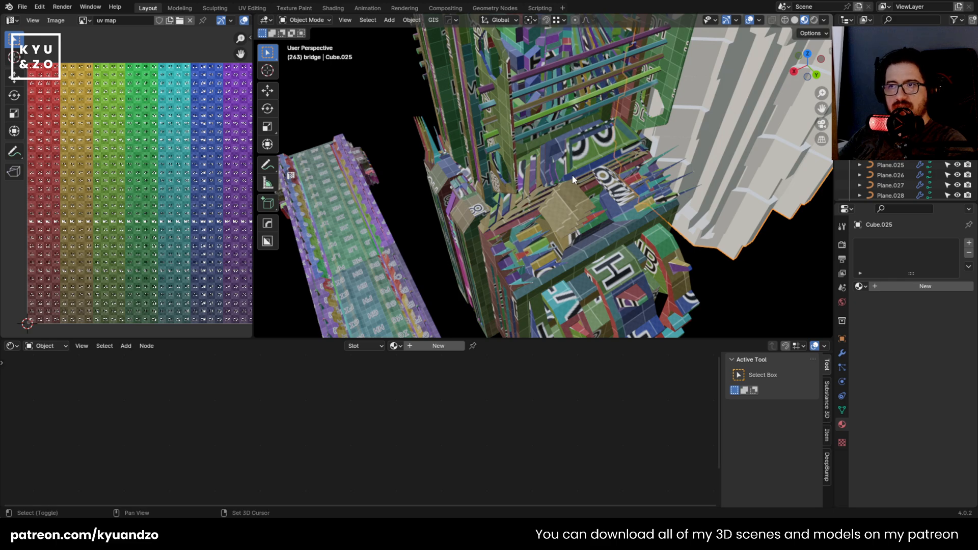
shift+middle_drag(640, 279, 588, 278)
shift+middle_drag(423, 131, 490, 143)
scroll(521, 94, down, 5)
scroll(525, 97, up, 3)
shift+middle_drag(684, 112, 637, 163)
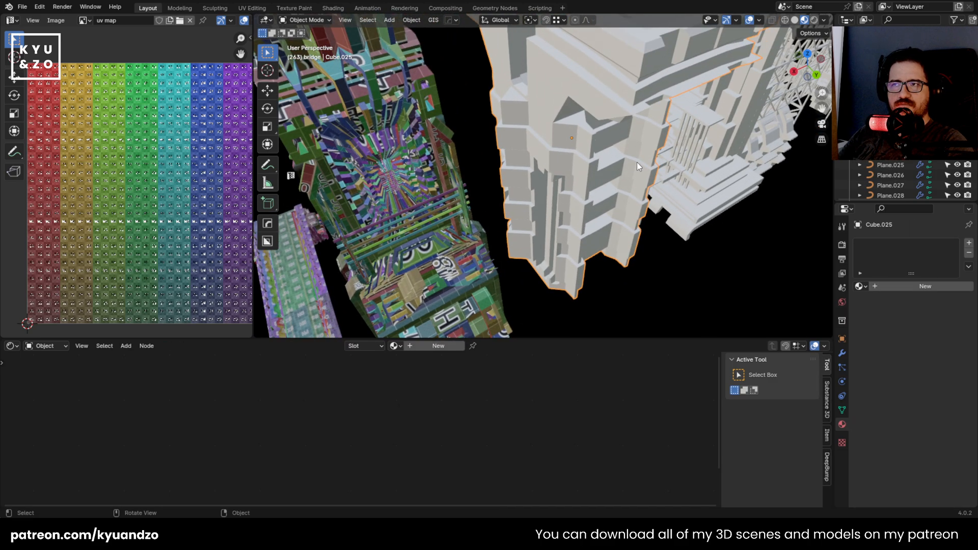
scroll(637, 162, down, 4)
scroll(581, 109, up, 3)
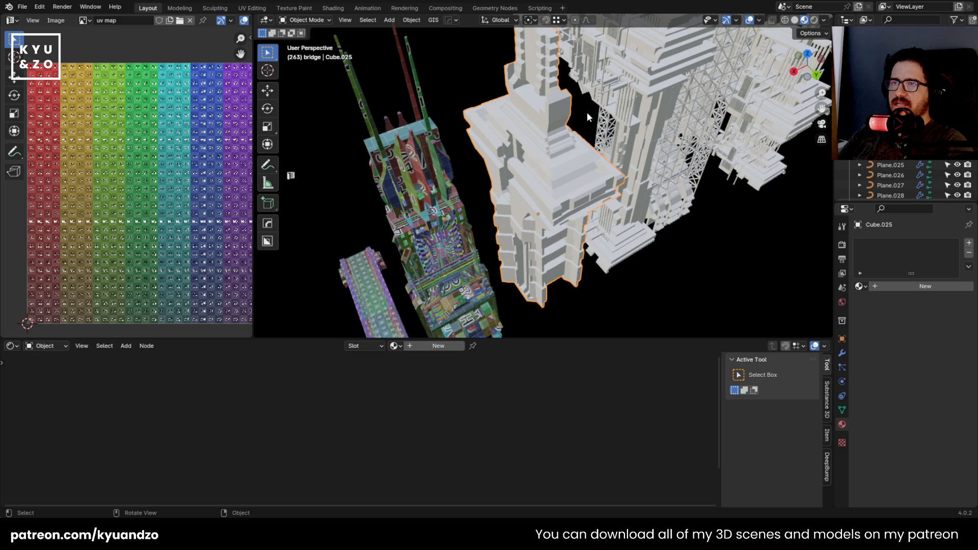
scroll(564, 167, up, 2)
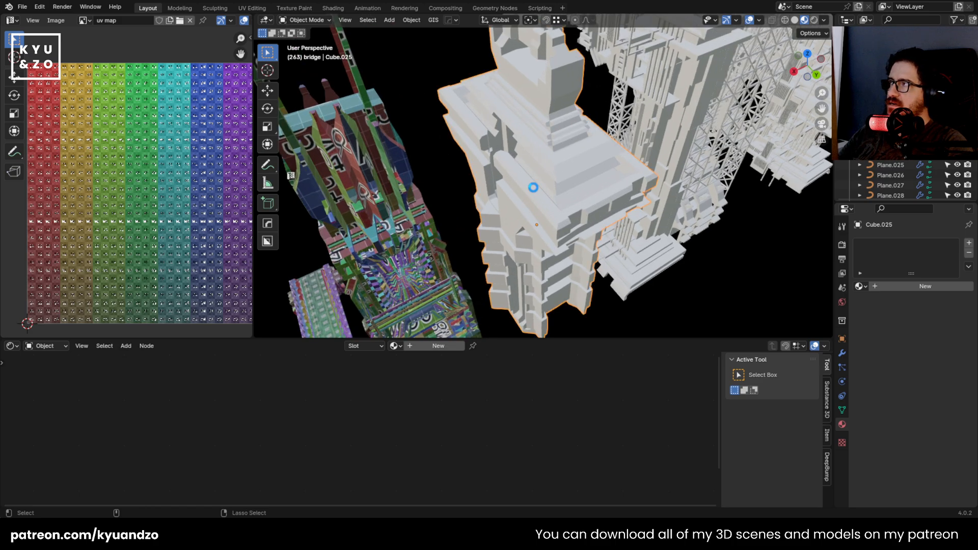
Save the file and link the checkered tower's building 1 material to the white stepped building
key(ctrl+s)
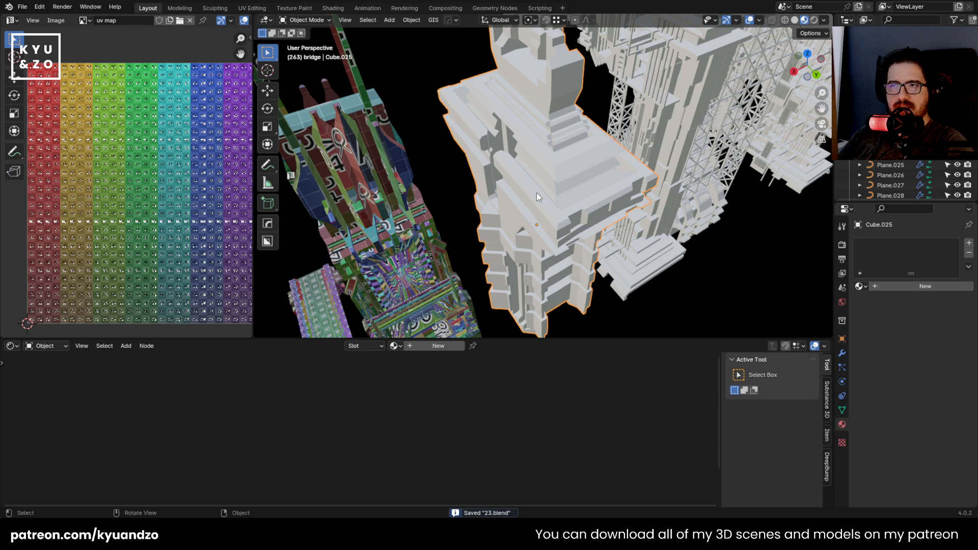
shift+middle_drag(431, 148, 451, 110)
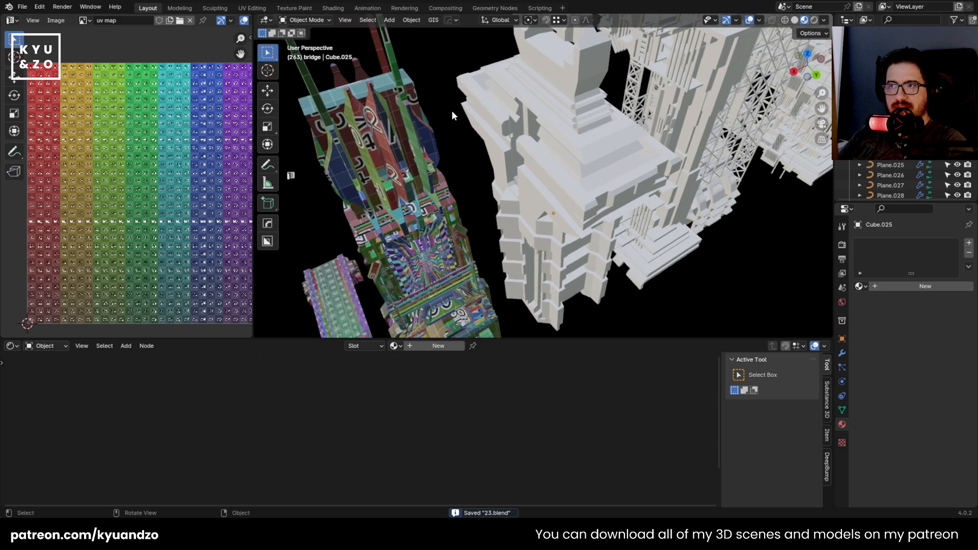
shift+click(534, 143)
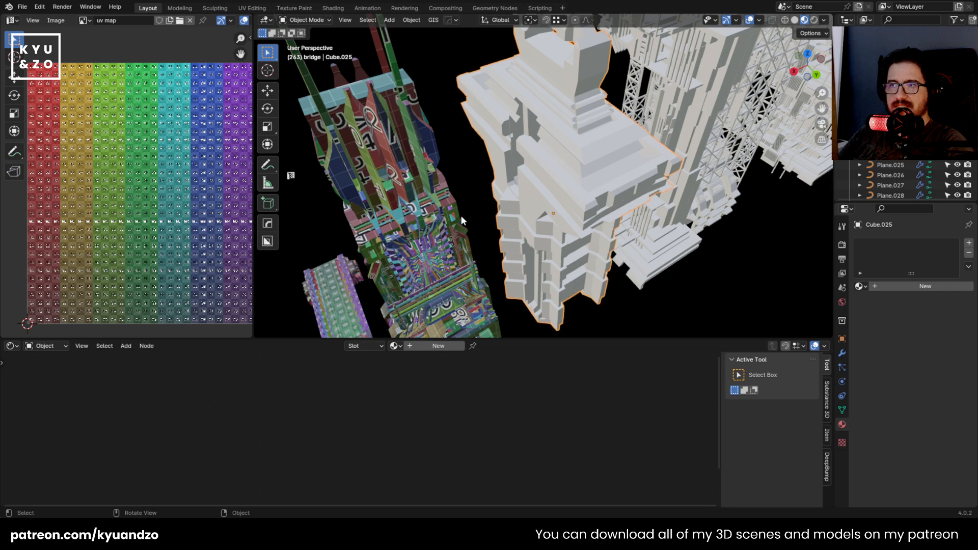
shift+click(442, 229)
key(ctrl+l)
click(445, 216)
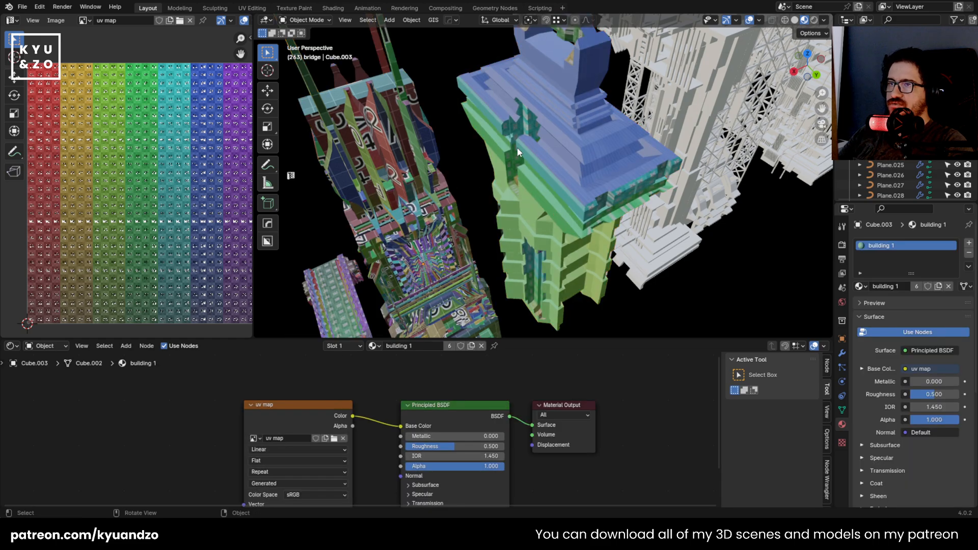
Select the stepped building on its own and enlarge the 3D viewport by shrinking the node editor's height
scroll(496, 198, down, 8)
scroll(495, 199, up, 7)
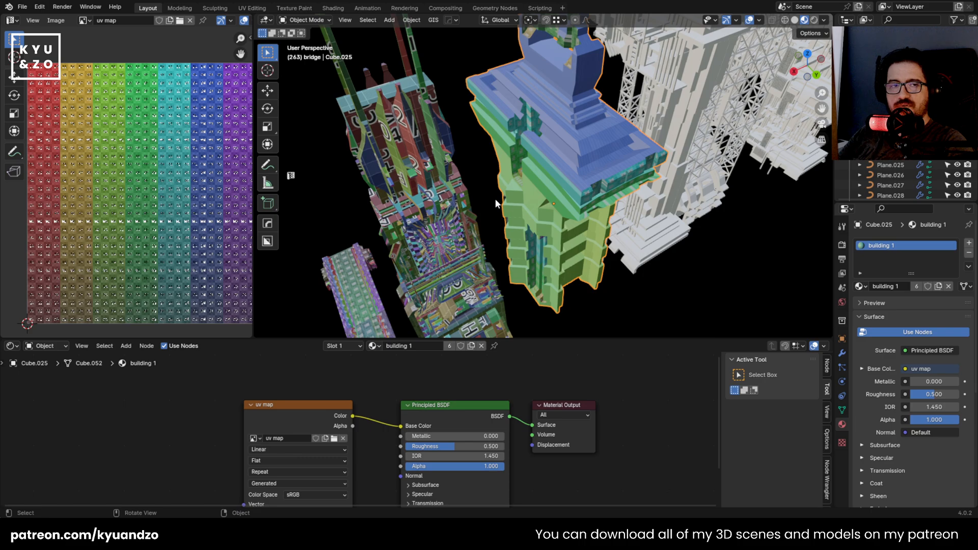
click(474, 168)
click(527, 204)
shift+middle_drag(483, 234, 485, 231)
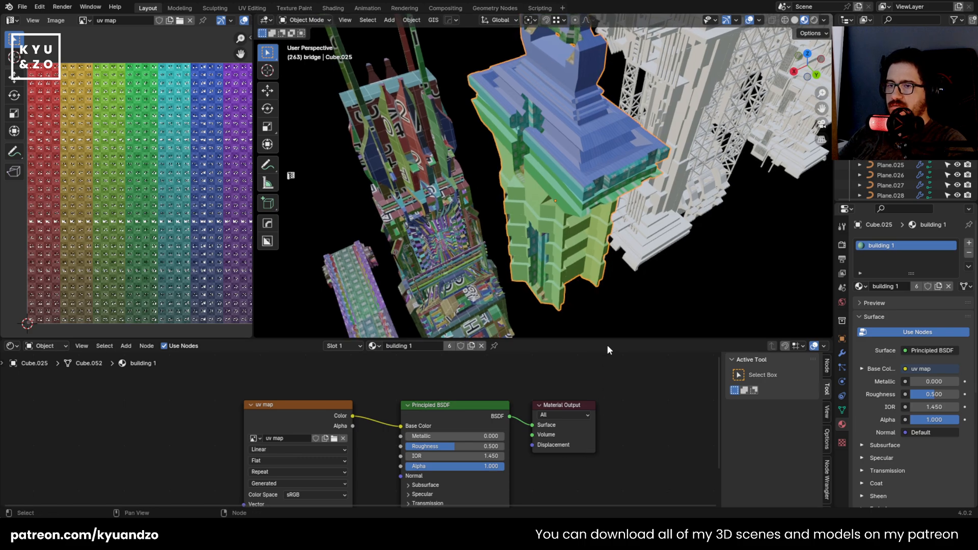
drag(612, 340, 611, 419)
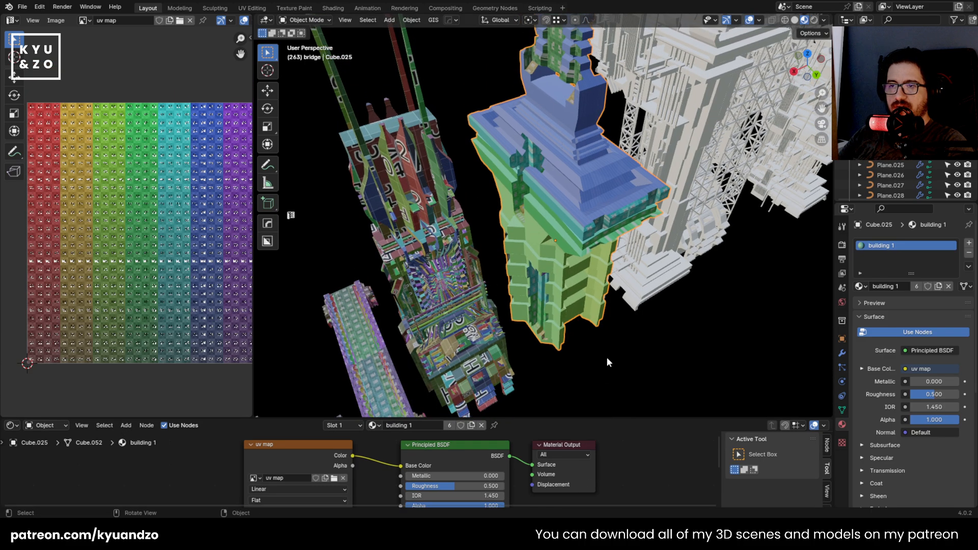
Apply the scale of the stepped building
click(451, 280)
click(563, 221)
key(ctrl+a)
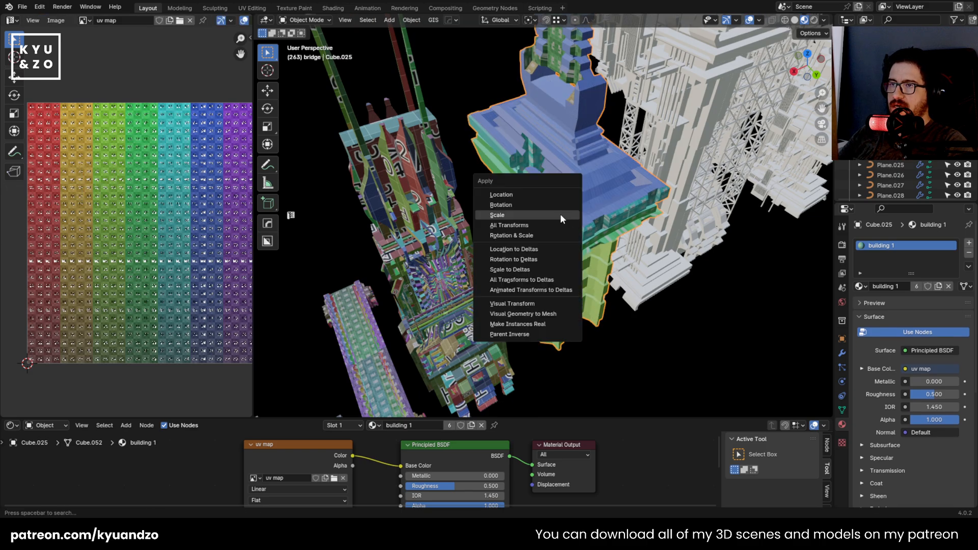
click(561, 214)
click(523, 217)
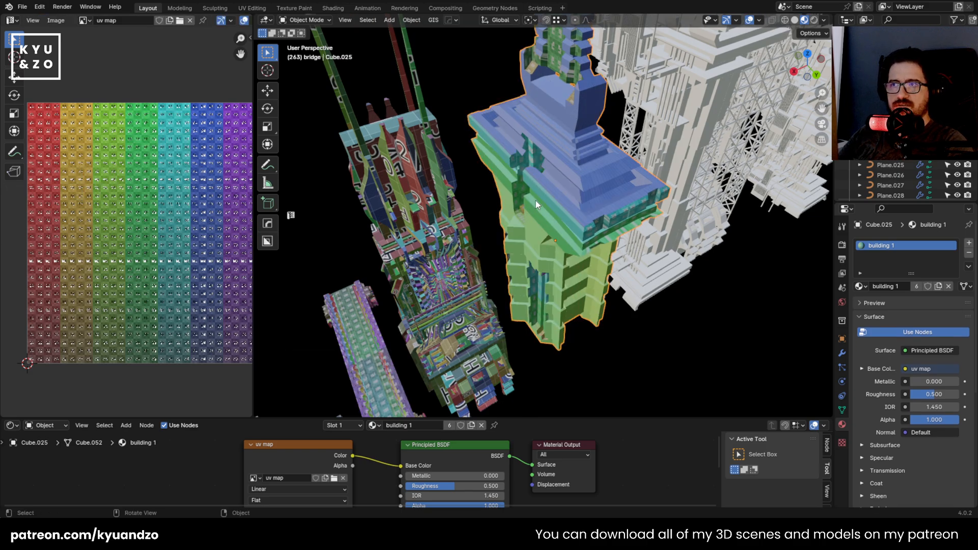
Unwrap all faces of the stepped building and average the scale of its UV islands
key(Tab)
key(a)
key(u)
click(536, 203)
key(a)
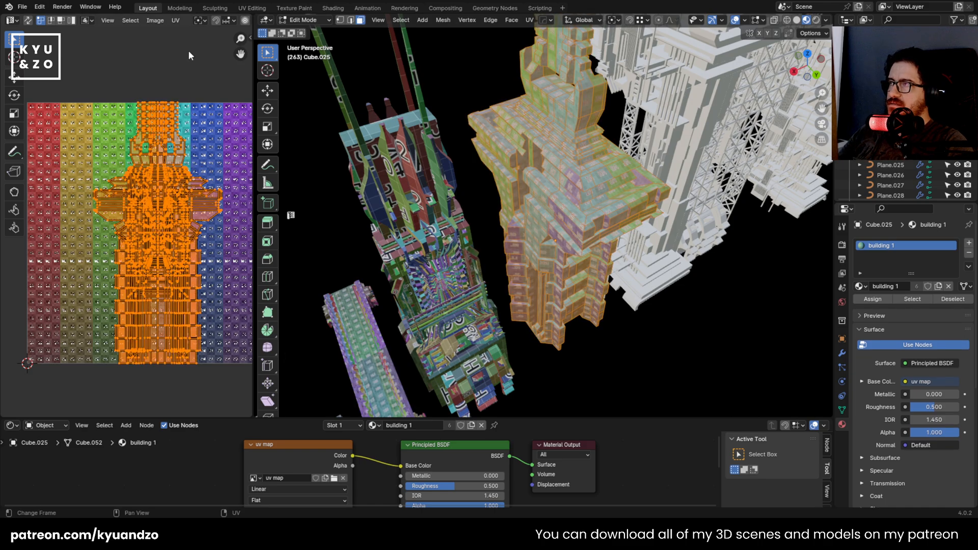
click(175, 20)
click(222, 212)
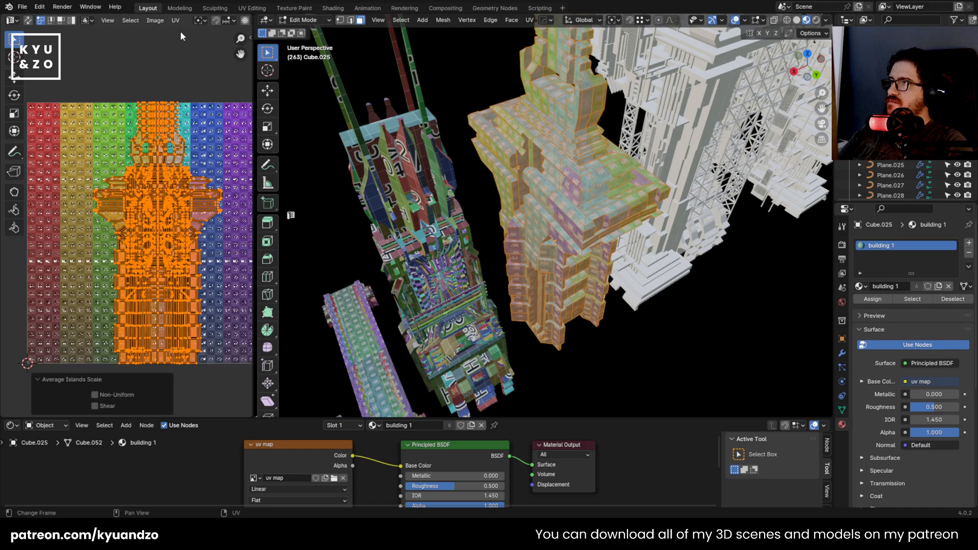
Pack the stepped building's UV islands by exact shape with scaling on, rotation off and a scaled margin of 0.001, and return to Object Mode
click(179, 22)
click(201, 203)
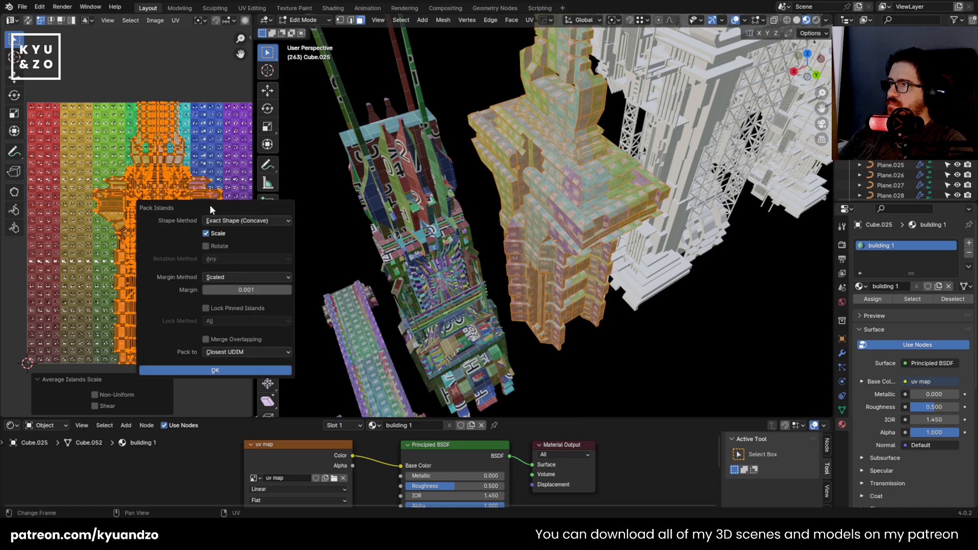
click(225, 374)
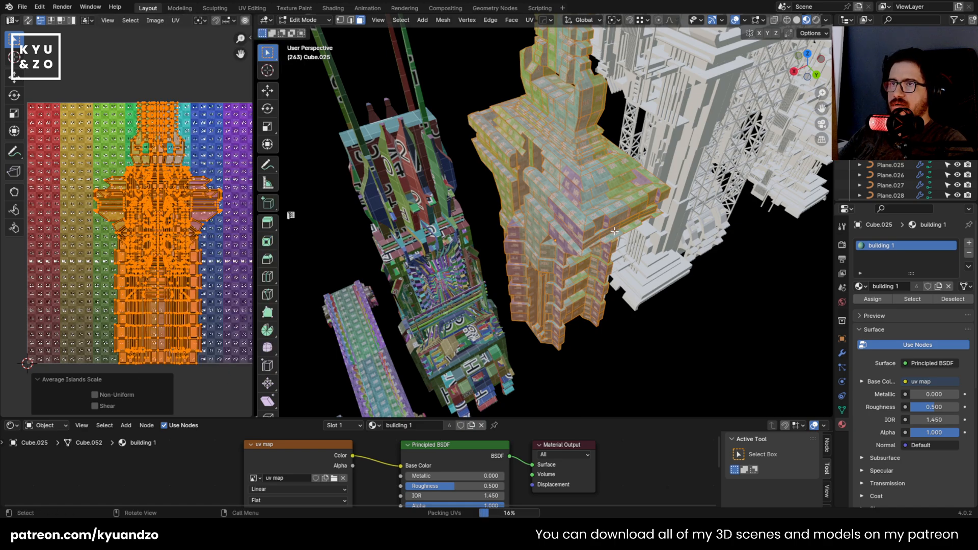
key(Tab)
Fly around the stepped building and into the first tower's radial recess to compare the size and direction of their checkers
scroll(510, 202, up, 5)
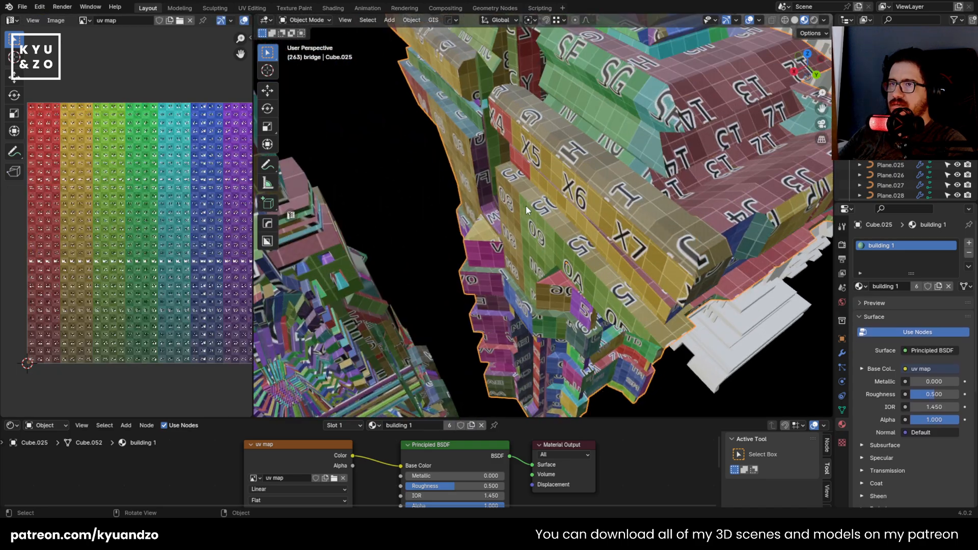
middle_drag(526, 211, 507, 175)
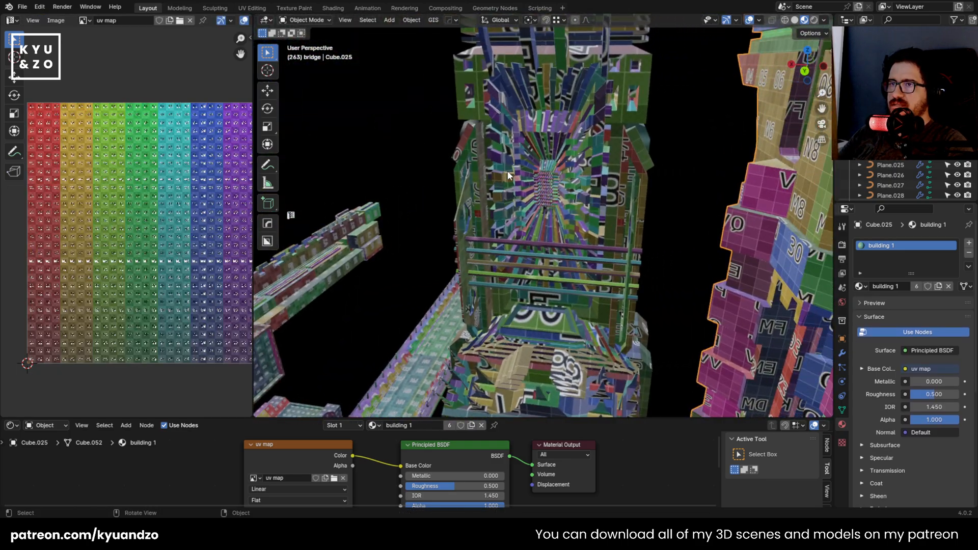
key(shift+grave)
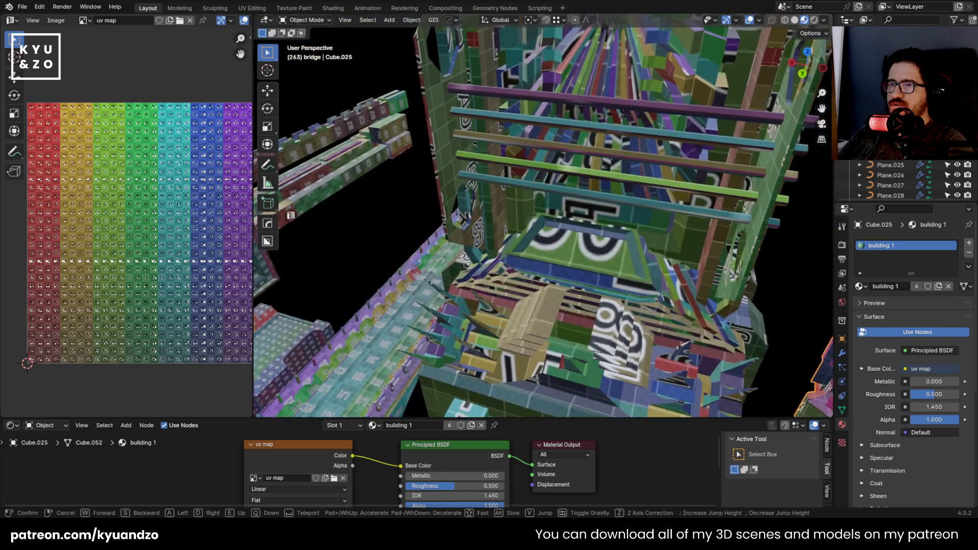
key(w)
key(s)
key(w)
click(507, 175)
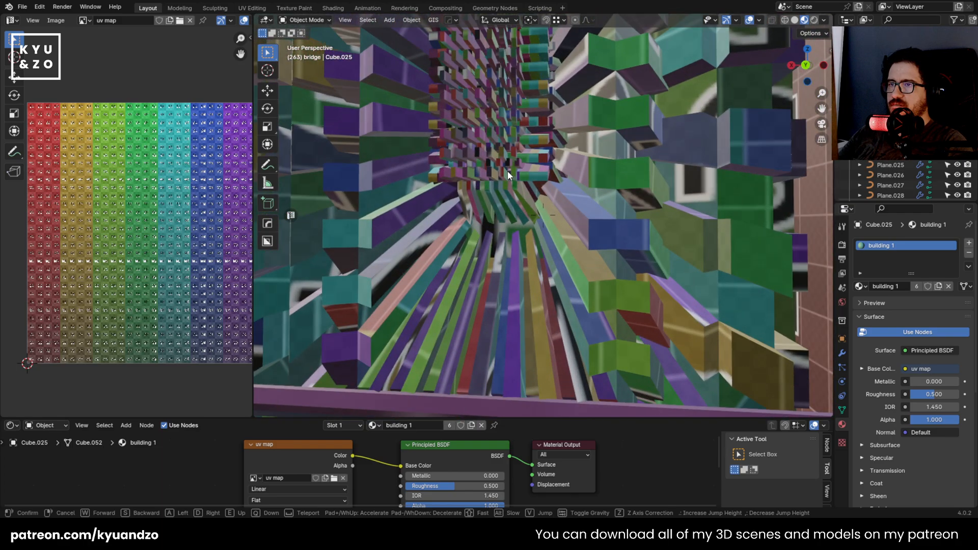
click(619, 212)
scroll(448, 217, down, 5)
scroll(448, 217, up, 6)
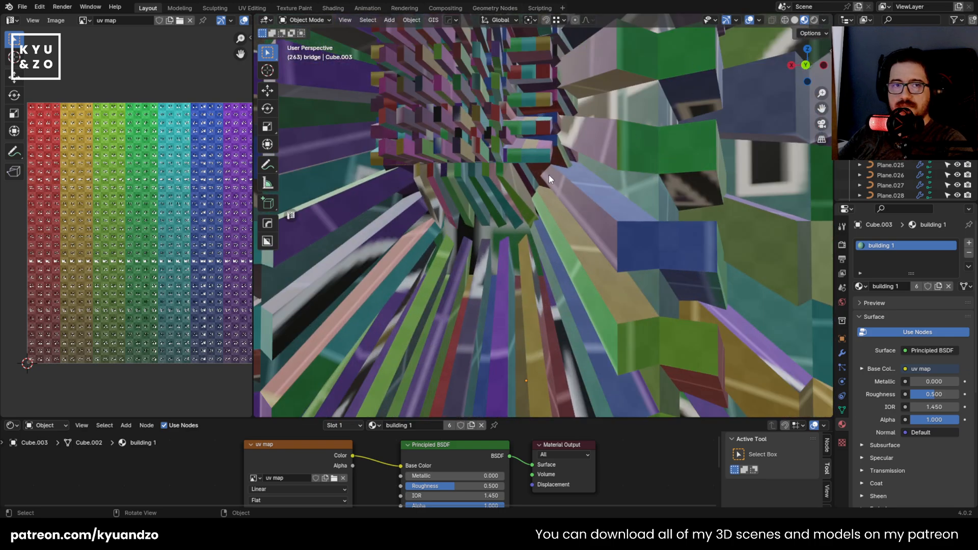
scroll(549, 175, down, 6)
key(shift+grave)
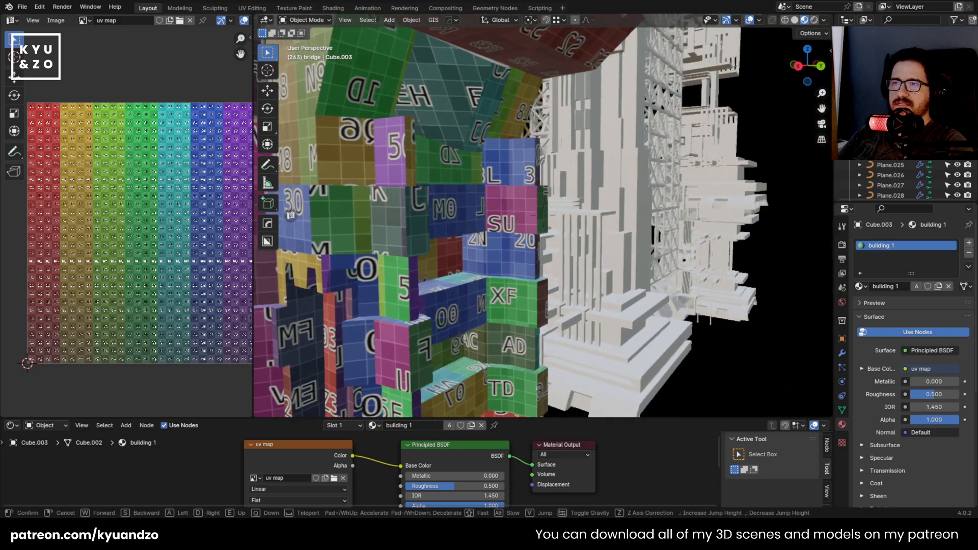
key(w)
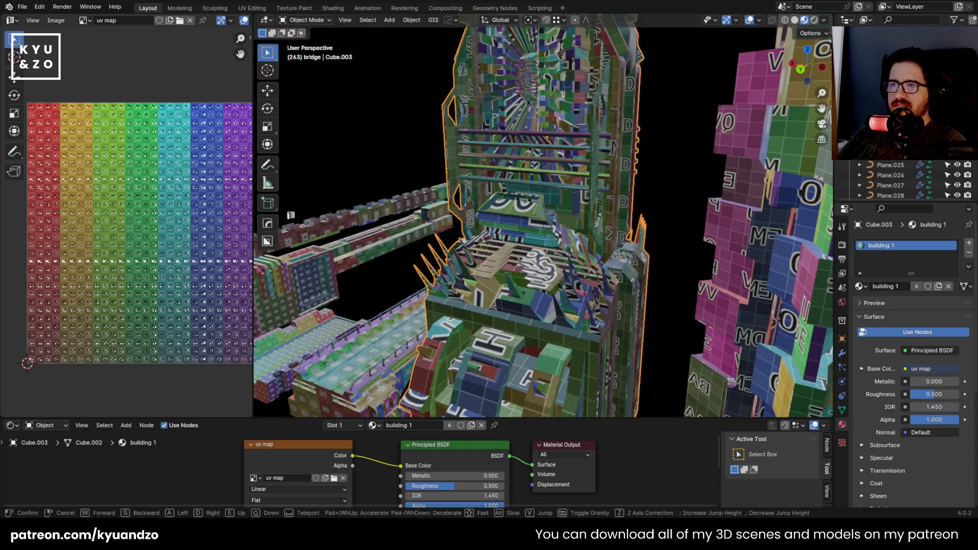
click(448, 192)
key(shift+grave)
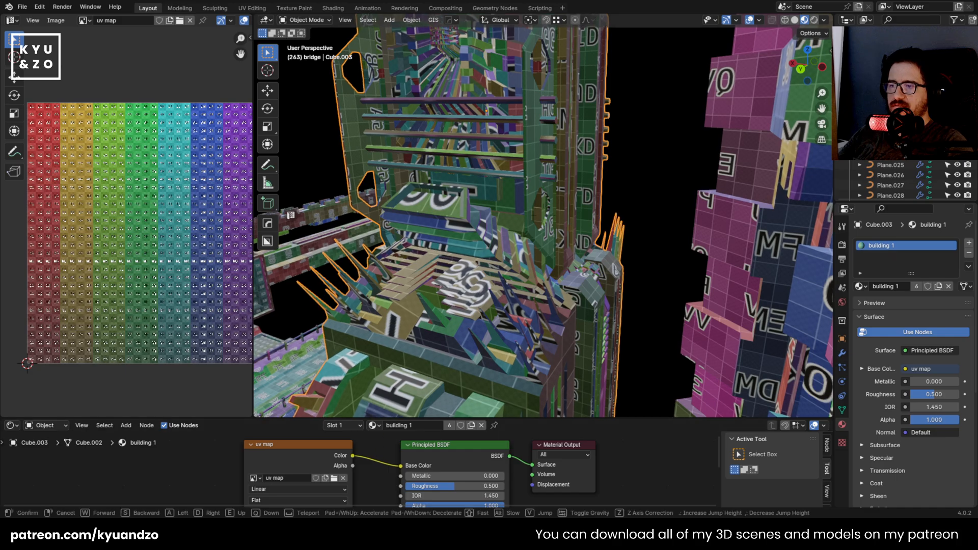
key(s)
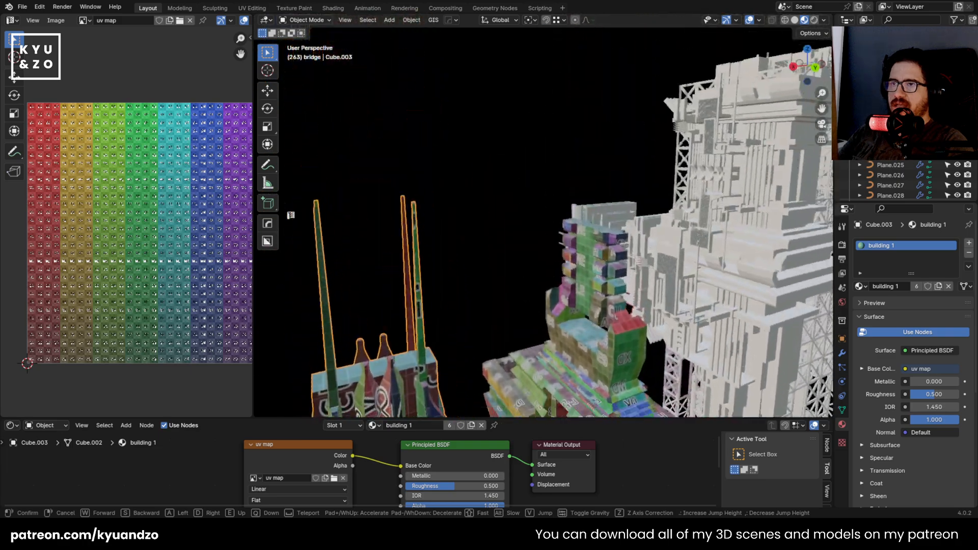
click(442, 338)
Save the file and open the stepped building in Edit Mode with its roof tiers in close view
key(ctrl+s)
key(shift+grave)
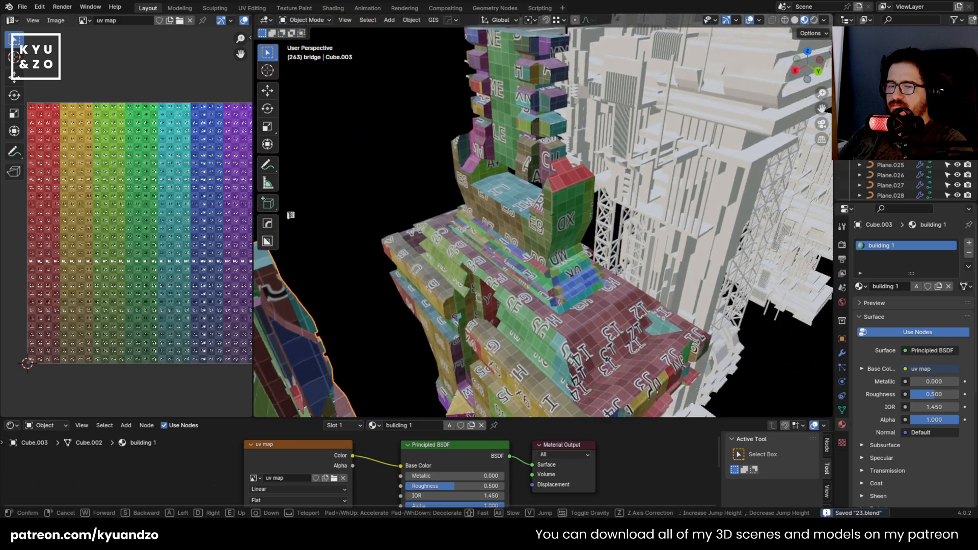
key(w)
key(w)
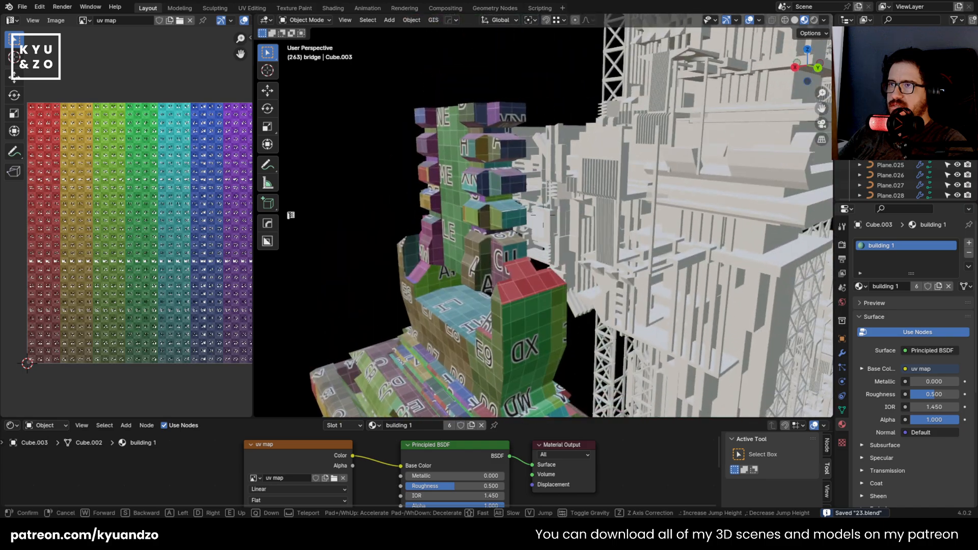
key(w)
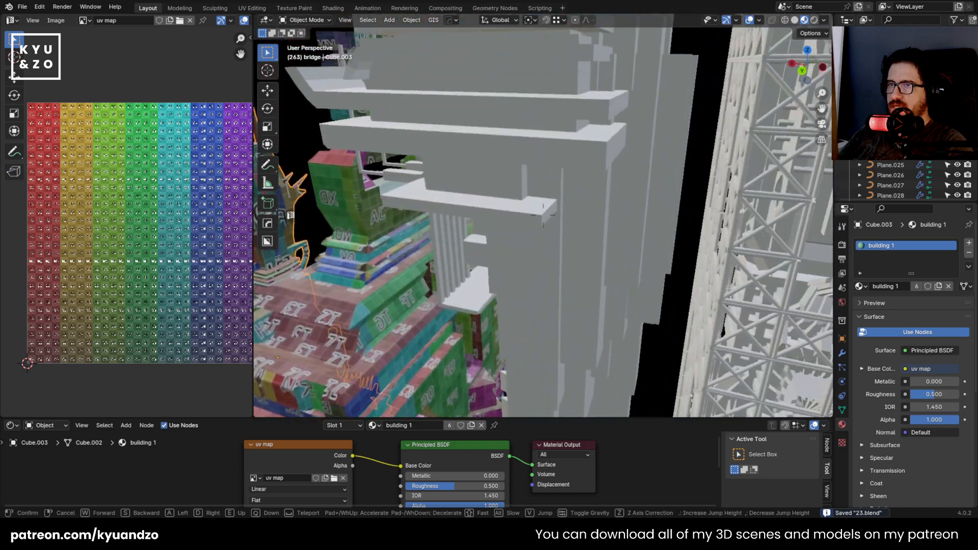
click(544, 216)
click(465, 301)
key(Tab)
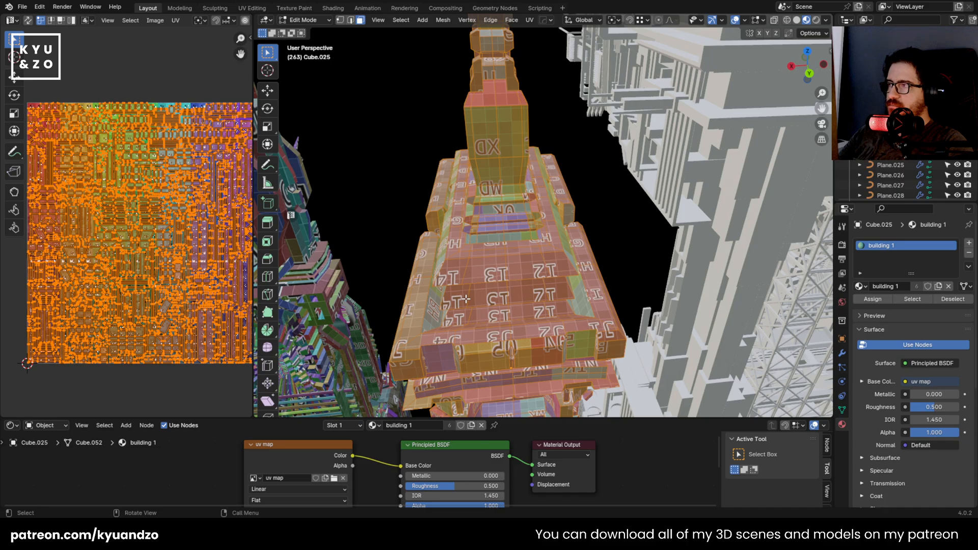
Return the stepped building to Object Mode and save the file
key(Tab)
click(392, 187)
key(ctrl+s)
scroll(418, 152, down, 2)
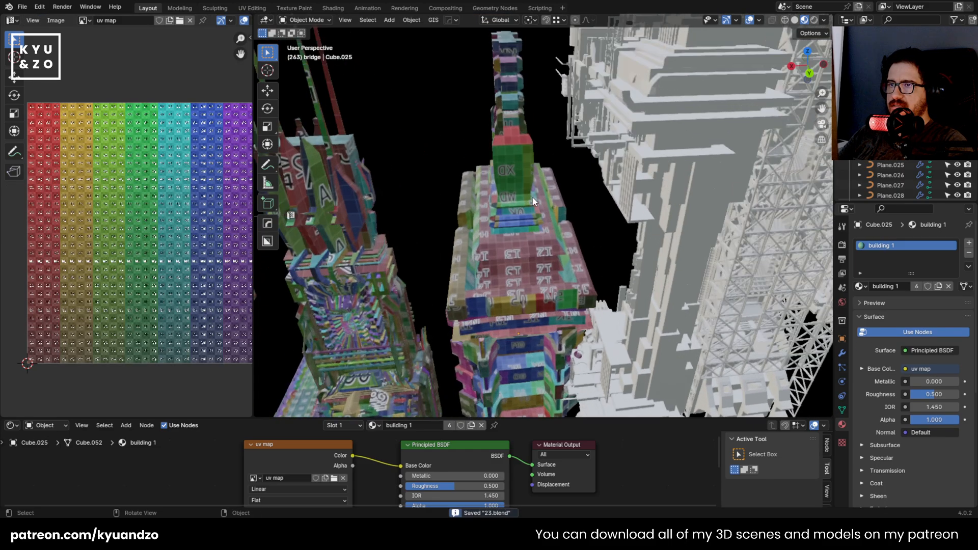
Link the stepped building's material to the tall untextured tower beside it and apply the tower's scale
scroll(449, 120, up, 3)
key(shift+grave)
key(s)
click(543, 216)
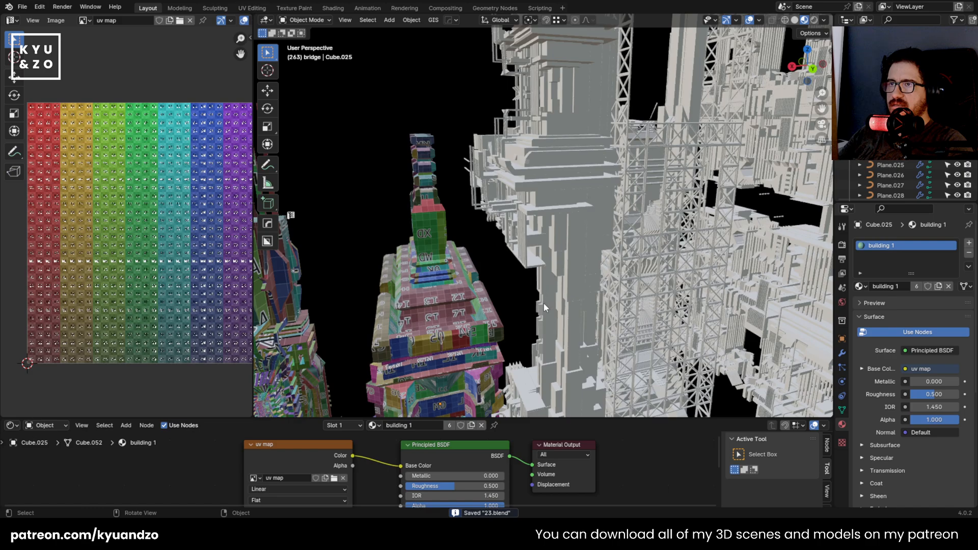
click(564, 273)
scroll(564, 273, down, 4)
scroll(564, 274, up, 1)
shift+click(494, 293)
key(ctrl+l)
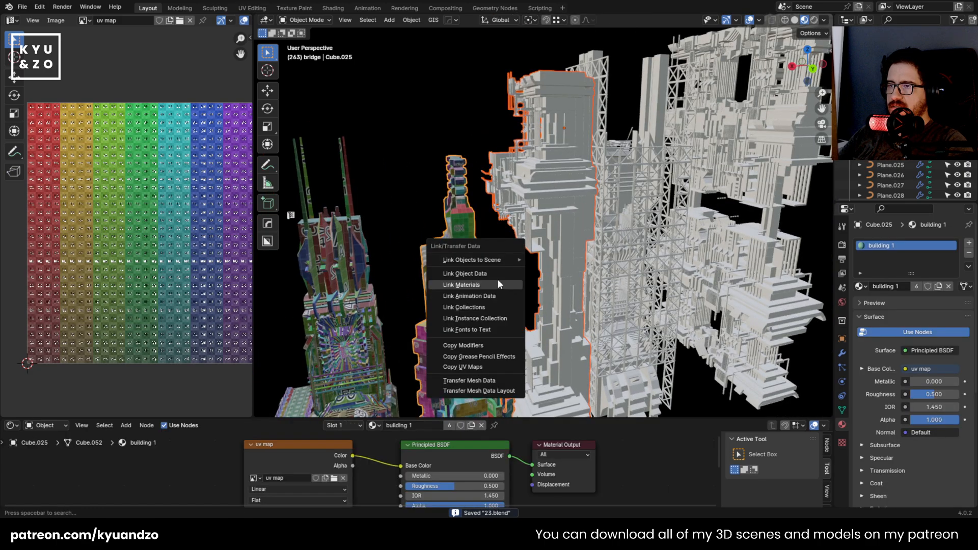
click(497, 279)
click(521, 202)
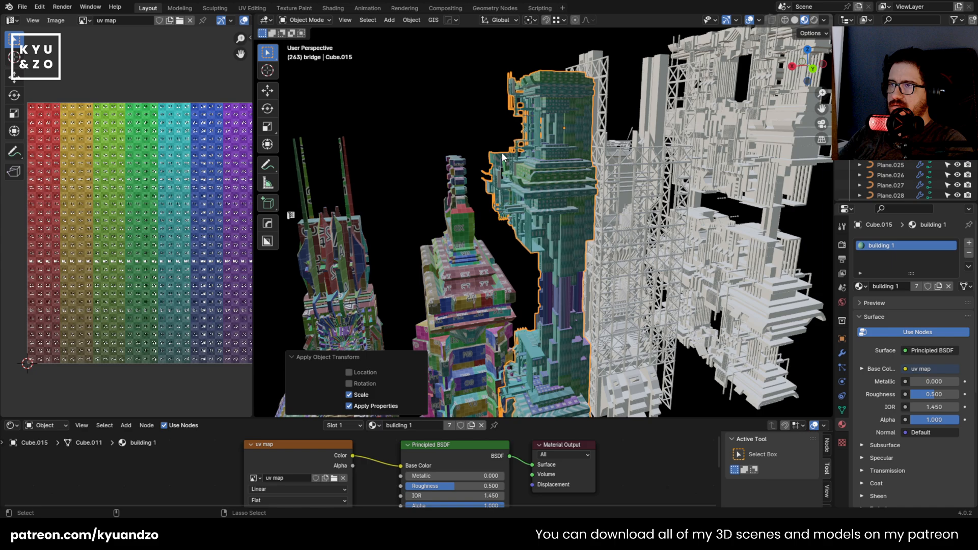
Cube-project all faces of the tall tower, pack the resulting UV islands, and return to Object Mode
key(Tab)
key(a)
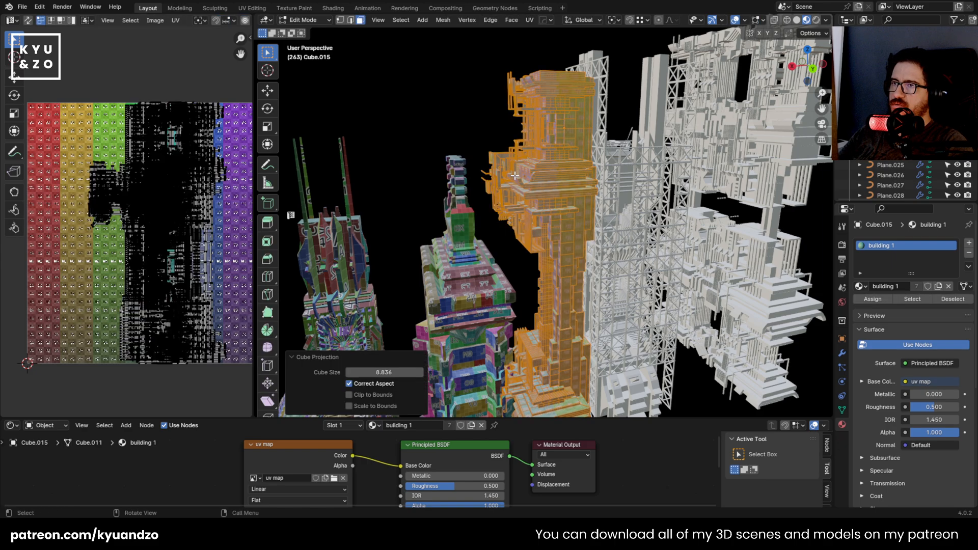
key(a)
click(175, 20)
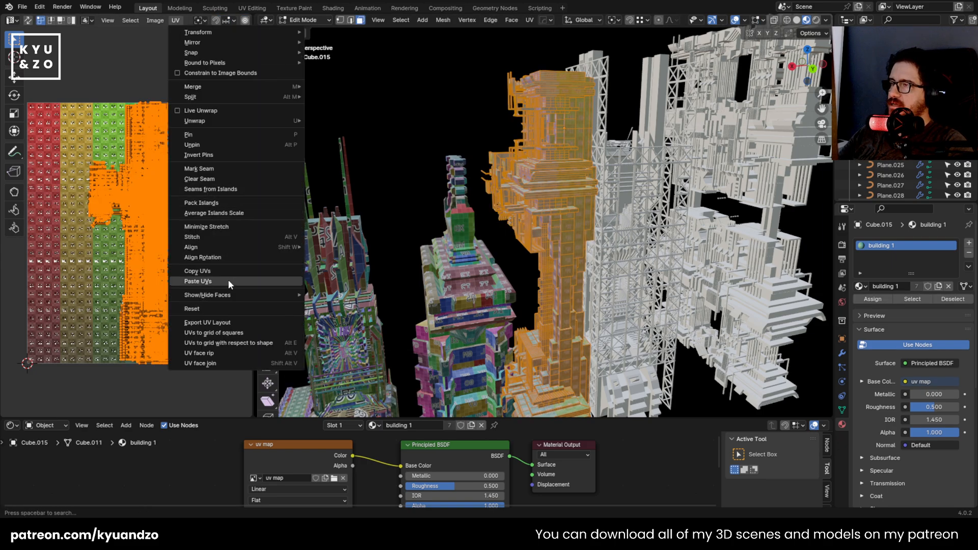
click(228, 202)
click(234, 371)
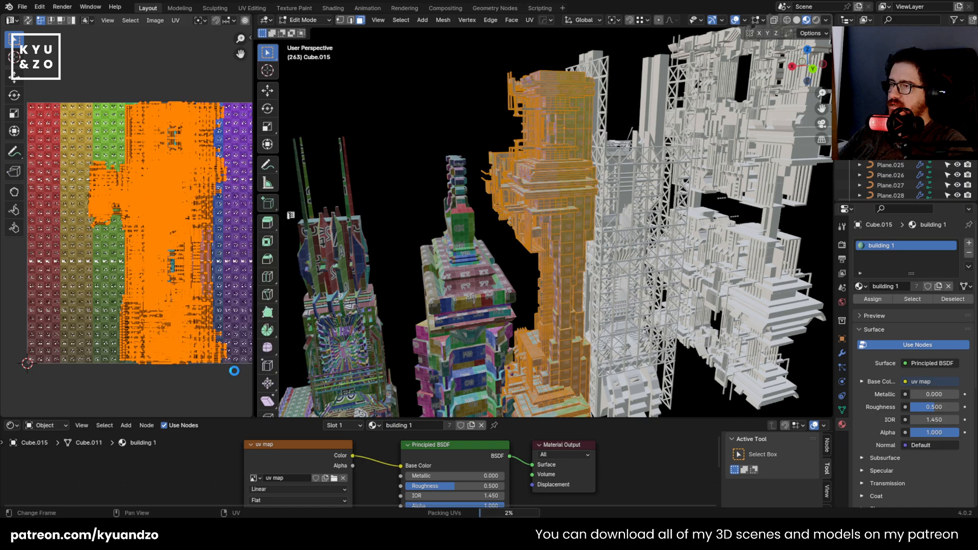
scroll(492, 168, up, 8)
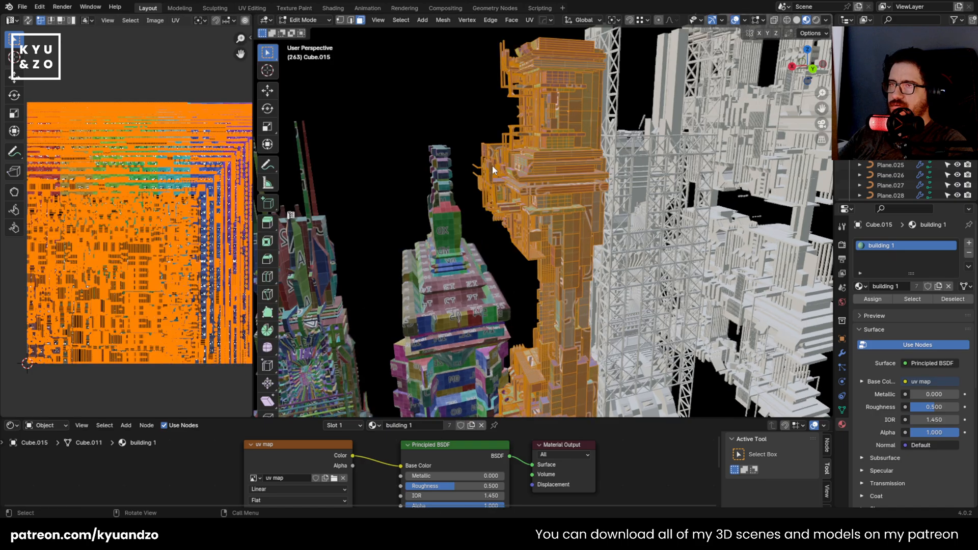
key(Tab)
scroll(494, 170, down, 8)
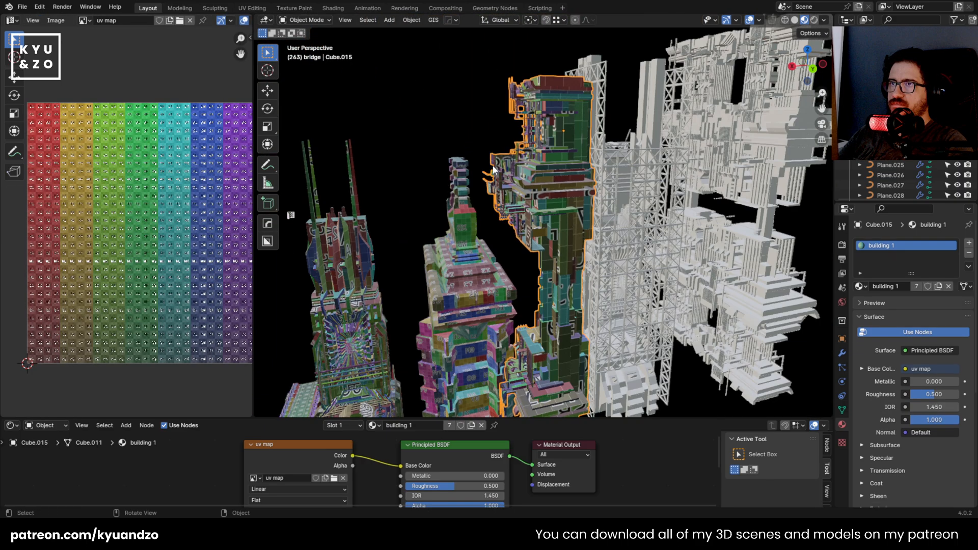
Fly around the tall tower from its upper platforms to its base to compare its checker size with the stepped building
scroll(495, 171, up, 4)
middle_drag(581, 163, 623, 207)
key(shift+grave)
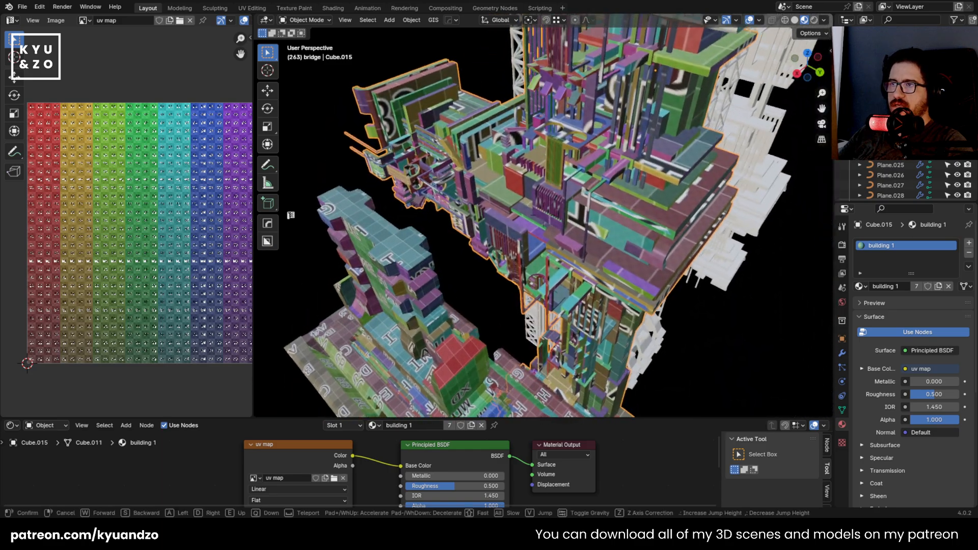
key(w)
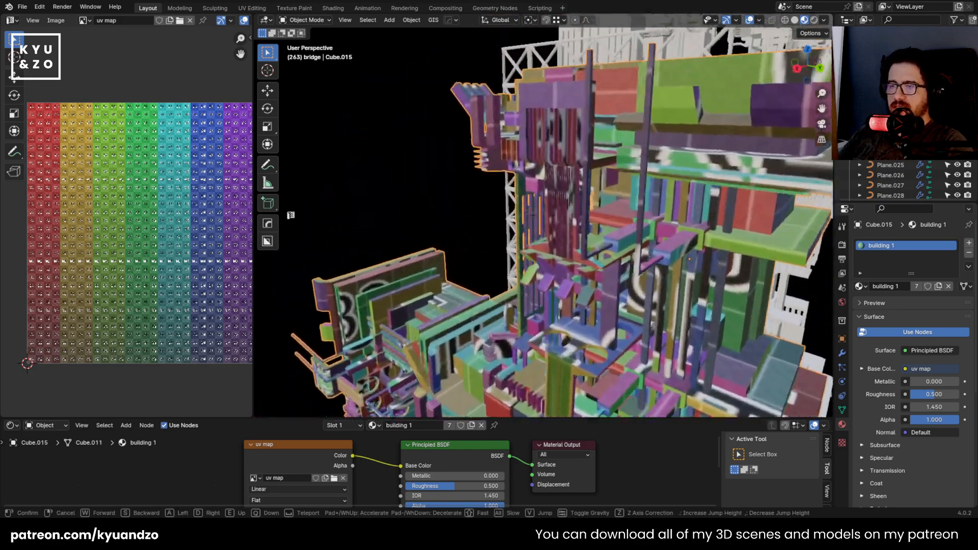
key(w)
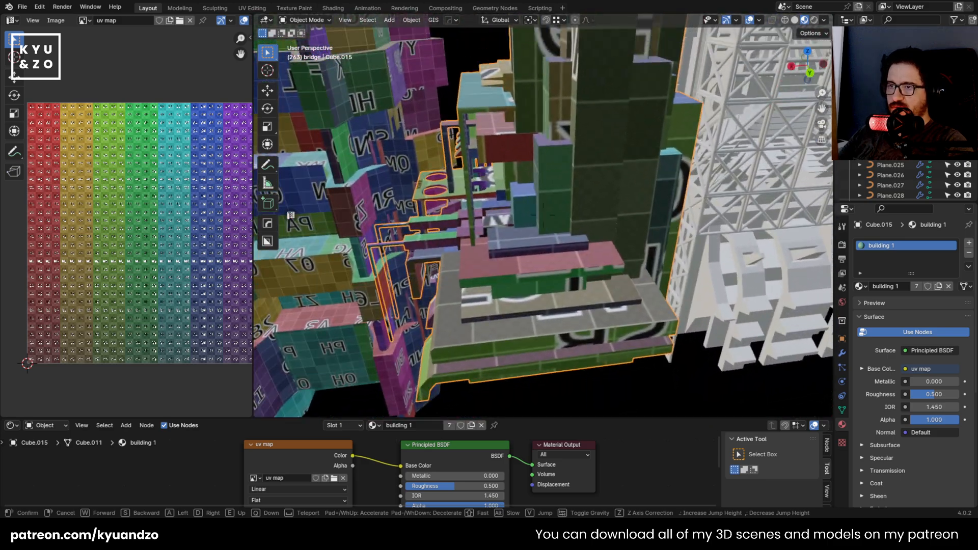
key(s)
key(w)
key(s)
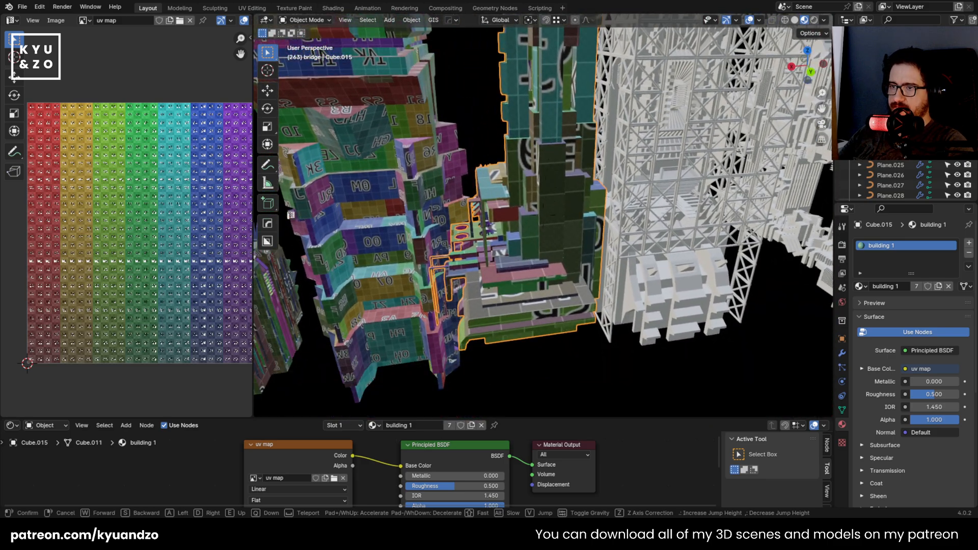
click(622, 203)
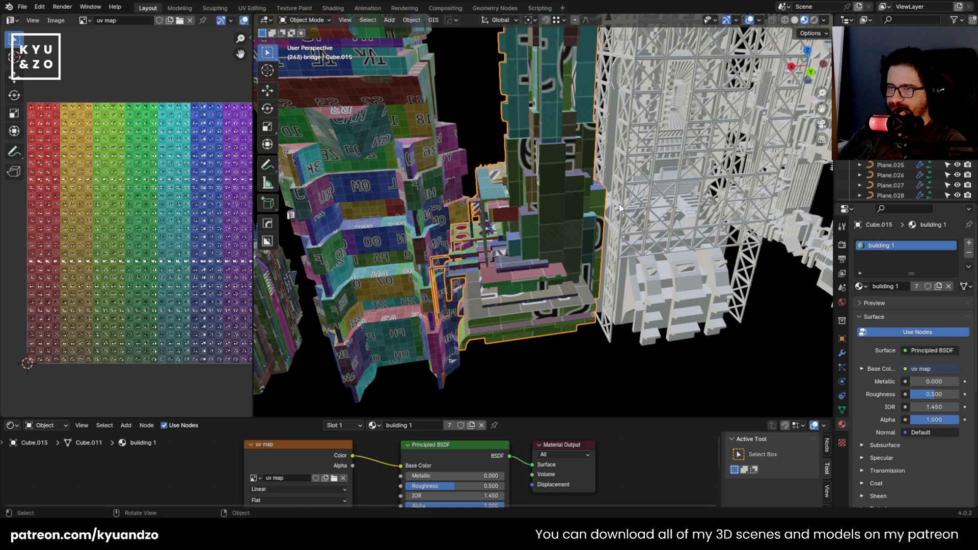
mouse_move(576, 224)
middle_down()
mouse_move(635, 228)
mouse_move(589, 231)
middle_up()
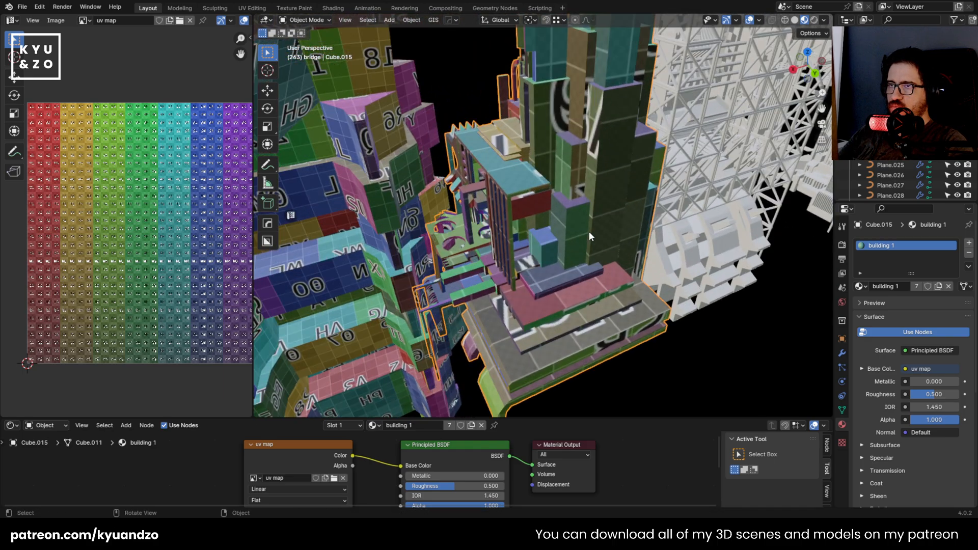
Open the tall tower in Edit Mode and select its stepped base slab by growing the selection from one face
key(Tab)
scroll(561, 286, up, 3)
shift+middle_drag(561, 286, 593, 190)
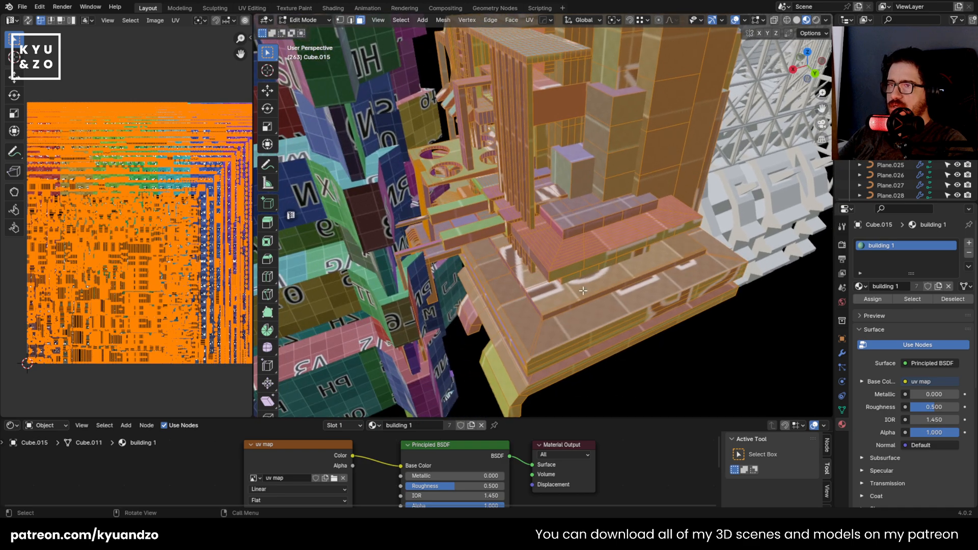
shift+click(633, 305)
click(632, 305)
key(ctrl+KP_Add)
key(ctrl+KP_Add)
key(ctrl+KP_Add)
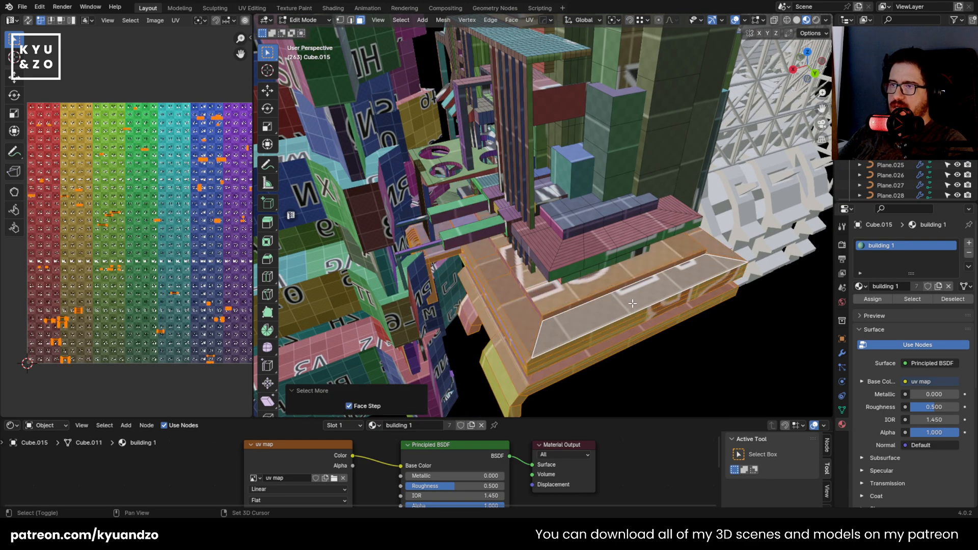
Add the tall rectangular shafts rising above the base slab to the selection, growing it over their connected faces
shift+click(653, 137)
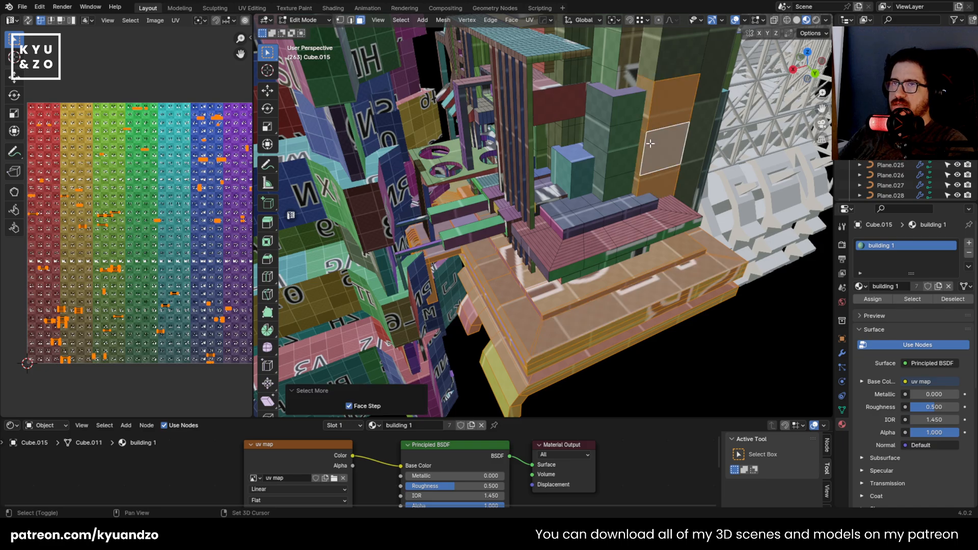
alt+shift+click(650, 144)
scroll(650, 143, down, 4)
shift+middle_drag(650, 144, 501, 270)
scroll(500, 271, up, 4)
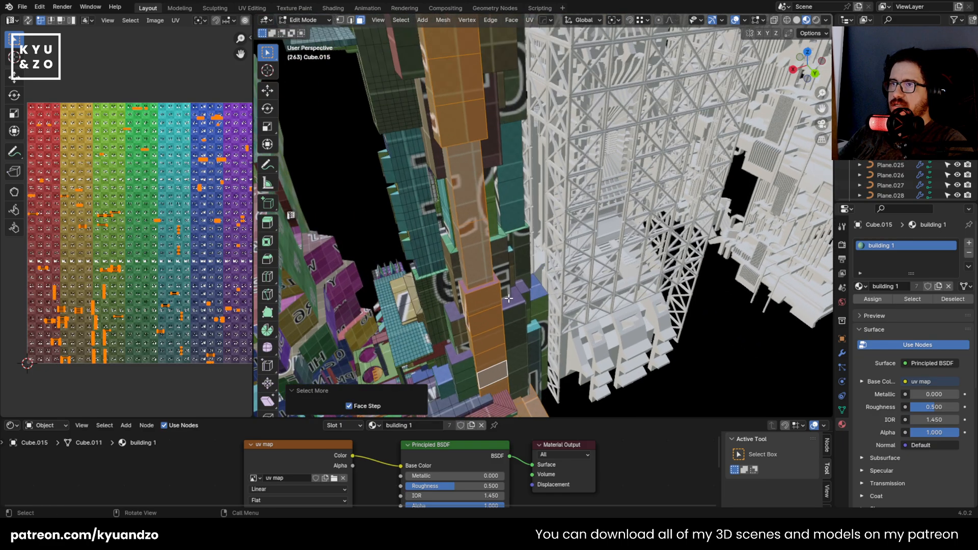
alt+shift+click(498, 273)
key(ctrl+KP_Add)
key(ctrl+KP_Add)
alt+shift+click(512, 260)
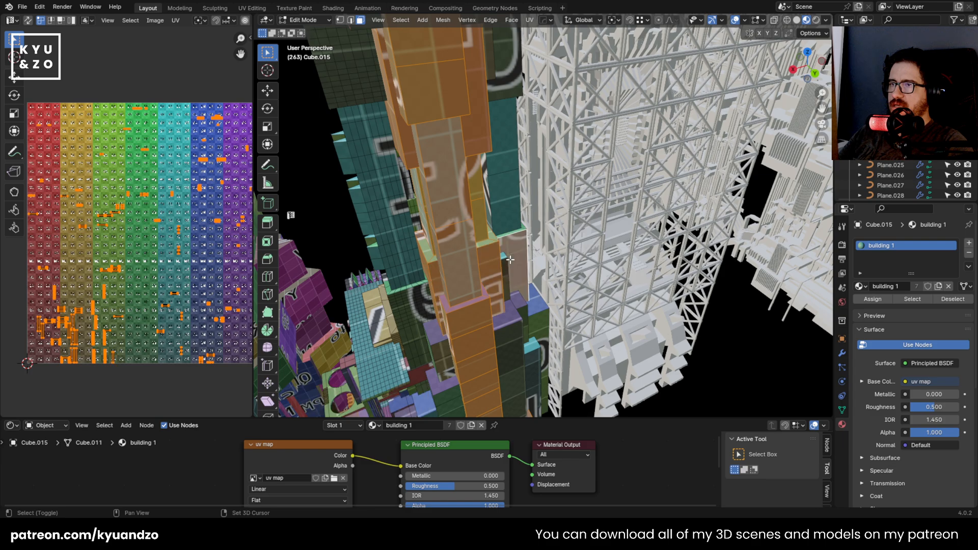
key(ctrl+KP_Add)
key(ctrl+KP_Add)
key(ctrl+KP_Add)
Extend the selection over the finely gridded wall block beside the tall shafts
alt+shift+click(416, 307)
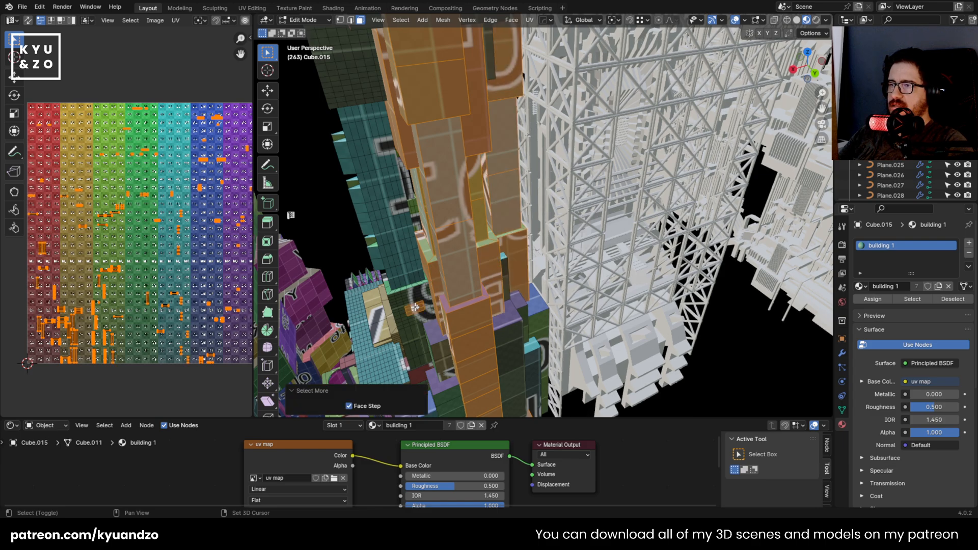
key(ctrl+KP_Add)
key(ctrl+KP_Add)
key(ctrl+KP_Add)
key(ctrl+KP_Add)
key(ctrl+KP_Add)
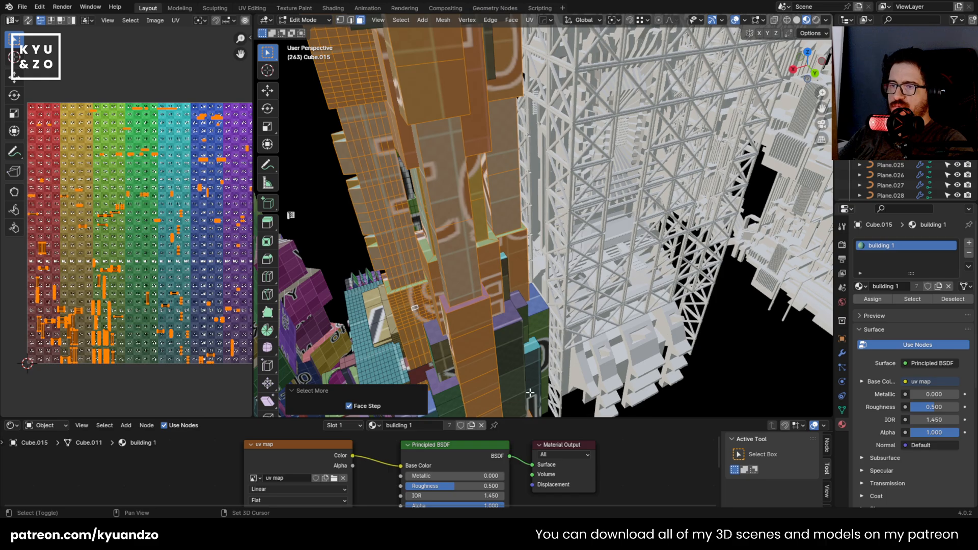
Add the shorter blocks clustered around the foot of the shafts, including their top faces, to the selection
middle_drag(530, 393, 490, 265)
shift+click(490, 256)
key(ctrl+KP_Add)
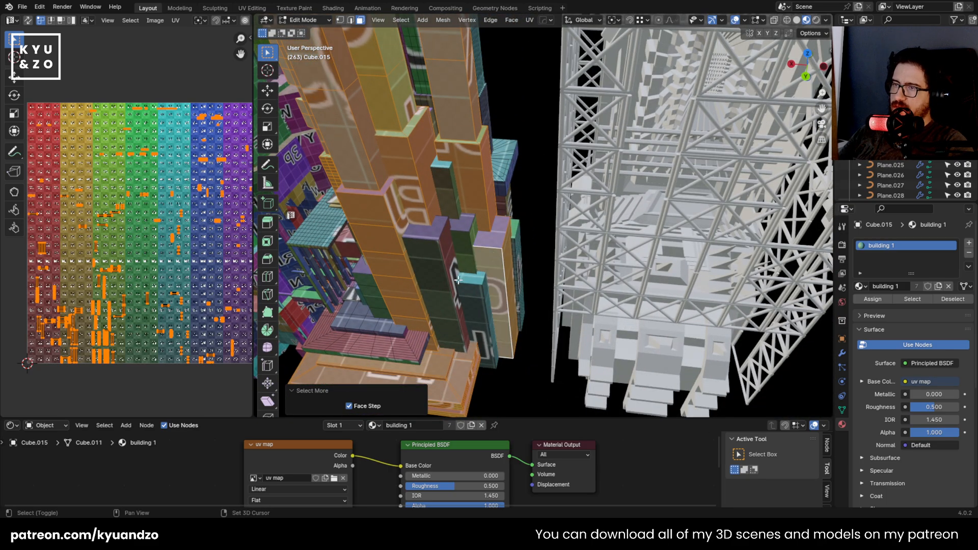
shift+click(448, 249)
key(ctrl+KP_Add)
key(ctrl+KP_Add)
shift+click(491, 235)
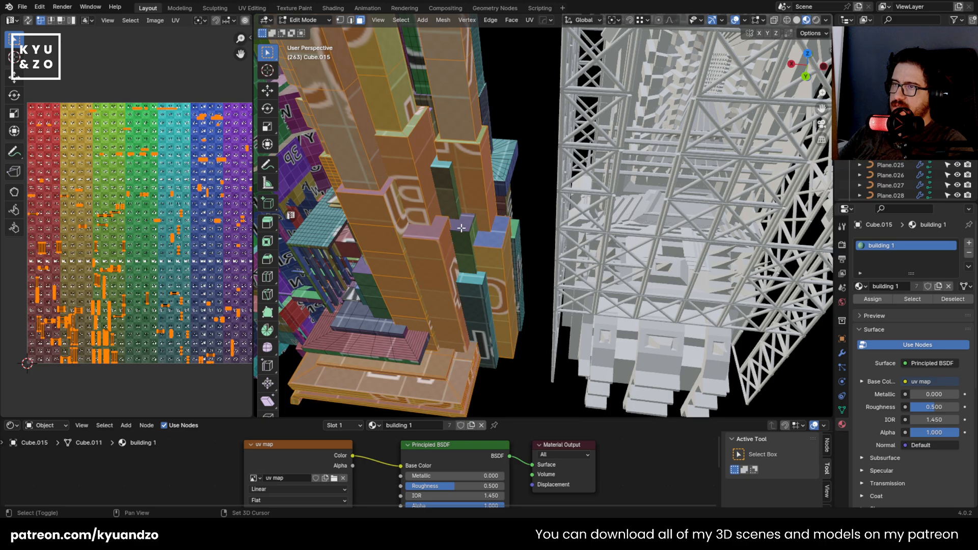
shift+click(461, 228)
shift+click(494, 242)
Add the gridded overhanging block and the column parts beneath it to the selection
middle_drag(531, 205, 500, 193)
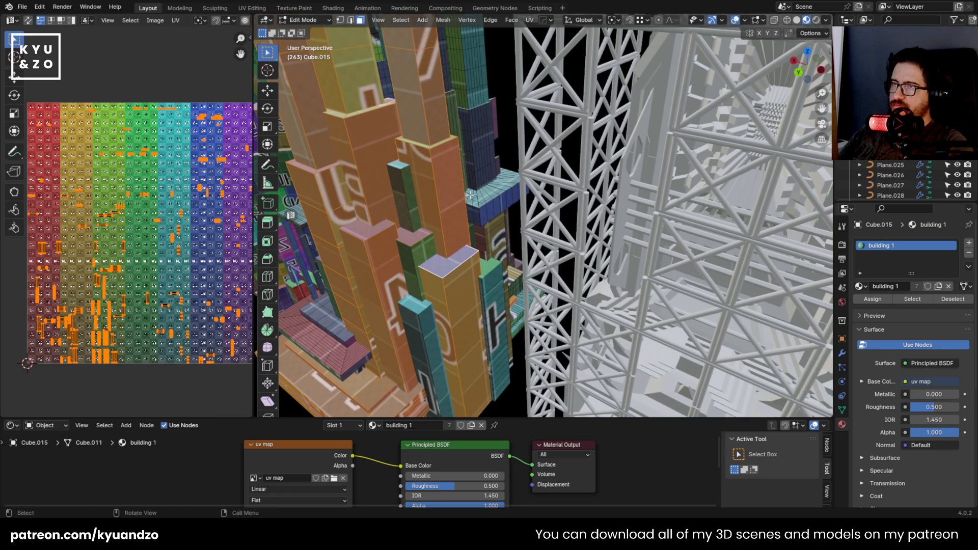
shift+click(501, 194)
key(ctrl+KP_Add)
key(ctrl+KP_Add)
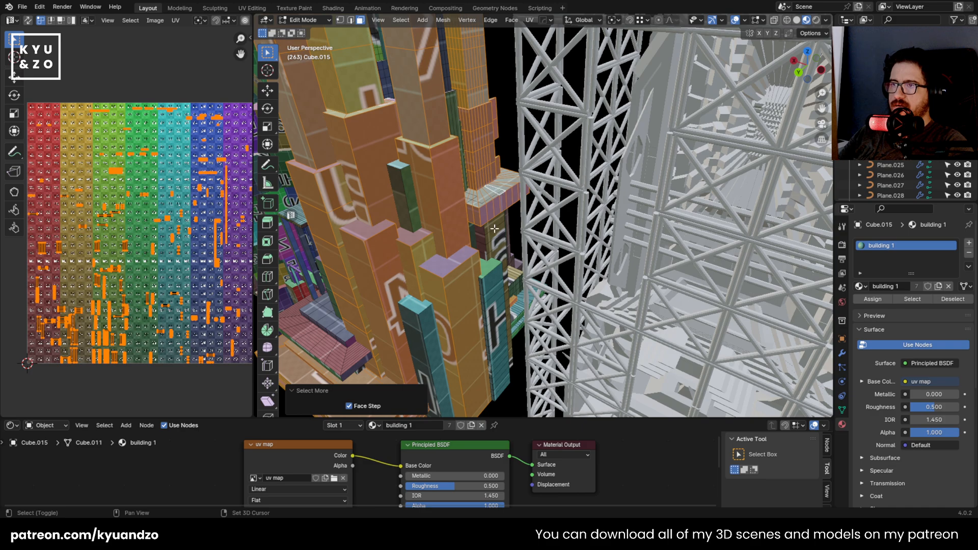
key(ctrl+KP_Add)
key(ctrl+KP_Add)
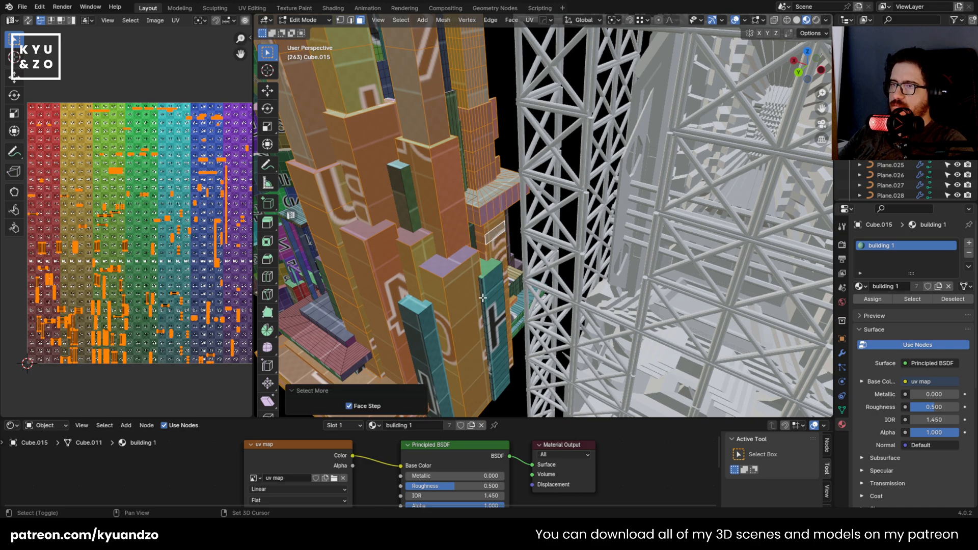
key(ctrl+KP_Add)
key(ctrl+KP_Add)
Add the narrow teal-topped blocks, the small block beside the red slab and the flat slab behind the teal canopy to the selection
shift+middle_drag(486, 307, 593, 244)
shift+click(538, 271)
shift+click(533, 141)
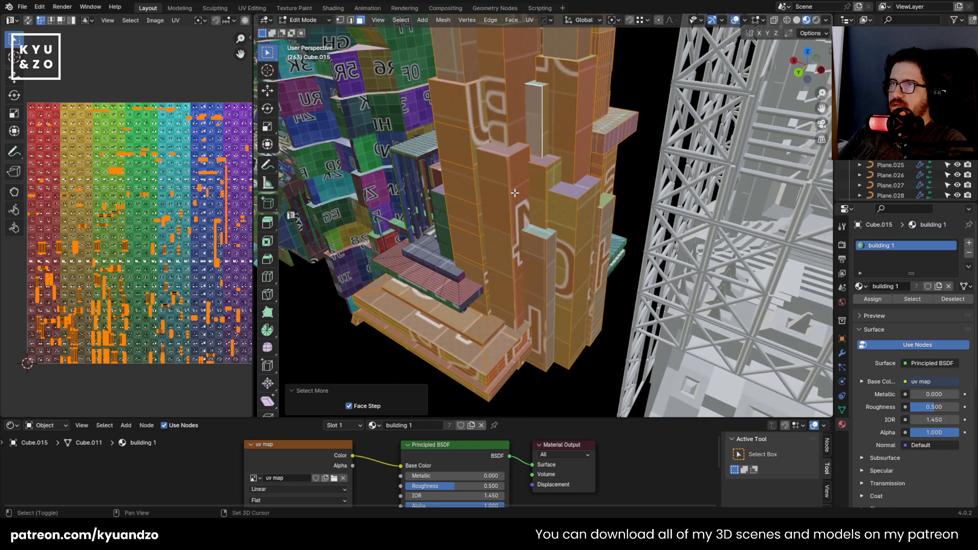
middle_drag(515, 192, 554, 173)
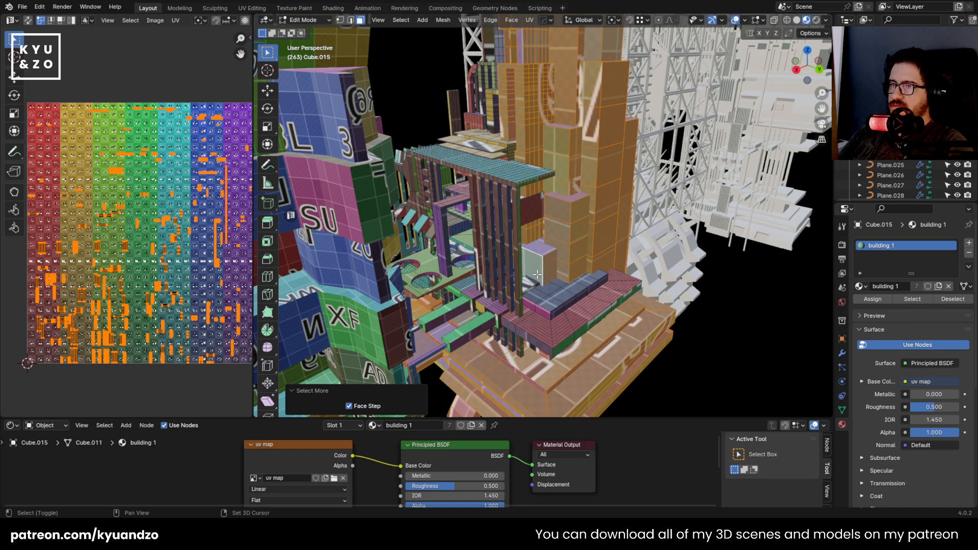
key(KP_Decimal)
shift+click(458, 270)
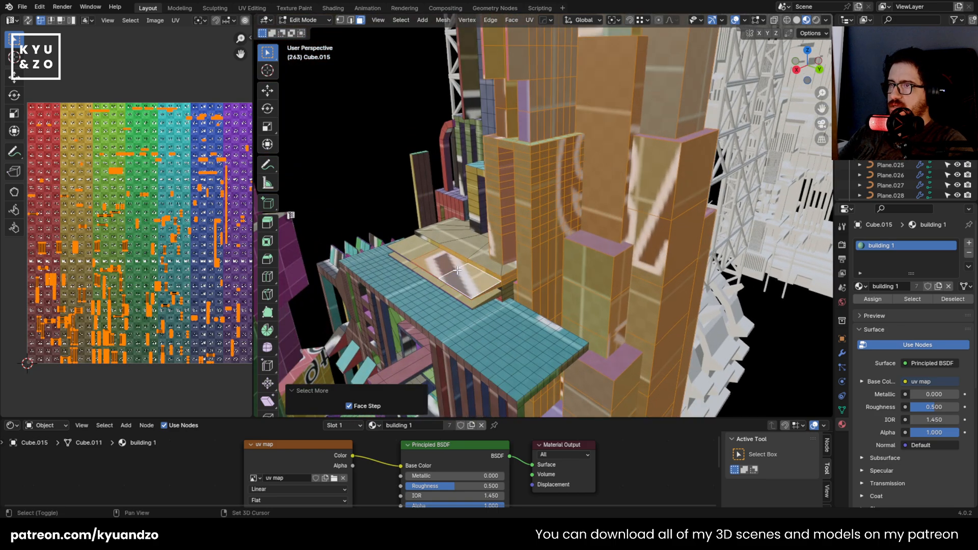
key(ctrl+KP_Add)
Examine the tall tower from several angles, comparing the selected lower faces with the rest of its stretched checker texture
middle_drag(459, 217, 581, 322)
scroll(626, 175, up, 5)
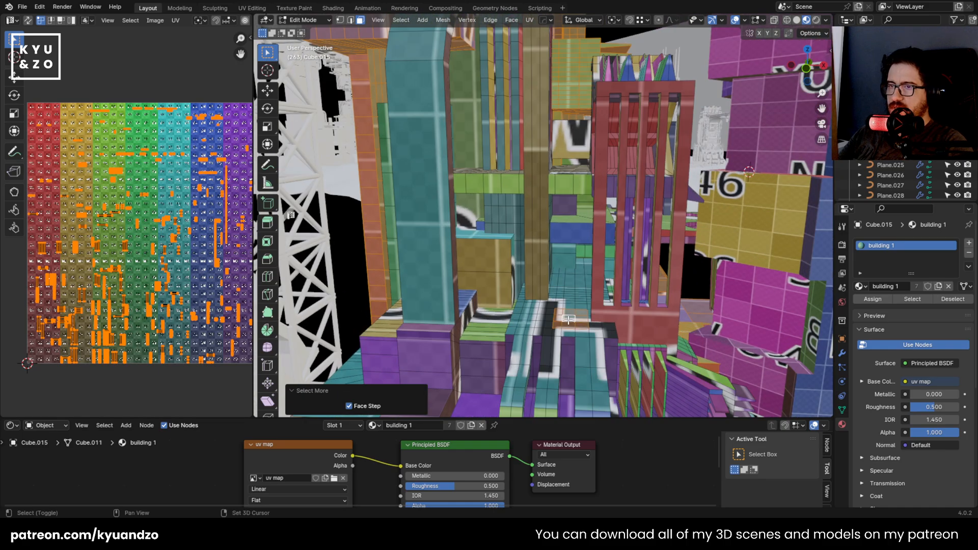
scroll(554, 218, down, 6)
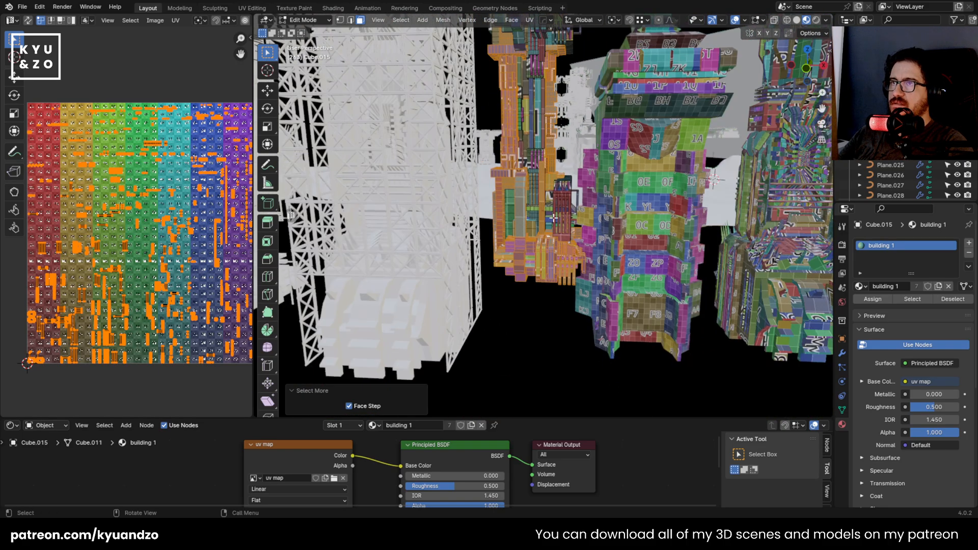
middle_drag(554, 218, 491, 214)
scroll(490, 214, up, 2)
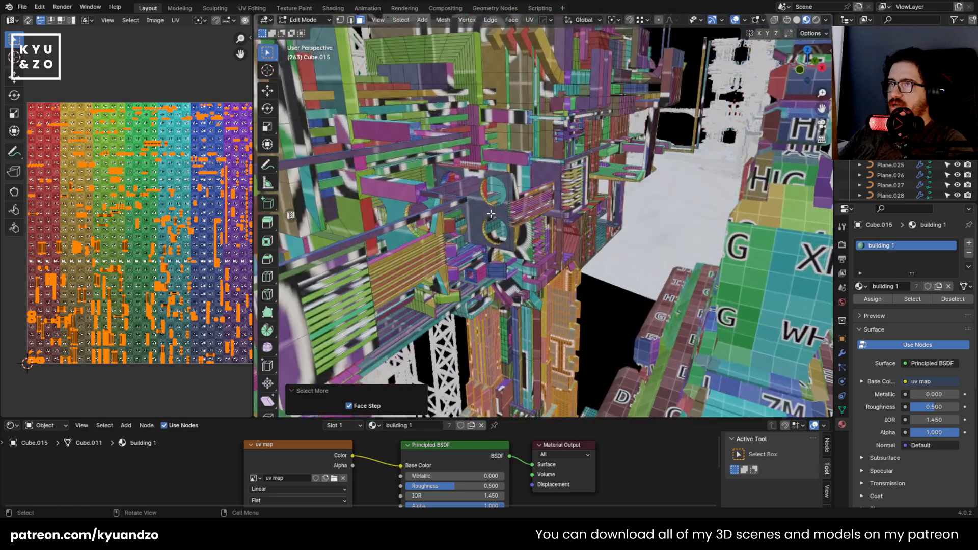
scroll(491, 214, down, 5)
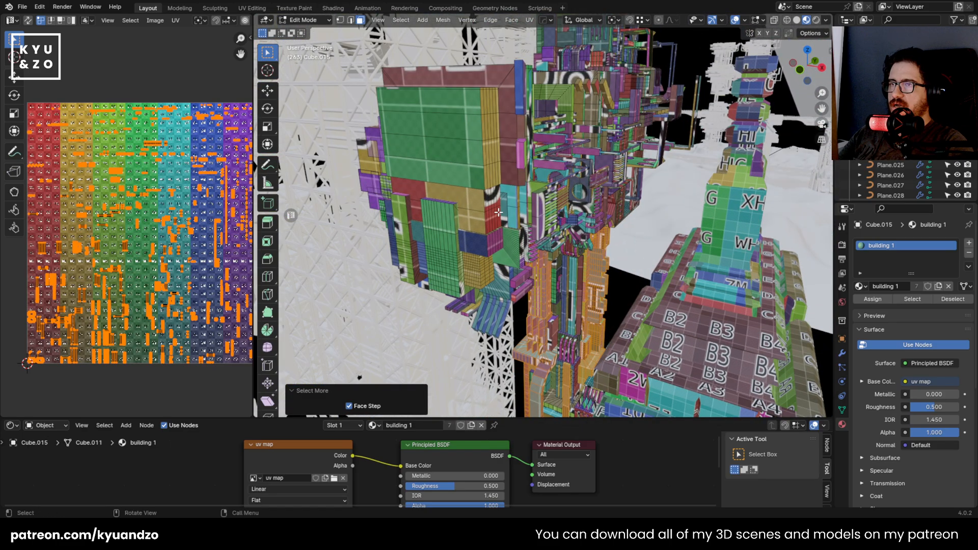
scroll(498, 211, down, 3)
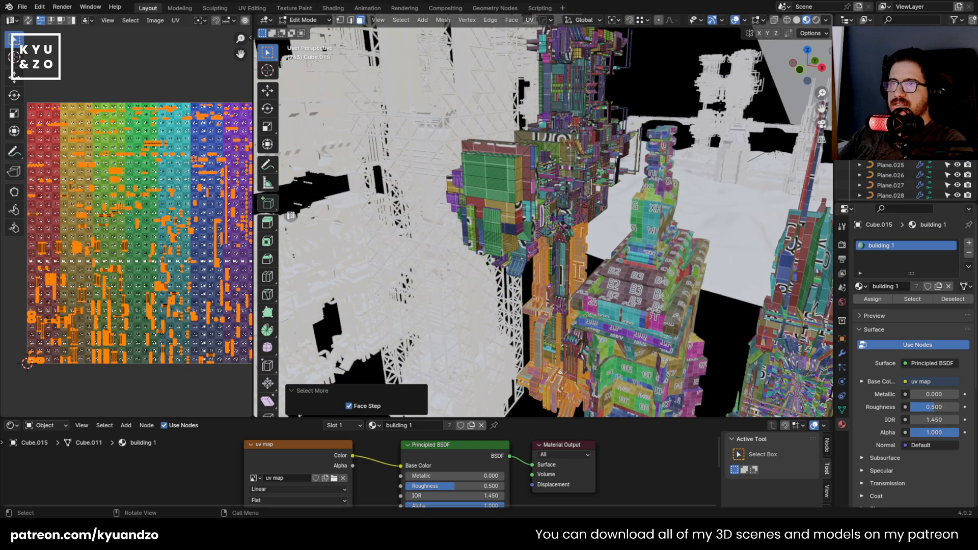
scroll(527, 209, down, 2)
scroll(529, 246, up, 7)
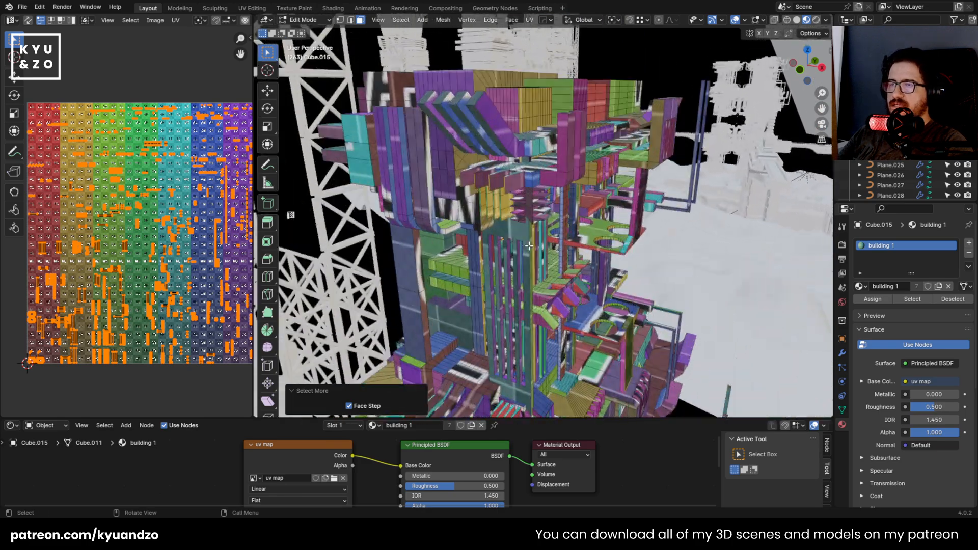
scroll(530, 246, down, 8)
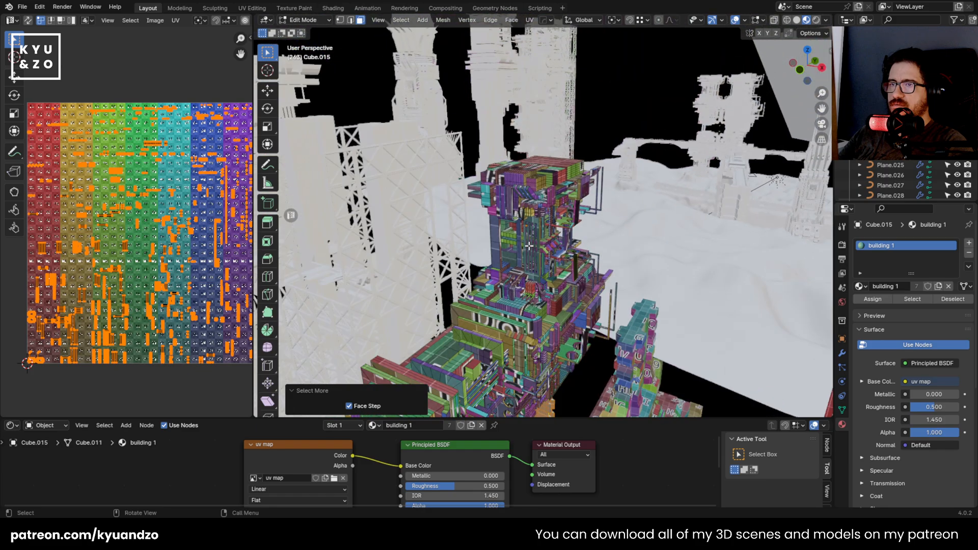
middle_drag(487, 166, 544, 177)
shift+middle_drag(538, 330, 483, 245)
scroll(483, 244, down, 4)
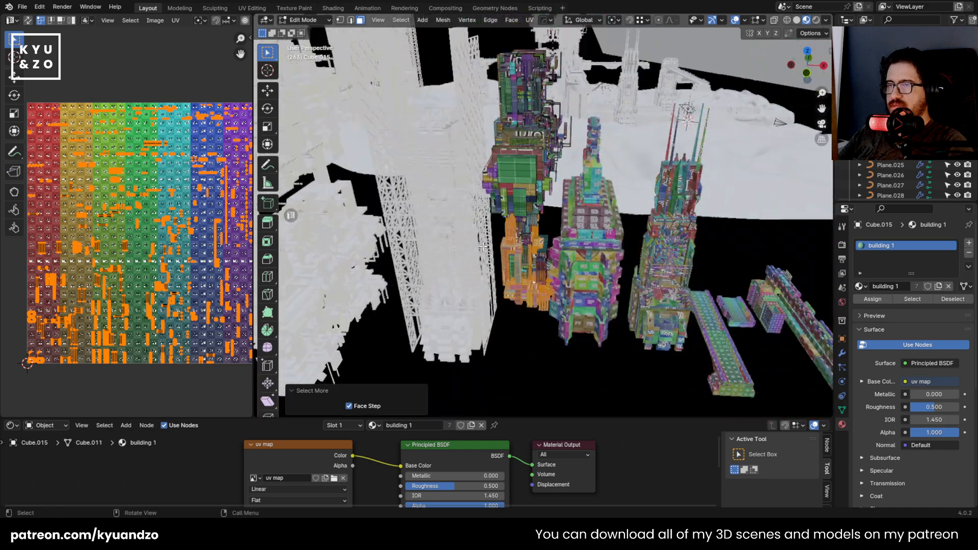
Unwrap all of the tower's faces with Cube Projection and check the resulting checker pattern in Object Mode
scroll(483, 245, up, 3)
key(a)
scroll(483, 244, up, 4)
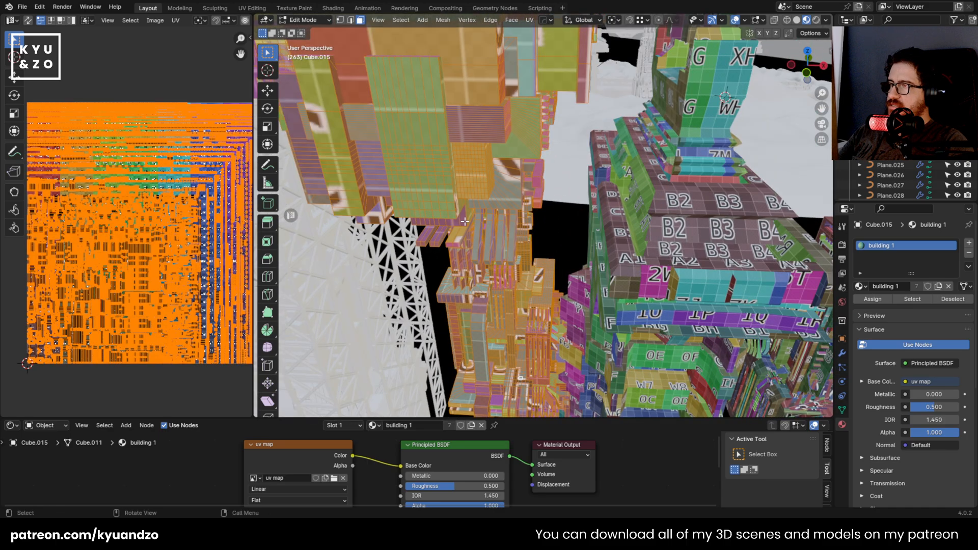
key(u)
click(404, 199)
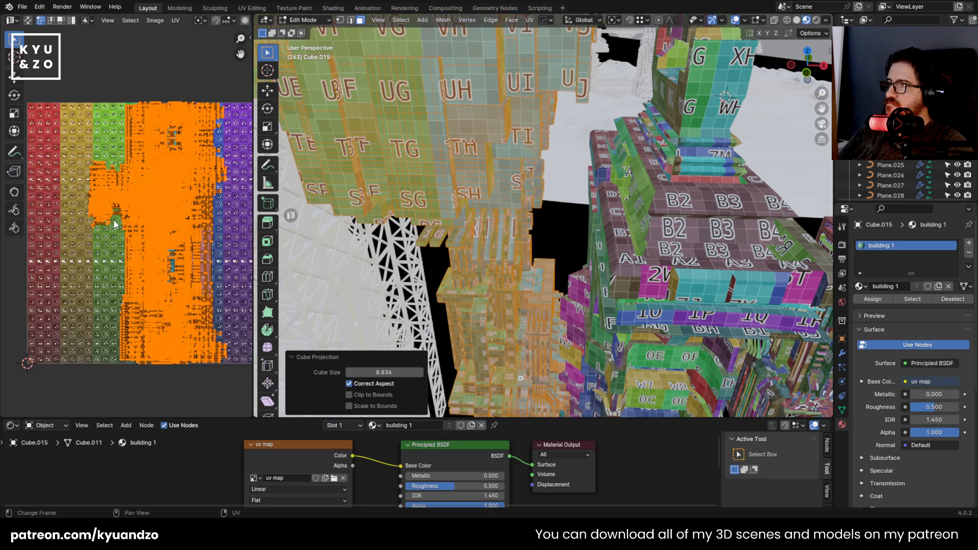
scroll(512, 264, down, 5)
key(Tab)
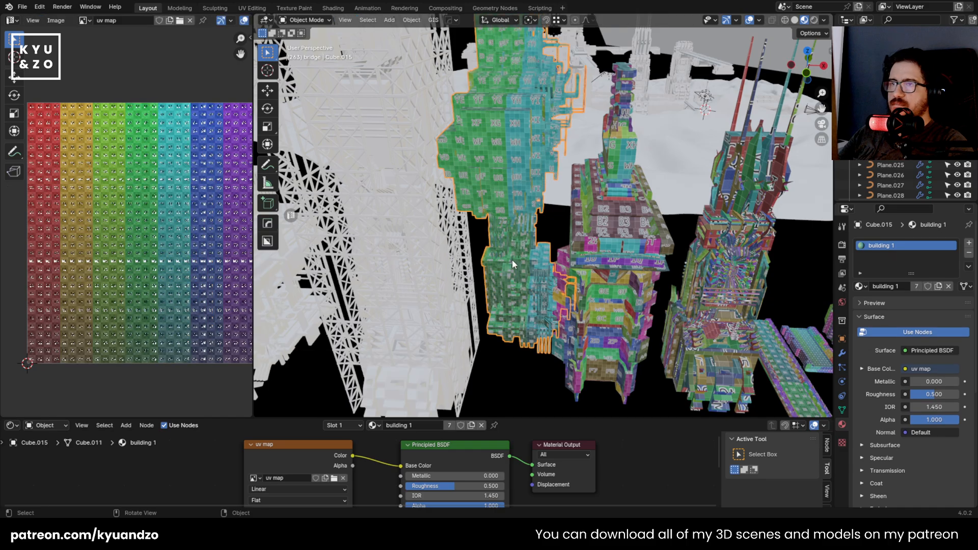
scroll(512, 217, up, 5)
middle_drag(512, 217, 496, 150)
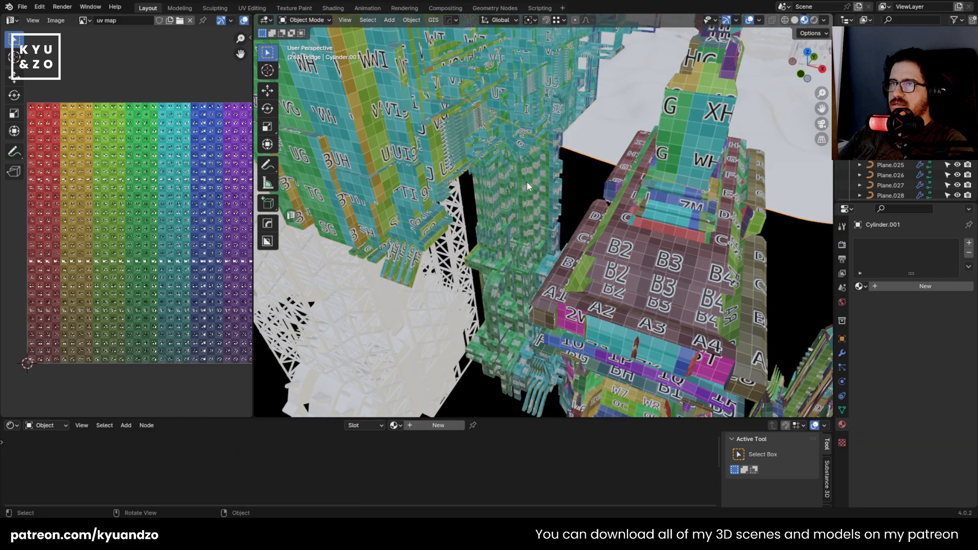
mouse_move(512, 201)
middle_down()
mouse_move(468, 179)
mouse_move(508, 216)
middle_up()
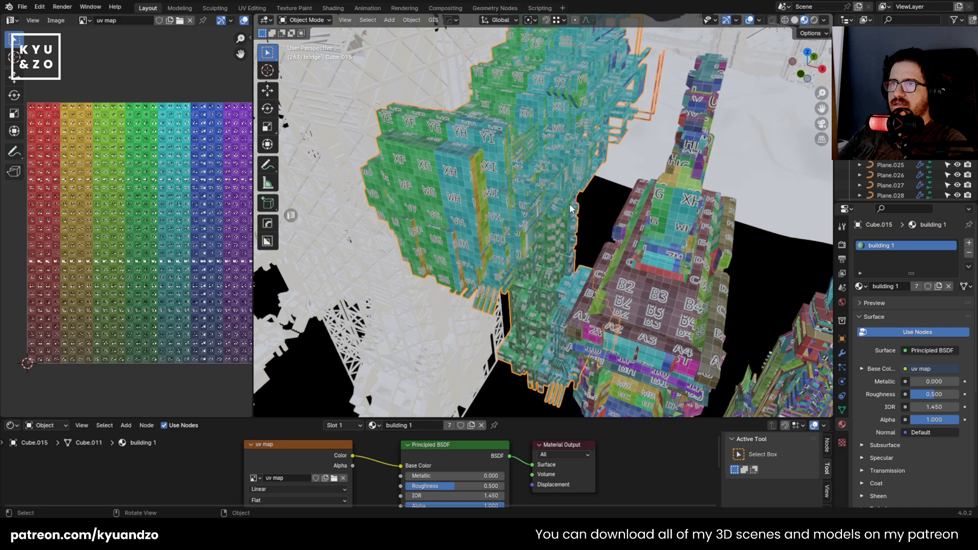
In Edit Mode, use UV island selection to move the large central group of islands about -0.213 in X and -0.033 in Y
key(Tab)
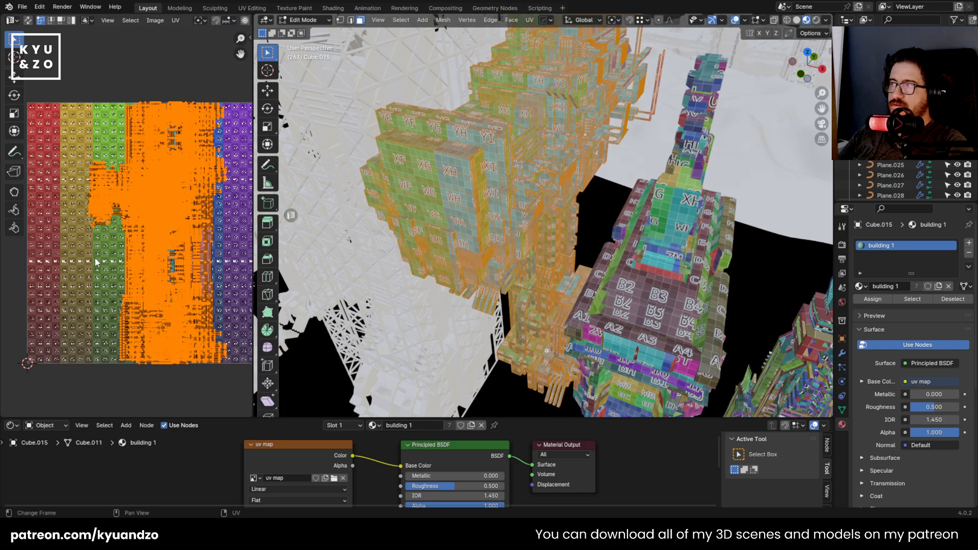
click(127, 248)
click(72, 20)
click(192, 225)
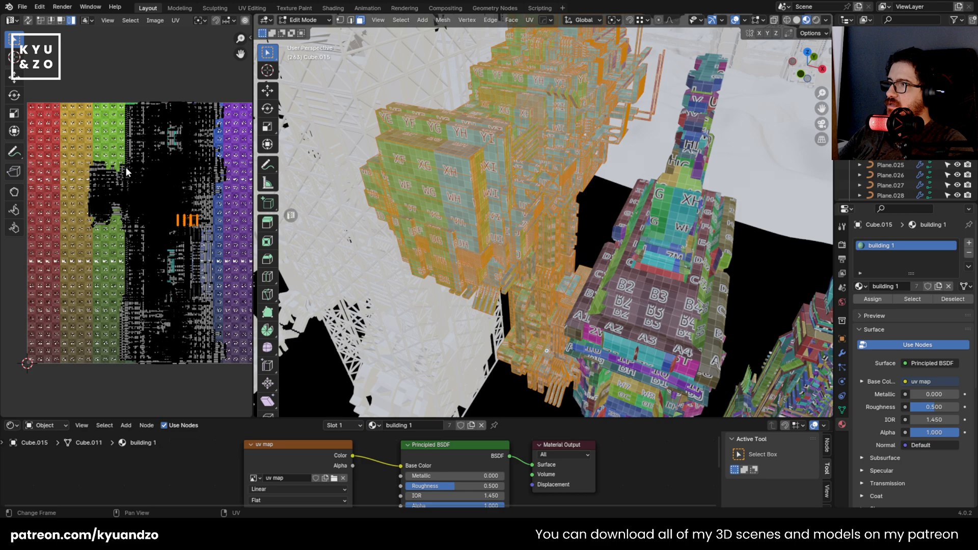
drag(96, 137, 204, 225)
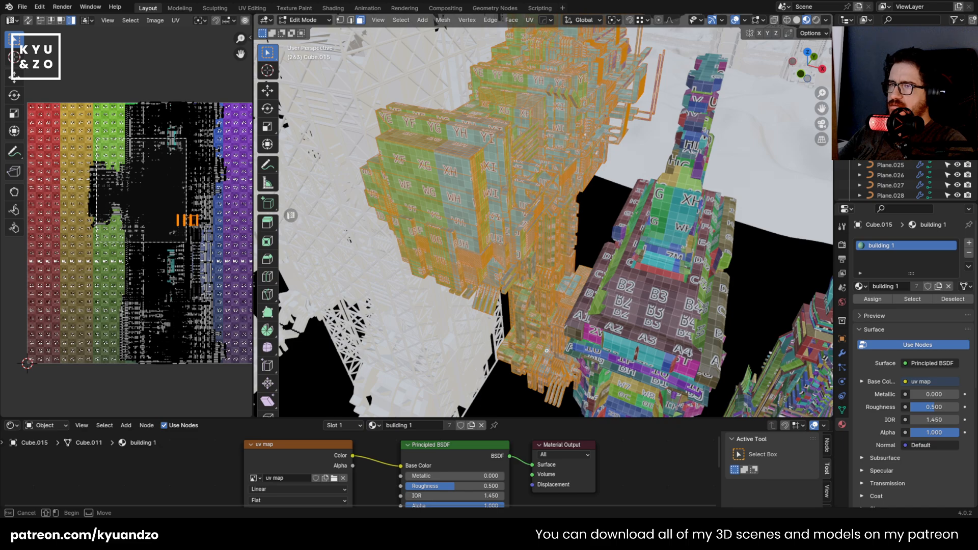
drag(184, 242, 184, 243)
key(g)
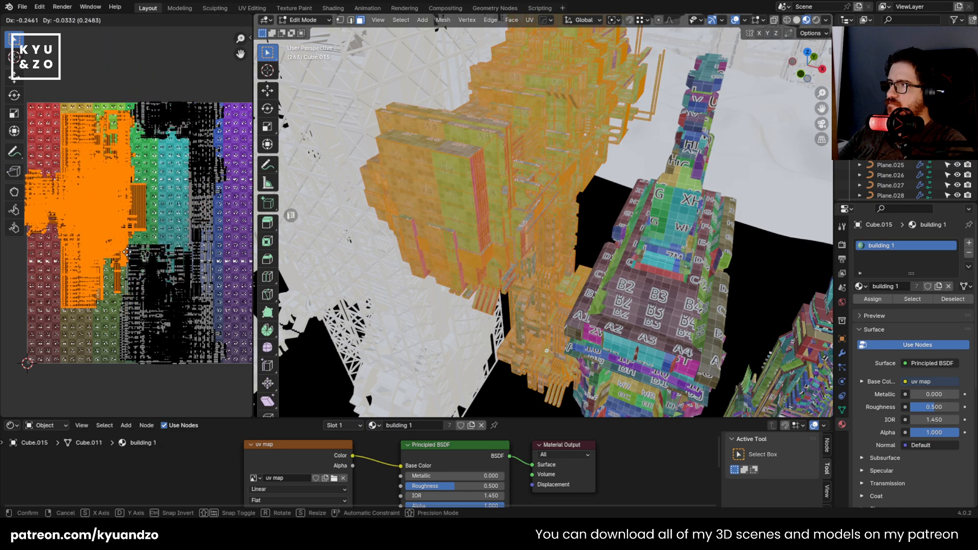
click(135, 255)
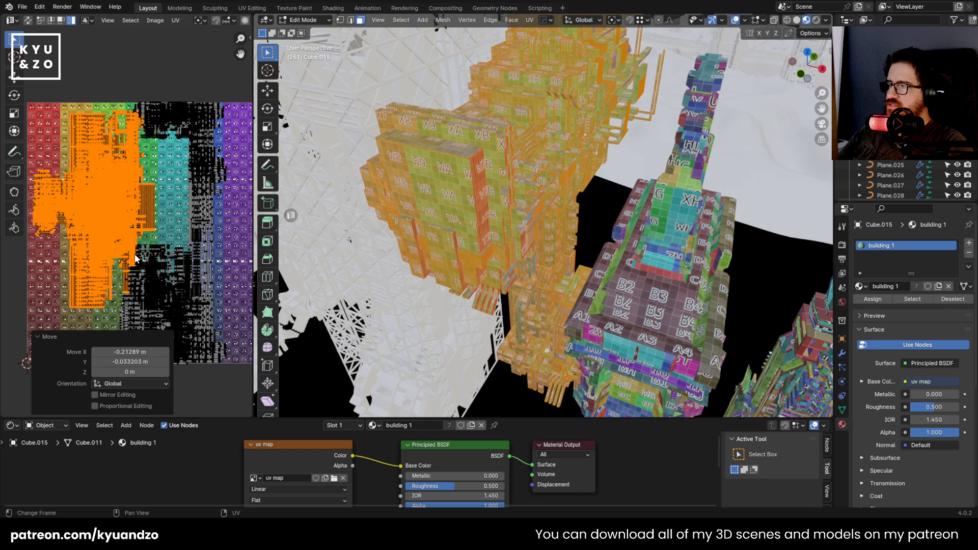
Move the cluster of UV islands at the lower end of the blue columns onto the empty lower purple and magenta columns
click(177, 175)
click(206, 264)
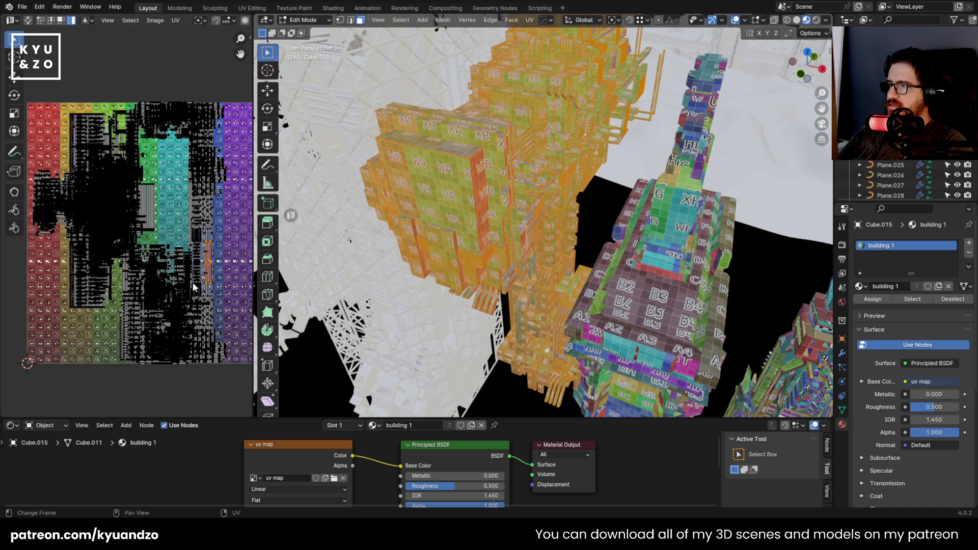
middle_drag(183, 248, 108, 256)
drag(147, 331, 110, 323)
key(g)
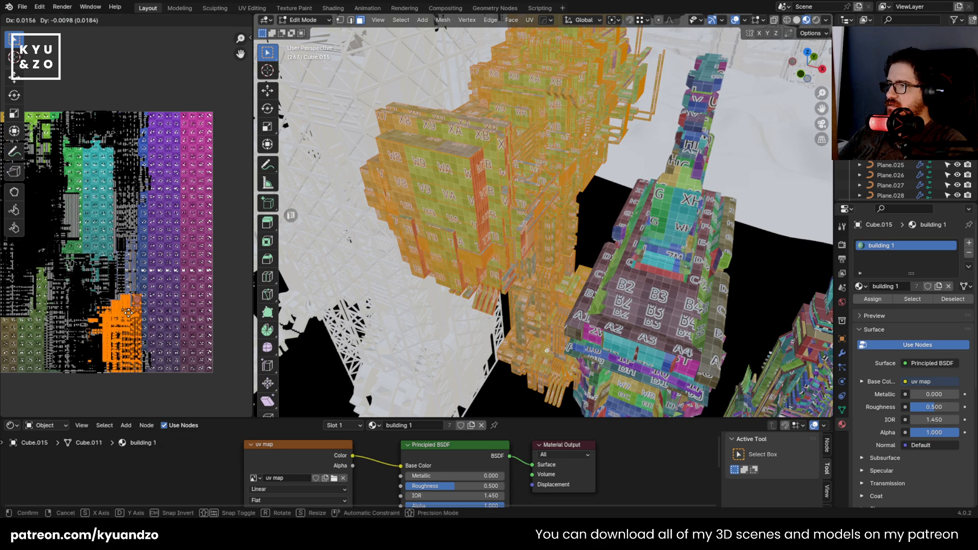
click(193, 300)
Move the narrow strip islands onto the upper magenta columns and the upper blue-column cluster about 0.113 in X and -0.197 in Y
drag(152, 265, 119, 287)
key(g)
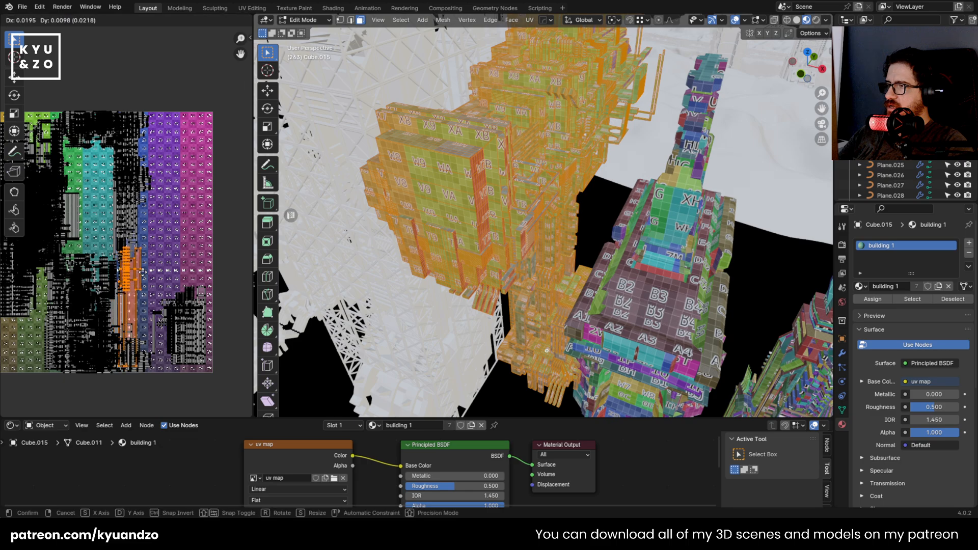
click(190, 178)
drag(136, 191, 124, 201)
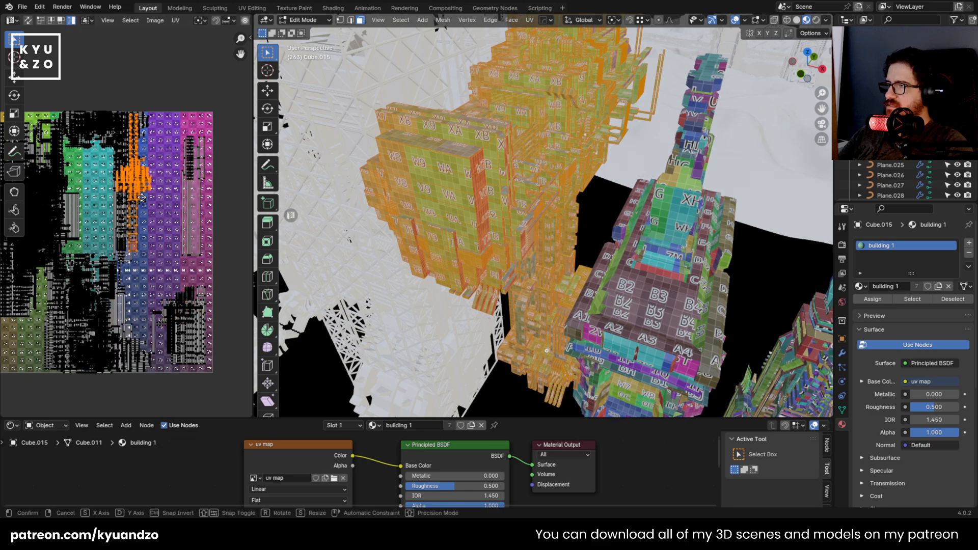
key(g)
click(153, 254)
Move the UV islands just below the layout's cyan gap about 0.227 in X and 0.064 in Y
drag(86, 246, 100, 307)
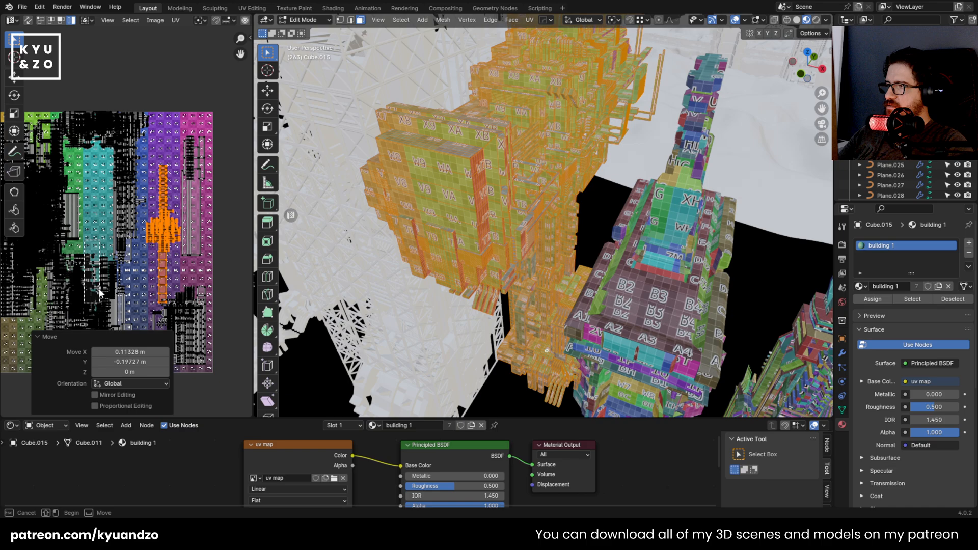
drag(95, 269, 97, 301)
key(g)
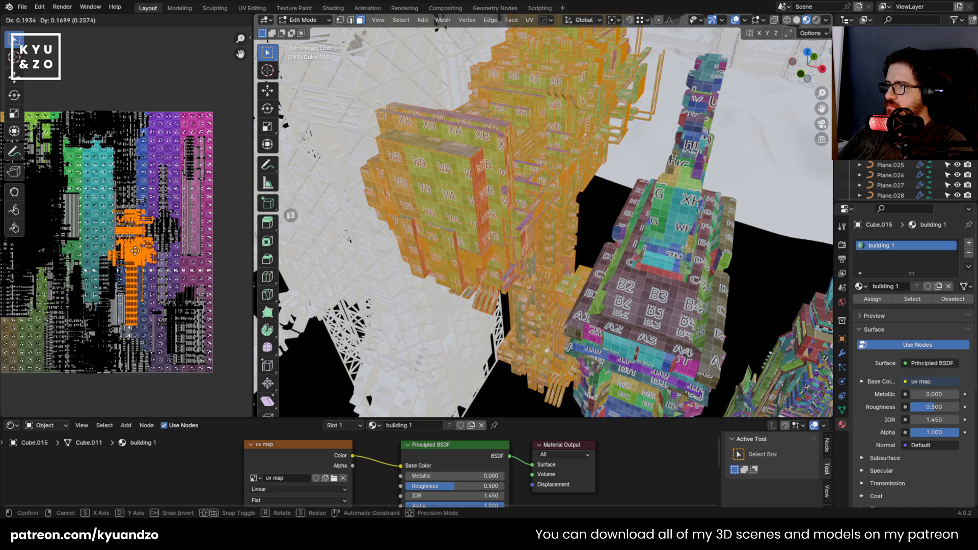
click(141, 277)
Move the lower central UV islands about -0.316 in X and 0.01 in Y, and another group about -0.387 in X and 0.531 in Y
middle_drag(50, 319, 132, 271)
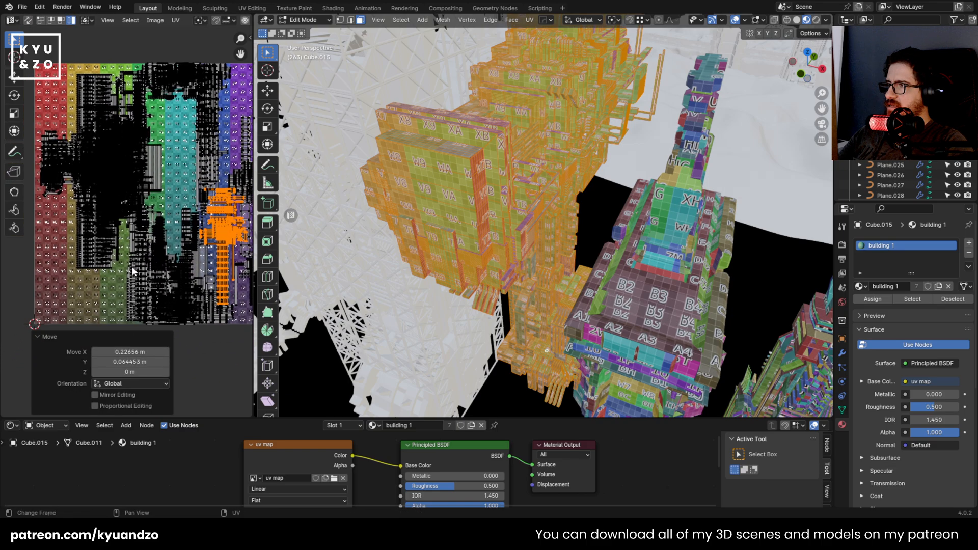
key(g)
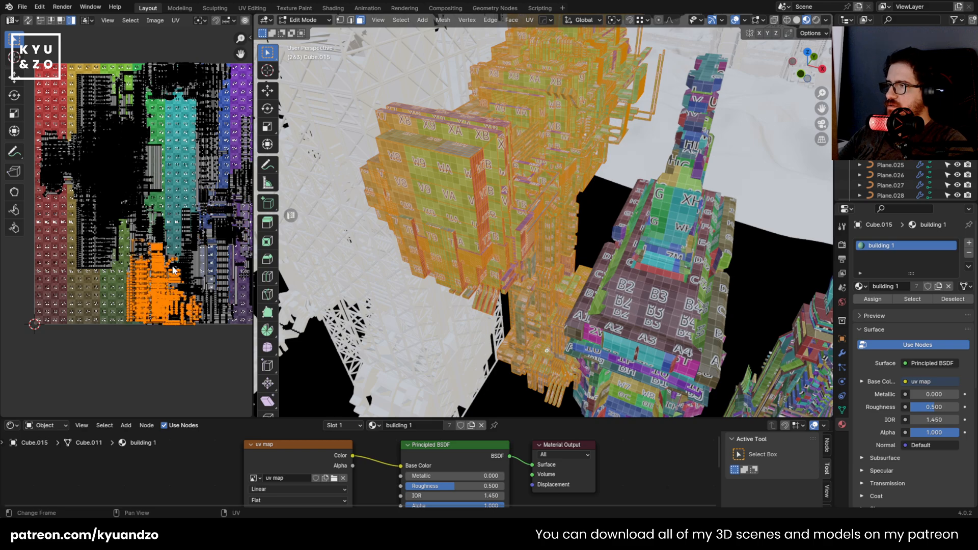
click(80, 263)
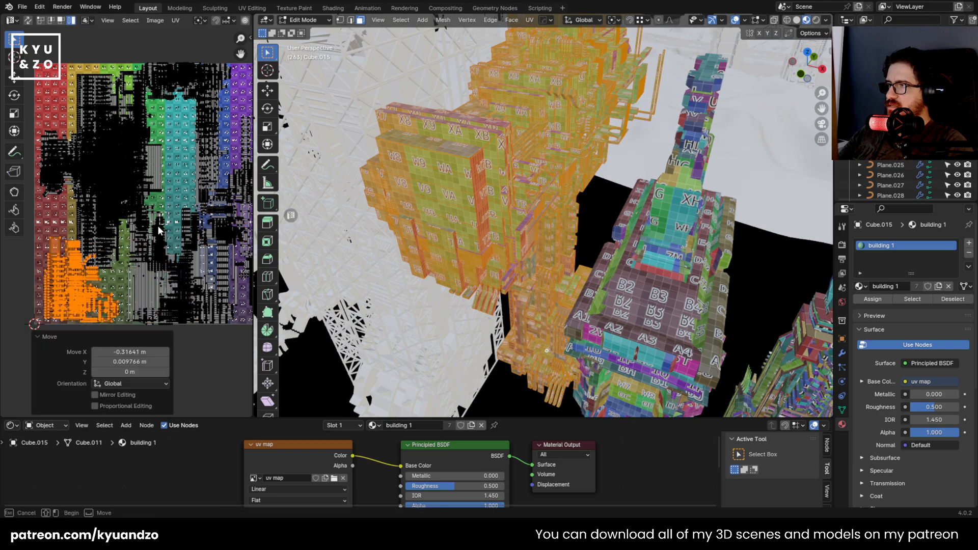
key(g)
click(179, 293)
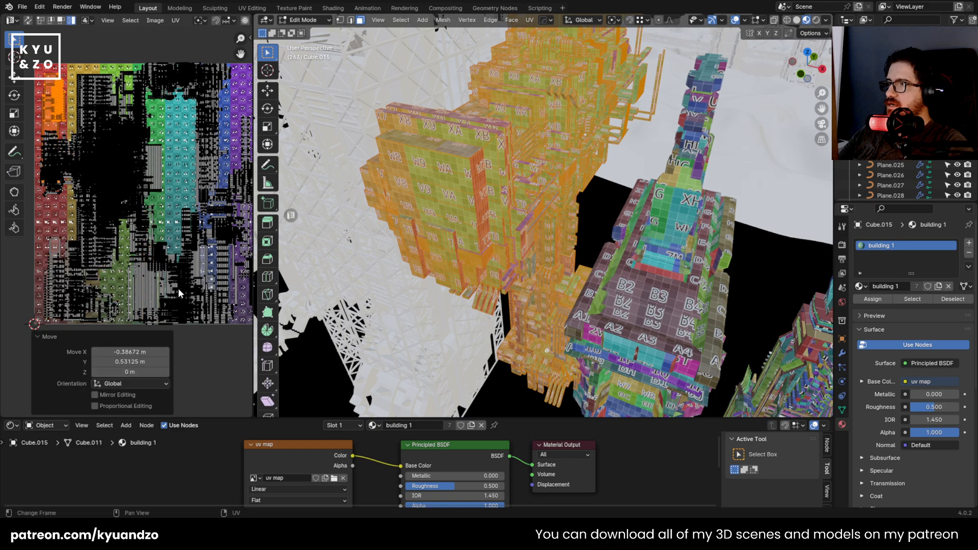
Move two UV clusters up the cyan columns, one by about 0.246 m in Y and the other by about 0.496 m
key(g)
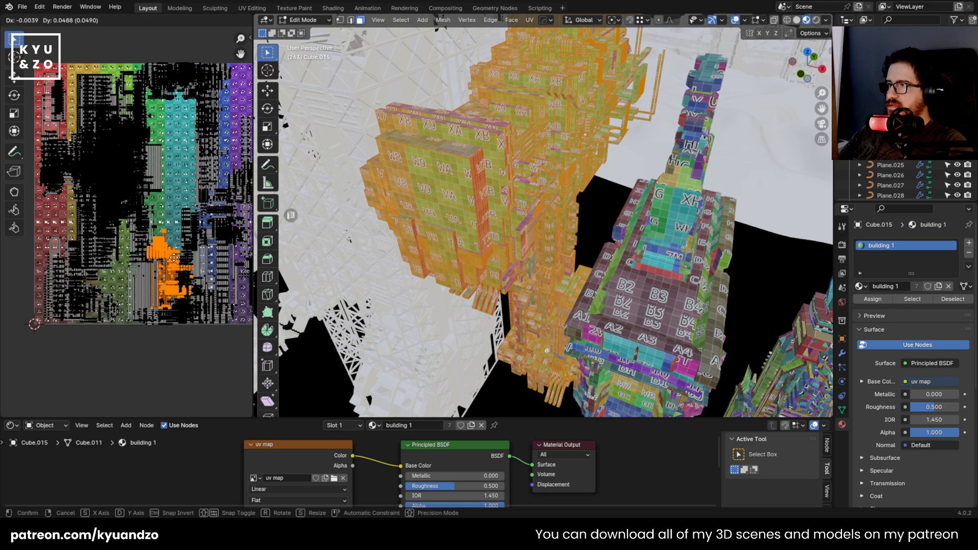
click(178, 228)
key(b)
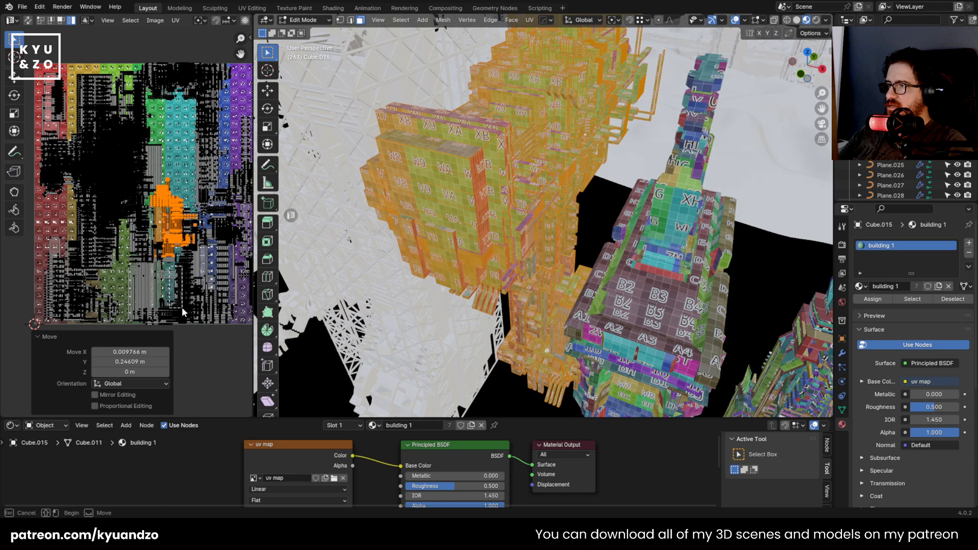
drag(183, 308, 187, 305)
key(g)
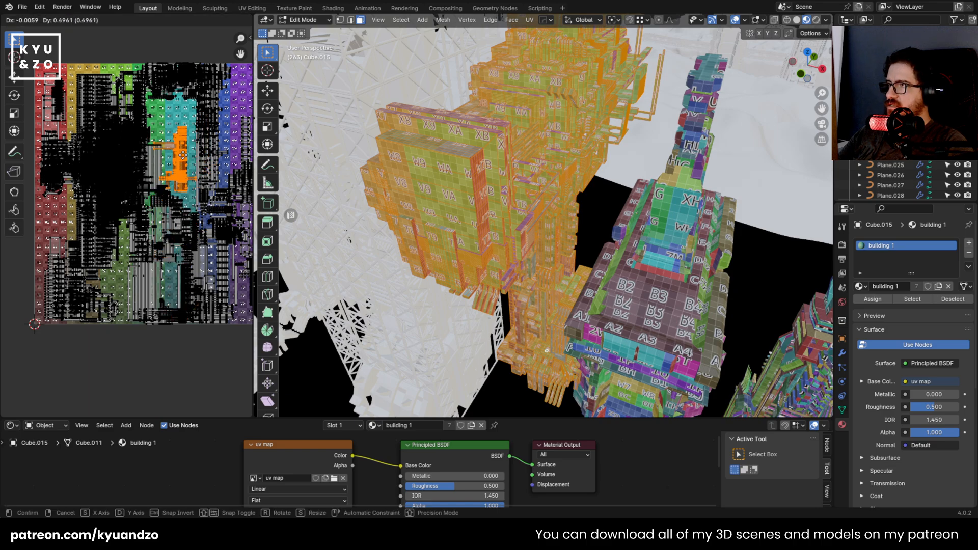
click(199, 154)
Box-select the UV islands near the upper edge of the cyan and blue columns and reposition them
shift+middle_drag(199, 154, 167, 166)
shift+middle_drag(200, 91, 187, 114)
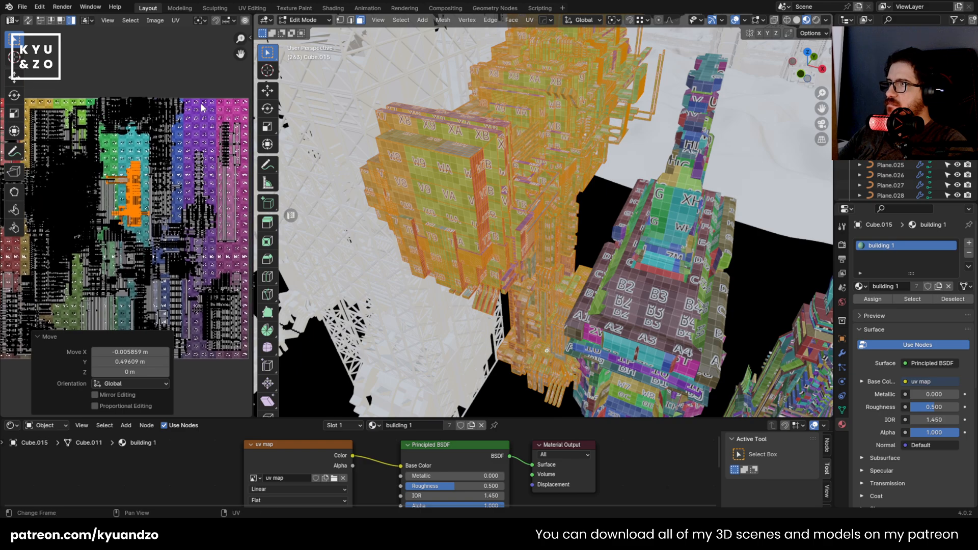
key(b)
drag(198, 102, 143, 121)
key(g)
click(201, 135)
Move the UV cluster about 0.36 m in X onto the upper magenta columns, then nudge it -0.029 m in X and 0.020 m in Y
key(b)
key(g)
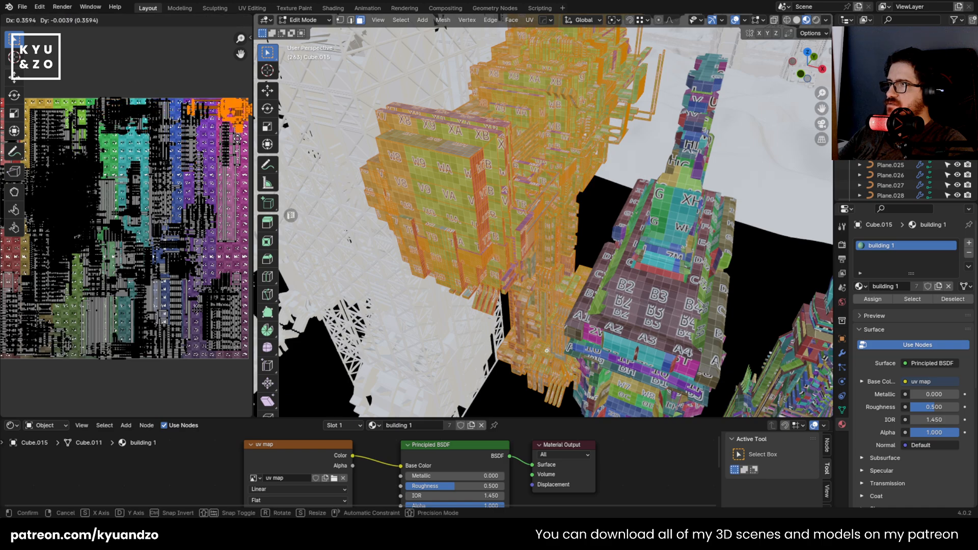
click(215, 133)
middle_drag(216, 133, 198, 104)
key(g)
click(176, 132)
Select the UV islands midway down the magenta columns and shift them to a new spot on the map
middle_drag(92, 185, 129, 175)
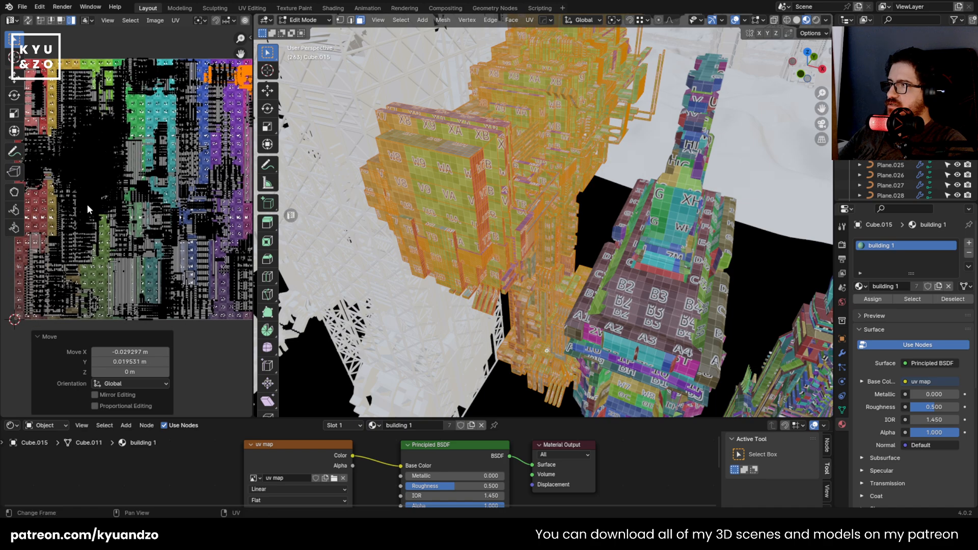
middle_drag(250, 241, 208, 238)
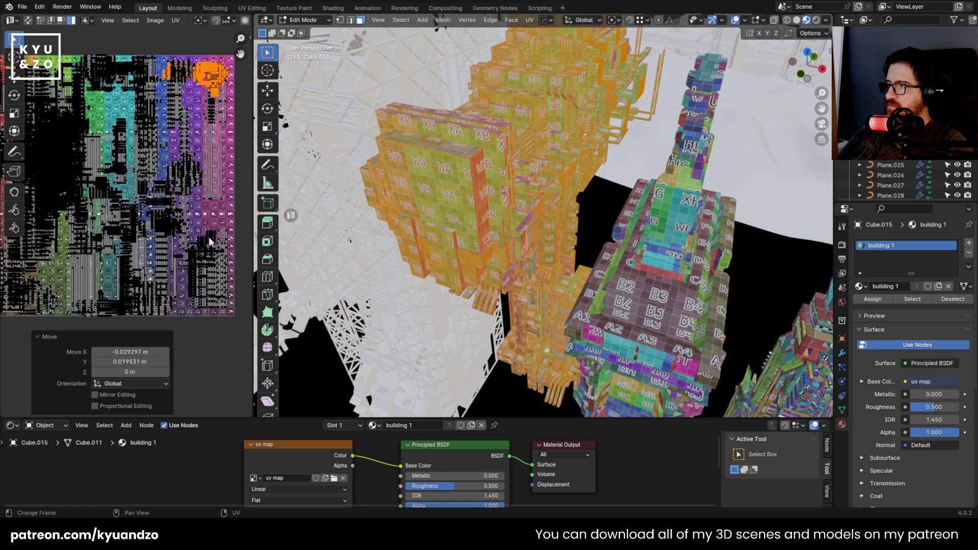
drag(205, 212, 210, 252)
key(g)
click(213, 230)
Box-select the UV islands on the upper part of the red columns and move them down the map
middle_drag(64, 207, 160, 205)
drag(62, 167, 80, 179)
key(g)
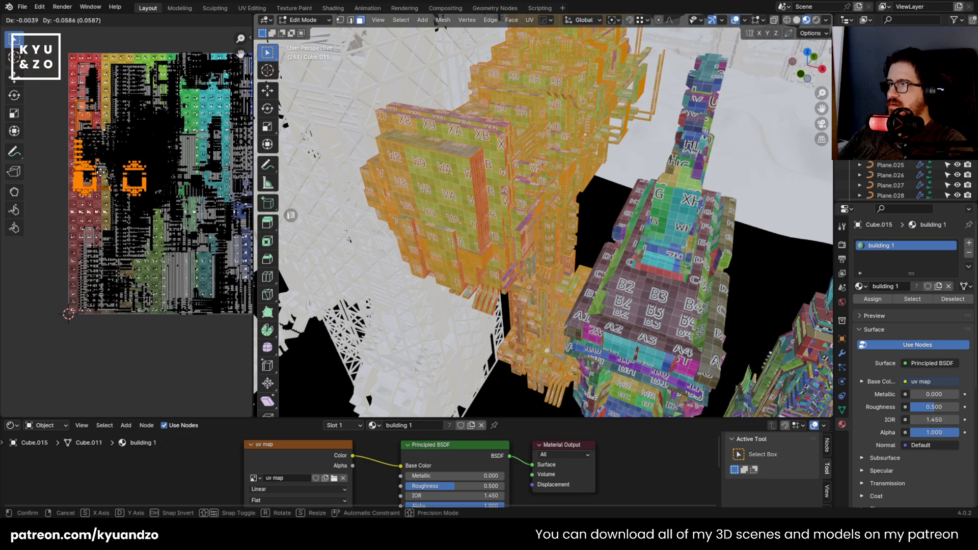
click(107, 190)
Move another UV cluster from the red columns by 0.078 m, 0.260 m, then by 0.311 m, -0.113 m onto the green and cyan columns
drag(65, 127, 87, 175)
key(g)
click(118, 110)
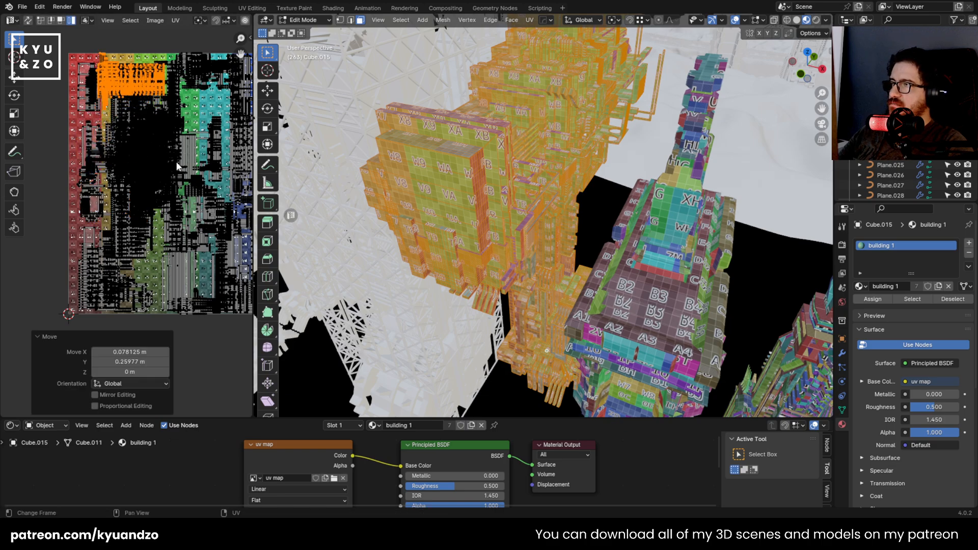
key(g)
click(218, 173)
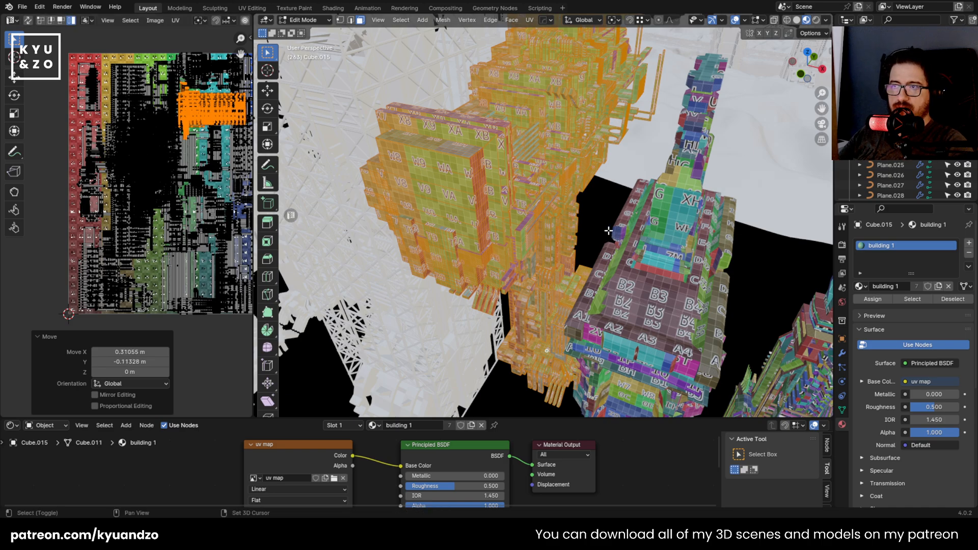
Select the dense UV islands in the map's dark centre and move them about 0.033 m in X and -0.306 m in Y
shift+middle_drag(698, 224, 624, 155)
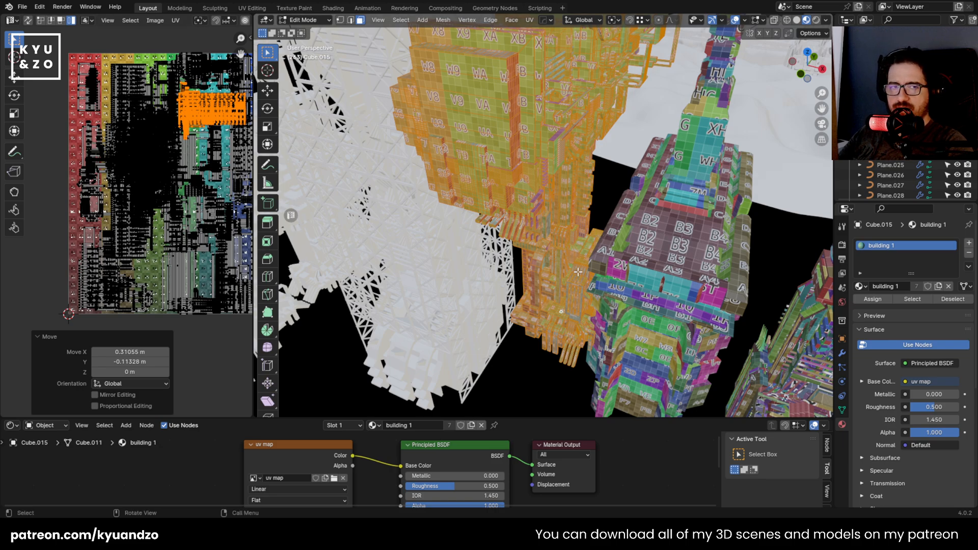
scroll(564, 250, up, 4)
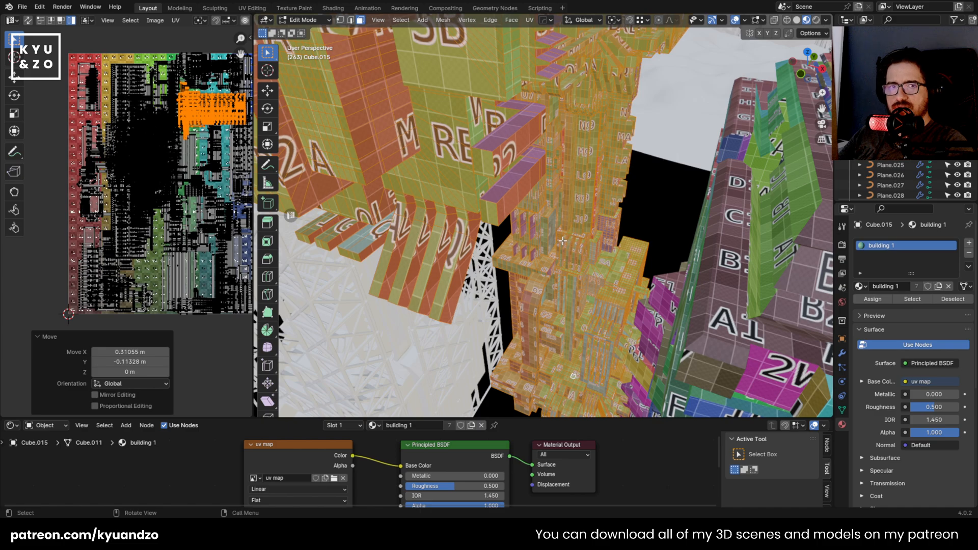
middle_drag(150, 203, 119, 219)
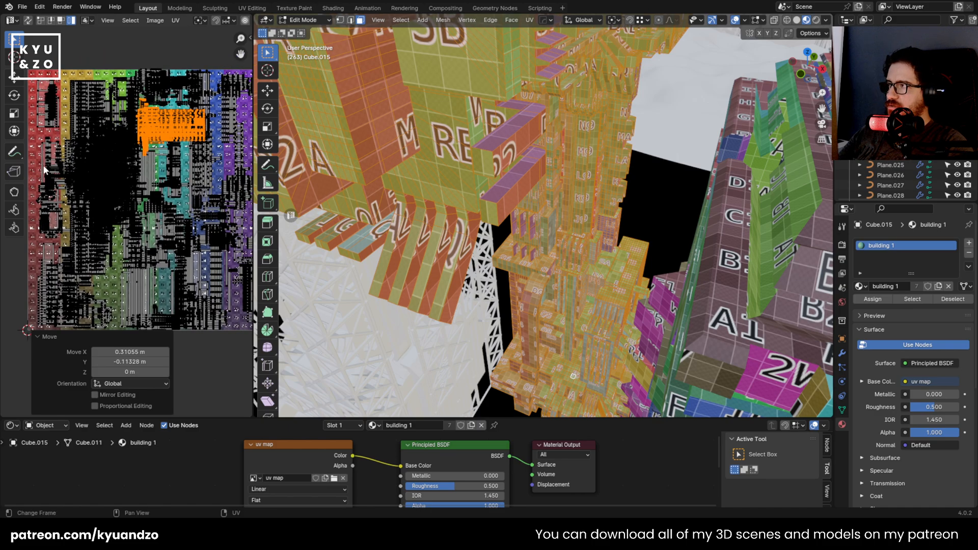
click(117, 286)
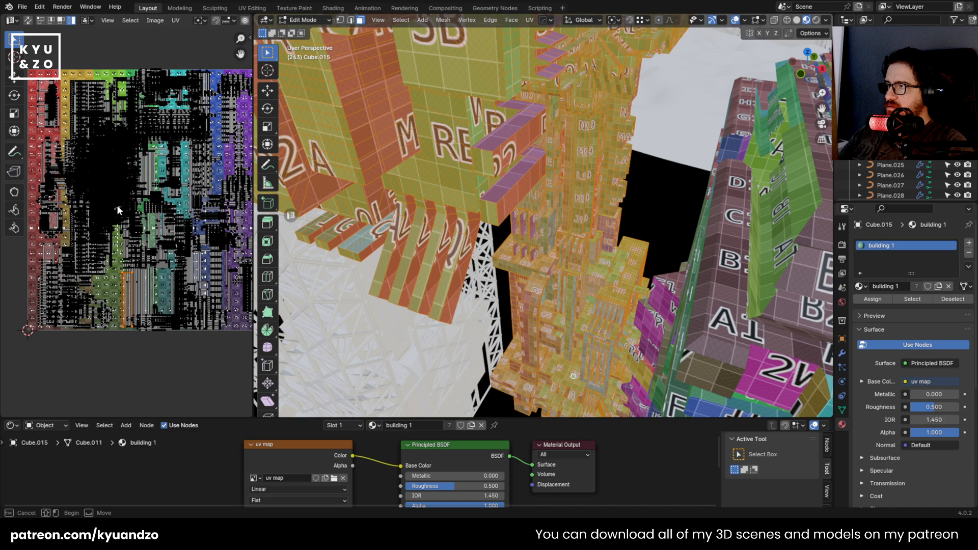
click(116, 237)
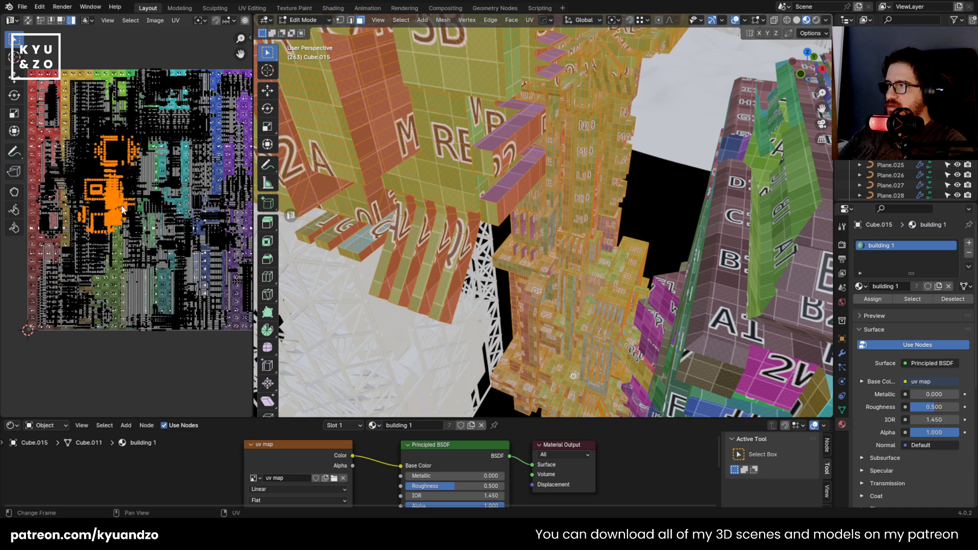
key(g)
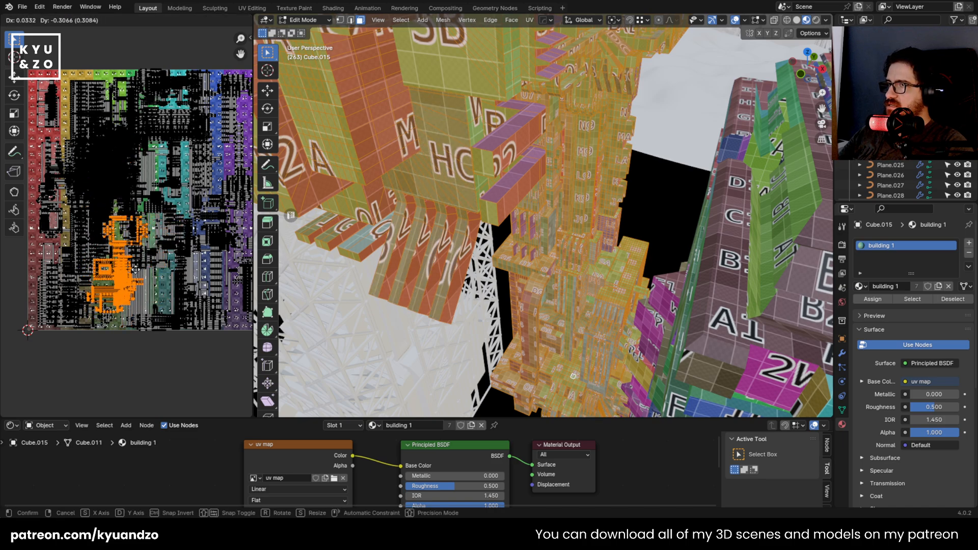
click(135, 269)
Return to Object Mode, check the retextured building and save the scene file
scroll(531, 255, down, 7)
key(Tab)
scroll(531, 257, up, 3)
shift+middle_drag(530, 255, 482, 266)
scroll(479, 224, up, 3)
scroll(479, 221, down, 1)
shift+middle_drag(479, 222, 503, 206)
scroll(504, 204, down, 9)
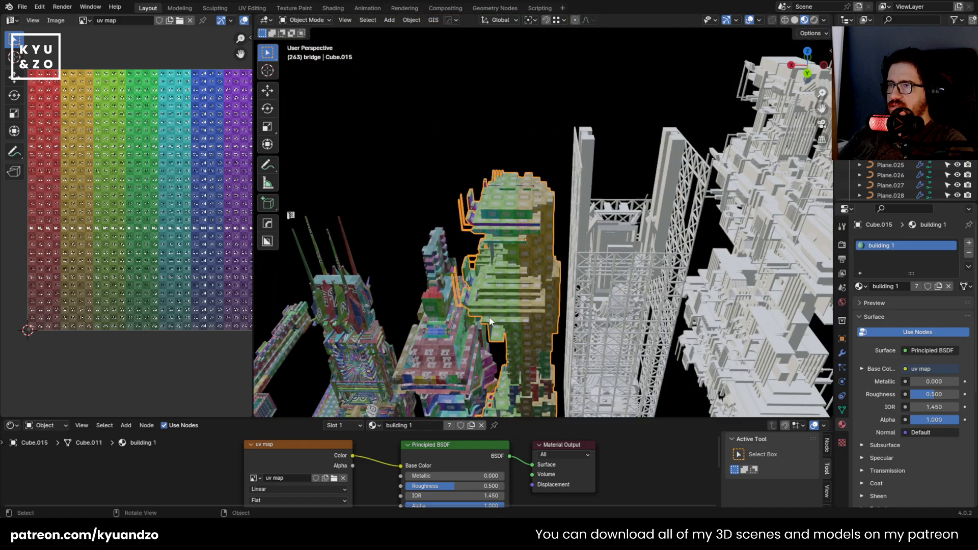
key(ctrl+s)
Select the white lattice tower beside the textured buildings
shift+middle_drag(489, 321, 432, 215)
click(569, 224)
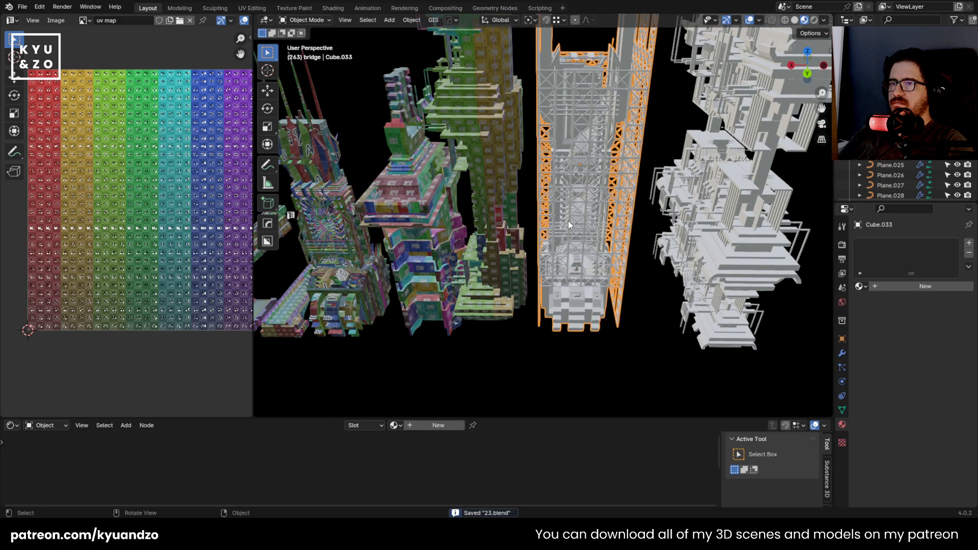
key(g)
right_click(588, 224)
scroll(582, 233, up, 3)
key(g)
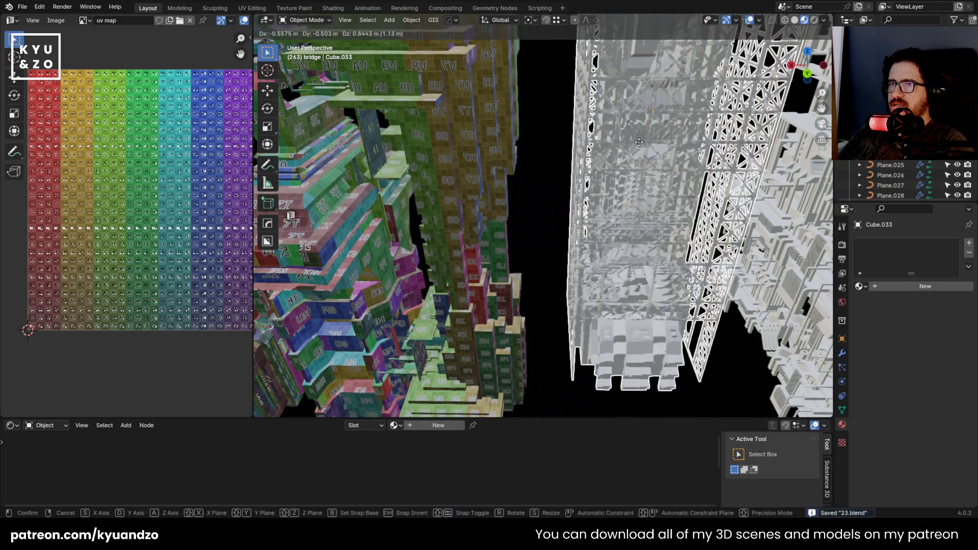
right_click(639, 143)
scroll(469, 226, down, 2)
Link the building 1 material from the neighbouring textured building to the lattice tower
shift+click(486, 210)
key(ctrl+l)
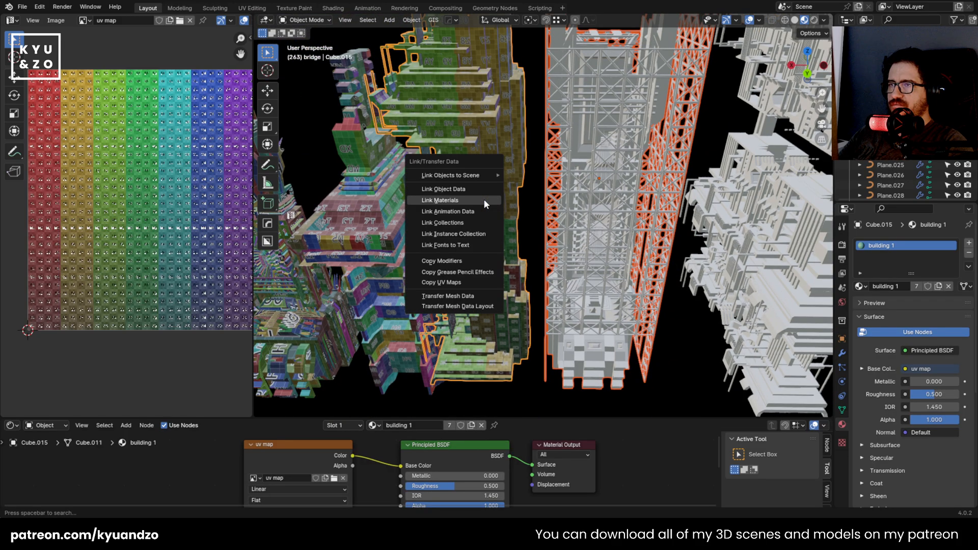
click(484, 200)
Select only the lattice tower and apply its scale
click(589, 191)
key(KP_Decimal)
key(ctrl+a)
click(527, 265)
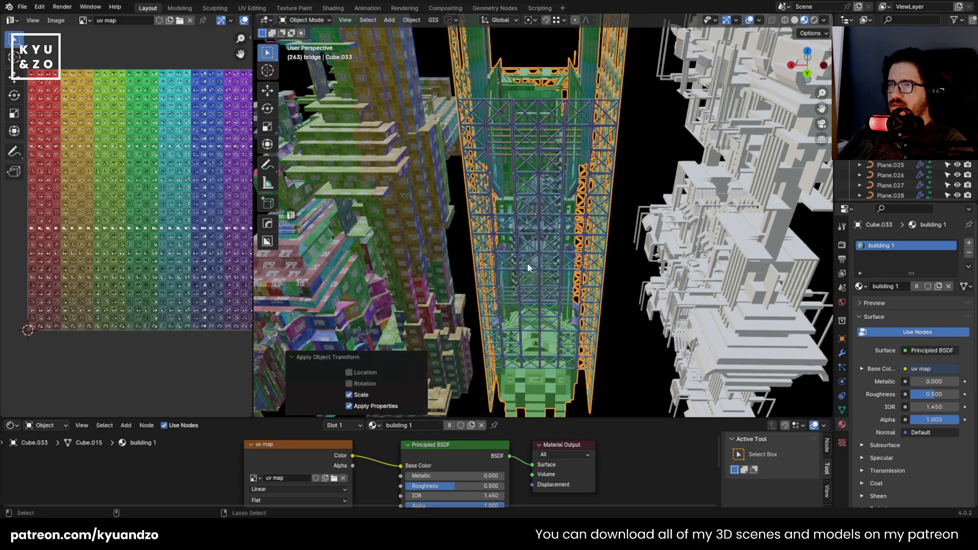
Unwrap all faces of the lattice tower with Cube Projection
key(Tab)
key(a)
key(u)
click(514, 214)
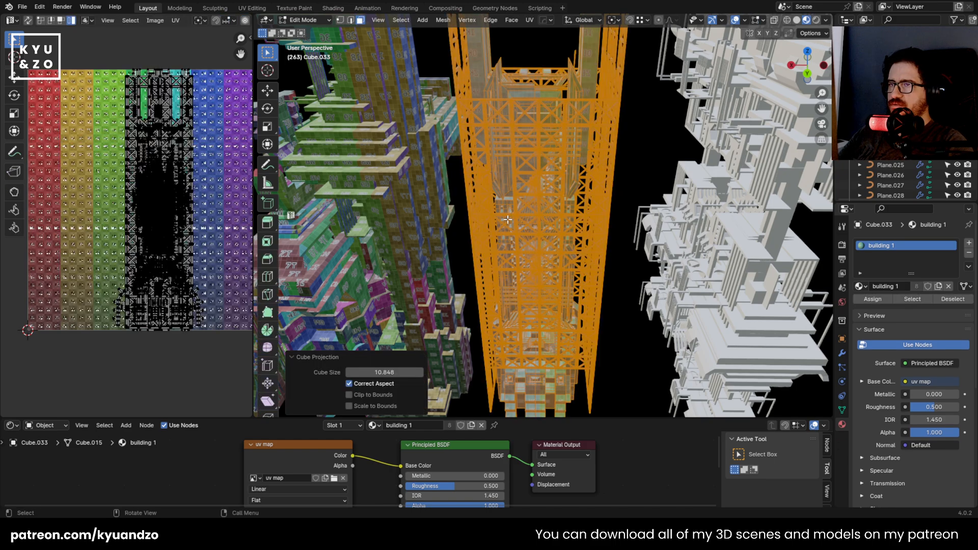
Pack all the tower's UV islands with exact concave shapes, scaling on, rotation off and a 0.001 margin, and check the mapping in Object Mode
key(a)
key(alt+a)
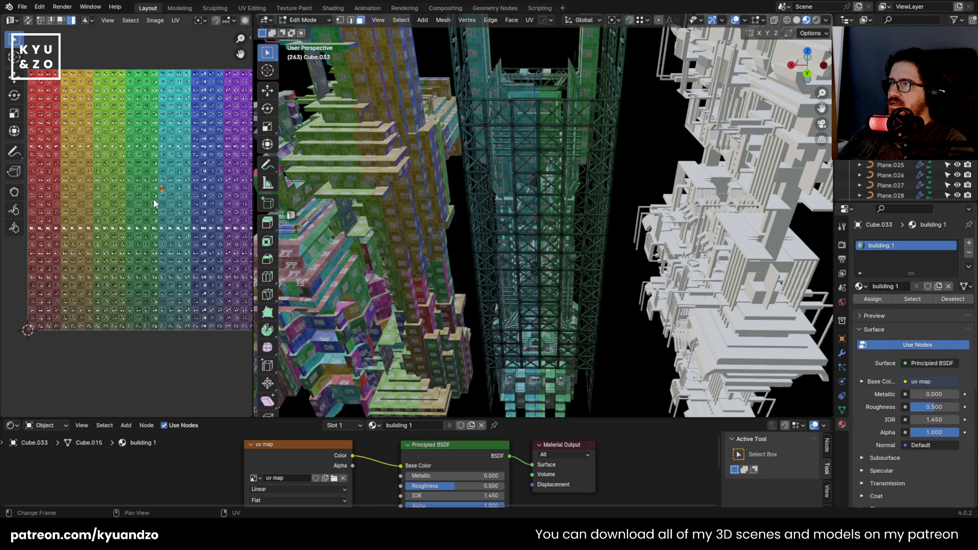
key(a)
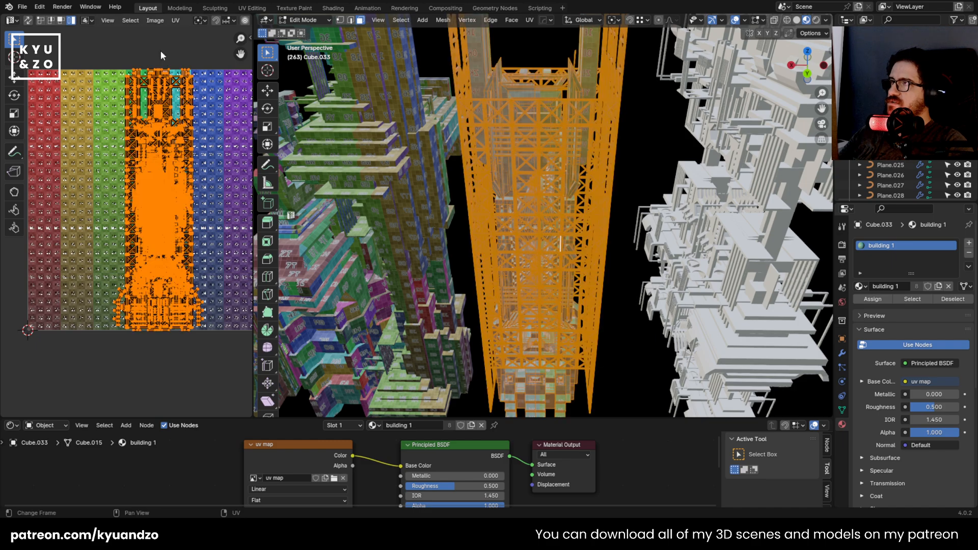
click(175, 21)
click(222, 204)
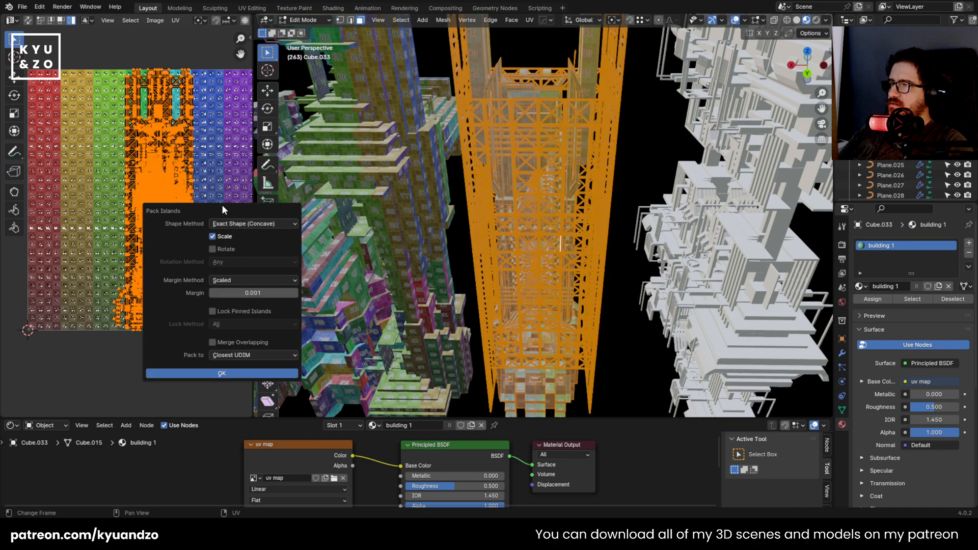
click(237, 375)
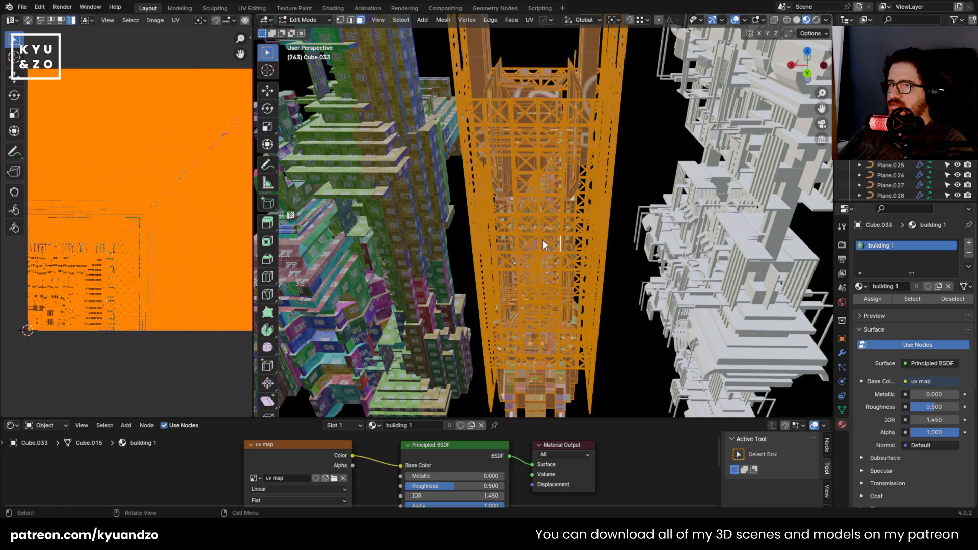
key(Tab)
scroll(606, 247, up, 5)
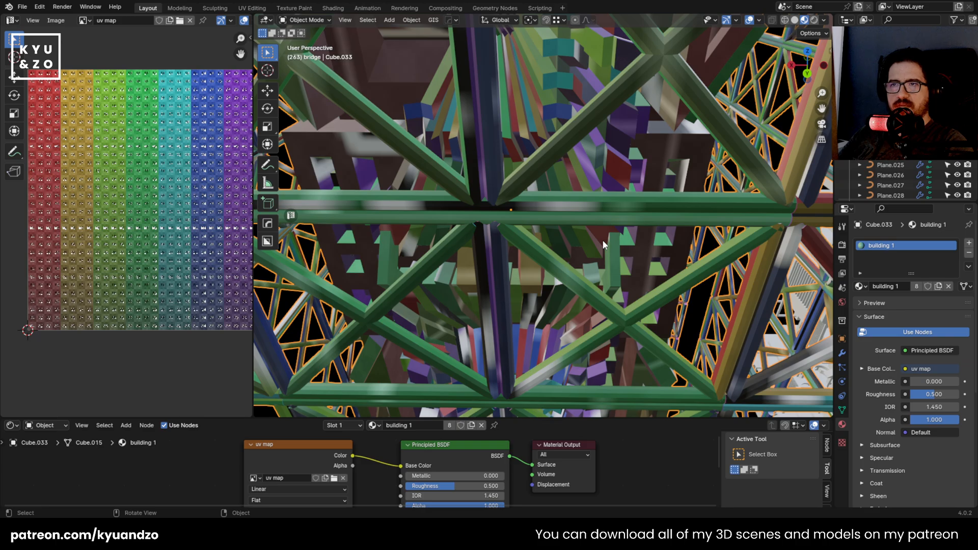
scroll(603, 242, down, 6)
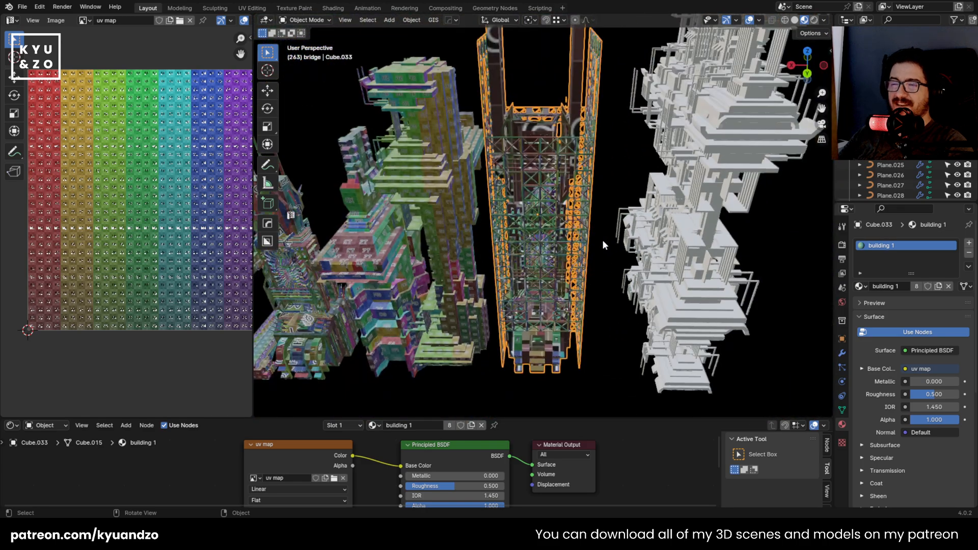
Unwrap all of the tower's faces with Smart UV Project at a 66° angle limit and zero island margin
scroll(564, 234, up, 3)
key(Tab)
key(u)
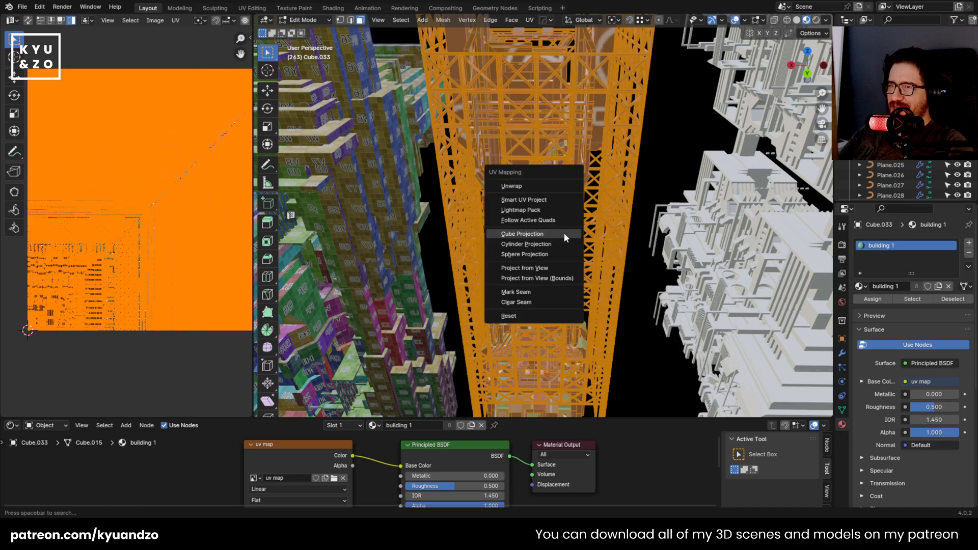
click(558, 197)
click(548, 293)
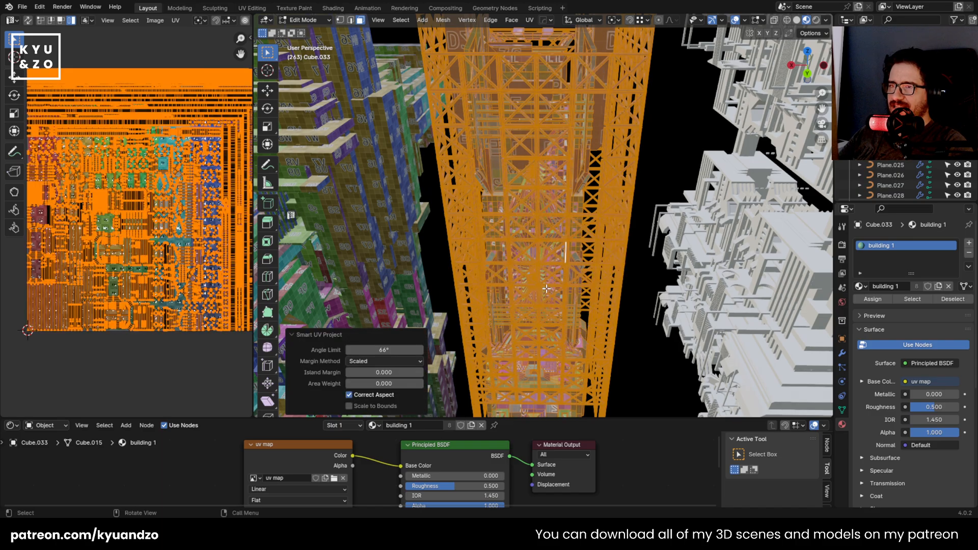
Examine the texture scale and mapping on the lattice tower's beams and columns from near, far and above
key(Tab)
scroll(502, 235, up, 6)
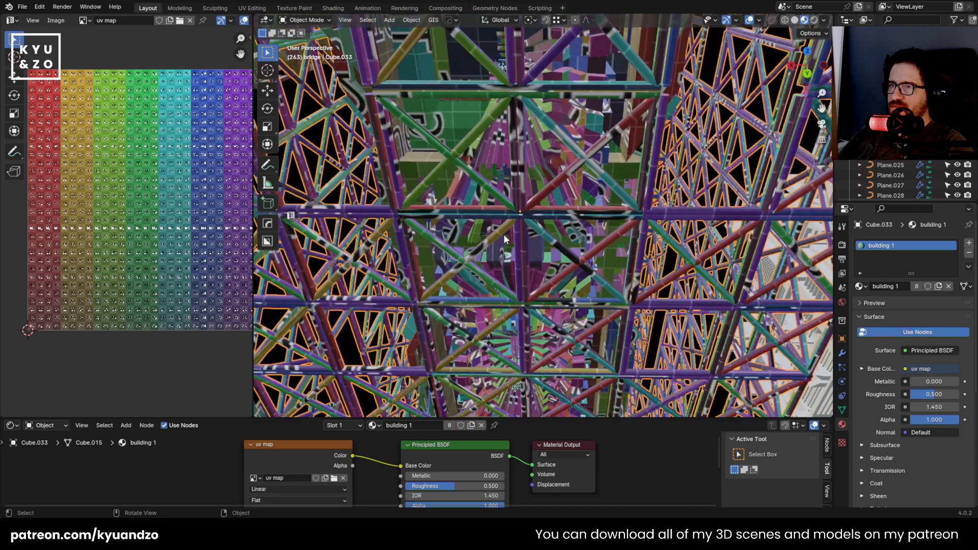
scroll(503, 234, down, 8)
scroll(503, 234, up, 5)
key(Tab)
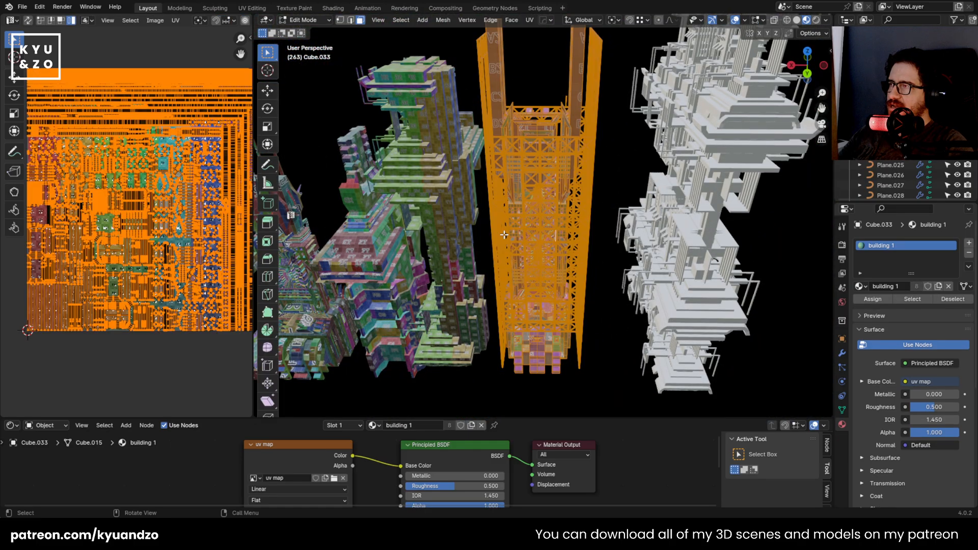
scroll(503, 233, up, 5)
scroll(504, 234, up, 2)
key(Tab)
middle_drag(528, 201, 510, 187)
scroll(517, 227, down, 8)
scroll(516, 227, up, 5)
scroll(525, 136, up, 3)
scroll(509, 188, down, 6)
scroll(510, 209, up, 8)
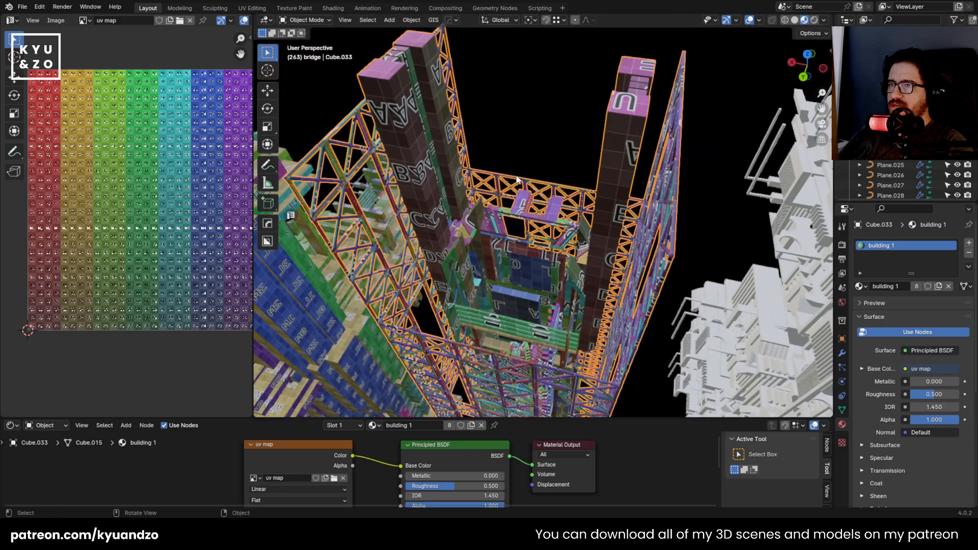
scroll(500, 261, down, 6)
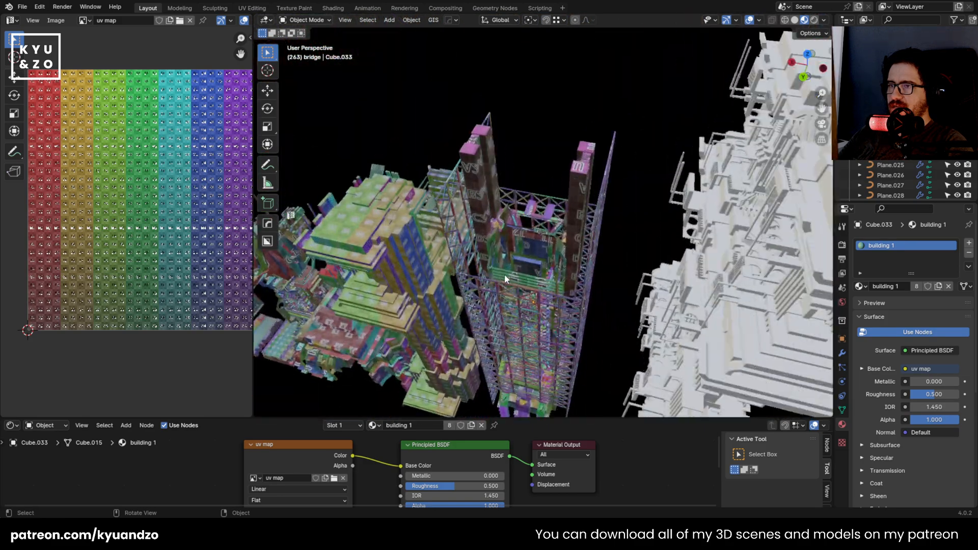
scroll(505, 276, up, 2)
key(g)
right_click(621, 128)
scroll(643, 203, down, 5)
scroll(588, 173, up, 8)
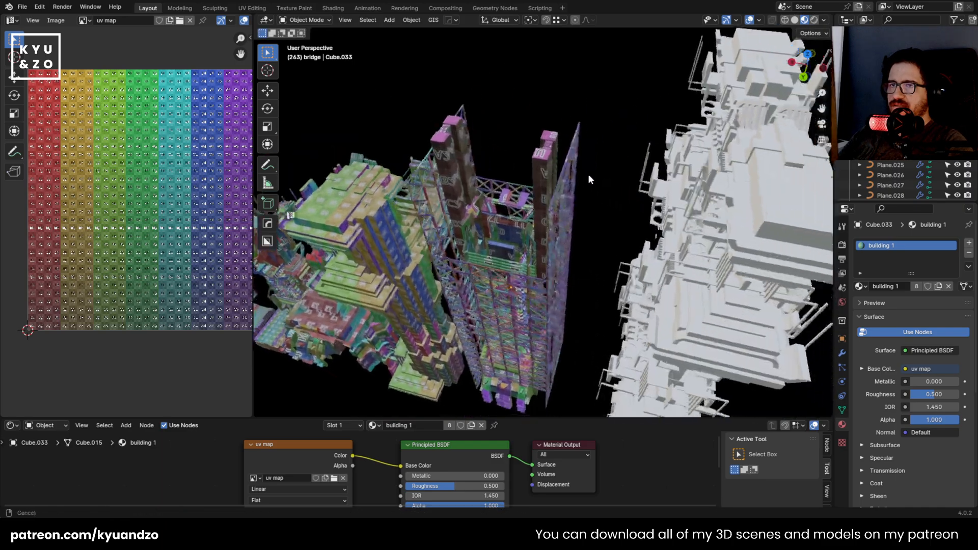
Link the lattice tower's building 1 material to the stepped white tower beside it and apply that tower's scale
click(513, 222)
scroll(499, 224, down, 3)
shift+click(427, 208)
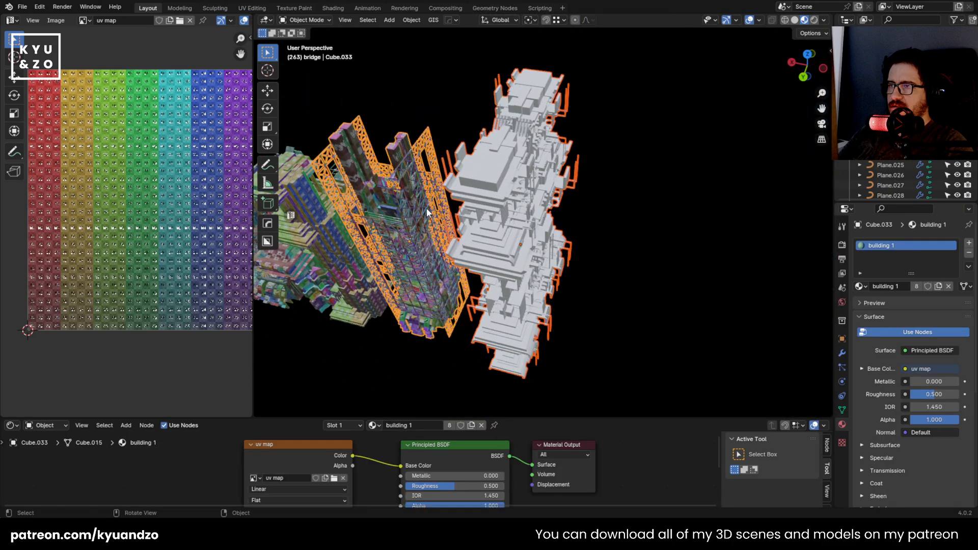
key(ctrl+l)
click(422, 213)
click(531, 201)
shift+middle_drag(531, 202, 596, 141)
key(ctrl+a)
click(534, 210)
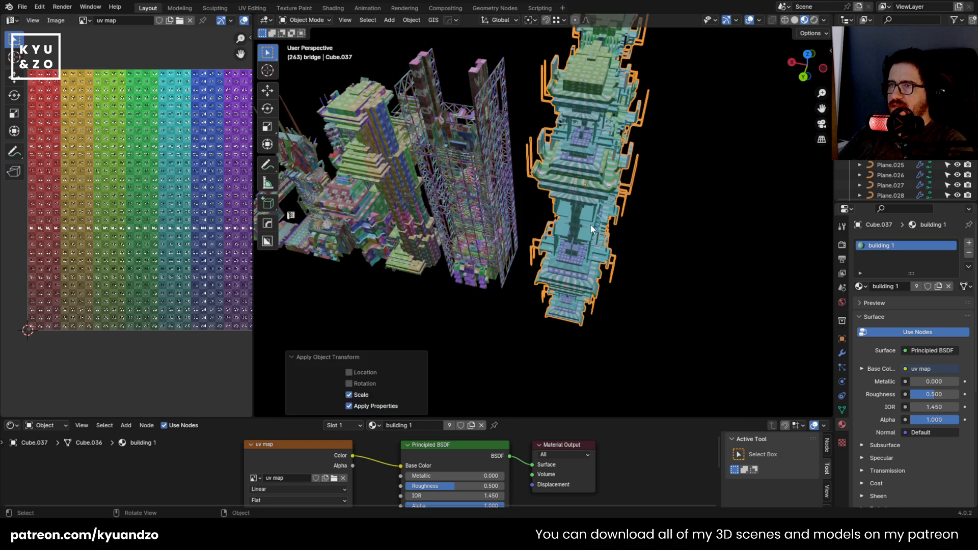
Unwrap all of the stepped tower's faces with Smart UV Project at a 66° angle limit and zero island margin
click(586, 219)
key(Tab)
key(u)
click(585, 216)
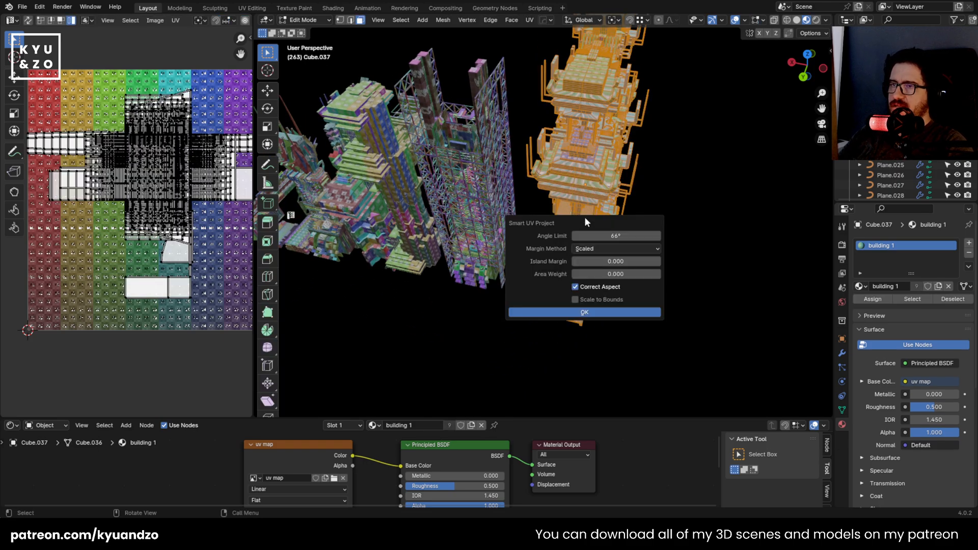
click(575, 311)
key(Tab)
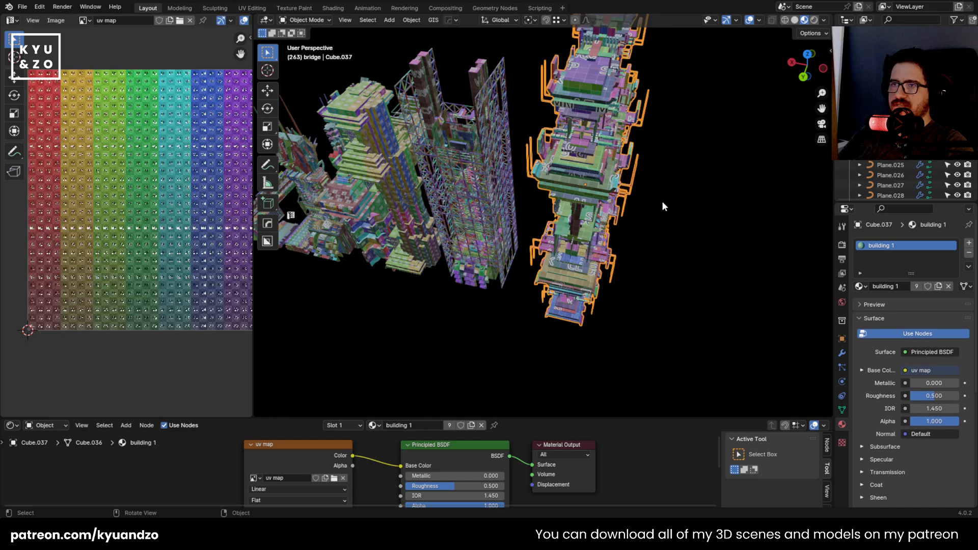
Examine the texture scale and mapping on the stepped tower's decks, columns and small parts from near and far
key(shift+grave)
key(w)
key(w)
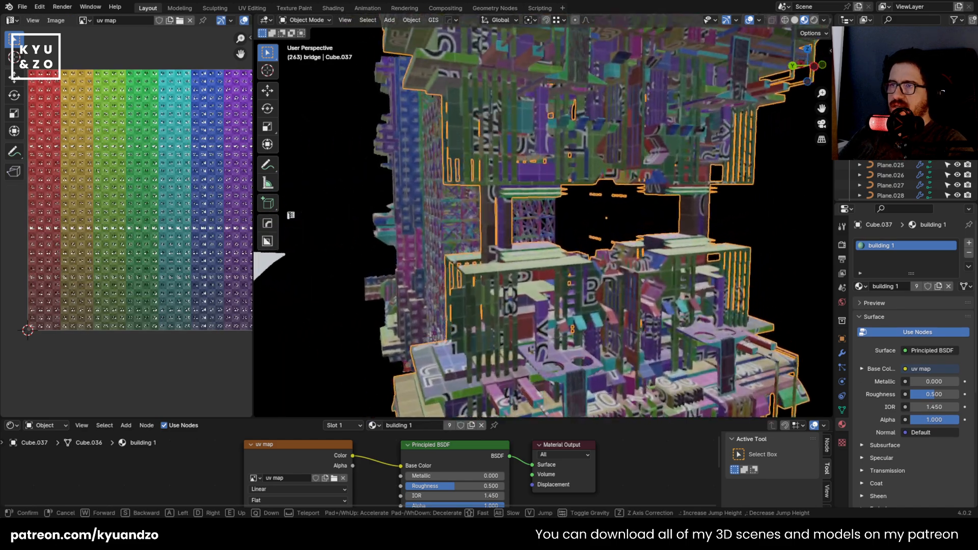
key(w)
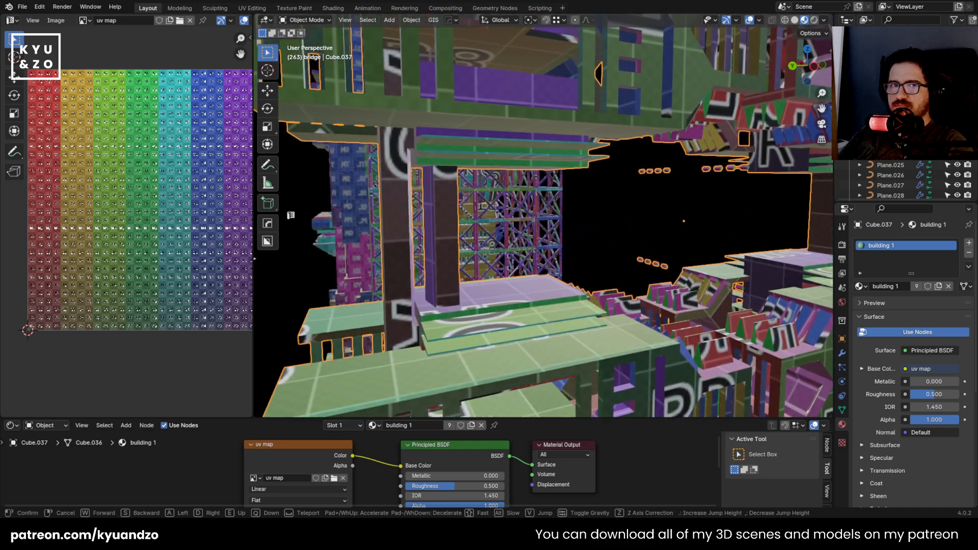
key(s)
key(d)
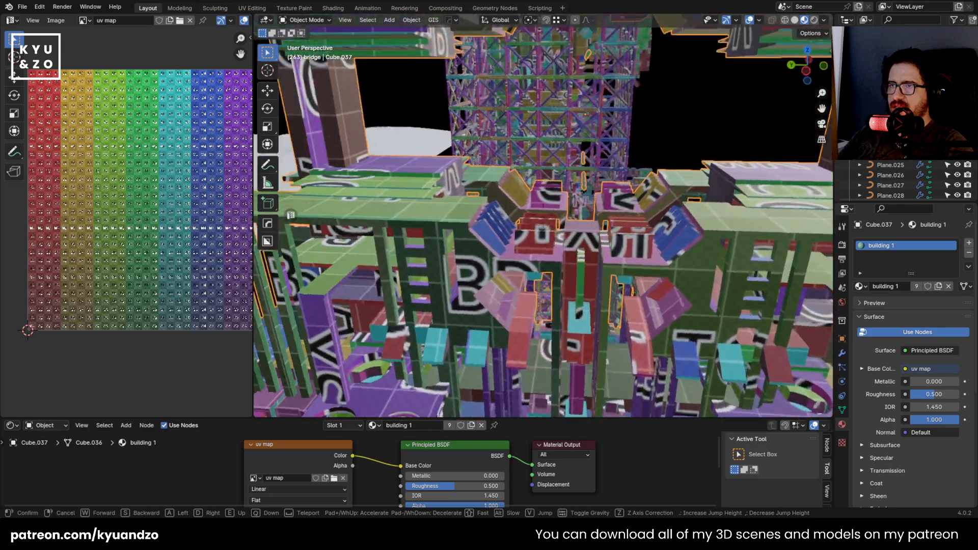
key(w)
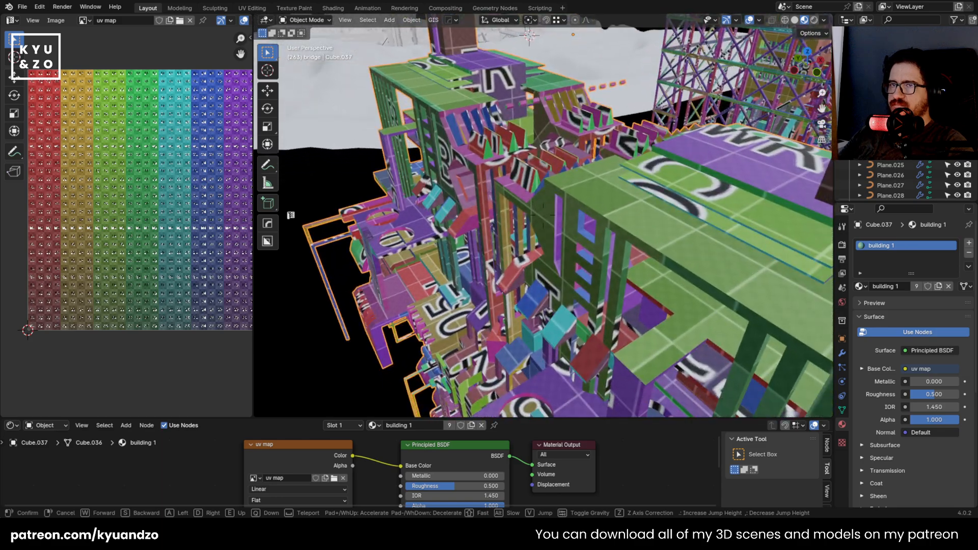
key(s)
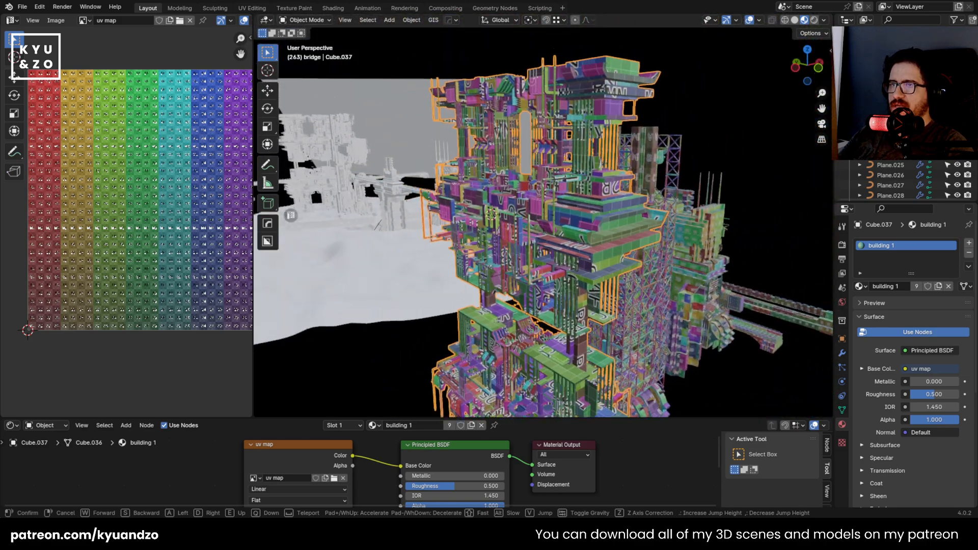
Survey the untextured city on the snowy terrain for buildings that match the unwrapped originals
key(w)
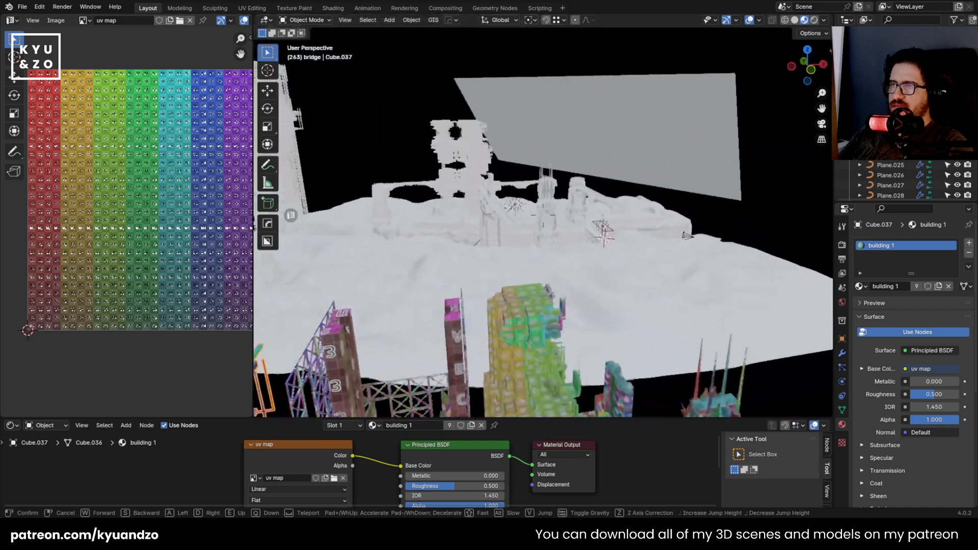
key(w)
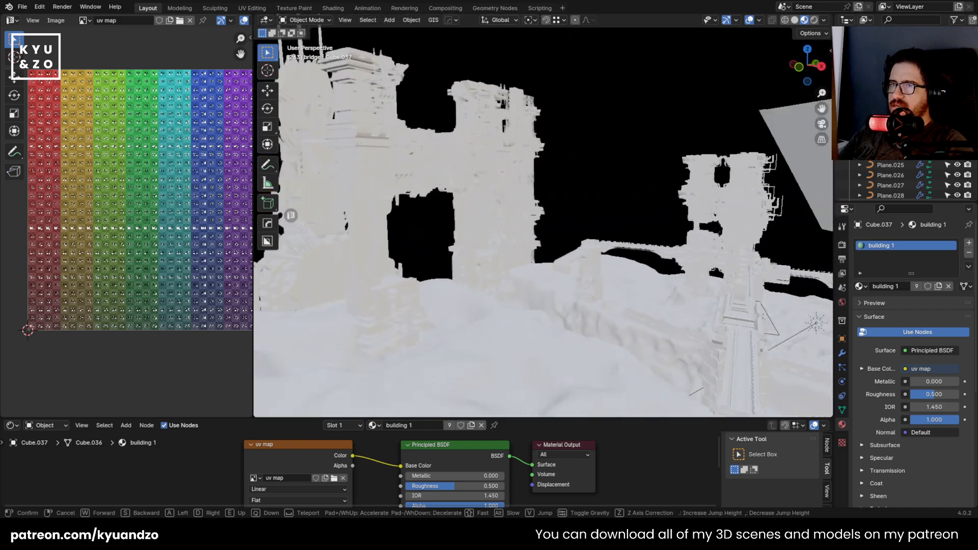
key(s)
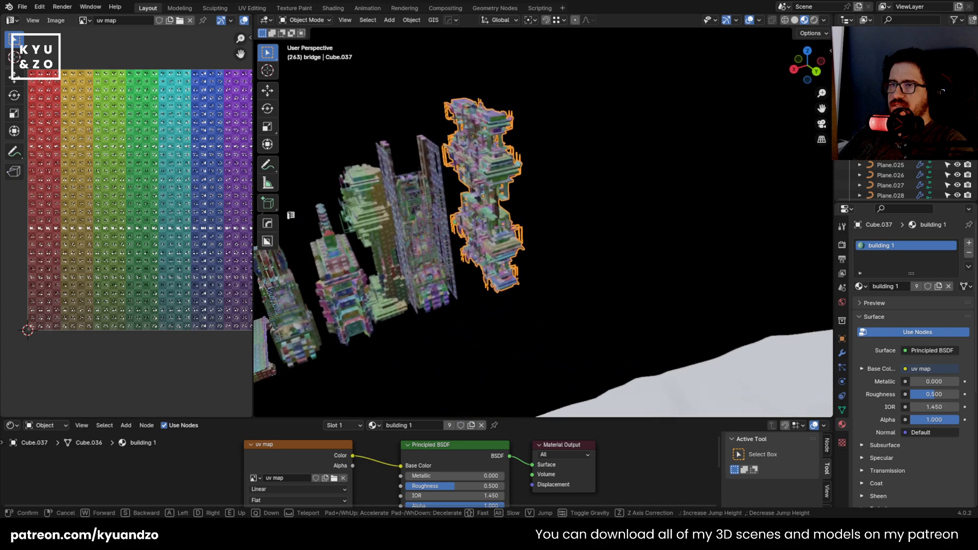
key(w)
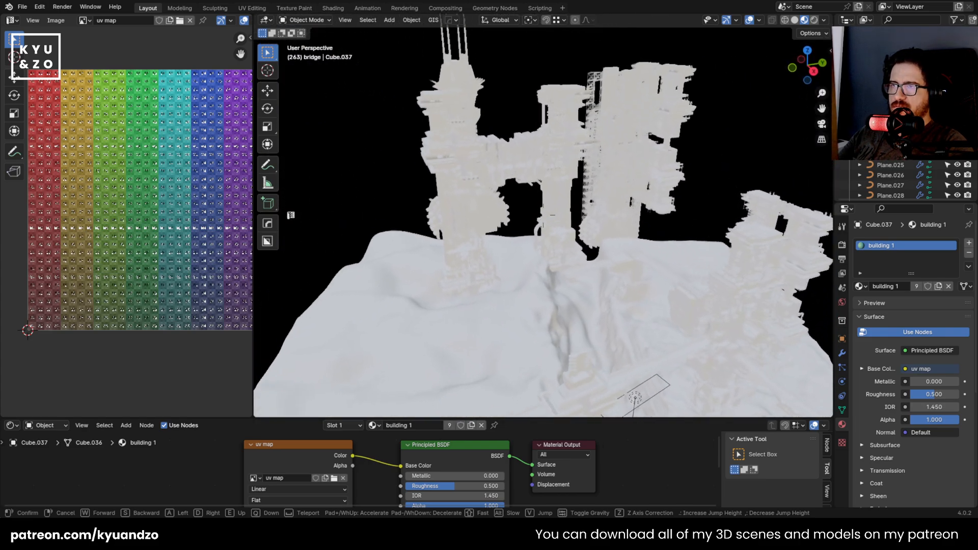
key(w)
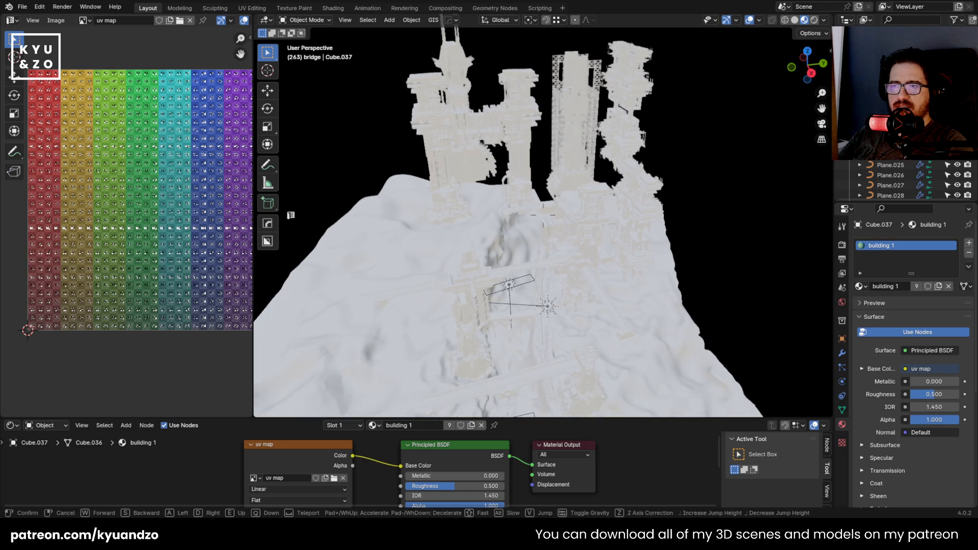
click(686, 224)
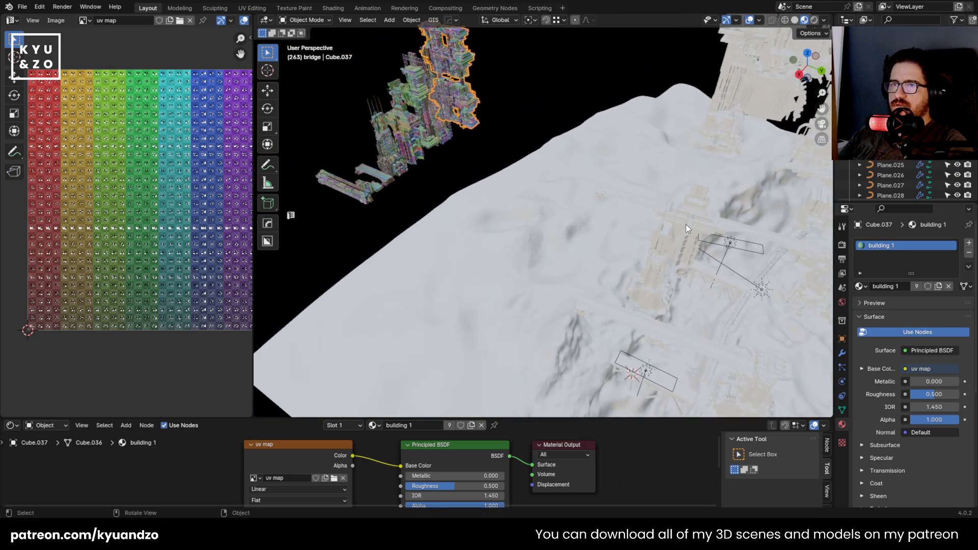
click(682, 227)
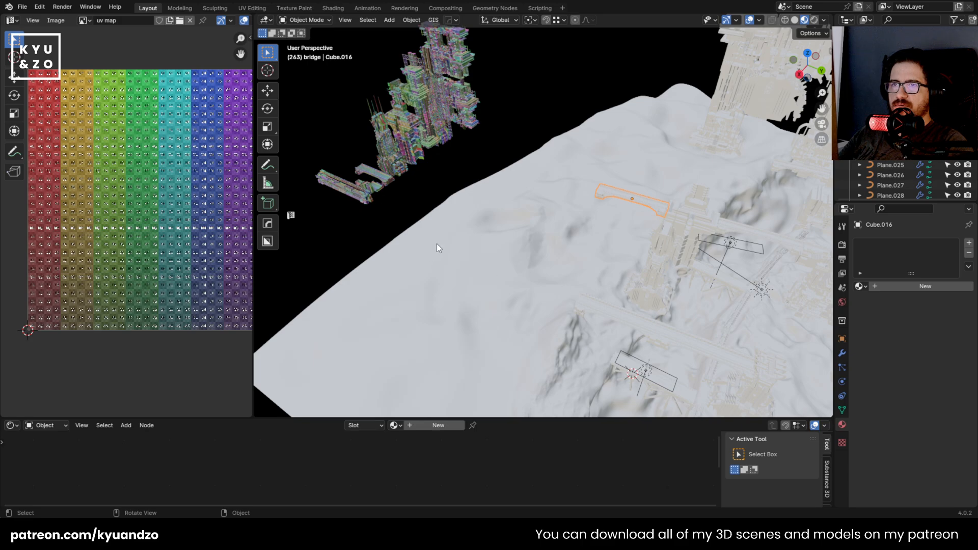
key(shift+grave)
click(485, 226)
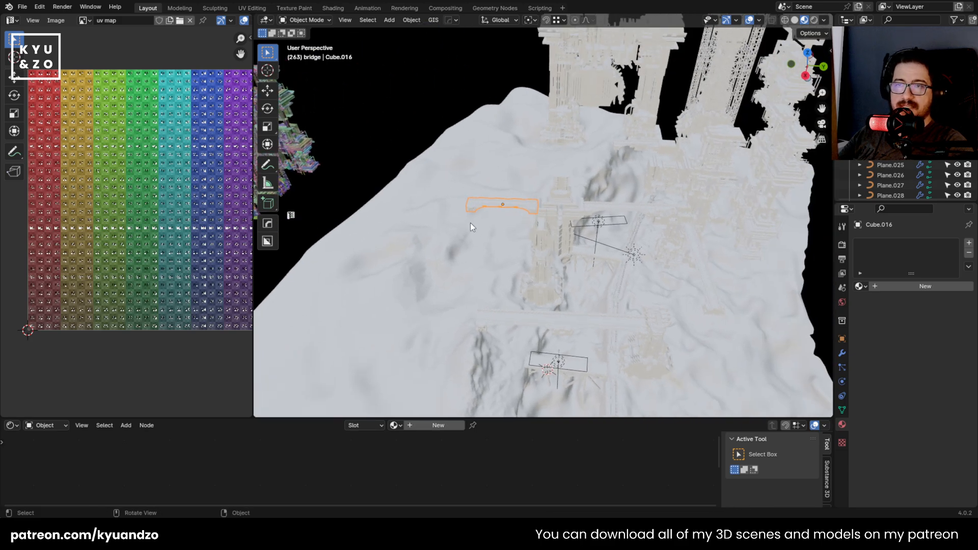
key(shift+grave)
click(543, 223)
Compare the unwrapped green building that has a side arm with its white counterparts in the city by test-moving it
click(397, 199)
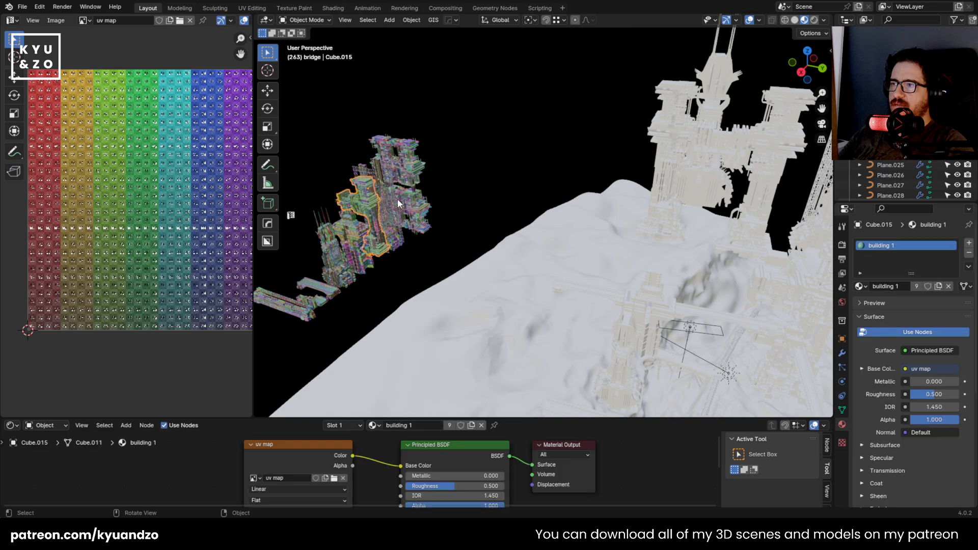
click(696, 159)
click(658, 226)
key(shift+grave)
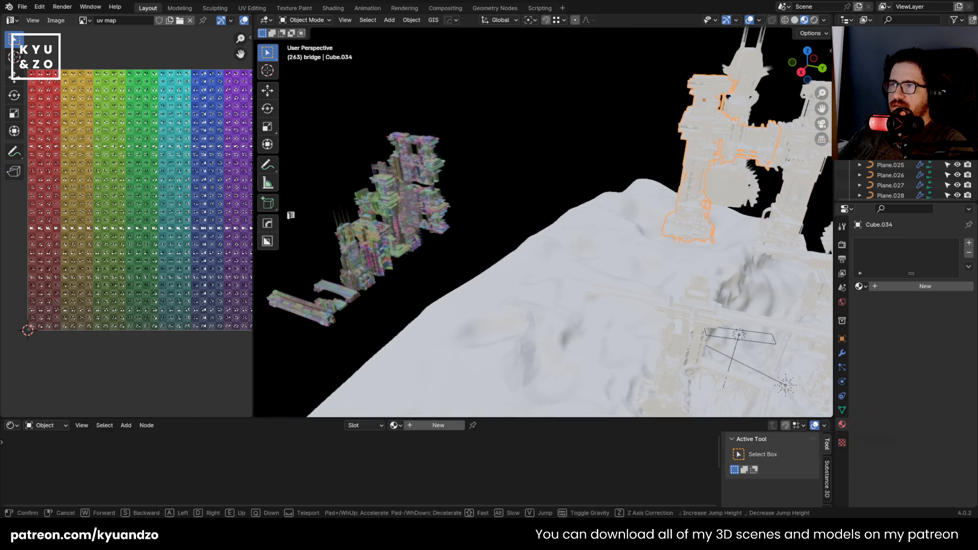
click(517, 190)
click(378, 234)
click(364, 219)
key(g)
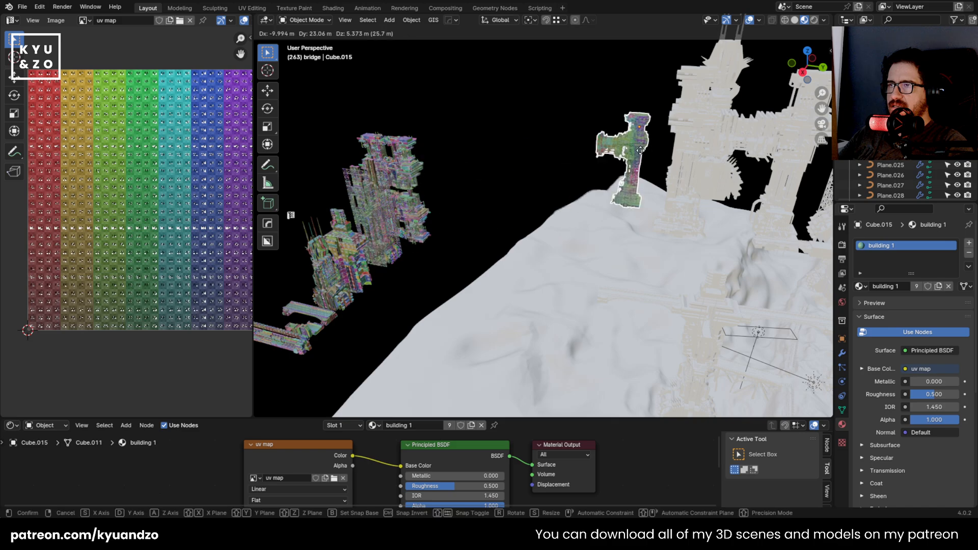
right_click(629, 175)
Link the object data of the unwrapped building with the side arm to the matching white tower beside the city's spire
click(743, 143)
key(g)
right_click(455, 143)
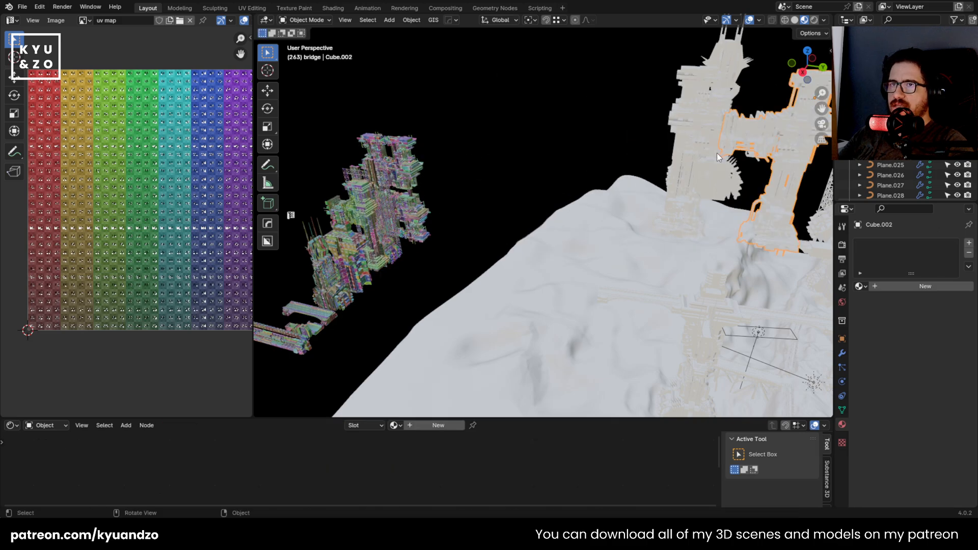
shift+click(343, 204)
key(ctrl+l)
click(350, 174)
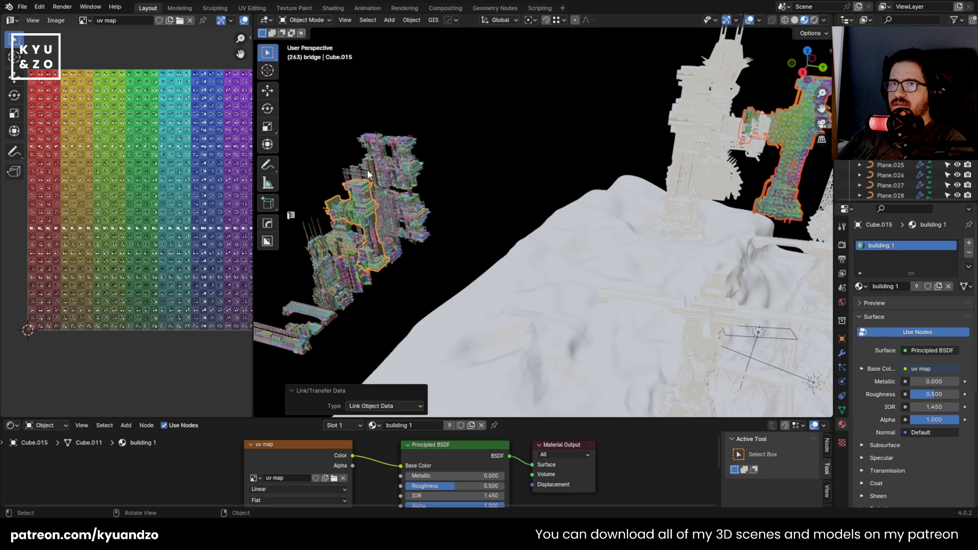
click(538, 127)
shift+middle_drag(710, 134, 673, 150)
click(762, 174)
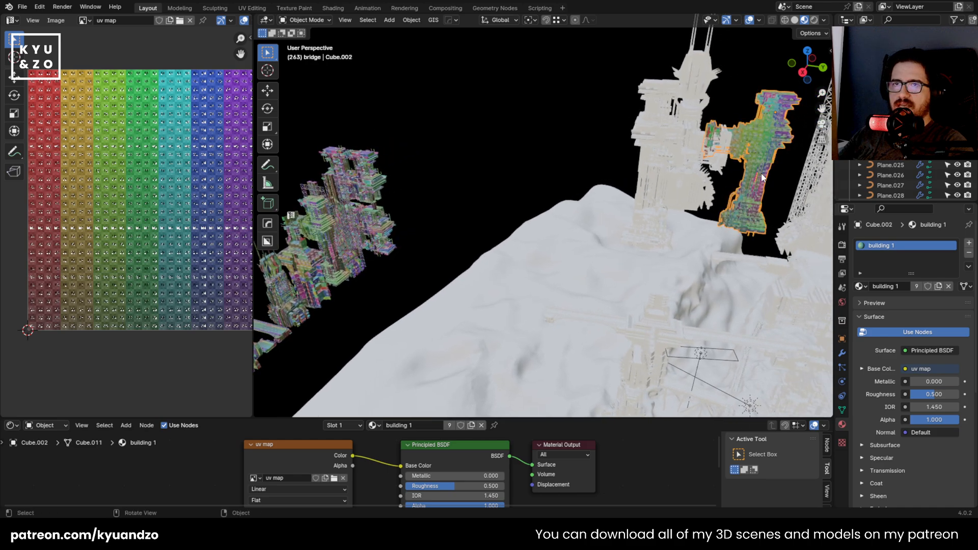
key(s)
right_click(777, 206)
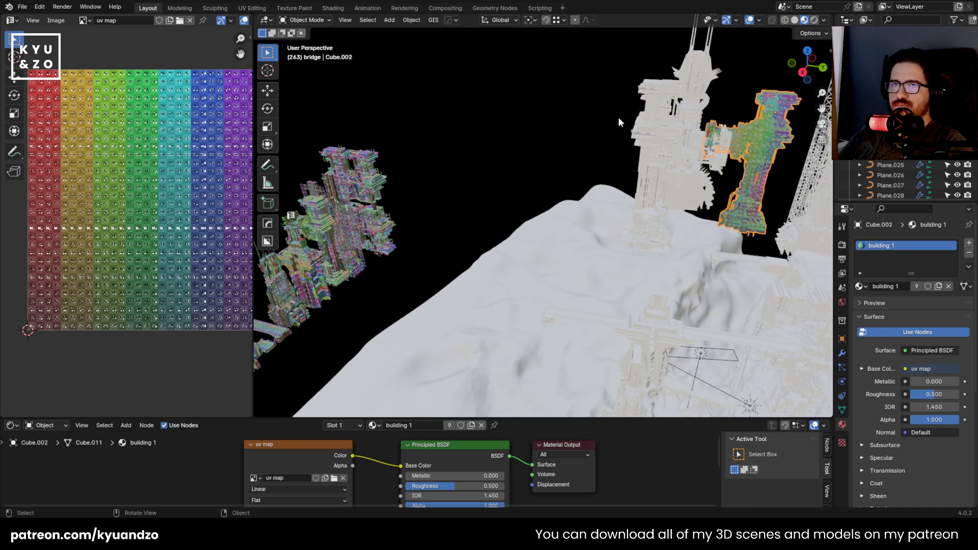
Link the unwrapped lattice tower's object data to the white lattice tower in the city
shift+middle_drag(619, 123, 569, 138)
click(652, 189)
shift+middle_drag(652, 187, 443, 205)
click(650, 188)
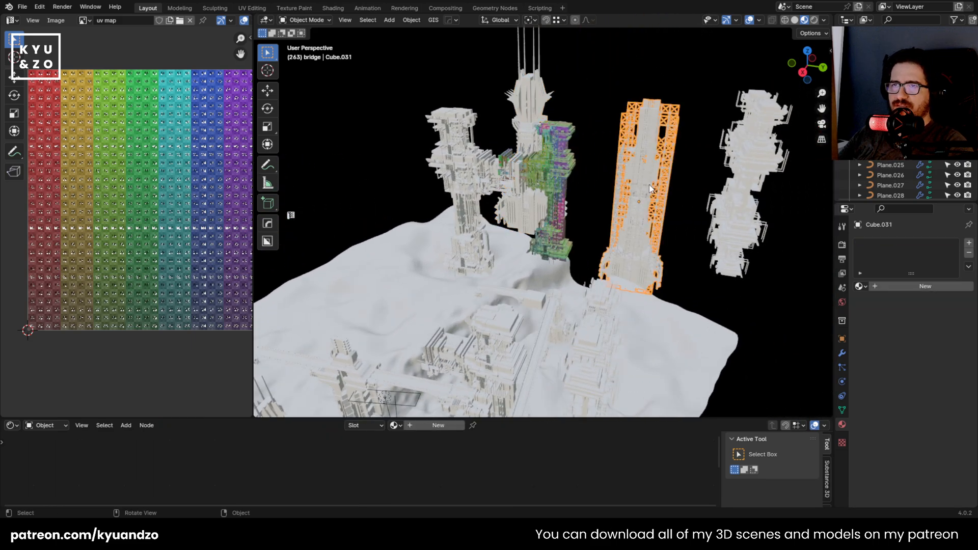
middle_drag(534, 170, 529, 205)
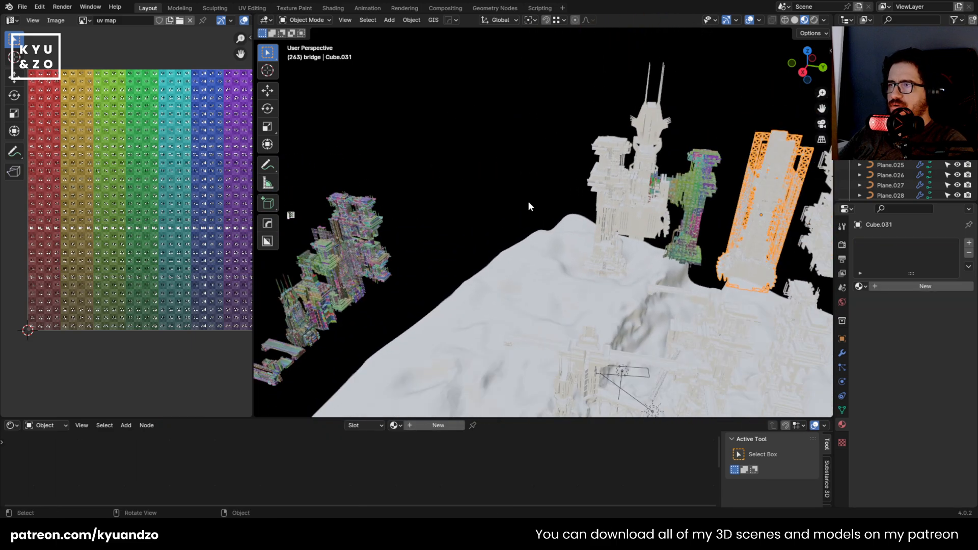
shift+click(353, 262)
key(ctrl+l)
click(366, 248)
click(366, 248)
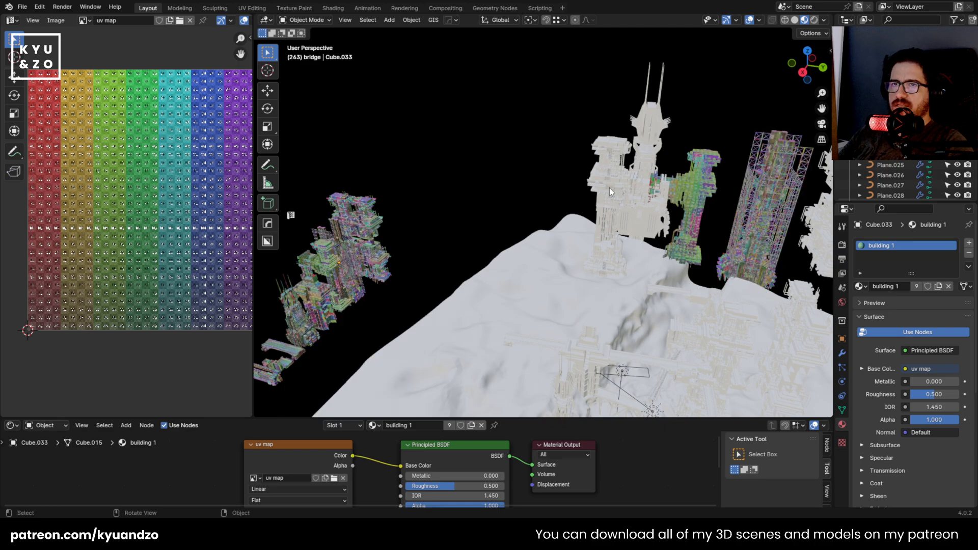
Try linking the object data of the unwrapped tiered building (Cube.025) to the city's white spire tower
click(650, 124)
shift+click(319, 293)
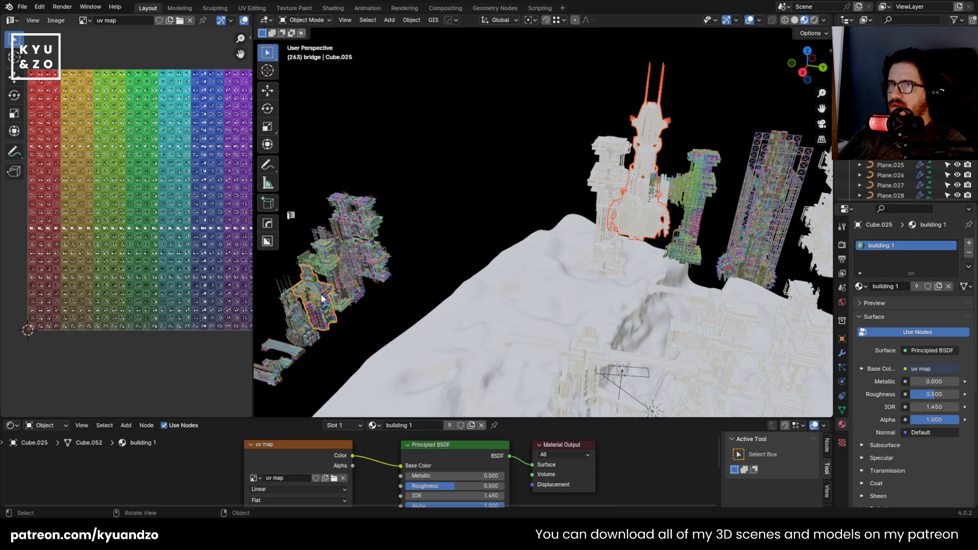
key(ctrl+l)
click(313, 296)
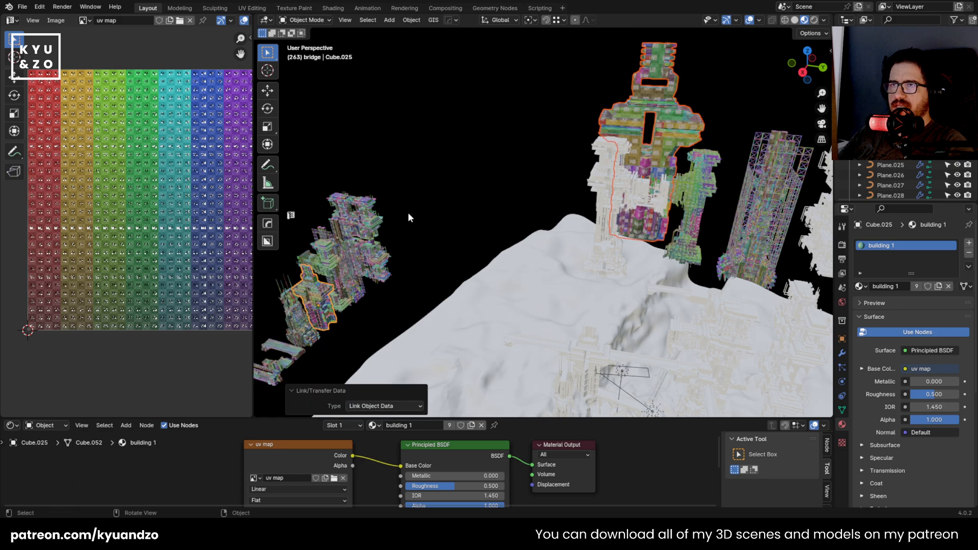
click(481, 160)
Link the object data of the unwrapped antenna-topped building (Cube.003) to the city's tall white spire tower
click(655, 153)
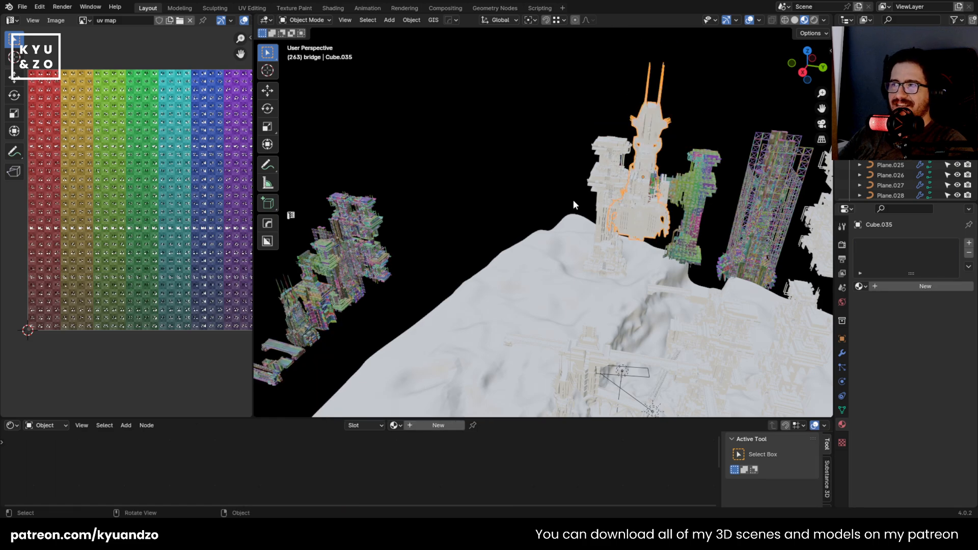
shift+click(296, 316)
key(ctrl+l)
click(292, 317)
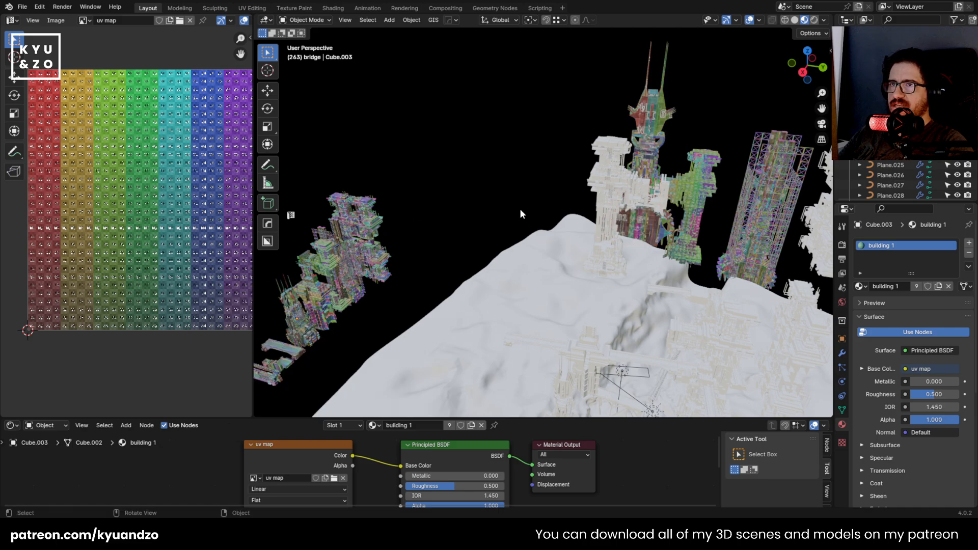
Link the antenna-topped building's object data to the second white spire tower, located beside the bridges lower on the terrain
click(604, 273)
middle_drag(603, 273, 434, 251)
click(450, 234)
key(ctrl+l)
click(447, 225)
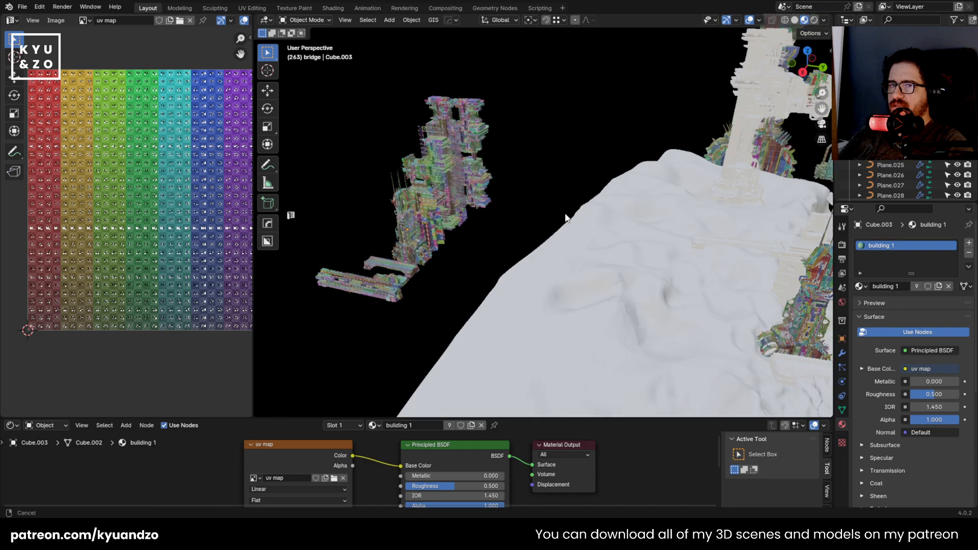
middle_drag(566, 214, 528, 252)
click(587, 206)
key(ctrl+z)
key(ctrl+z)
key(ctrl+z)
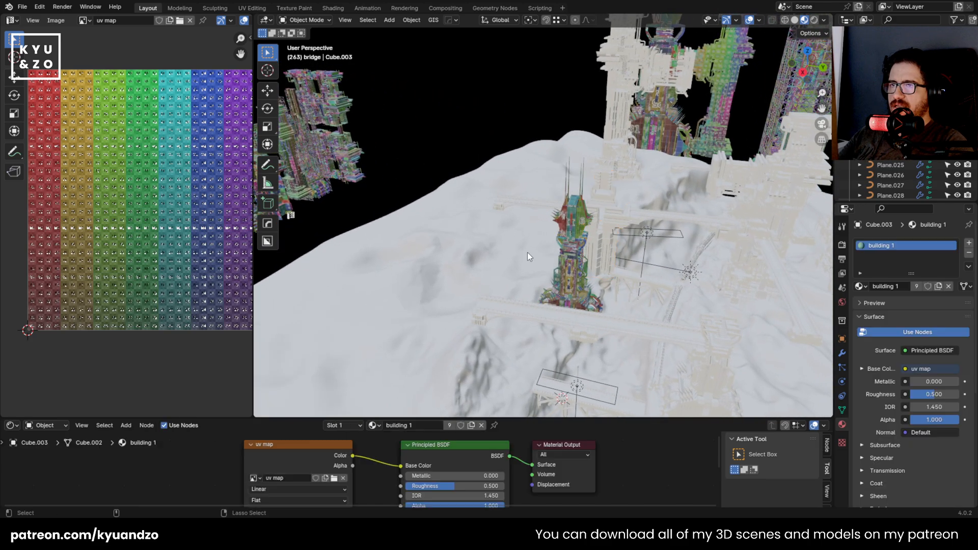
key(ctrl+shift+z)
click(451, 87)
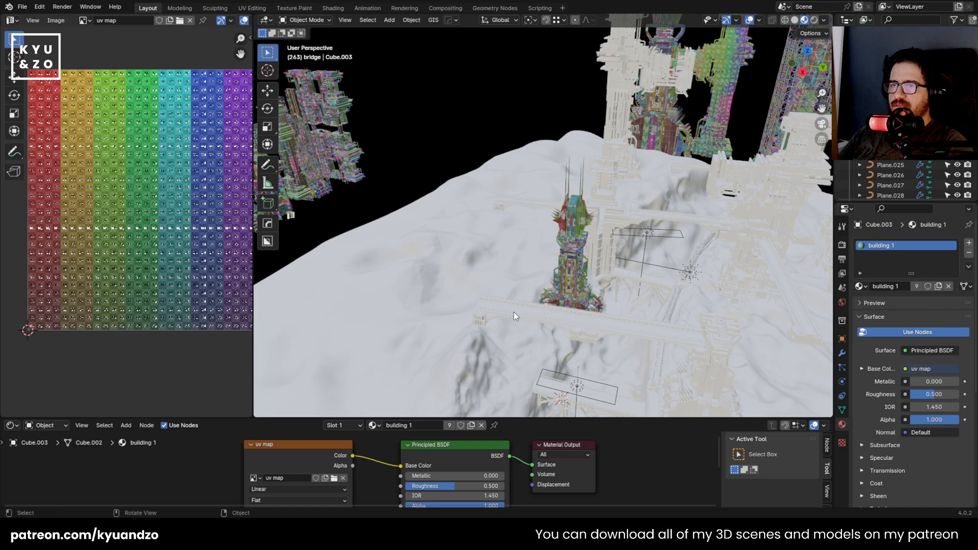
Link the object data of the unwrapped arched bridge (Cube.005) to the white bridge (Cube.018) in front of the antenna-topped tower
click(515, 313)
shift+click(610, 328)
shift+middle_drag(426, 188, 543, 187)
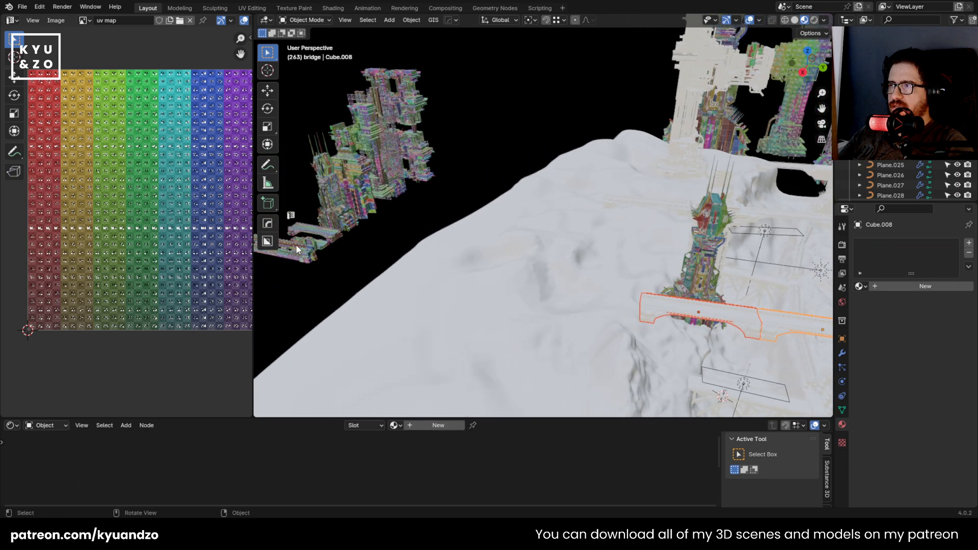
click(336, 234)
middle_drag(530, 234, 622, 233)
key(alt+h)
scroll(472, 243, up, 2)
click(468, 244)
click(460, 246)
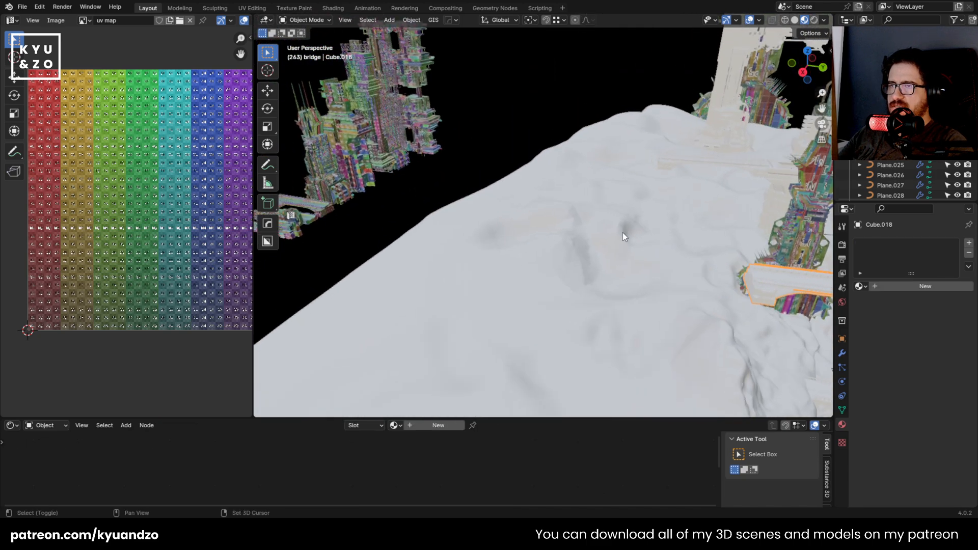
scroll(349, 222, down, 3)
shift+click(374, 207)
key(ctrl+l)
click(370, 203)
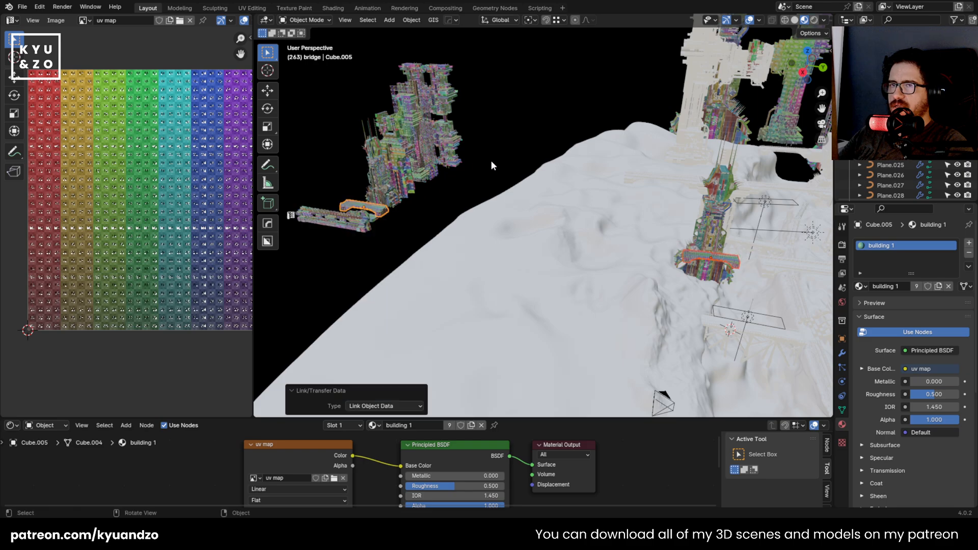
Scale the linked bridge (Cube.018) up uniformly by about 1.754 so it meets the adjoining white bridge
click(746, 265)
click(747, 270)
click(741, 263)
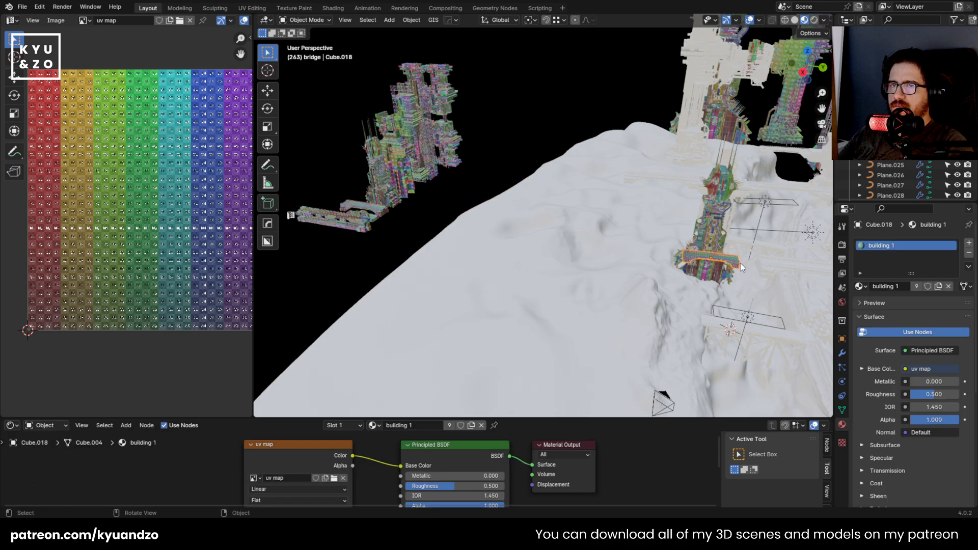
key(s)
right_click(768, 290)
shift+middle_drag(750, 274, 540, 253)
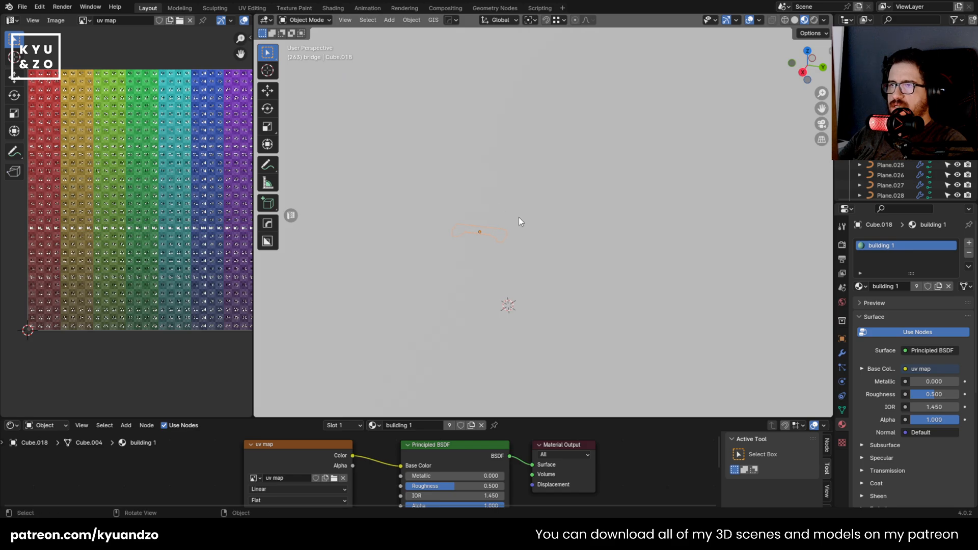
middle_drag(518, 217, 528, 242)
scroll(530, 229, up, 5)
middle_drag(531, 202, 425, 178)
key(s)
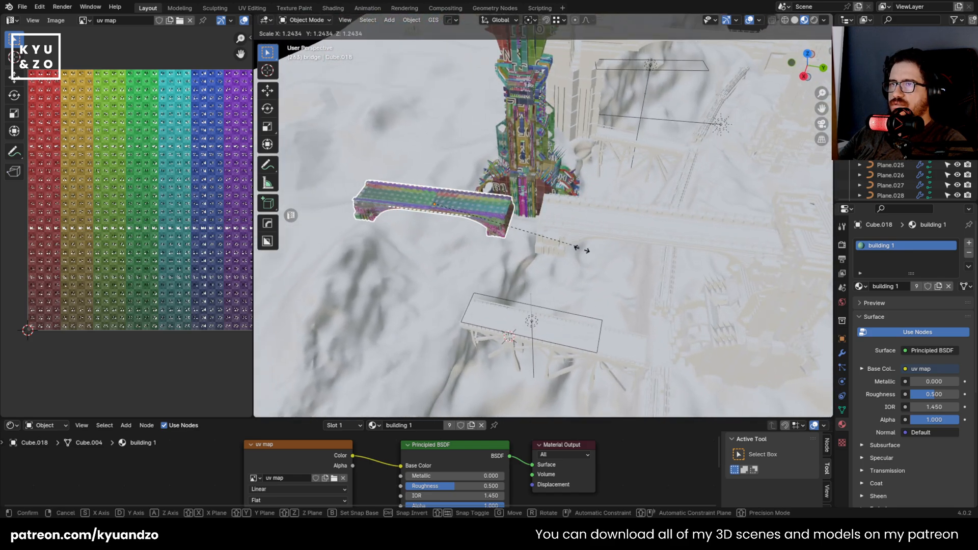
click(626, 295)
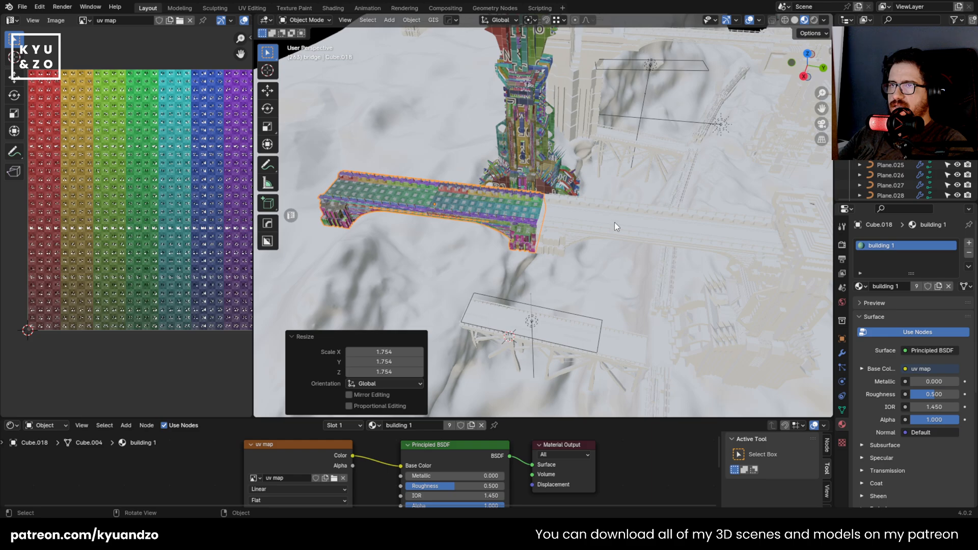
click(615, 223)
key(n)
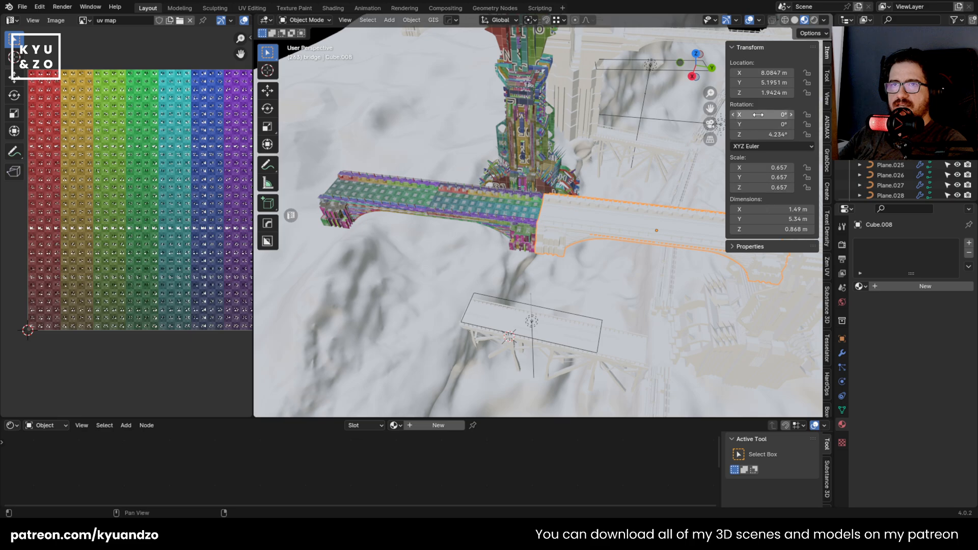
key(n)
click(504, 215)
scroll(438, 199, down, 5)
key(shift+d)
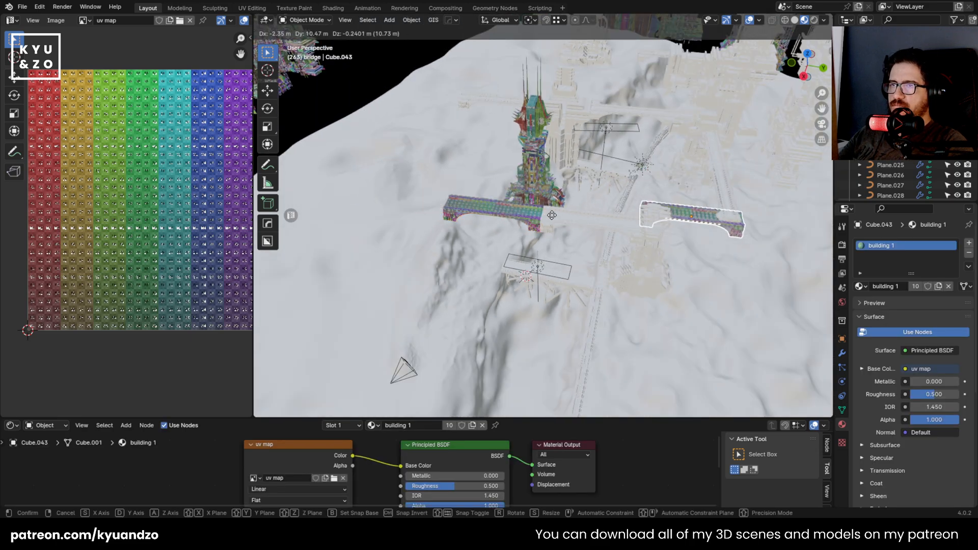
right_click(552, 215)
key(Delete)
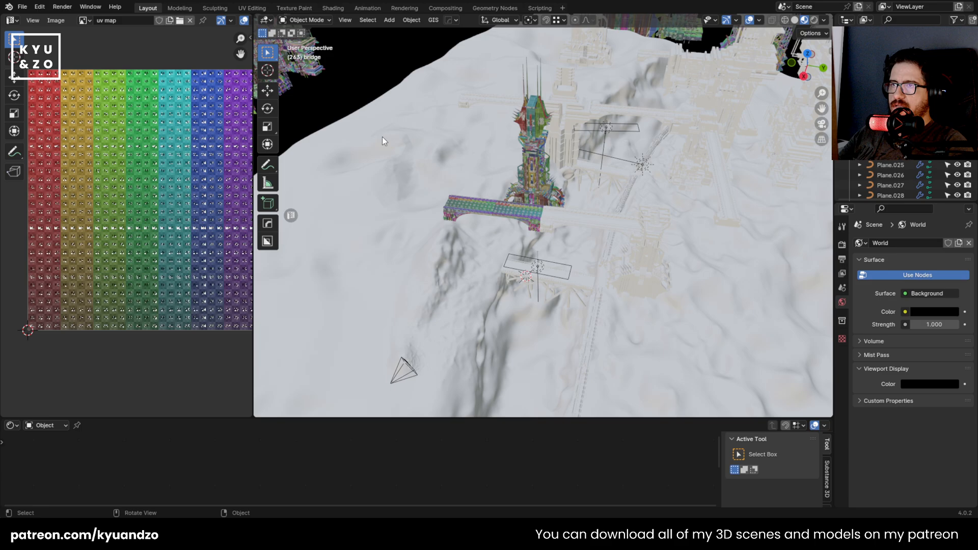
Duplicate the original unwrapped bridge with mesh Cube.003 and place the copy over the terrain at about X 1.914 m, Y -11.98 m, Z 2.986 m
middle_drag(382, 136, 491, 221)
click(336, 212)
key(shift+d)
key(x)
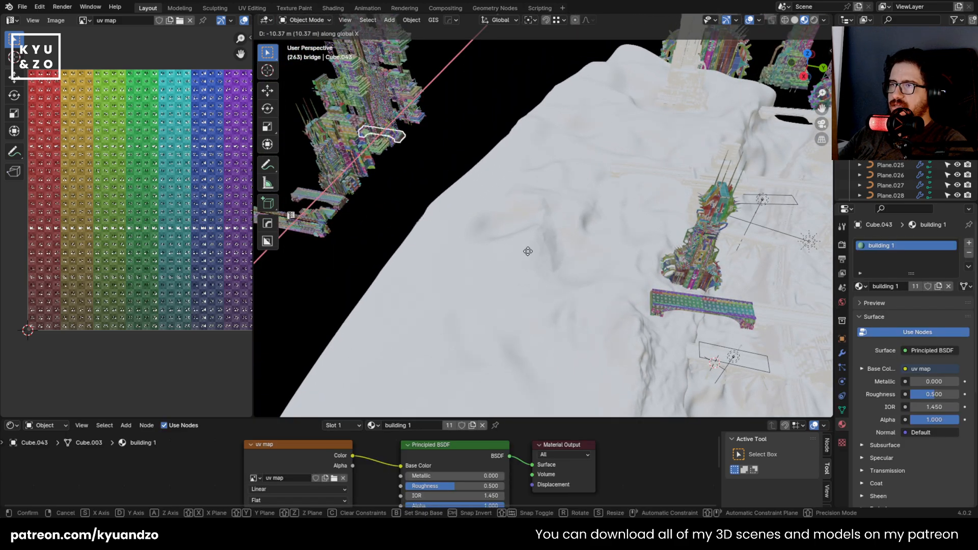
key(y)
click(547, 264)
key(g)
key(z)
click(548, 211)
Try linking the duplicated bridge's object data to the white bridge (Cube.008) adjoining the enlarged textured bridge
shift+middle_drag(782, 326, 673, 301)
click(672, 299)
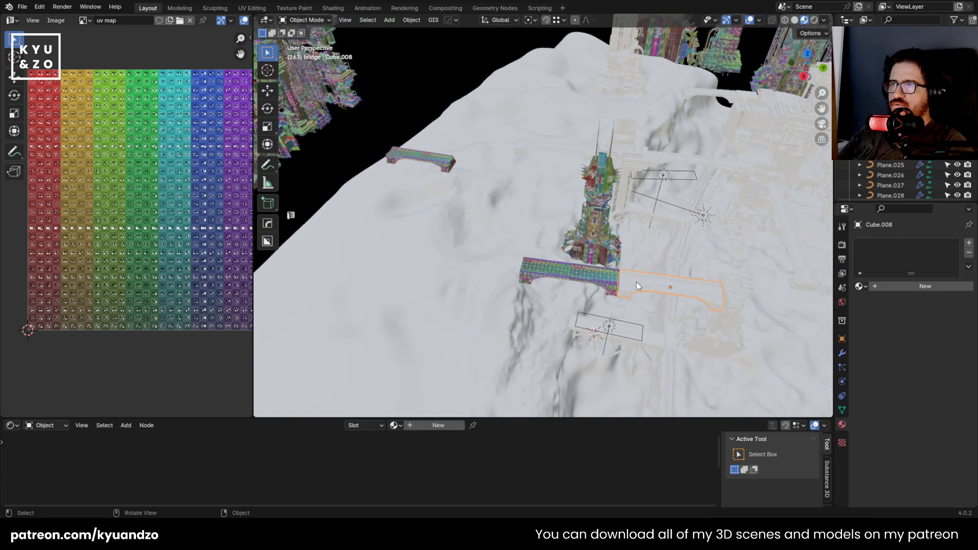
click(414, 157)
click(680, 285)
shift+click(435, 158)
key(ctrl+l)
click(439, 155)
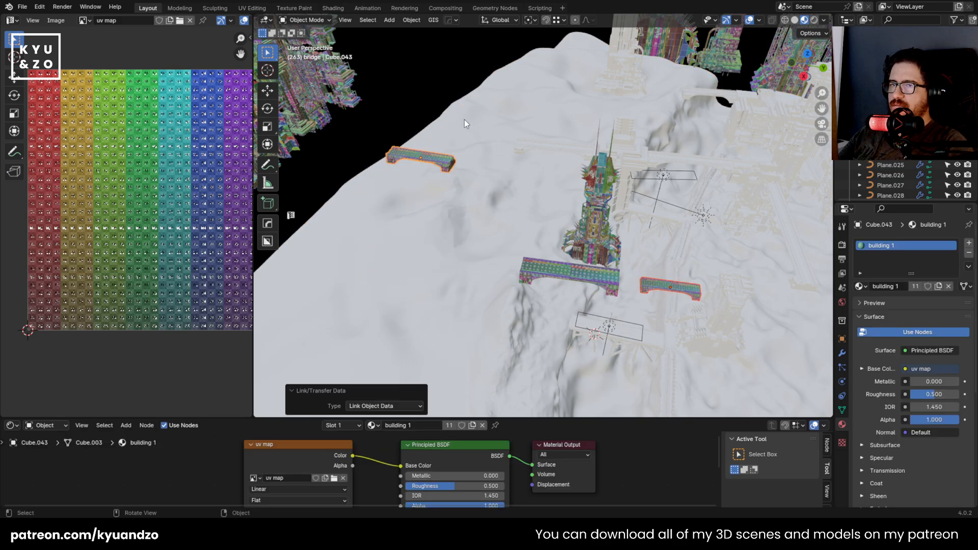
key(ctrl+z)
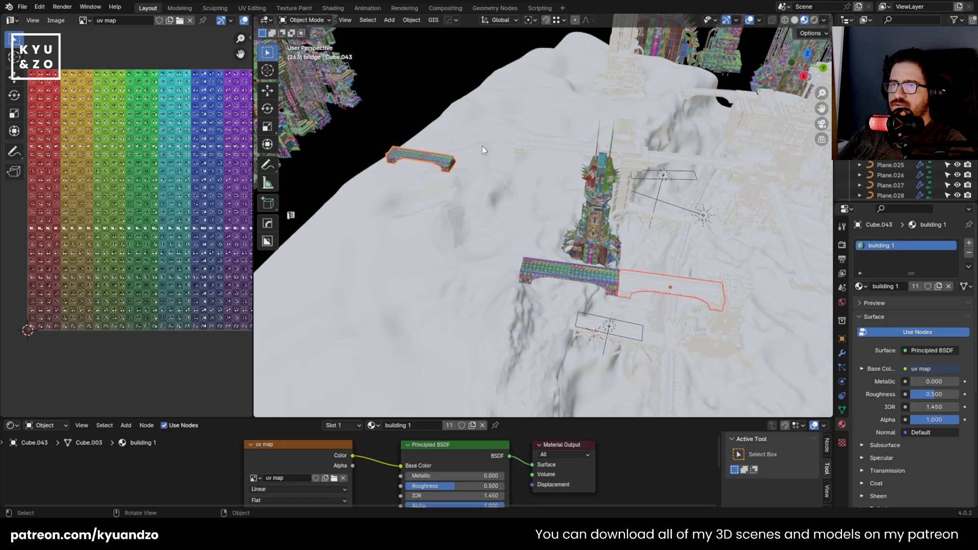
Compare the location, rotation, scale and dimensions of the duplicated bridge with those of the white bridge (Cube.008)
click(438, 166)
click(411, 161)
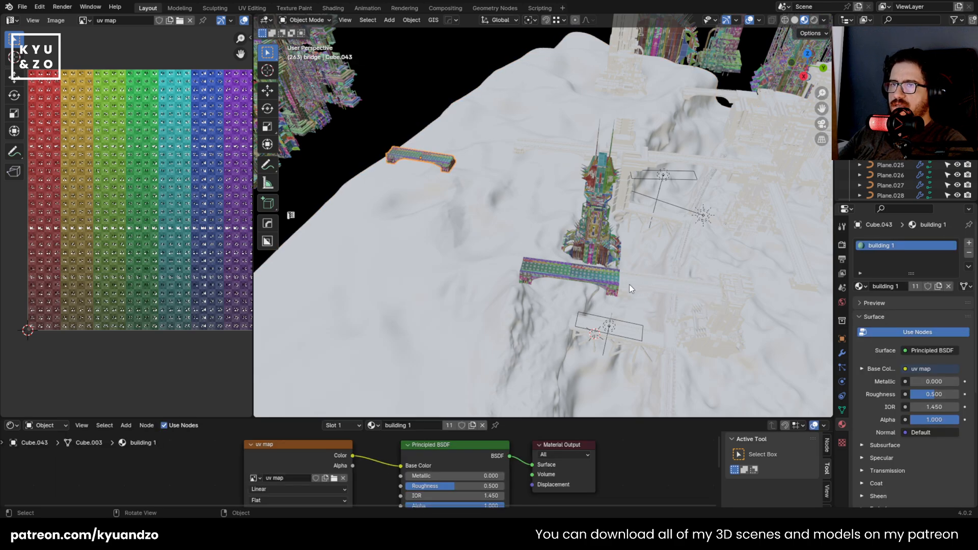
key(n)
click(638, 277)
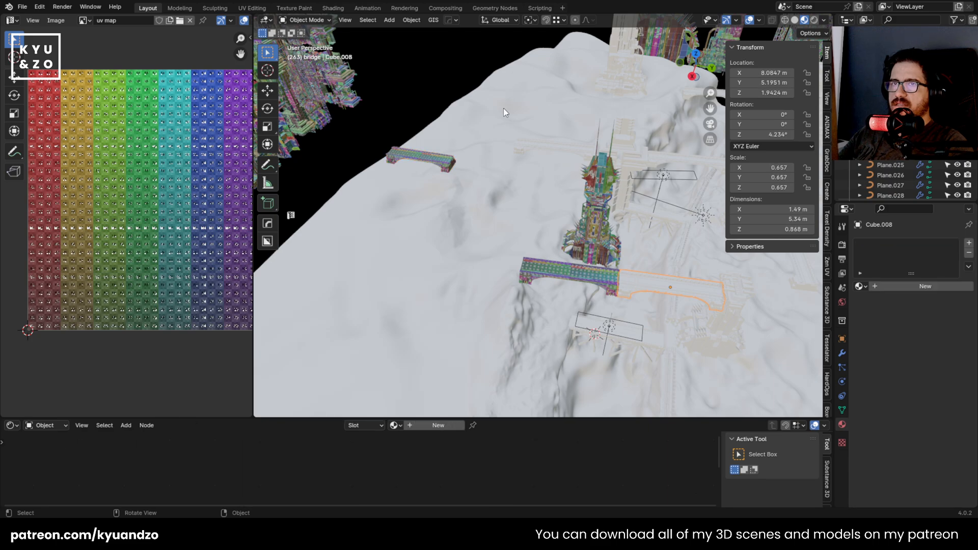
click(447, 164)
click(642, 285)
click(423, 170)
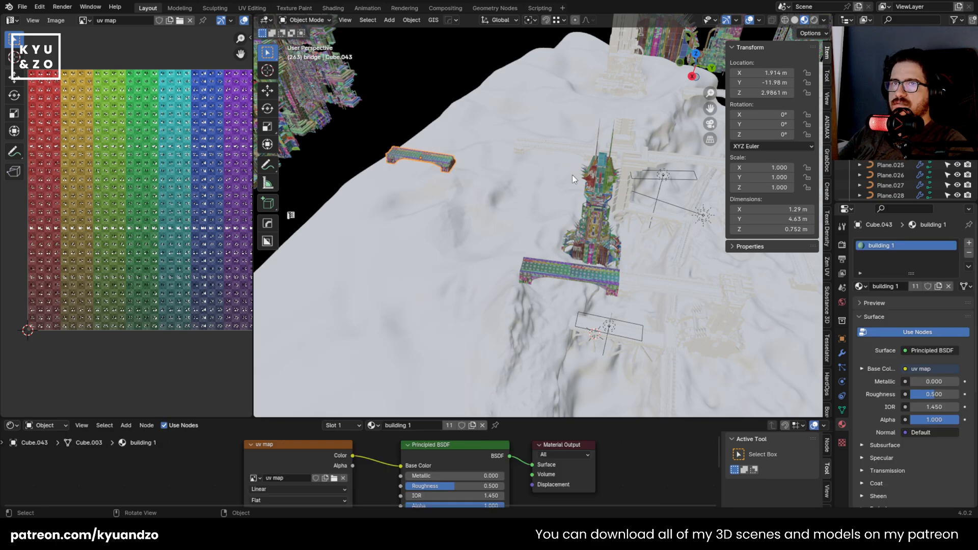
click(656, 279)
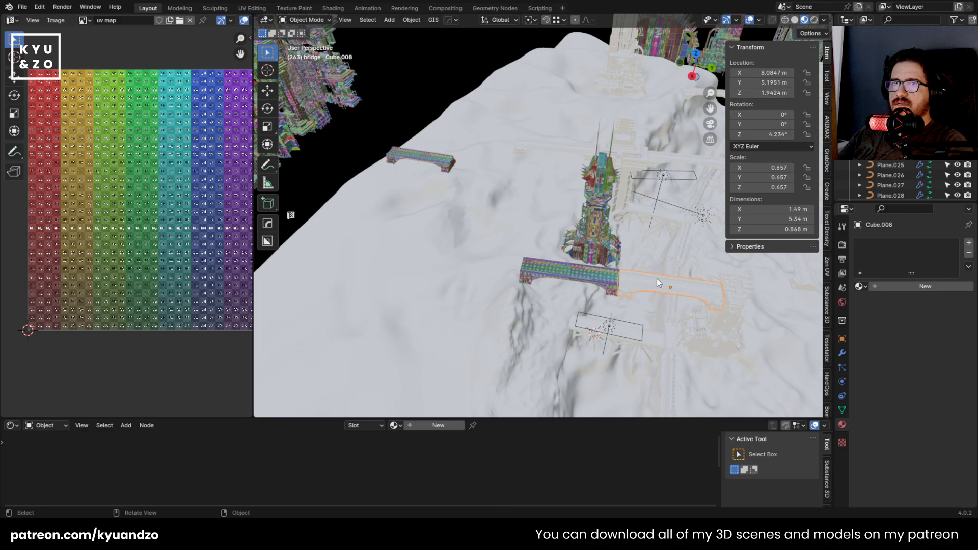
click(428, 160)
click(645, 279)
click(448, 162)
scroll(567, 236, up, 3)
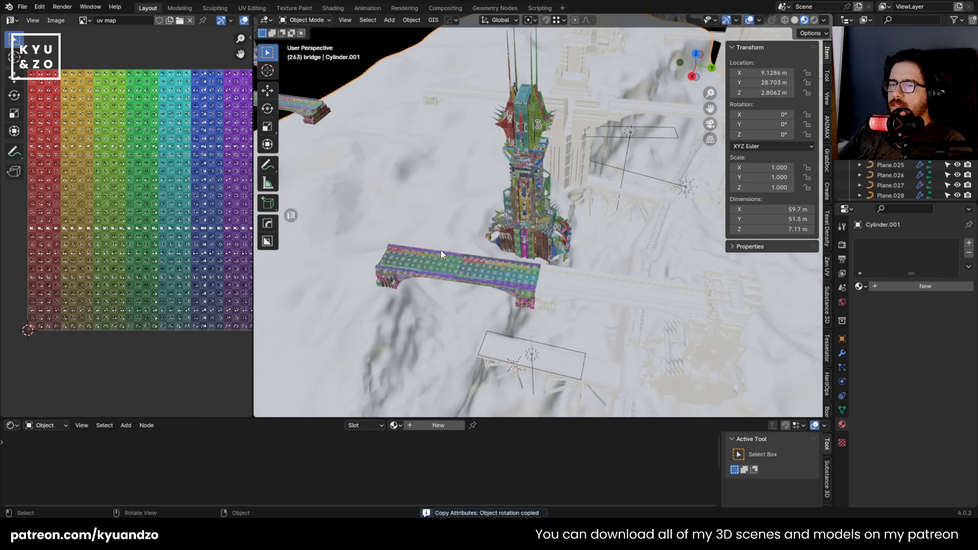
shift+middle_drag(441, 250, 500, 262)
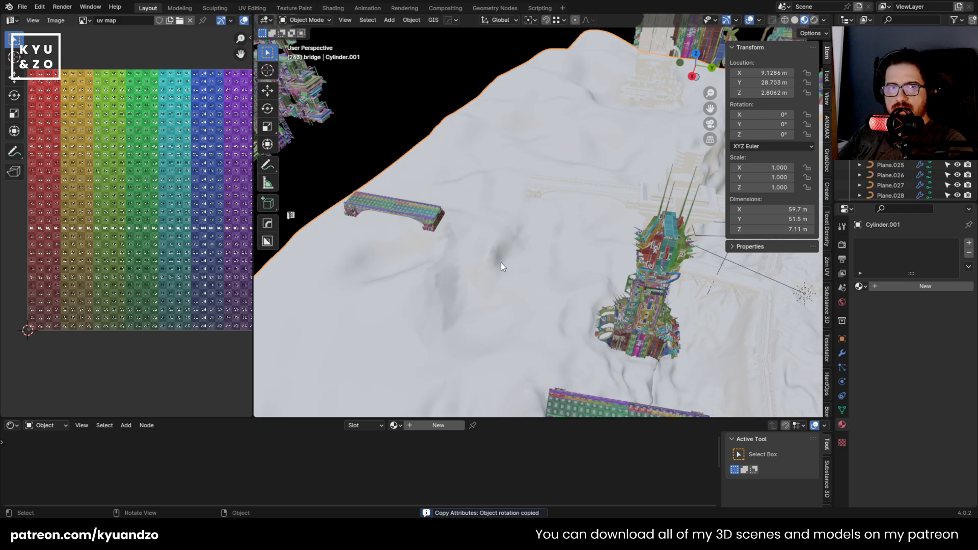
click(402, 208)
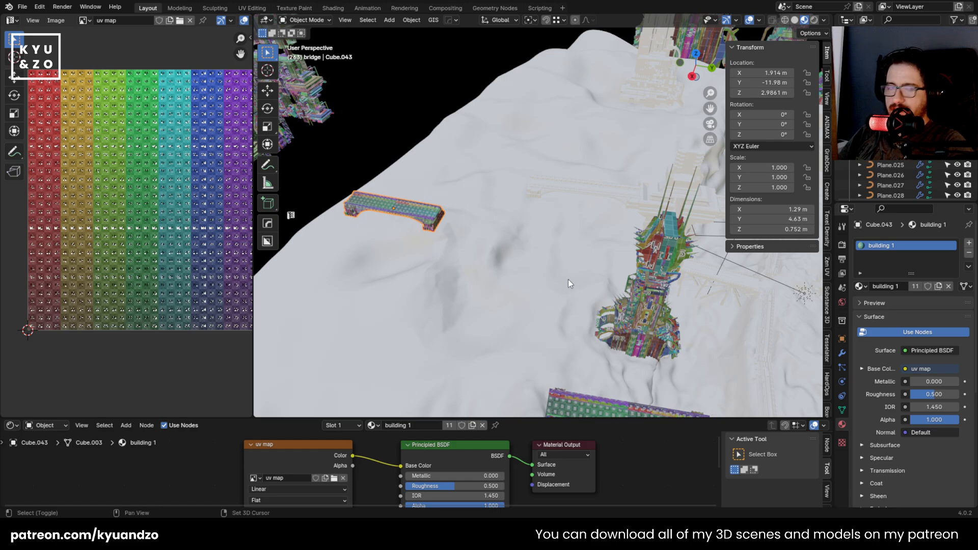
shift+middle_drag(568, 278, 525, 237)
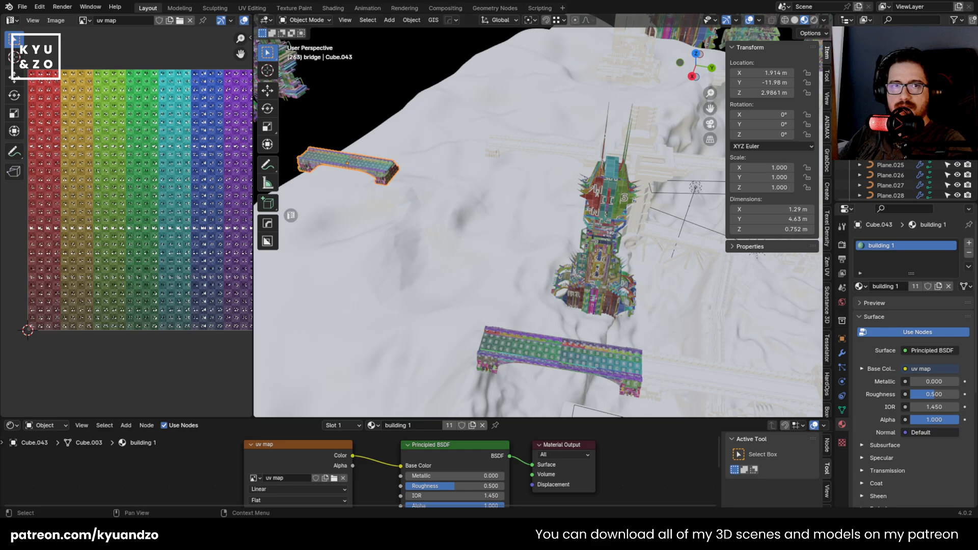
click(356, 169)
click(356, 170)
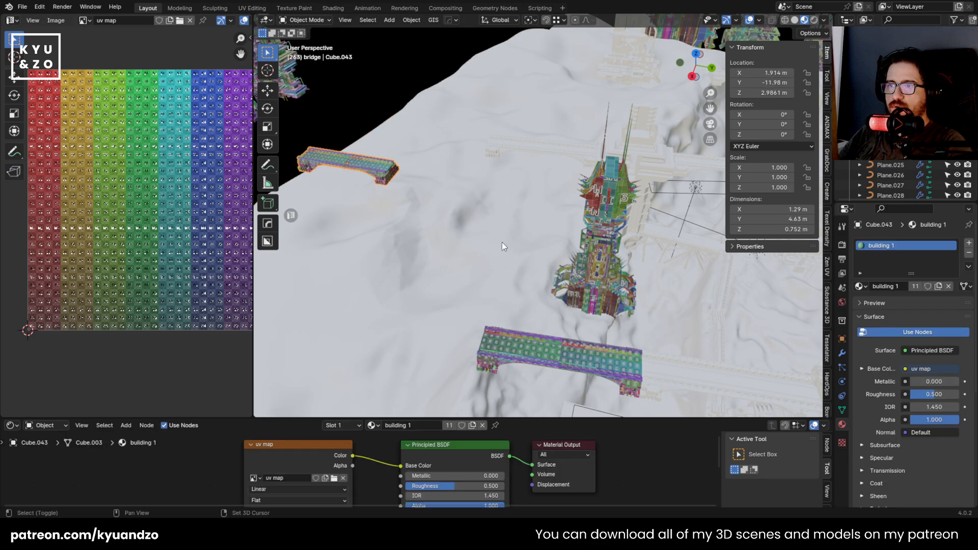
shift+middle_drag(503, 242, 487, 197)
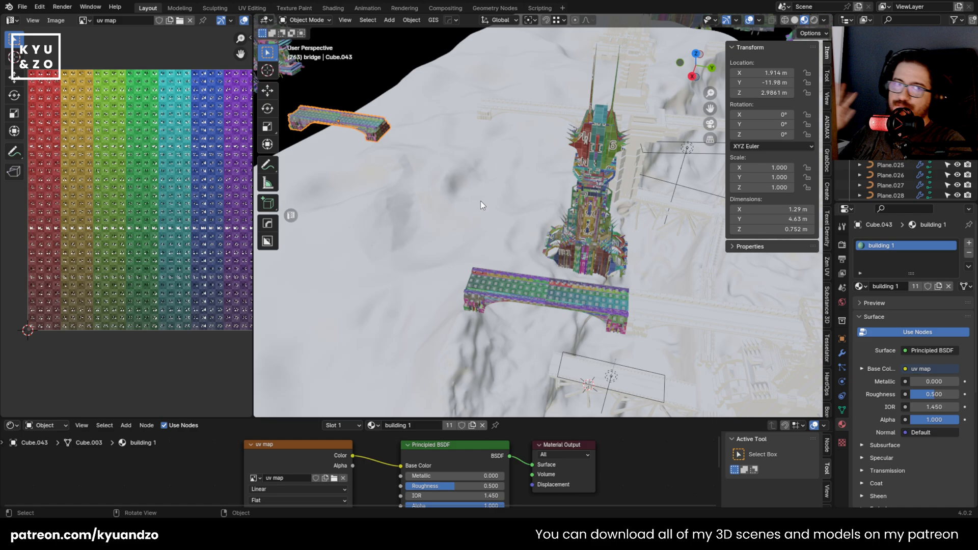
click(366, 161)
key(ctrl+z)
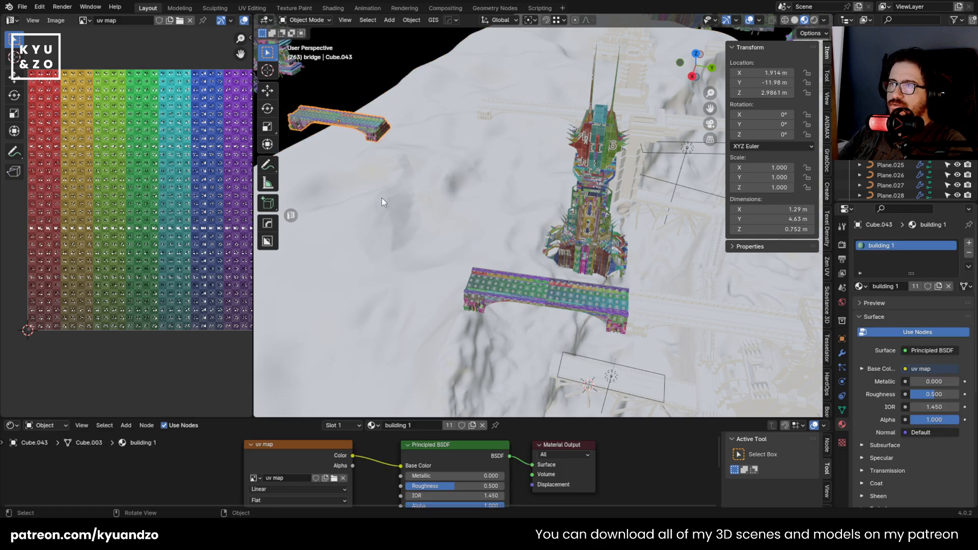
Move the duplicated bridge along the global Y and X axes to about X 6.823 m, Y -1.850 m, near the enlarged bridge
key(g)
key(x)
key(y)
click(581, 151)
key(g)
key(x)
click(551, 225)
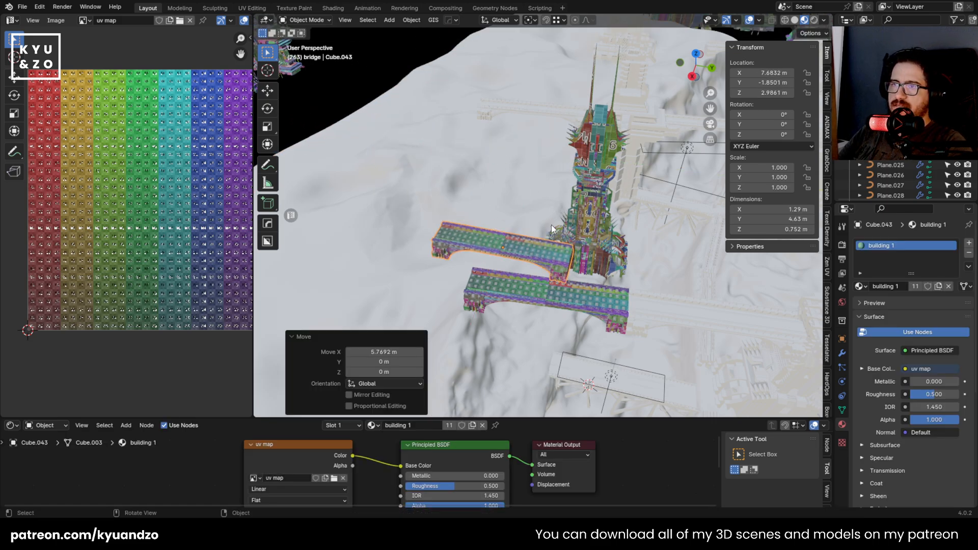
shift+middle_drag(536, 323, 481, 278)
scroll(481, 279, up, 3)
key(g)
right_click(452, 164)
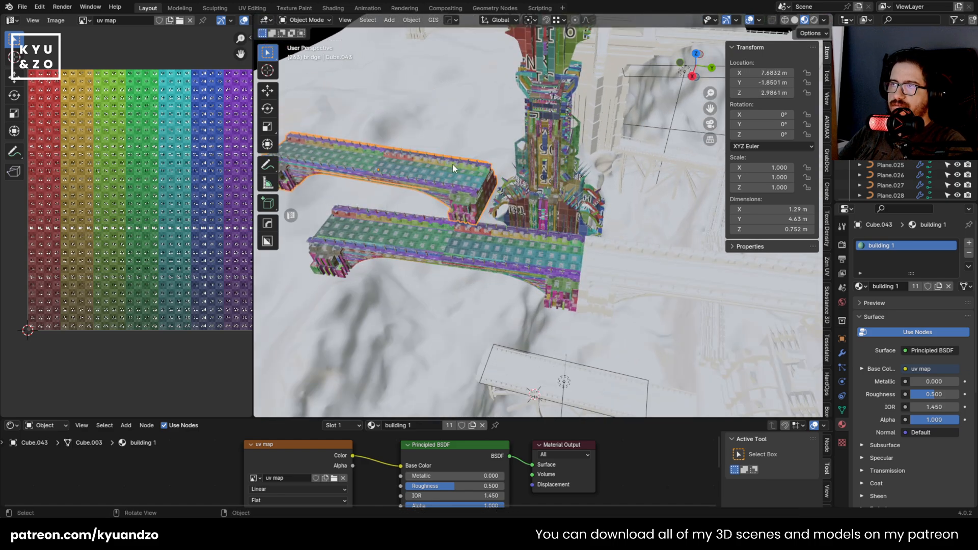
key(g)
key(x)
click(609, 255)
Copy the location of the white bridge (Cube.008) to the duplicated textured bridge (Cube.043)
shift+middle_drag(607, 255, 514, 193)
click(415, 148)
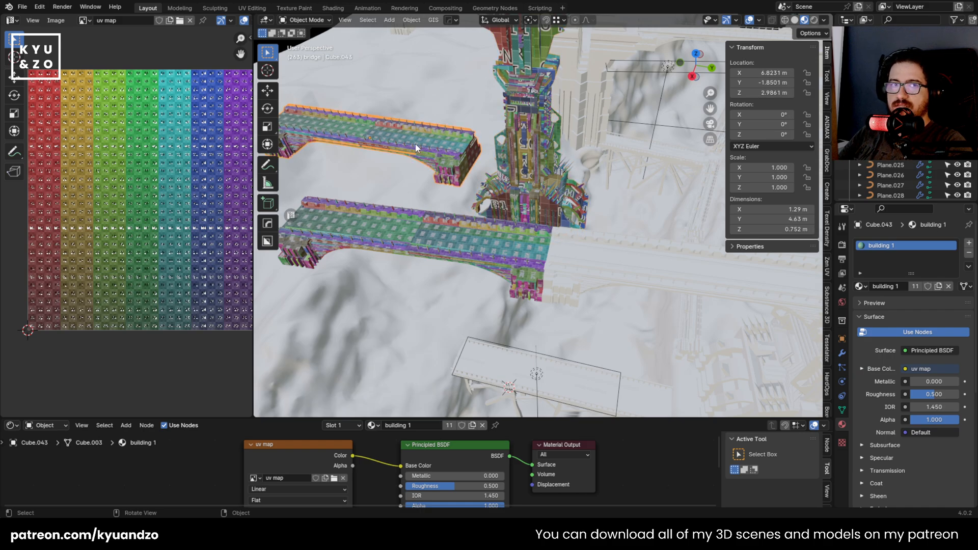
shift+click(627, 264)
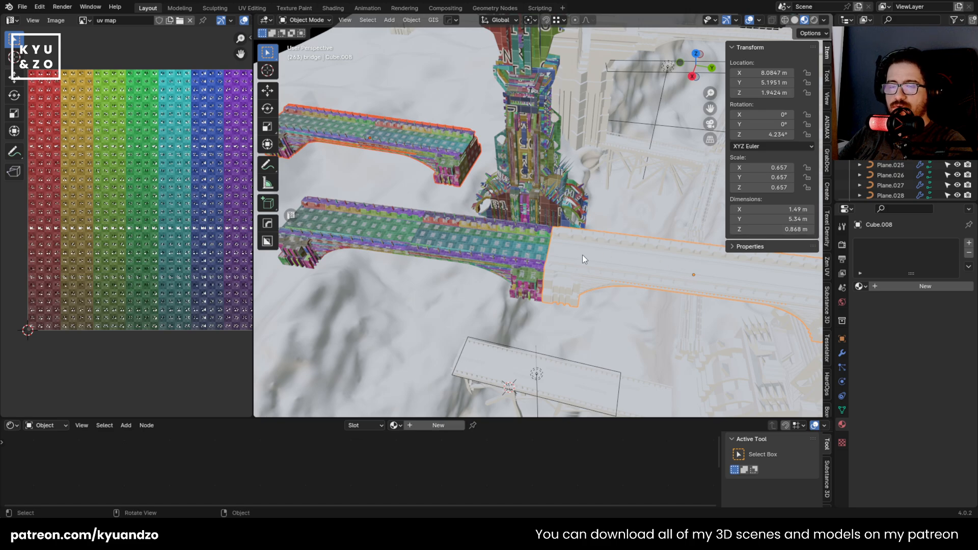
shift+middle_drag(601, 190, 582, 204)
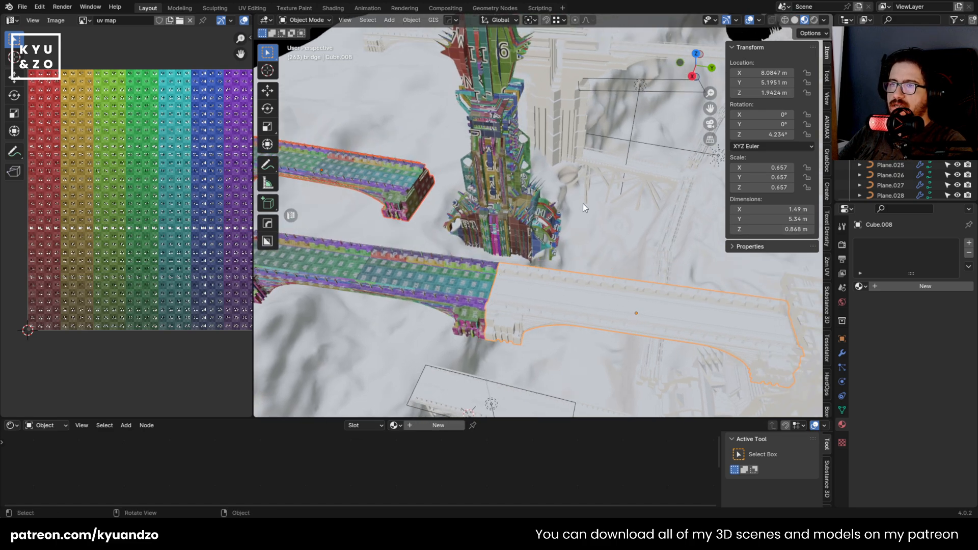
key(ctrl+c)
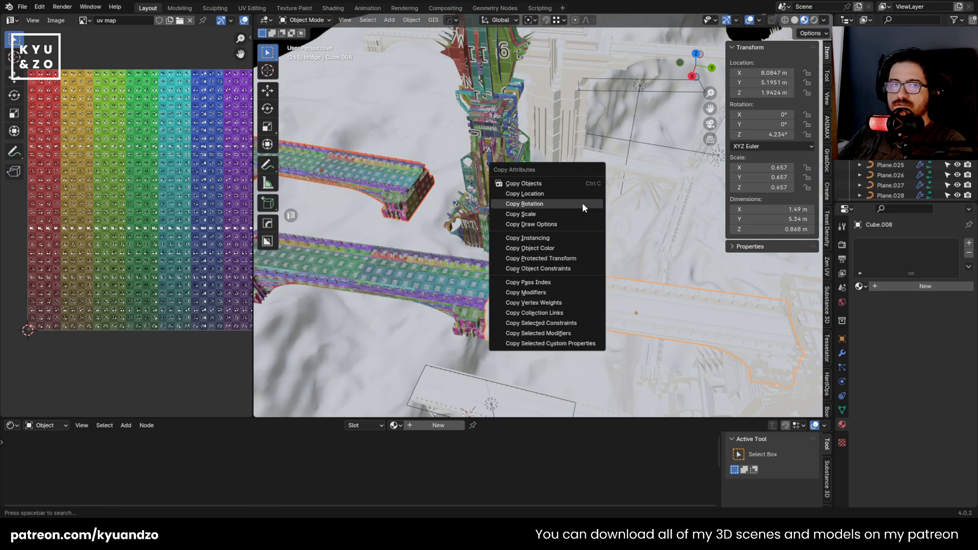
click(545, 193)
Copy the white bridge's rotation and scale to the duplicated textured bridge, and select only the duplicate
middle_drag(584, 261, 524, 208)
key(ctrl+c)
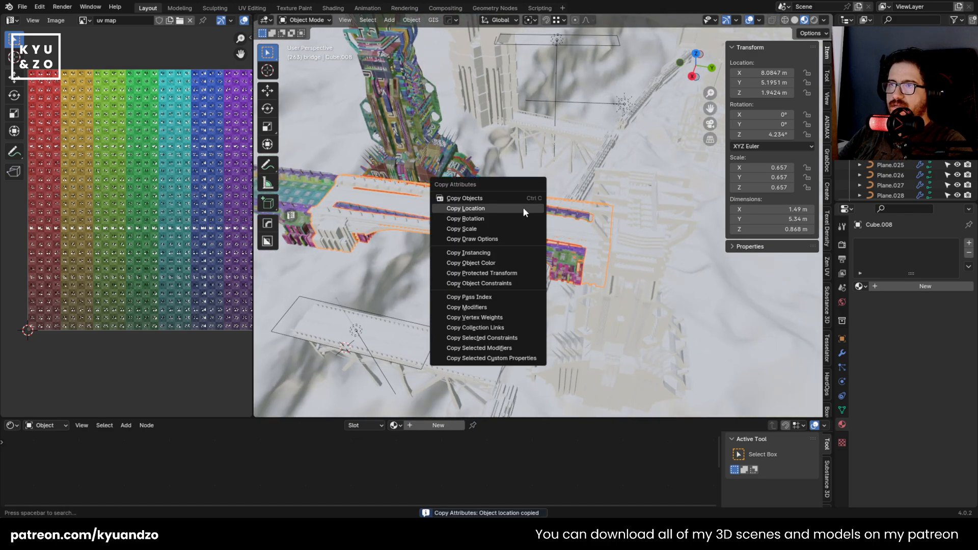
click(516, 218)
key(ctrl+c)
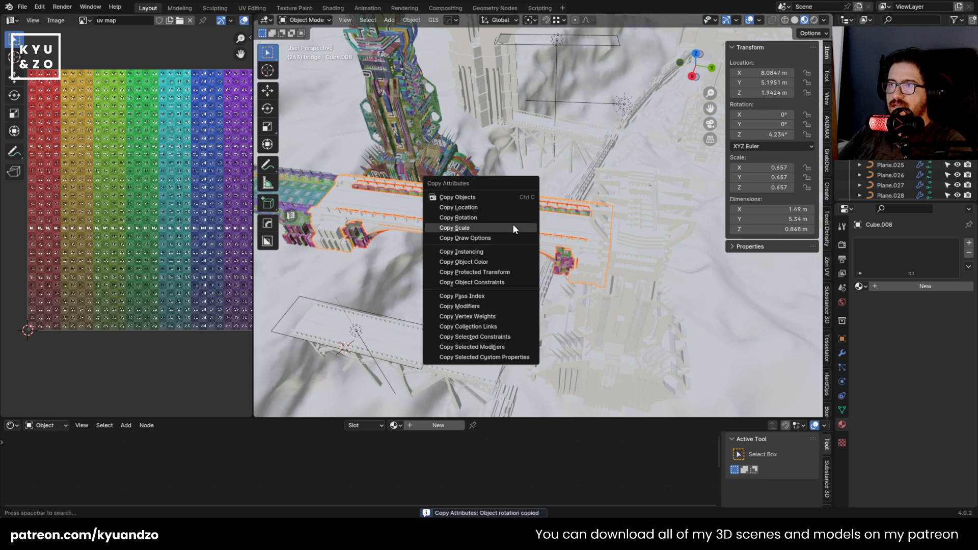
click(513, 227)
middle_drag(513, 224, 613, 294)
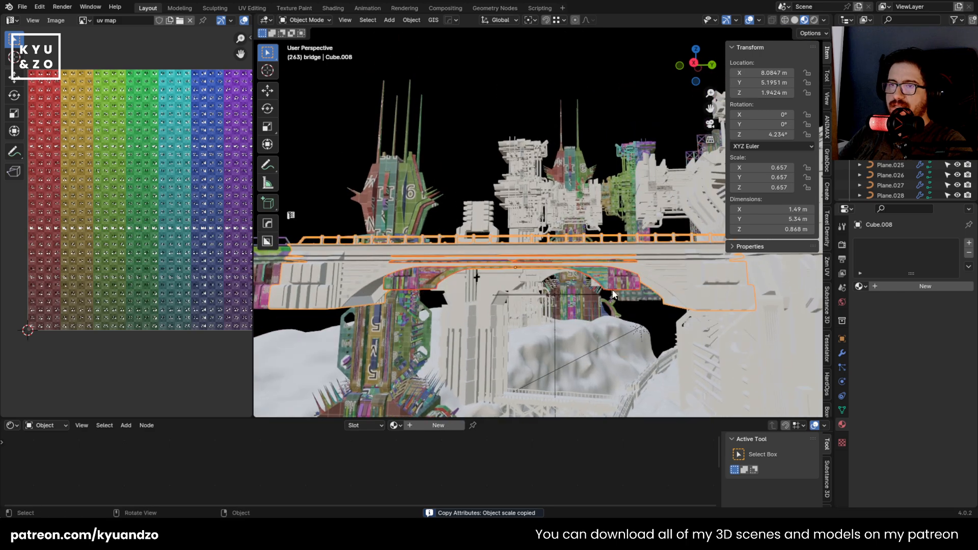
click(664, 267)
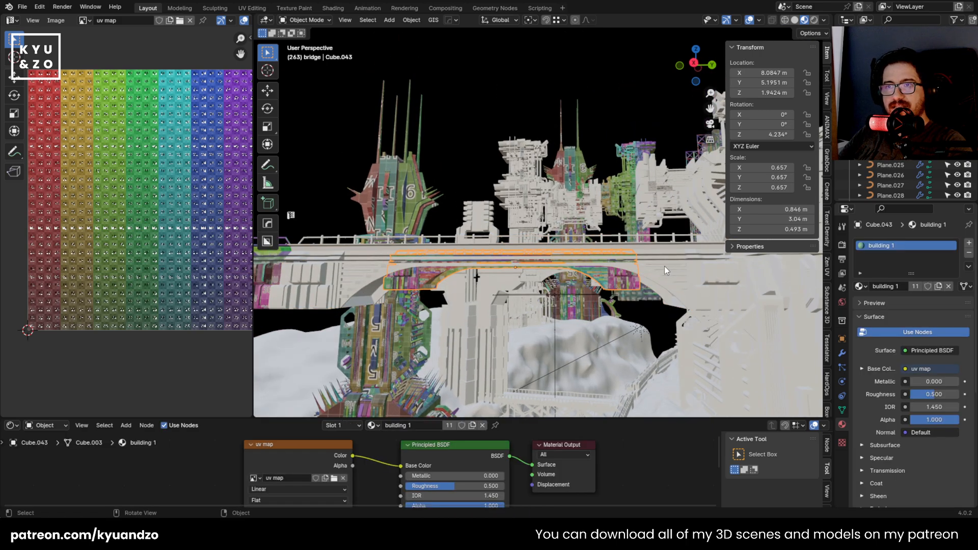
Compare the transforms and dimensions of the white bridge (Cube.008) with those of the textured duplicate (Cube.043)
click(665, 267)
key(g)
click(598, 169)
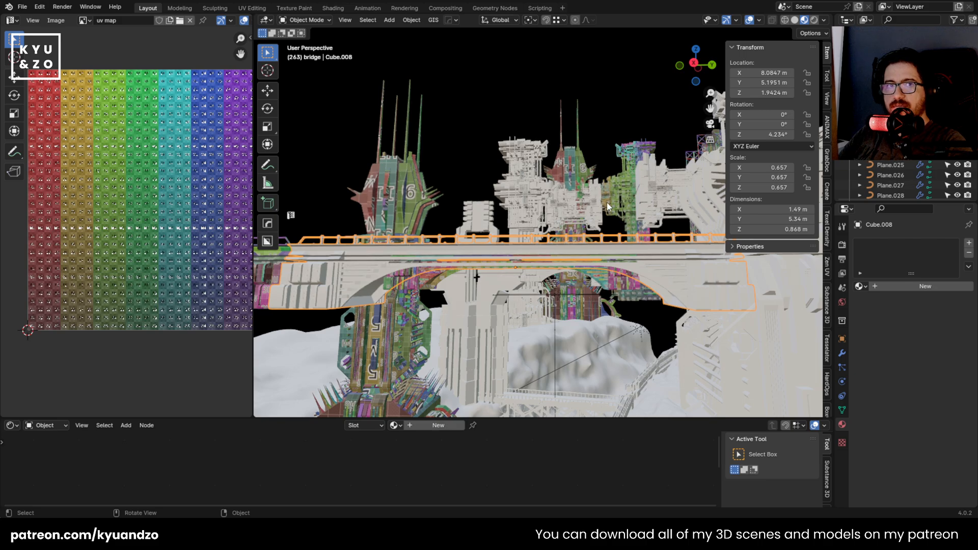
key(ctrl+a)
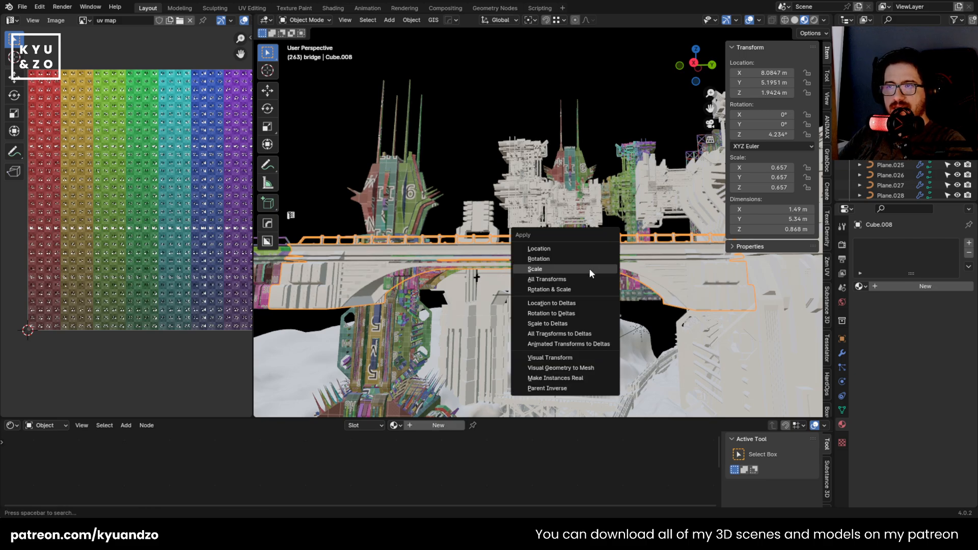
click(527, 211)
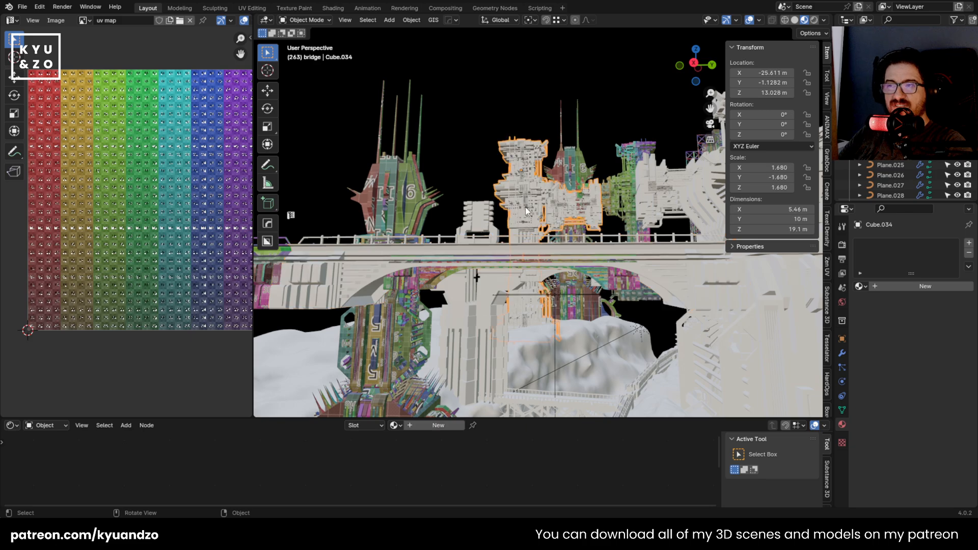
click(433, 281)
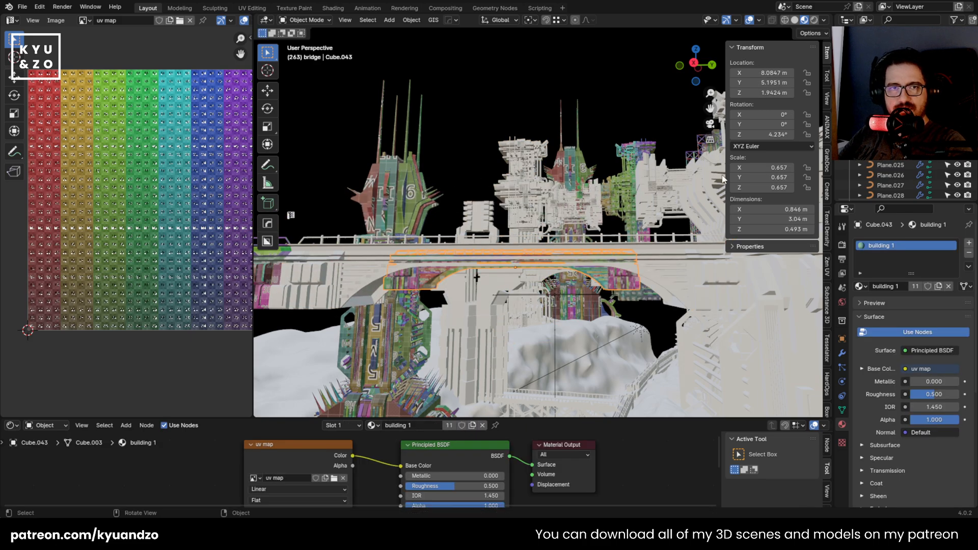
click(588, 199)
Undo the location, rotation and scale copied to the textured bridge duplicate
key(ctrl+z)
key(ctrl+z)
key(ctrl+z)
middle_drag(552, 156, 531, 246)
scroll(579, 175, down, 3)
key(ctrl+z)
Copy the location and rotation of the white bridge (Cube.008) to the textured duplicate
shift+click(531, 236)
key(ctrl+c)
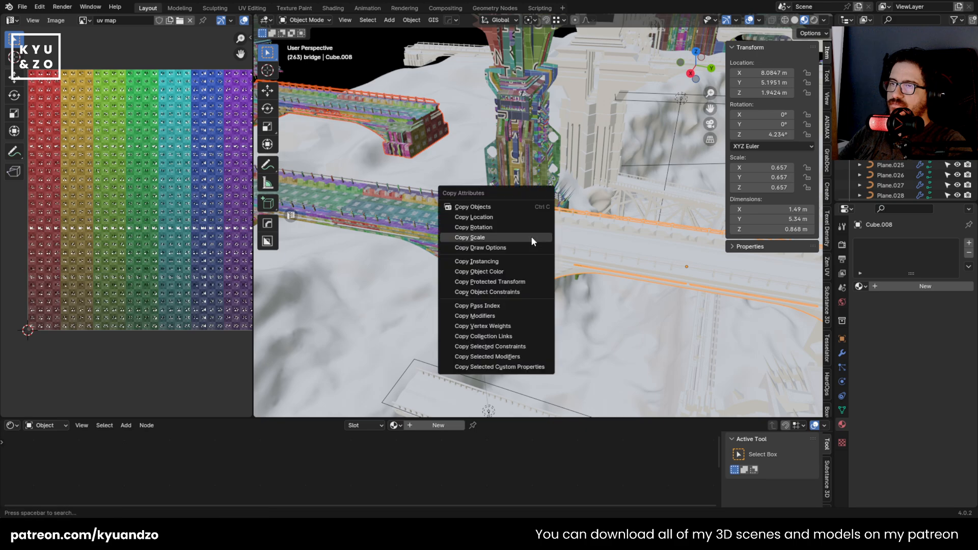
click(521, 218)
key(ctrl+c)
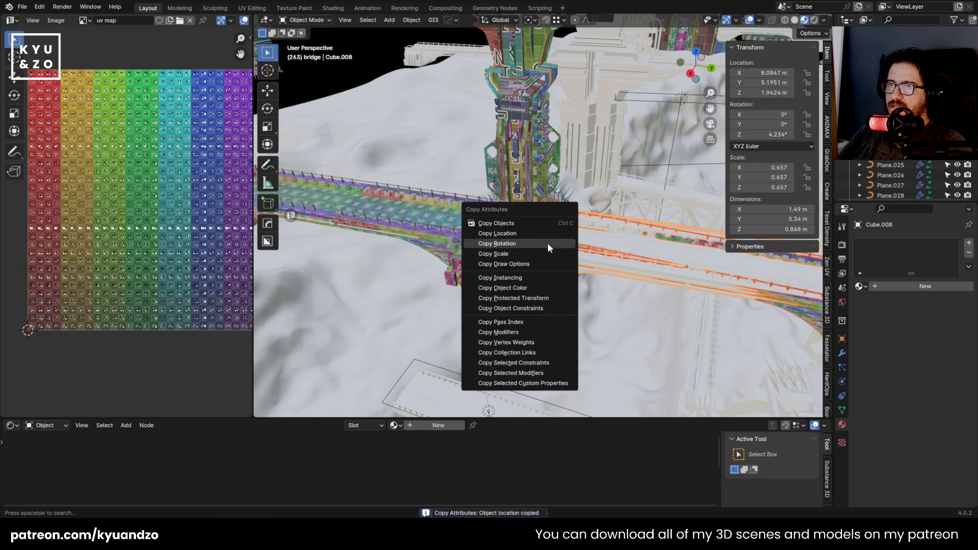
click(547, 243)
Copy the X scale value of the white bridge (Cube.008) and select the textured duplicate (Cube.043)
shift+middle_drag(603, 230, 572, 221)
click(471, 260)
click(486, 253)
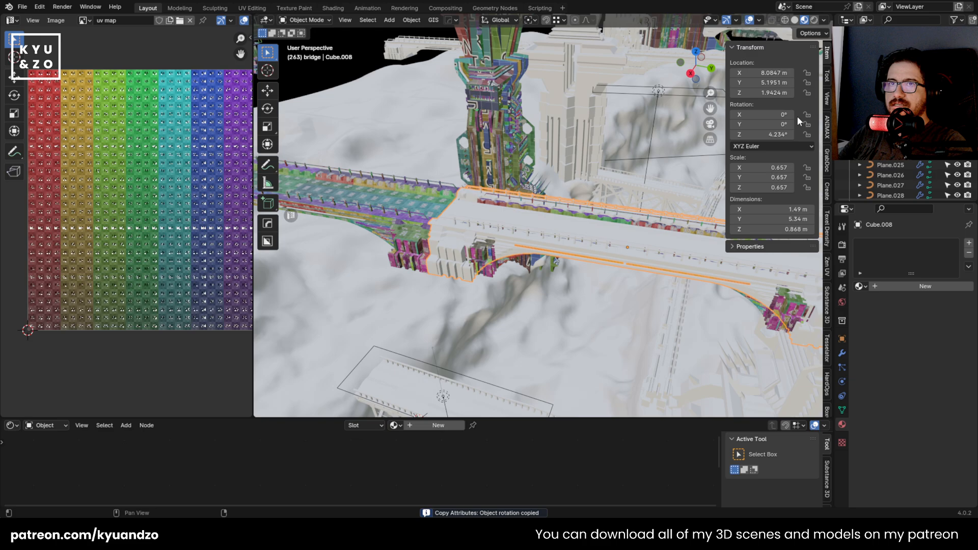
click(482, 260)
click(479, 251)
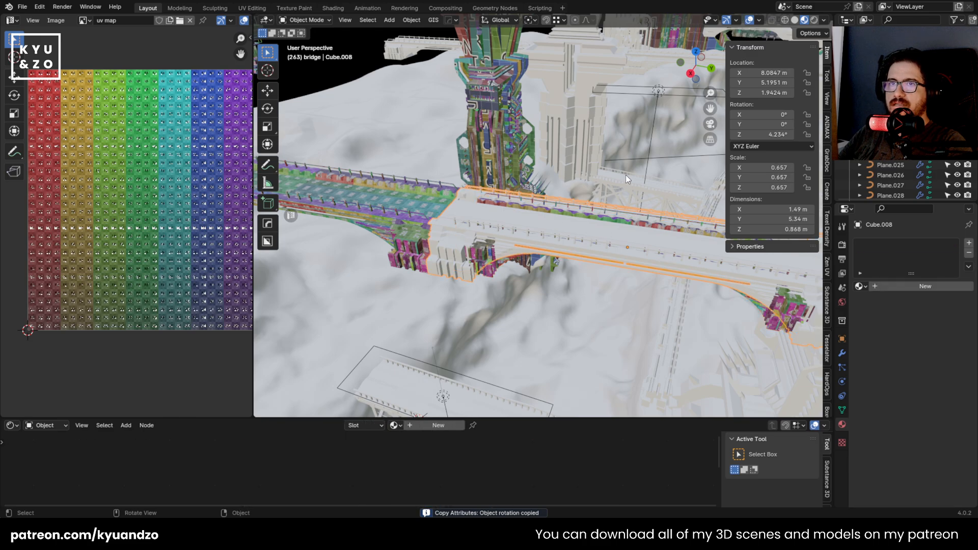
click(525, 263)
click(514, 239)
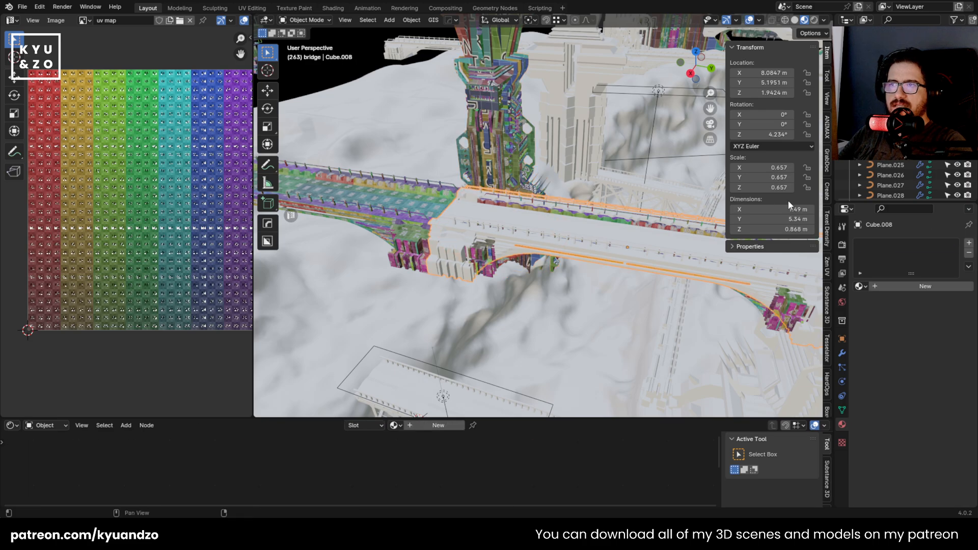
click(765, 168)
key(Escape)
click(524, 264)
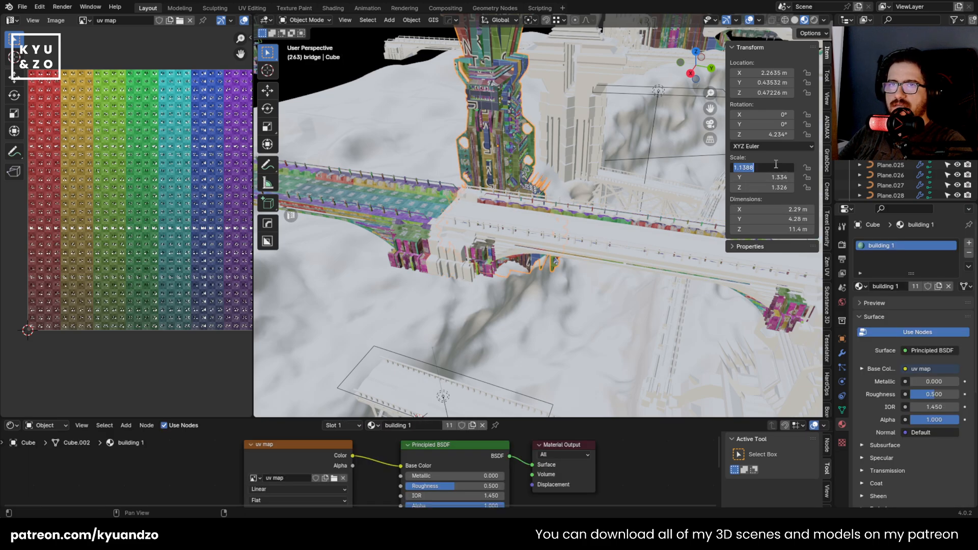
click(587, 214)
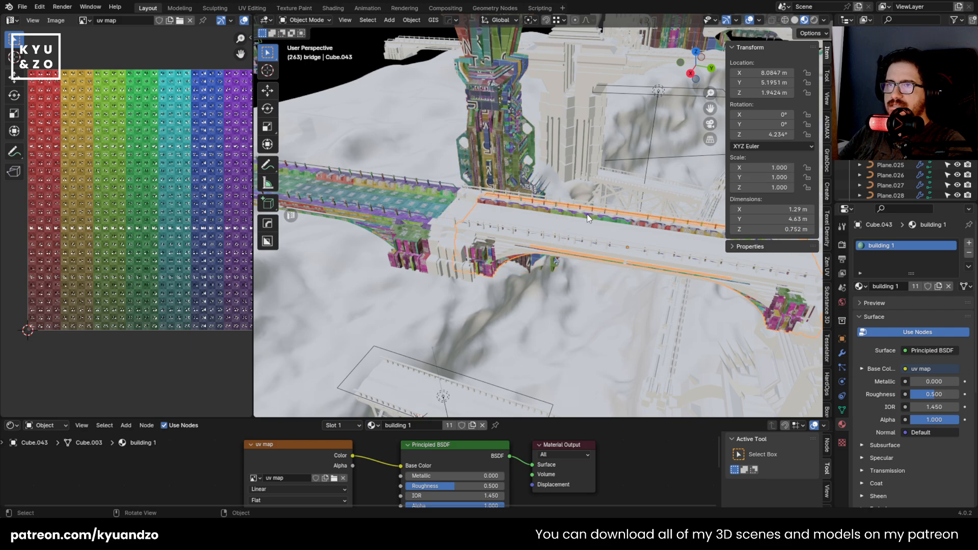
Set the X, Y and Z scale of the textured bridge duplicate to 0.657
key(shift+d)
click(558, 207)
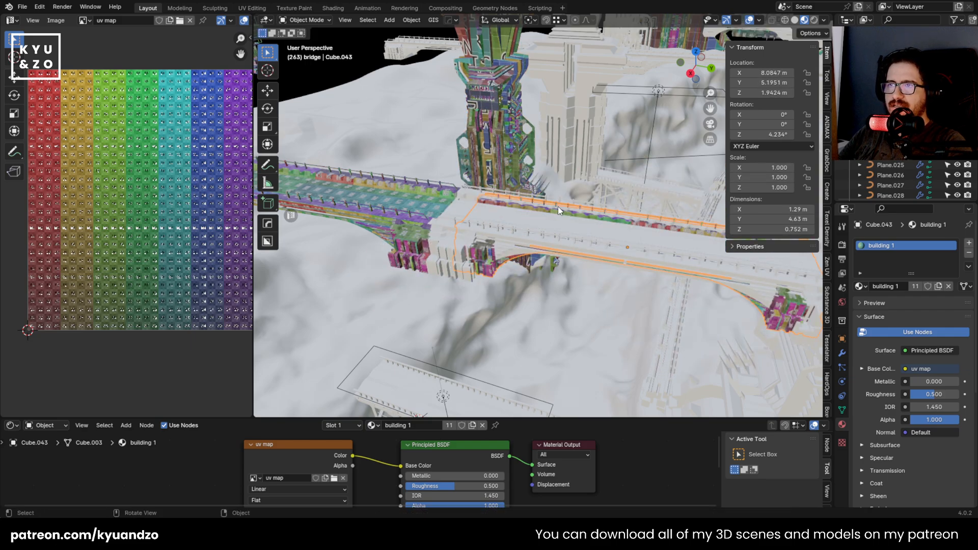
click(774, 168)
key(ctrl+v)
key(Tab)
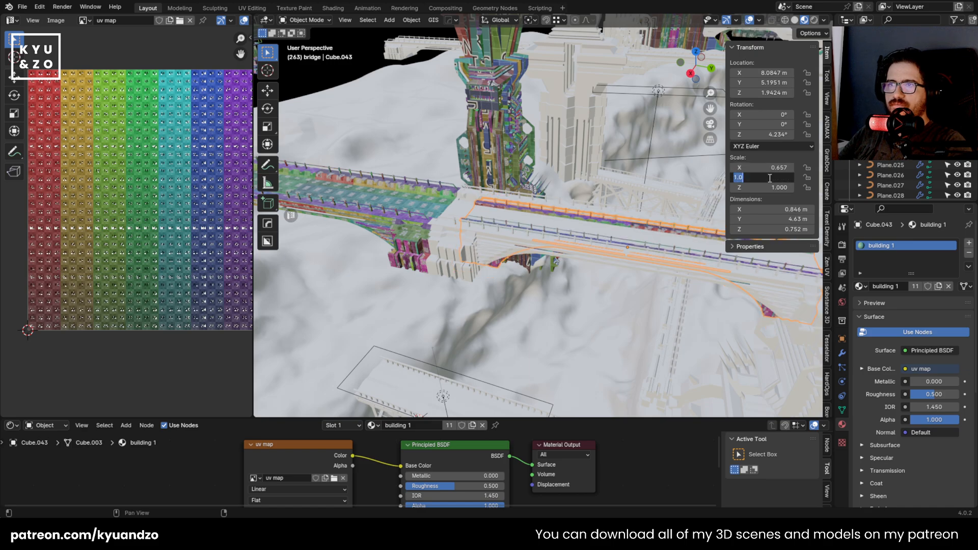
key(ctrl+v)
key(Tab)
key(ctrl+v)
key(Return)
Check the textured duplicate against the white bridge and undo its Y and Z scale changes
middle_drag(671, 234, 493, 223)
scroll(494, 223, up, 2)
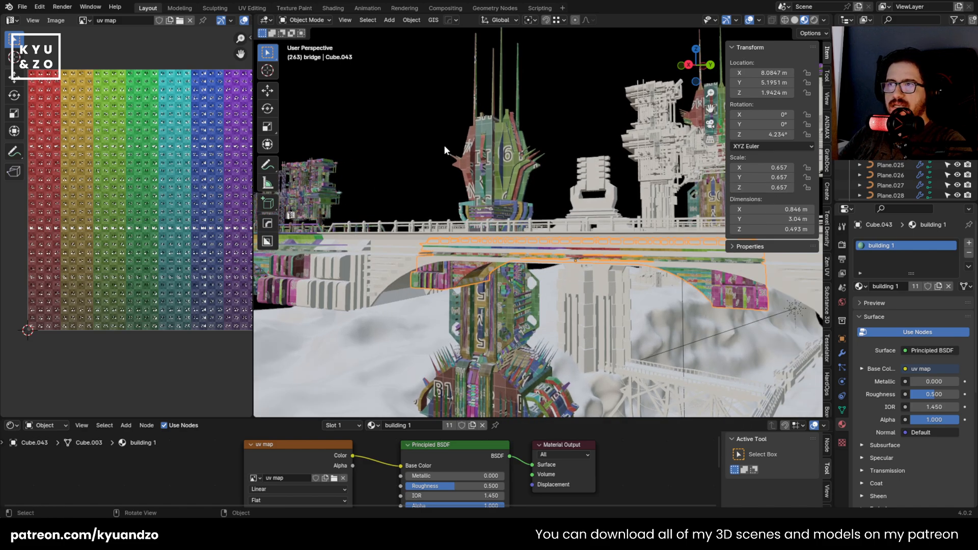
scroll(675, 224, down, 10)
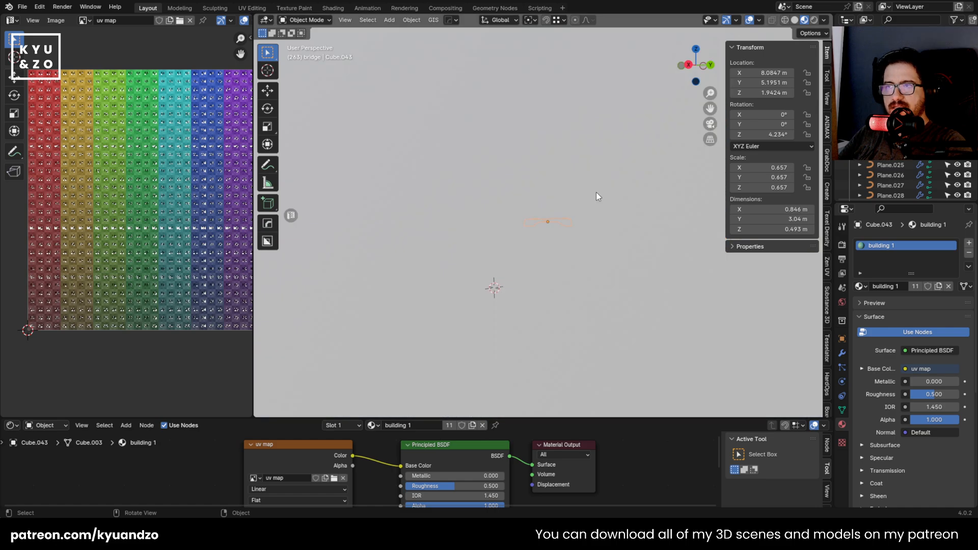
scroll(588, 182, up, 10)
middle_drag(618, 234, 589, 221)
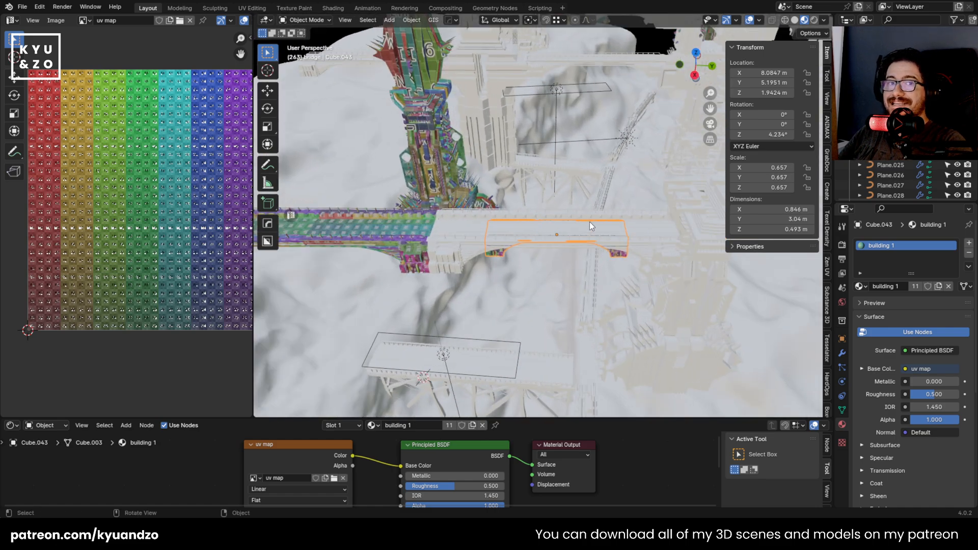
key(ctrl+z)
key(ctrl+z)
Scale the textured bridge duplicate up uniformly by about 1.18 to approach the white bridge's size
scroll(589, 222, up, 1)
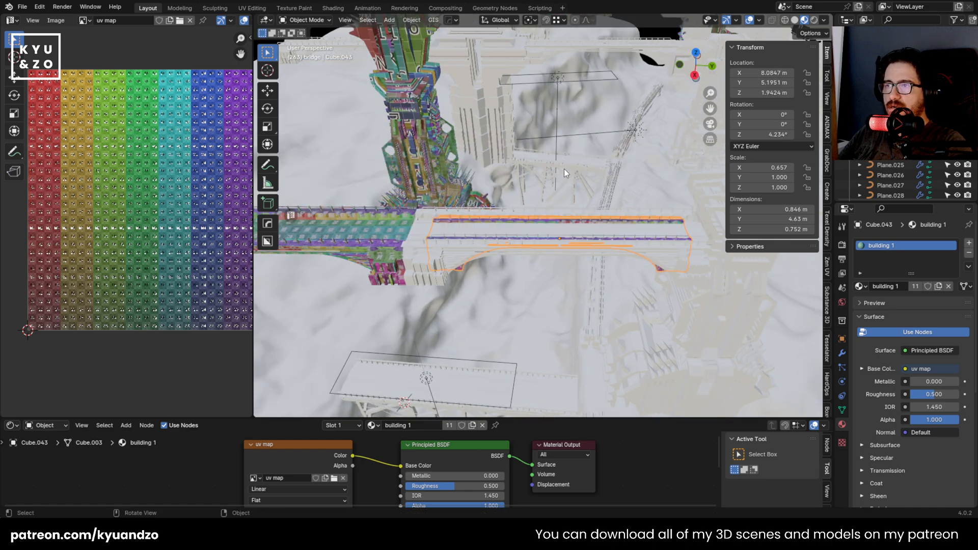
scroll(607, 206, up, 5)
scroll(492, 190, down, 4)
key(s)
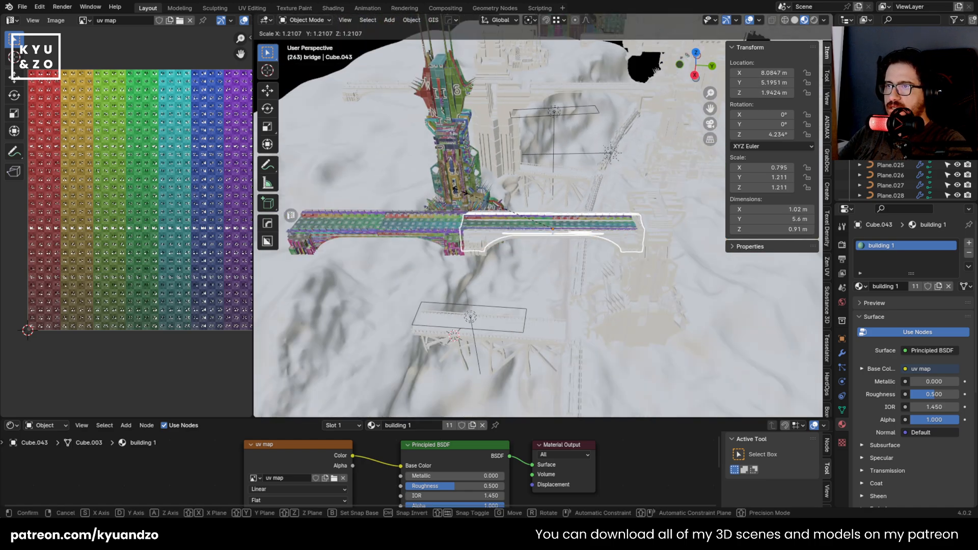
click(468, 193)
In the right orthographic view, scale the textured bridge duplicate by about 0.961 to fit the white bridge
middle_drag(467, 197, 505, 181)
scroll(469, 204, up, 6)
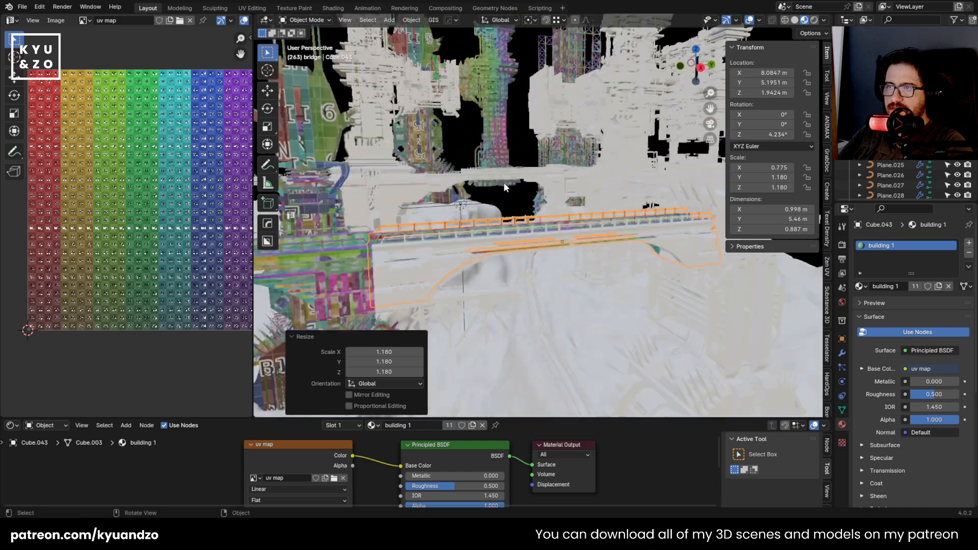
scroll(445, 221, down, 10)
scroll(445, 216, up, 8)
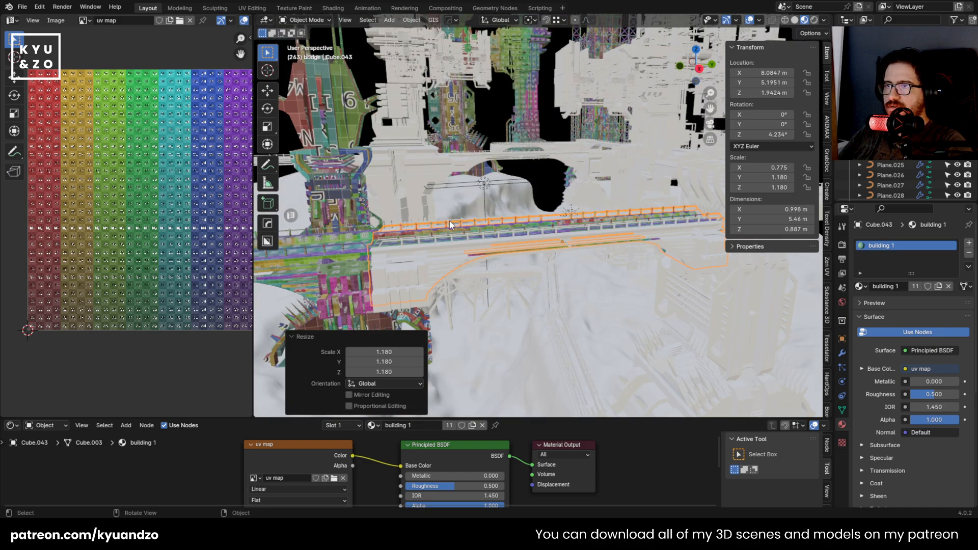
mouse_move(449, 221)
middle_down()
mouse_move(467, 228)
mouse_move(456, 220)
middle_up()
key(s)
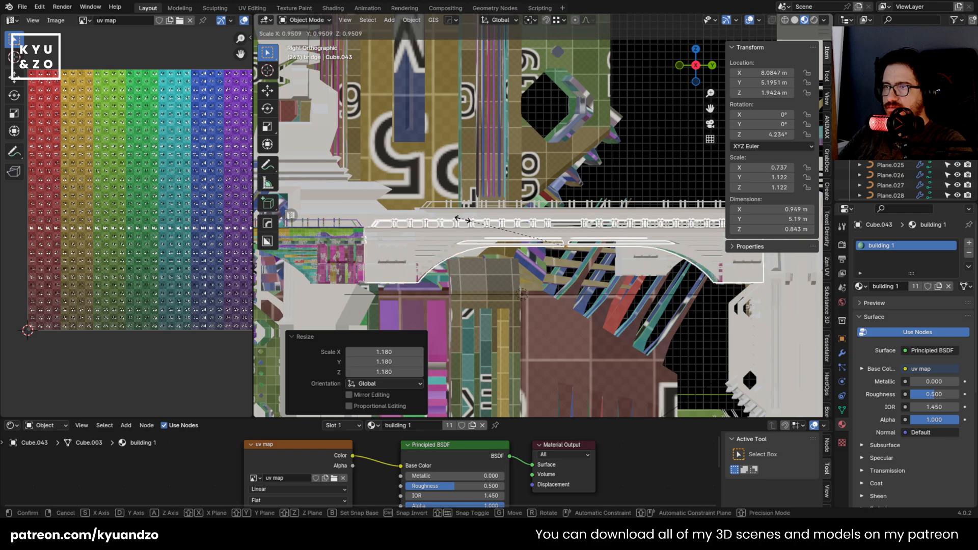
click(462, 222)
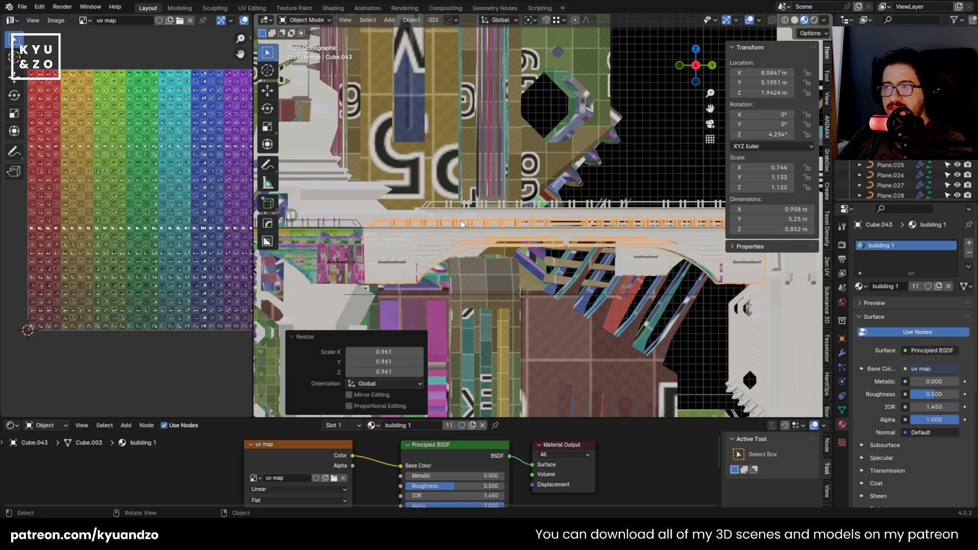
Delete the original white bridge (Cube.008)
click(425, 248)
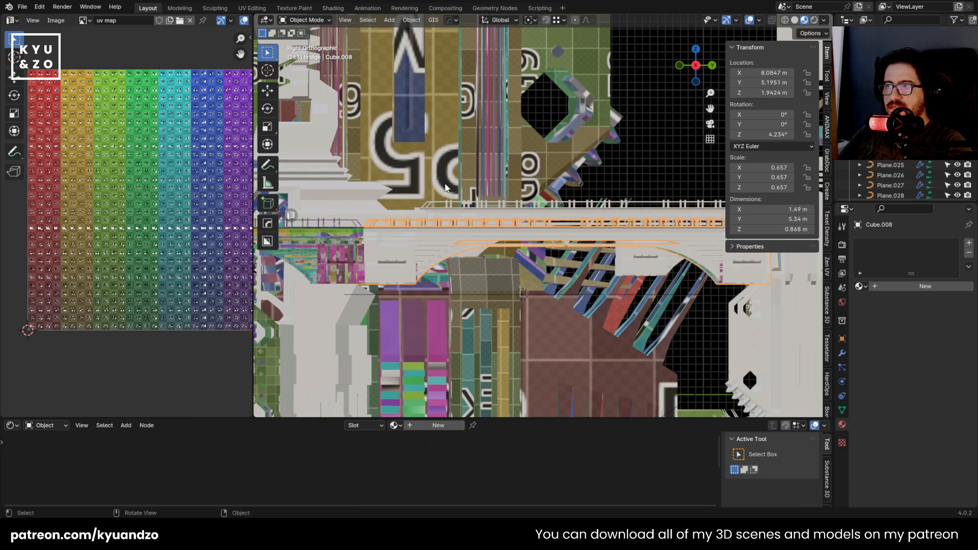
key(g)
right_click(485, 194)
key(Delete)
Link the object data of the textured building (Cube.025) to the white building standing above the textured spiked tower
middle_drag(513, 87, 530, 163)
scroll(529, 163, down, 8)
scroll(548, 244, down, 4)
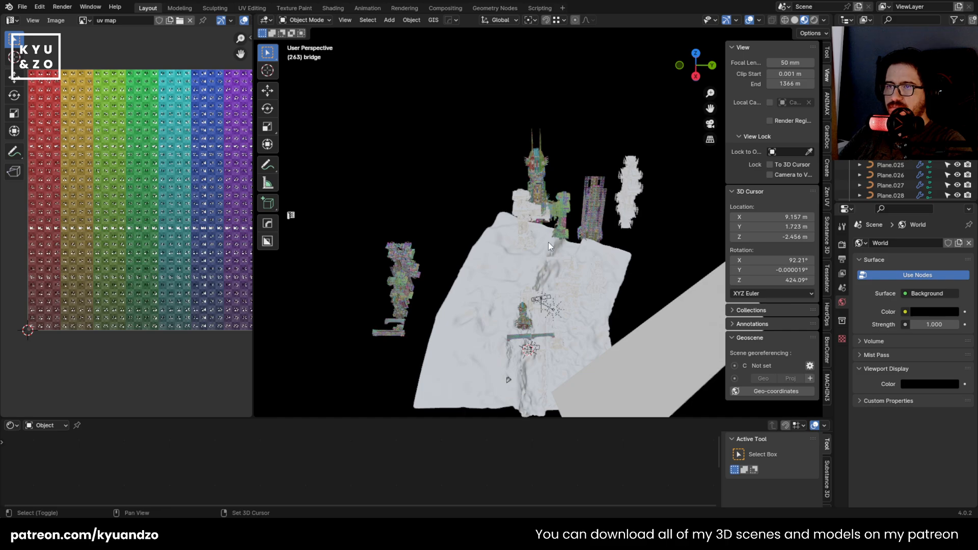
click(514, 231)
click(519, 221)
shift+middle_drag(511, 264, 531, 189)
scroll(531, 189, up, 4)
middle_drag(510, 231, 646, 291)
scroll(500, 246, up, 6)
click(528, 174)
click(401, 225)
click(647, 291)
shift+click(334, 223)
key(ctrl+l)
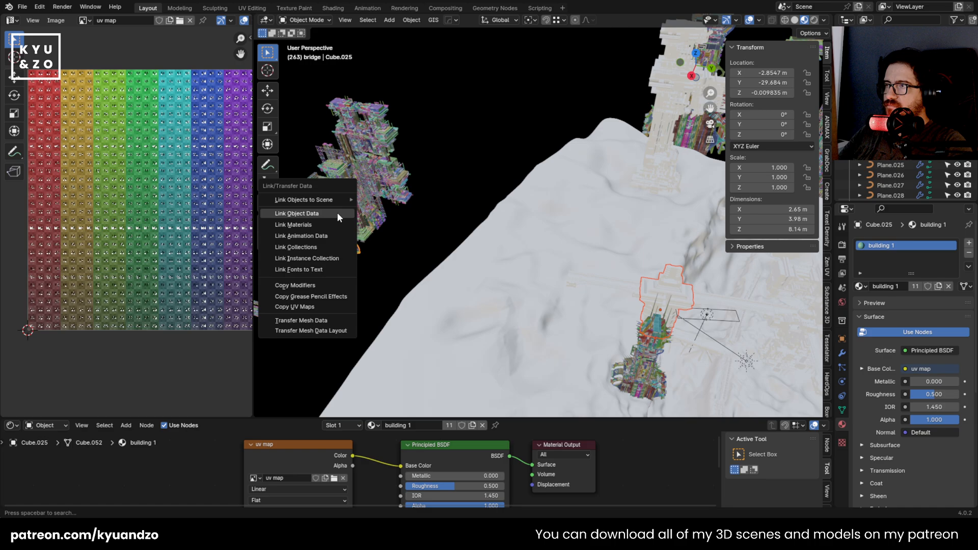
click(338, 216)
Try to link the object data of the textured bridge (Cube.005) to the white bridge (Cube.016)
click(617, 282)
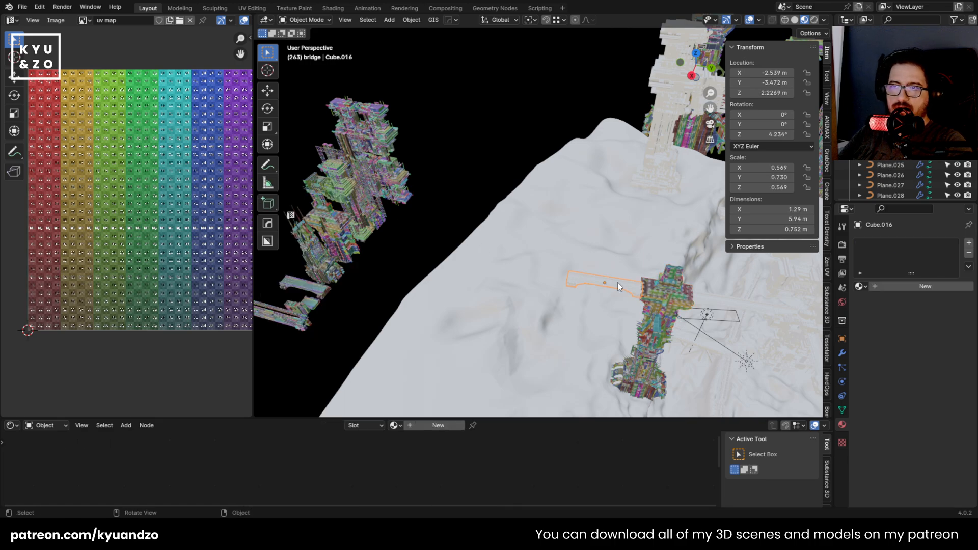
key(g)
right_click(616, 220)
shift+middle_drag(579, 304, 536, 222)
click(637, 321)
click(536, 222)
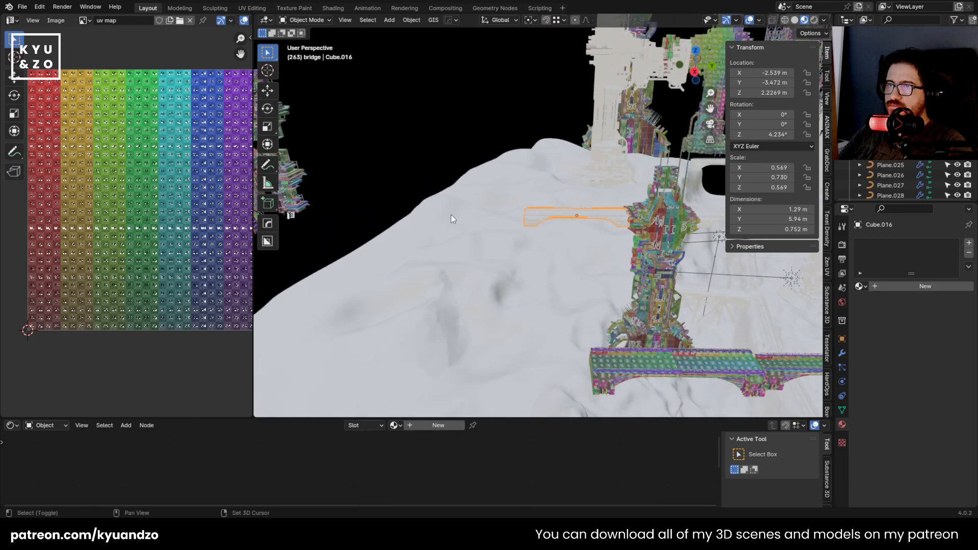
middle_drag(451, 215, 356, 306)
shift+click(347, 311)
key(ctrl+l)
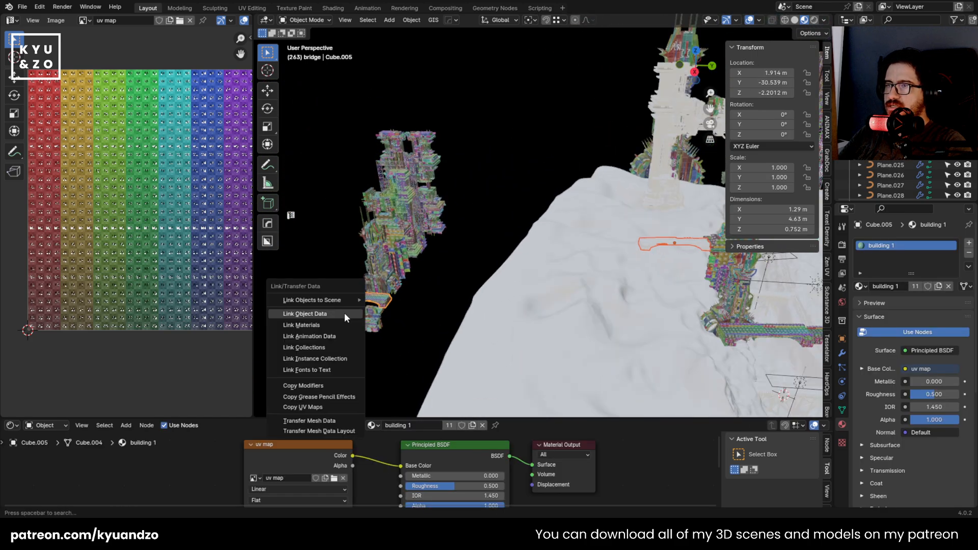
click(345, 314)
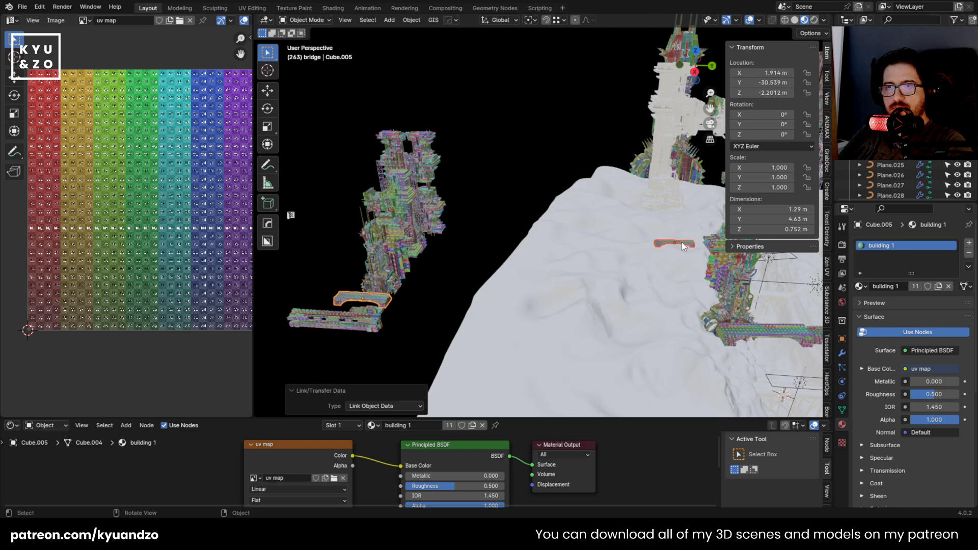
Undo the object data link on the white bridge, select the textured bridge (Cube.005) and save the file
key(ctrl+z)
click(381, 294)
click(414, 289)
click(373, 300)
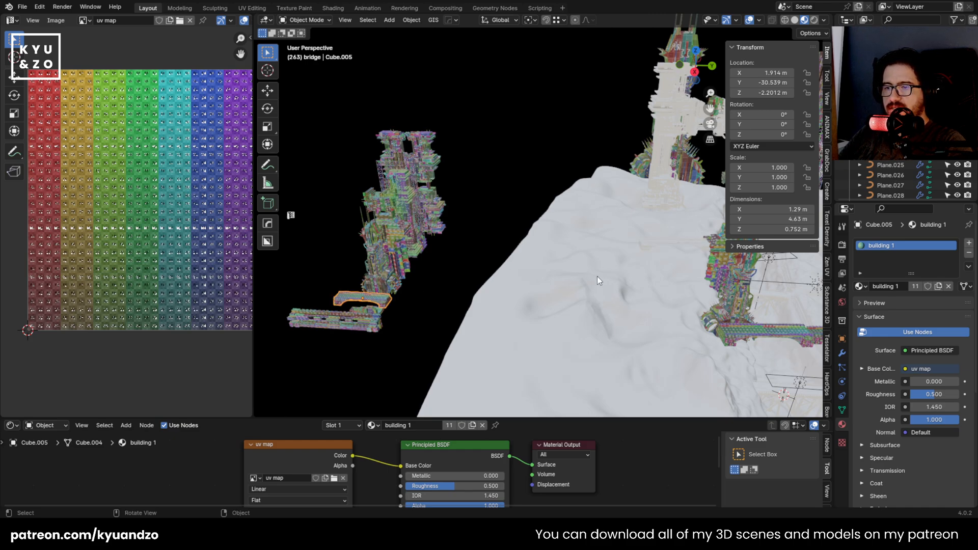
key(ctrl+s)
Duplicate the textured bridge (Cube.005) and place the copy near the white bridge, at about X -3.767 m, Y -3.957 m, Z 4.967 m
click(643, 244)
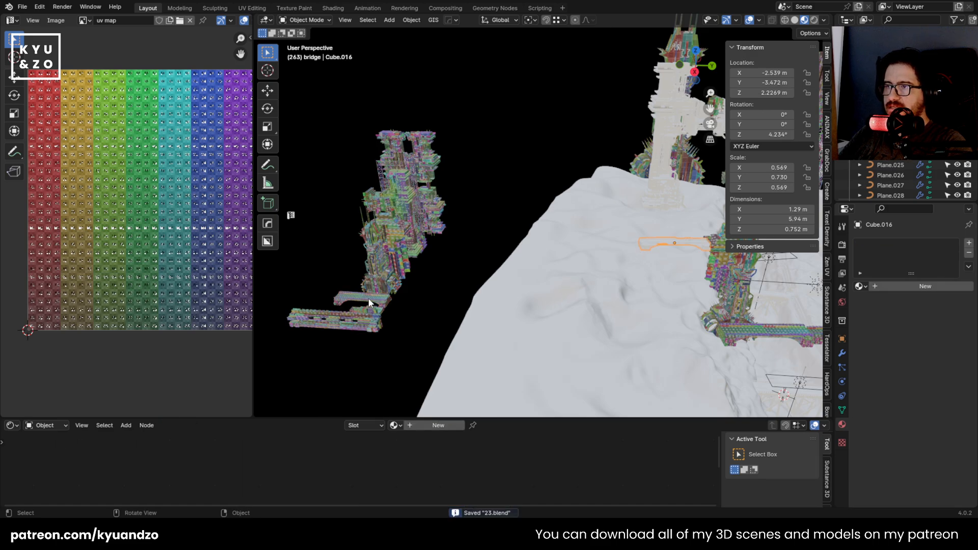
click(373, 301)
key(shift+d)
click(685, 212)
scroll(685, 211, up, 4)
shift+middle_drag(685, 212, 526, 254)
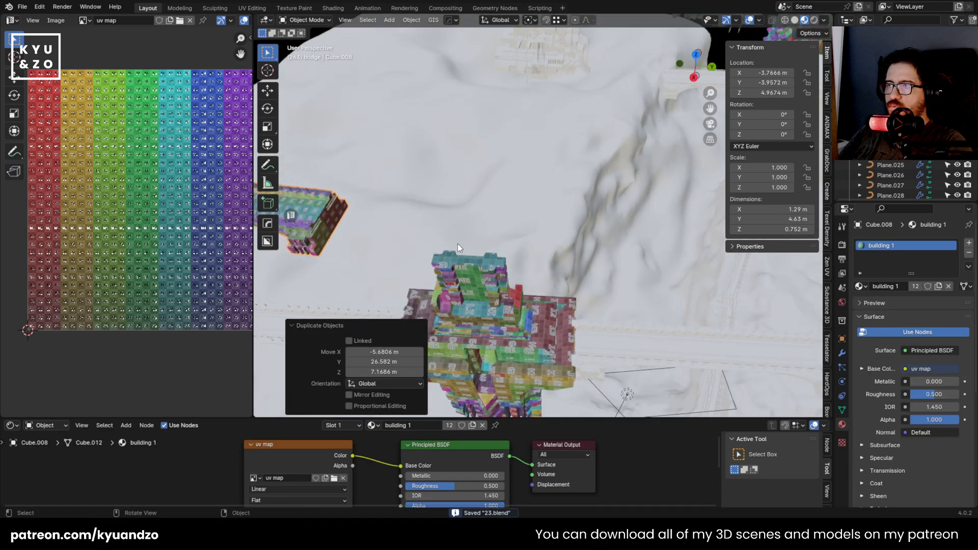
Copy the location of the white bridge (Cube.016) to the new textured bridge duplicate
shift+middle_drag(457, 244, 601, 204)
scroll(571, 219, up, 4)
shift+middle_drag(534, 257, 533, 266)
click(533, 266)
scroll(544, 203, down, 3)
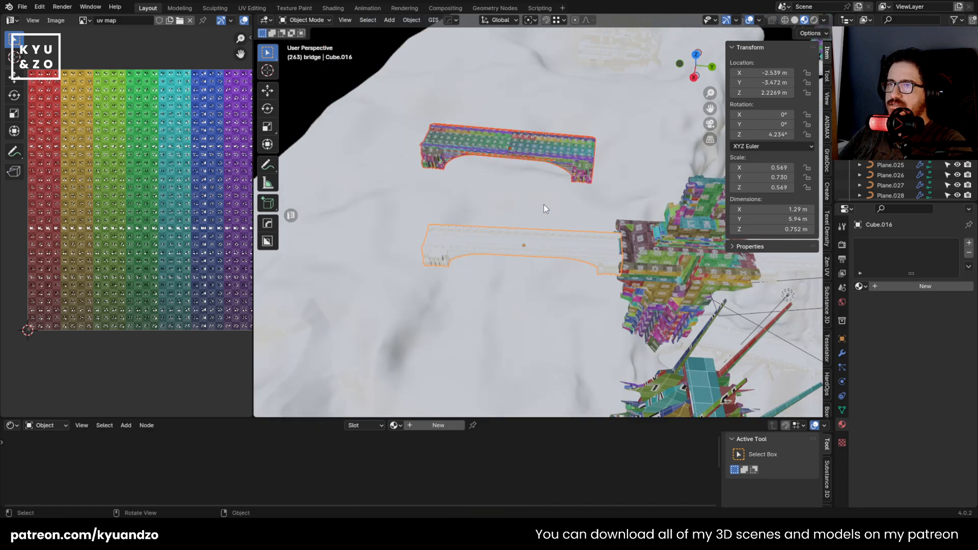
click(534, 151)
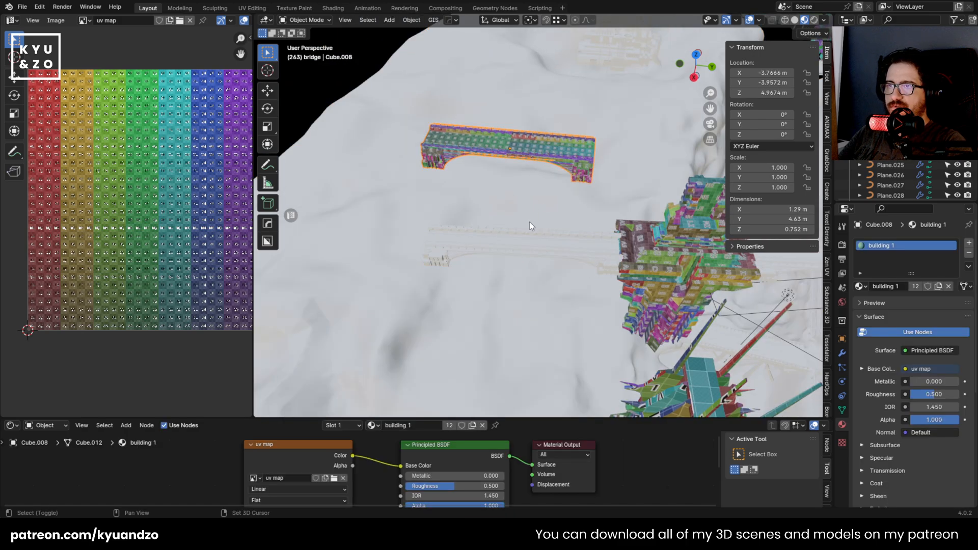
shift+click(529, 242)
key(ctrl+c)
click(511, 232)
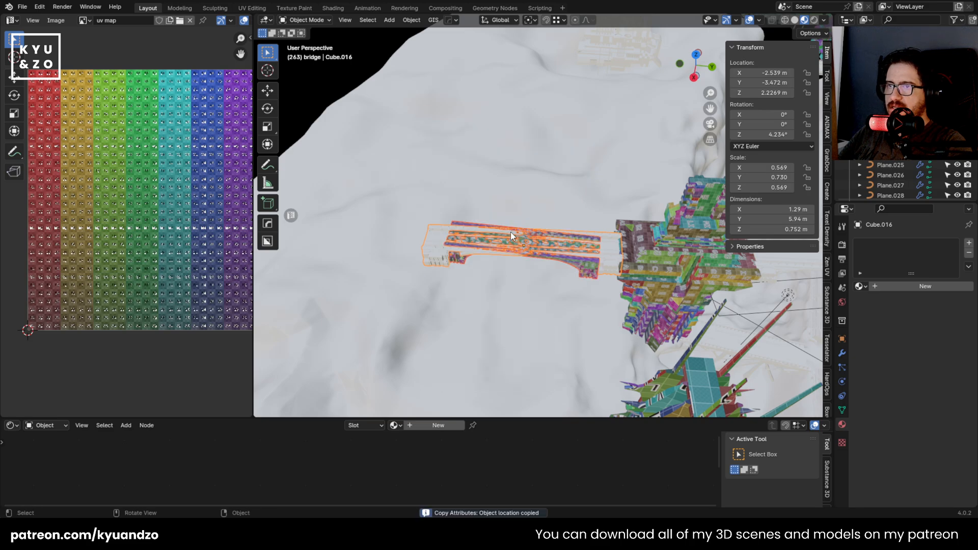
Copy the rotation of the white bridge (Cube.016) to its textured duplicate, then select only the duplicate (Cube.008)
key(ctrl+c)
click(508, 242)
click(506, 256)
click(506, 257)
scroll(509, 250, up, 3)
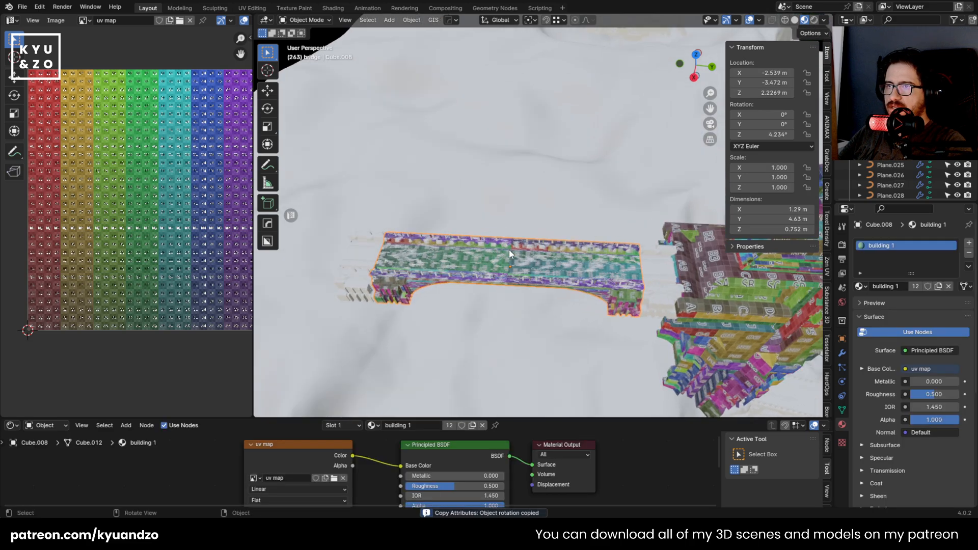
Scale the textured duplicate bridge (Cube.008) uniformly to about 1.275 to match the white bridge's length
key(s)
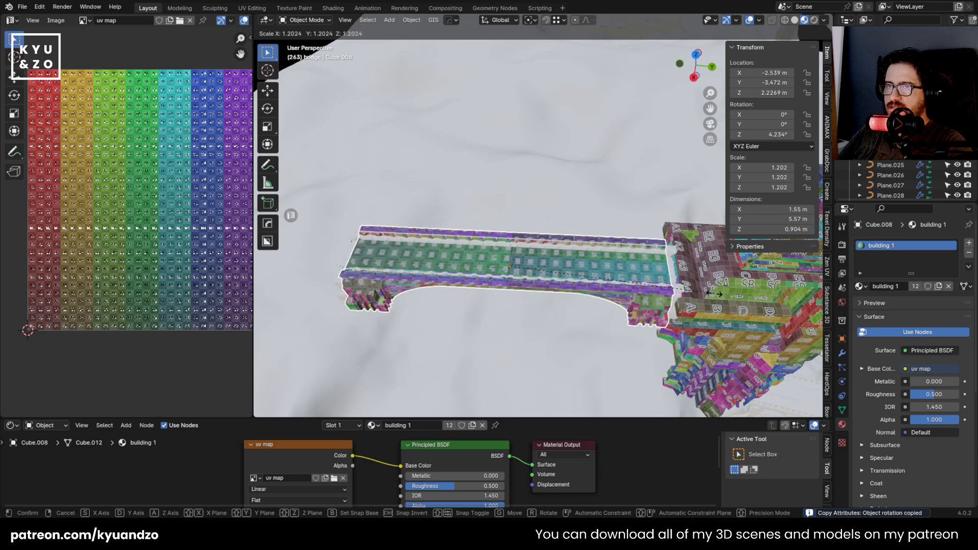
click(641, 261)
key(KP_3)
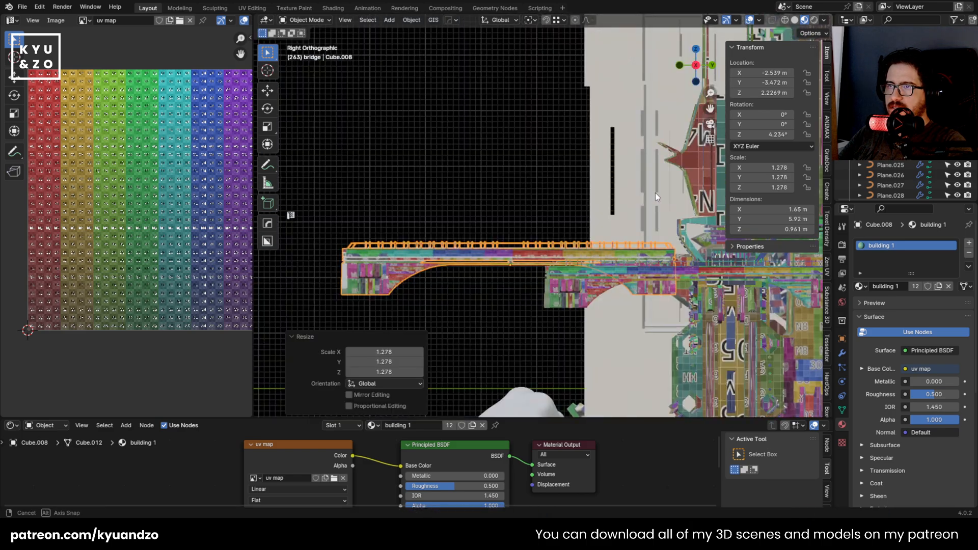
scroll(652, 214, up, 2)
key(s)
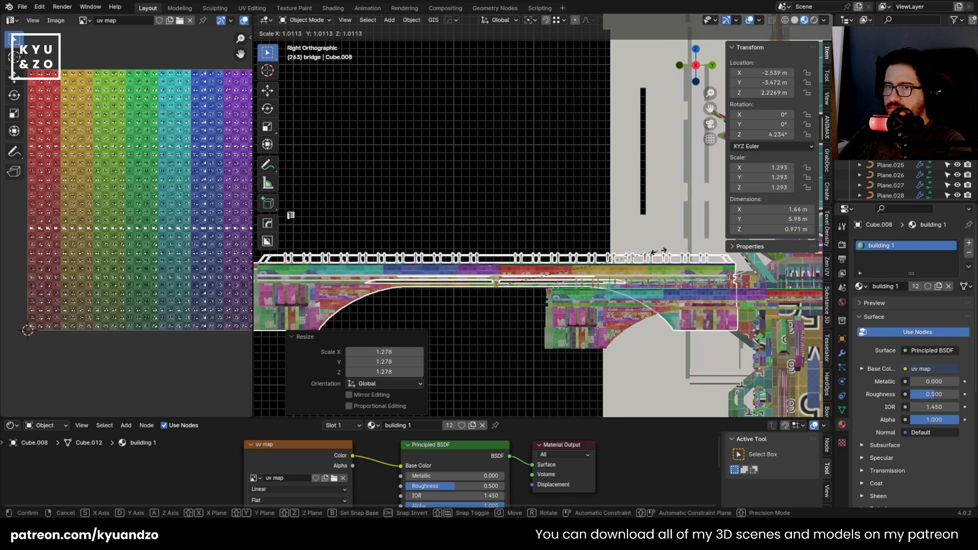
click(661, 276)
shift+middle_drag(456, 244, 633, 209)
key(s)
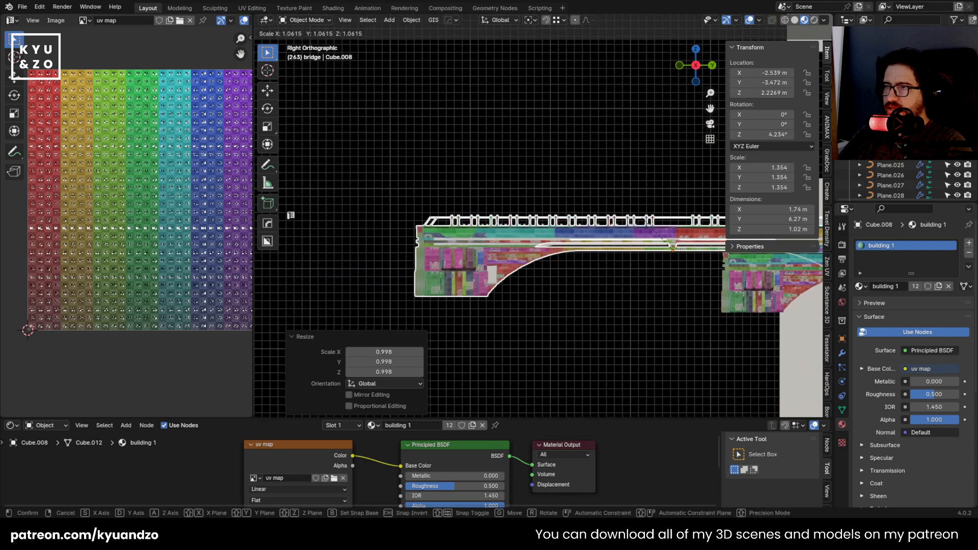
right_click(665, 245)
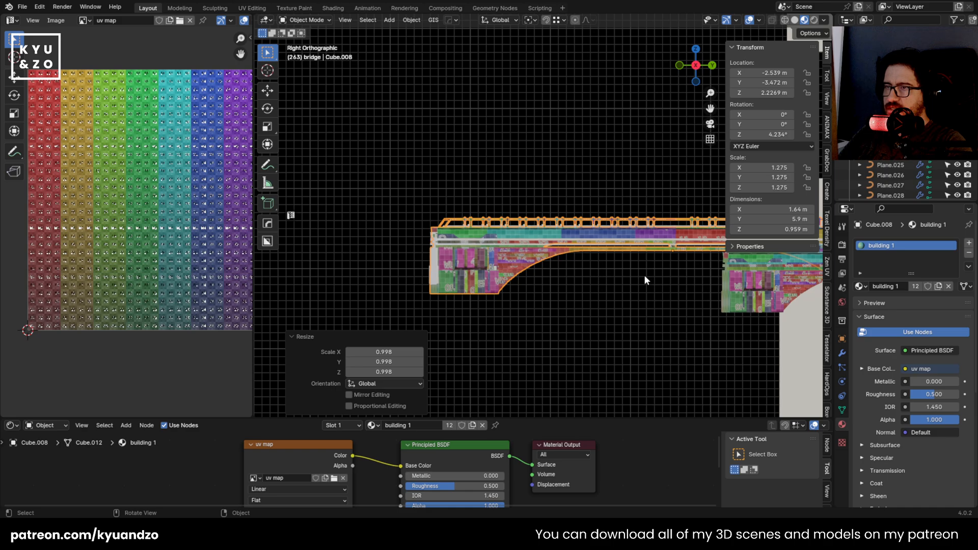
Scale the textured duplicate bridge along Z by about 0.75 to match the white bridge's height
key(s)
key(z)
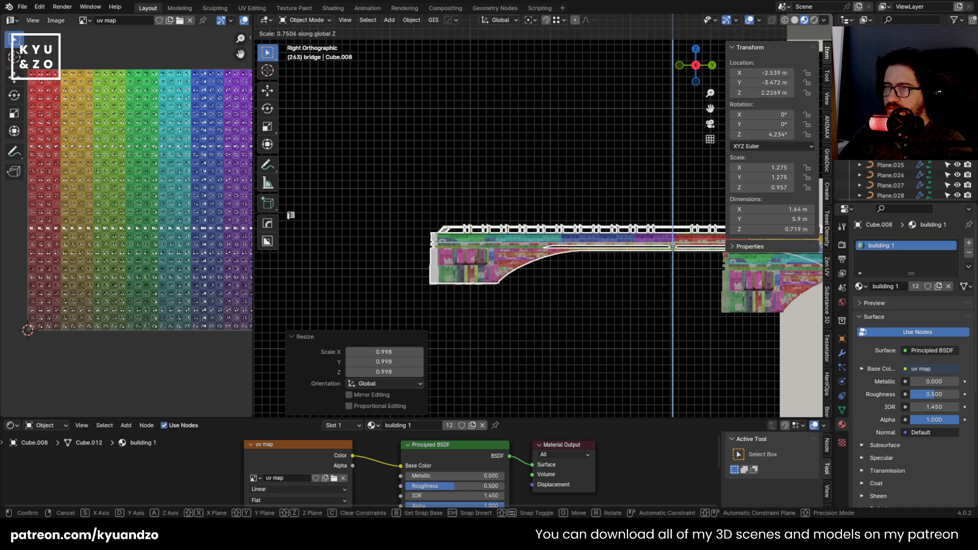
click(658, 282)
Delete the white bridge (Cube.016) overlapping the textured duplicate
middle_drag(658, 282, 527, 279)
click(527, 280)
key(g)
right_click(602, 99)
key(x)
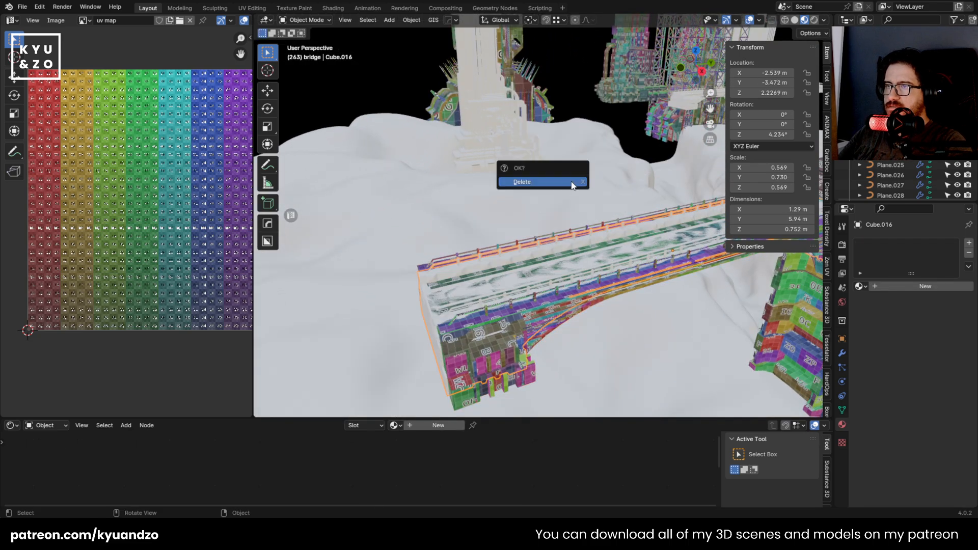
click(572, 184)
Examine the remaining untextured buildings around the city and the textured source buildings beside the terrain
scroll(567, 206, down, 7)
shift+middle_drag(558, 176, 510, 234)
scroll(509, 233, up, 5)
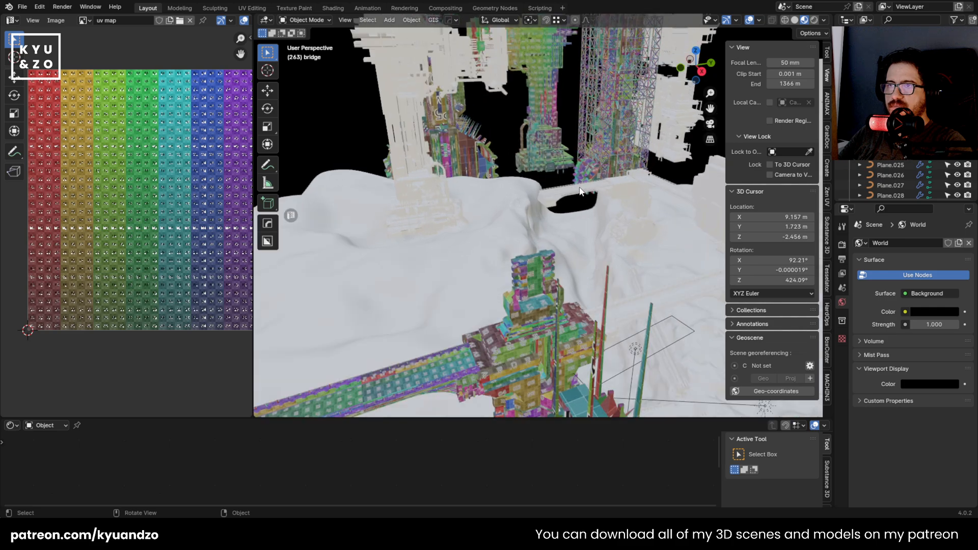
scroll(570, 249, down, 5)
click(609, 237)
scroll(609, 236, up, 2)
scroll(610, 236, up, 1)
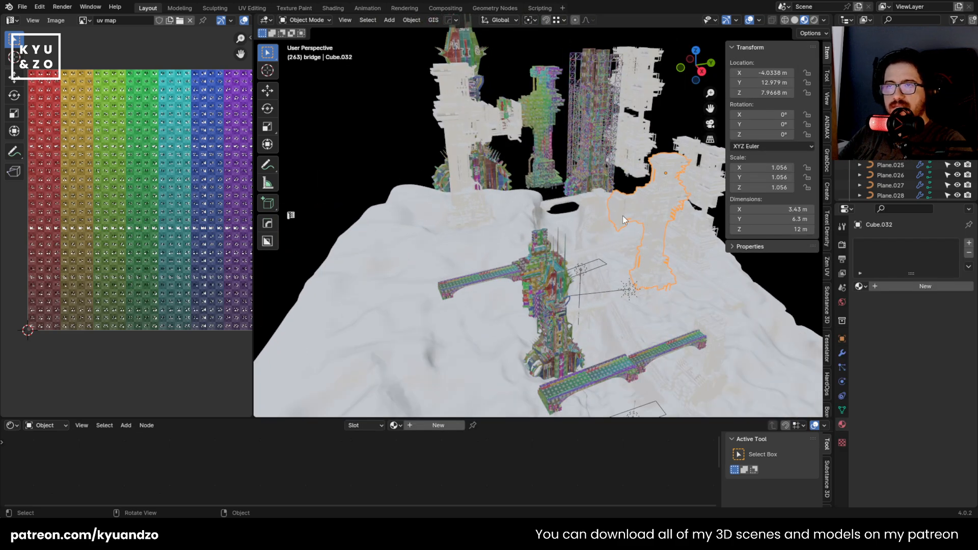
shift+middle_drag(623, 216, 512, 170)
scroll(487, 218, down, 4)
shift+middle_drag(342, 242, 509, 227)
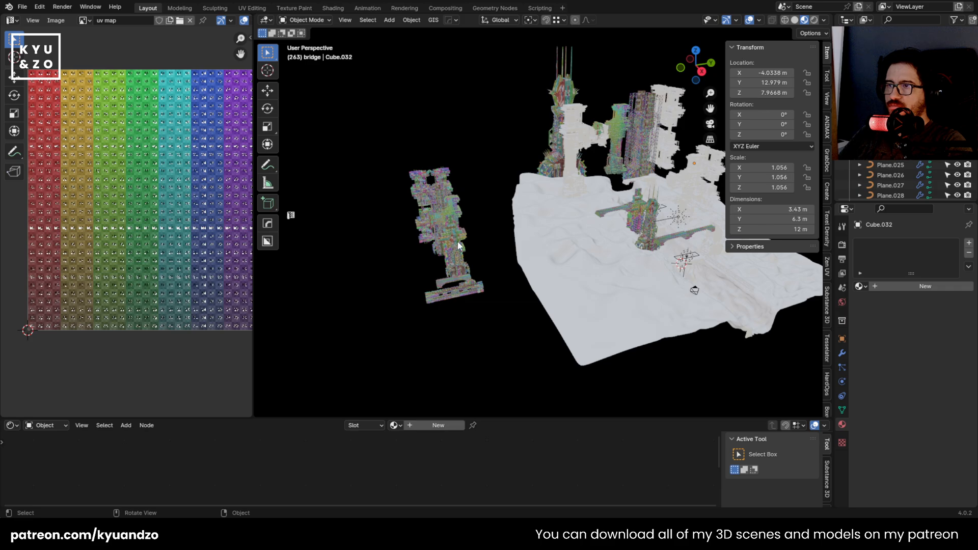
Save the file and select the terrain (Cylinder.001)
click(456, 241)
key(ctrl+s)
click(527, 216)
scroll(515, 235, up, 2)
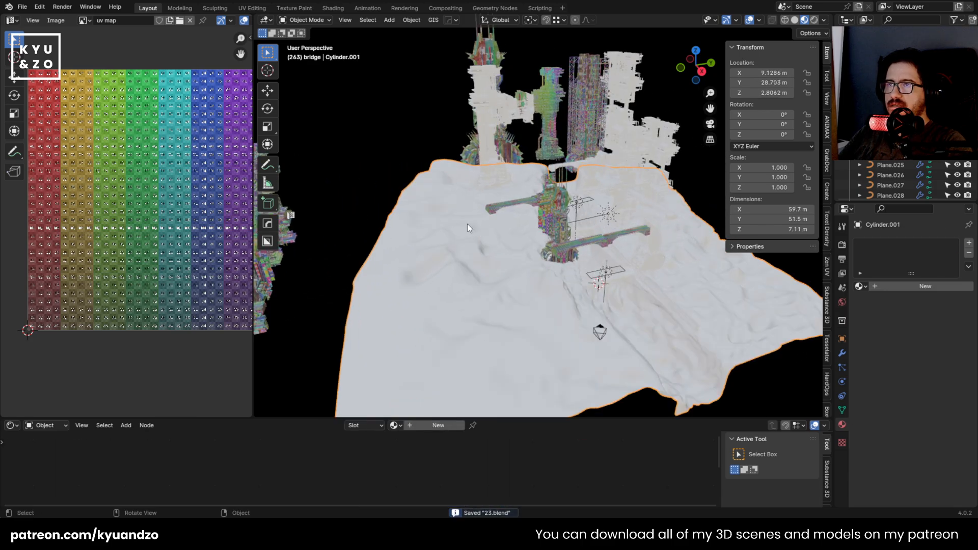
shift+middle_drag(402, 222, 418, 183)
scroll(479, 219, up, 1)
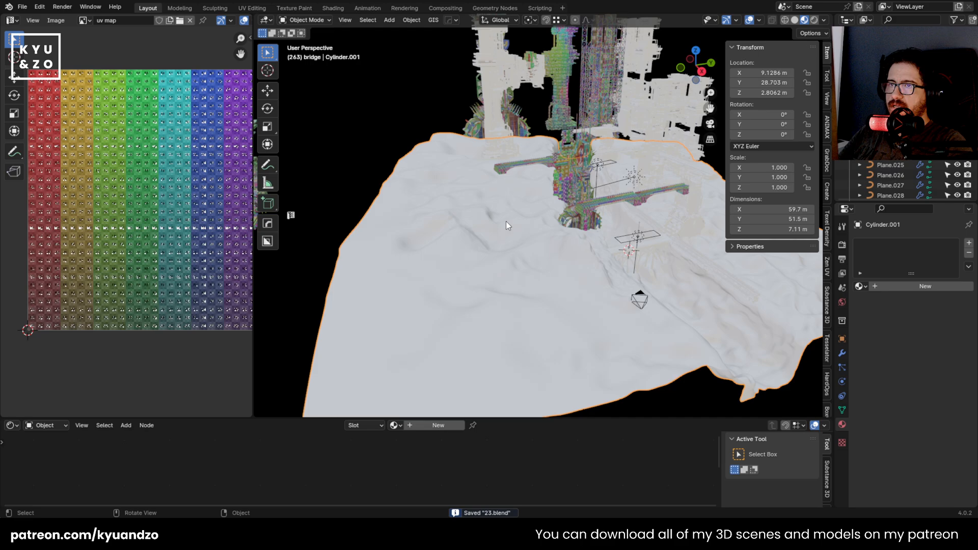
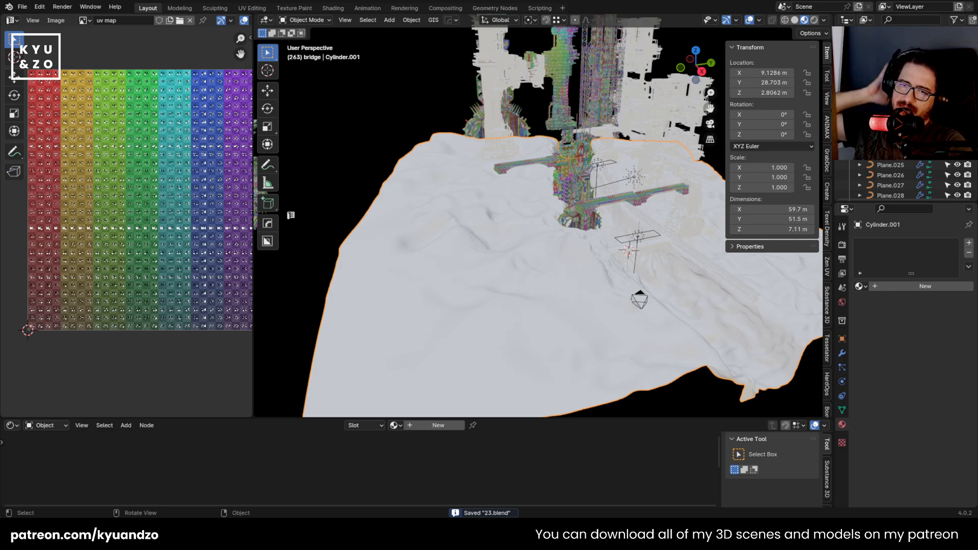
Add a Subdivision modifier with viewport level 1 to the terrain (Cylinder.001) and save the file
key(Tab)
scroll(530, 209, down, 8)
scroll(530, 209, up, 13)
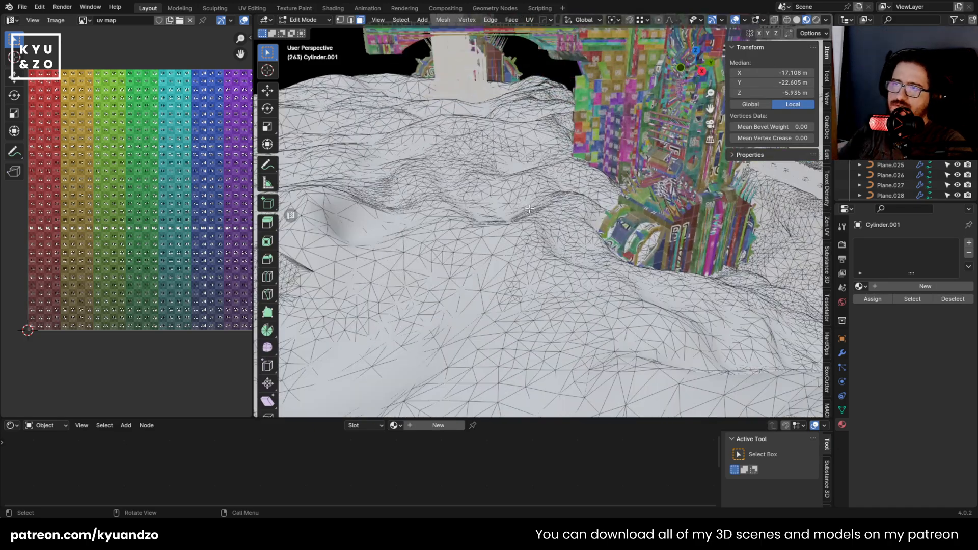
scroll(530, 209, down, 5)
key(Tab)
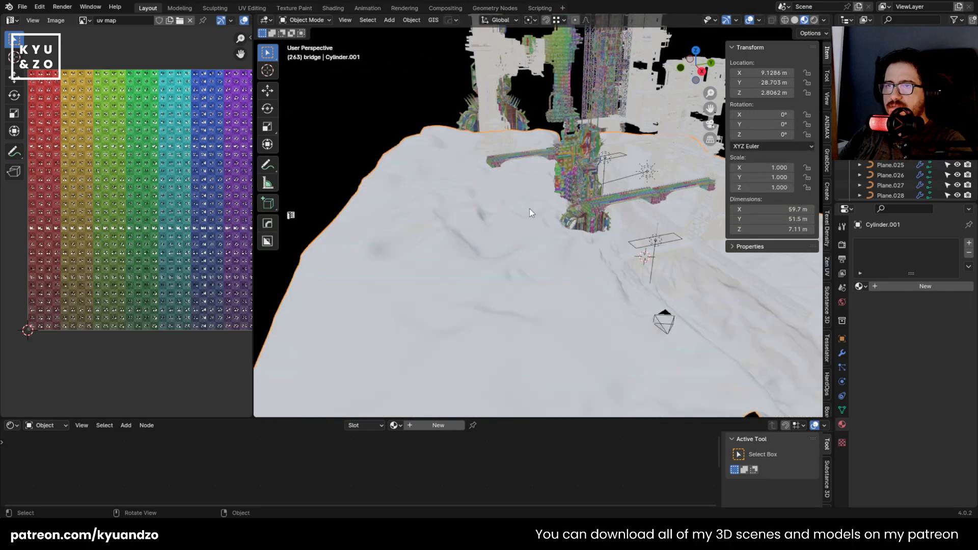
key(ctrl+1)
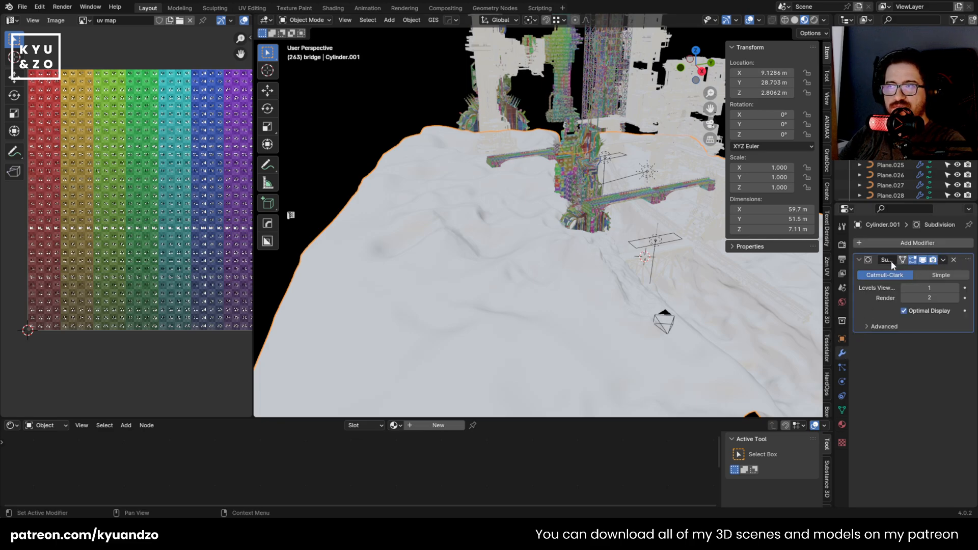
scroll(604, 243, down, 3)
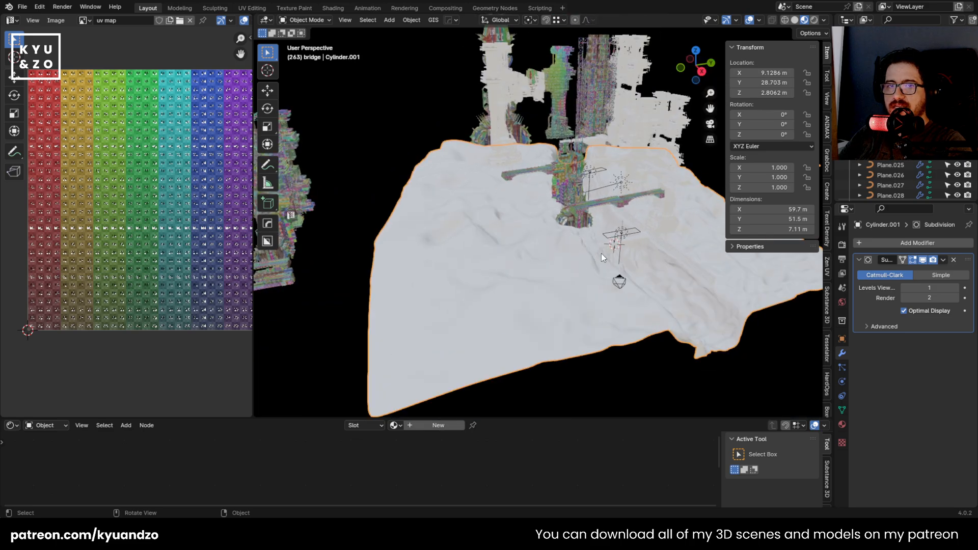
scroll(443, 212, up, 3)
key(ctrl+s)
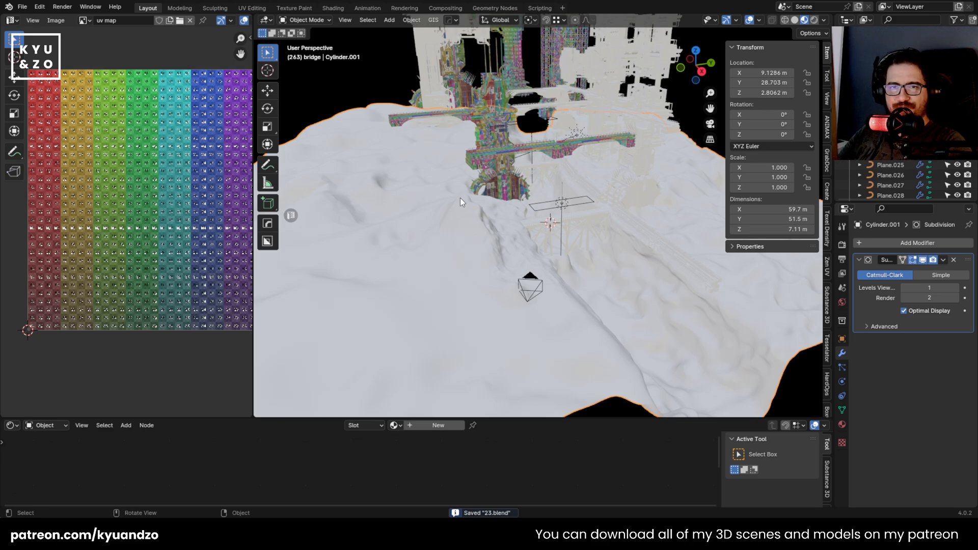
Apply the Subdivision modifier on the terrain (Cylinder.001)
scroll(565, 287, down, 2)
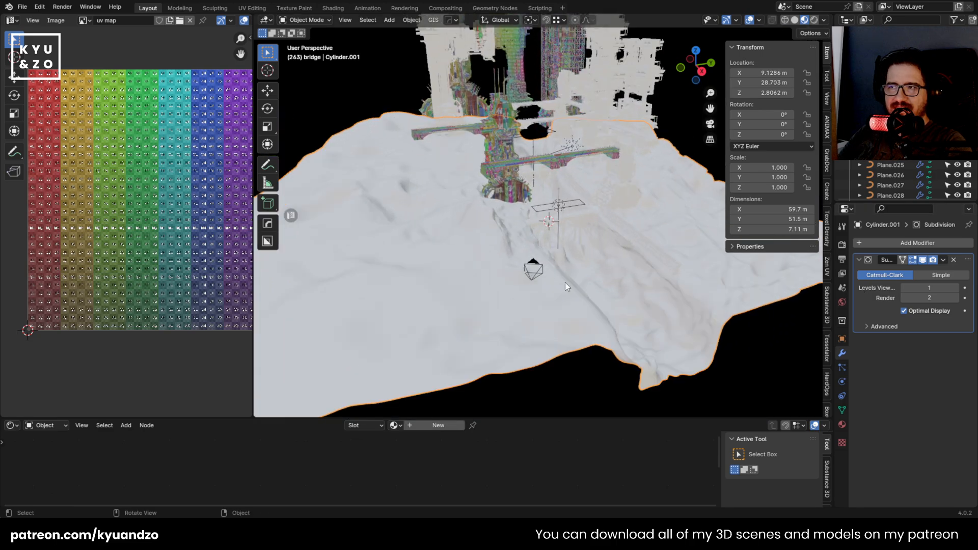
click(943, 260)
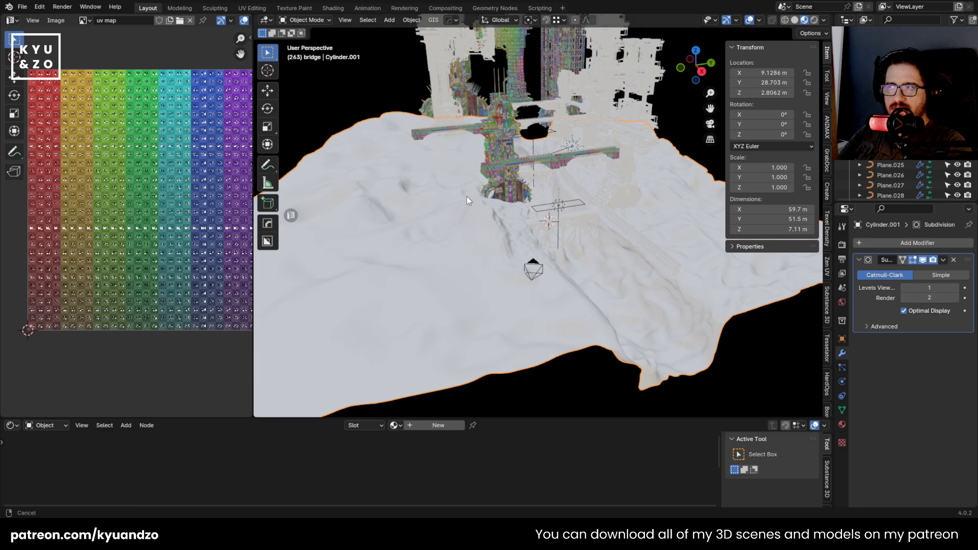
shift+middle_drag(466, 197, 581, 179)
scroll(432, 164, down, 5)
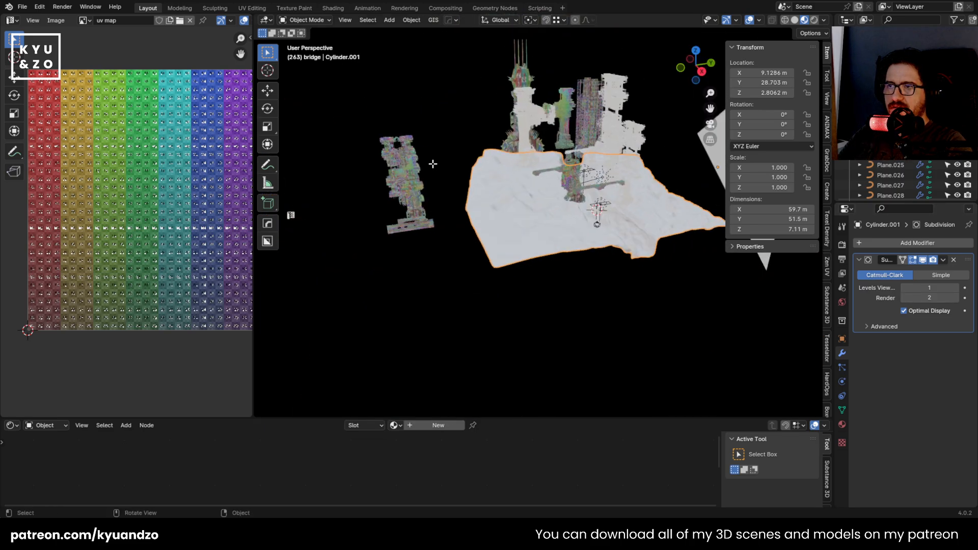
key(Tab)
scroll(539, 199, up, 6)
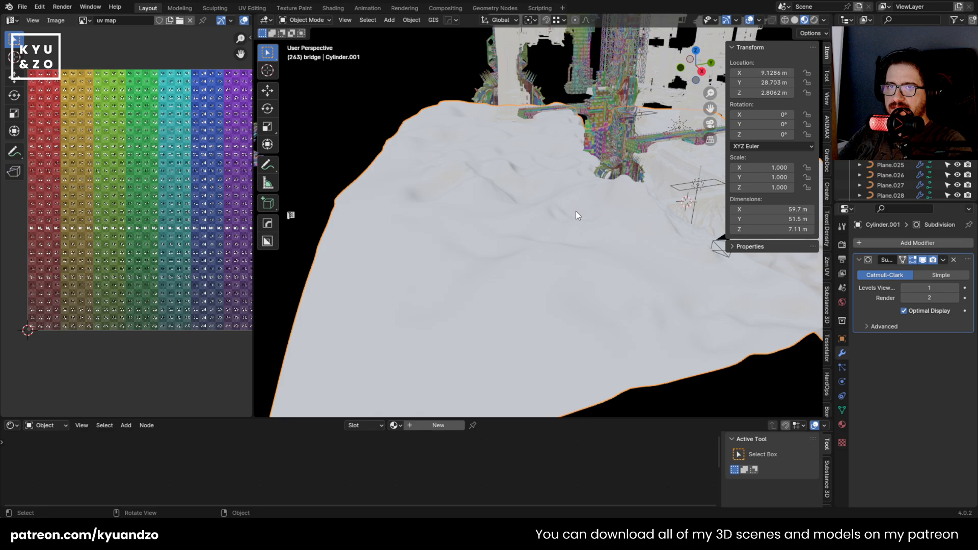
click(943, 260)
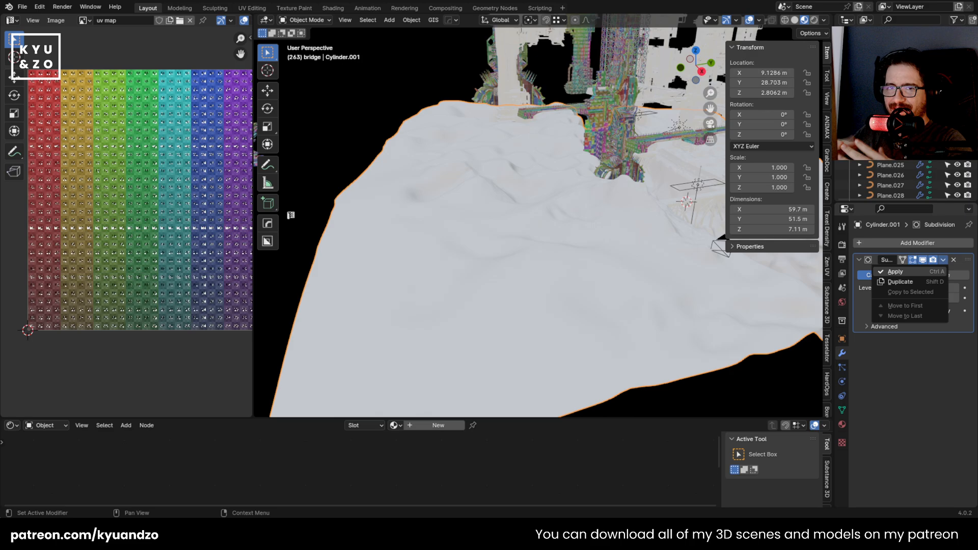
click(896, 272)
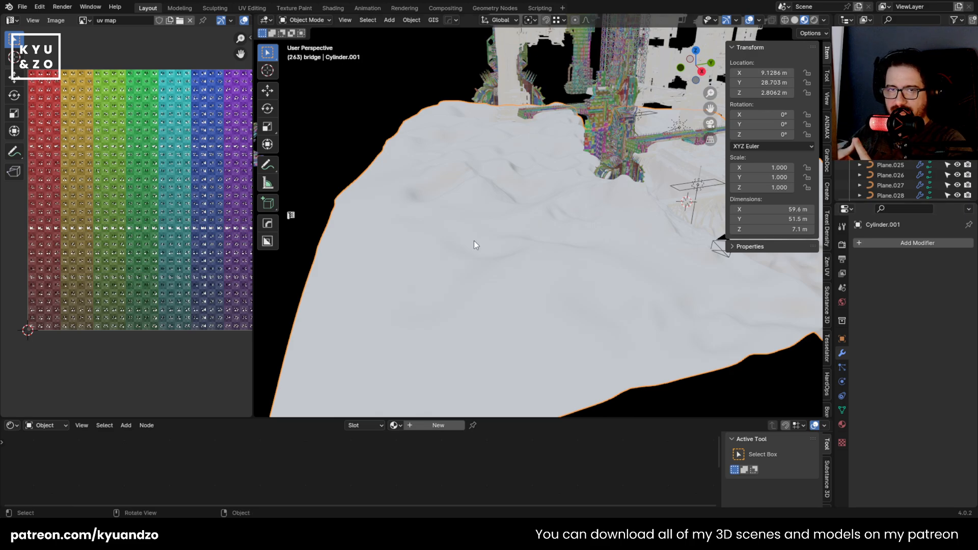
Inspect the density of the terrain's subdivided mesh in Edit Mode, then return to Object Mode
key(Tab)
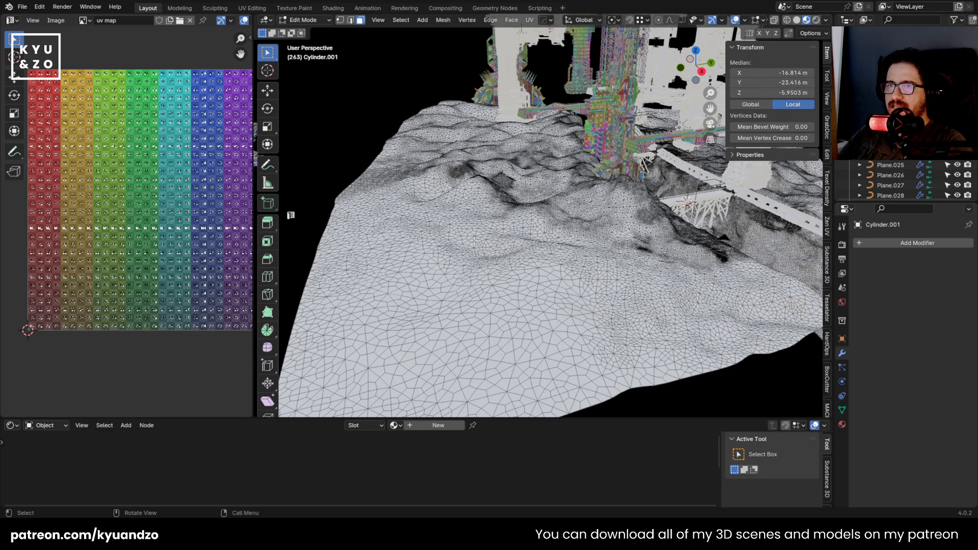
shift+middle_drag(627, 235, 486, 291)
shift+middle_drag(606, 299, 472, 277)
scroll(472, 277, up, 5)
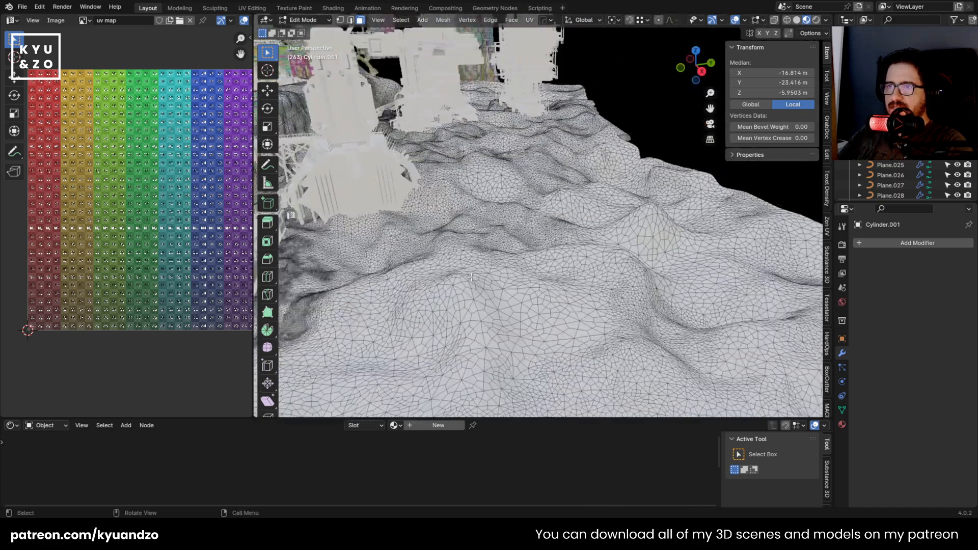
scroll(472, 277, up, 6)
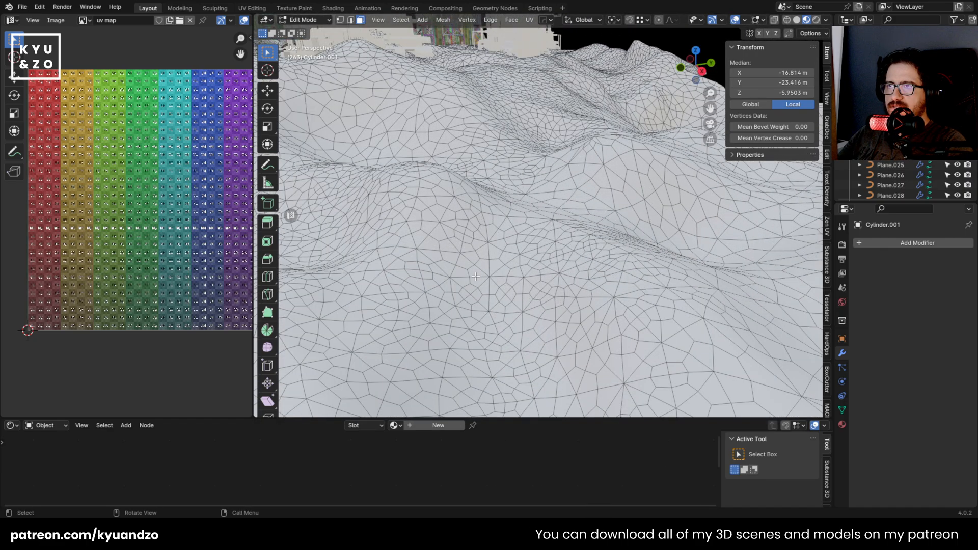
scroll(476, 276, down, 10)
scroll(517, 230, up, 3)
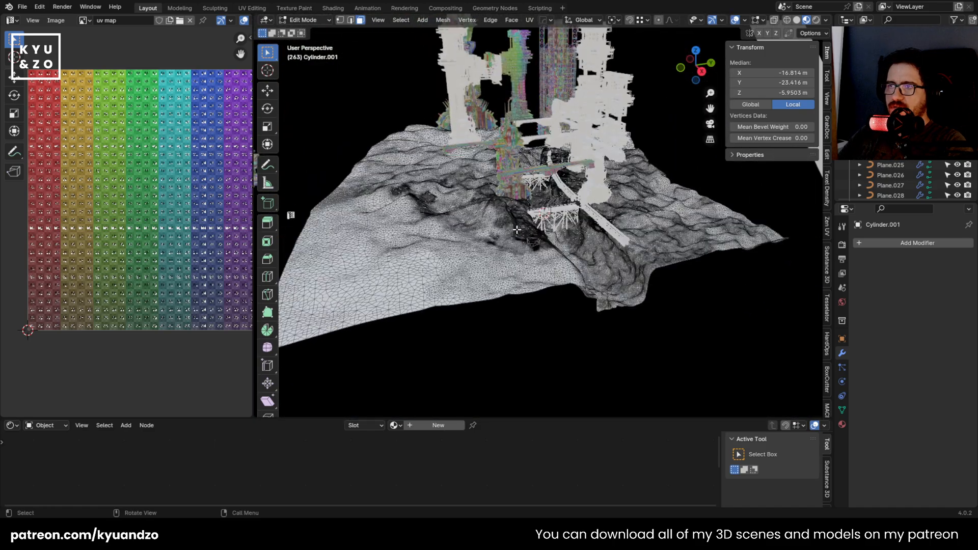
scroll(517, 229, up, 5)
key(Tab)
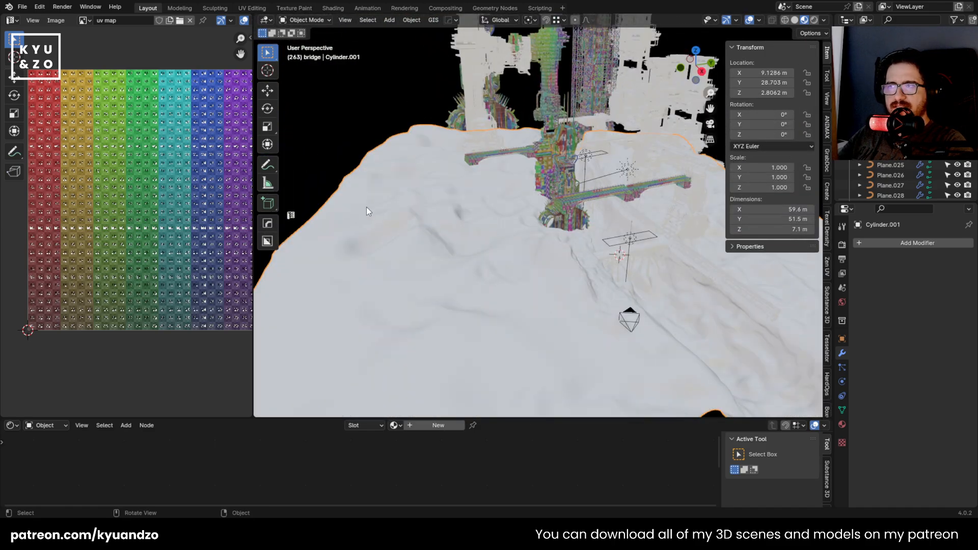
Link the building 1 material from the textured building (Cube.003) to the terrain (Cylinder.001)
scroll(411, 176, down, 8)
scroll(418, 191, up, 8)
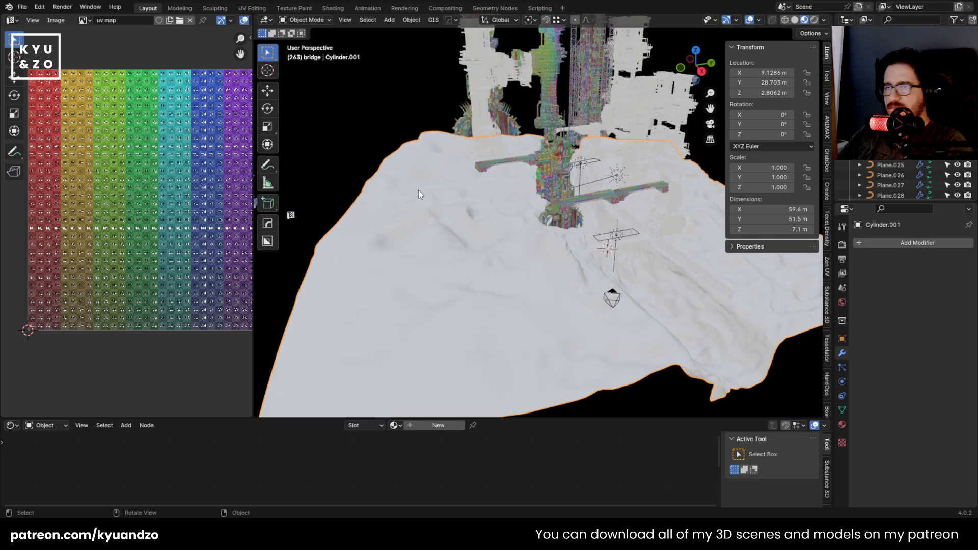
scroll(419, 192, down, 8)
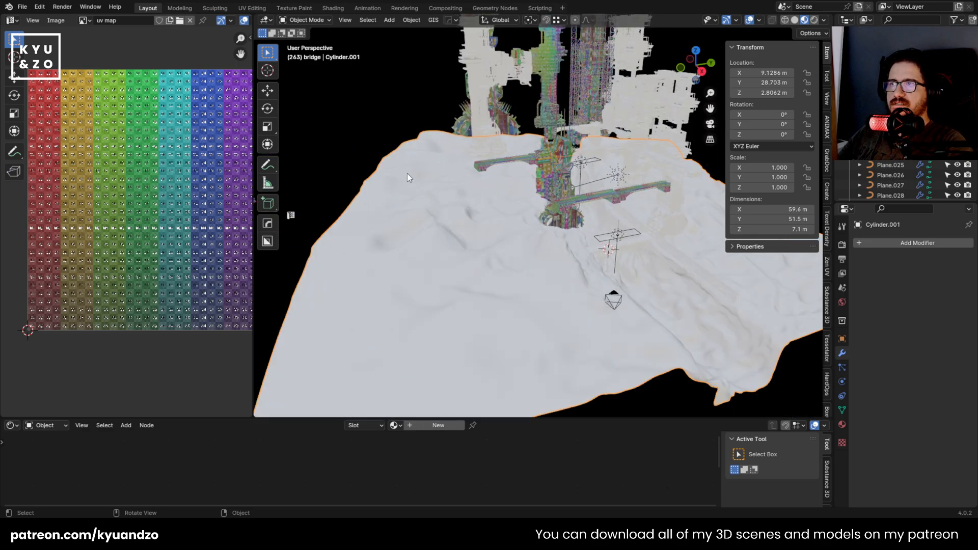
scroll(459, 231, up, 7)
shift+middle_drag(467, 254, 479, 230)
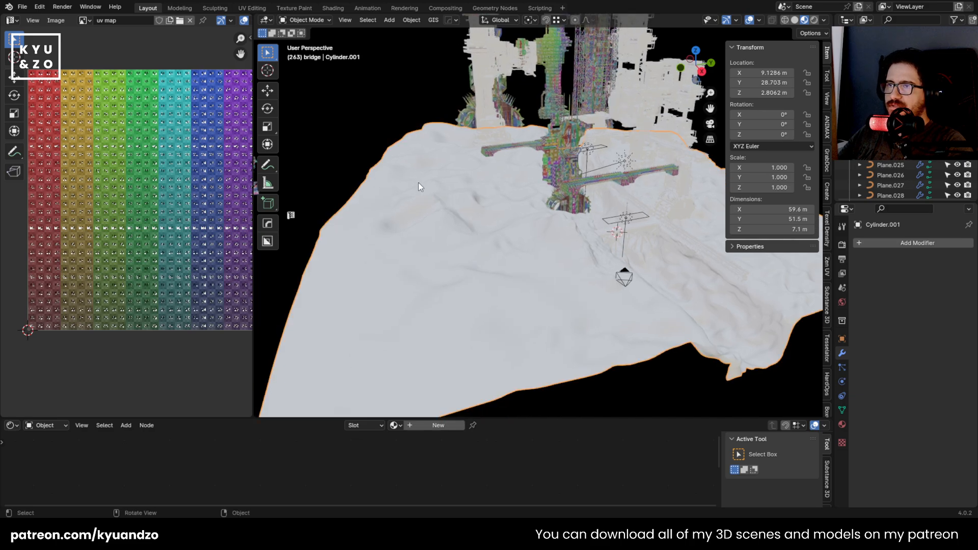
shift+middle_drag(420, 204, 516, 195)
scroll(589, 234, up, 2)
scroll(421, 223, down, 2)
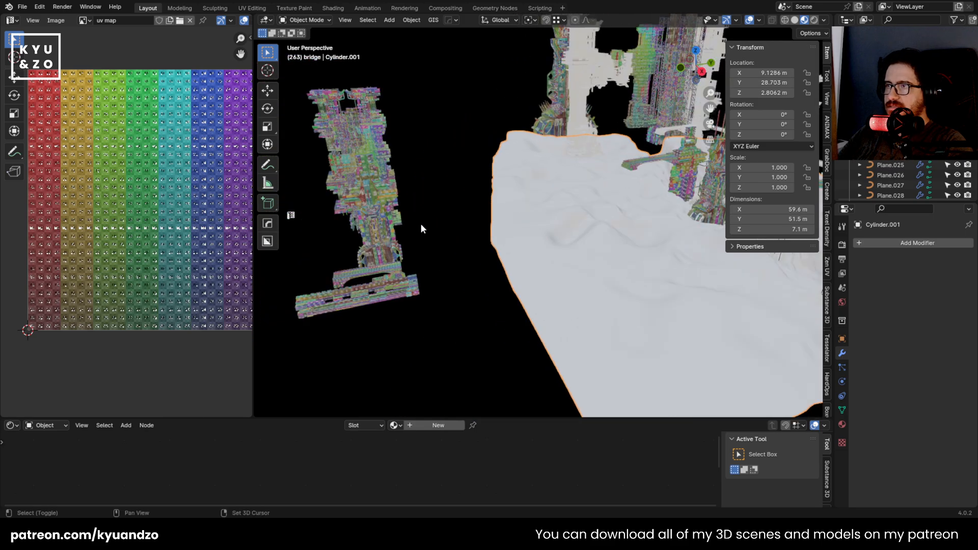
shift+click(384, 222)
key(ctrl+l)
click(384, 234)
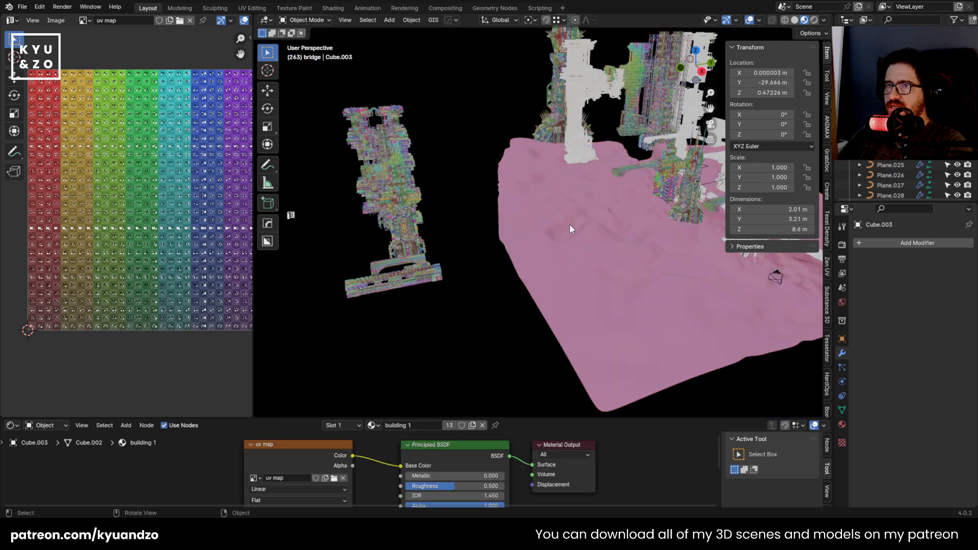
UV-unwrap the entire terrain mesh (Cylinder.001) with Cube Projection, then return to Object Mode
scroll(559, 277, up, 3)
click(559, 277)
key(Tab)
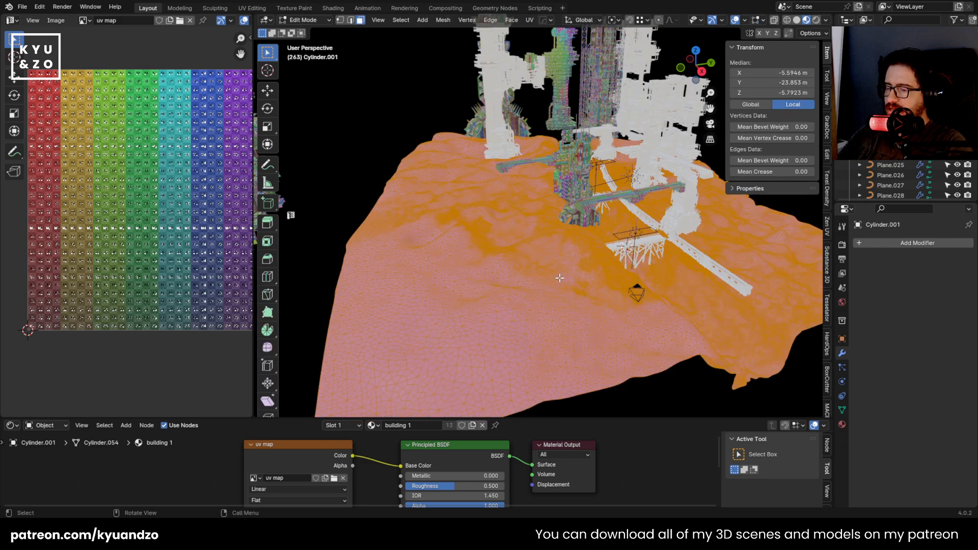
key(u)
click(540, 314)
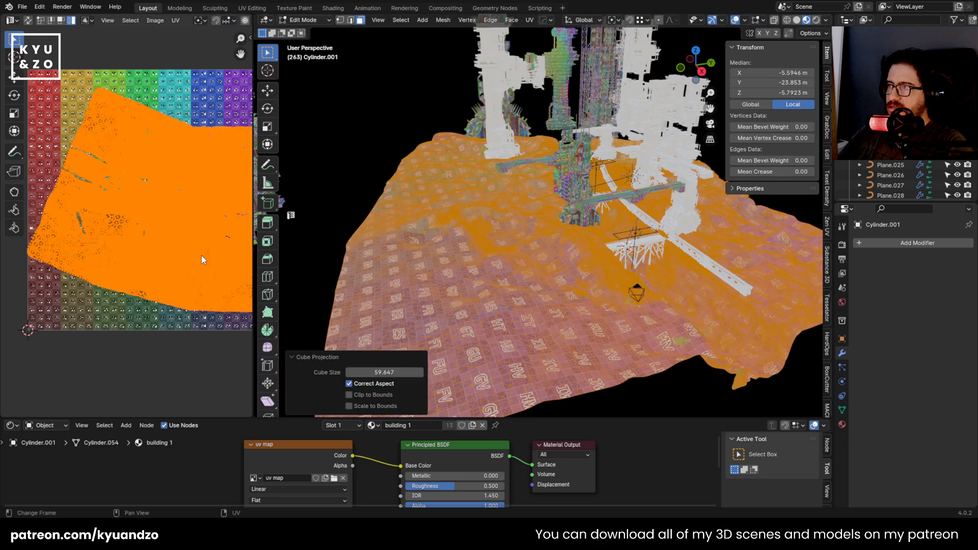
scroll(125, 266, down, 4)
scroll(124, 266, up, 3)
key(Tab)
Examine how the cube projection splits the terrain's UV islands, comparing the checker pattern on the surface with the UV layout
middle_drag(512, 293, 550, 262)
scroll(460, 310, up, 4)
scroll(550, 262, up, 3)
shift+middle_drag(324, 161, 471, 200)
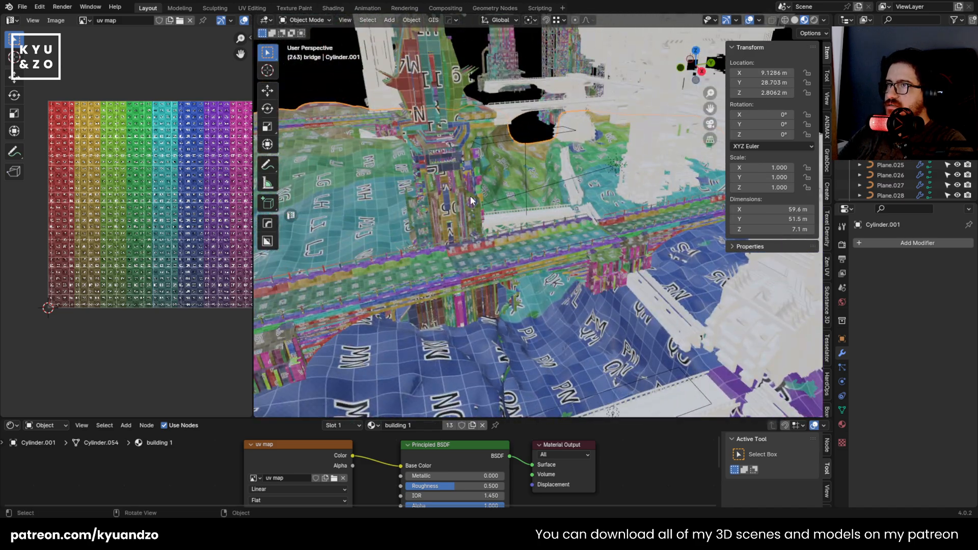
key(Tab)
scroll(121, 176, down, 4)
scroll(157, 190, up, 3)
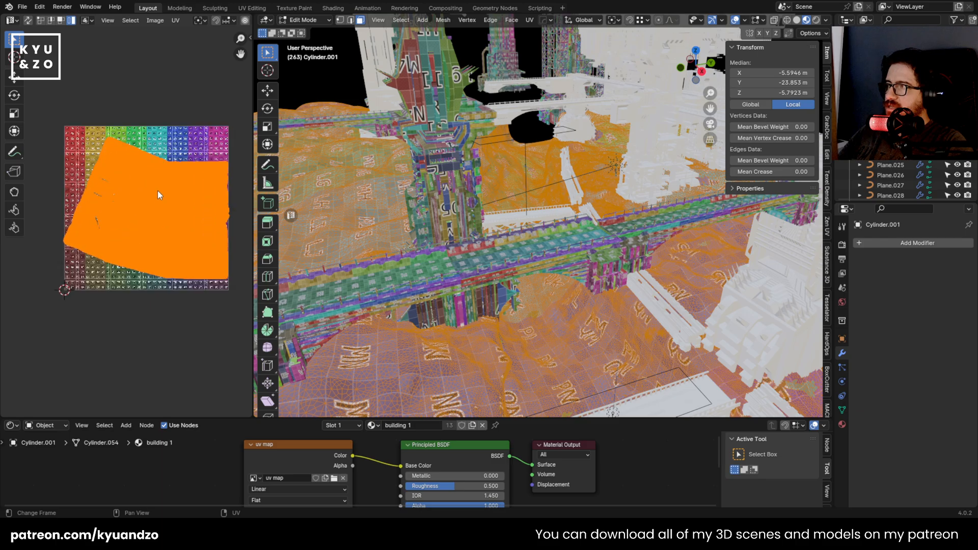
click(154, 252)
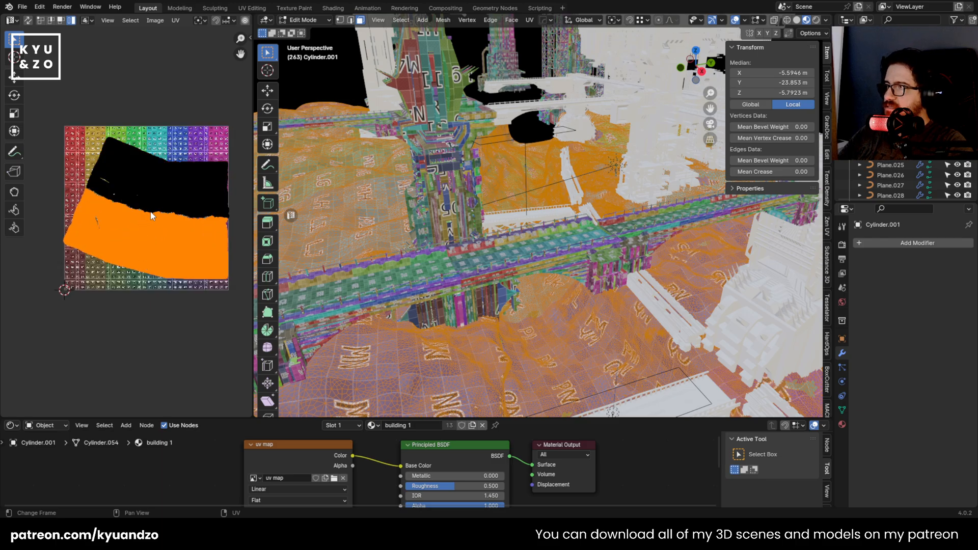
click(152, 211)
click(155, 262)
scroll(156, 264, up, 10)
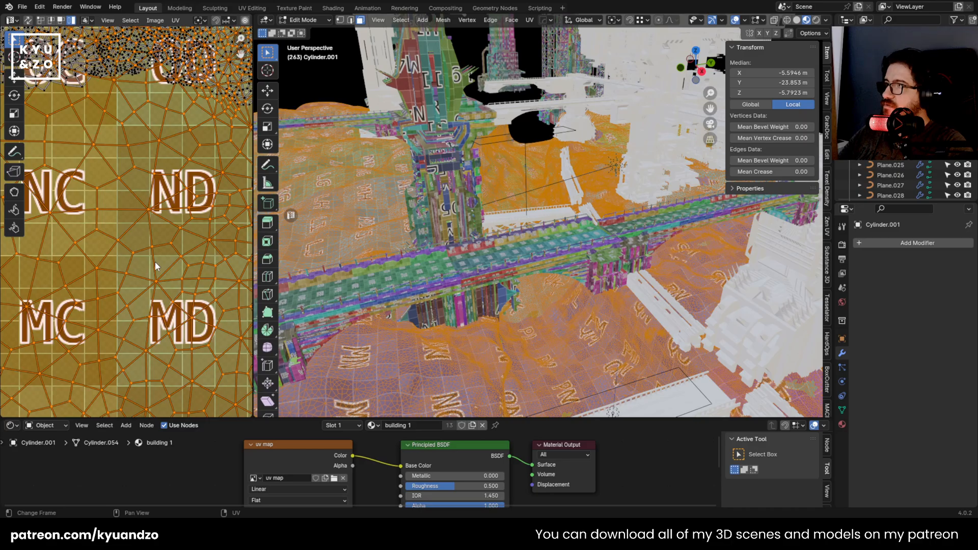
scroll(155, 263, down, 6)
scroll(155, 261, up, 3)
scroll(152, 257, up, 1)
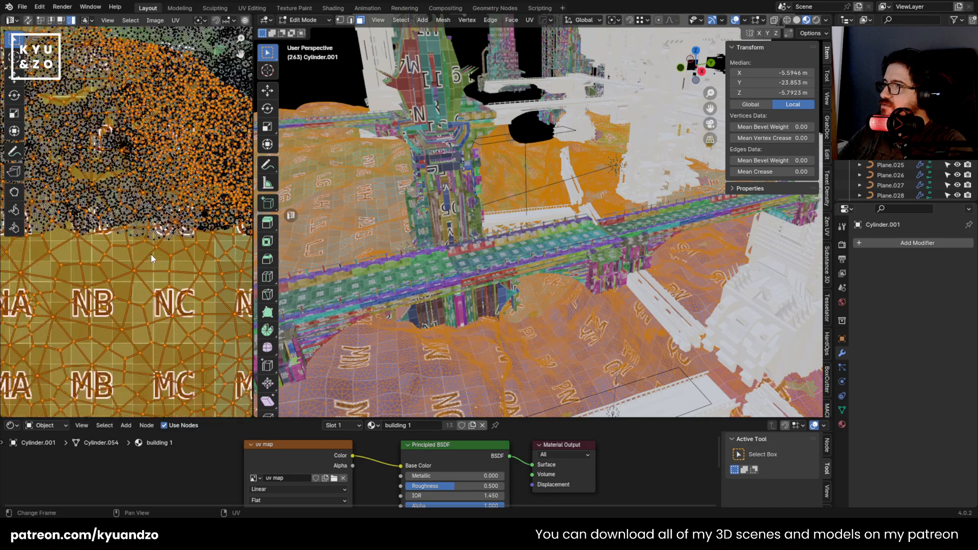
scroll(150, 244, up, 2)
scroll(153, 234, down, 4)
key(Tab)
Fly around the terrain to examine the mismatched checker patches and seams around the bridges and near the outer edge
scroll(515, 255, down, 5)
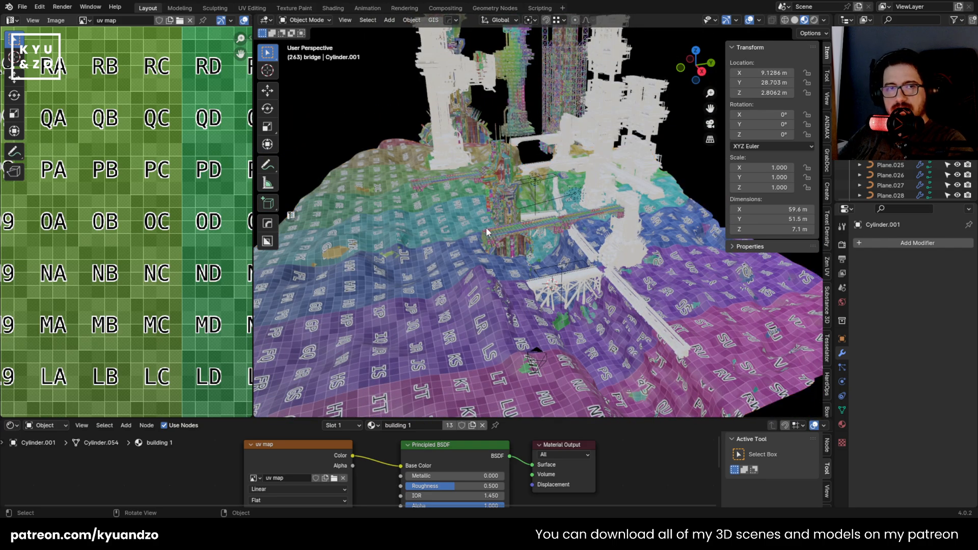
scroll(485, 227, up, 4)
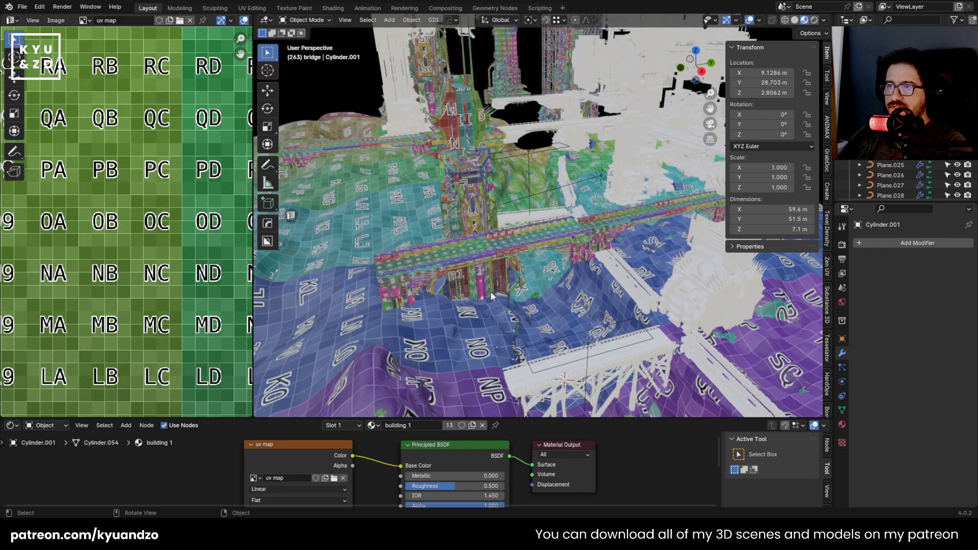
scroll(485, 227, up, 2)
middle_drag(485, 227, 395, 221)
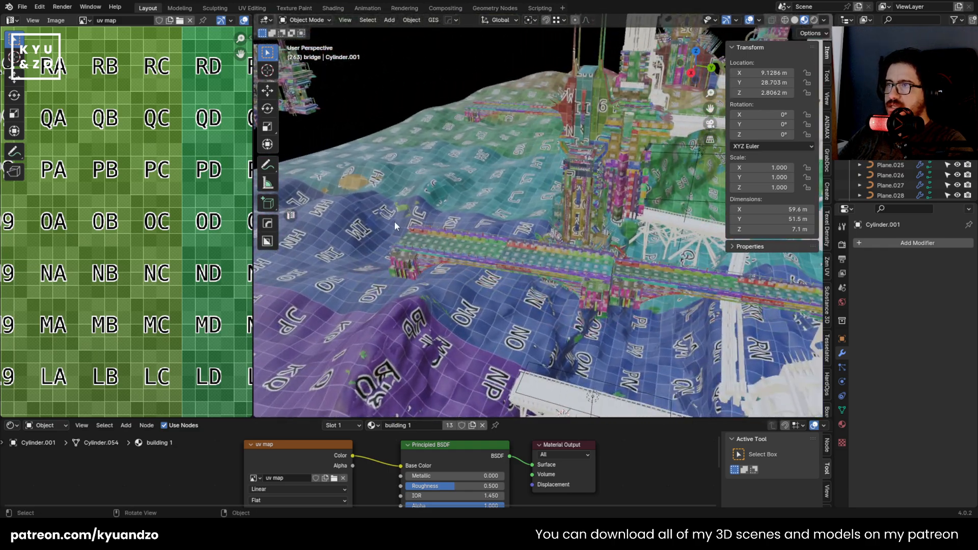
key(shift+grave)
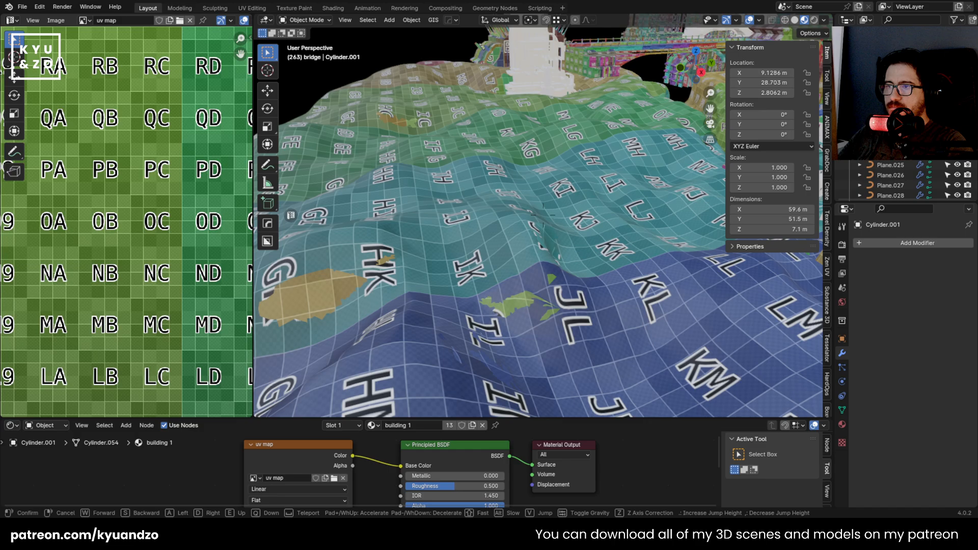
click(420, 301)
key(shift+grave)
key(Escape)
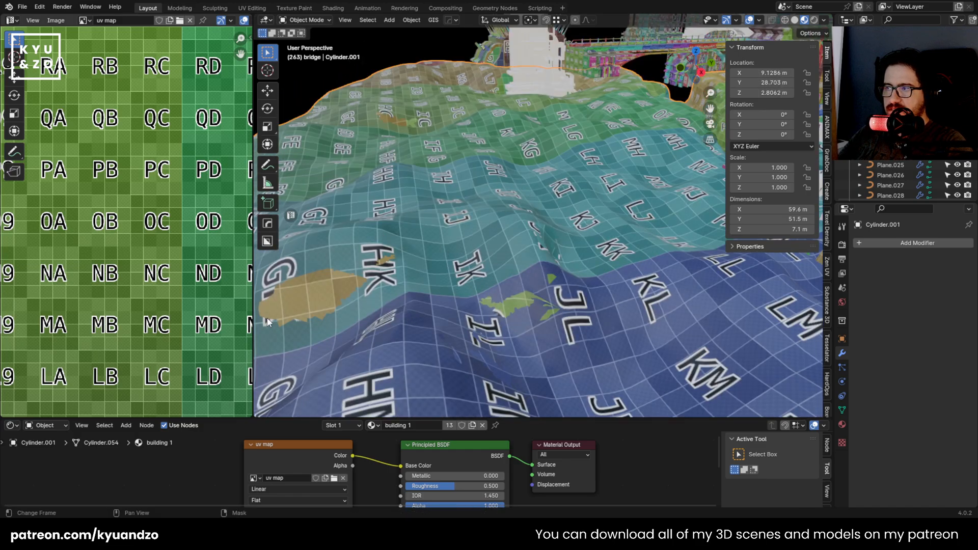
key(shift+grave)
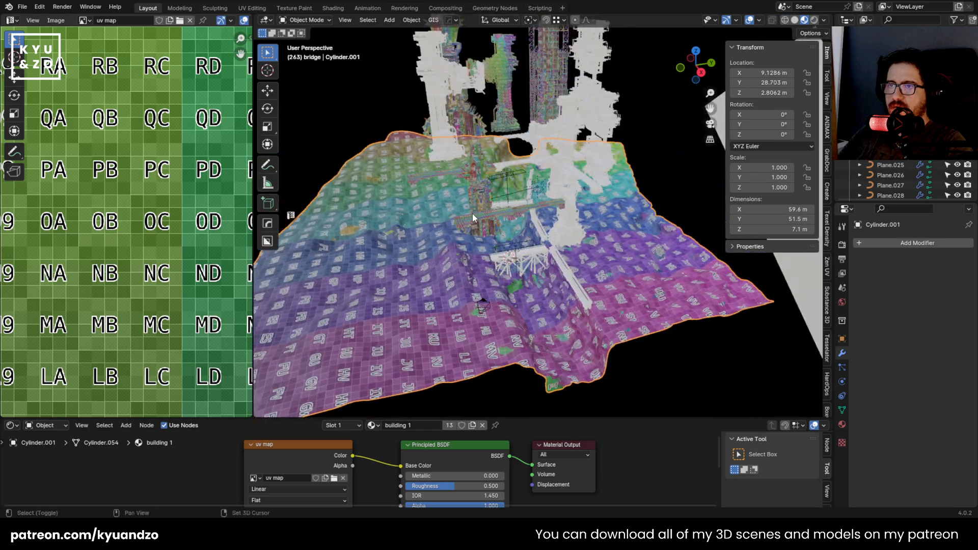
click(678, 182)
click(630, 237)
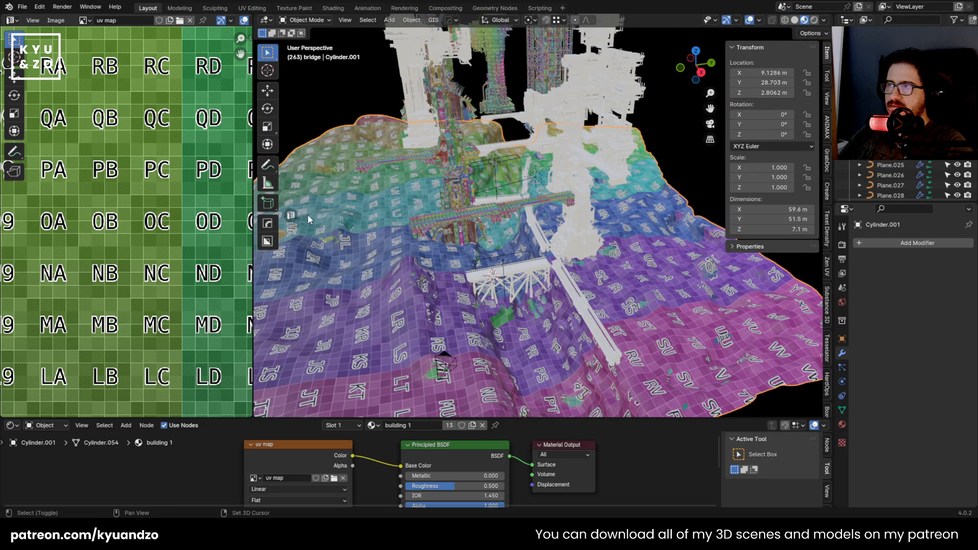
shift+middle_drag(307, 214, 378, 204)
scroll(70, 222, down, 7)
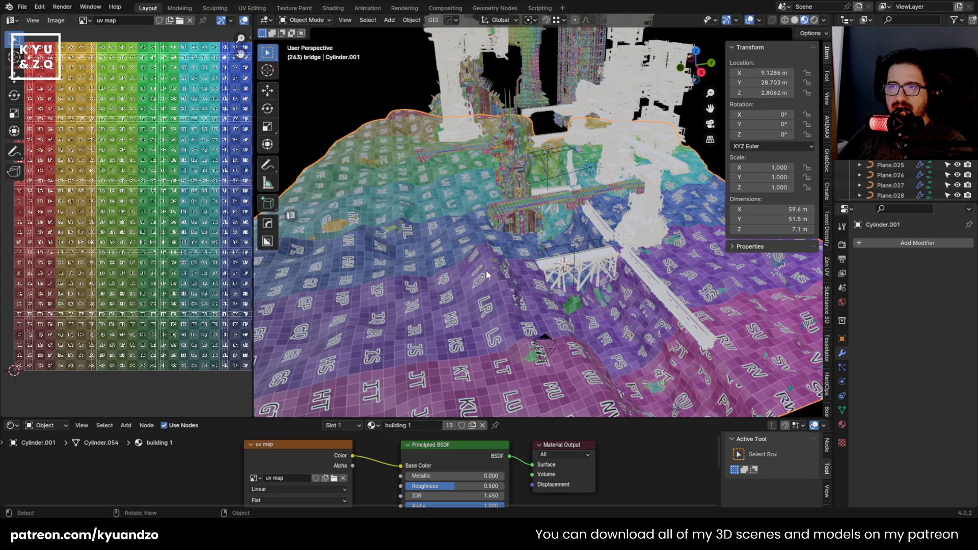
shift+middle_drag(485, 271, 515, 179)
key(shift+grave)
key(w)
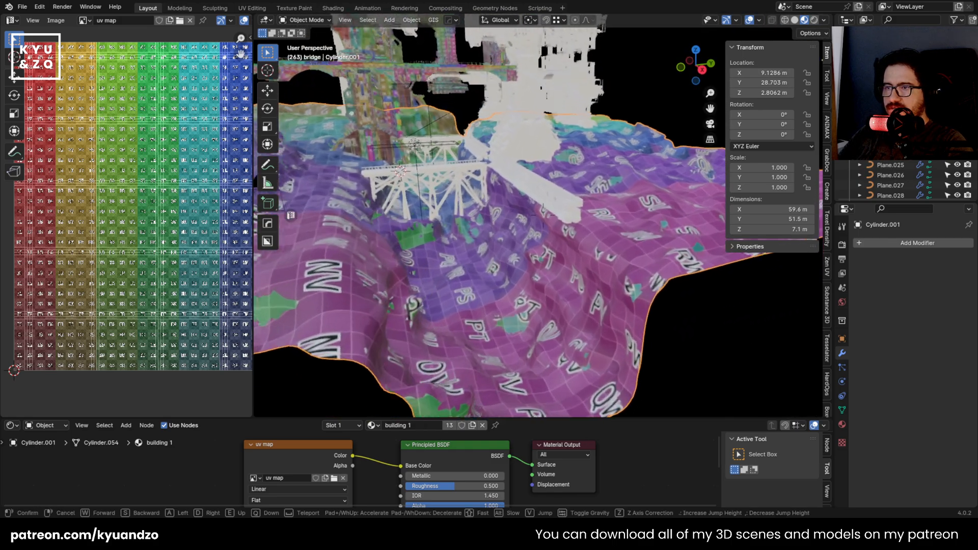
click(506, 186)
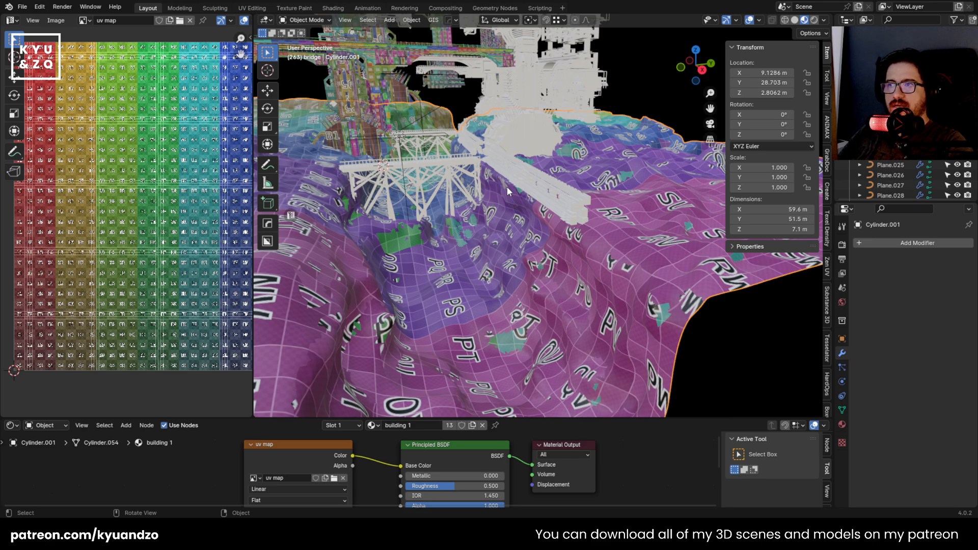
key(shift+grave)
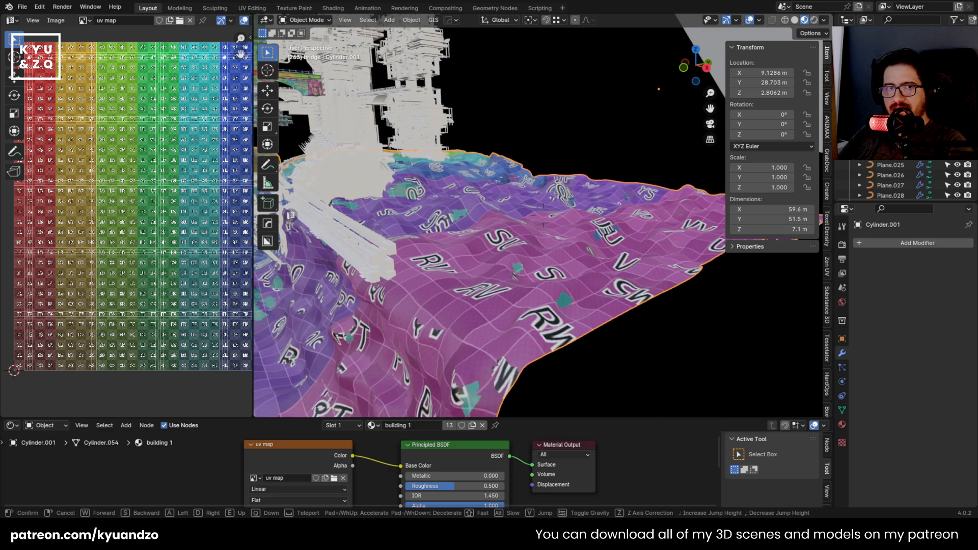
key(w)
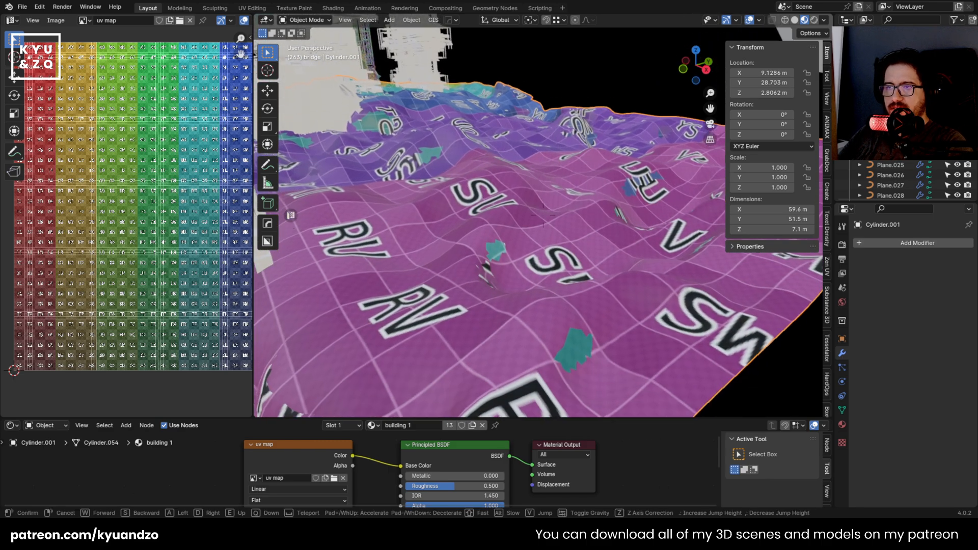
click(478, 238)
Place the 3D cursor on the terrain beside a mismatched texture patch and add a UV sphere scaled to about 0.755
key(shift+a)
mouse_move(473, 249)
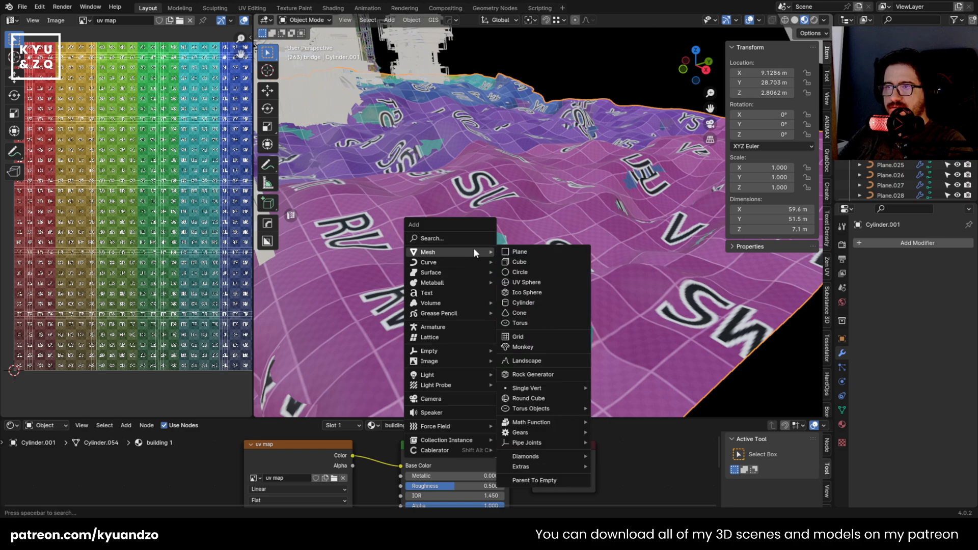
shift+right_click(516, 227)
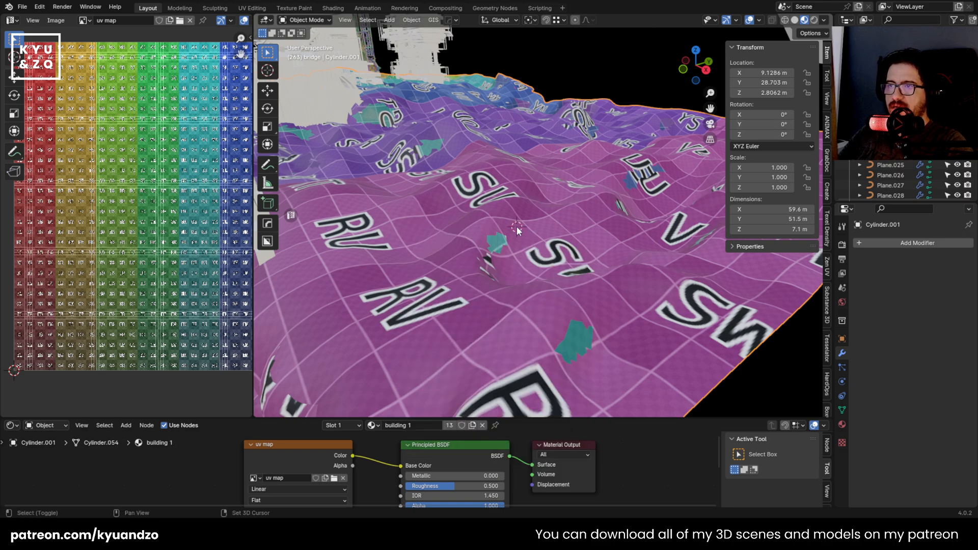
key(shift+a)
mouse_move(493, 243)
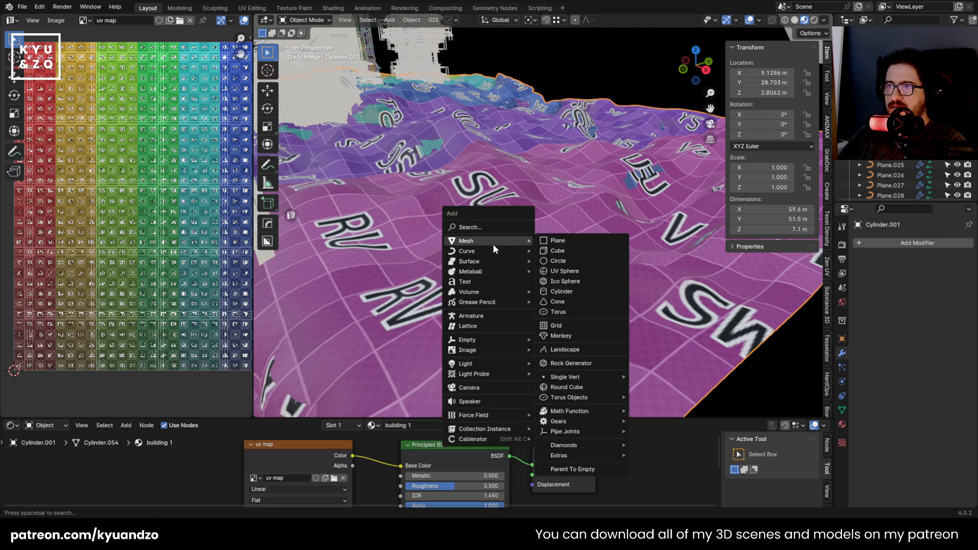
click(581, 271)
key(s)
click(571, 204)
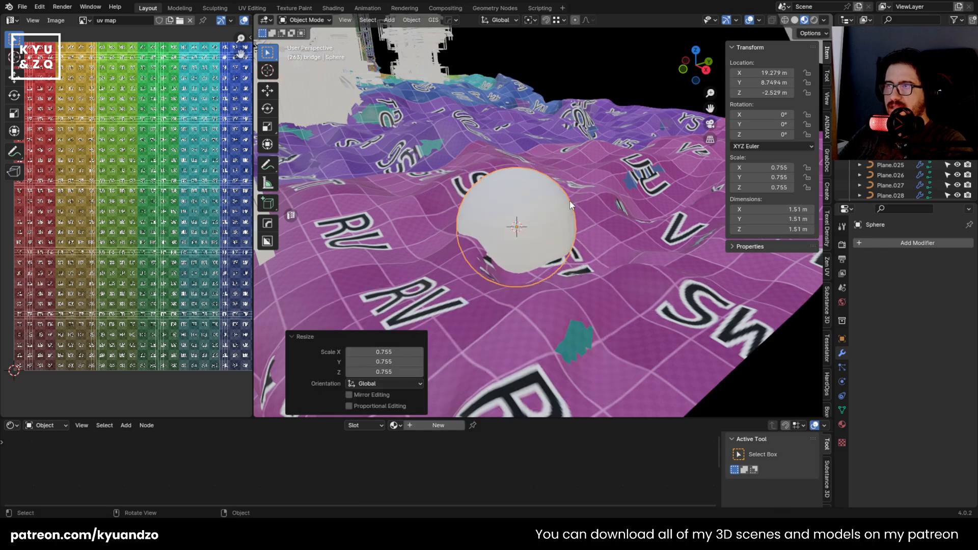
Inspect how the sphere covers the visible texture seam from close up and from farther away
scroll(486, 175, down, 6)
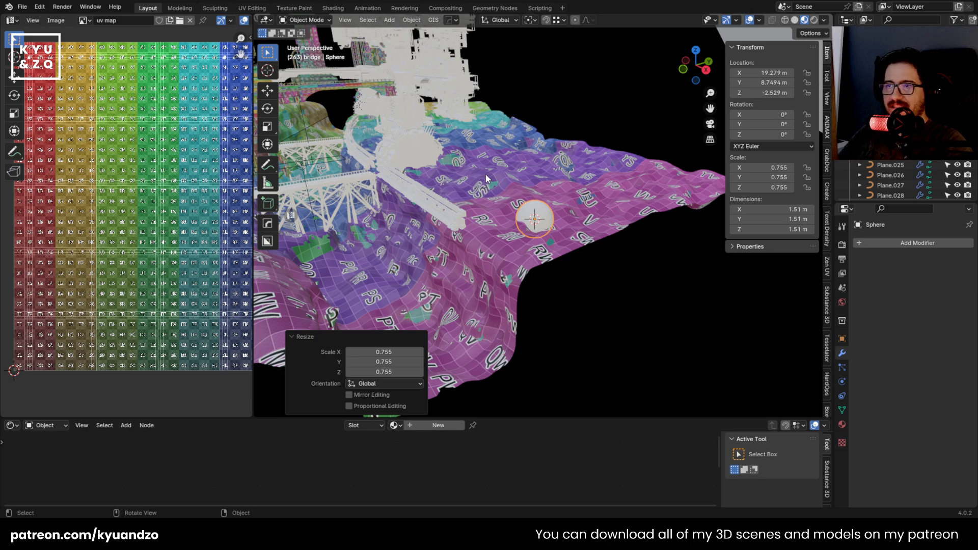
click(643, 332)
click(541, 213)
scroll(537, 213, up, 4)
scroll(538, 213, up, 1)
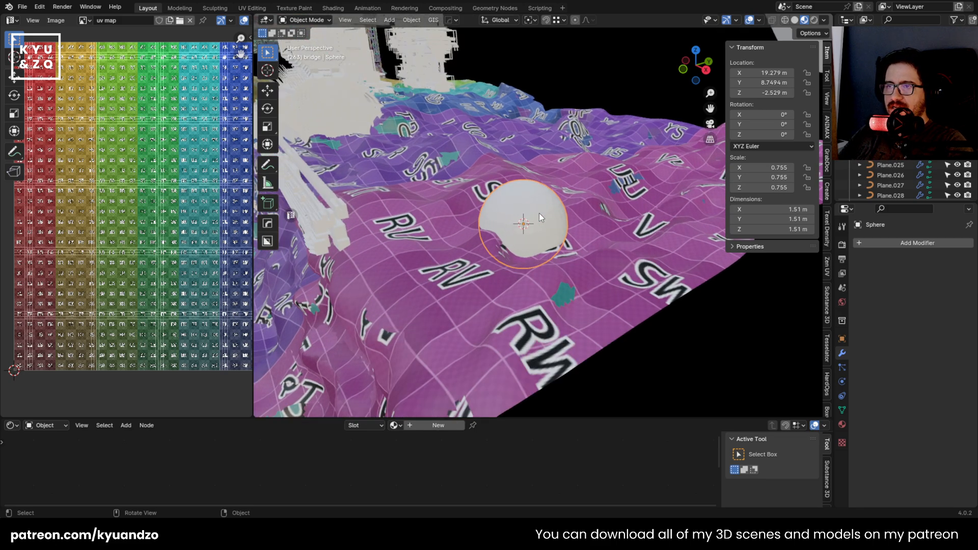
scroll(539, 213, up, 1)
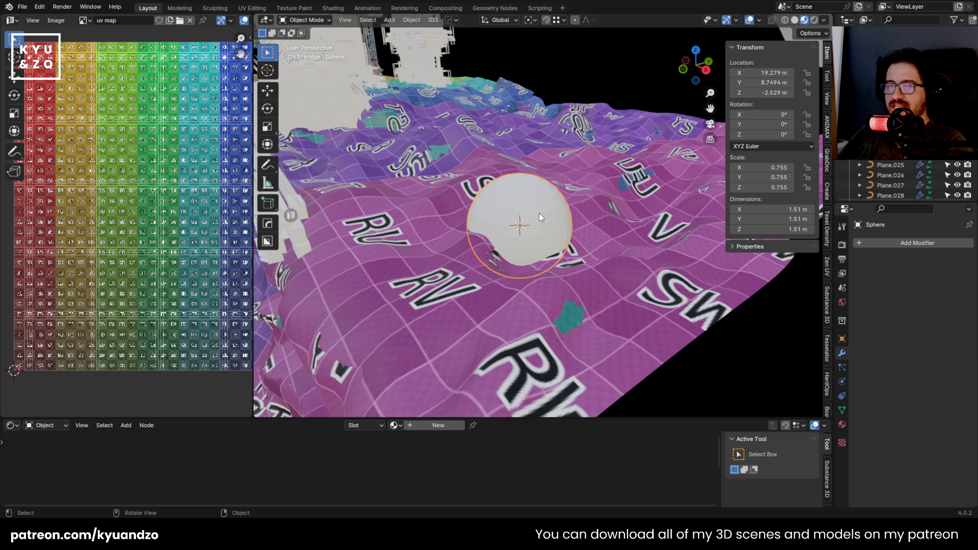
scroll(539, 213, down, 5)
scroll(539, 213, up, 2)
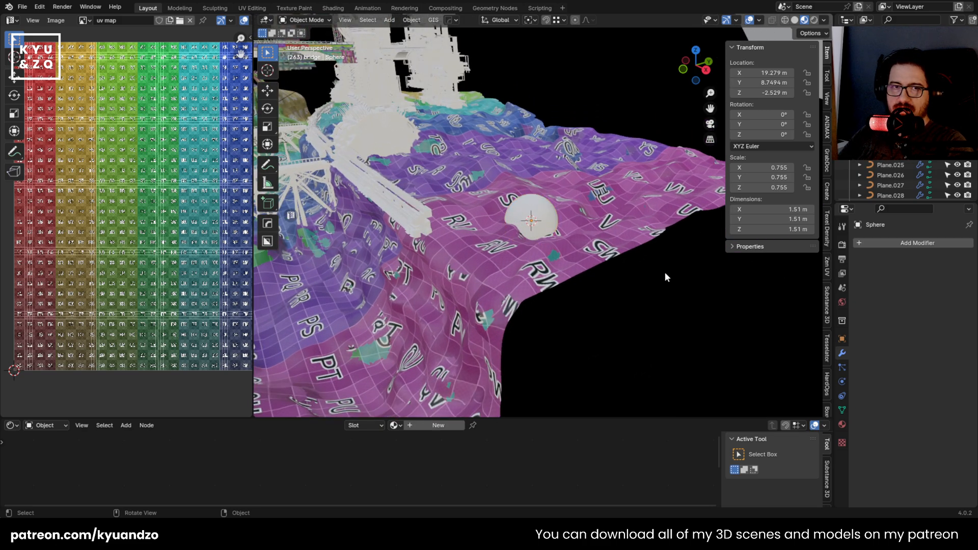
scroll(582, 268, down, 2)
click(627, 261)
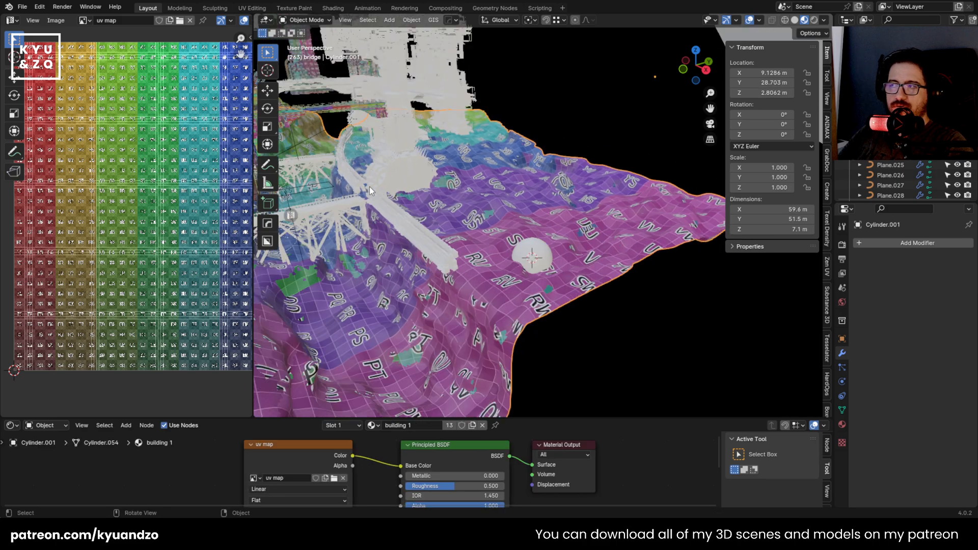
scroll(369, 186, down, 5)
scroll(468, 210, up, 4)
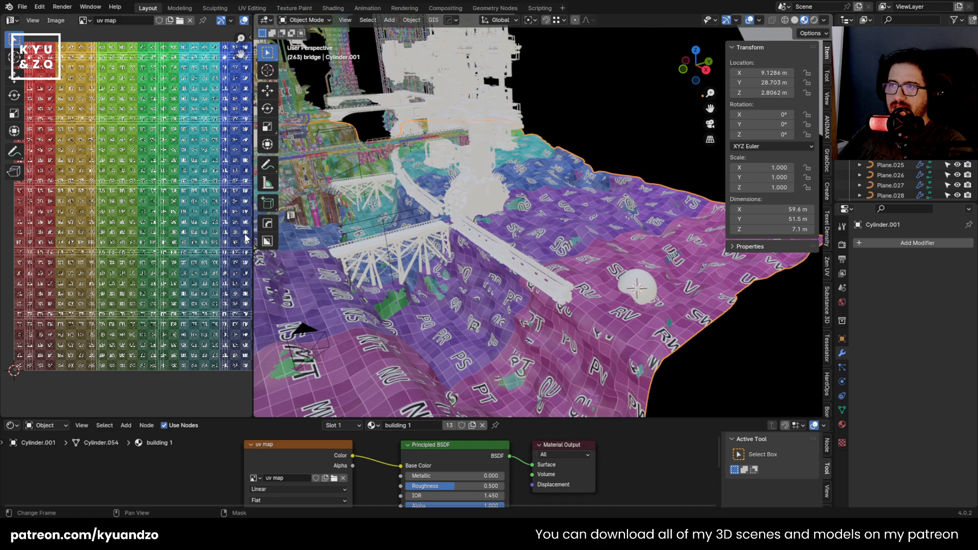
click(636, 131)
shift+middle_drag(598, 289, 567, 237)
scroll(568, 232, up, 2)
Scale the sphere to about 0.772, flatten its Z scale to about 0.473, and shift it slightly lower over the seam
click(632, 286)
shift+middle_drag(654, 223, 483, 220)
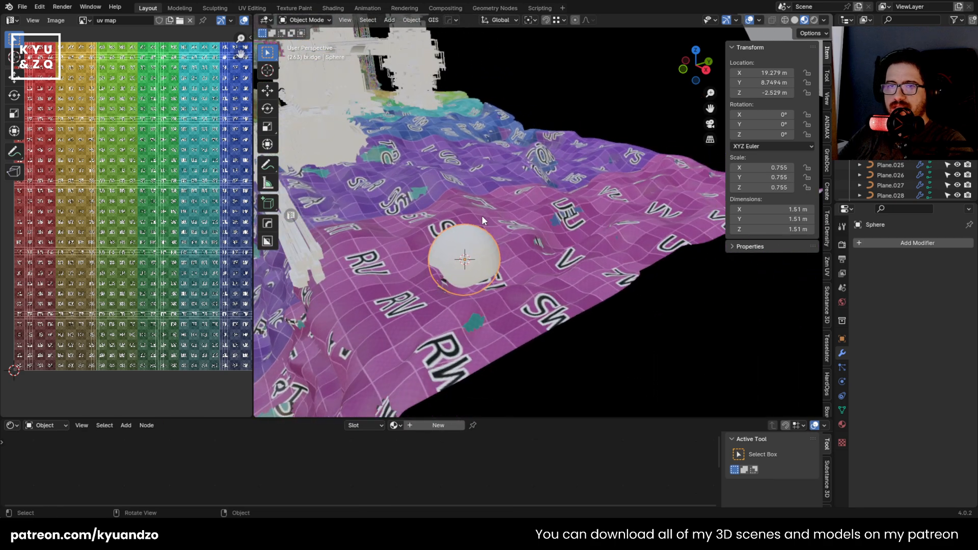
scroll(535, 213, up, 2)
key(s)
click(547, 219)
key(s)
key(z)
click(508, 306)
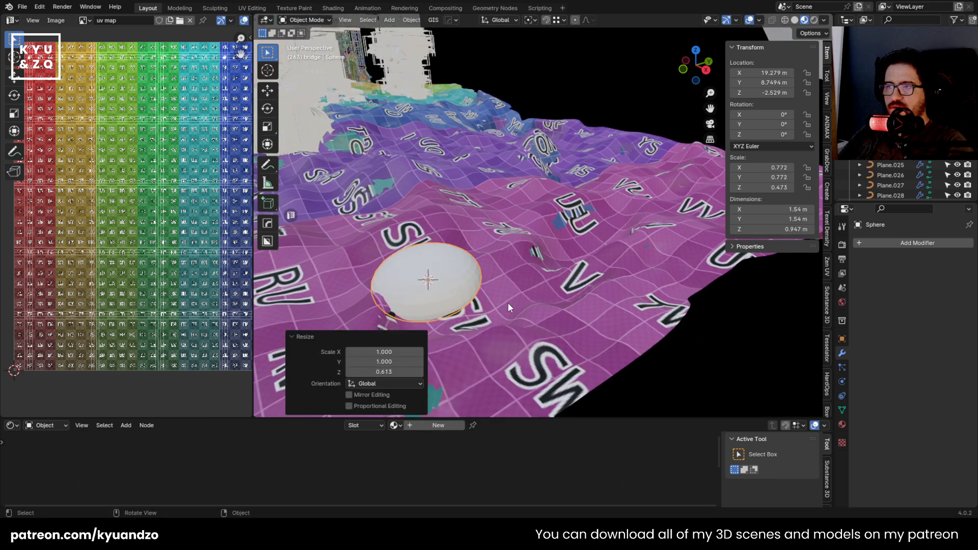
shift+middle_drag(509, 308, 599, 203)
key(g)
click(573, 230)
Duplicate the flattened sphere about 3.6 m along Y, stretch the copy's Z scale to about 1.021, and move it to X 18.603 m
key(shift+d)
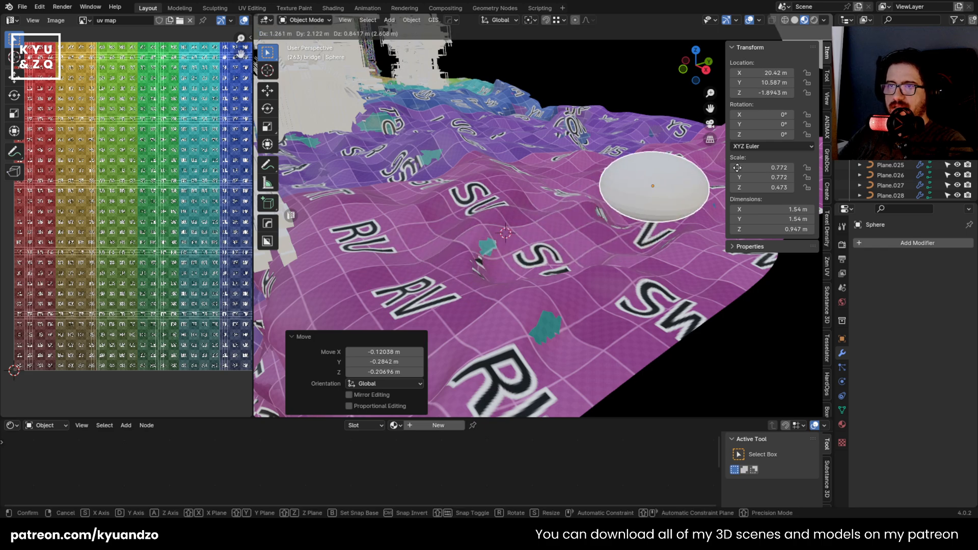
key(y)
click(638, 211)
key(s)
key(z)
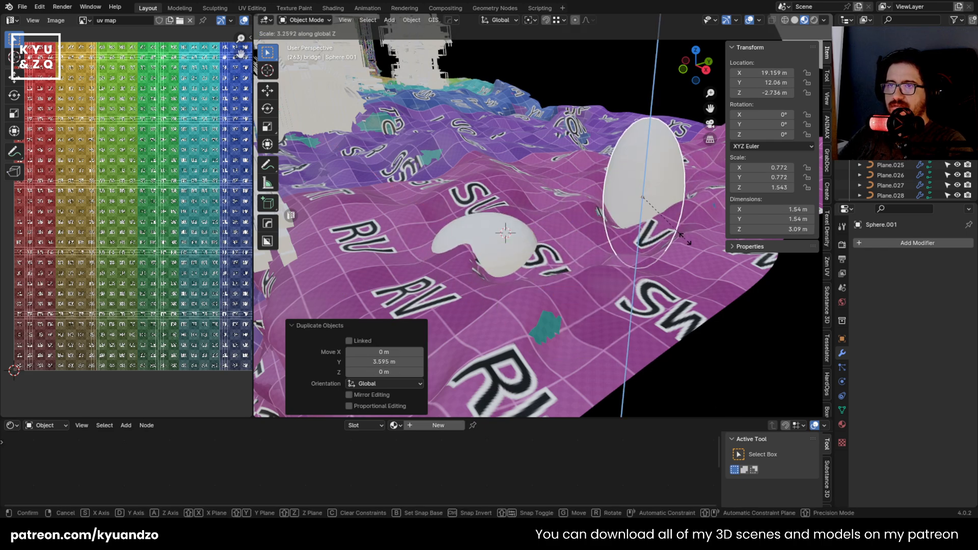
click(665, 225)
key(g)
key(x)
click(612, 222)
shift+middle_drag(598, 222, 556, 227)
Try to duplicate the terrain and the flattened sphere together along the X axis
drag(459, 266, 474, 293)
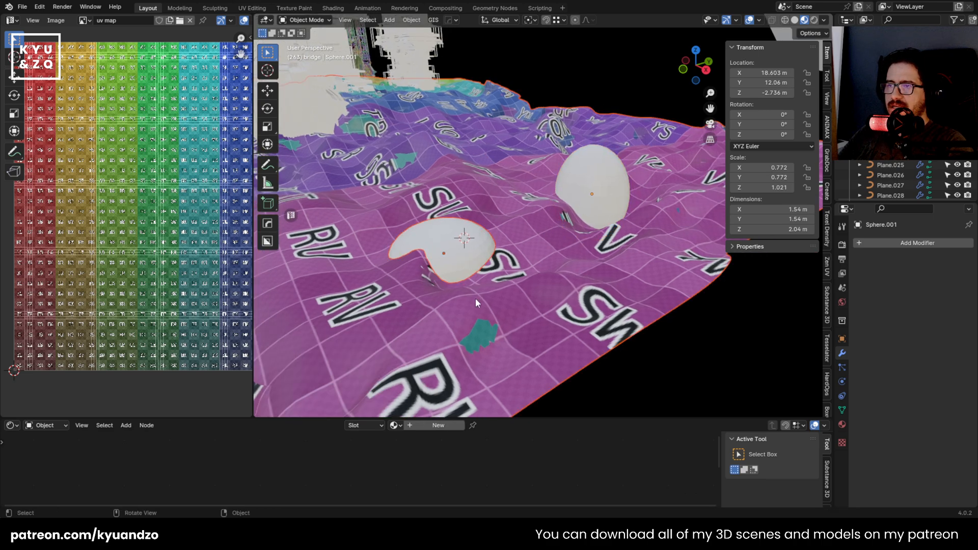
shift+middle_drag(476, 301, 480, 269)
scroll(482, 235, down, 2)
key(shift+d)
key(x)
right_click(540, 265)
key(ctrl+z)
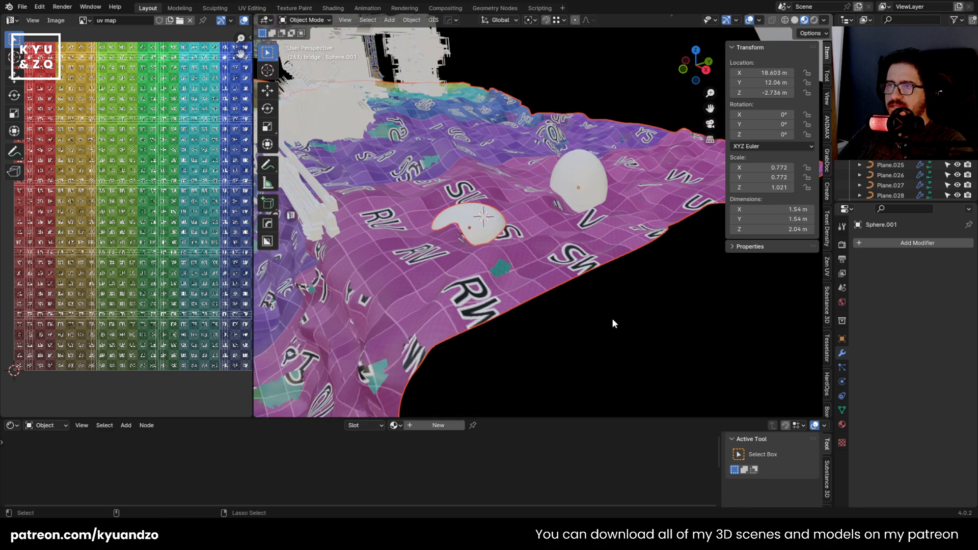
click(613, 318)
click(525, 261)
key(g)
right_click(596, 82)
click(475, 239)
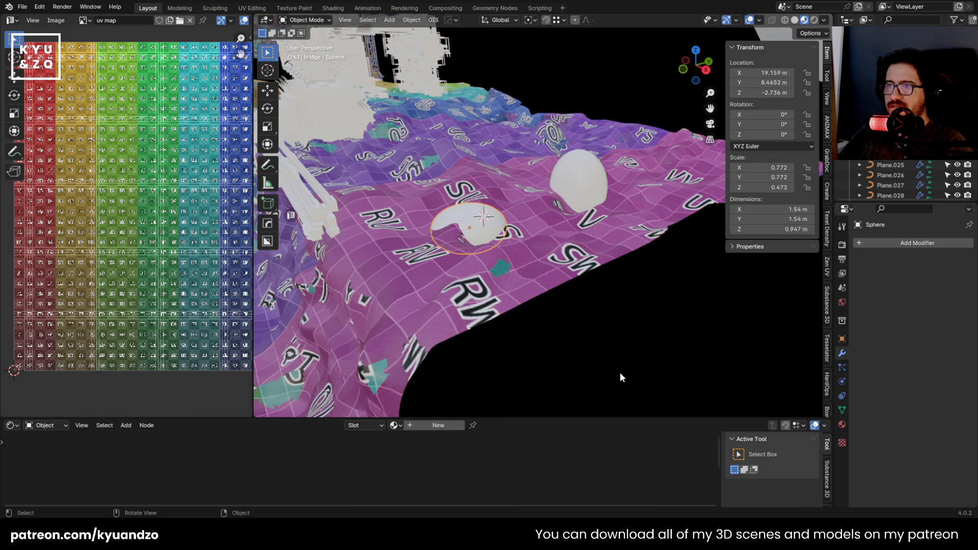
key(g)
right_click(560, 292)
Duplicate the flattened sphere about 2.01 m along X, shift the copy to Y 7.7588 m, and stretch its Z scale to 0.750
key(shift+d)
key(s)
key(y)
click(555, 267)
key(s)
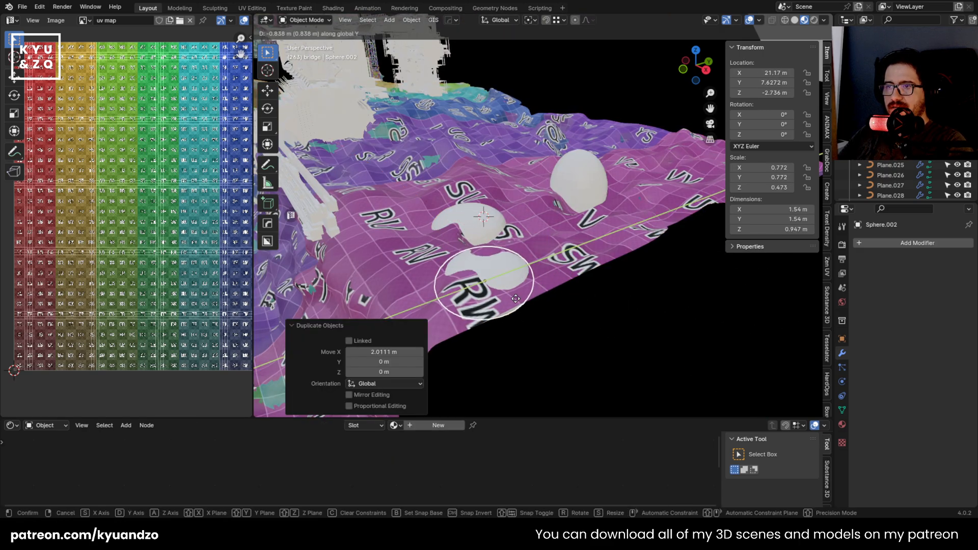
key(z)
click(592, 291)
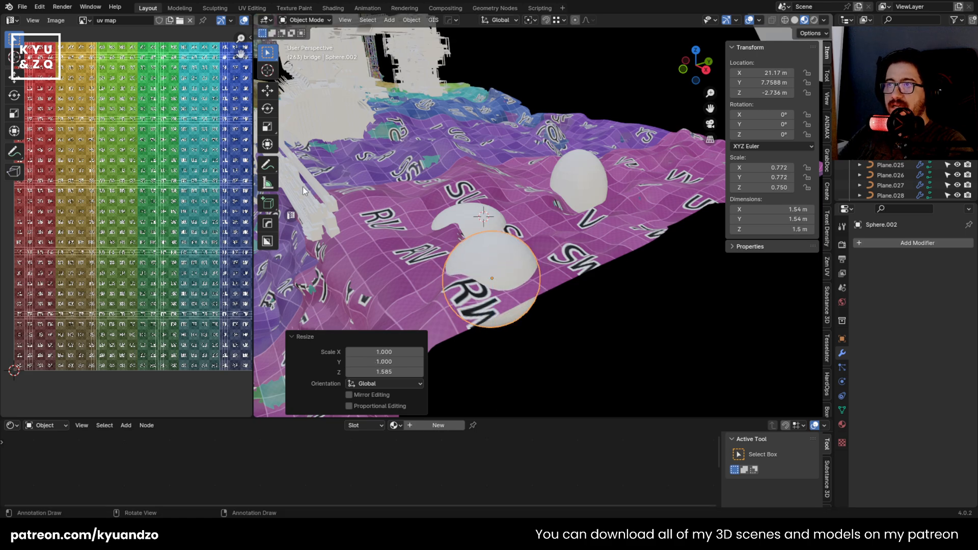
Link the terrain's "building 1" material to the newly duplicated sphere
shift+middle_drag(699, 126, 680, 191)
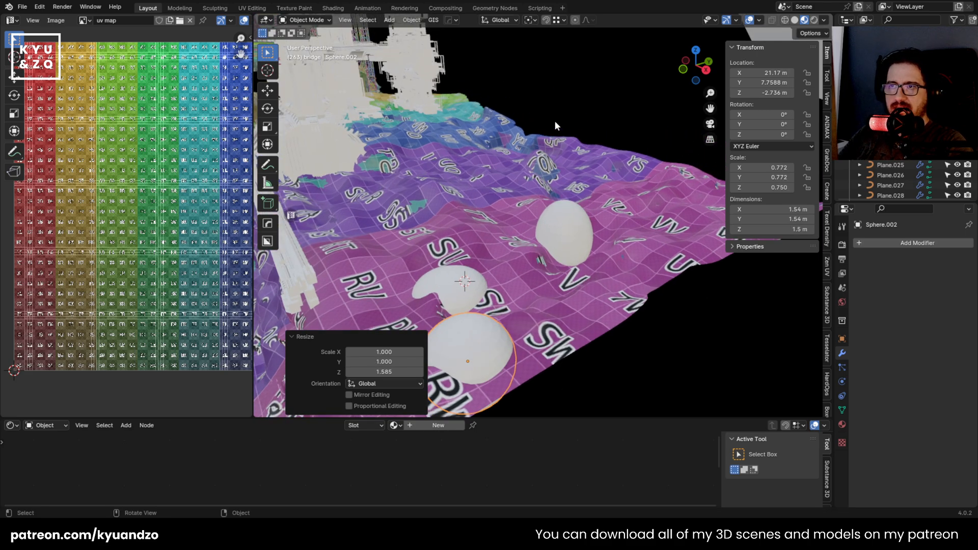
shift+middle_drag(465, 356, 491, 311)
shift+click(611, 251)
key(ctrl+l)
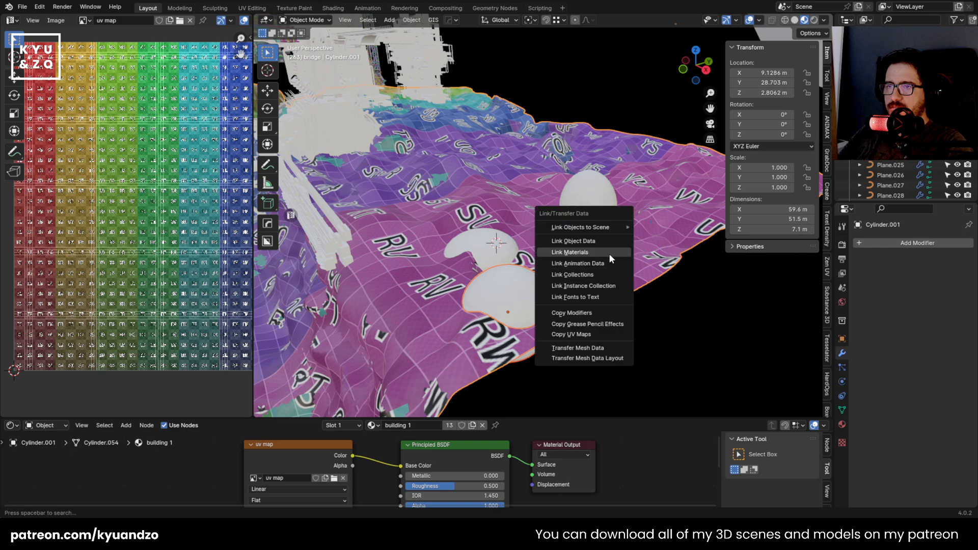
click(610, 252)
Unwrap the textured sphere's mesh with Cube Projection
click(503, 312)
scroll(504, 312, up, 1)
key(Tab)
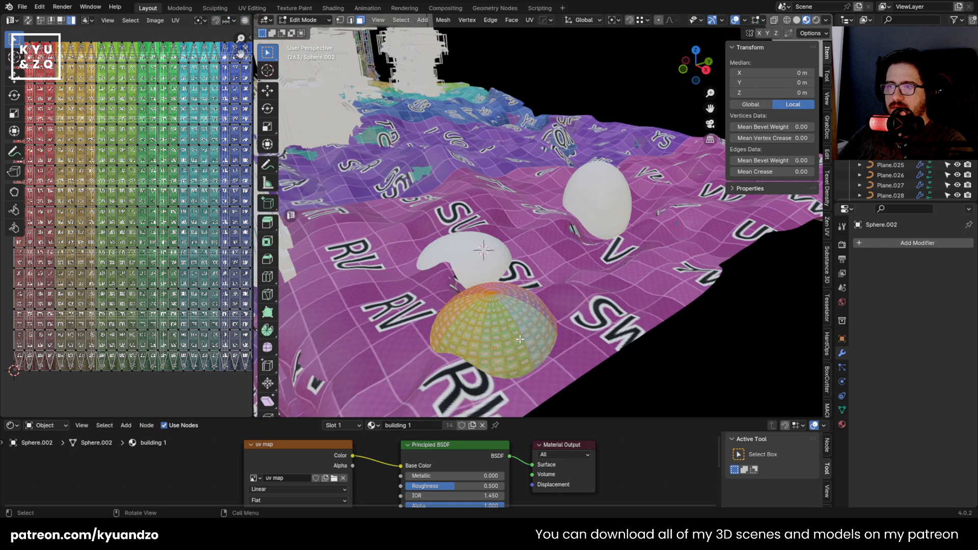
key(u)
click(519, 339)
Shrink all of the sphere's UVs to a tiny patch and move it about -0.14 in X and 0.175 in Y onto the map's green area
key(a)
key(s)
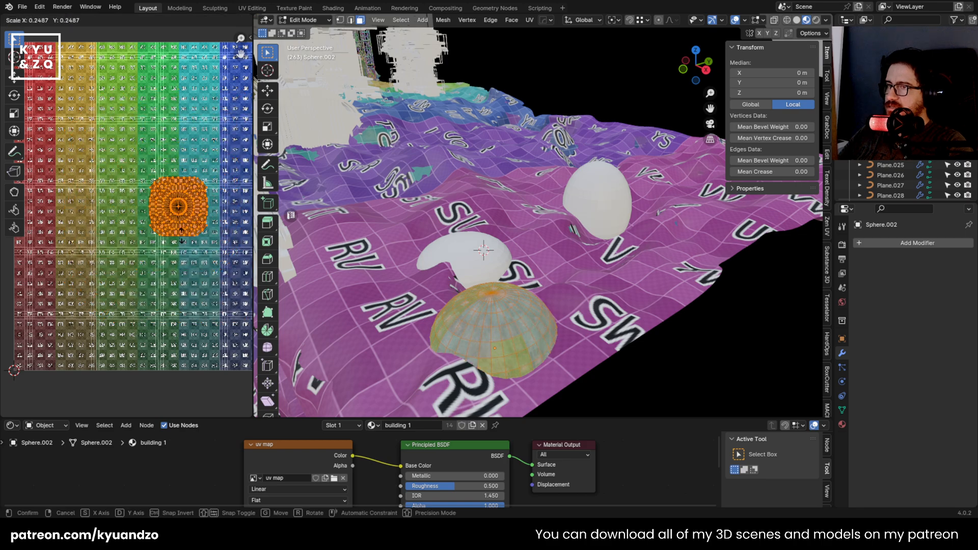
click(171, 230)
key(s)
click(164, 235)
key(g)
click(124, 180)
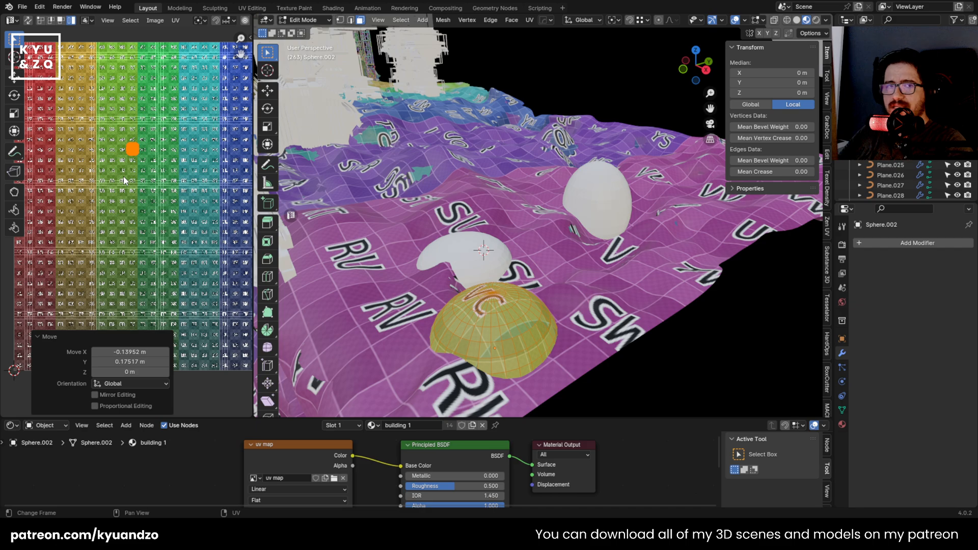
key(Tab)
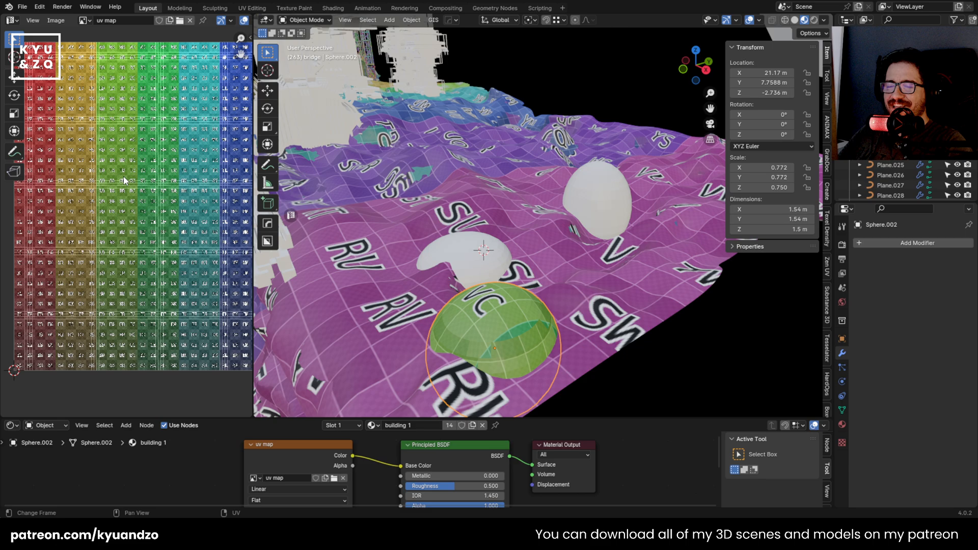
Delete all three seam-covering spheres from the terrain
click(582, 212)
shift+click(472, 267)
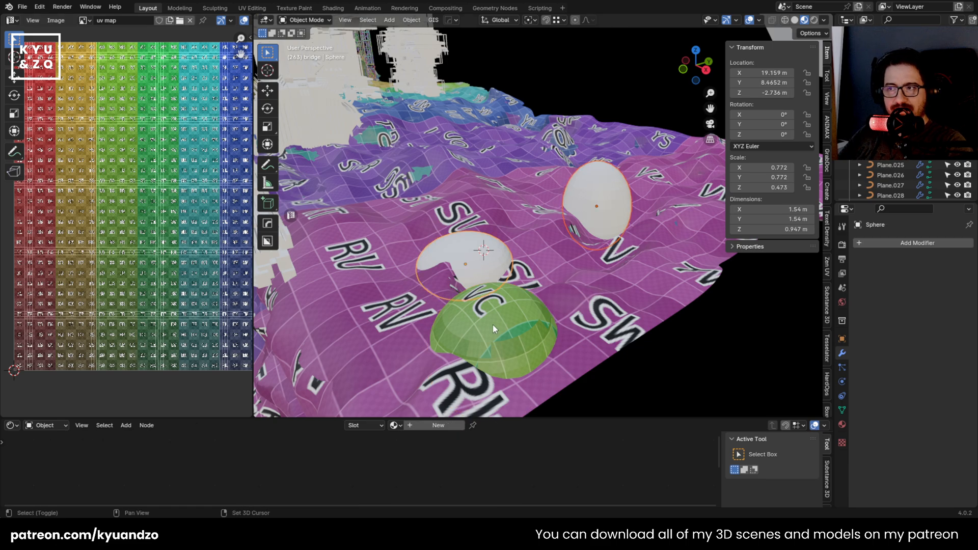
shift+click(493, 324)
key(Delete)
Look over the whole terrain from several sides to judge how noticeable its texture seams are
scroll(493, 324, down, 6)
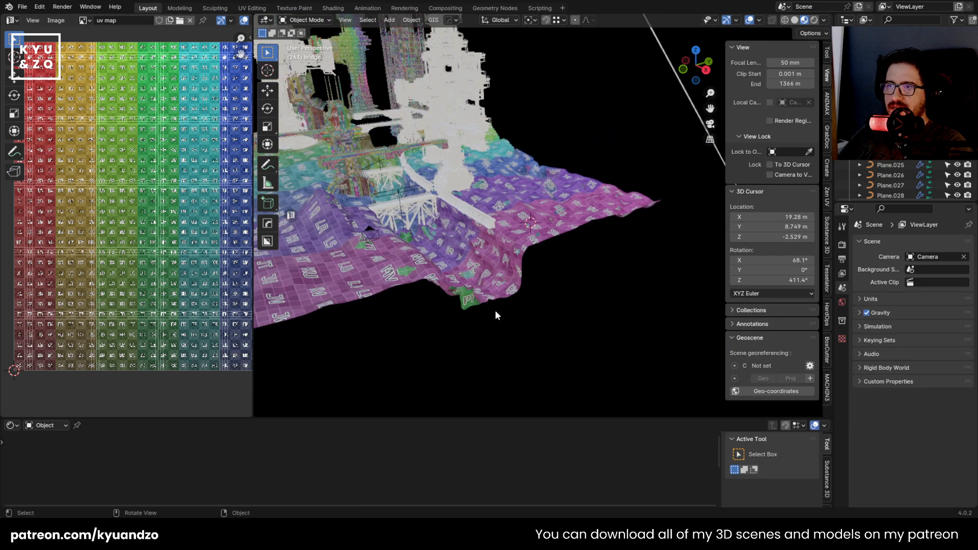
shift+middle_drag(369, 233, 700, 142)
shift+middle_drag(527, 155, 257, 227)
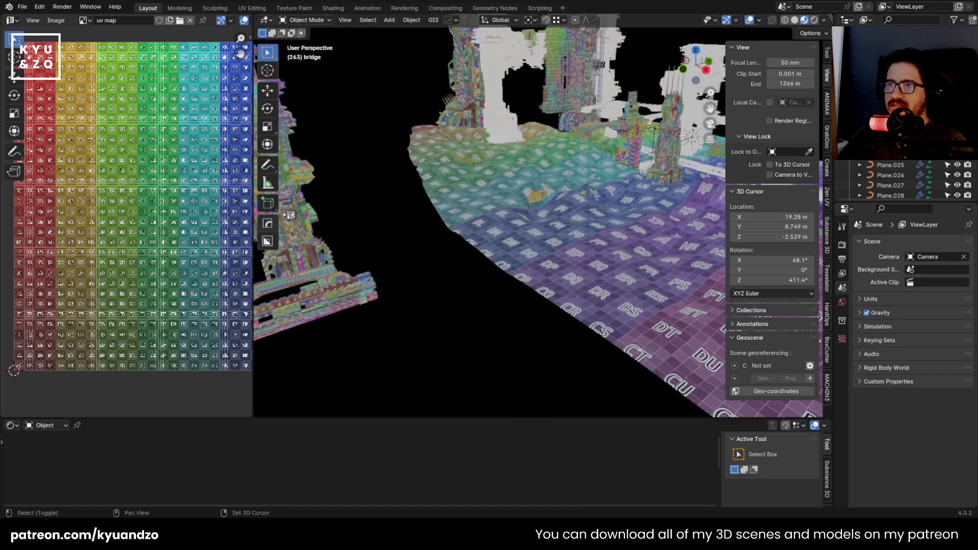
shift+middle_drag(545, 198, 323, 218)
shift+middle_drag(416, 188, 527, 178)
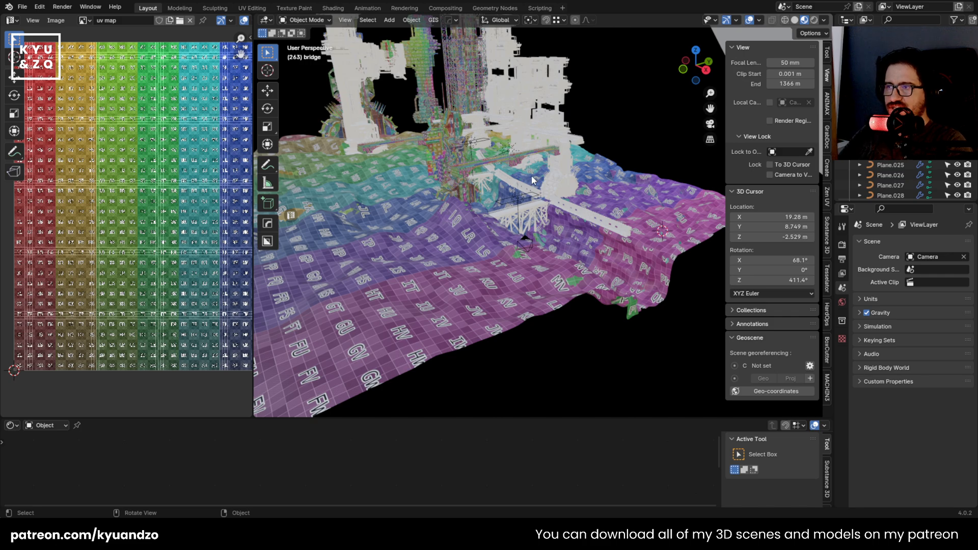
shift+middle_drag(453, 269, 492, 184)
scroll(465, 265, up, 7)
scroll(484, 262, up, 4)
scroll(484, 262, down, 9)
shift+middle_drag(484, 262, 563, 205)
scroll(441, 228, down, 6)
shift+middle_drag(373, 167, 564, 404)
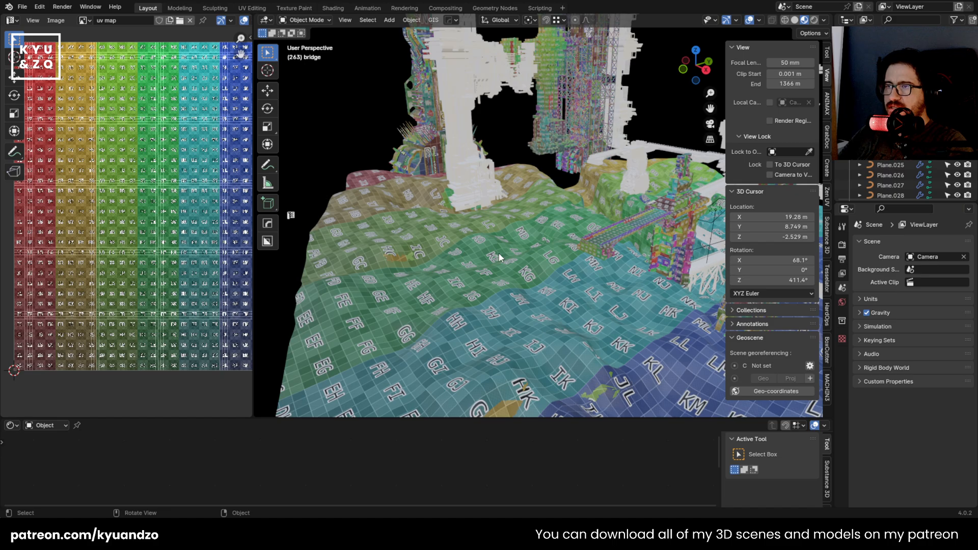
Examine the mismatched texture patches on the terrain around the bridges and building bases
middle_drag(499, 257, 439, 184)
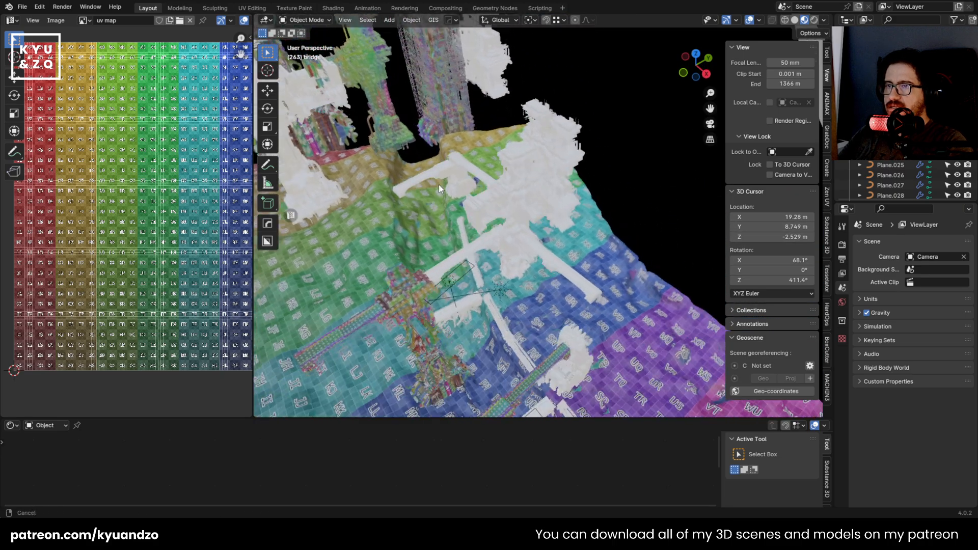
shift+middle_drag(563, 326, 530, 188)
shift+middle_drag(596, 224, 552, 200)
scroll(550, 201, up, 3)
scroll(550, 200, down, 2)
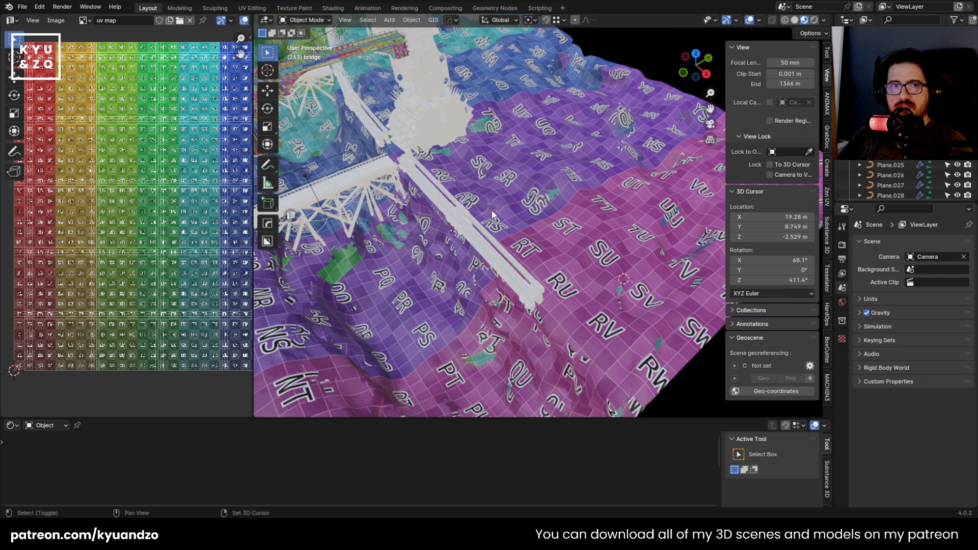
shift+middle_drag(491, 210, 488, 164)
shift+middle_drag(336, 164, 528, 217)
scroll(530, 218, up, 4)
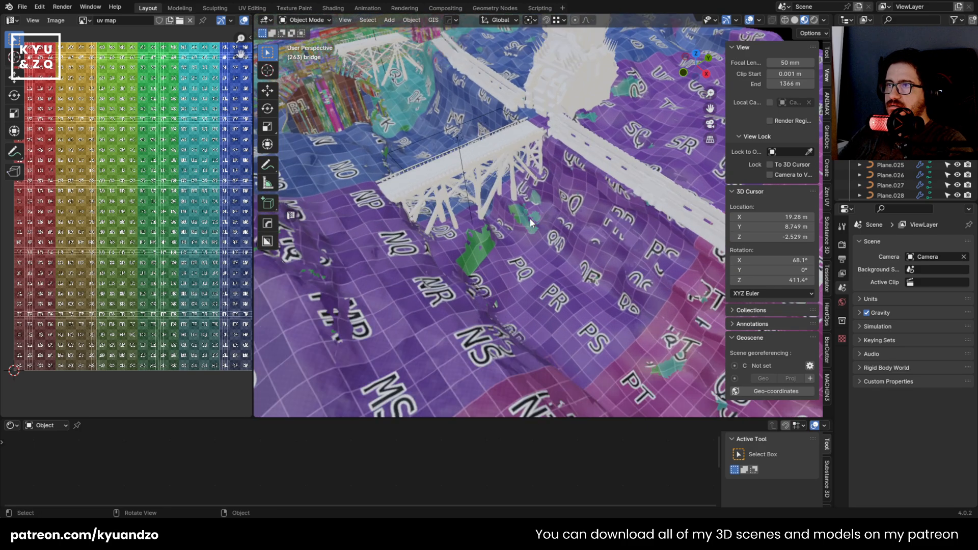
middle_drag(570, 175, 501, 189)
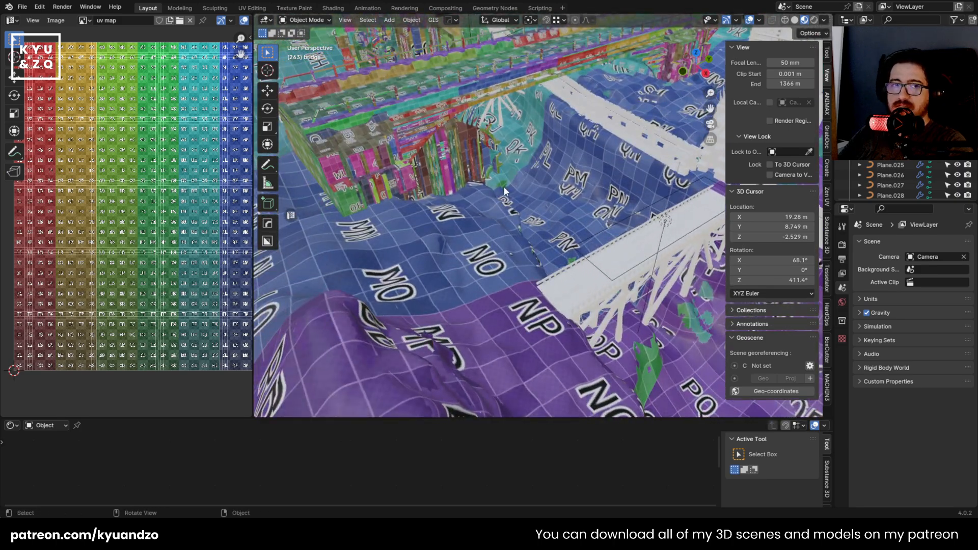
scroll(502, 189, down, 10)
scroll(518, 242, up, 5)
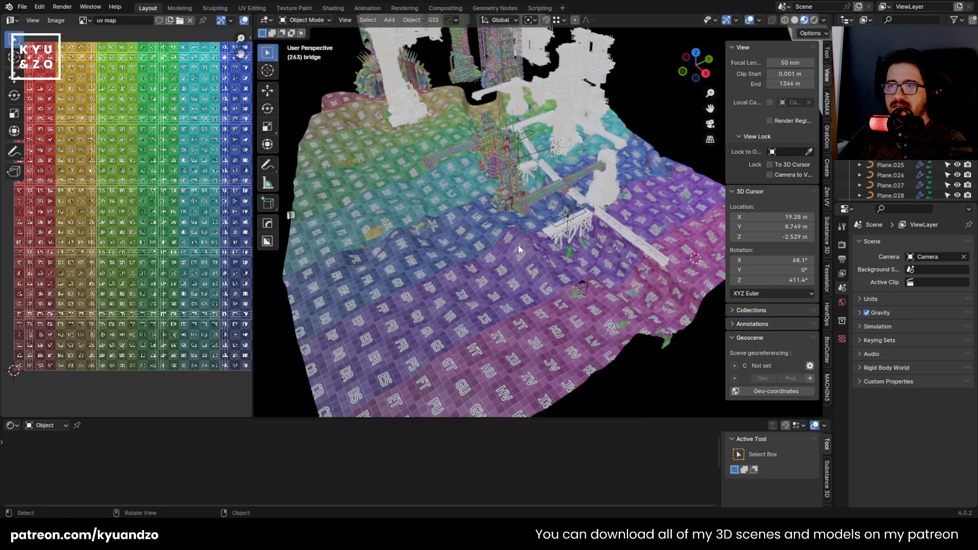
Pack all of the terrain's UV islands using Exact Shape (Concave), scaling on, rotation off, and a scaled margin of 0.001
click(585, 287)
key(Tab)
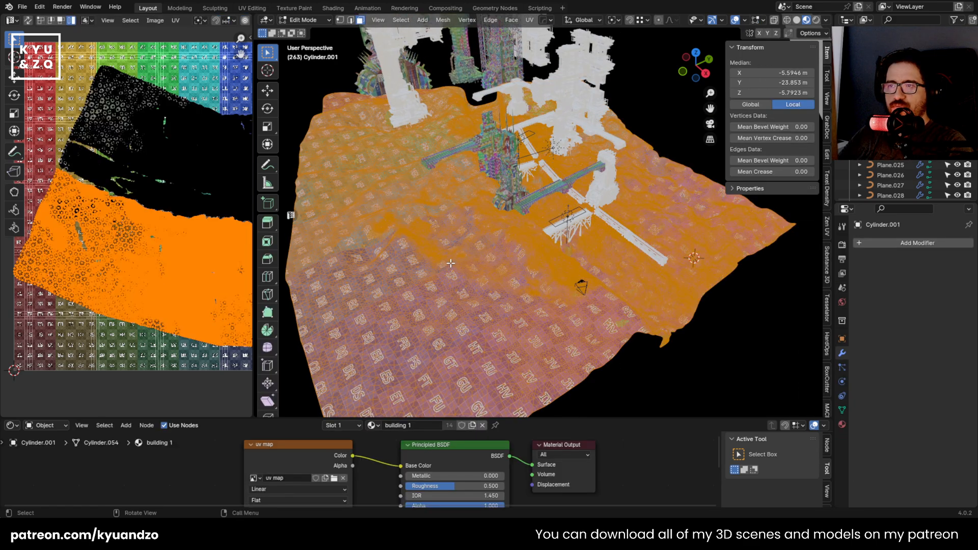
scroll(469, 255, up, 2)
key(a)
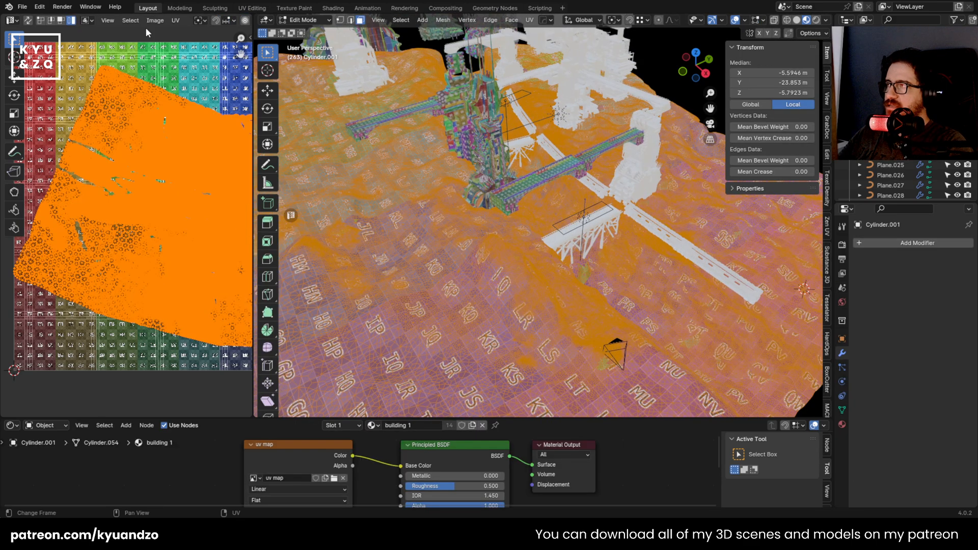
click(176, 21)
click(213, 207)
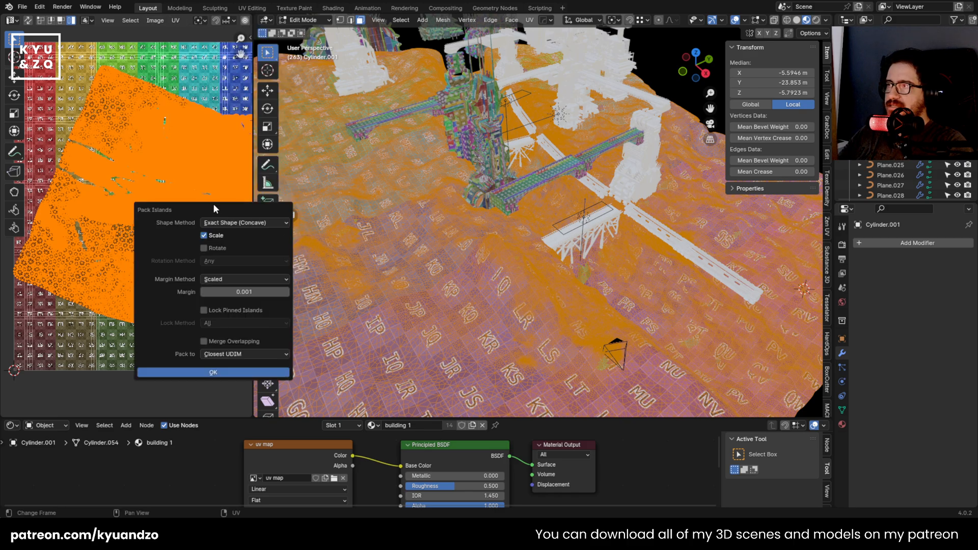
click(210, 374)
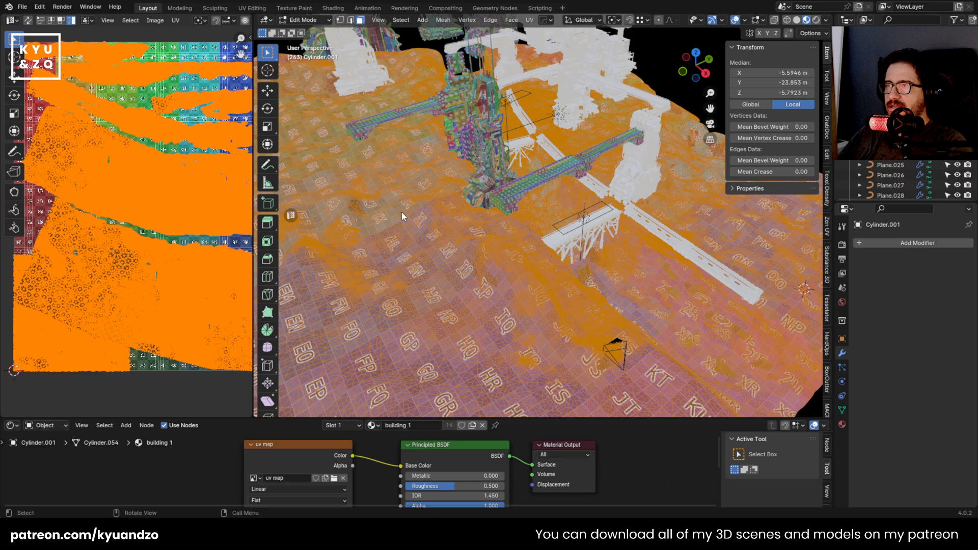
key(Tab)
Inspect the packed terrain's texture patches up close and the small leftover islands in its UV layout
scroll(395, 204, down, 4)
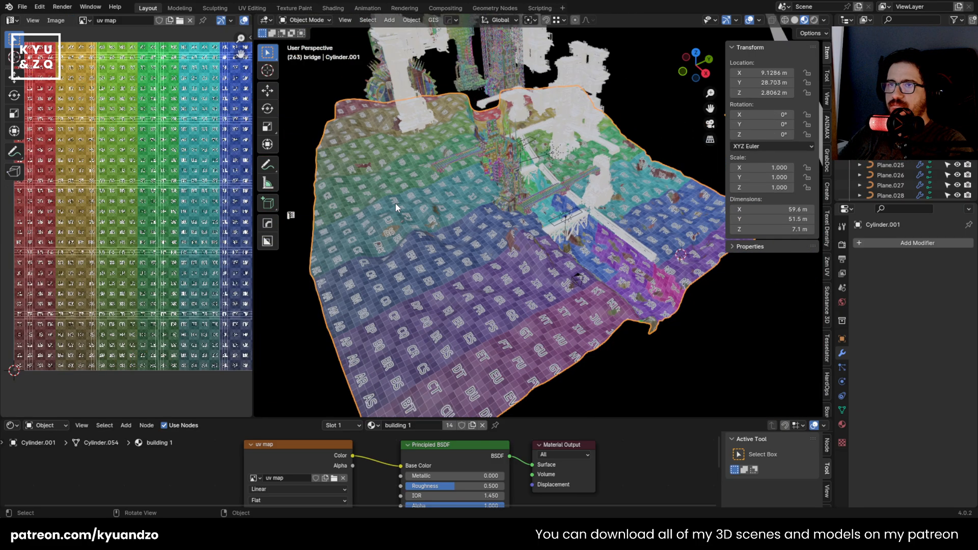
shift+middle_drag(558, 194, 414, 162)
scroll(499, 199, up, 4)
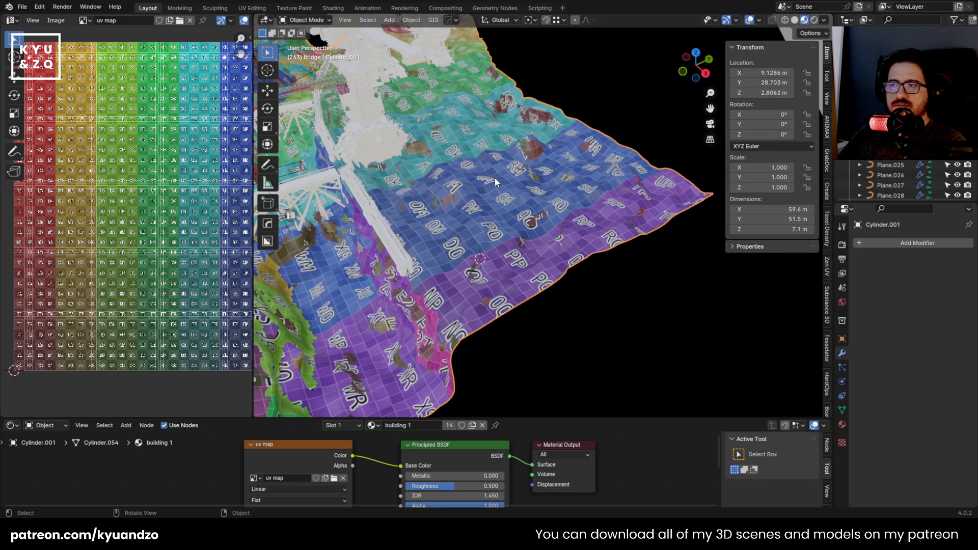
scroll(515, 261, up, 4)
key(Tab)
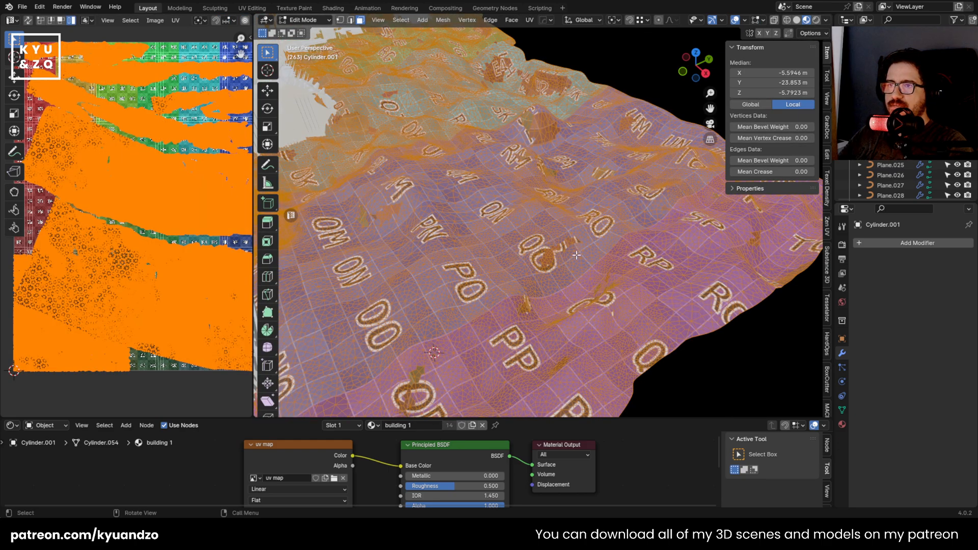
scroll(576, 255, up, 2)
scroll(596, 176, down, 6)
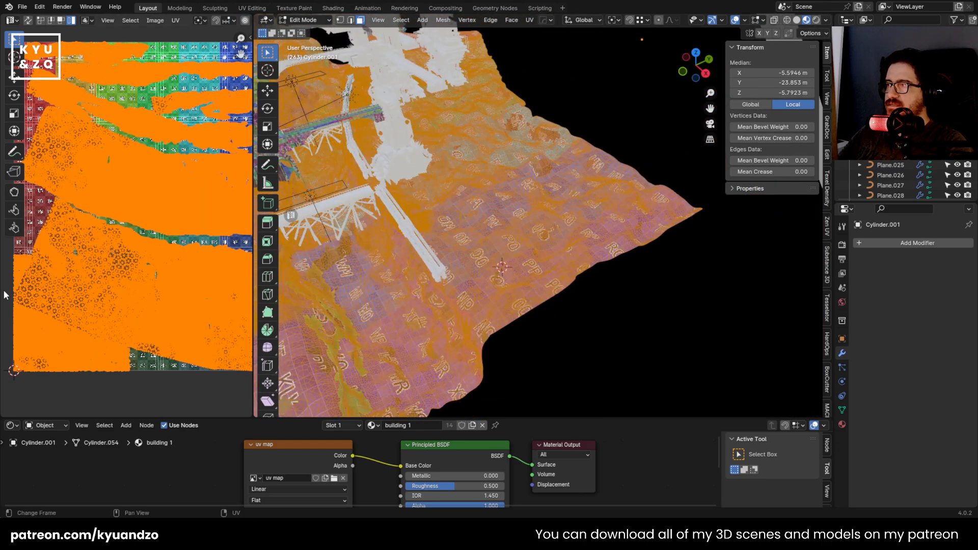
scroll(112, 340, up, 7)
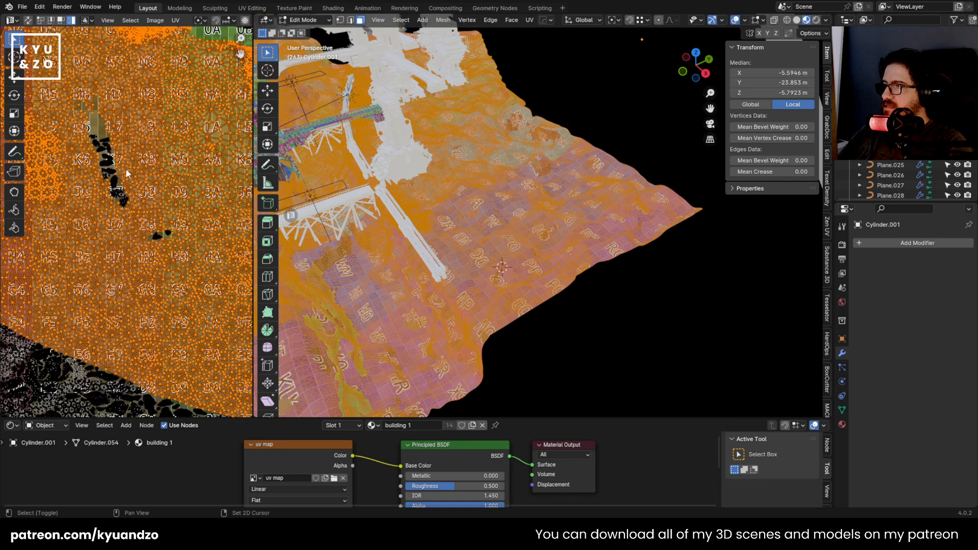
scroll(145, 222, up, 4)
scroll(144, 222, down, 7)
middle_drag(114, 227, 29, 309)
scroll(195, 248, up, 5)
scroll(121, 245, up, 4)
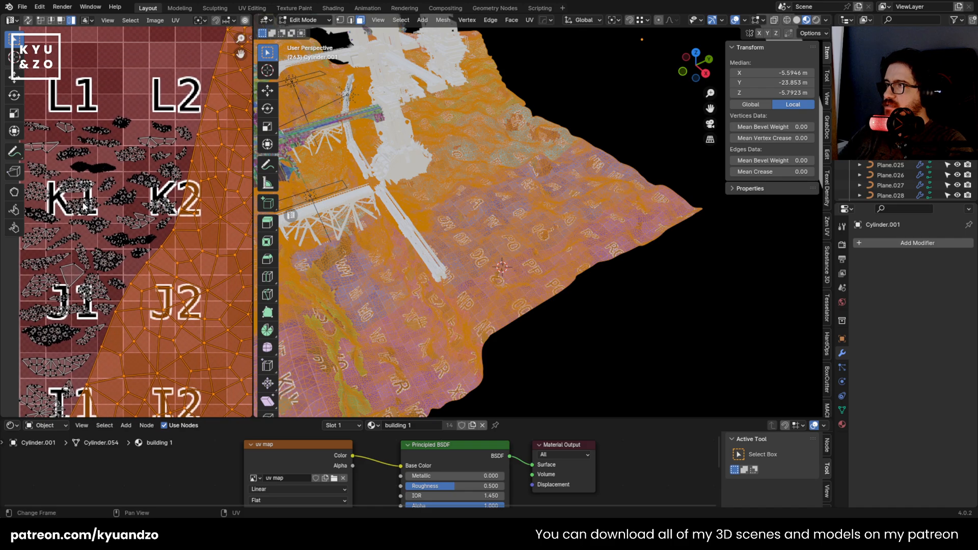
scroll(137, 186, down, 10)
scroll(137, 188, down, 3)
Unwrap the entire terrain with Smart UV Project, using a 66° angle limit, scaled margin method, and zero island margin
key(a)
middle_drag(123, 104, 72, 163)
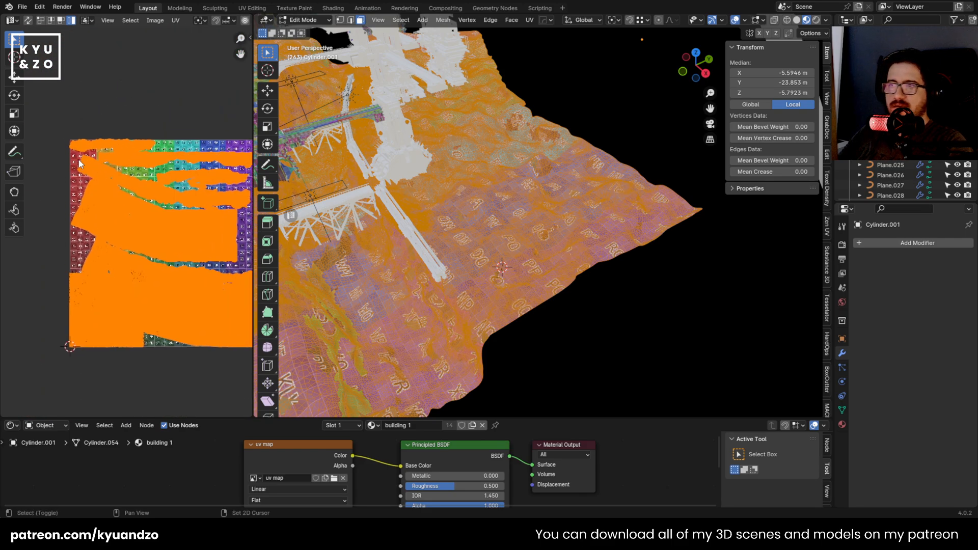
middle_drag(410, 180, 460, 237)
key(u)
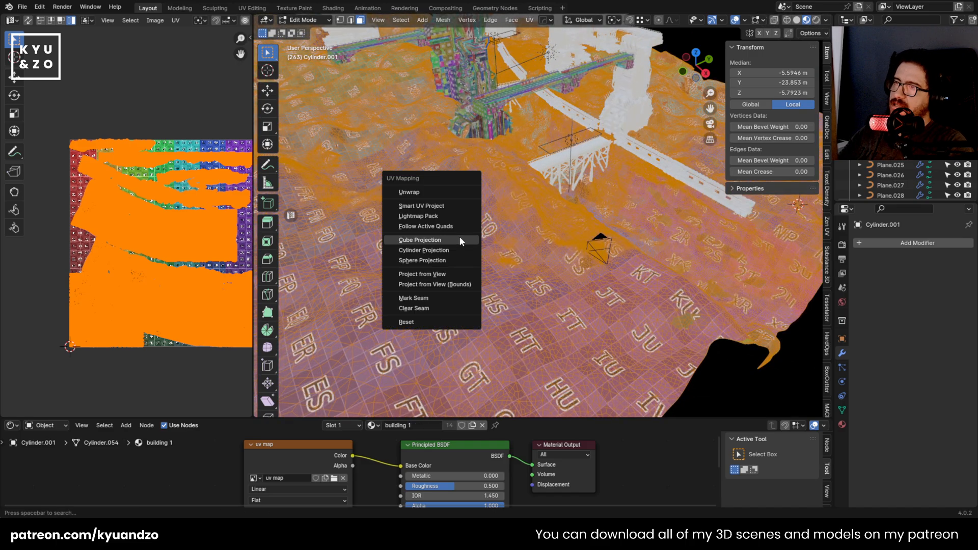
click(452, 206)
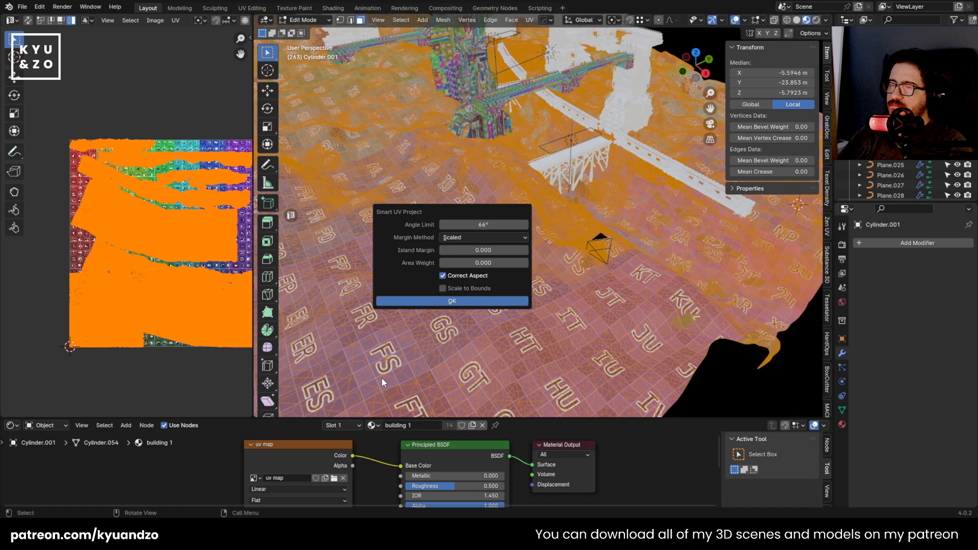
click(382, 354)
key(Tab)
Apply the terrain object's scale, keeping its location and rotation unapplied
middle_drag(381, 372, 500, 233)
scroll(501, 233, down, 3)
key(ctrl+a)
click(496, 231)
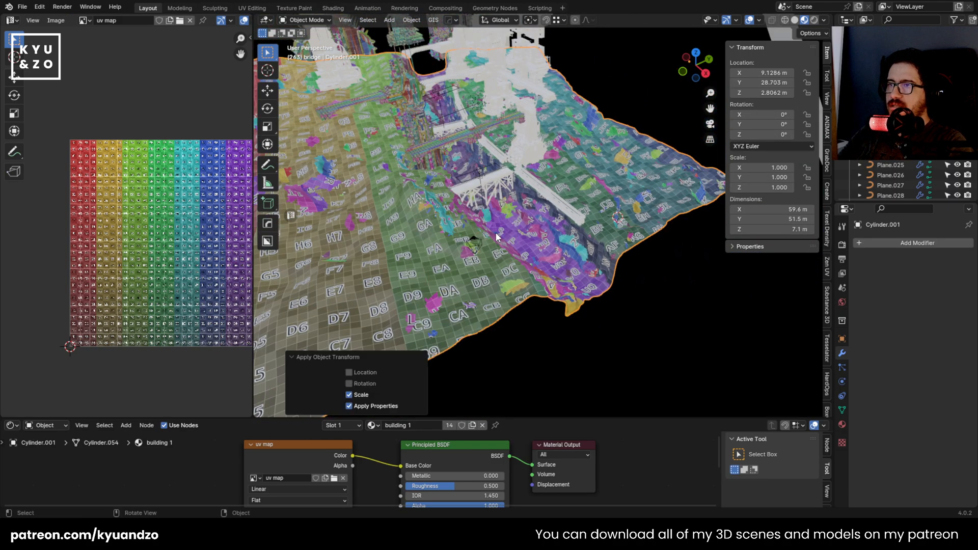
click(463, 269)
Unwrap the entire terrain again with Smart UV Project, using a 66° angle limit, scaled margin method, and zero island margin
shift+middle_drag(296, 211, 420, 222)
key(Tab)
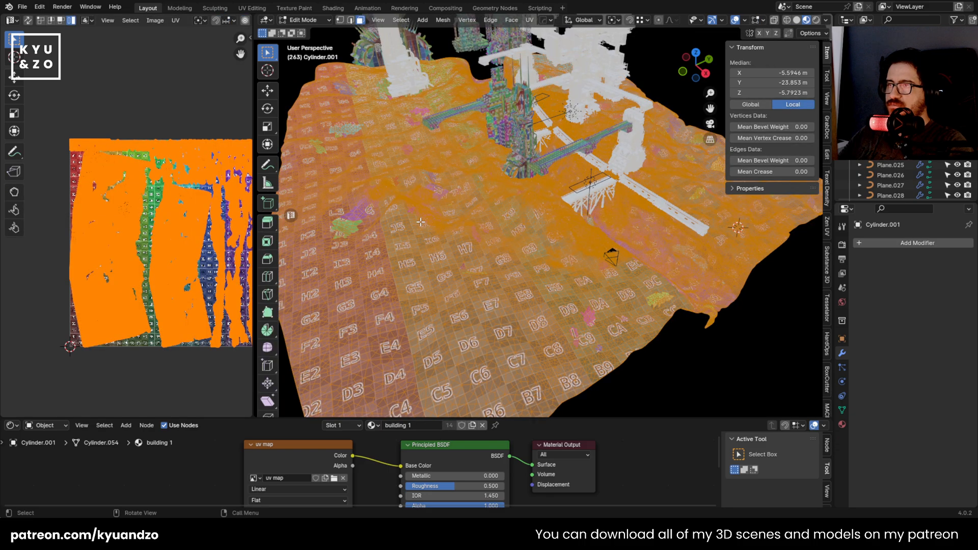
click(173, 22)
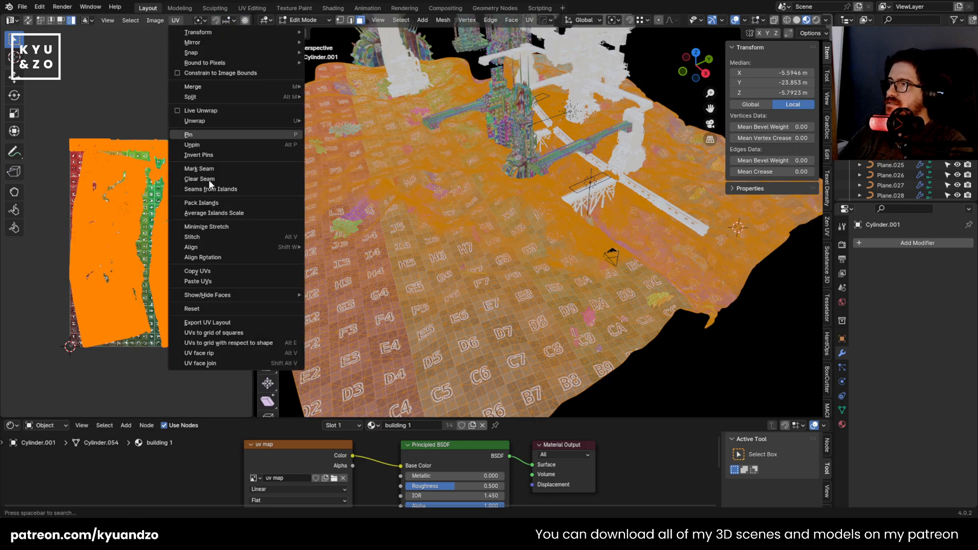
key(u)
click(428, 226)
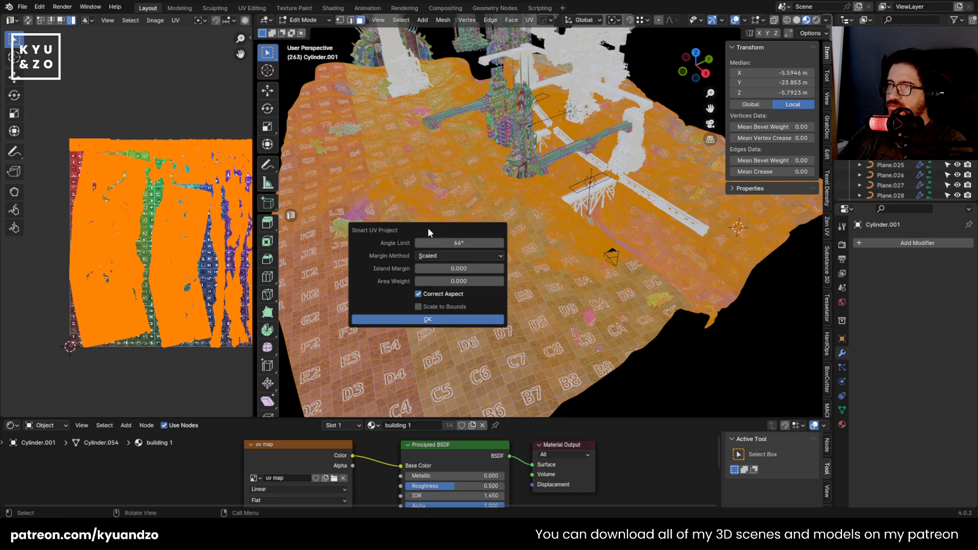
click(451, 321)
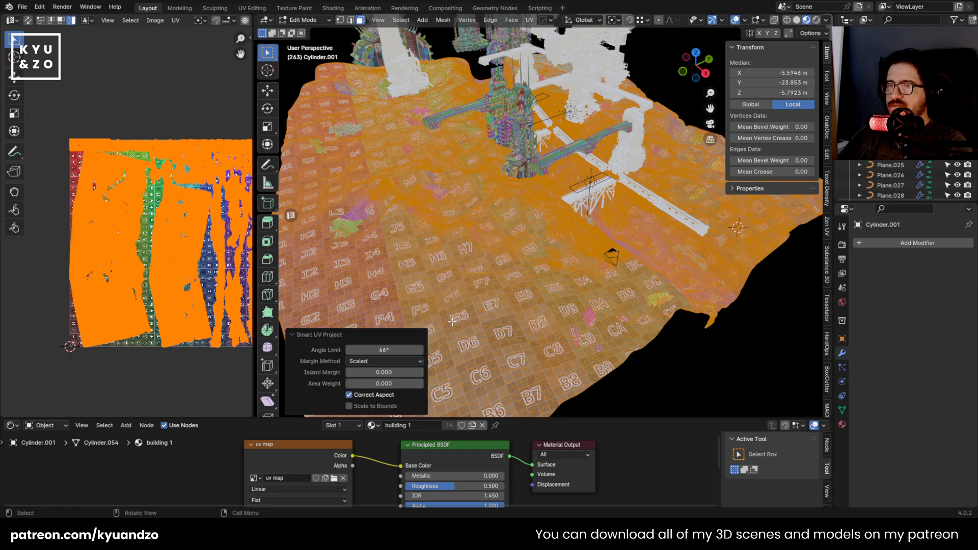
click(762, 360)
key(Tab)
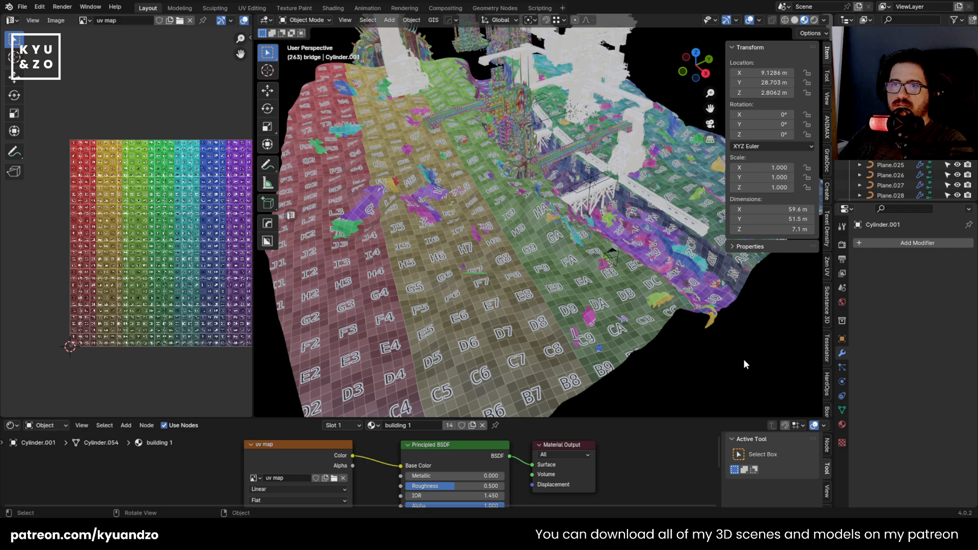
click(386, 196)
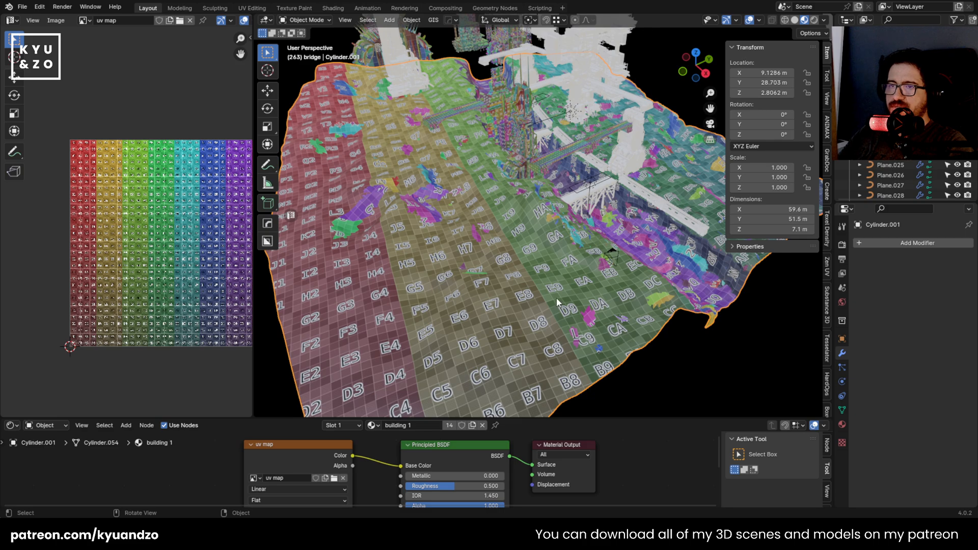
Average the island scale across all of the terrain's UVs
key(Tab)
key(a)
scroll(88, 266, up, 8)
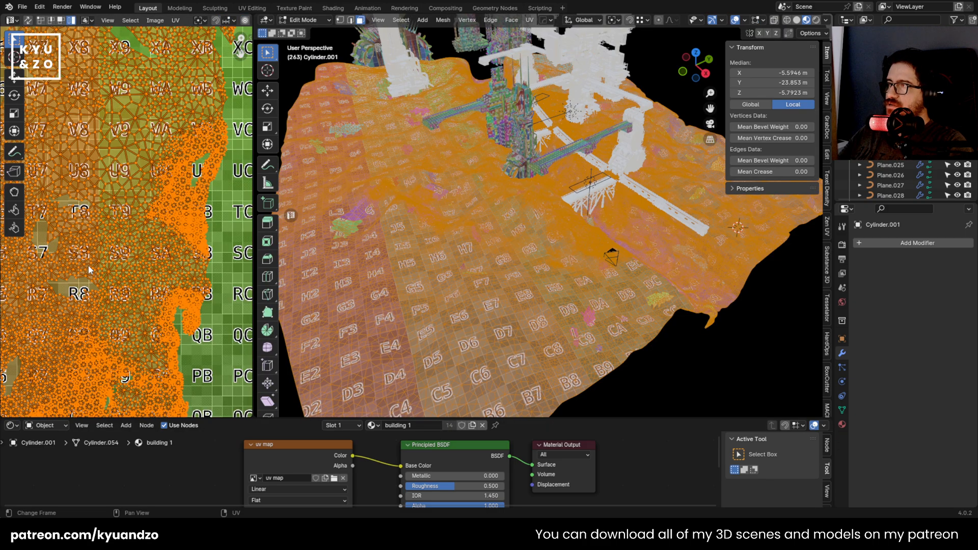
scroll(87, 265, down, 10)
scroll(87, 265, up, 2)
shift+middle_drag(622, 213, 566, 182)
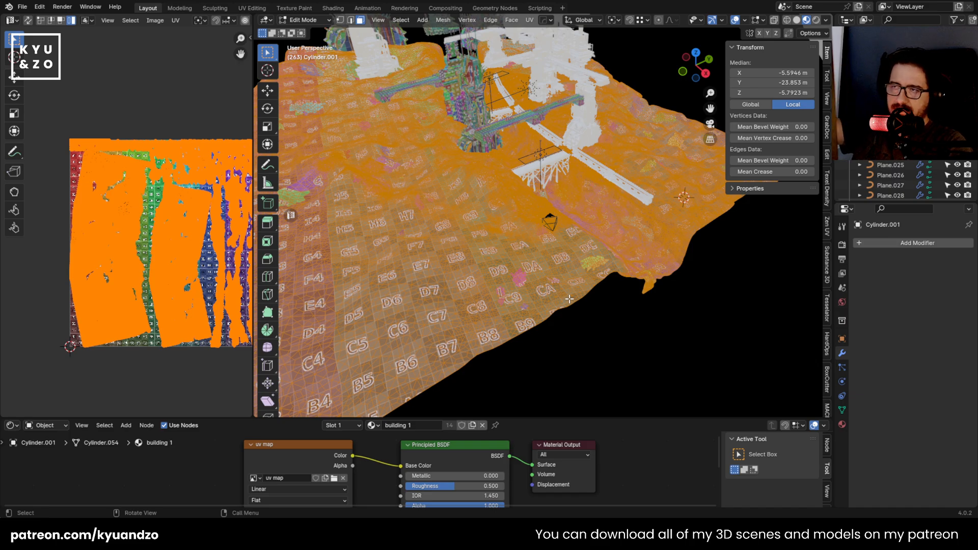
middle_drag(564, 276, 533, 207)
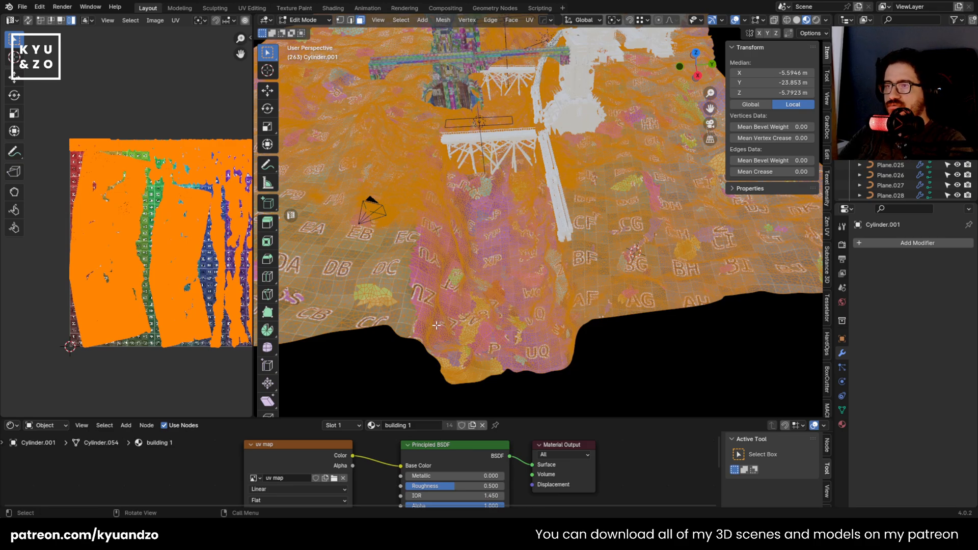
shift+middle_drag(396, 225, 472, 200)
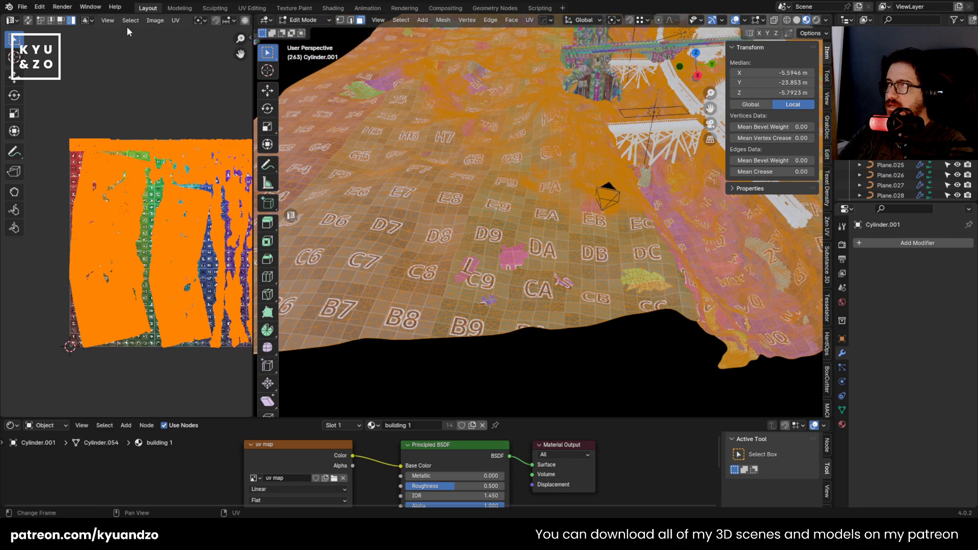
click(176, 21)
click(240, 213)
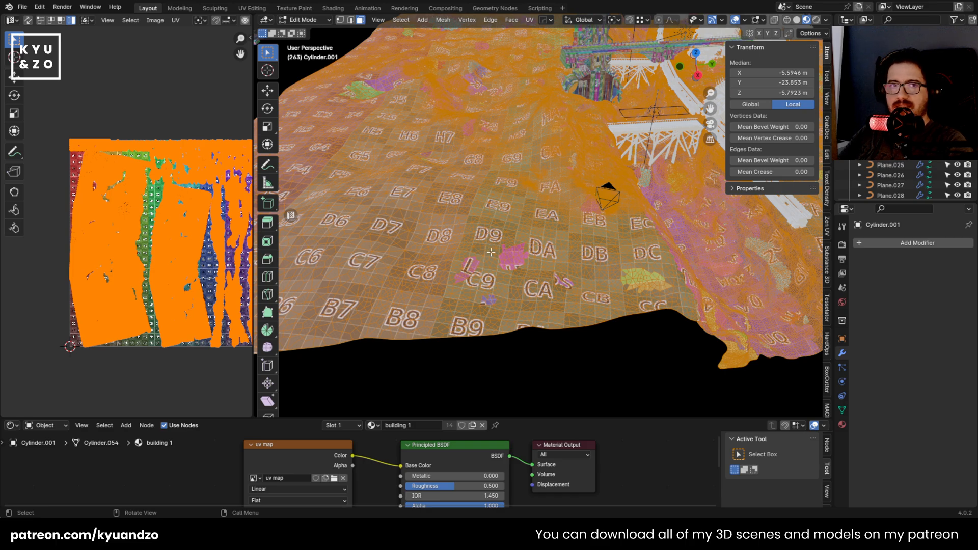
Unwrap the entire terrain with Cube Projection
middle_drag(449, 222, 372, 209)
key(u)
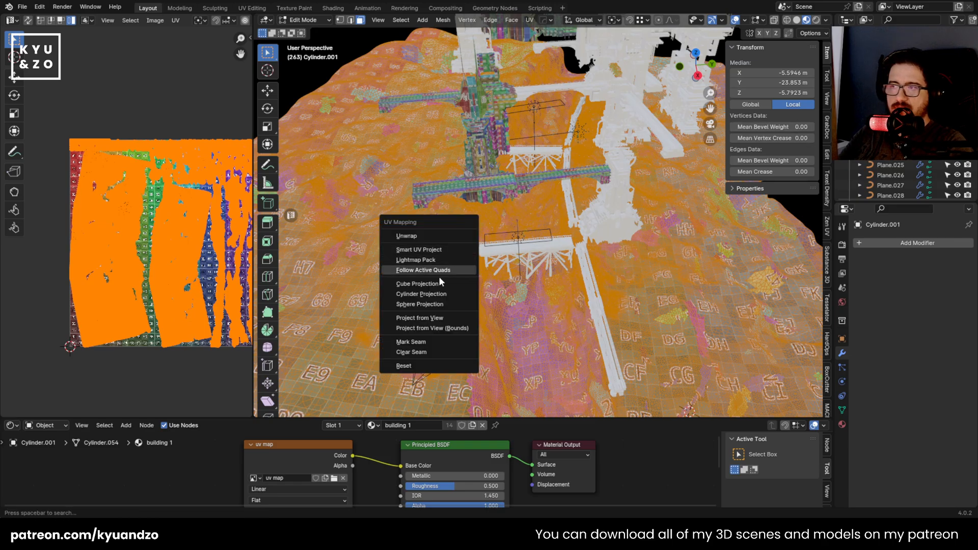
click(436, 286)
key(Tab)
Examine the cube-projected checker texture across the terrain, especially the mismatched patches around the buildings and bridges
scroll(455, 314, down, 3)
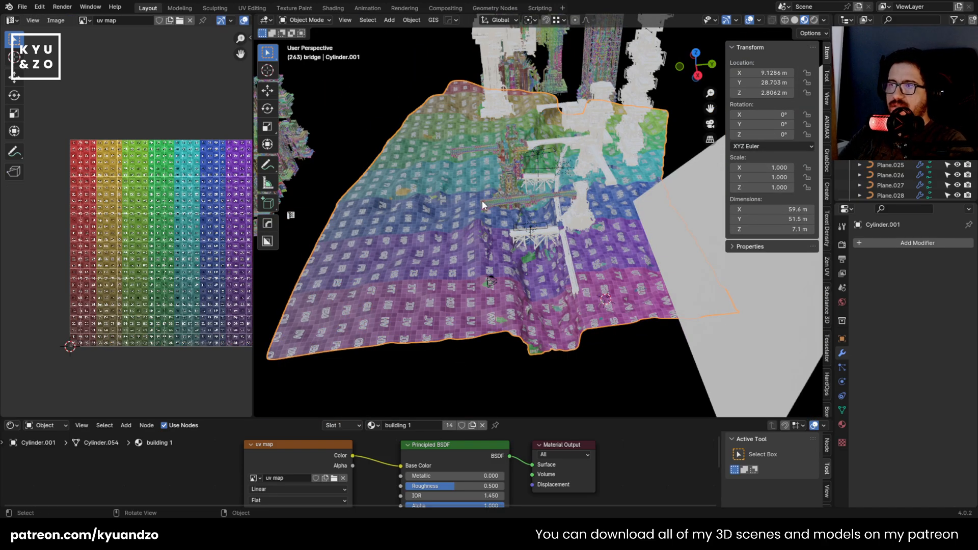
middle_drag(482, 201, 491, 154)
scroll(491, 154, up, 3)
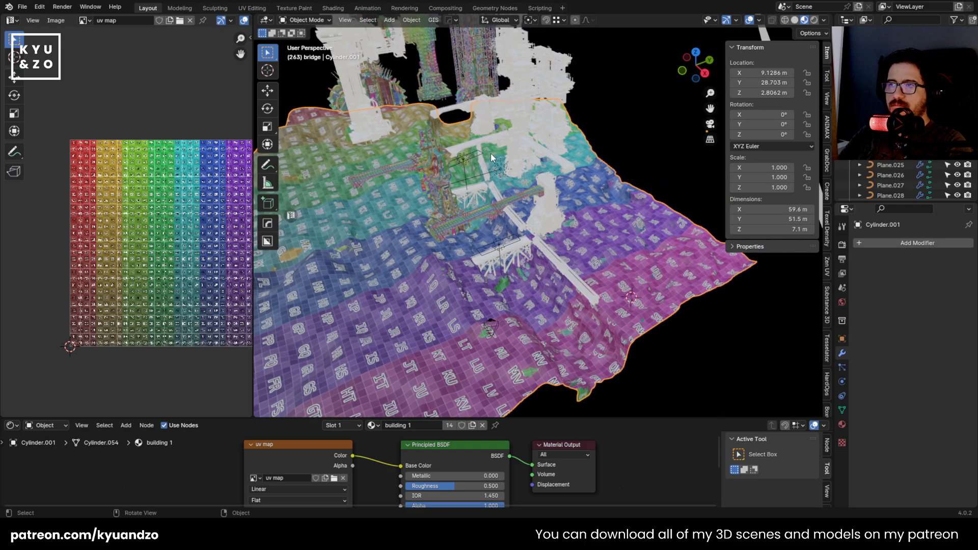
middle_drag(598, 188, 534, 252)
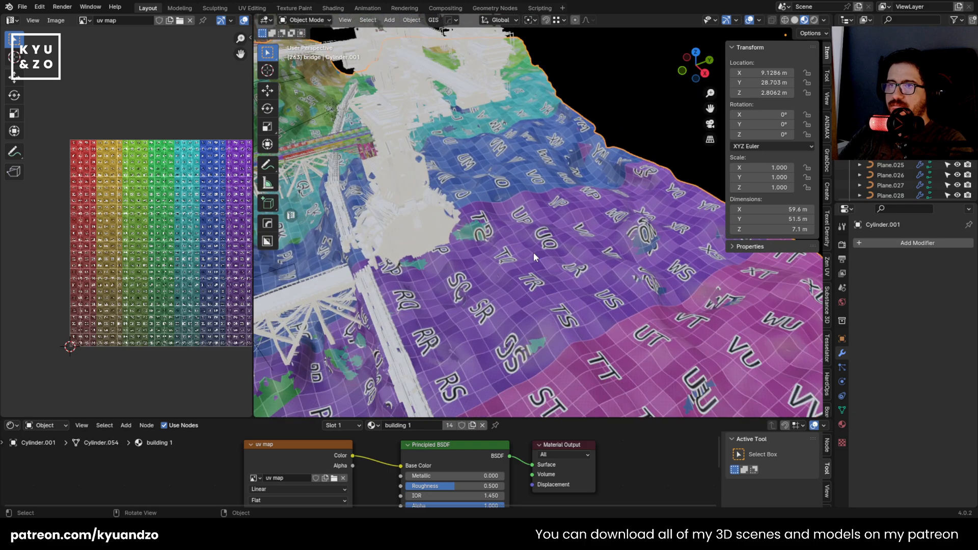
key(Tab)
scroll(527, 242, up, 2)
key(Tab)
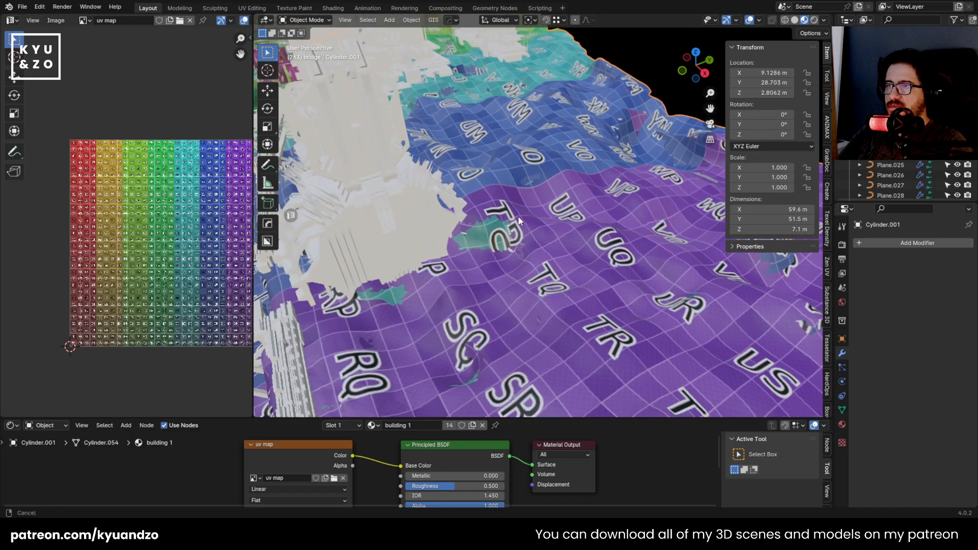
scroll(533, 217, up, 2)
scroll(533, 164, down, 8)
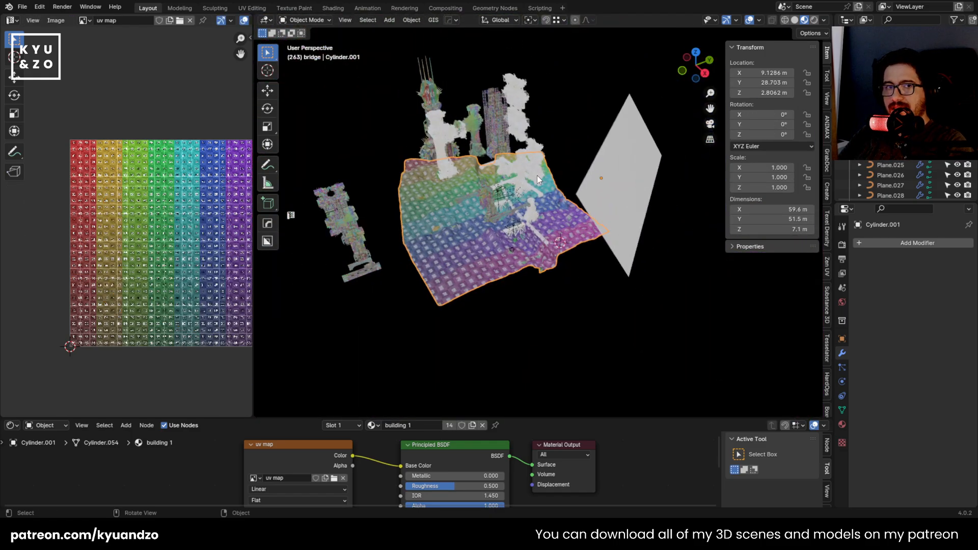
scroll(534, 176, up, 4)
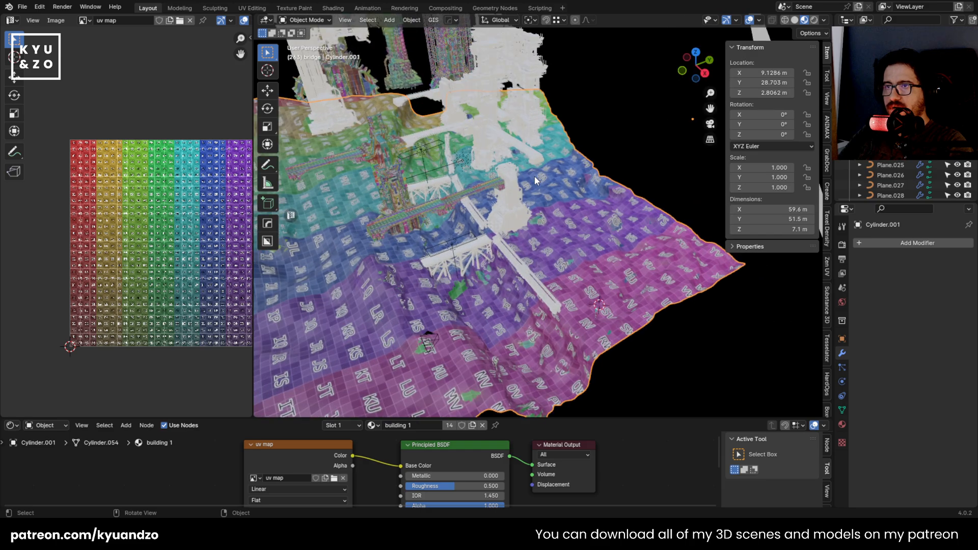
scroll(534, 176, down, 4)
scroll(534, 176, up, 4)
Delete the large tilted plane beside the terrain, working from the top orthographic view
shift+middle_drag(520, 132, 515, 158)
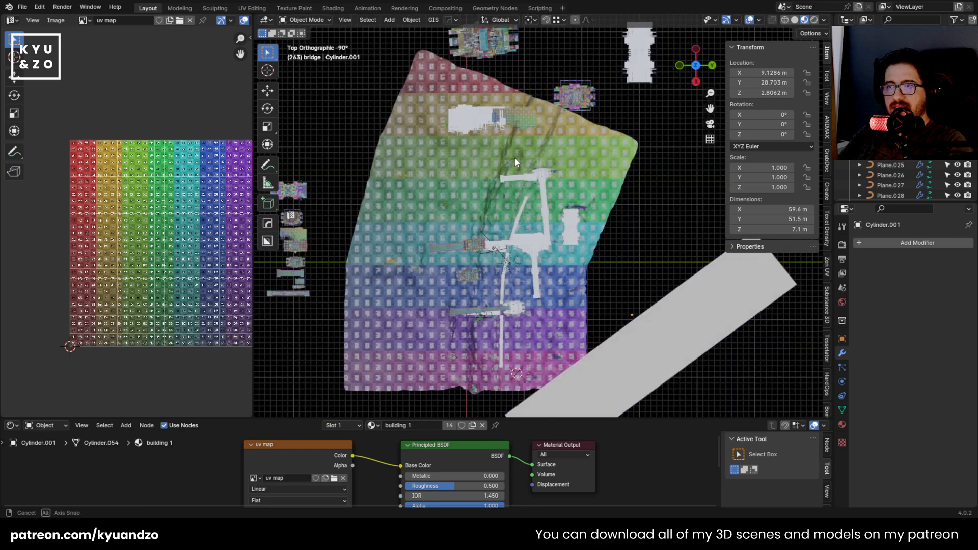
shift+middle_drag(551, 382, 573, 315)
click(573, 318)
key(g)
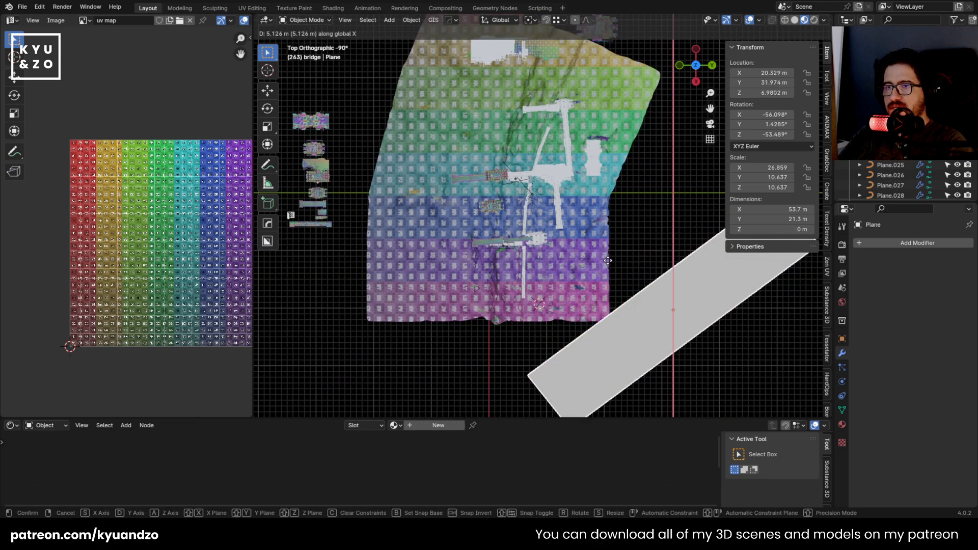
key(Escape)
key(Delete)
Unwrap the entire terrain with Project from View from the top orthographic view, keeping Correct Aspect on
click(393, 168)
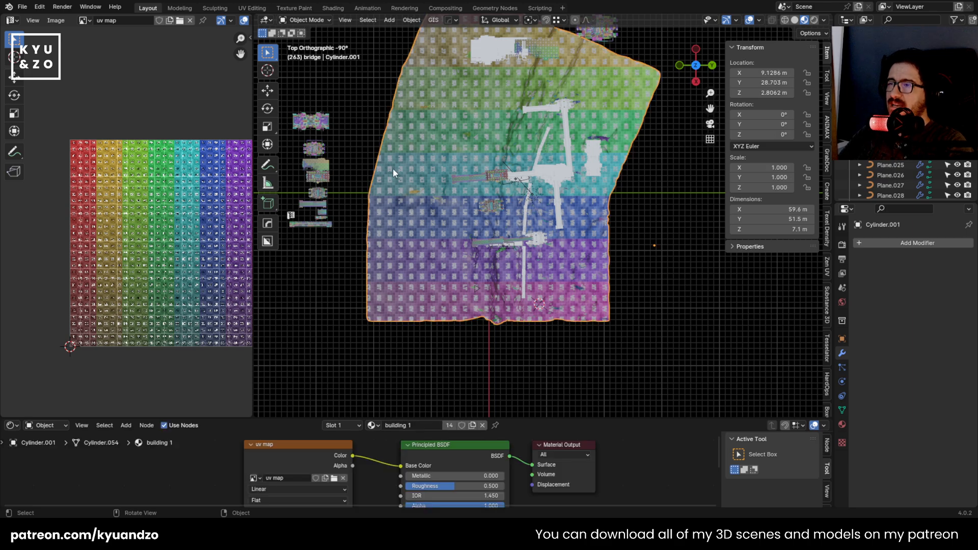
scroll(366, 161, up, 3)
scroll(467, 194, down, 2)
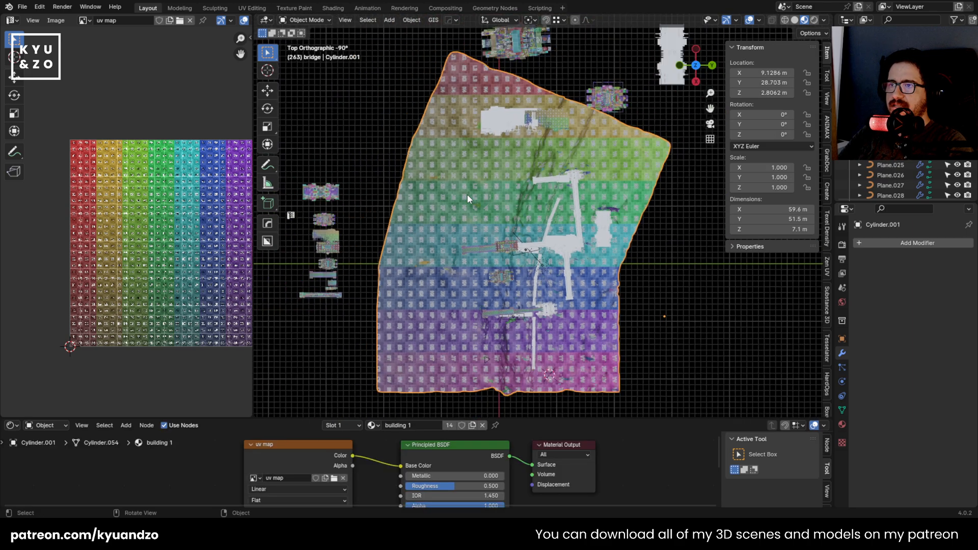
key(Tab)
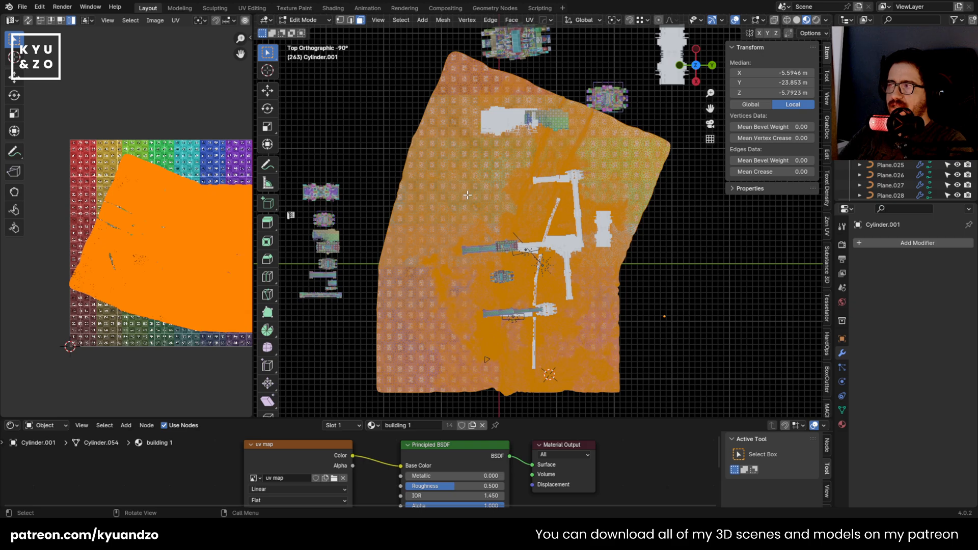
key(u)
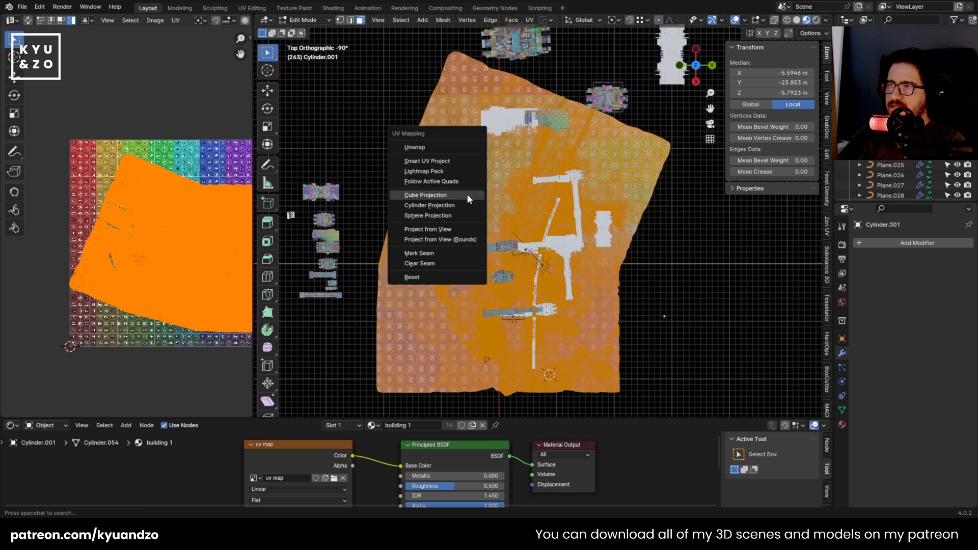
click(433, 232)
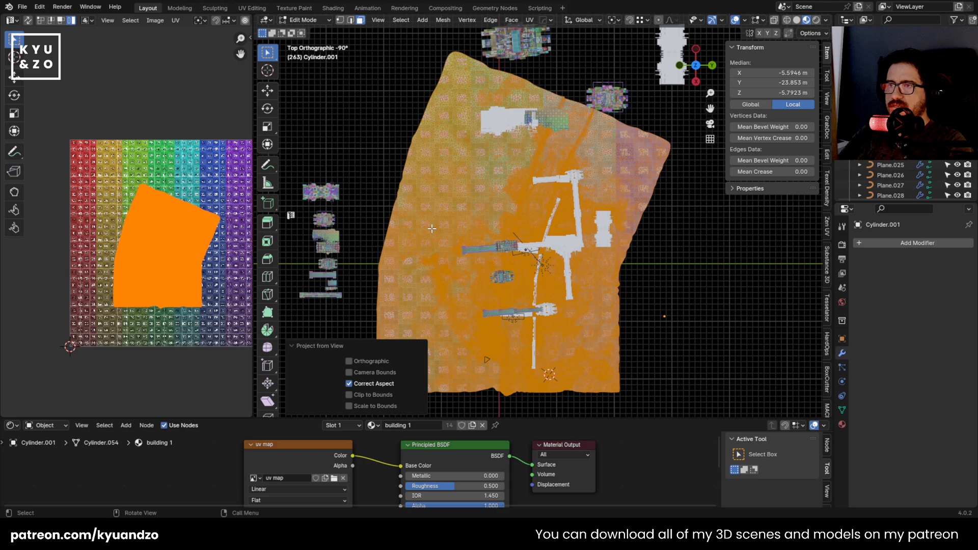
key(Tab)
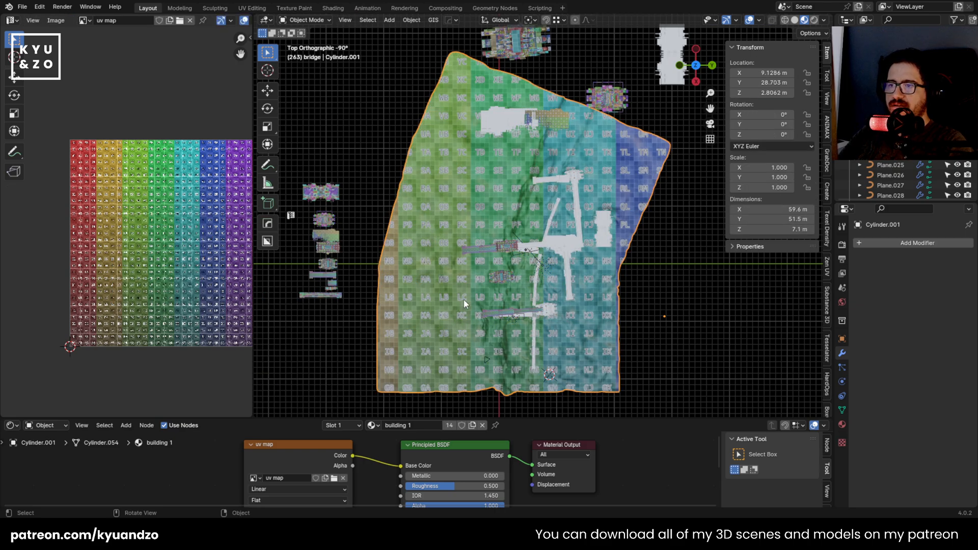
Inspect the top-projected checker texture for stretching on the terrain's slopes and ravine, in perspective and from above
middle_drag(464, 299, 510, 303)
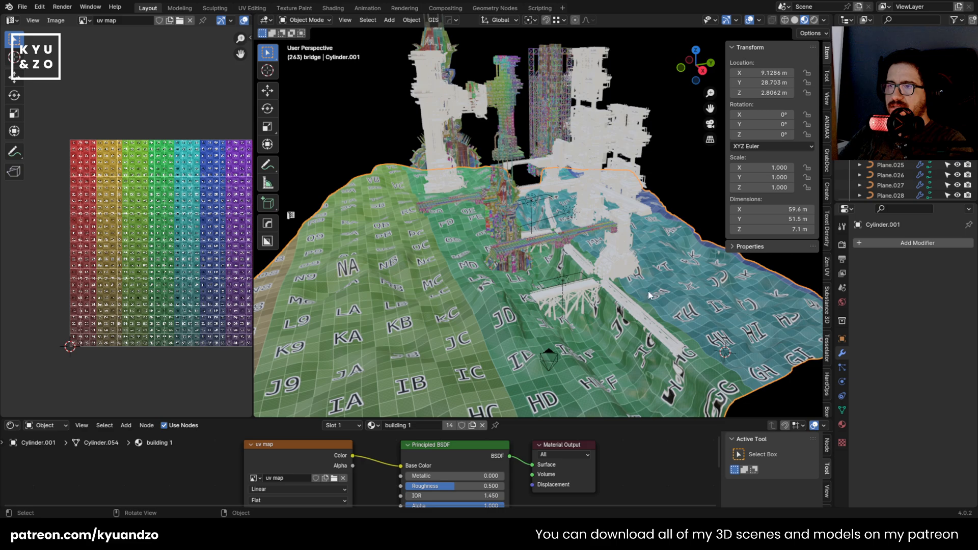
middle_drag(649, 295, 545, 197)
scroll(540, 323, up, 3)
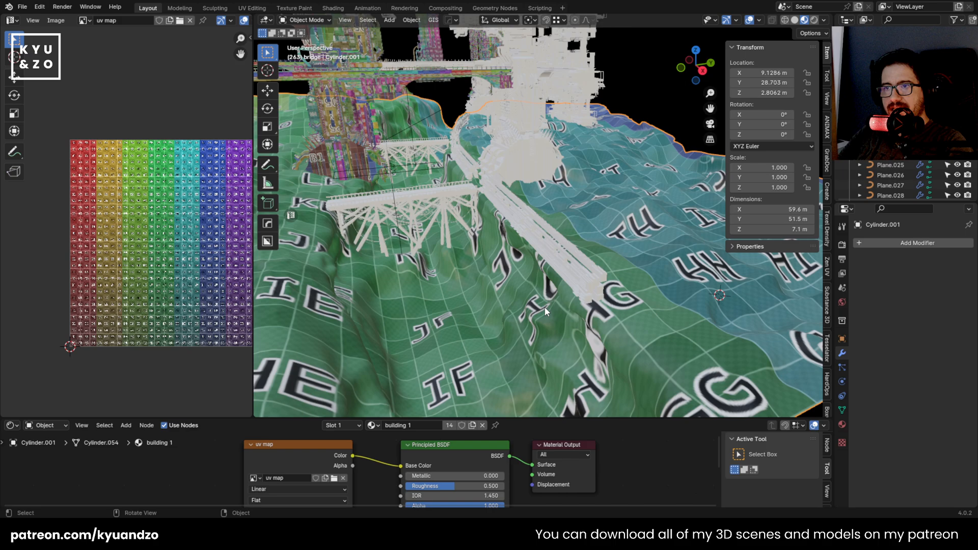
middle_drag(545, 305, 451, 161)
scroll(466, 143, up, 5)
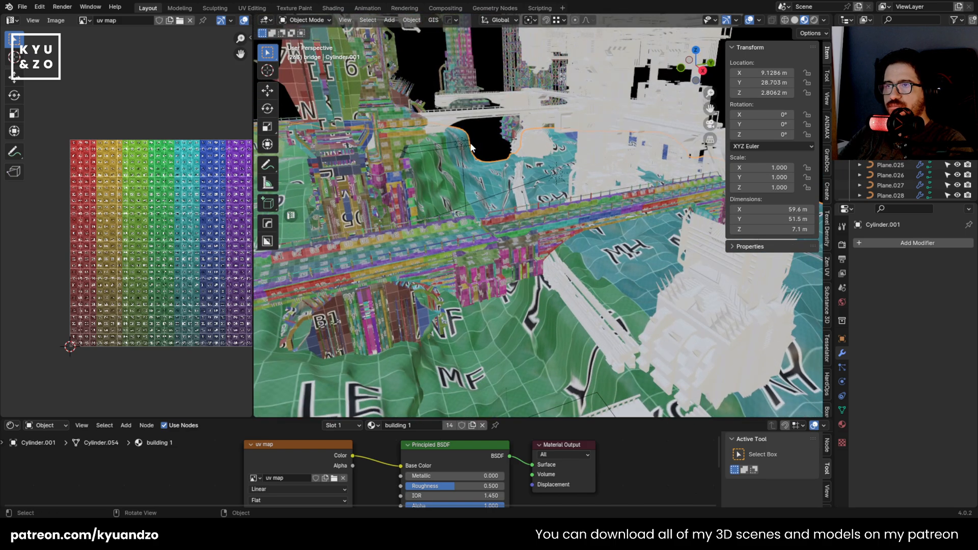
scroll(489, 243, down, 5)
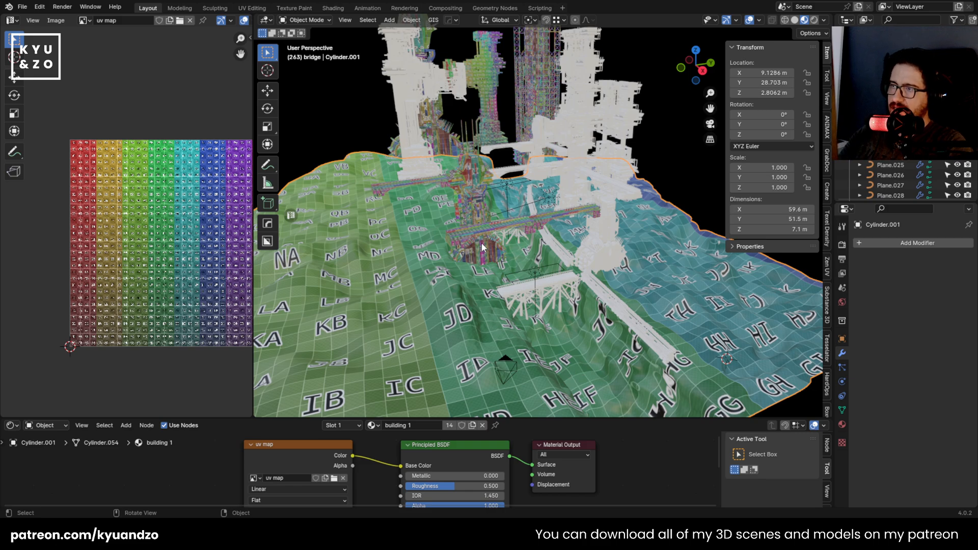
middle_drag(481, 242, 442, 365)
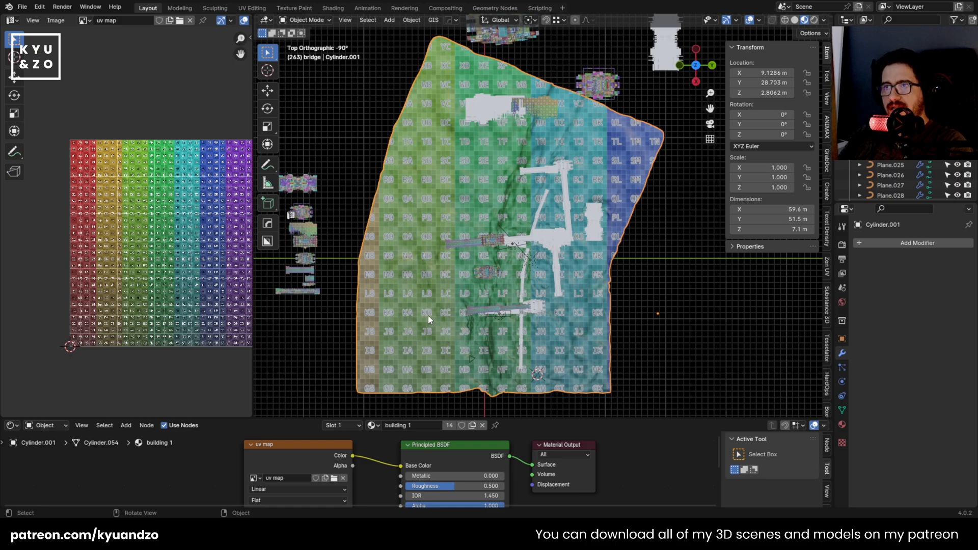
scroll(463, 254, up, 3)
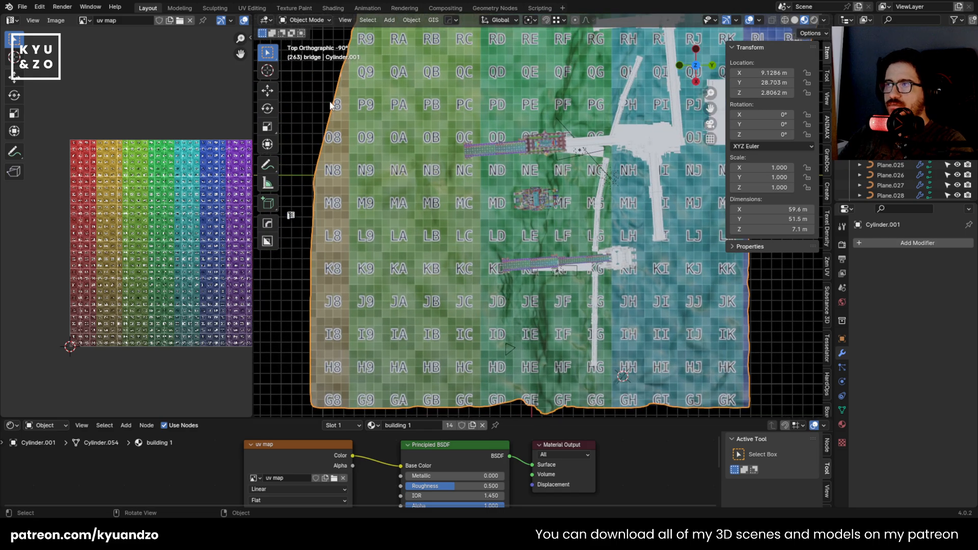
middle_drag(401, 128, 427, 132)
scroll(507, 249, up, 3)
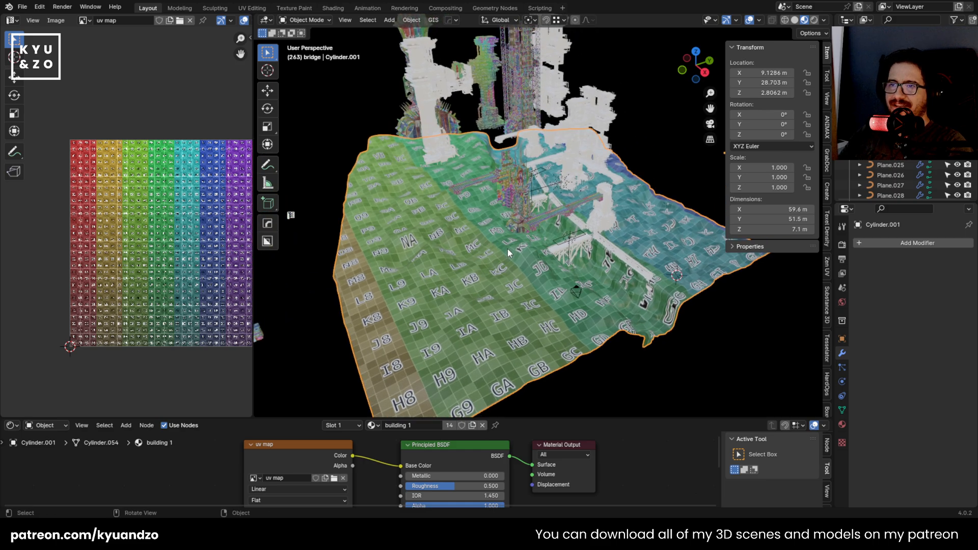
key(KP_7)
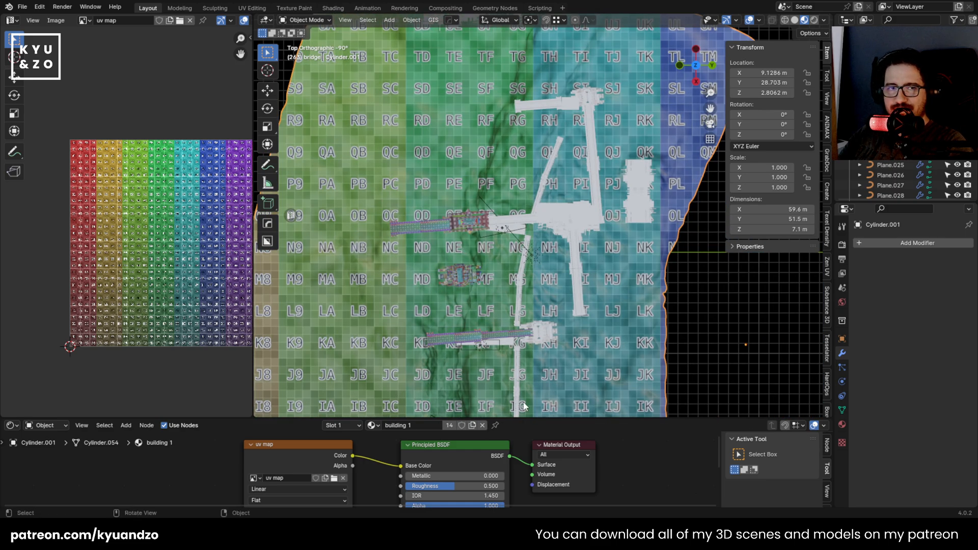
scroll(324, 289, down, 3)
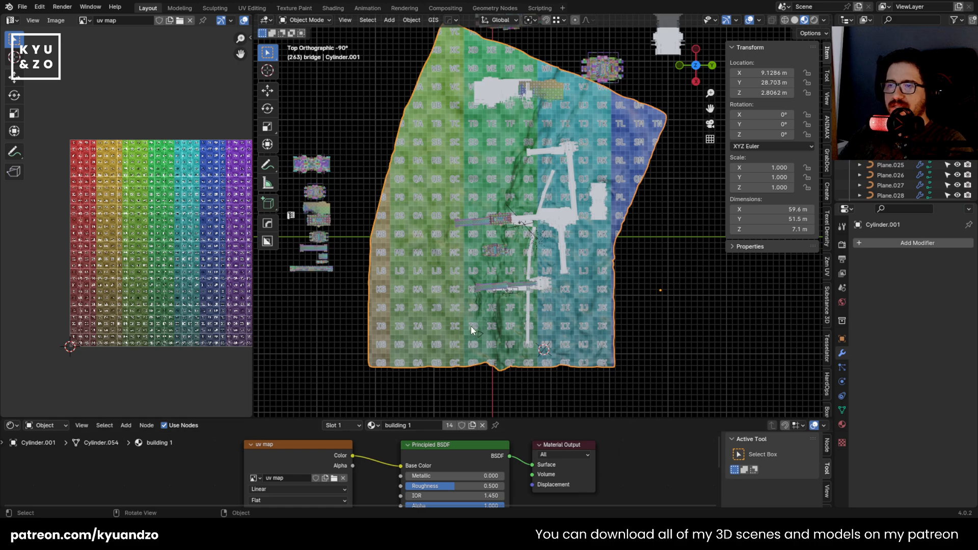
Scale the terrain's UV island up by about 1.671 and move it to cover most of the checker image
middle_drag(471, 326, 723, 392)
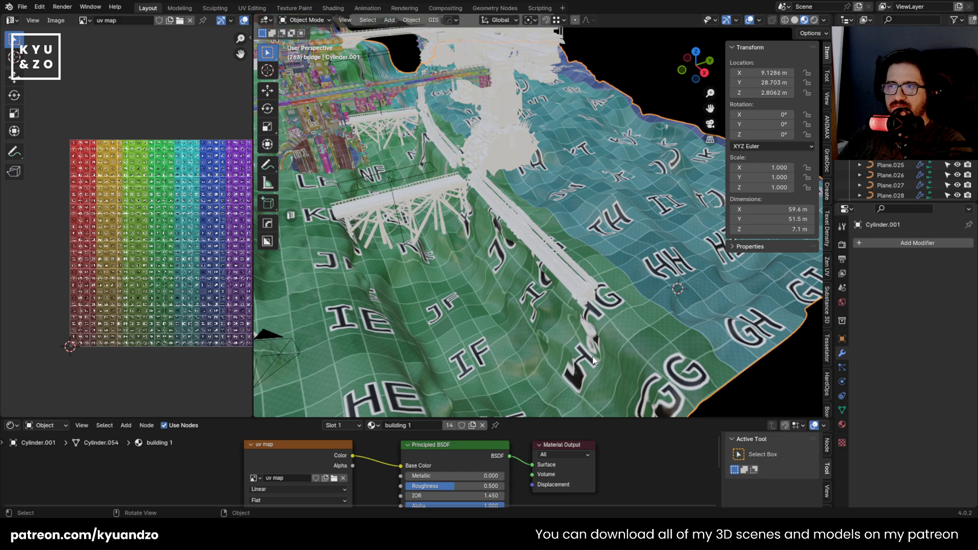
middle_drag(408, 170, 515, 174)
key(Tab)
key(s)
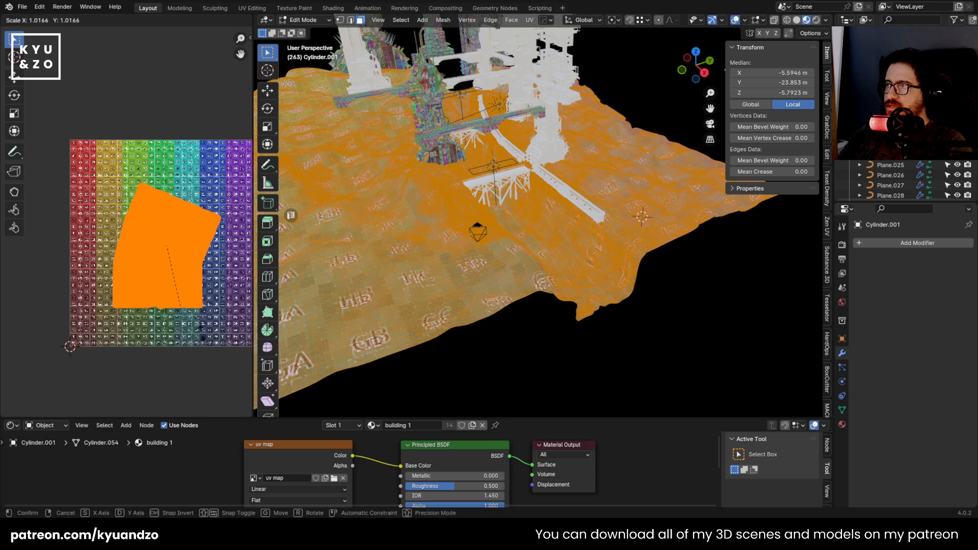
click(221, 360)
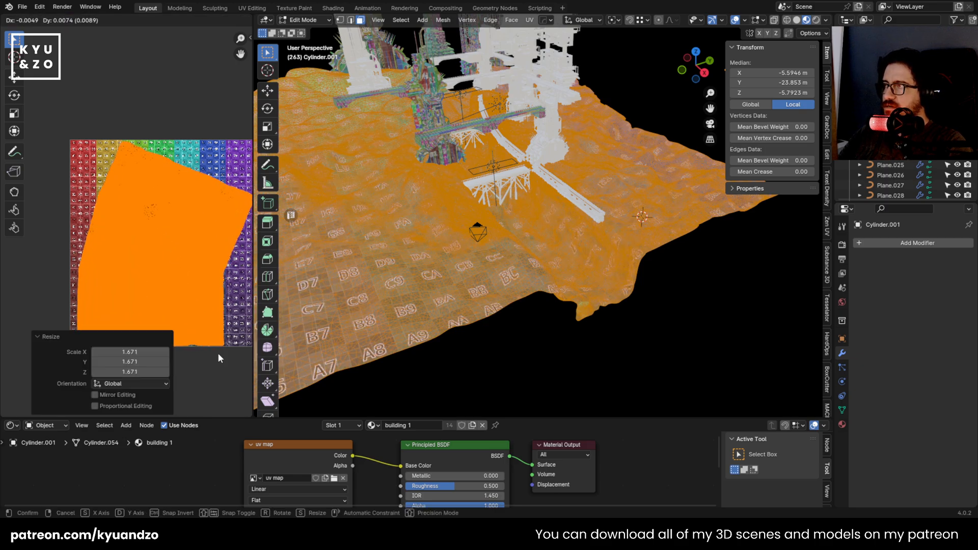
scroll(192, 299, down, 2)
key(Tab)
Pack the terrain's UV island so it fits inside the bounds of the checker image
scroll(570, 299, up, 5)
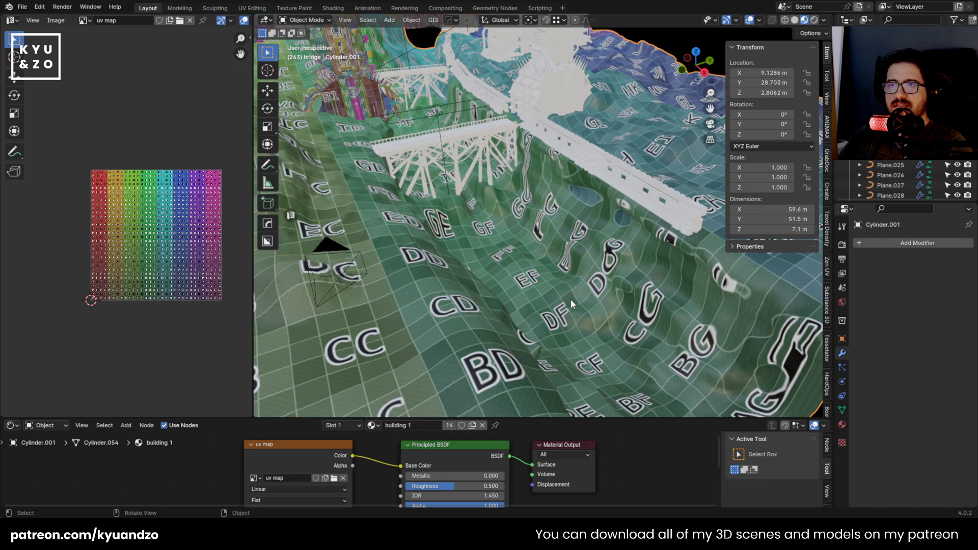
scroll(571, 299, down, 6)
middle_drag(571, 298, 531, 249)
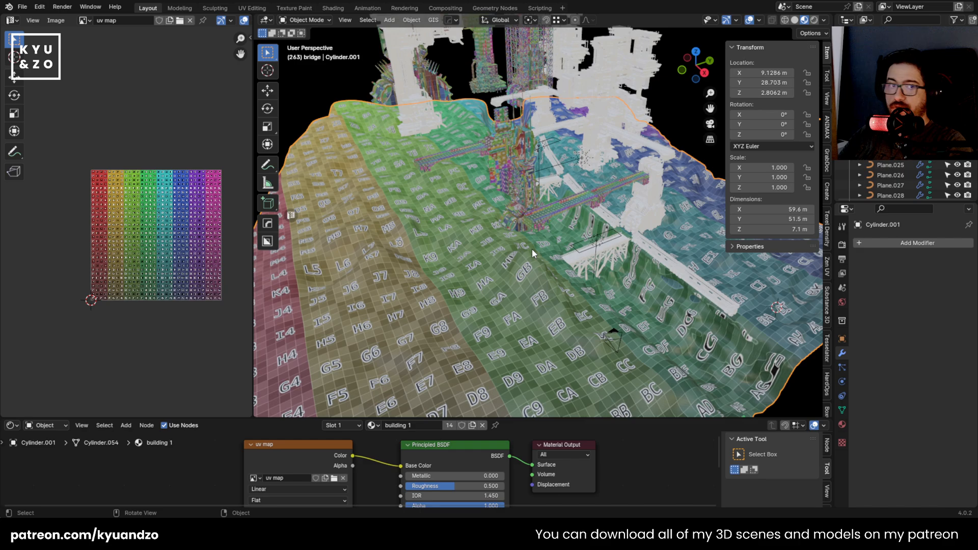
key(Tab)
click(175, 21)
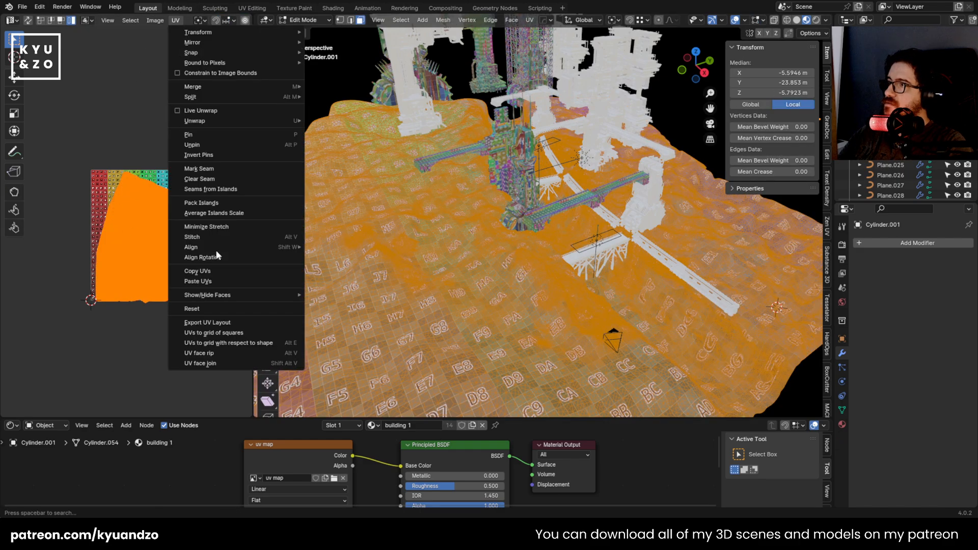
click(218, 199)
click(218, 367)
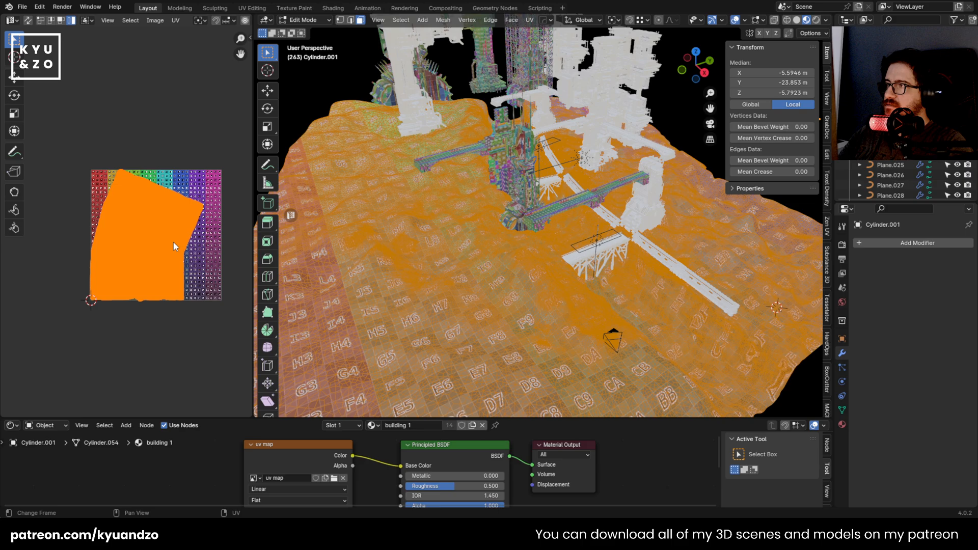
key(Tab)
key(Tab)
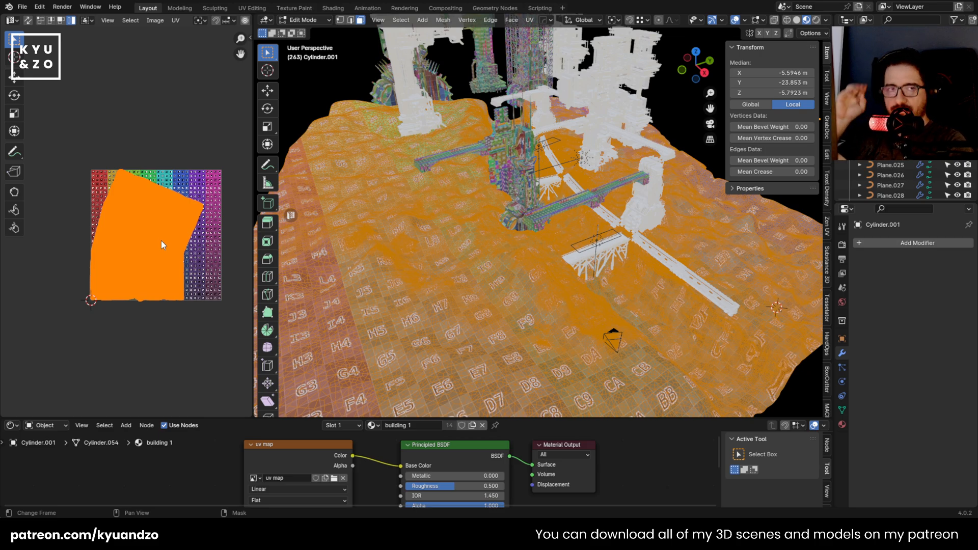
Shrink the terrain's UV island slightly and move it by about 0.064 m in X and 0.012 m in Y
middle_drag(388, 260, 370, 291)
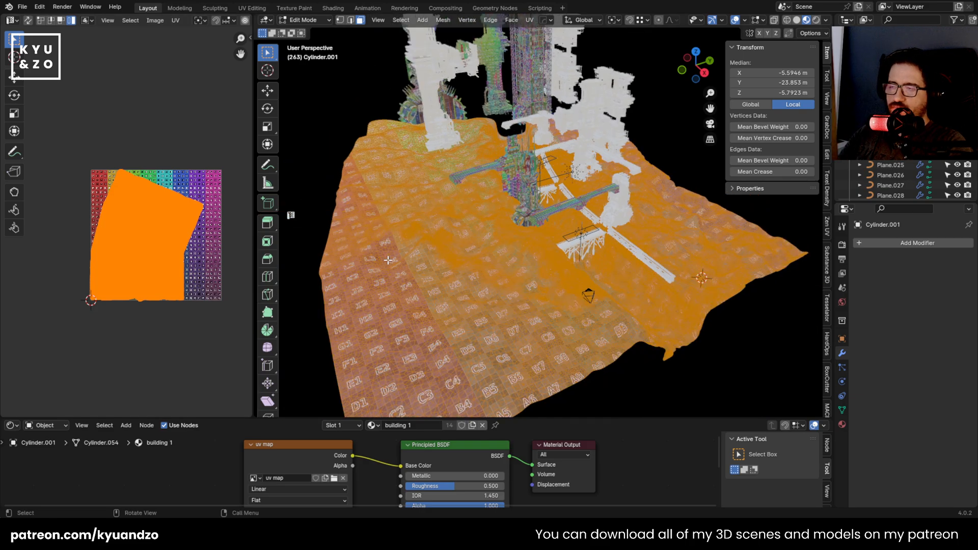
key(Tab)
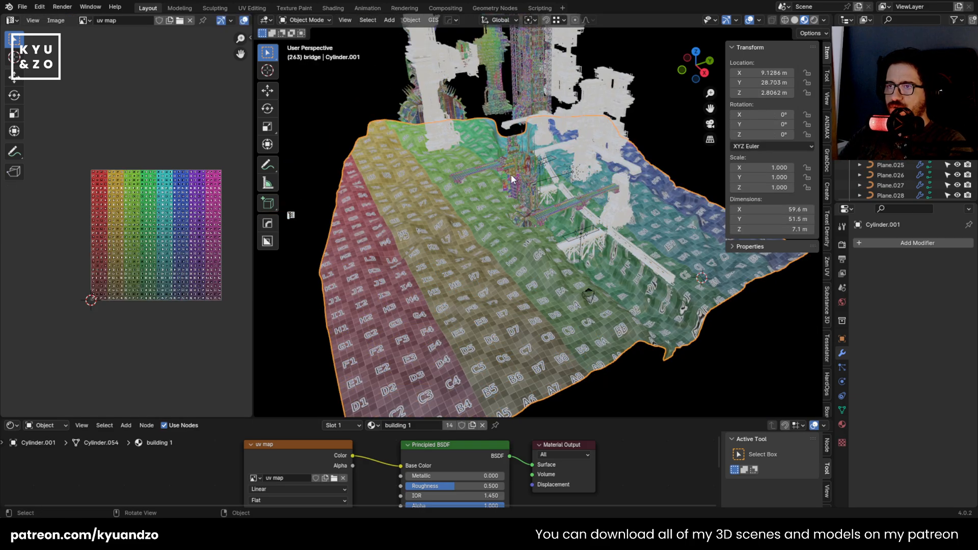
alt+middle_drag(512, 175, 375, 211)
scroll(481, 249, down, 2)
scroll(478, 247, up, 5)
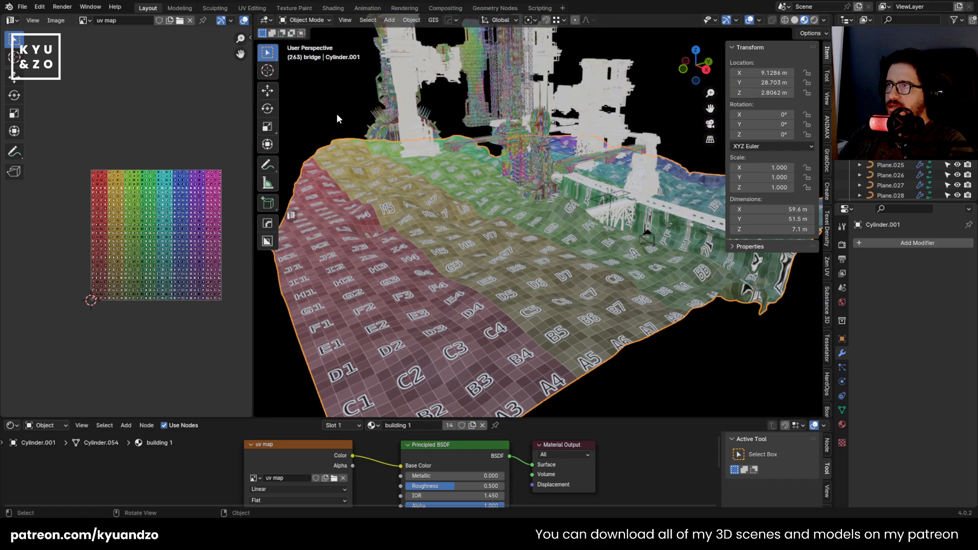
key(Tab)
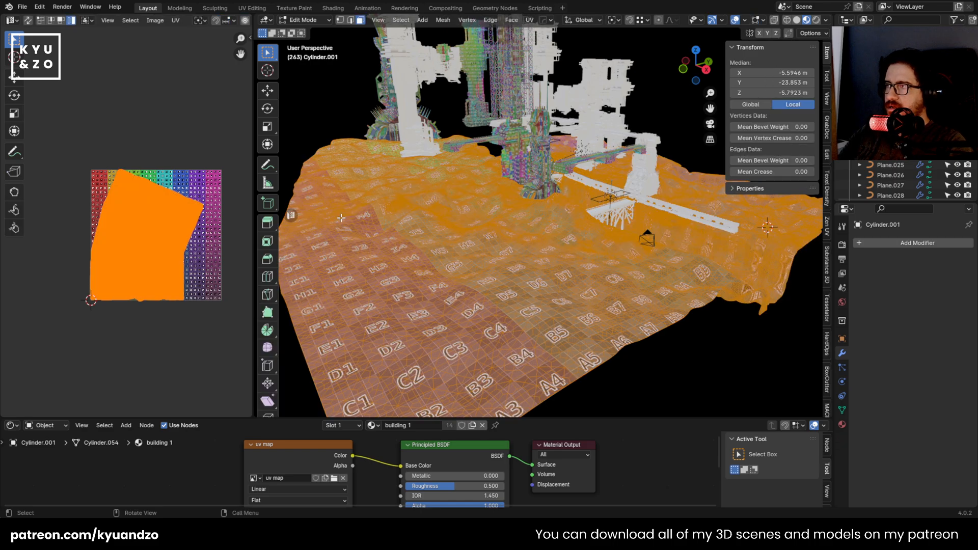
scroll(194, 218, up, 2)
key(s)
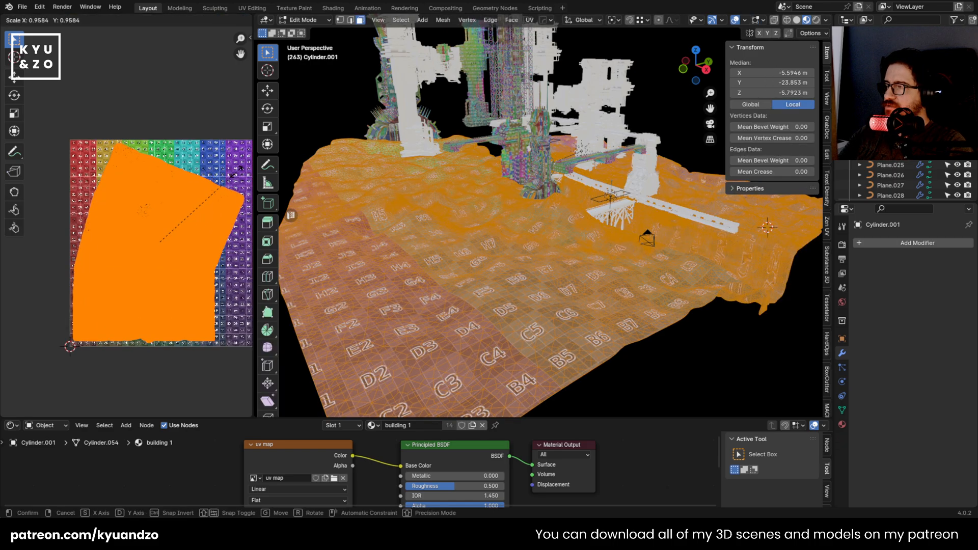
click(236, 173)
key(g)
click(206, 203)
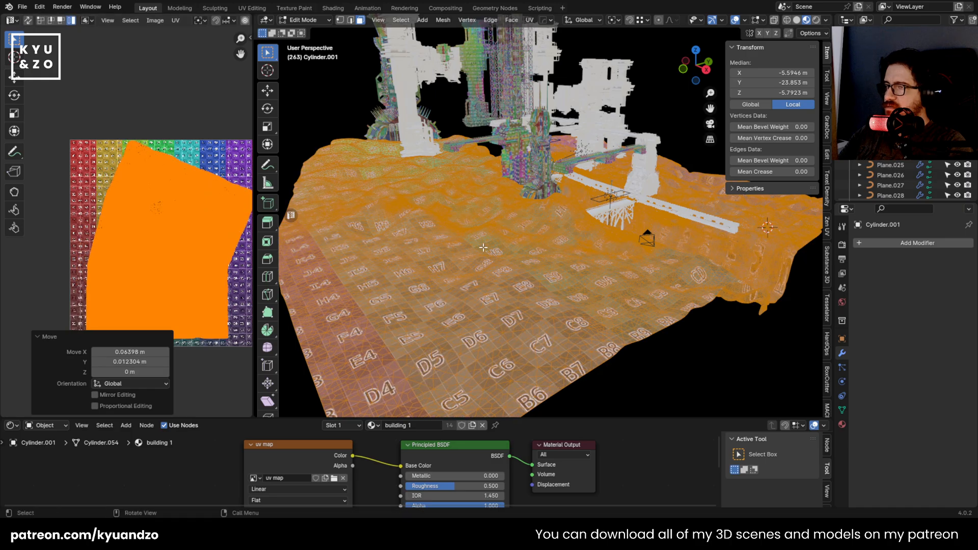
Examine the checker texture for stretching on the steep ravine walls beneath the bridges, and deselect the terrain
key(Tab)
click(683, 321)
shift+middle_drag(683, 283, 608, 236)
scroll(544, 249, up, 4)
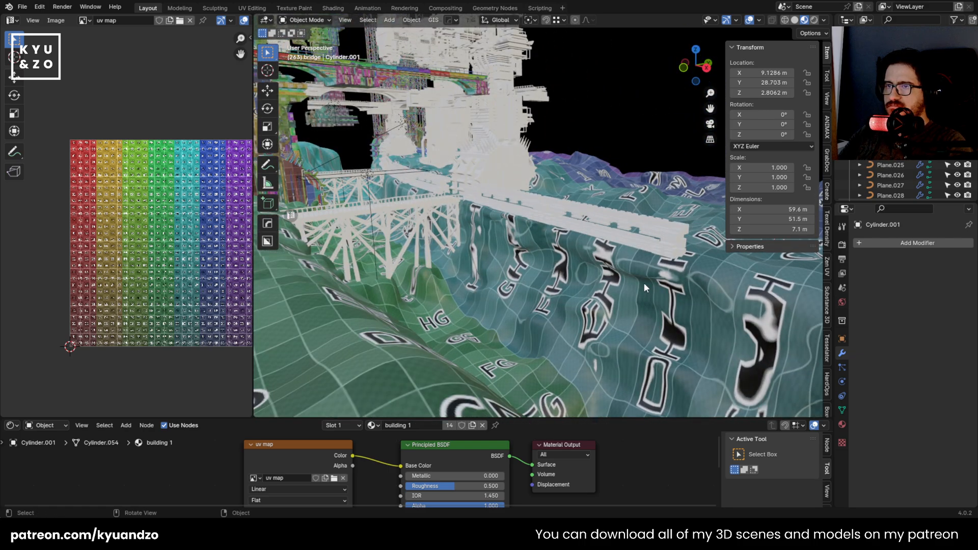
middle_drag(535, 187, 487, 256)
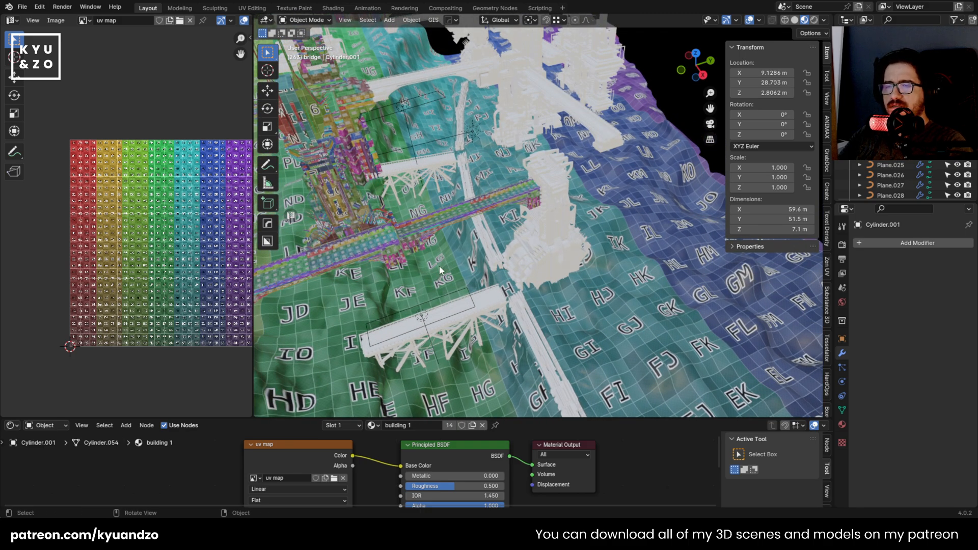
scroll(471, 228, down, 3)
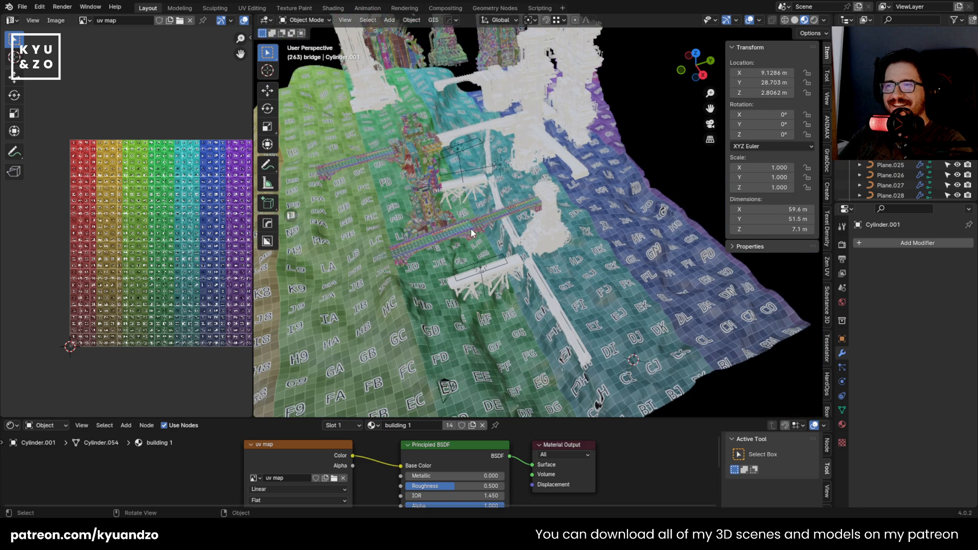
scroll(471, 228, up, 3)
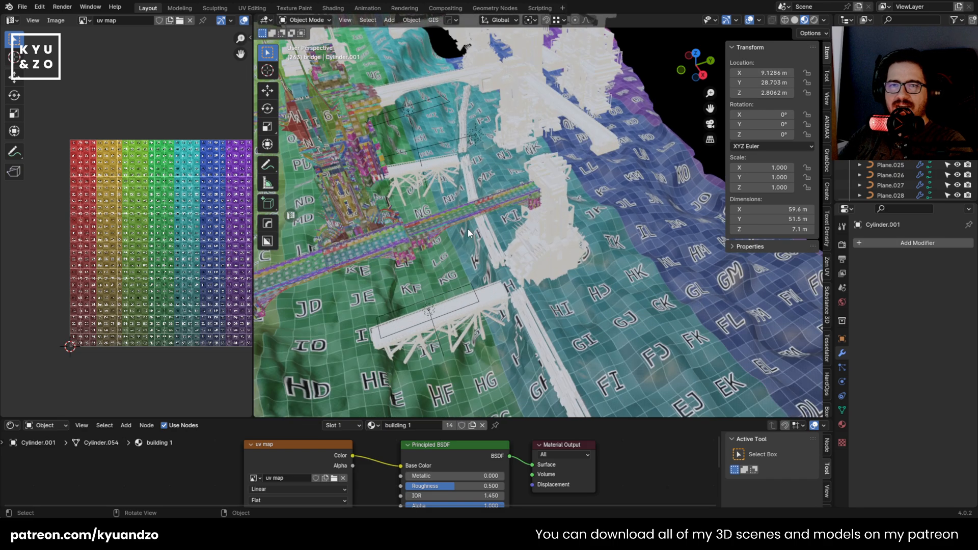
middle_drag(471, 228, 484, 136)
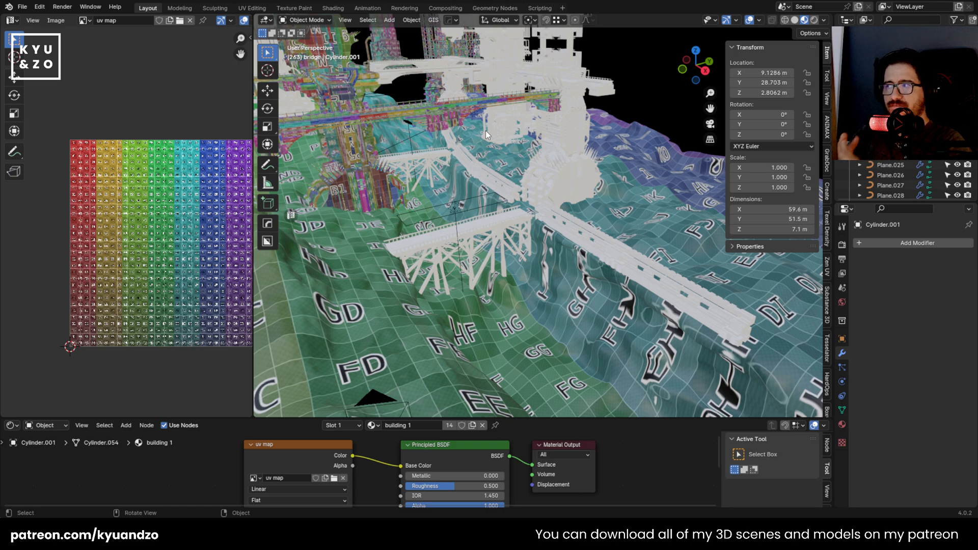
scroll(485, 131, down, 5)
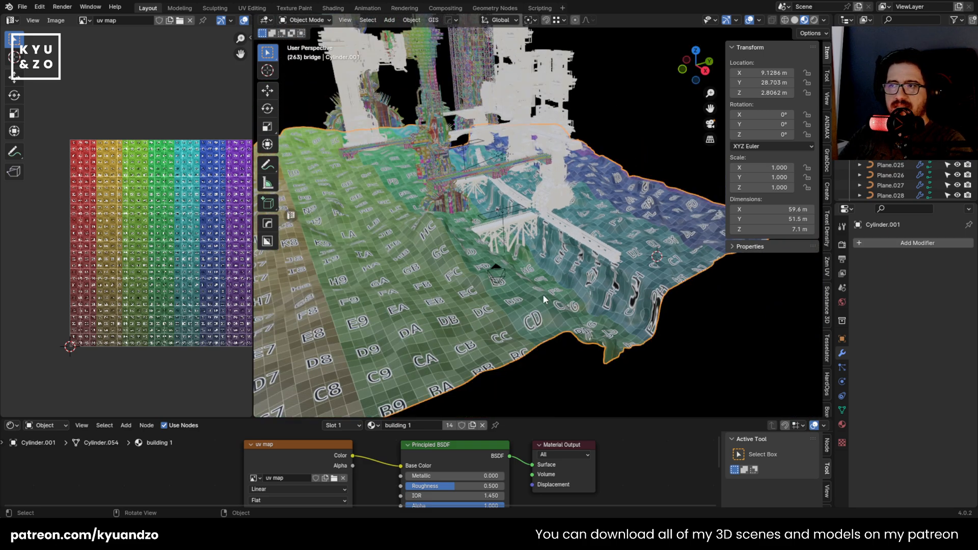
key(g)
right_click(567, 316)
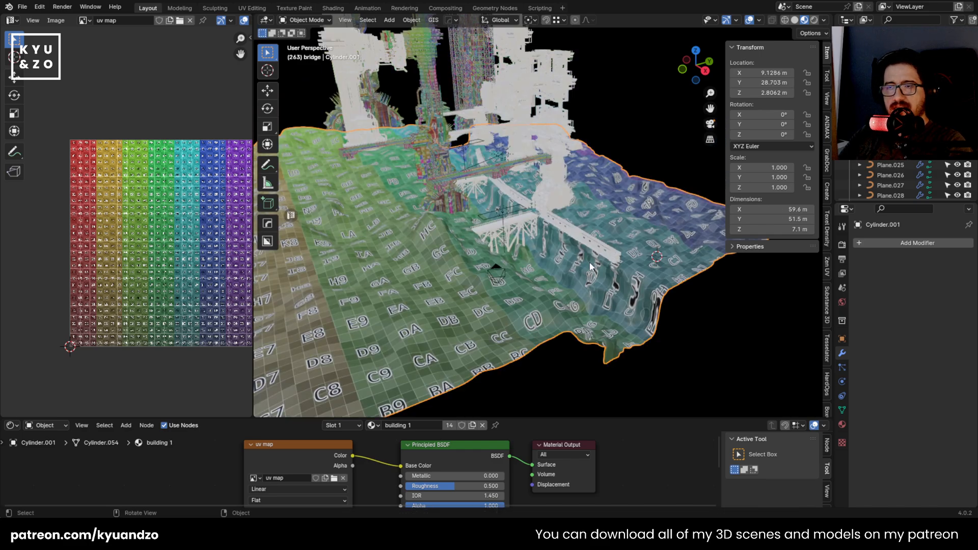
click(713, 345)
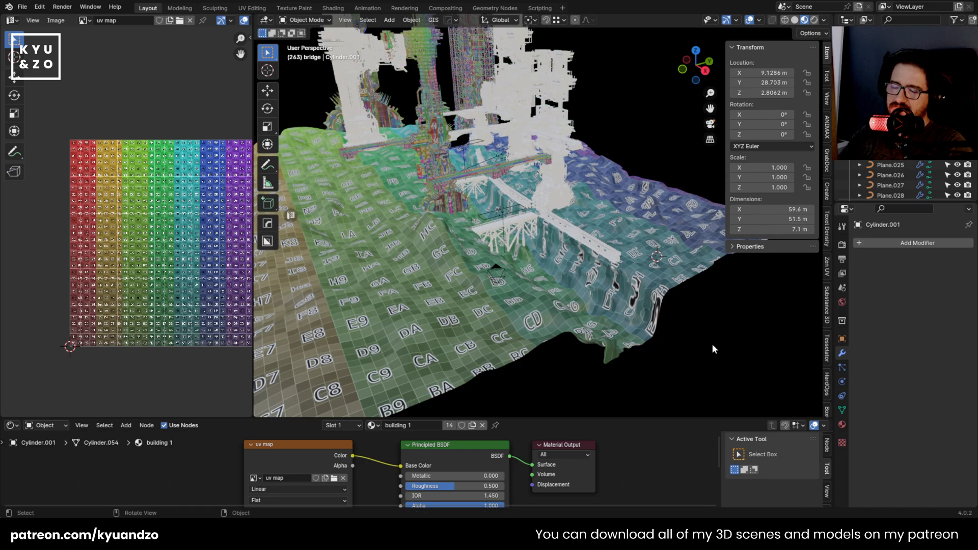
Survey the terrain texture, the untextured buildings and the set-aside row of modules, and clear the selection
scroll(622, 239, up, 4)
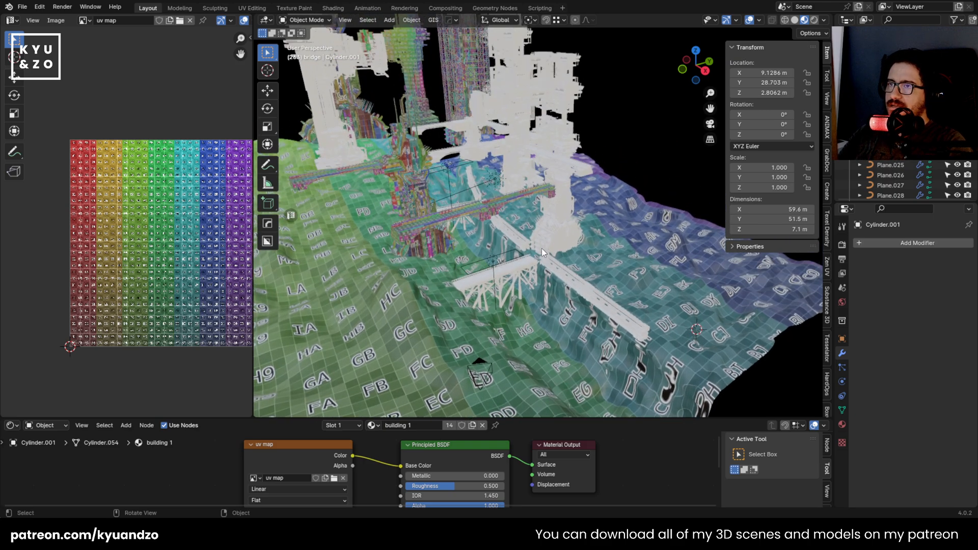
scroll(560, 199, down, 5)
middle_drag(559, 200, 505, 305)
click(586, 196)
scroll(509, 193, up, 3)
scroll(513, 209, up, 4)
click(379, 156)
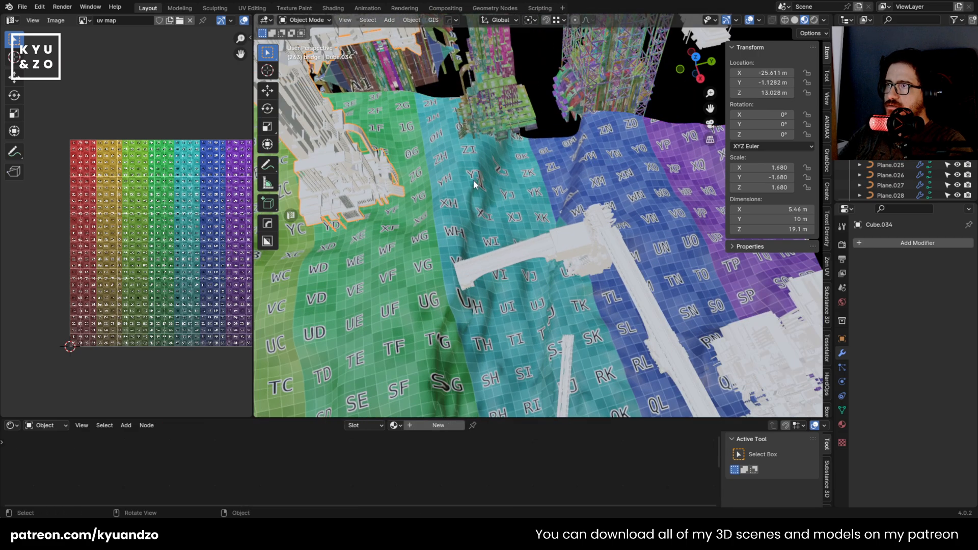
scroll(509, 234, down, 8)
scroll(522, 255, up, 1)
shift+middle_drag(404, 238, 491, 137)
drag(348, 129, 435, 326)
click(420, 353)
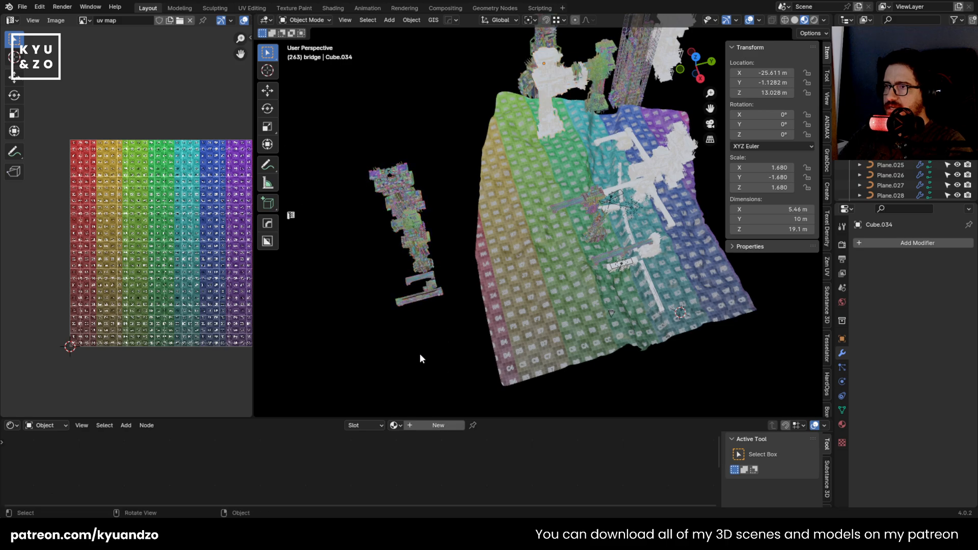
Bring the set-aside row of building modules into view and save the file
shift+middle_drag(420, 353, 508, 302)
scroll(508, 301, up, 2)
scroll(508, 302, up, 3)
middle_drag(538, 264, 477, 289)
scroll(521, 211, down, 2)
key(ctrl+s)
Compare the assembled city with the set-aside modules by selecting each group in turn
click(474, 239)
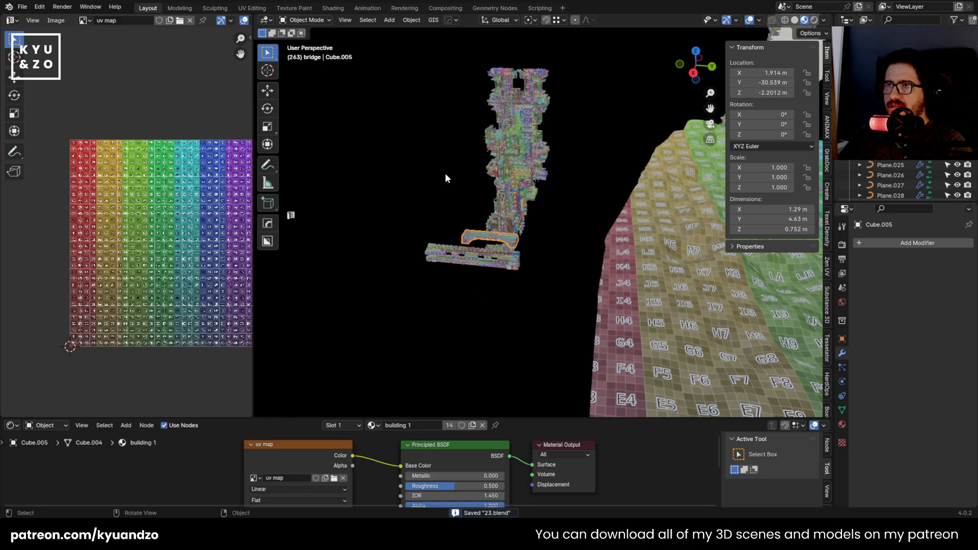
middle_drag(441, 163, 628, 171)
shift+middle_drag(628, 172, 386, 160)
drag(352, 71, 746, 402)
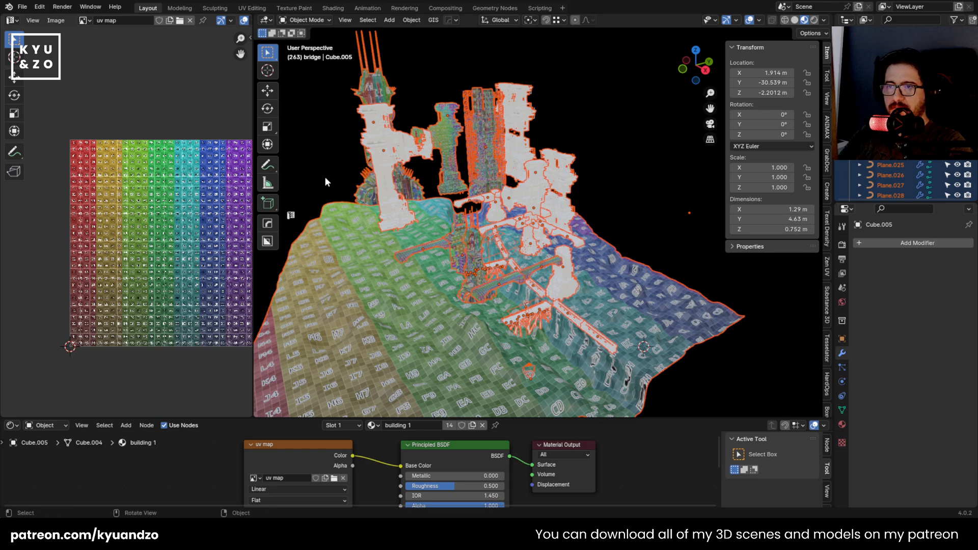
click(642, 162)
shift+middle_drag(273, 219, 595, 136)
click(516, 187)
middle_drag(612, 270, 598, 277)
drag(416, 96, 582, 308)
middle_drag(549, 302, 547, 122)
middle_drag(518, 354, 527, 298)
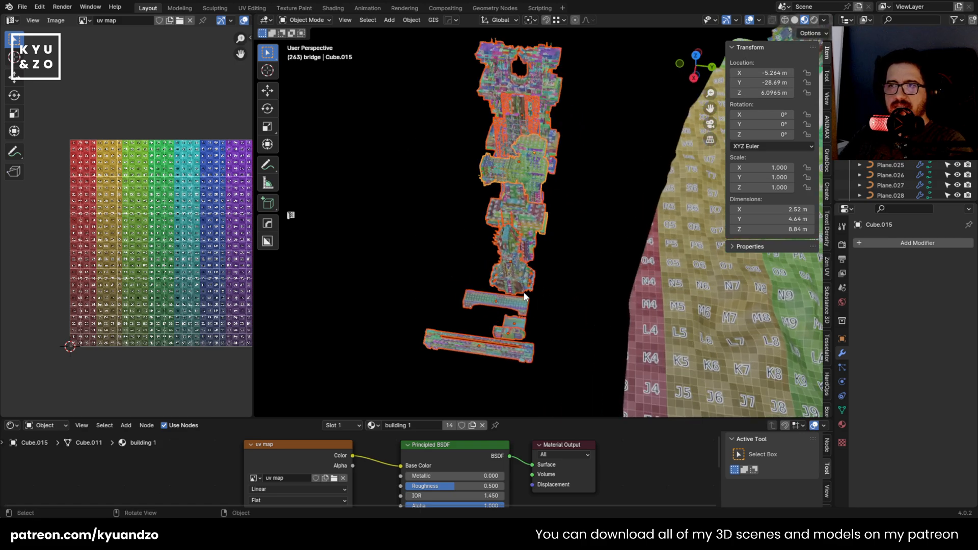
Look over the set-aside textured modules, selecting individual towers and the short bridge piece
click(452, 83)
drag(451, 82, 514, 324)
click(485, 258)
click(524, 89)
middle_drag(450, 266, 429, 238)
click(448, 298)
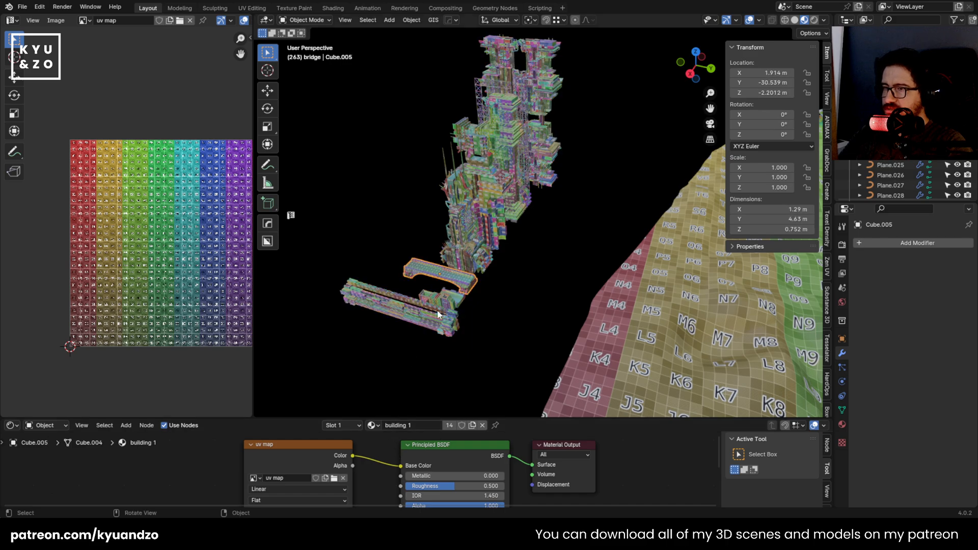
click(450, 295)
Enlarge the shader node editor and pick the small module behind the long bridge piece in a close view
click(433, 319)
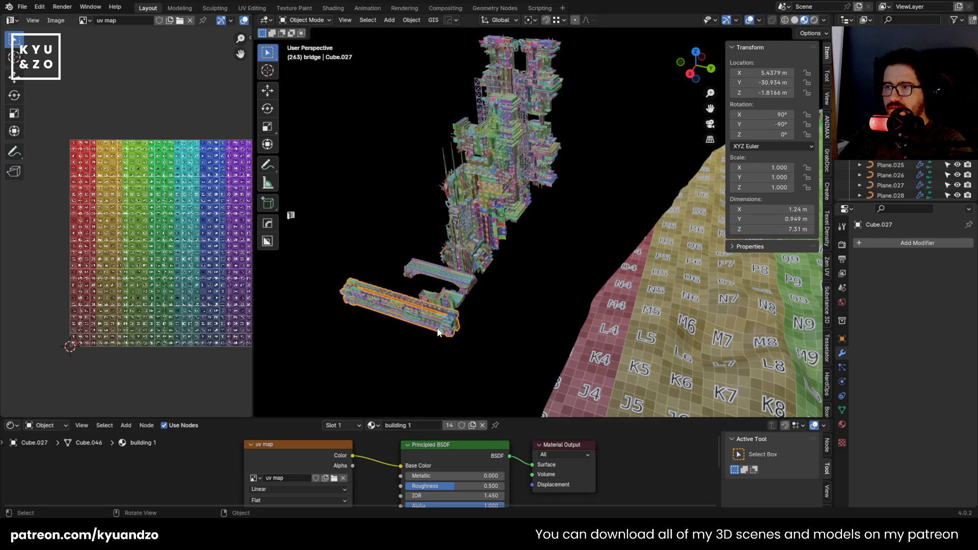
drag(406, 417, 406, 337)
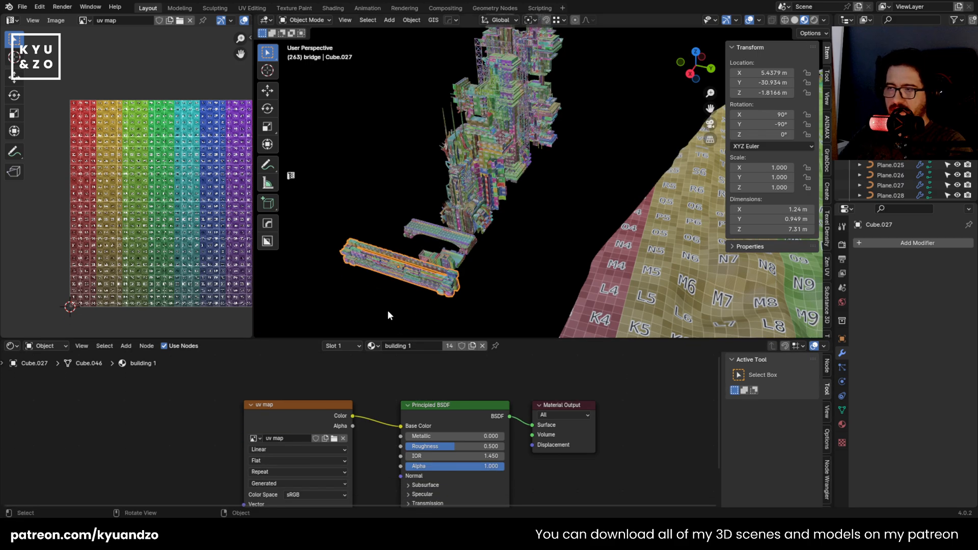
middle_drag(389, 312, 425, 253)
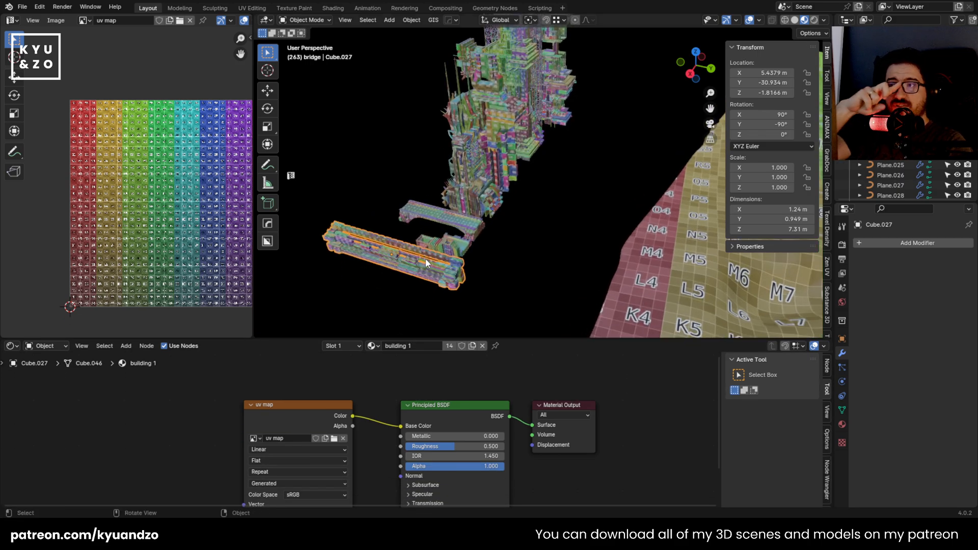
scroll(426, 259, up, 6)
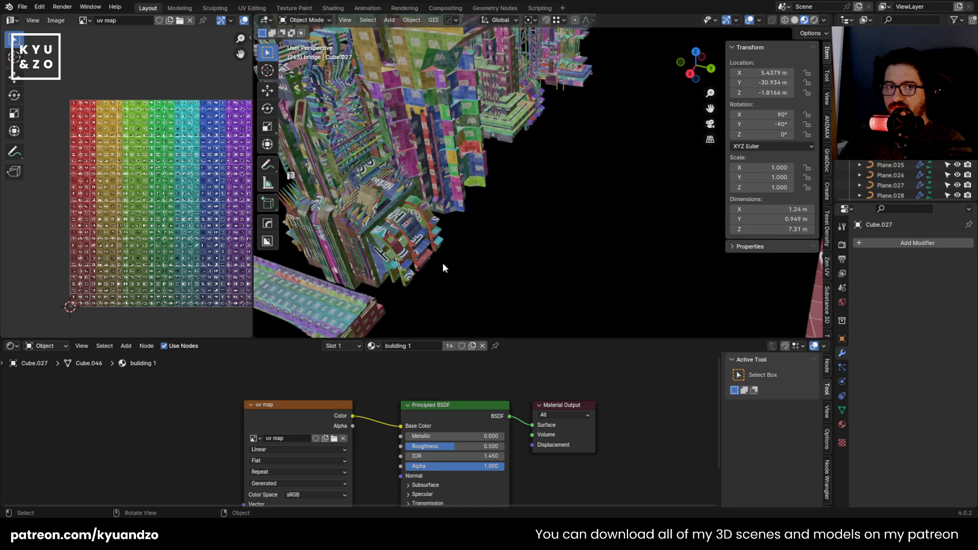
key(KP_Decimal)
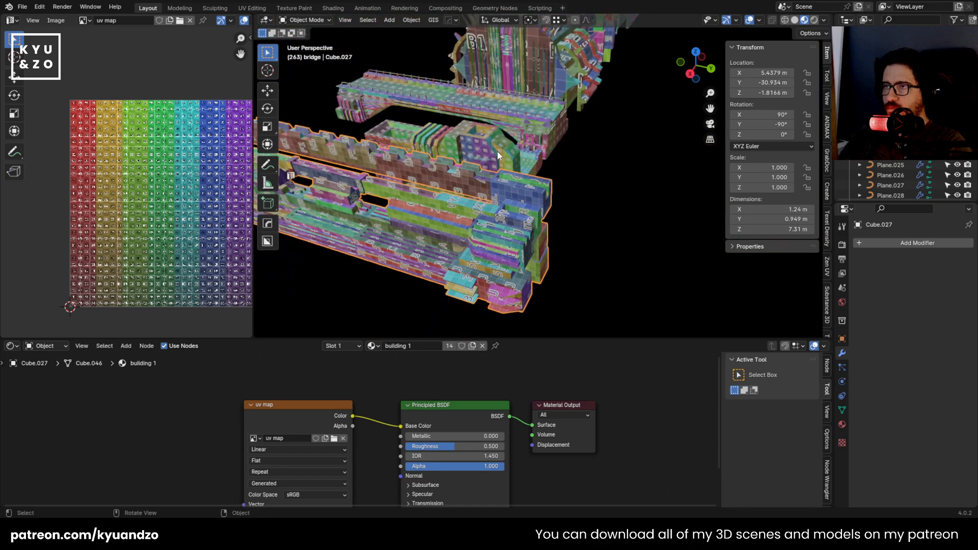
click(498, 155)
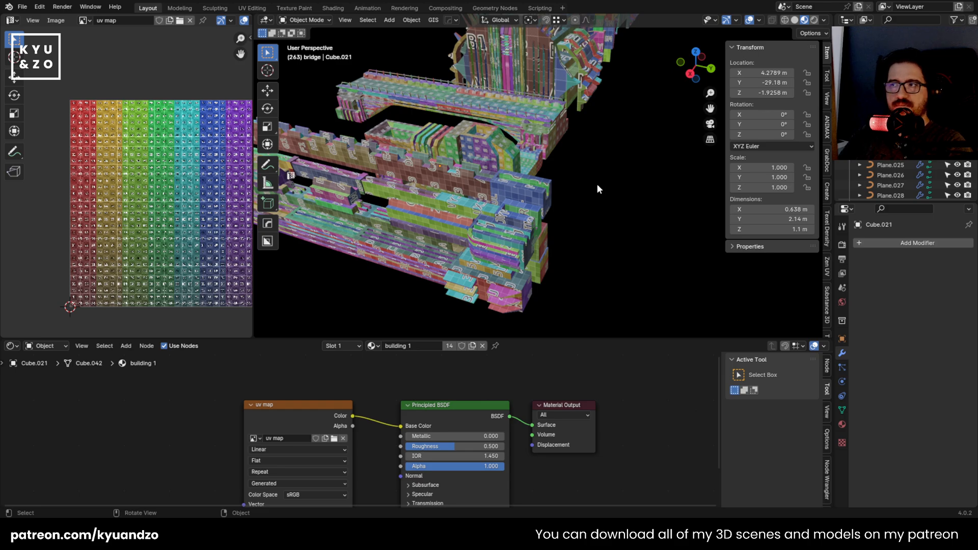
Select the long battlemented wall module and examine it closely from several angles
scroll(571, 187, down, 5)
scroll(571, 187, up, 3)
click(530, 213)
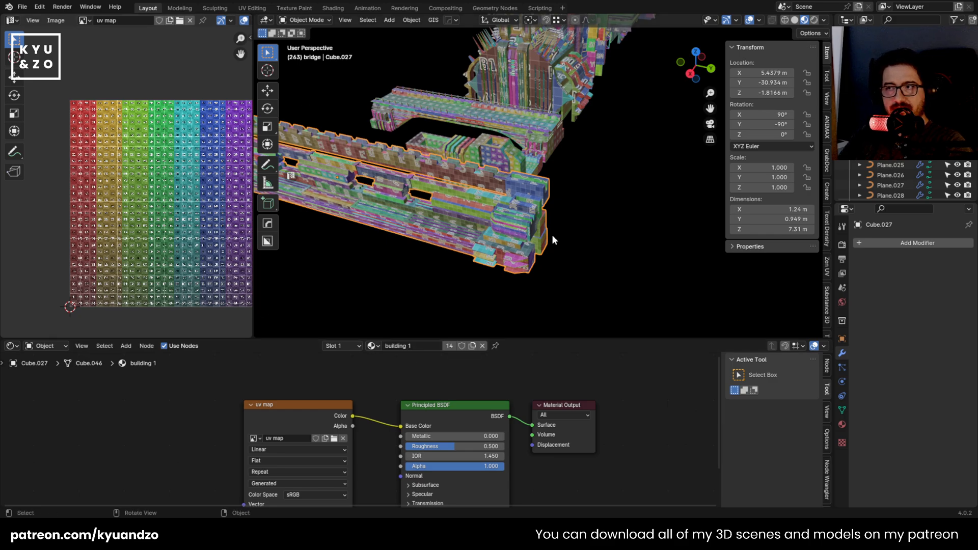
middle_drag(472, 207, 423, 234)
scroll(423, 234, up, 4)
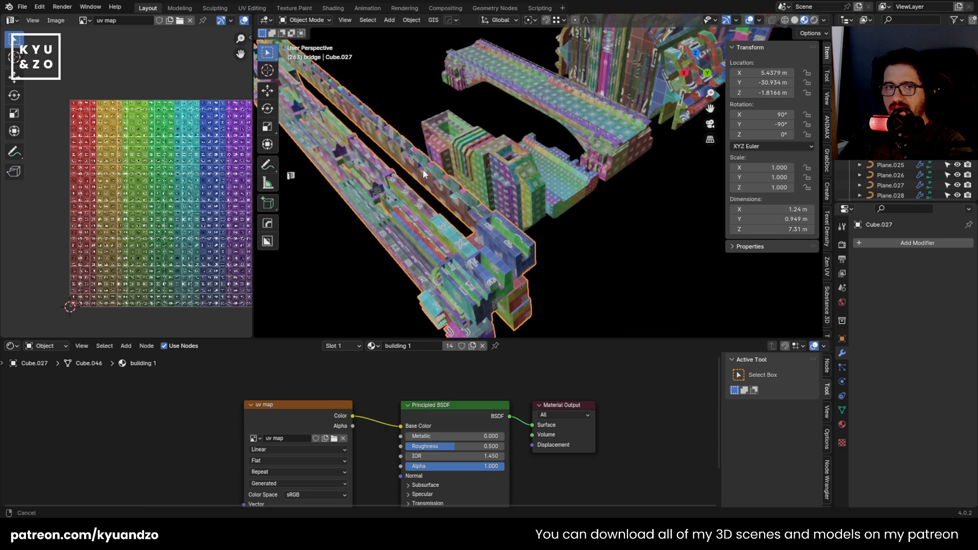
shift+middle_drag(497, 223, 519, 178)
scroll(497, 196, up, 2)
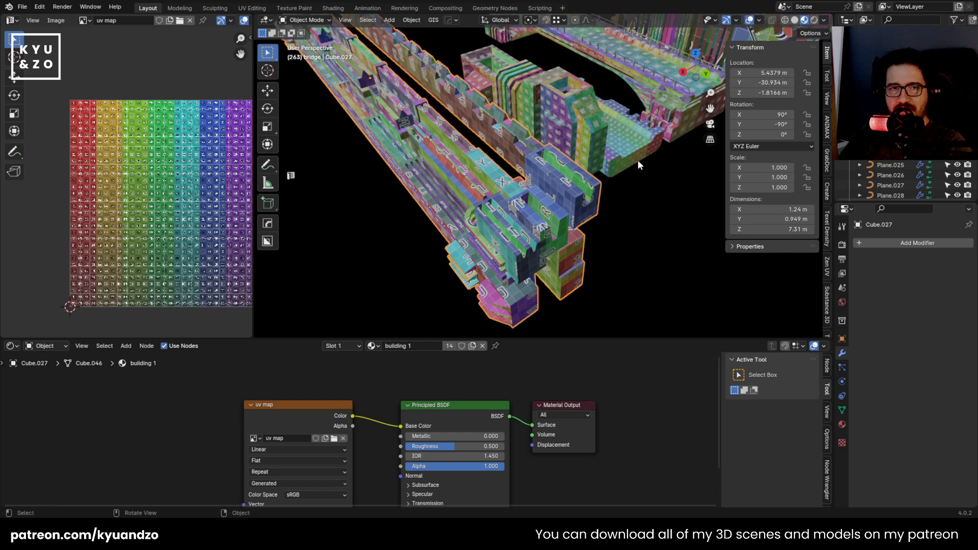
key(g)
click(503, 202)
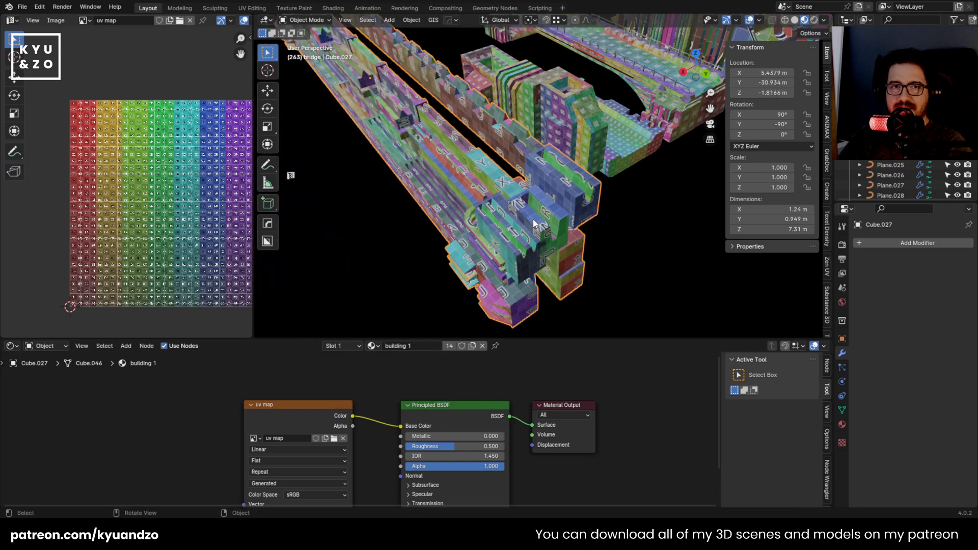
middle_drag(534, 224, 453, 209)
click(339, 213)
scroll(416, 199, down, 2)
click(460, 224)
scroll(454, 209, up, 3)
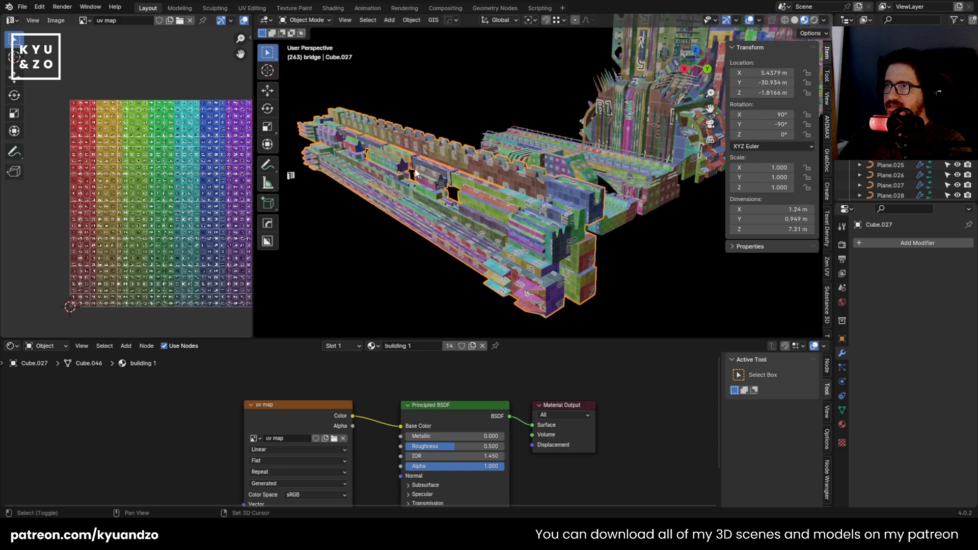
scroll(416, 173, up, 2)
Give the long wall module its own copy of the building 1 material and name it "wall"
click(449, 346)
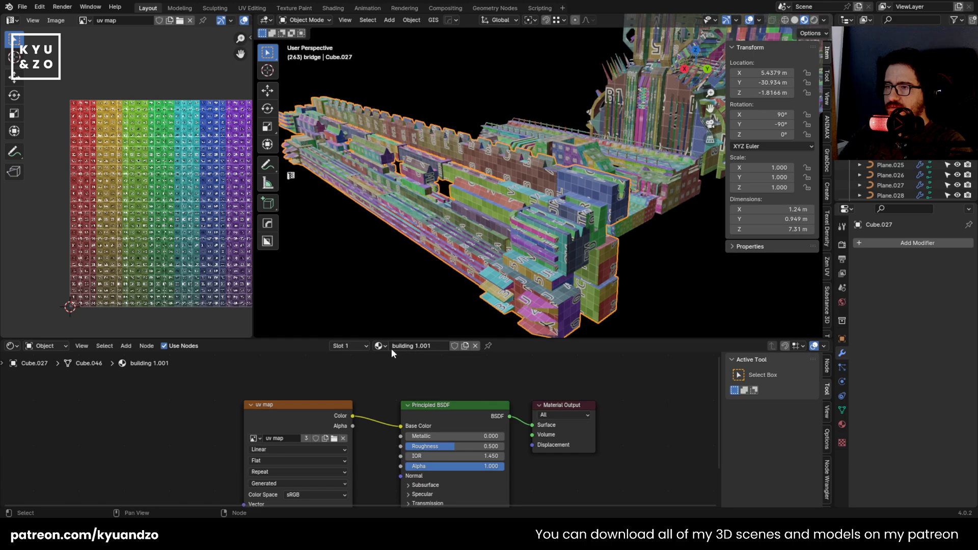
click(435, 346)
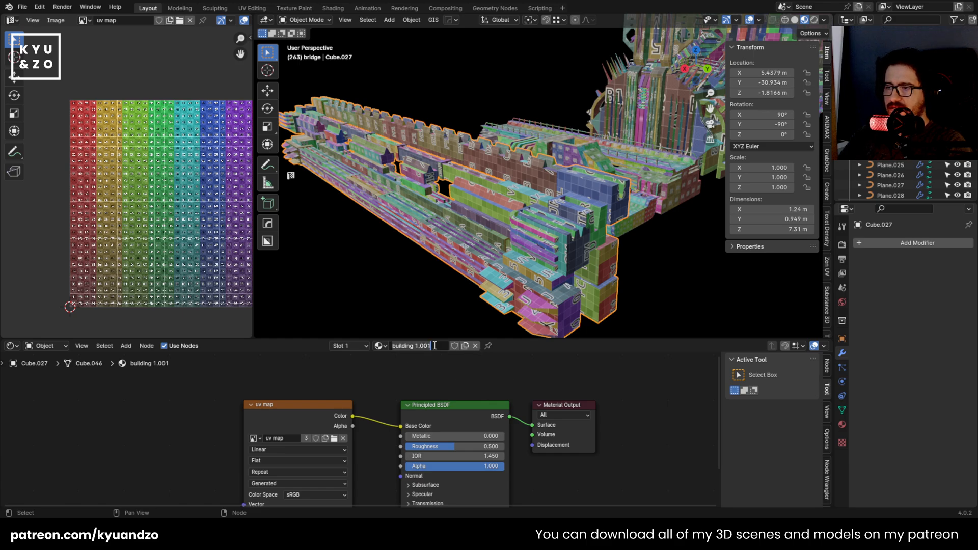
text(wall)
key(Return)
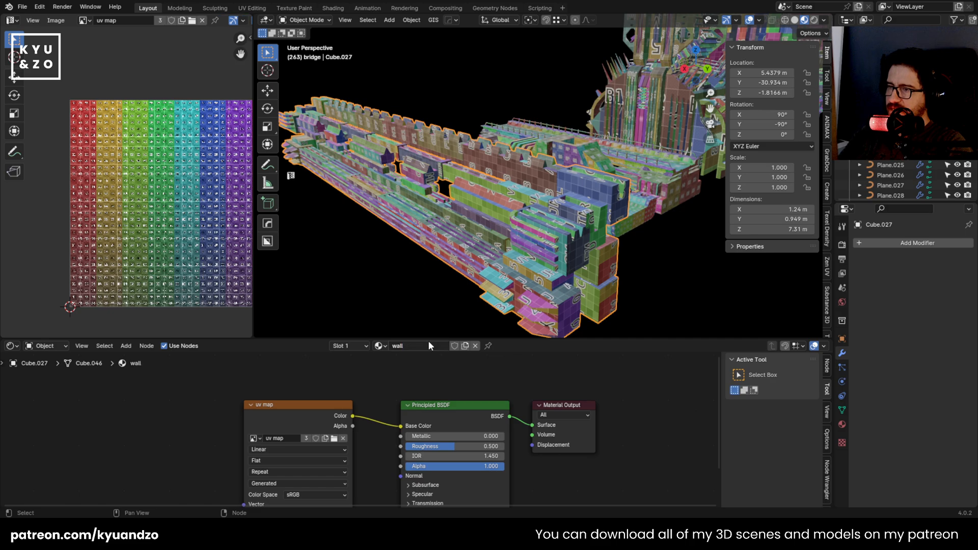
Give the small module beside the wall its own copy of the building 1 material, named "structure1"
middle_drag(499, 235, 501, 200)
click(537, 188)
key(g)
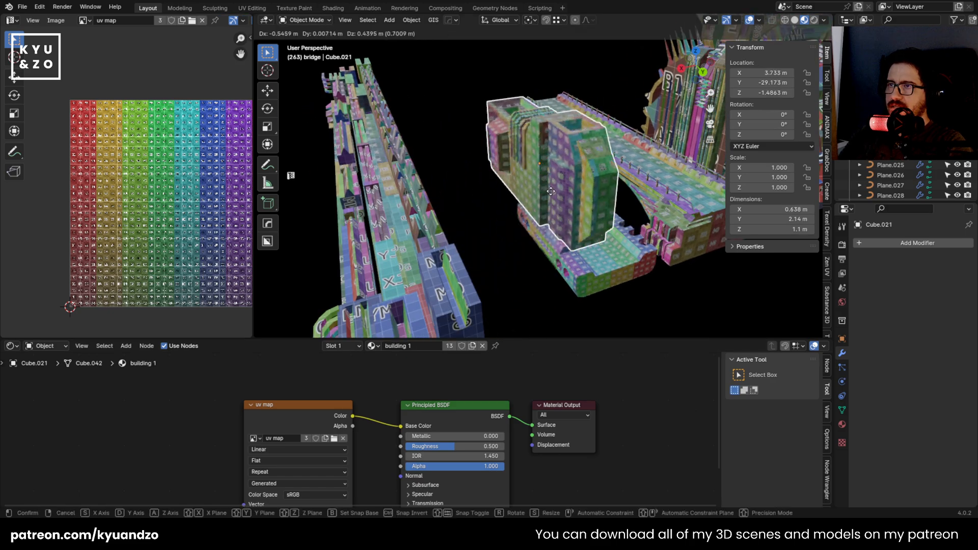
right_click(565, 172)
middle_drag(567, 172, 489, 287)
key(g)
right_click(542, 174)
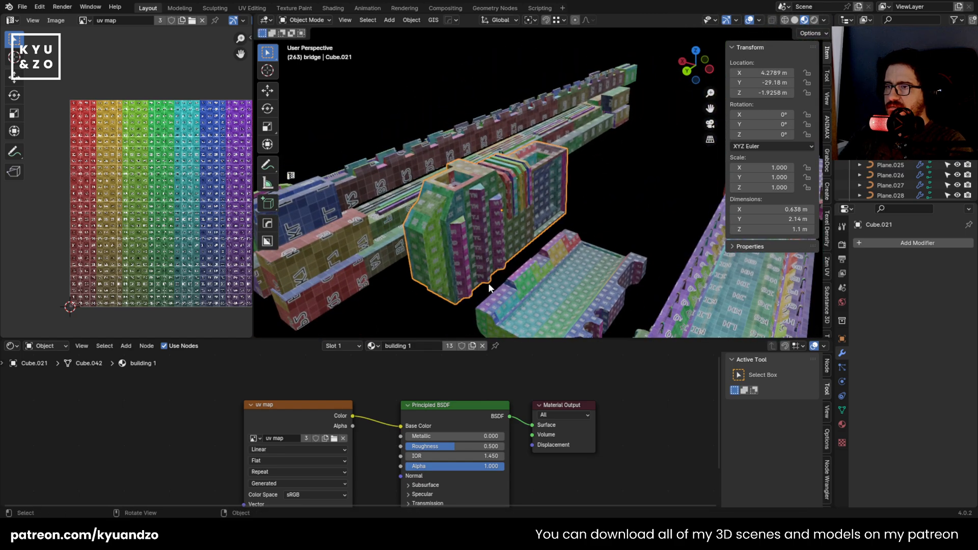
click(473, 346)
double_click(428, 347)
text(s)
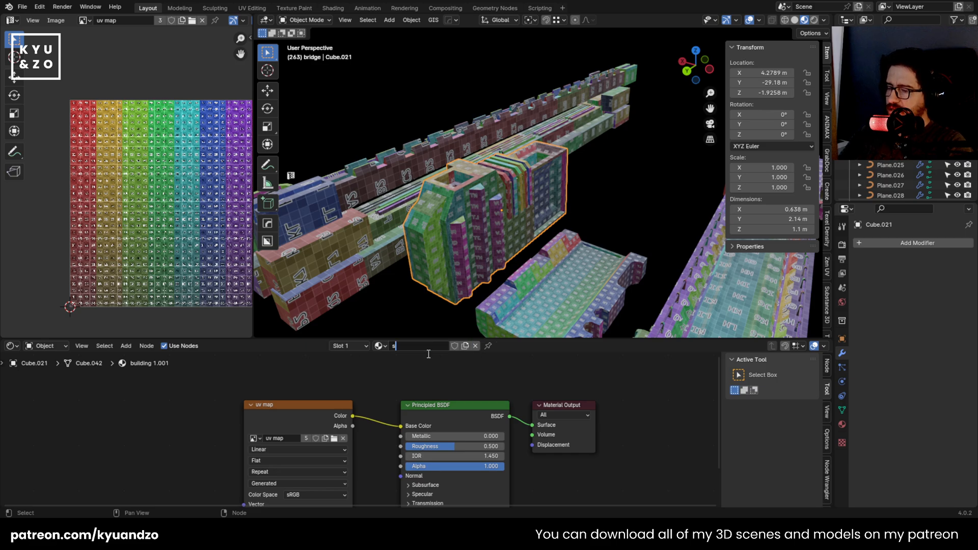
text(tructure 1)
click(615, 211)
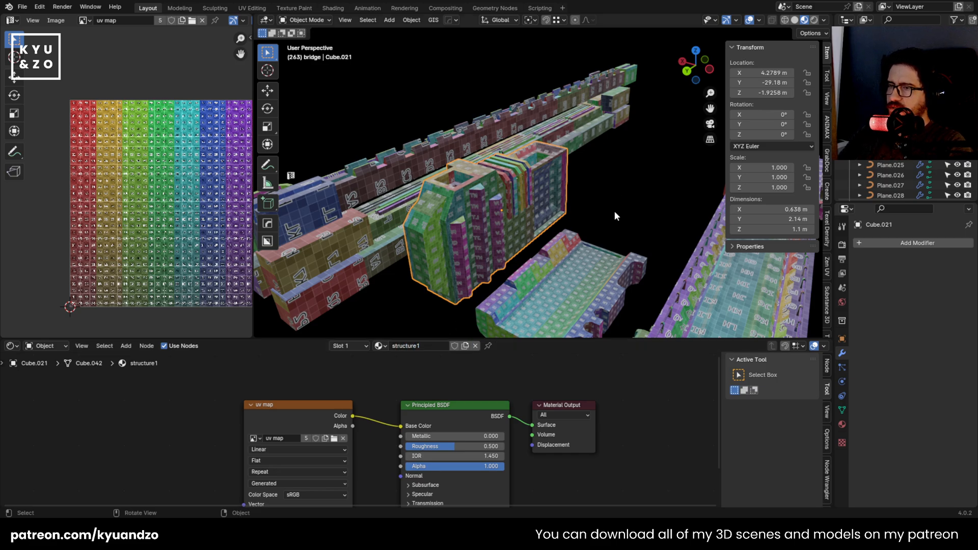
Give the short bridge piece its own copy of the building 1 material, named "structure 2"
click(575, 257)
shift+middle_drag(575, 256, 529, 156)
scroll(551, 166, up, 1)
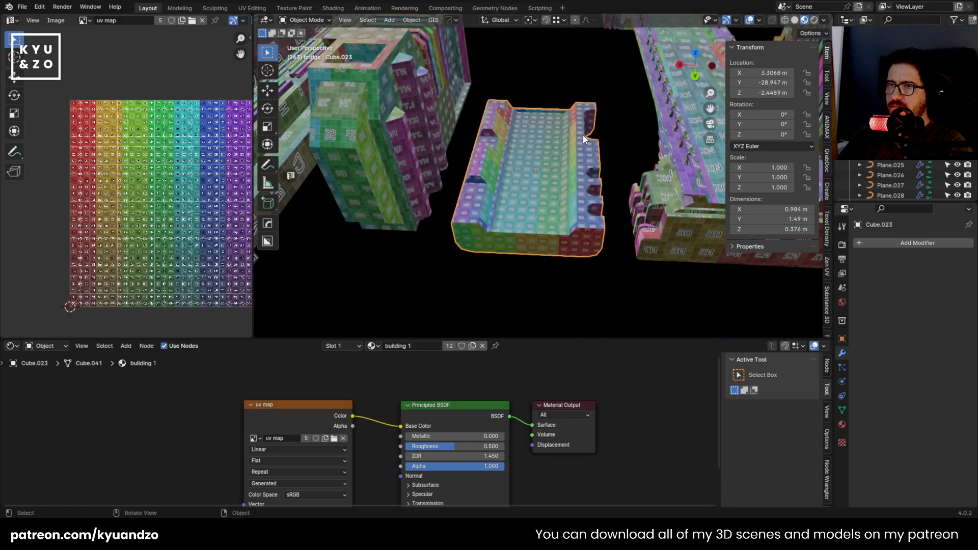
shift+middle_drag(583, 135, 594, 189)
scroll(515, 199, down, 4)
scroll(472, 208, up, 5)
click(451, 184)
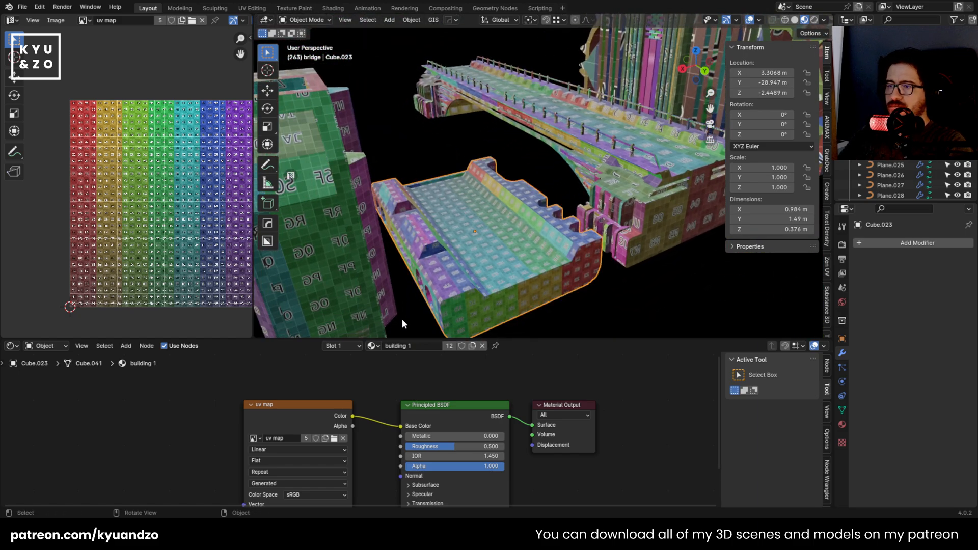
click(449, 346)
text(structue)
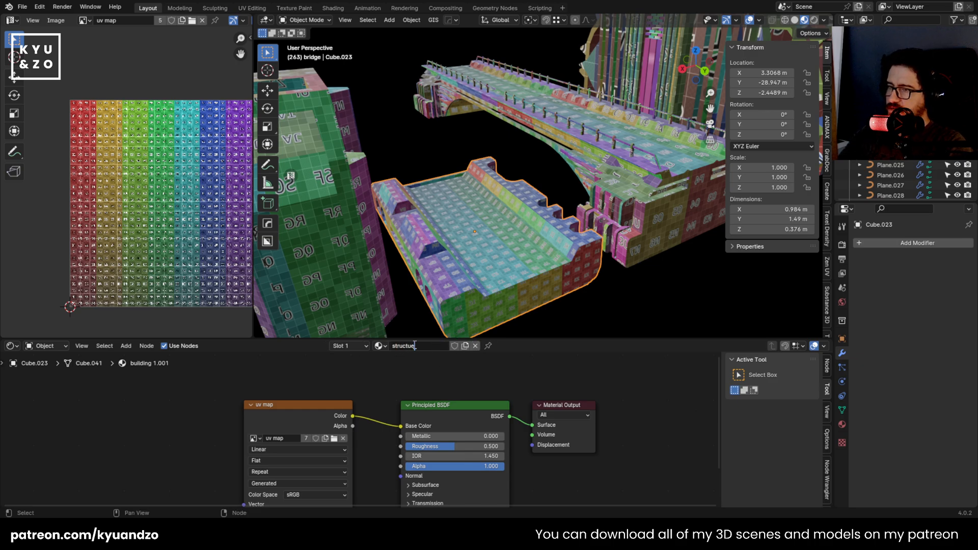
key(BackSpace)
text(re)
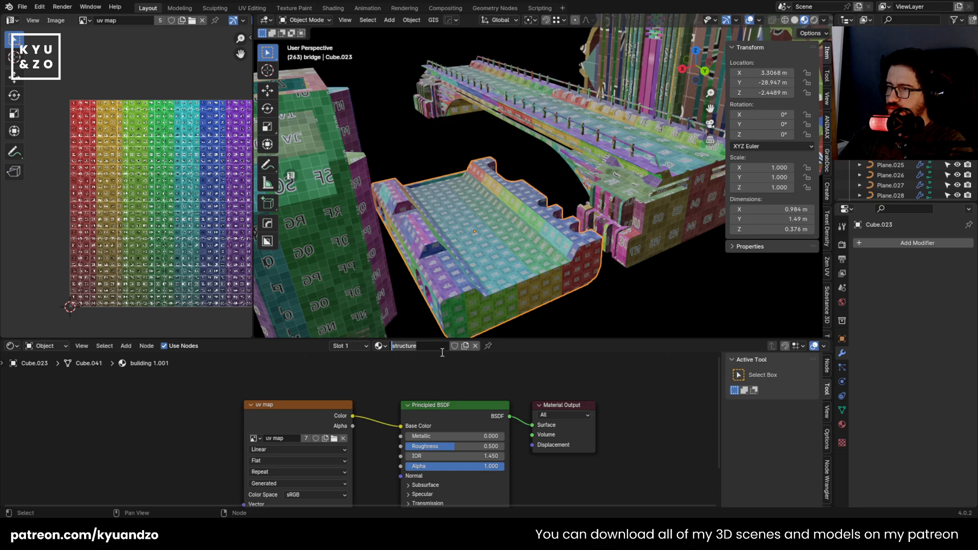
text( 2)
key(Return)
Give the long railed bridge its own copy of the building 1 material and name it "bridge"
middle_drag(546, 166, 492, 203)
click(512, 181)
middle_drag(430, 256, 472, 236)
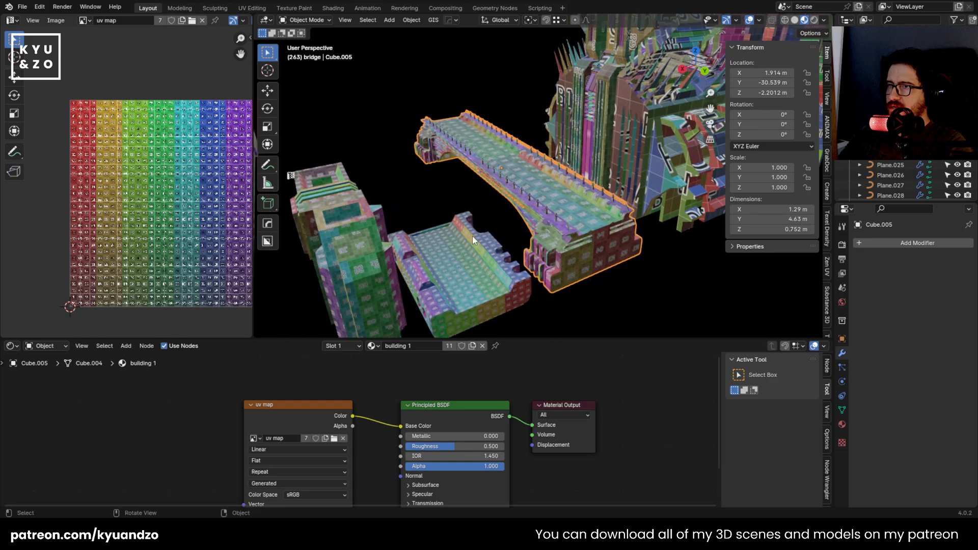
click(472, 346)
middle_drag(502, 204, 477, 139)
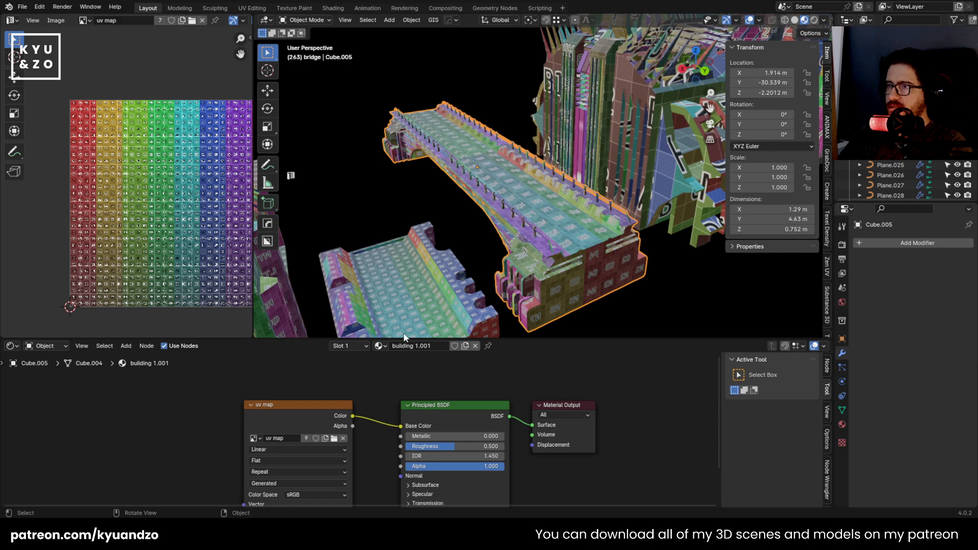
double_click(405, 346)
text(structure)
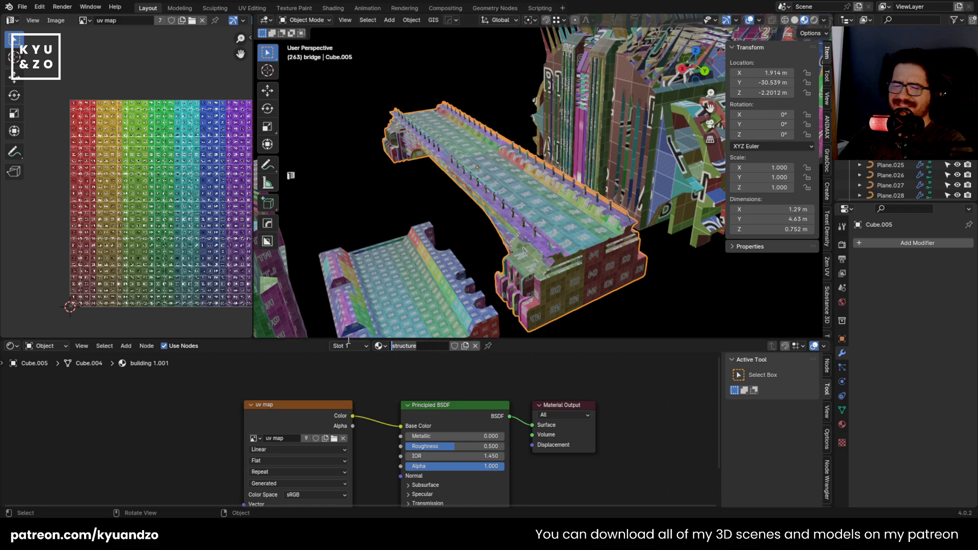
text(br)
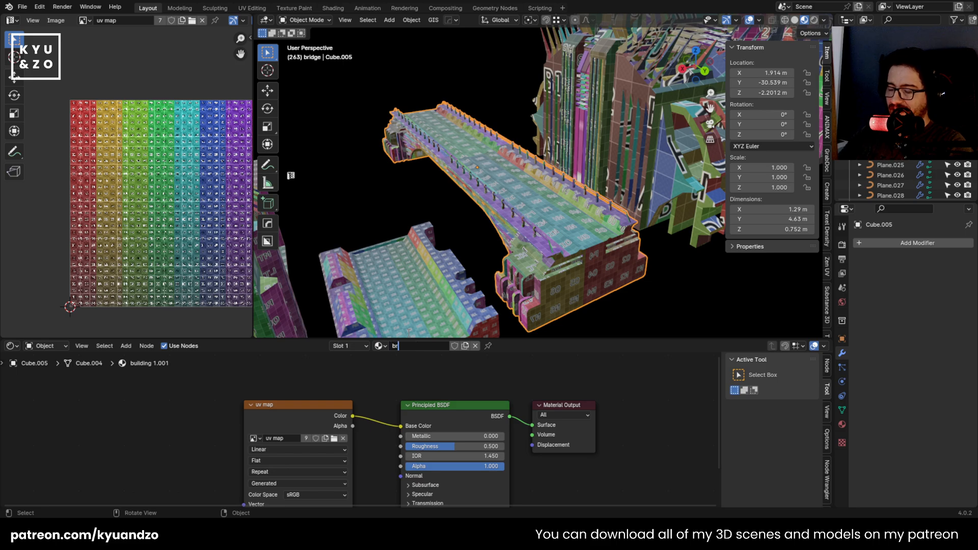
text(idge)
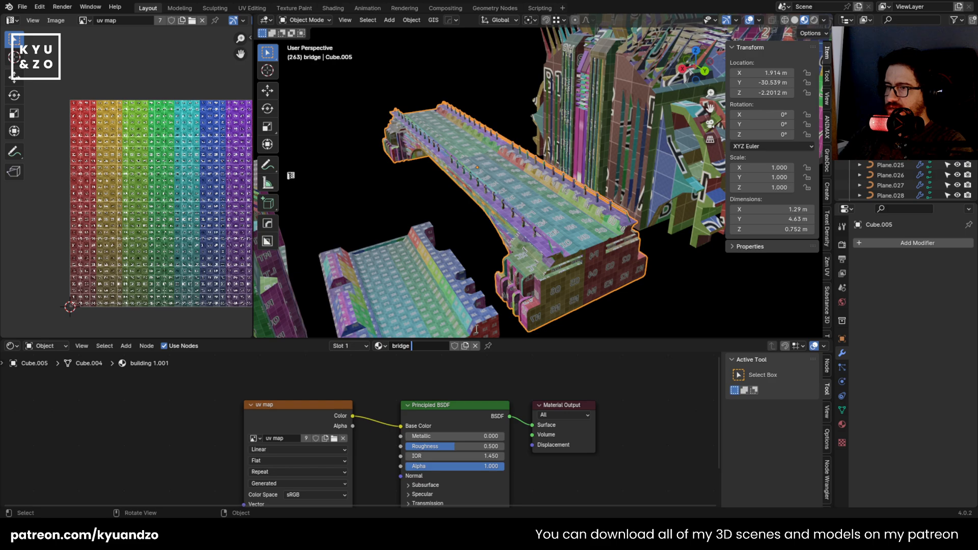
key(Return)
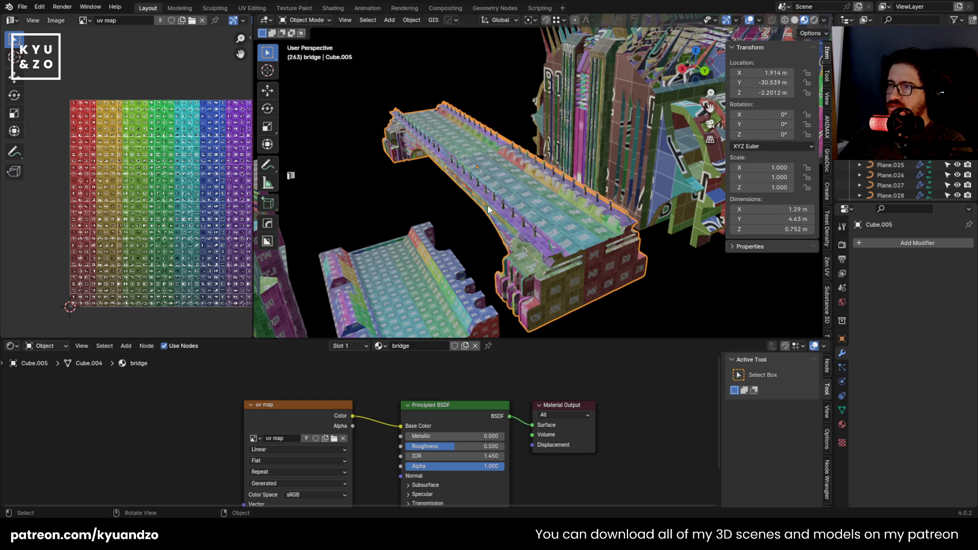
Give the second tower in the row, with the wide overhanging top, its own material copy named "building 2"
middle_drag(408, 117, 469, 108)
click(582, 122)
shift+middle_drag(582, 122, 466, 196)
scroll(469, 194, down, 4)
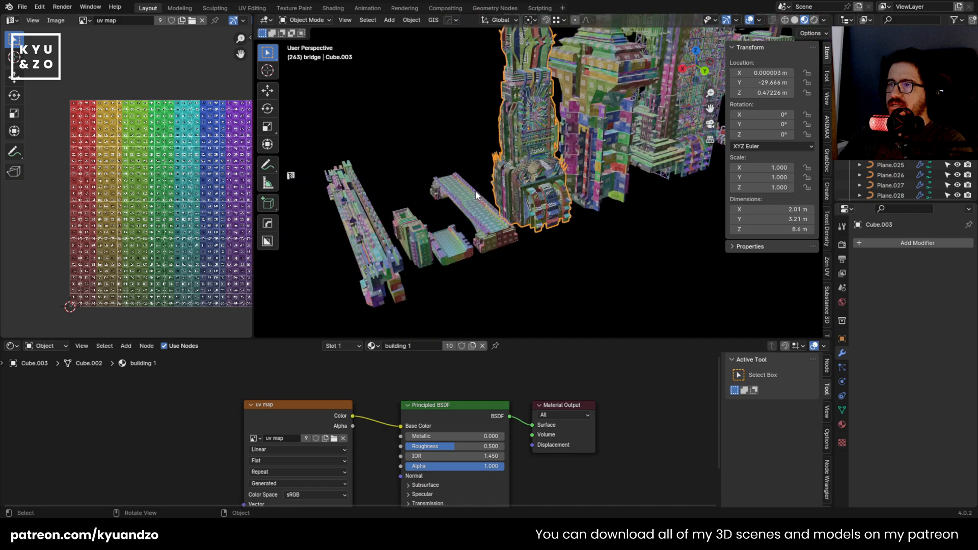
shift+middle_drag(605, 146, 527, 222)
click(527, 222)
scroll(489, 297, up, 2)
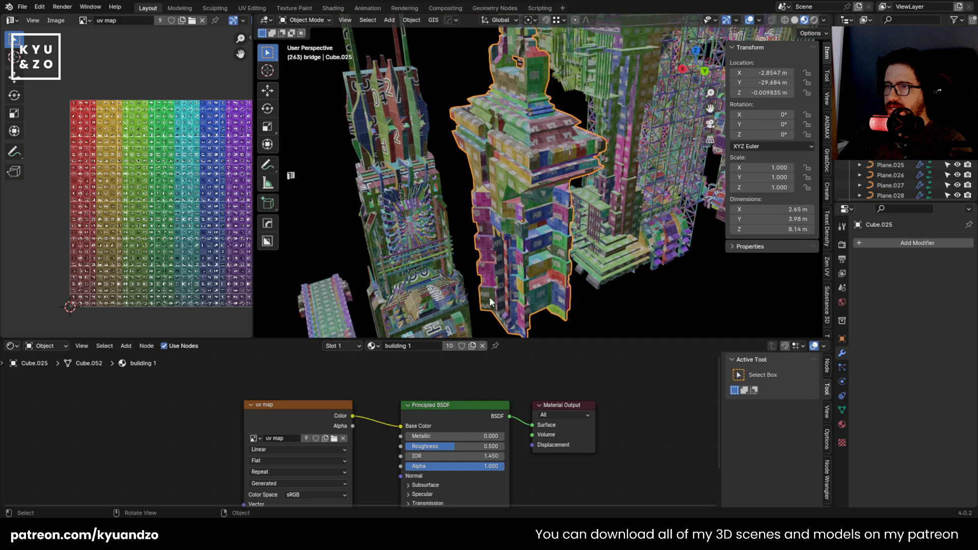
click(472, 346)
double_click(418, 346)
text(building 2)
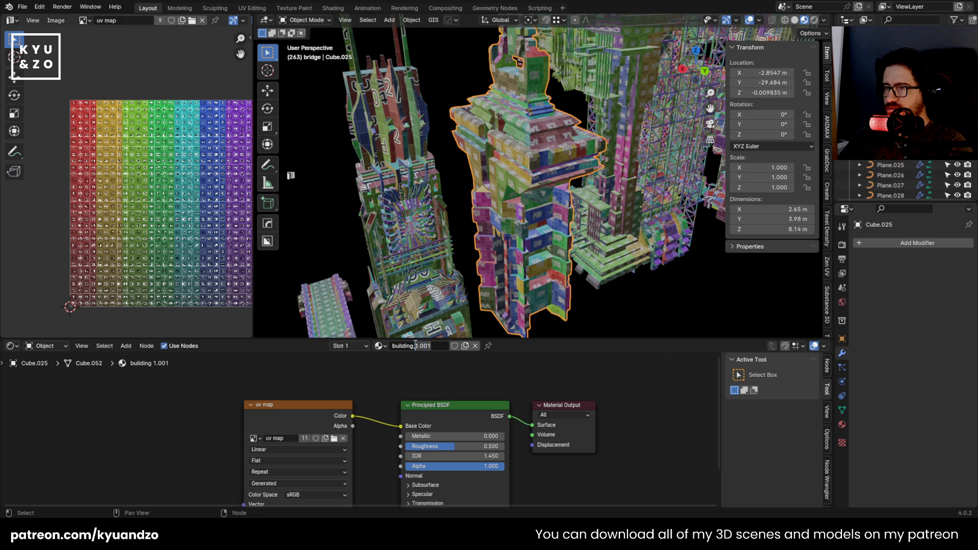
key(Return)
Give the green tower with layered ledges its own copy of the building 1 material, named "building 3"
click(623, 227)
shift+middle_drag(624, 227, 465, 275)
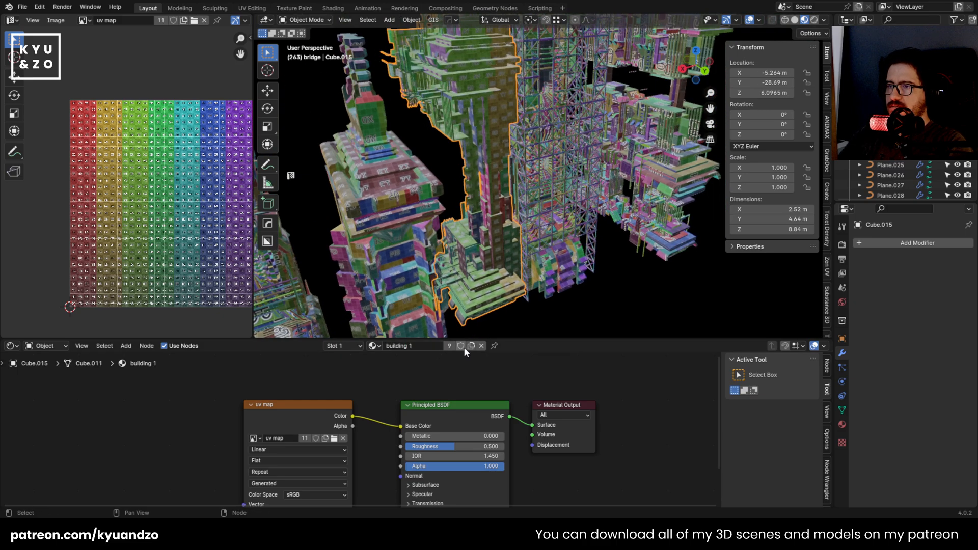
click(470, 347)
drag(436, 344, 414, 346)
text(3)
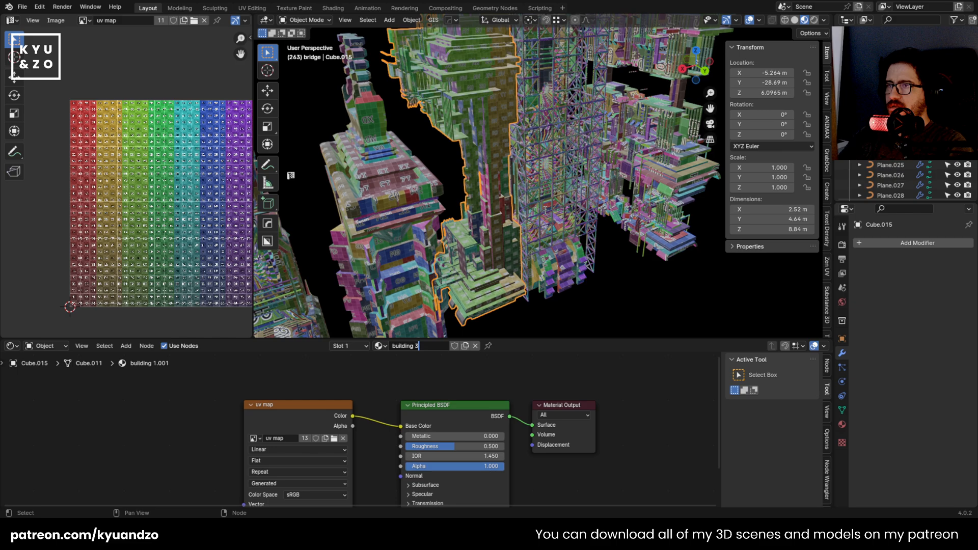
key(Return)
Give the scaffolding around the lattice tower its own material copy named "building construction"
scroll(517, 147, up, 2)
shift+middle_drag(518, 147, 457, 197)
click(457, 199)
click(472, 347)
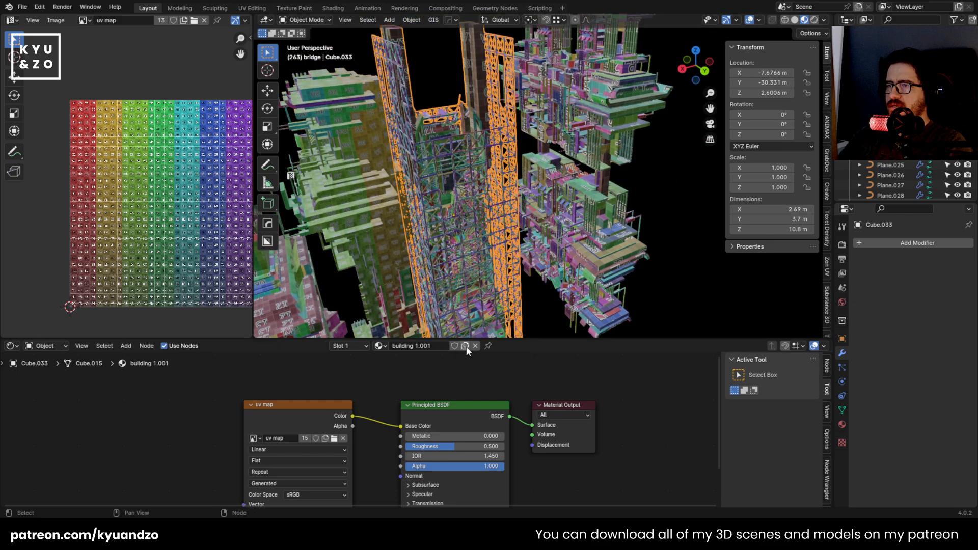
double_click(416, 347)
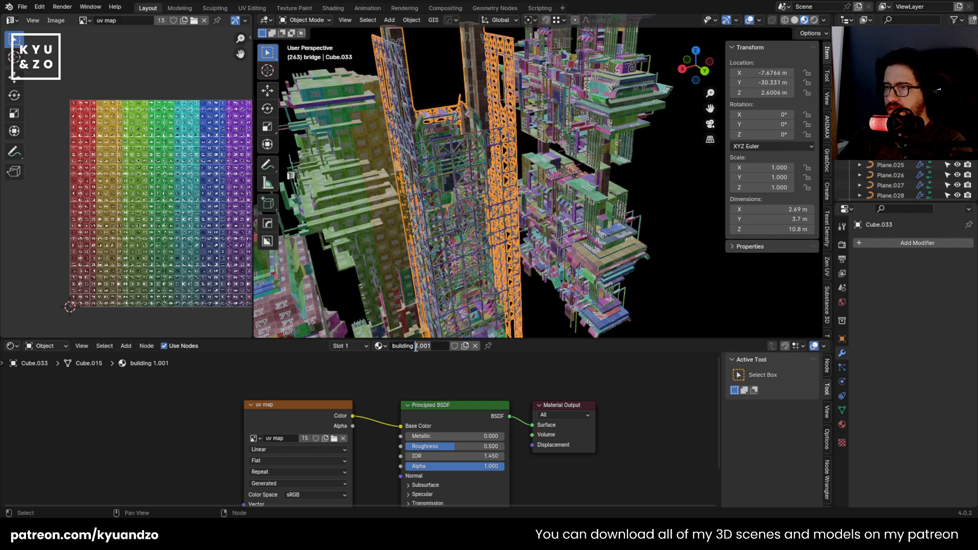
text(constru)
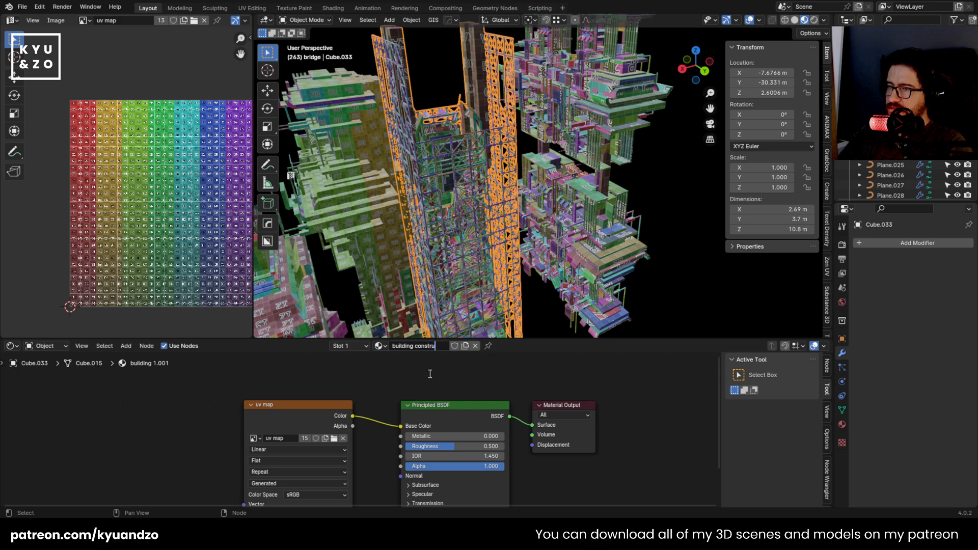
text(ction)
key(Return)
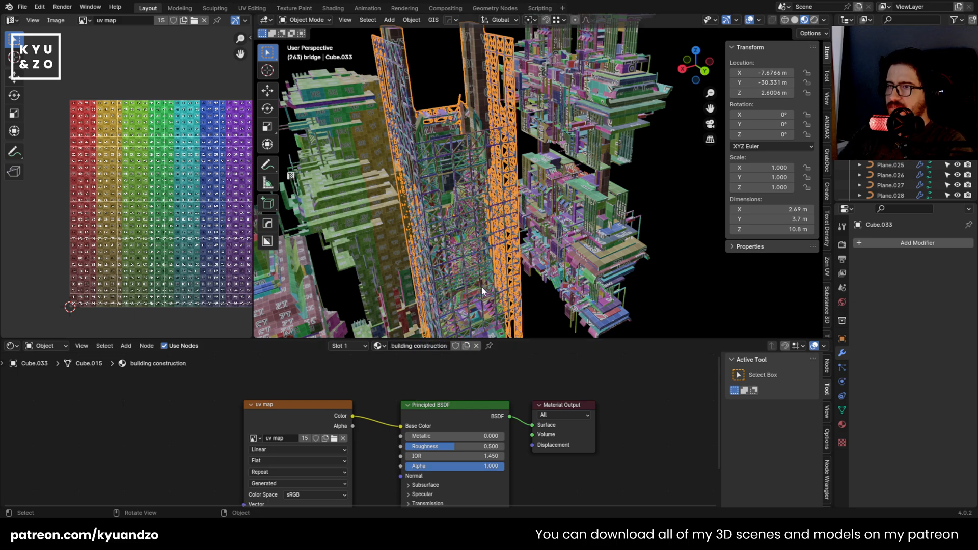
Inspect the stacked-platform tower at the end of the row by toggling its selection to check which parts belong to it
click(591, 235)
shift+middle_drag(591, 236, 540, 226)
click(695, 147)
click(490, 218)
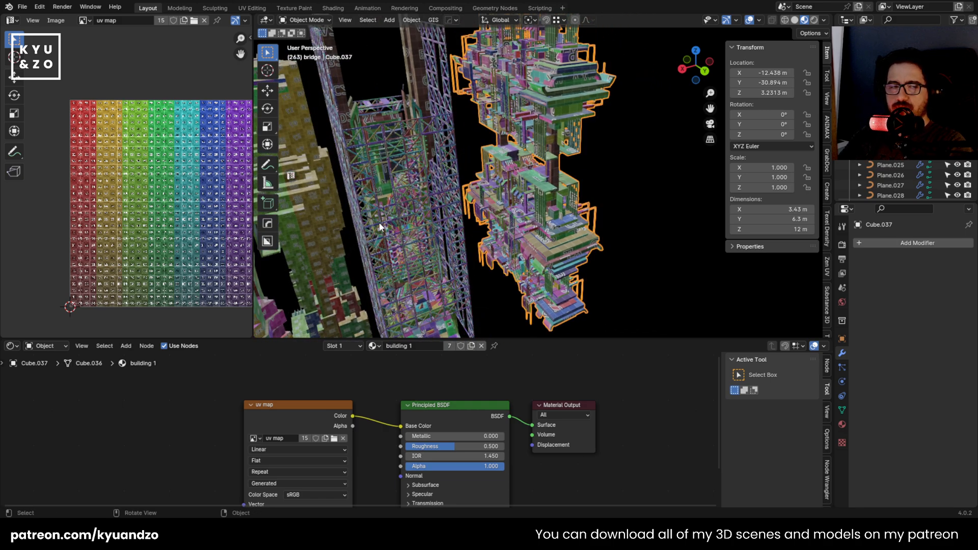
click(619, 171)
click(505, 212)
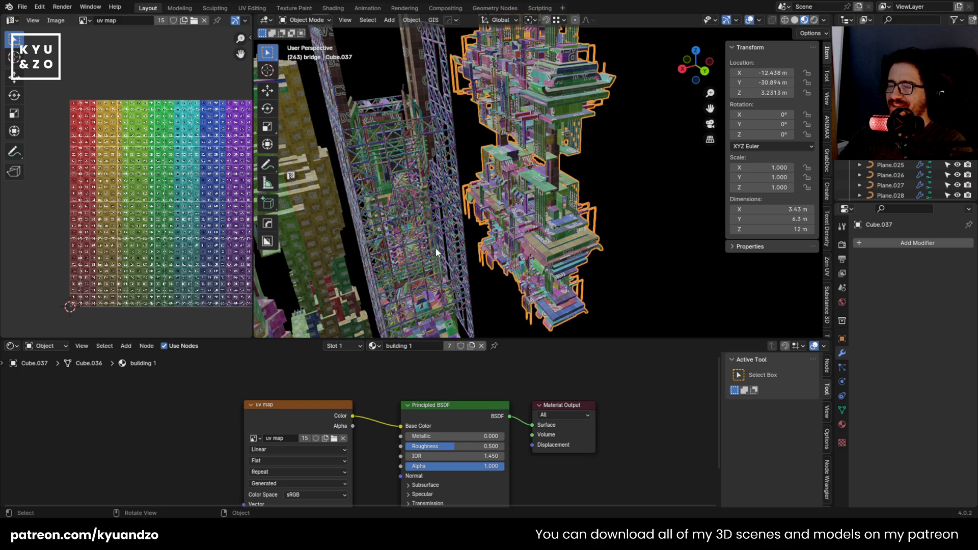
click(622, 177)
click(504, 207)
key(g)
right_click(637, 196)
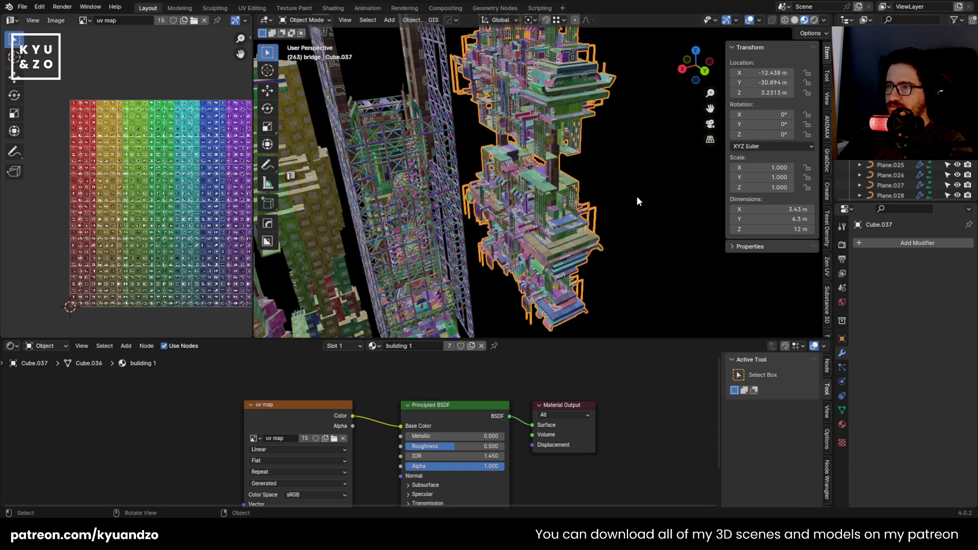
click(638, 196)
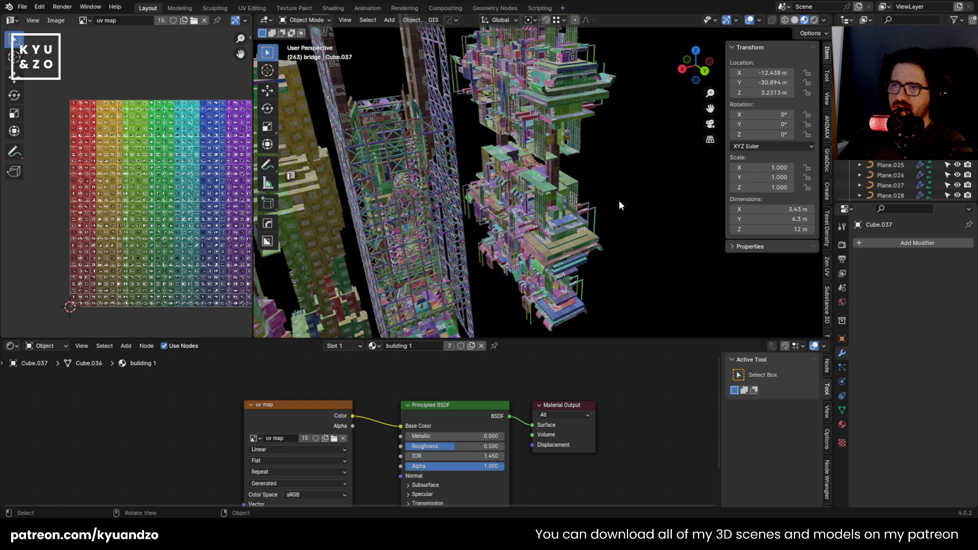
Give the stacked-platform tower at the end of the row its own copy of the building 1 material, named "crazy building"
key(ctrl+z)
click(446, 190)
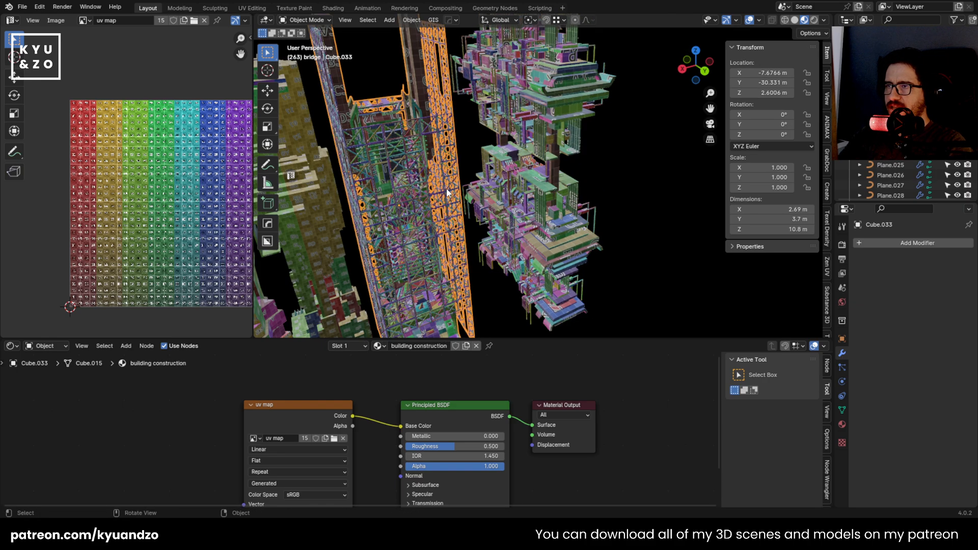
click(502, 191)
click(445, 263)
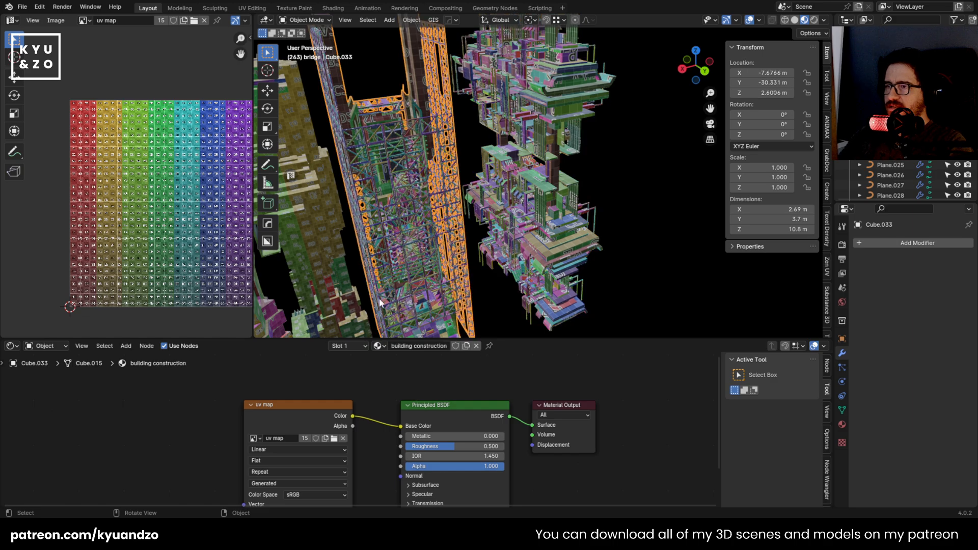
click(500, 267)
middle_drag(500, 268, 610, 125)
scroll(497, 166, down, 1)
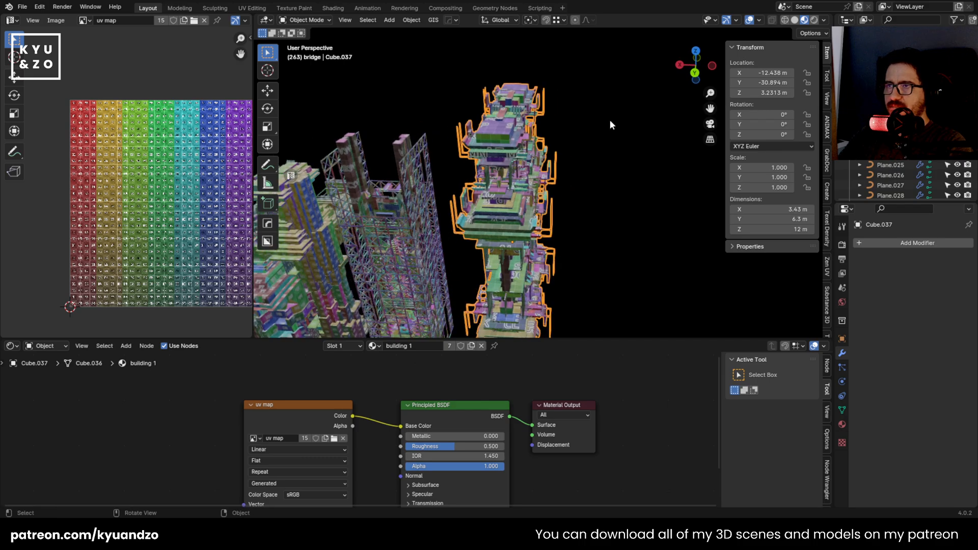
scroll(493, 238, up, 2)
click(471, 346)
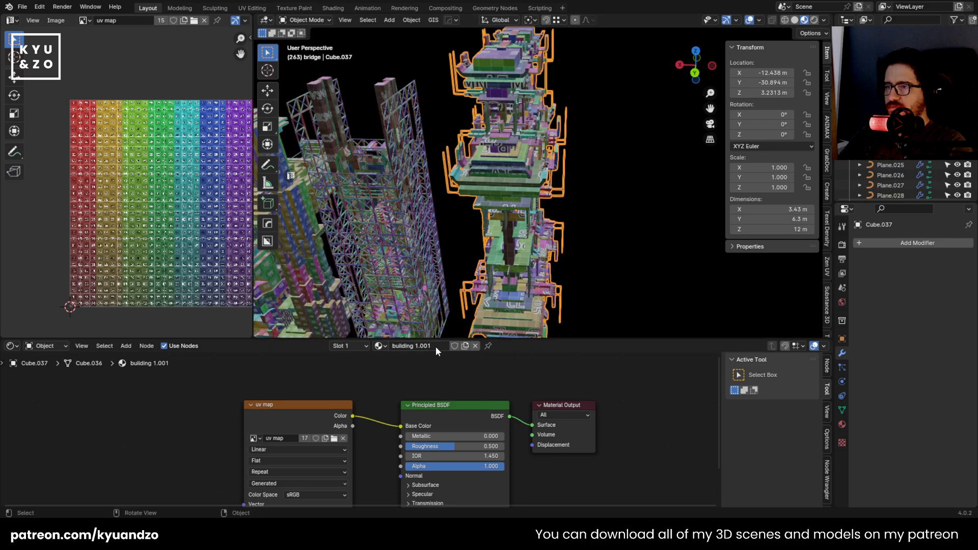
click(436, 346)
text(crazy )
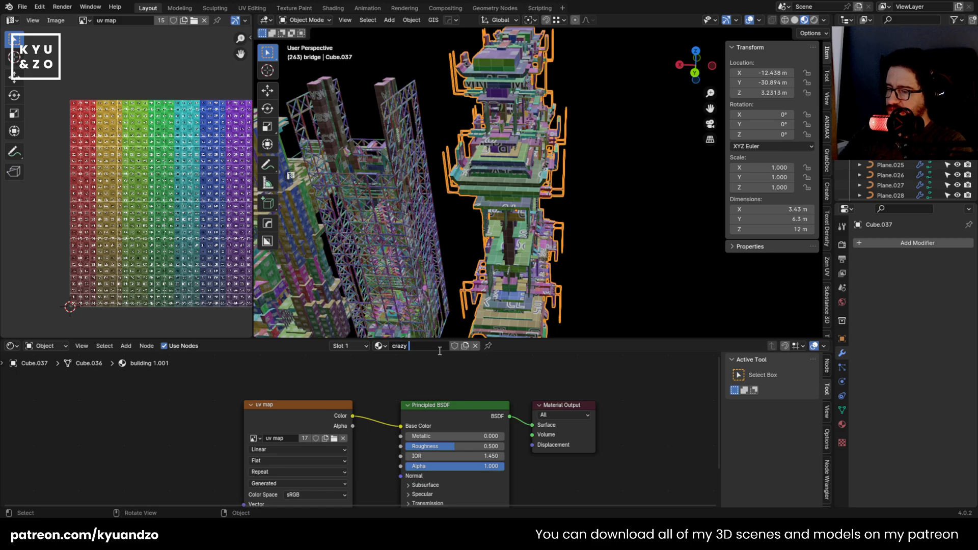
text(building)
key(Return)
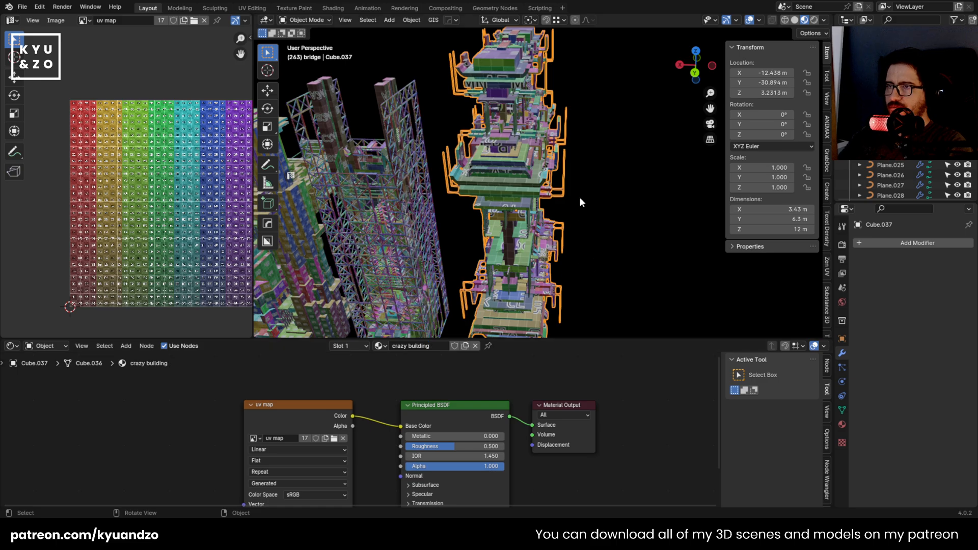
Give the large terrain mesh its own copy of the building 1 material, named "terrain"
middle_drag(579, 197, 513, 148)
click(613, 251)
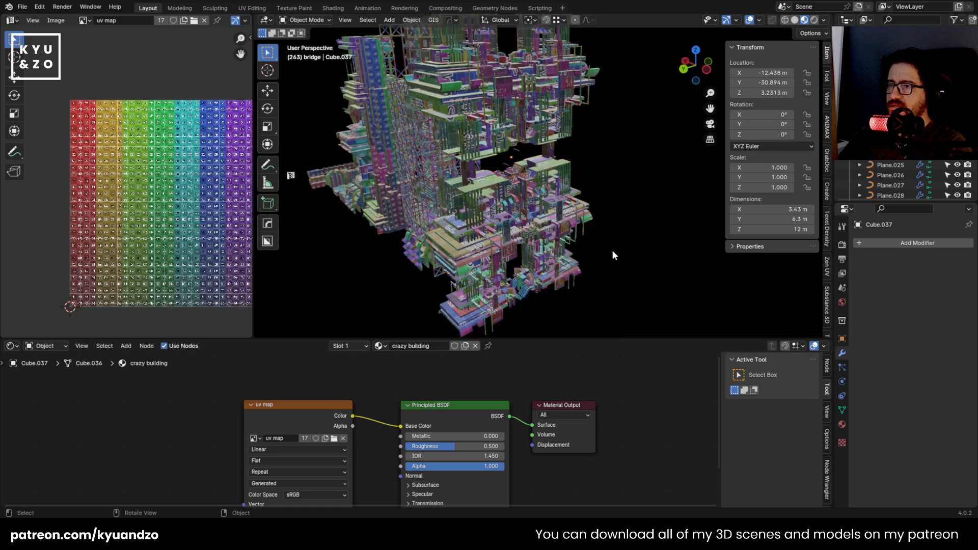
scroll(413, 235, down, 5)
drag(456, 148, 460, 255)
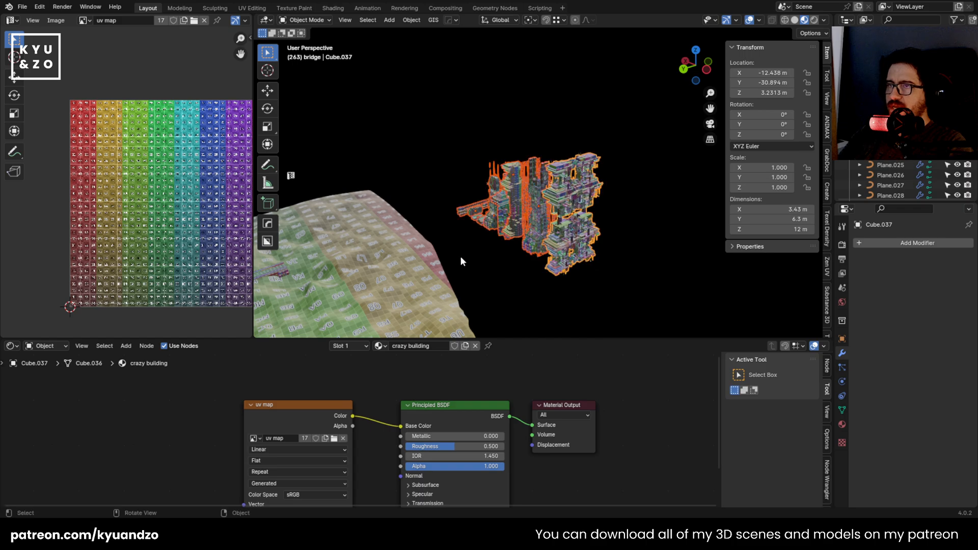
middle_drag(460, 256, 378, 167)
click(584, 262)
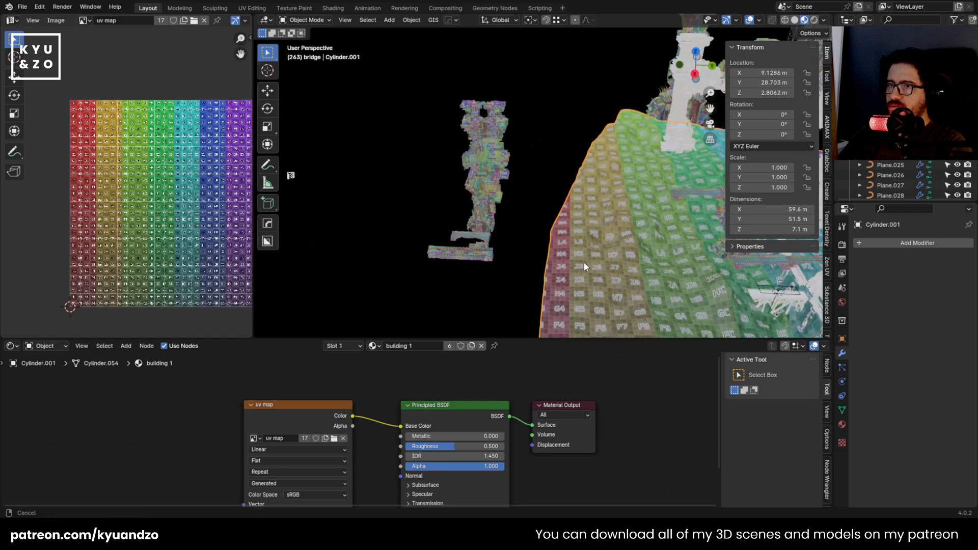
middle_drag(584, 262, 488, 250)
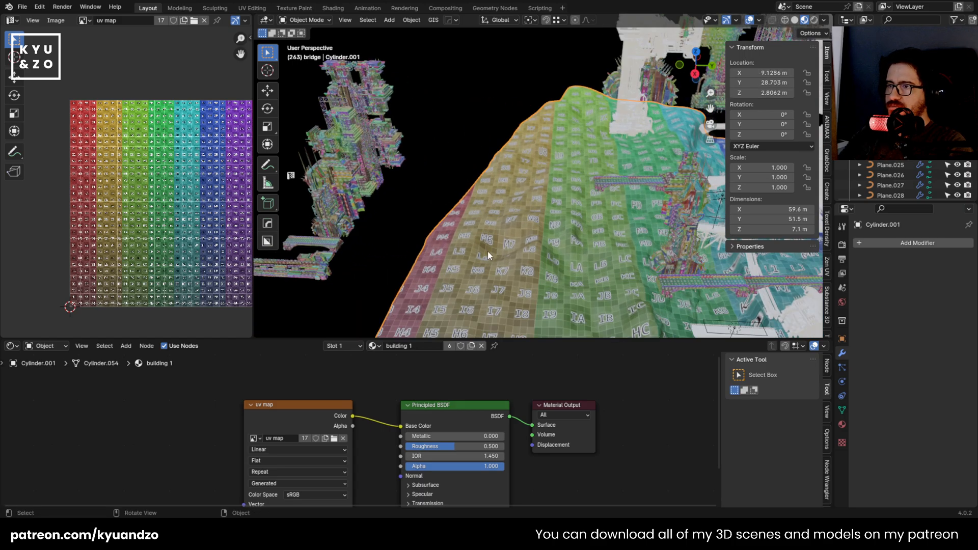
click(470, 345)
double_click(434, 346)
text(terrain)
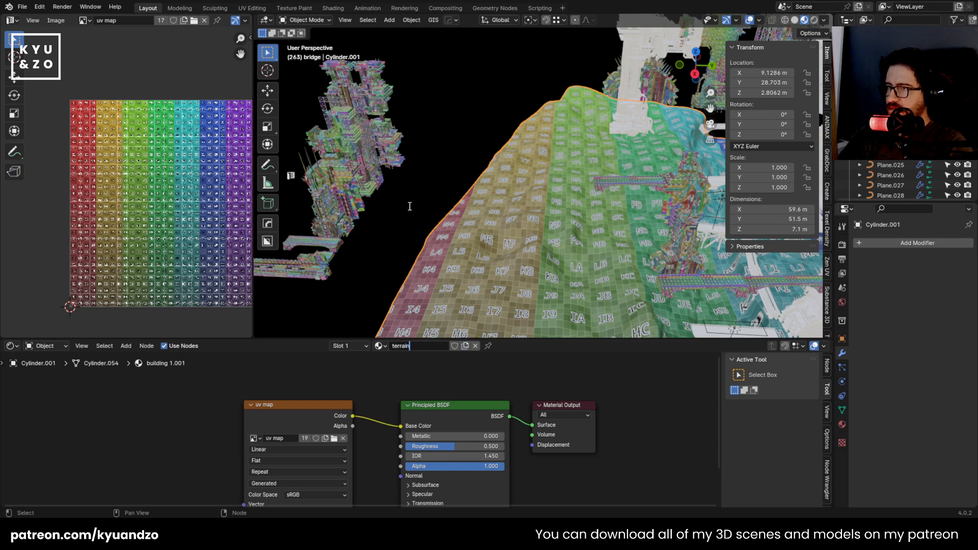
key(Return)
Save the scene to its current file, 23.blend, and clear the selection of the set-aside modules
shift+middle_drag(312, 189, 436, 181)
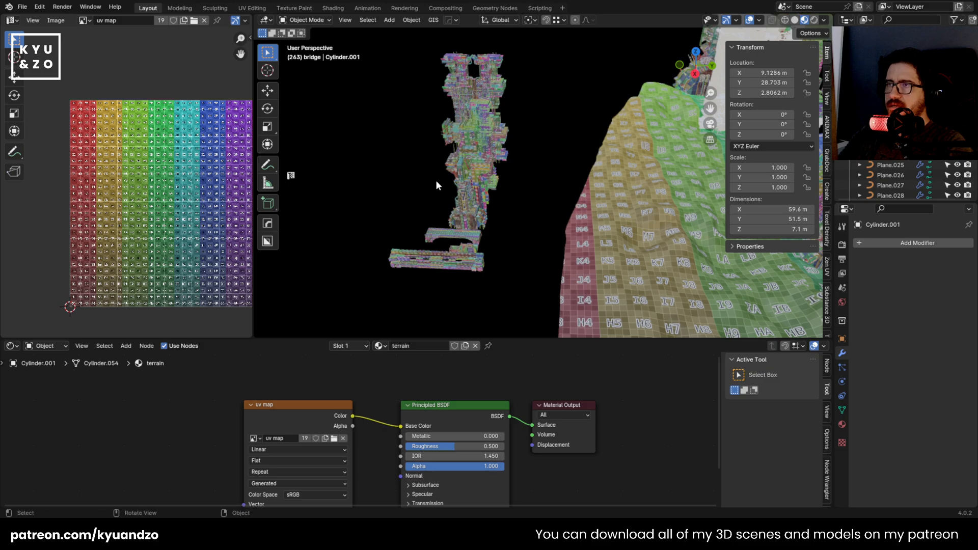
drag(384, 67, 520, 285)
shift+middle_drag(470, 152, 485, 174)
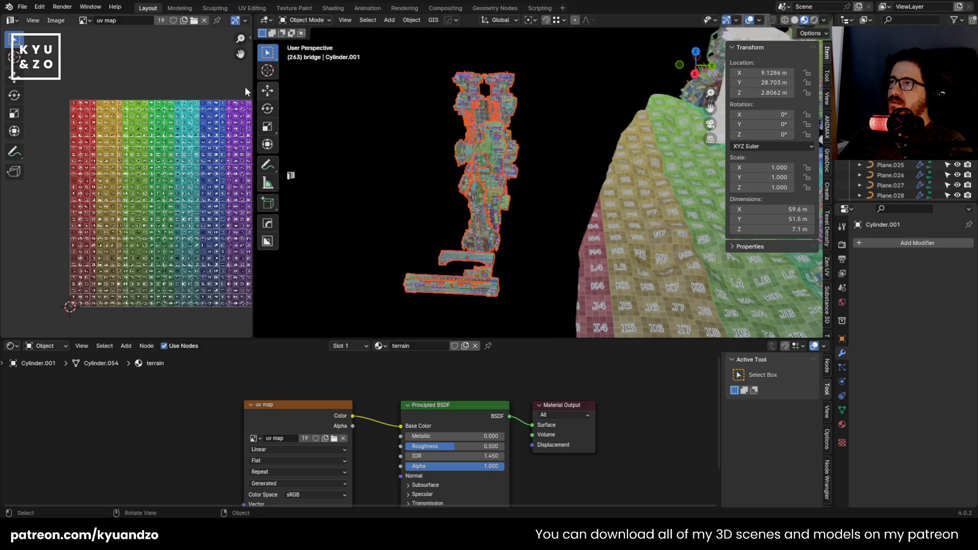
key(ctrl+s)
click(391, 87)
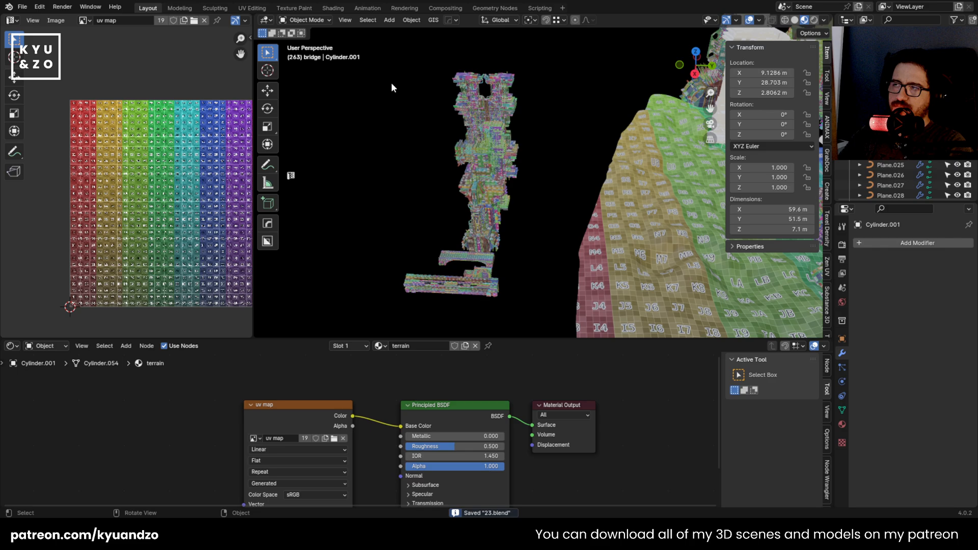
Select all the set-aside modules and set up an FBX export with the file name "objects"
drag(399, 87, 524, 290)
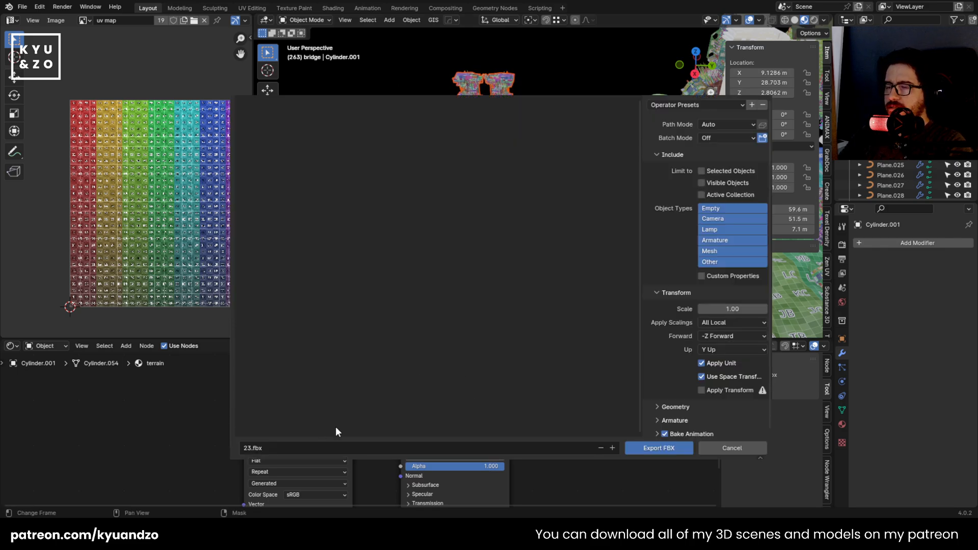
click(393, 446)
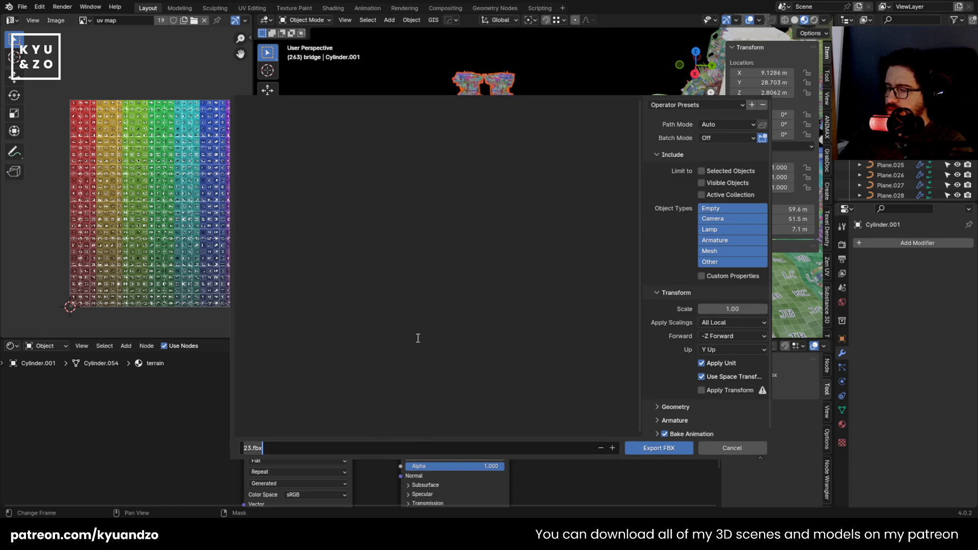
text(ob)
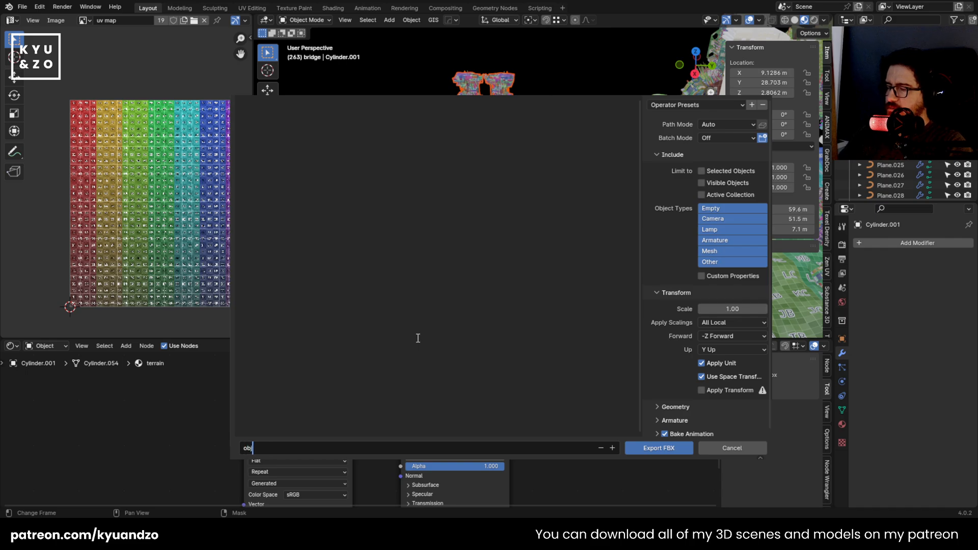
text(jects)
key(Return)
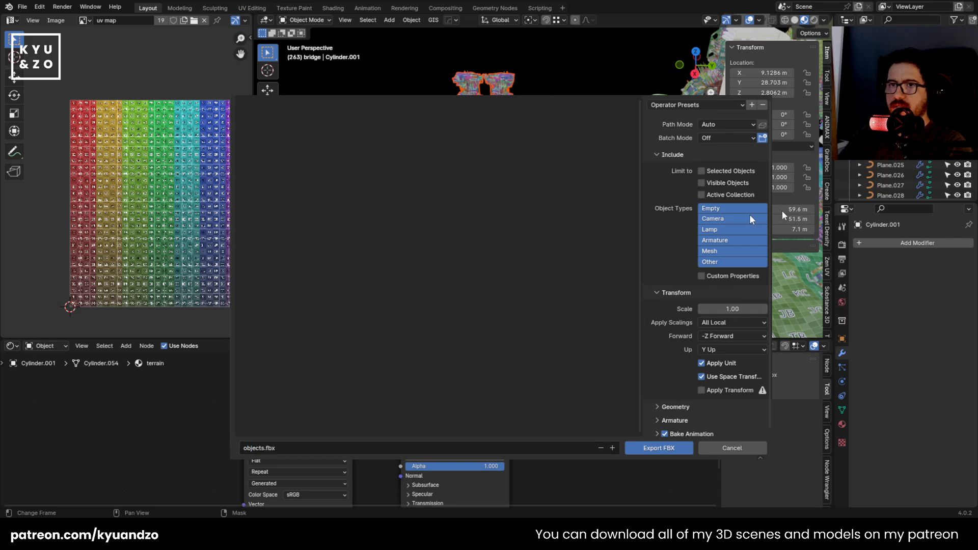
Export the selected objects as objects.fbx, limiting the export to Selected Objects and the Mesh object type
click(719, 170)
click(733, 251)
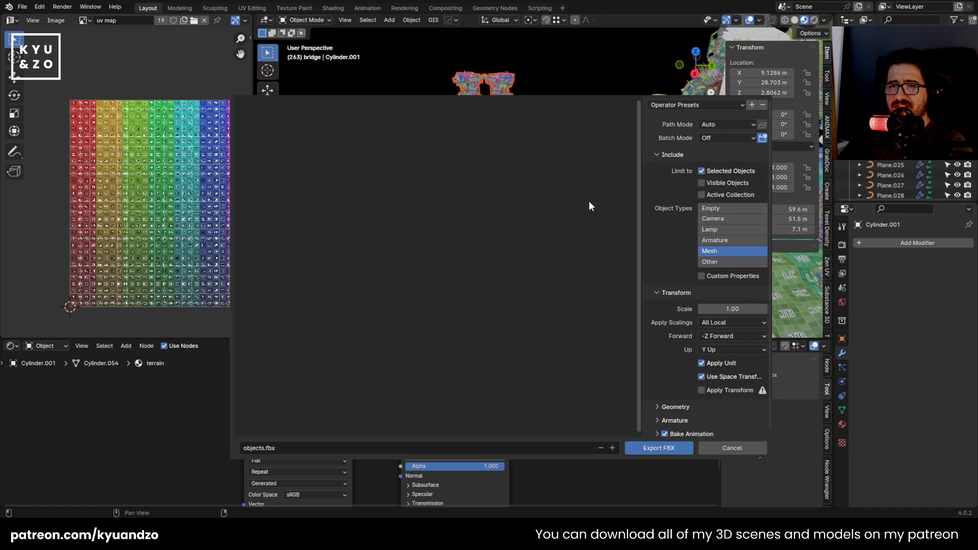
click(653, 449)
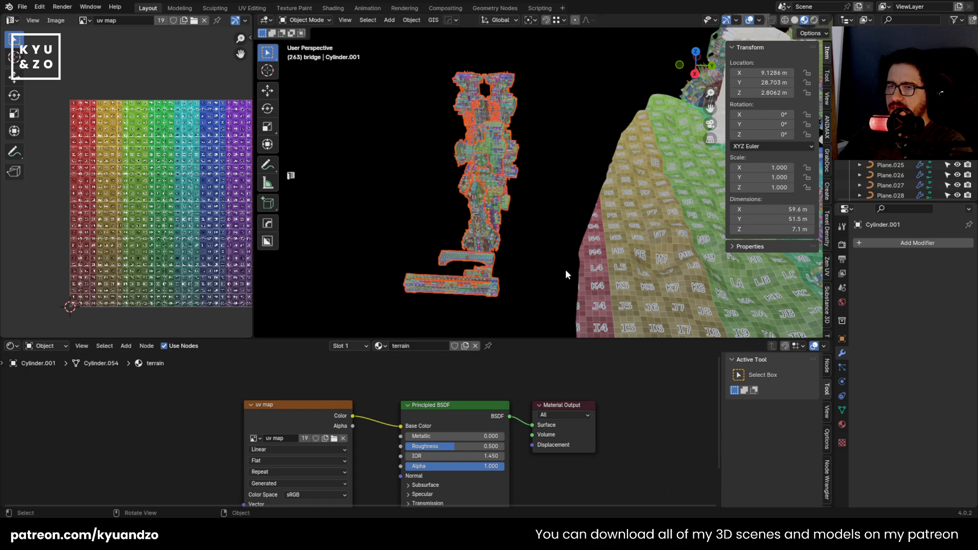
Export the terrain mesh as a separate FBX file named terrain.fbx, then save the scene
middle_drag(594, 260, 406, 237)
scroll(512, 228, down, 6)
scroll(515, 229, up, 6)
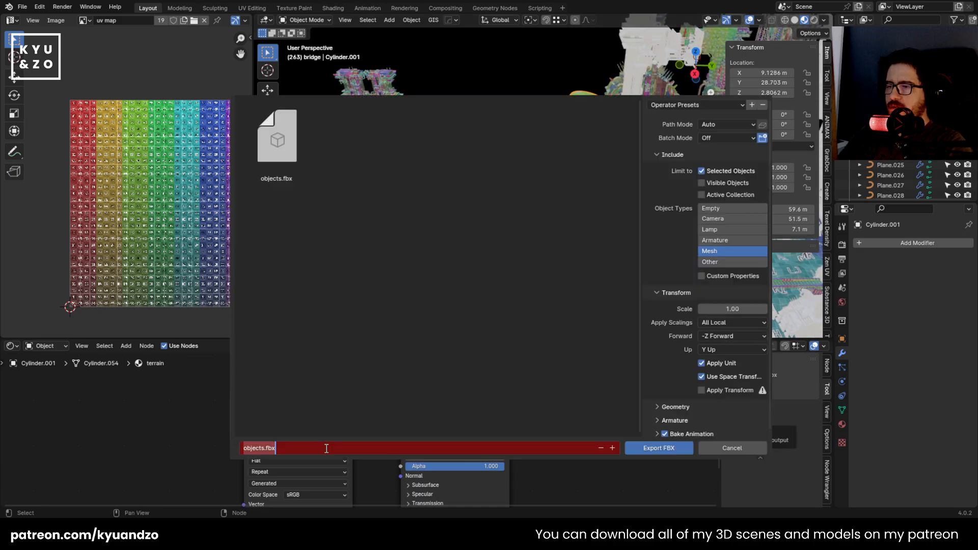
click(348, 392)
click(322, 444)
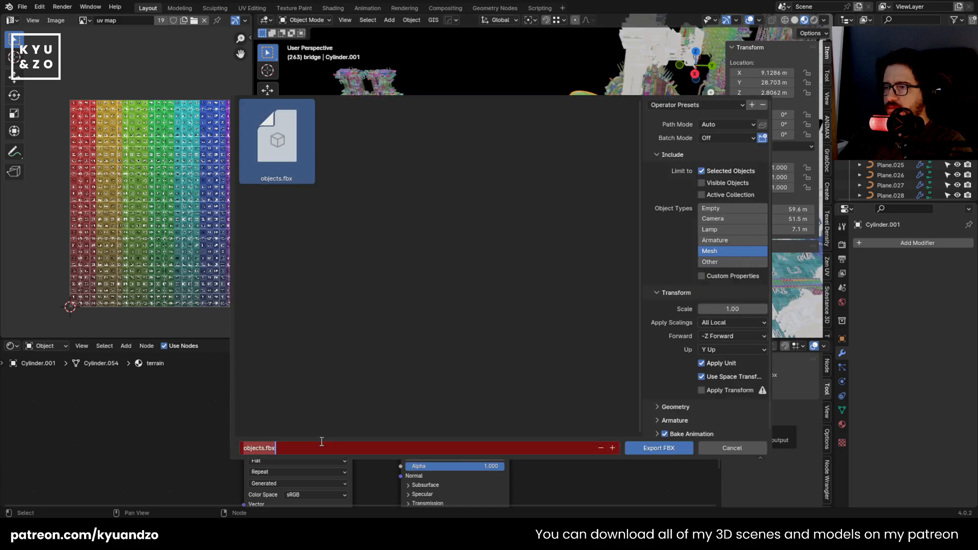
text(terra)
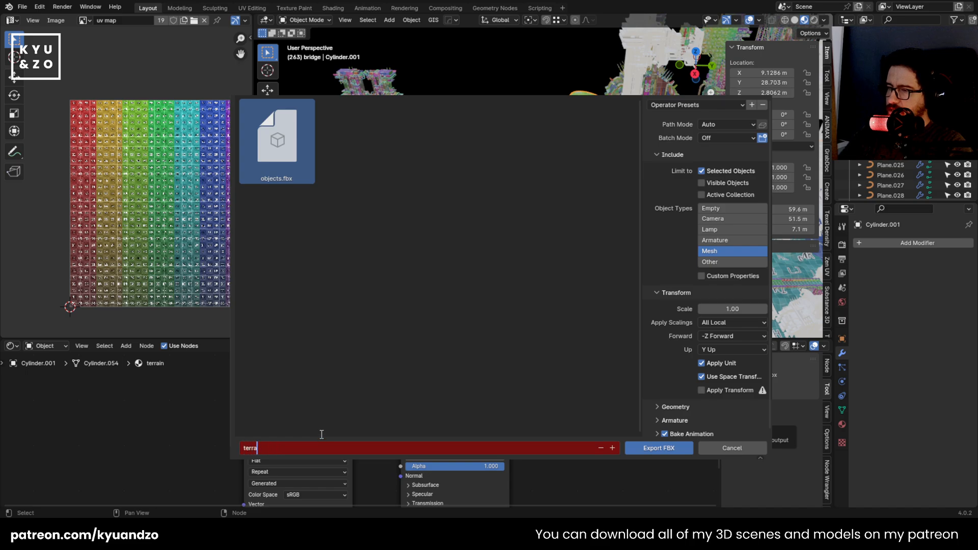
text(in)
key(Return)
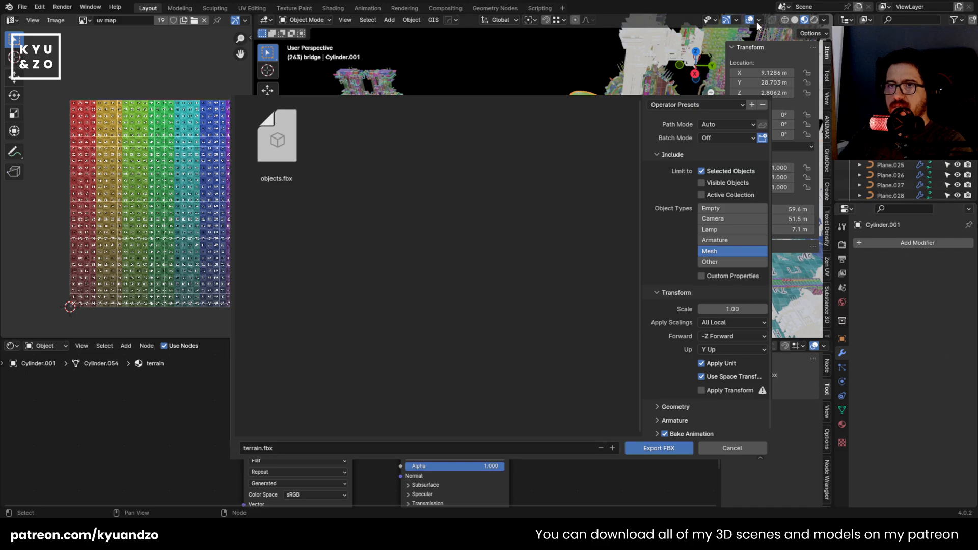
click(642, 448)
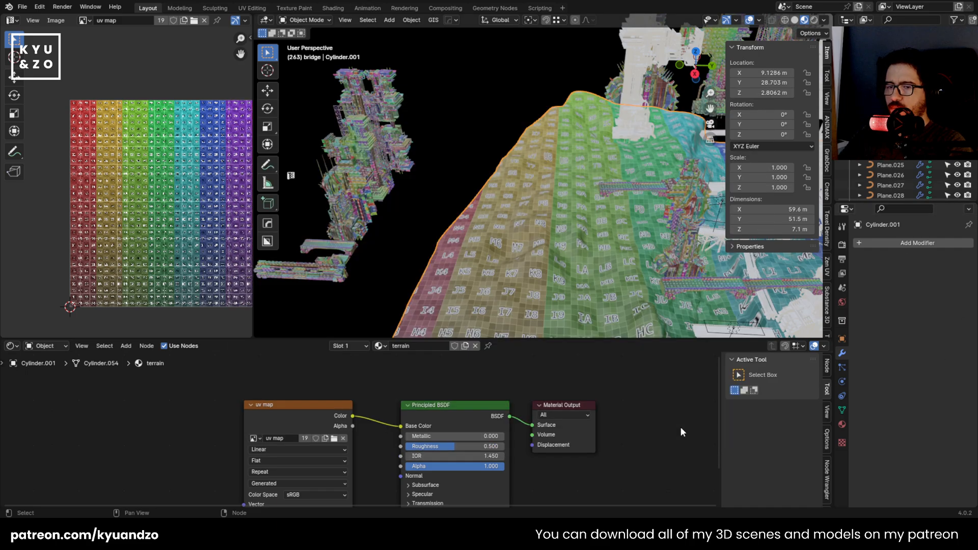
key(ctrl+s)
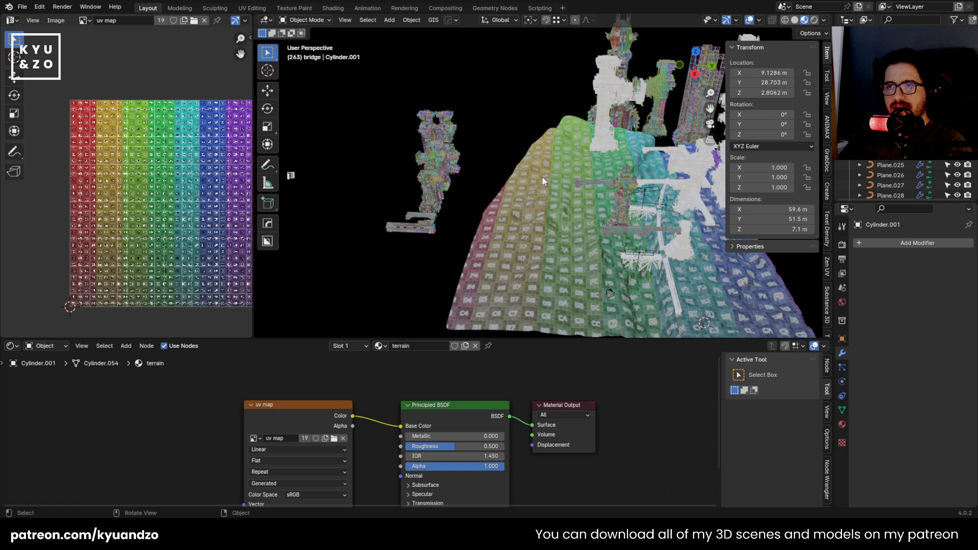
scroll(541, 173, up, 4)
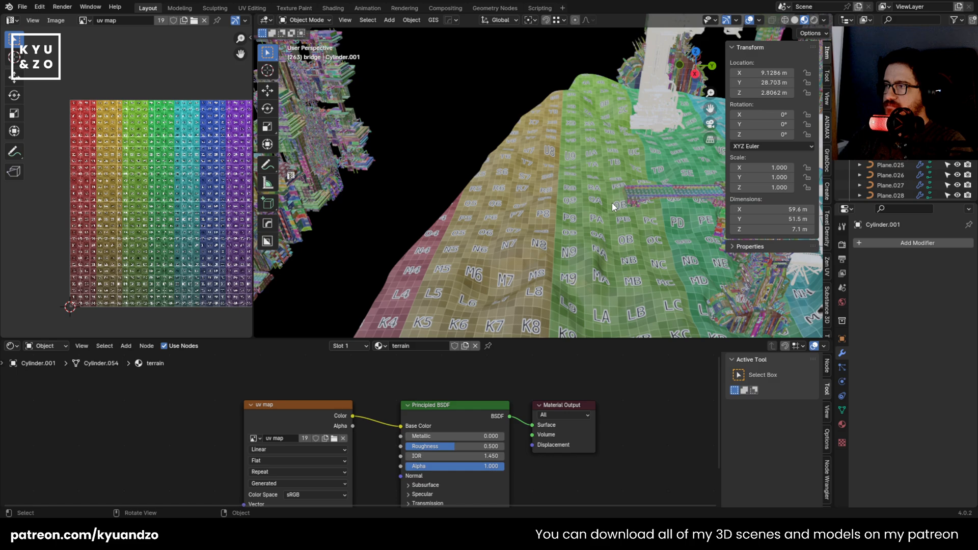
scroll(612, 203, down, 5)
scroll(612, 203, up, 2)
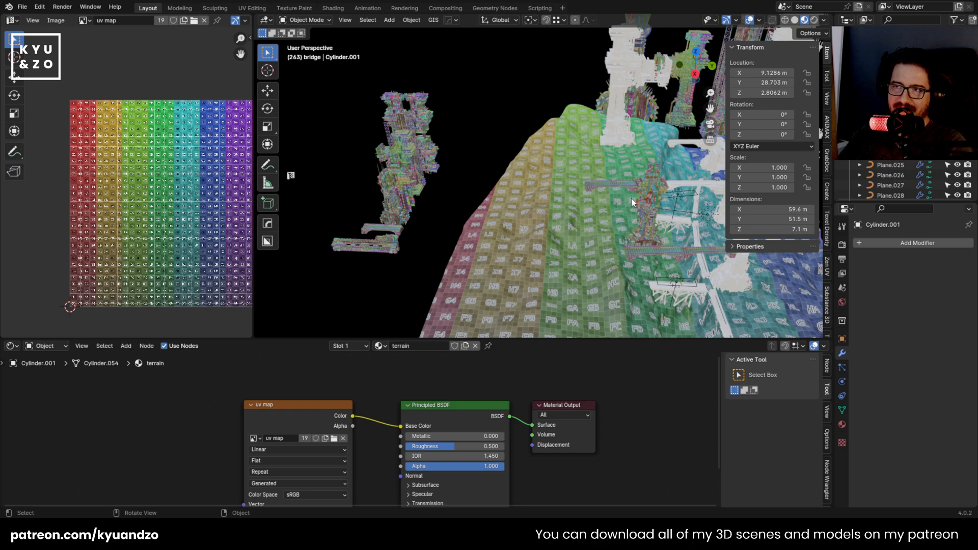
scroll(539, 186, up, 4)
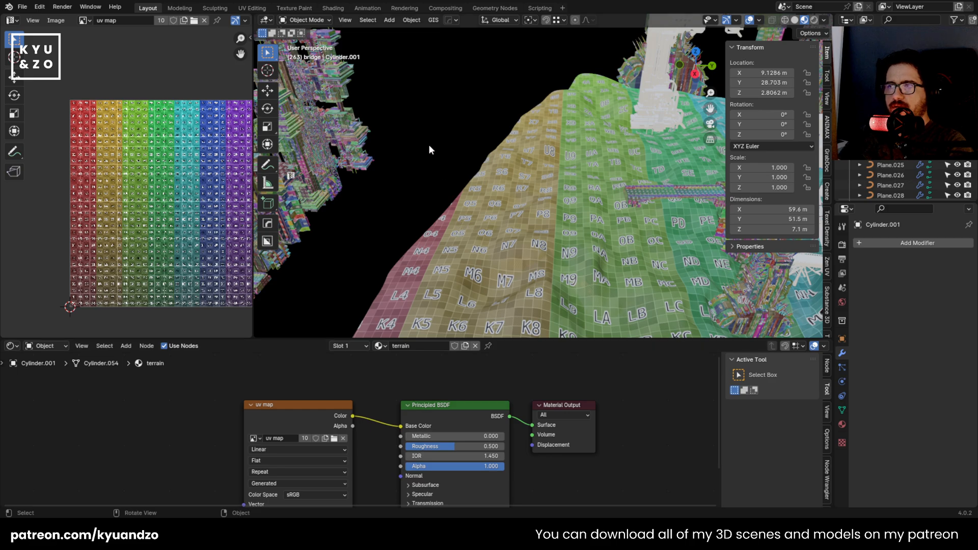
scroll(417, 146, down, 2)
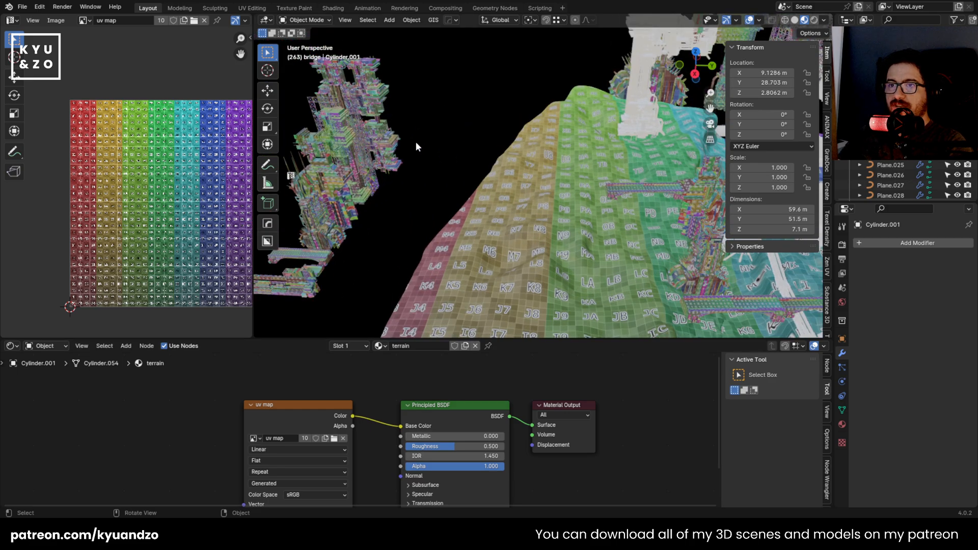
scroll(416, 147, up, 2)
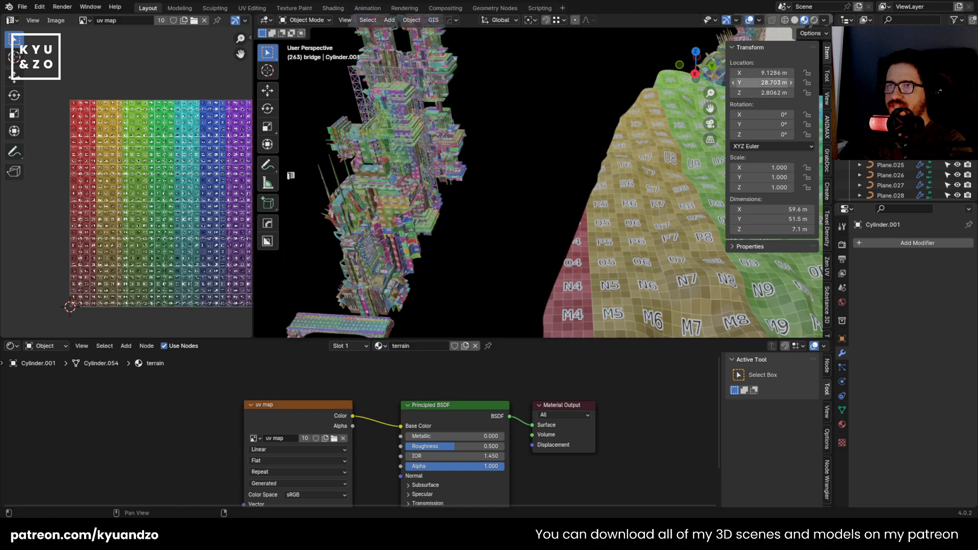
Turn on the Face Orientation overlay in the 3D viewport to check the city buildings' normals
click(759, 22)
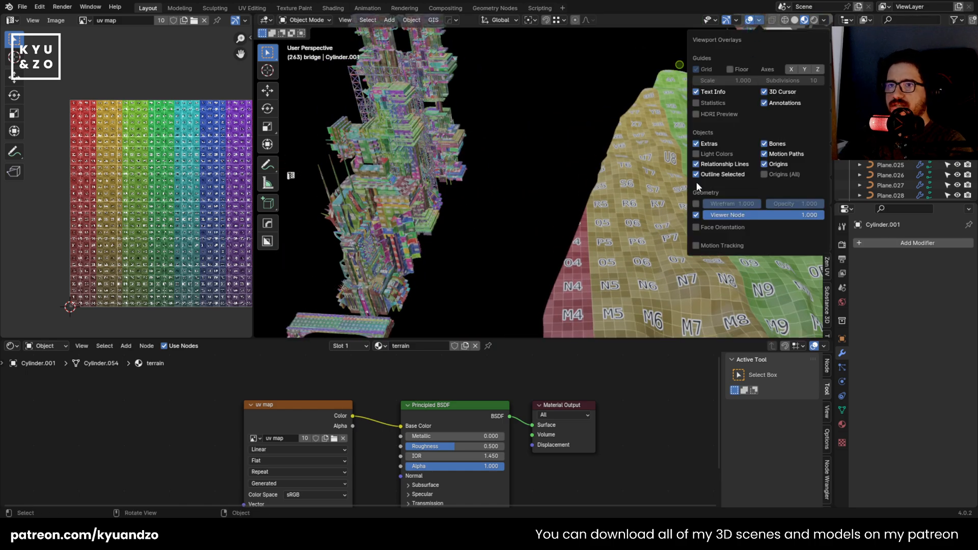
click(694, 235)
scroll(427, 197, down, 4)
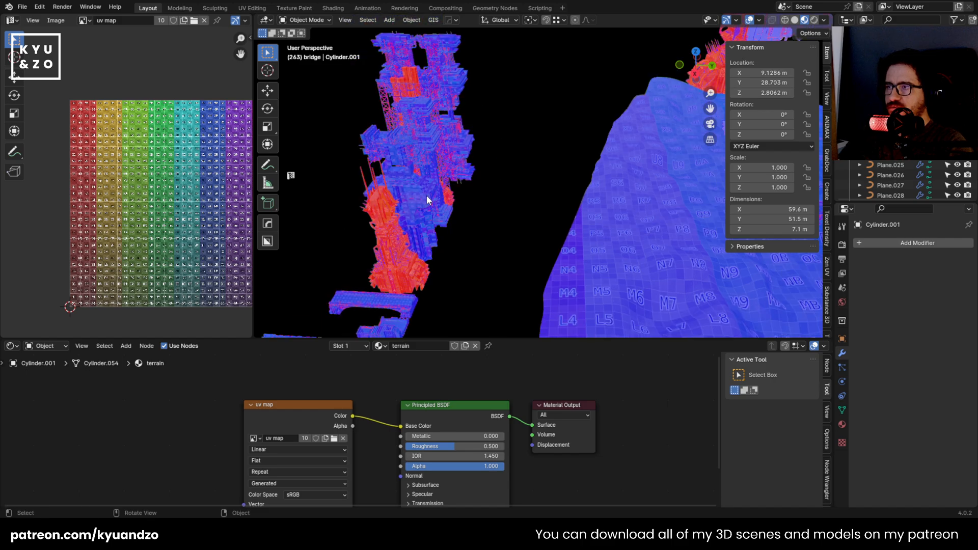
scroll(425, 197, up, 3)
middle_drag(512, 176, 520, 205)
scroll(520, 204, down, 4)
Recalculate the normals to the outside for all faces of the red tower with the antenna spikes
key(shift+grave)
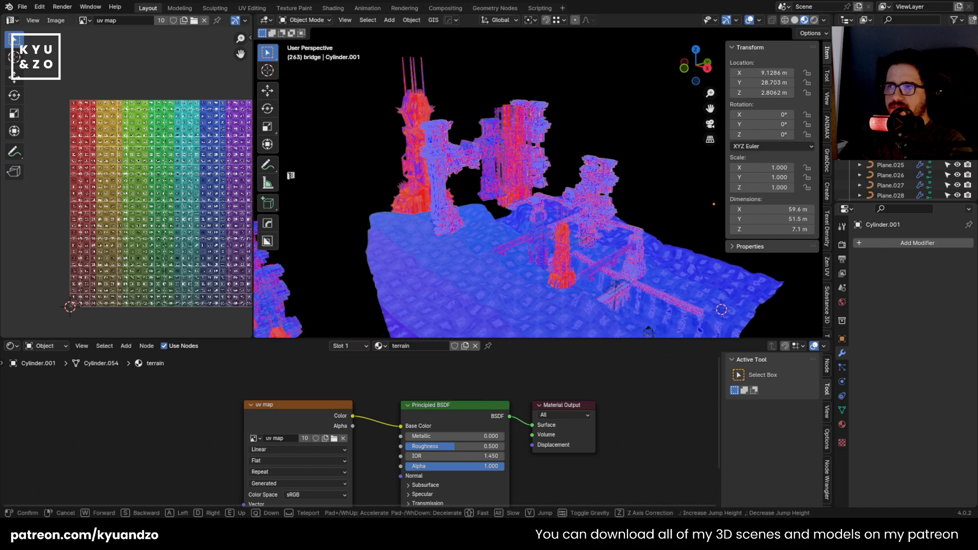
key(w)
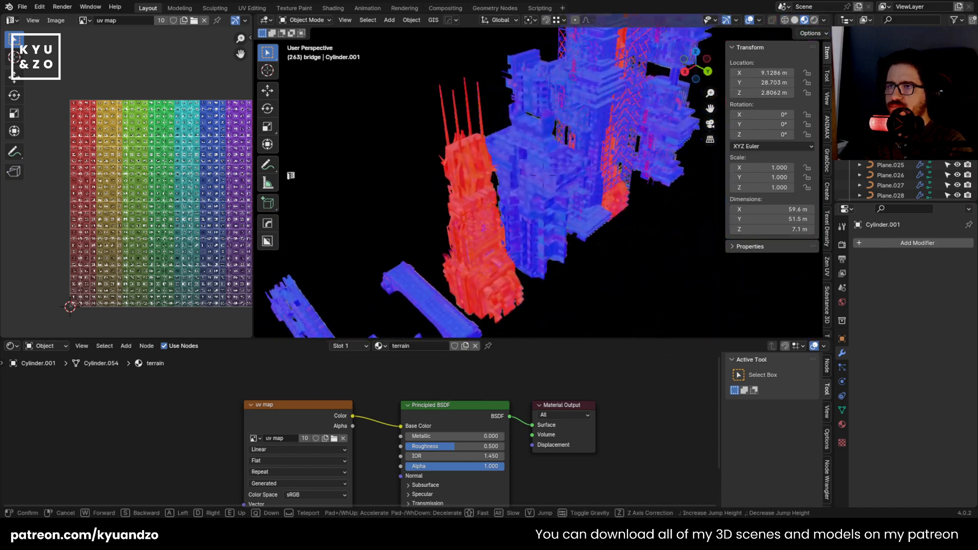
click(579, 126)
click(508, 175)
scroll(509, 176, up, 1)
key(Tab)
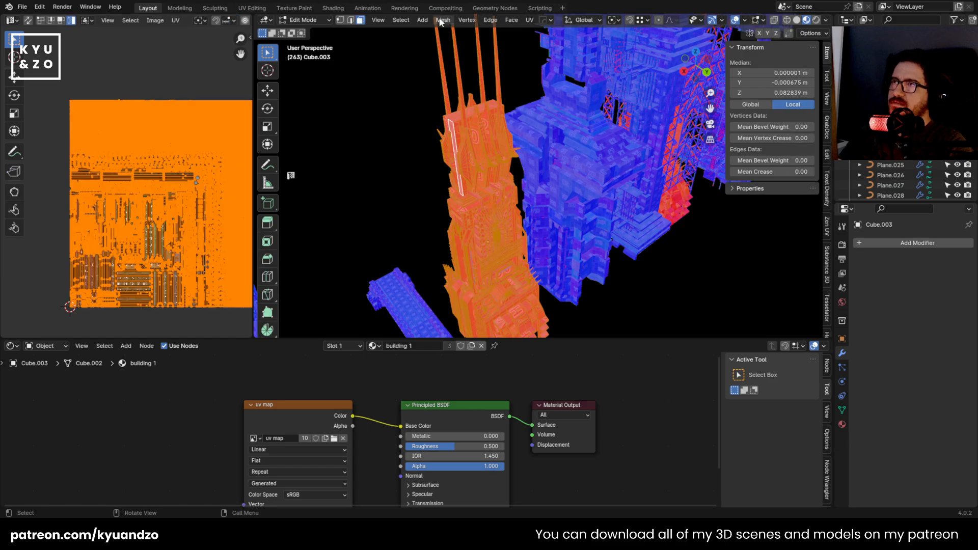
click(443, 20)
mouse_move(460, 192)
click(581, 204)
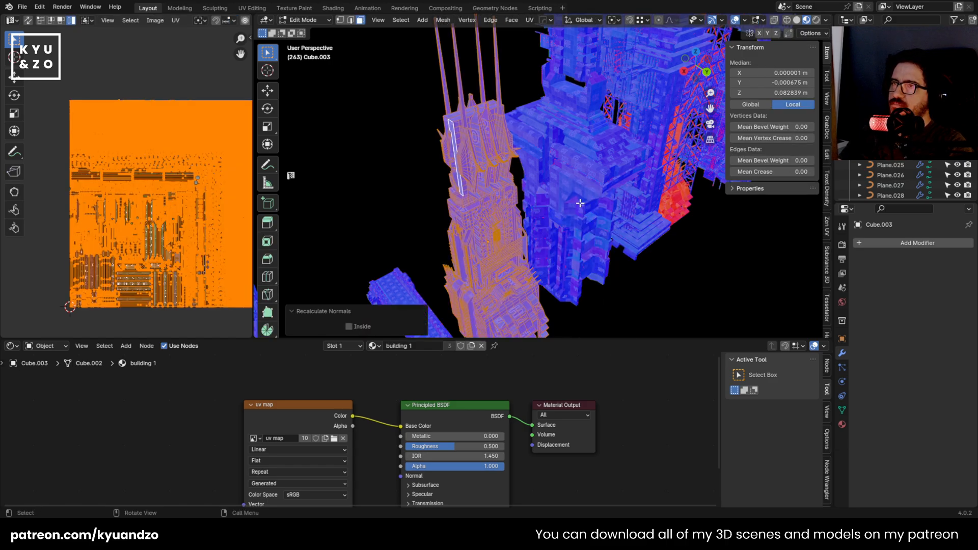
key(Tab)
Recalculate the normals to the outside for the whole building construction tower with the lattice scaffolding
click(654, 297)
key(shift+grave)
key(w)
click(655, 295)
click(489, 146)
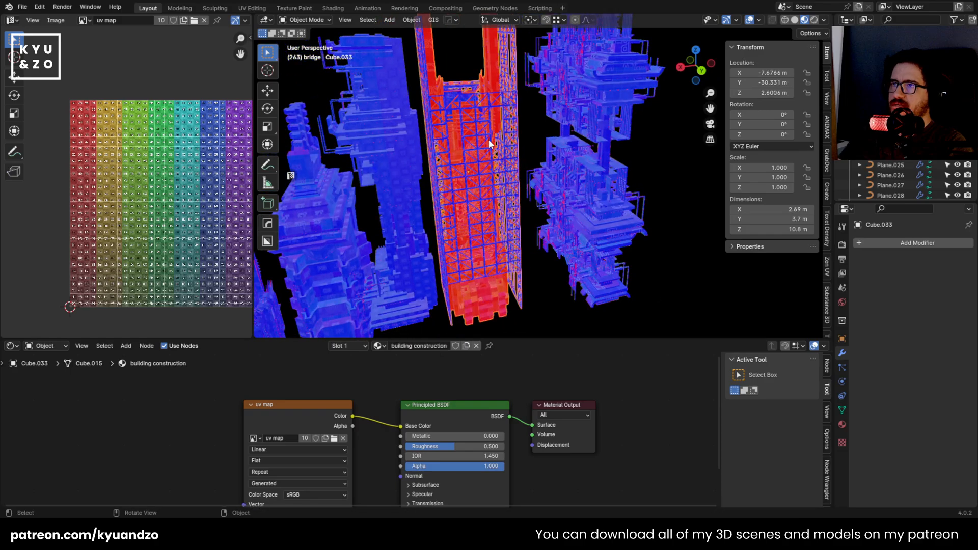
key(Tab)
click(443, 20)
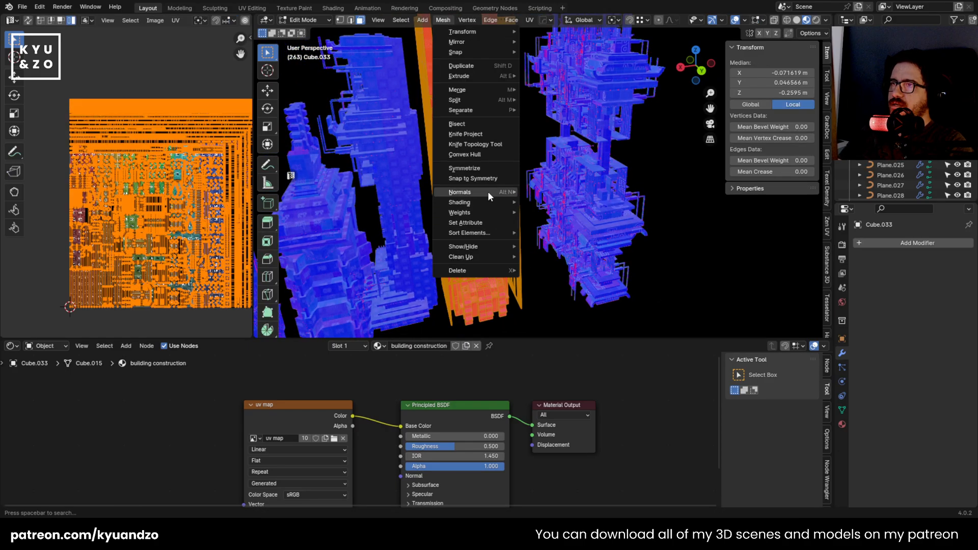
mouse_move(487, 192)
click(573, 207)
key(Tab)
Select a red inner wall face near the construction tower's top, grow the selection over connected faces, and recalculate their normals outside
key(shift+grave)
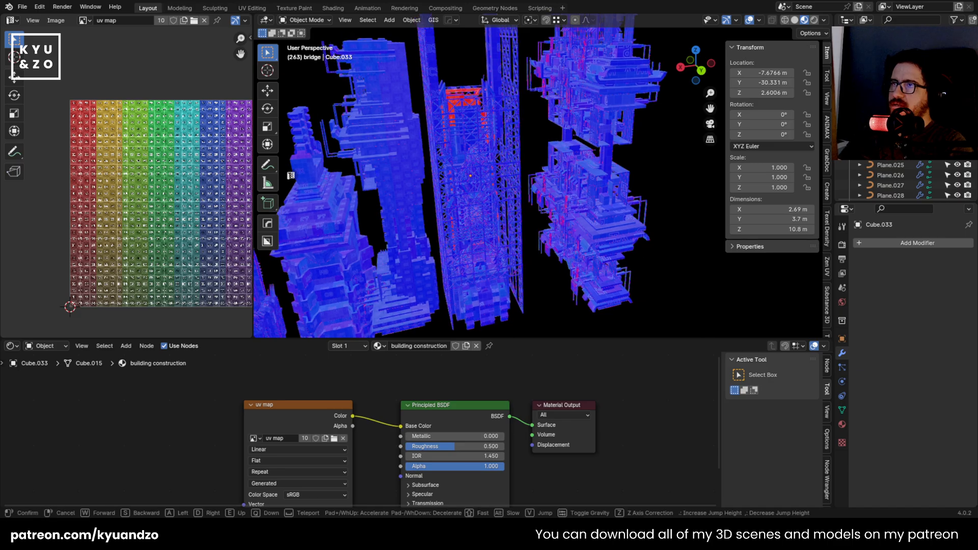
key(w)
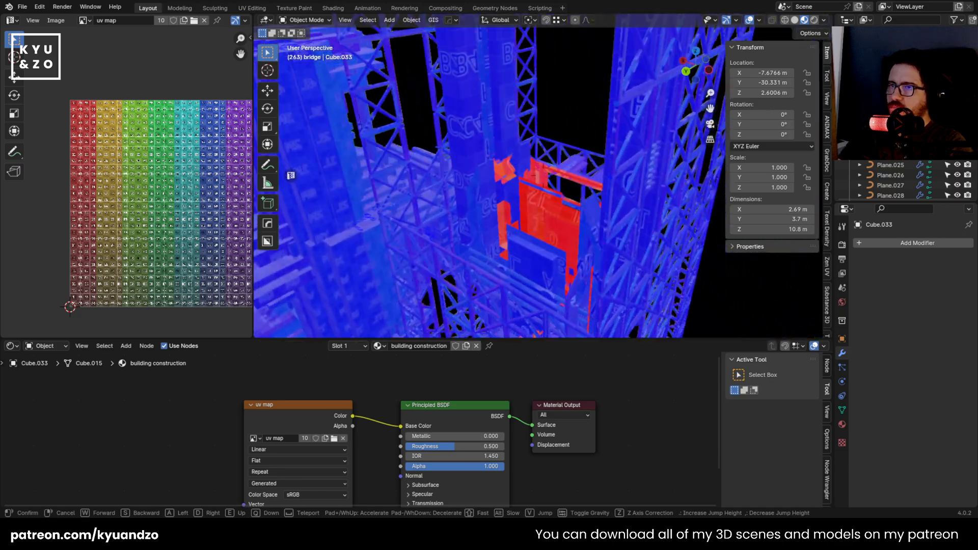
click(634, 236)
key(Tab)
click(601, 258)
key(ctrl+KP_Add)
key(ctrl+KP_Add)
key(ctrl+KP_Add)
key(ctrl+KP_Add)
key(ctrl+KP_Add)
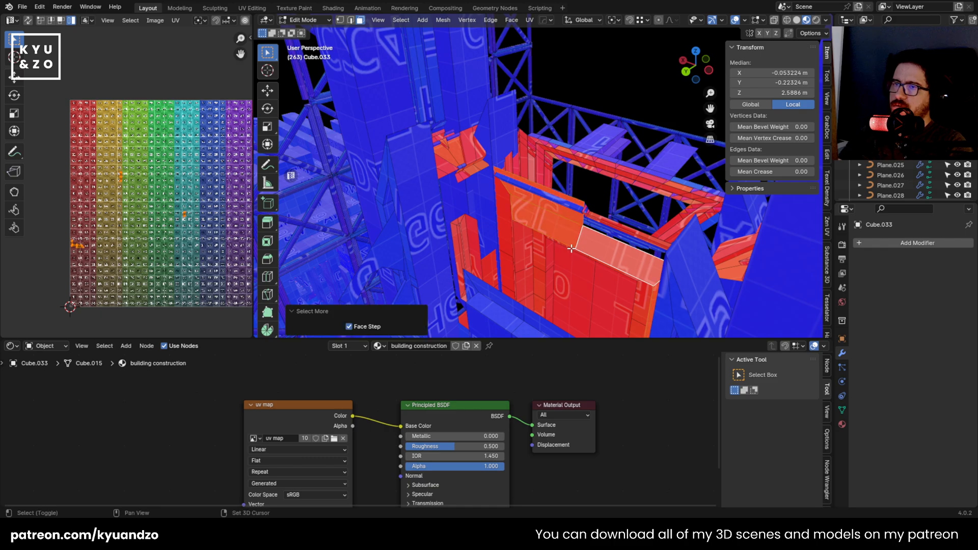
key(ctrl+KP_Add)
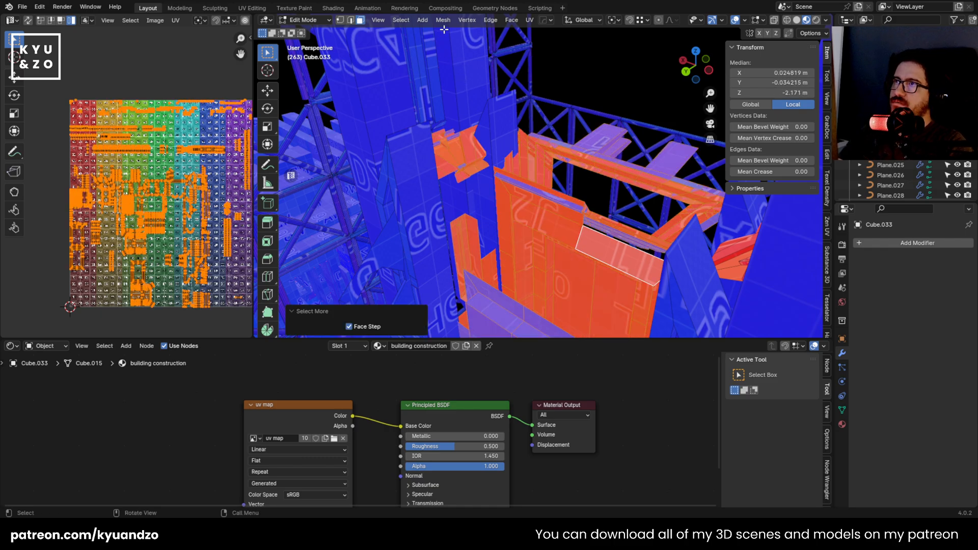
click(442, 20)
mouse_move(459, 192)
click(578, 202)
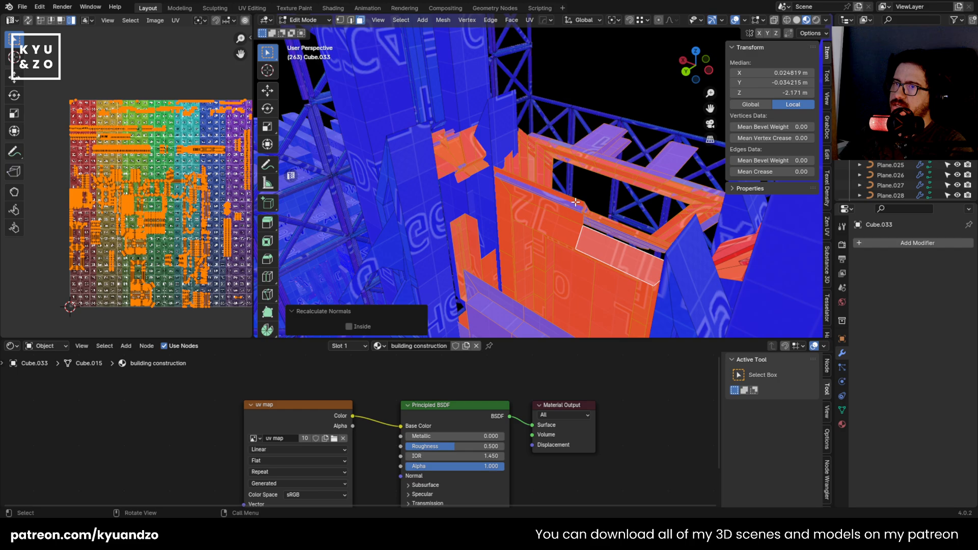
Examine the red inner walls at the construction tower's top from several angles, then return to object mode
click(538, 223)
middle_drag(538, 223, 591, 245)
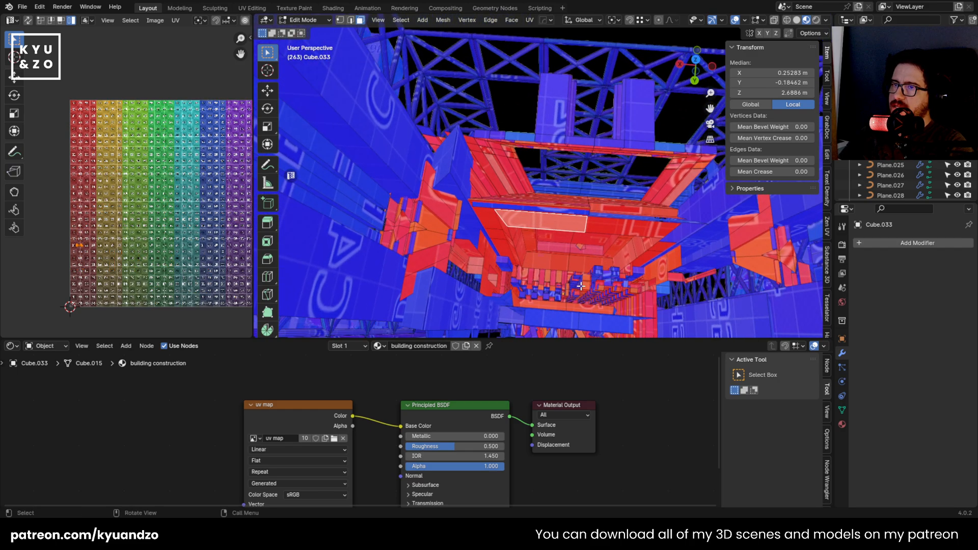
key(shift+grave)
key(s)
key(w)
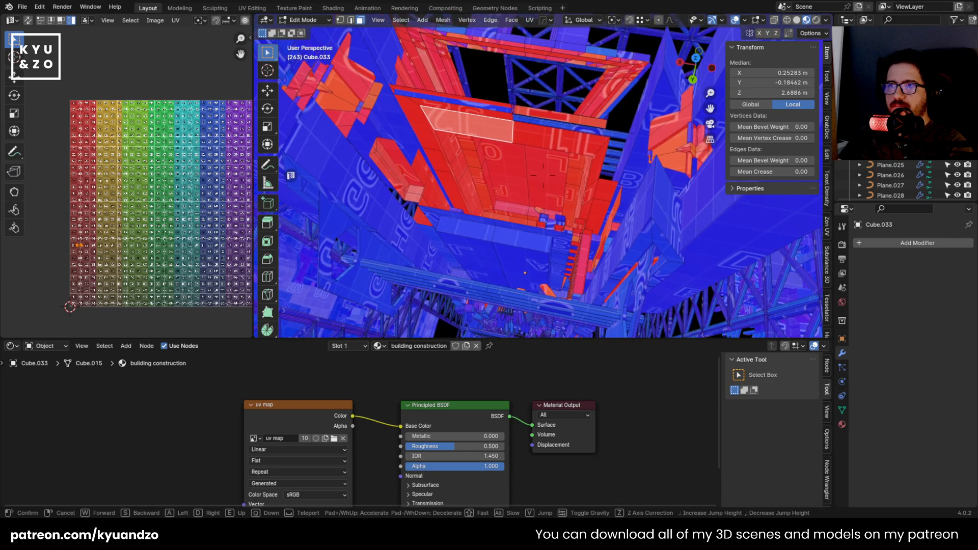
click(660, 194)
click(532, 156)
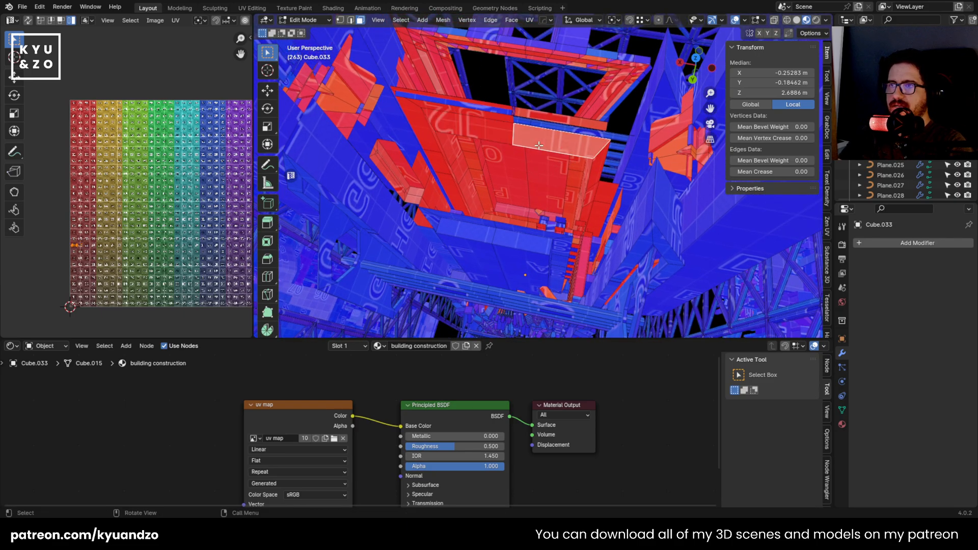
key(shift+grave)
key(w)
key(s)
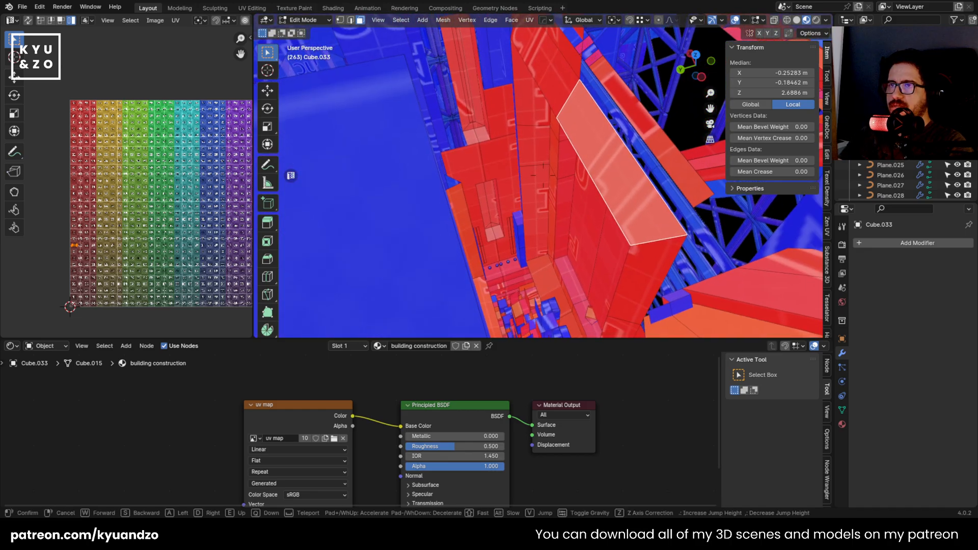
key(w)
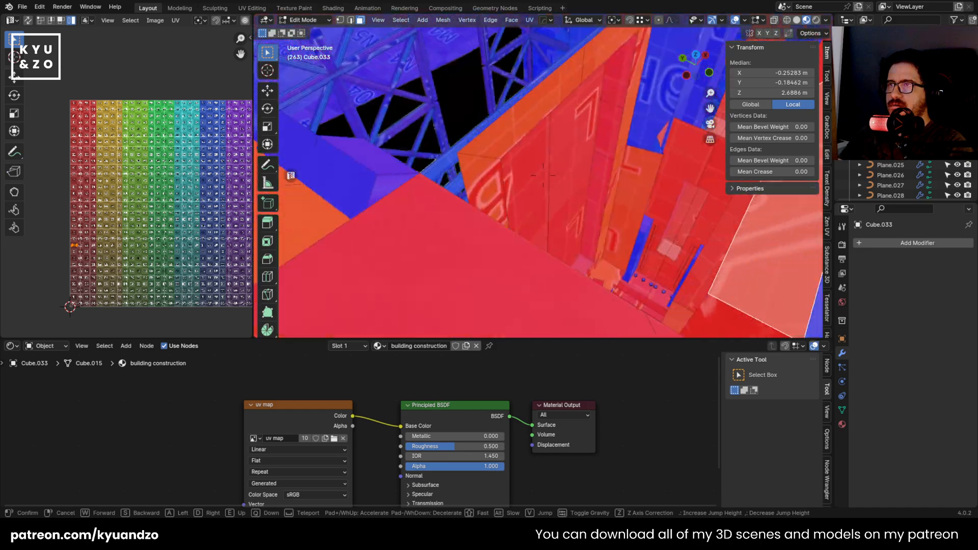
key(w)
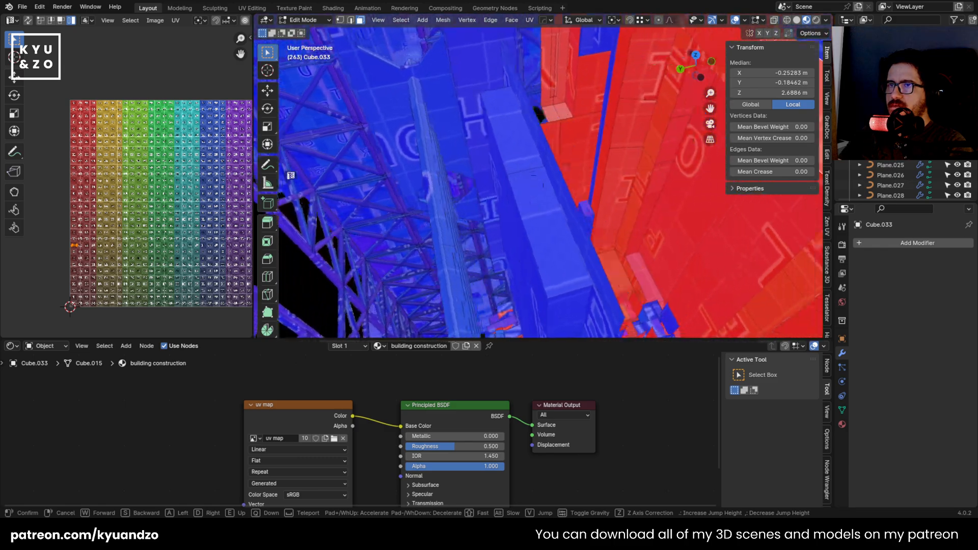
key(s)
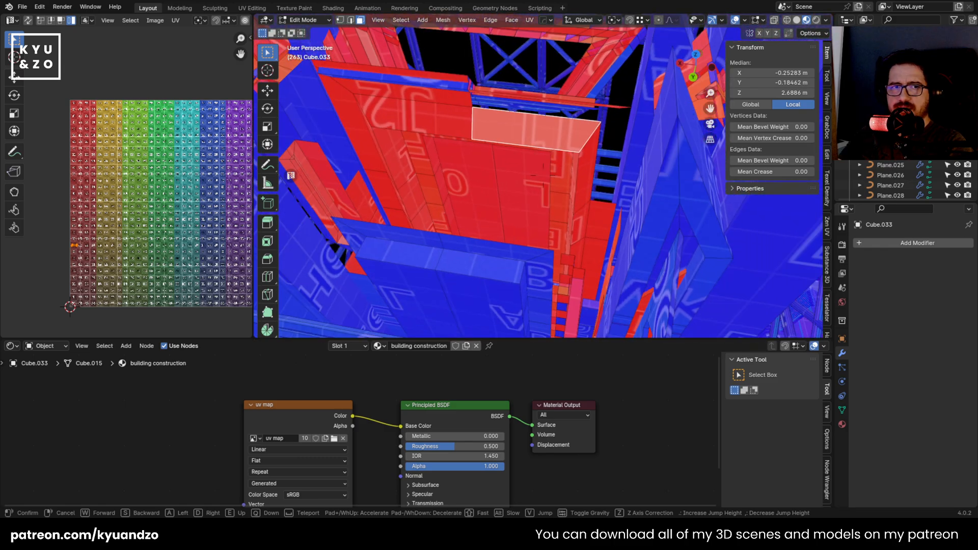
click(543, 176)
key(Tab)
scroll(555, 160, down, 8)
scroll(510, 150, up, 5)
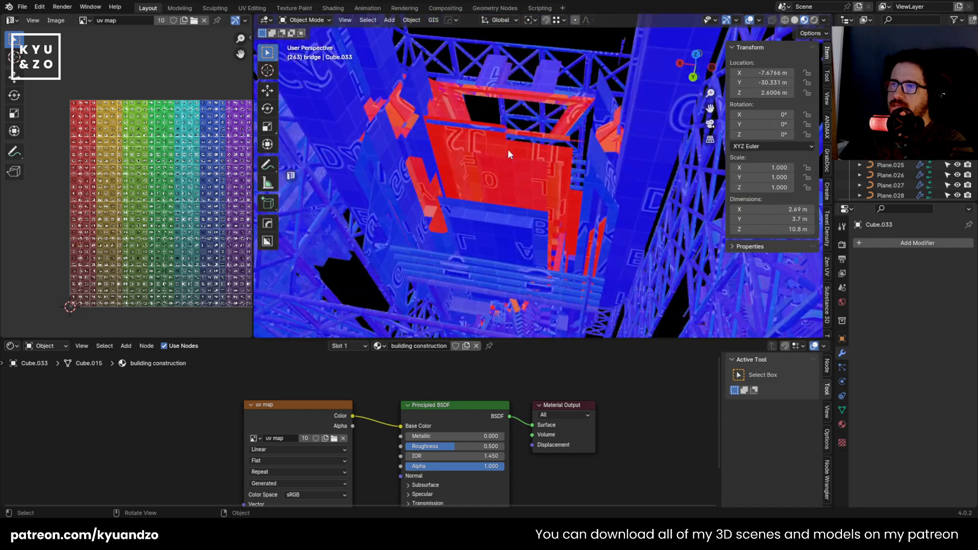
scroll(507, 153, down, 6)
scroll(505, 157, up, 3)
scroll(517, 190, down, 4)
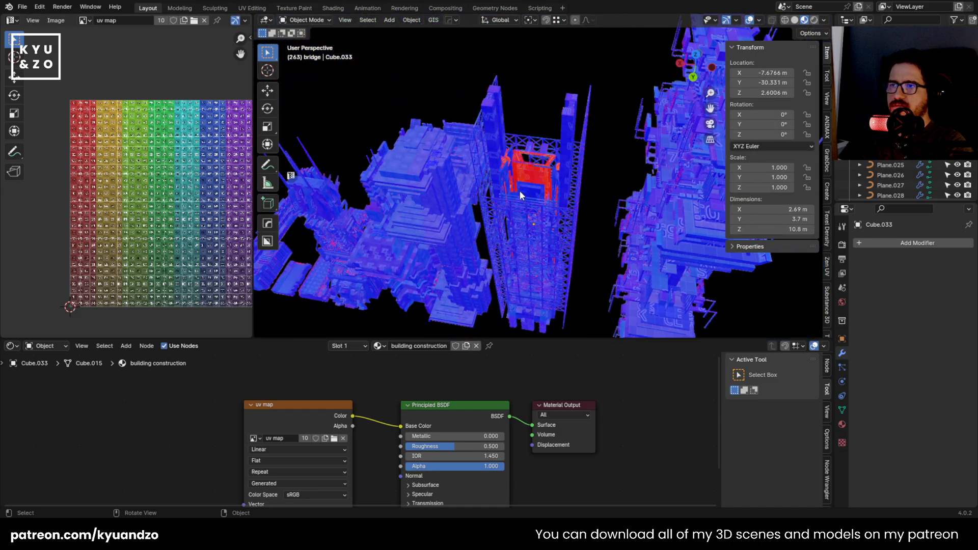
Fly around the city scene and examine the face orientation of the buildings and bridges from several distances
middle_drag(520, 192, 589, 167)
scroll(588, 169, down, 6)
key(shift+grave)
key(w)
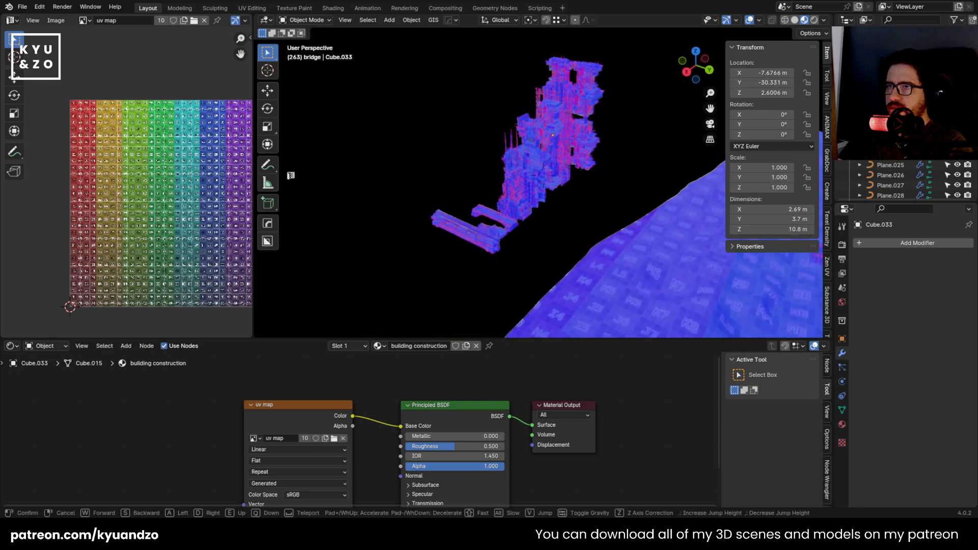
click(444, 222)
key(shift+grave)
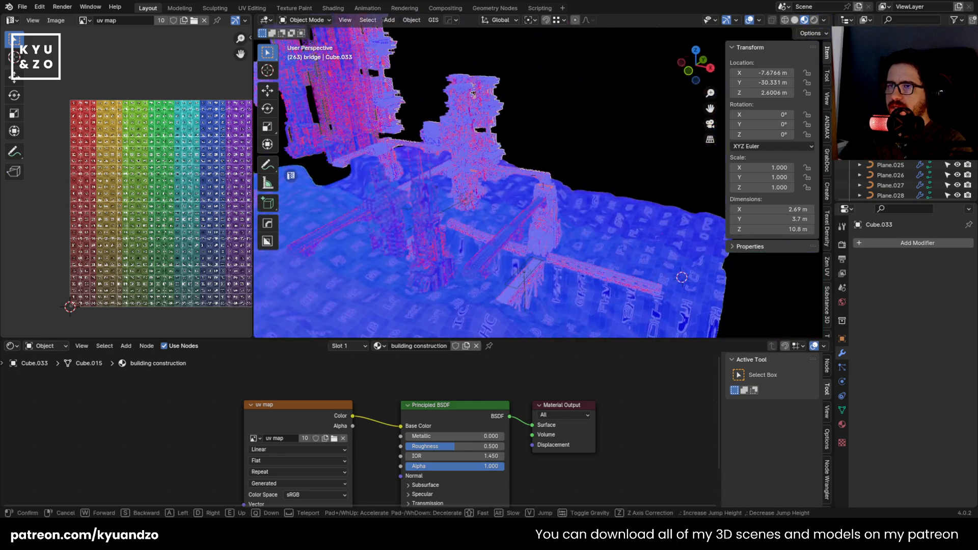
key(w)
click(443, 219)
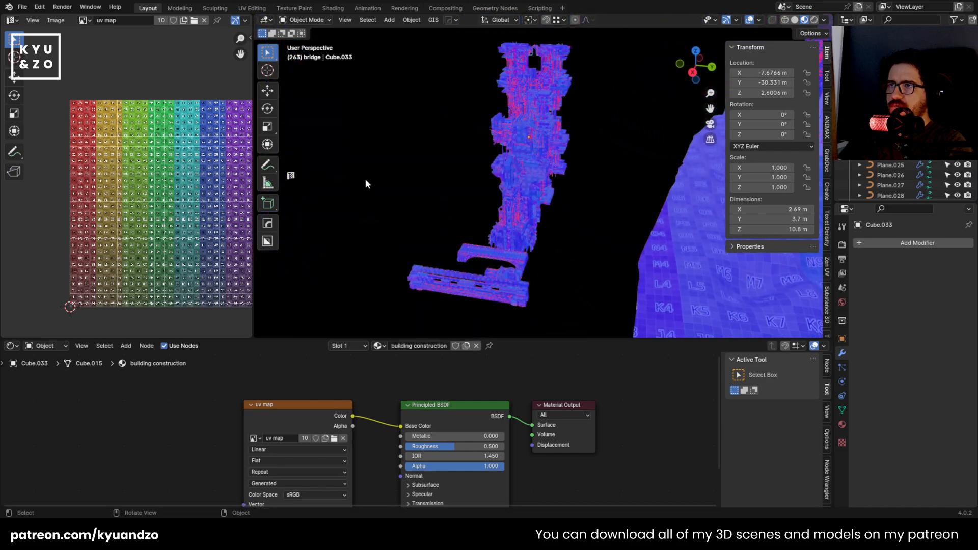
scroll(368, 181, down, 2)
shift+middle_drag(412, 111, 439, 158)
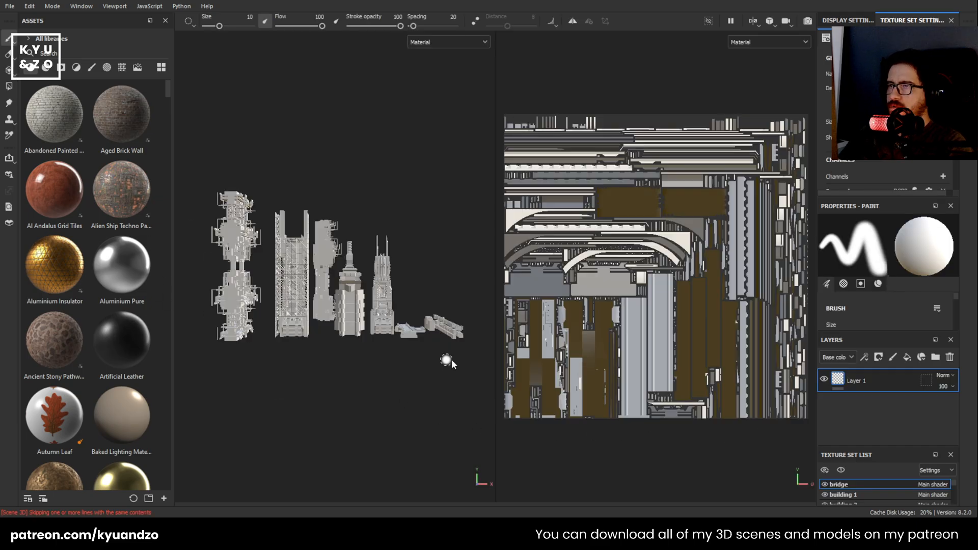
Switch to Substance 3D Painter, examine the imported buildings up close in Iray rendering mode, and return to painting mode
key(F10)
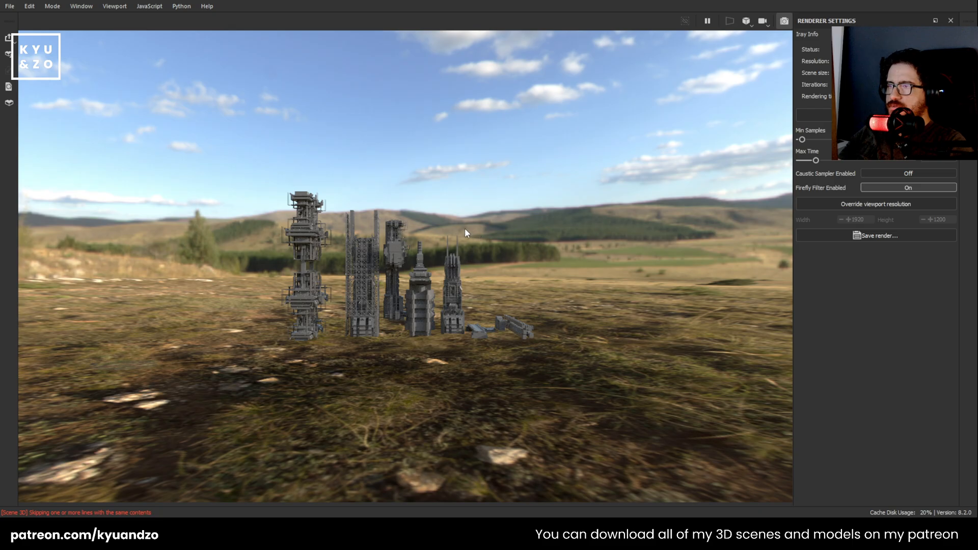
scroll(444, 260, up, 5)
alt+drag(443, 259, 336, 275)
scroll(337, 275, up, 3)
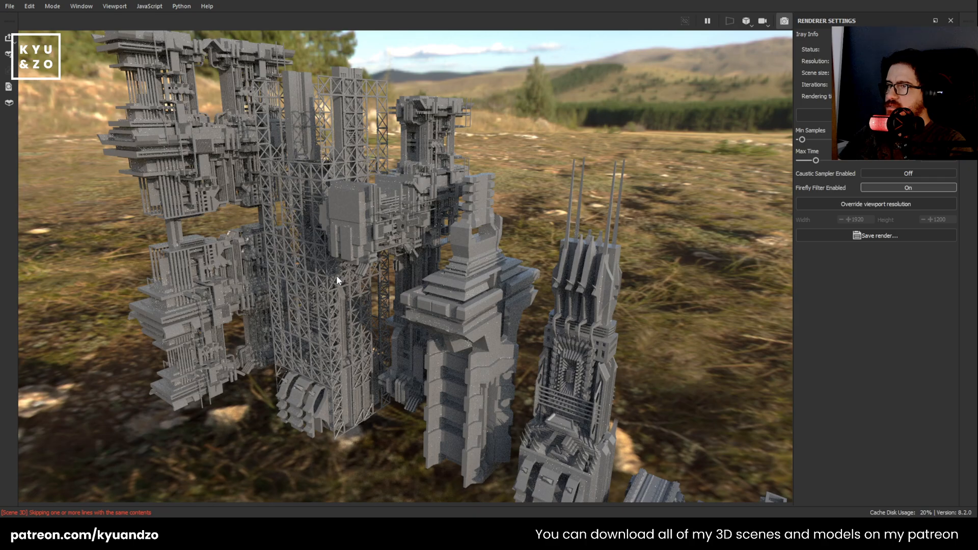
scroll(337, 275, up, 2)
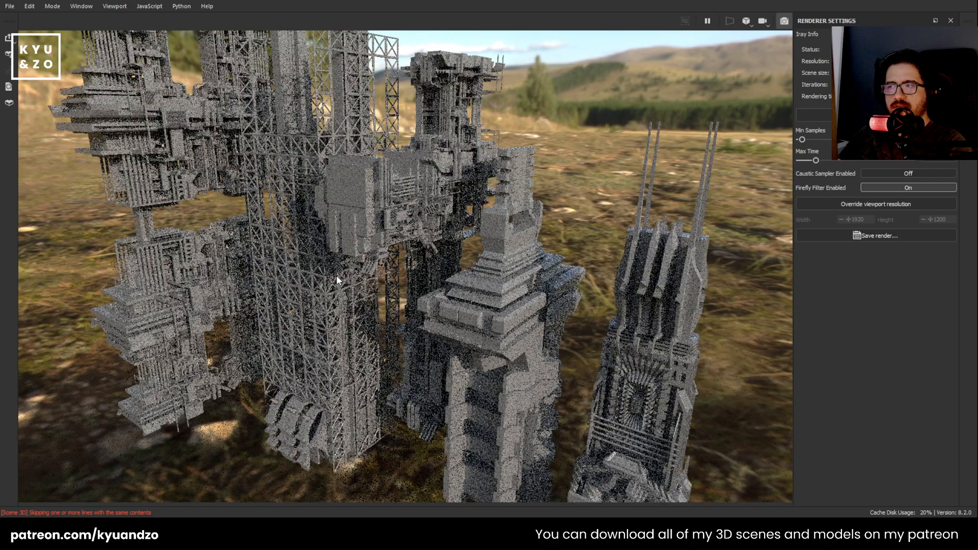
scroll(336, 275, up, 2)
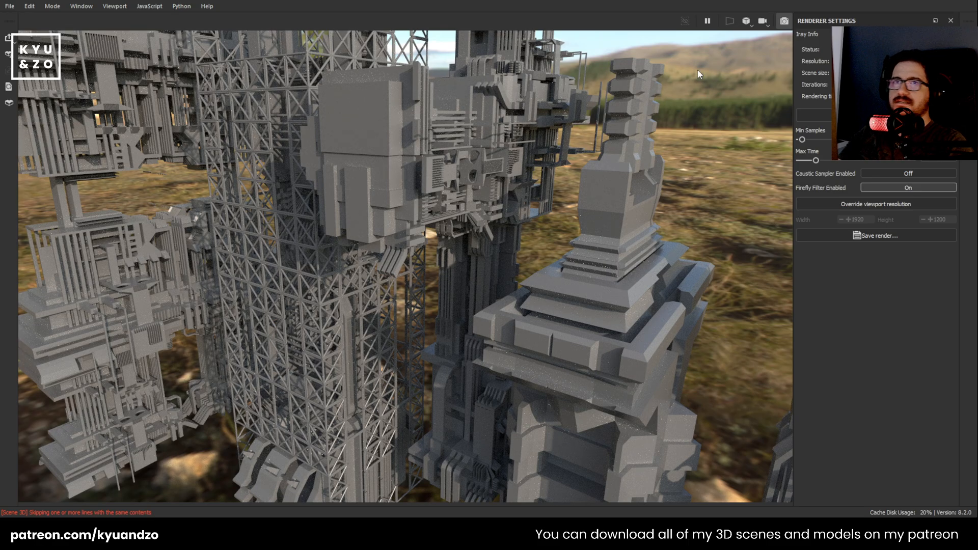
scroll(380, 190, down, 3)
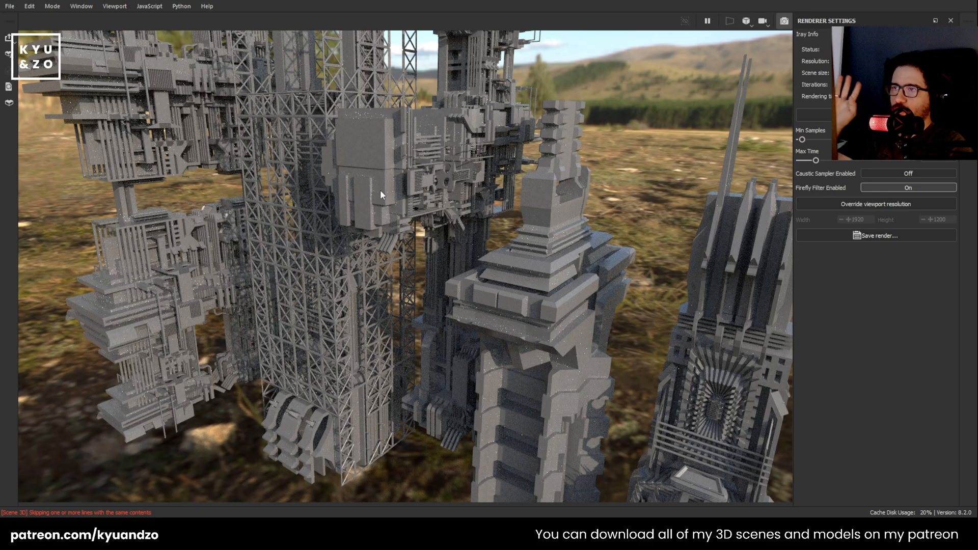
click(784, 20)
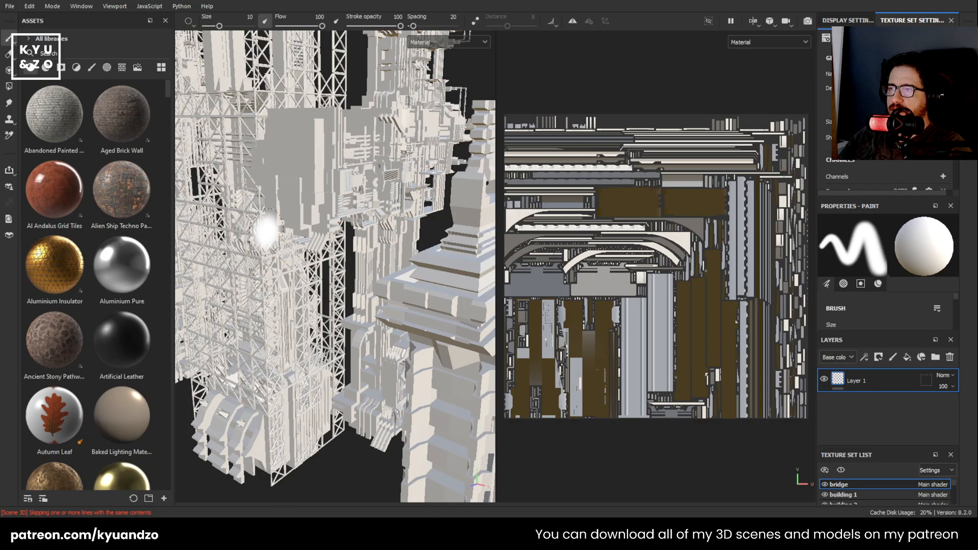
Examine the imported towers and bridges in the 3D view from several angles, finishing at the tallest building and the construction tower
scroll(265, 230, down, 3)
scroll(338, 234, up, 3)
scroll(337, 237, down, 4)
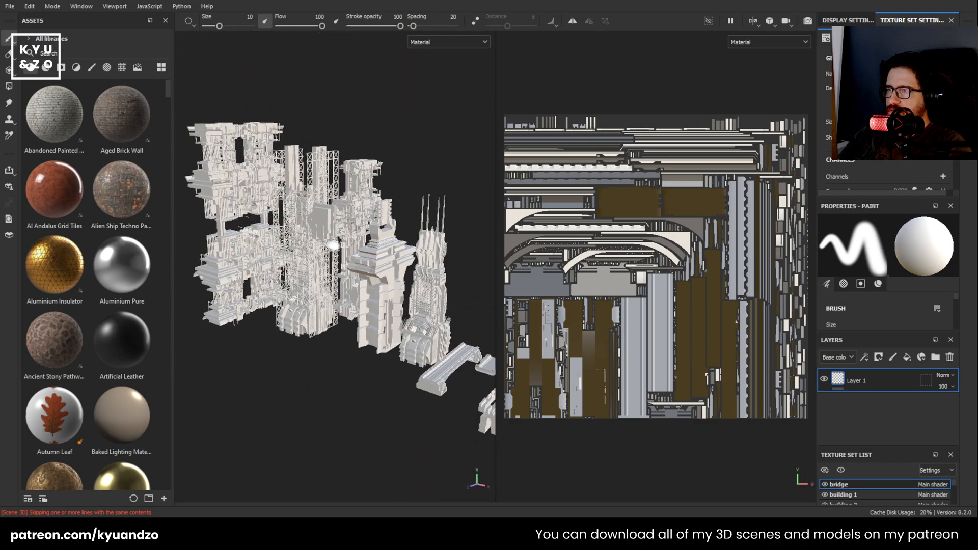
alt+middle_drag(351, 232, 231, 232)
alt+middle_drag(333, 231, 359, 211)
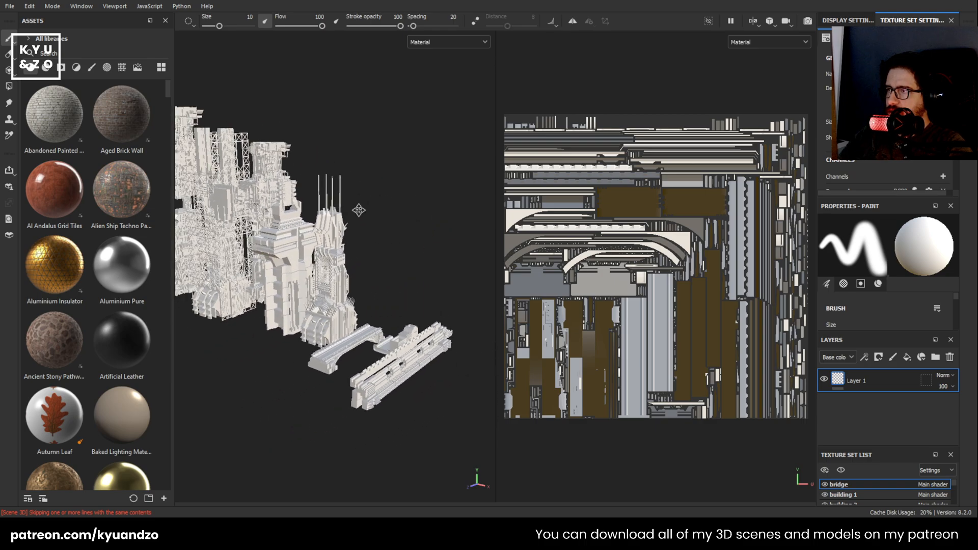
mouse_move(358, 211)
alt+mouse_down()
mouse_move(279, 286)
mouse_move(292, 240)
mouse_move(350, 190)
mouse_move(234, 197)
mouse_move(301, 251)
alt+mouse_up()
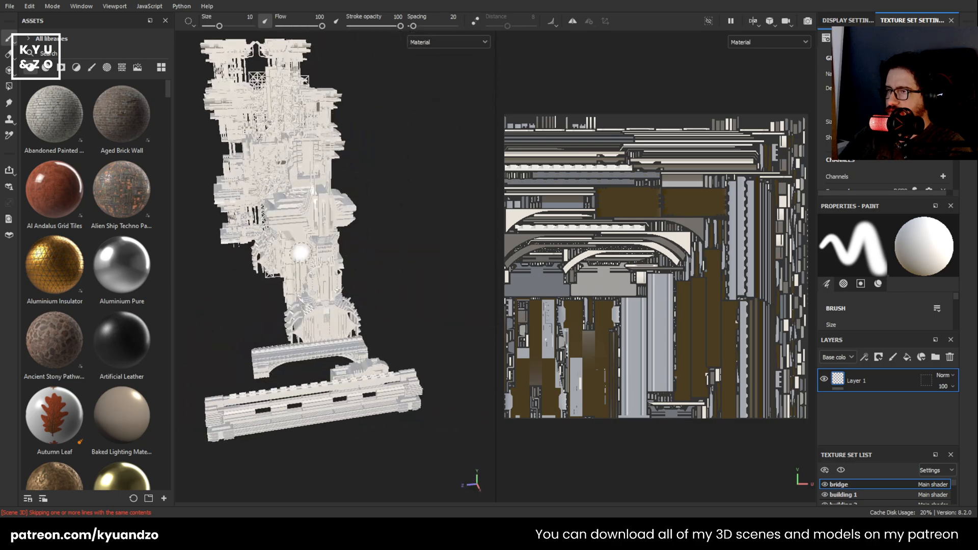
alt+middle_drag(301, 251, 292, 212)
alt+drag(291, 211, 352, 219)
scroll(308, 216, up, 2)
alt+middle_drag(308, 217, 405, 218)
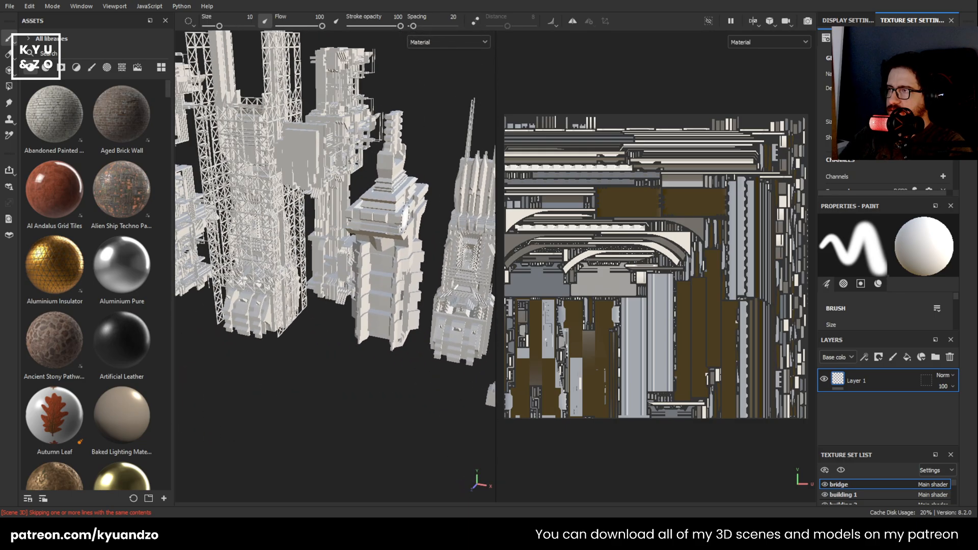
alt+middle_drag(203, 168, 318, 255)
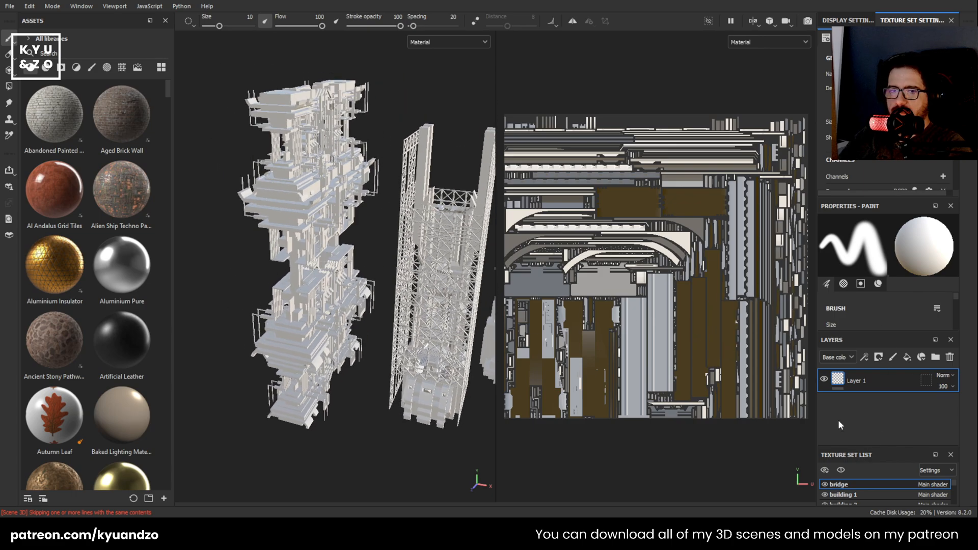
Enlarge the texture set list to show all sets, and set mesh map baking to use the low poly mesh as high poly mesh
drag(861, 447, 889, 359)
scroll(886, 102, down, 5)
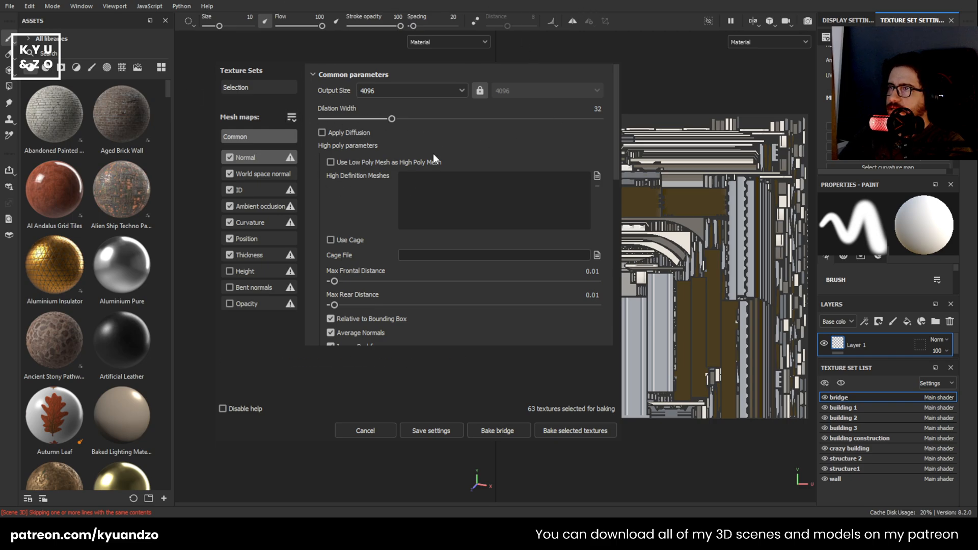
click(384, 161)
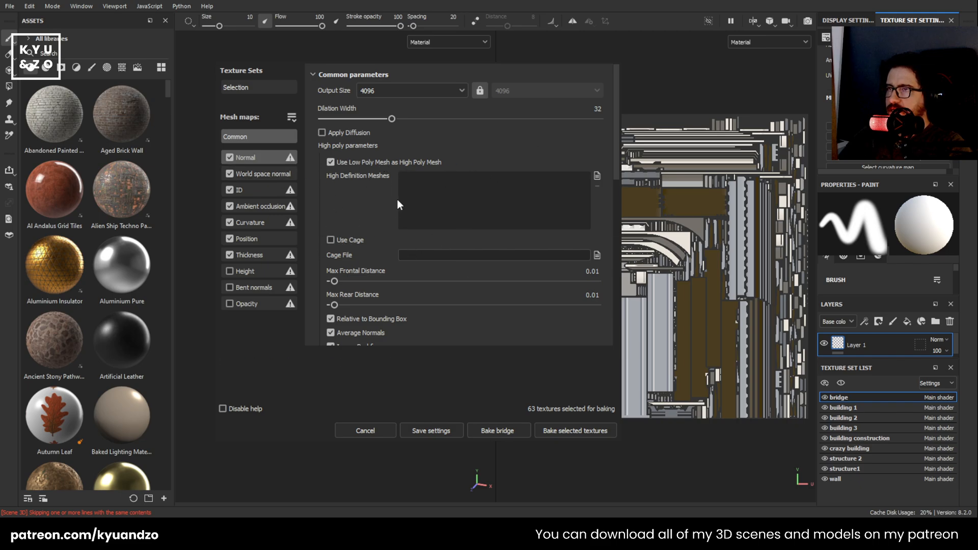
Set the baking antialiasing to Subsampling 4x4 in the common parameters
scroll(399, 191, down, 2)
scroll(464, 170, down, 2)
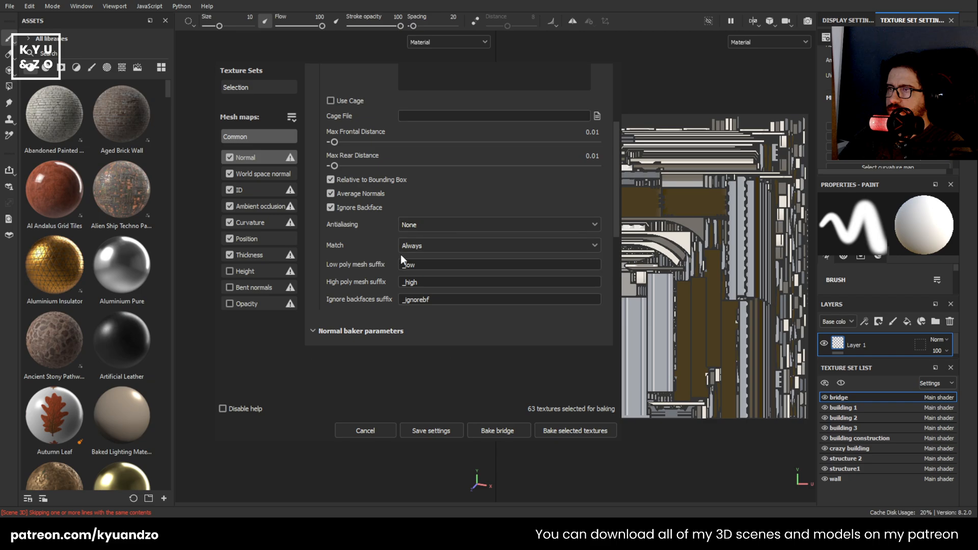
click(441, 267)
scroll(363, 288, up, 1)
scroll(374, 248, down, 2)
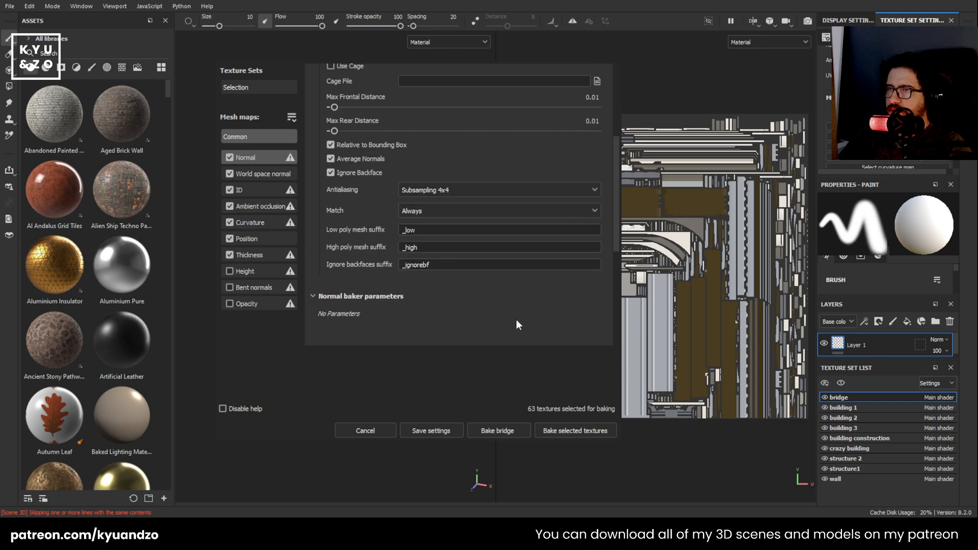
scroll(430, 304, down, 3)
scroll(427, 292, up, 6)
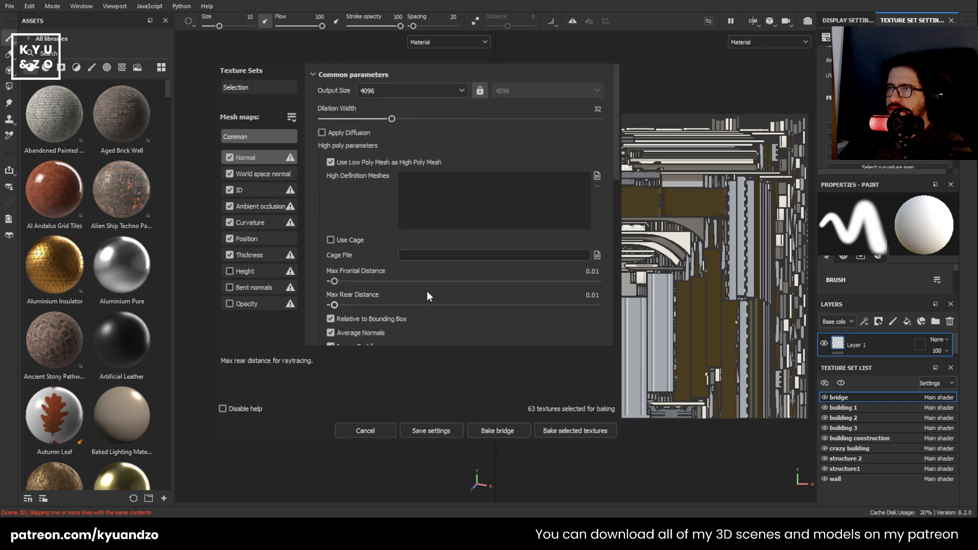
Exclude the thickness and position maps from the bake
click(230, 254)
click(223, 239)
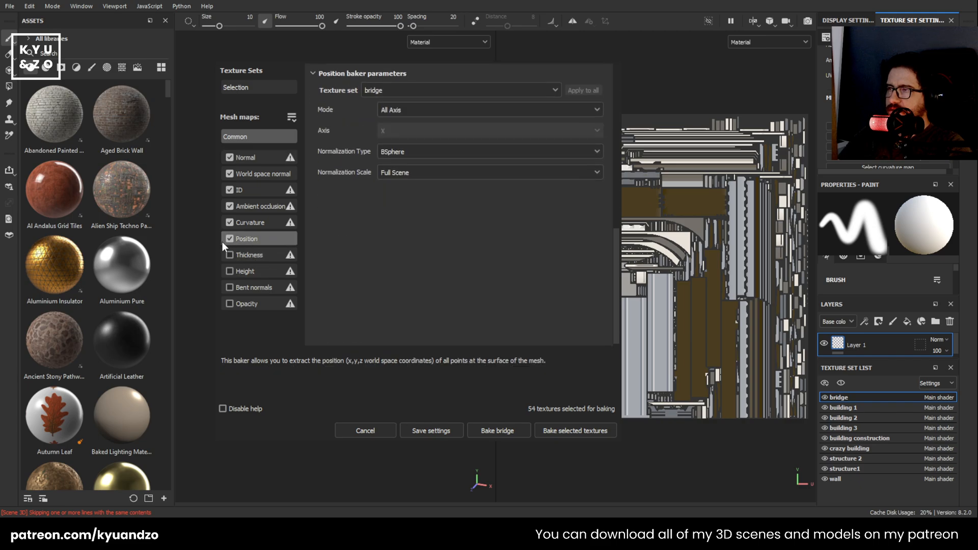
click(230, 239)
Exclude the ID map and the curvature map from the bake
click(247, 191)
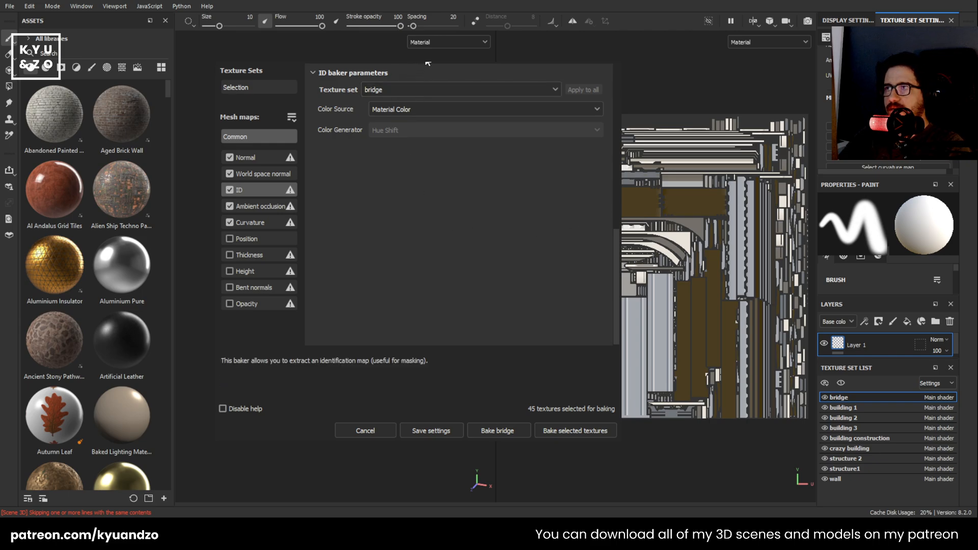
click(227, 192)
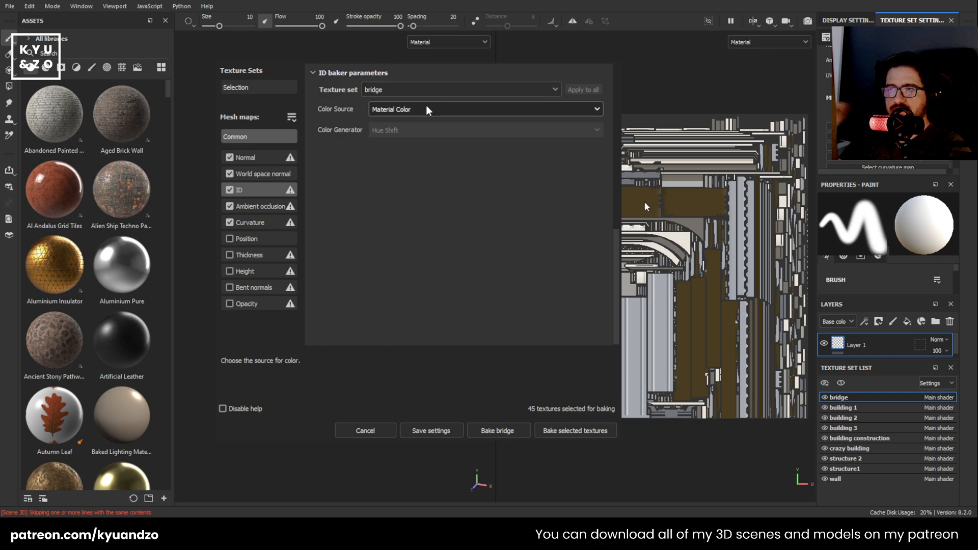
click(229, 190)
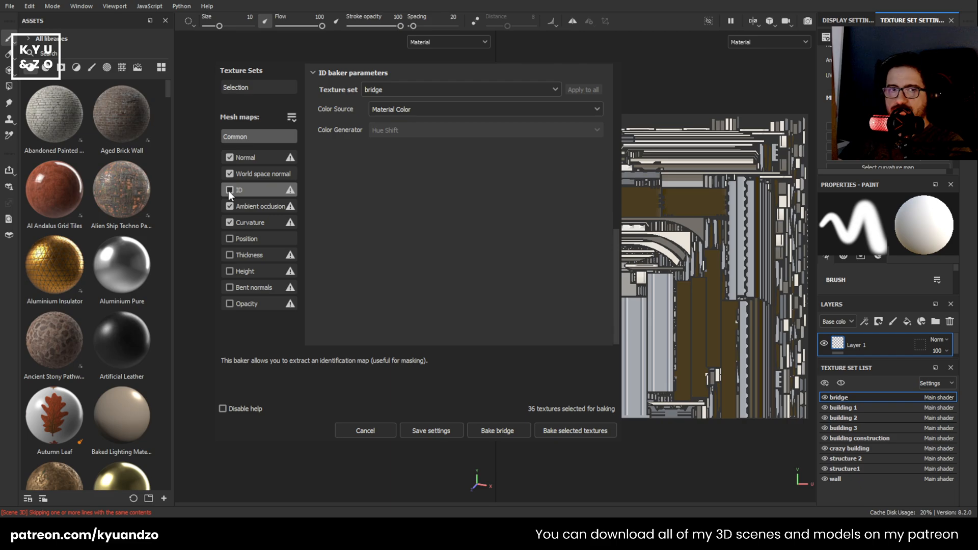
click(229, 190)
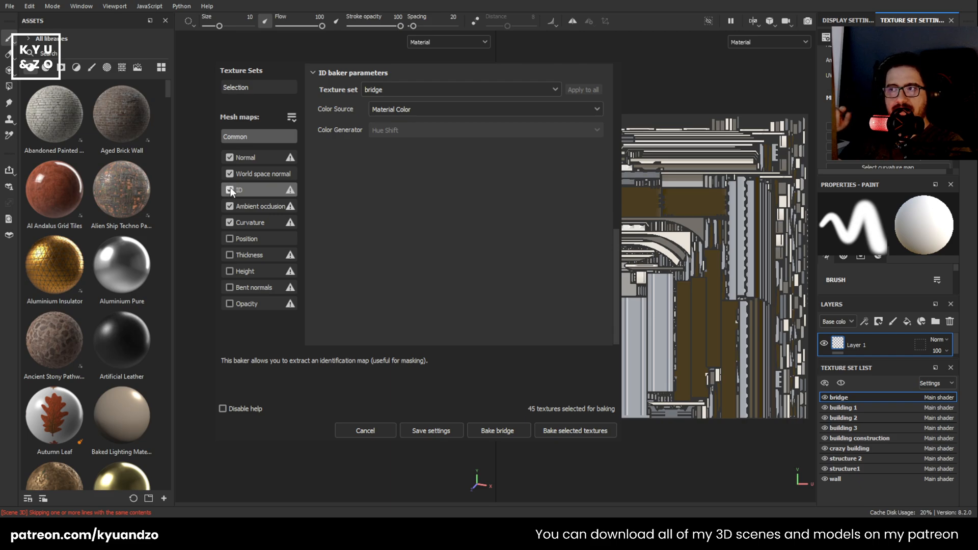
click(230, 189)
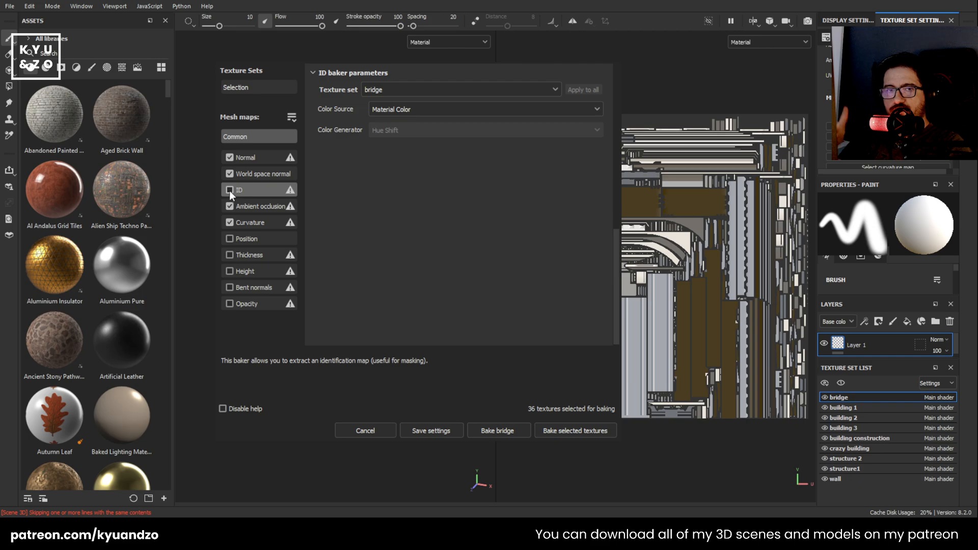
click(228, 190)
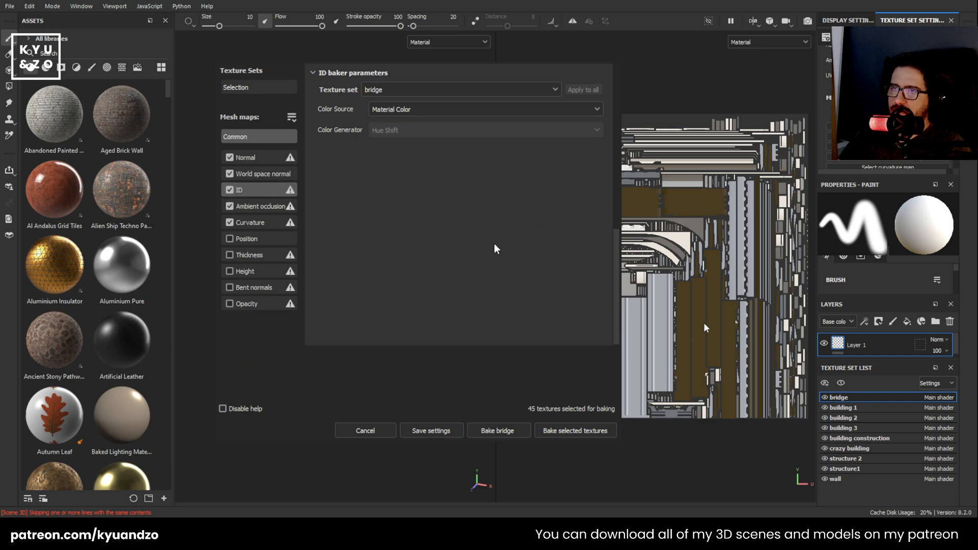
click(230, 190)
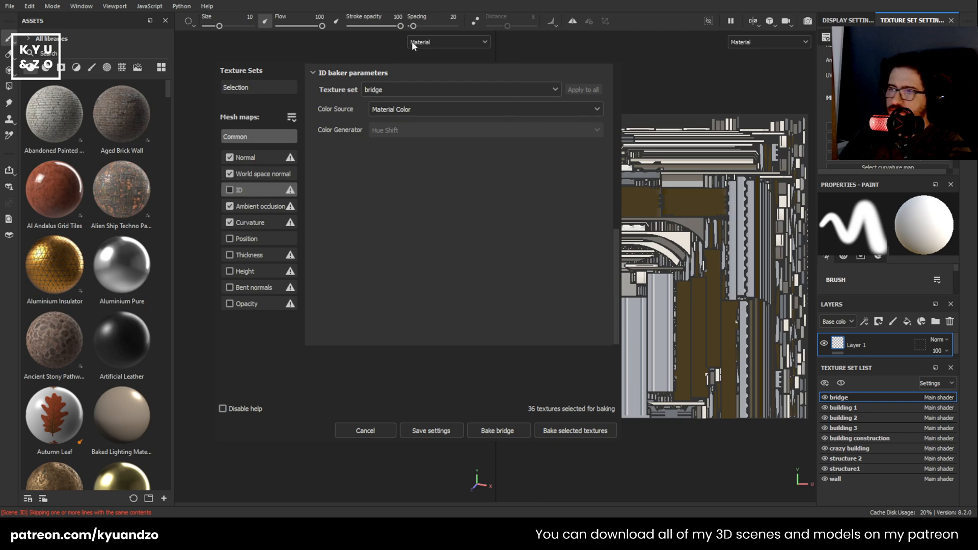
click(258, 223)
click(229, 223)
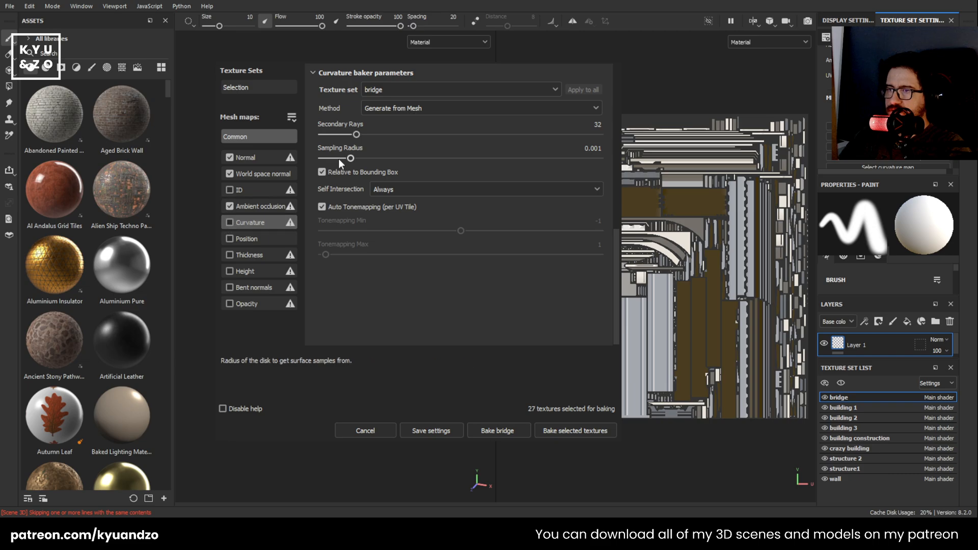
Bake the normal, world space normal and ambient occlusion maps for all texture sets, and inspect the shading on the buildings
click(252, 209)
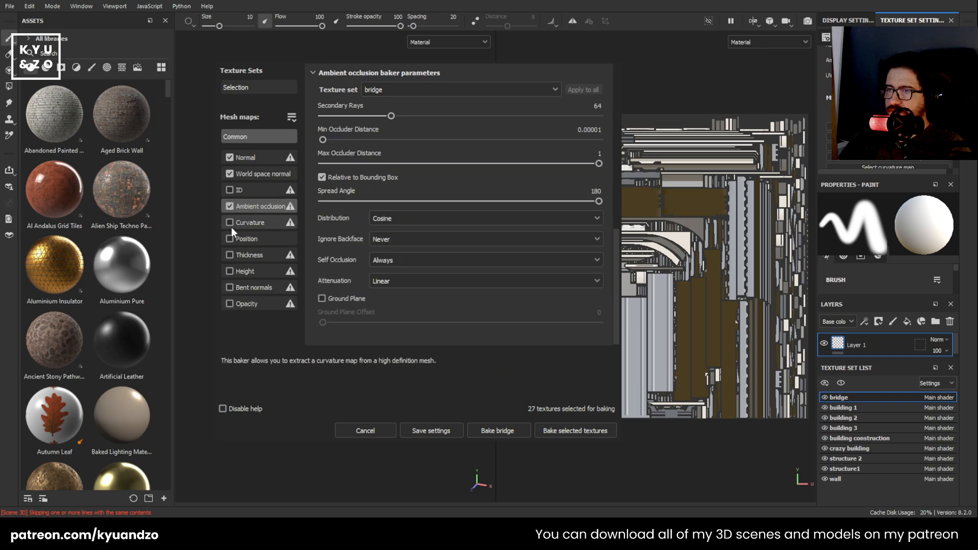
click(258, 158)
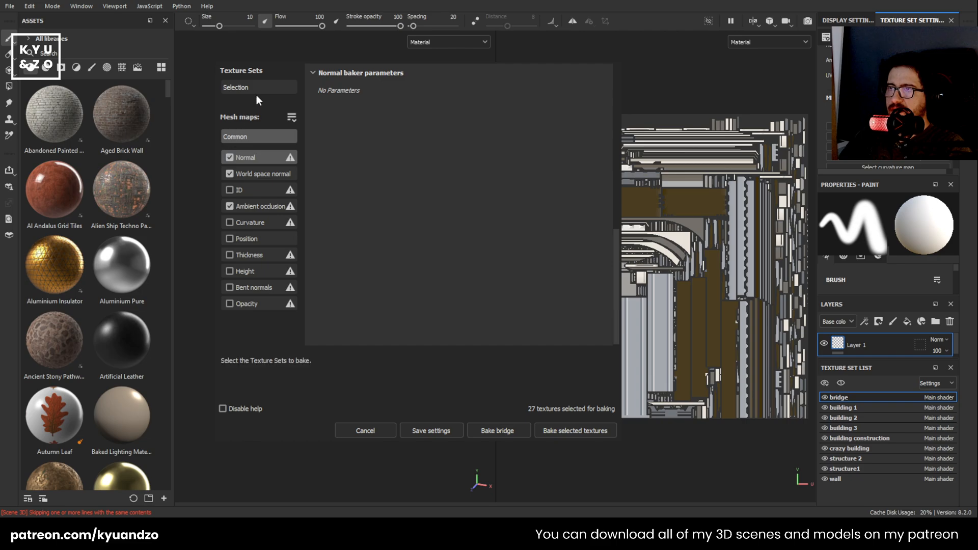
click(256, 139)
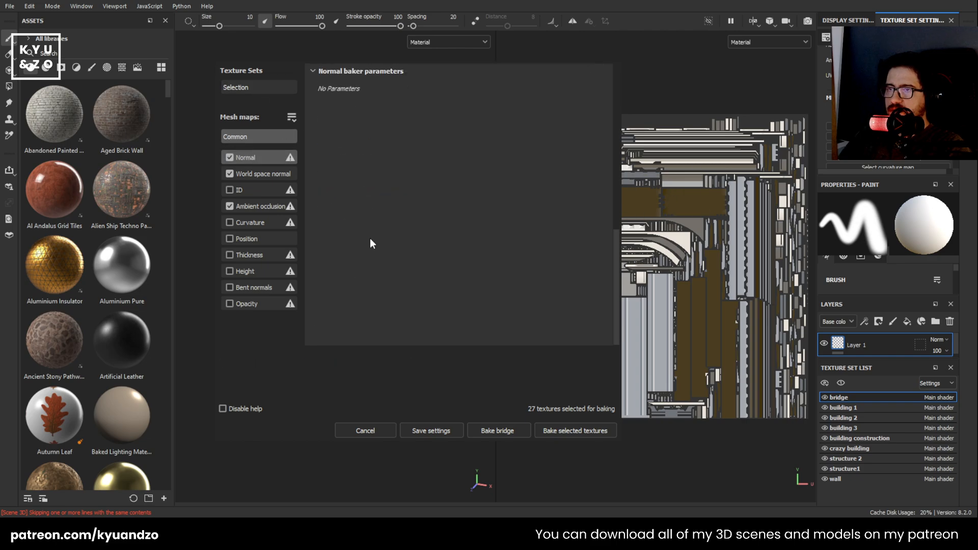
click(558, 429)
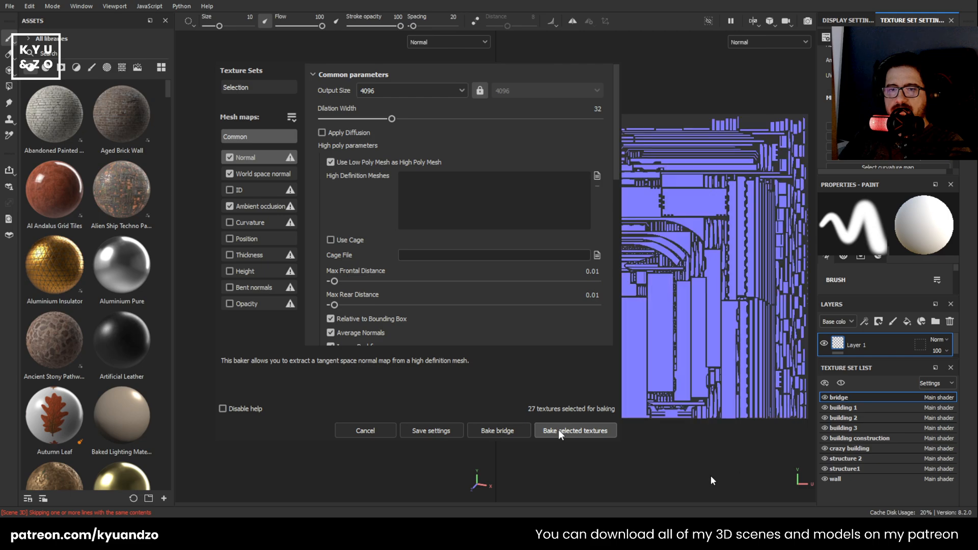
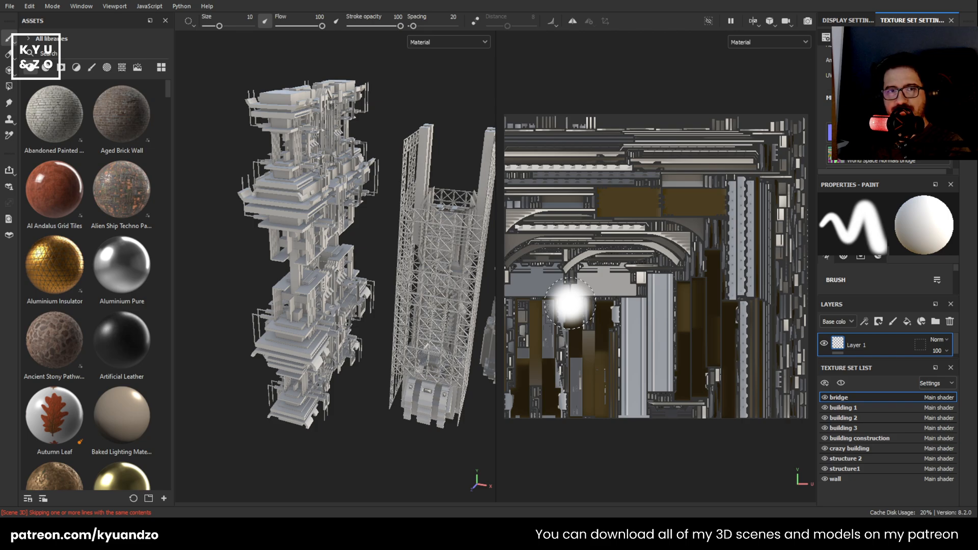
scroll(399, 328, up, 5)
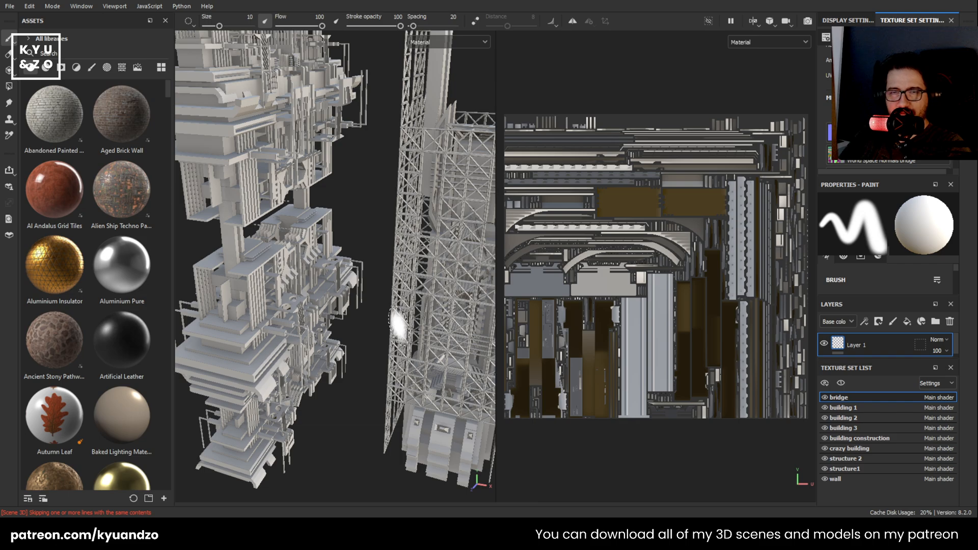
Make the crazy building the active texture set by picking its model directly in the 3D view
scroll(400, 328, down, 5)
scroll(334, 247, up, 3)
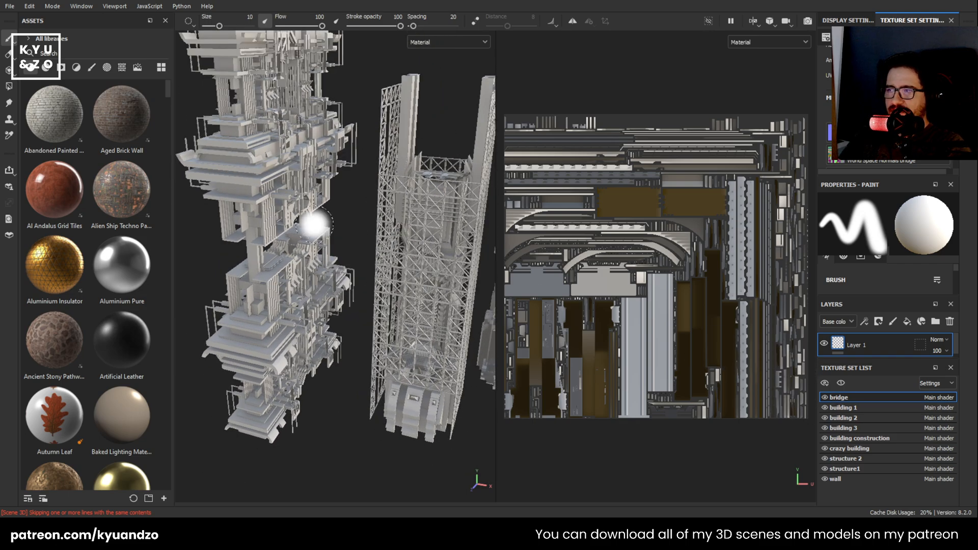
alt+middle_drag(315, 224, 370, 257)
scroll(370, 257, up, 3)
scroll(370, 257, down, 2)
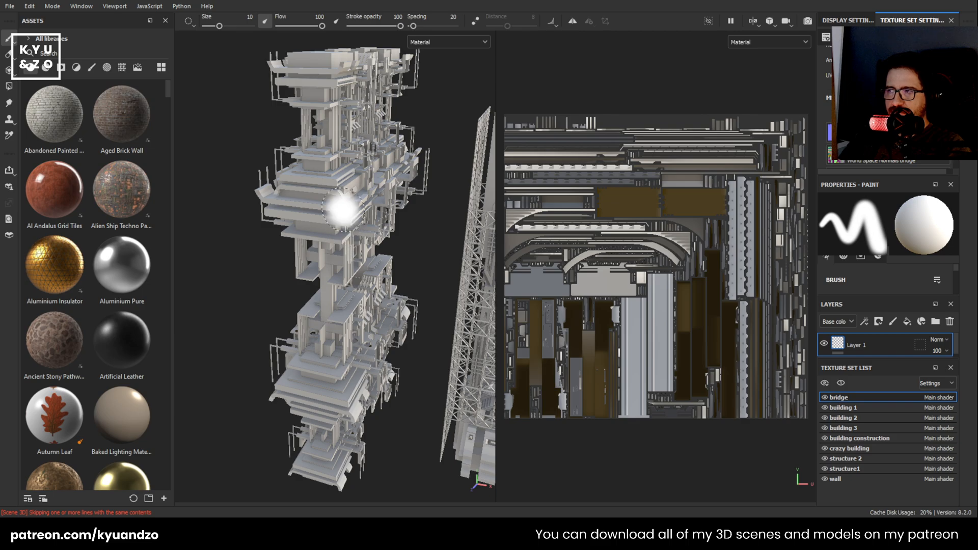
ctrl+alt+right_click(343, 209)
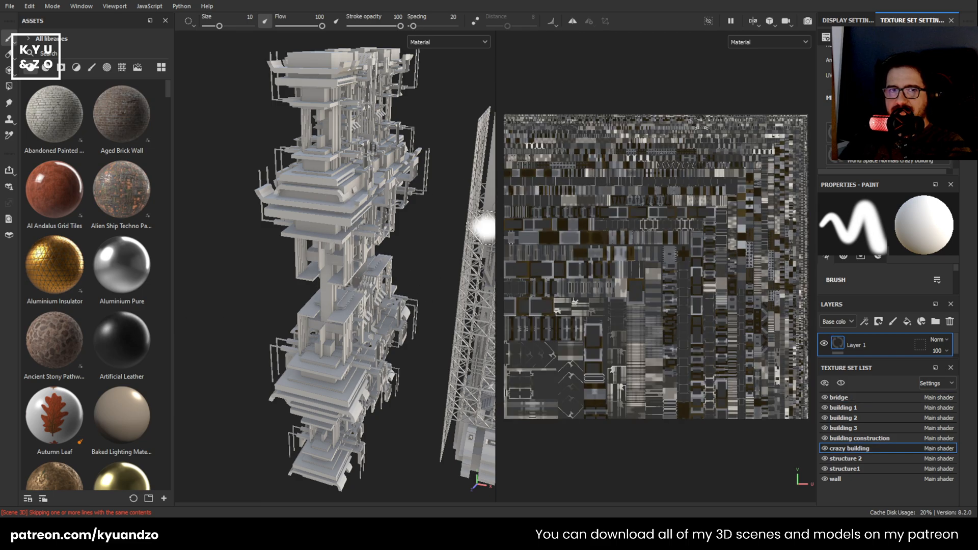
Alternate the active texture set between building construction and crazy building in the 3D view, and briefly enter and leave Iray rendering
mouse_move(421, 259)
alt+middle_down()
mouse_move(249, 247)
mouse_move(297, 237)
alt+middle_up()
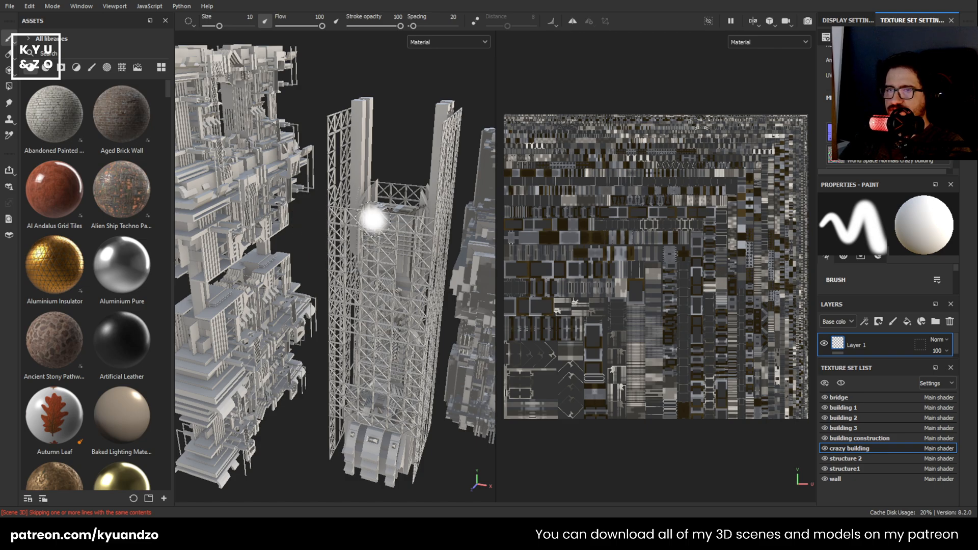
key(ctrl+alt)
ctrl+alt+right_click(381, 238)
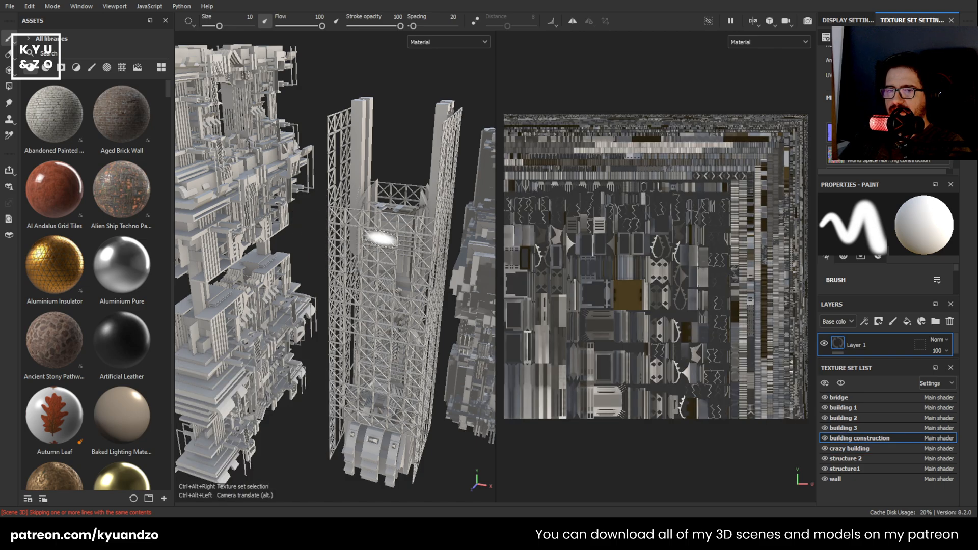
ctrl+alt+right_click(237, 224)
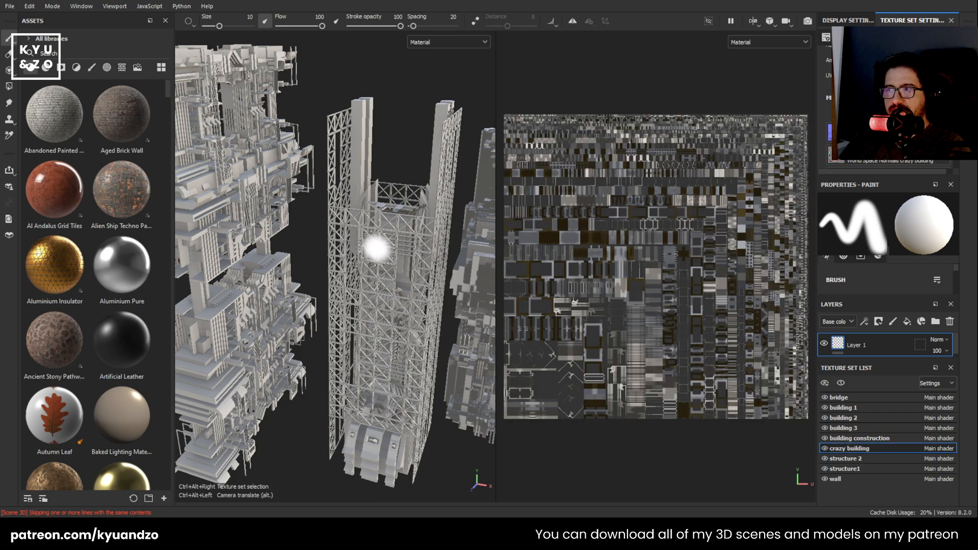
ctrl+alt+right_click(379, 249)
key(F10)
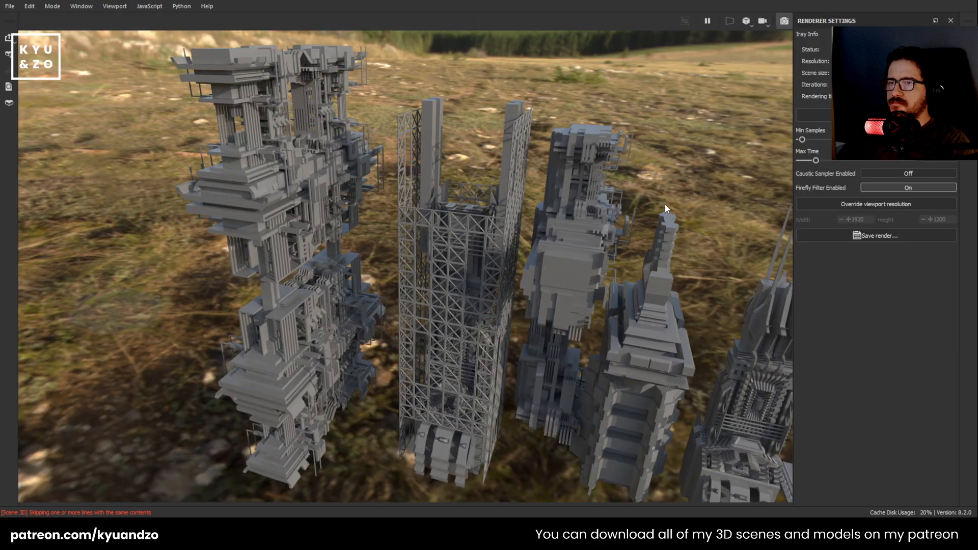
click(785, 22)
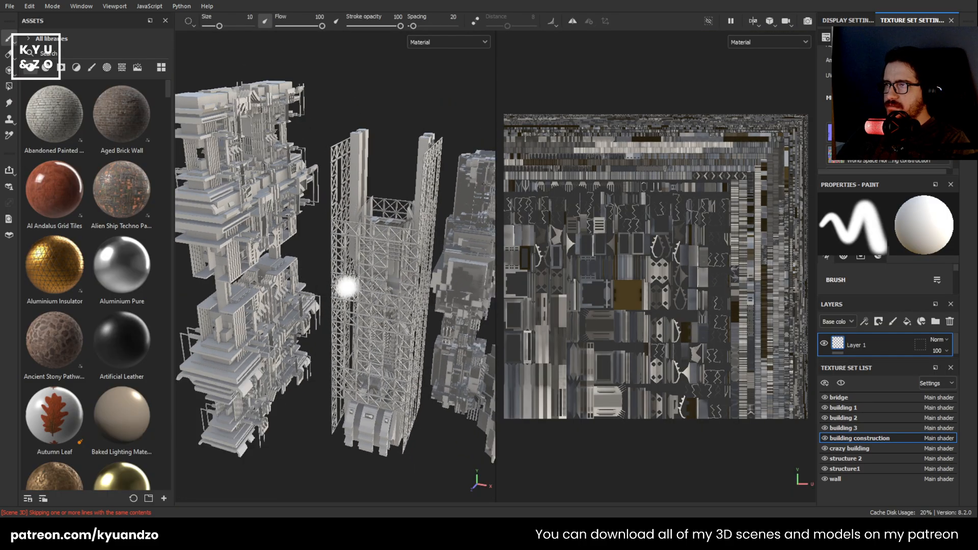
Pick different buildings in the 3D view to switch texture sets, including building 3, ending on crazy building
key(ctrl)
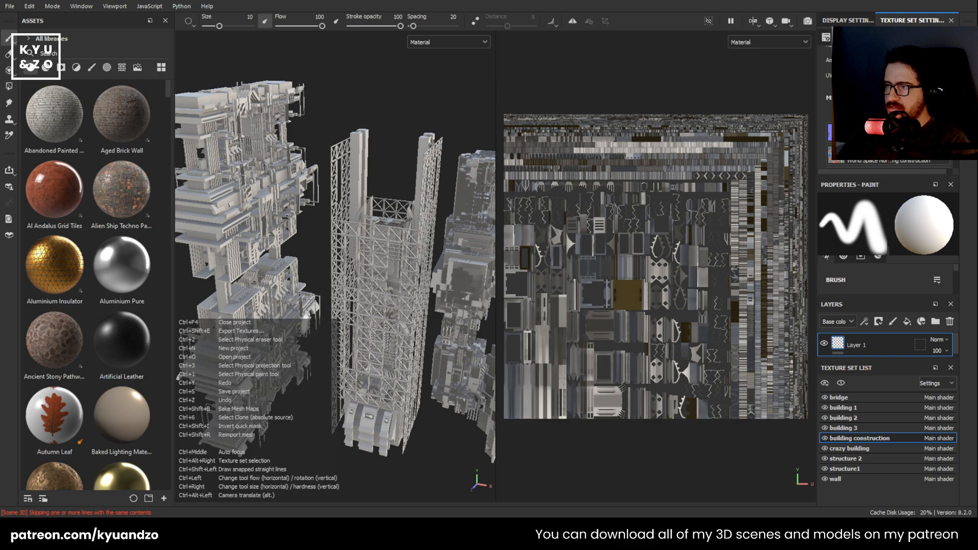
key(ctrl+alt)
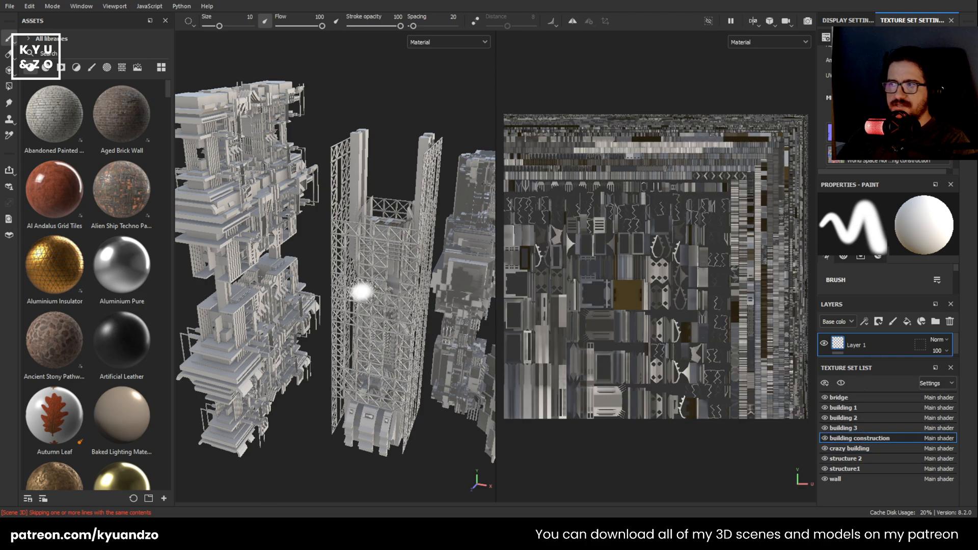
ctrl+alt+right_click(249, 201)
ctrl+alt+right_click(370, 265)
ctrl+alt+right_click(258, 221)
ctrl+alt+right_click(311, 241)
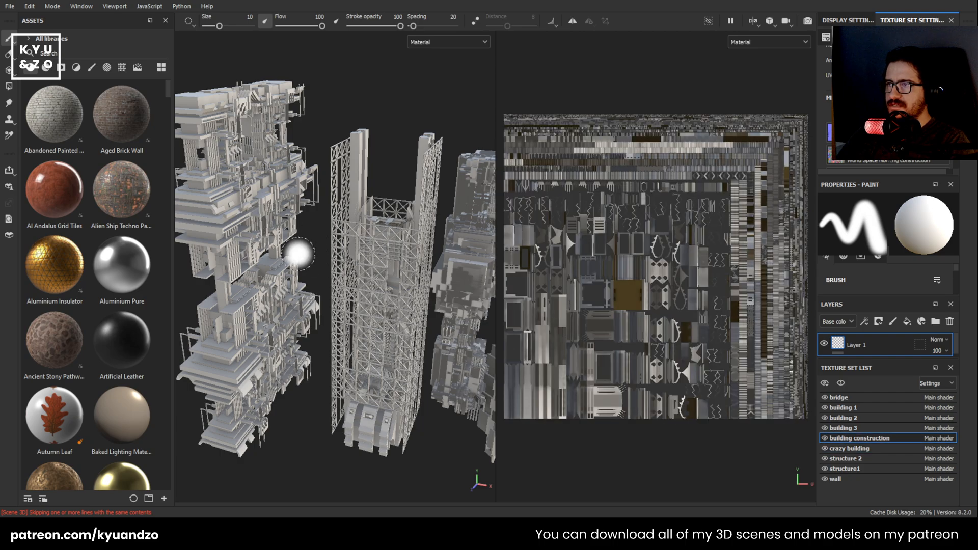
ctrl+alt+right_click(371, 280)
ctrl+alt+right_click(452, 290)
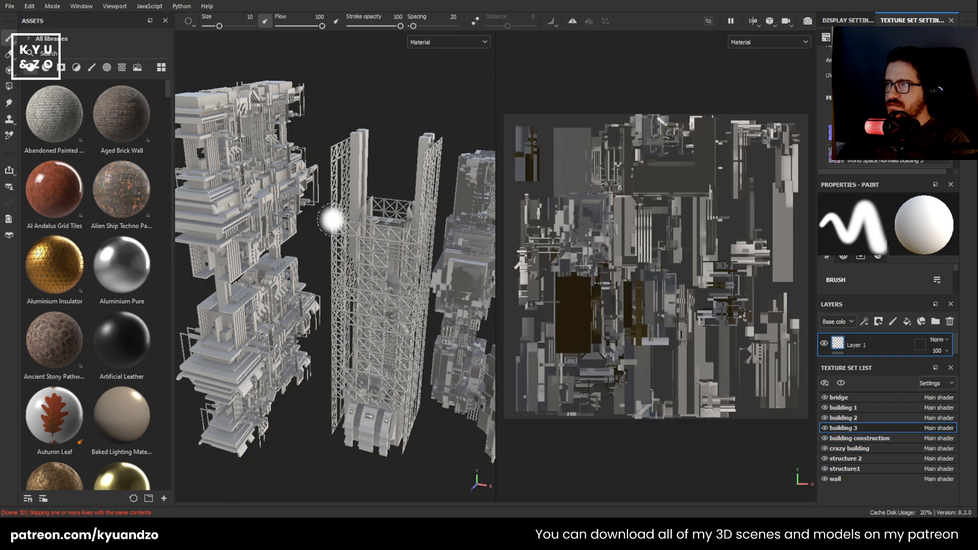
alt+drag(334, 218, 326, 240)
ctrl+alt+right_click(329, 232)
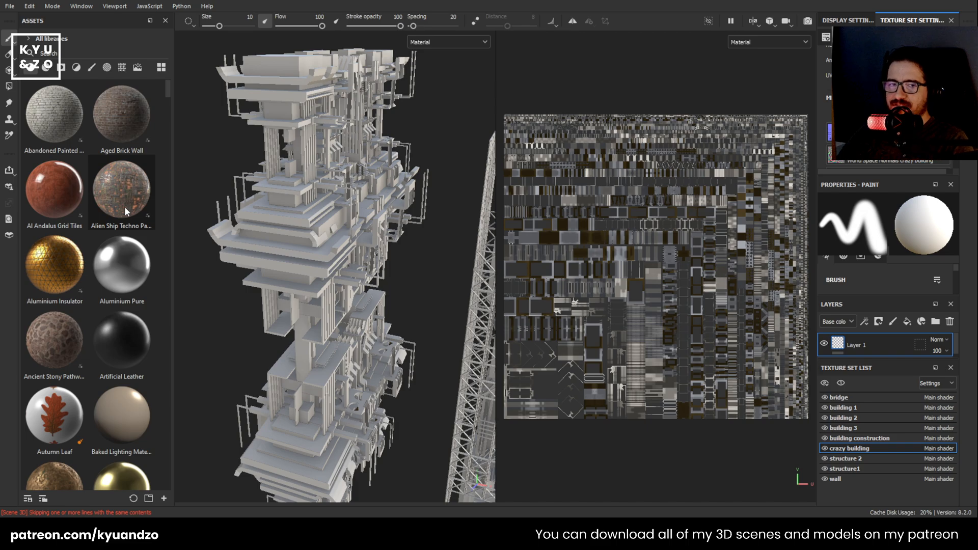
Try the Alien Ship Techno Panel material on the crazy building, check it up close and undo it
drag(124, 206, 260, 257)
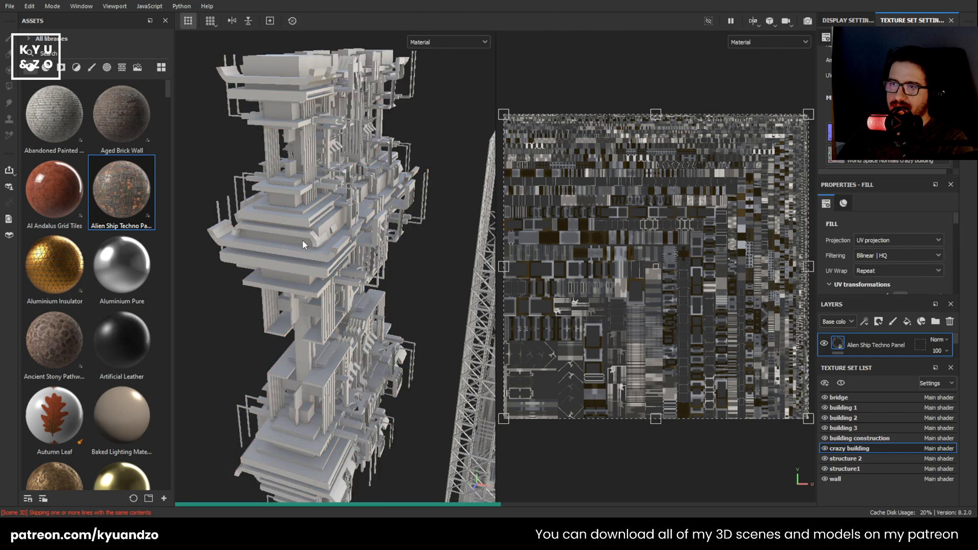
scroll(294, 304, up, 5)
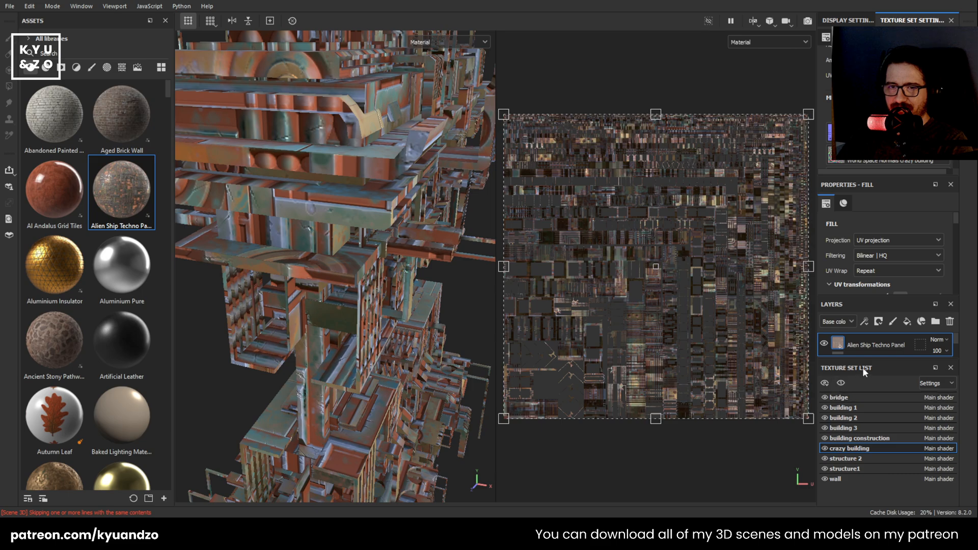
key(ctrl+z)
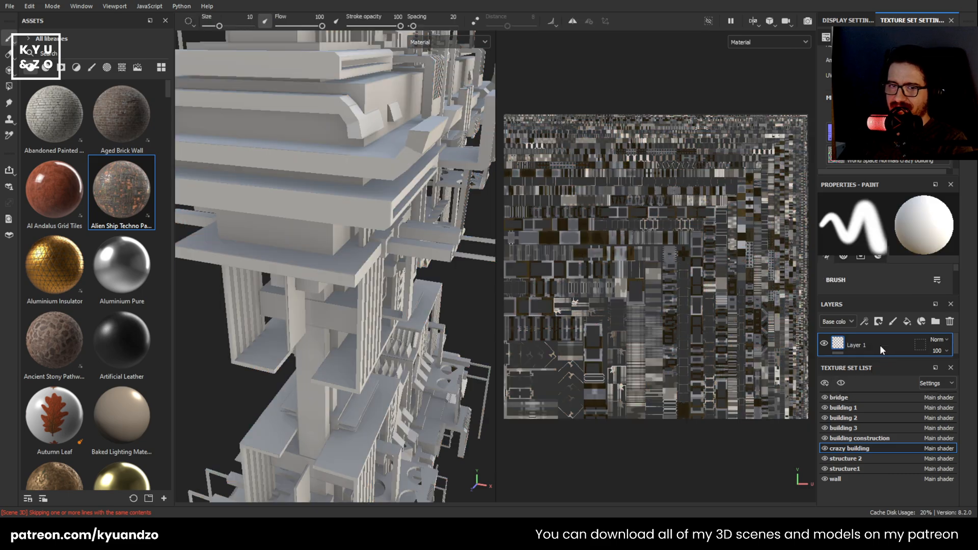
Try the Scifi Interlocking Slider material from the asset library on the crazy building
scroll(100, 289, down, 10)
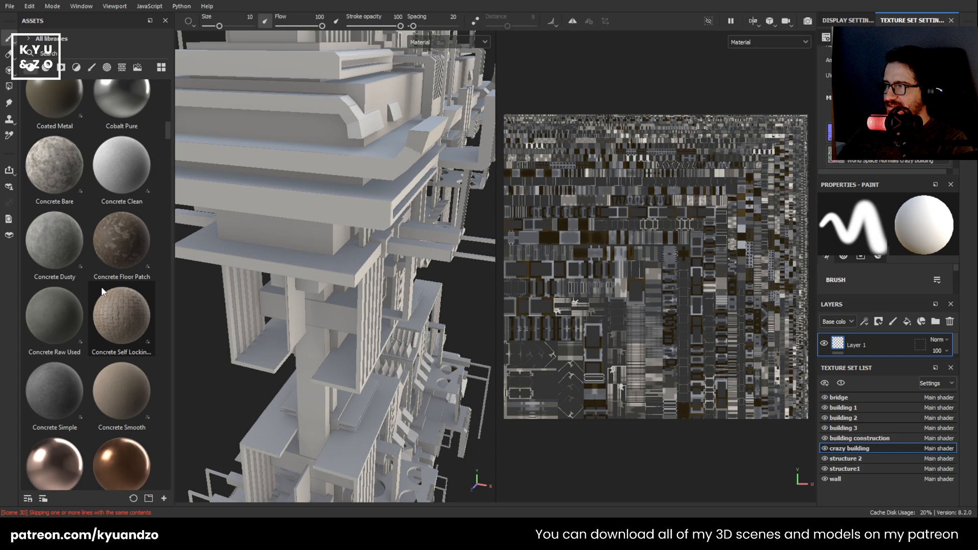
scroll(101, 286, up, 7)
scroll(108, 280, down, 15)
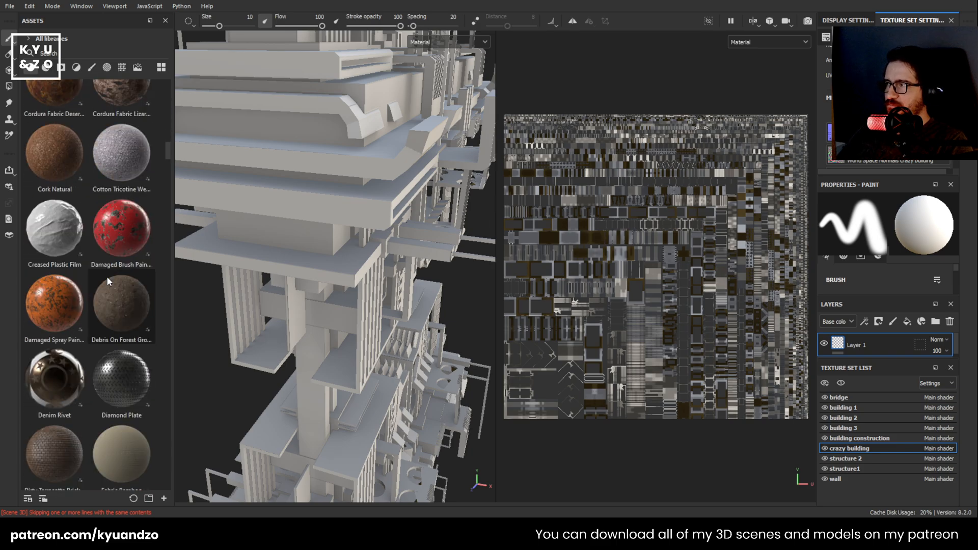
scroll(107, 277, down, 15)
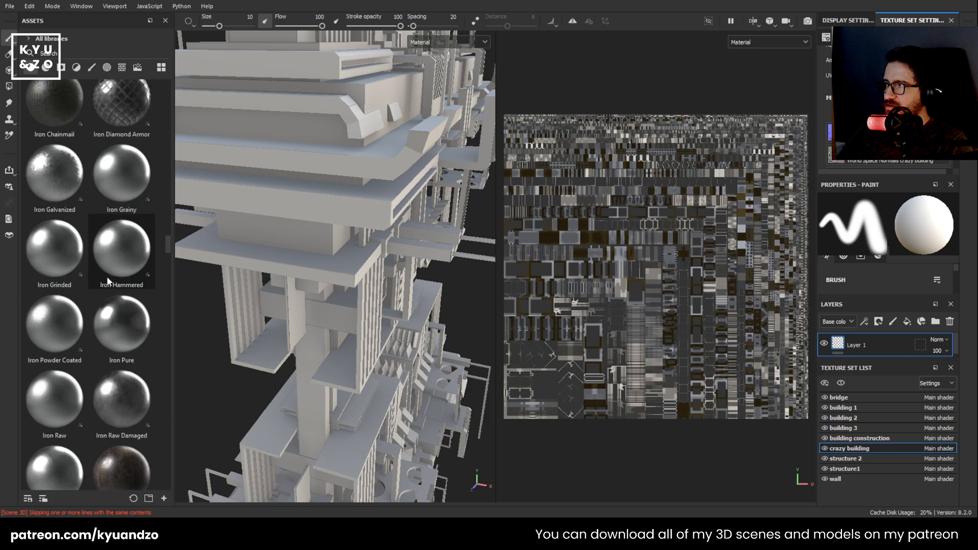
scroll(80, 235, down, 6)
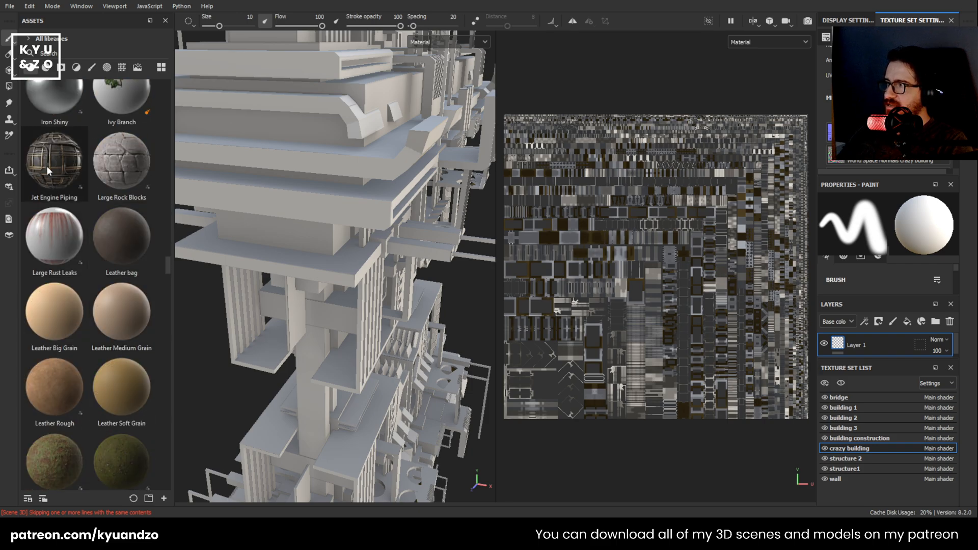
scroll(59, 193, down, 10)
scroll(61, 197, down, 15)
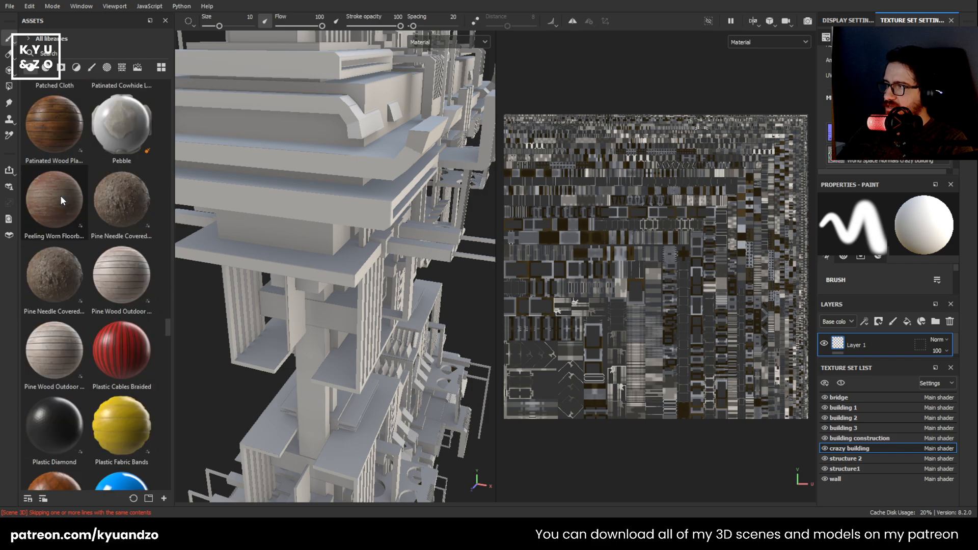
scroll(61, 194, down, 6)
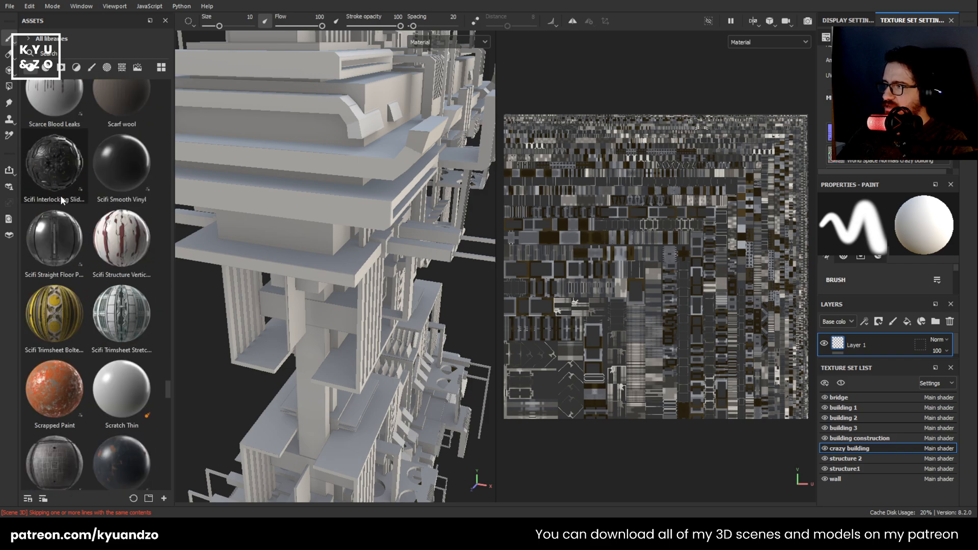
drag(60, 195, 268, 274)
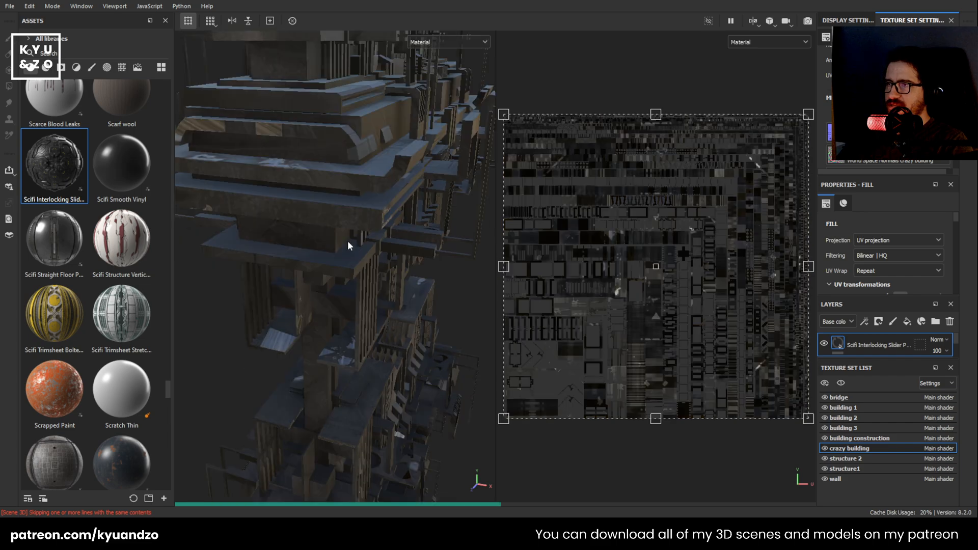
Inspect the Scifi Interlocking Slider material on the crazy building from several angles and undo its application
scroll(349, 246, down, 3)
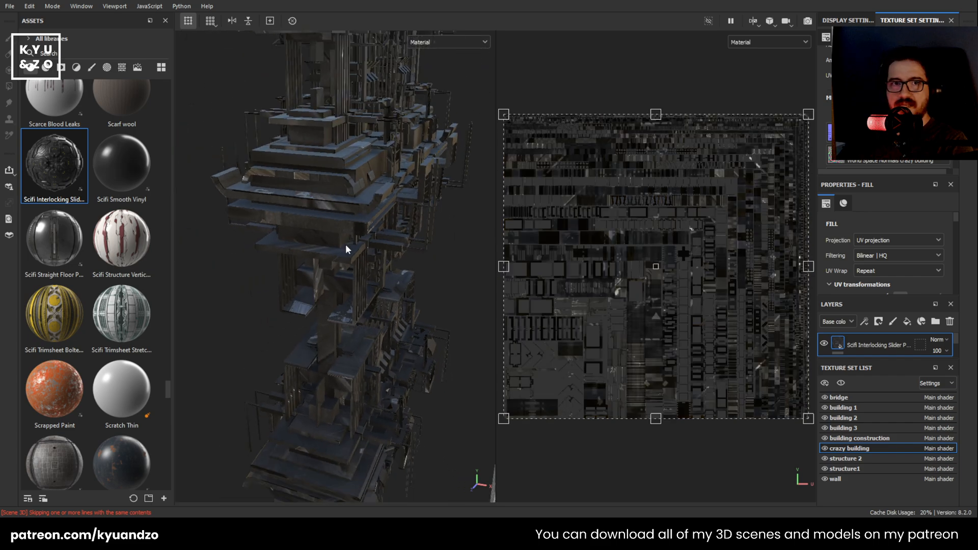
scroll(345, 246, up, 3)
alt+drag(341, 247, 284, 190)
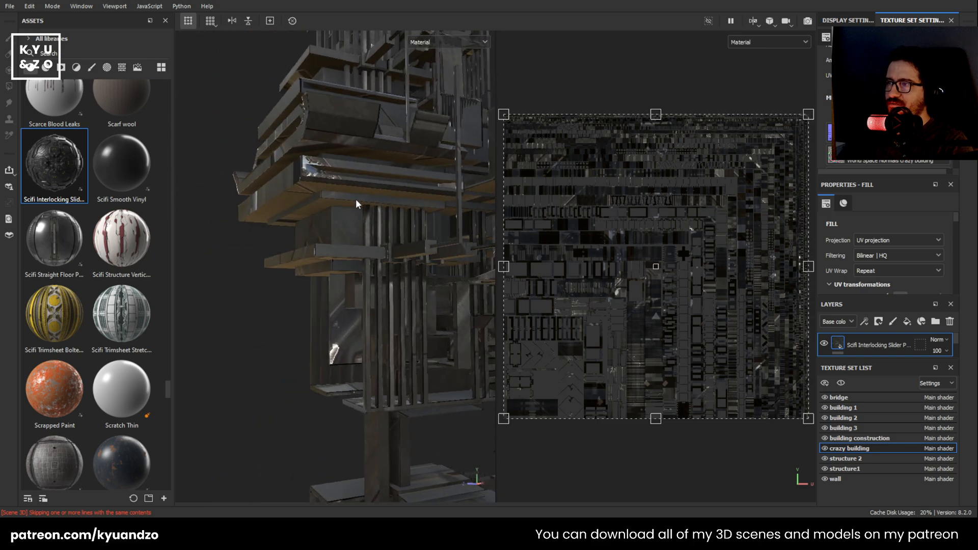
alt+drag(380, 186, 350, 308)
scroll(351, 306, up, 5)
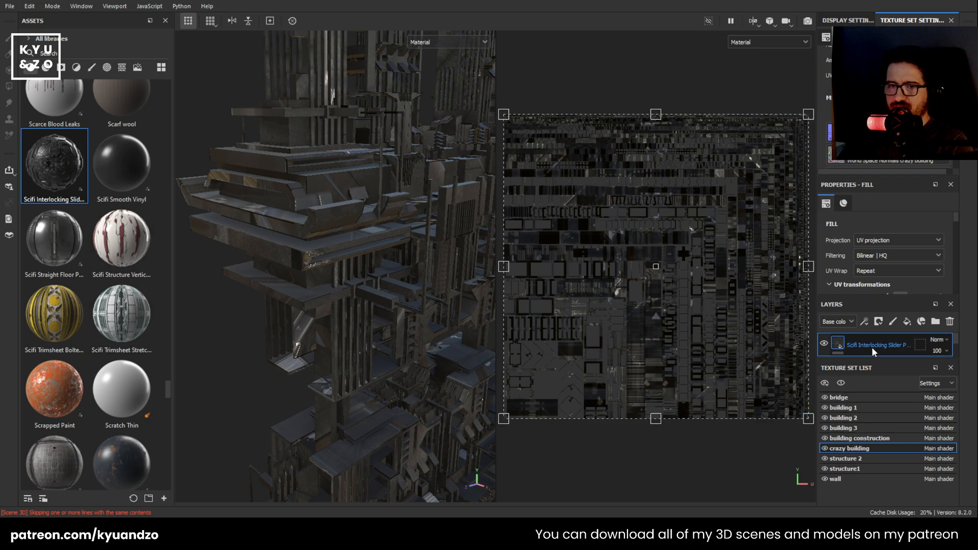
key(ctrl+z)
Try the Scifi Straight Floor Panel material on the crazy building, inspect its surfaces and delete the material's layer
drag(54, 240, 349, 408)
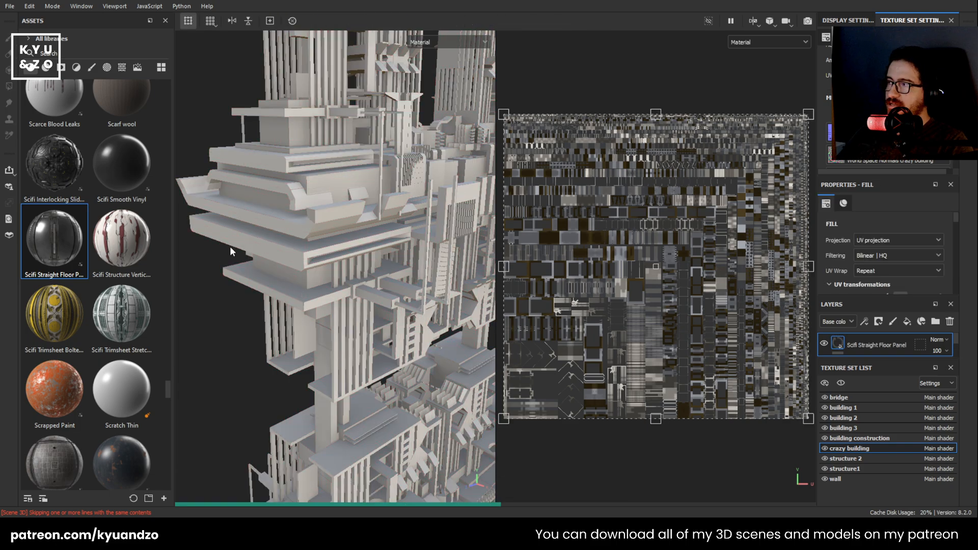
scroll(330, 240, down, 5)
scroll(334, 254, up, 6)
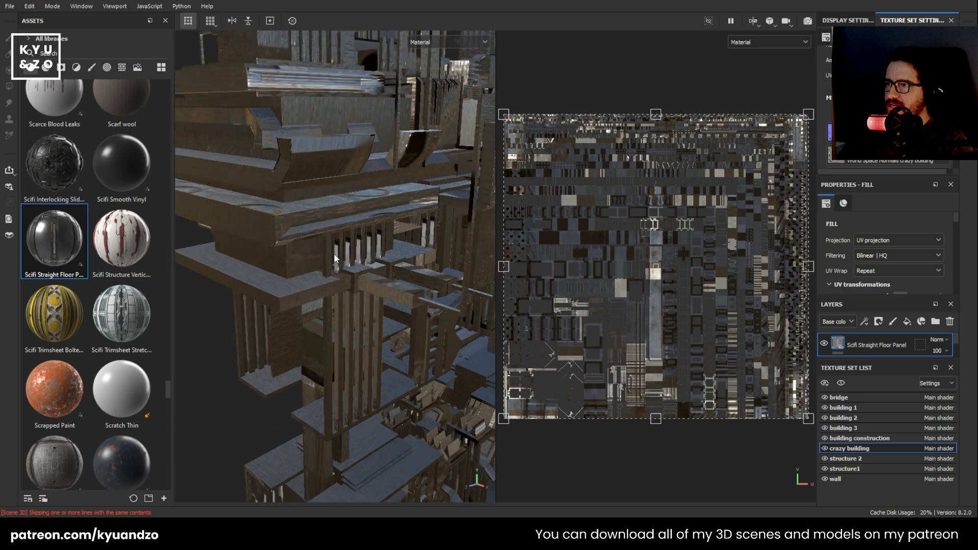
scroll(334, 253, up, 2)
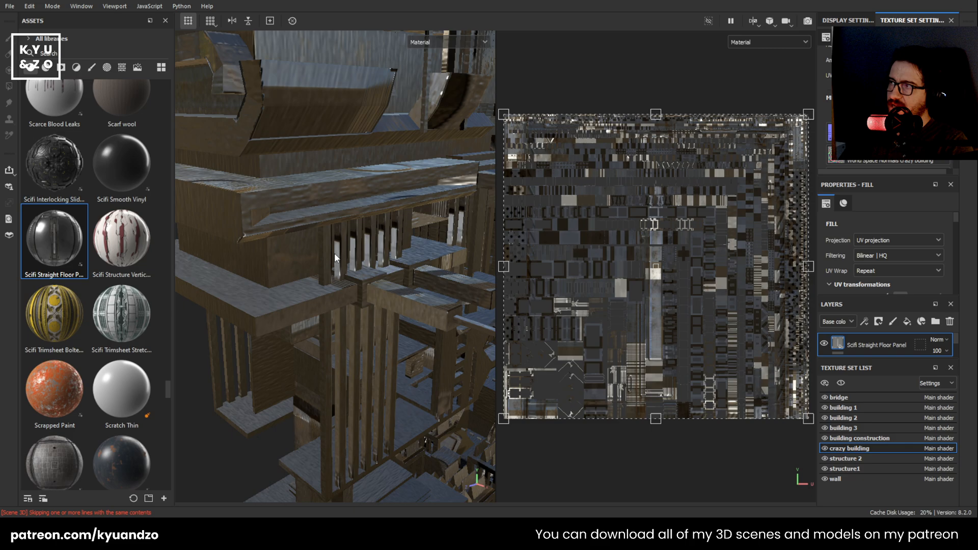
click(851, 346)
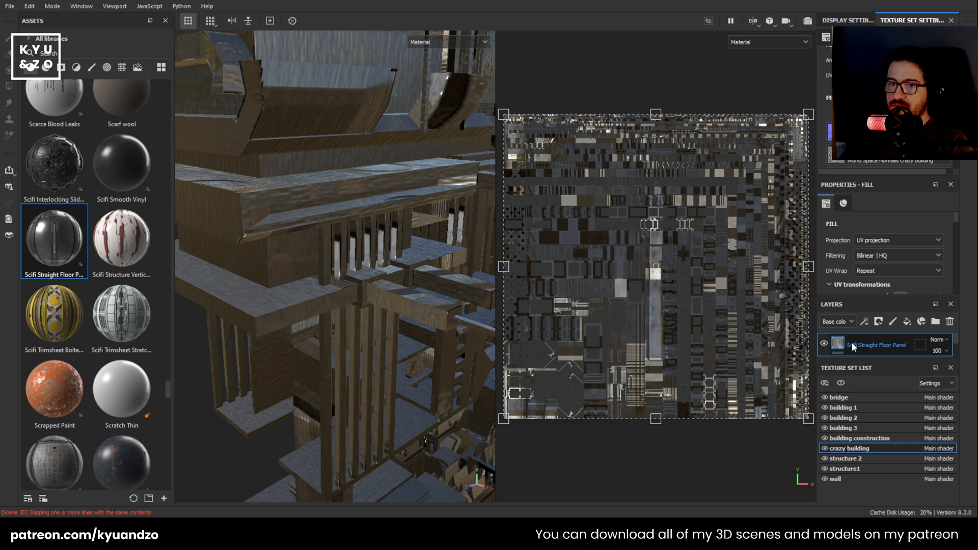
key(Delete)
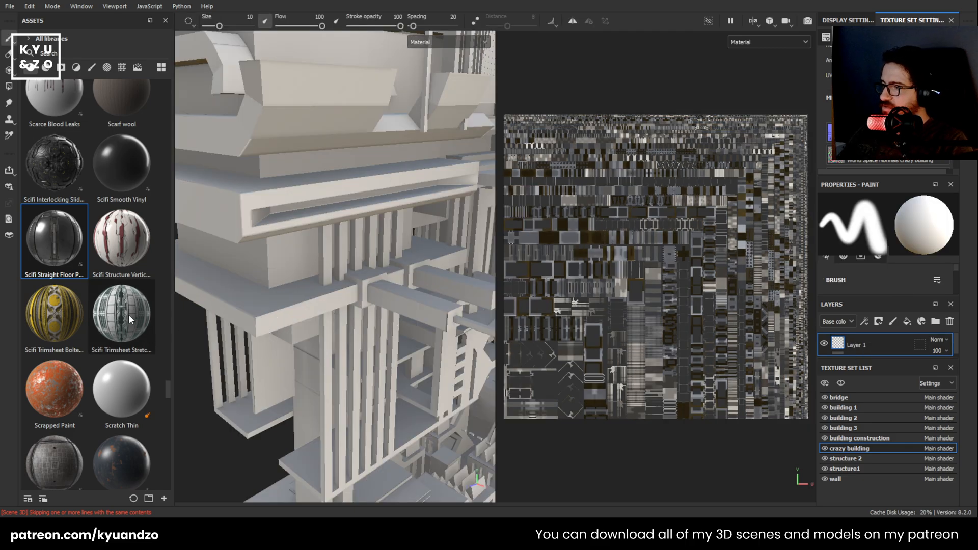
Apply the Ship Hull Paint Chipped material to the crazy building and inspect it from afar and up close
scroll(128, 314, down, 5)
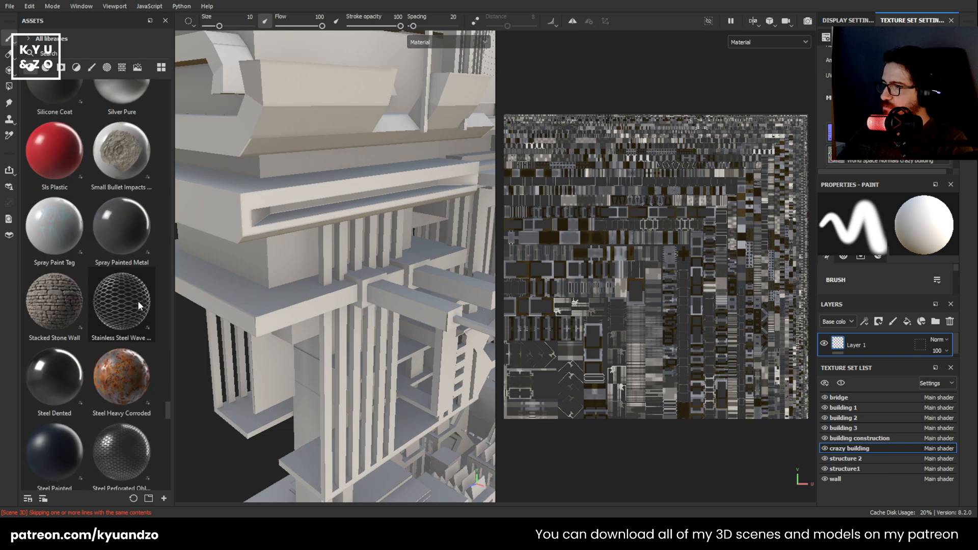
scroll(137, 301, up, 3)
mouse_move(121, 235)
mouse_down()
mouse_move(99, 267)
mouse_move(288, 262)
mouse_move(277, 402)
mouse_up()
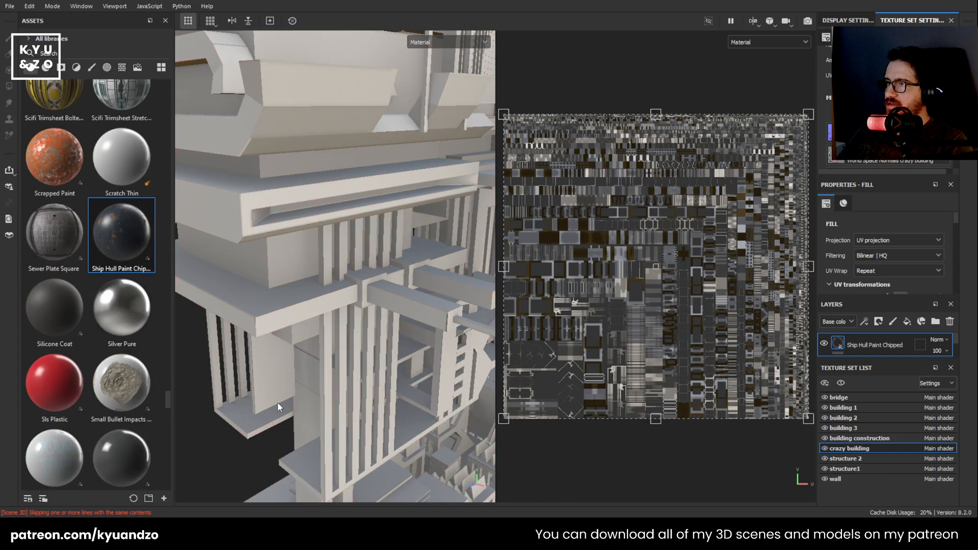
scroll(283, 238, down, 5)
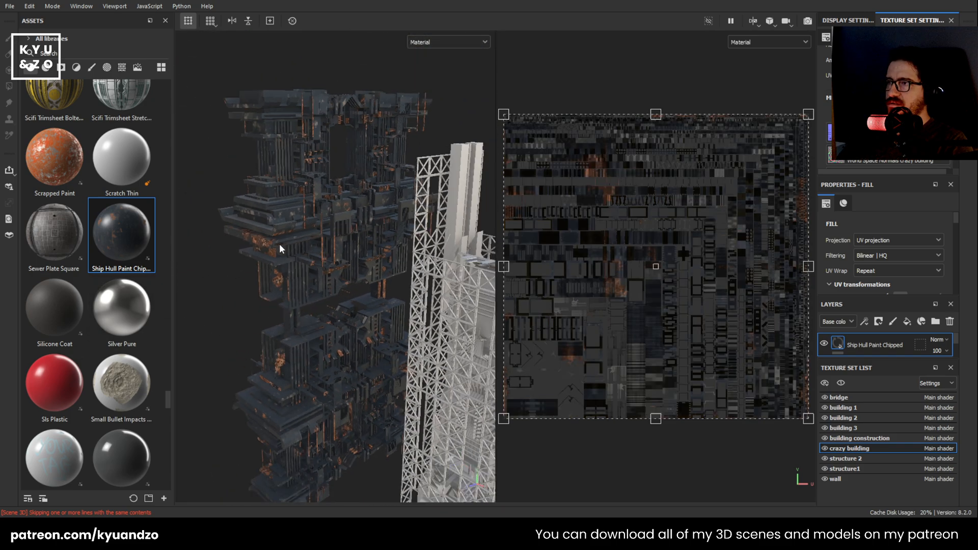
scroll(279, 244, up, 8)
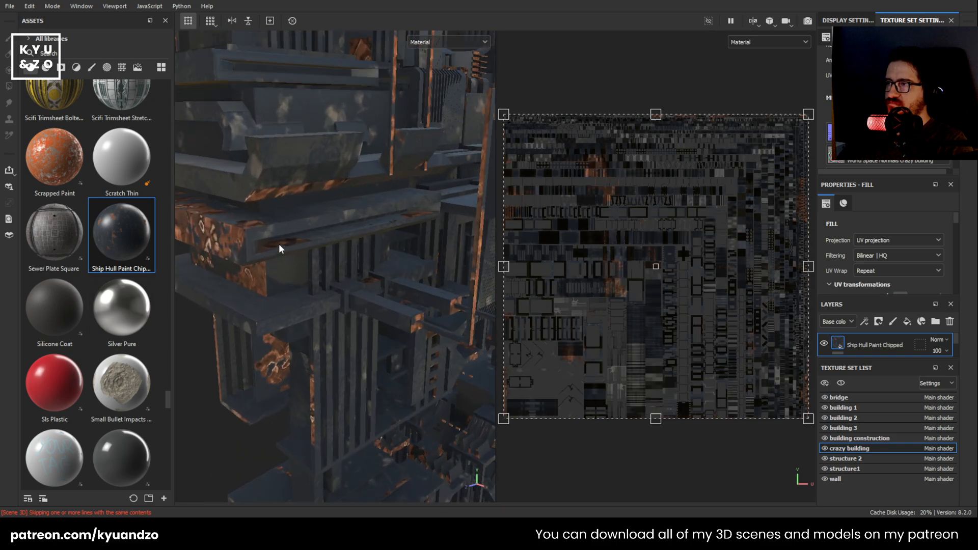
Shrink the Ship Hull Paint Chipped layer's UV tile to about a ninth of the texture width and inspect the crazy building
scroll(279, 244, down, 3)
drag(502, 113, 698, 309)
drag(720, 383, 754, 401)
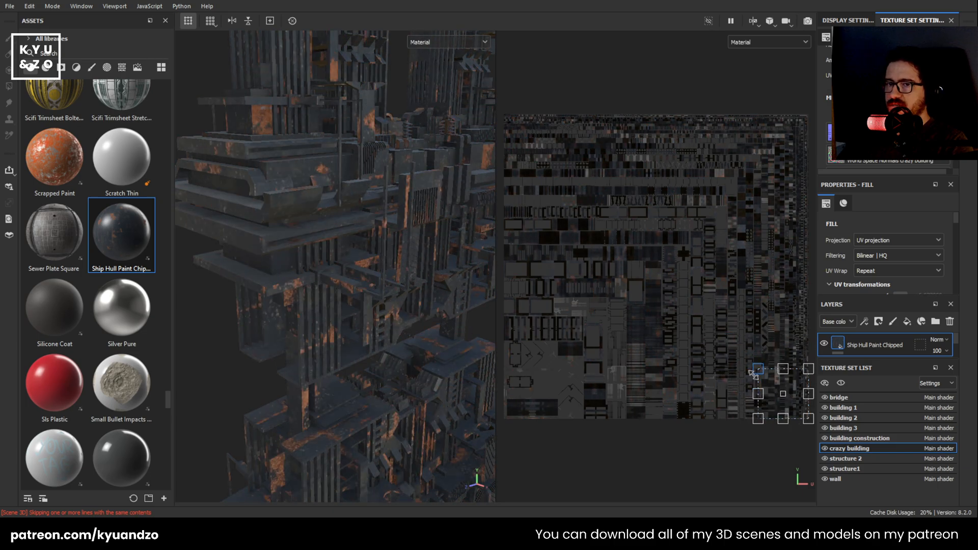
drag(754, 365, 772, 390)
scroll(302, 247, down, 8)
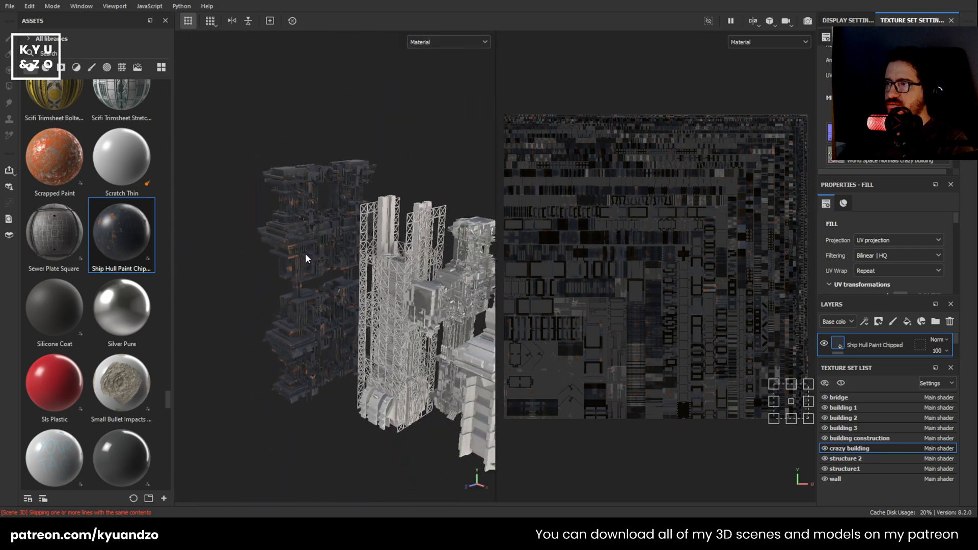
scroll(305, 252, up, 9)
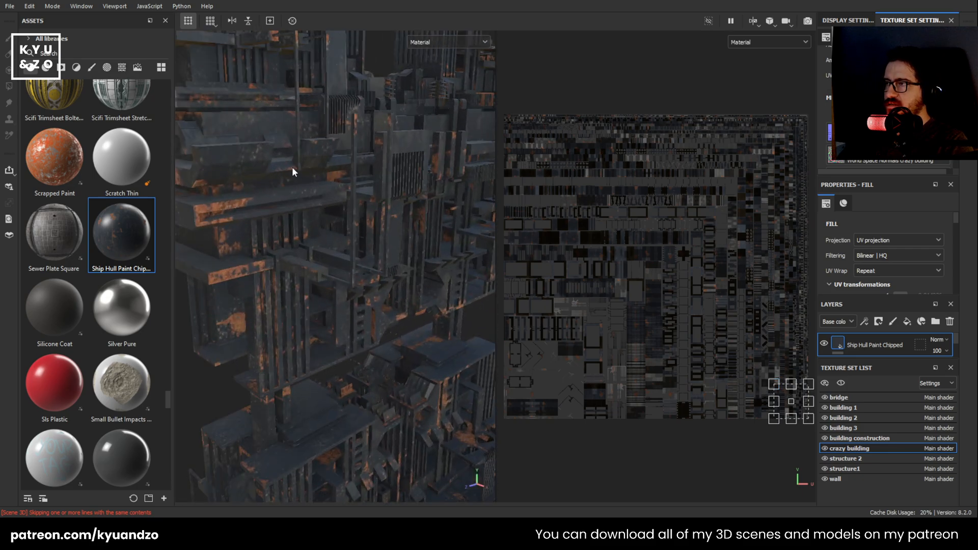
scroll(346, 192, down, 6)
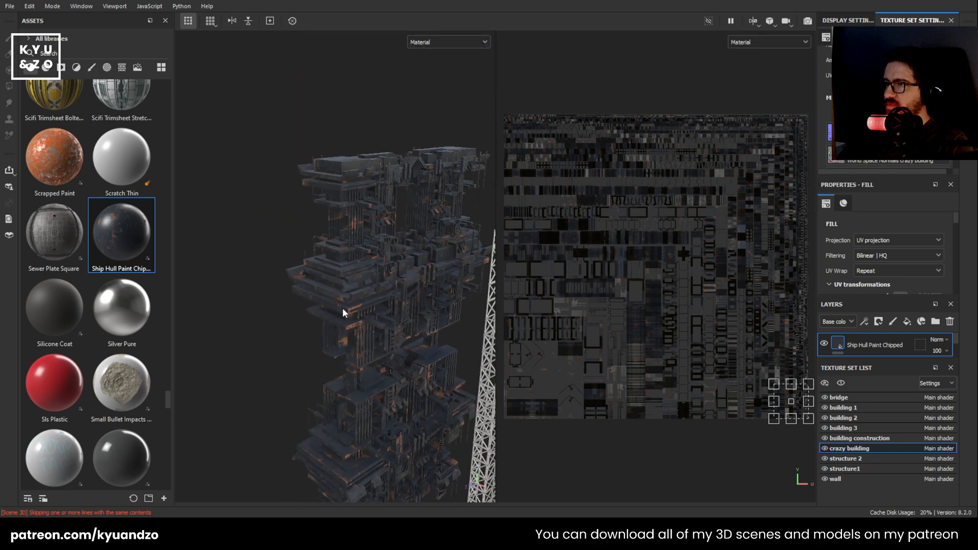
scroll(325, 225, up, 3)
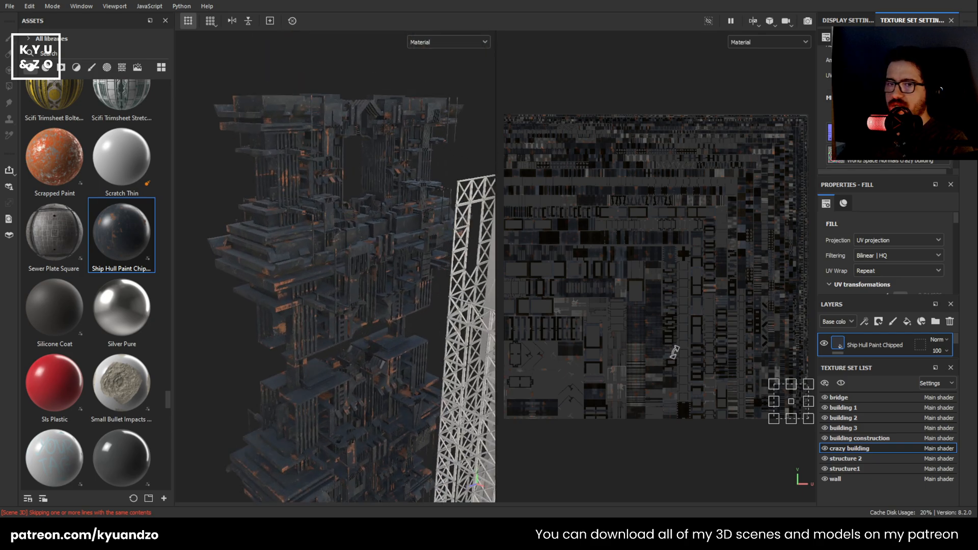
Add the Scifi Interlocking Slider material to the crazy building and delete the Ship Hull Paint Chipped layer
scroll(94, 194, up, 3)
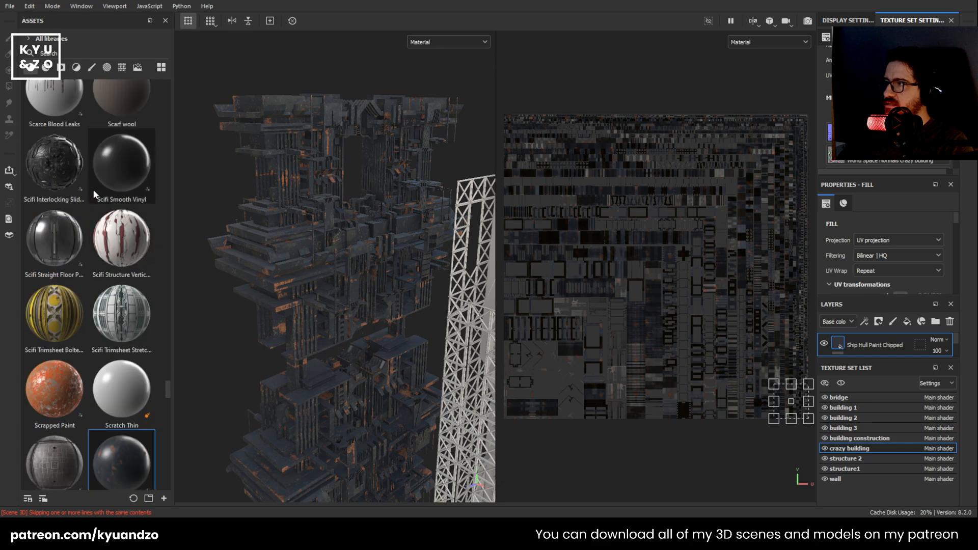
drag(56, 163, 368, 273)
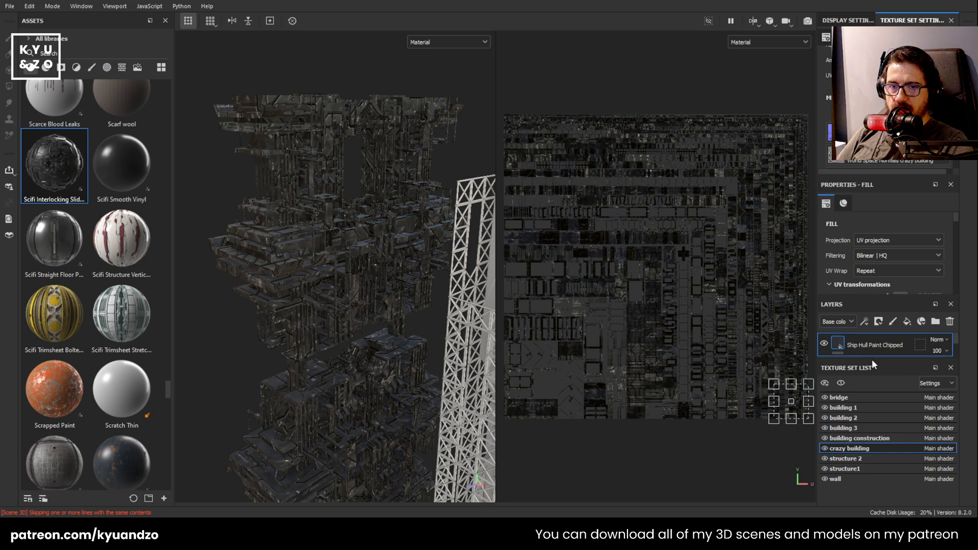
drag(878, 359, 875, 440)
drag(882, 402, 883, 363)
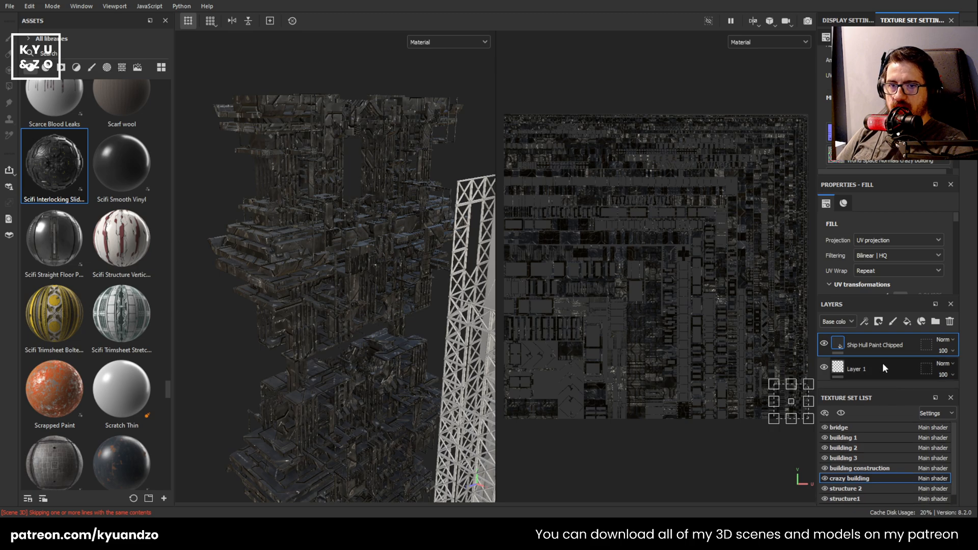
drag(104, 179, 336, 252)
click(852, 362)
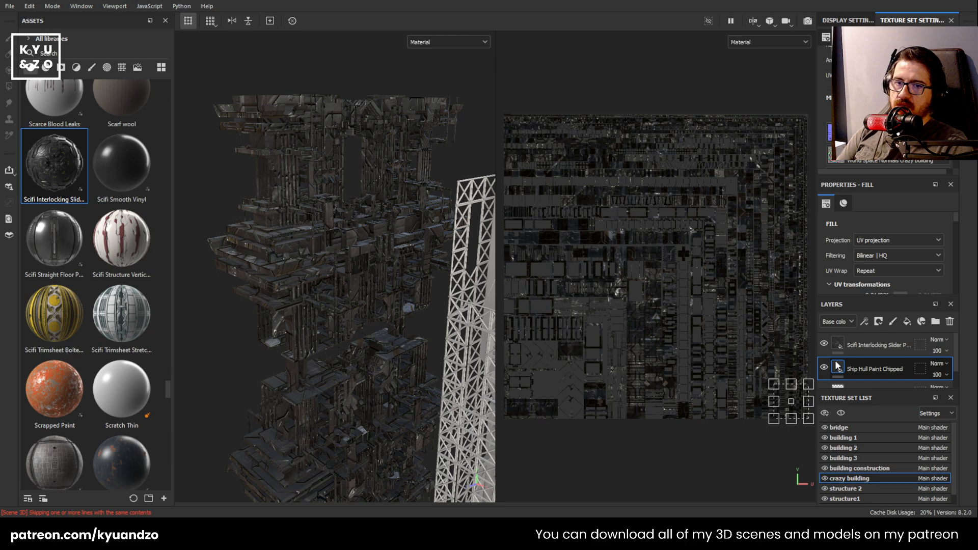
key(Delete)
click(861, 344)
Shrink the Scifi Interlocking Slider layer's UV tile to about two thirds of the texture width
scroll(357, 267, up, 3)
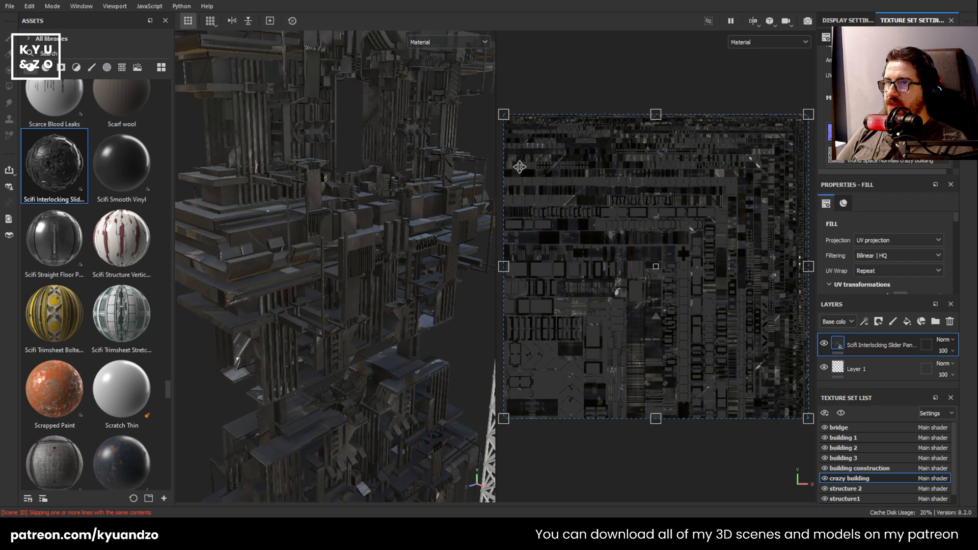
drag(504, 115, 609, 224)
alt+drag(397, 312, 369, 302)
alt+middle_drag(370, 303, 386, 273)
scroll(385, 272, up, 10)
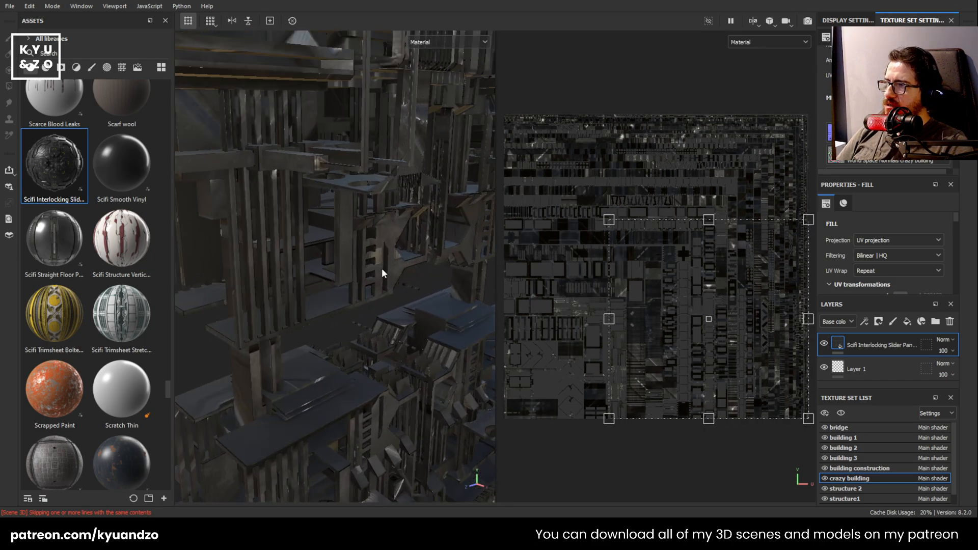
Inspect the Scifi Interlocking Slider material on the crazy building from several angles and delete its layer
alt+drag(382, 270, 343, 301)
alt+middle_drag(342, 301, 284, 337)
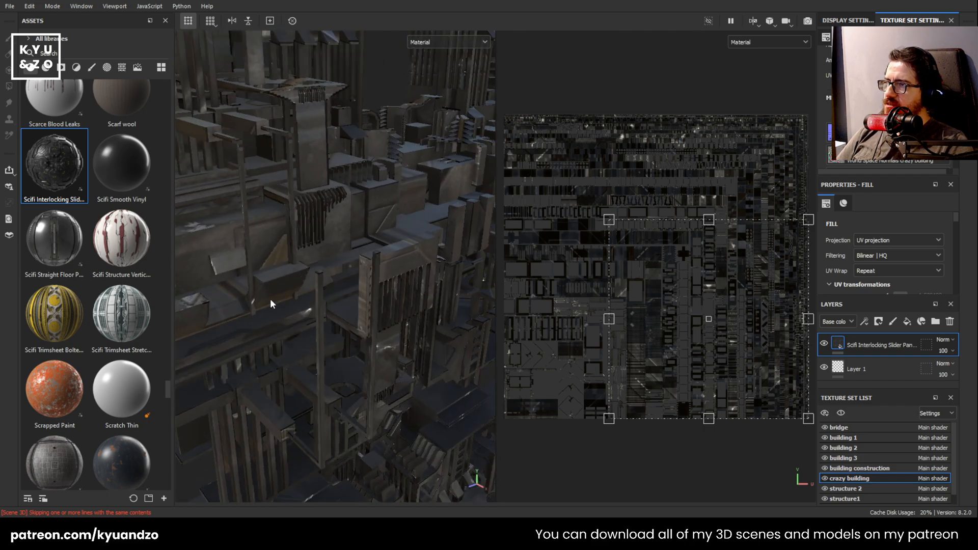
scroll(291, 283, up, 5)
scroll(291, 284, down, 5)
mouse_move(291, 283)
alt+mouse_down()
mouse_move(291, 309)
mouse_move(285, 294)
alt+mouse_up()
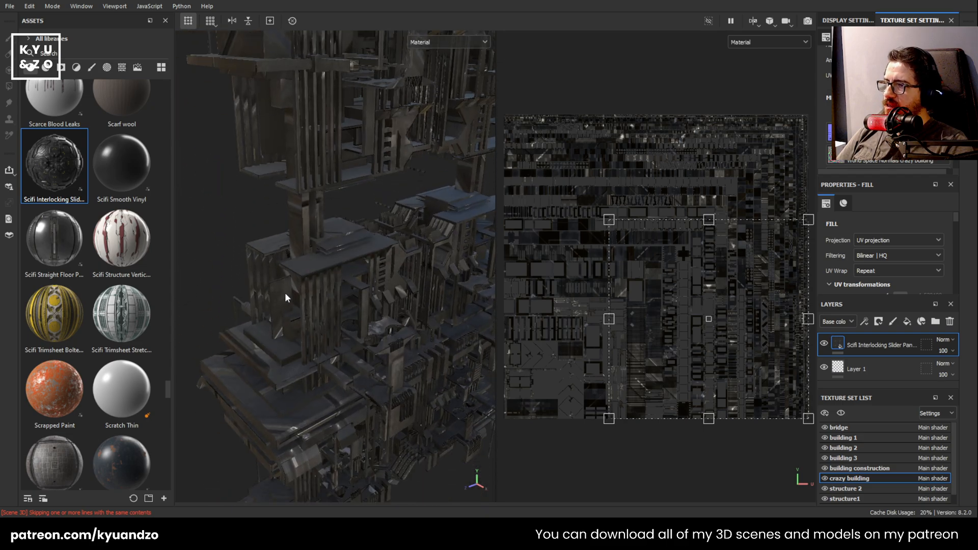
alt+middle_drag(285, 293, 255, 284)
scroll(265, 307, up, 5)
scroll(265, 306, down, 8)
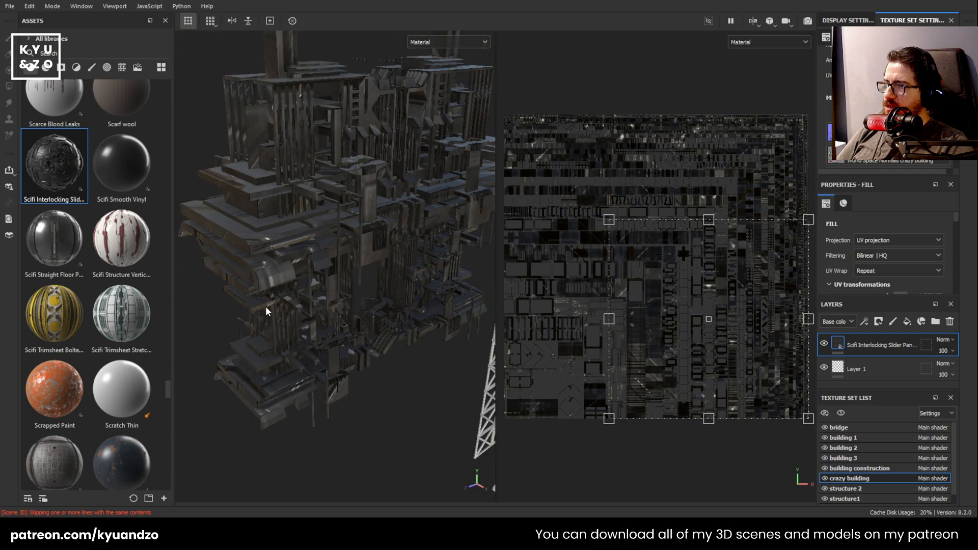
alt+drag(265, 307, 316, 298)
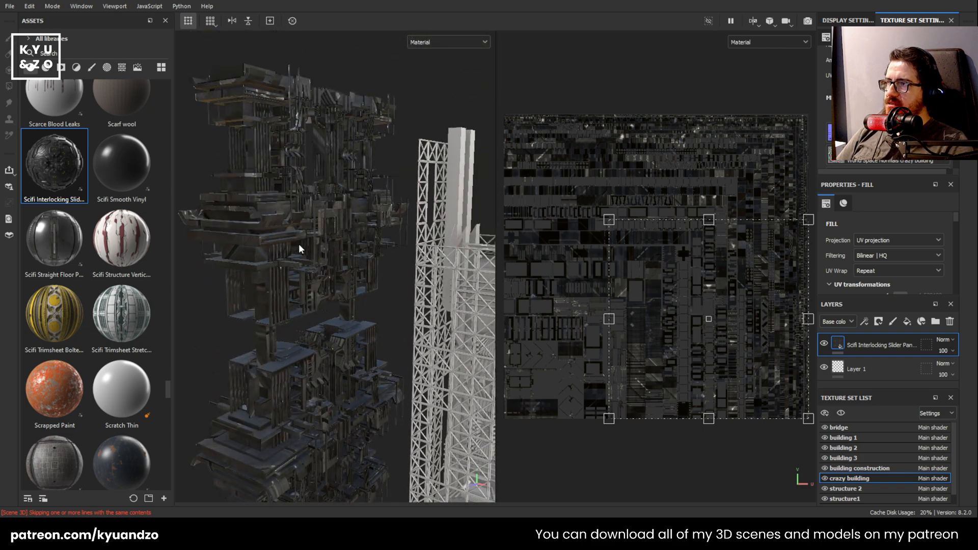
alt+drag(299, 245, 318, 243)
key(Delete)
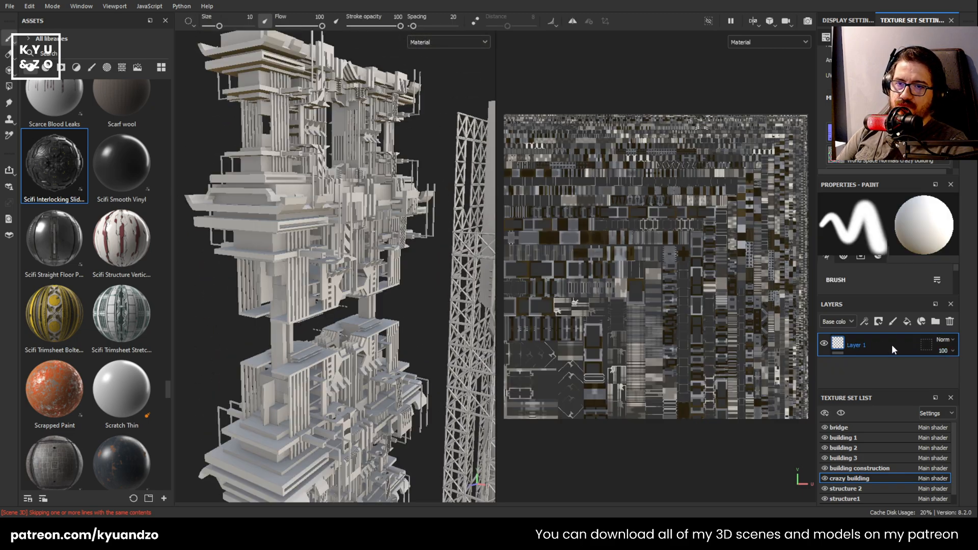
Reapply Ship Hull Paint Chipped to the crazy building, shrinking its UV tile to about a fifth of the texture width
scroll(115, 196, down, 3)
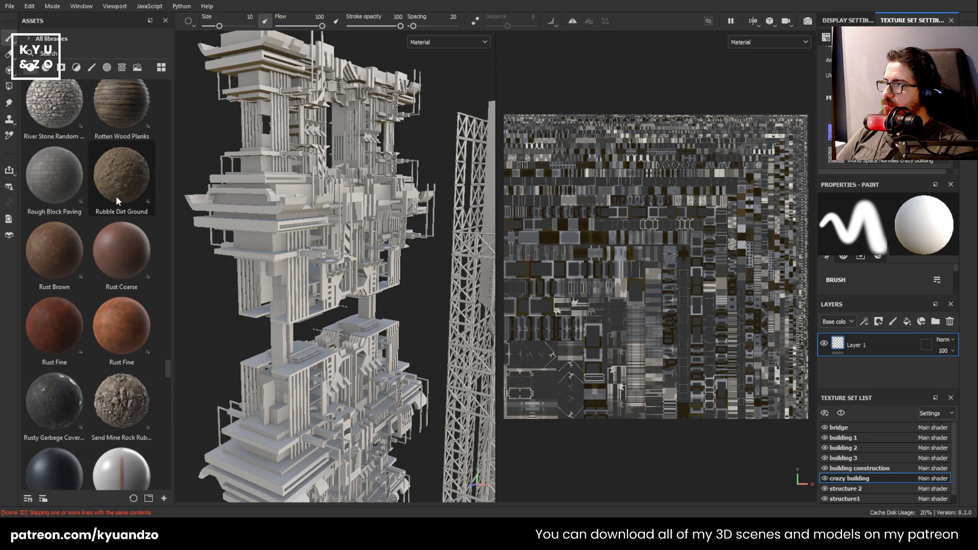
scroll(115, 196, up, 3)
scroll(115, 196, down, 3)
drag(121, 234, 316, 346)
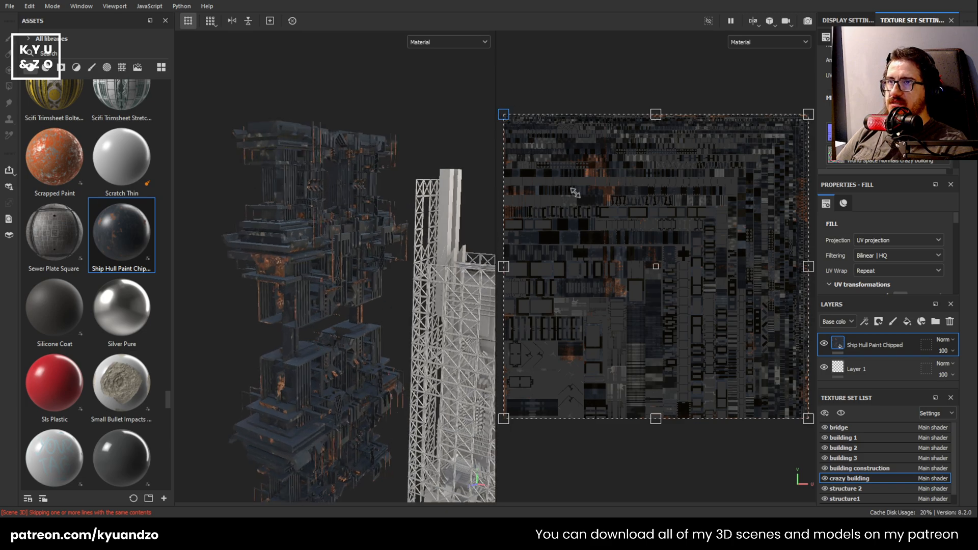
drag(504, 114, 765, 367)
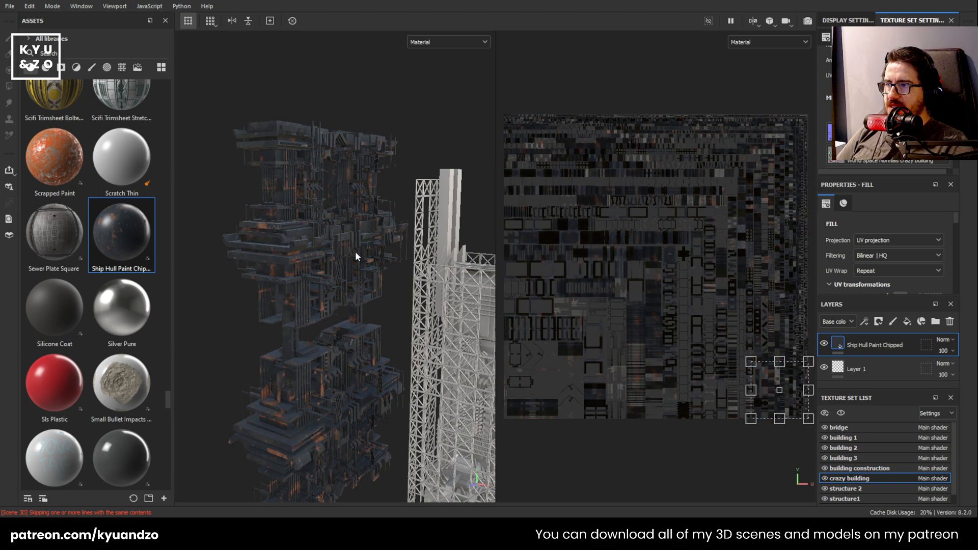
alt+drag(357, 257, 366, 248)
scroll(85, 291, down, 5)
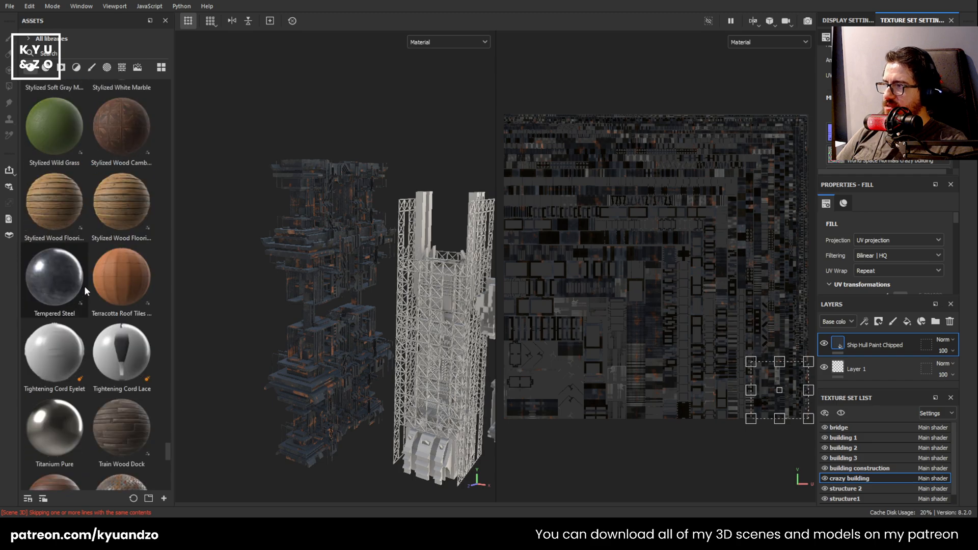
scroll(85, 290, up, 6)
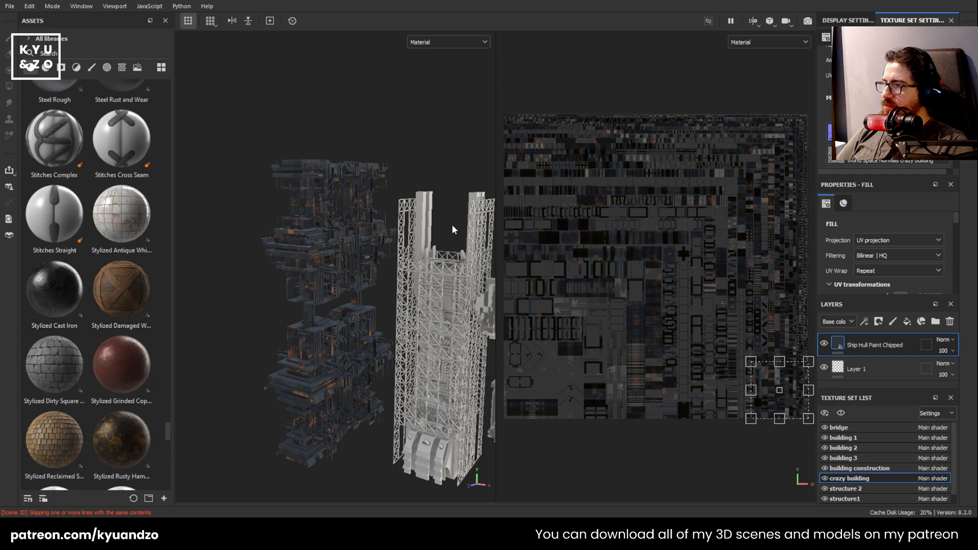
alt+right_drag(298, 425, 372, 185)
alt+middle_drag(379, 255, 334, 356)
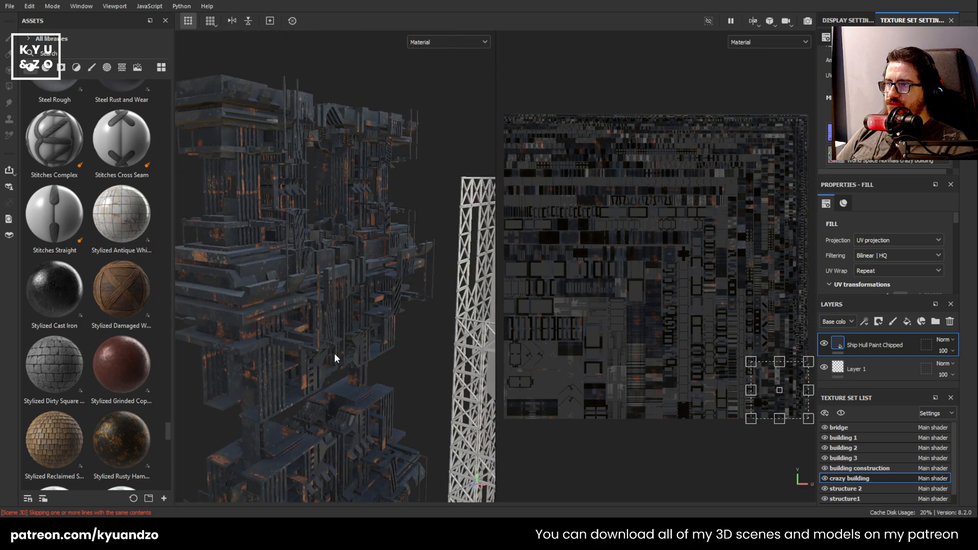
alt+right_drag(334, 356, 349, 273)
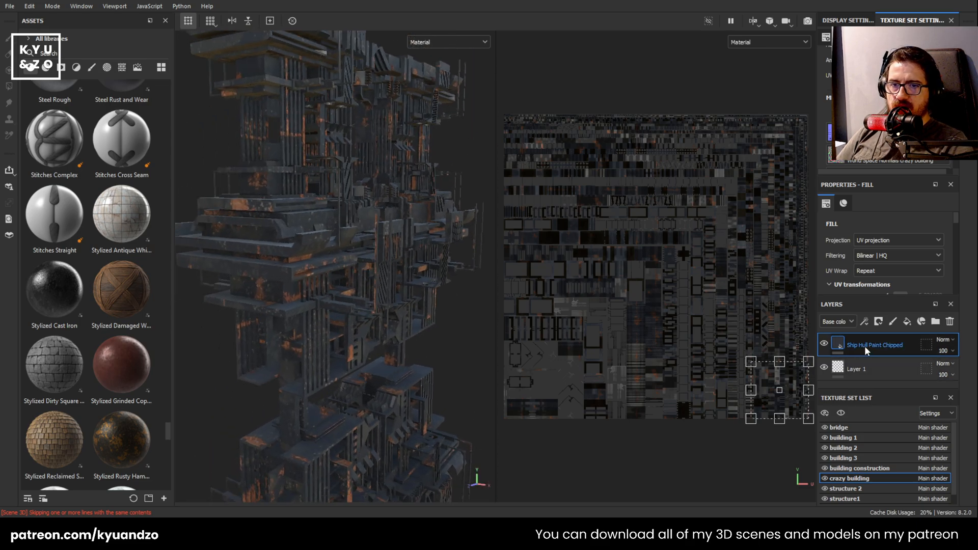
Add the Steel Heavy Corroded material as a layer between Ship Hull Paint Chipped and Layer 1
click(861, 369)
click(868, 346)
click(861, 369)
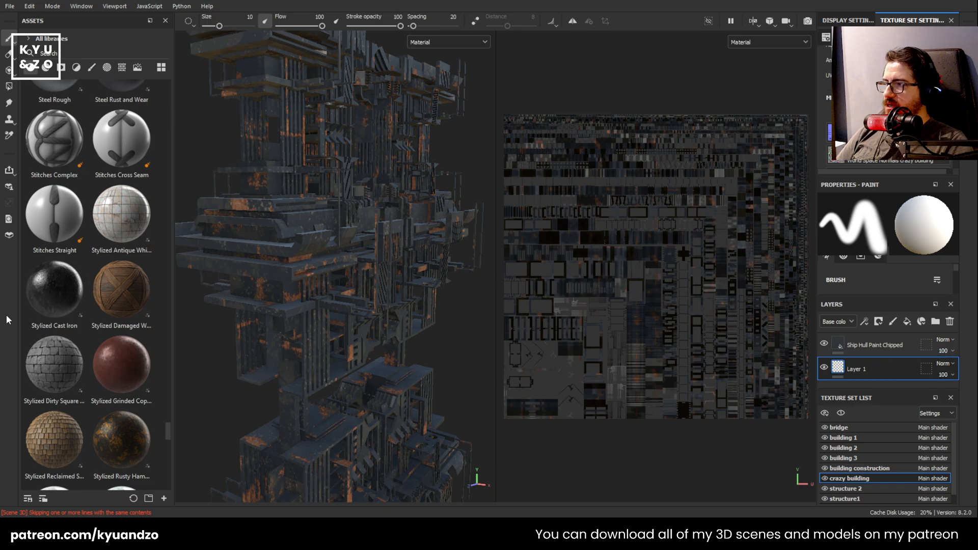
scroll(123, 248, down, 3)
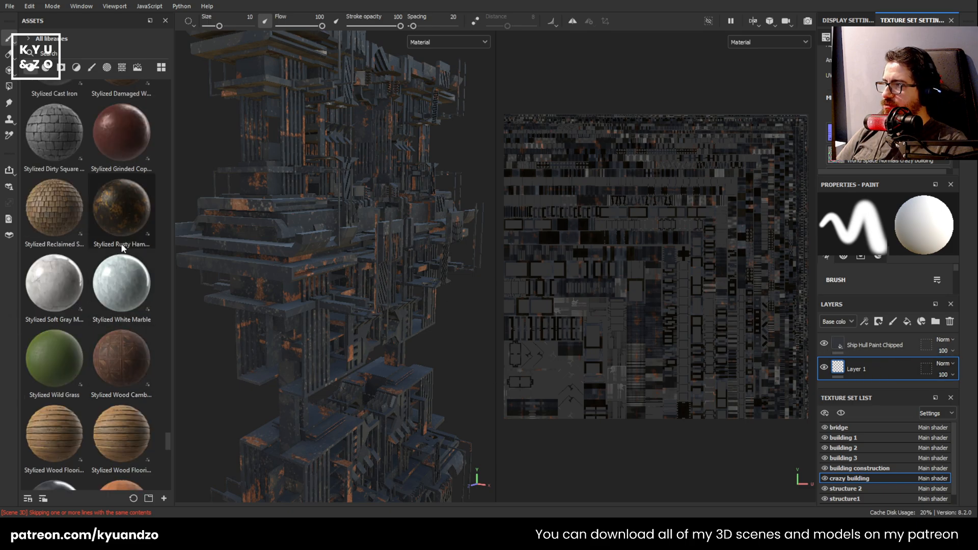
scroll(121, 244, down, 3)
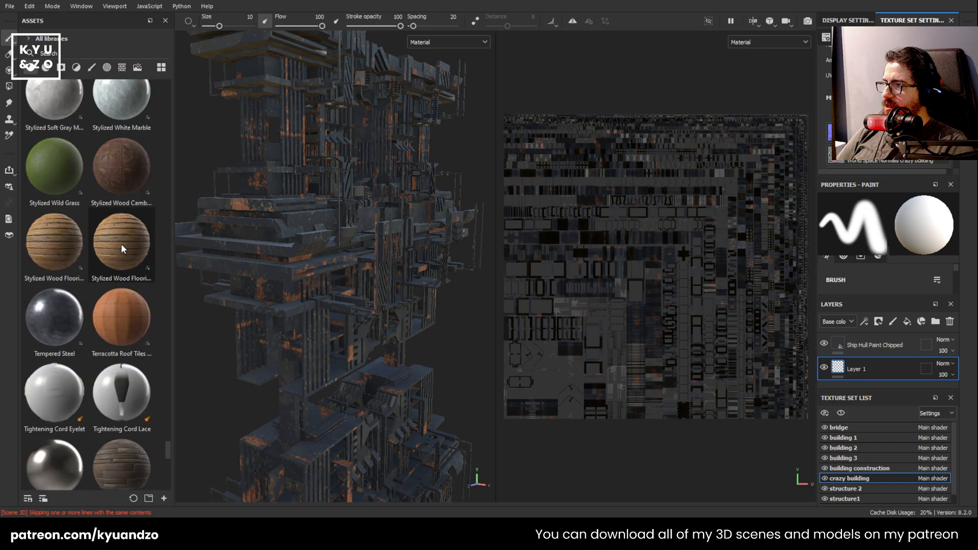
scroll(120, 244, up, 10)
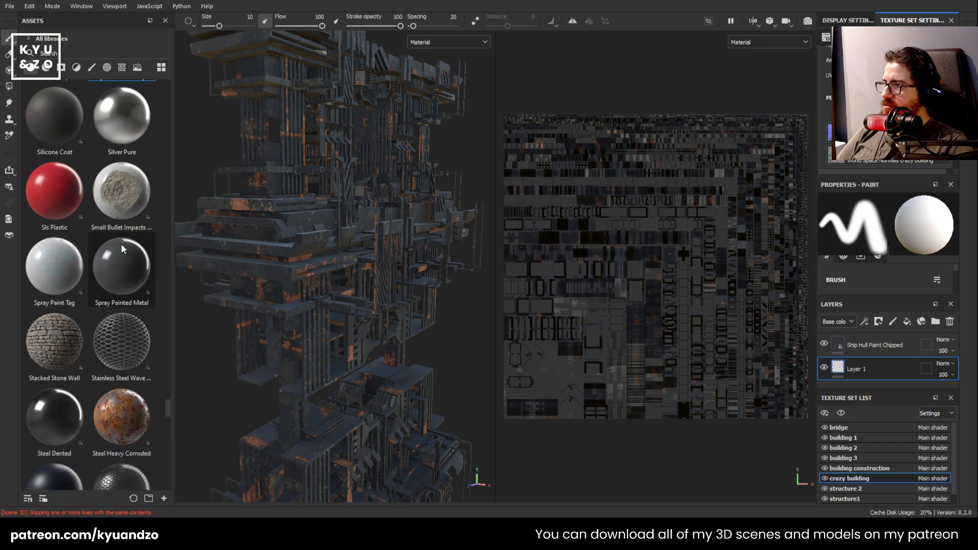
drag(134, 426, 865, 360)
Add a white mask with a Dirt generator to the Ship Hull Paint Chipped layer
click(871, 347)
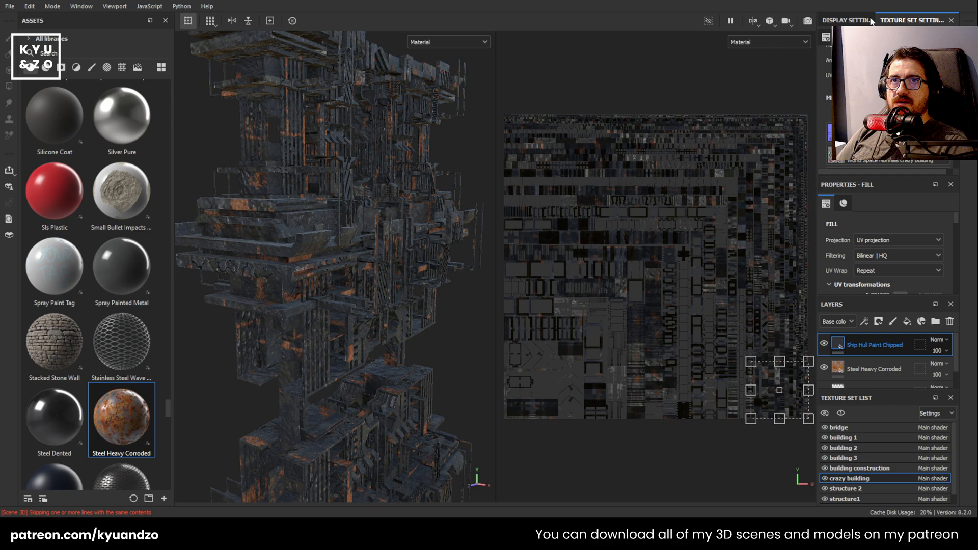
click(879, 3)
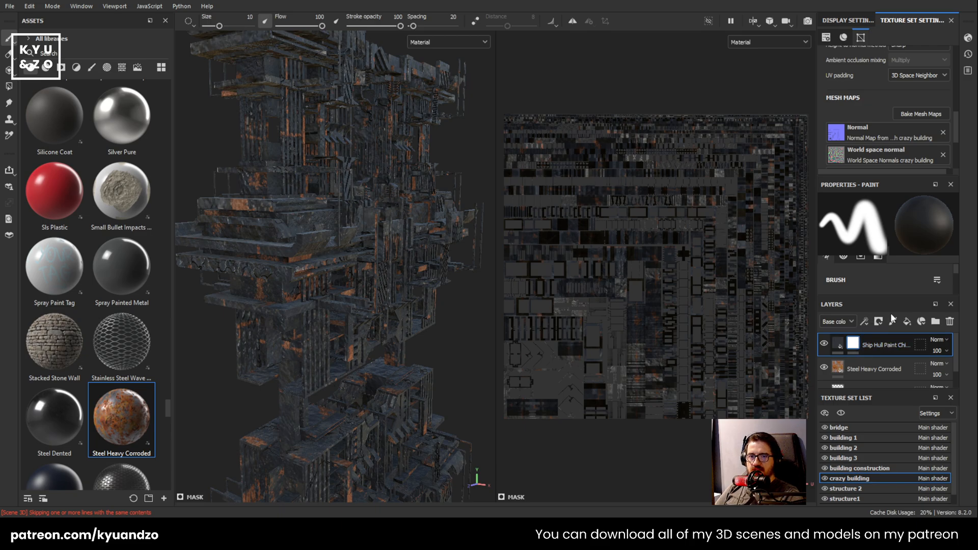
click(865, 321)
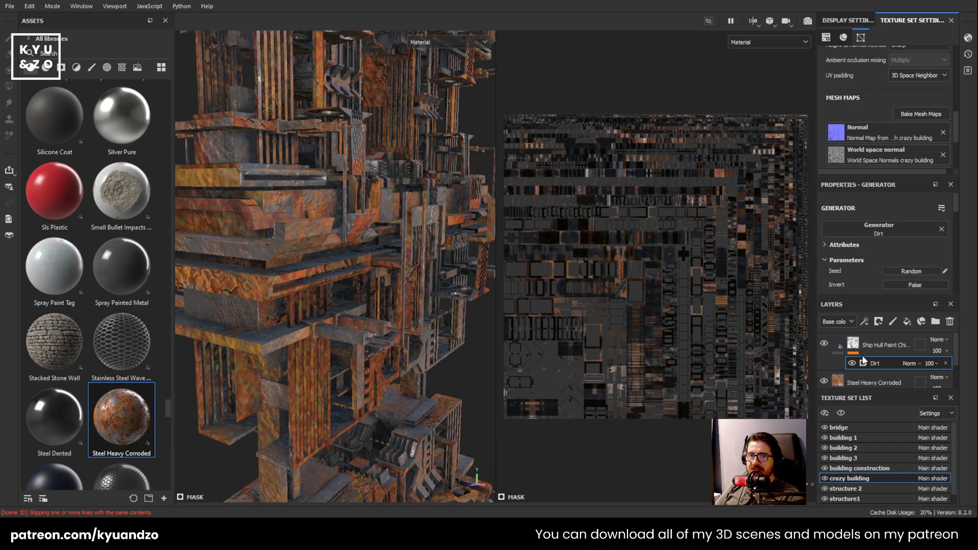
Set the generator's Dirt Level to 0.88 and inspect the rust distribution from afar and up close
scroll(879, 283, down, 2)
drag(916, 278, 936, 286)
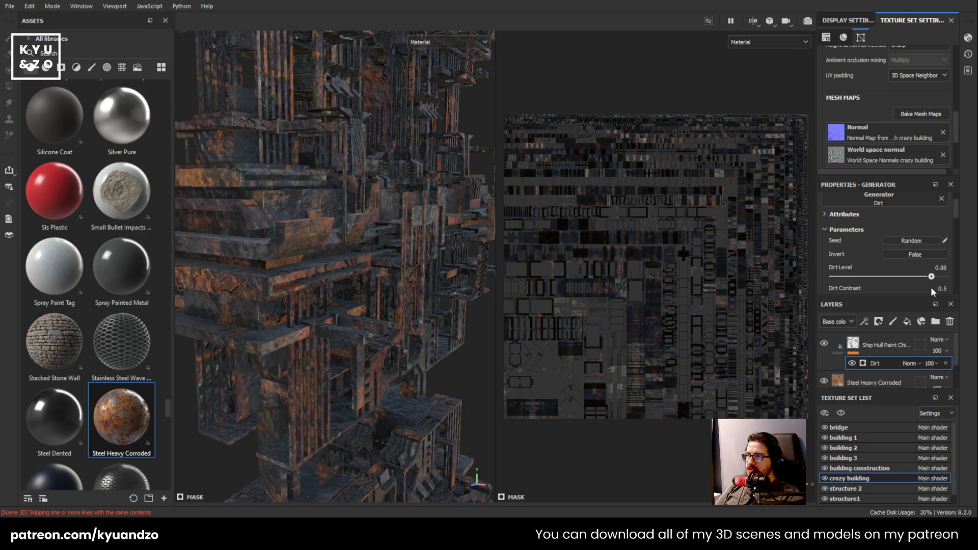
scroll(327, 317, down, 8)
scroll(327, 321, up, 10)
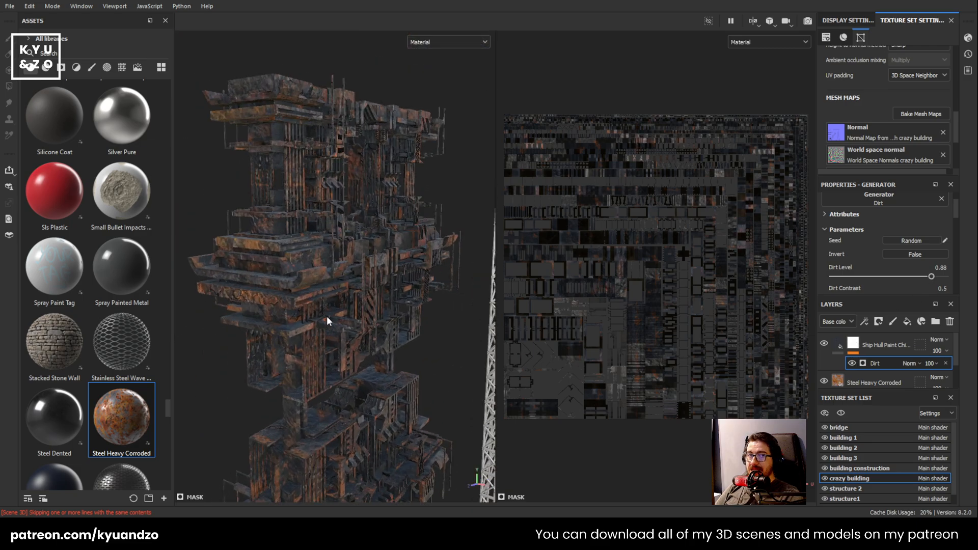
scroll(340, 310, up, 3)
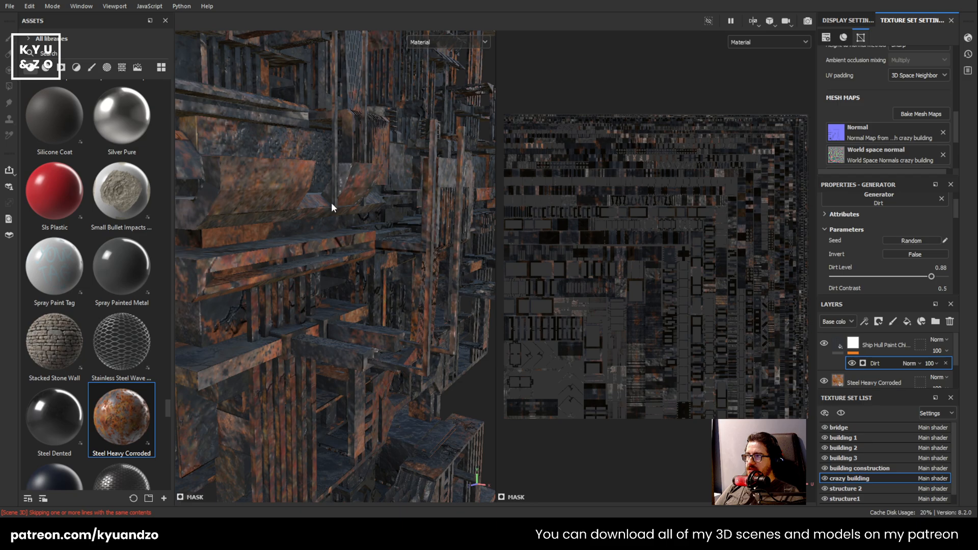
scroll(333, 206, up, 4)
alt+drag(382, 234, 395, 285)
scroll(391, 294, down, 6)
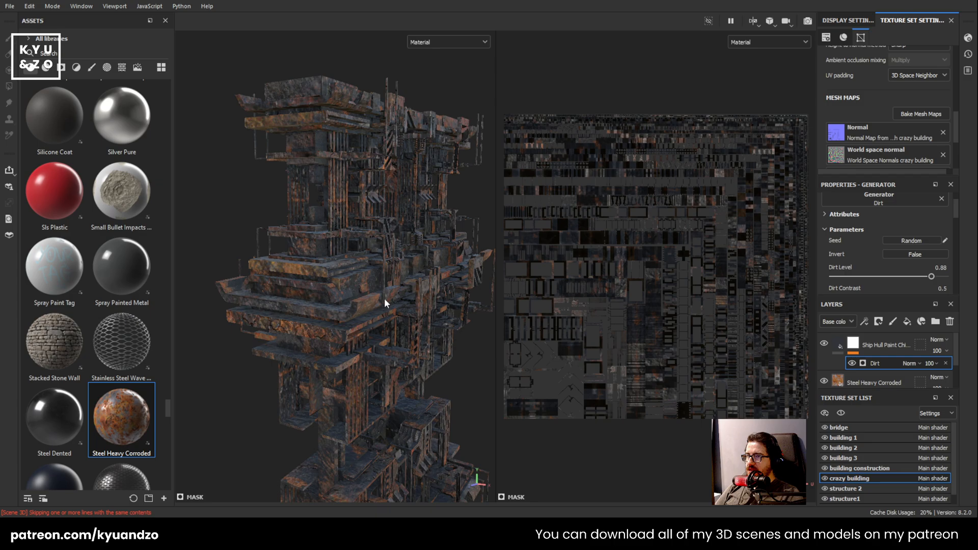
Try the Steel Heavy Corroded UV tile at about a quarter, then about three quarters of the texture width
click(869, 383)
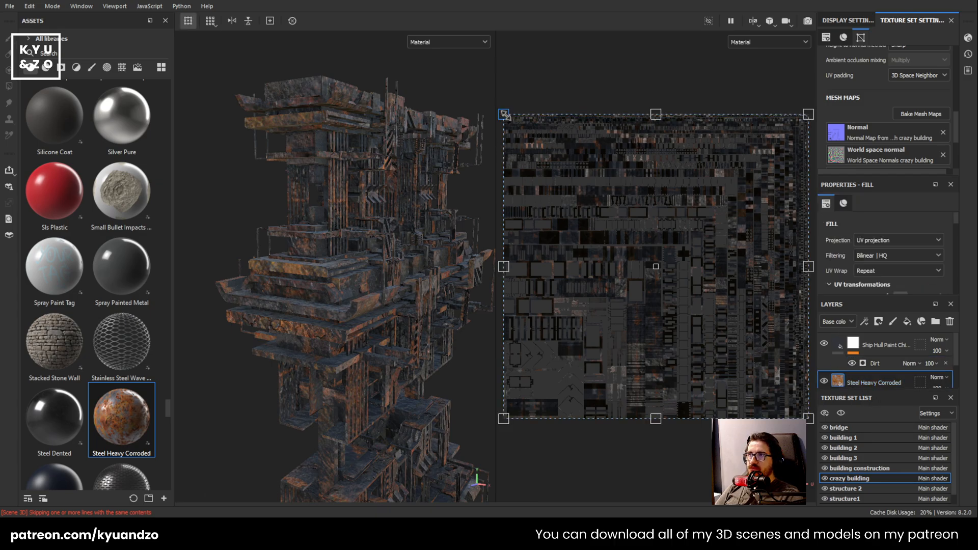
drag(733, 346, 733, 345)
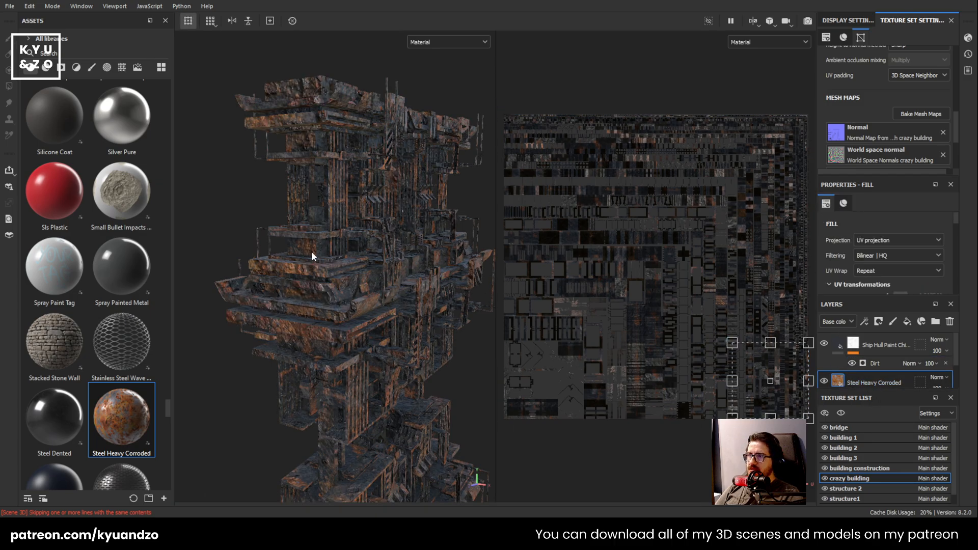
alt+drag(312, 256, 341, 321)
alt+middle_drag(340, 321, 312, 291)
scroll(333, 320, up, 5)
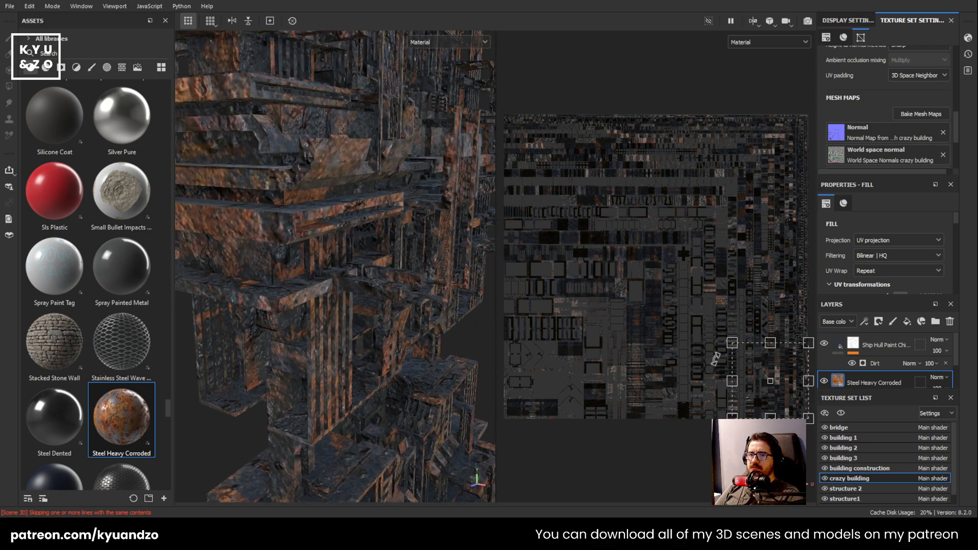
drag(732, 343, 589, 199)
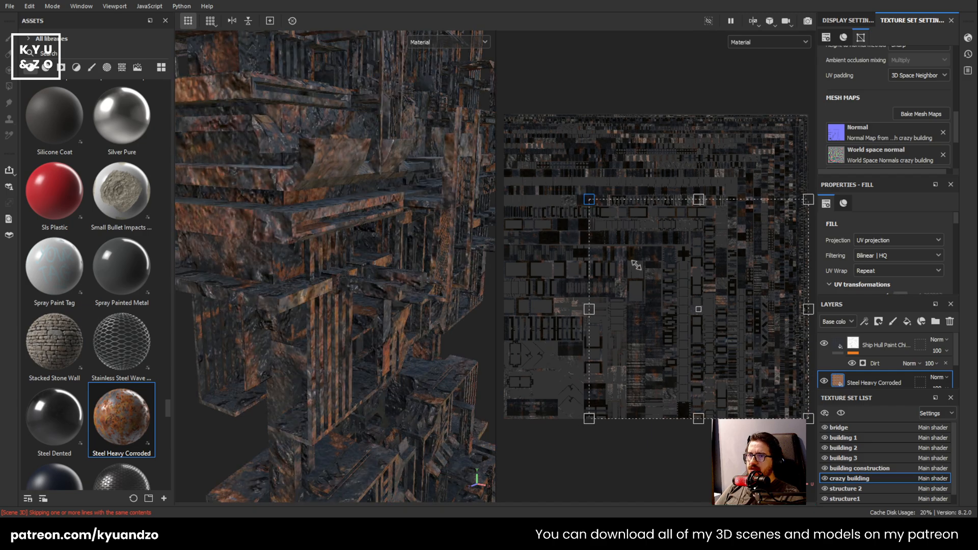
drag(637, 266, 590, 226)
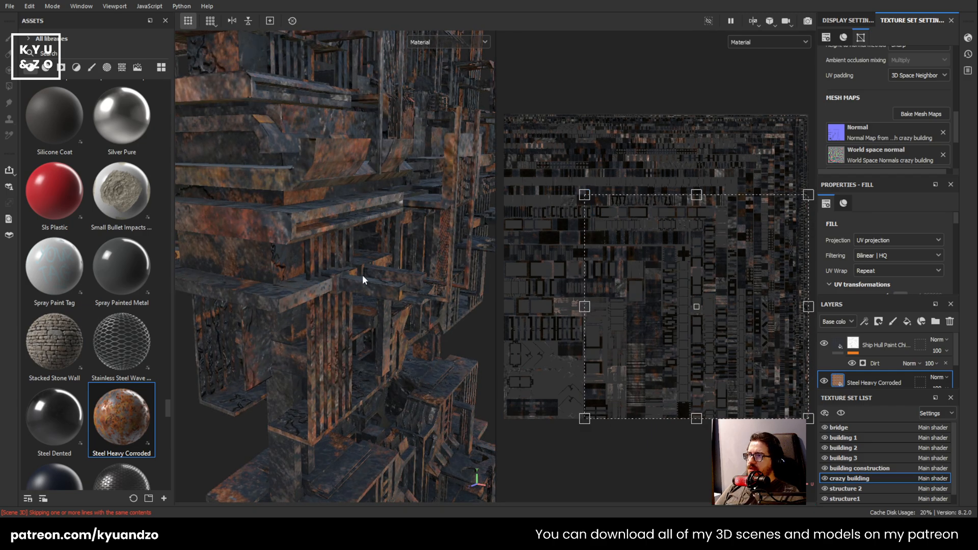
scroll(350, 274, down, 6)
scroll(350, 275, up, 7)
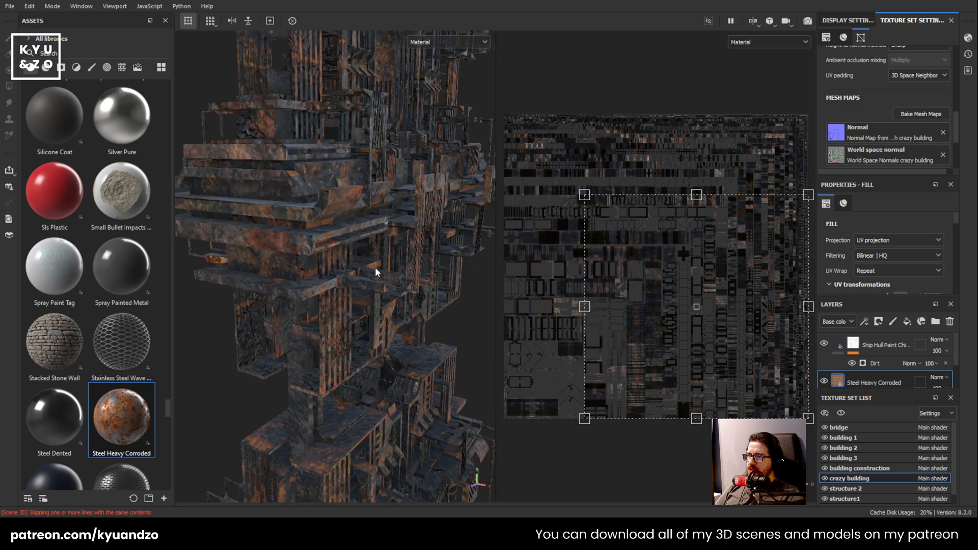
Replace the Dirt generator on the Ship Hull Paint Chipped mask with a Metal Edge Wear generator
click(878, 345)
click(875, 363)
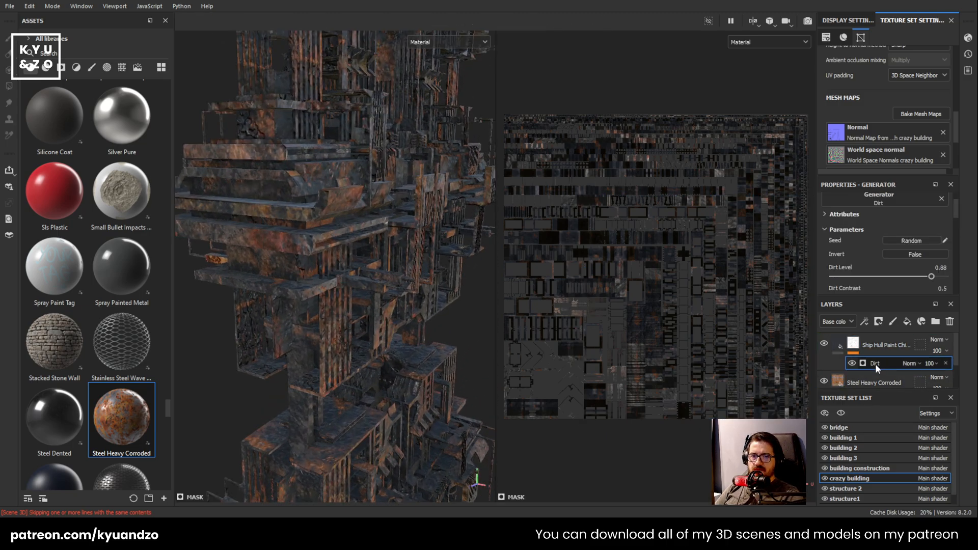
key(Delete)
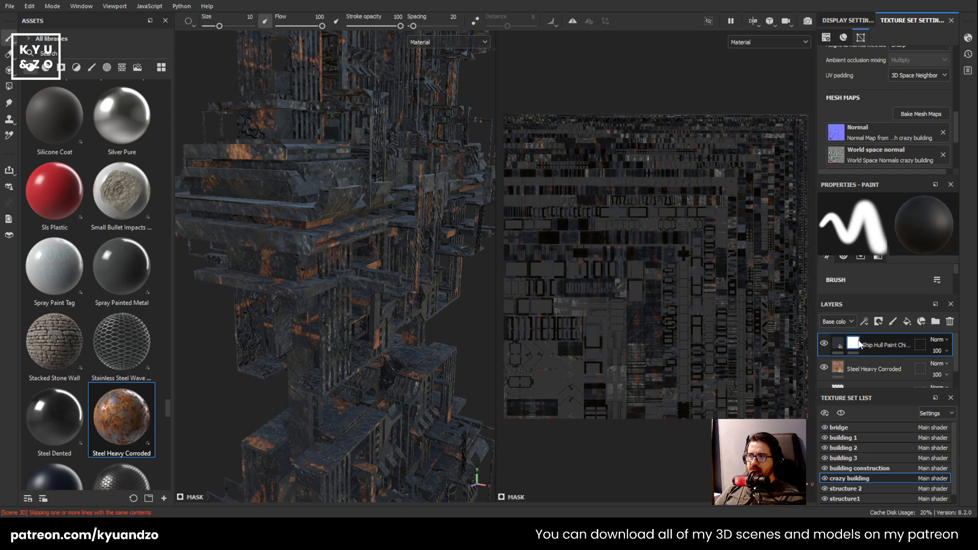
click(877, 319)
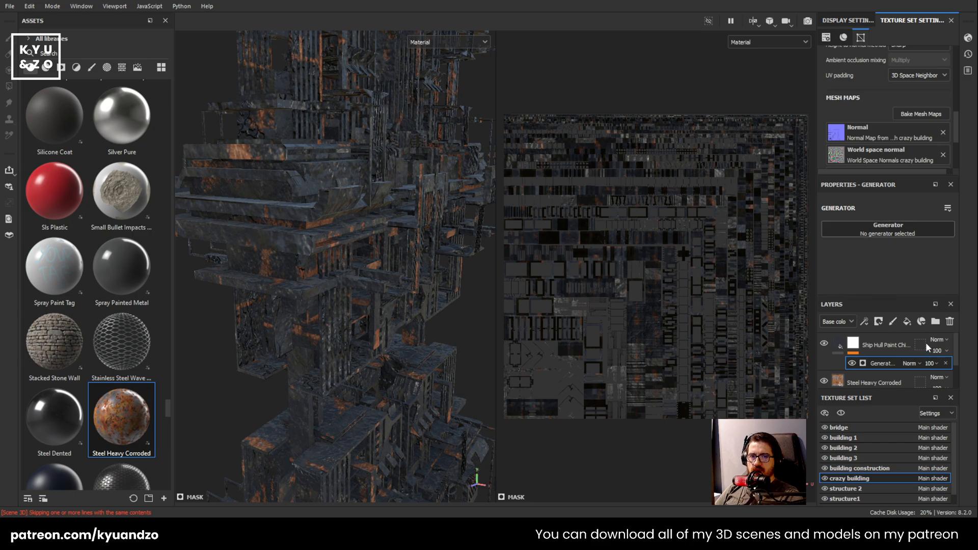
scroll(353, 274, up, 5)
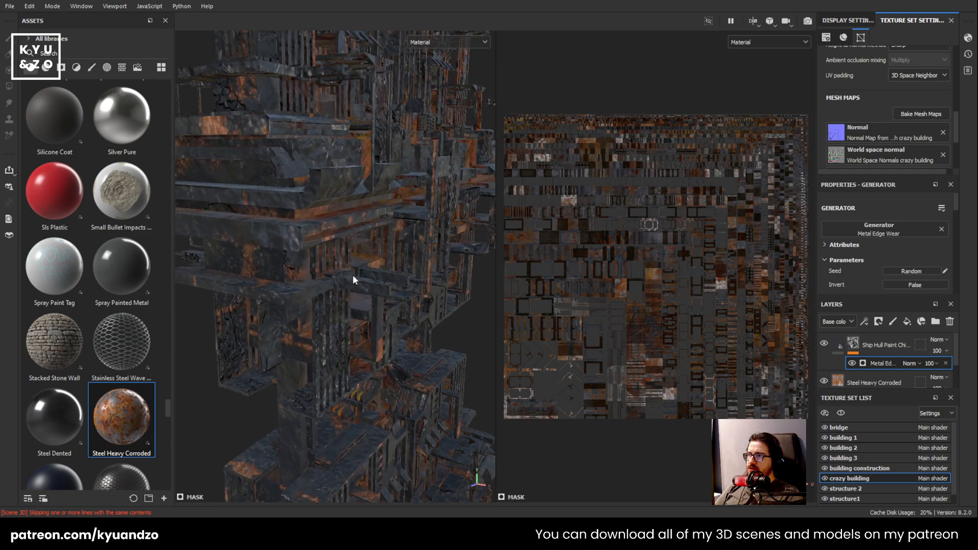
alt+middle_drag(352, 274, 379, 260)
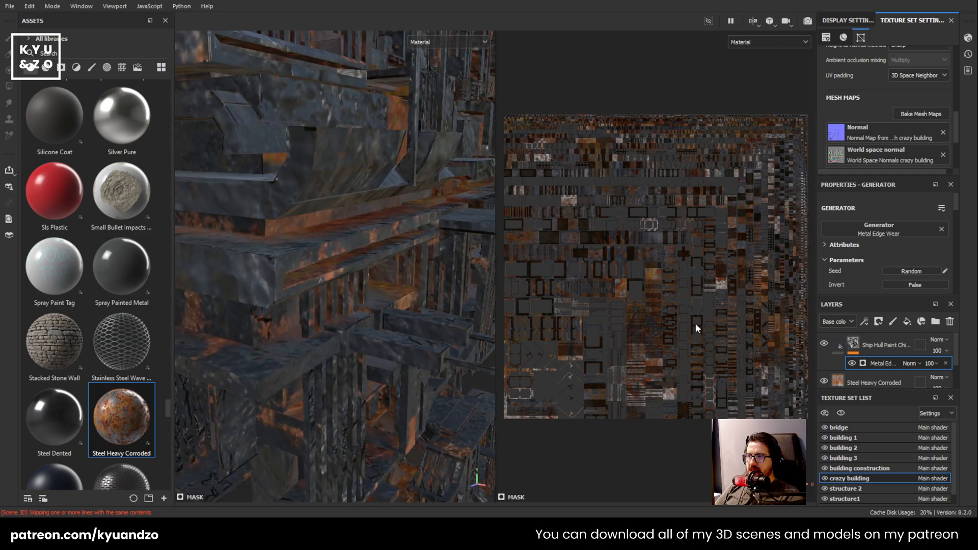
Compare the building with the Metal Edge Wear generator shown and hidden, and with its Invert option toggled
click(849, 363)
click(849, 363)
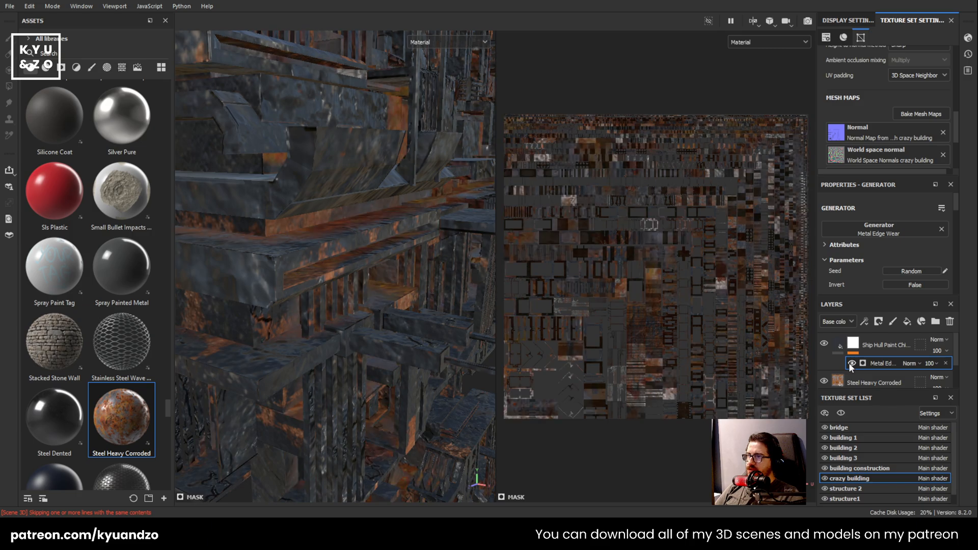
click(848, 363)
click(849, 363)
click(849, 363)
click(849, 363)
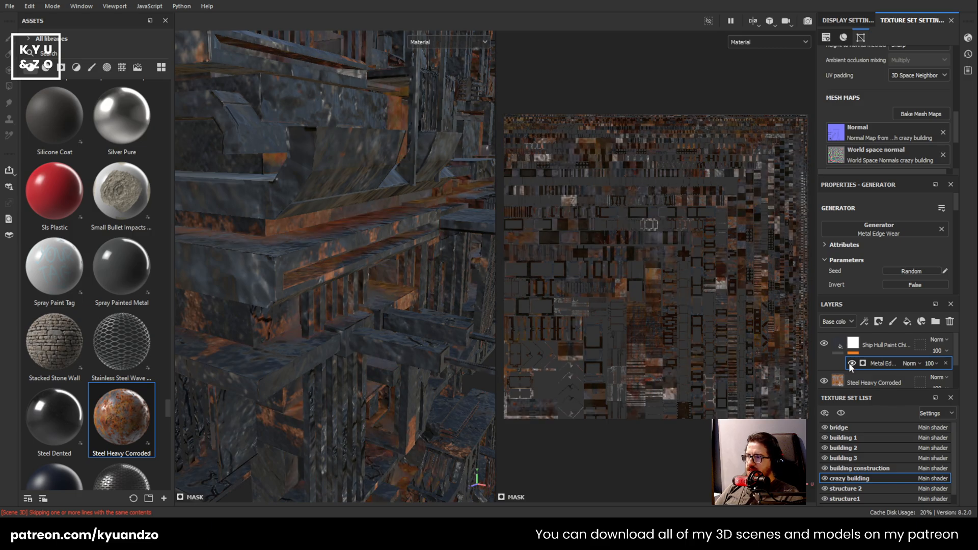
click(849, 363)
click(850, 363)
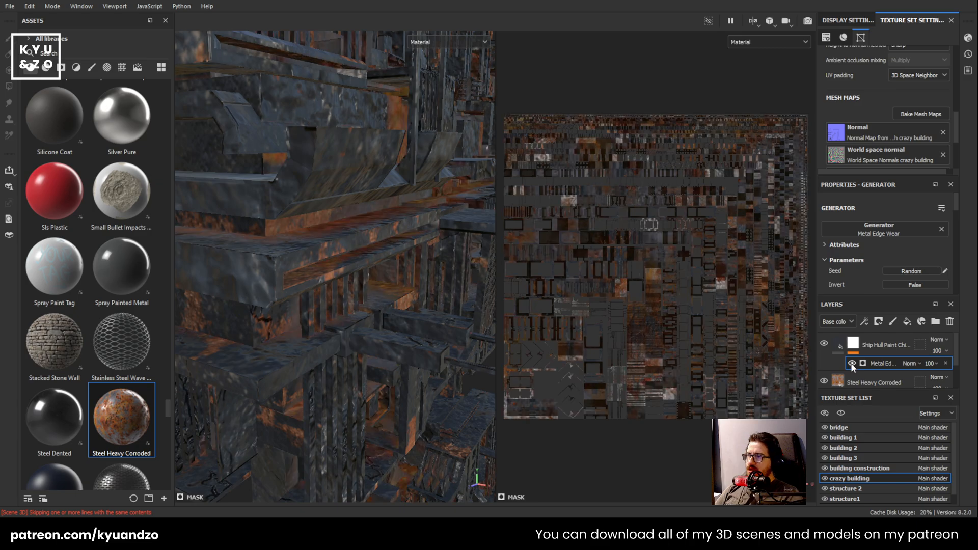
click(850, 363)
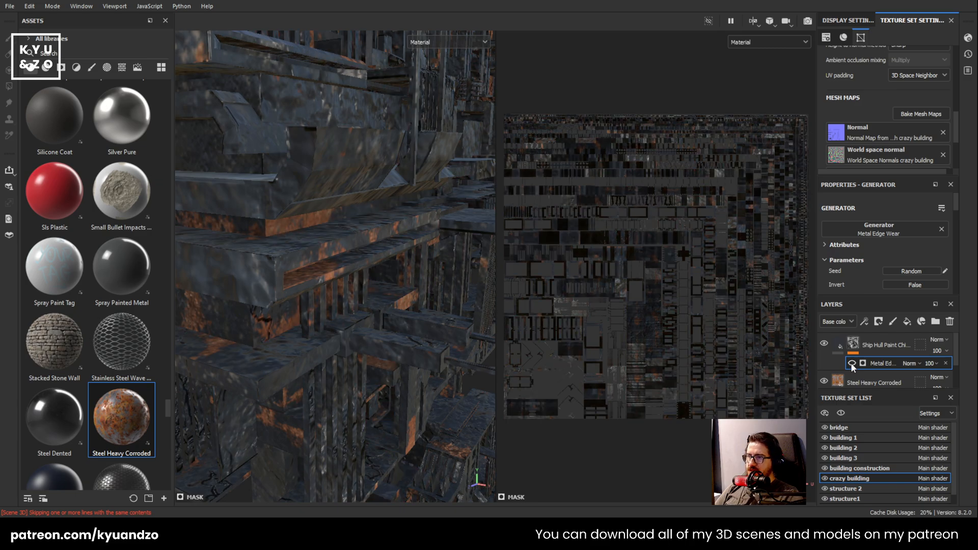
click(850, 363)
scroll(860, 255, down, 2)
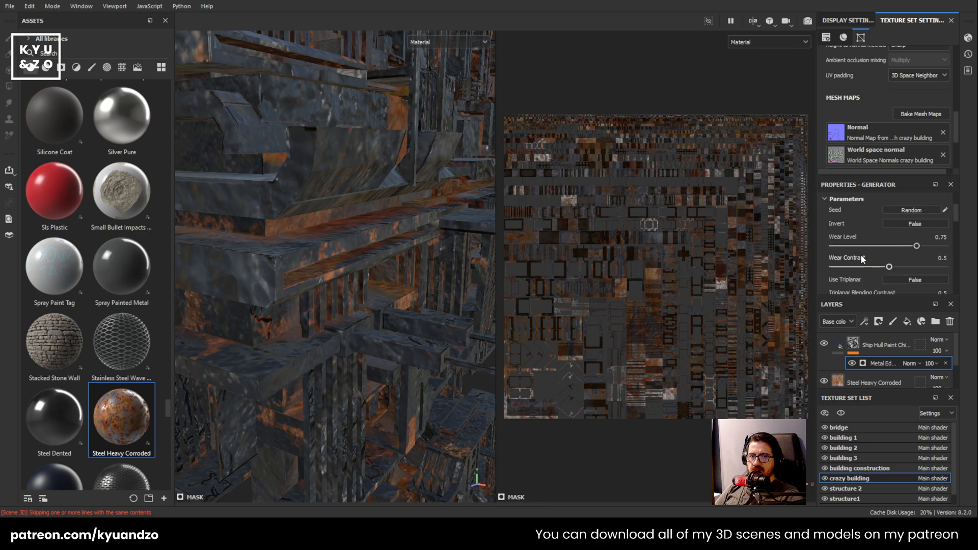
click(887, 223)
click(887, 223)
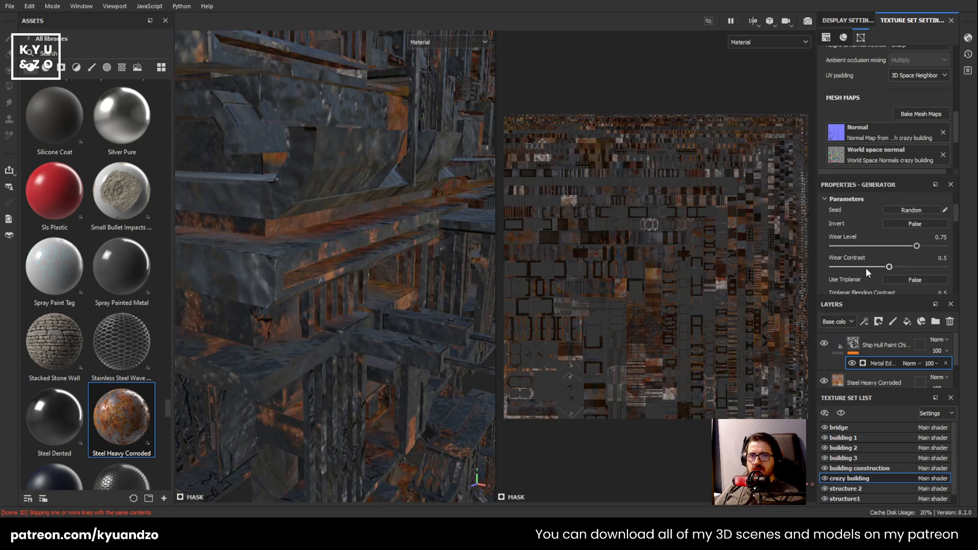
Shrink the UV tile of the Steel Heavy Corroded layer to about a seventh of the texture width
click(875, 382)
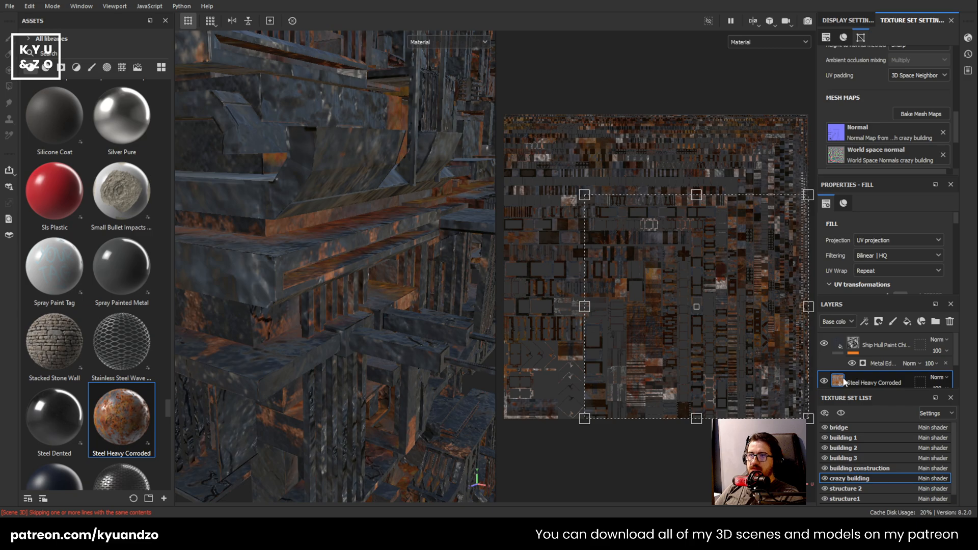
drag(585, 195, 771, 380)
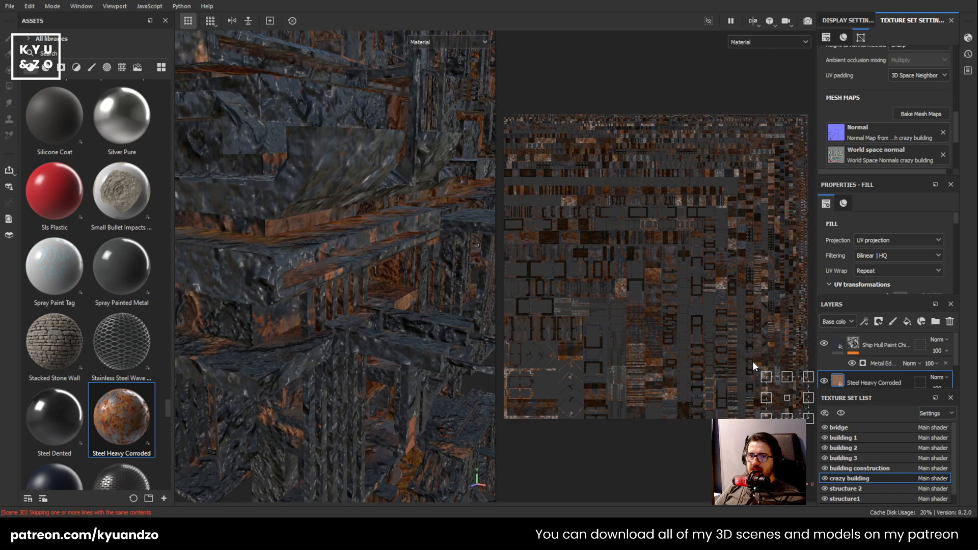
Set the Metal Edge Wear generator's Wear Level to 0.71 and Wear Contrast to 0.57
click(854, 345)
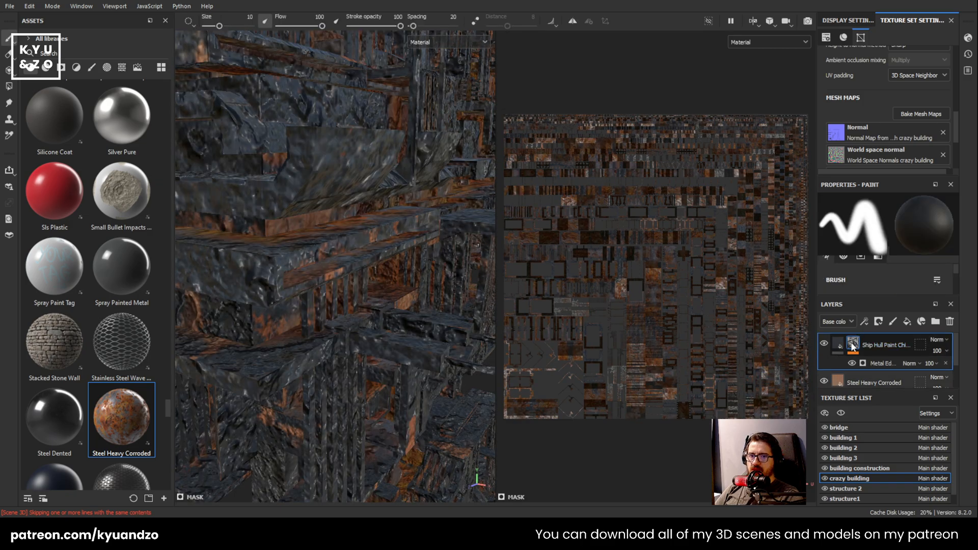
click(872, 364)
drag(912, 247, 898, 269)
scroll(399, 301, down, 10)
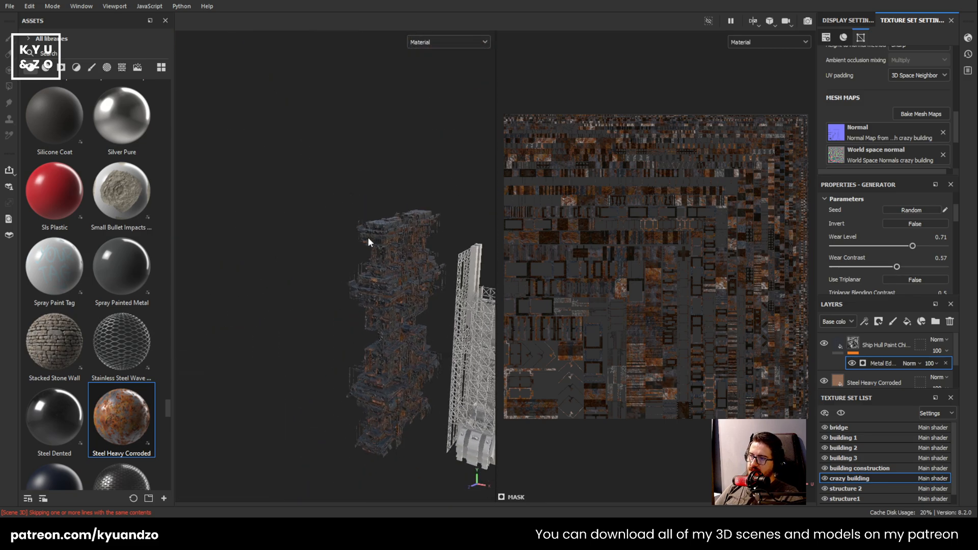
scroll(388, 277, up, 6)
scroll(361, 288, up, 8)
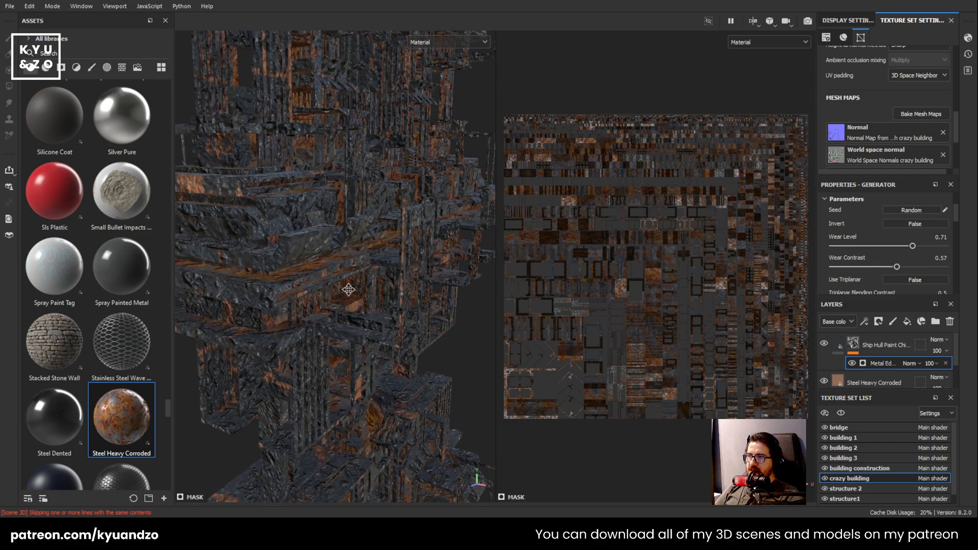
Turn off the height channel of the Steel Heavy Corroded layer and check the building's surface
click(869, 385)
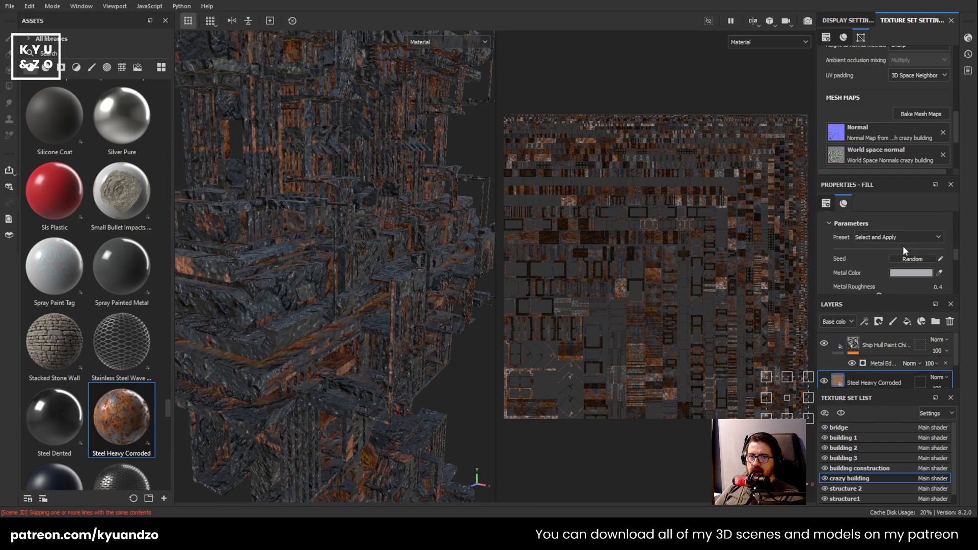
scroll(896, 275, down, 5)
scroll(873, 270, up, 2)
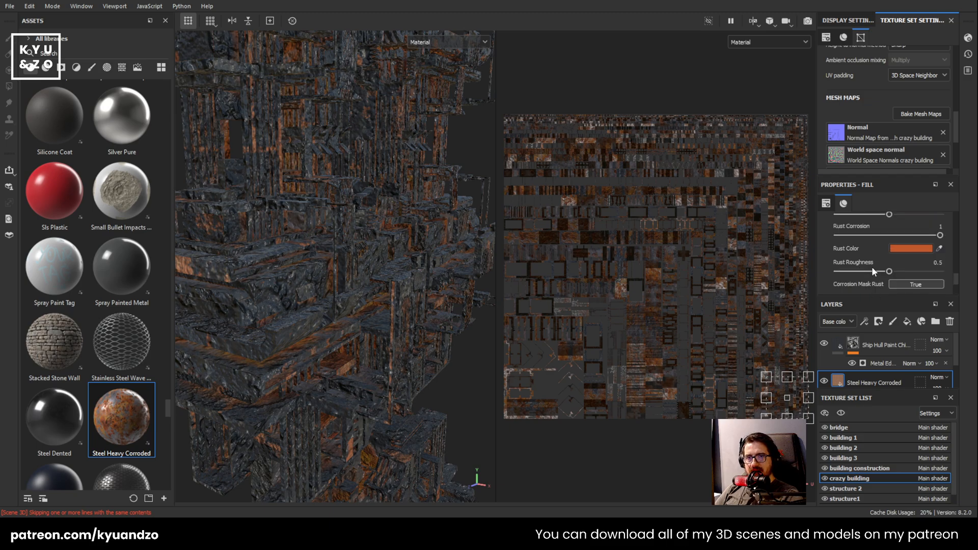
scroll(876, 267, up, 4)
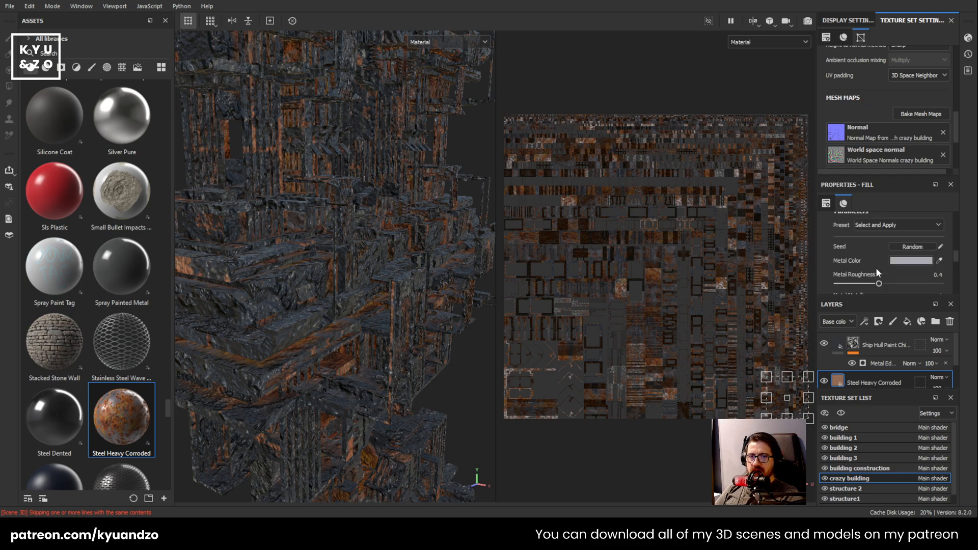
scroll(867, 258, up, 1)
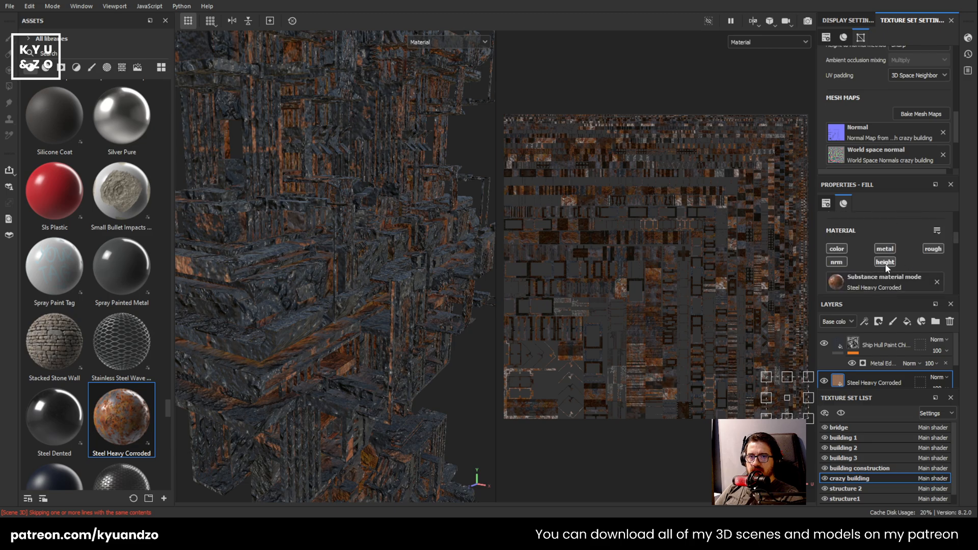
click(879, 264)
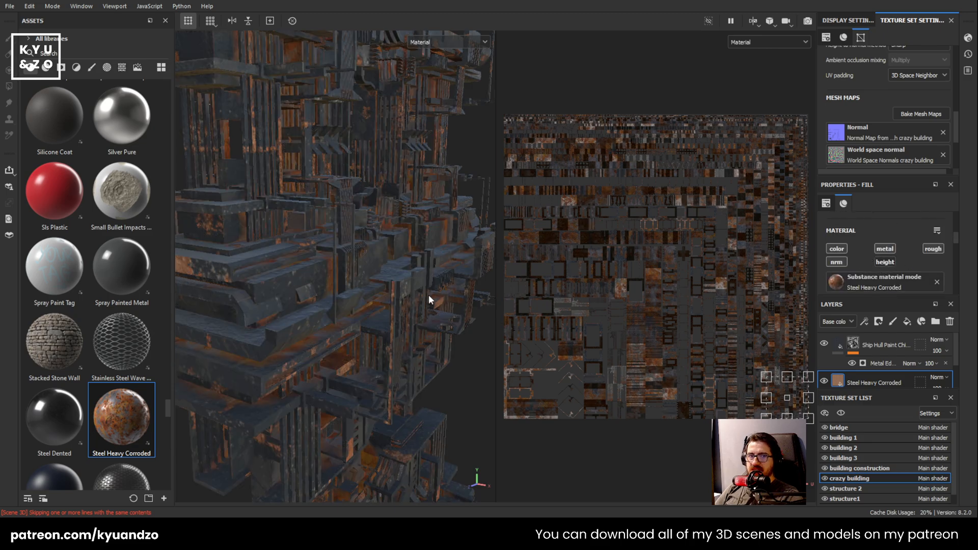
scroll(358, 284, down, 10)
scroll(356, 285, up, 9)
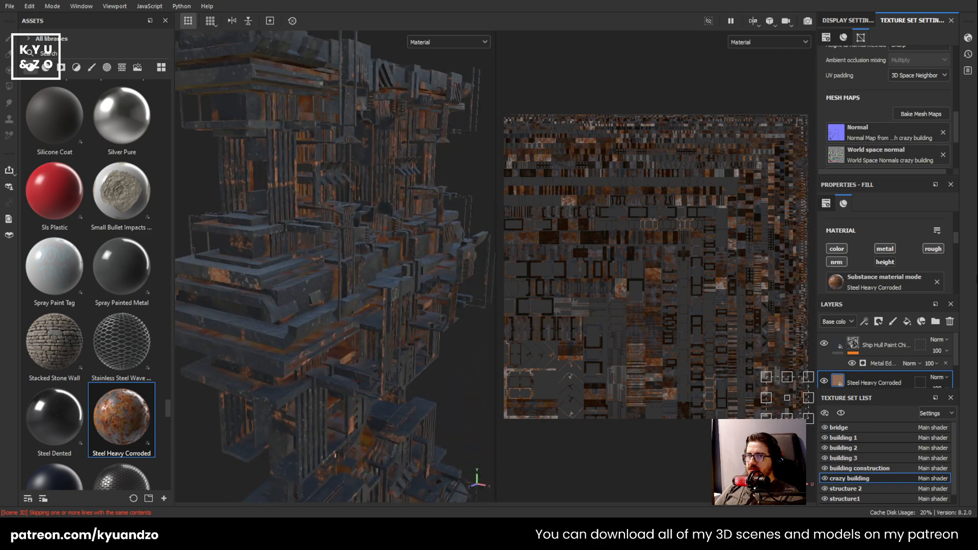
Turn off the height channel of the Ship Hull Paint Chipped fill and inspect the building from several angles
click(880, 348)
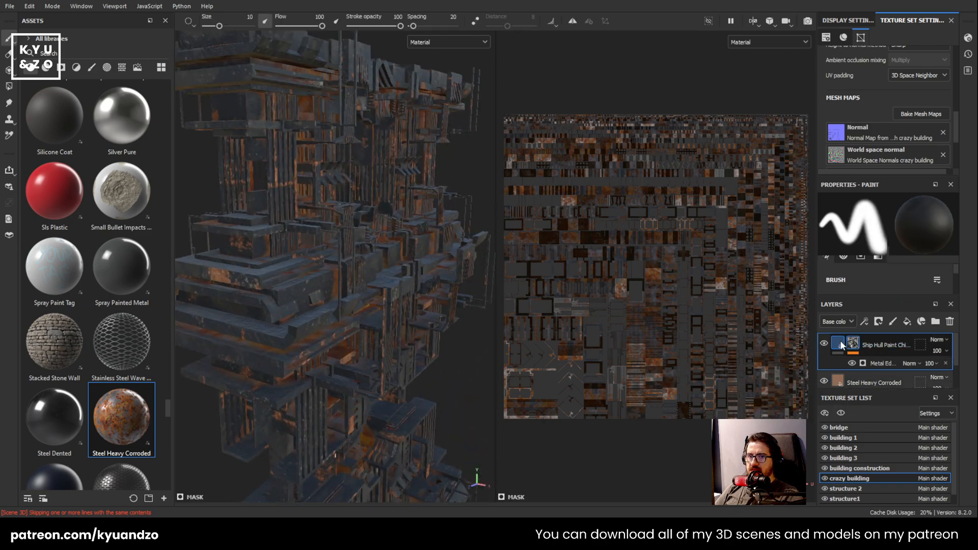
click(841, 345)
scroll(869, 240, down, 2)
click(885, 231)
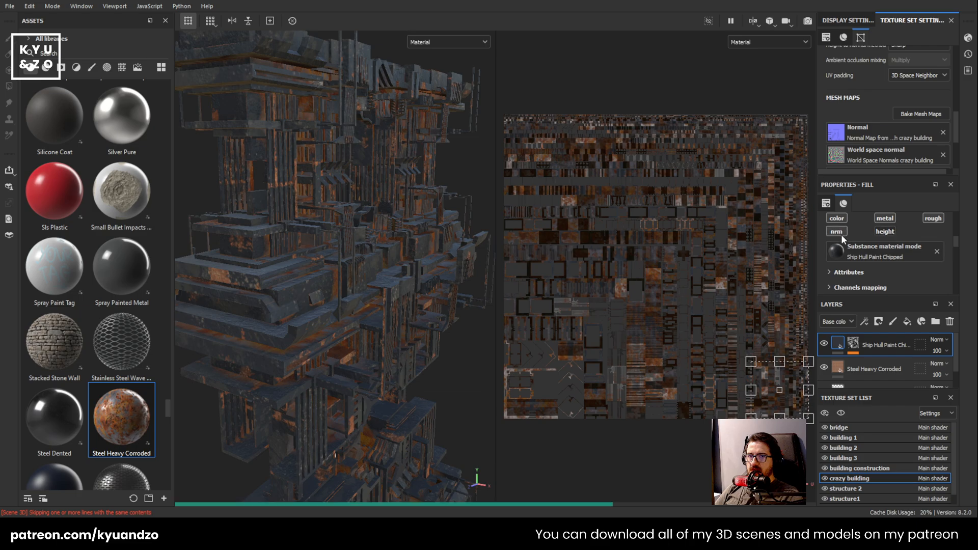
alt+drag(351, 261, 338, 280)
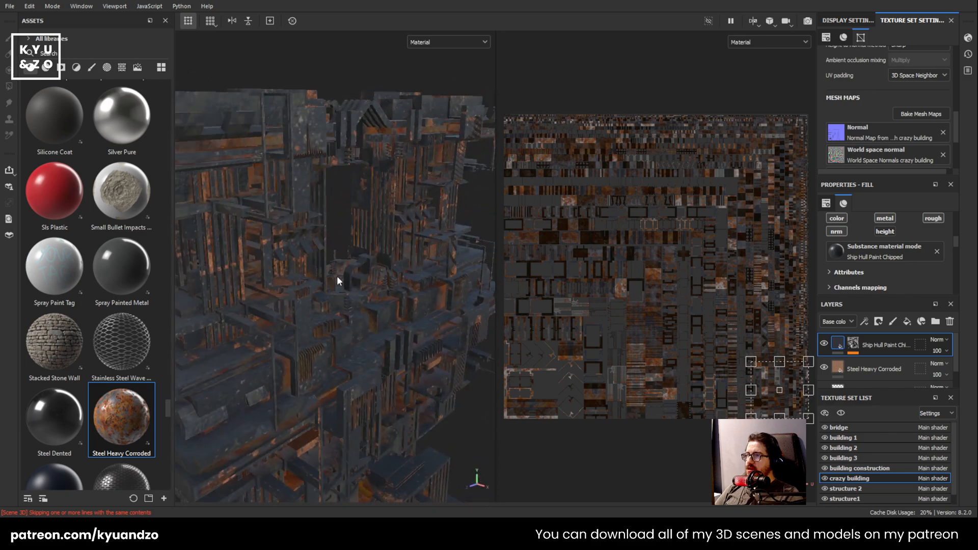
alt+drag(411, 229, 396, 189)
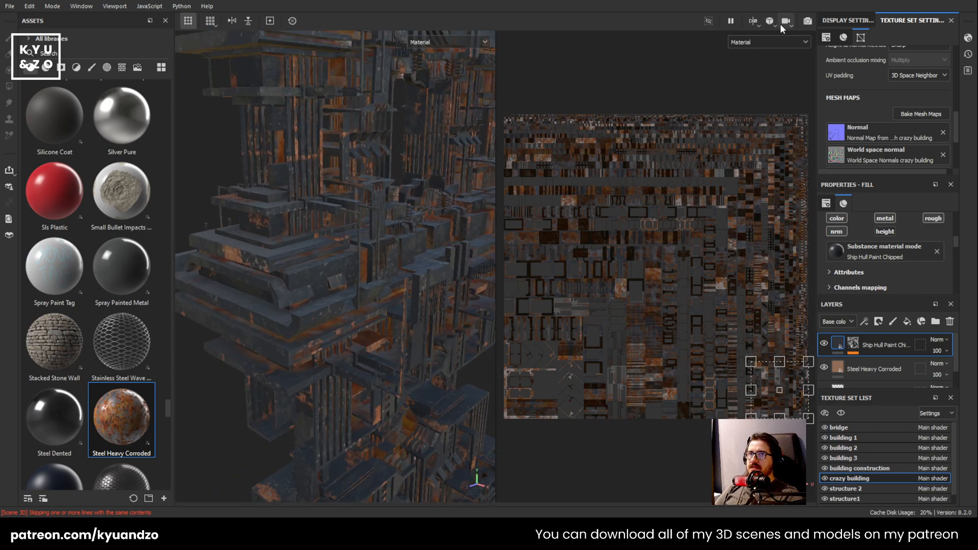
Render the scene with Iray and examine the crazy building's materials up close and from afar
key(F10)
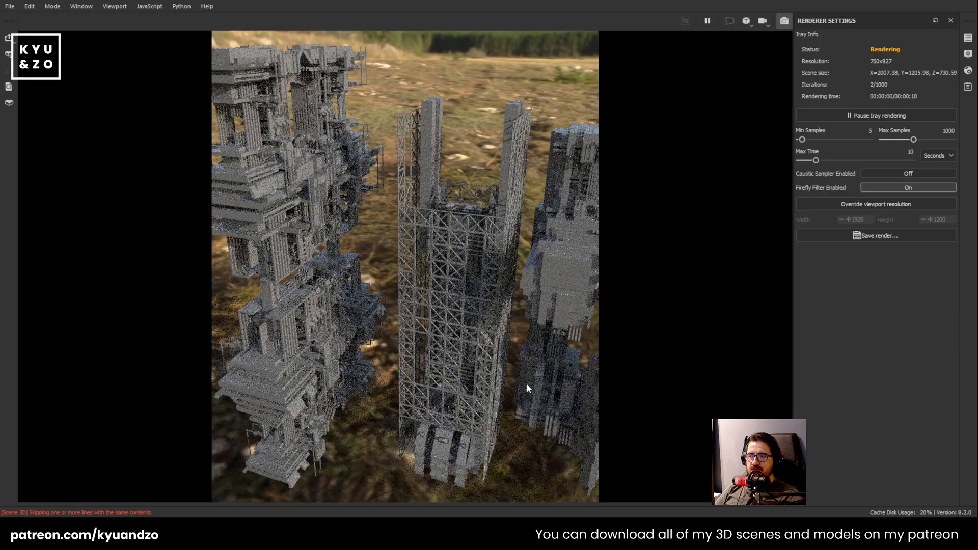
scroll(359, 289, up, 3)
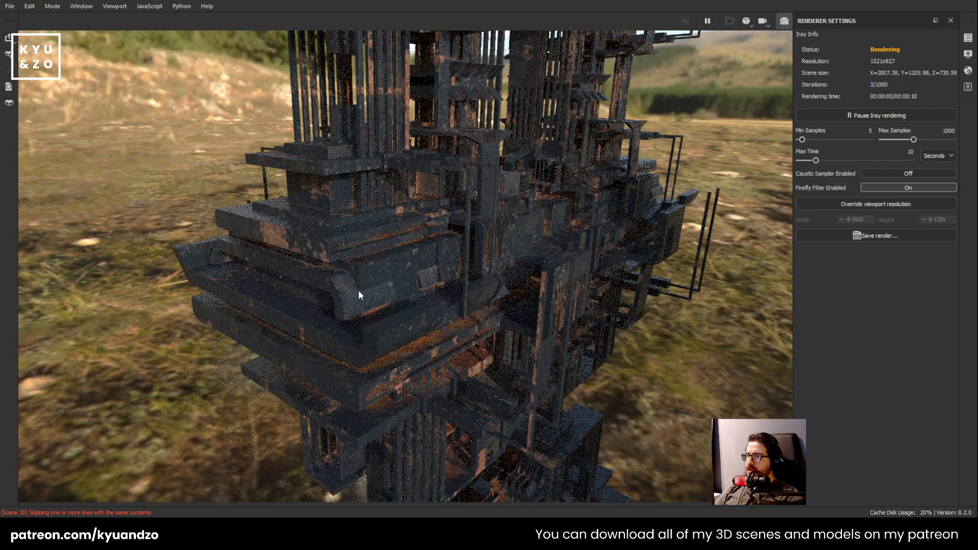
scroll(359, 294, down, 5)
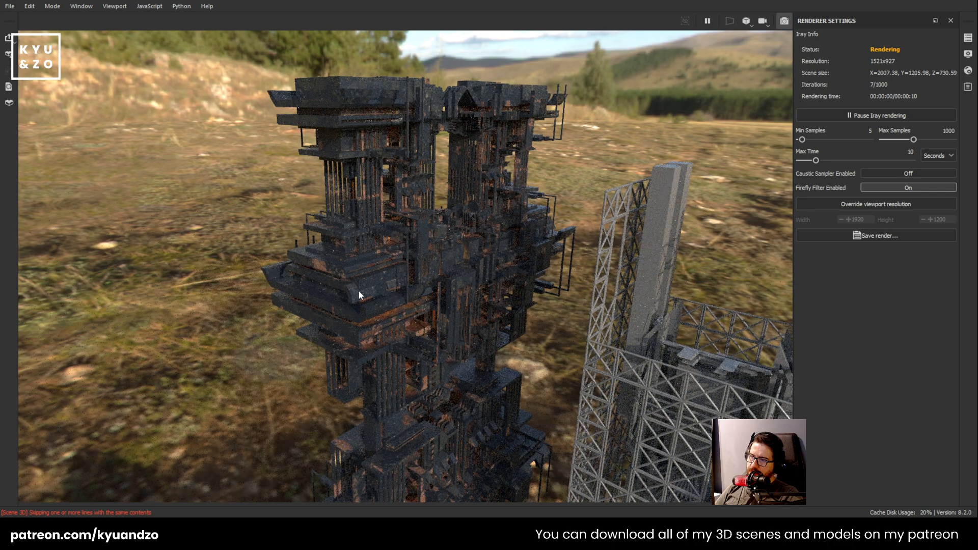
Examine the Iray render of the crazy building's hull paint and corroded steel, both up close and from a distance
scroll(358, 293, down, 3)
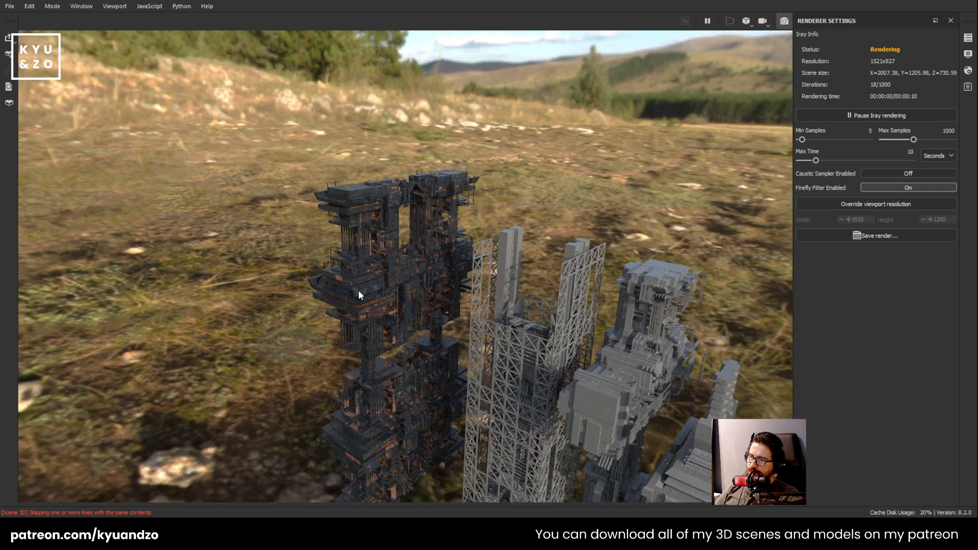
scroll(359, 293, up, 6)
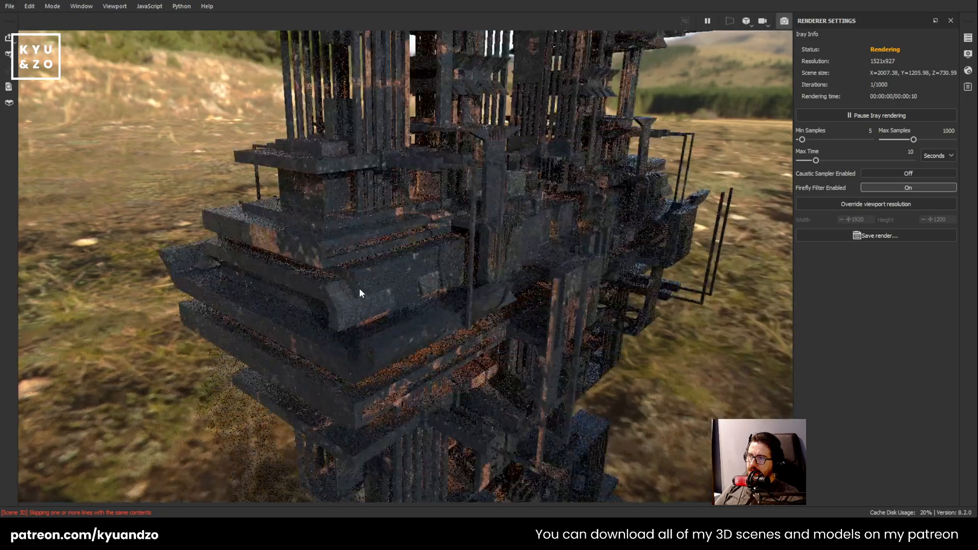
scroll(359, 290, up, 2)
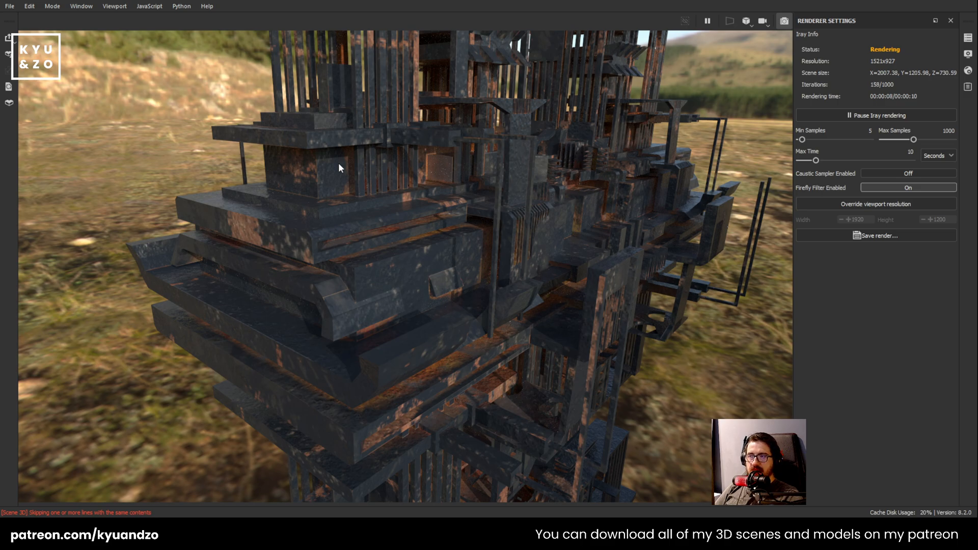
scroll(347, 264, down, 3)
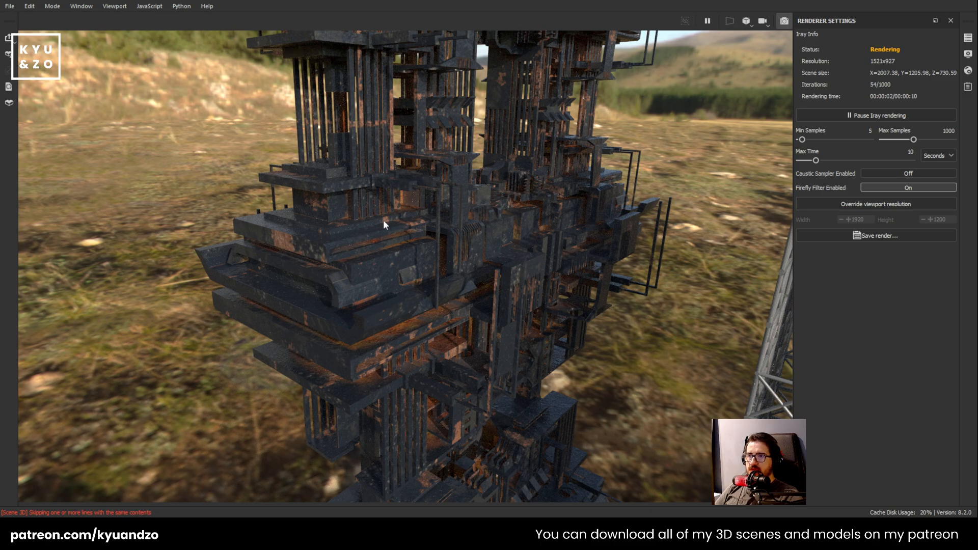
scroll(384, 221, down, 3)
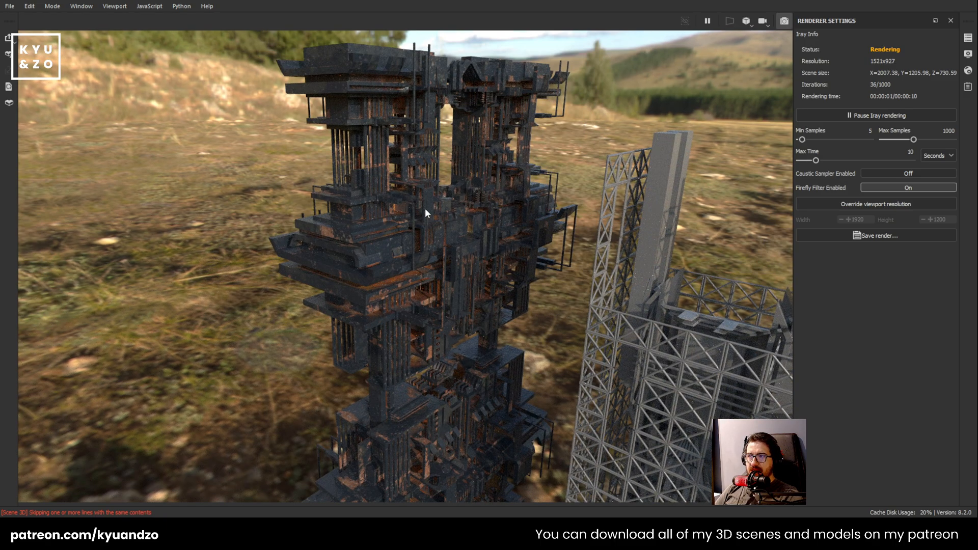
scroll(431, 207, up, 2)
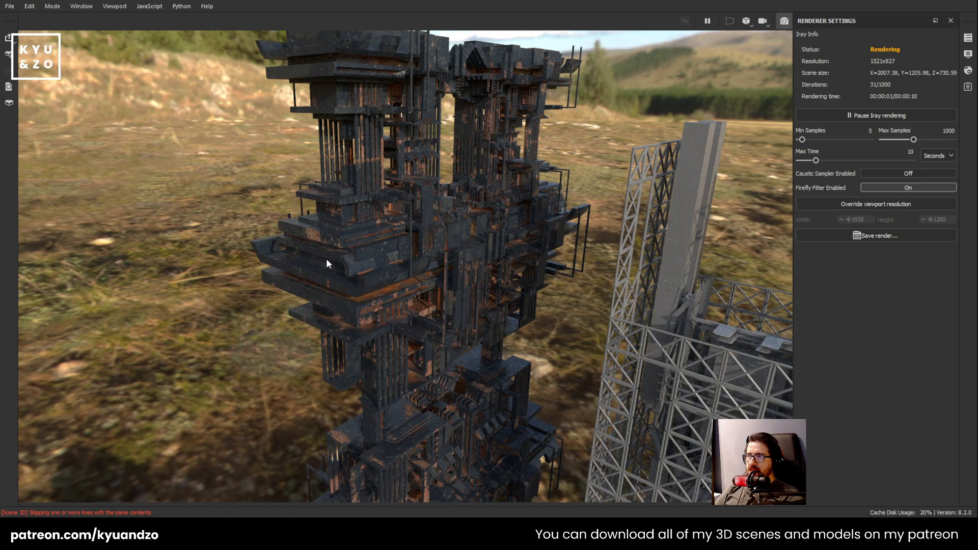
scroll(326, 259, up, 1)
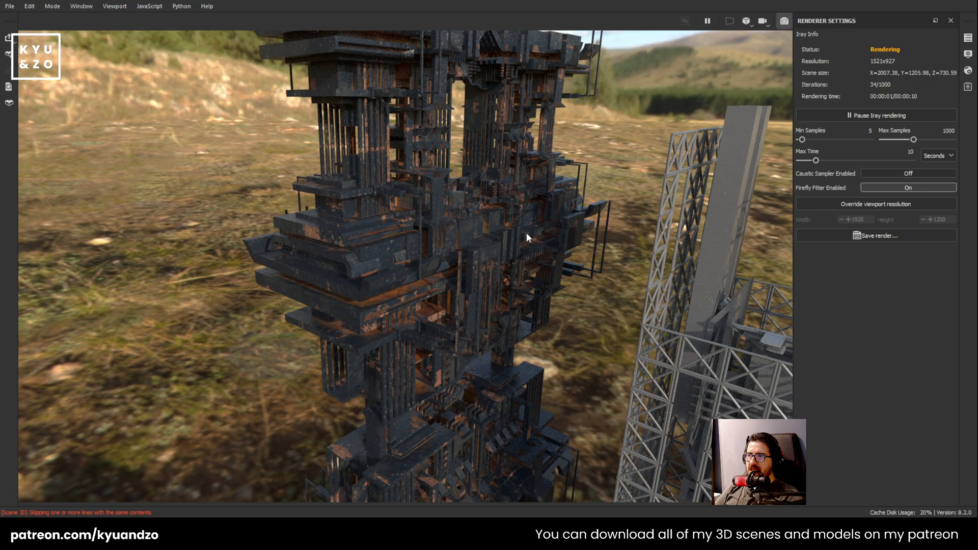
scroll(526, 233, up, 2)
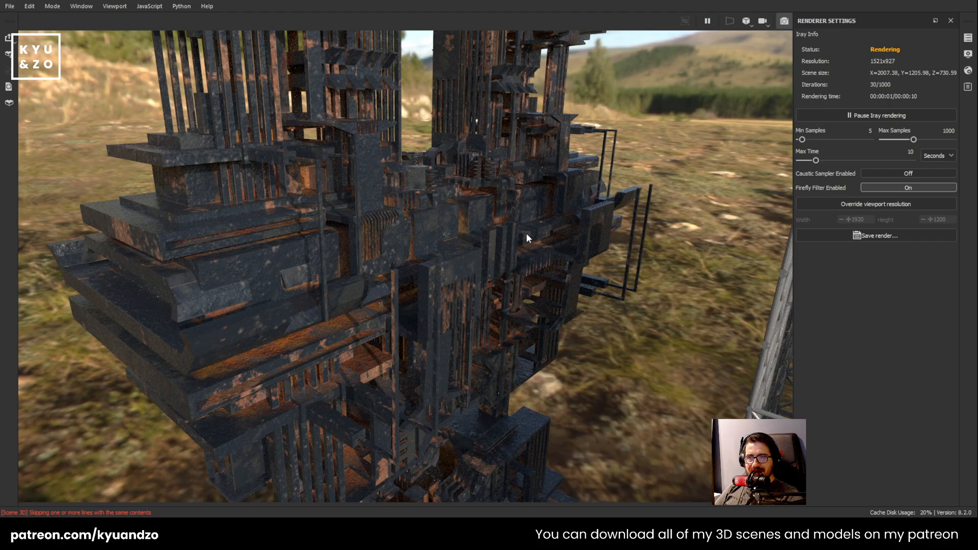
scroll(527, 233, down, 5)
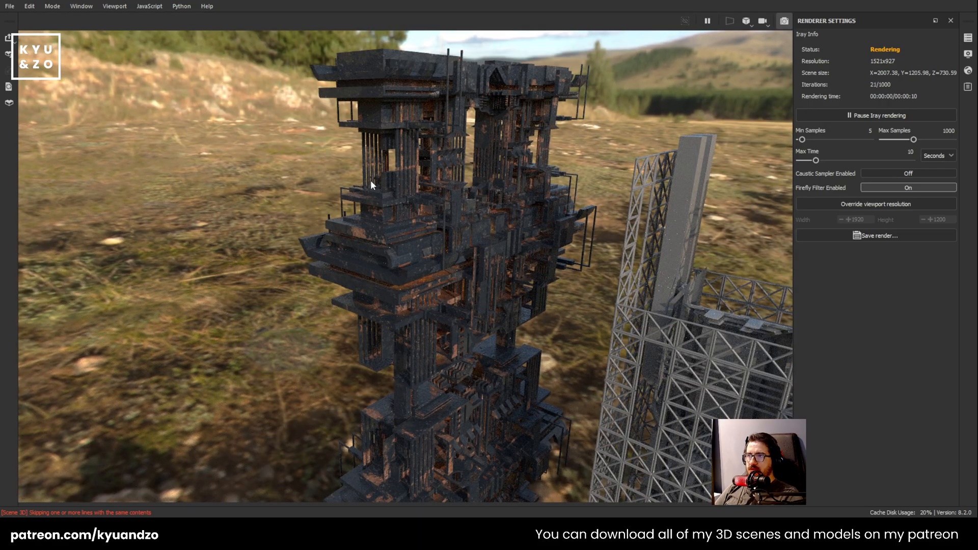
scroll(352, 196, up, 4)
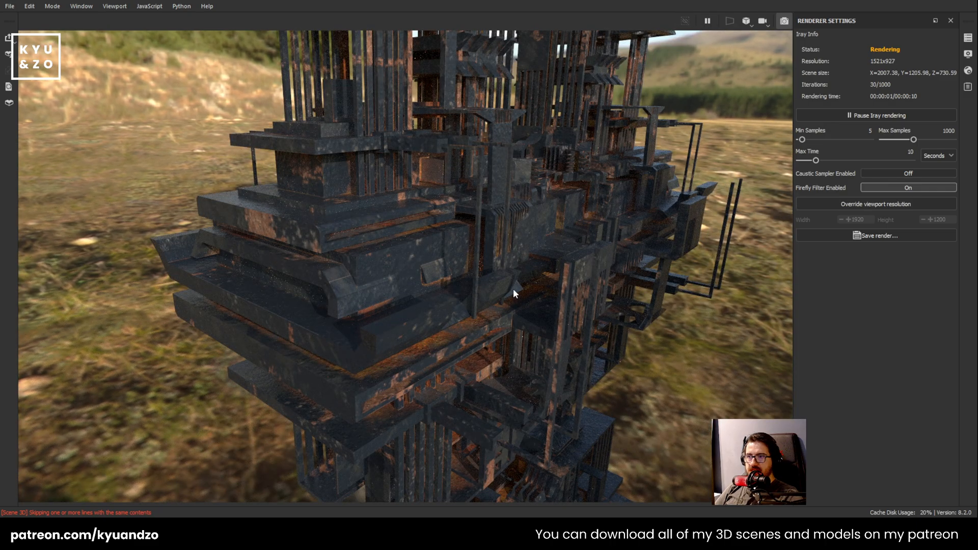
scroll(507, 278, up, 2)
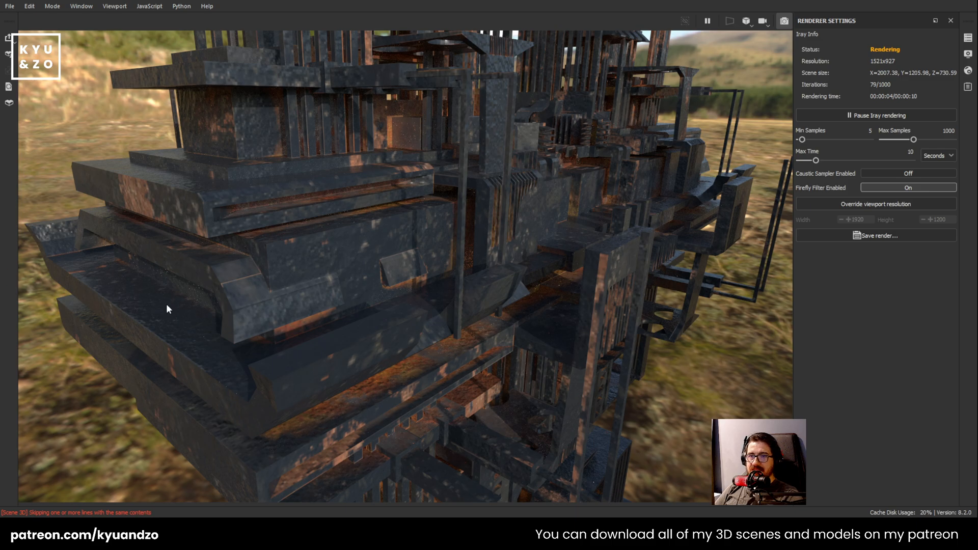
scroll(435, 245, down, 5)
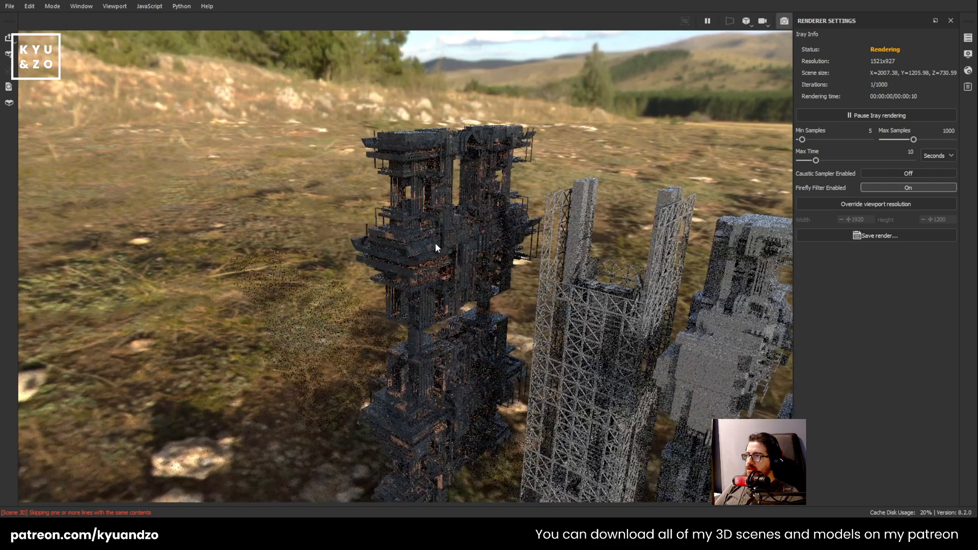
scroll(456, 216, down, 2)
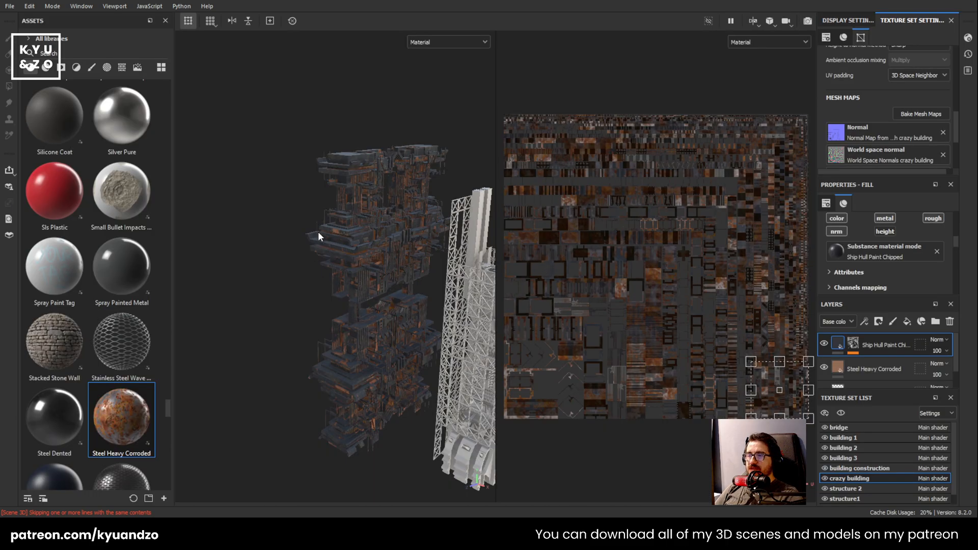
Copy the Ship Hull Paint Chipped and Steel Heavy Corroded layers from the crazy building into the building construction texture set
alt+drag(370, 283, 211, 240)
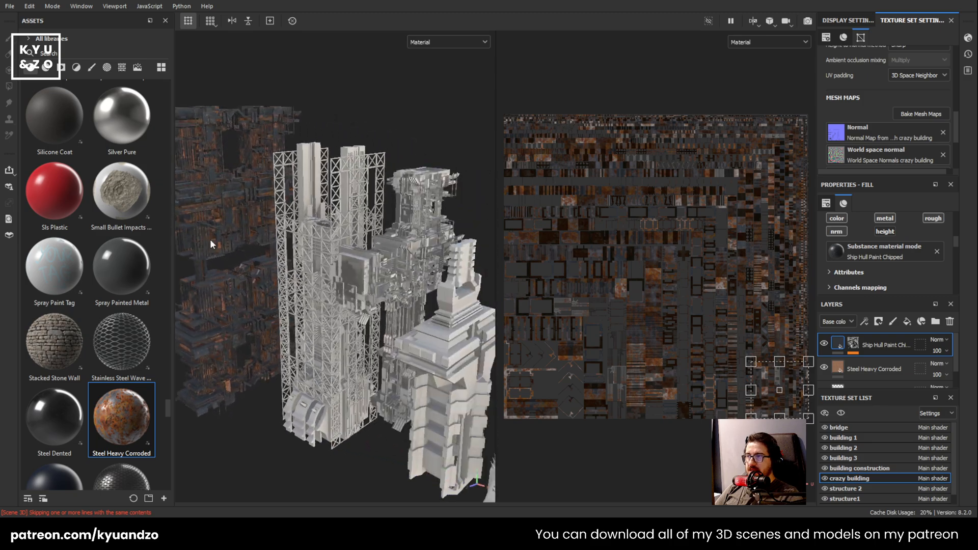
alt+middle_drag(275, 264, 304, 265)
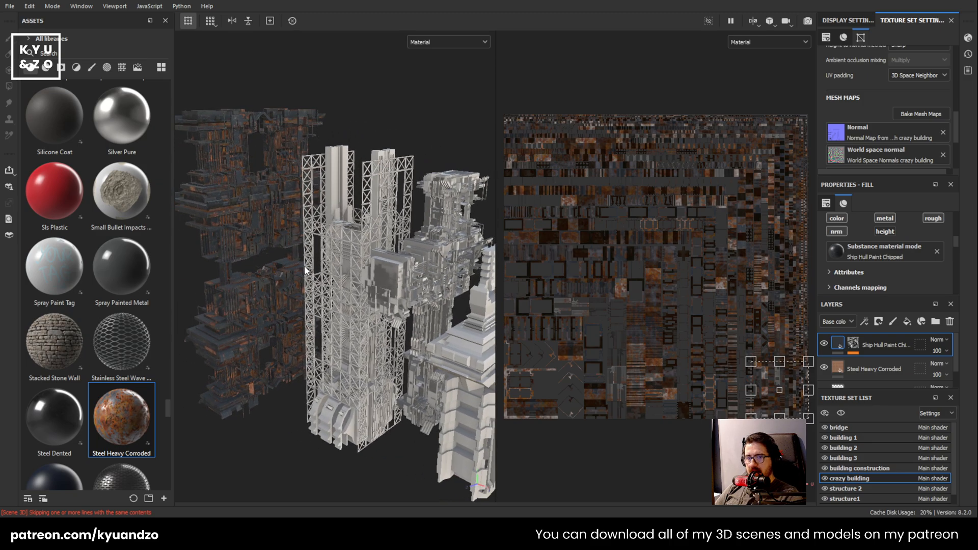
click(881, 362)
click(886, 346)
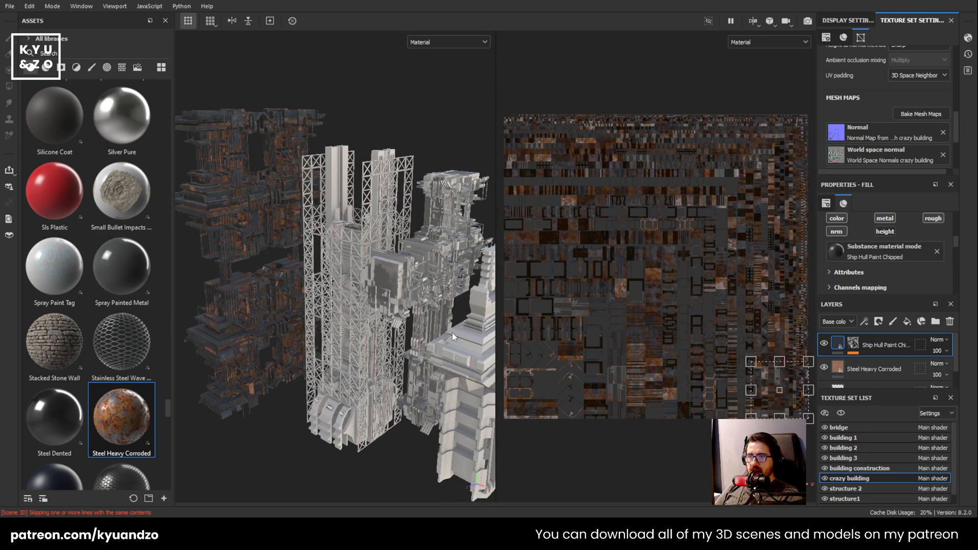
ctrl+click(893, 365)
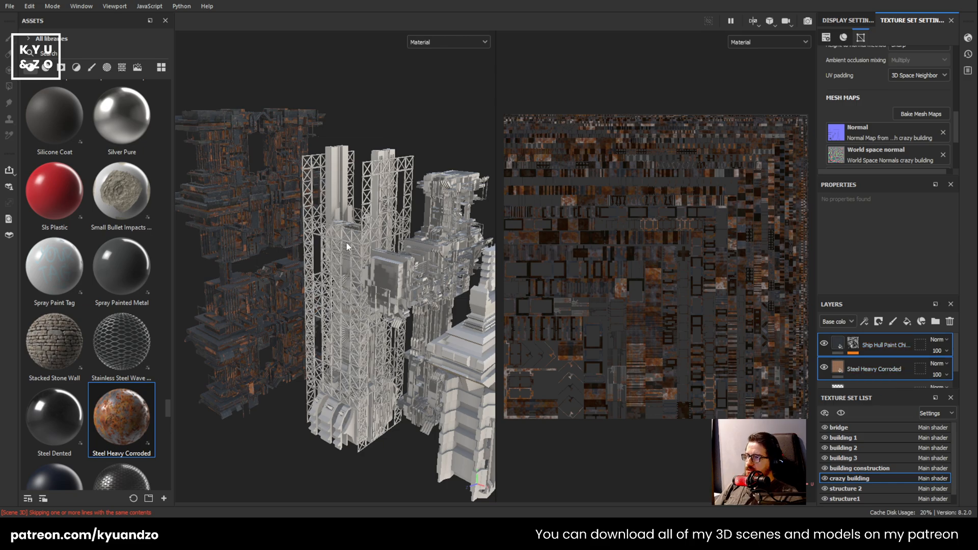
ctrl+alt+right_click(341, 273)
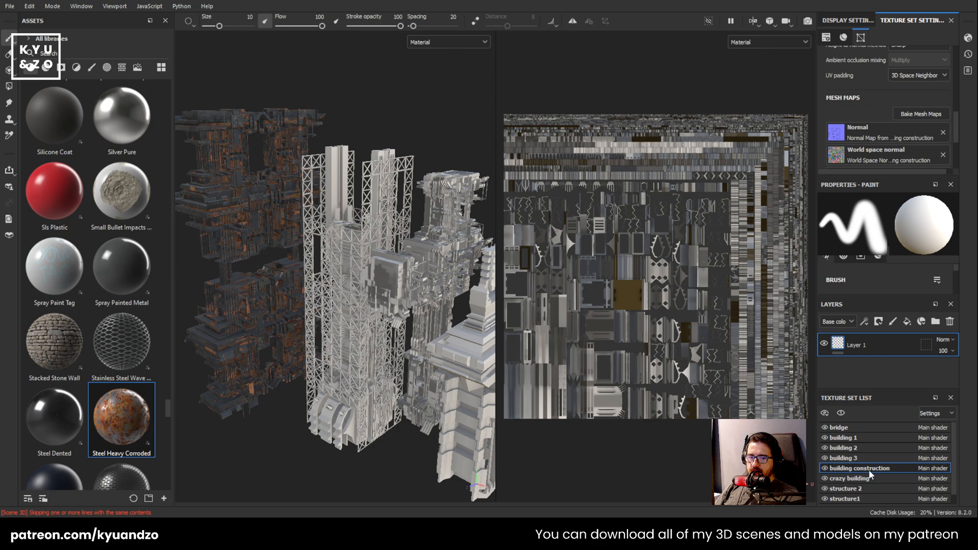
key(ctrl+v)
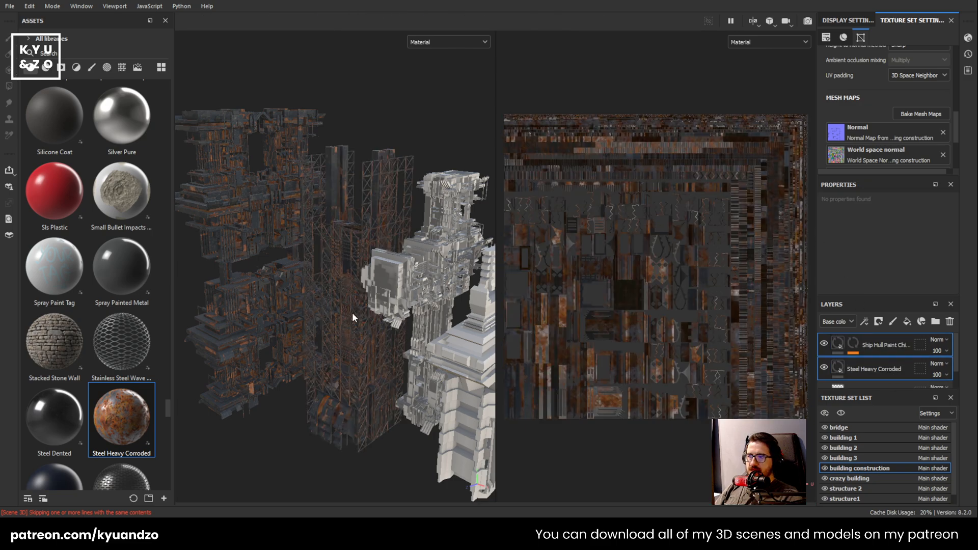
Inspect the paint and rust on the construction building's columns, lattice beams and inner platforms from several angles
alt+middle_drag(319, 212, 334, 275)
scroll(343, 292, up, 10)
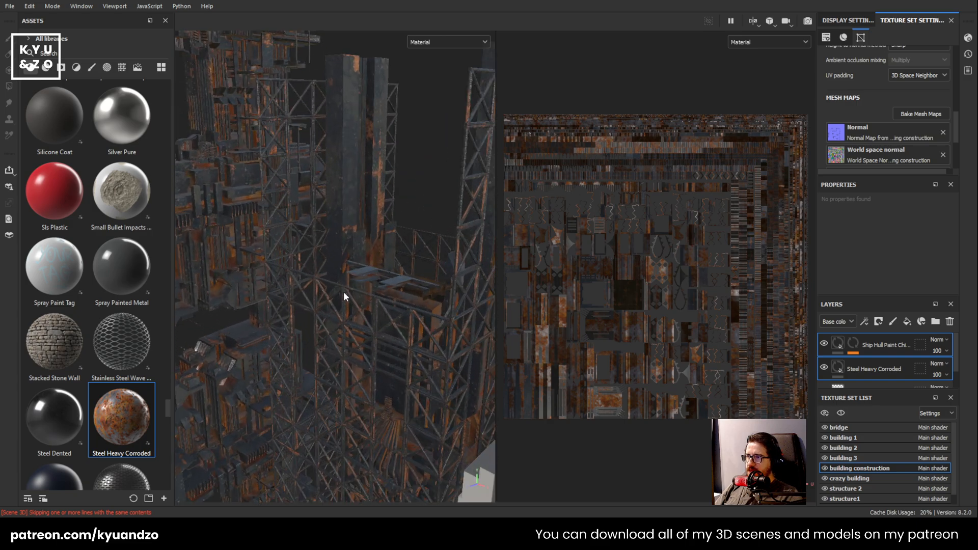
scroll(343, 291, down, 10)
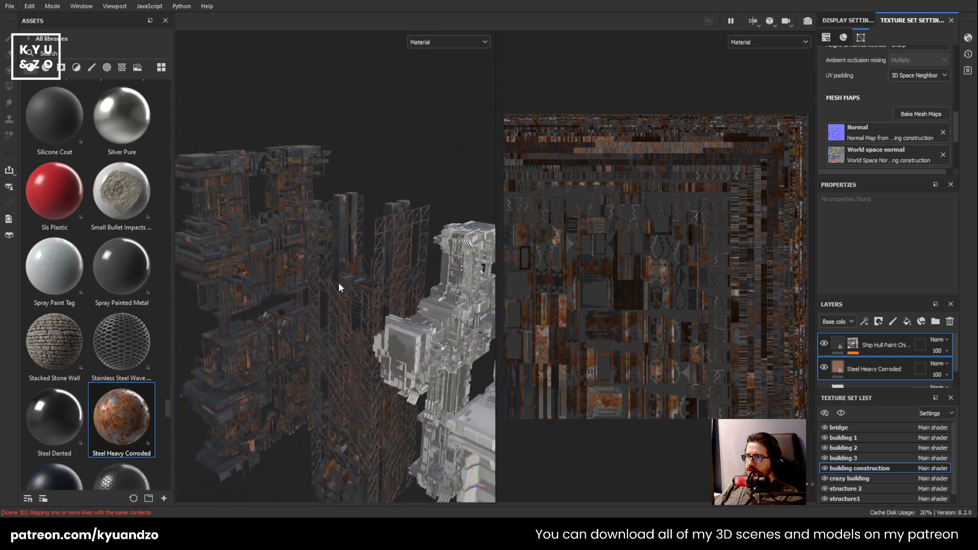
alt+middle_drag(297, 264, 369, 234)
alt+drag(369, 233, 360, 302)
scroll(369, 241, up, 5)
alt+middle_drag(359, 304, 313, 269)
scroll(319, 340, up, 10)
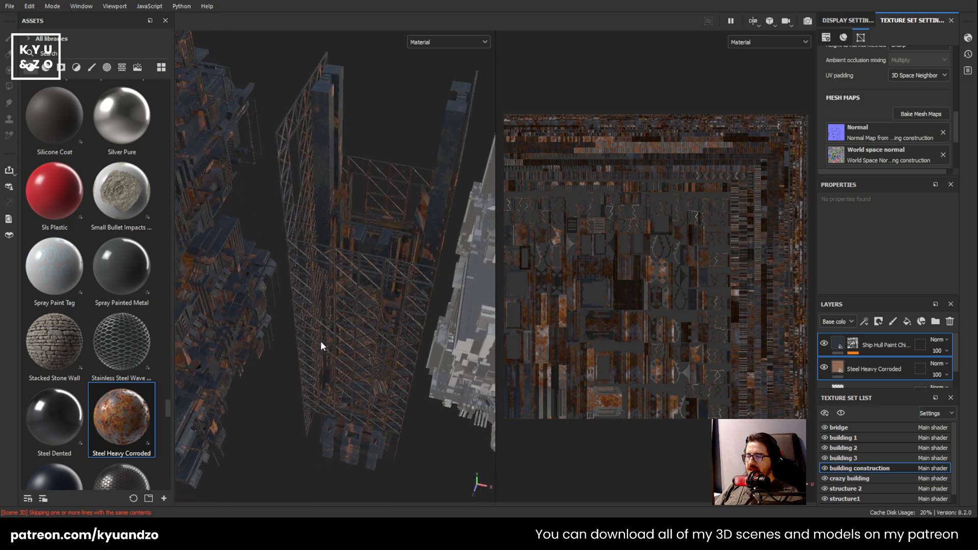
scroll(315, 322, down, 6)
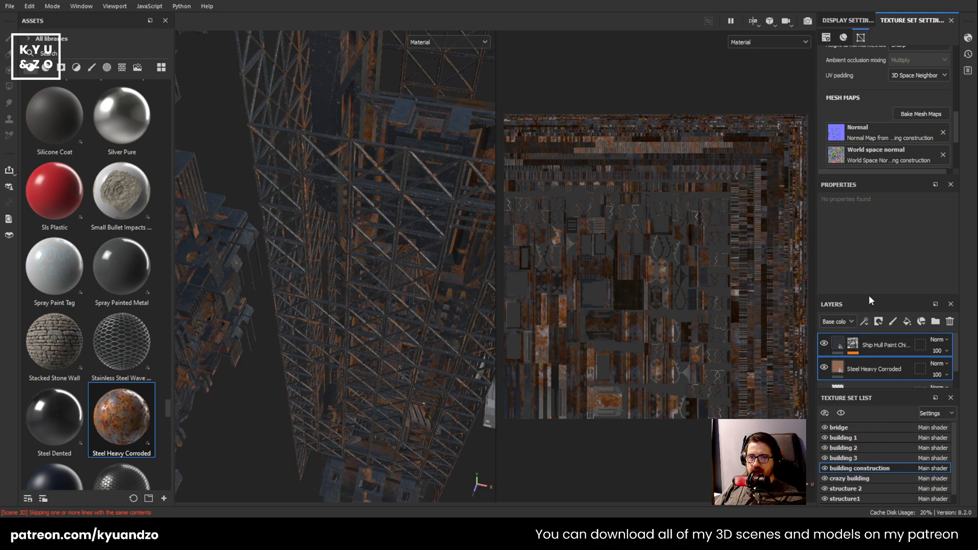
Add a Silver Pure layer with a black mask above Ship Hull Paint Chipped in the building construction set
drag(872, 295, 872, 237)
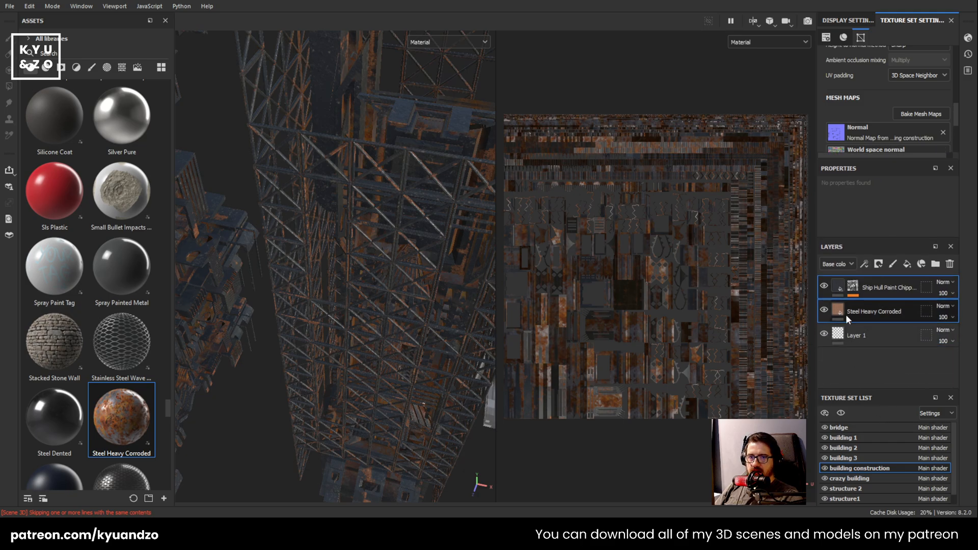
click(843, 288)
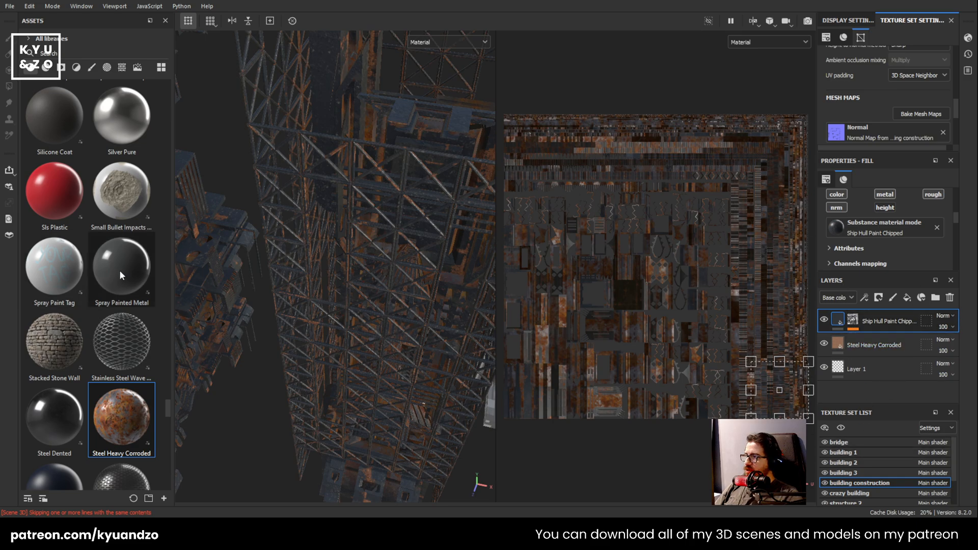
scroll(130, 272, up, 4)
mouse_move(122, 349)
mouse_down()
mouse_move(846, 332)
mouse_move(855, 345)
mouse_move(868, 316)
mouse_up()
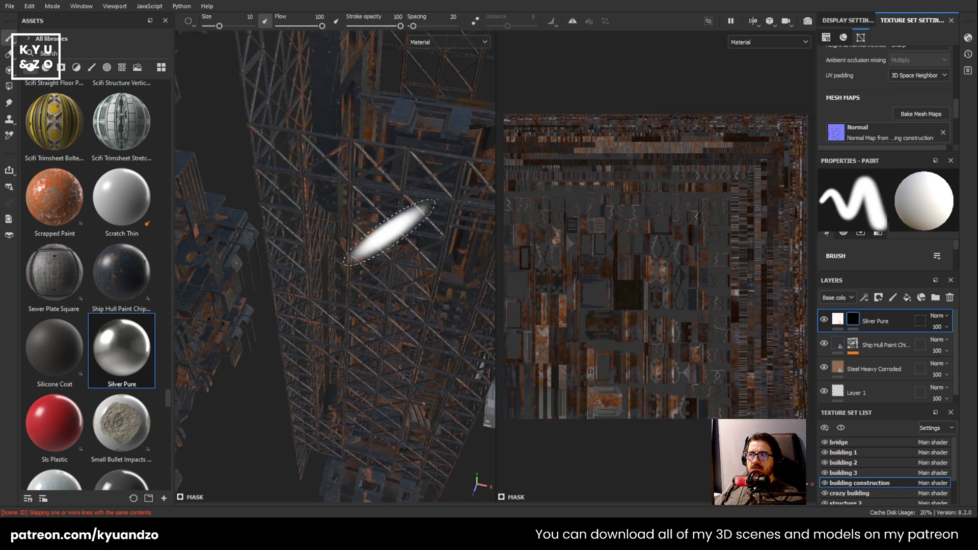
mouse_move(392, 229)
alt+mouse_down()
mouse_move(328, 233)
mouse_move(351, 255)
alt+mouse_up()
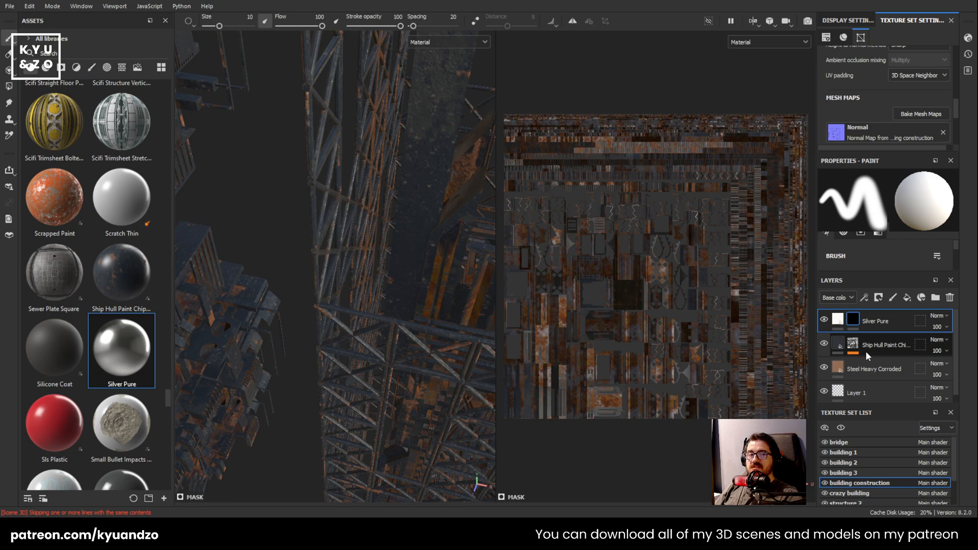
Reveal Silver Pure on the construction building's outer lattice wall by filling its mask with Polygon Fill in UV chunk mode
click(838, 319)
click(853, 319)
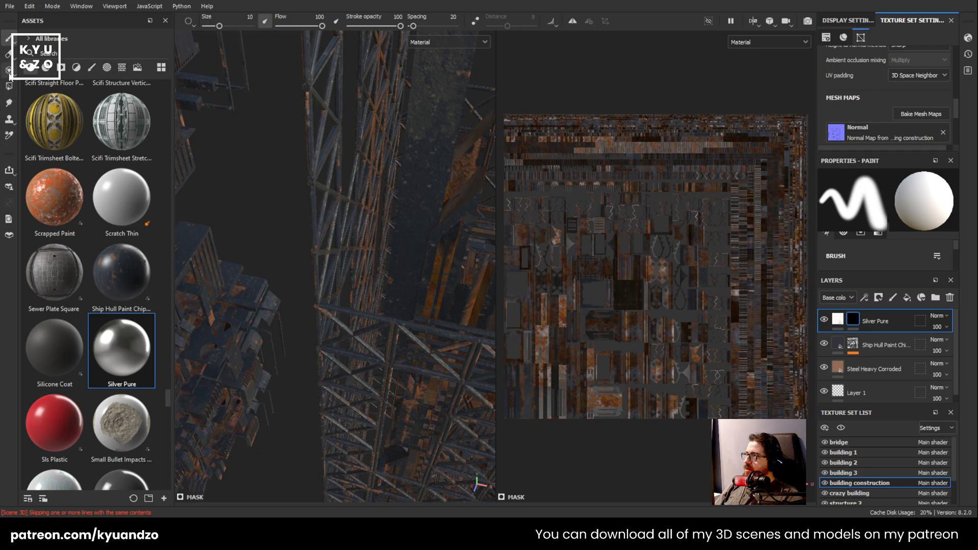
click(8, 89)
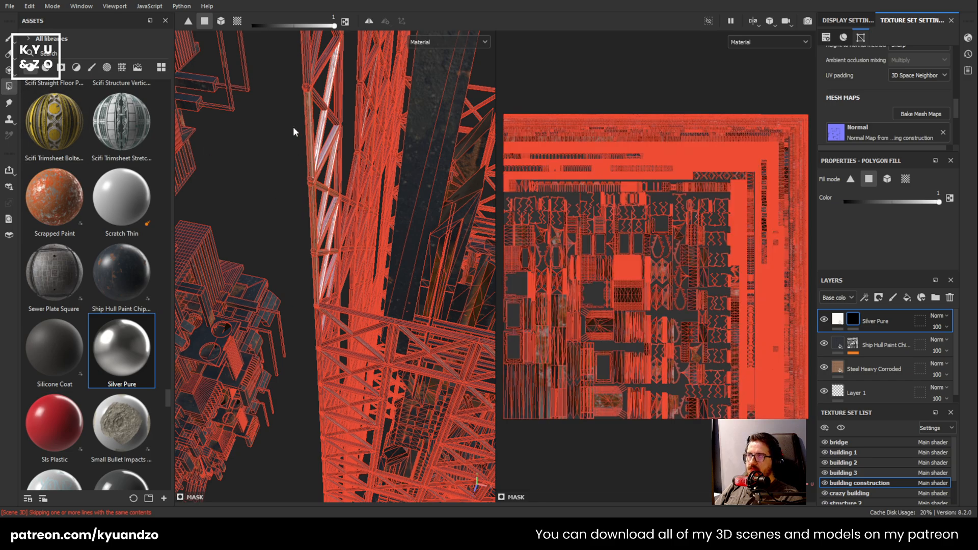
click(237, 22)
drag(299, 126, 367, 356)
alt+drag(331, 159, 318, 189)
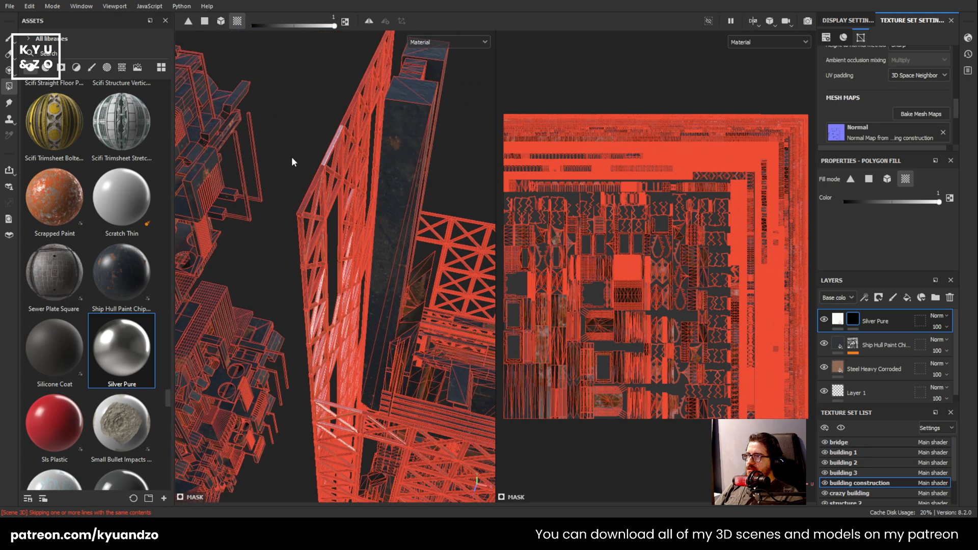
drag(298, 136, 345, 308)
Extend the Silver Pure mask fill along the lattice wall from overhead views, and return to the Paint tool to check the beams
alt+middle_drag(369, 140, 349, 242)
alt+drag(349, 247, 265, 143)
drag(278, 74, 364, 210)
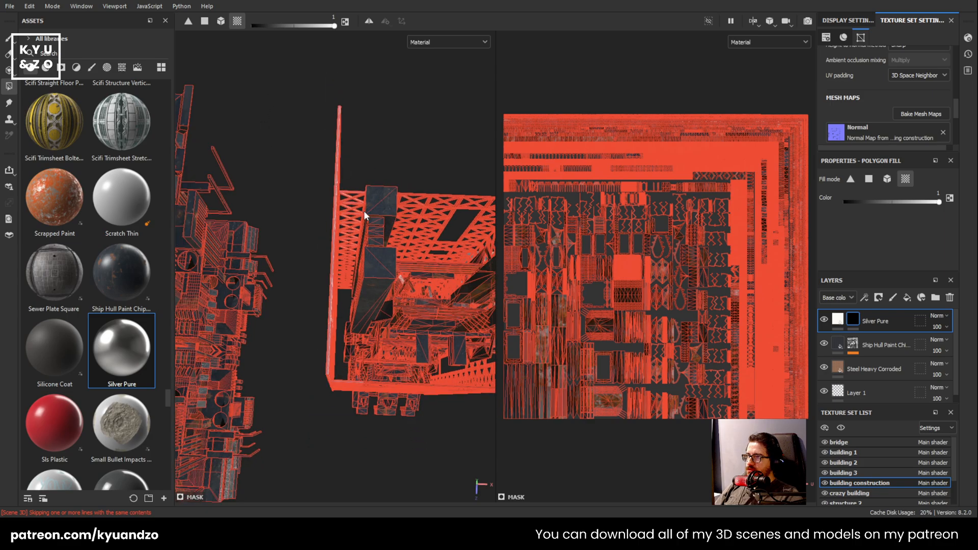
alt+drag(301, 190, 307, 212)
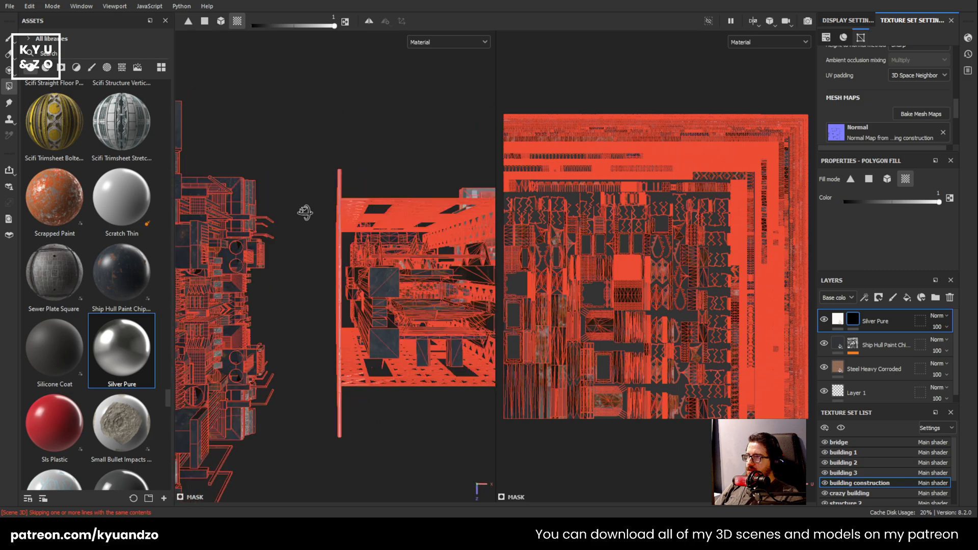
alt+drag(391, 166, 321, 203)
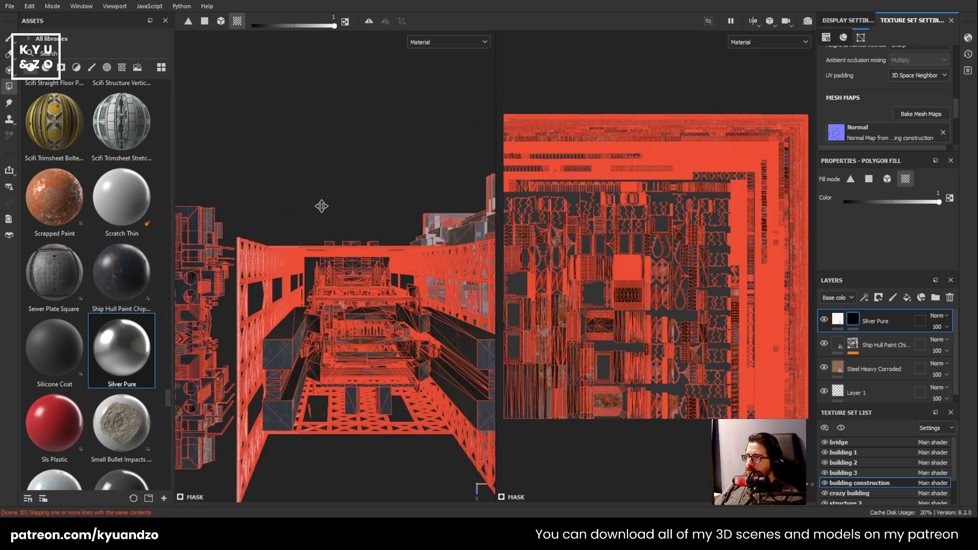
alt+drag(306, 261, 288, 246)
drag(293, 282, 303, 286)
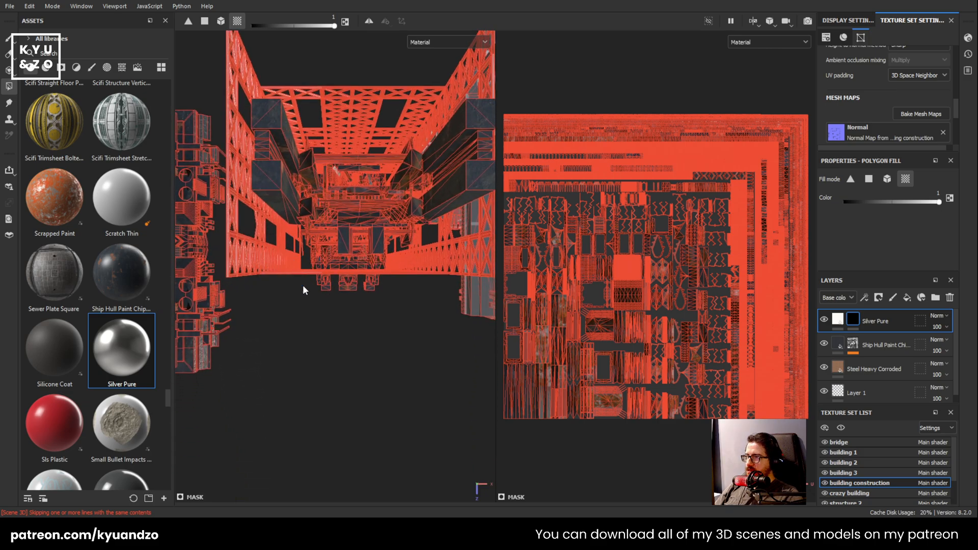
alt+drag(287, 221, 326, 306)
key(1)
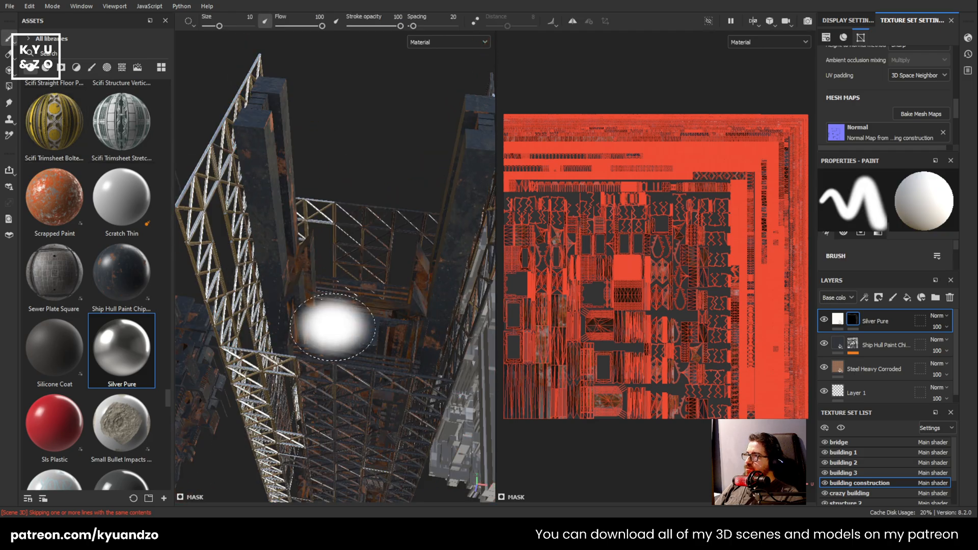
Try extending the Silver Pure mask across the inner lattice beams with Polygon Fill in quad mode, and undo the stray fill
alt+drag(392, 166, 371, 140)
alt+drag(399, 211, 337, 195)
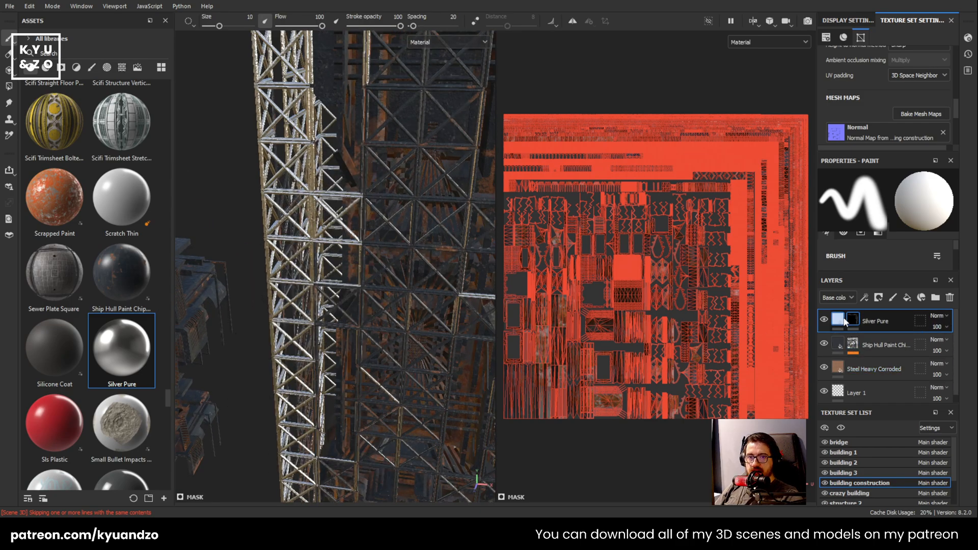
scroll(272, 291, up, 3)
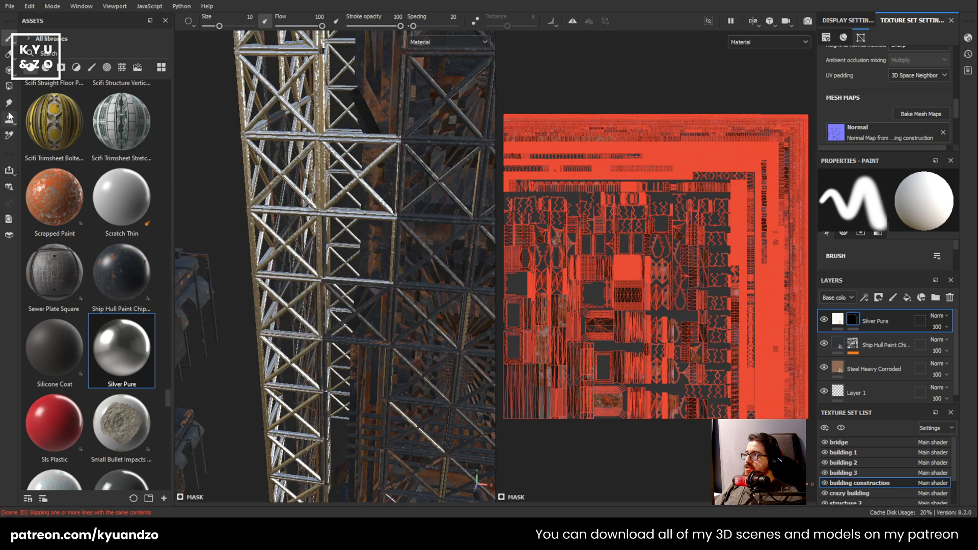
click(10, 88)
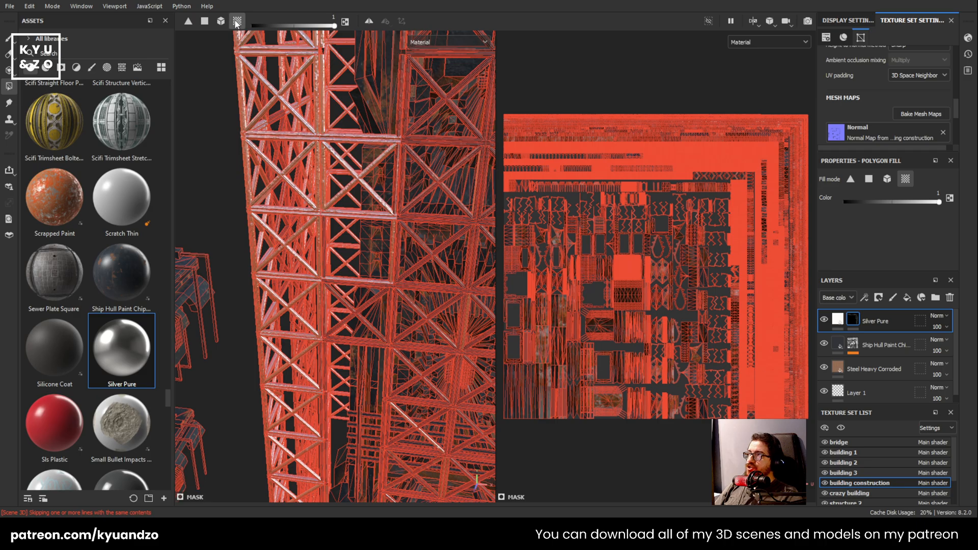
click(204, 21)
scroll(406, 266, up, 3)
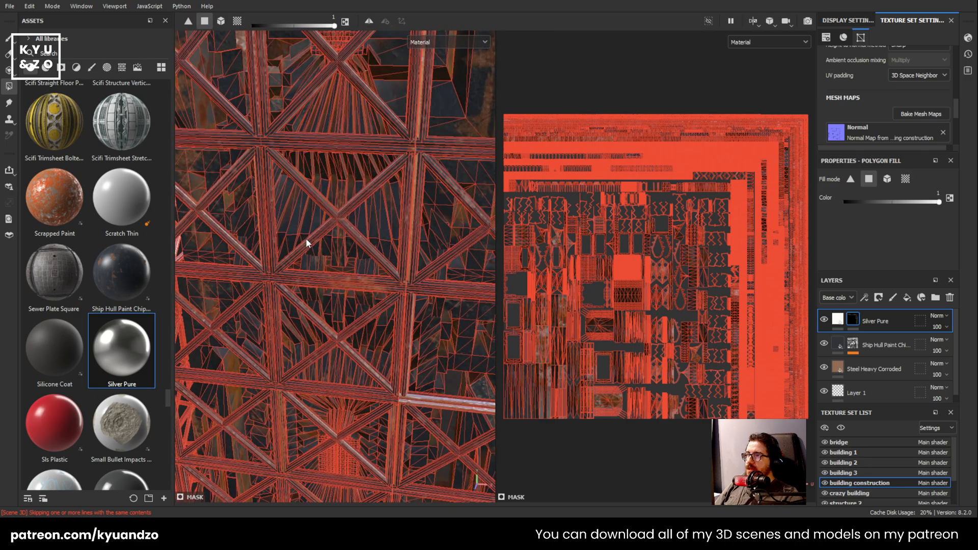
scroll(306, 238, up, 2)
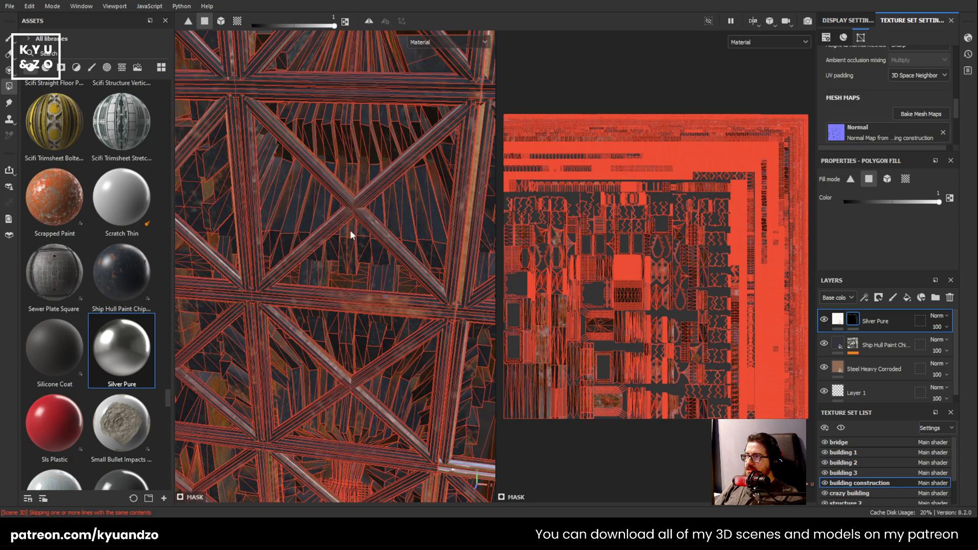
scroll(395, 244, down, 3)
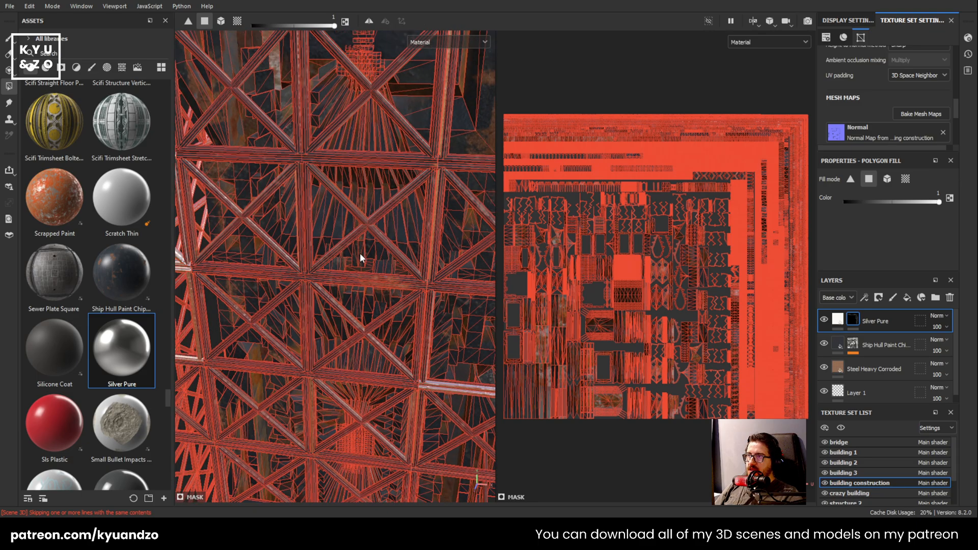
alt+drag(418, 281, 313, 235)
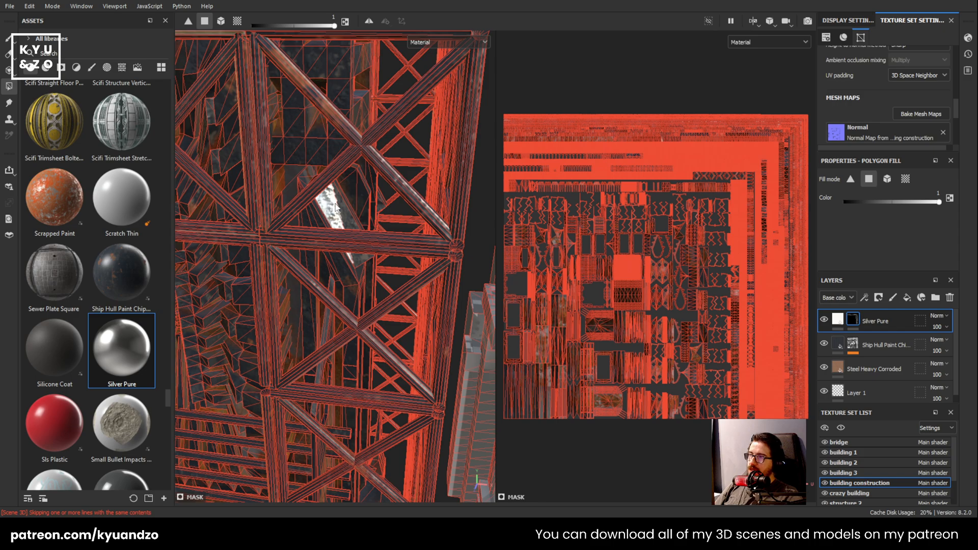
drag(335, 206, 345, 211)
scroll(340, 211, up, 5)
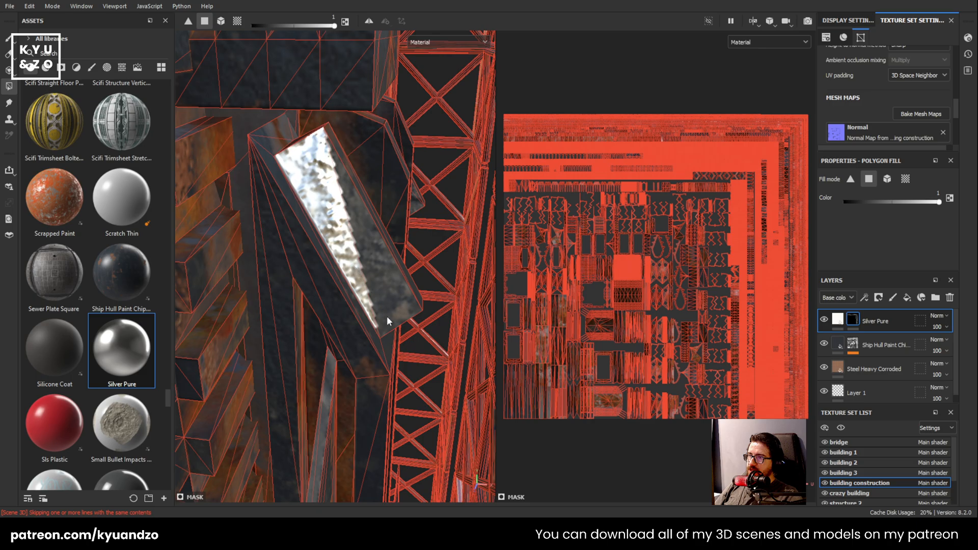
key(ctrl+z)
scroll(298, 233, down, 10)
Delete the Silver Pure layer from the building construction set and review the lattice walls with the remaining paint and rust
mouse_move(253, 164)
alt+middle_down()
mouse_move(321, 194)
mouse_move(331, 218)
alt+middle_up()
click(897, 339)
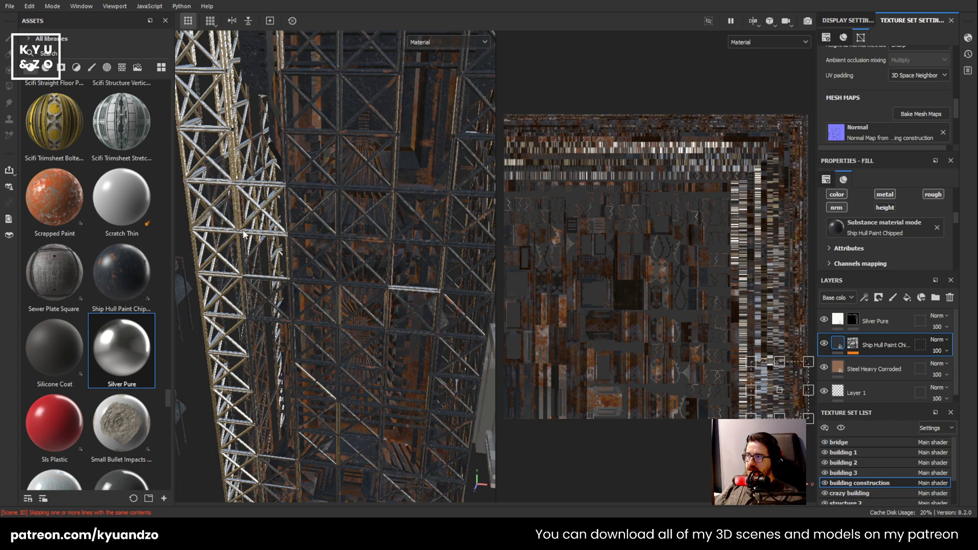
click(889, 318)
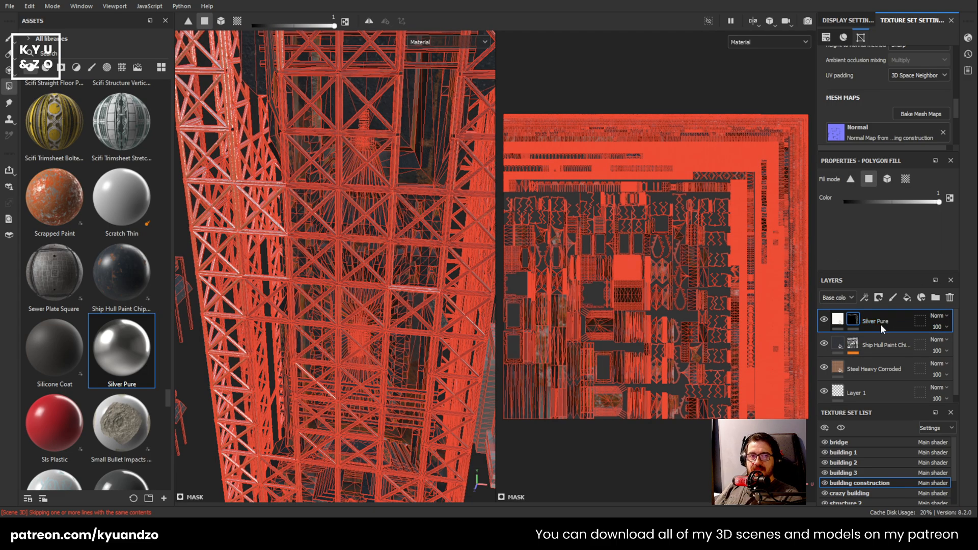
alt+drag(210, 162, 352, 249)
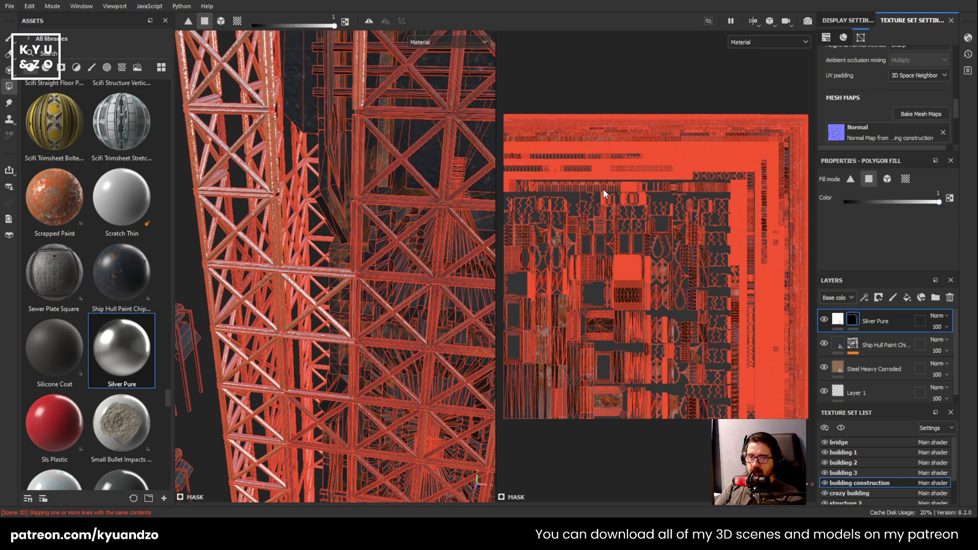
key(Delete)
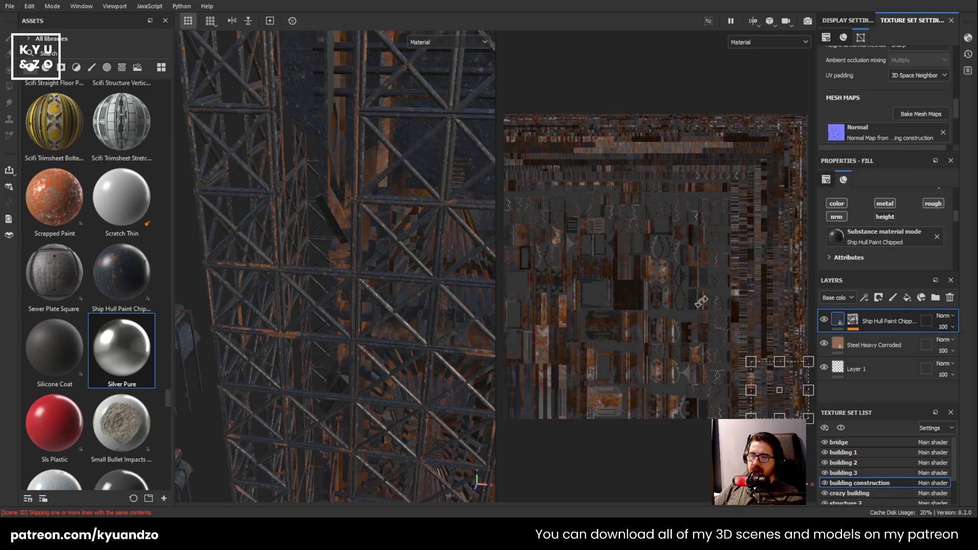
alt+right_drag(428, 270, 353, 201)
alt+drag(350, 191, 281, 286)
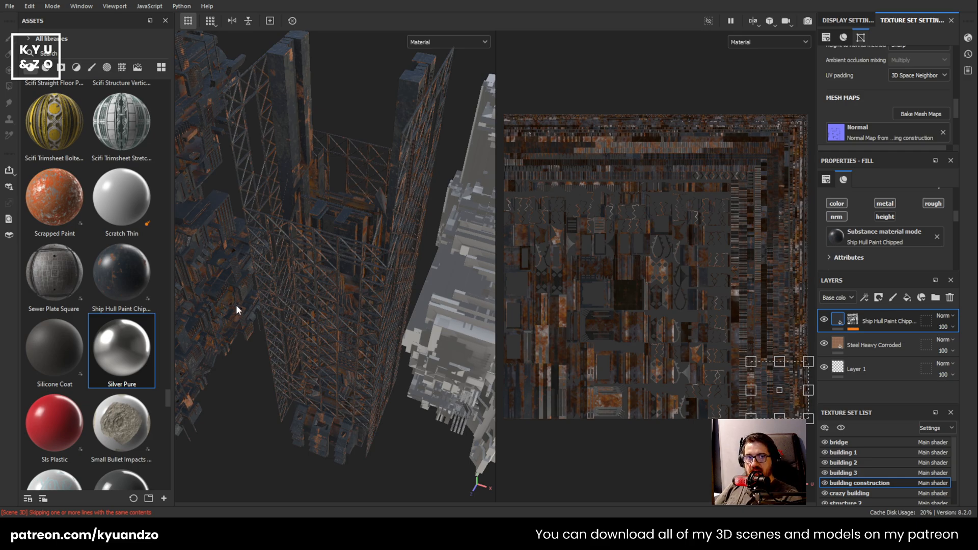
scroll(298, 277, down, 5)
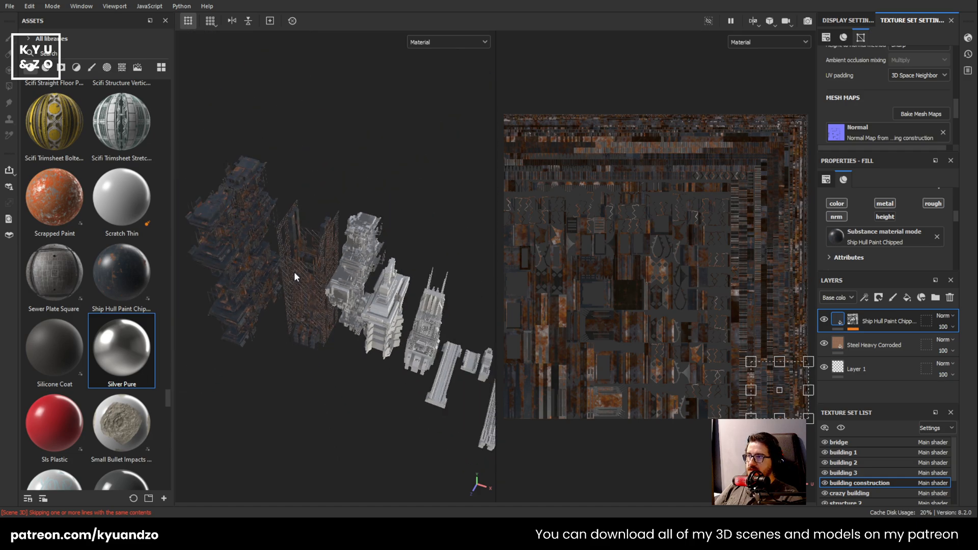
scroll(295, 275, up, 7)
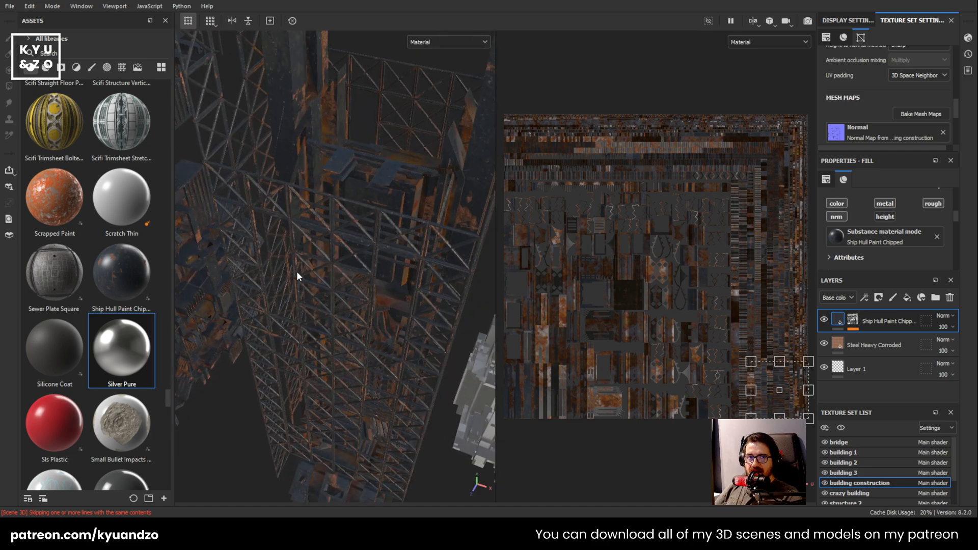
alt+drag(297, 276, 377, 310)
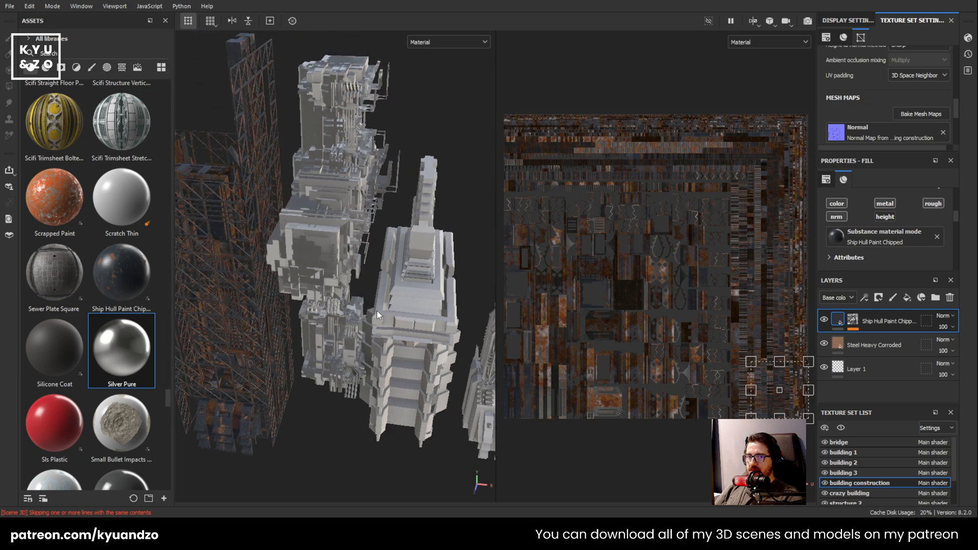
Copy Ship Hull Paint Chipped and Steel Heavy Corroded from building construction, try them on the building 3 set, and undo the paste
ctrl+click(888, 342)
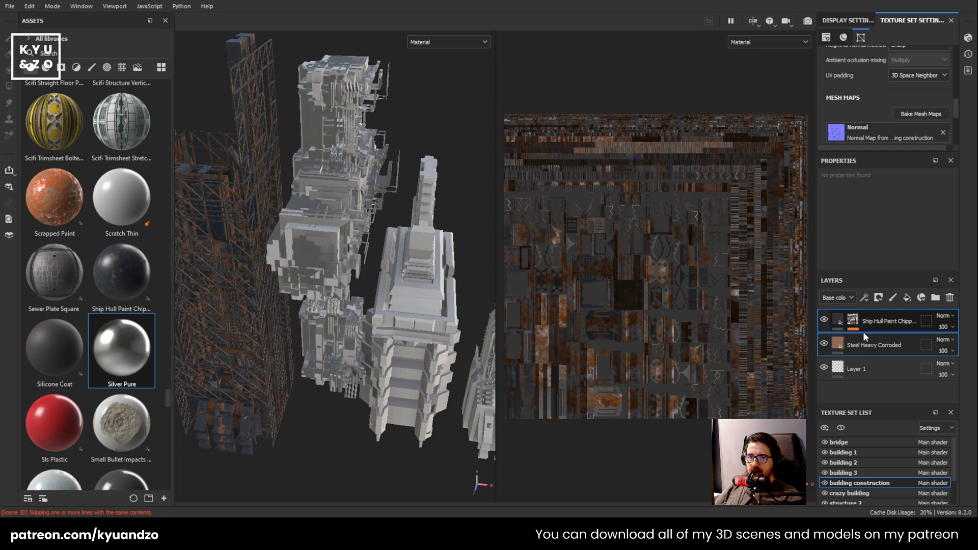
ctrl+alt+right_click(320, 214)
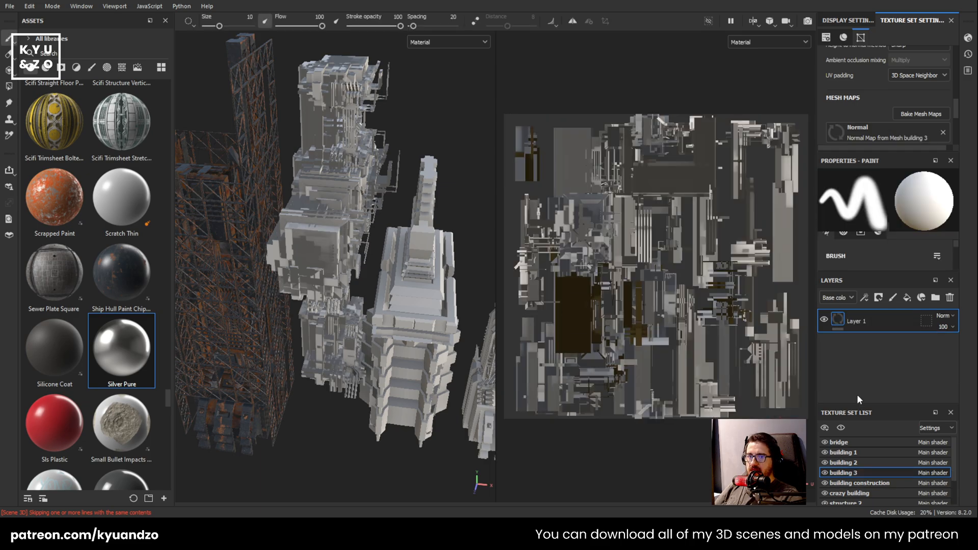
key(ctrl+v)
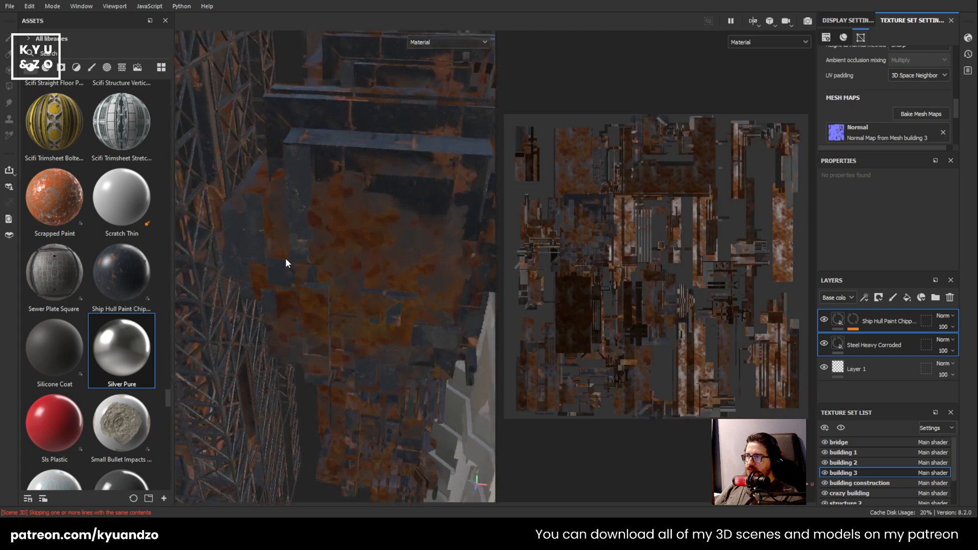
key(ctrl+z)
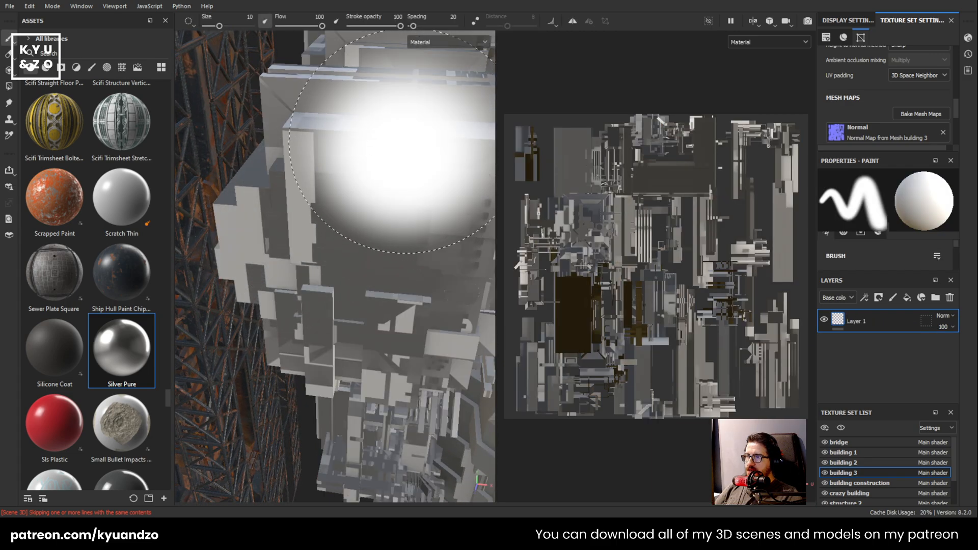
Examine building 3's untextured large blocks, roof slabs and side details from several angles and distances
alt+middle_drag(326, 150, 256, 198)
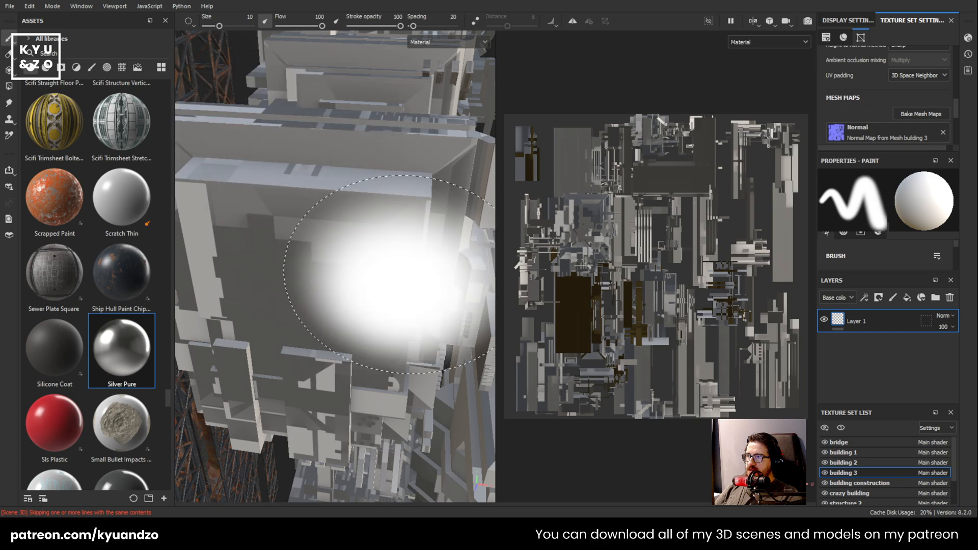
mouse_move(391, 278)
alt+mouse_down()
mouse_move(323, 179)
mouse_move(265, 196)
mouse_move(344, 209)
mouse_move(403, 245)
alt+mouse_up()
scroll(410, 248, down, 5)
alt+drag(383, 184, 410, 263)
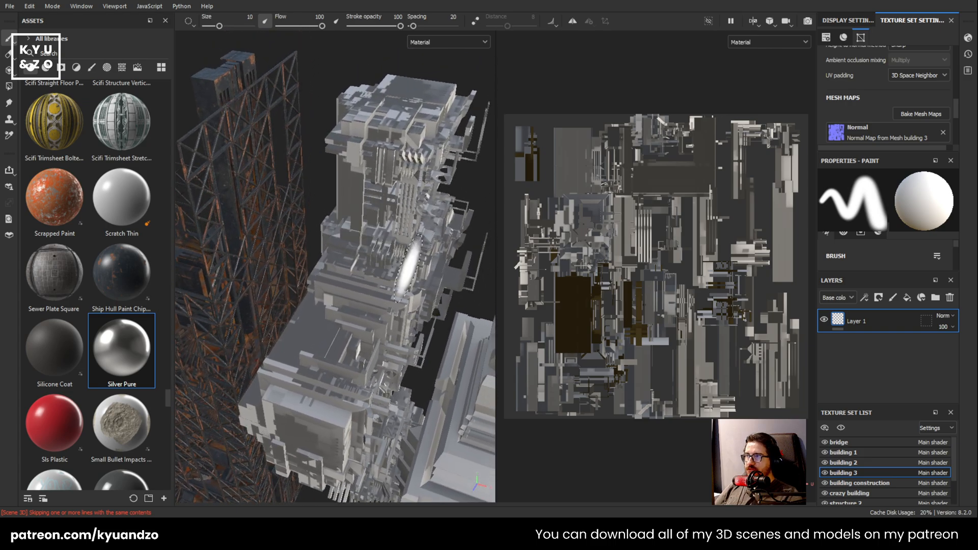
alt+middle_drag(411, 267, 318, 343)
scroll(332, 346, up, 5)
scroll(326, 265, up, 3)
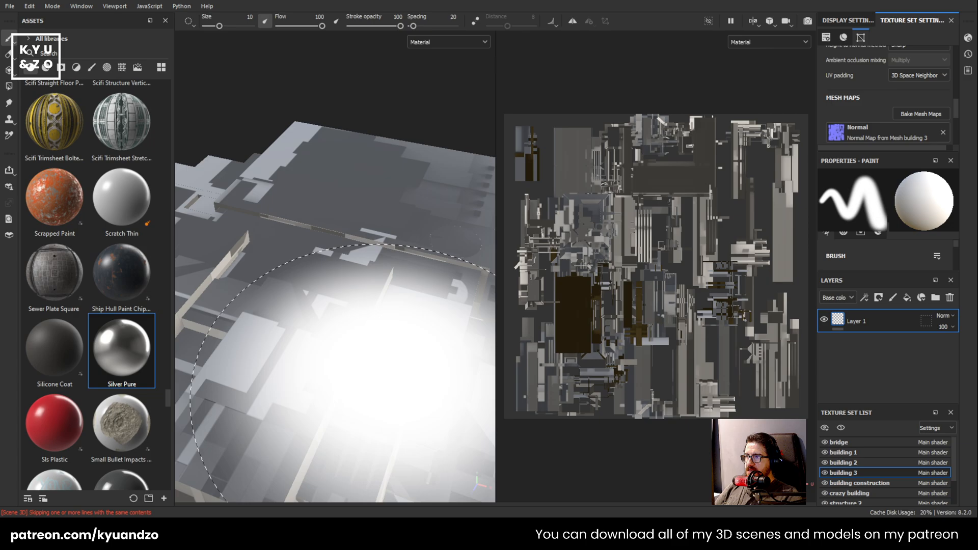
scroll(283, 314, up, 3)
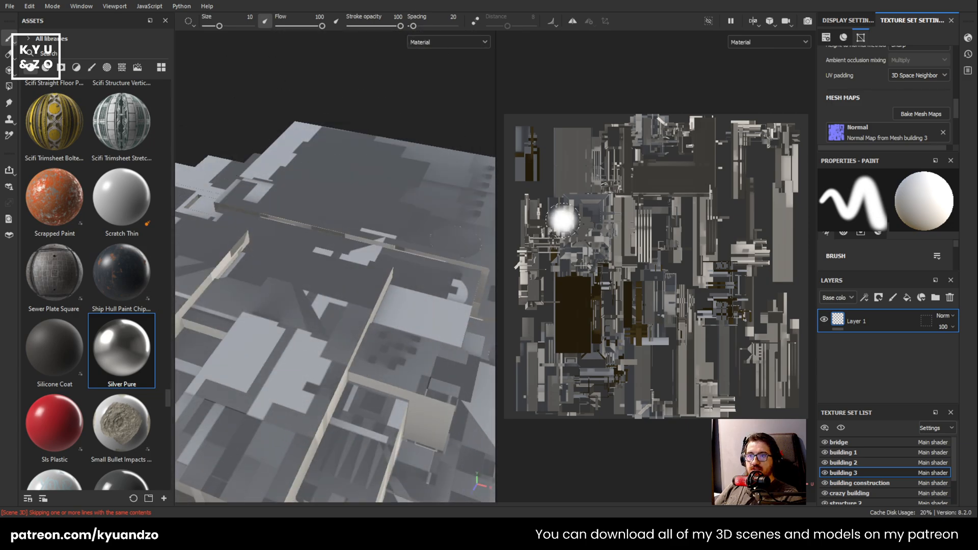
scroll(334, 191, down, 6)
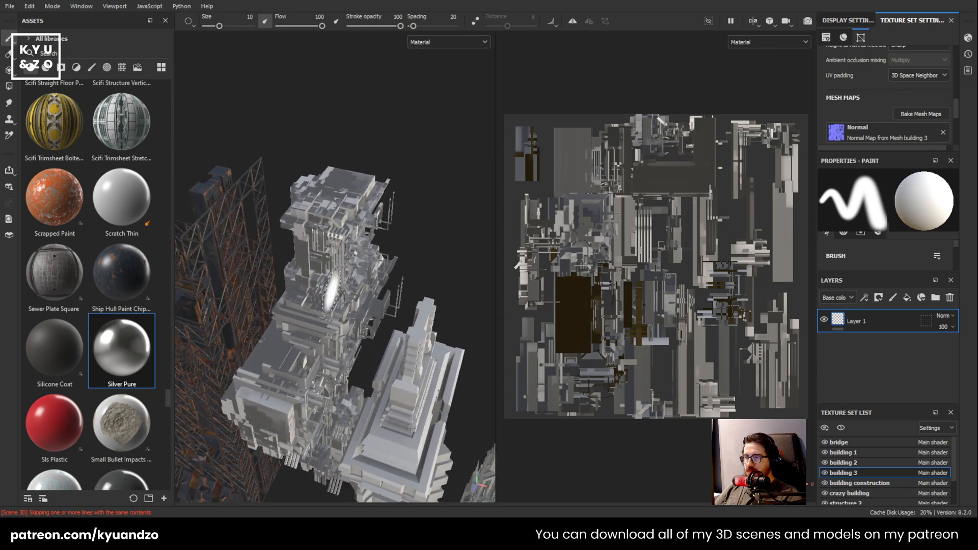
scroll(332, 290, up, 2)
scroll(358, 263, up, 2)
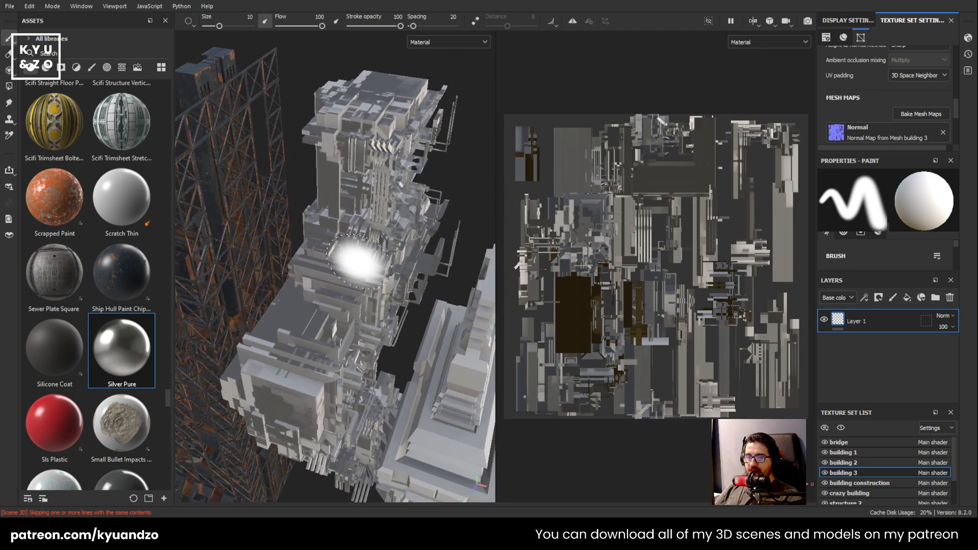
mouse_move(310, 268)
alt+mouse_down()
mouse_move(313, 230)
mouse_move(337, 181)
mouse_move(343, 197)
mouse_move(358, 159)
alt+mouse_up()
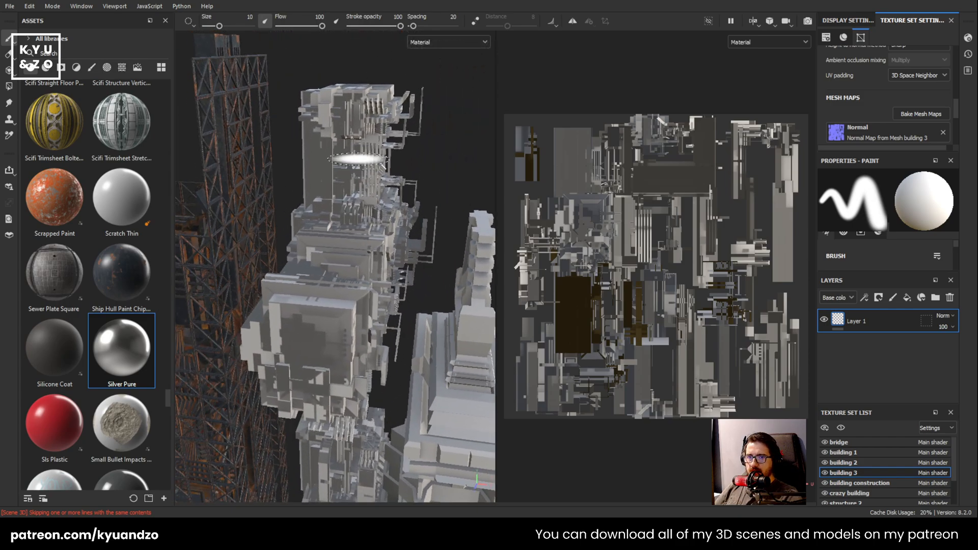
alt+drag(379, 122, 414, 169)
scroll(416, 178, up, 2)
alt+middle_drag(361, 270, 382, 59)
scroll(382, 66, up, 1)
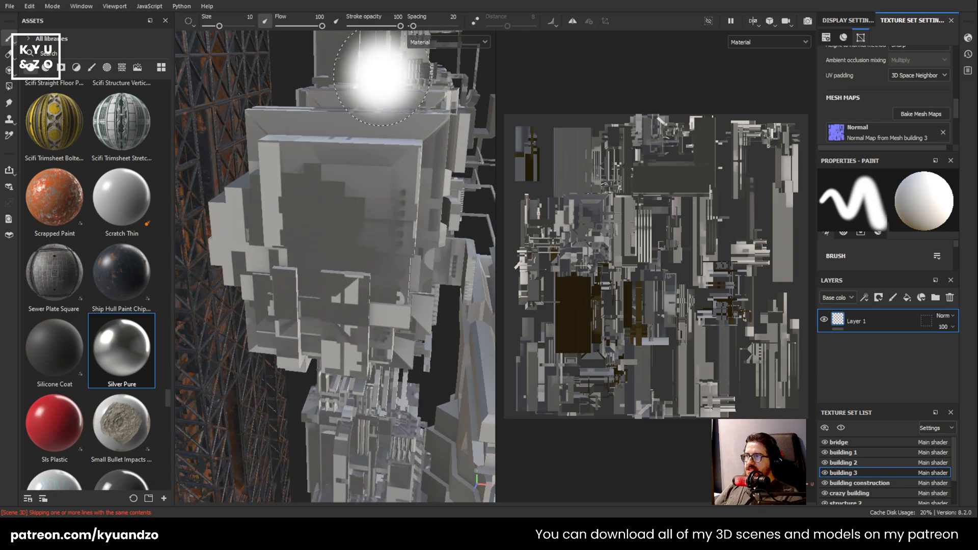
mouse_move(380, 77)
alt+mouse_down()
mouse_move(372, 170)
mouse_move(338, 196)
alt+mouse_up()
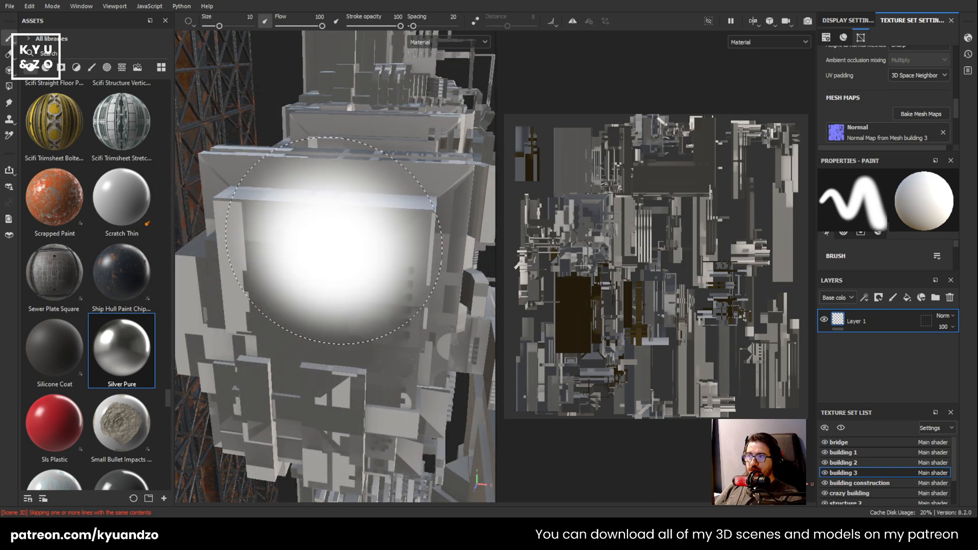
alt+drag(404, 131, 316, 207)
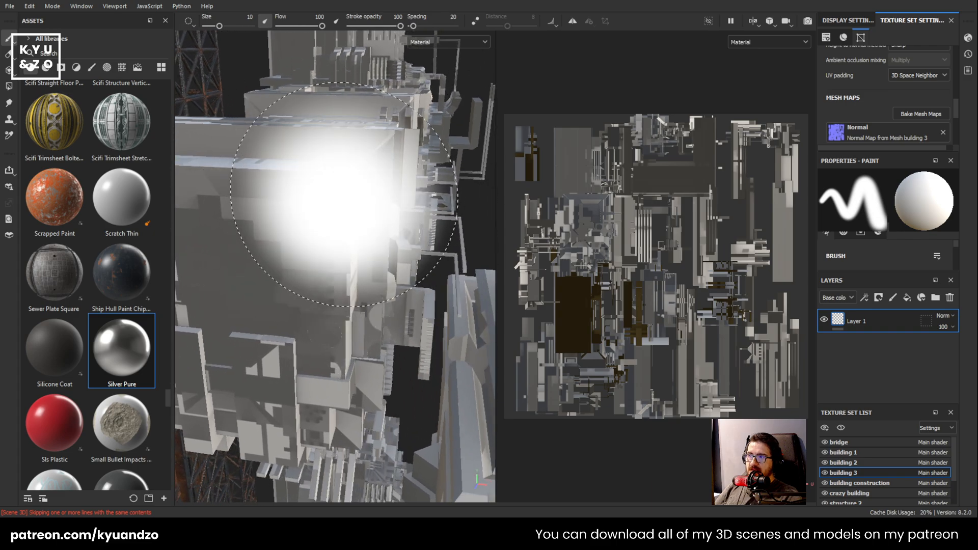
Paste the copied Ship Hull Paint Chipped and Steel Heavy Corroded layers into building 3 and check them across the tower
key(ctrl+v)
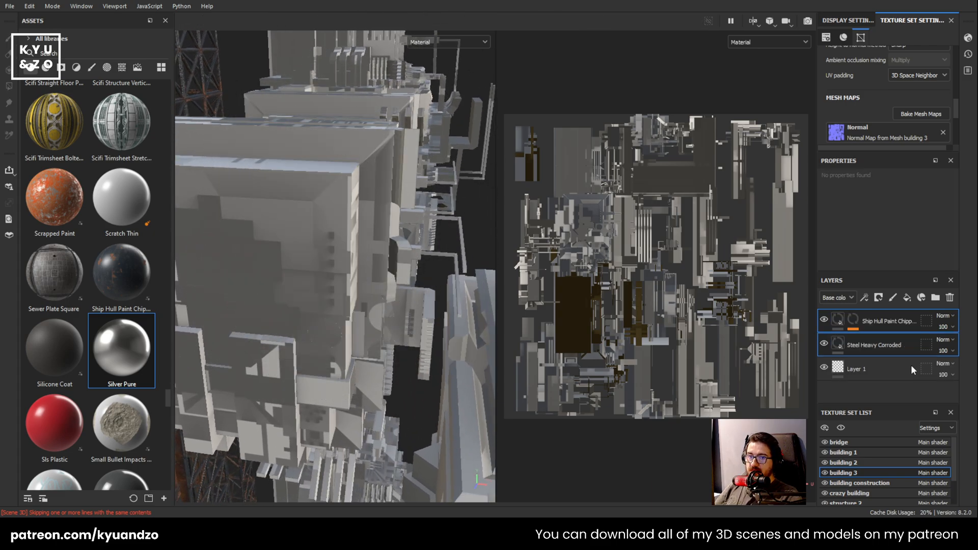
scroll(371, 181, down, 5)
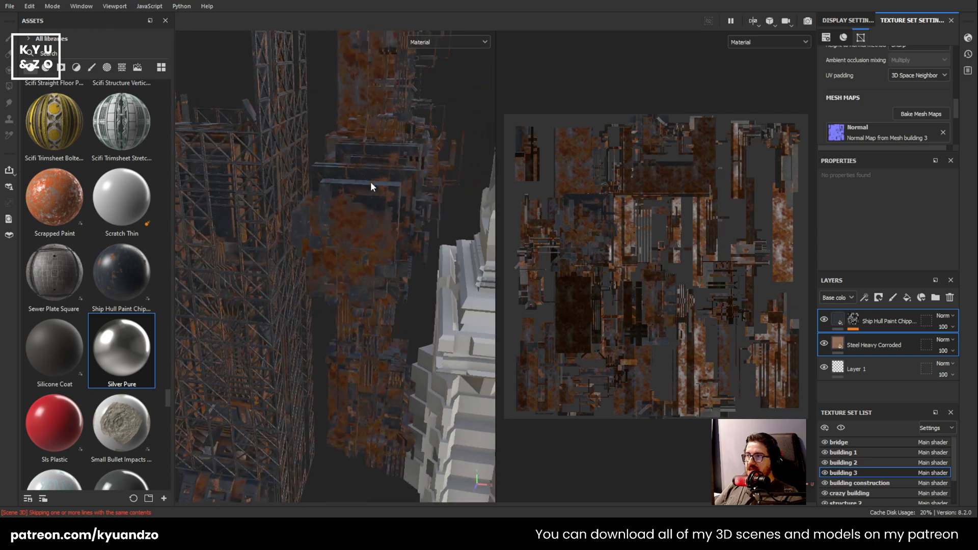
alt+drag(371, 181, 323, 242)
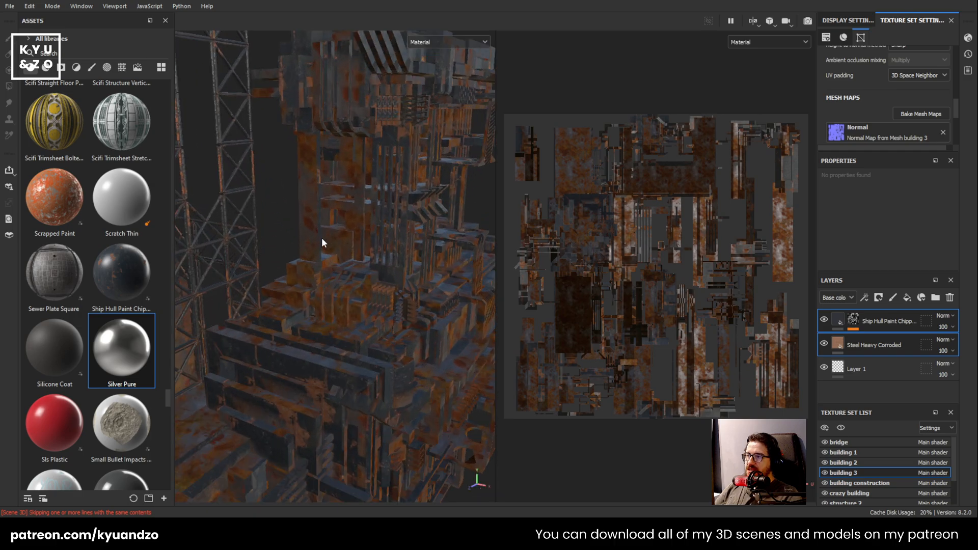
scroll(322, 237, down, 4)
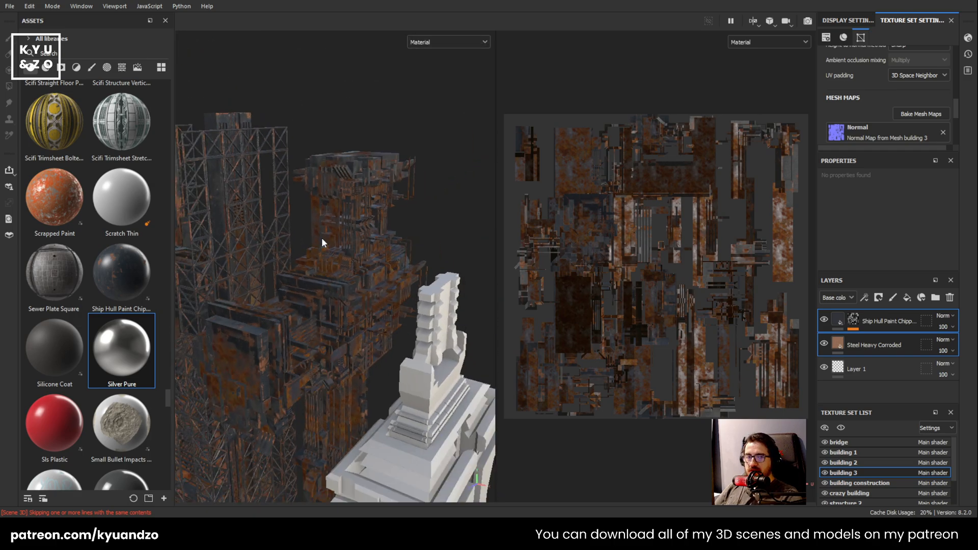
scroll(322, 239, up, 3)
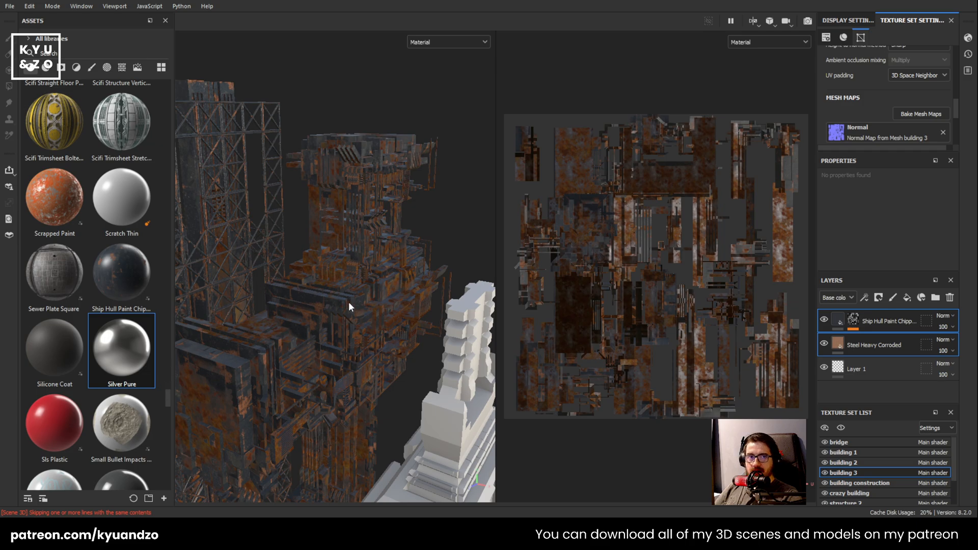
Paste the copied Ship Hull Paint Chipped and Steel Heavy Corroded layers into the building 2 texture set
alt+drag(400, 155, 411, 102)
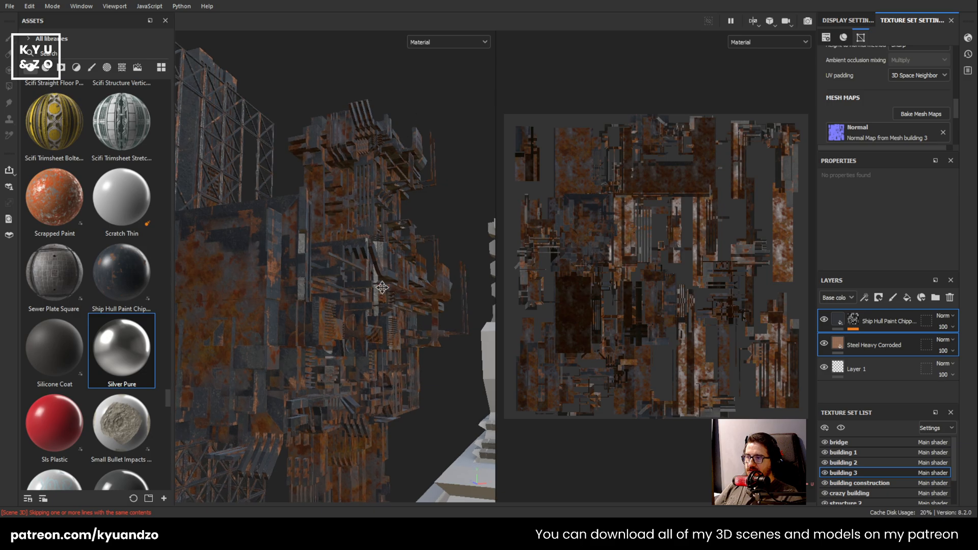
alt+middle_drag(388, 367, 365, 196)
scroll(343, 313, down, 4)
alt+drag(344, 224, 378, 221)
scroll(343, 260, down, 4)
scroll(343, 255, up, 3)
alt+middle_drag(378, 222, 285, 216)
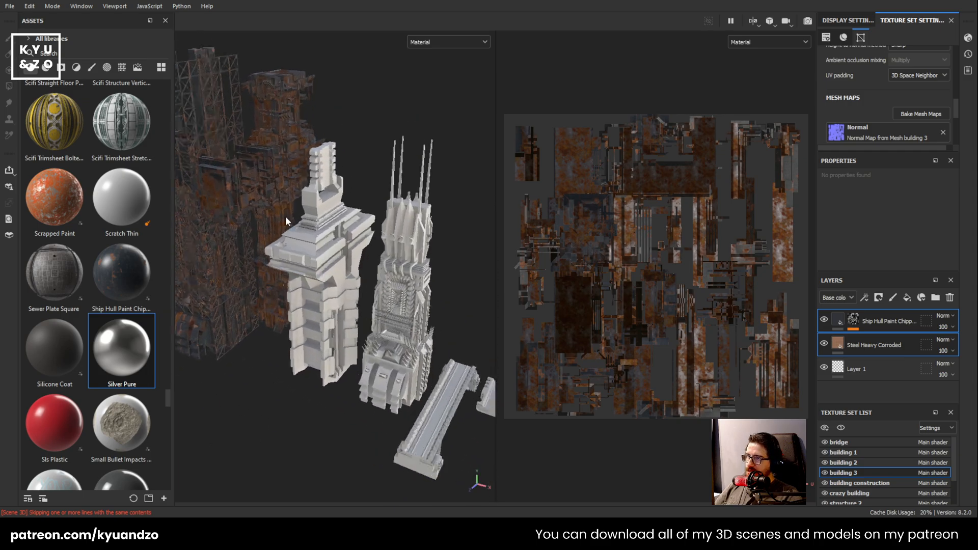
scroll(287, 217, up, 2)
ctrl+alt+right_click(349, 266)
scroll(341, 265, up, 4)
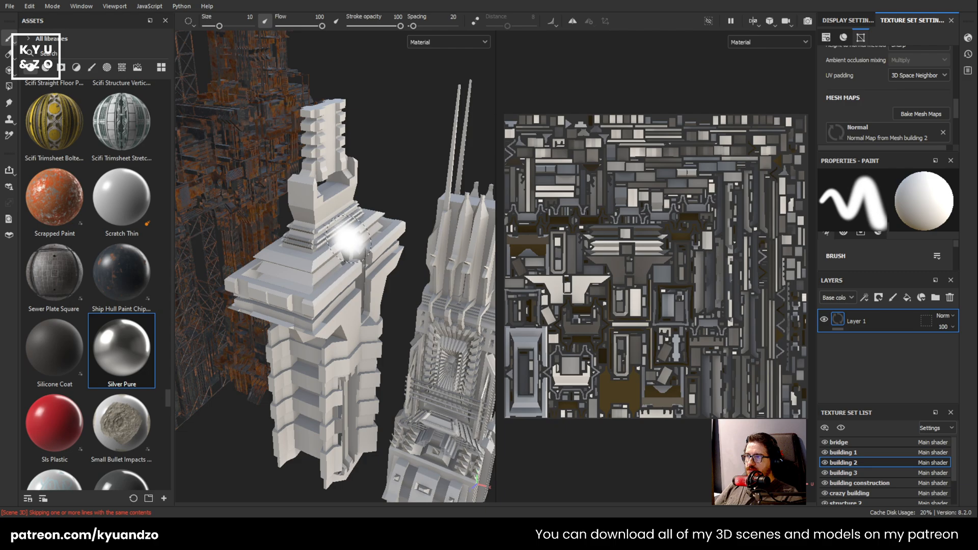
scroll(343, 275, down, 5)
scroll(343, 276, up, 2)
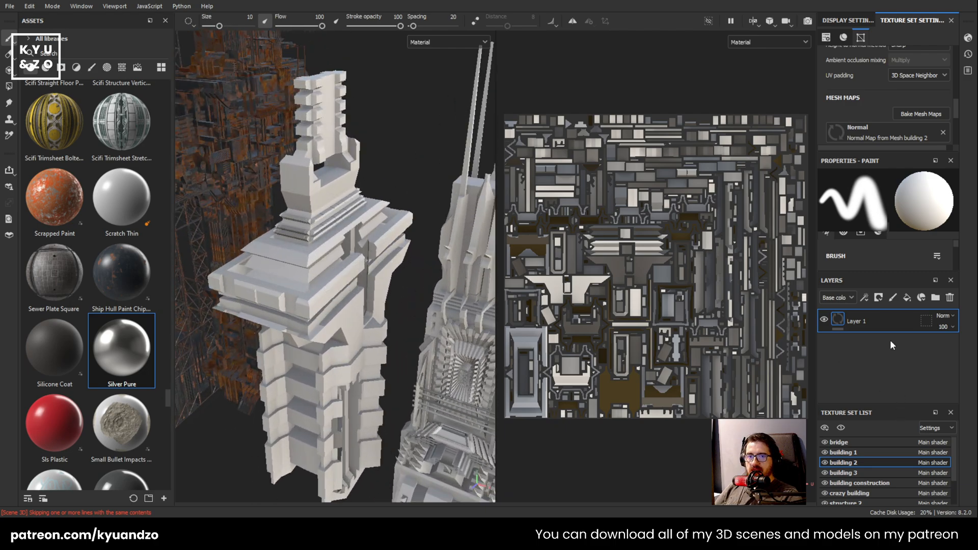
key(ctrl+v)
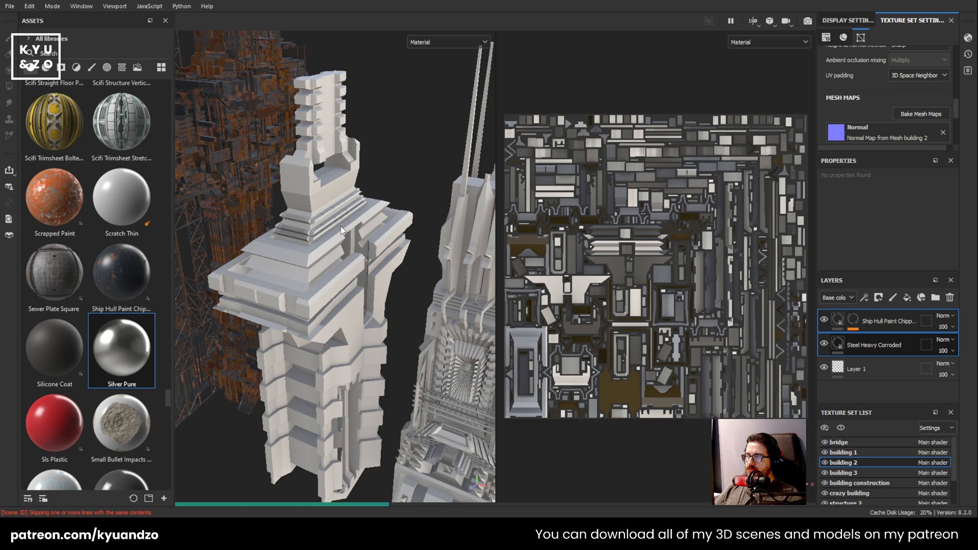
Paste the copied paint and rust layers into the building 1 texture set and check them on the spired tower's facade
scroll(296, 268, down, 4)
alt+middle_drag(442, 294, 393, 259)
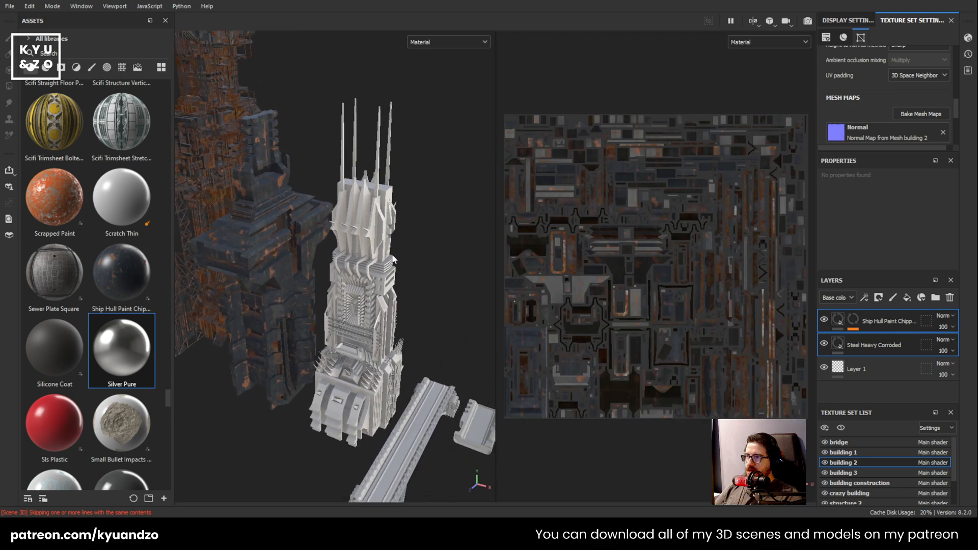
ctrl+alt+right_click(366, 245)
key(ctrl+v)
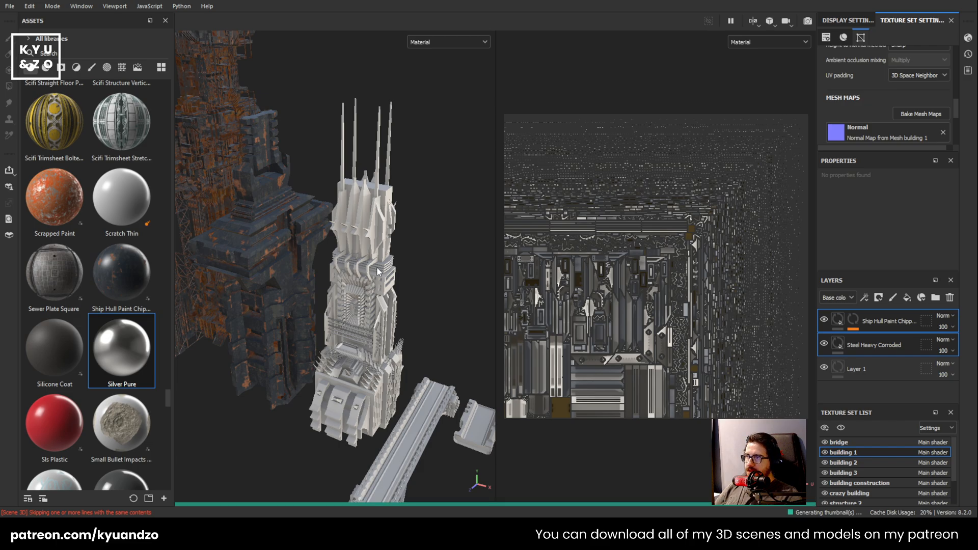
scroll(377, 267, up, 6)
alt+middle_drag(371, 259, 356, 117)
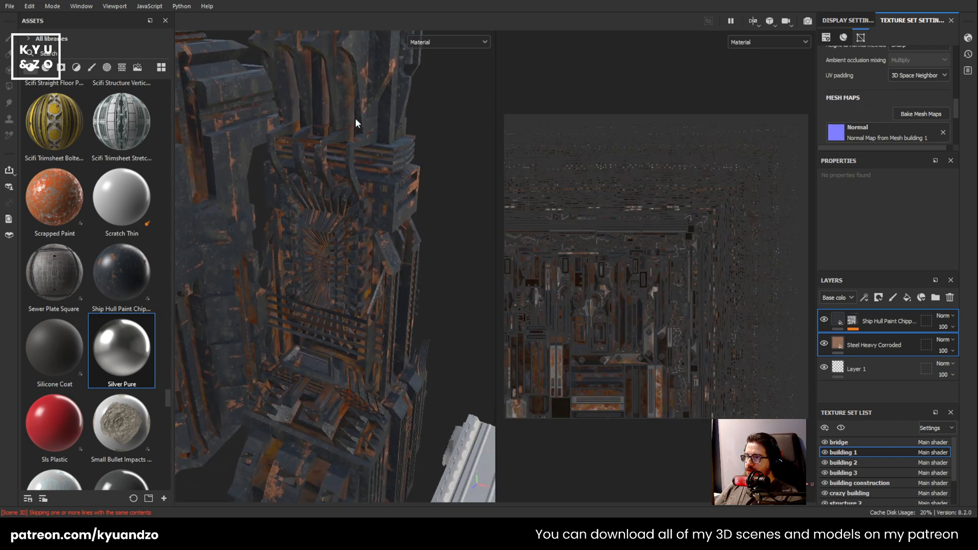
scroll(353, 168, up, 8)
scroll(349, 203, down, 10)
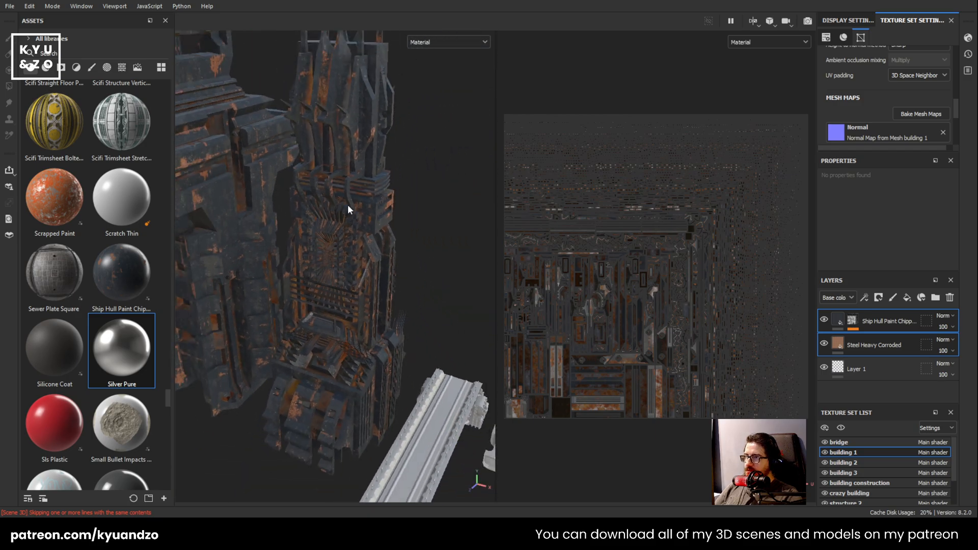
Paste the copied Ship Hull Paint Chipped and Steel Heavy Corroded layers into the bridge texture set
scroll(347, 203, down, 8)
scroll(348, 204, up, 2)
alt+middle_drag(376, 313, 356, 286)
scroll(355, 285, up, 5)
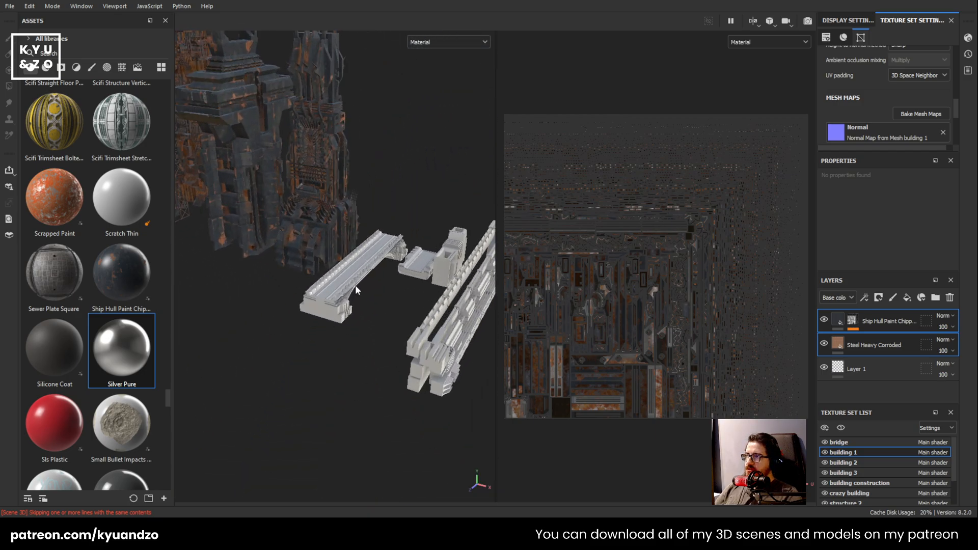
alt+drag(356, 286, 257, 224)
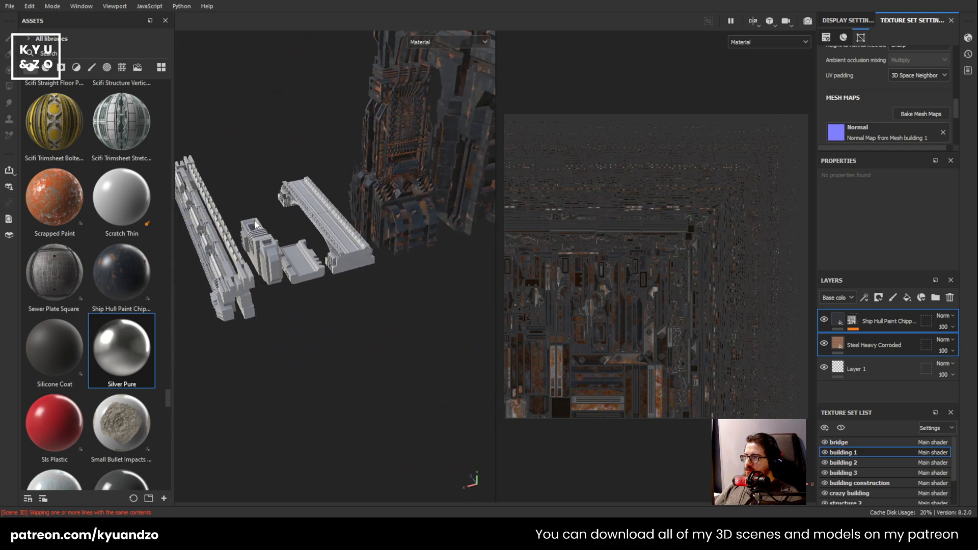
scroll(256, 225, up, 3)
middle_drag(336, 201, 304, 259)
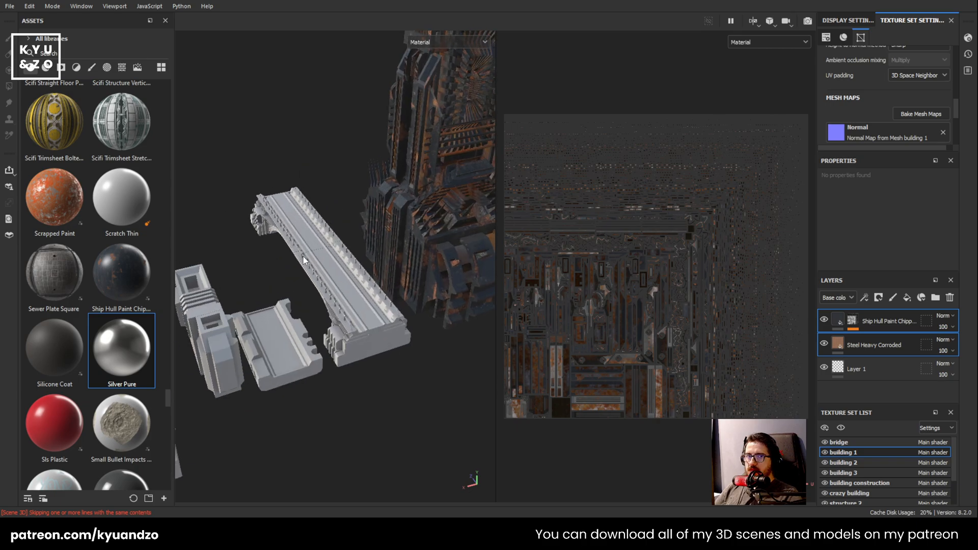
ctrl+alt+right_click(313, 230)
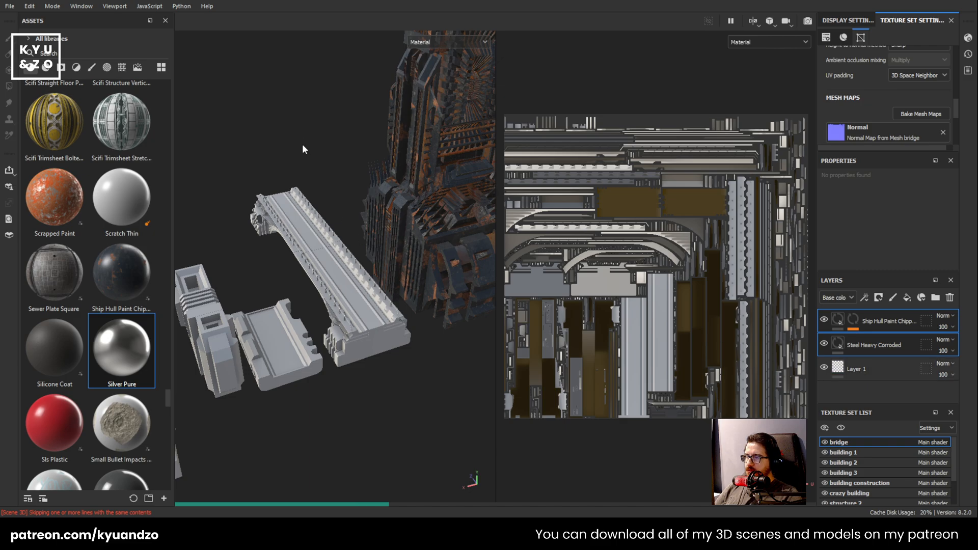
scroll(318, 324, up, 5)
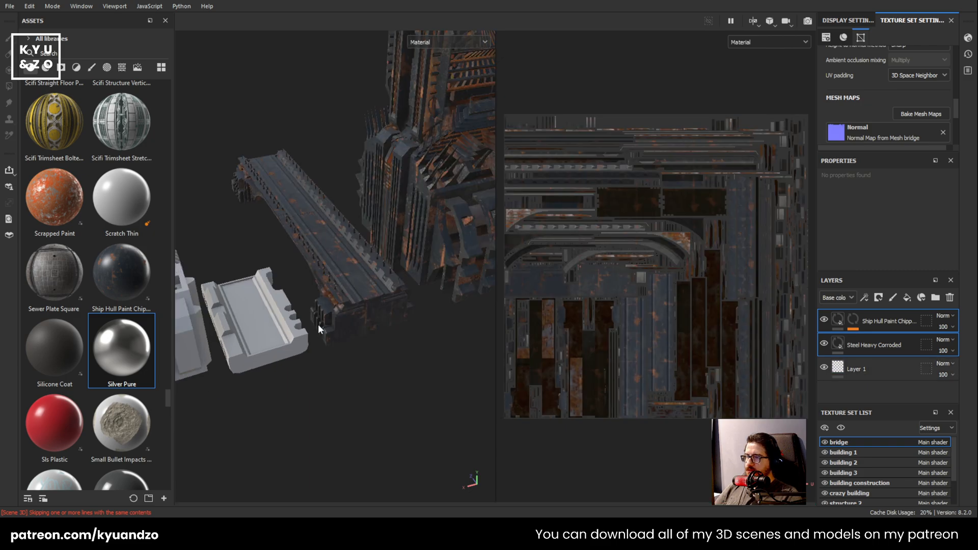
scroll(313, 288, up, 3)
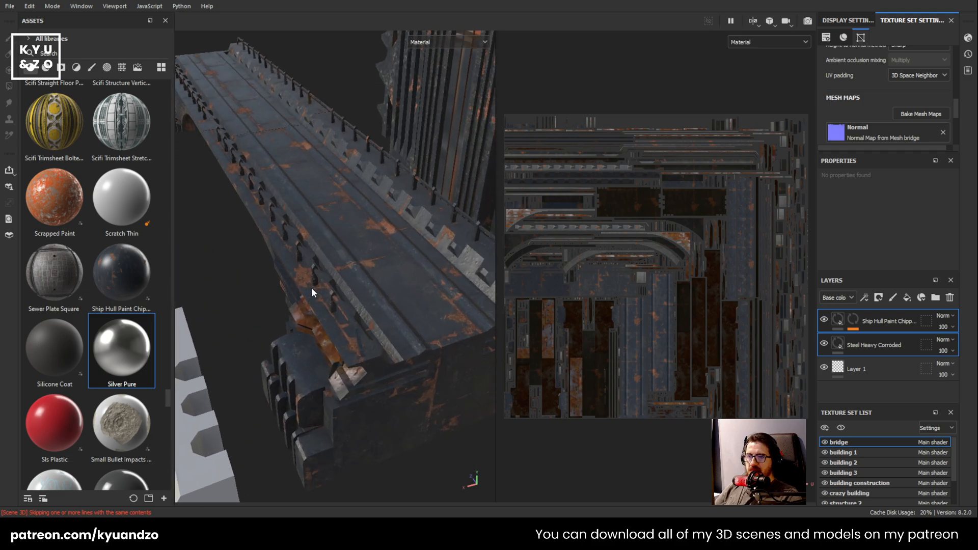
Examine the bridge's paint and rust on the deck and railings up close and from afar beside the textured towers
scroll(322, 237, up, 3)
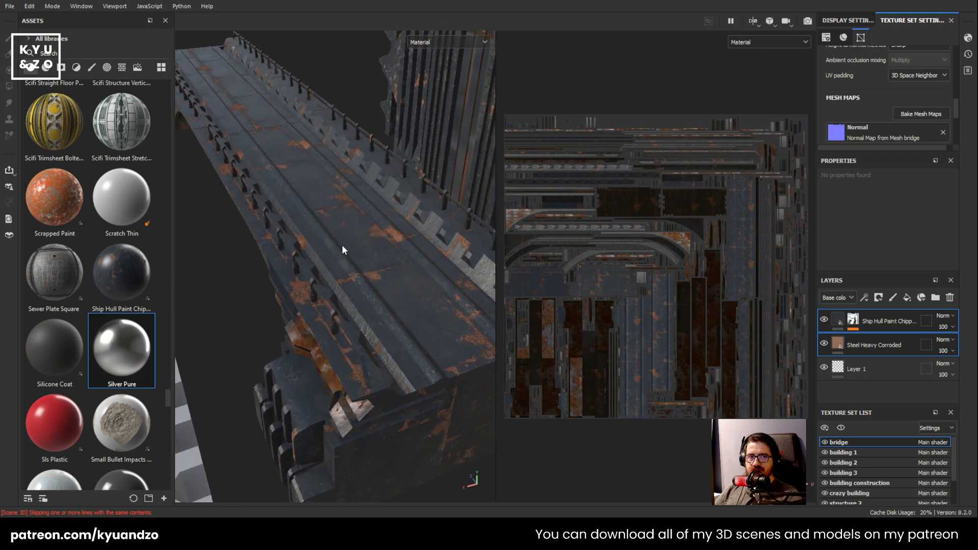
scroll(341, 245, down, 6)
alt+drag(329, 155, 225, 354)
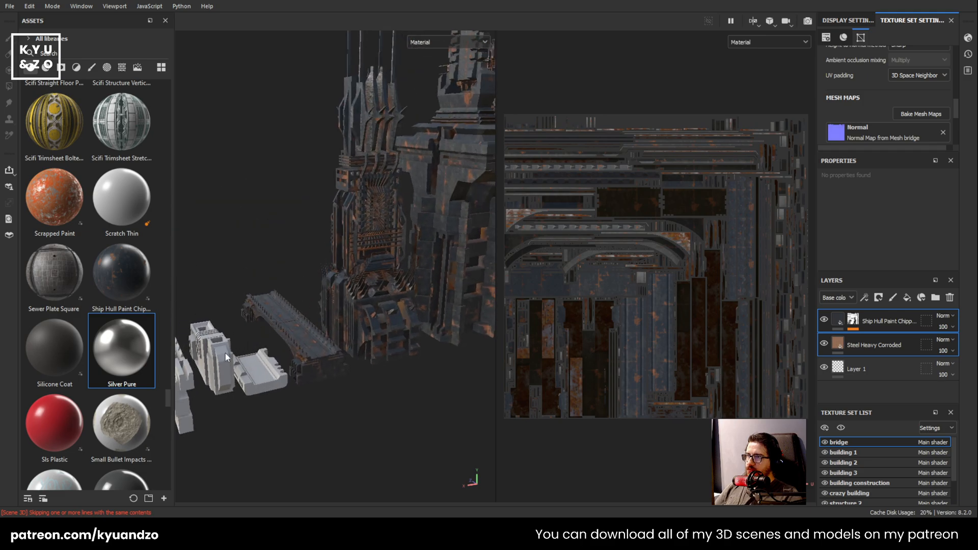
alt+drag(434, 180, 327, 341)
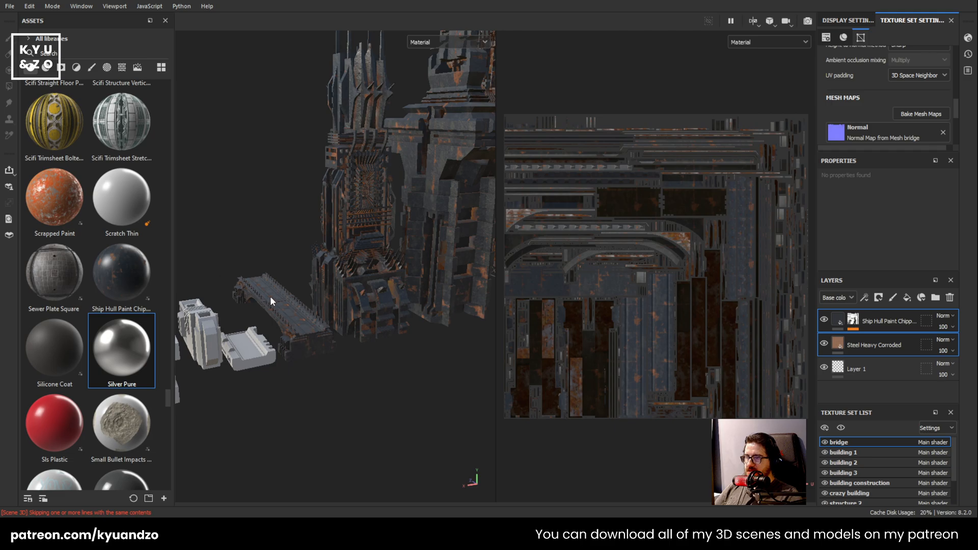
alt+middle_drag(270, 297, 326, 239)
scroll(326, 239, up, 5)
alt+drag(326, 239, 314, 283)
scroll(324, 266, up, 4)
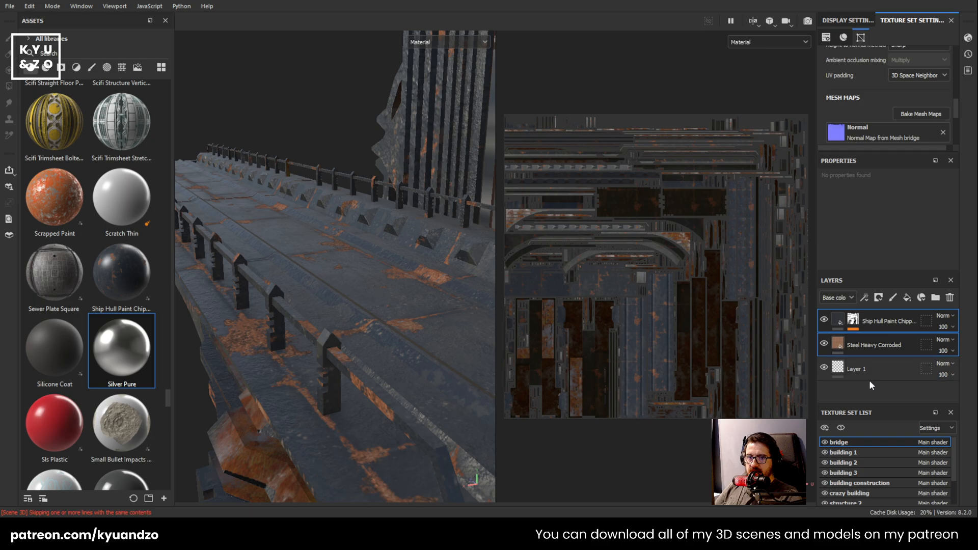
Find the Steel Rough material and add it above the bridge's paint layer, checking it on the deck and end block
scroll(73, 249, up, 15)
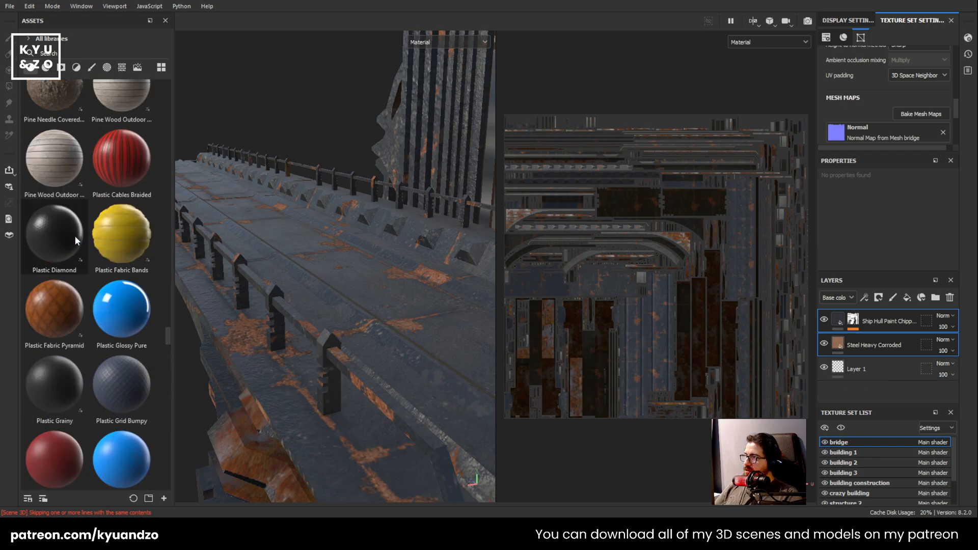
scroll(81, 204, down, 10)
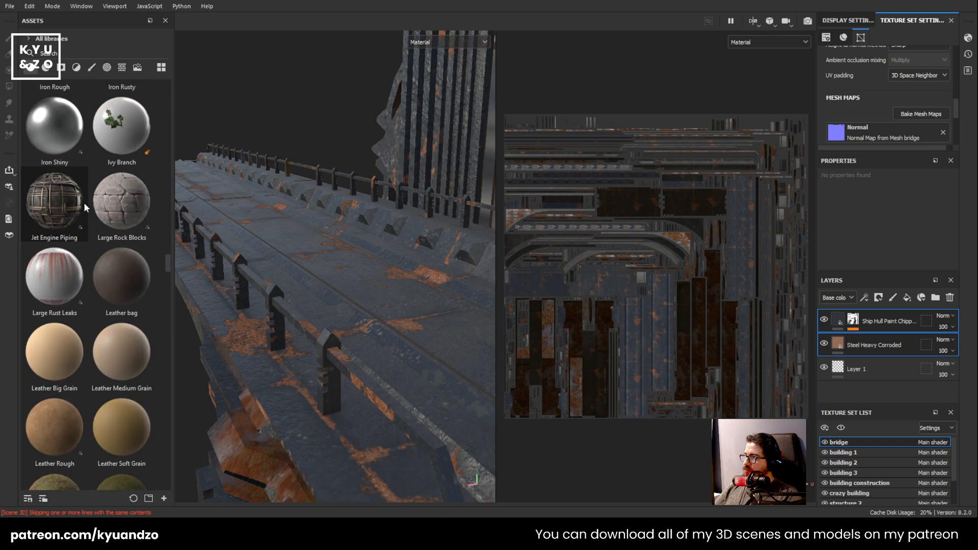
scroll(84, 206, down, 10)
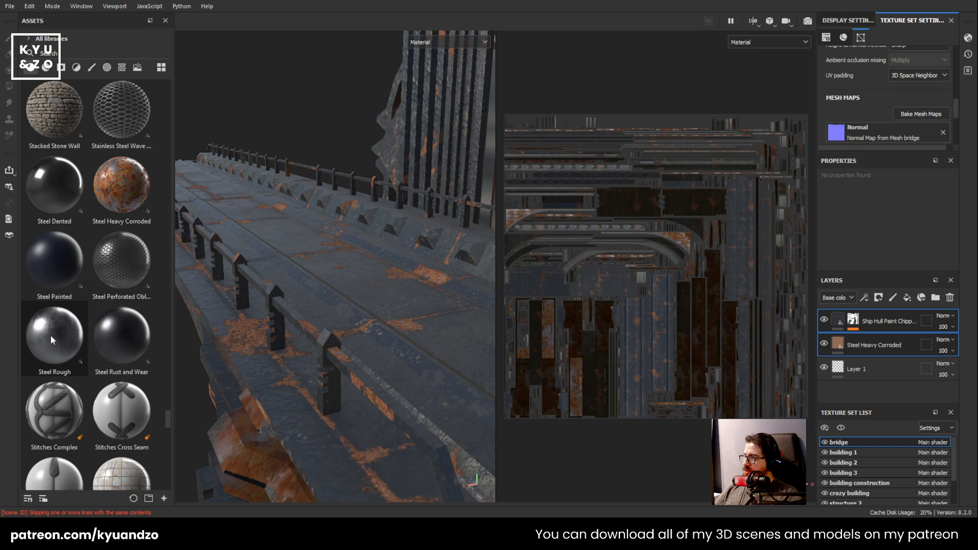
drag(50, 335, 879, 328)
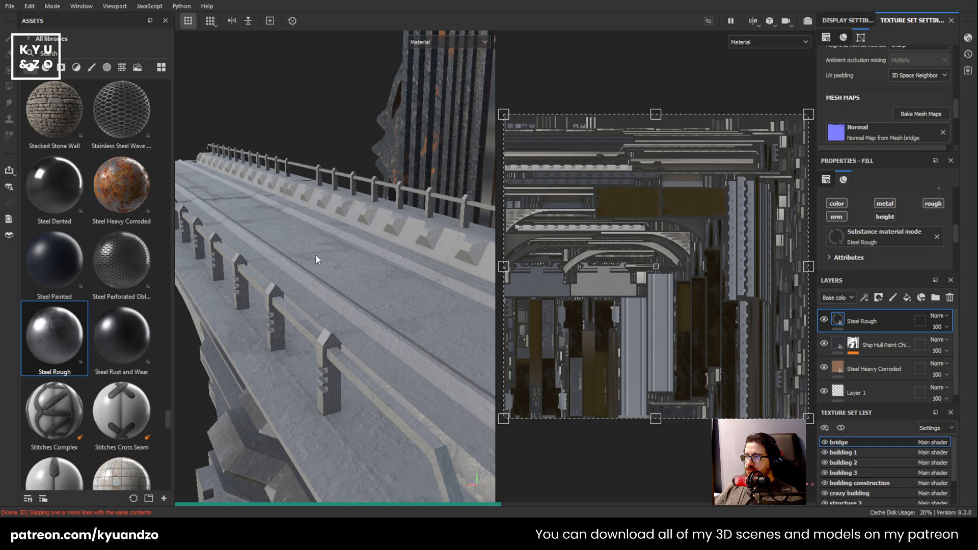
scroll(317, 256, down, 3)
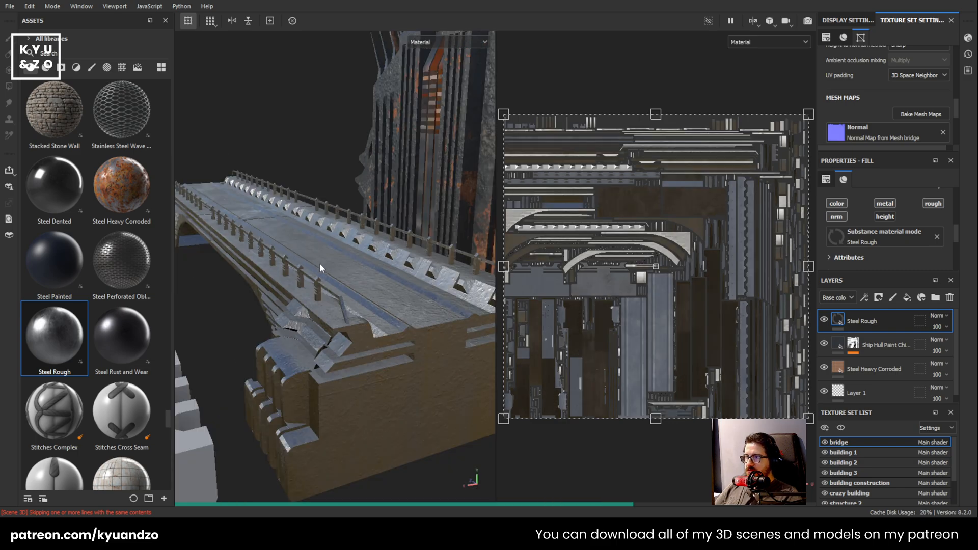
scroll(320, 263, up, 2)
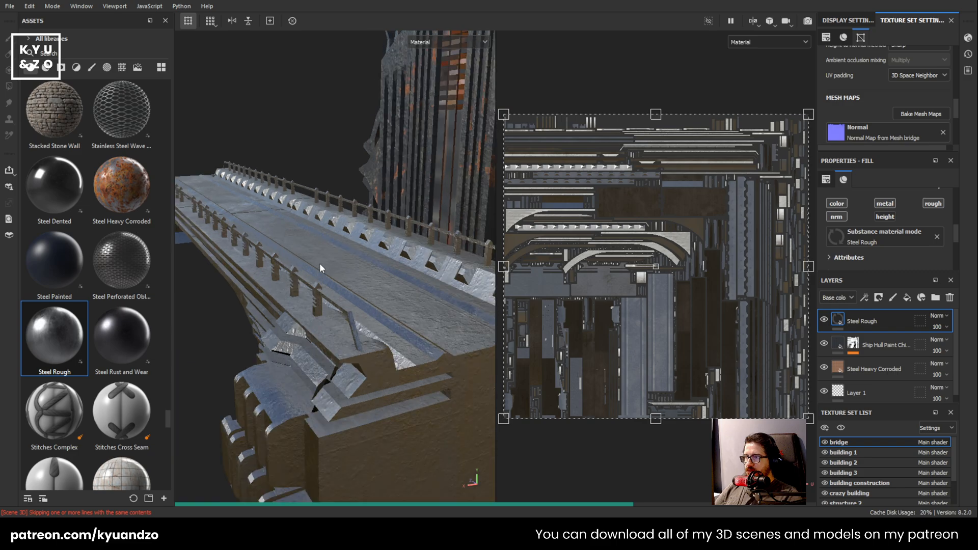
scroll(320, 263, down, 5)
scroll(320, 263, up, 5)
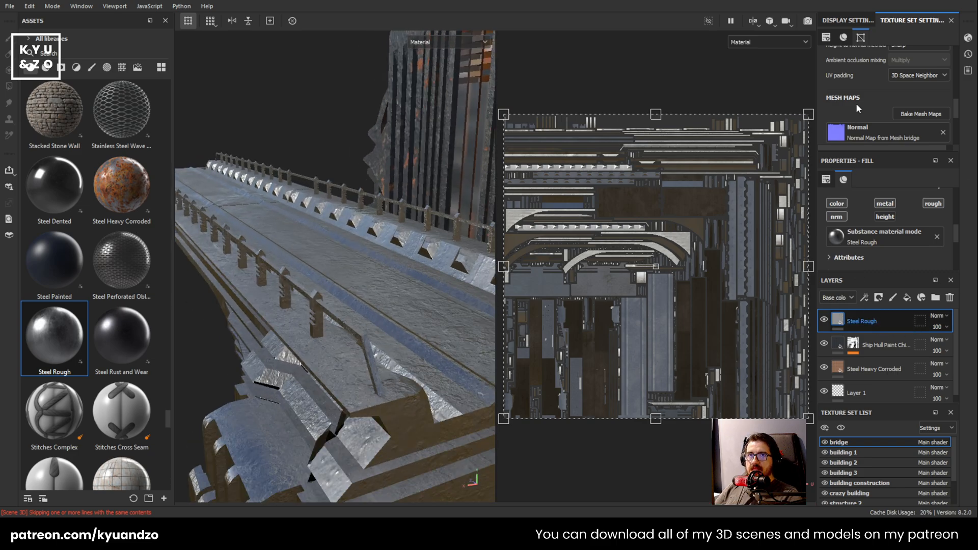
Give the Steel Rough layer a black mask and reveal it only on both bridge railings with UV-chunk polygon fill
key(4)
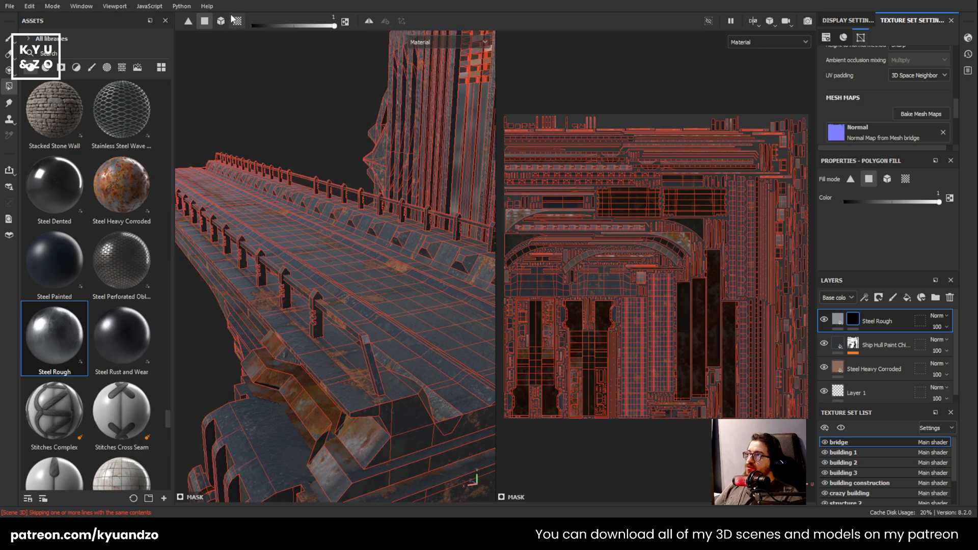
alt+drag(309, 362, 234, 219)
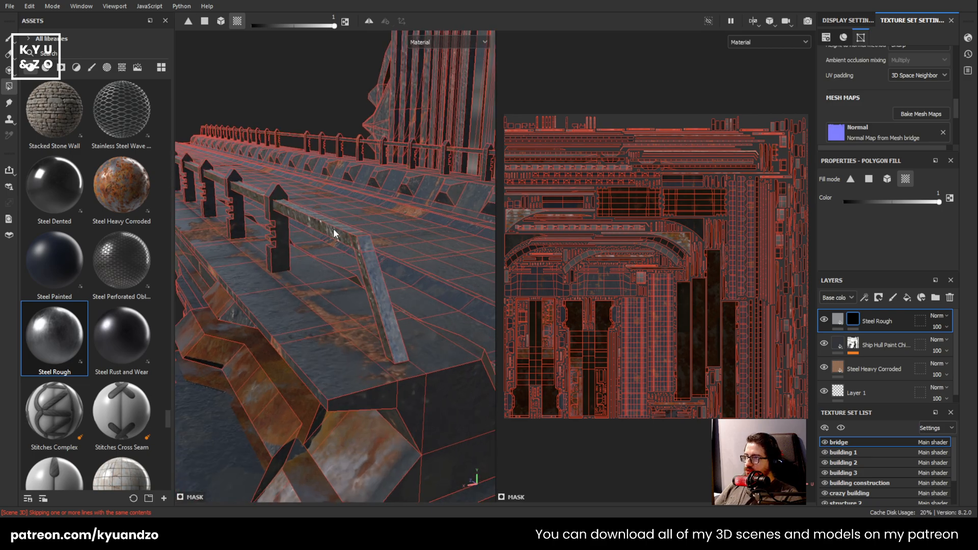
alt+drag(333, 228, 315, 243)
alt+drag(332, 209, 387, 192)
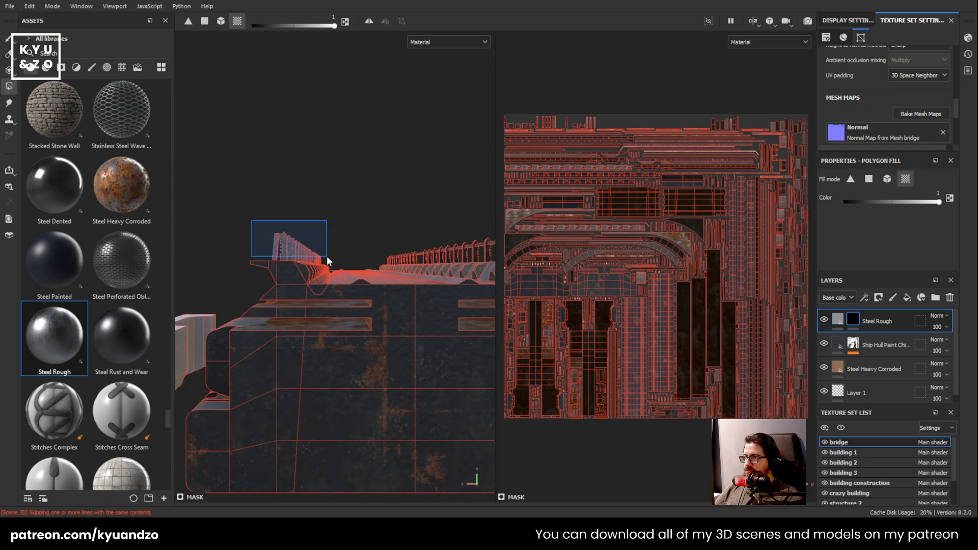
alt+middle_drag(364, 243, 395, 254)
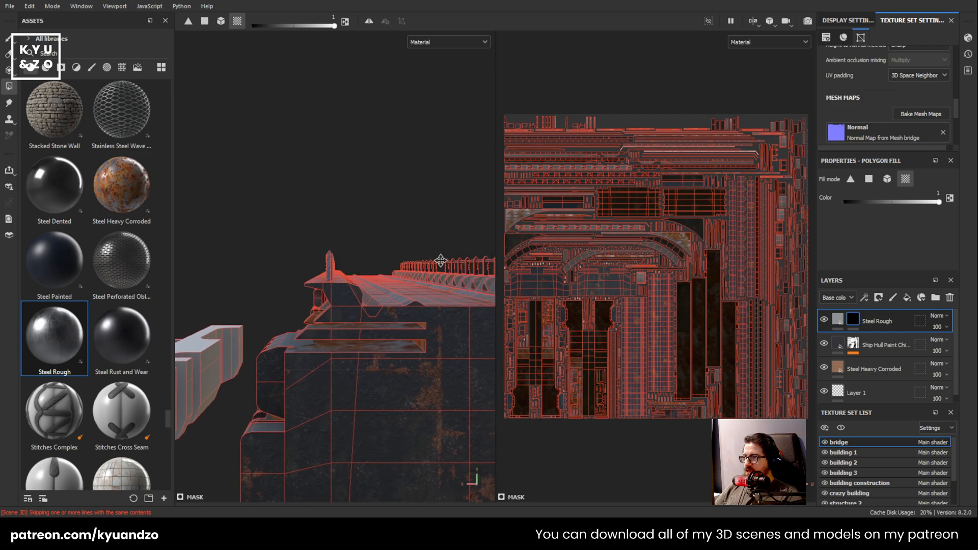
alt+drag(347, 267, 290, 260)
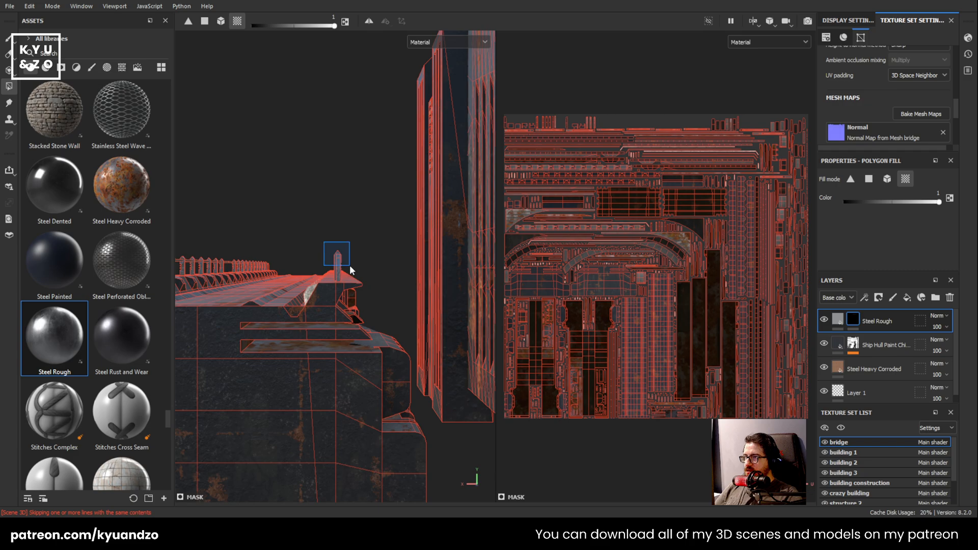
alt+drag(350, 270, 248, 288)
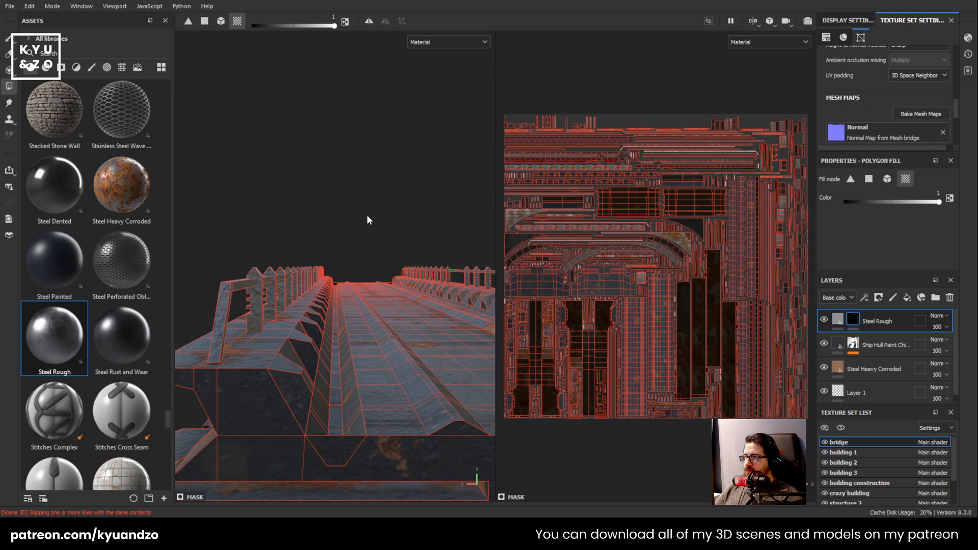
alt+drag(368, 218, 270, 240)
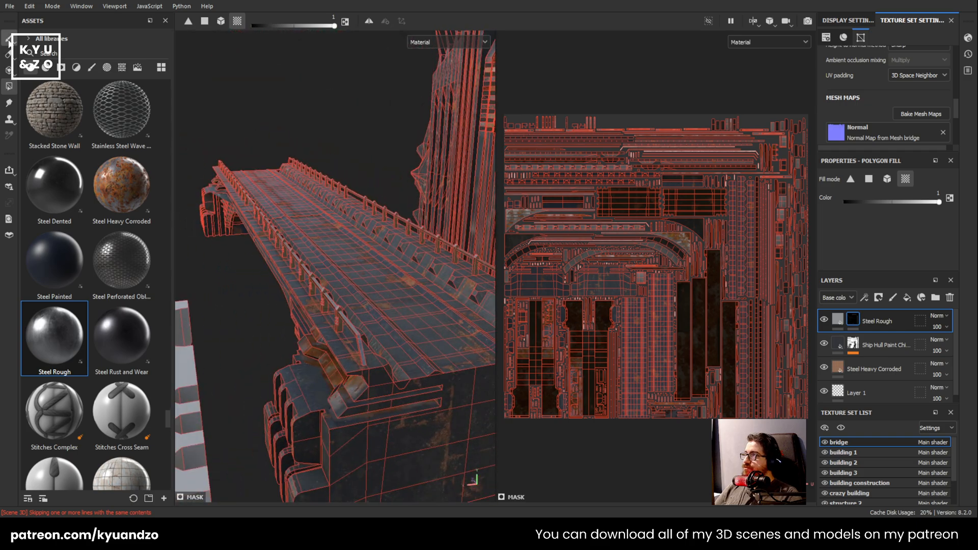
Inspect the steel railings on the bridge and review the Steel Rough layer's material parameters
click(9, 41)
mouse_move(376, 273)
alt+mouse_down()
mouse_move(438, 219)
mouse_move(415, 255)
alt+mouse_up()
scroll(352, 285, up, 5)
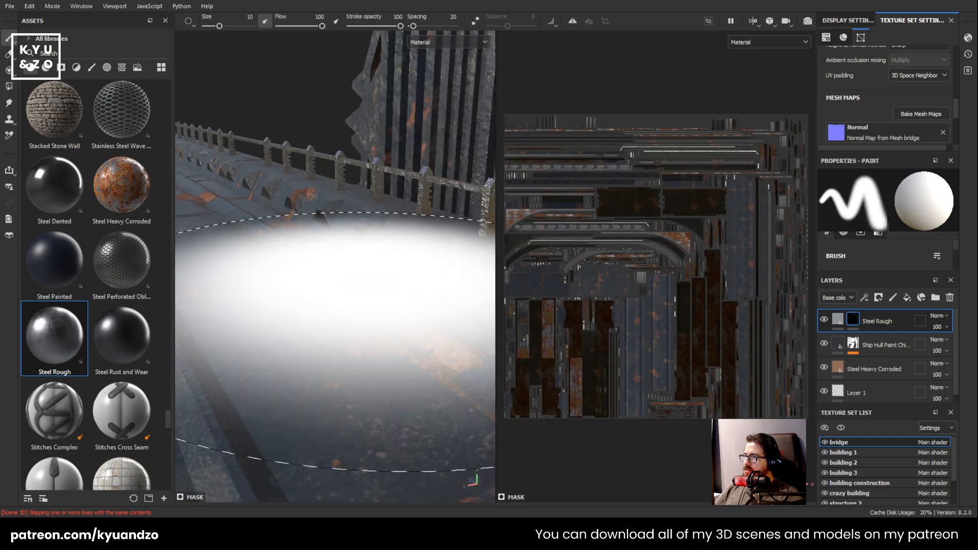
scroll(336, 339, down, 5)
click(843, 320)
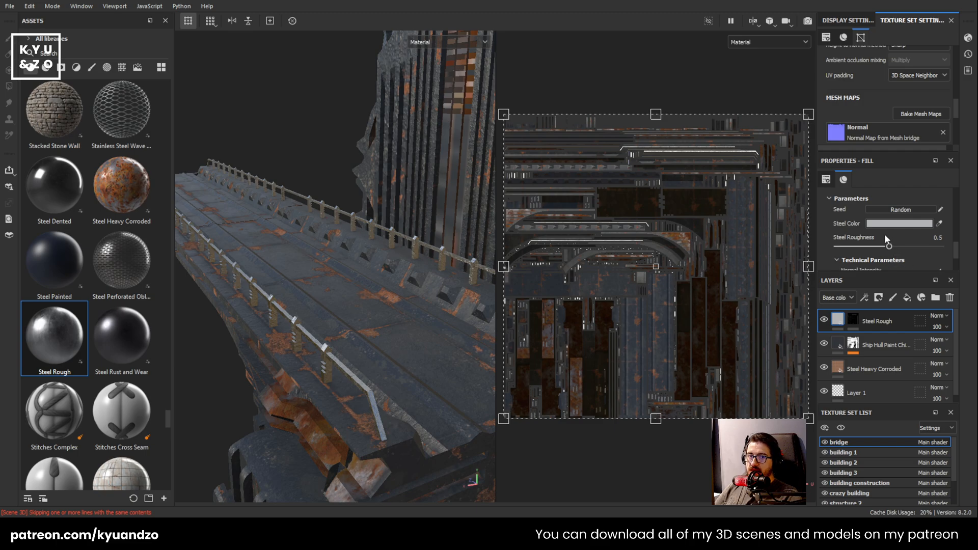
scroll(858, 238, up, 5)
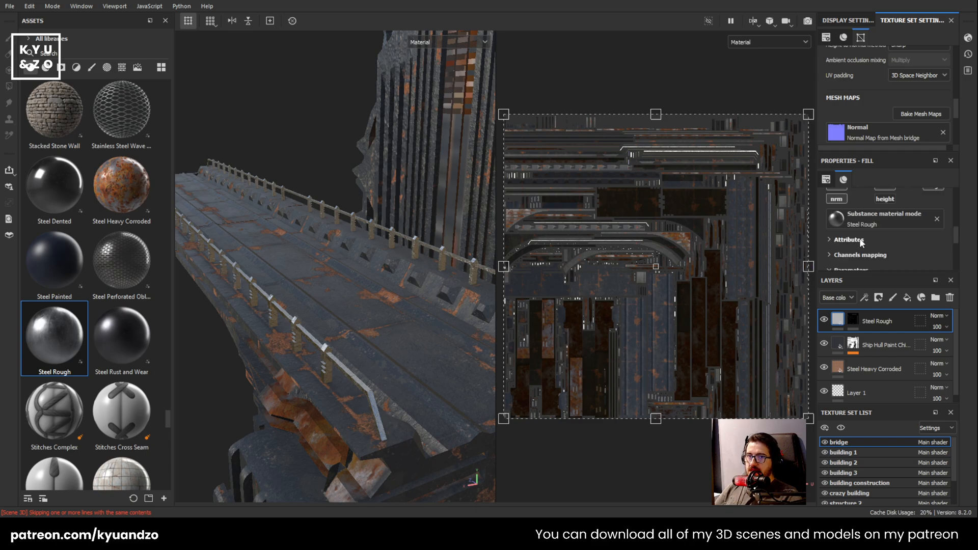
alt+drag(415, 291, 394, 210)
scroll(383, 217, up, 4)
scroll(327, 273, down, 8)
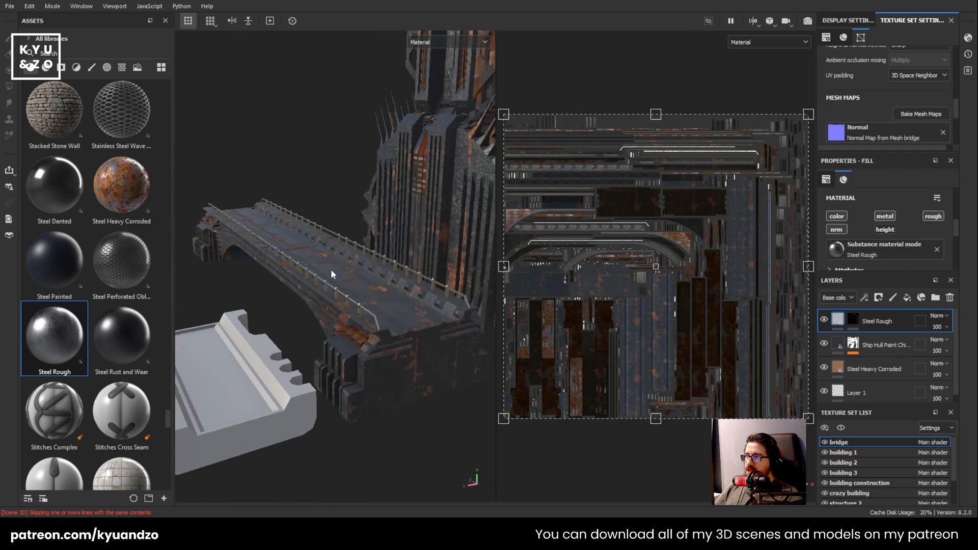
Examine the paint and rust on the towers up close and from afar, ending at the untextured structures beside the bridge
alt+drag(331, 269, 295, 236)
scroll(320, 253, up, 3)
scroll(301, 288, up, 3)
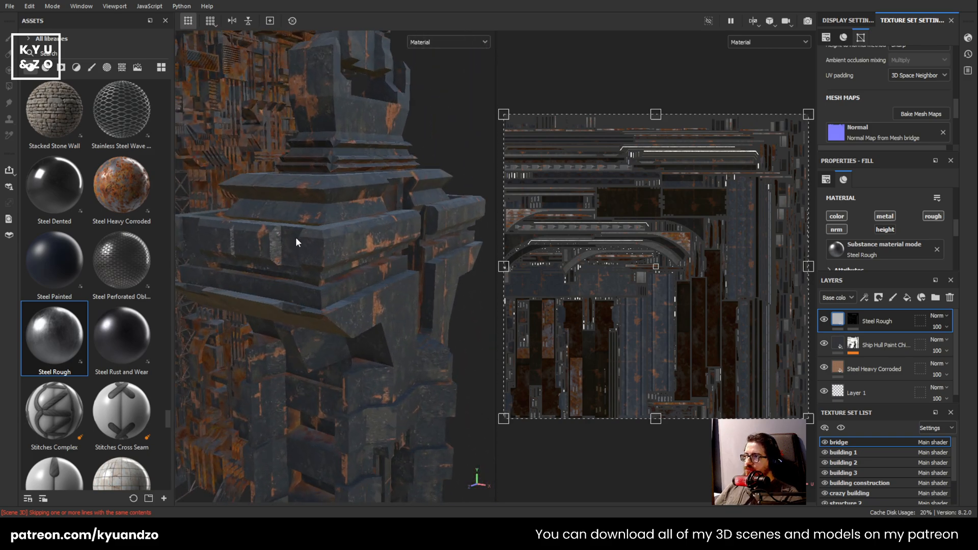
scroll(300, 249, down, 10)
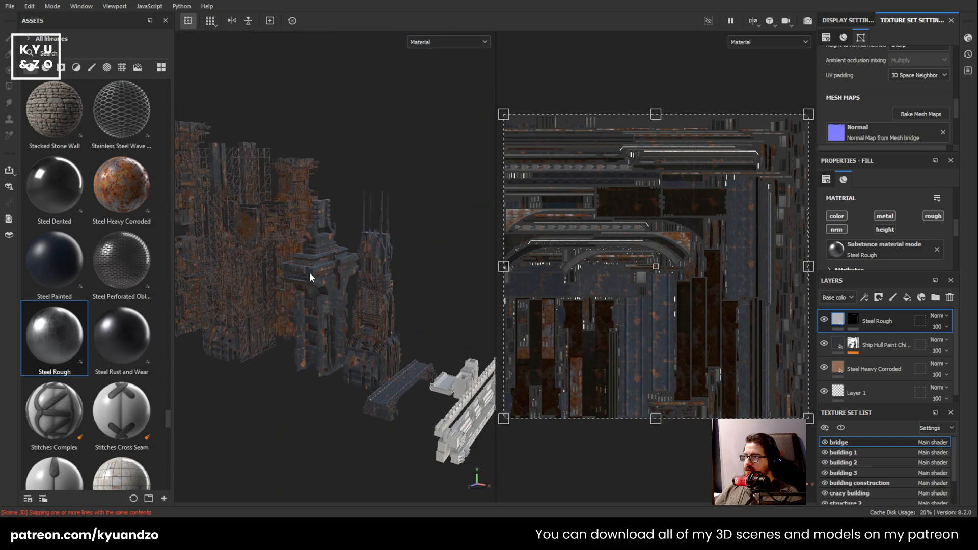
scroll(311, 273, up, 6)
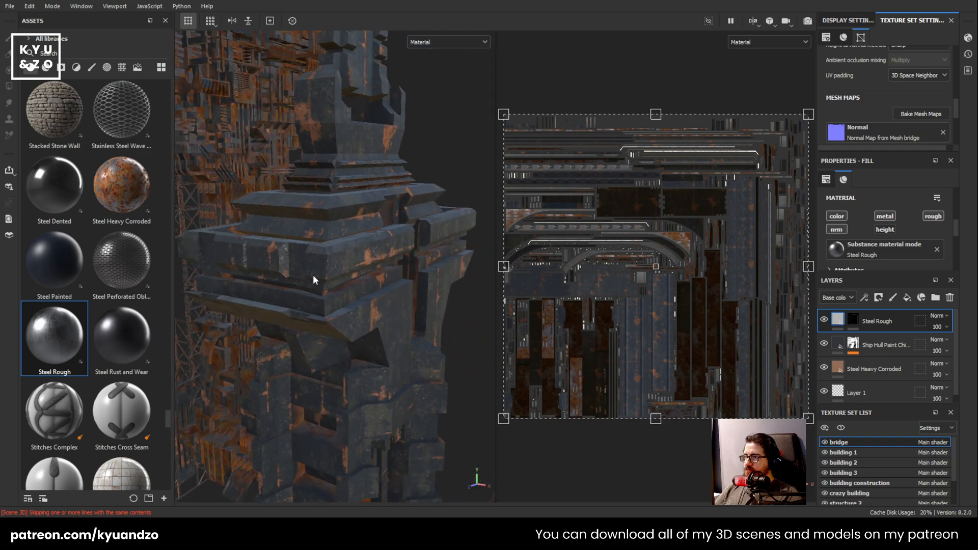
alt+drag(313, 274, 320, 255)
scroll(320, 255, down, 5)
alt+middle_drag(326, 241, 294, 319)
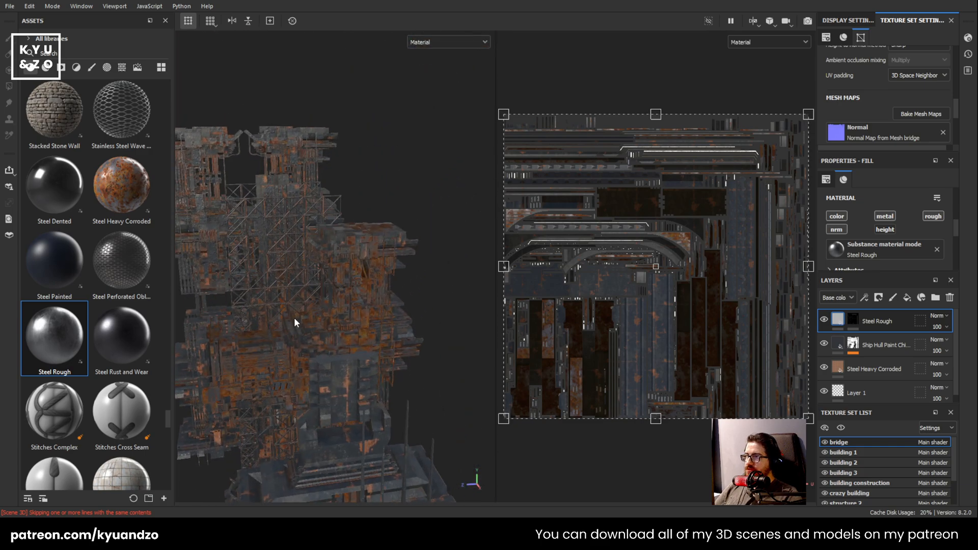
alt+drag(295, 319, 280, 204)
alt+drag(419, 276, 276, 258)
alt+drag(440, 373, 312, 255)
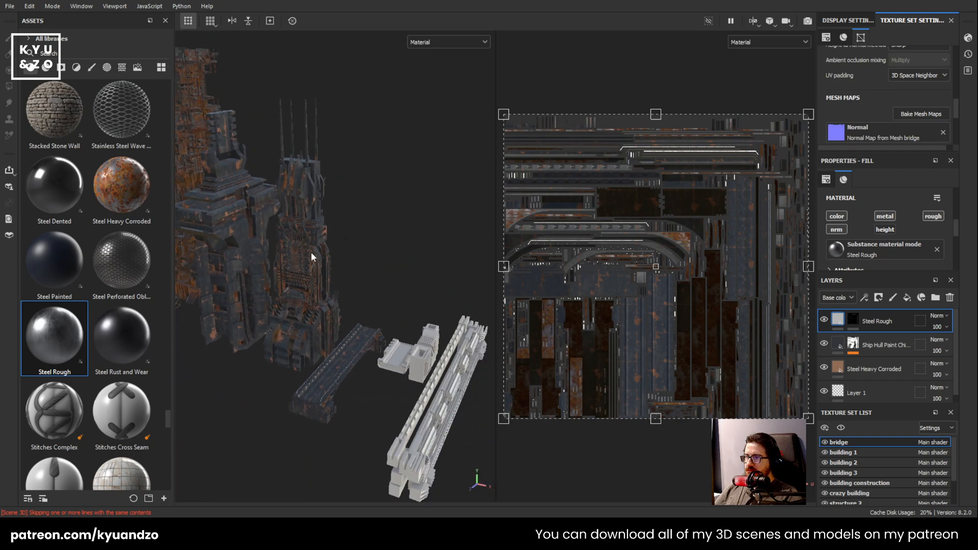
mouse_move(283, 264)
alt+middle_down()
mouse_move(321, 233)
mouse_move(275, 255)
alt+middle_up()
scroll(321, 233, up, 4)
alt+middle_drag(353, 378, 292, 255)
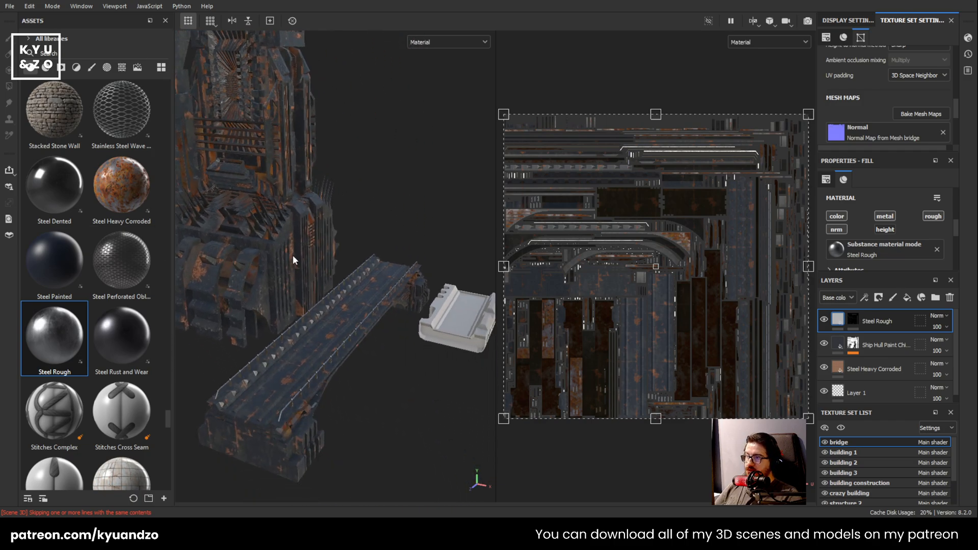
alt+middle_drag(306, 319, 310, 270)
alt+middle_drag(453, 300, 326, 288)
scroll(326, 287, up, 2)
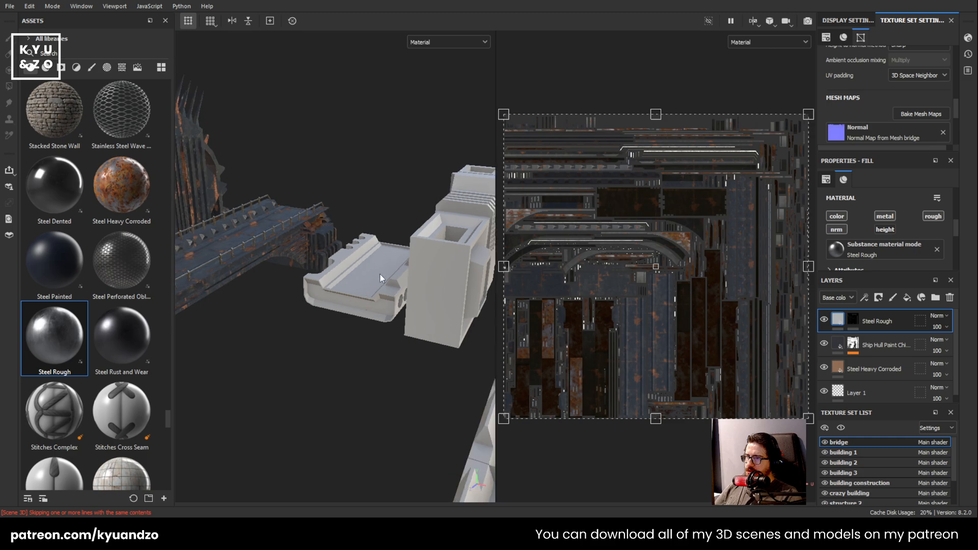
Copy the bridge's Ship Hull Paint Chipped and Steel Heavy Corroded layers into the structure 2 texture set
ctrl+alt+right_click(380, 274)
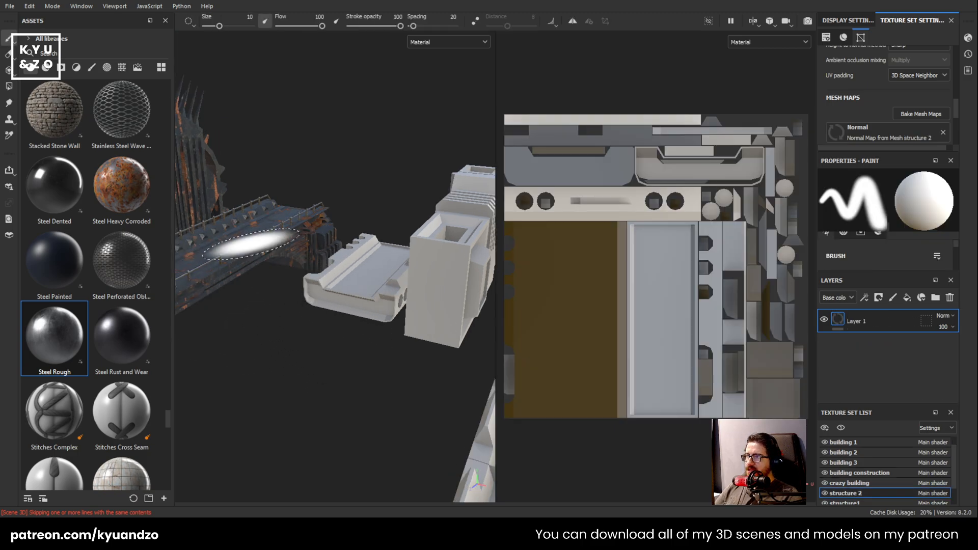
mouse_move(290, 240)
alt+mouse_down()
mouse_move(417, 344)
mouse_move(349, 295)
alt+mouse_up()
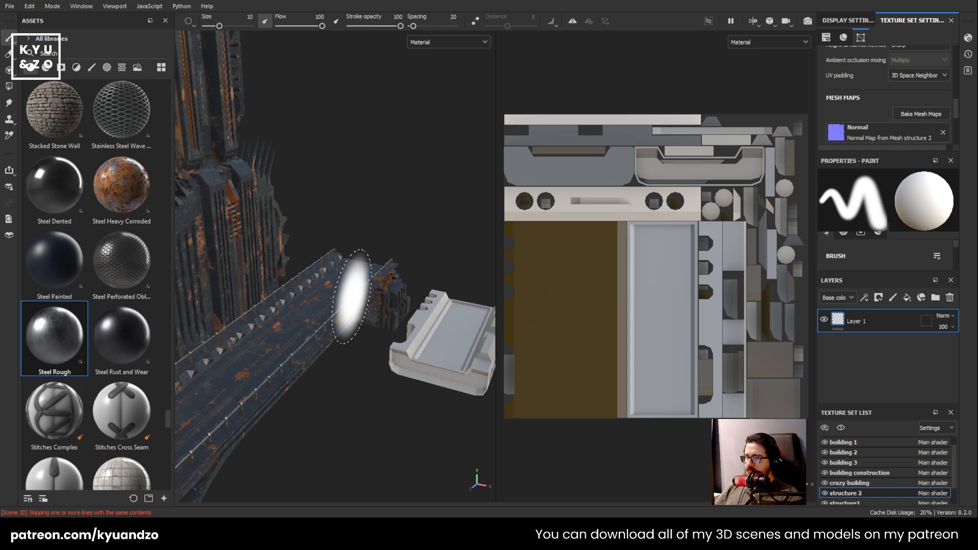
ctrl+alt+right_click(309, 289)
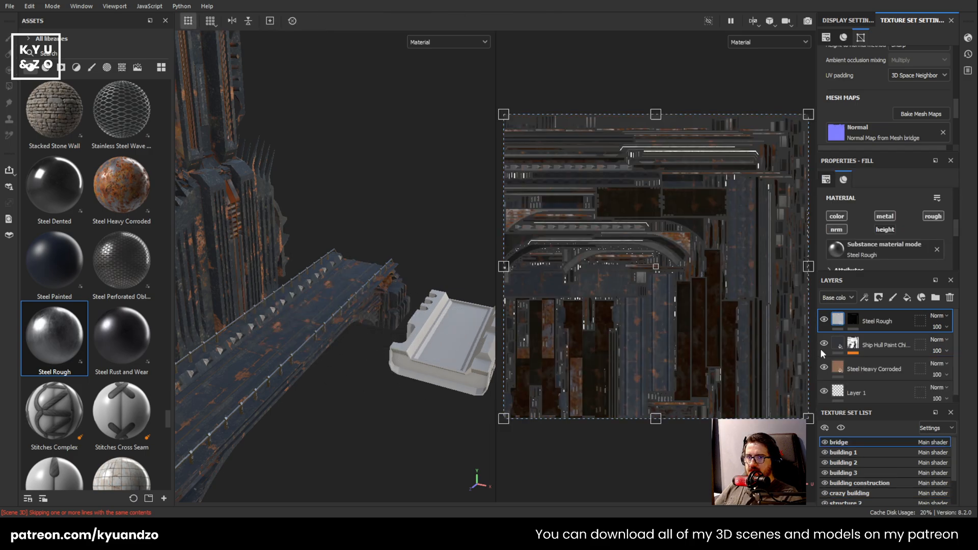
click(875, 370)
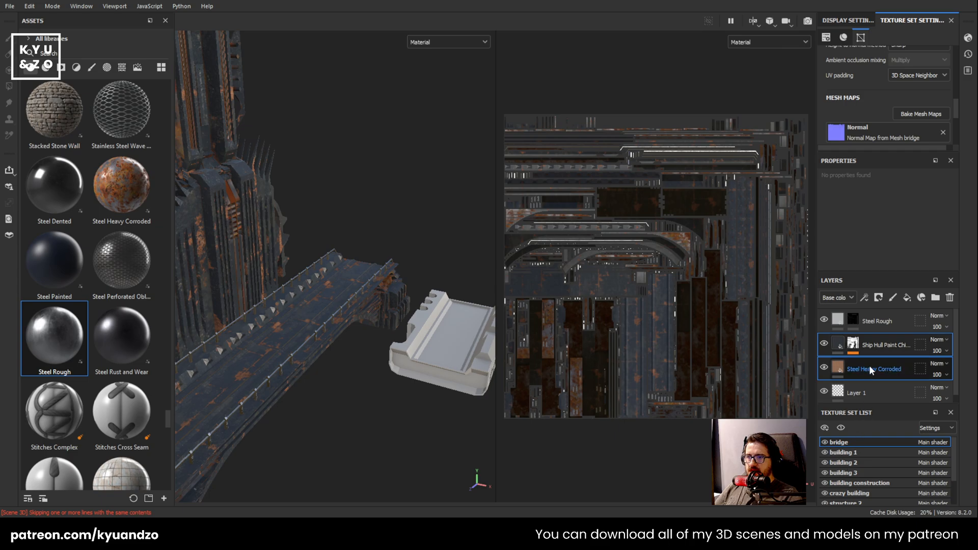
ctrl+alt+right_click(471, 329)
key(ctrl+v)
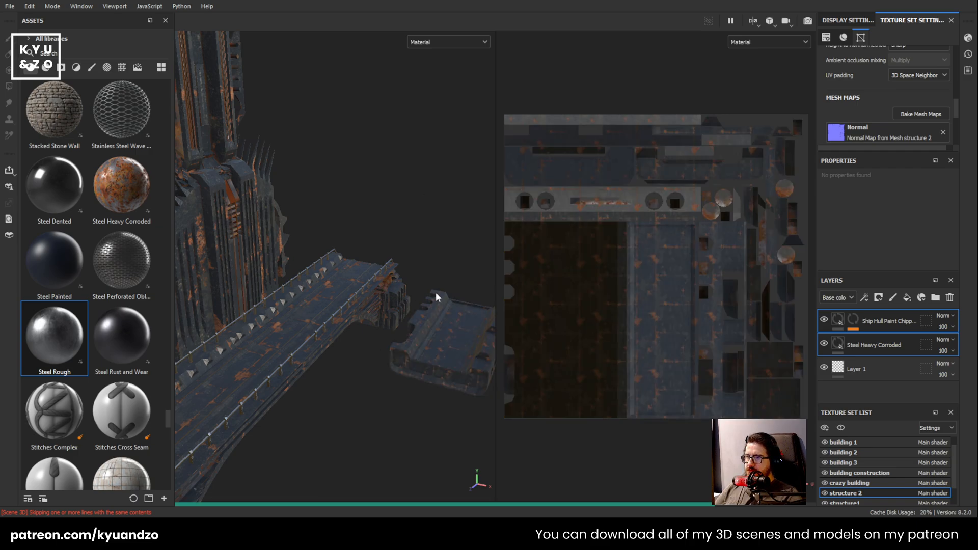
alt+drag(408, 279, 312, 211)
alt+drag(340, 258, 361, 271)
Set the Wear Level of the Metal Edge Wear generator in structure 2's paint mask to 0.12
click(875, 327)
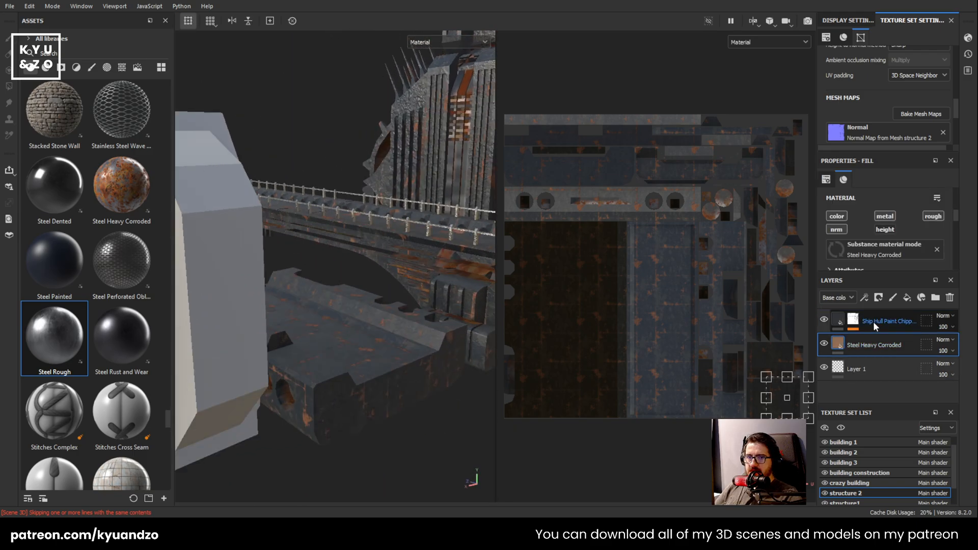
click(851, 322)
scroll(881, 253, down, 3)
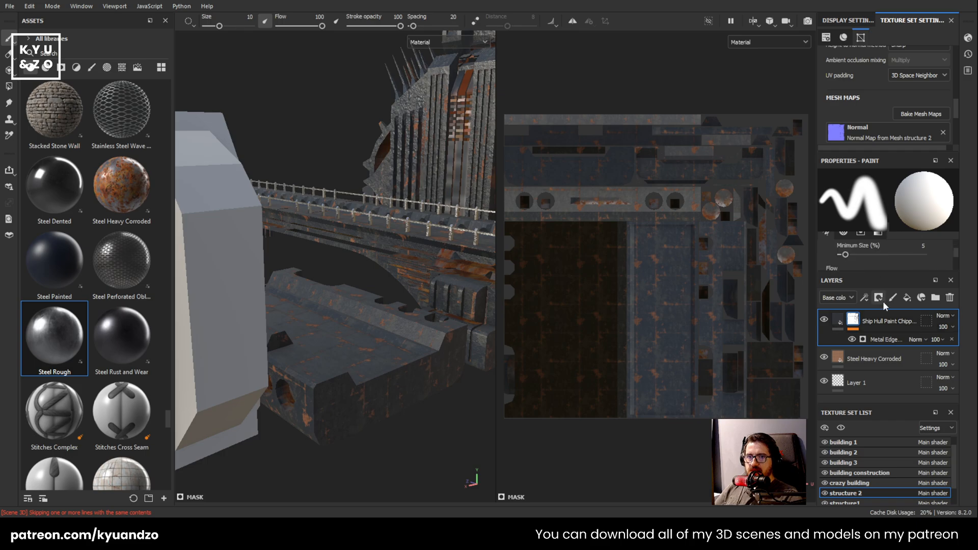
click(873, 343)
drag(900, 228, 847, 223)
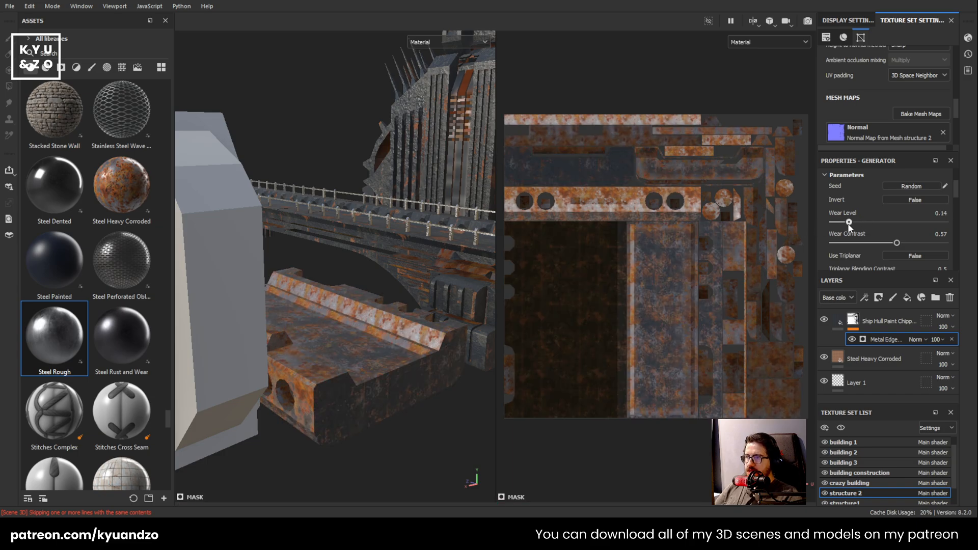
Compare the rust on structure 2 with the bridge and the towers across the whole city
scroll(331, 292, down, 5)
scroll(331, 293, up, 2)
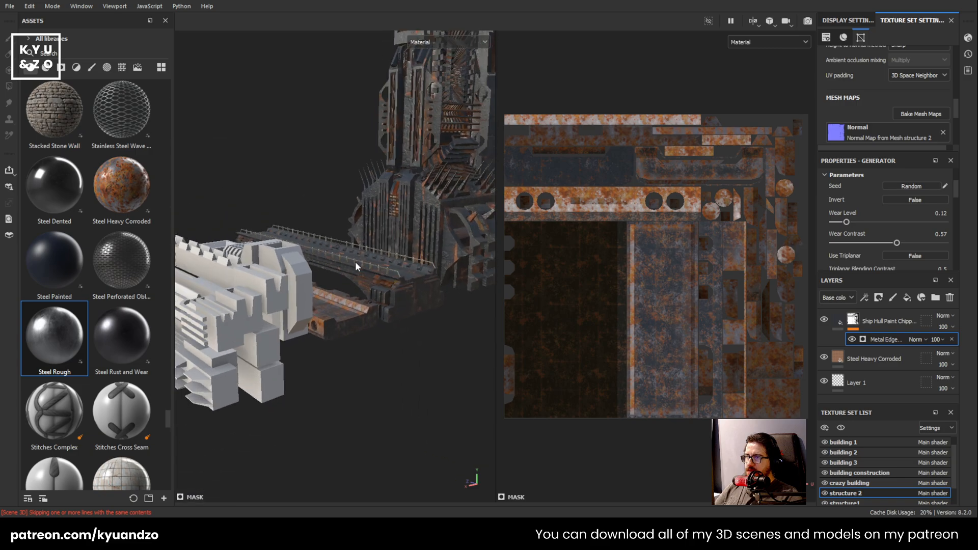
alt+middle_drag(356, 261, 292, 342)
scroll(291, 341, down, 3)
alt+middle_drag(345, 208, 260, 293)
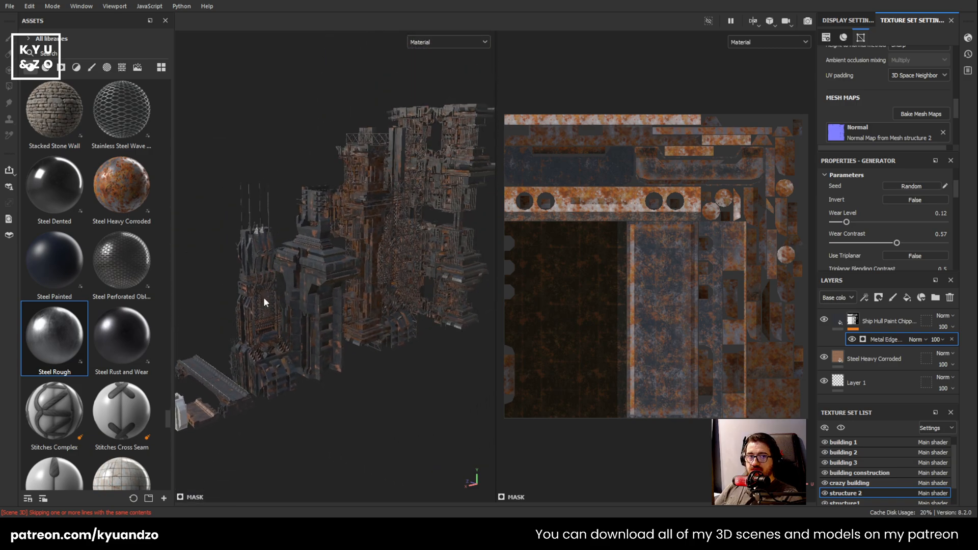
alt+middle_drag(179, 326, 264, 235)
scroll(314, 266, up, 4)
alt+drag(315, 267, 335, 291)
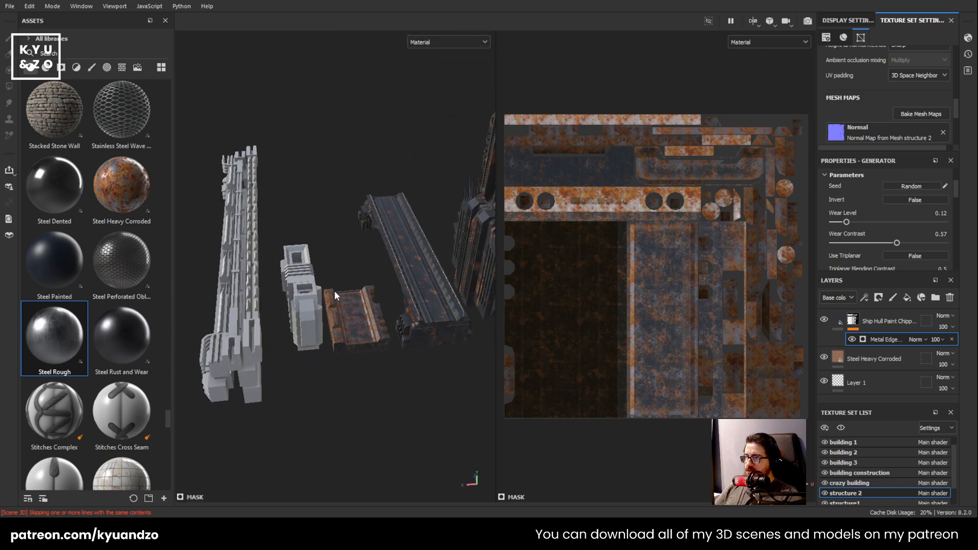
Copy structure 2's Ship Hull Paint Chipped and Steel Heavy Corroded layers into the structure1 texture set
click(861, 360)
ctrl+click(881, 320)
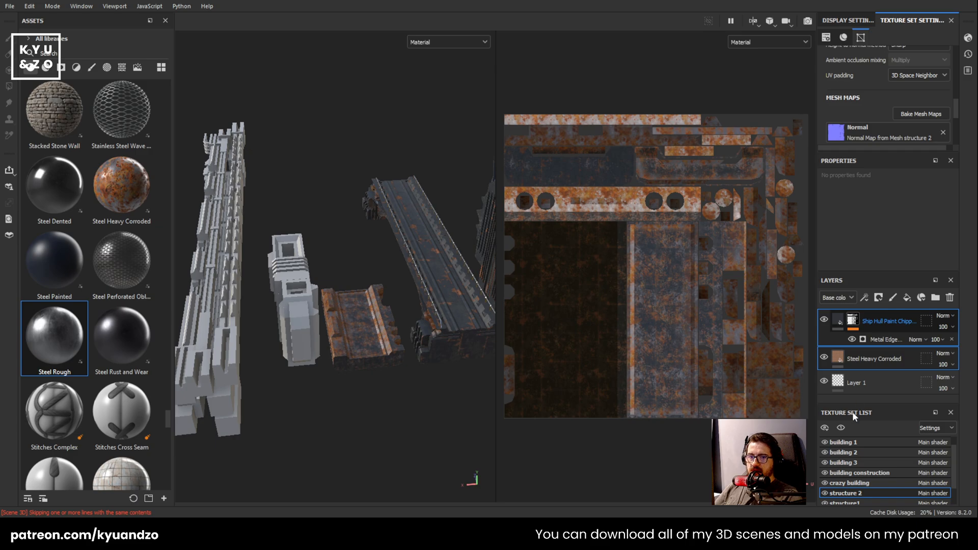
ctrl+alt+right_click(304, 302)
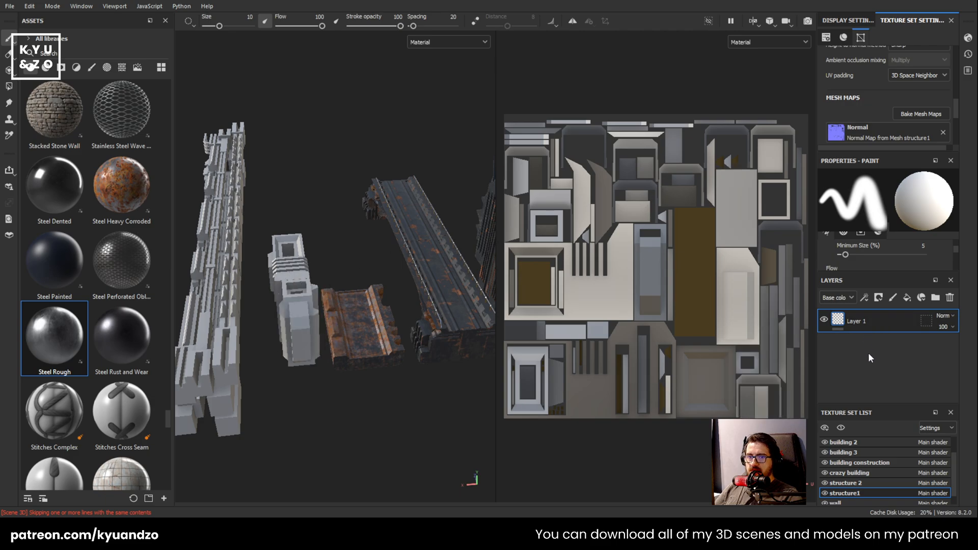
key(ctrl+v)
alt+middle_drag(255, 244, 337, 253)
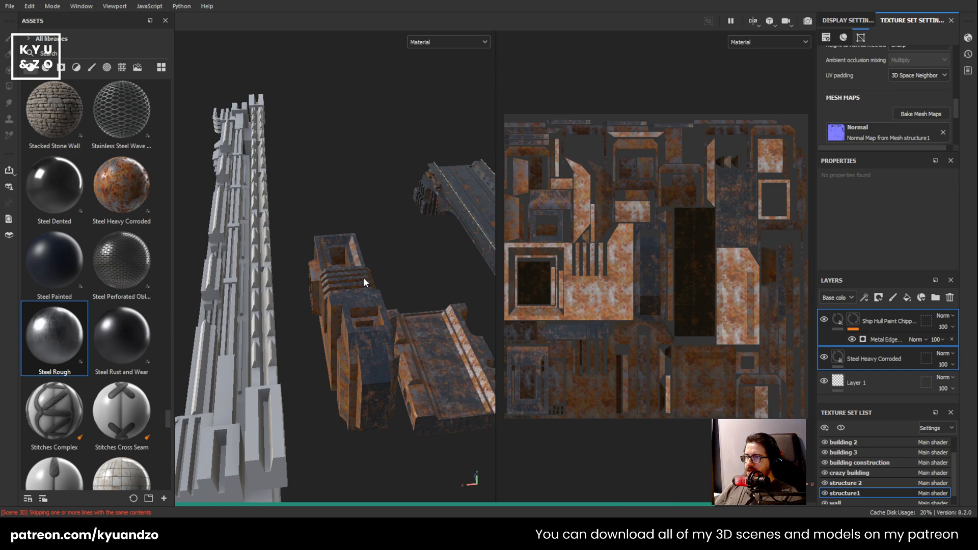
Paste the same paint and rust layers into the wall texture set and inspect the wall
mouse_move(363, 278)
alt+mouse_down()
mouse_move(284, 227)
mouse_move(341, 316)
mouse_move(351, 295)
mouse_move(340, 280)
alt+mouse_up()
scroll(341, 316, down, 2)
ctrl+alt+right_click(341, 278)
key(ctrl+v)
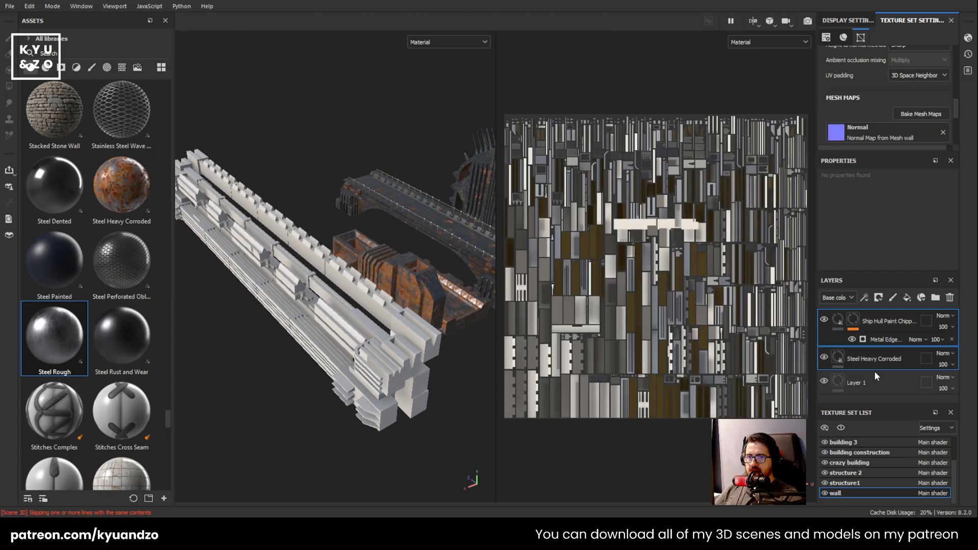
scroll(362, 282, down, 2)
scroll(339, 280, up, 2)
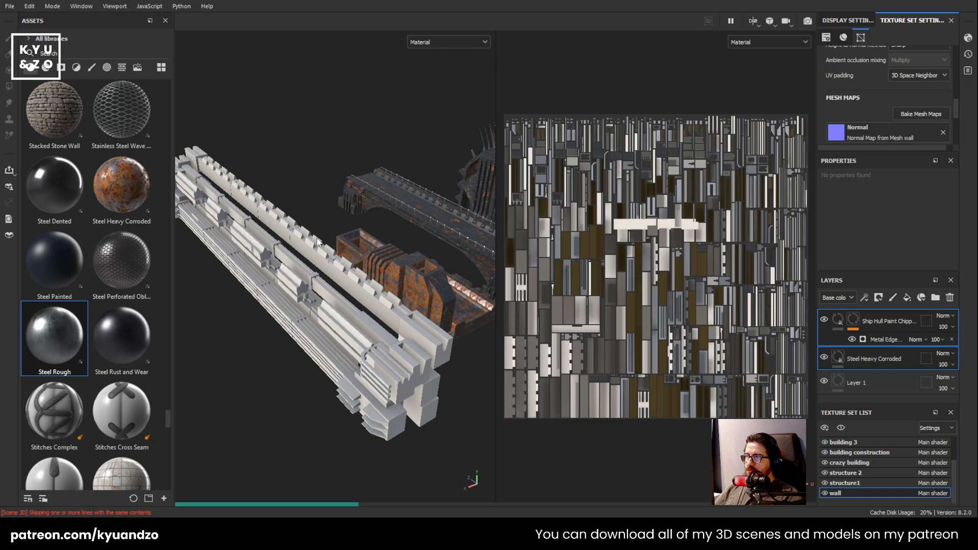
alt+drag(306, 232, 284, 226)
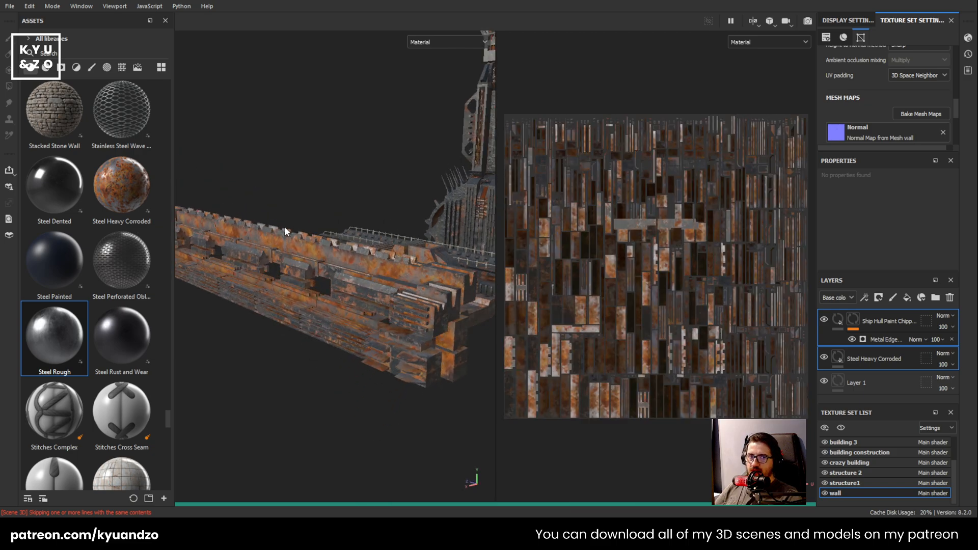
Set the wall's Metal Edge Wear generator to Wear Level 0.36 and Wear Contrast 0.76
alt+drag(313, 191, 322, 201)
click(886, 321)
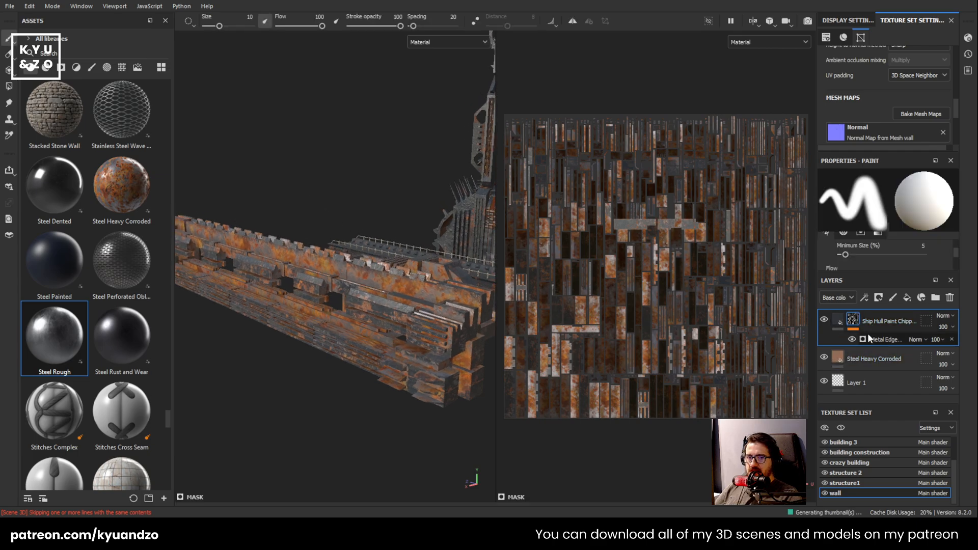
click(885, 340)
drag(846, 222, 920, 246)
Frame the whole city, render it with Iray, and examine the rusted towers up close and from farther away
alt+drag(475, 289, 372, 316)
alt+middle_drag(372, 316, 297, 264)
scroll(297, 265, down, 3)
scroll(297, 264, up, 10)
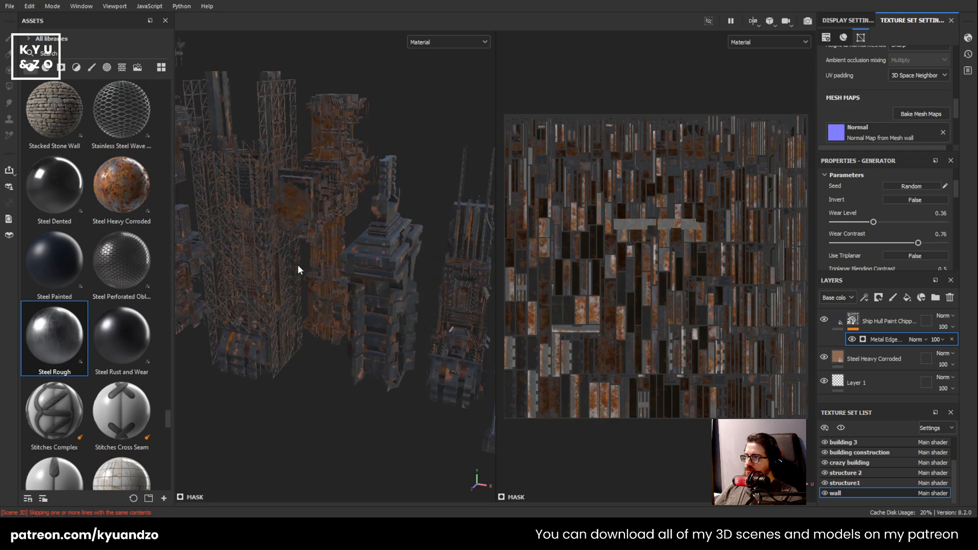
scroll(305, 264, down, 5)
scroll(304, 264, down, 2)
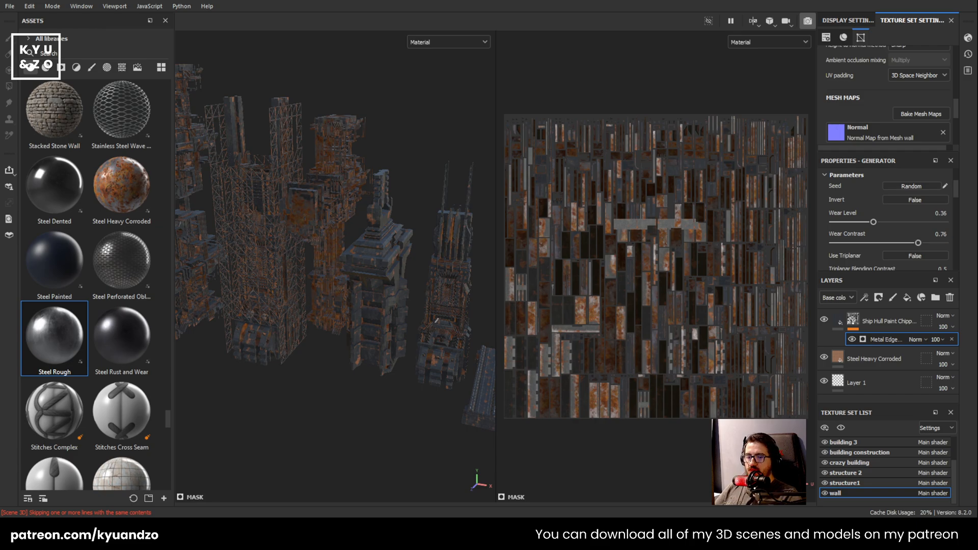
key(F10)
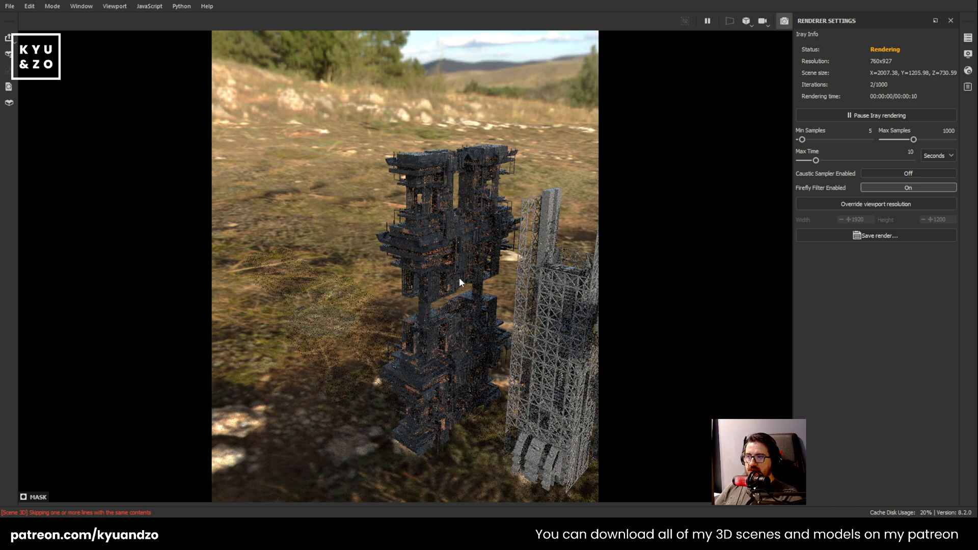
key(f)
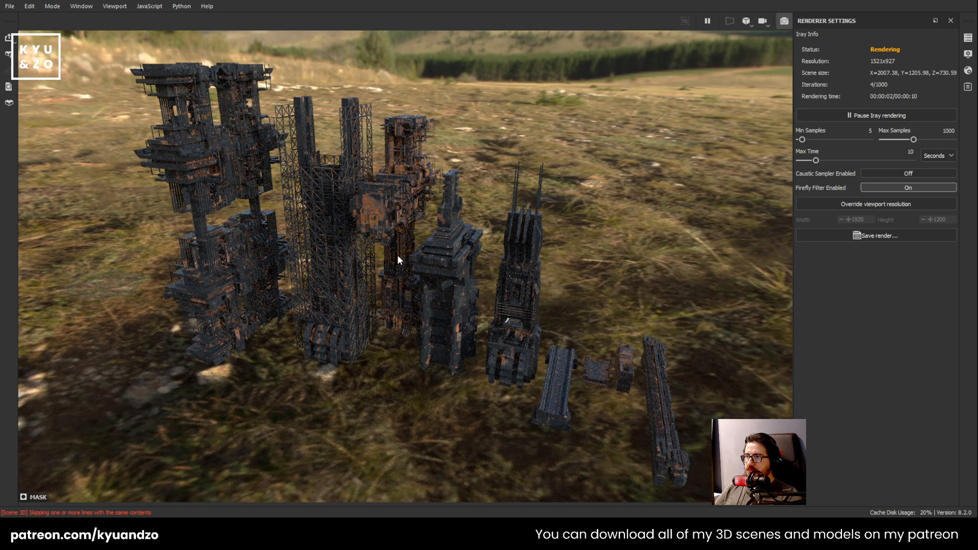
scroll(398, 255, up, 5)
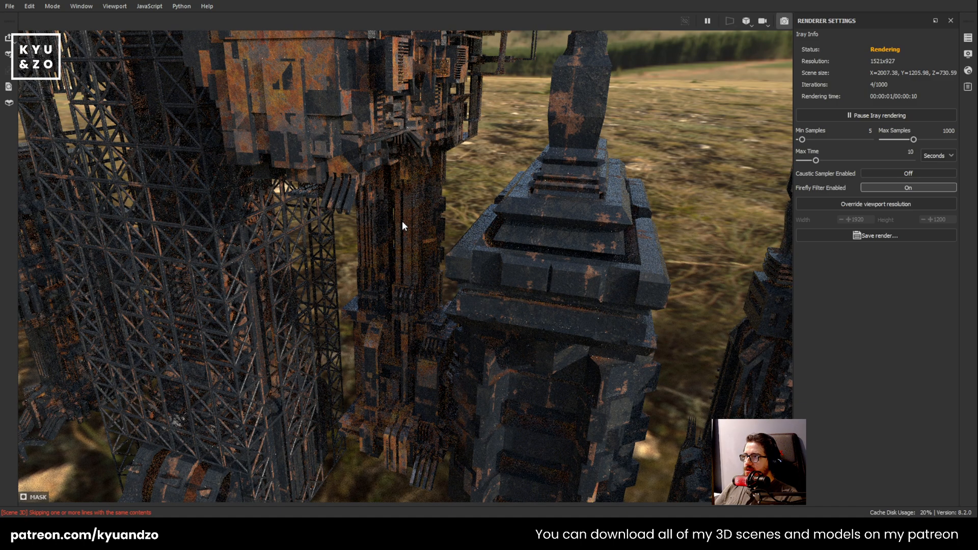
scroll(403, 223, down, 4)
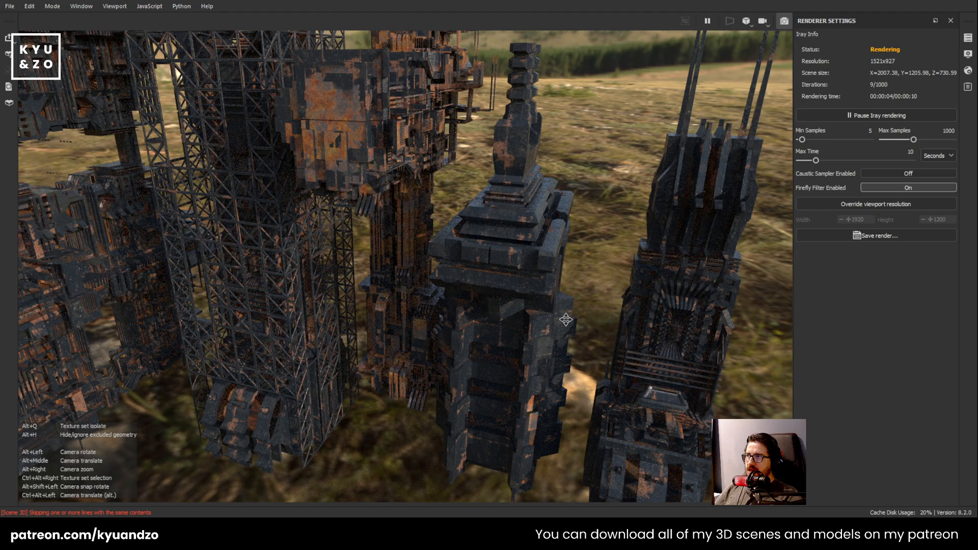
Examine the bridge, wall and whole city in the Iray render from several angles, and return to the painting view
alt+middle_drag(566, 319, 202, 171)
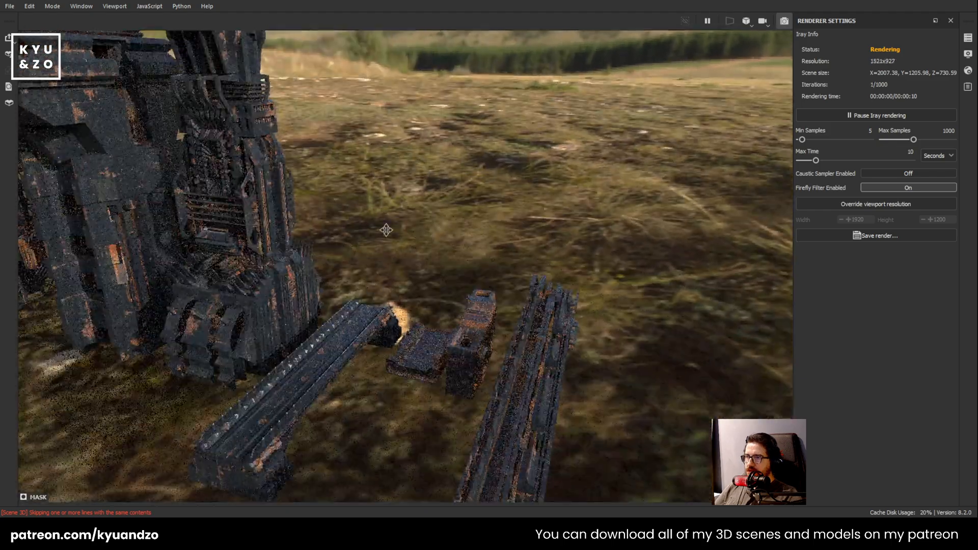
alt+middle_drag(386, 230, 390, 115)
scroll(442, 314, down, 2)
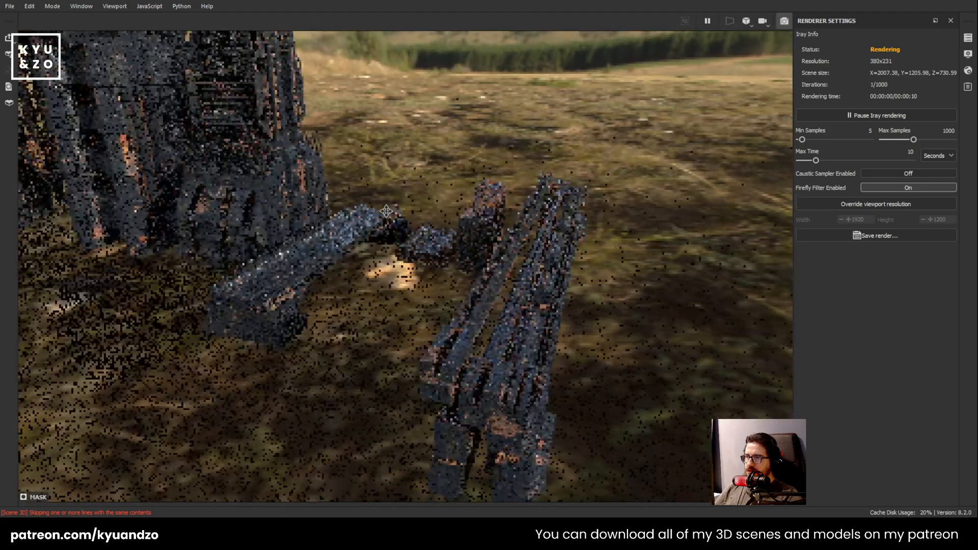
scroll(441, 315, up, 2)
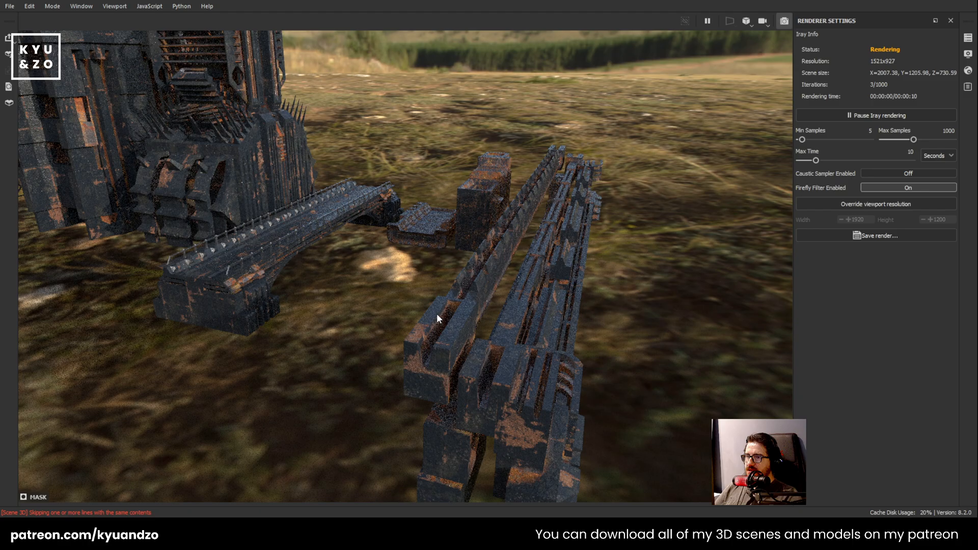
scroll(436, 313, up, 2)
alt+drag(436, 314, 429, 268)
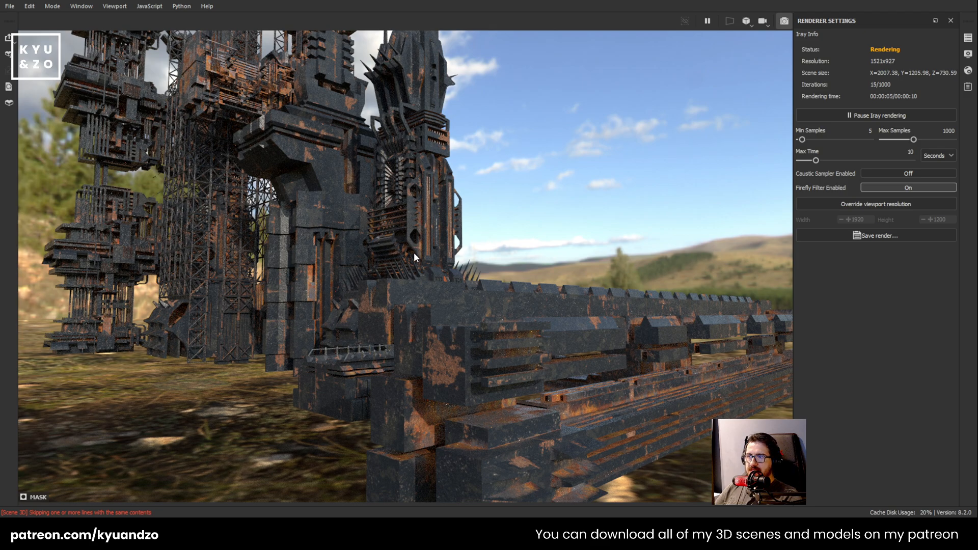
scroll(417, 248, down, 4)
alt+drag(485, 199, 461, 255)
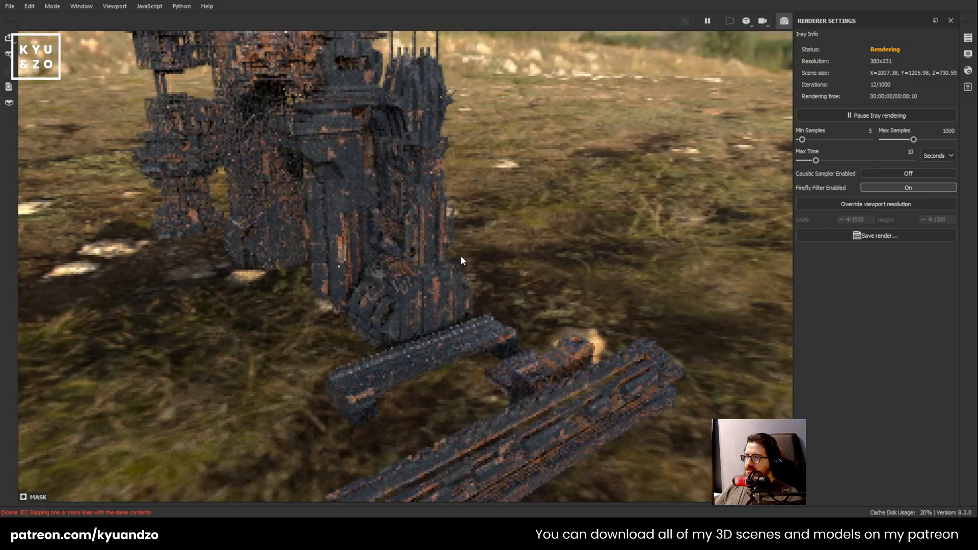
scroll(460, 255, down, 3)
alt+middle_drag(492, 209, 536, 272)
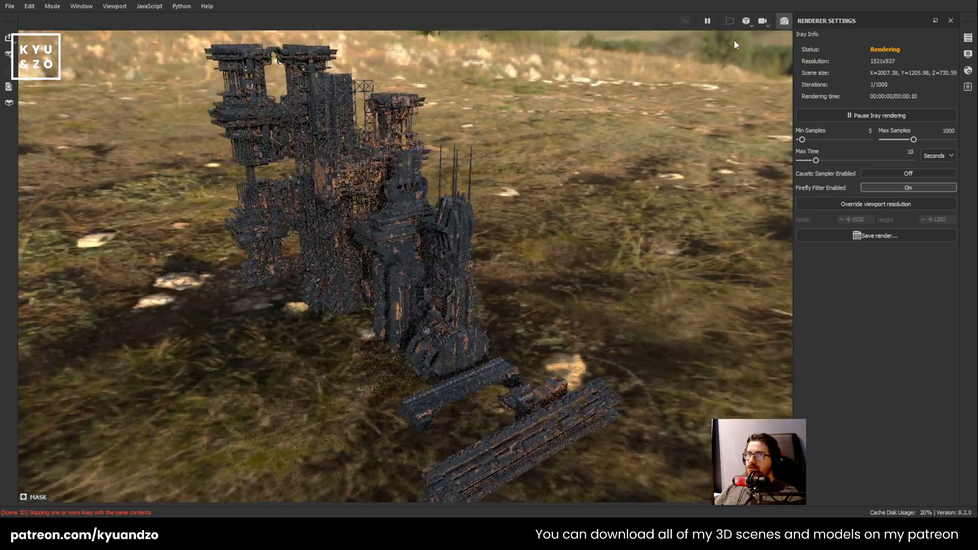
click(784, 22)
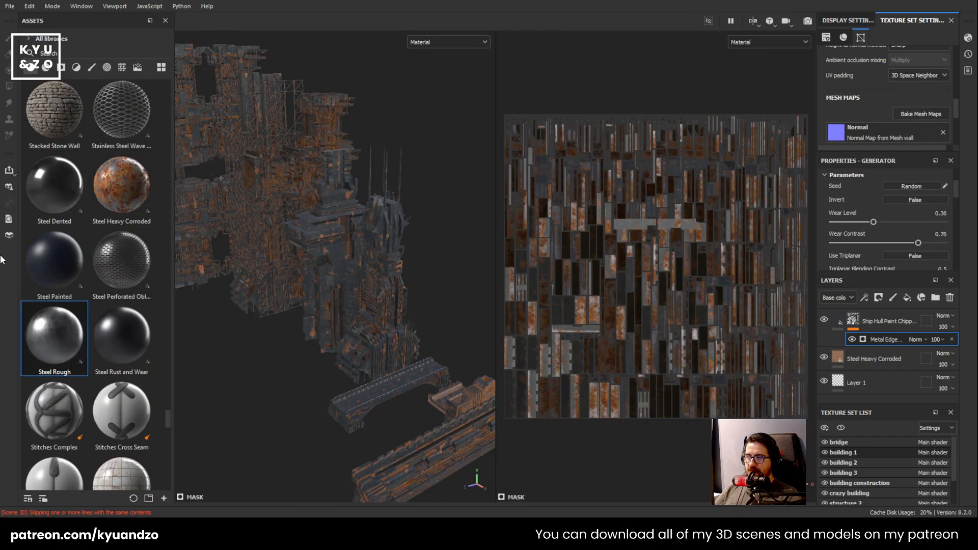
Browse the material library for materials that could suit the scene
scroll(55, 224, up, 15)
scroll(54, 221, up, 15)
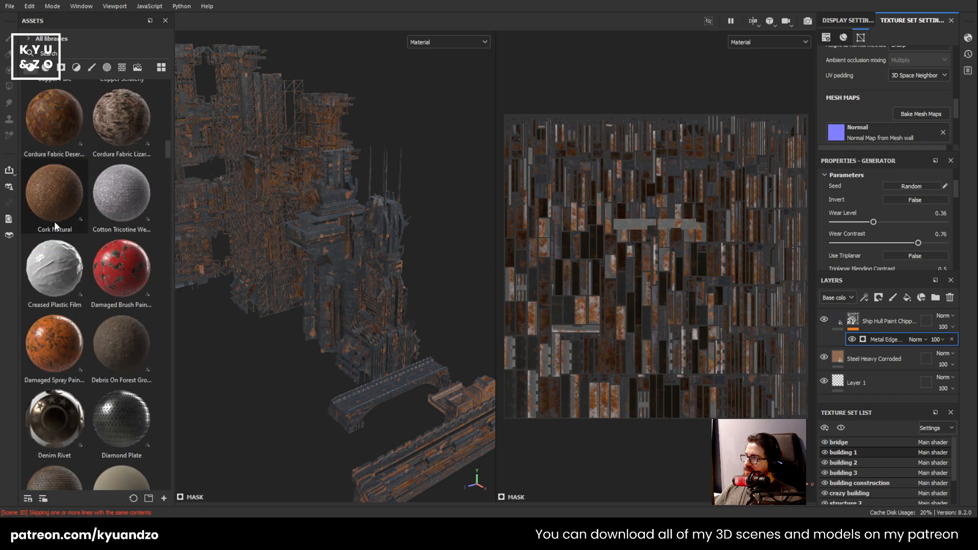
scroll(56, 223, up, 3)
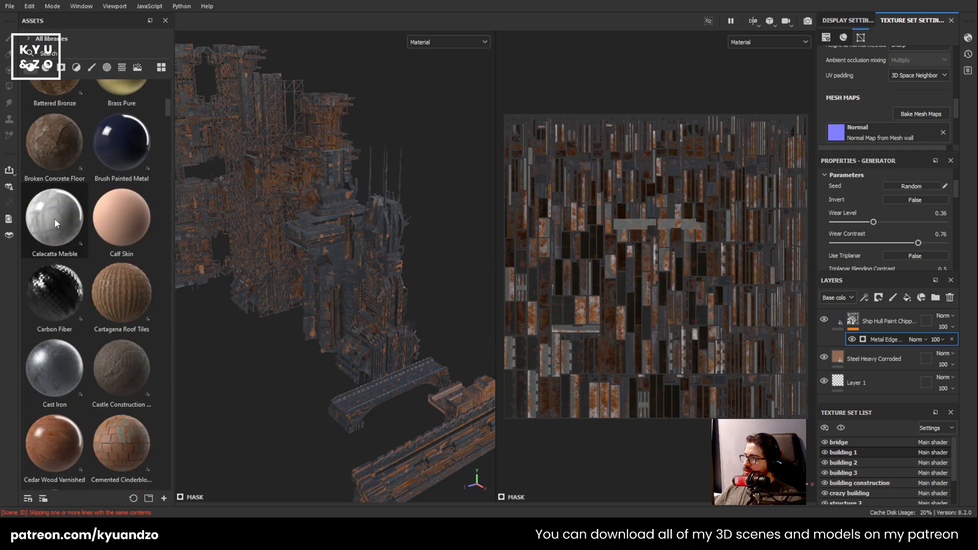
scroll(55, 224, down, 10)
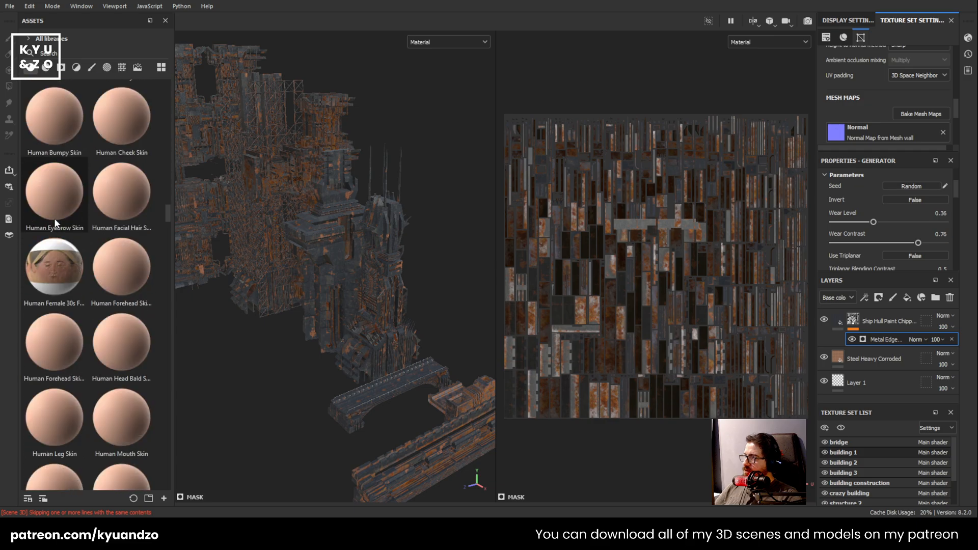
scroll(54, 219, down, 15)
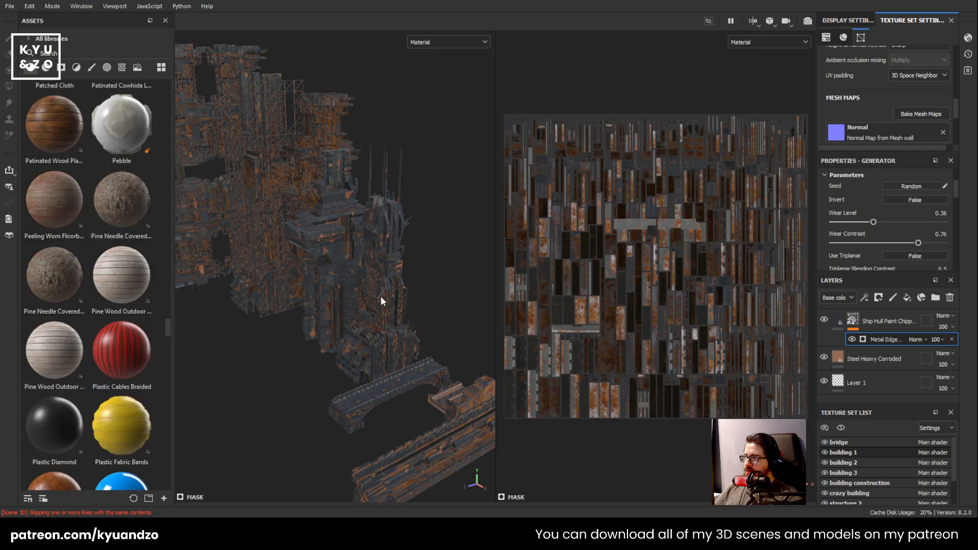
scroll(478, 241, down, 2)
scroll(435, 245, up, 3)
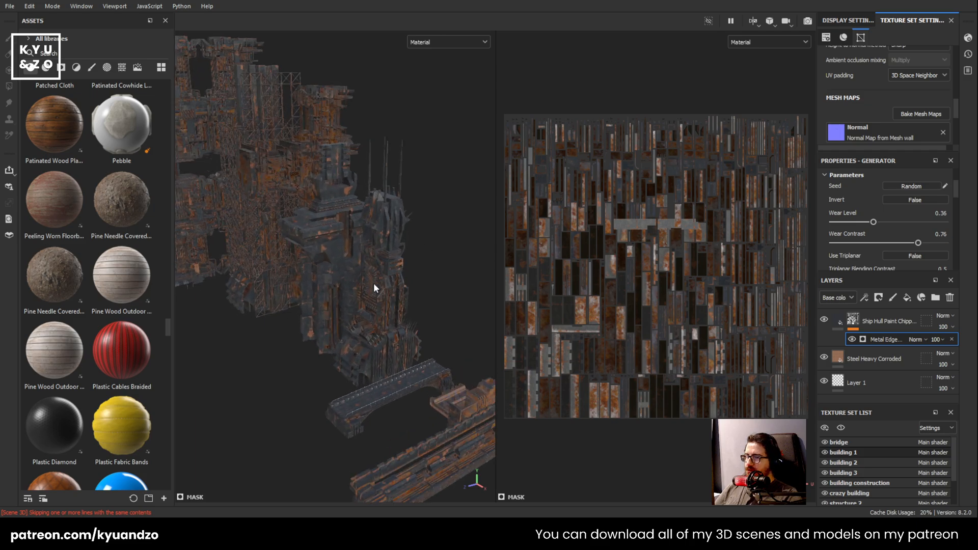
Frame the city and open the texture export settings with all texture sets included
alt+drag(223, 160, 346, 275)
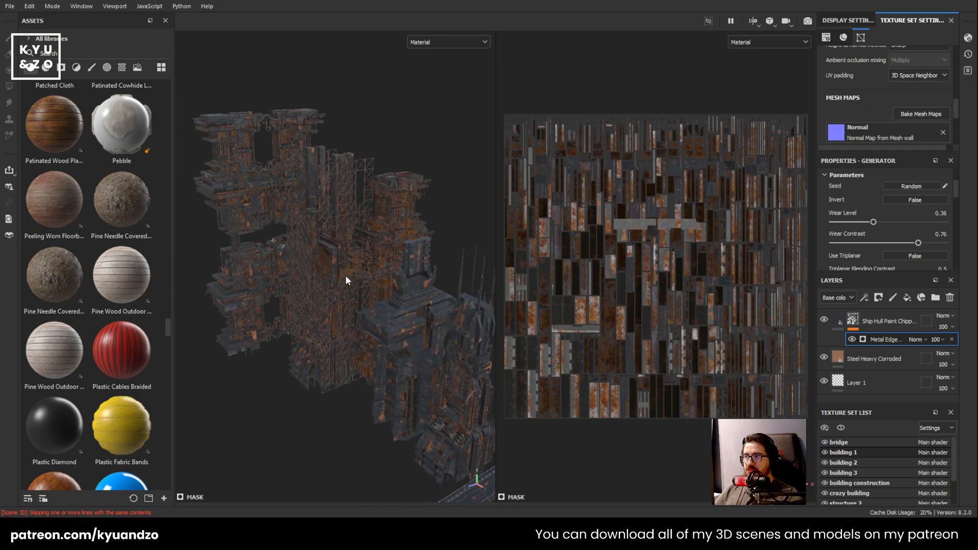
key(ctrl+shift+e)
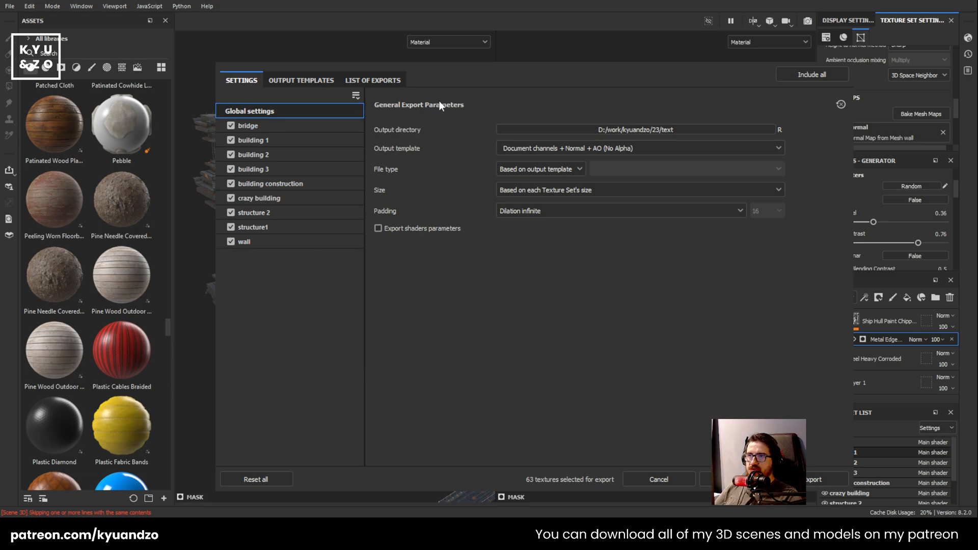
click(268, 130)
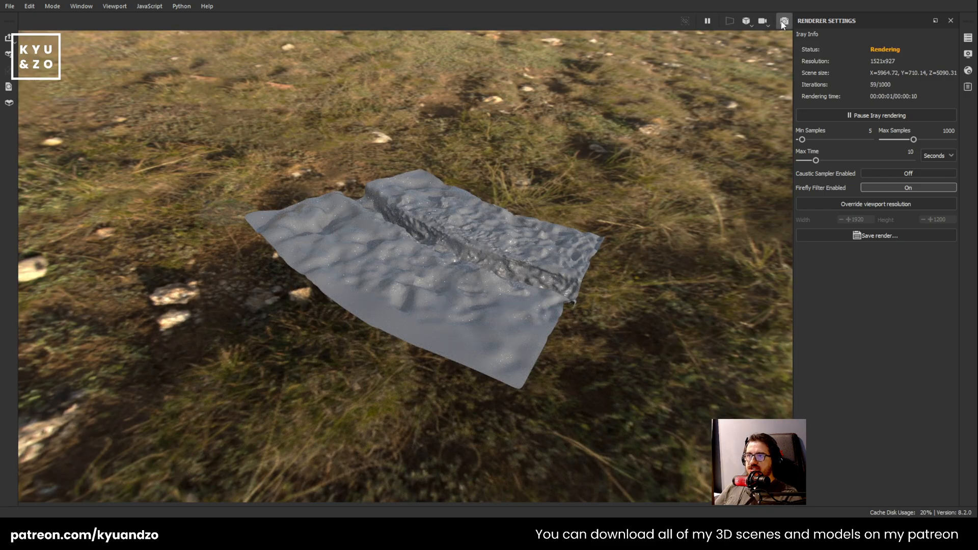
Leave the terrain's Iray preview and bake its mesh maps, including normal, world space normal and ambient occlusion
click(783, 22)
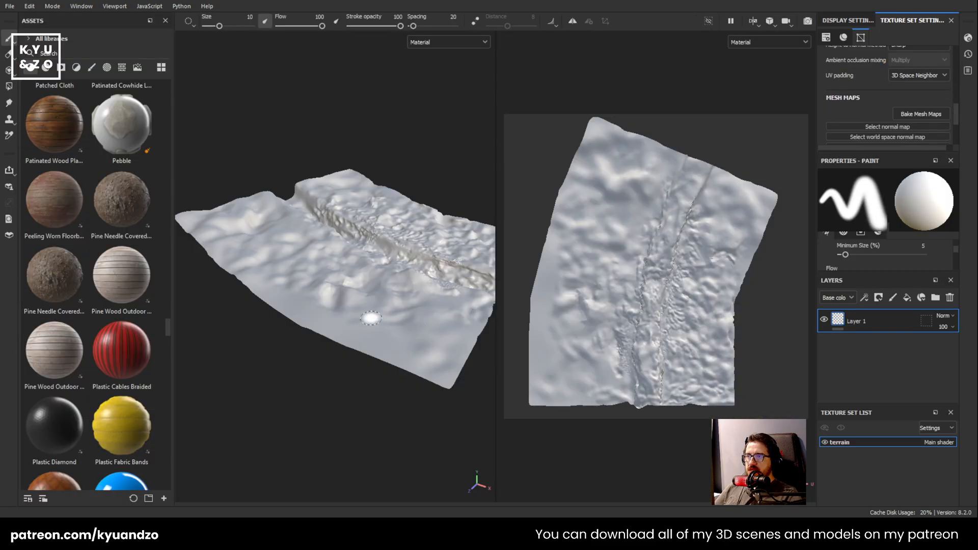
alt+drag(317, 247, 306, 306)
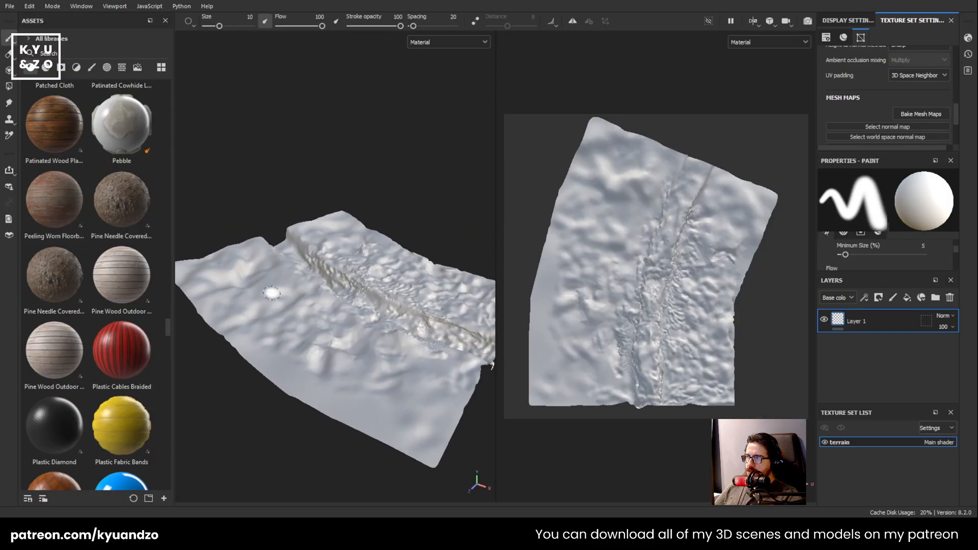
scroll(273, 291, up, 3)
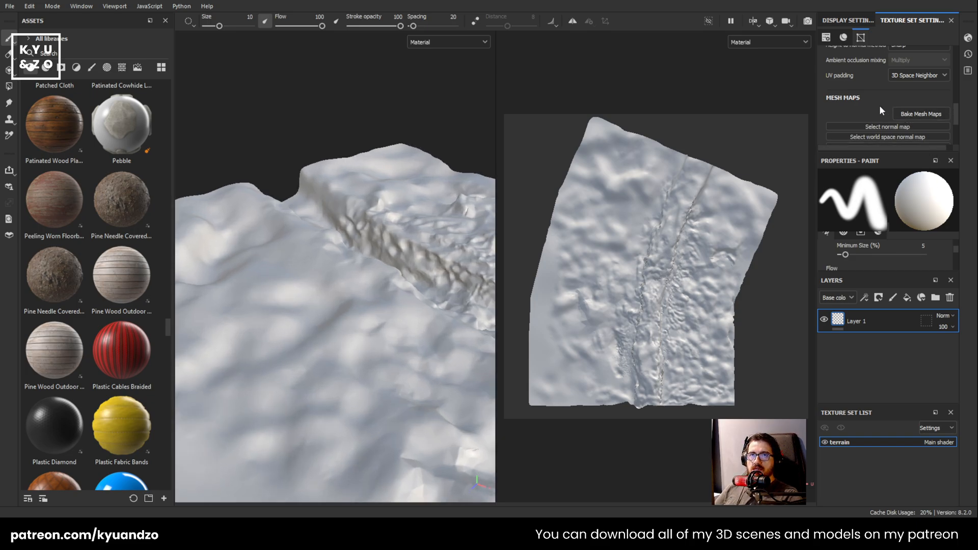
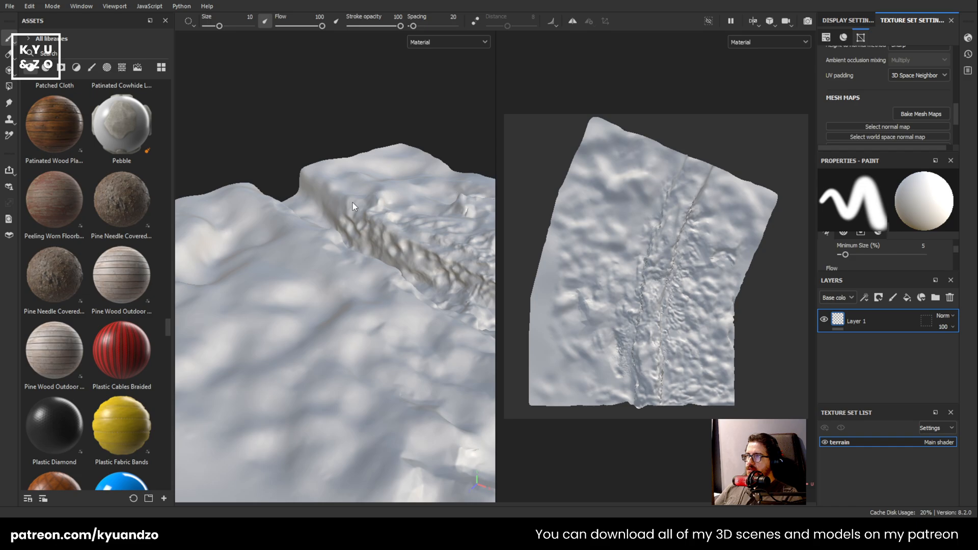
key(b)
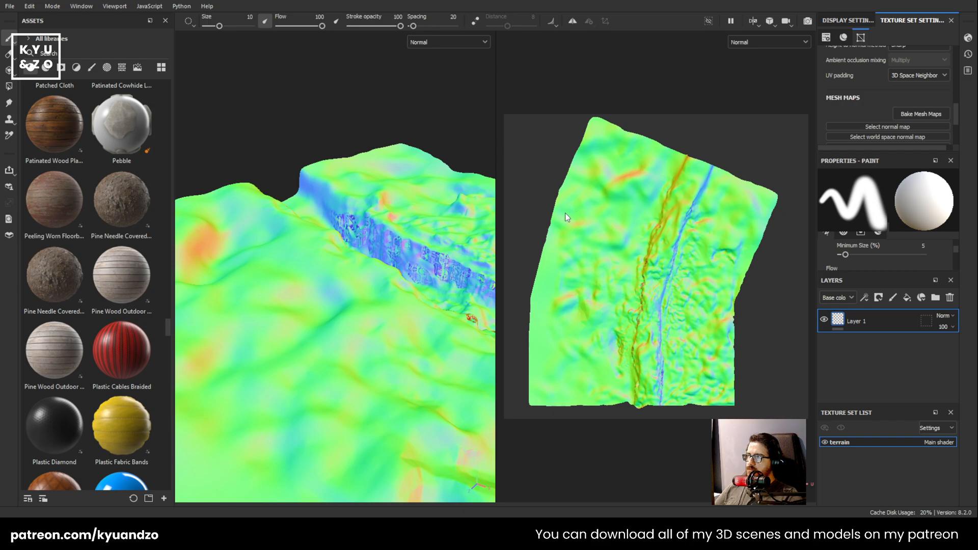
key(b)
key(b)
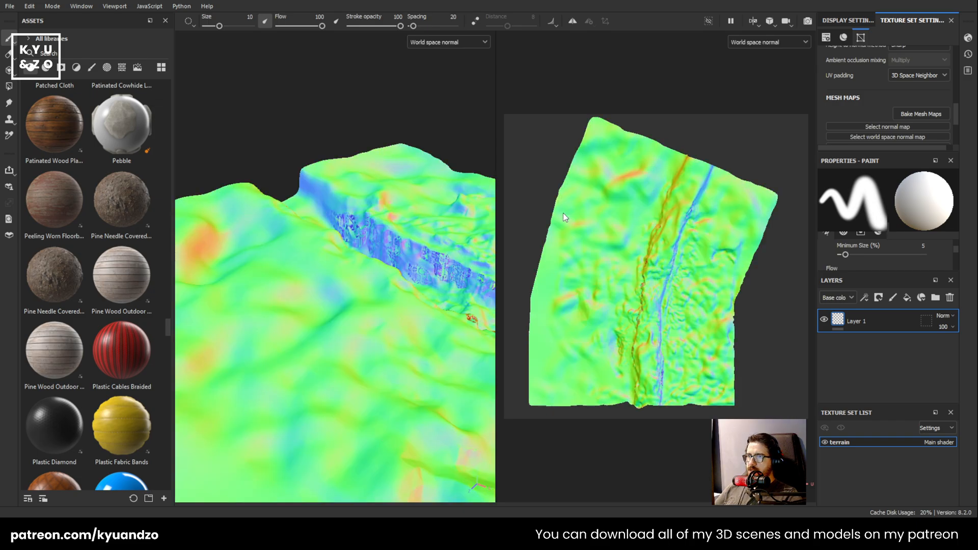
key(b)
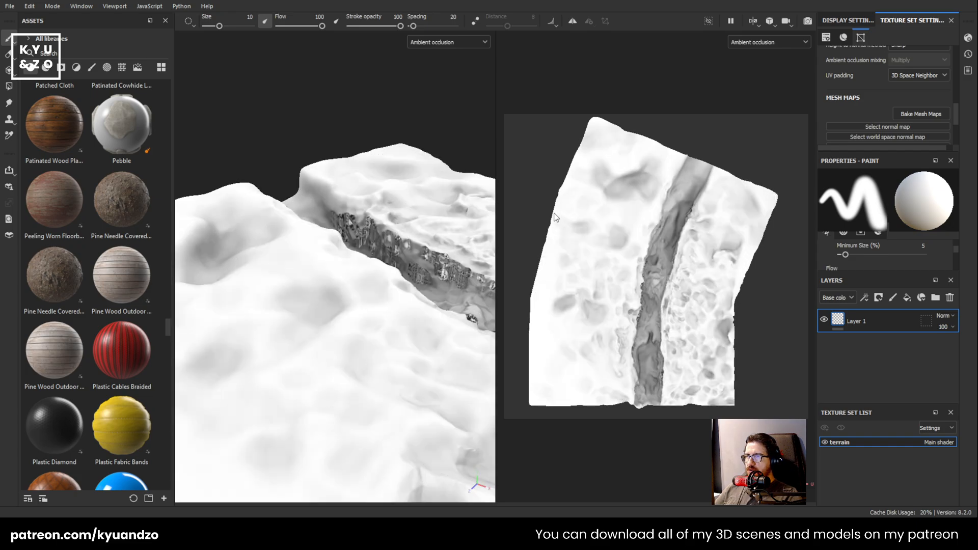
key(b)
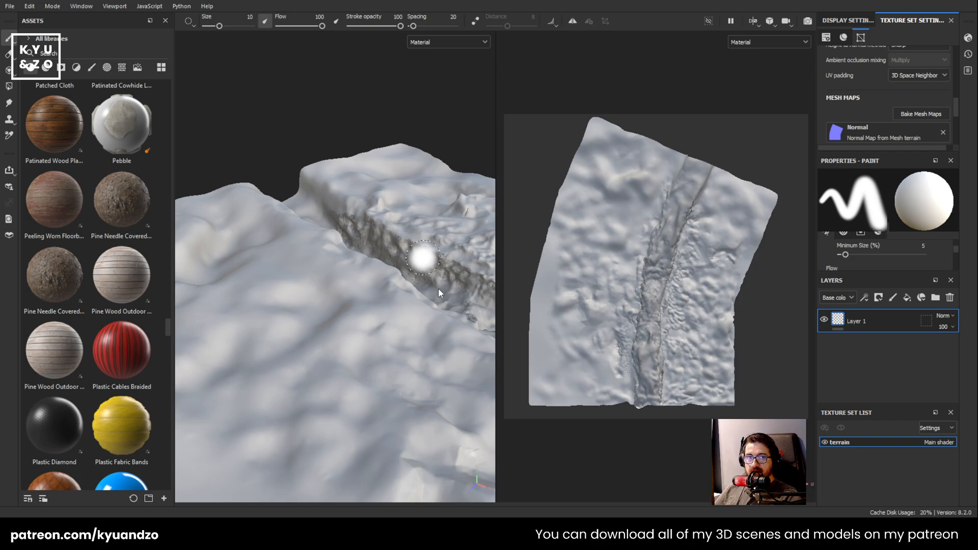
Inspect the baked terrain up close and from farther away, especially the canyon walls and floor
mouse_move(400, 240)
alt+mouse_down()
mouse_move(379, 256)
mouse_move(285, 199)
mouse_move(343, 277)
mouse_move(345, 221)
mouse_move(305, 240)
mouse_move(319, 232)
alt+mouse_up()
scroll(327, 251, up, 5)
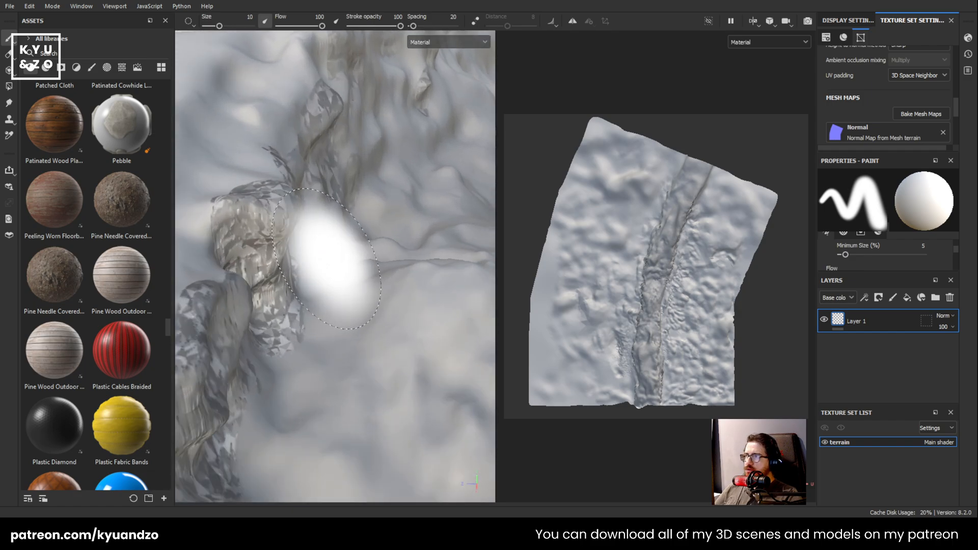
scroll(326, 259, down, 5)
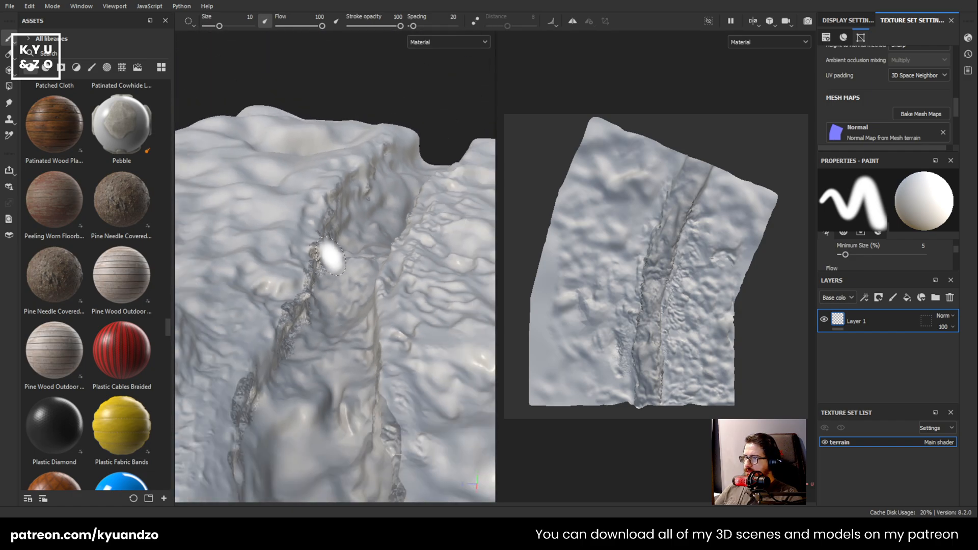
alt+drag(339, 325, 353, 273)
alt+middle_drag(357, 277, 310, 262)
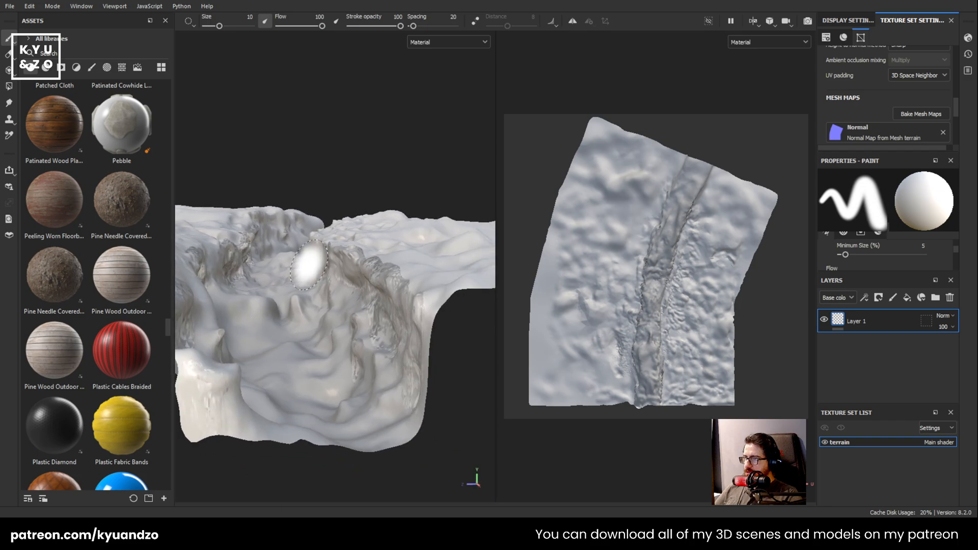
scroll(312, 266, down, 4)
scroll(312, 269, up, 4)
mouse_move(314, 270)
alt+mouse_down()
mouse_move(354, 306)
mouse_move(386, 254)
mouse_move(335, 257)
alt+mouse_up()
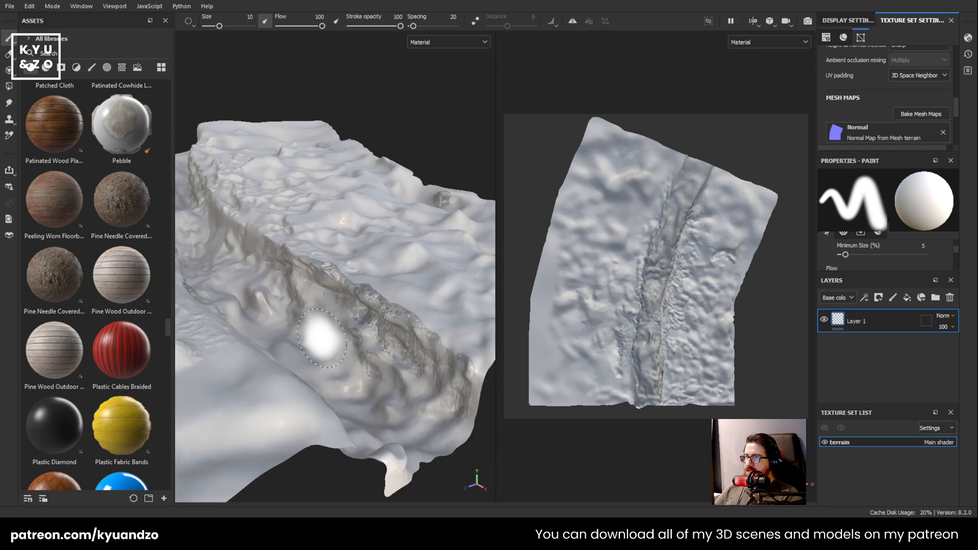
alt+middle_drag(288, 191, 337, 270)
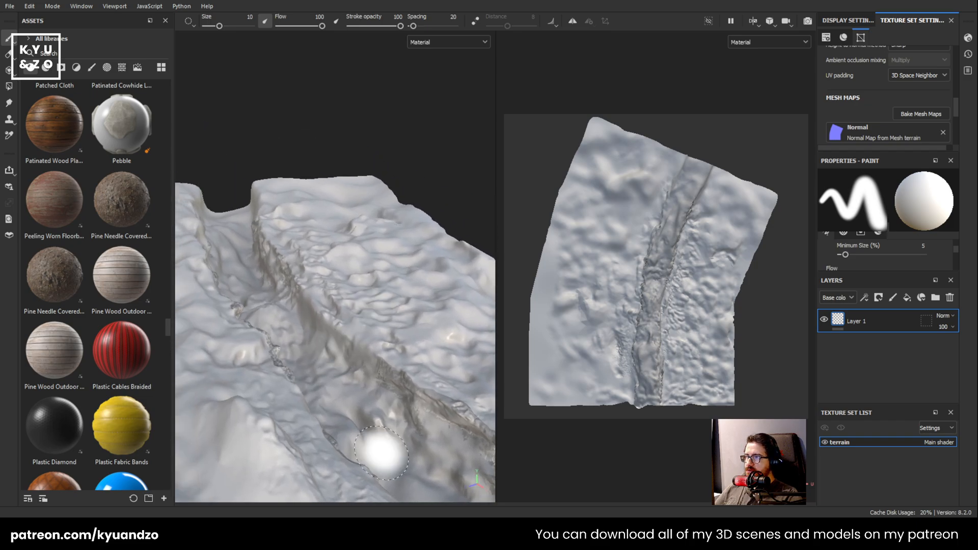
scroll(416, 389, down, 4)
alt+middle_drag(399, 362, 411, 302)
scroll(412, 300, down, 2)
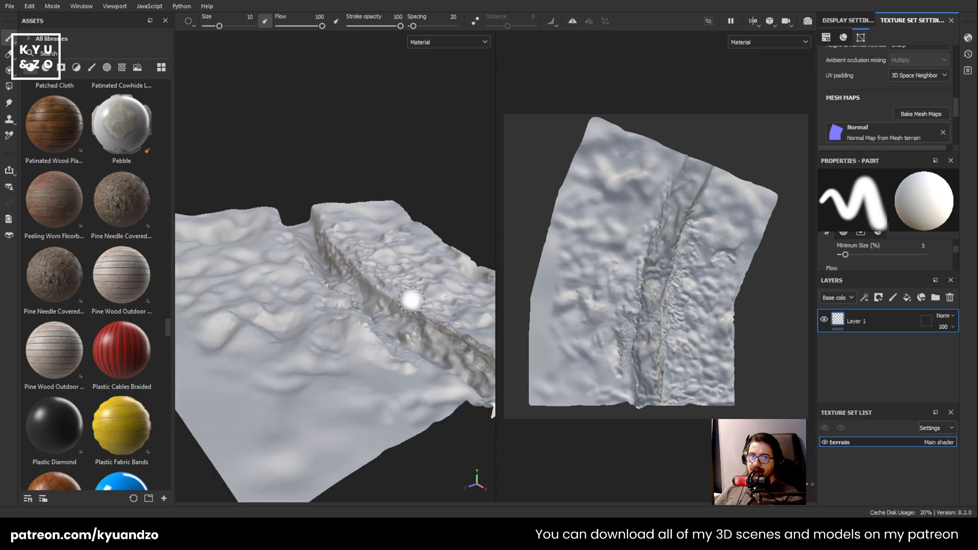
scroll(411, 301, down, 3)
scroll(409, 299, up, 4)
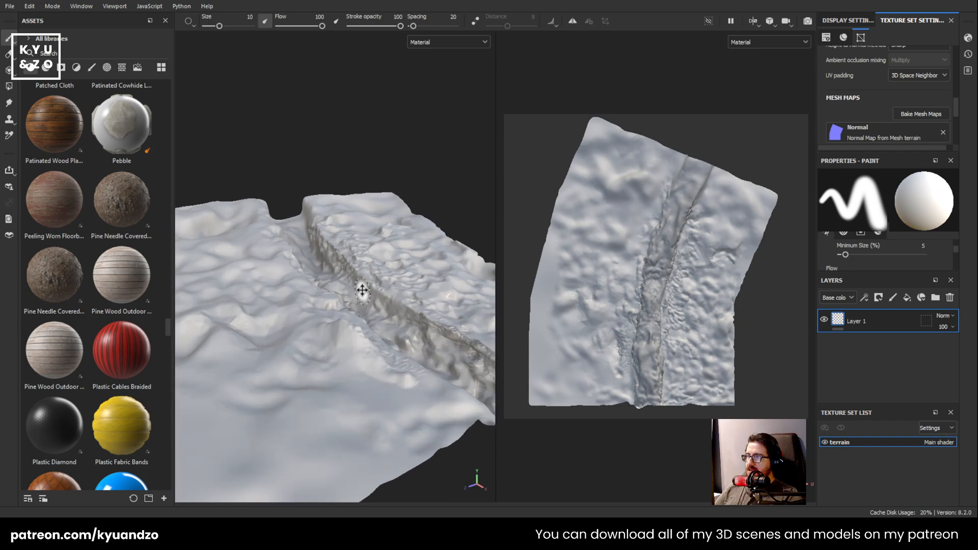
alt+middle_drag(363, 291, 366, 283)
scroll(366, 284, up, 2)
scroll(353, 274, up, 1)
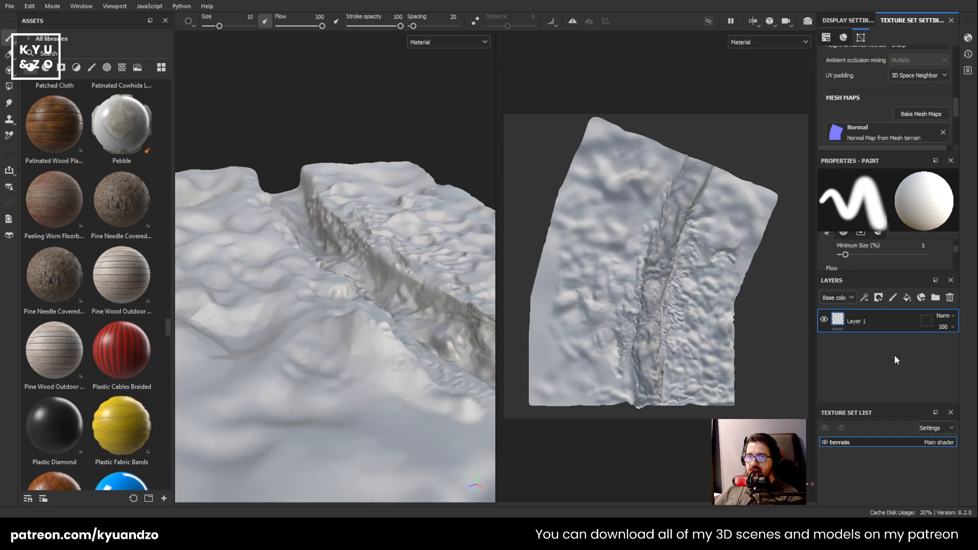
Apply the Pine Needle Covered Rock material to the terrain as a fill layer and examine it on the canyon wall
drag(92, 217, 320, 236)
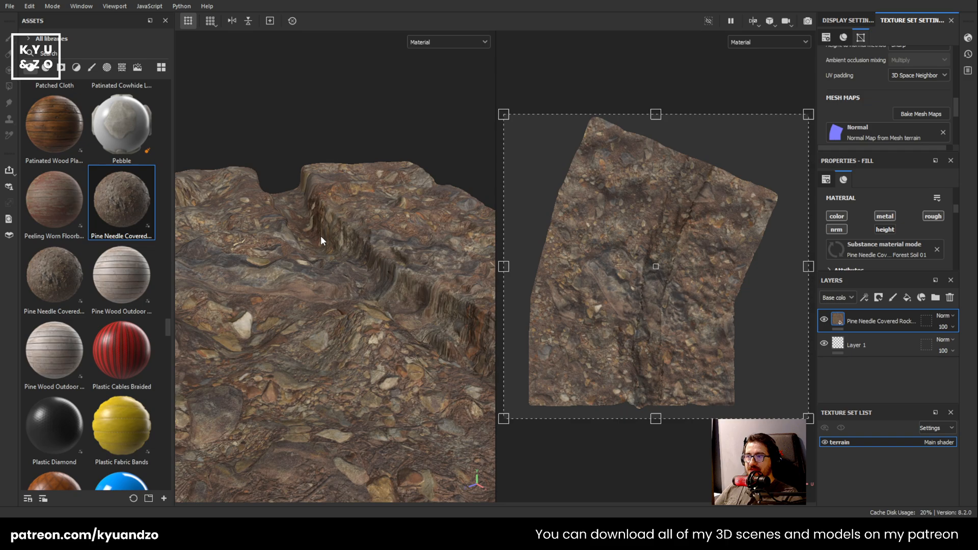
alt+drag(399, 262, 309, 242)
scroll(311, 254, up, 4)
scroll(310, 253, up, 3)
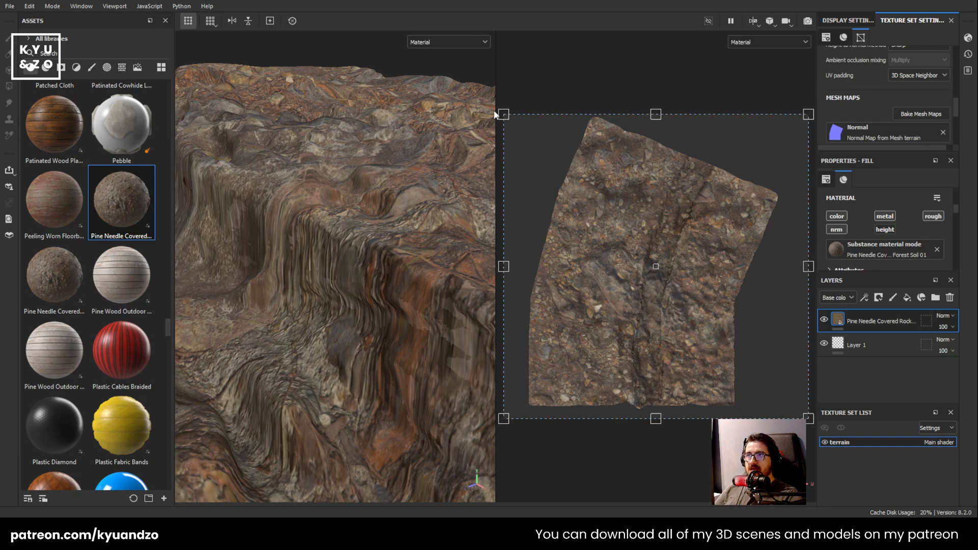
Shrink the rock fill's UV projection to about one fifth of the tile's width so the texture repeats more finely across the terrain
drag(503, 114, 744, 352)
scroll(329, 244, down, 5)
alt+drag(313, 269, 351, 255)
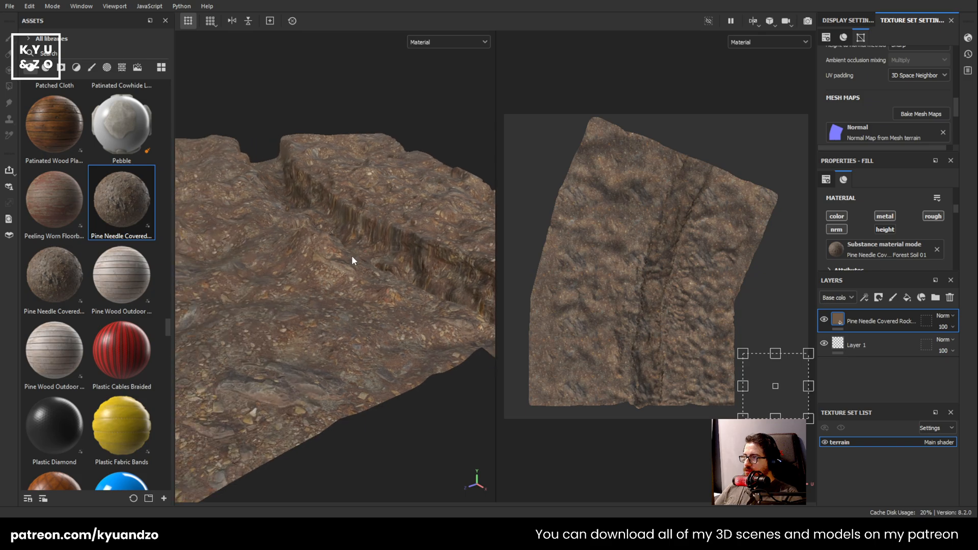
scroll(347, 254, up, 3)
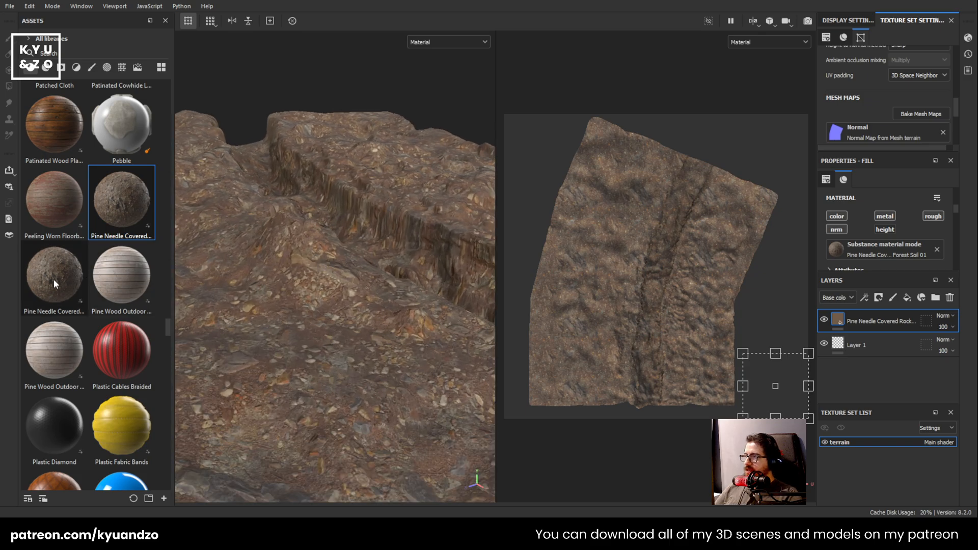
Apply the second Pine Needle Covered Rock material to the terrain as another fill layer above the first one
drag(53, 279, 463, 247)
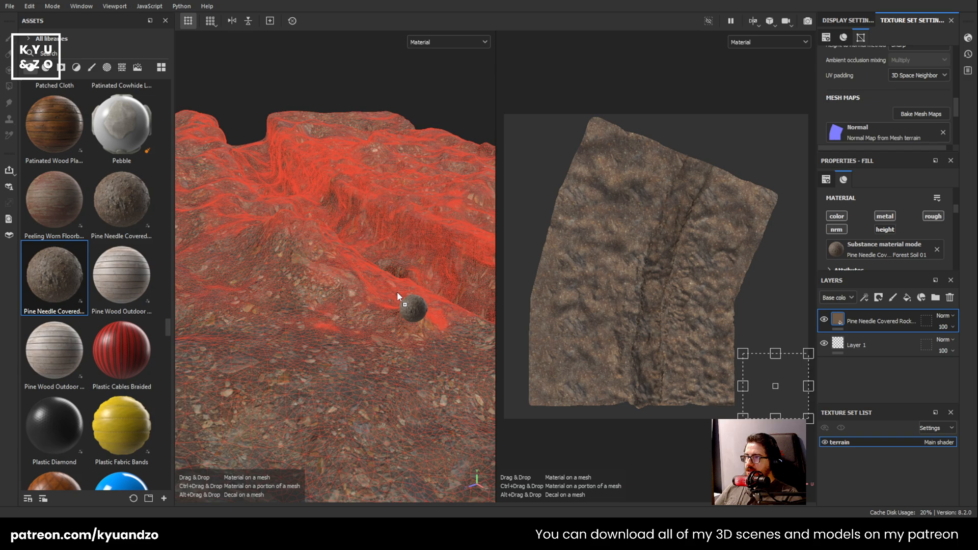
drag(398, 297, 397, 296)
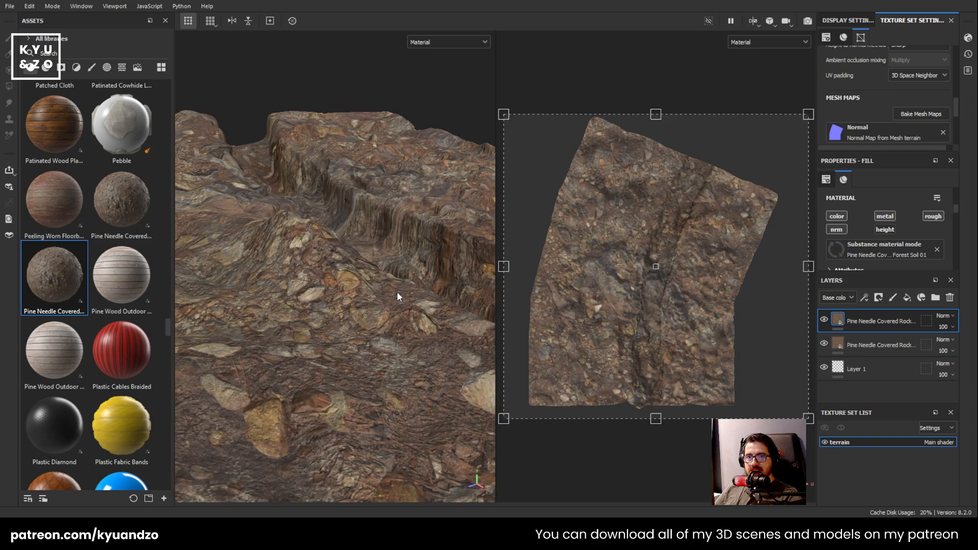
scroll(352, 221, down, 5)
scroll(344, 229, up, 3)
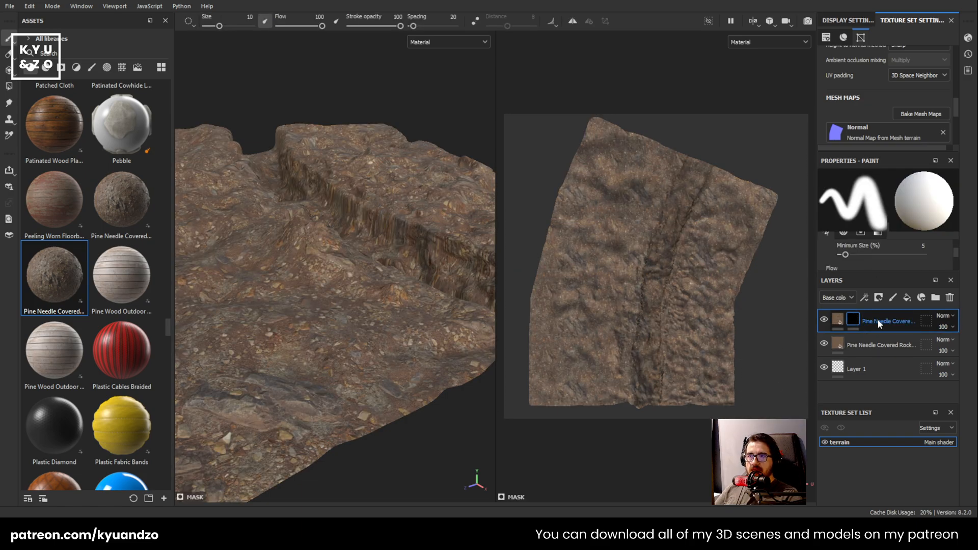
Replace the upper rock layer's black mask with a white mask and add a Dirt generator to it
key(ctrl+z)
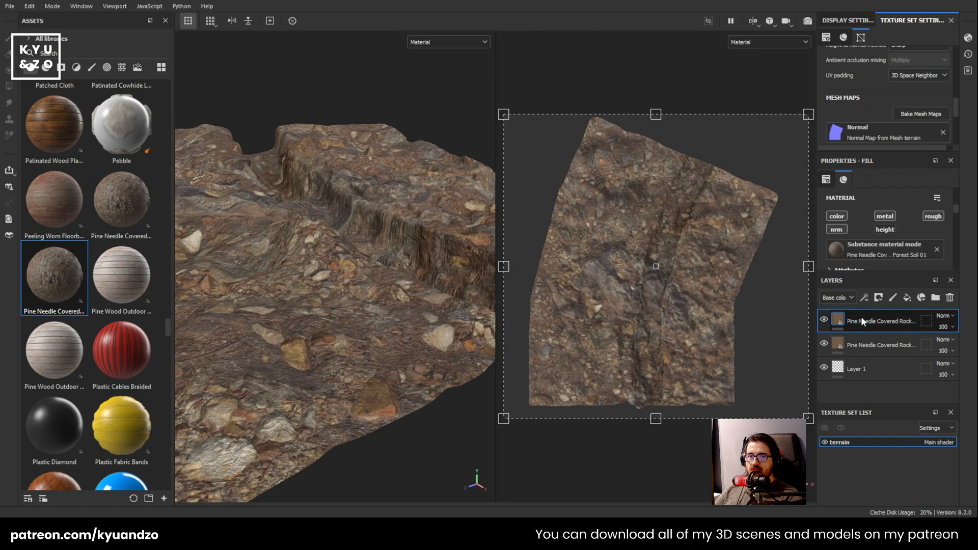
right_click(861, 316)
click(897, 327)
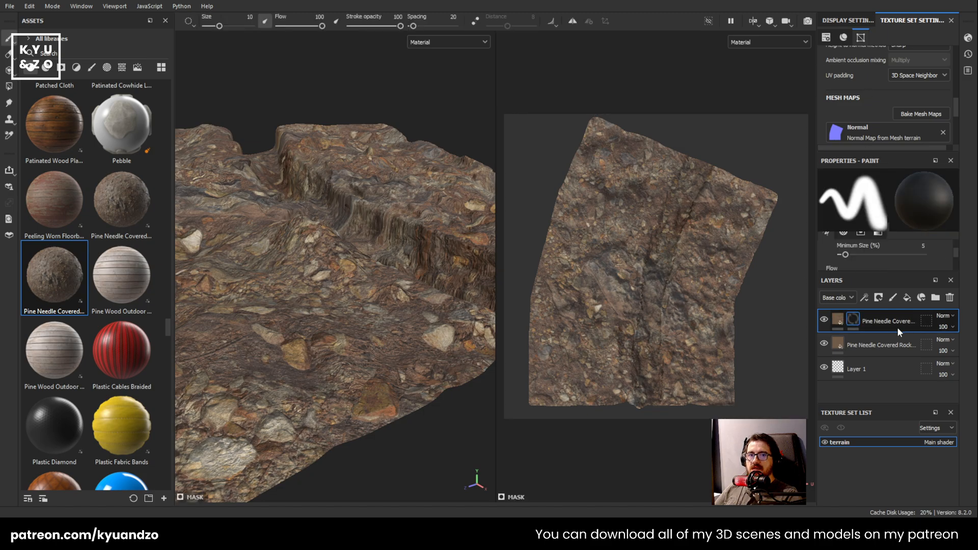
right_click(859, 318)
click(864, 318)
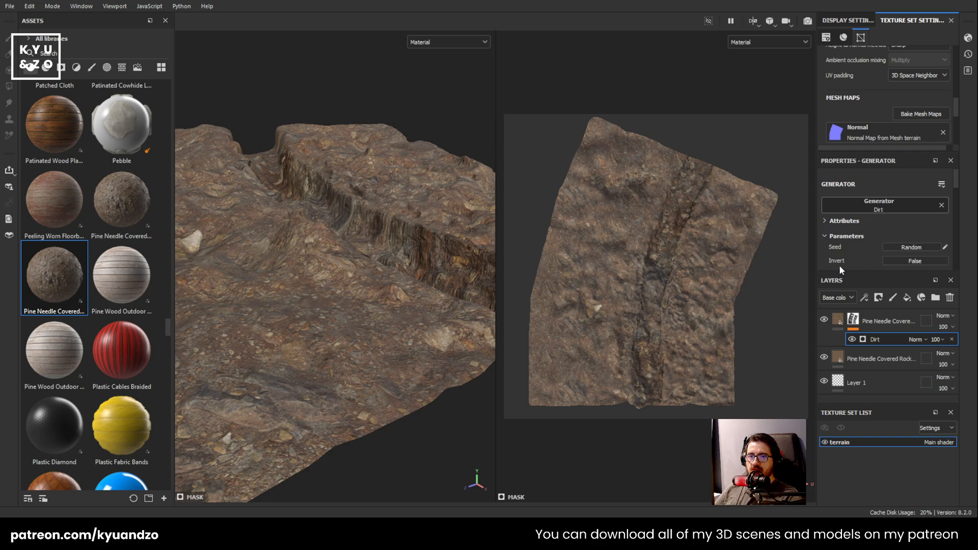
Raise the Dirt Level of the upper rock layer's mask generator to 0.82
alt+drag(312, 297, 807, 363)
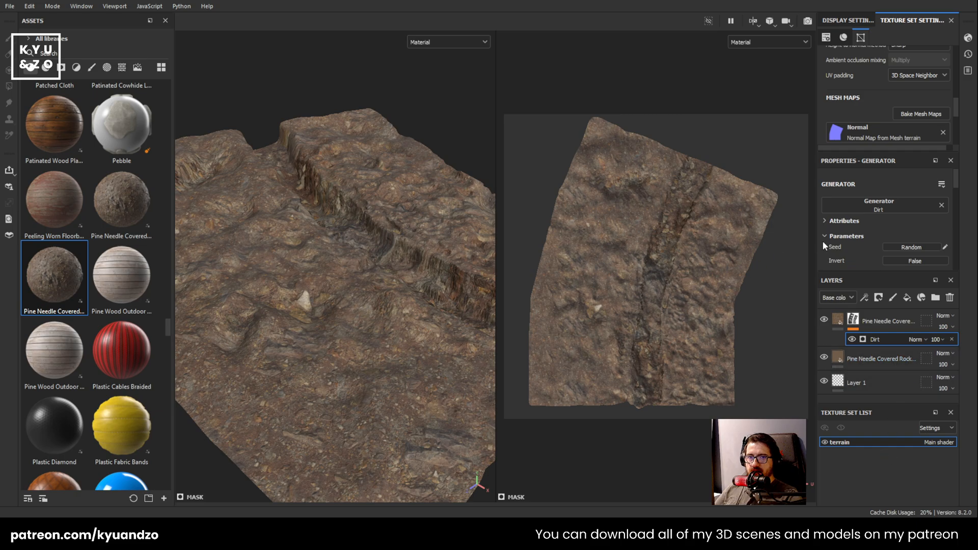
scroll(822, 241, down, 5)
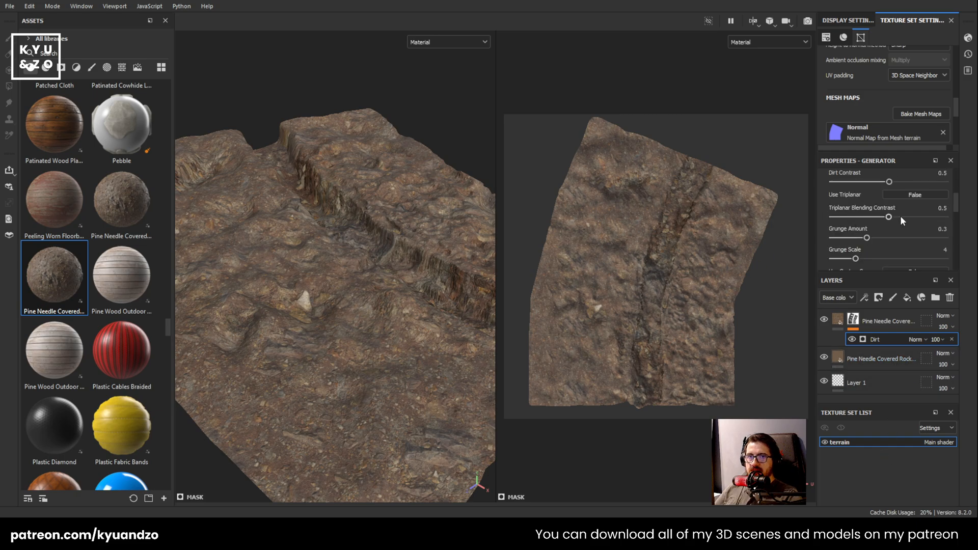
scroll(866, 222, up, 5)
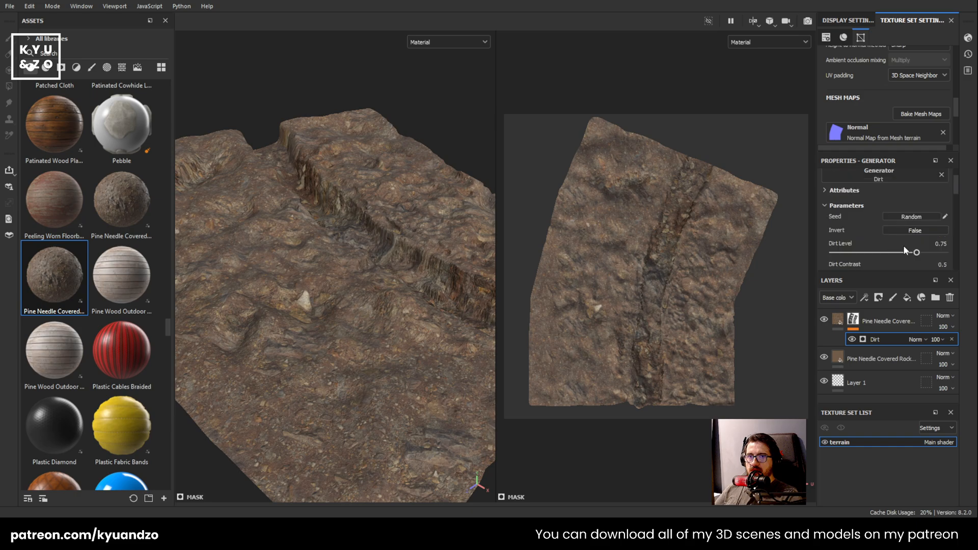
mouse_move(916, 252)
mouse_down()
mouse_move(927, 252)
mouse_move(895, 260)
mouse_move(935, 262)
mouse_move(925, 263)
mouse_up()
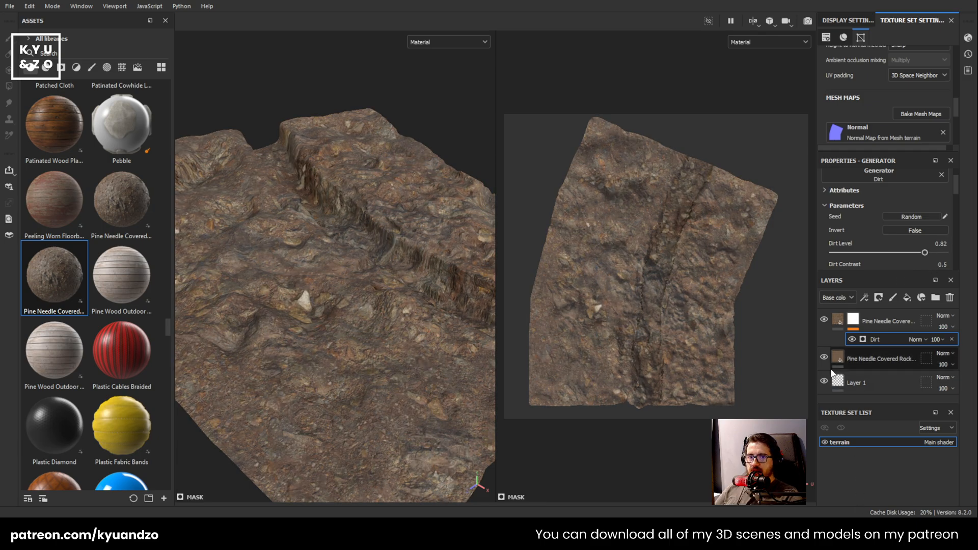
Shrink the upper rock fill's UV projection to about one fifth of the tile's width and compare it with the lower fill's projection
click(834, 319)
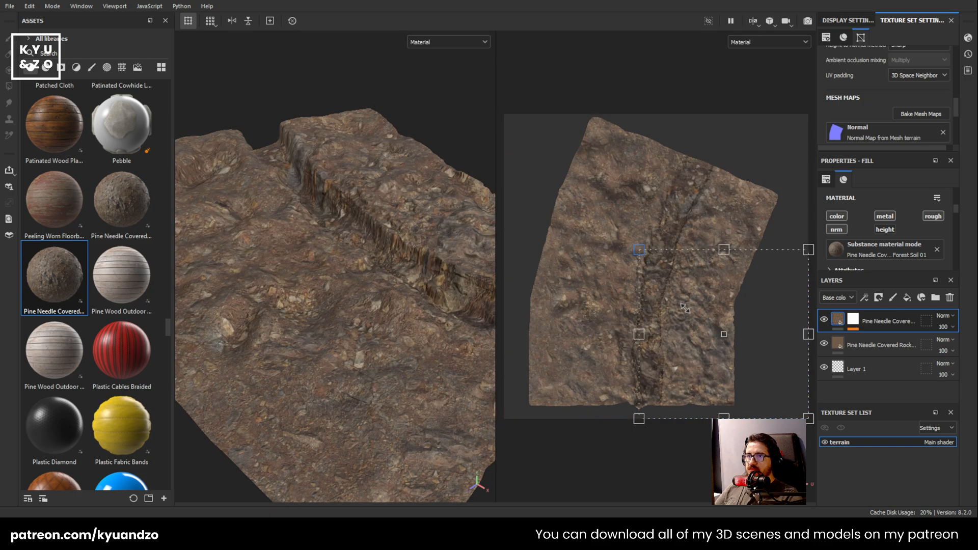
drag(639, 249, 753, 364)
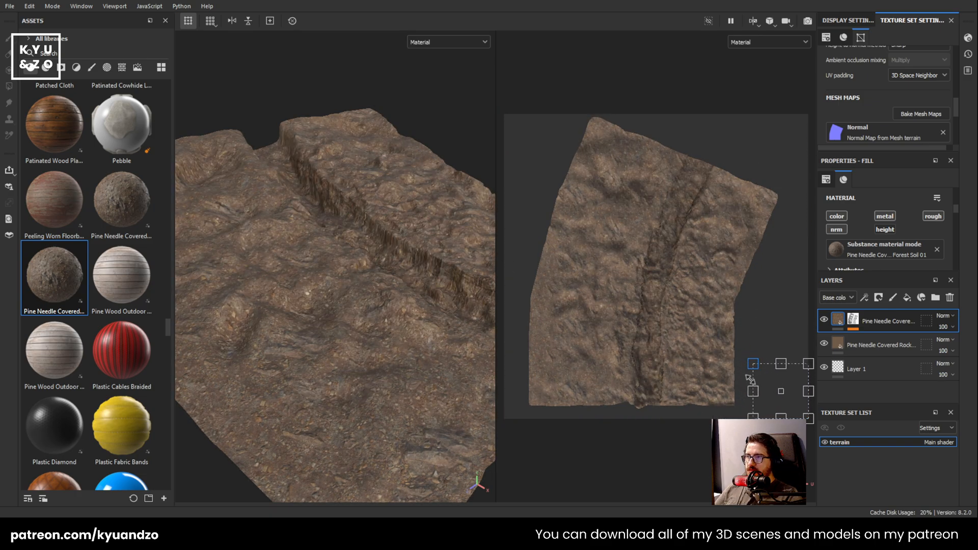
click(838, 347)
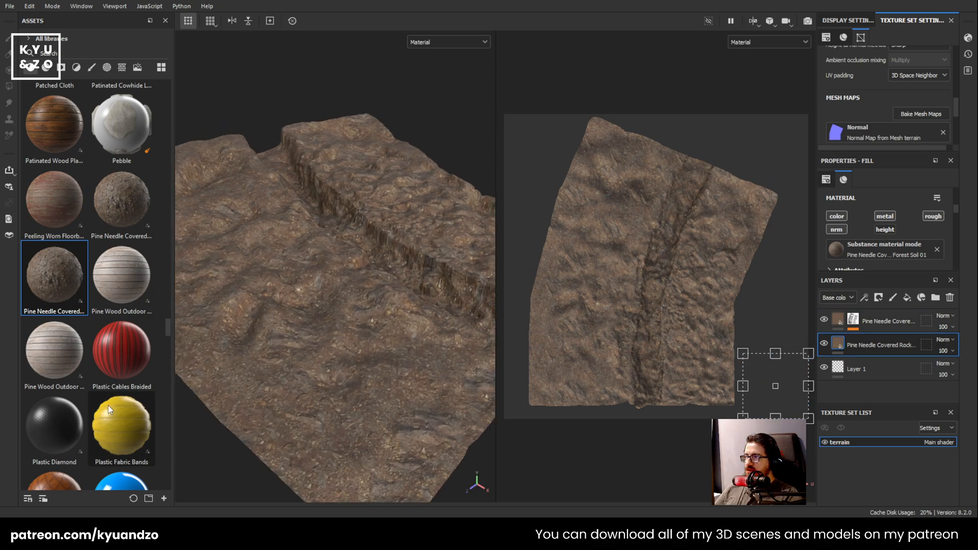
Apply the Sand Mine Rock Rubble material as the topmost fill and shrink its UV projection to about one seventh of the tile's width
scroll(108, 405, down, 10)
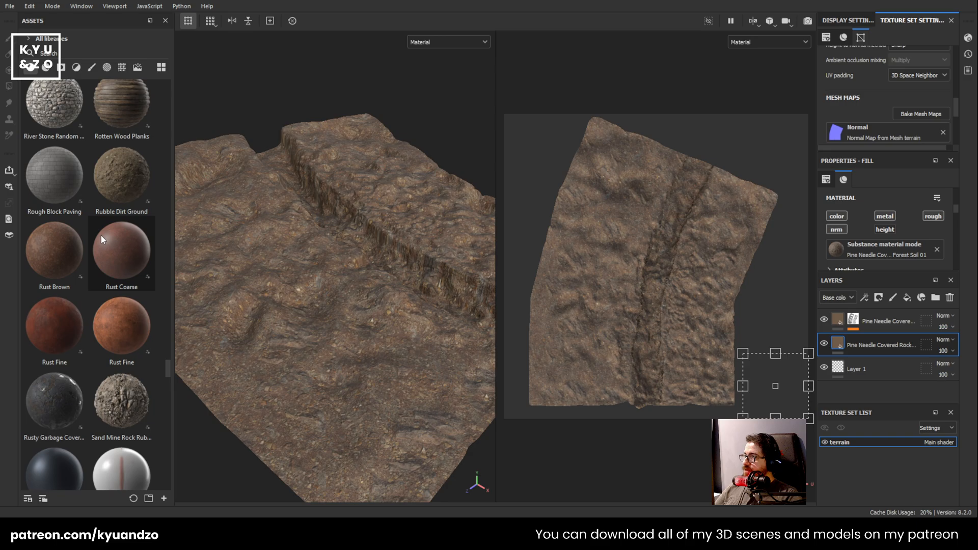
scroll(107, 235, down, 3)
drag(112, 184, 441, 297)
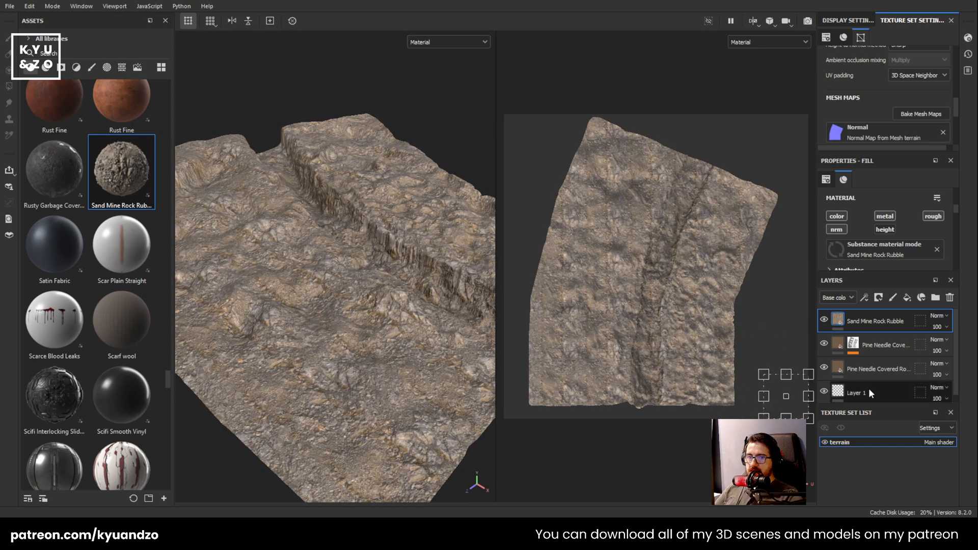
Group the two Pine Needle Covered Rock layers into one folder
click(889, 369)
ctrl+click(887, 345)
key(ctrl+g)
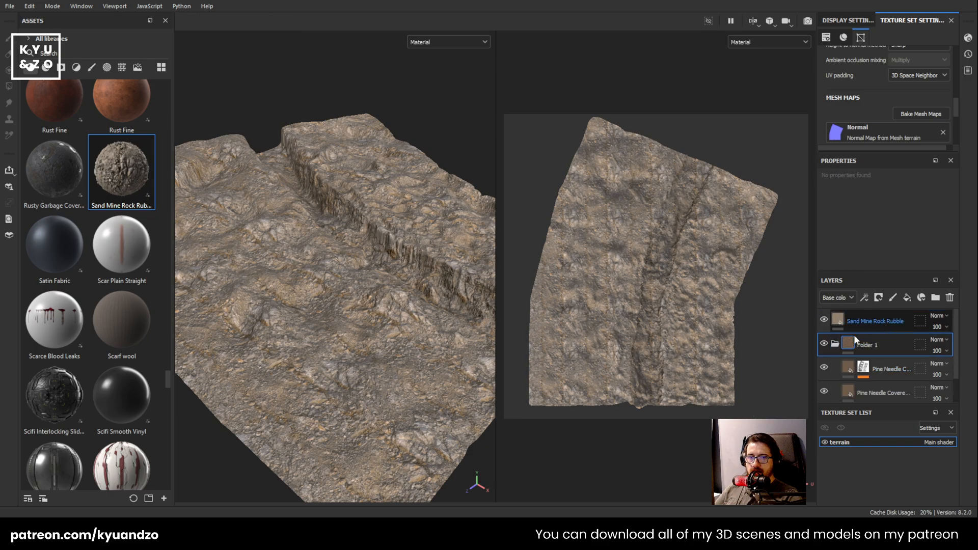
Give the Sand Mine Rock Rubble layer a white mask with a Dirt generator and set the generator's Invert to True
click(862, 321)
click(862, 5)
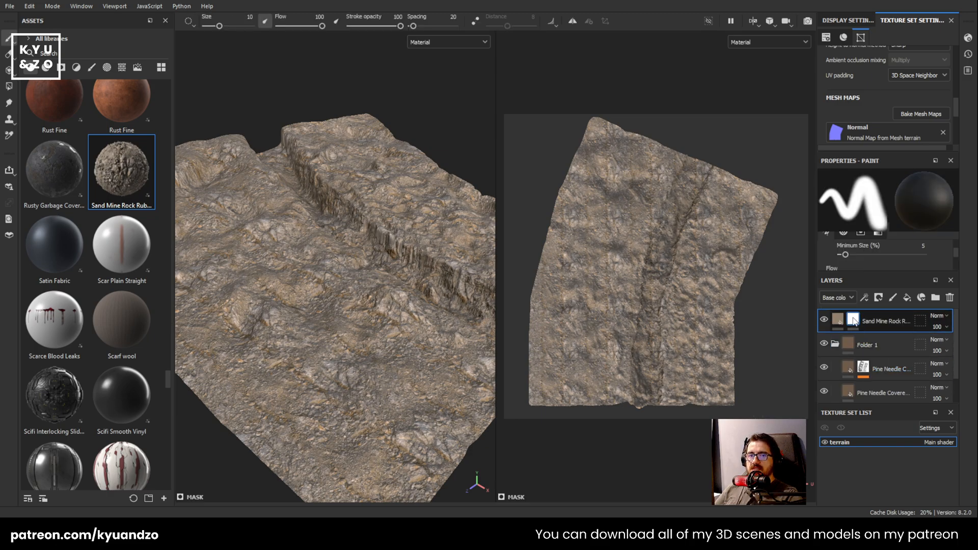
right_click(868, 325)
click(882, 339)
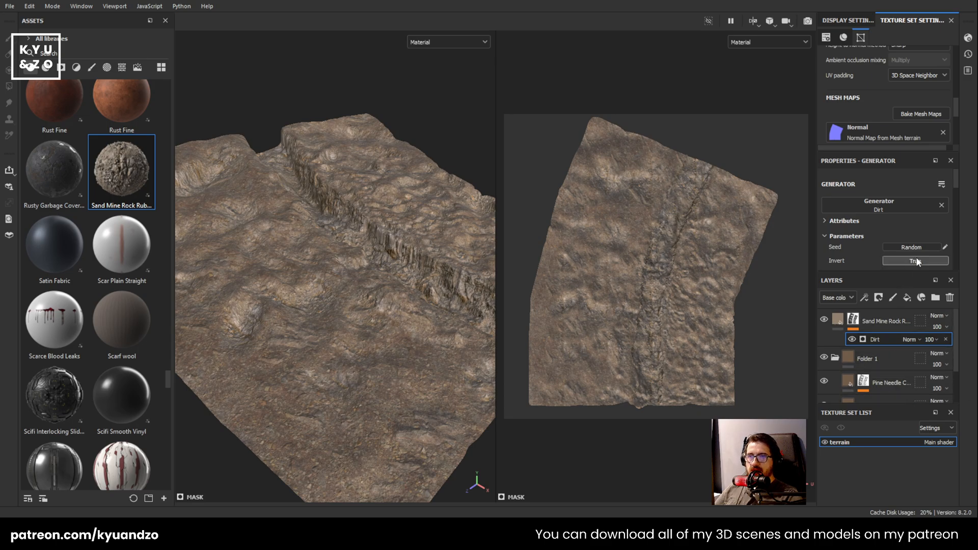
scroll(869, 252, down, 2)
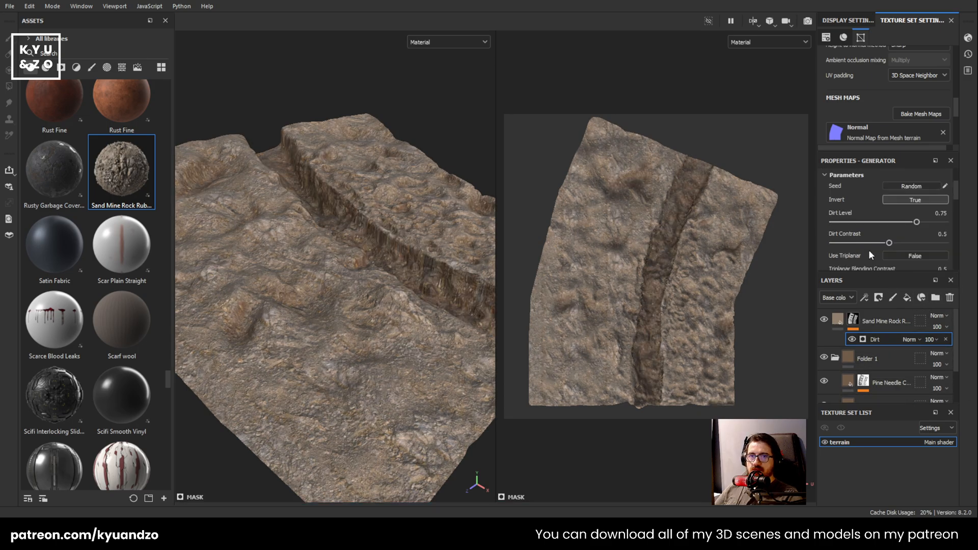
Set the Sand Mine Rock layer's Dirt generator to a Dirt Level of 0.83 and a Dirt Contrast of 1
drag(916, 223, 936, 224)
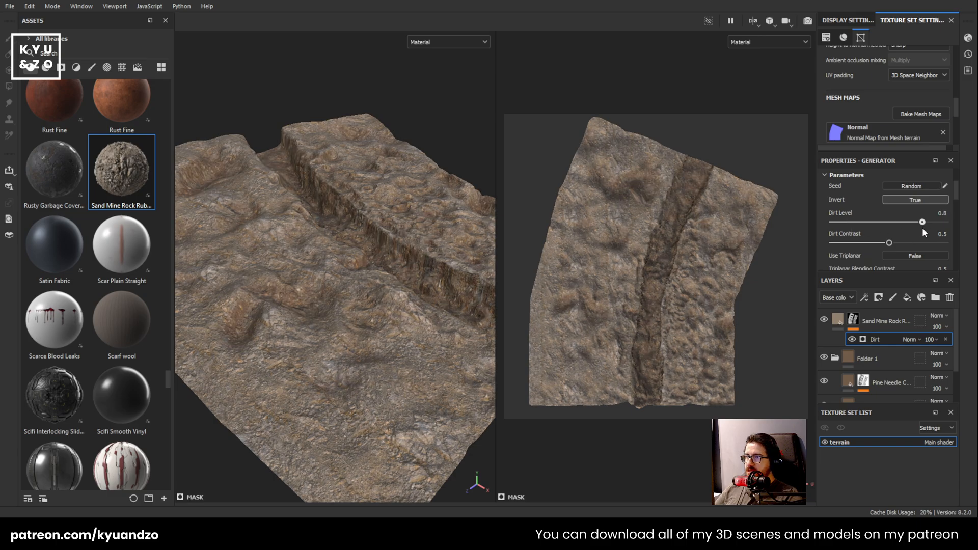
click(934, 222)
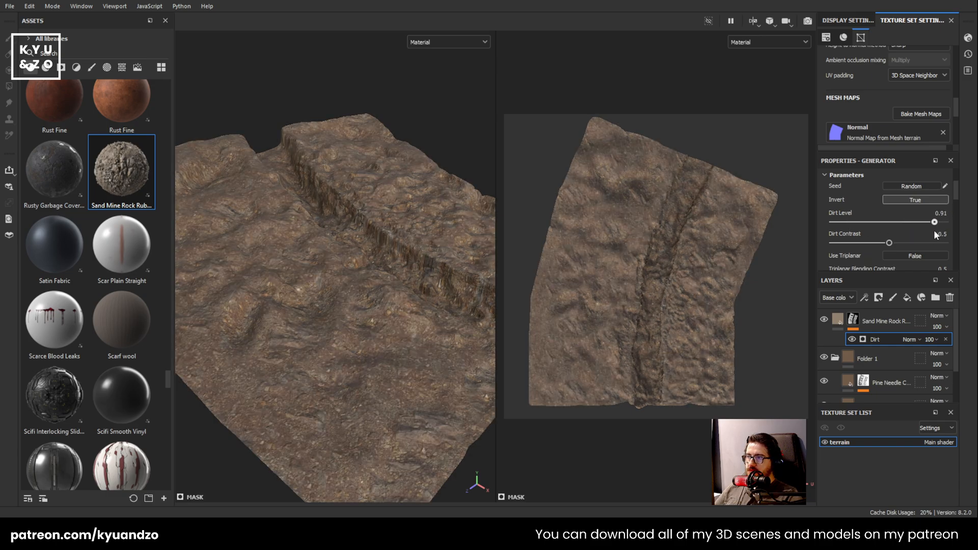
drag(889, 243, 963, 264)
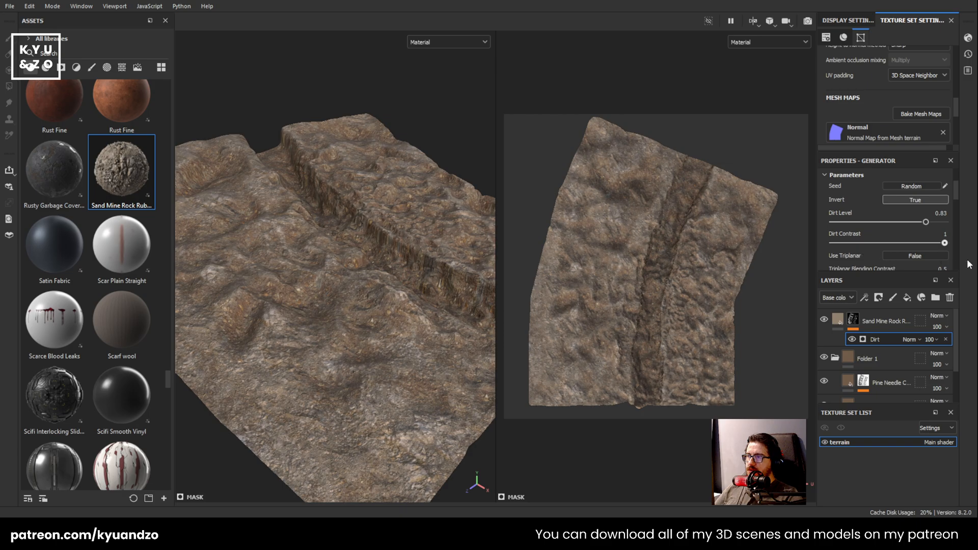
alt+drag(320, 299, 332, 283)
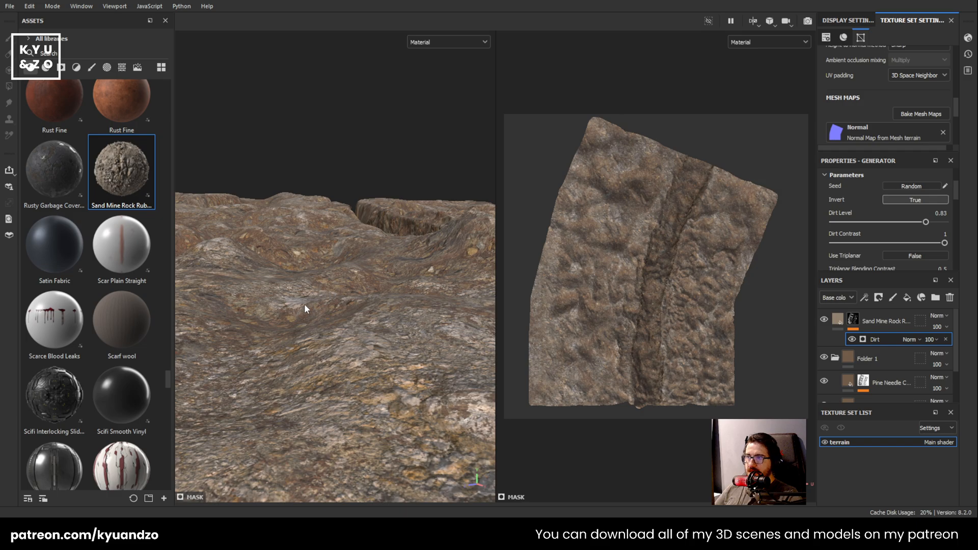
alt+drag(304, 304, 288, 292)
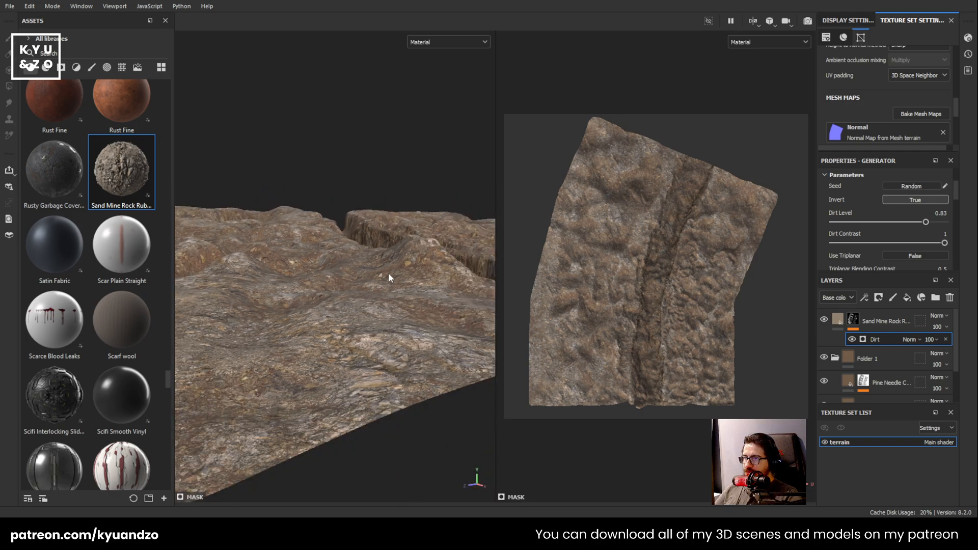
alt+drag(388, 273, 322, 353)
alt+drag(288, 314, 329, 240)
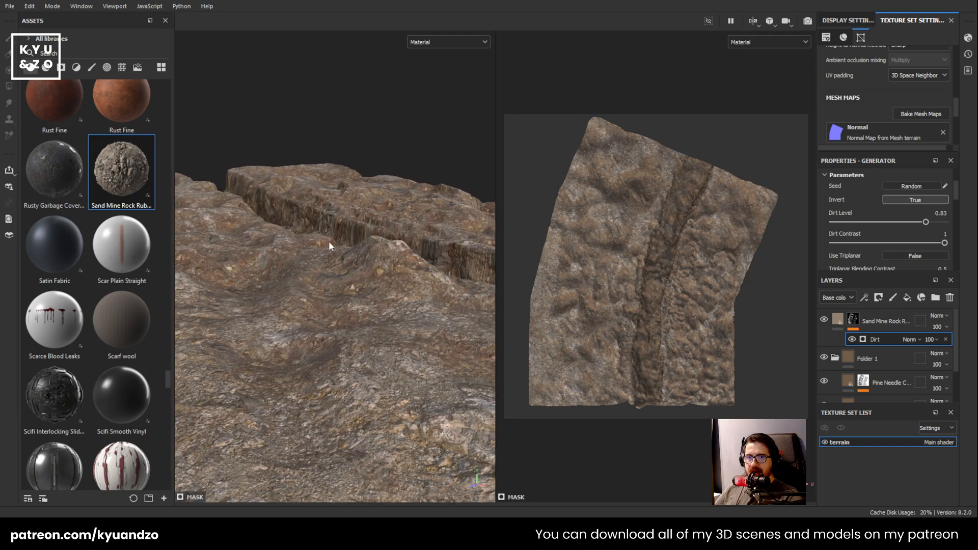
Darken Color 1 of the masked Pine Needle layer in Folder 1 to a deep brown
click(851, 359)
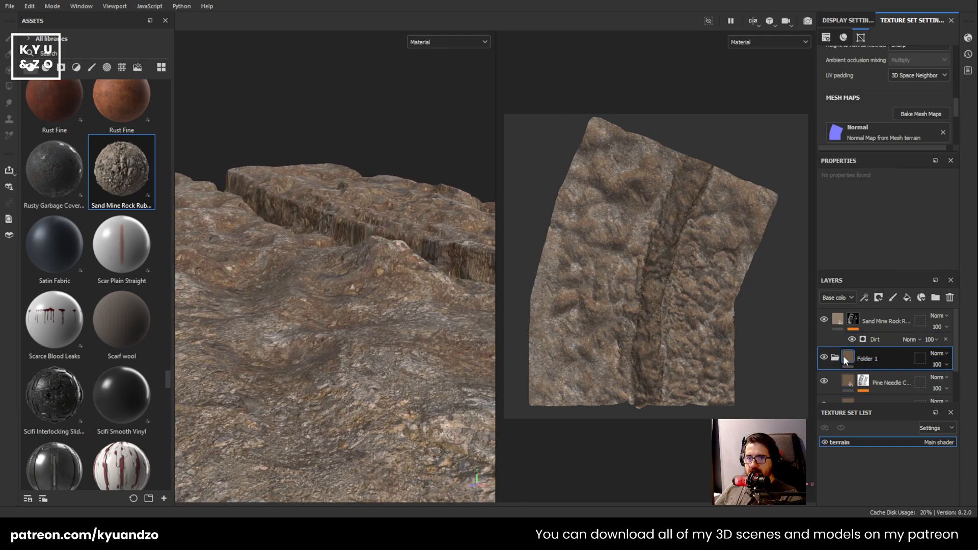
click(848, 382)
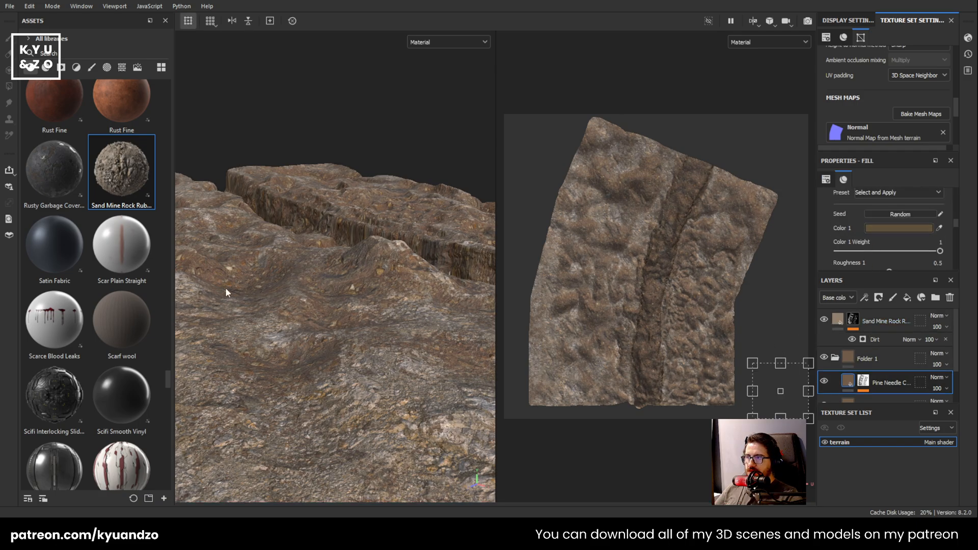
key(ctrl+z)
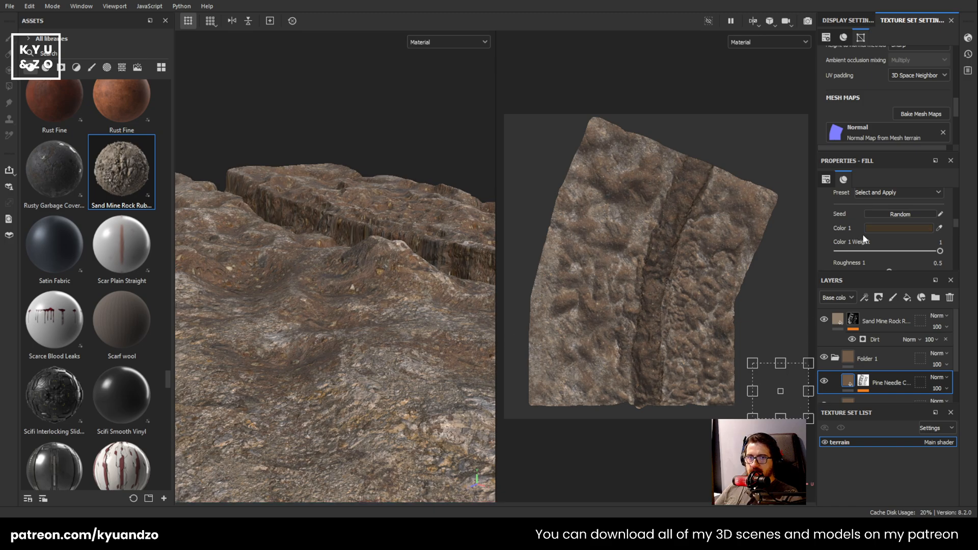
scroll(869, 373, down, 1)
Change Color 1 of the unmasked Pine Needle layer in Folder 1 to a very dark reddish brown
click(849, 374)
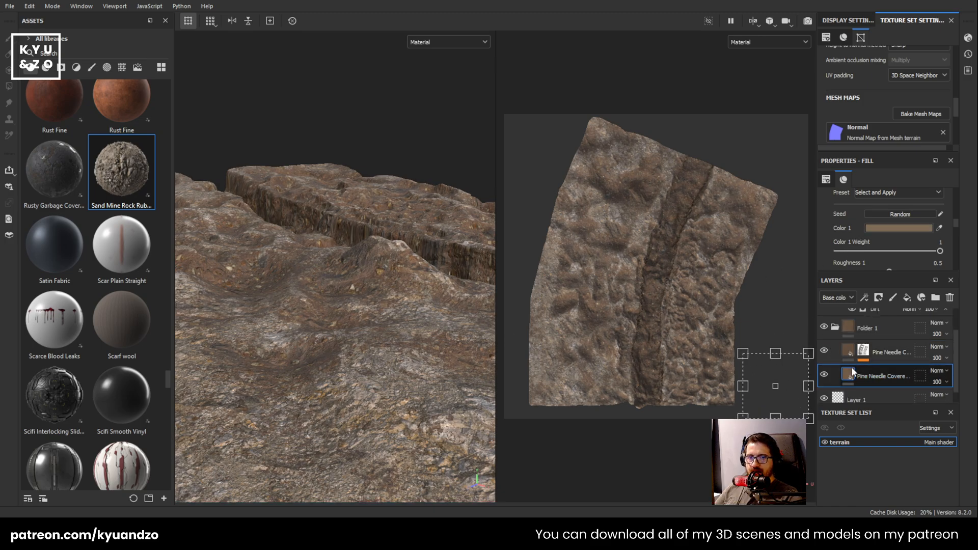
key(ctrl+z)
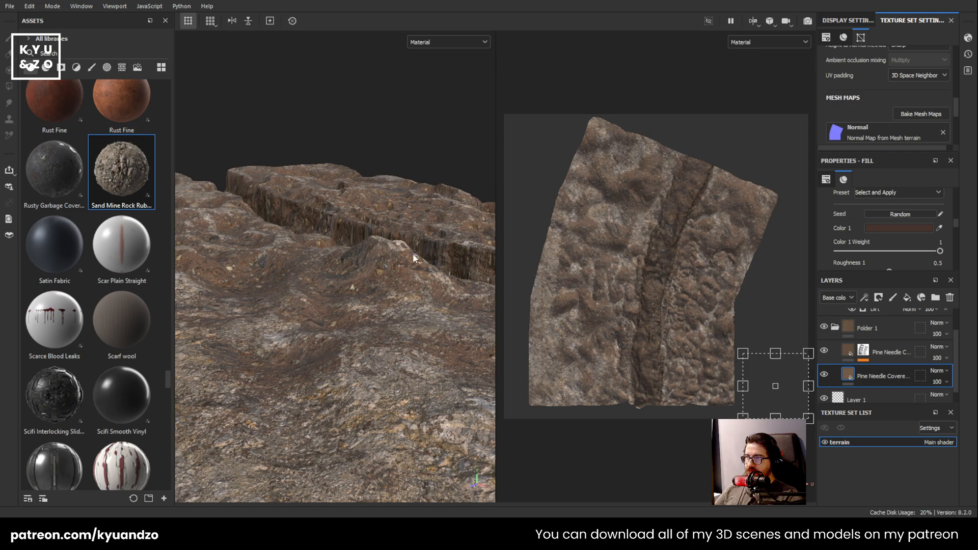
key(ctrl+z)
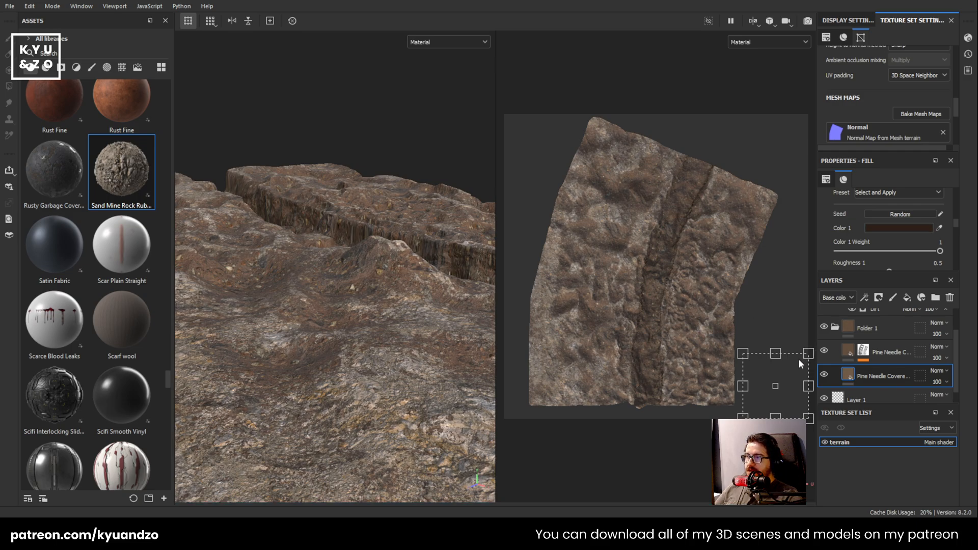
alt+drag(318, 320, 292, 317)
scroll(291, 317, down, 8)
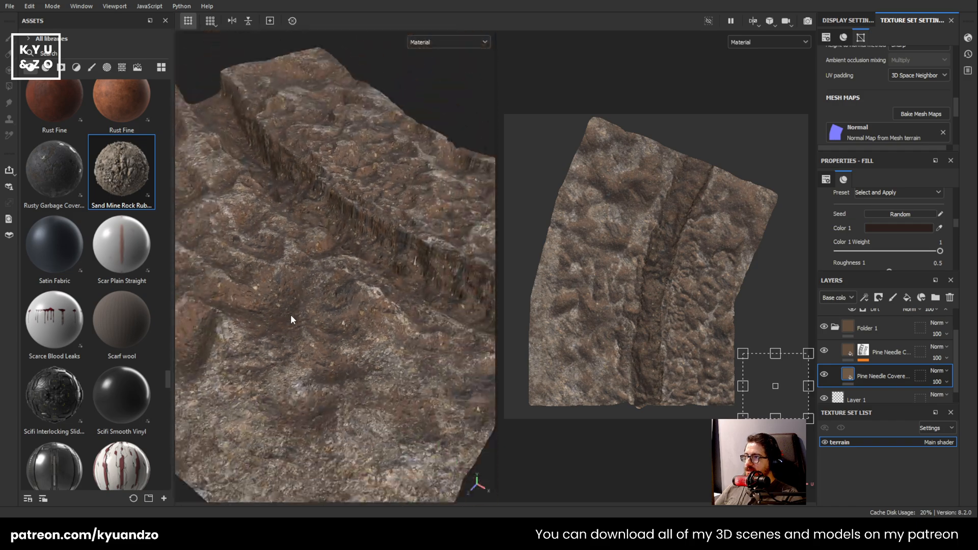
scroll(291, 317, up, 8)
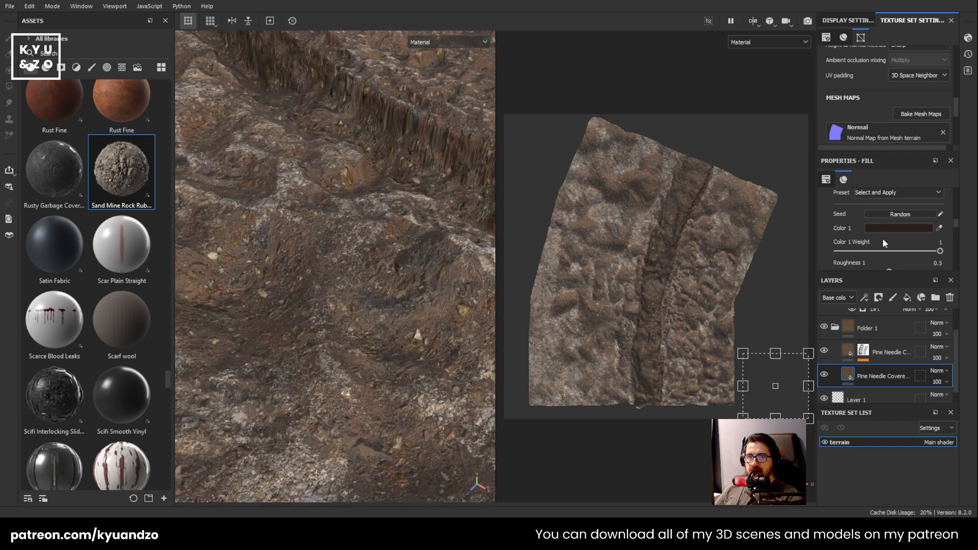
scroll(872, 341, down, 2)
scroll(862, 348, up, 3)
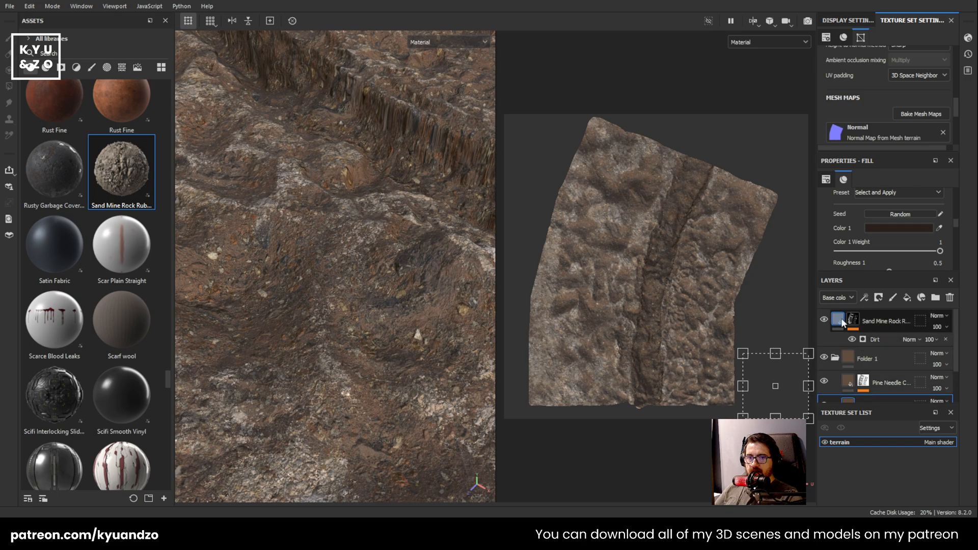
Change Color 2 of the Sand Mine Rock fill layer from olive to a warmer brown
click(839, 320)
scroll(888, 246, down, 2)
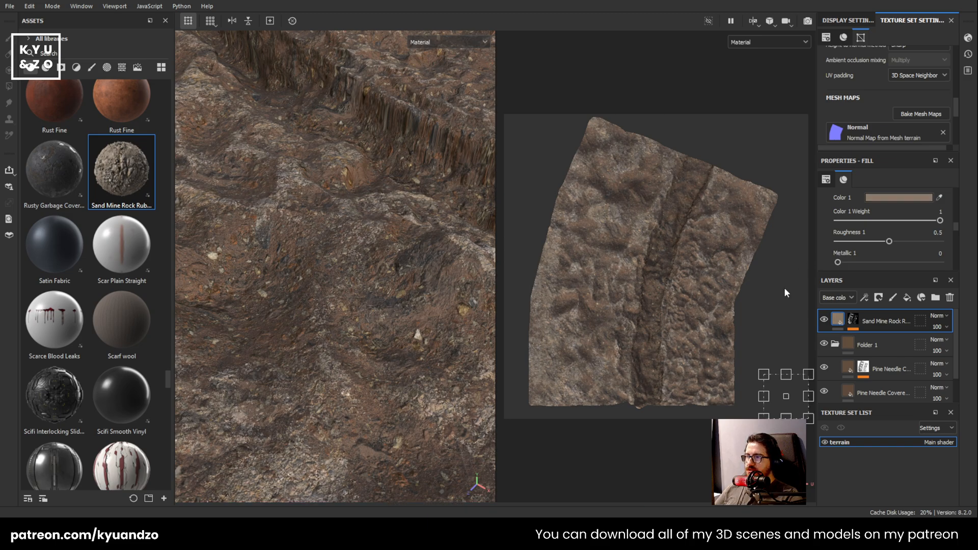
scroll(858, 247, down, 2)
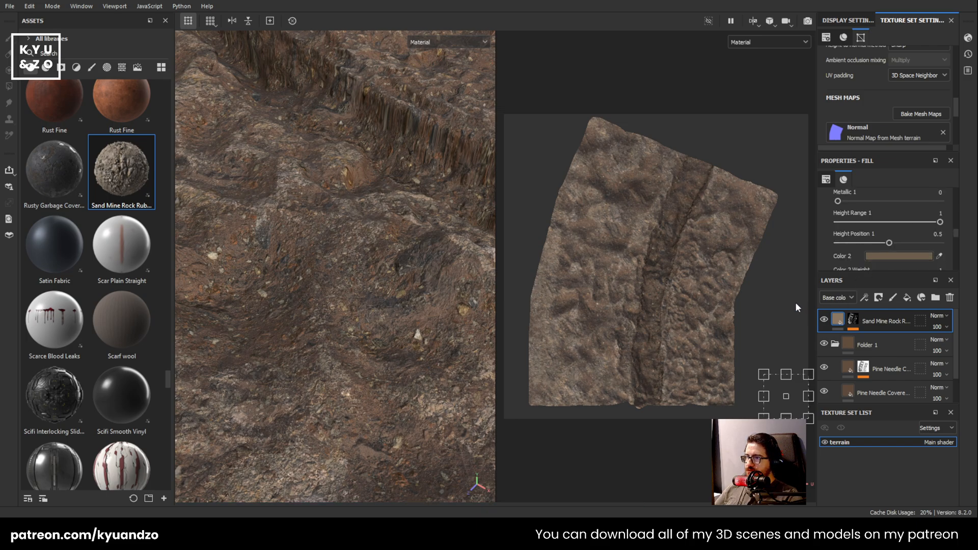
scroll(350, 262, down, 8)
scroll(349, 262, up, 2)
alt+drag(346, 282, 315, 232)
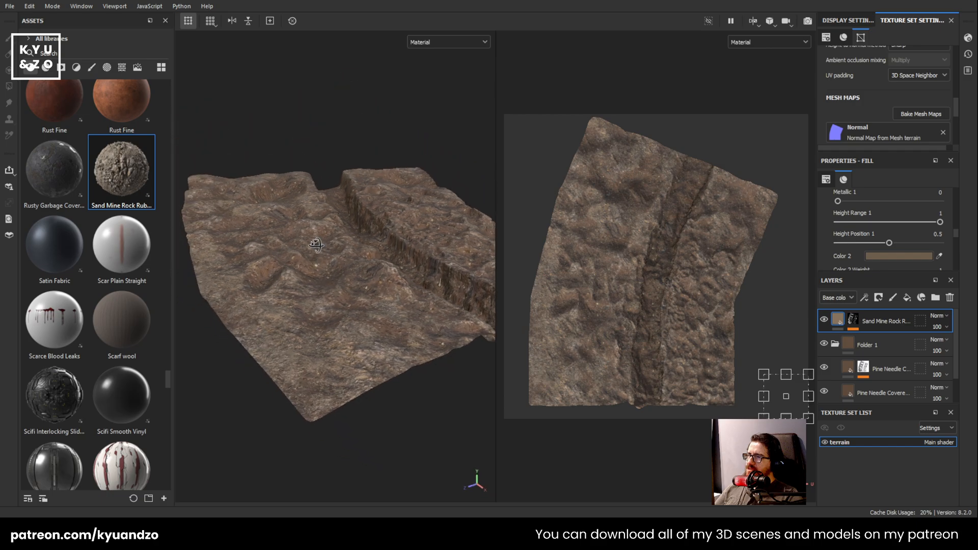
scroll(315, 232, up, 6)
scroll(314, 231, down, 6)
alt+drag(383, 291, 258, 252)
alt+drag(325, 249, 322, 261)
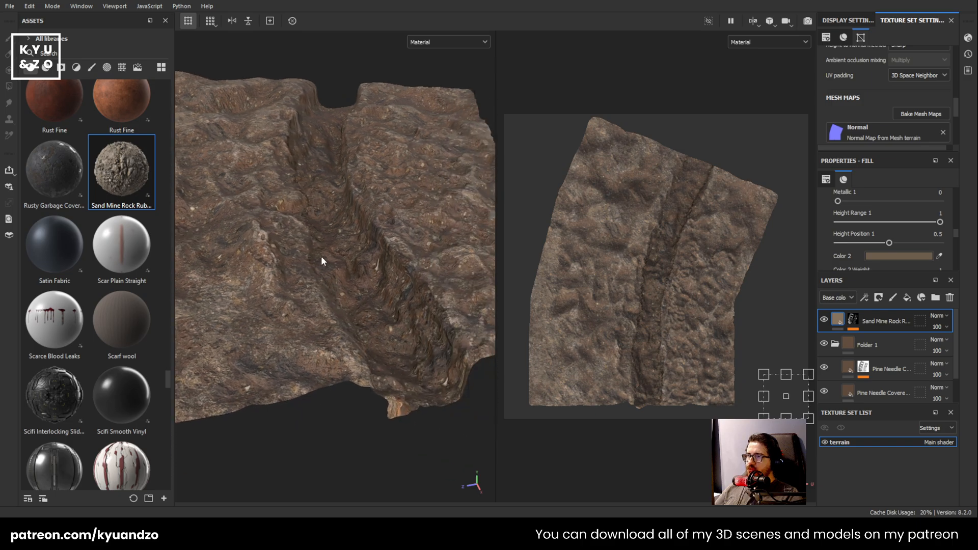
alt+middle_drag(289, 264, 272, 264)
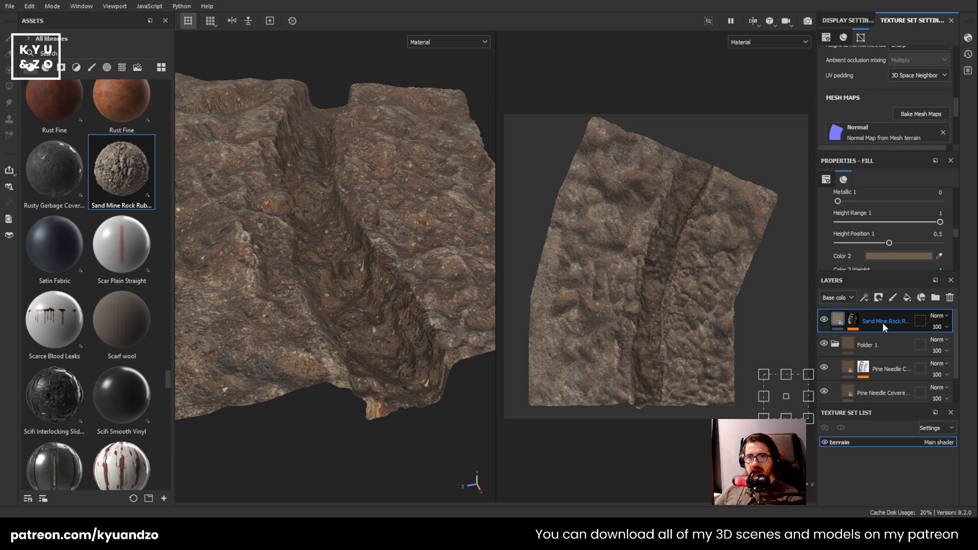
Add the Weeds On Earth Lakeshore material as the top layer with a much smaller tiling and a black mask
scroll(50, 228, down, 8)
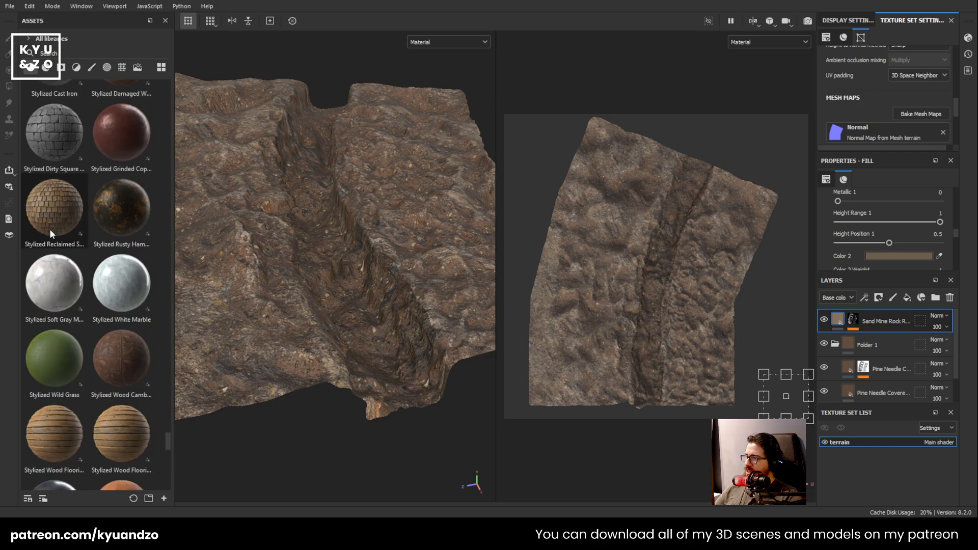
scroll(138, 303, down, 8)
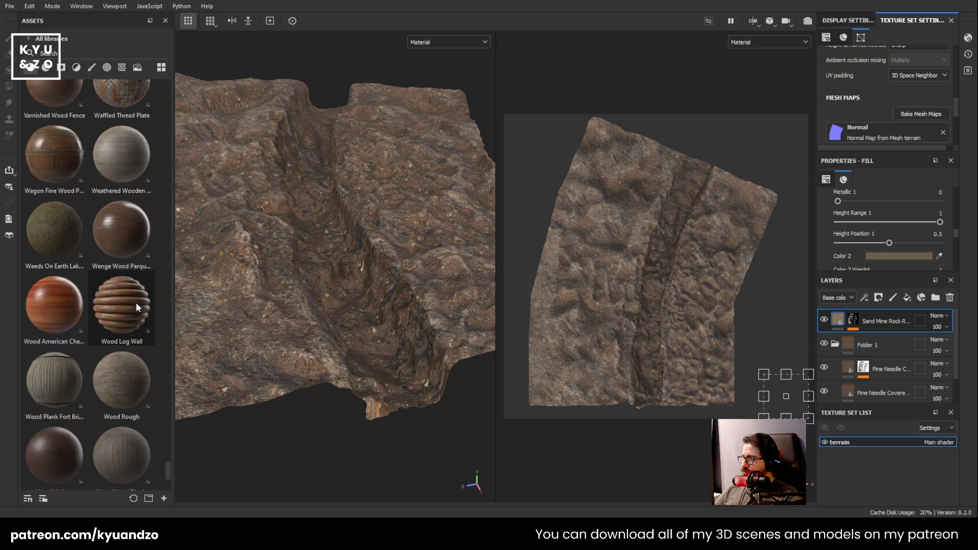
drag(47, 245, 888, 313)
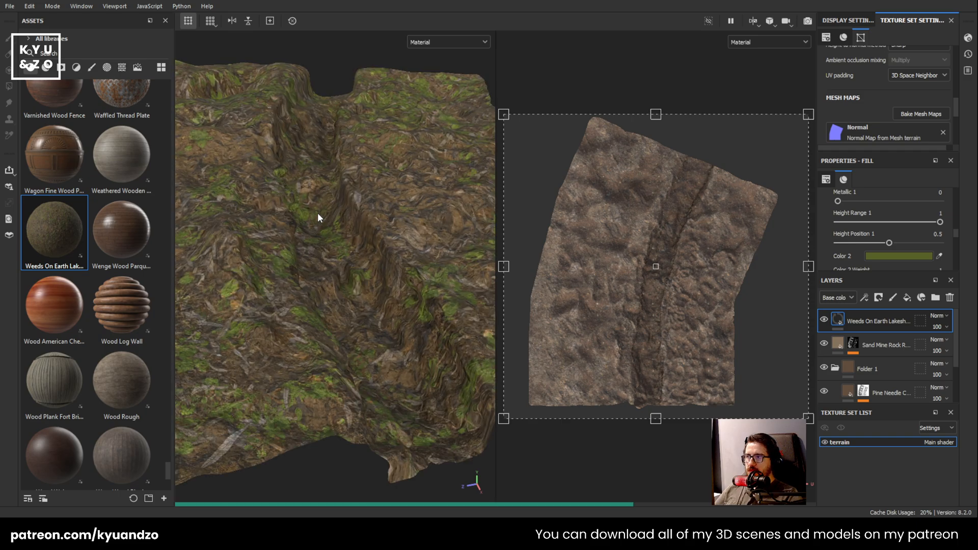
drag(504, 114, 750, 361)
shift+drag(755, 394, 776, 417)
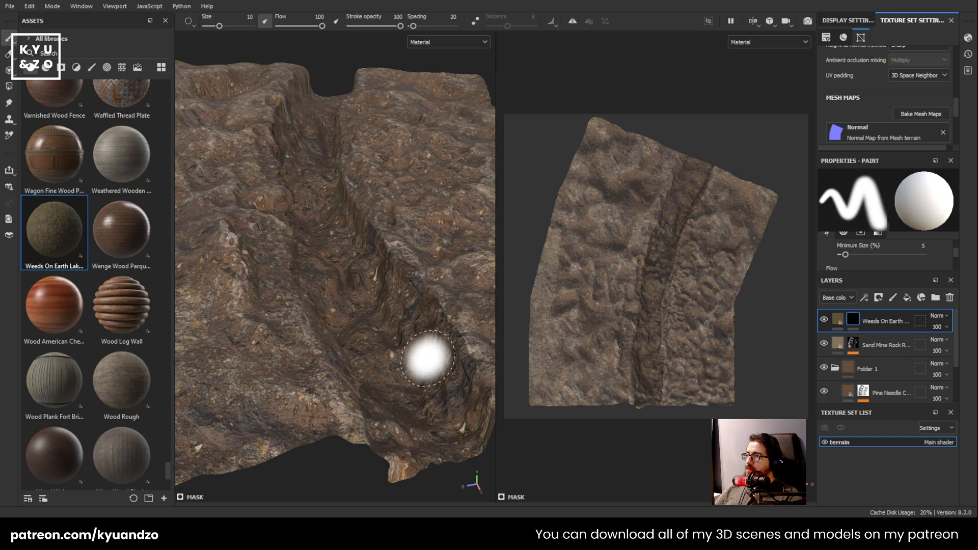
Paint the weeds layer's mask in white along the whole trench floor and lower walls with a size 10 brush
drag(354, 298, 413, 428)
key(ctrl+z)
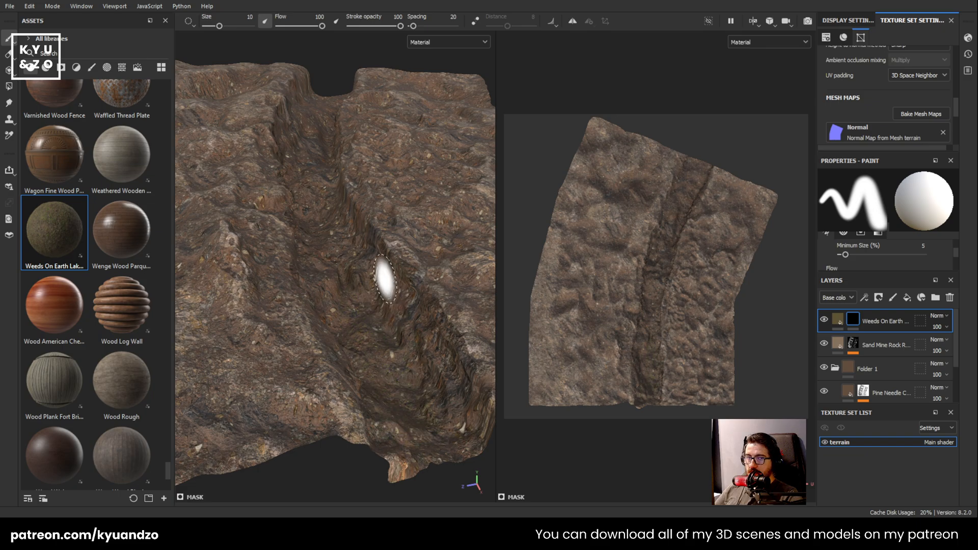
mouse_move(381, 296)
mouse_down()
mouse_move(427, 429)
mouse_move(400, 462)
mouse_up()
drag(359, 347, 390, 412)
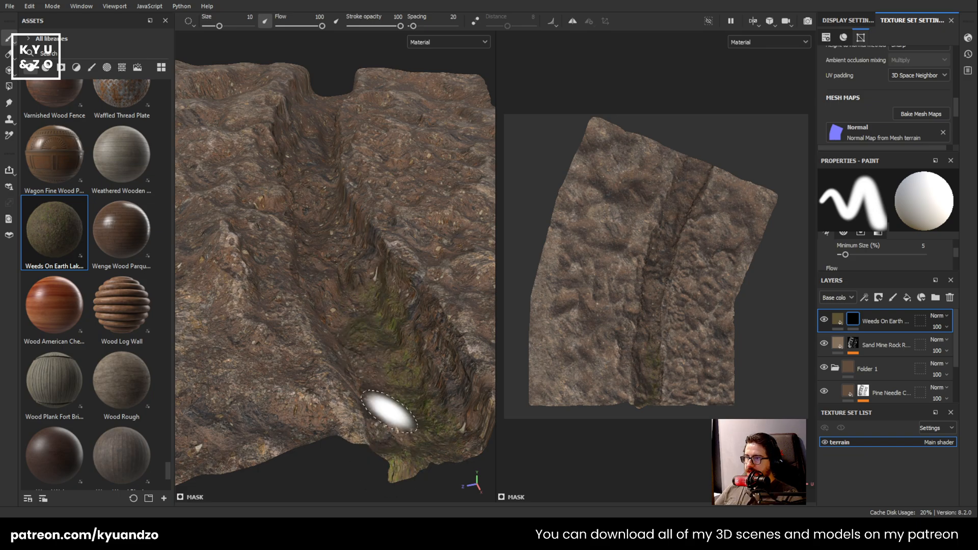
click(315, 259)
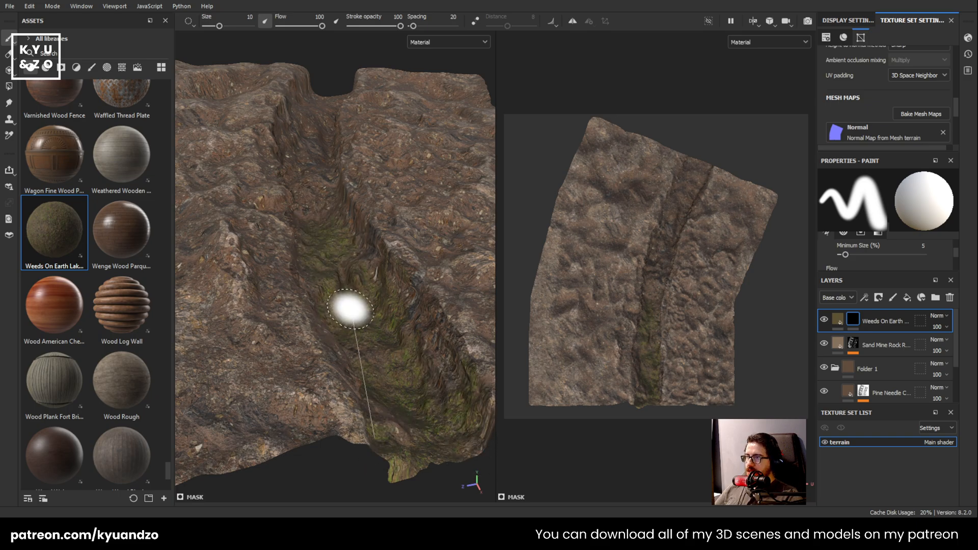
mouse_move(342, 247)
alt+mouse_down()
mouse_move(328, 279)
mouse_move(373, 291)
mouse_move(349, 328)
mouse_move(414, 367)
mouse_move(378, 287)
mouse_move(321, 264)
mouse_move(321, 236)
mouse_move(334, 260)
mouse_move(351, 214)
mouse_move(358, 252)
mouse_move(382, 267)
alt+mouse_up()
key(ctrl+z)
scroll(430, 331, up, 5)
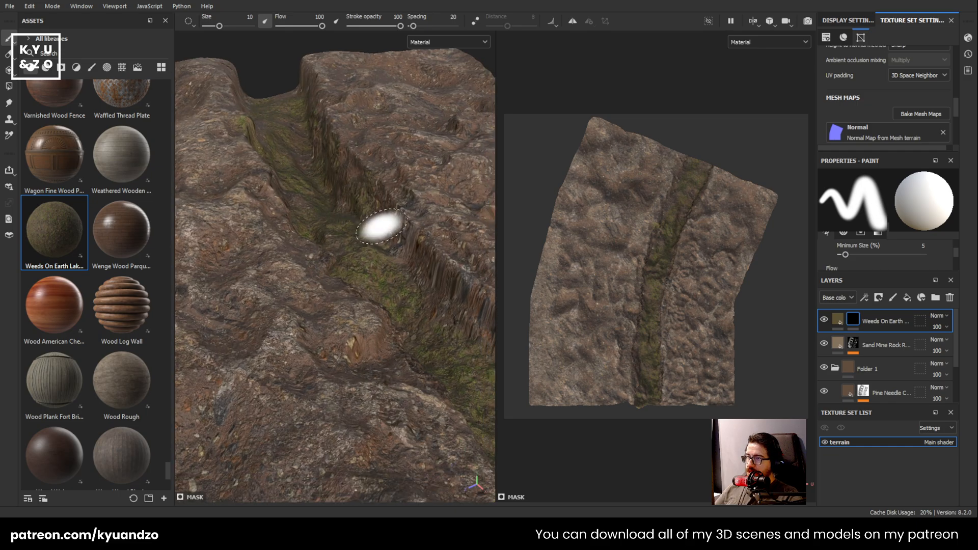
scroll(408, 301, up, 3)
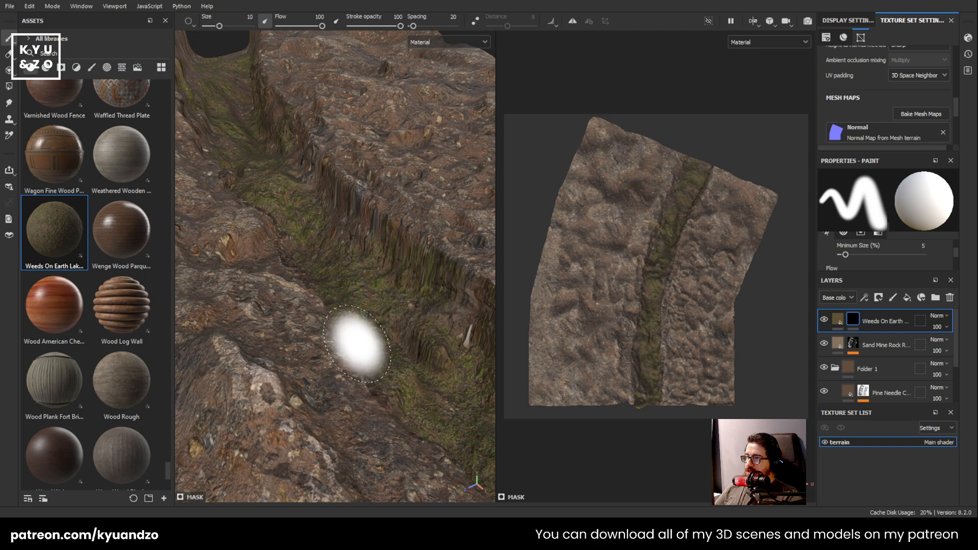
scroll(358, 270, up, 3)
scroll(360, 200, down, 3)
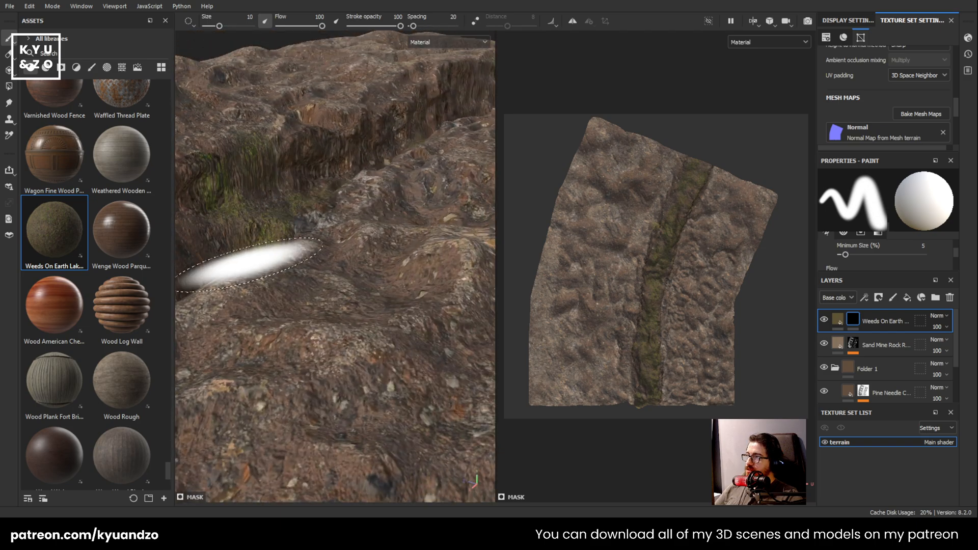
middle_drag(262, 270, 251, 305)
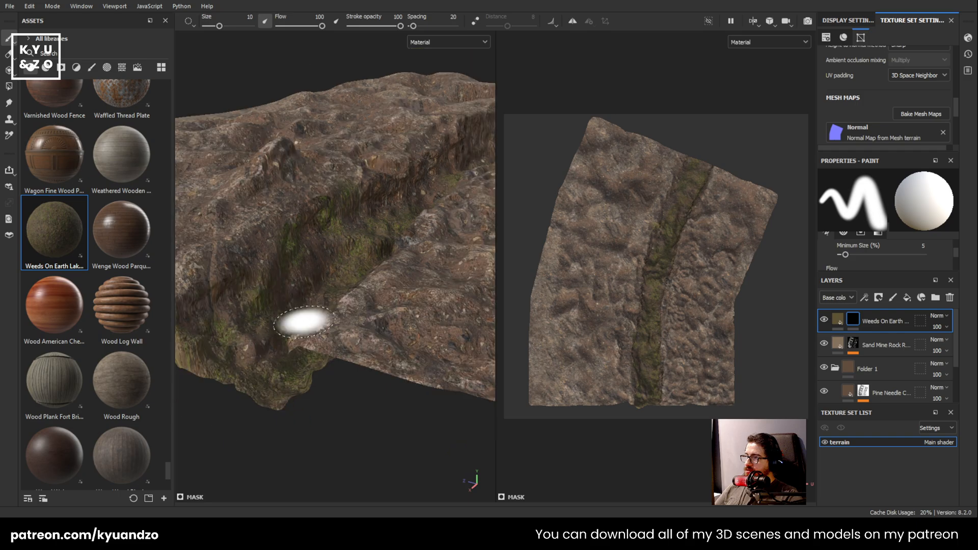
alt+drag(306, 323, 377, 311)
scroll(317, 360, down, 4)
Paint faint weeds over the rock surfaces beside the trench in the weeds mask, with flow 10 and brush size 23.31
mouse_move(328, 349)
alt+mouse_down()
mouse_move(320, 41)
mouse_move(270, 27)
mouse_move(283, 25)
alt+mouse_up()
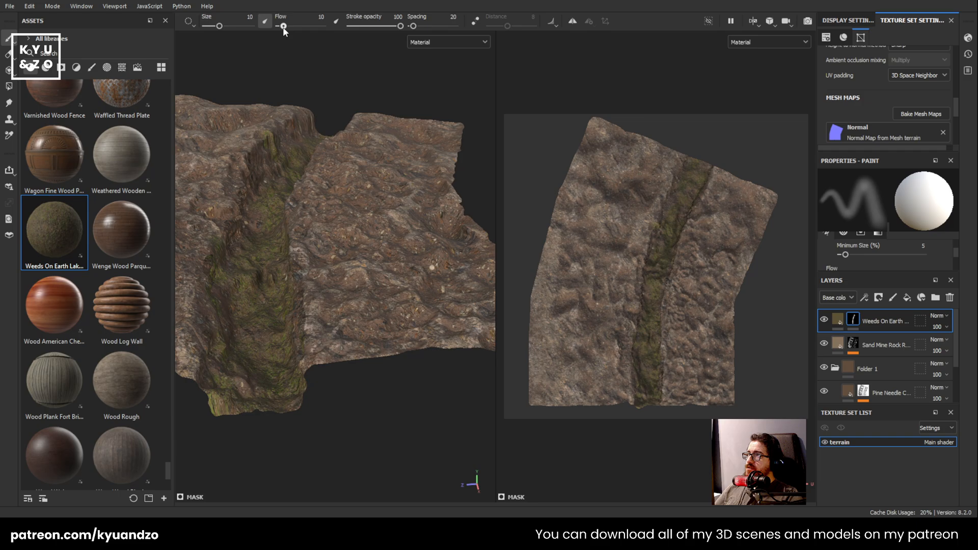
drag(219, 26, 227, 25)
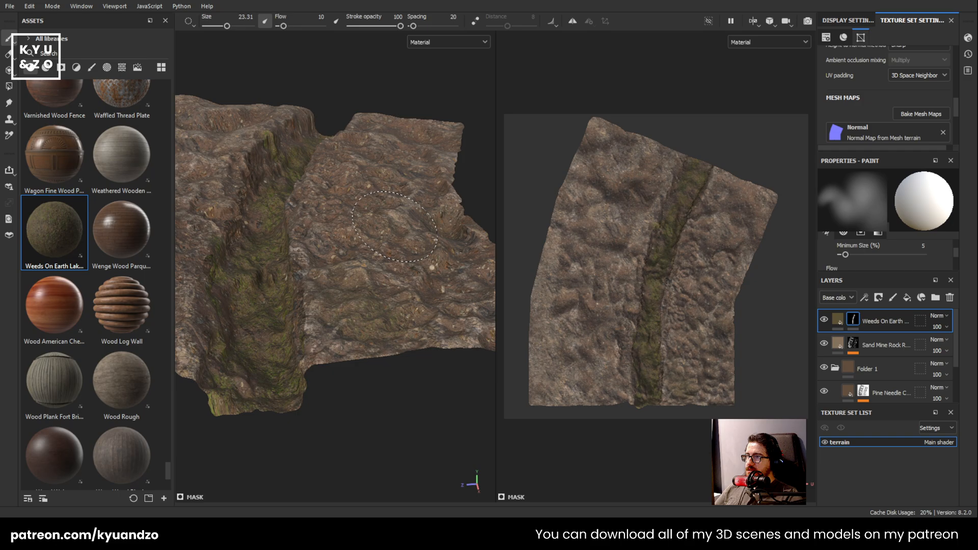
alt+middle_drag(386, 219, 332, 235)
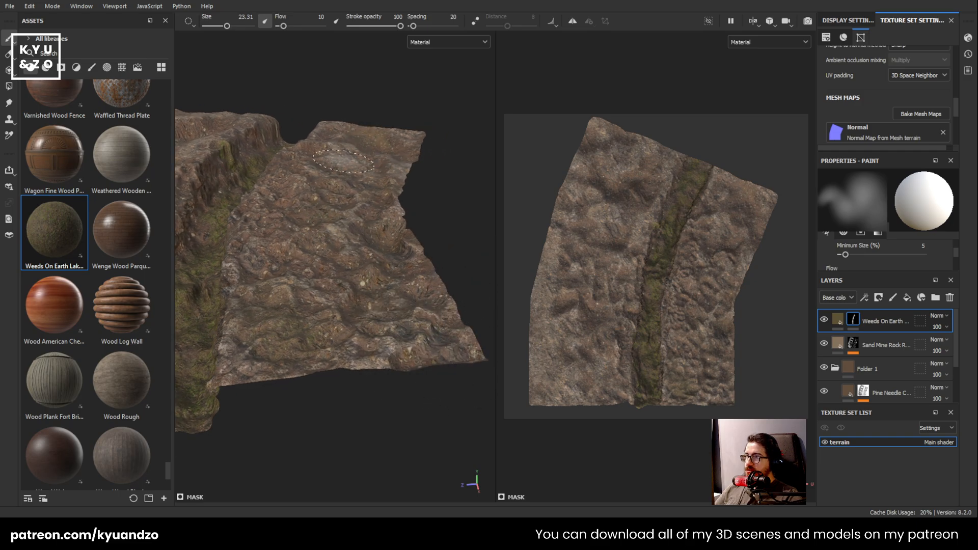
alt+drag(219, 242, 406, 258)
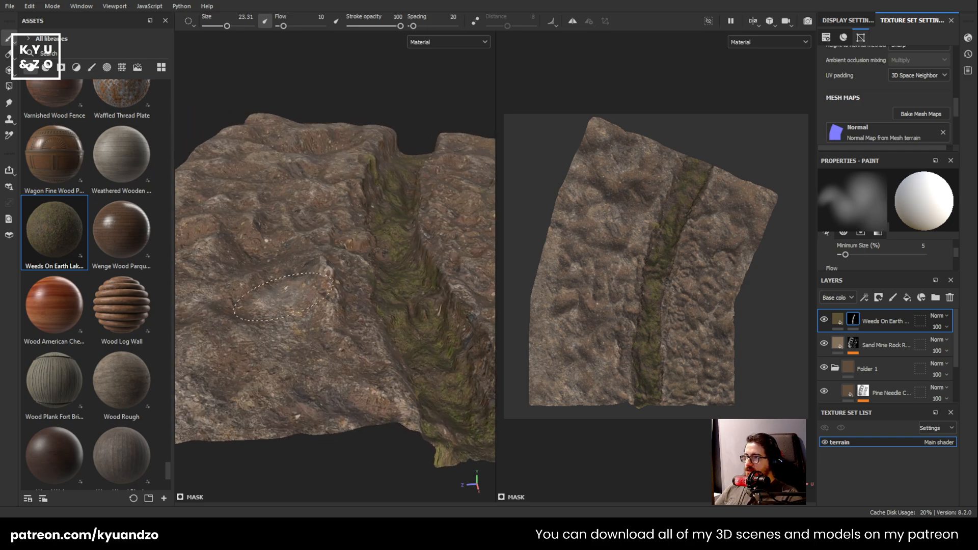
alt+drag(287, 321, 272, 305)
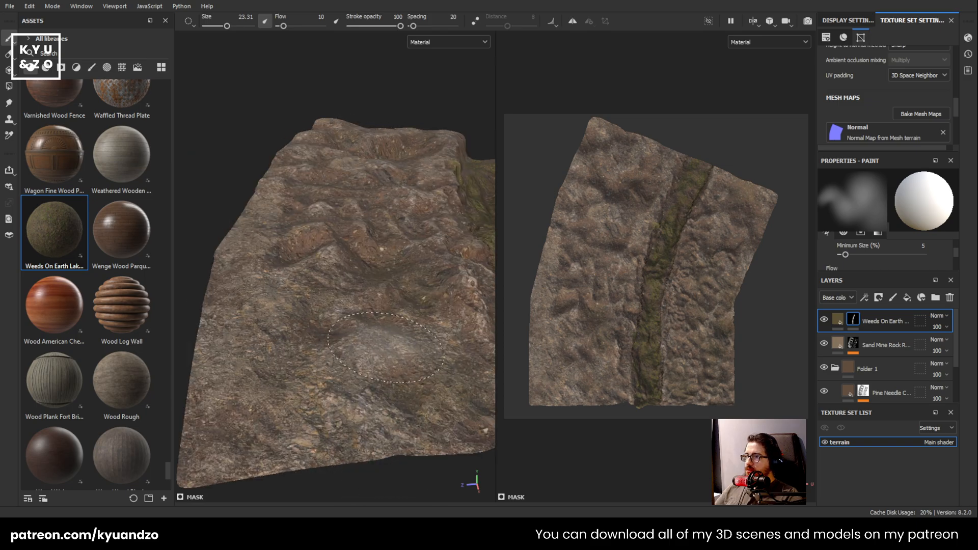
alt+drag(325, 302, 329, 236)
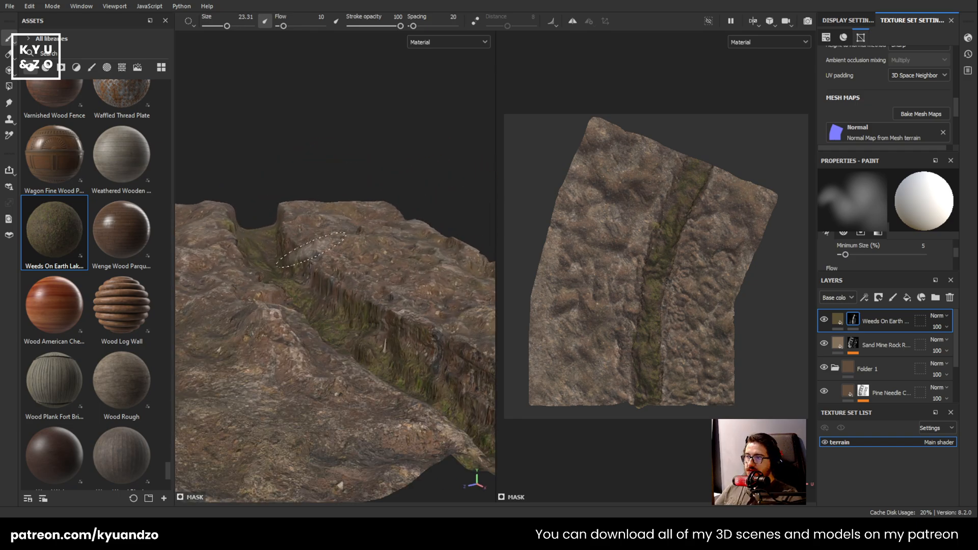
Examine the weeds blending along the trench walls, floor and surrounding rock from close up and from a distance
scroll(313, 250, up, 5)
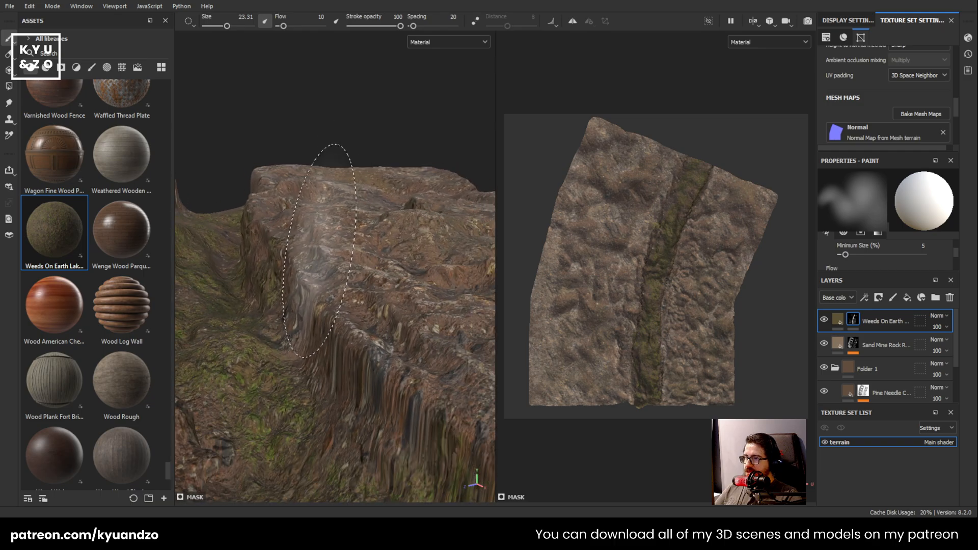
mouse_move(319, 251)
alt+mouse_down()
mouse_move(333, 238)
mouse_move(357, 270)
alt+mouse_up()
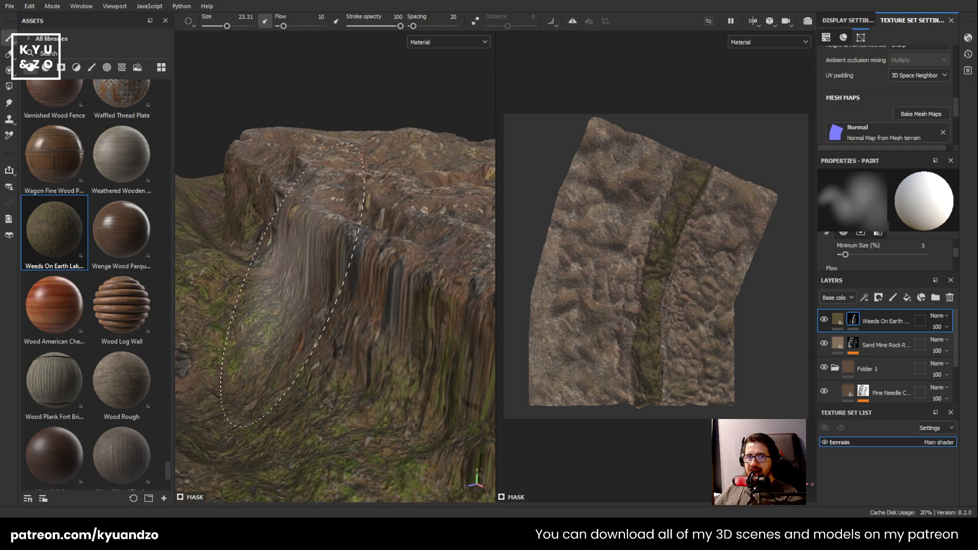
mouse_move(292, 285)
alt+mouse_down()
mouse_move(408, 163)
mouse_move(367, 168)
mouse_move(382, 142)
mouse_move(308, 220)
mouse_move(323, 197)
mouse_move(317, 168)
mouse_move(308, 221)
alt+mouse_up()
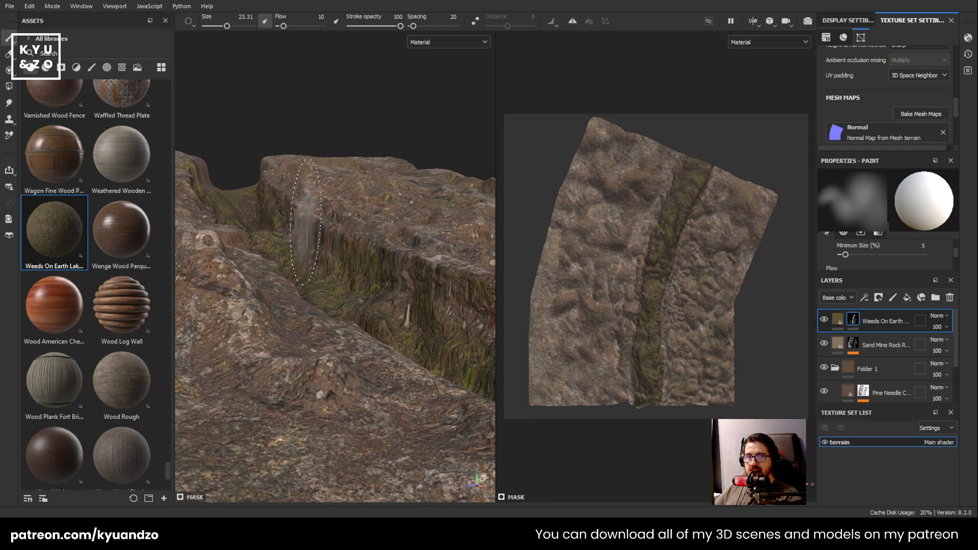
scroll(326, 244, down, 3)
scroll(326, 244, up, 2)
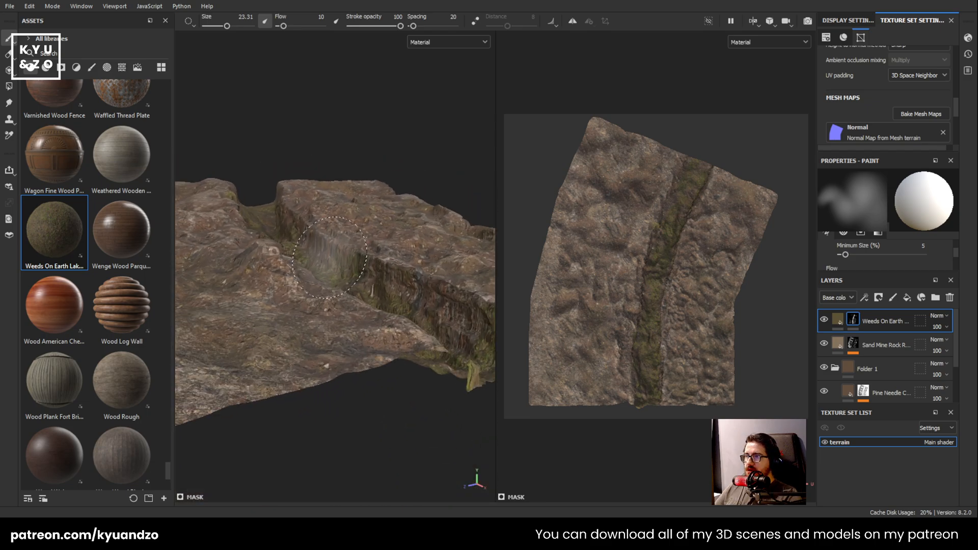
scroll(327, 243, down, 2)
scroll(326, 244, up, 3)
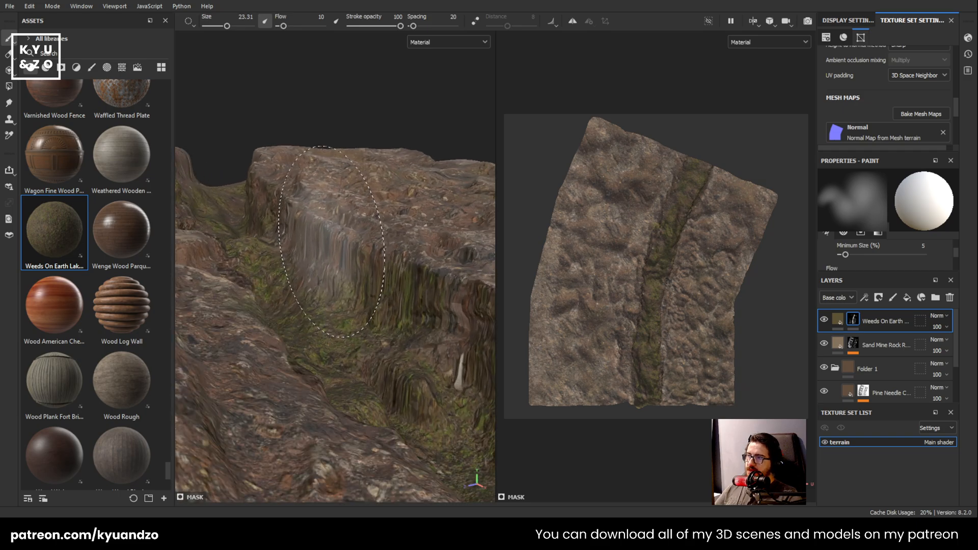
scroll(326, 244, down, 3)
scroll(325, 243, up, 1)
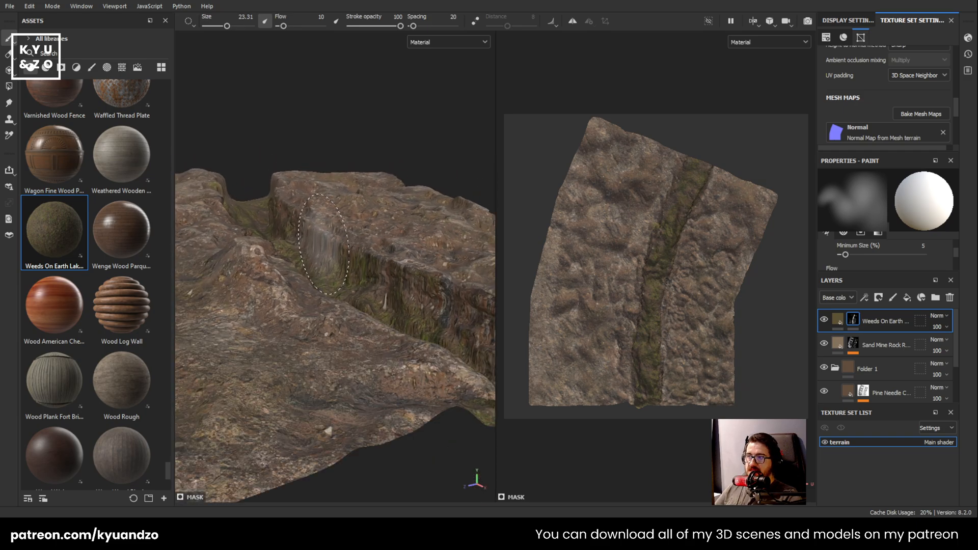
mouse_move(325, 243)
alt+mouse_down()
mouse_move(329, 314)
mouse_move(345, 246)
mouse_move(365, 254)
alt+mouse_up()
scroll(345, 245, down, 3)
scroll(365, 254, up, 1)
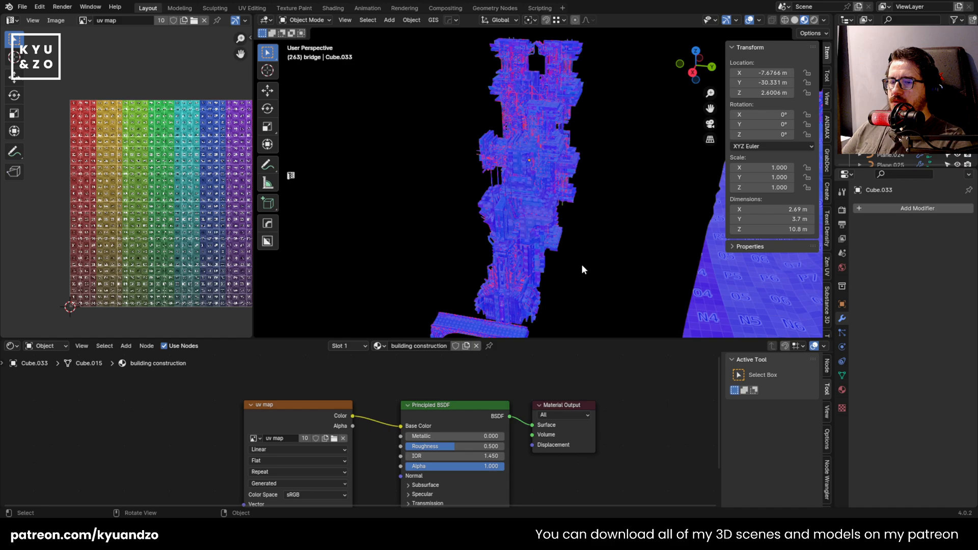
Switch to Blender and turn off the Face Orientation overlay in the 3D viewport
middle_drag(582, 268, 579, 237)
scroll(560, 212, down, 4)
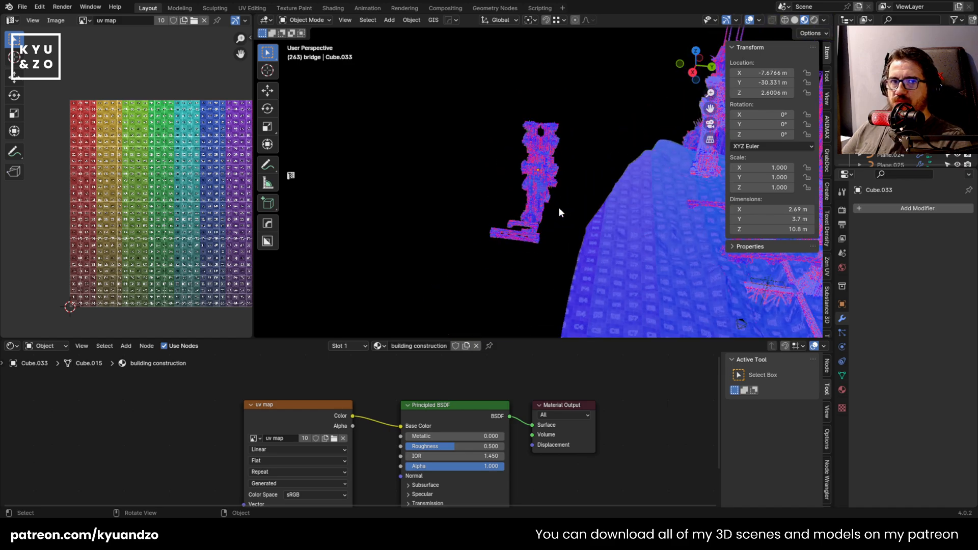
scroll(559, 212, up, 6)
click(761, 20)
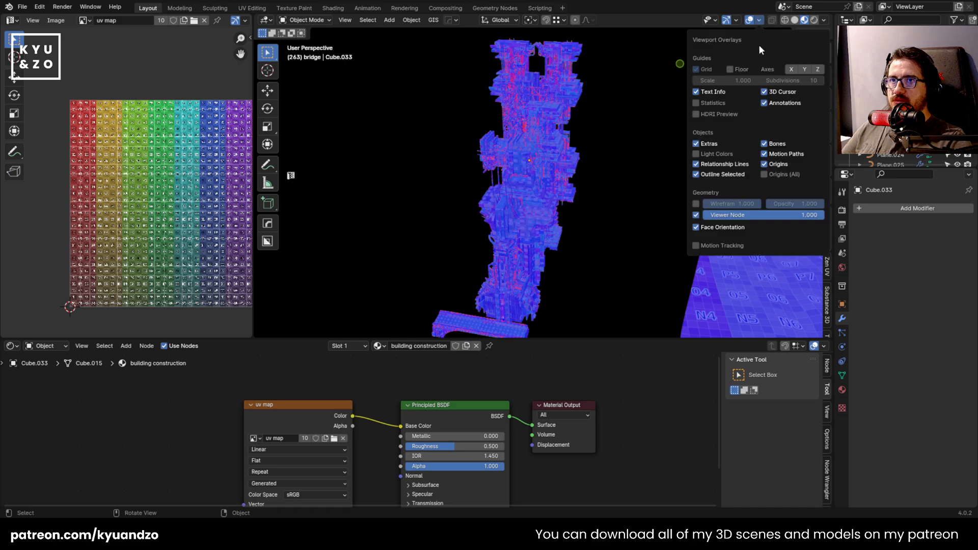
key(n)
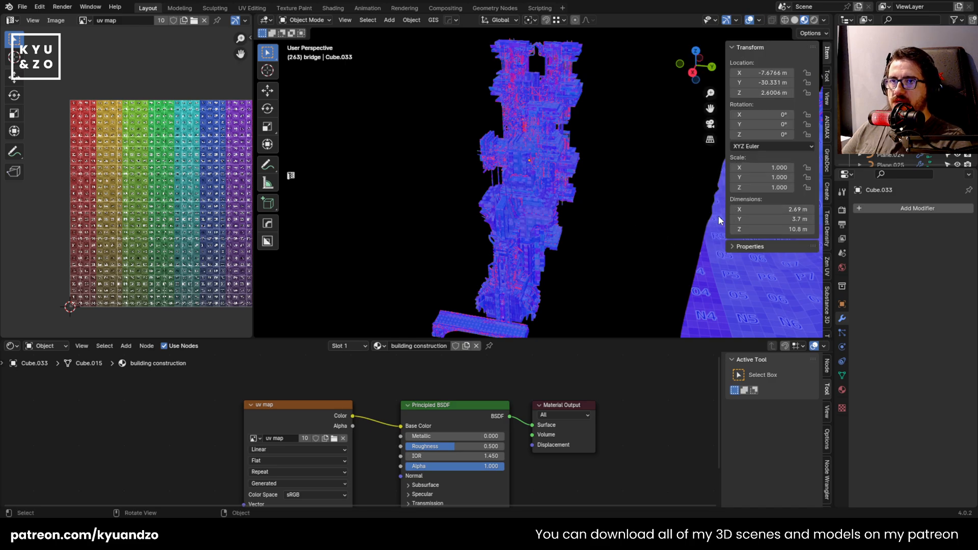
click(760, 21)
click(739, 207)
scroll(555, 187, down, 3)
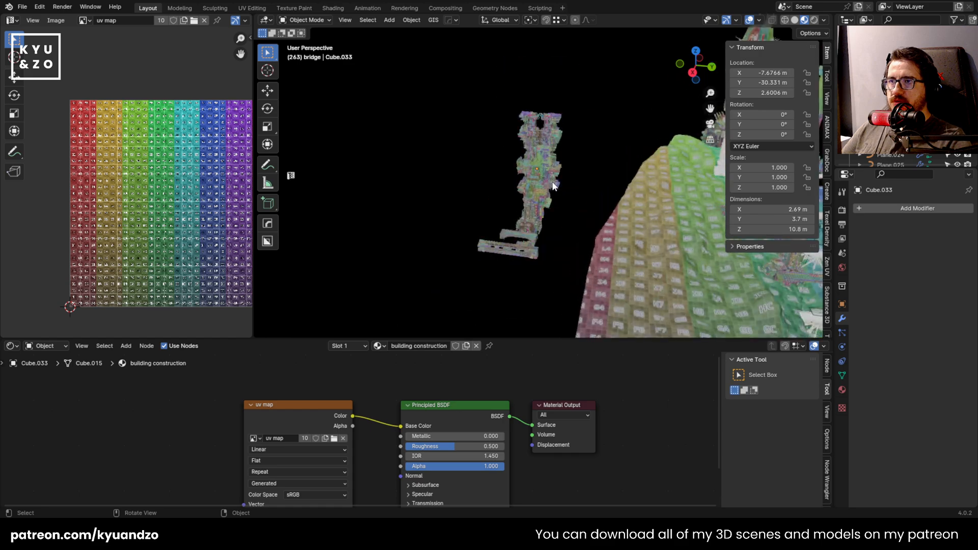
Select the long battlement wall object and delete the uv map image texture node from its wall material
scroll(554, 187, up, 7)
shift+middle_drag(484, 290, 535, 127)
click(428, 280)
scroll(502, 181, up, 3)
shift+middle_drag(428, 280, 270, 362)
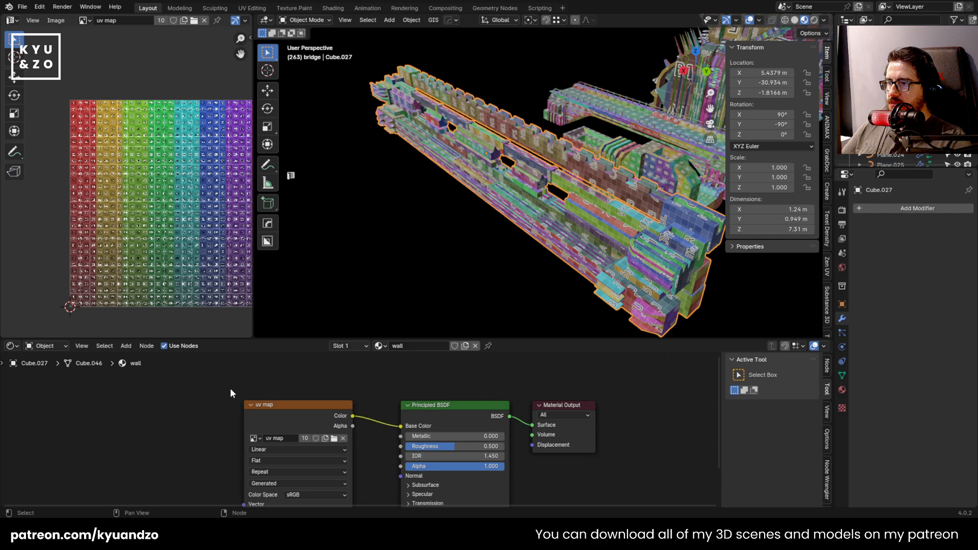
drag(231, 387, 292, 436)
key(x)
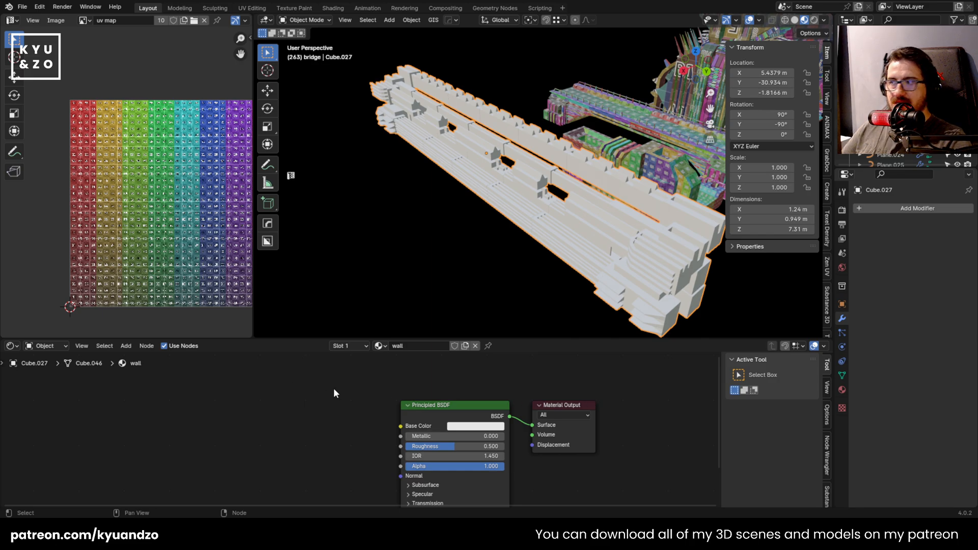
Start Node Wrangler's Principled Texture Setup on the wall material's Principled BSDF and display the texture files as a detailed list
click(39, 7)
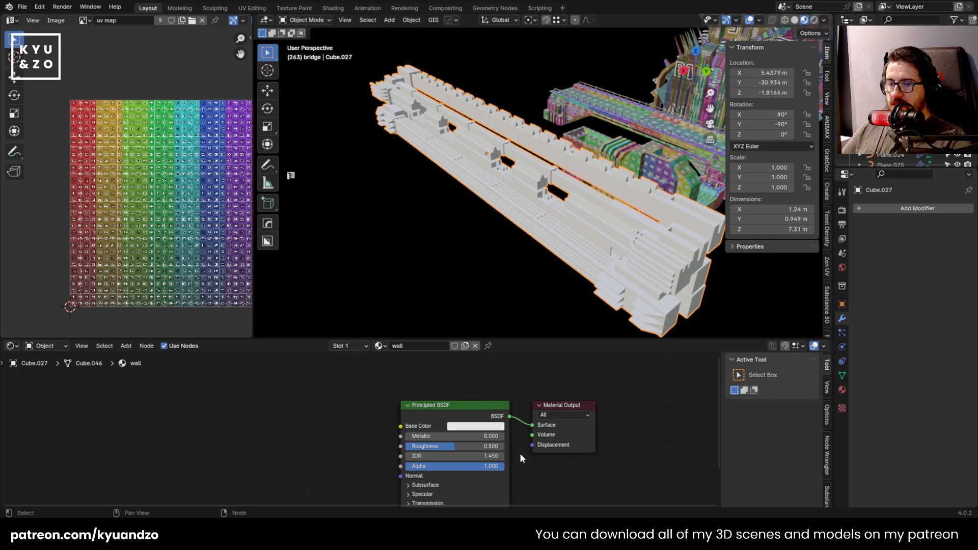
click(435, 412)
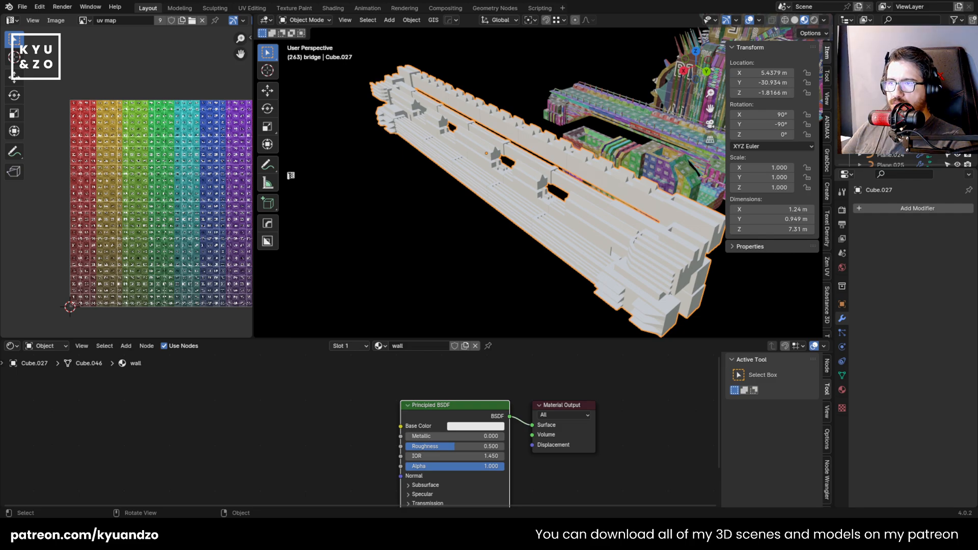
key(ctrl+shift+t)
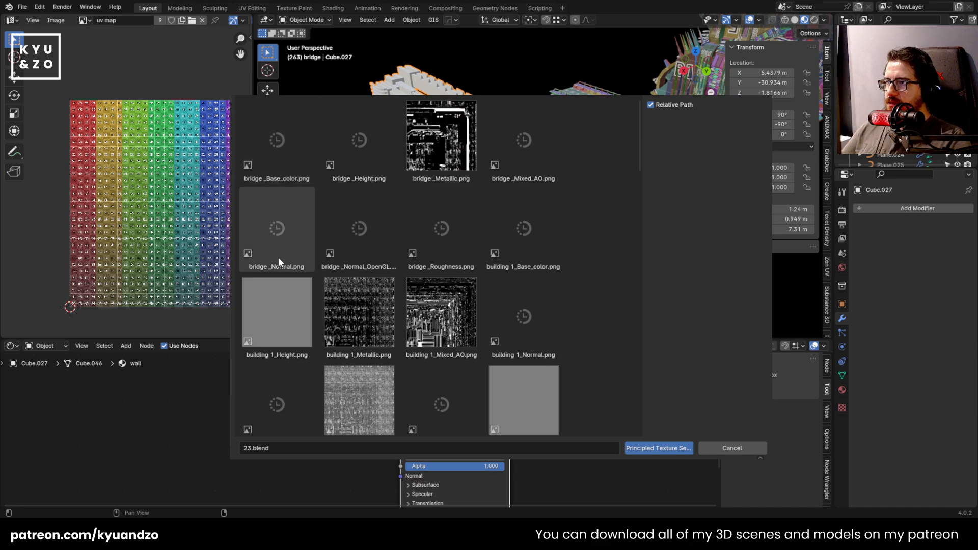
scroll(462, 222, down, 2)
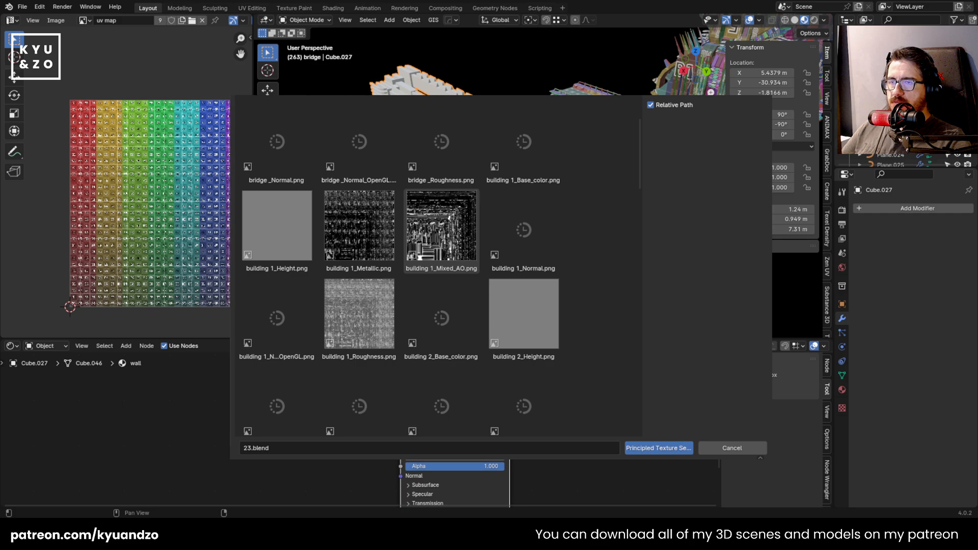
scroll(597, 274, down, 2)
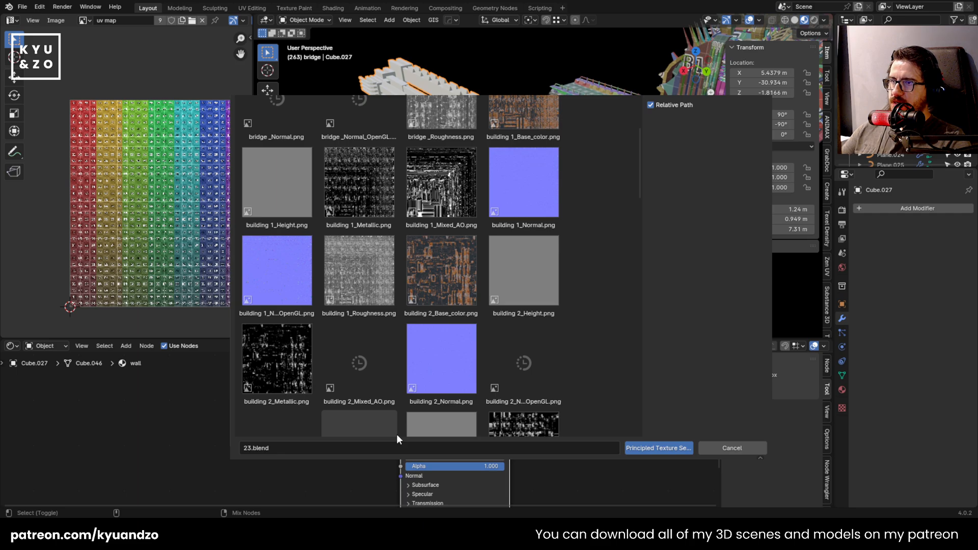
scroll(432, 321, down, 2)
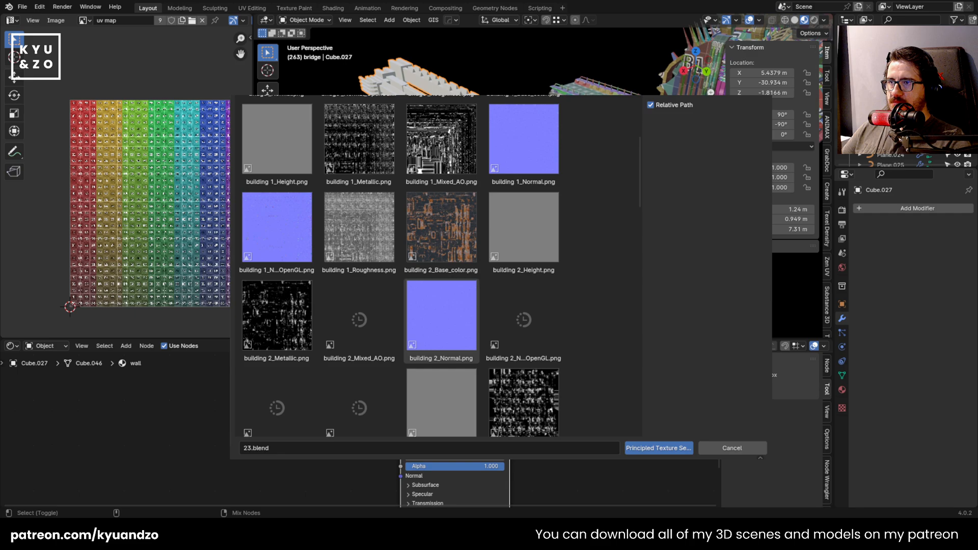
scroll(582, 207, down, 2)
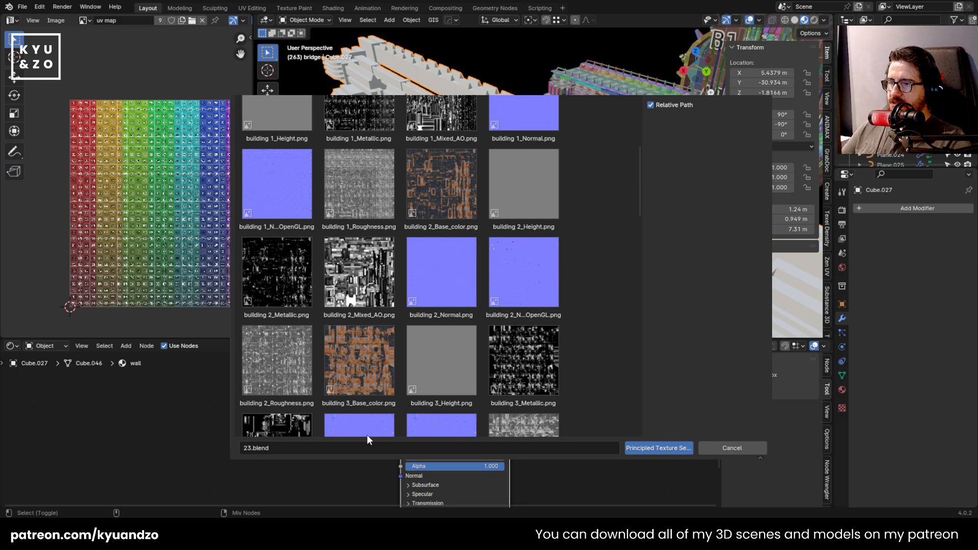
click(692, 85)
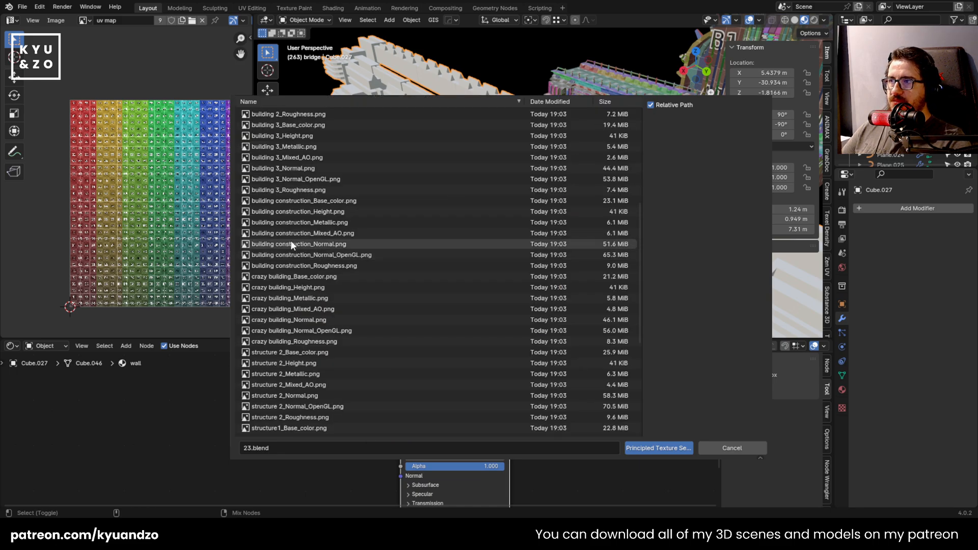
Load all seven wall texture maps, from wall_Base_color.png to wall_Roughness.png, into the wall material's Principled BSDF
scroll(295, 235, down, 10)
scroll(294, 231, up, 5)
scroll(294, 230, down, 5)
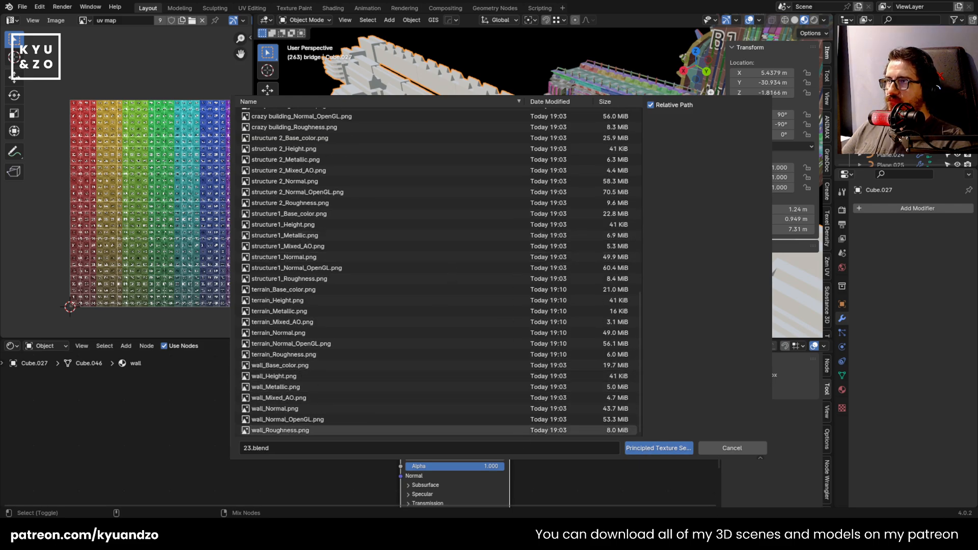
click(301, 366)
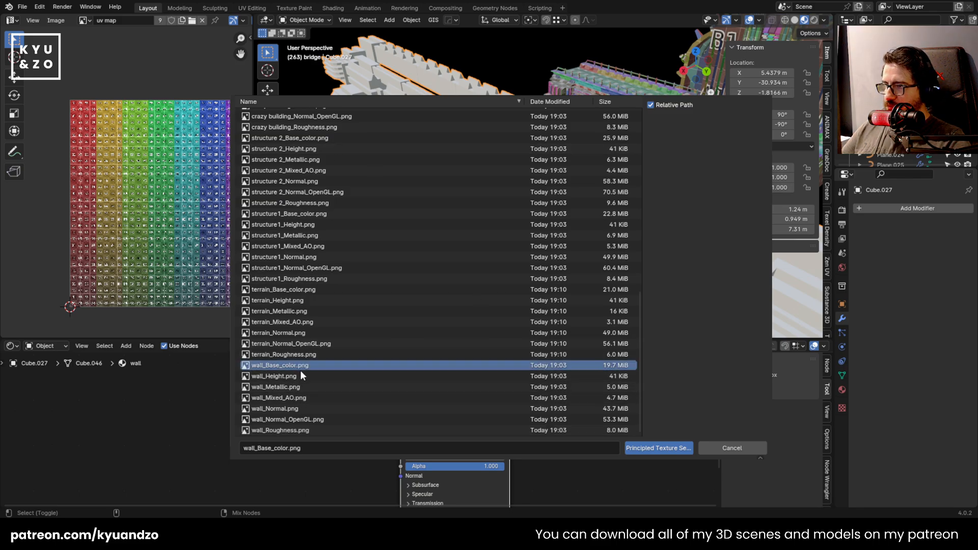
shift+click(298, 375)
shift+click(295, 387)
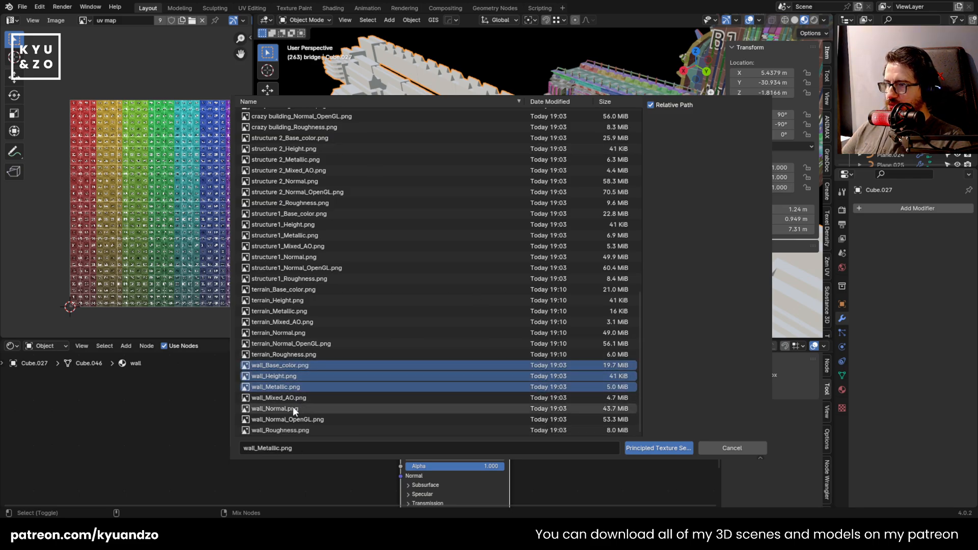
shift+click(302, 399)
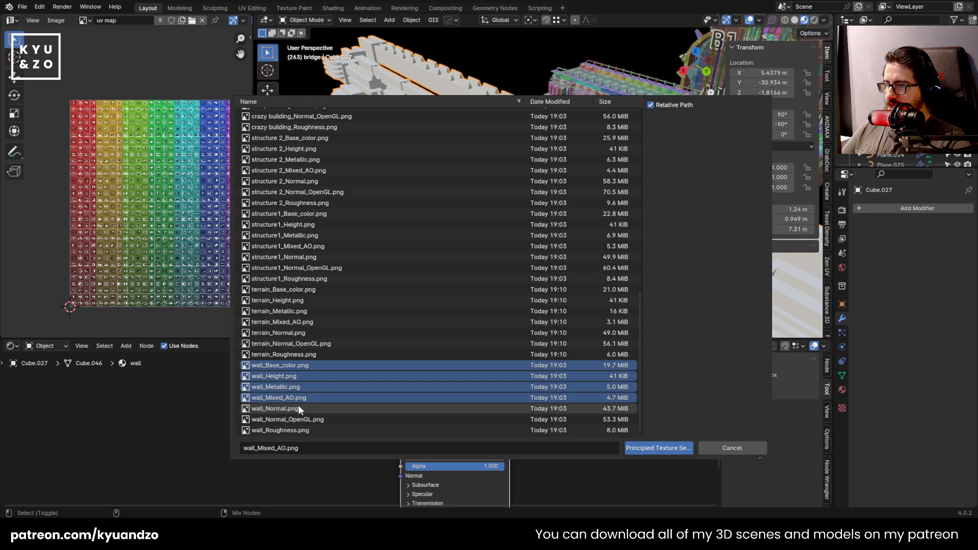
shift+click(299, 408)
shift+click(296, 420)
shift+click(294, 431)
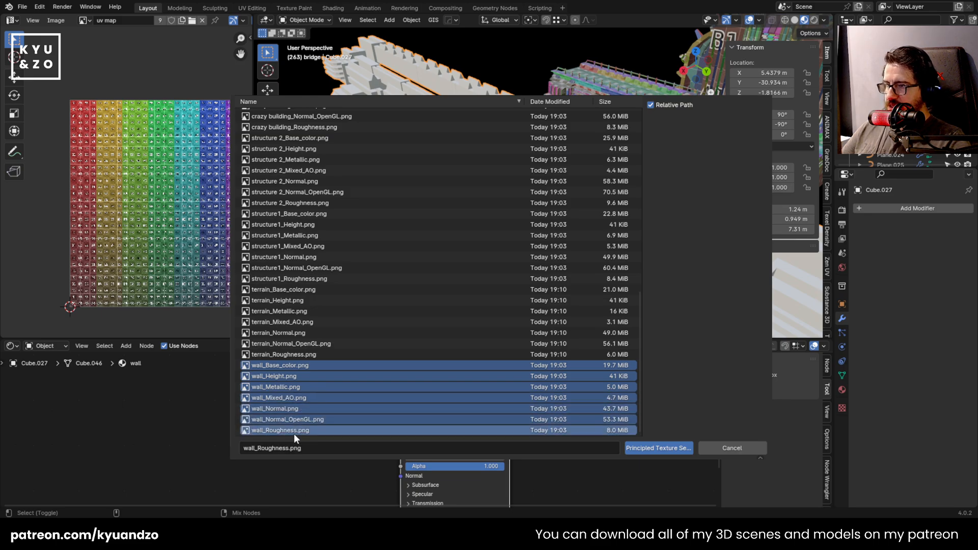
click(689, 448)
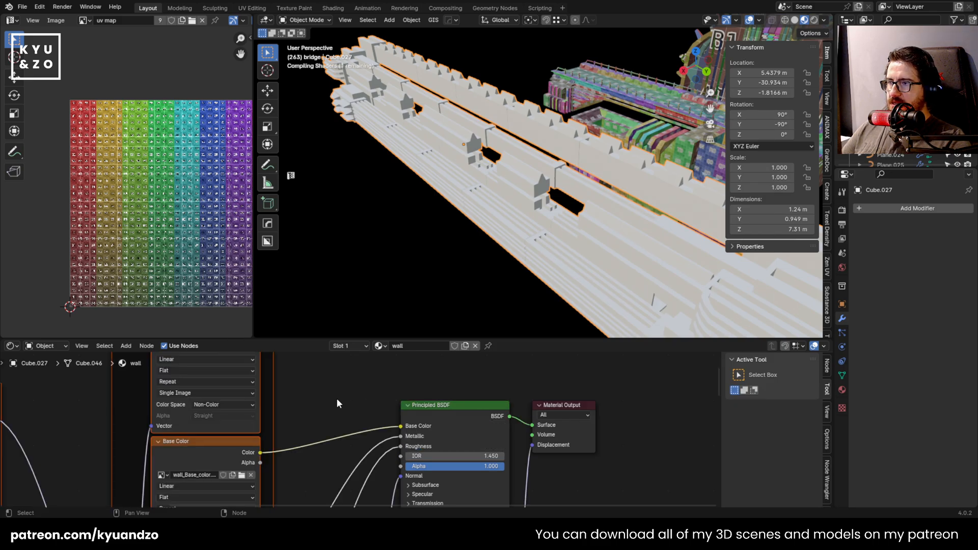
scroll(338, 398, down, 8)
key(KP_Decimal)
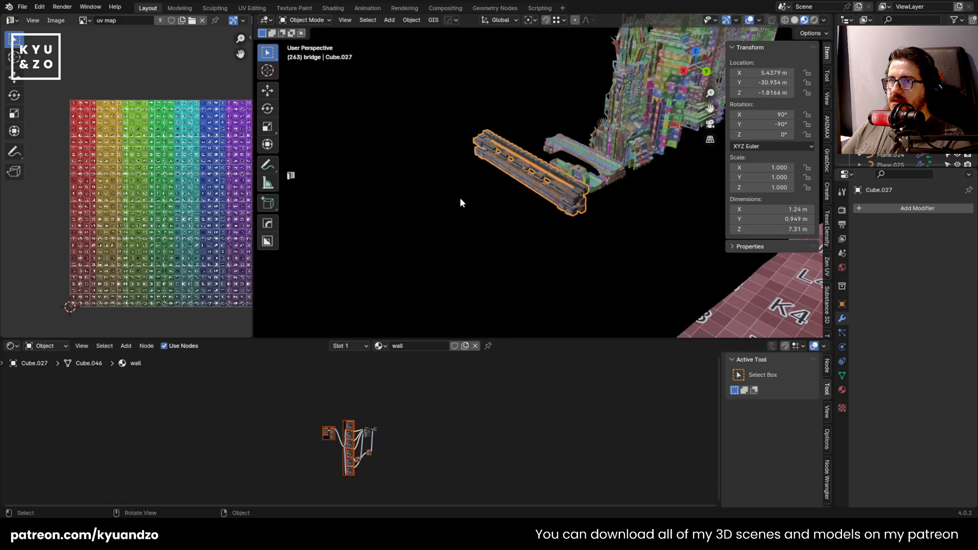
scroll(460, 197, down, 10)
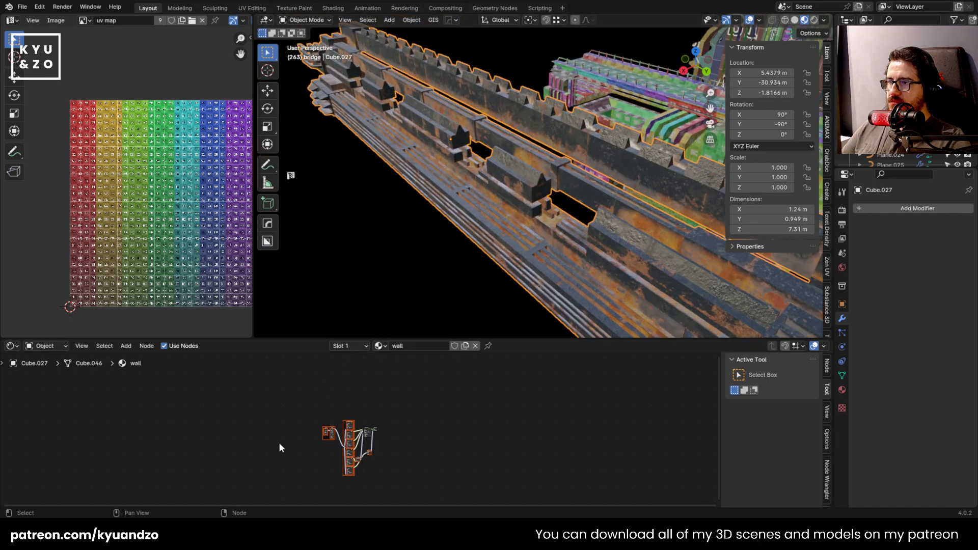
Enlarge the node editor and add a Mix Color node above the Principled BSDF in the wall material
scroll(286, 443, up, 5)
scroll(292, 440, up, 2)
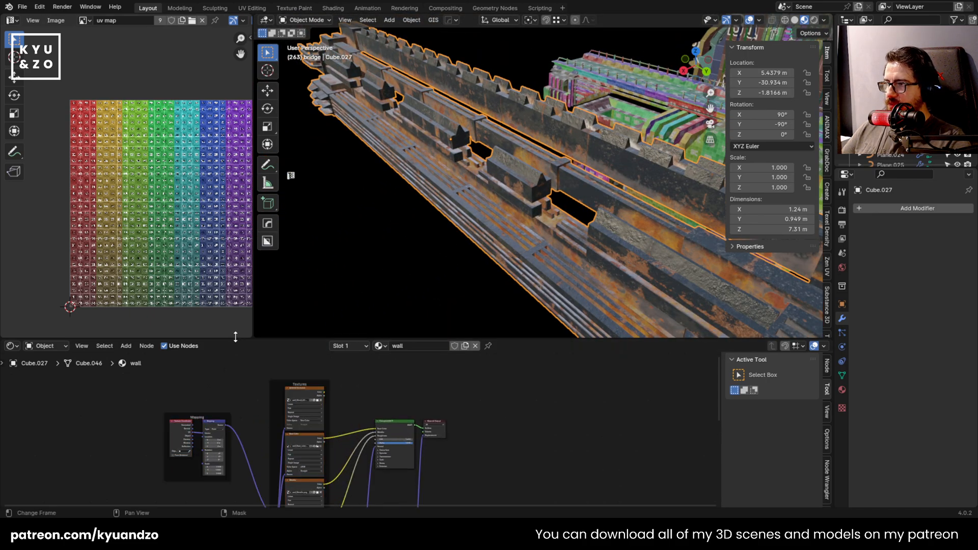
drag(238, 339, 239, 202)
scroll(306, 306, up, 4)
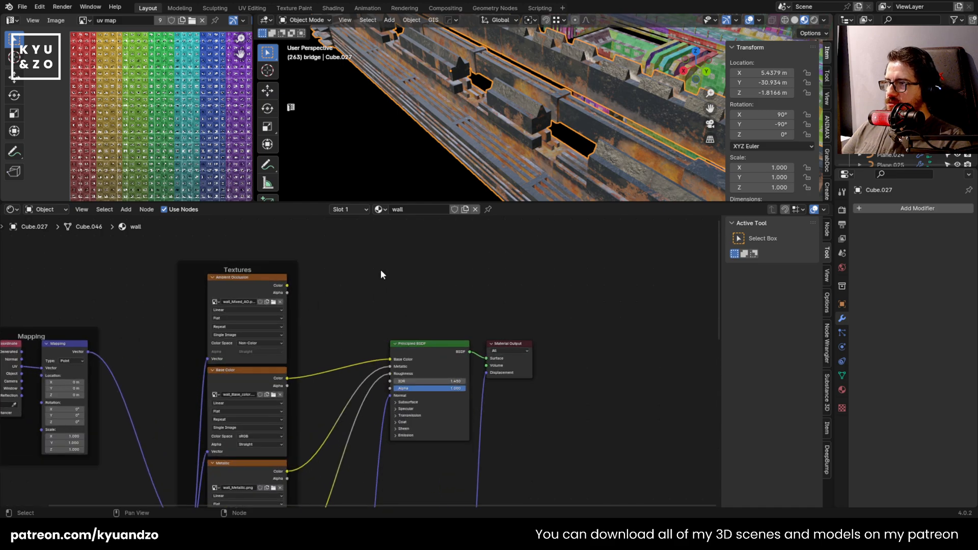
scroll(417, 305, up, 3)
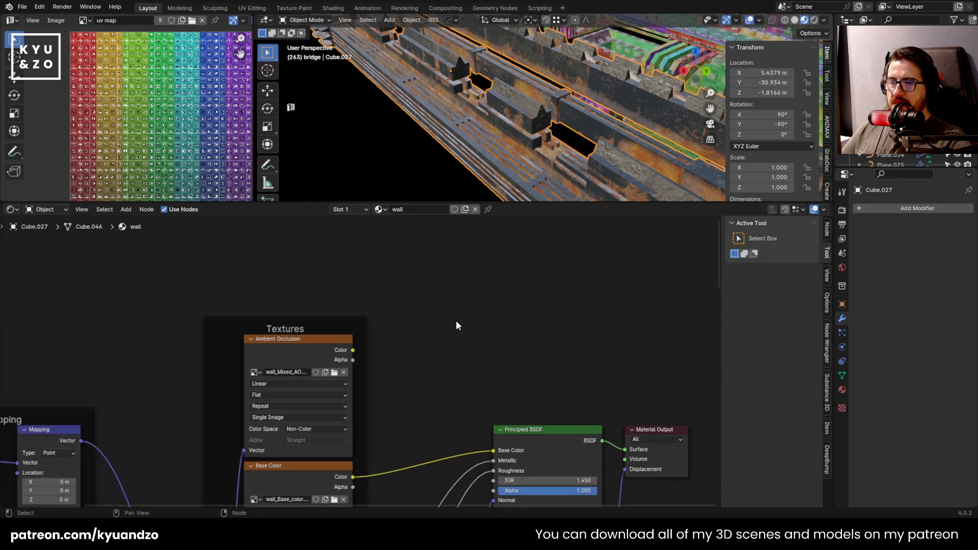
key(shift+a)
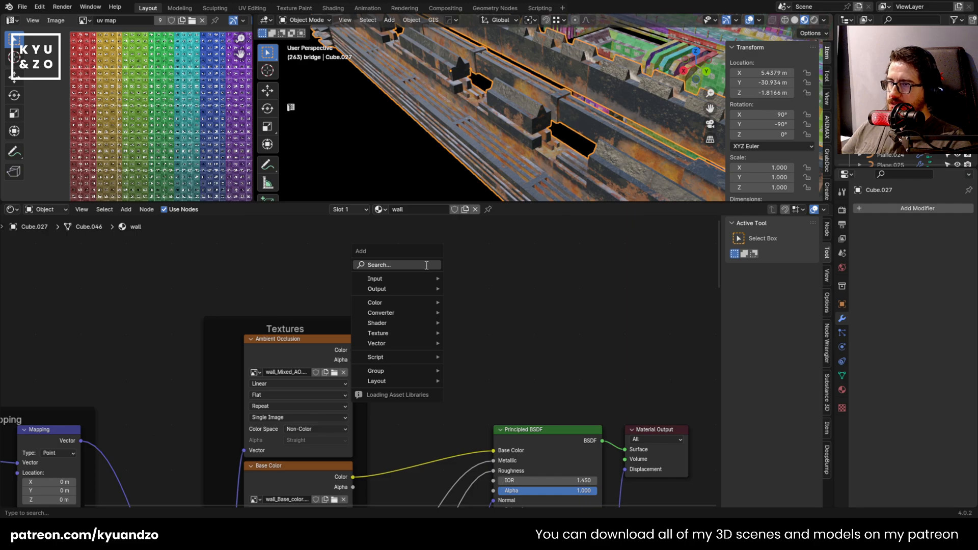
text(mix)
key(Return)
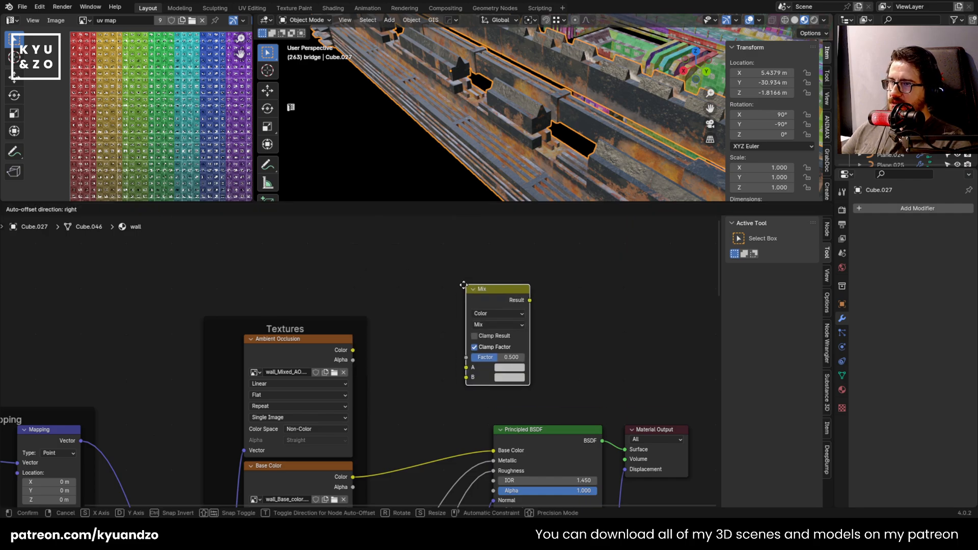
click(408, 274)
Connect the wall's Base Color texture to Mix input A, Ambient Occlusion to B, and the Mix result to the Principled BSDF's Base Color
drag(285, 354, 274, 322)
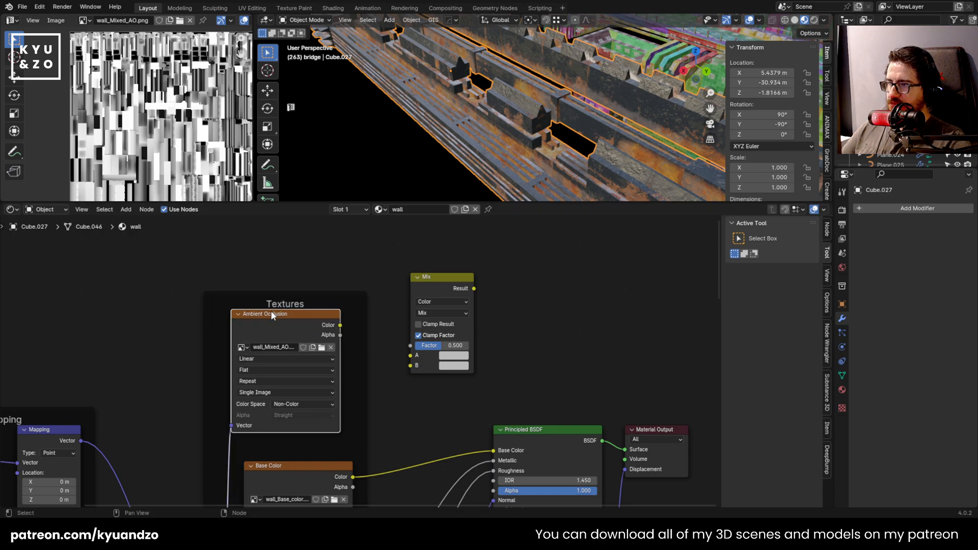
drag(339, 325, 411, 365)
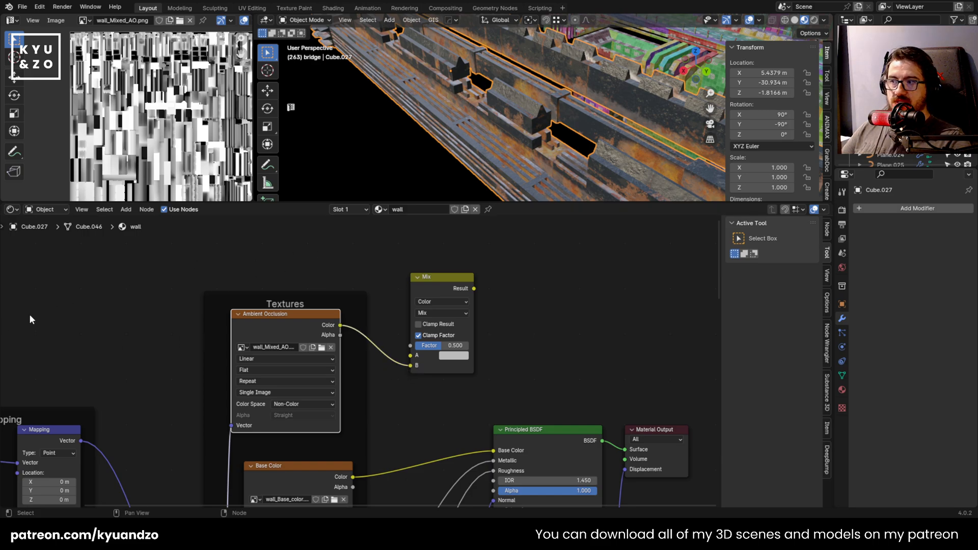
click(315, 488)
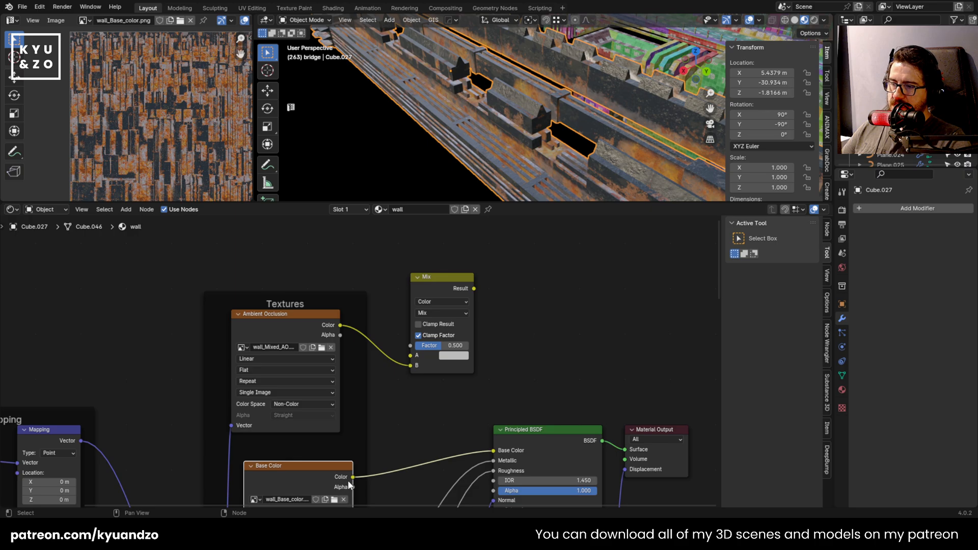
drag(353, 477, 413, 355)
drag(474, 289, 492, 450)
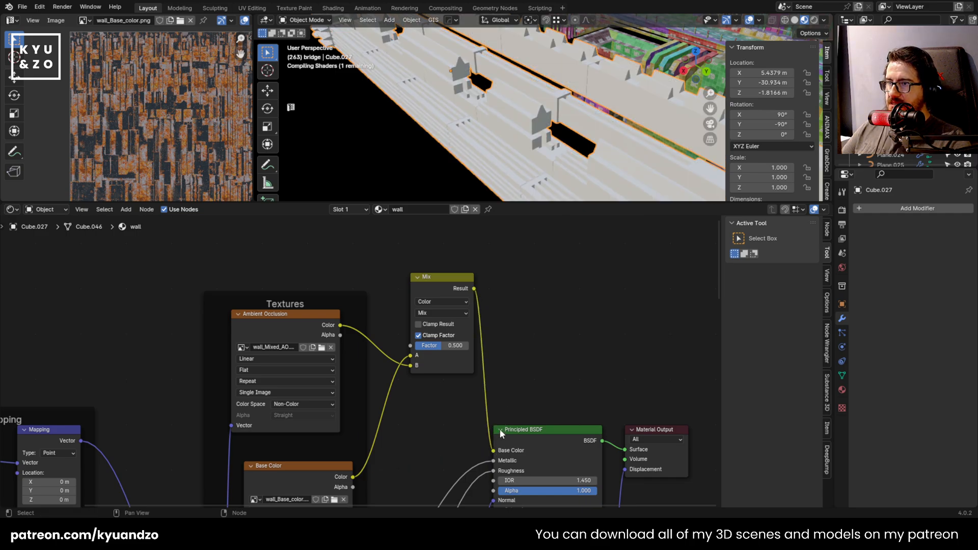
drag(433, 292, 427, 364)
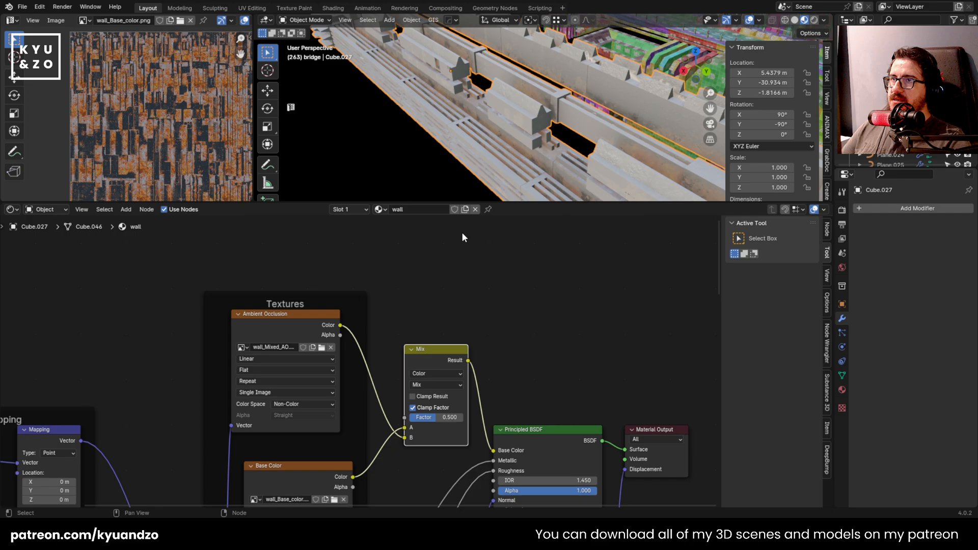
Enlarge the 3D viewport again and set the wall's Mix node to Multiply with a factor of 1.000
drag(488, 203, 488, 301)
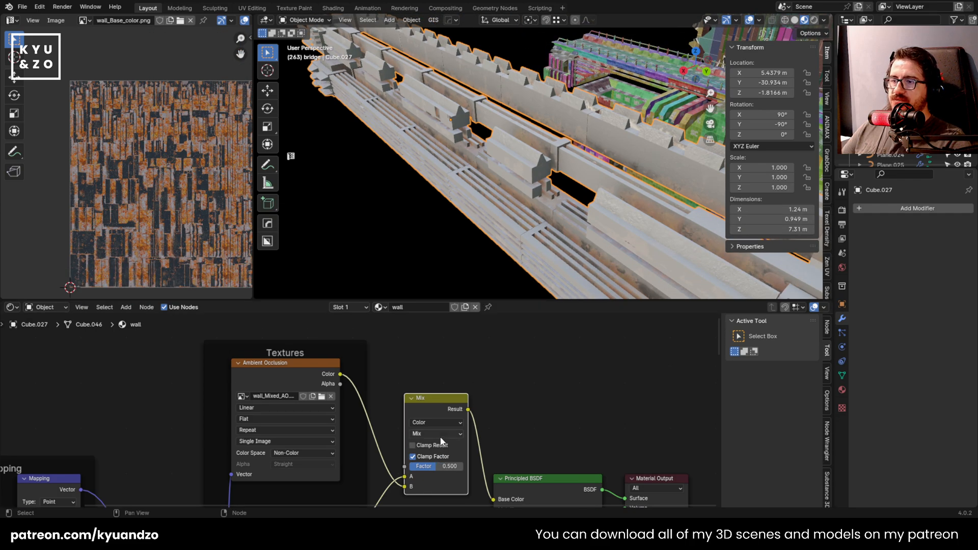
mouse_move(522, 402)
middle_down()
mouse_move(552, 355)
mouse_move(526, 384)
middle_up()
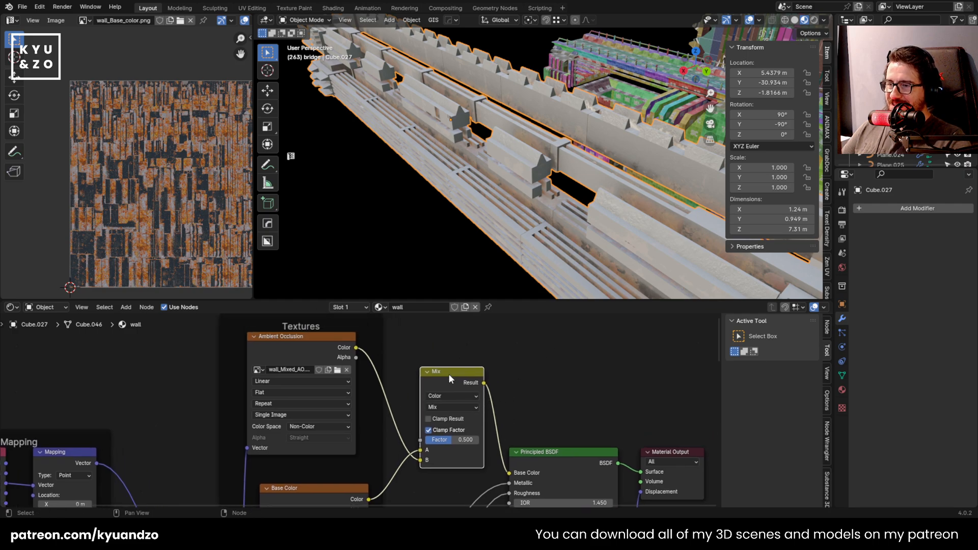
click(451, 406)
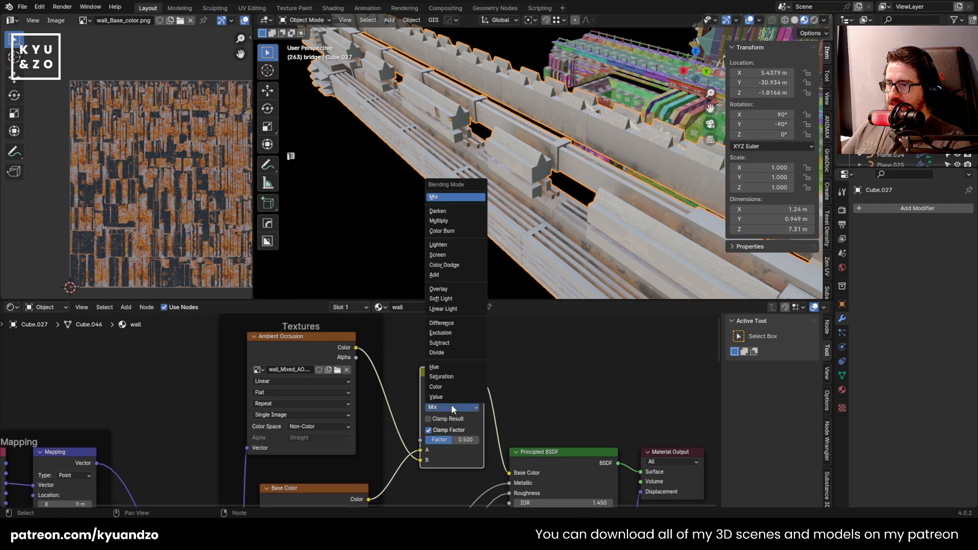
click(457, 220)
mouse_move(452, 440)
mouse_down()
mouse_move(428, 440)
mouse_move(479, 441)
mouse_up()
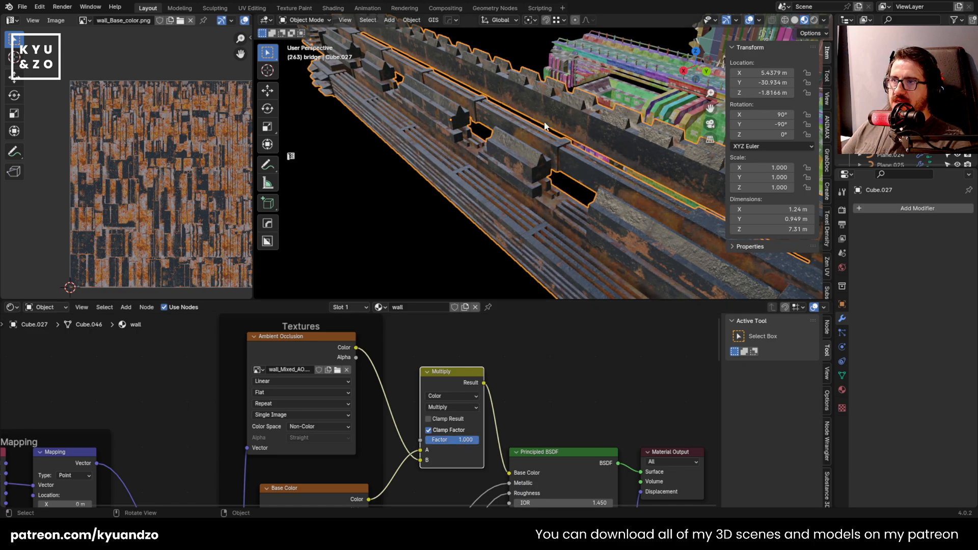
Lower the wall's Multiply factor to about 0.75 while comparing the ambient occlusion strength up close on the wall
scroll(541, 127, up, 2)
scroll(518, 174, up, 4)
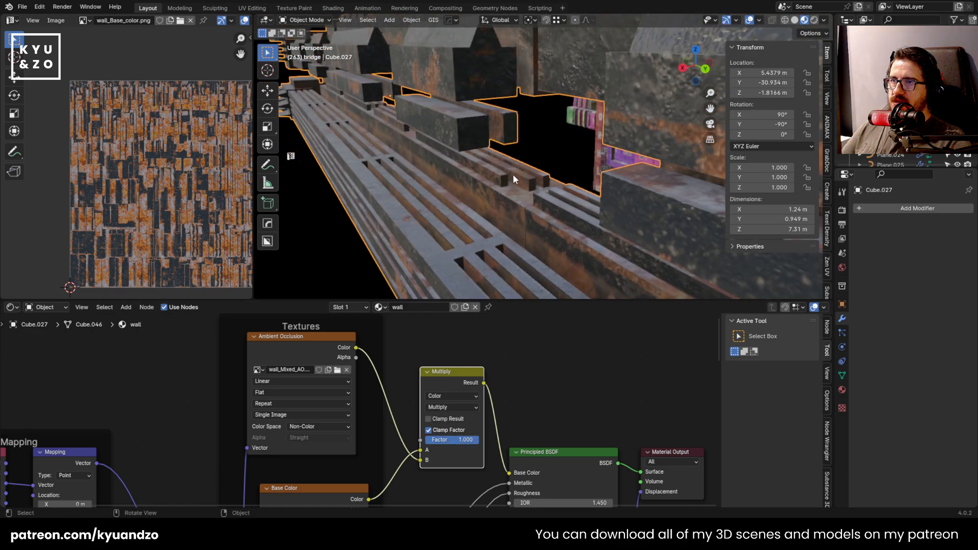
drag(450, 443, 478, 441)
key(Up)
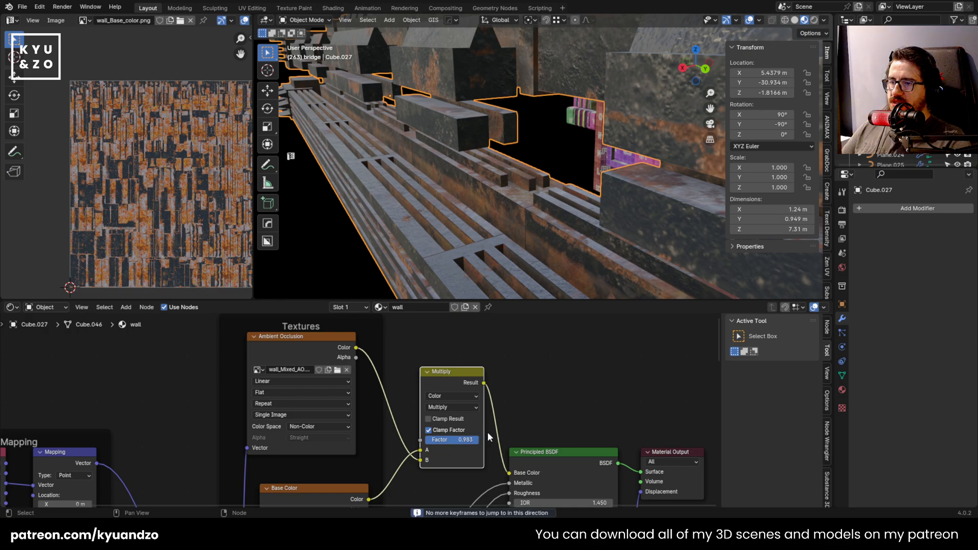
click(528, 361)
key(alt+a)
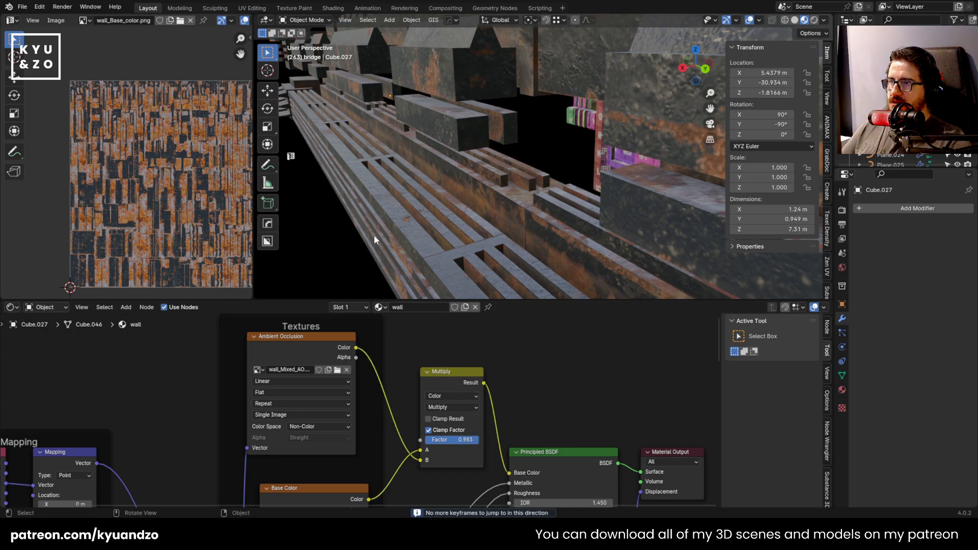
key(a)
drag(441, 441, 431, 442)
Select the block-shaped structure with two open tops near the wall and delete the uv map texture node from its structure1 material
scroll(482, 188, down, 8)
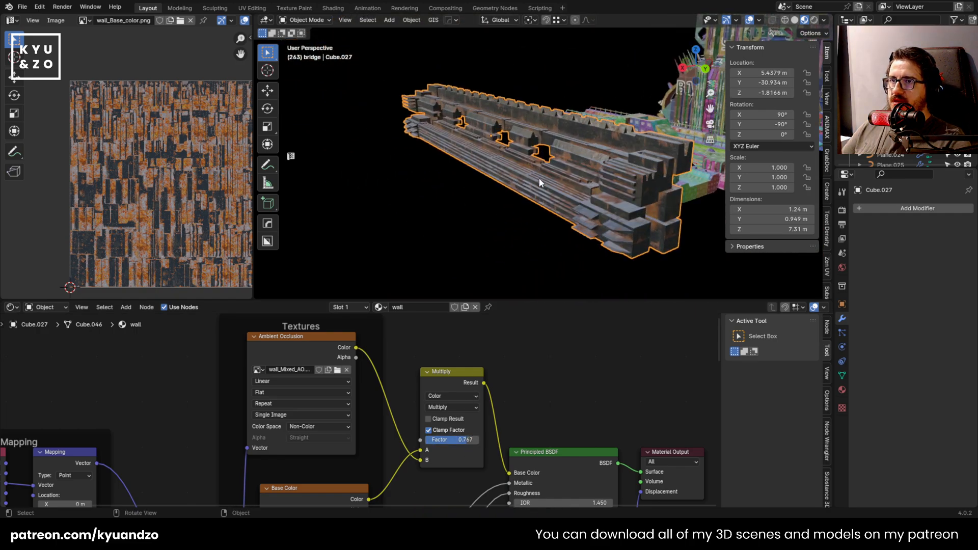
middle_drag(540, 182, 566, 190)
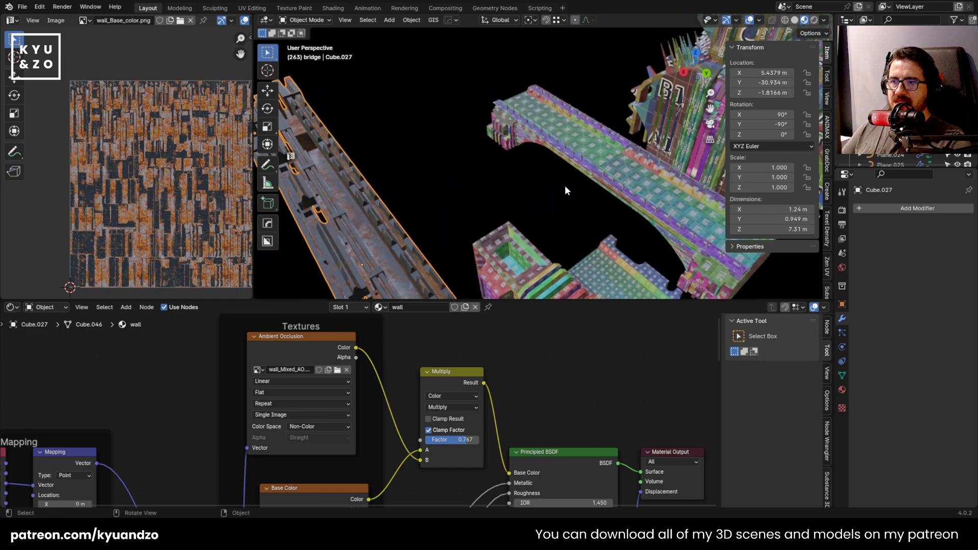
shift+middle_drag(556, 249, 448, 133)
click(567, 209)
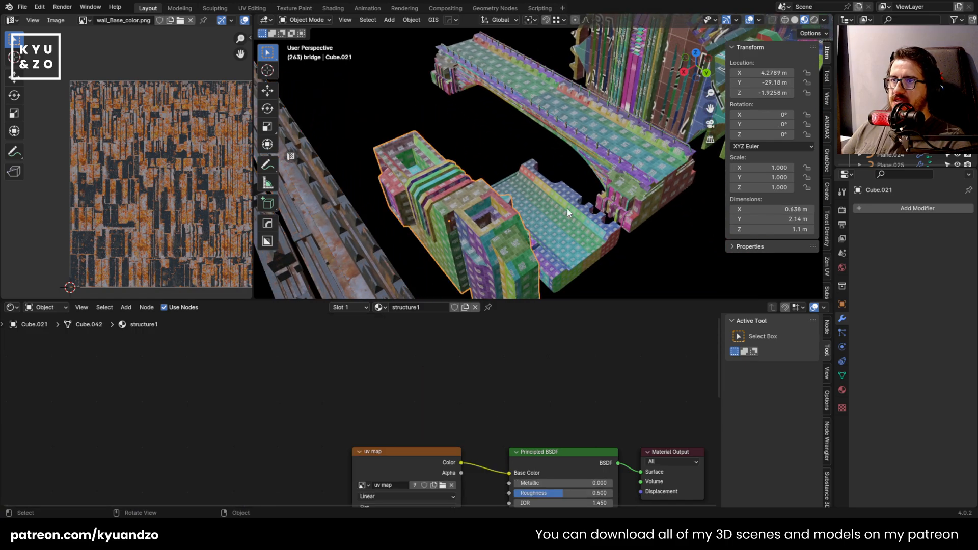
click(451, 237)
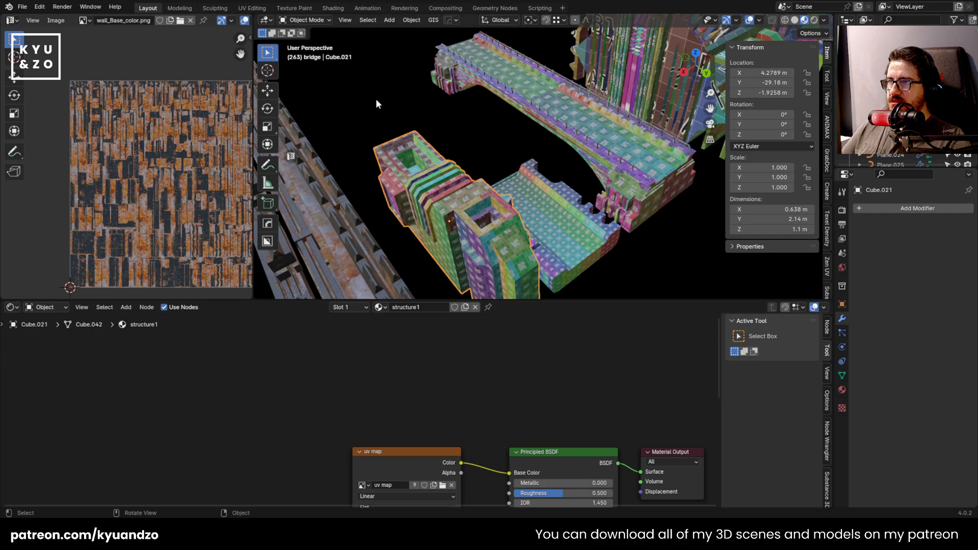
middle_drag(393, 427, 392, 350)
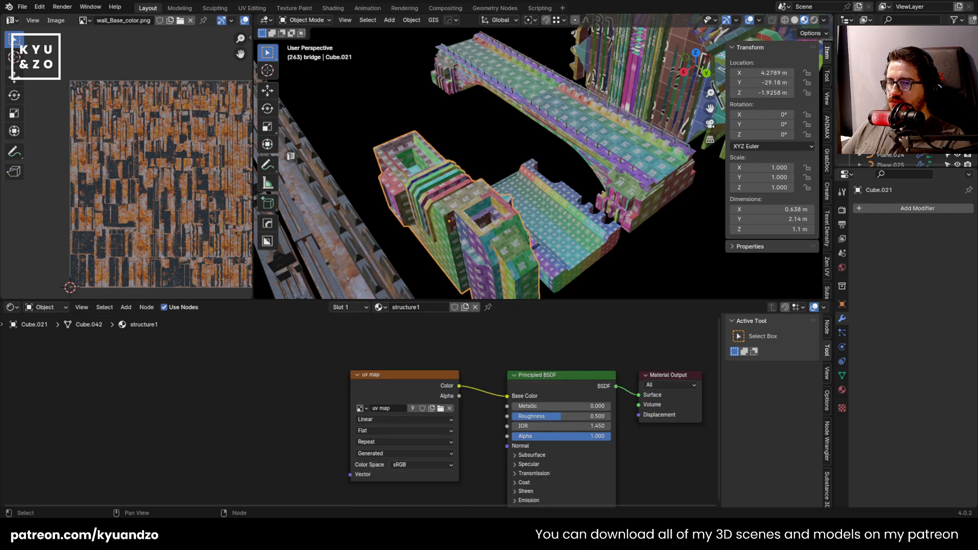
drag(289, 351, 397, 405)
click(263, 370)
key(x)
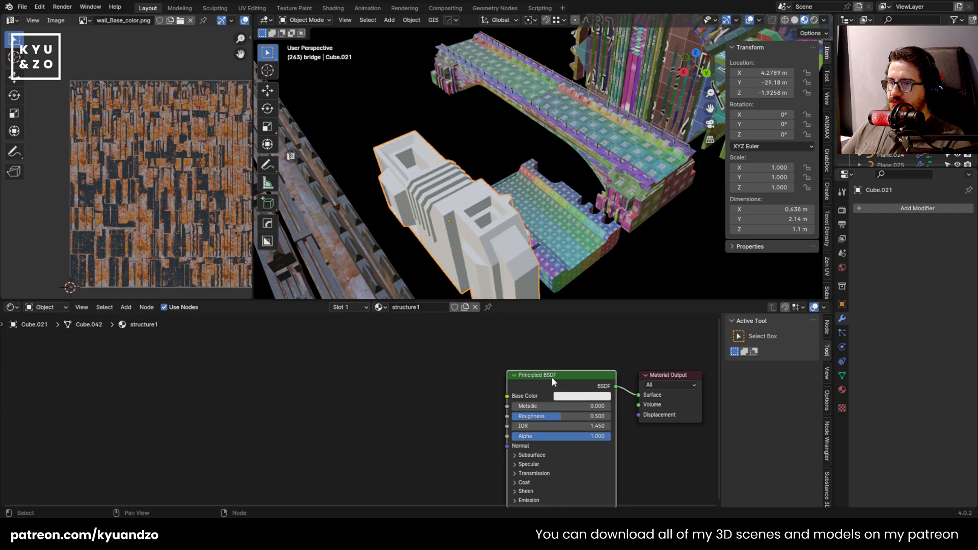
Load all seven structure1 maps, from structure1_Base_color.png to structure1_Roughness.png, into the structure1 Principled BSDF with Node Wrangler's Principled Texture Setup
key(ctrl+shift+t)
scroll(398, 258, down, 5)
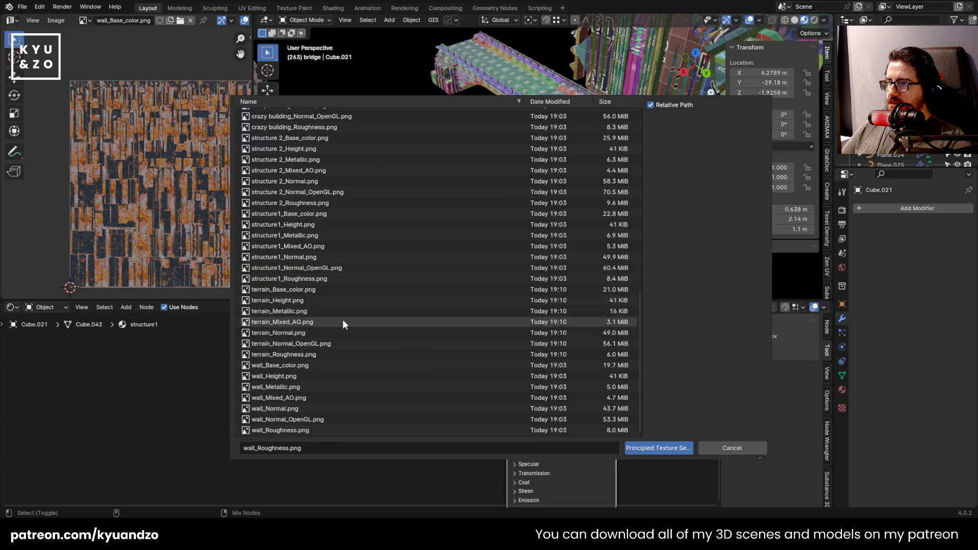
click(306, 214)
ctrl+click(303, 225)
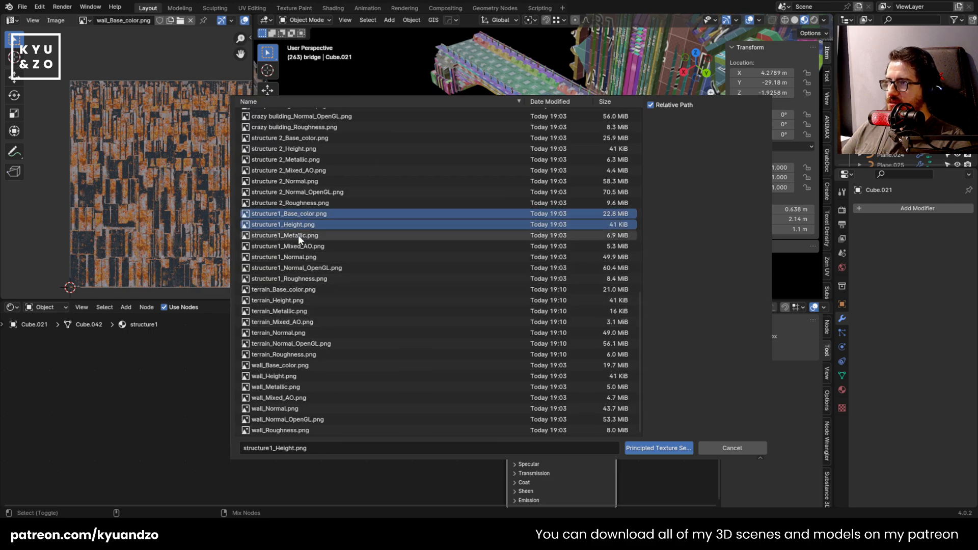
ctrl+click(298, 235)
ctrl+click(296, 246)
ctrl+click(295, 268)
ctrl+click(294, 279)
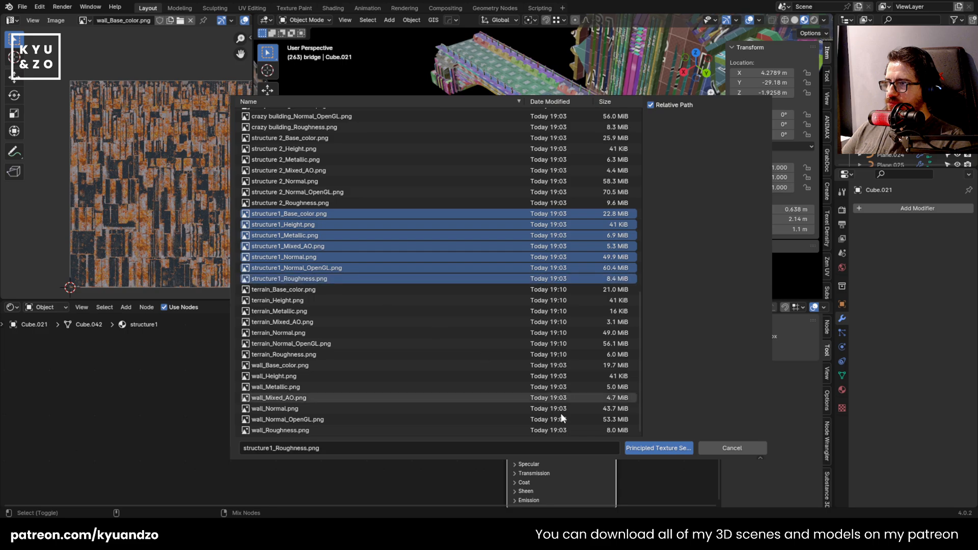
click(659, 448)
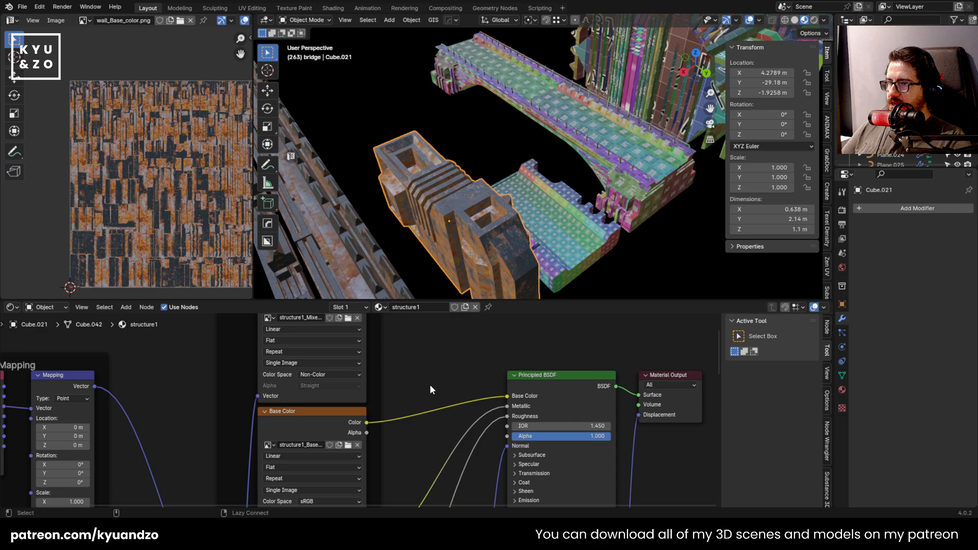
Add a Mix Color node to the structure1 material between the texture nodes and the Principled BSDF
middle_drag(428, 348, 419, 410)
key(shift+a)
text(mix)
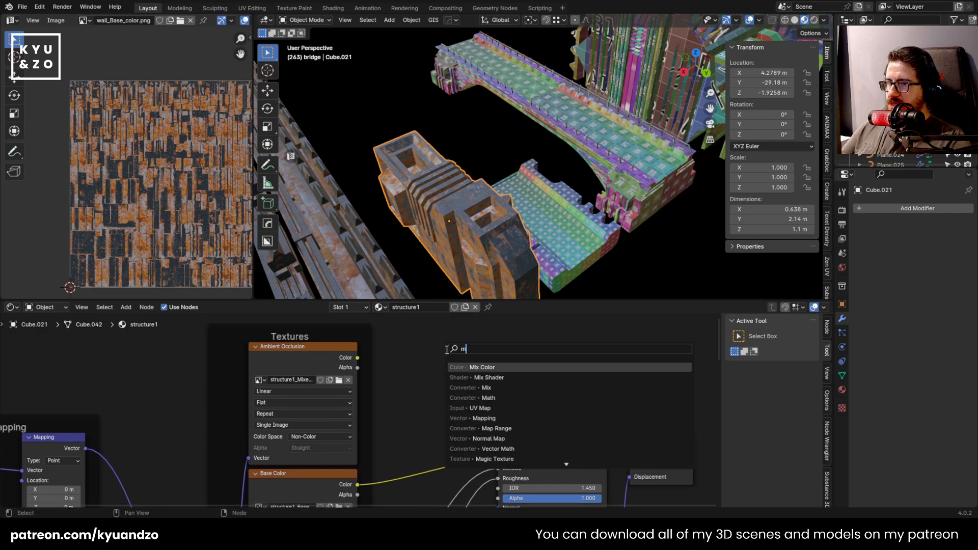
key(Return)
click(363, 351)
Wire structure1's Base Color to A and Ambient Occlusion to B of the Mix node feeding Base Color, set to Multiply at factor 1.000
drag(357, 359, 399, 429)
drag(358, 486, 399, 415)
click(355, 489)
drag(358, 485, 399, 420)
drag(462, 352, 498, 459)
click(423, 376)
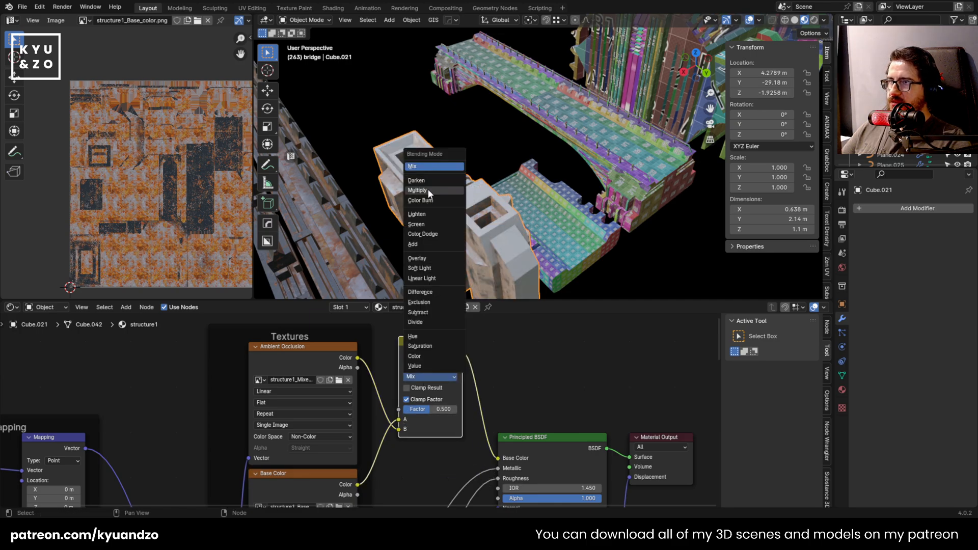
click(428, 189)
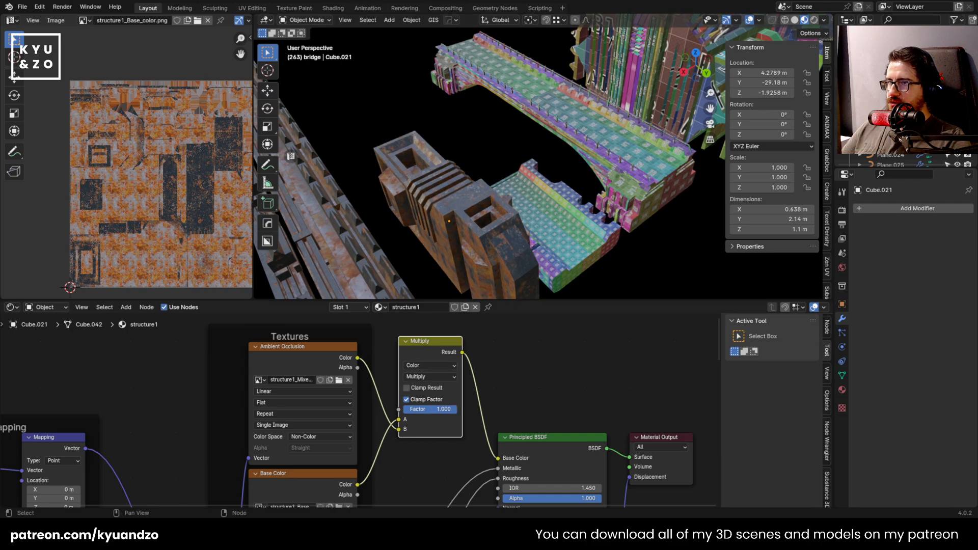
Select the low, flat structure beside the textured block and delete the uv map texture node from its structure 2 material
click(537, 222)
shift+middle_drag(537, 222, 505, 229)
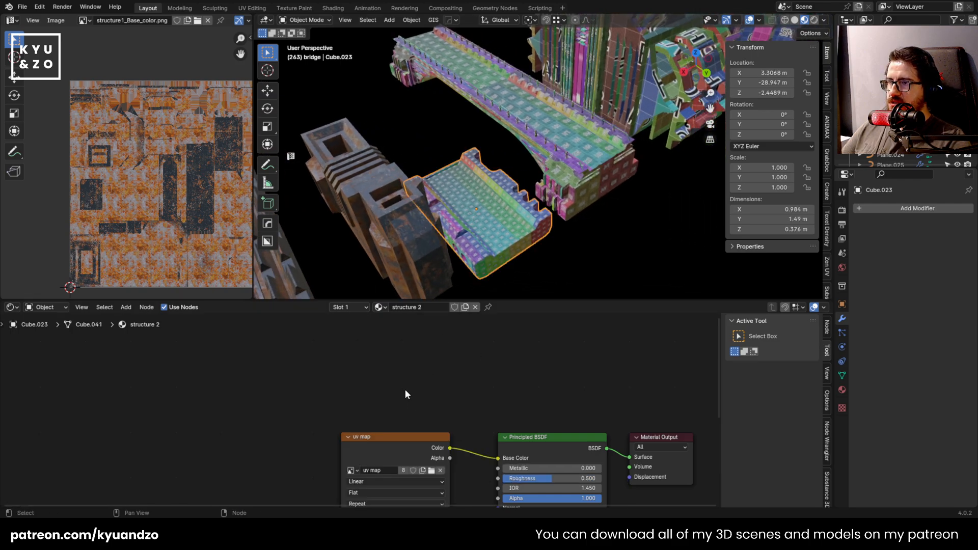
click(398, 456)
key(x)
Load all seven structure 2 maps, from structure 2_Base_color.png to structure 2_Roughness.png, into the structure 2 Principled BSDF with Principled Texture Setup
middle_drag(505, 439, 491, 387)
click(492, 390)
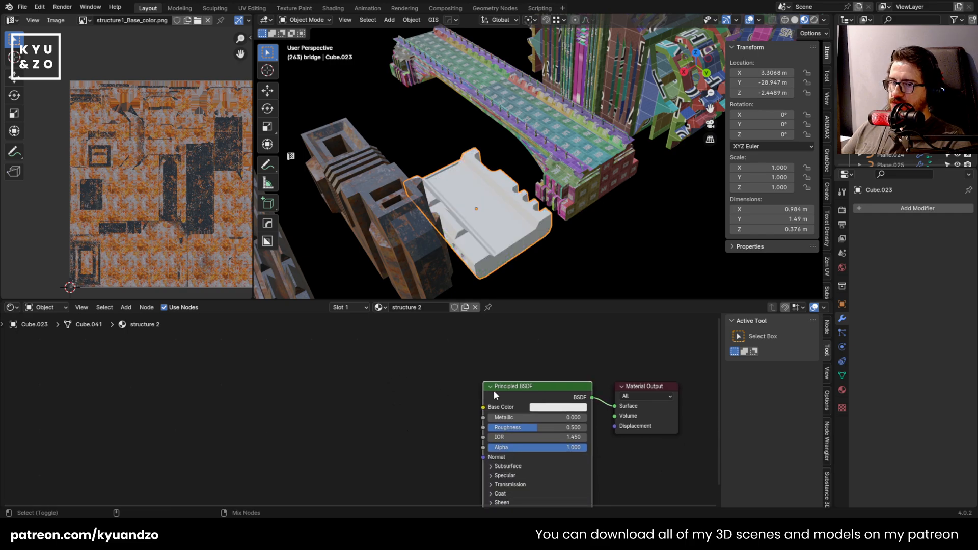
key(ctrl+shift+t)
scroll(322, 361, down, 5)
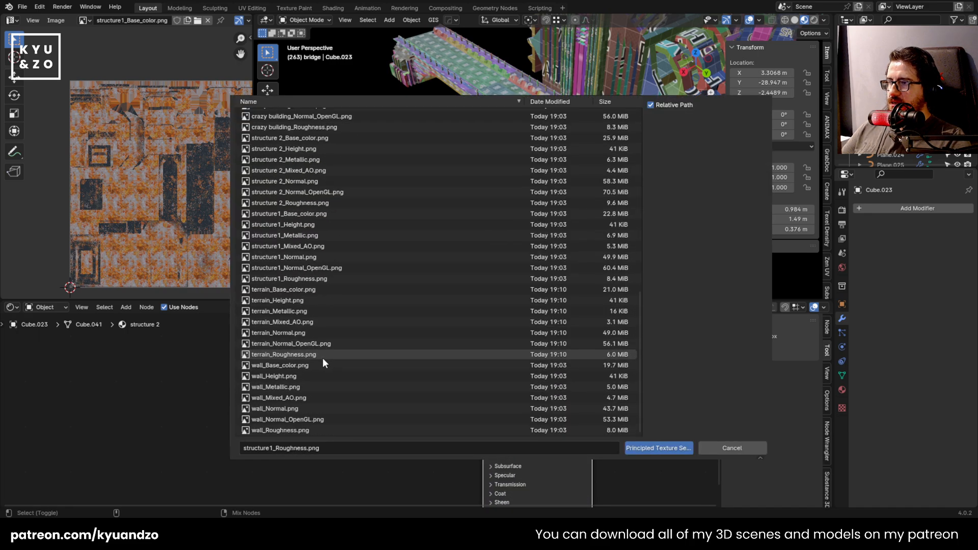
click(286, 247)
shift+click(288, 255)
shift+click(288, 268)
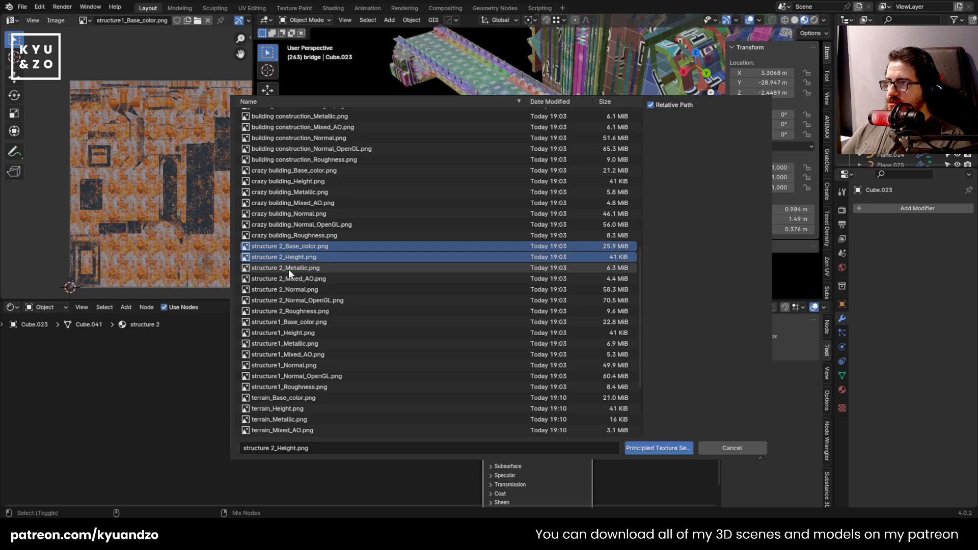
shift+click(284, 289)
shift+click(283, 279)
shift+click(283, 300)
shift+click(283, 310)
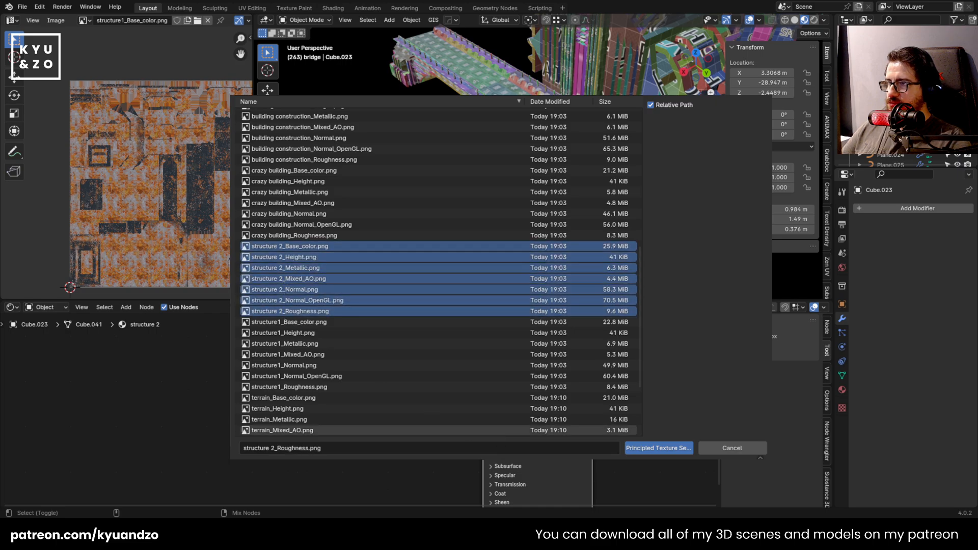
click(659, 448)
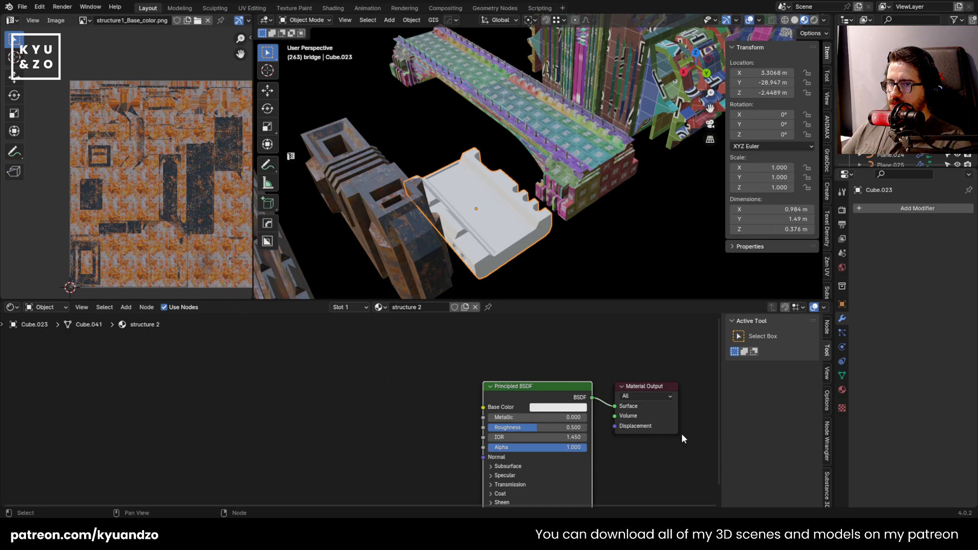
Add a Mix Color node to the structure 2 material beside the Ambient Occlusion texture node
scroll(395, 364, up, 2)
click(403, 367)
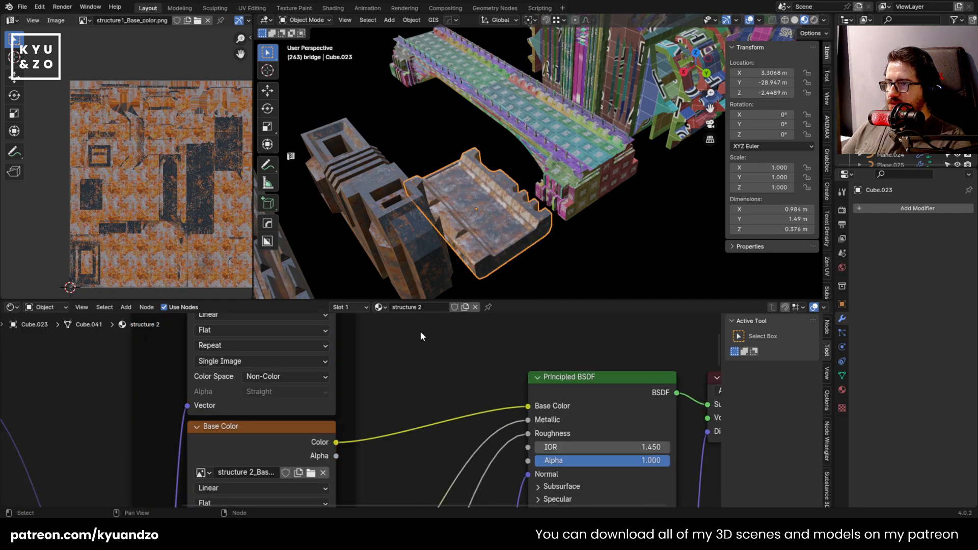
middle_drag(437, 345, 393, 386)
scroll(436, 395, down, 3)
key(shift+a)
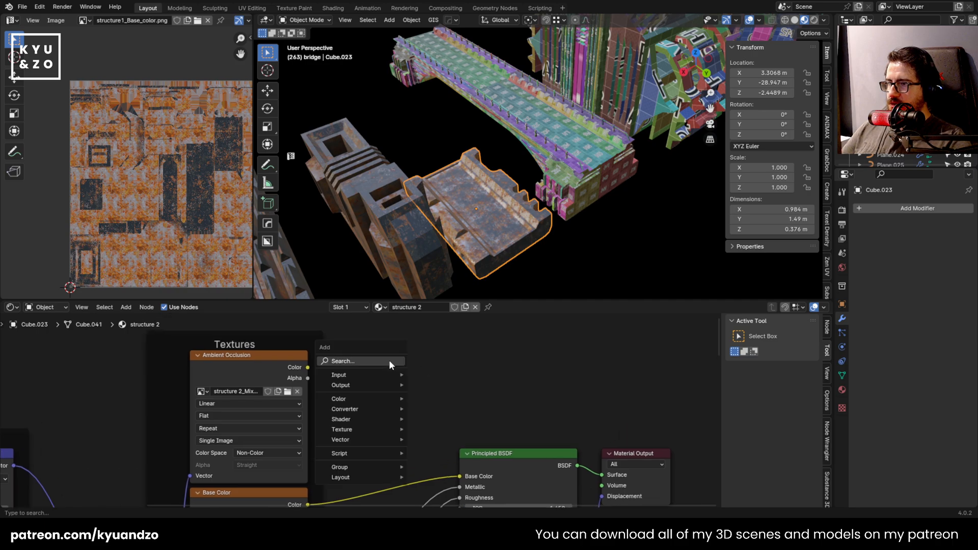
text(mix)
click(435, 372)
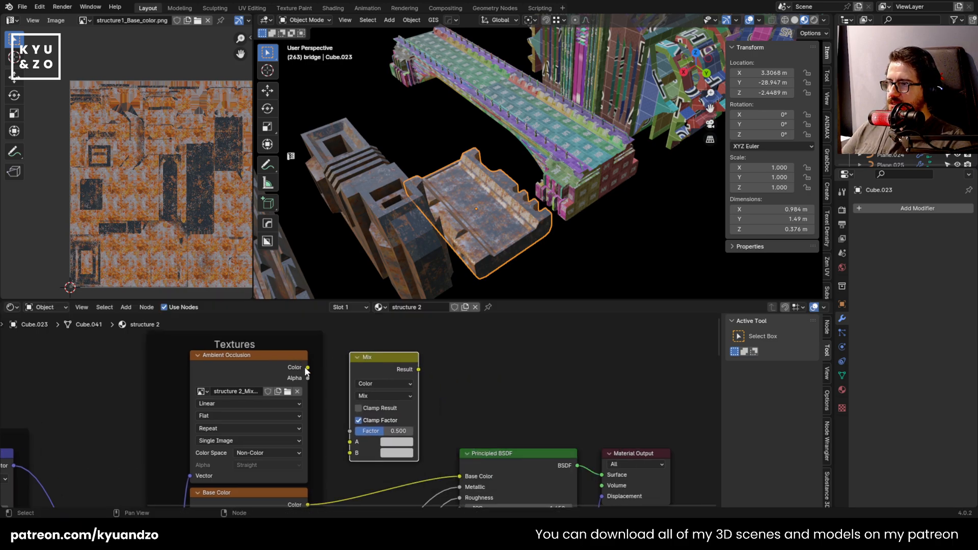
Wire structure 2's Base Color to A and Ambient Occlusion to B of the Mix node feeding Base Color, with blending set to Multiply
drag(308, 367, 349, 453)
shift+middle_drag(349, 454, 350, 412)
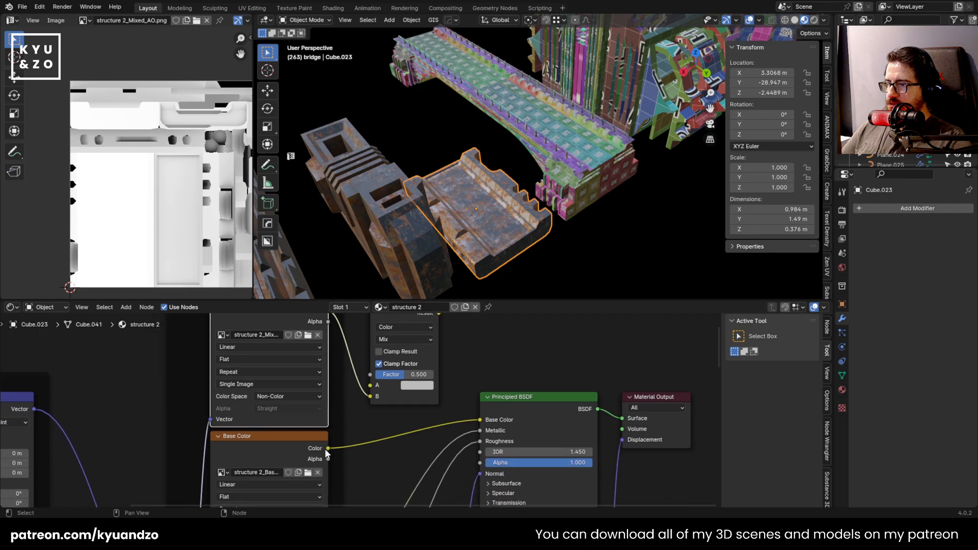
drag(328, 449, 371, 385)
middle_drag(573, 356, 550, 381)
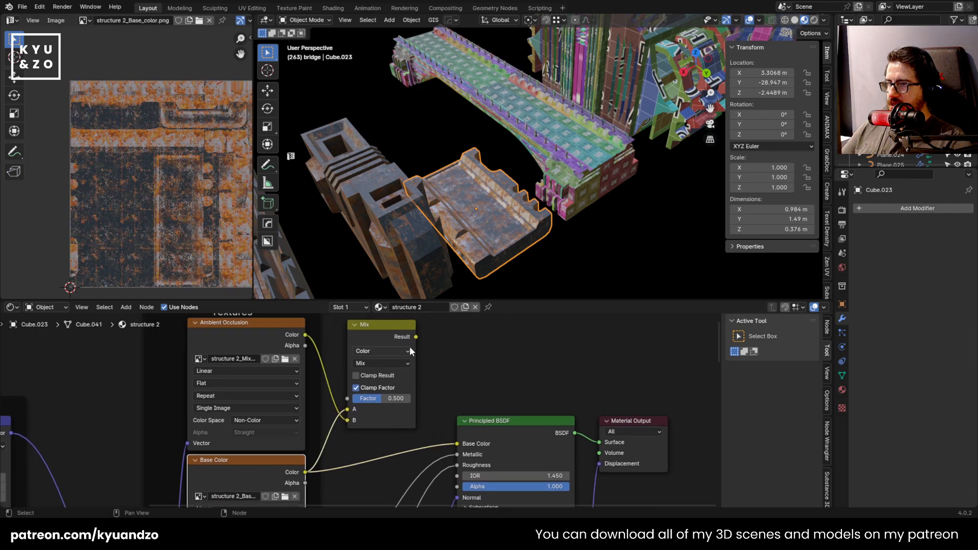
drag(417, 337, 462, 444)
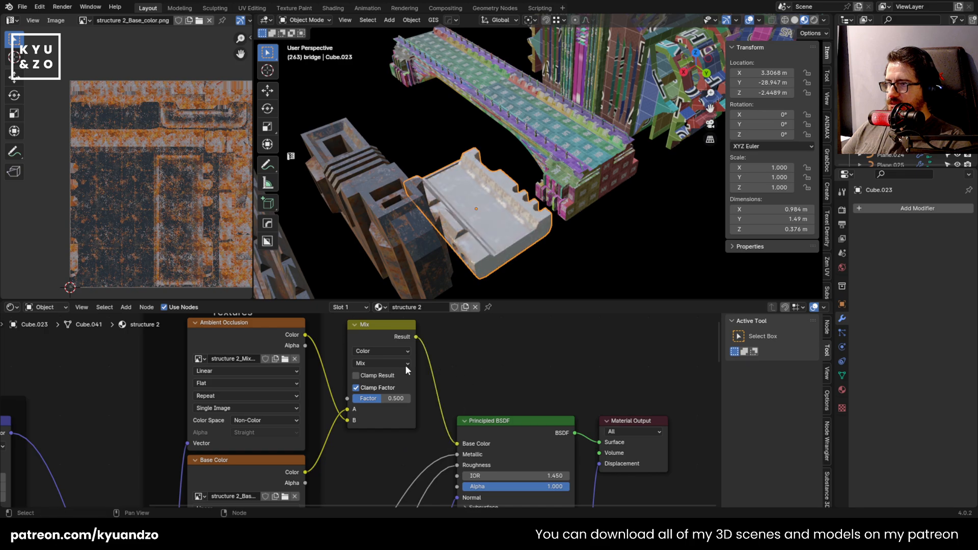
click(397, 365)
click(368, 171)
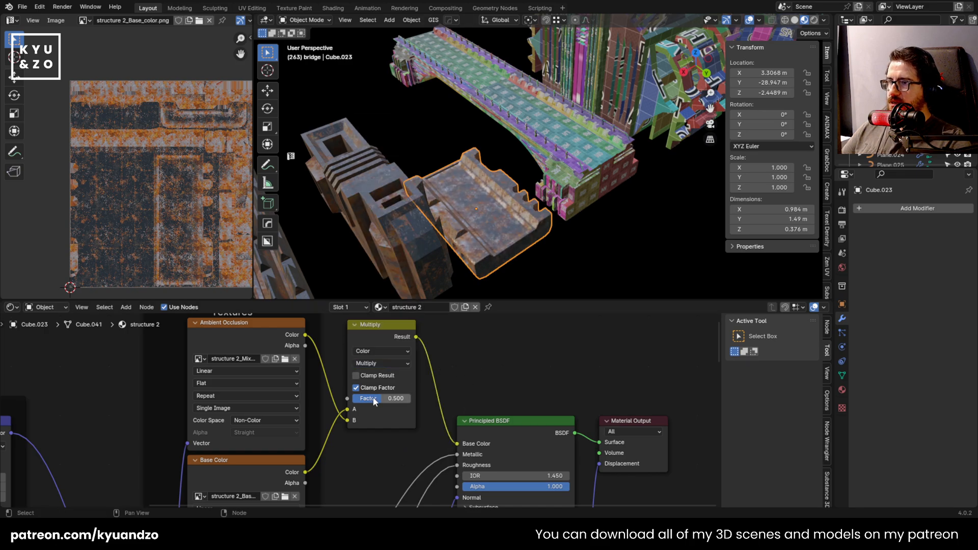
Select the long bridge and delete the uv map texture node from its bridge material
click(573, 168)
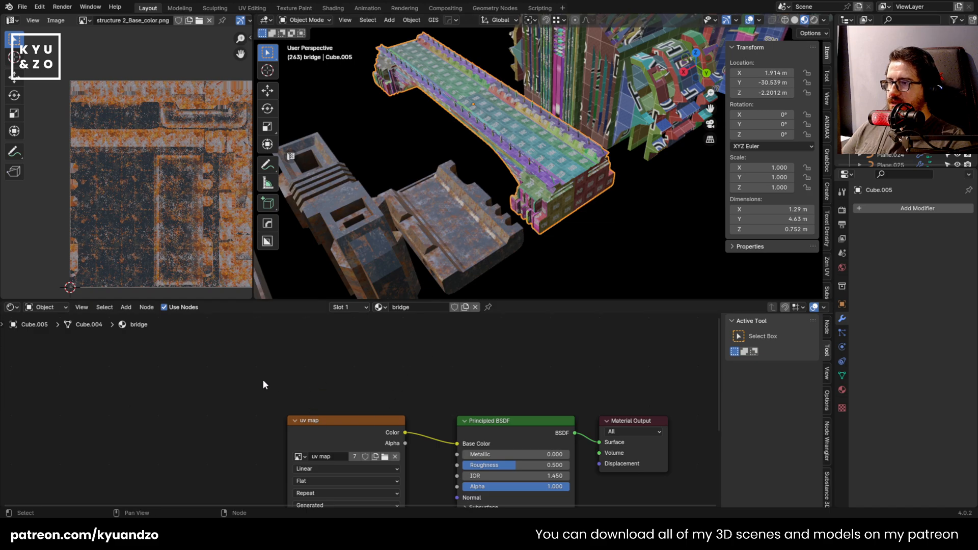
click(352, 424)
key(x)
Load all seven bridge maps, from bridge _Base_color.png to bridge _Roughness.png, into the bridge Principled BSDF with Principled Texture Setup
click(510, 437)
key(ctrl+shift+t)
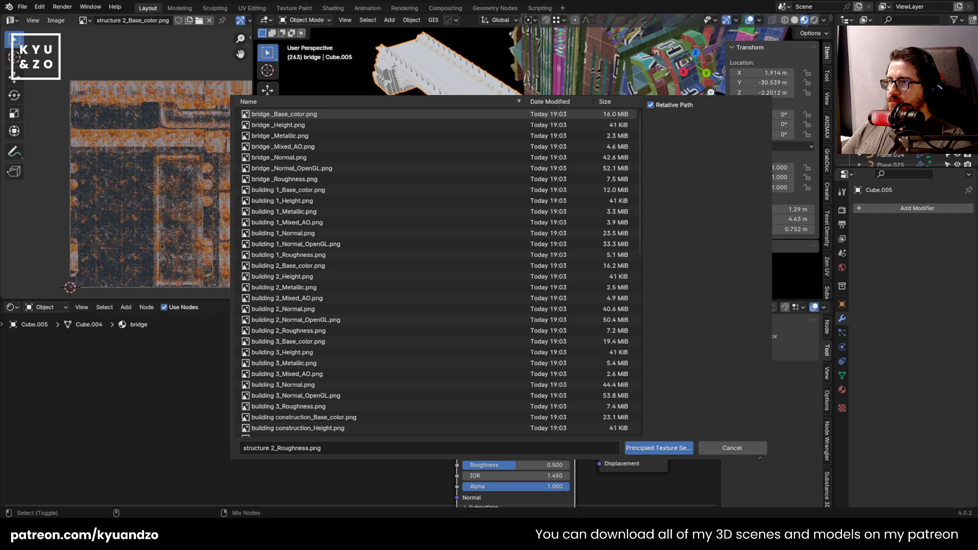
click(277, 115)
shift+click(280, 179)
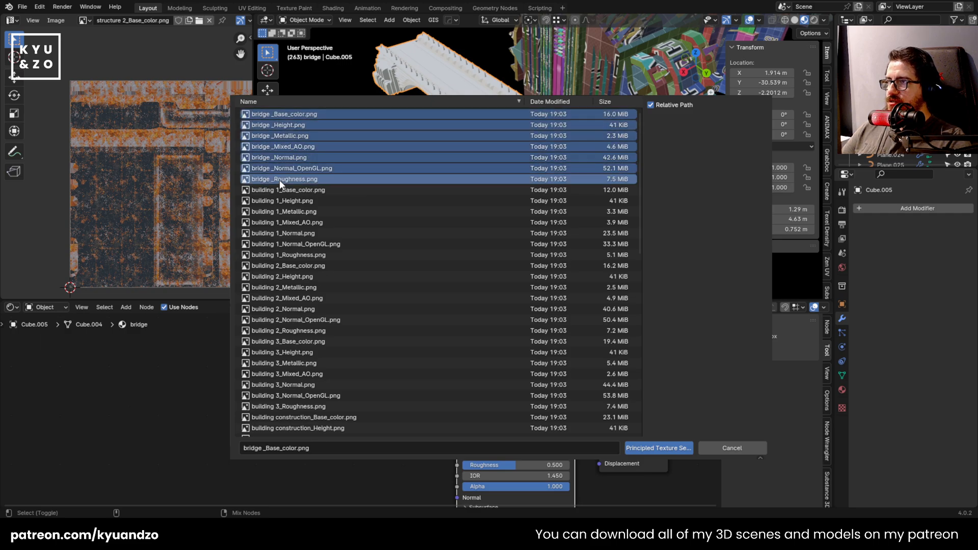
click(662, 452)
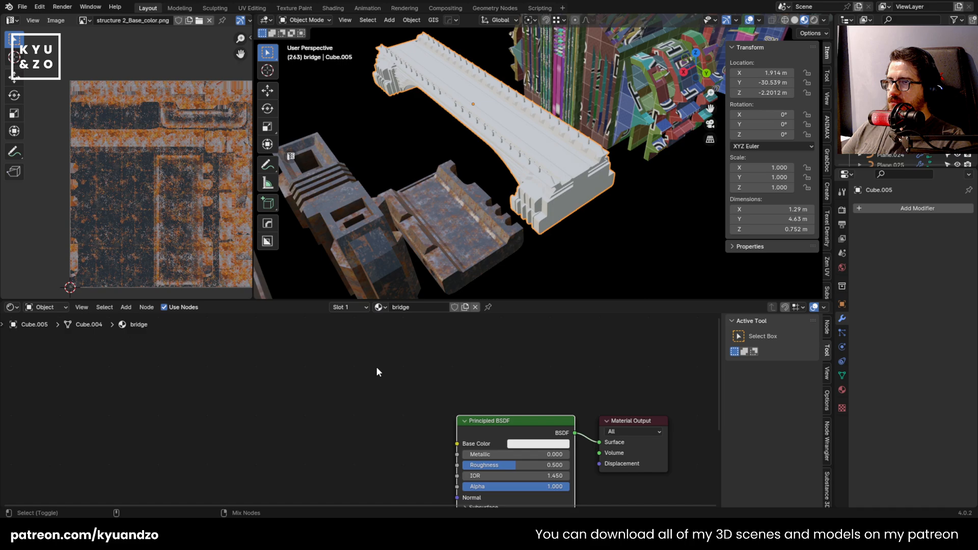
Add a Mix Color node to the bridge material between the texture nodes and the Principled BSDF
scroll(529, 244, up, 2)
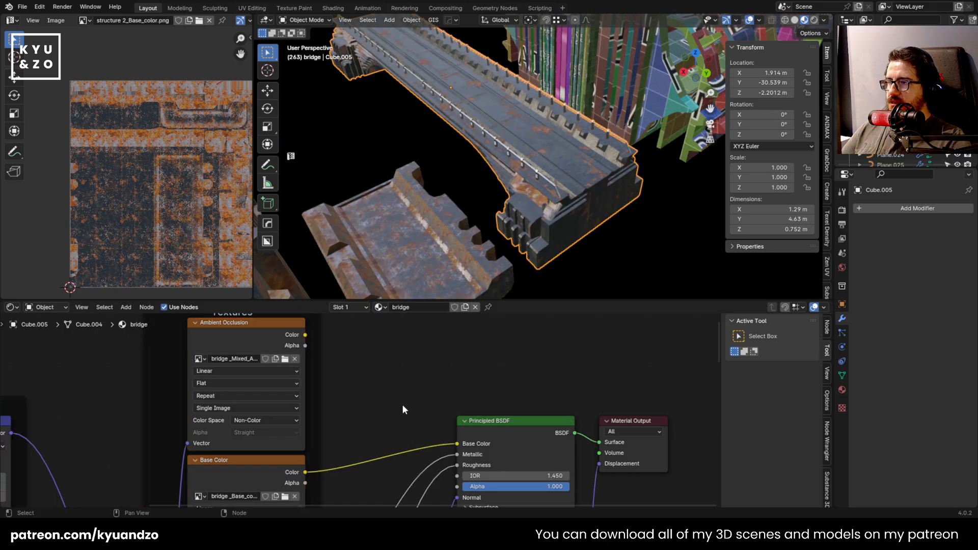
key(shift+a)
text(mix)
key(Return)
click(360, 336)
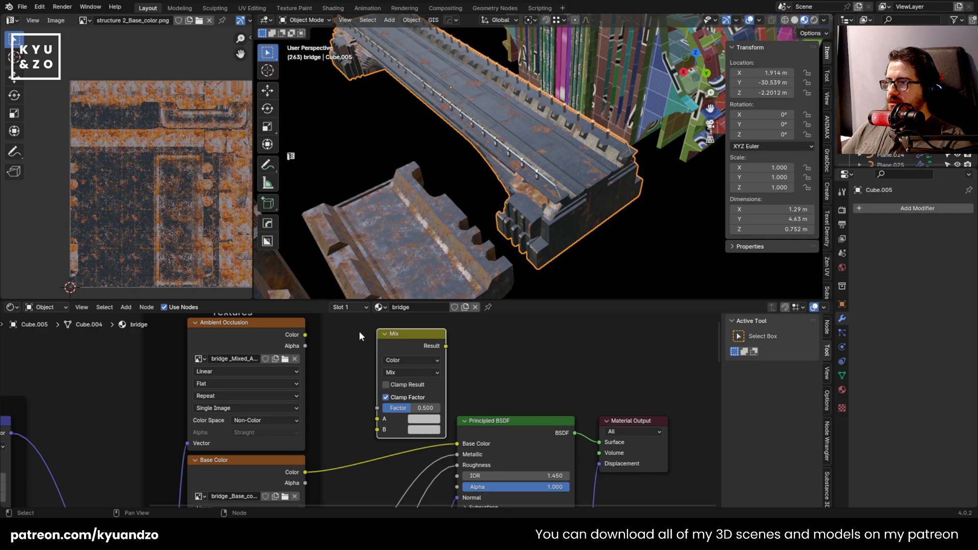
Wire the bridge's Base Color to A and Ambient Occlusion to B of the Mix node feeding Base Color, set to Multiply at factor 1.000
drag(306, 335, 377, 430)
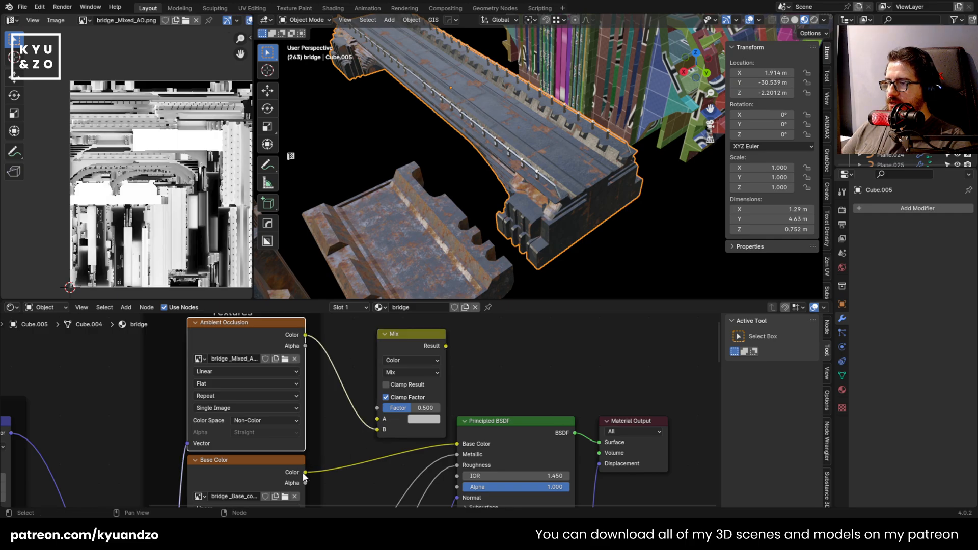
drag(305, 472, 377, 418)
drag(447, 341, 458, 444)
drag(437, 409, 468, 409)
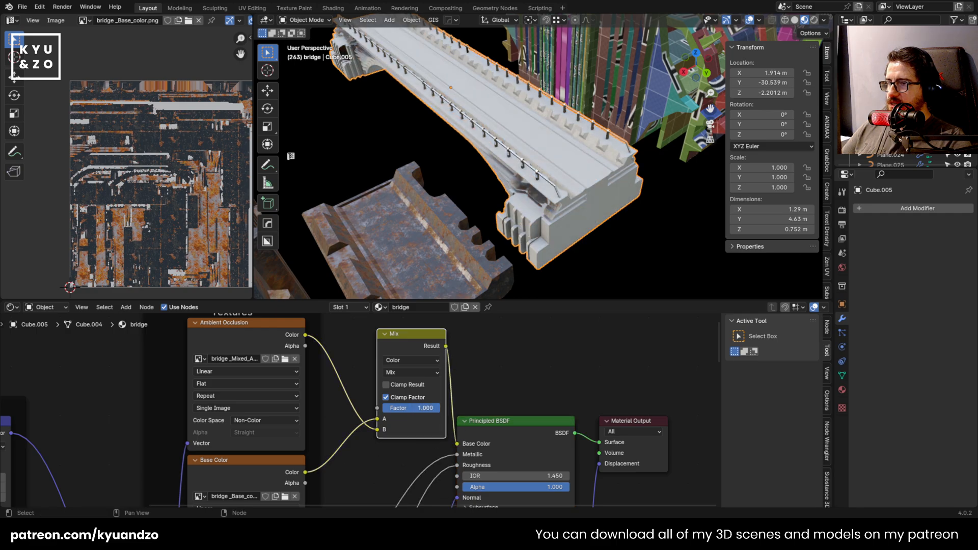
click(408, 372)
click(408, 164)
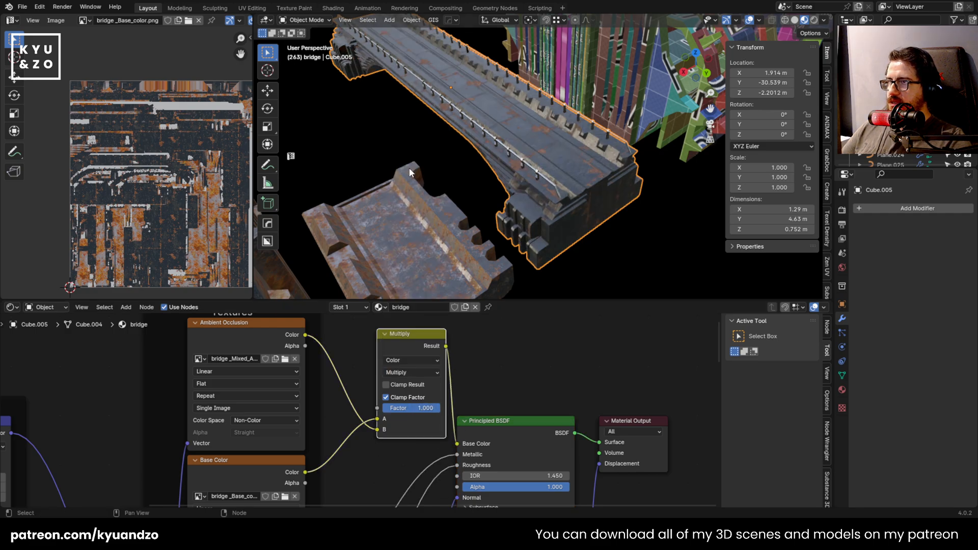
Select the tall, detailed tower behind the bridge and delete the uv map texture node from its building 1 material
middle_drag(405, 144, 537, 204)
click(537, 204)
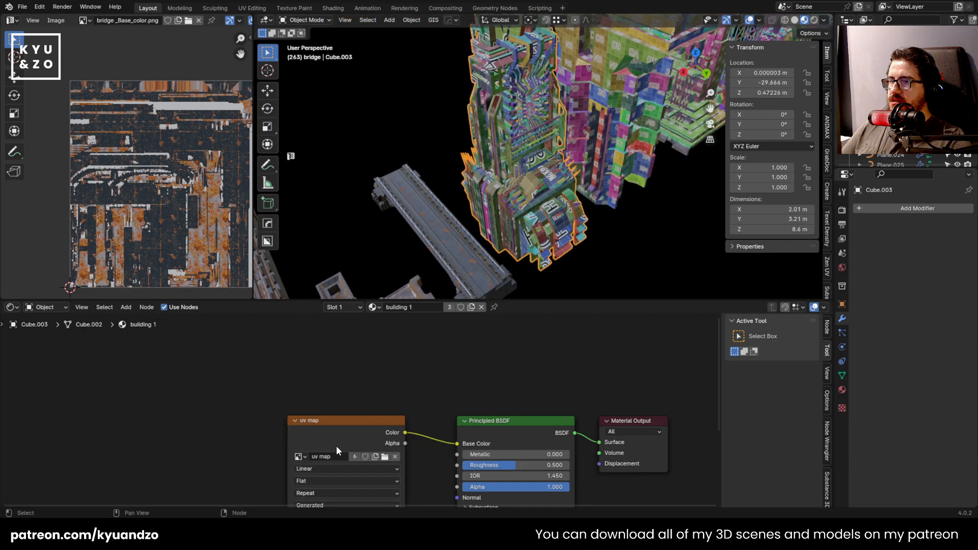
drag(236, 384, 365, 455)
key(x)
Load all seven building 1 maps, from building 1_Base_color.png to building 1_Roughness.png, into the building 1 Principled BSDF with Principled Texture Setup
click(476, 436)
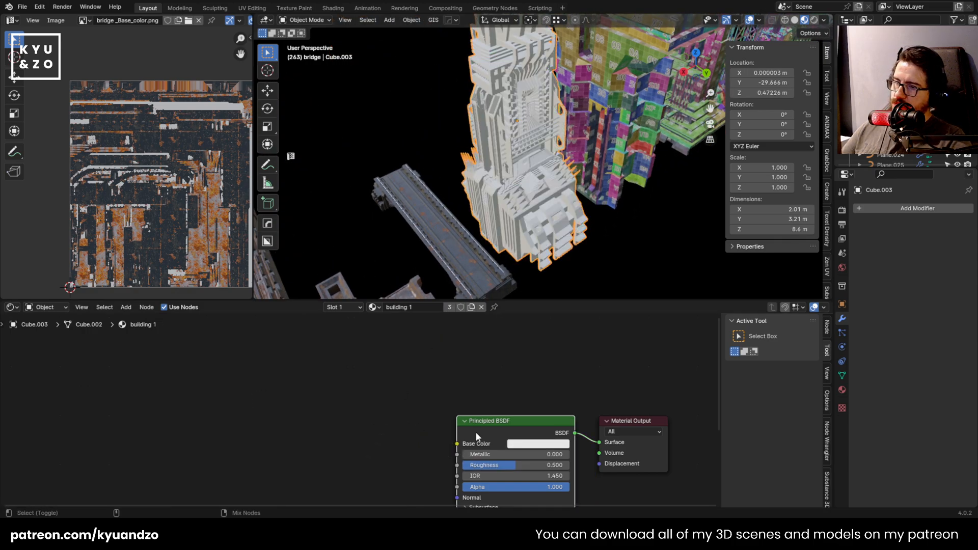
key(ctrl+shift+t)
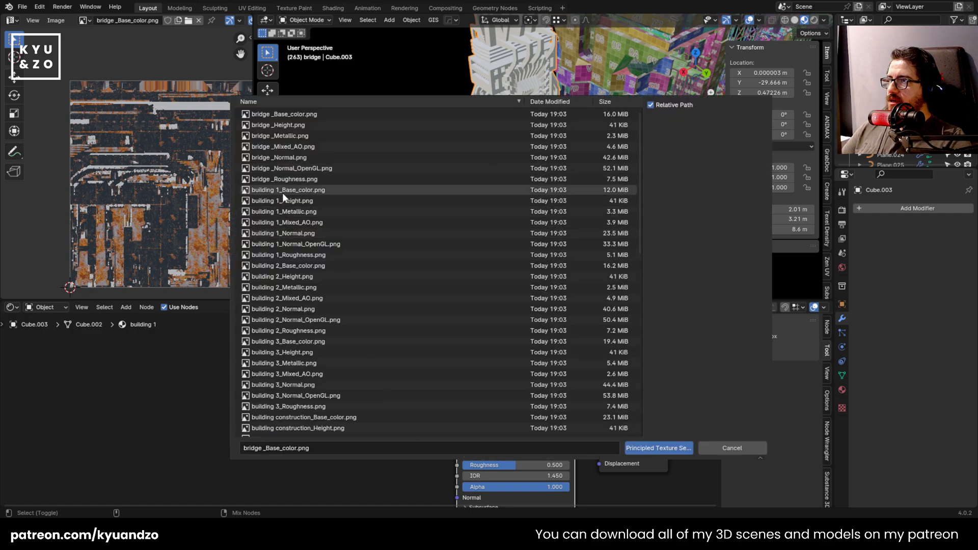
click(282, 190)
shift+click(285, 255)
click(656, 448)
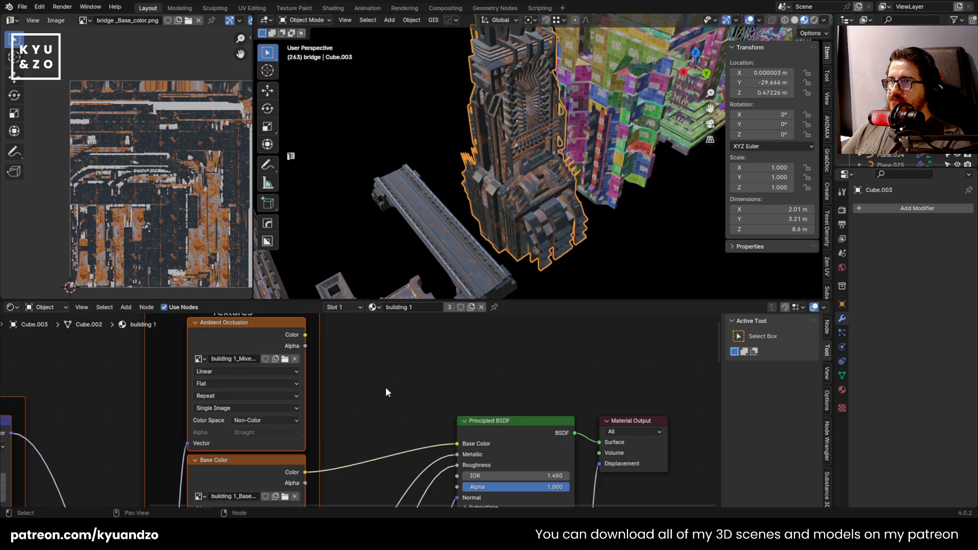
scroll(385, 397, up, 4)
key(shift+a)
click(401, 369)
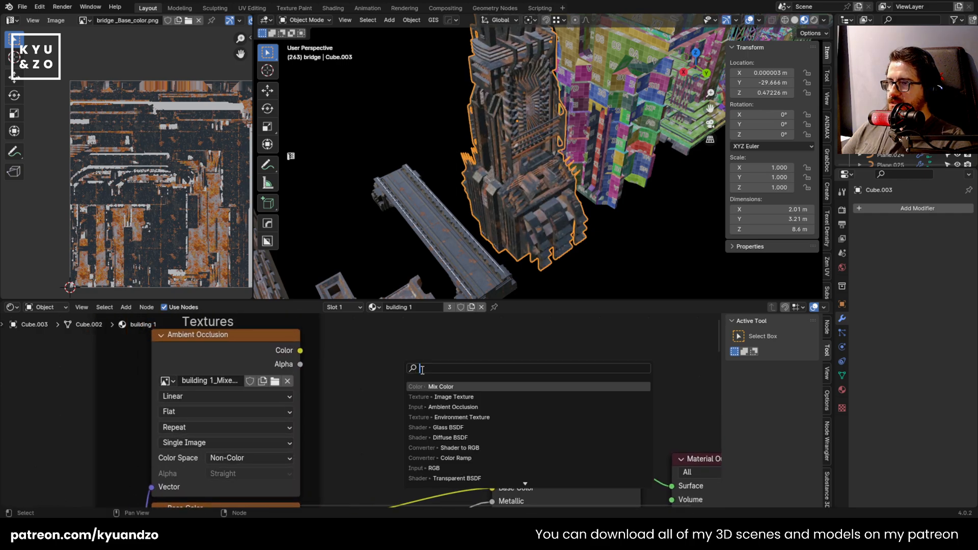
click(440, 397)
click(400, 354)
key(ctrl+z)
Add a Mix Color node to the building 1 material beside the Ambient Occlusion texture node
key(shift+a)
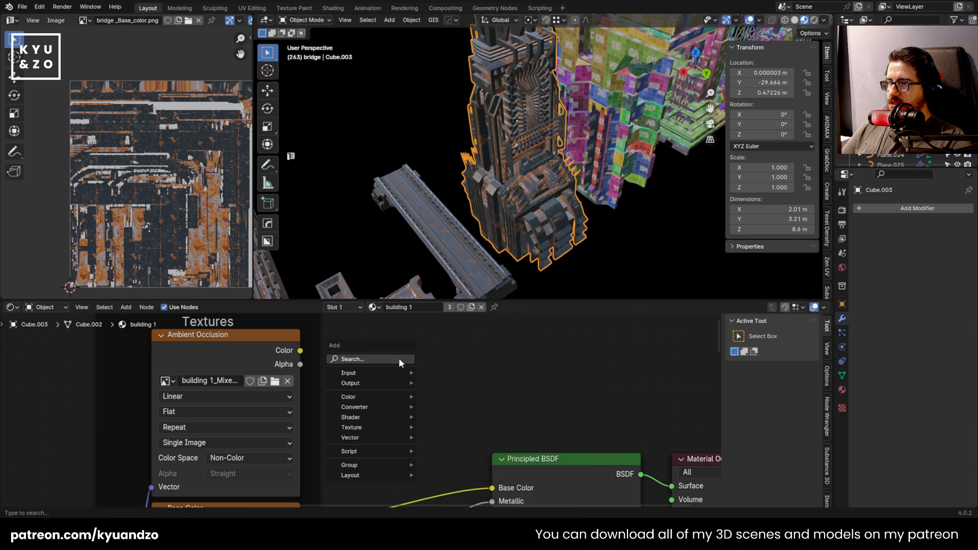
click(399, 359)
click(437, 387)
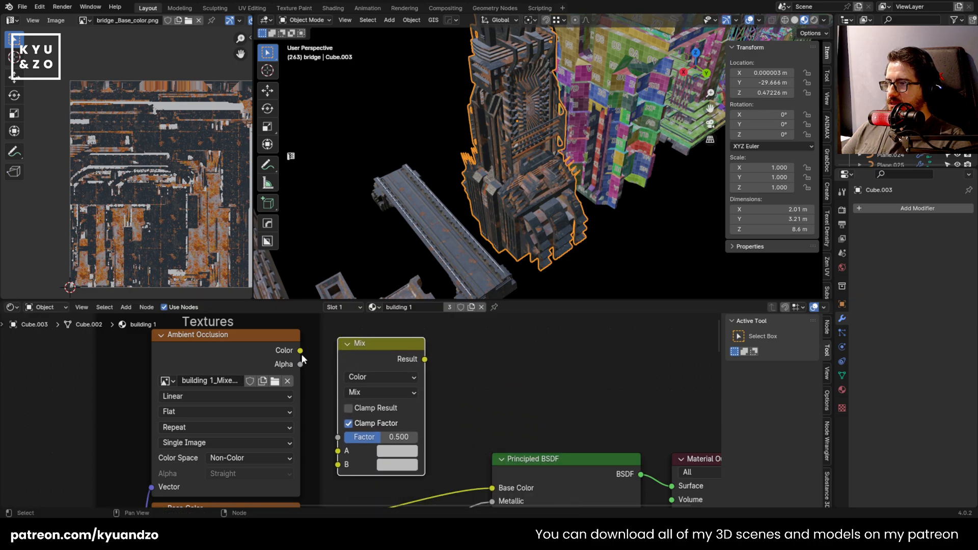
Wire building 1's Base Color to A and Ambient Occlusion to B of the Mix node feeding Base Color, set to Multiply at factor 1.000
drag(300, 350, 378, 445)
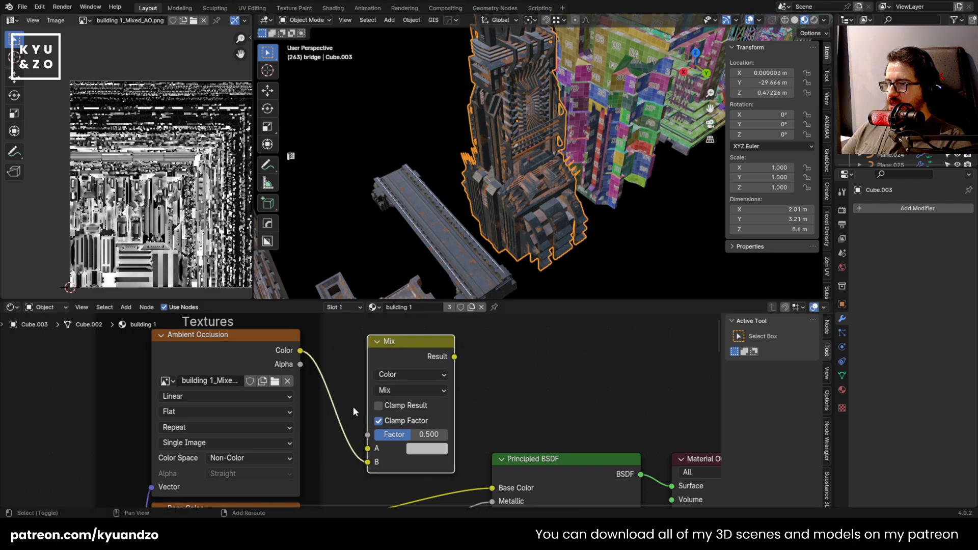
middle_drag(359, 448, 370, 401)
scroll(369, 401, down, 2)
drag(320, 467, 378, 402)
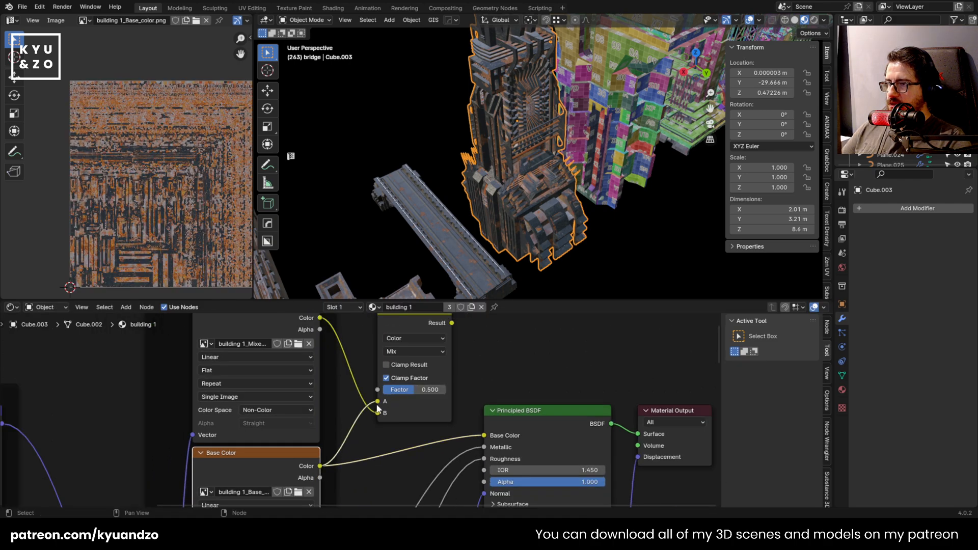
drag(452, 323, 484, 435)
drag(418, 389, 451, 390)
click(402, 353)
click(421, 134)
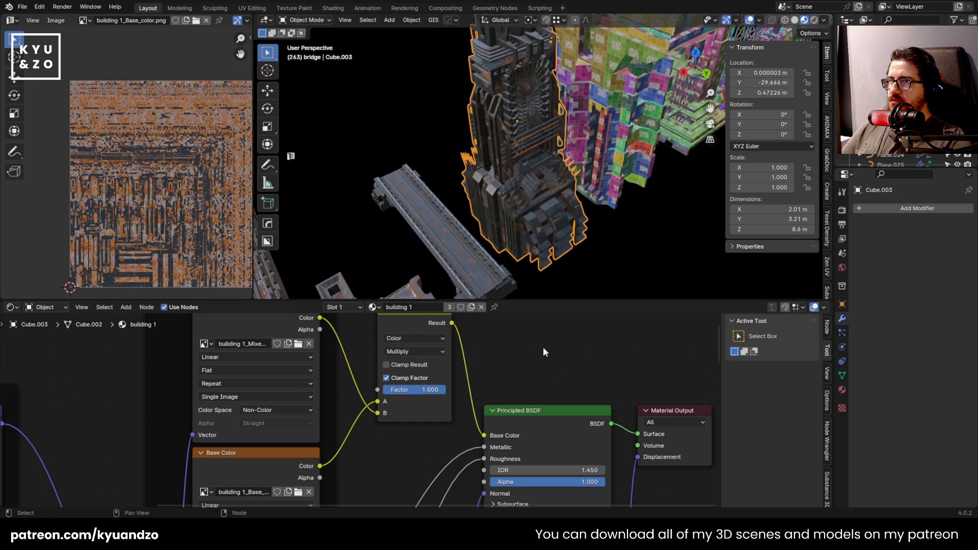
Select the stepped tower next to building 1 and delete the uv map texture node from its building 2 material
shift+middle_drag(607, 135, 539, 198)
click(565, 179)
click(344, 440)
key(x)
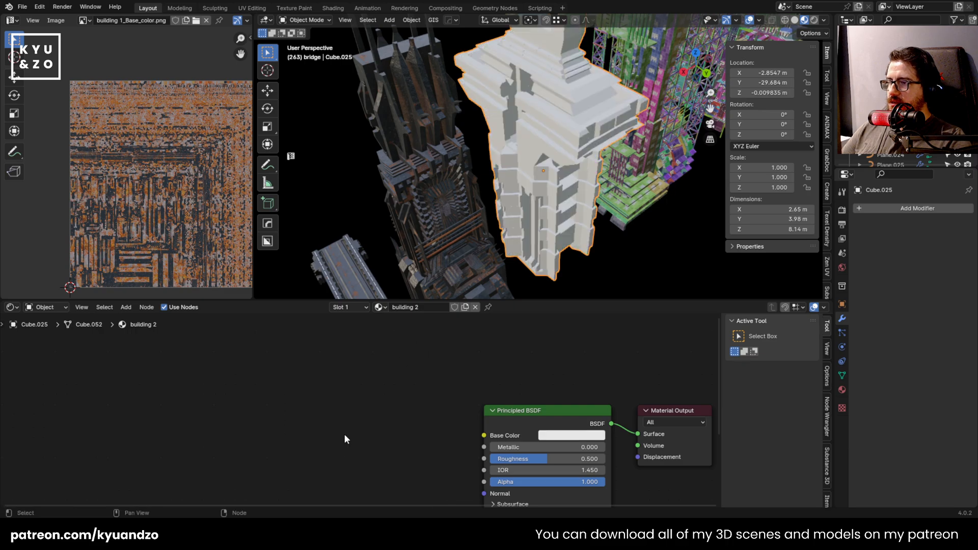
Load all seven building 2 maps, from building 2_Base_color.png to building 2_Roughness.png, into the building 2 Principled BSDF with Principled Texture Setup
click(493, 413)
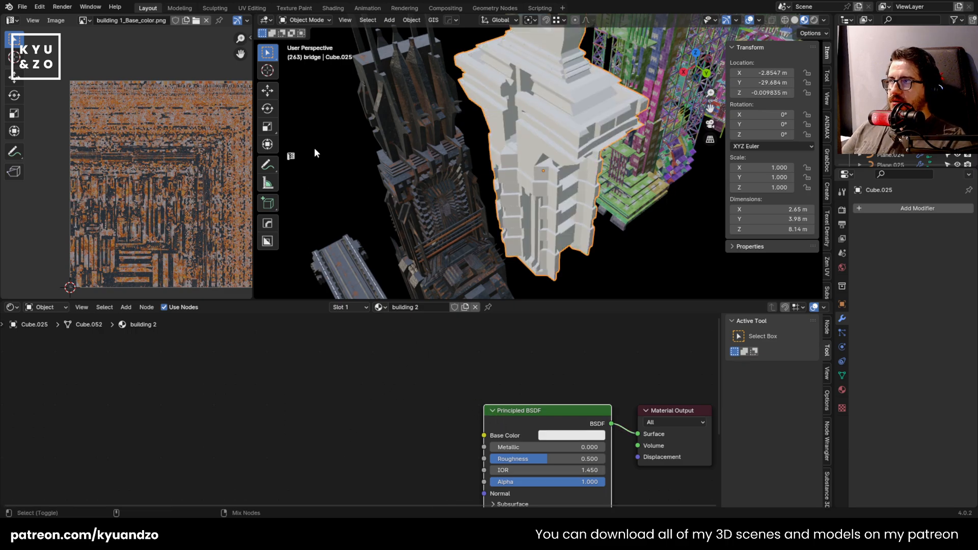
key(ctrl+shift+t)
click(285, 265)
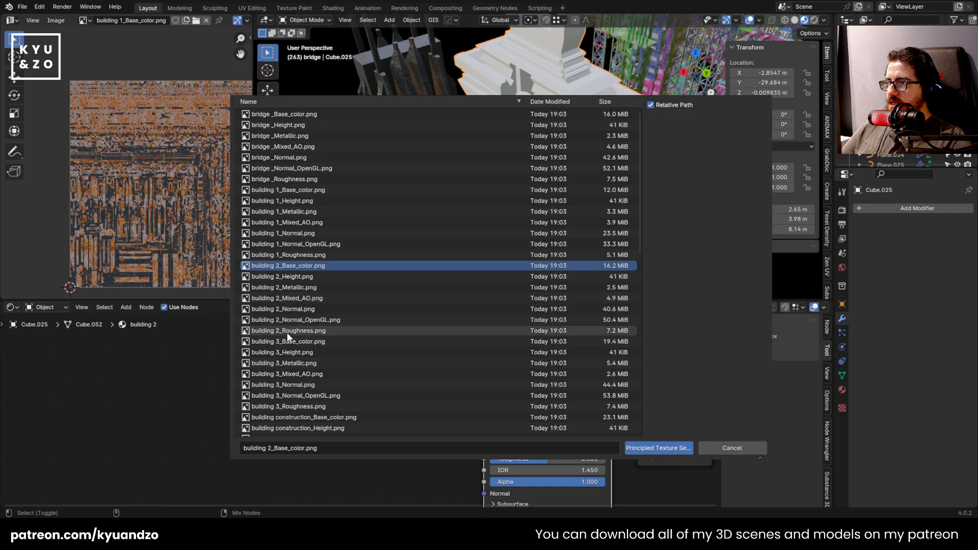
shift+click(286, 331)
click(657, 449)
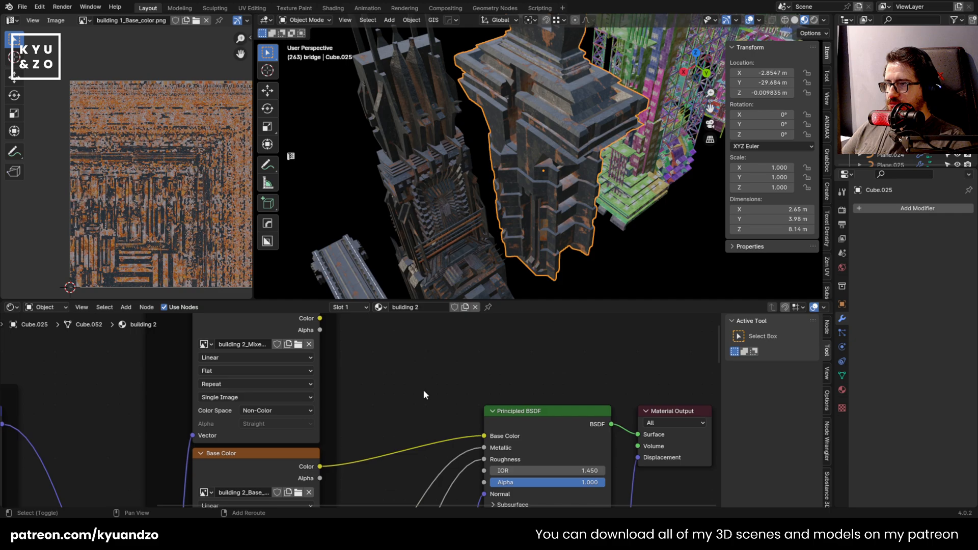
Add a Mix Color node to the building 2 material, wiring Ambient Occlusion color to B and Base Color to A
key(shift+a)
text(mix)
key(Return)
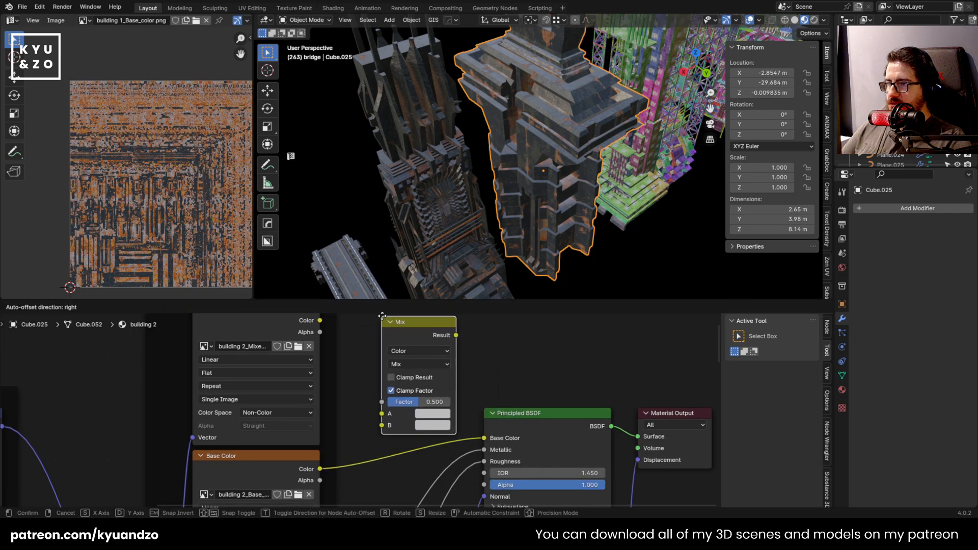
click(384, 312)
drag(314, 345, 384, 421)
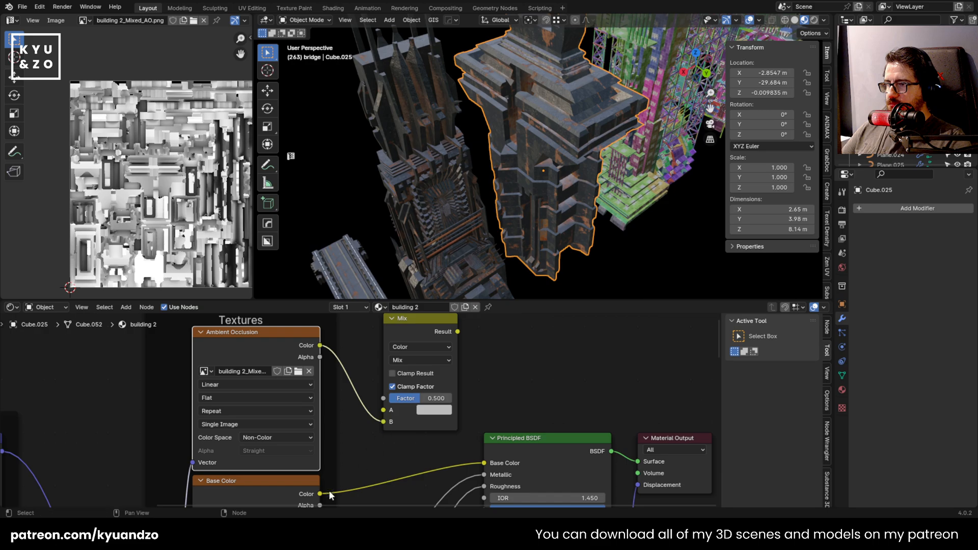
drag(319, 494, 385, 411)
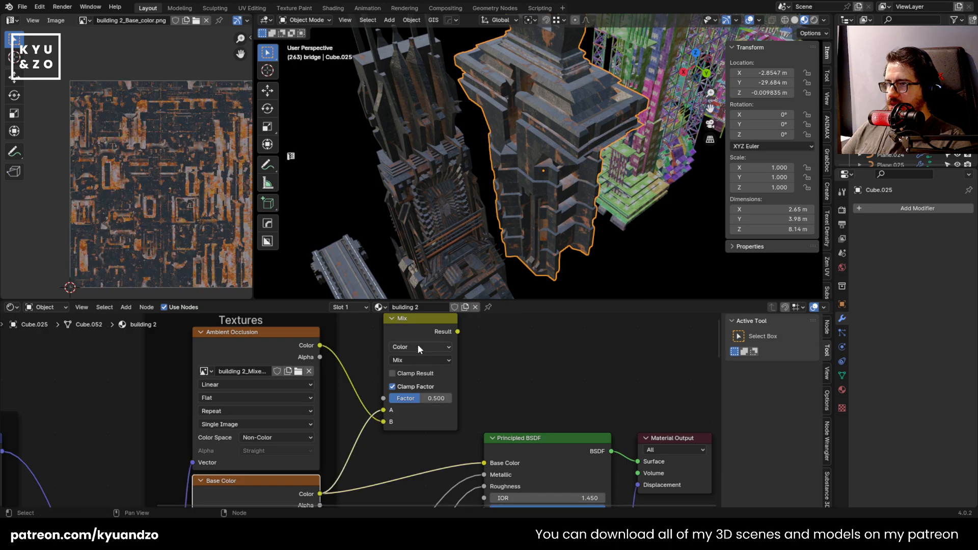
Set building 2's Mix node to Multiply, connect its Result to the Principled BSDF Base Color, and raise its factor
click(413, 360)
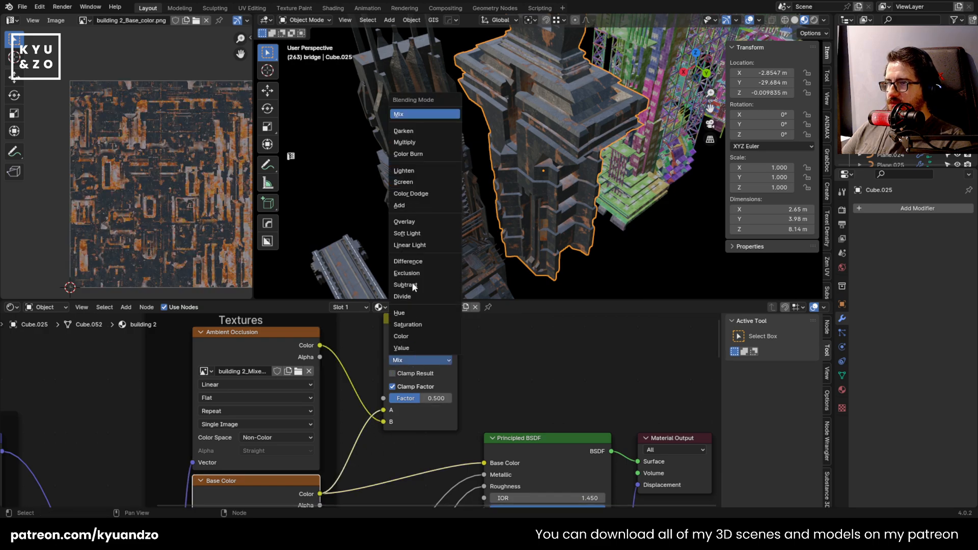
click(416, 142)
drag(457, 332, 484, 463)
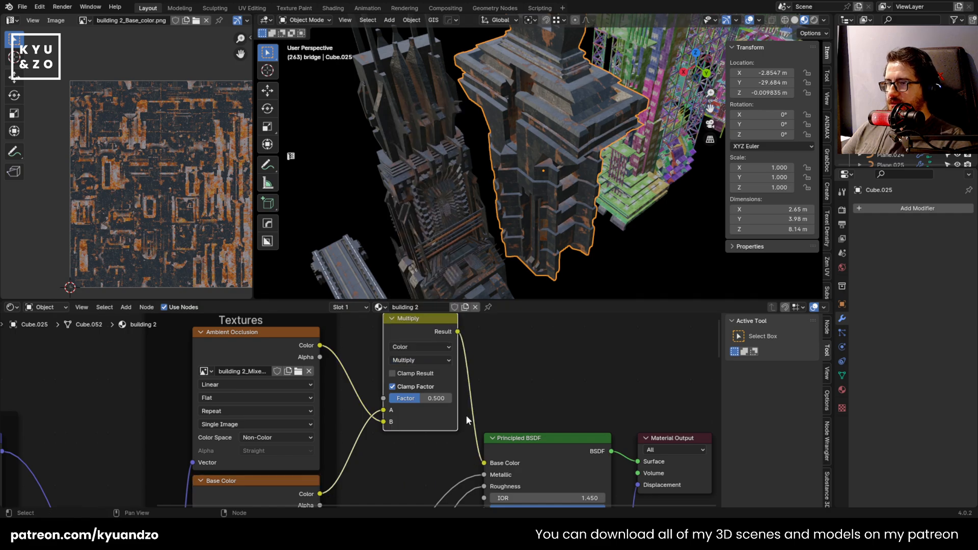
drag(431, 398, 461, 398)
Select the neighbouring colored tower with the building 3 material and delete its uv map texture node
shift+drag(603, 145, 509, 204)
shift+middle_drag(603, 145, 509, 203)
click(511, 199)
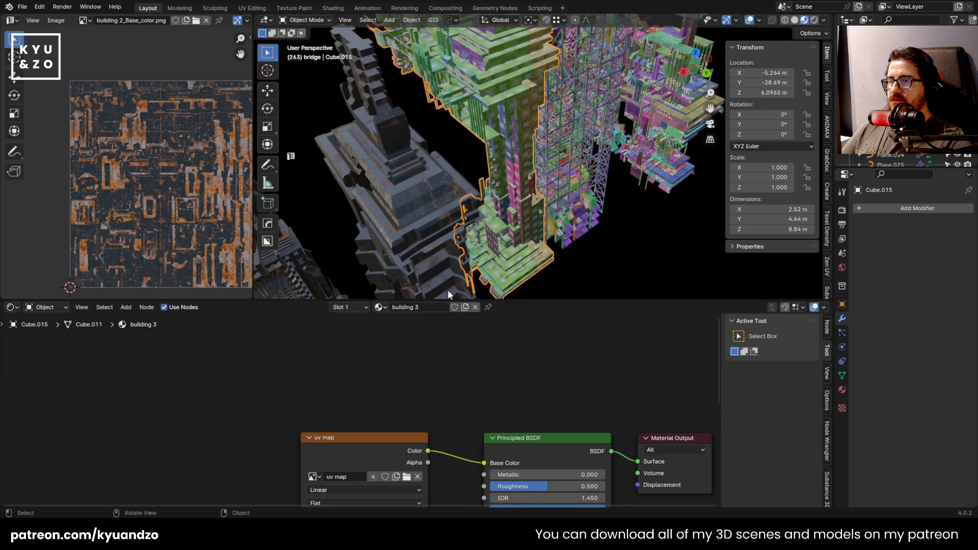
key(x)
Load all seven building 3 maps, from building 3_Base_color.png to building 3_Roughness.png, into its Principled BSDF with Principled Texture Setup
click(518, 448)
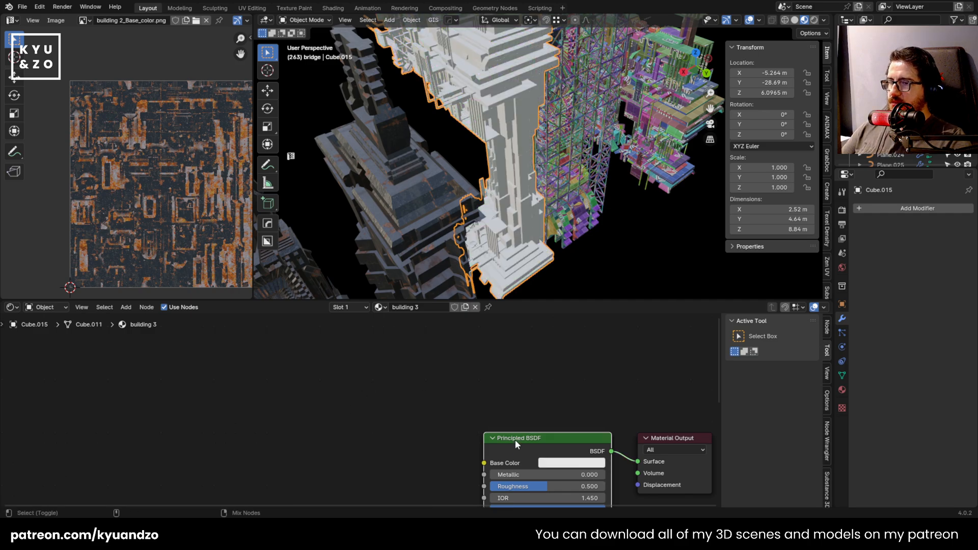
key(ctrl+shift+t)
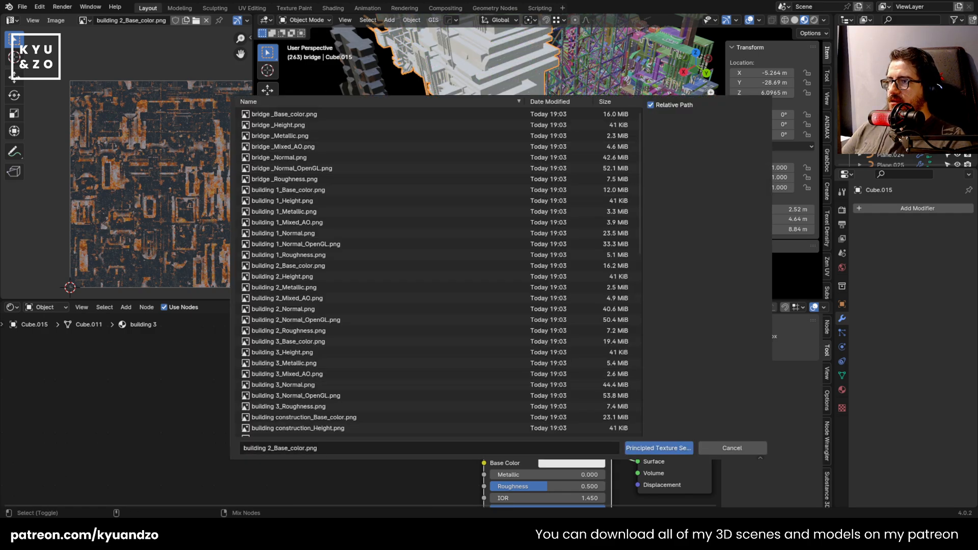
click(295, 340)
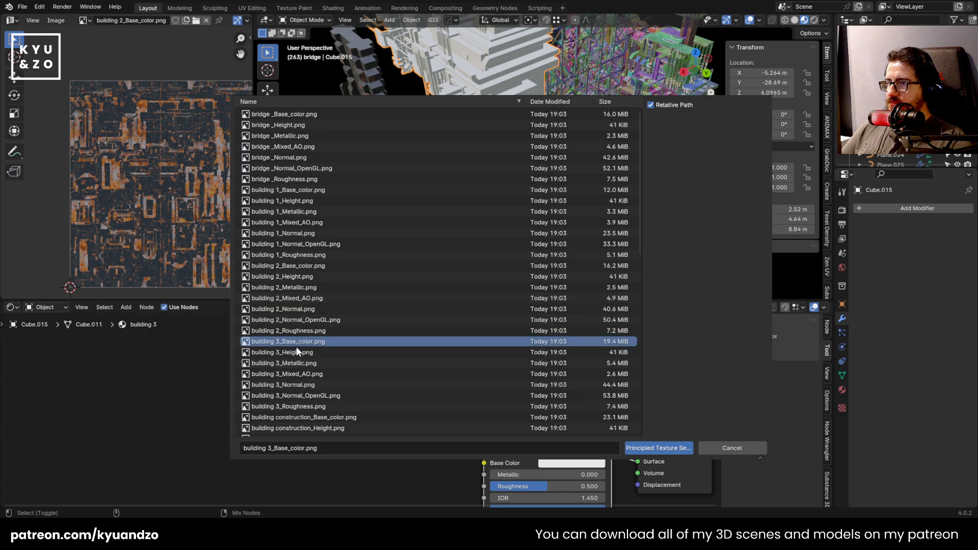
shift+click(296, 407)
click(659, 448)
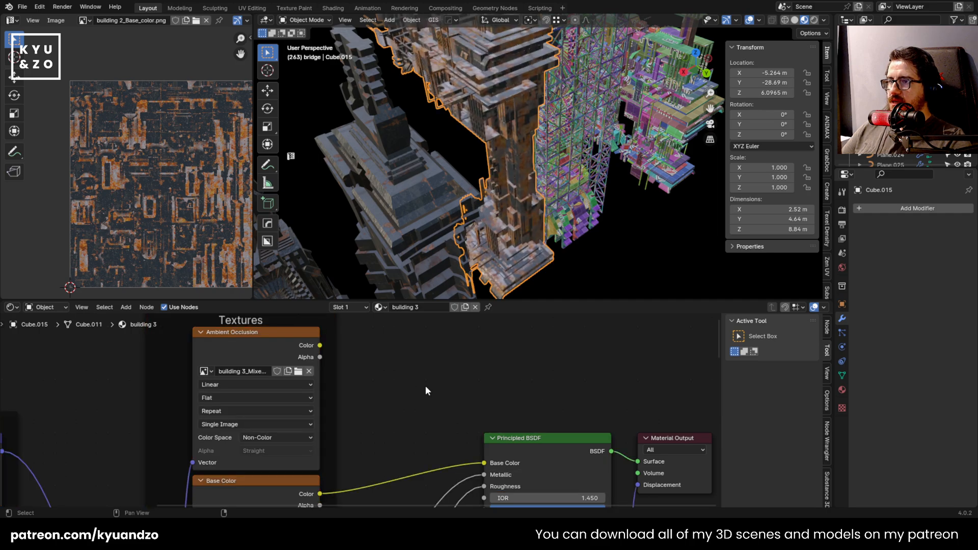
Enlarge the node editor area and add a Mix Color node beside building 3's Ambient Occlusion texture node
scroll(419, 407, down, 2)
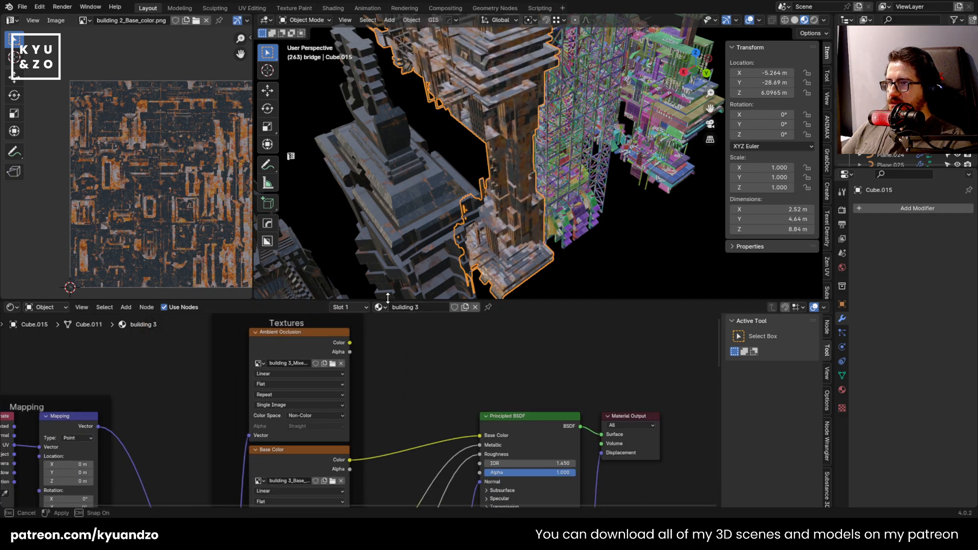
drag(386, 300, 395, 226)
middle_drag(417, 313, 415, 340)
scroll(415, 341, up, 2)
click(310, 330)
key(shift+a)
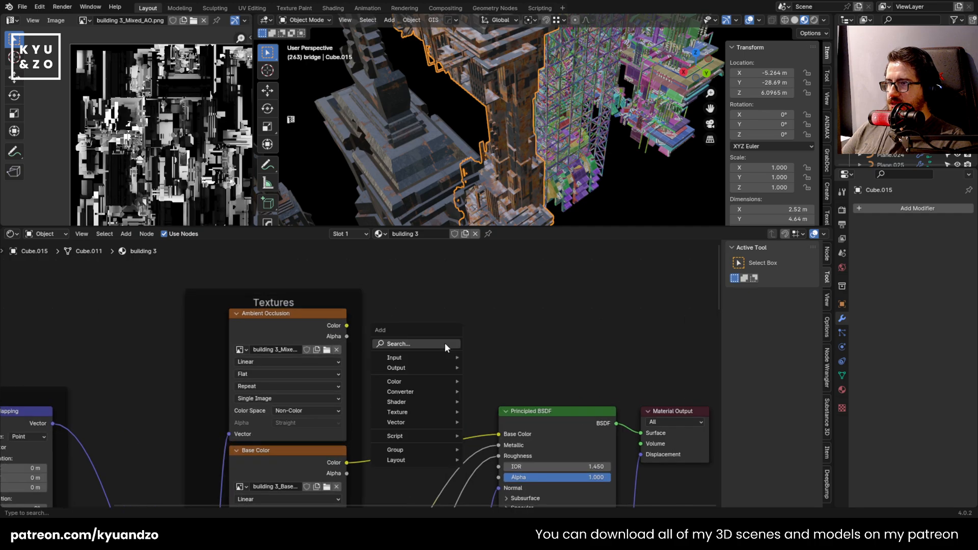
text(mix)
key(Return)
click(395, 303)
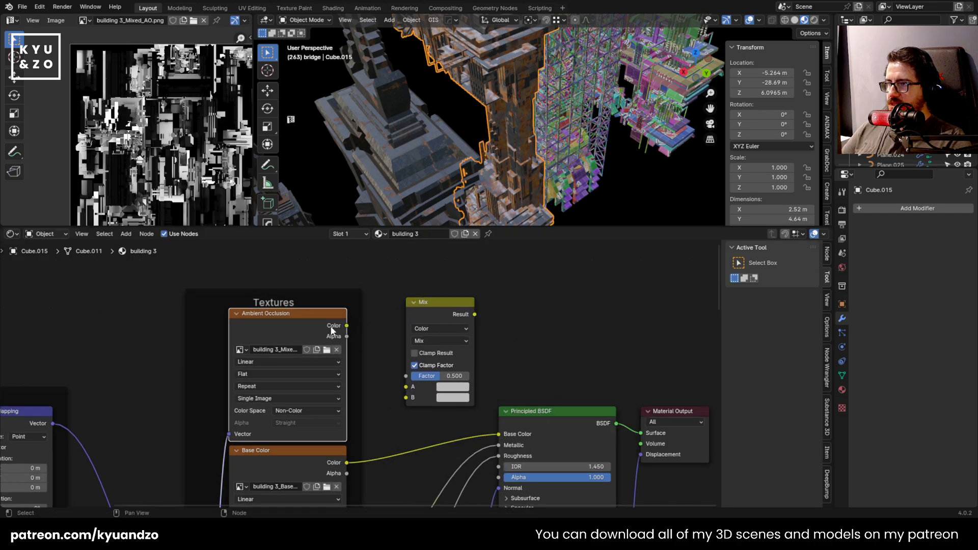
Wire building 3's Base Color to A and Ambient Occlusion to B of the Mix node feeding Base Color, set to Multiply at factor 1.000
drag(347, 325, 401, 350)
drag(405, 396, 406, 397)
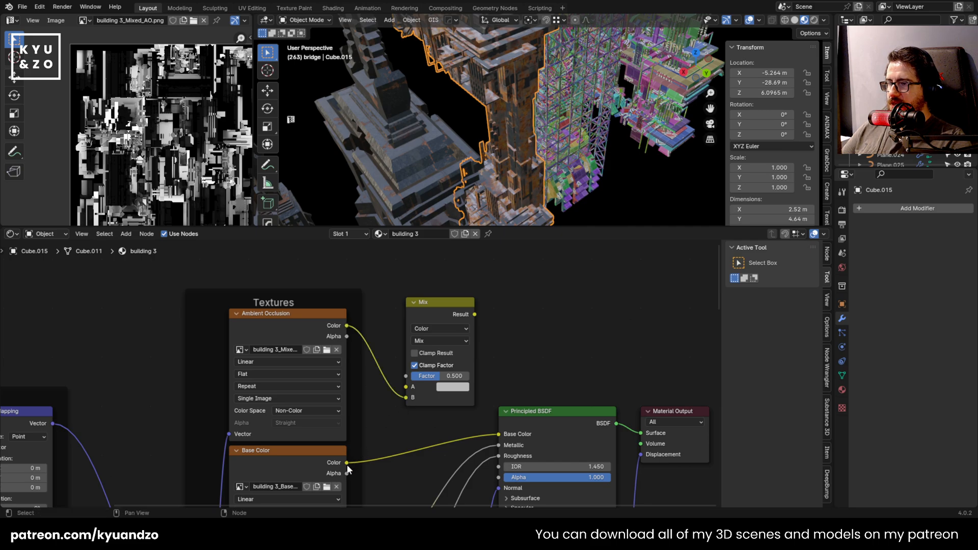
drag(347, 463, 406, 388)
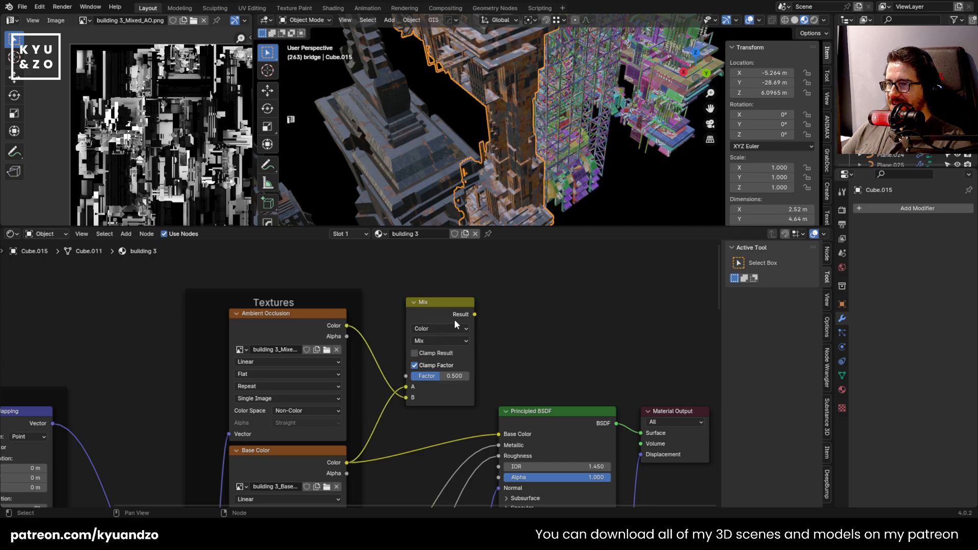
drag(475, 314, 499, 435)
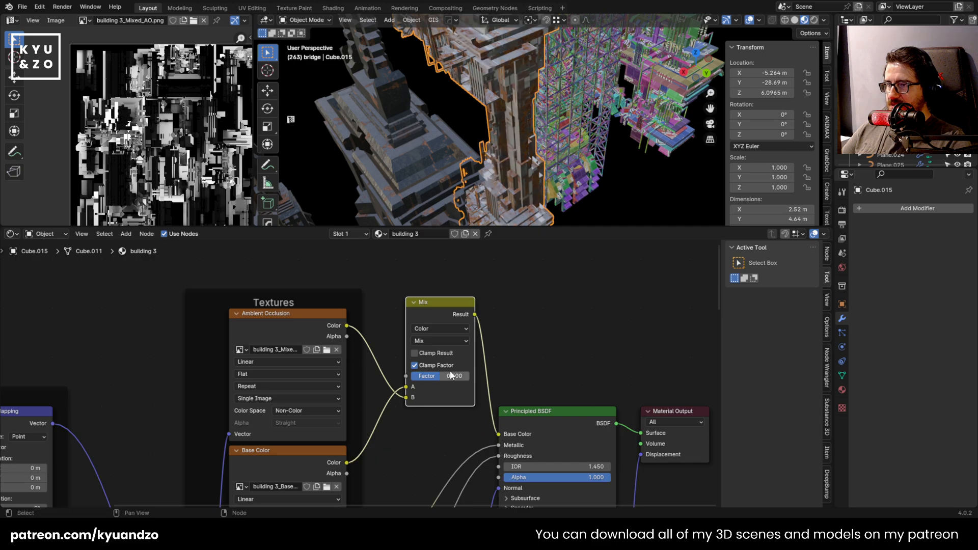
click(439, 339)
click(468, 142)
drag(433, 381, 458, 313)
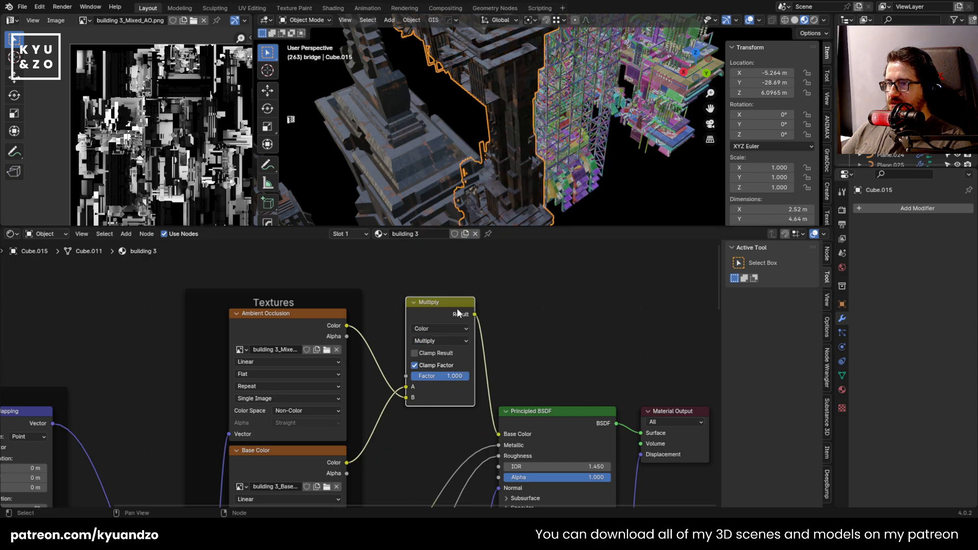
Select the lattice scaffold tower beside building 3 and delete the uv map texture node from its building construction material
click(585, 116)
key(KP_Decimal)
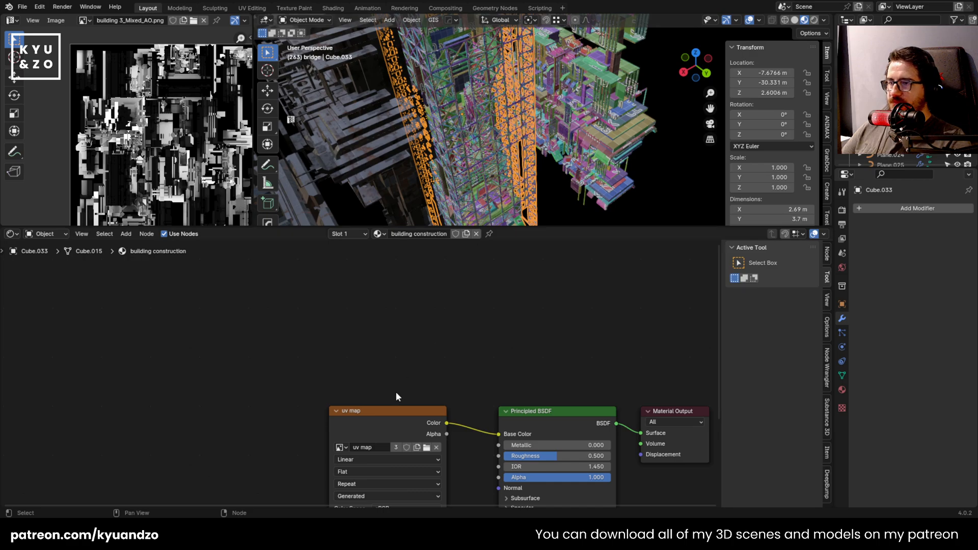
click(381, 420)
key(x)
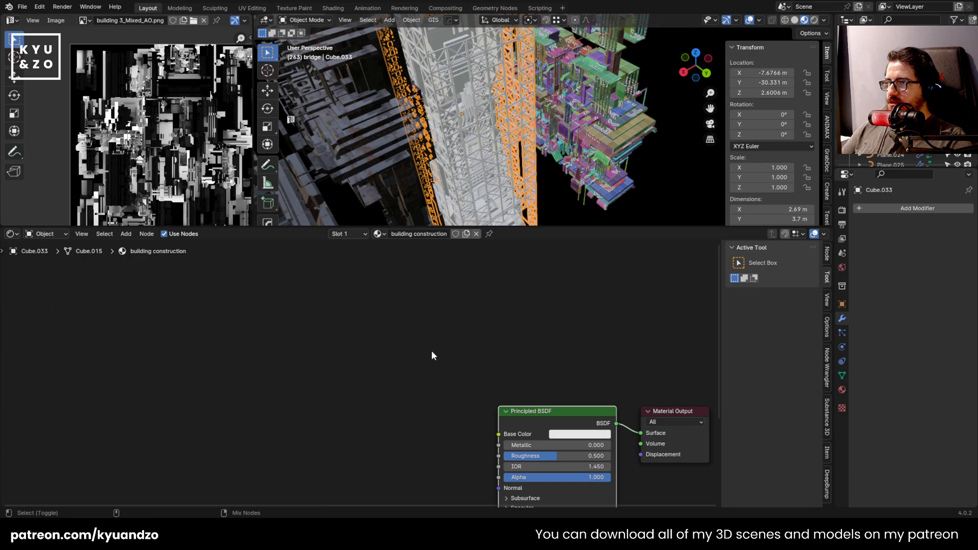
Load all seven building construction maps, from building construction_Base_color.png to building construction_Roughness.png, with Principled Texture Setup
key(ctrl+shift+t)
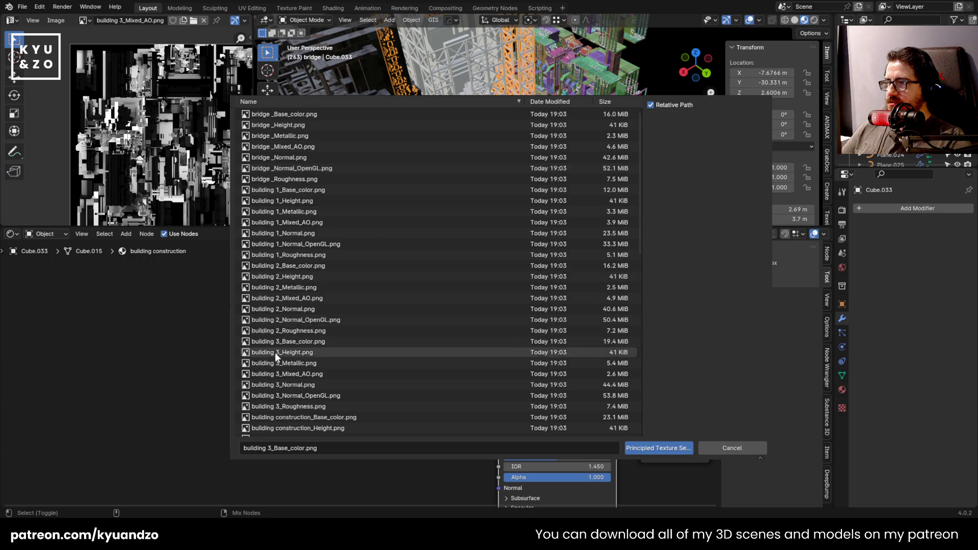
scroll(287, 414, down, 4)
click(298, 330)
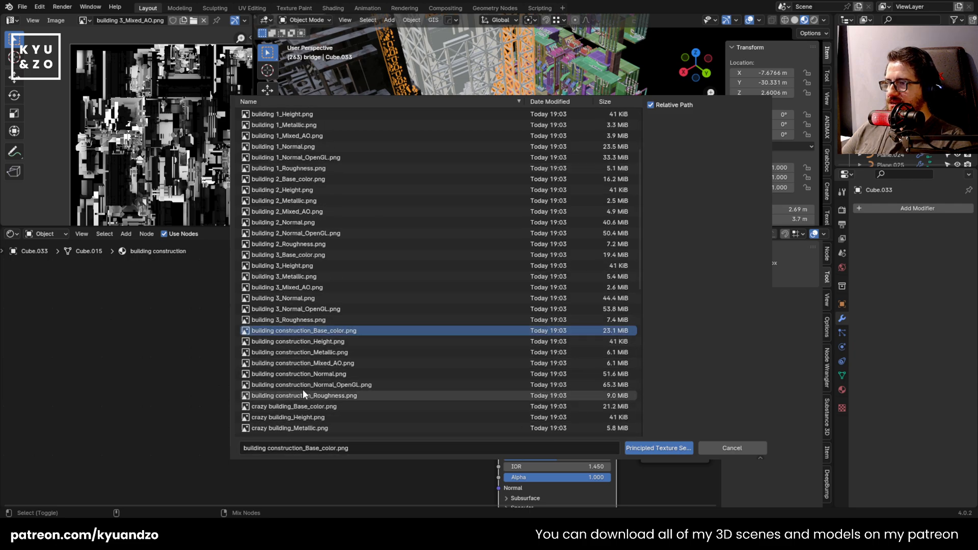
shift+click(301, 395)
click(671, 450)
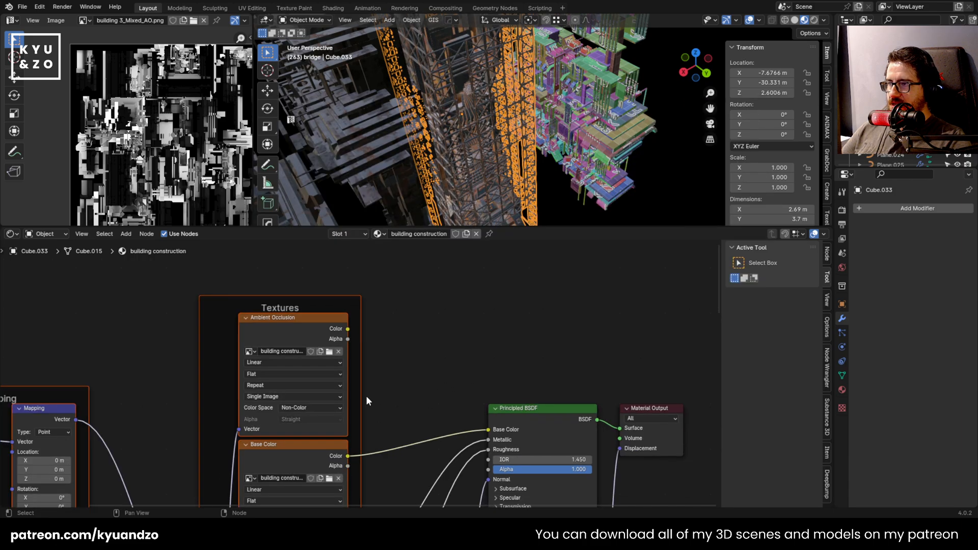
Add a Mix Color node to the building construction material, wiring Ambient Occlusion color to B and Base Color to A
key(shift+a)
text(mix)
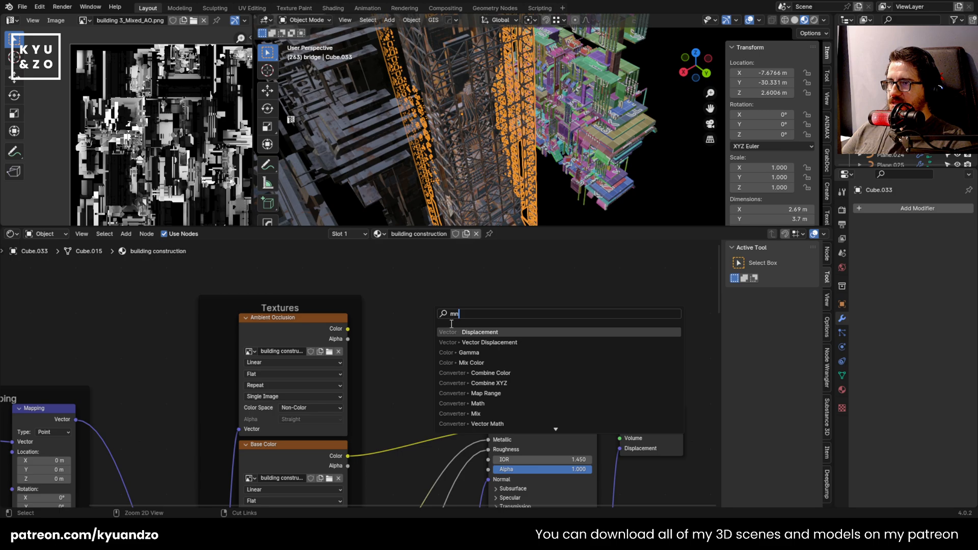
click(459, 332)
click(396, 307)
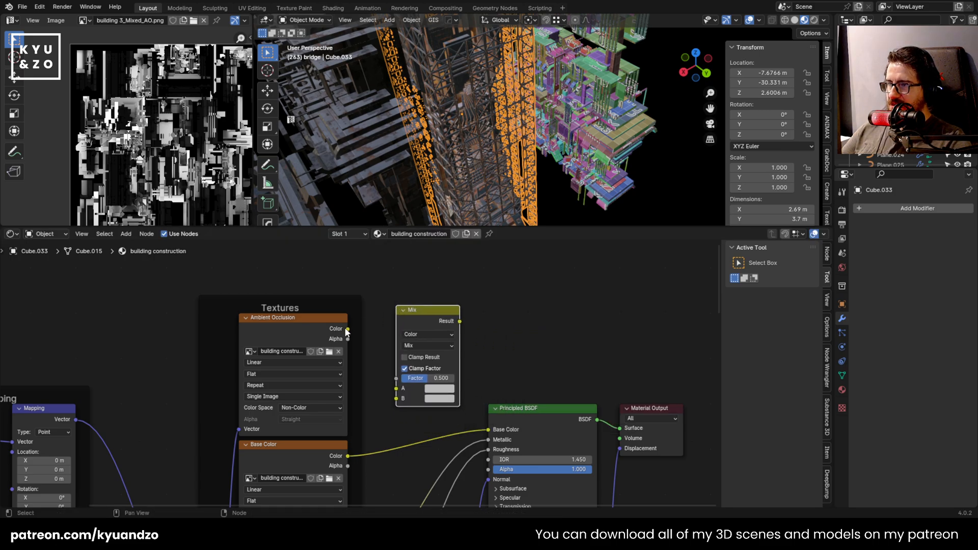
drag(347, 329, 396, 398)
drag(348, 457, 396, 388)
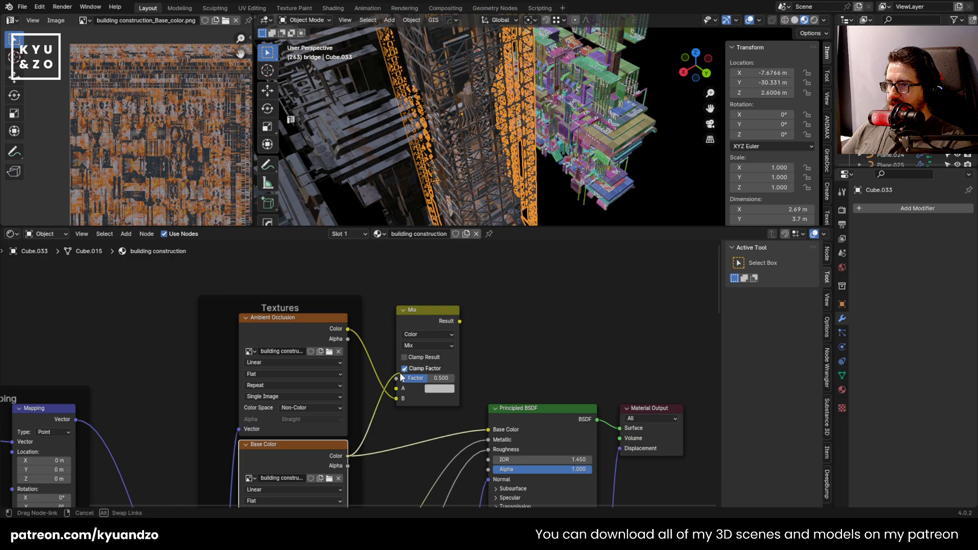
Connect building construction's Mix Result to the Principled BSDF Base Color, set the blending mode to Multiply, and raise the factor
drag(460, 322, 488, 430)
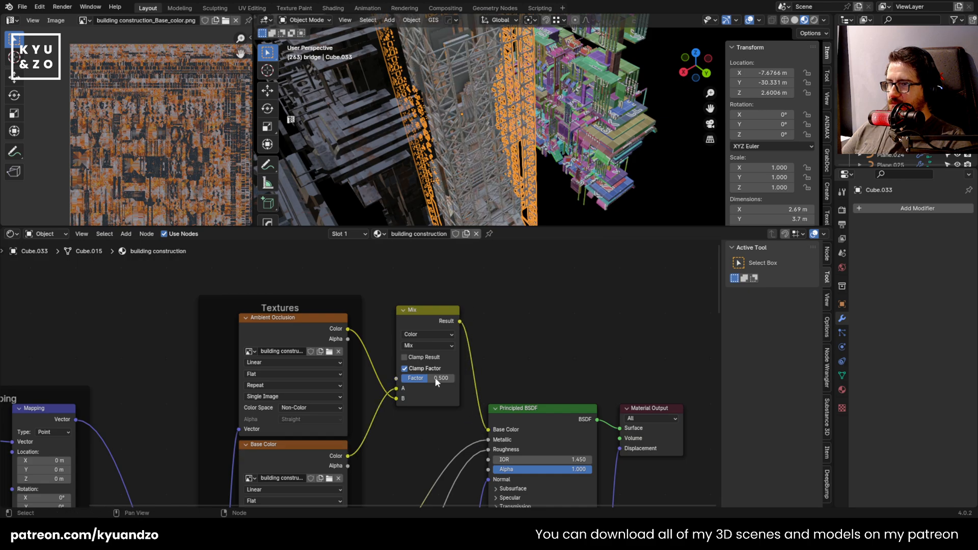
click(428, 346)
click(420, 160)
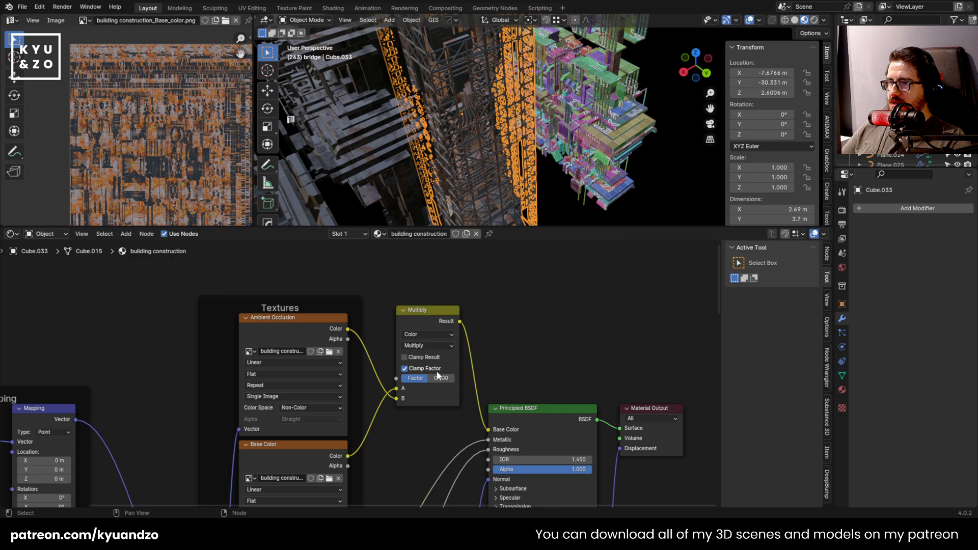
drag(427, 378, 455, 378)
Select the tower beyond the scaffold and delete the uv map texture node from its crazy building material
shift+middle_drag(535, 87, 474, 148)
click(510, 132)
scroll(504, 133, down, 3)
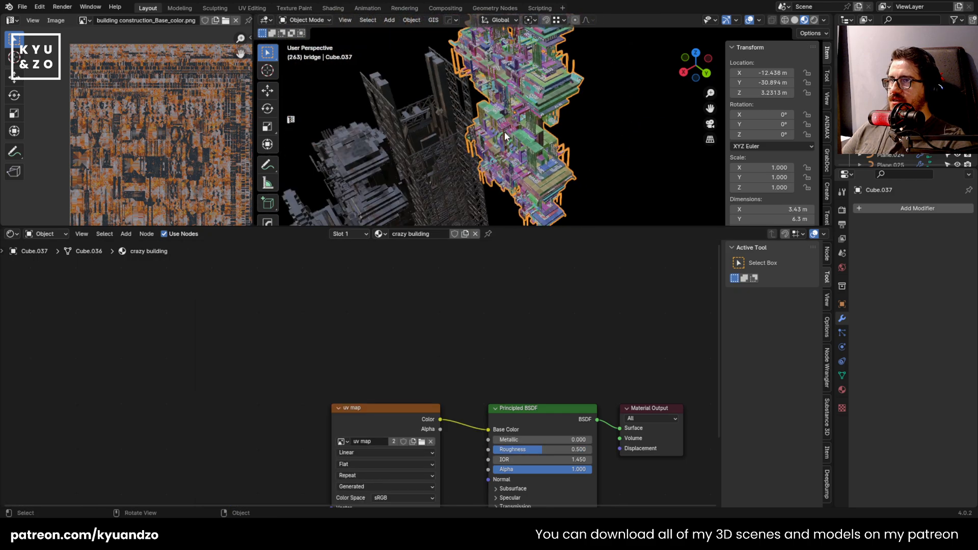
scroll(504, 132, up, 2)
scroll(505, 132, up, 2)
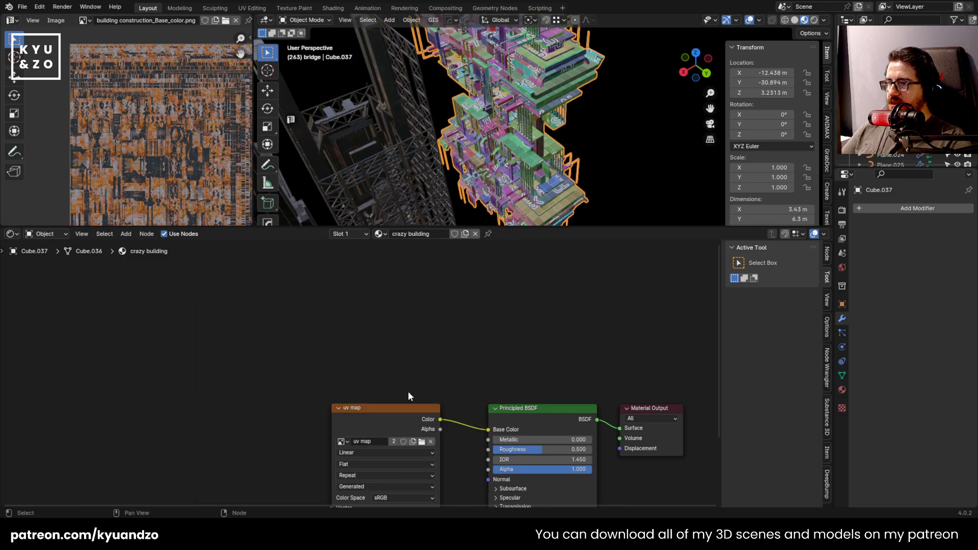
click(380, 423)
key(x)
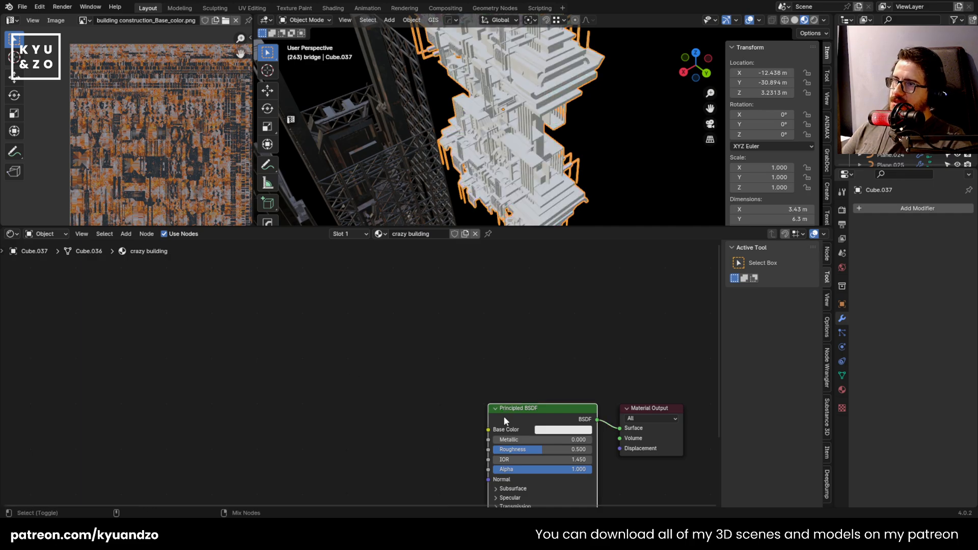
Load all seven crazy building maps, from crazy building_Base_color.png to crazy building_Roughness.png, with Principled Texture Setup
key(ctrl+shift+t)
scroll(273, 252, down, 6)
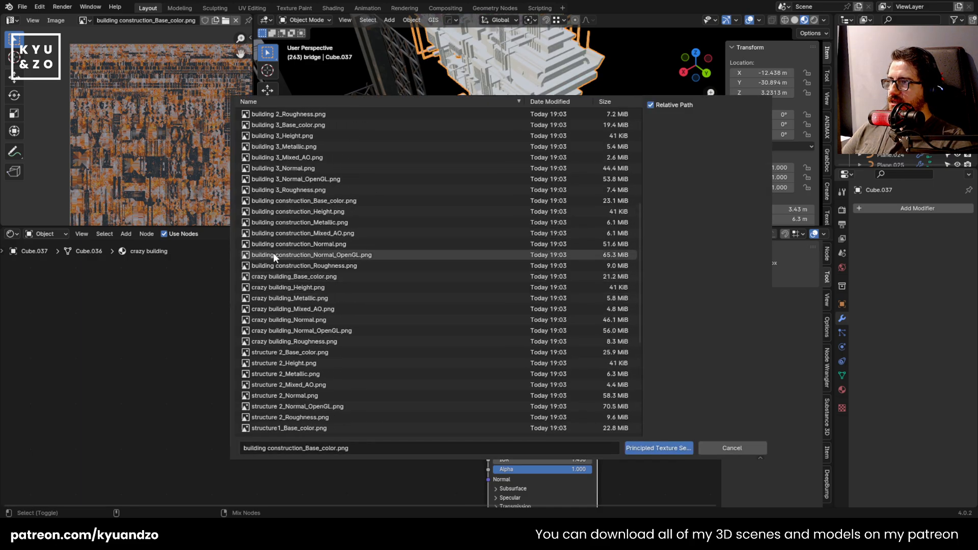
click(292, 276)
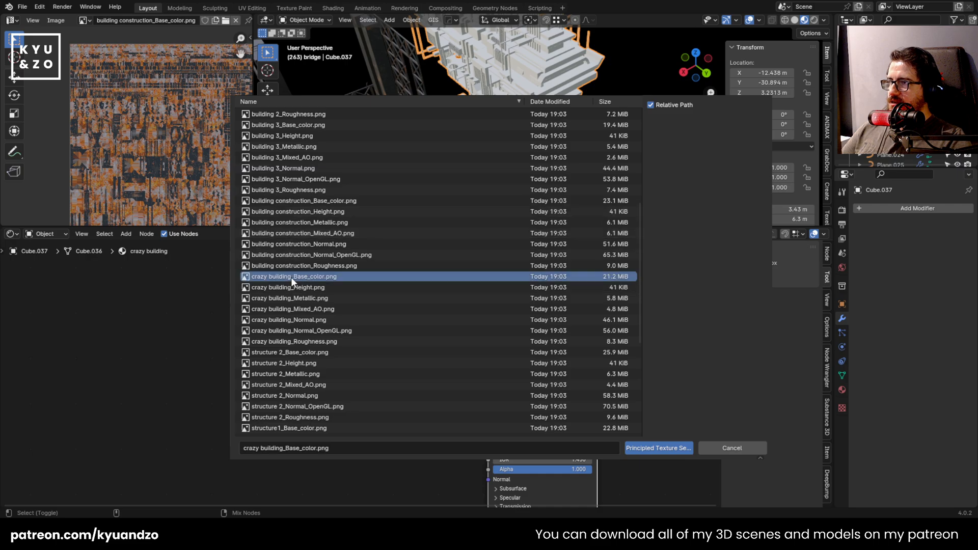
shift+click(280, 341)
click(659, 448)
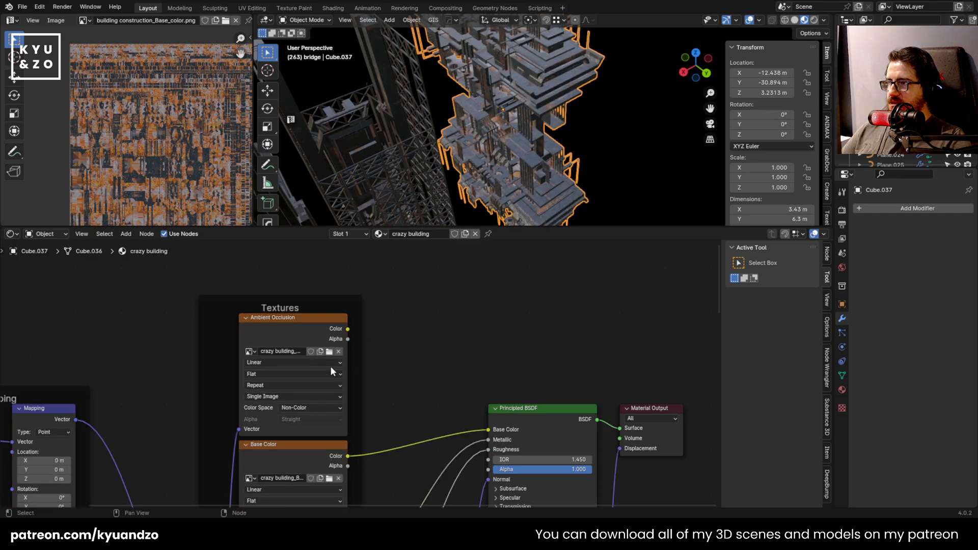
Add a Mix Color node to the crazy building material, wiring Ambient Occlusion color to B and Base Color to A
key(shift+a)
text(mix)
key(Return)
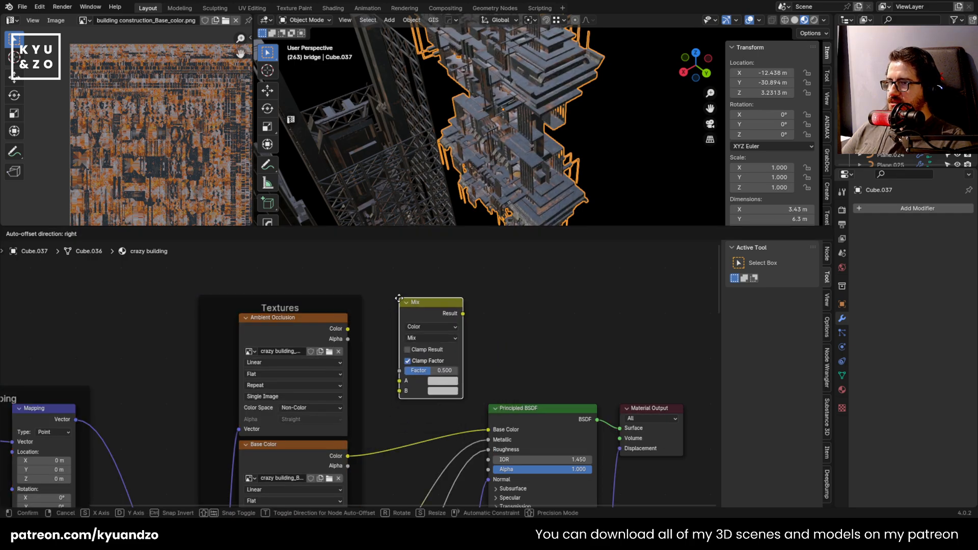
click(431, 311)
drag(347, 329, 399, 391)
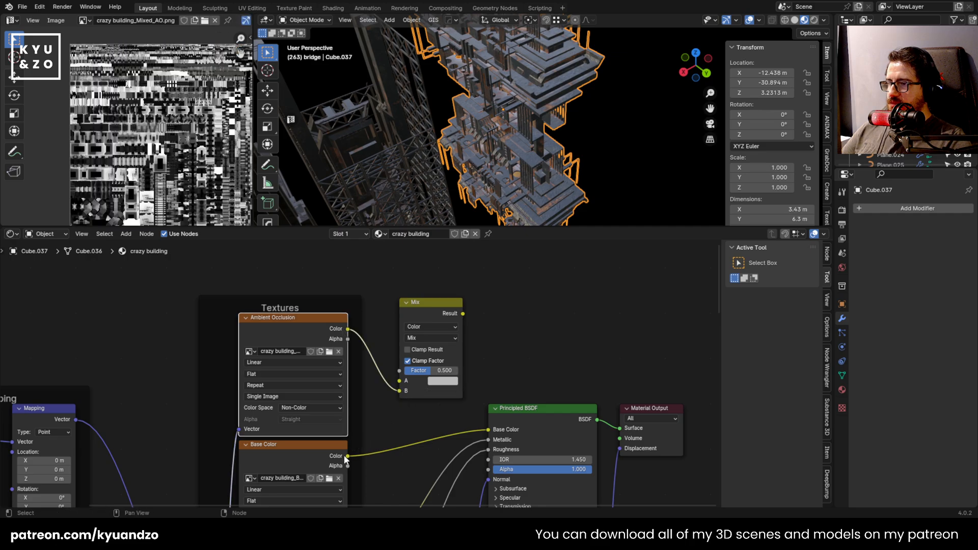
drag(348, 456, 399, 381)
Connect crazy building's Mix Result to the Principled BSDF Base Color, with factor 1.000 and the blending mode set to Multiply
drag(462, 314, 489, 429)
drag(428, 368, 459, 370)
click(427, 338)
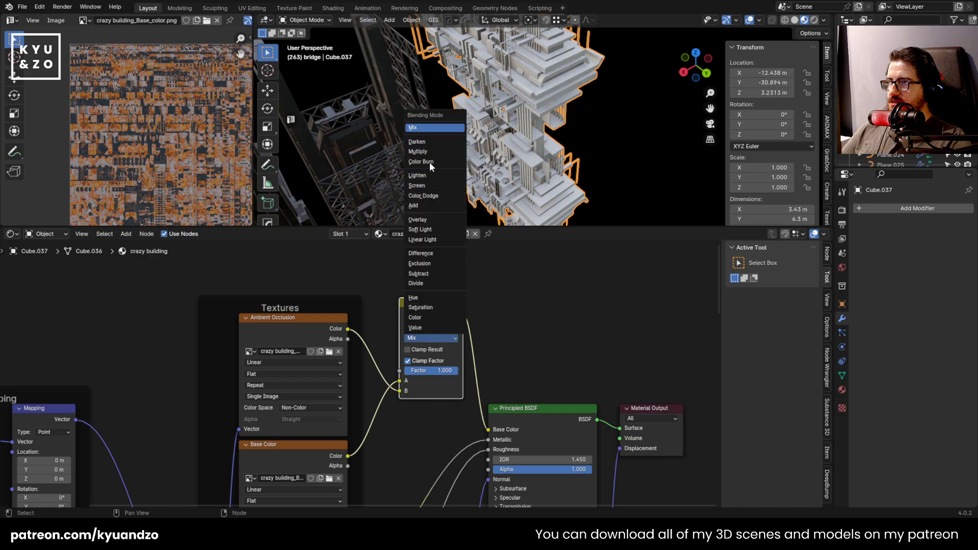
click(421, 151)
Select the terrain and delete the uv map texture node from its material
scroll(509, 163, down, 8)
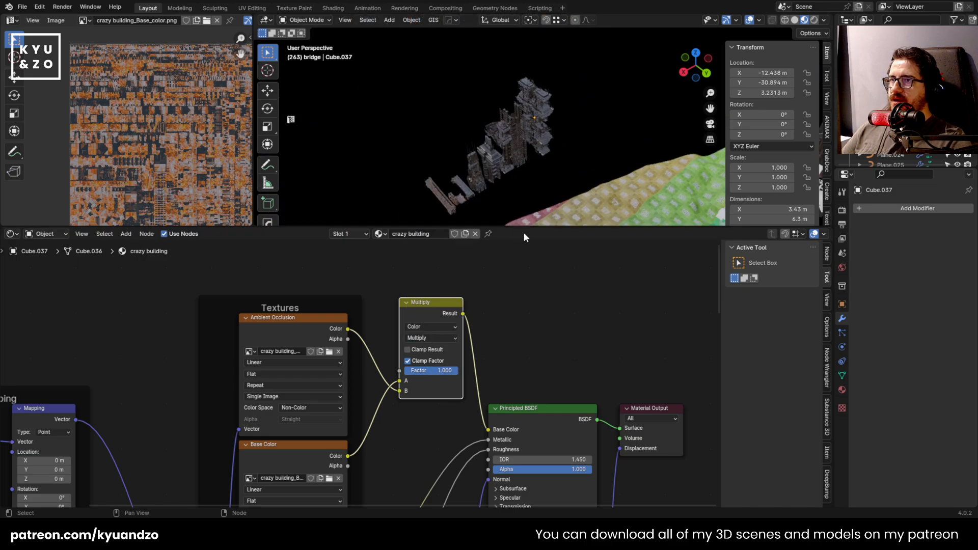
click(553, 215)
shift+middle_drag(556, 182, 466, 143)
drag(257, 390, 362, 448)
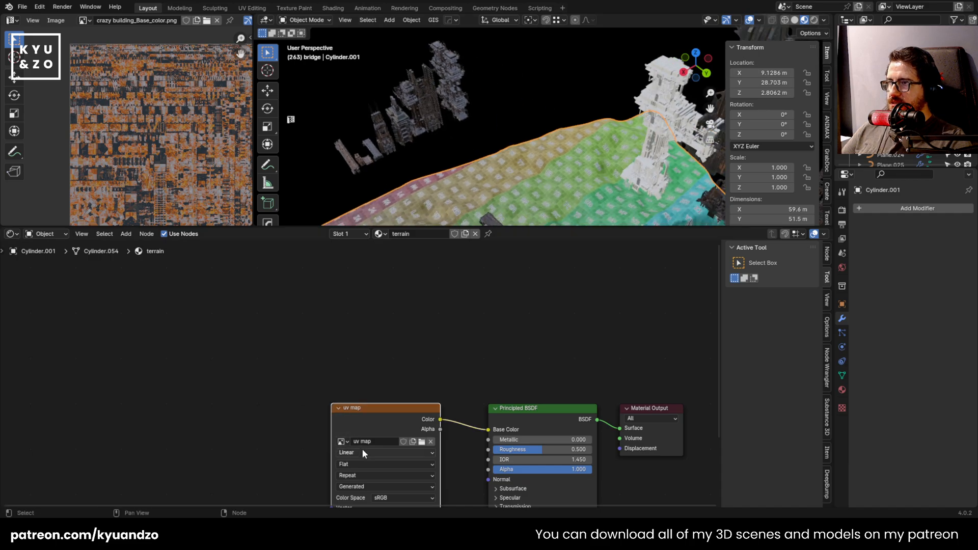
key(x)
Load all seven terrain maps, from terrain_Base_color.png to terrain_Roughness.png, with Principled Texture Setup
click(512, 411)
key(ctrl+shift+t)
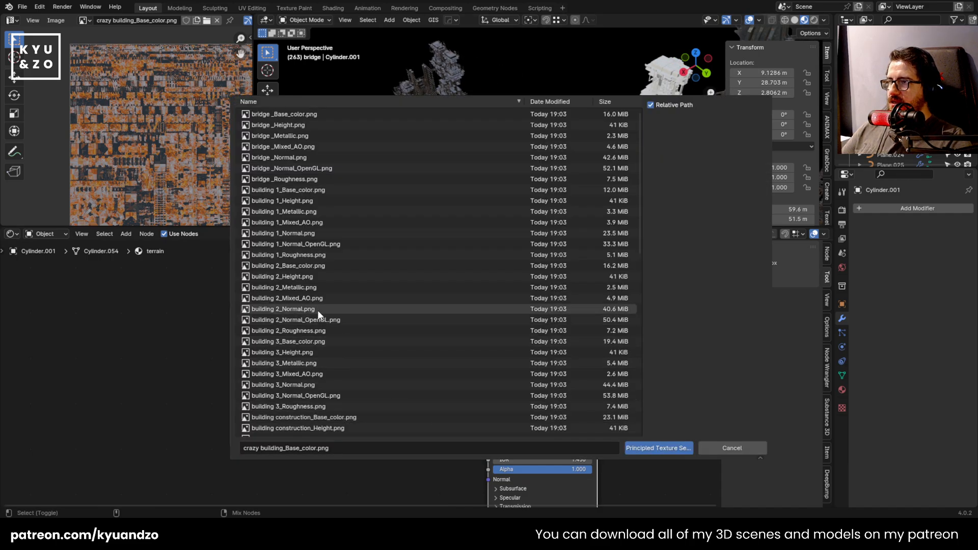
scroll(319, 308, down, 10)
click(279, 289)
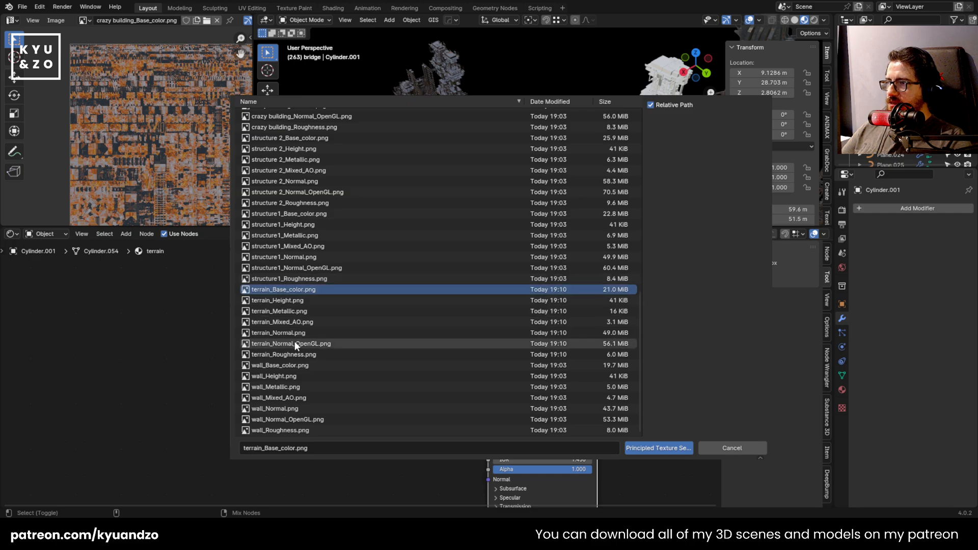
shift+click(294, 354)
key(Return)
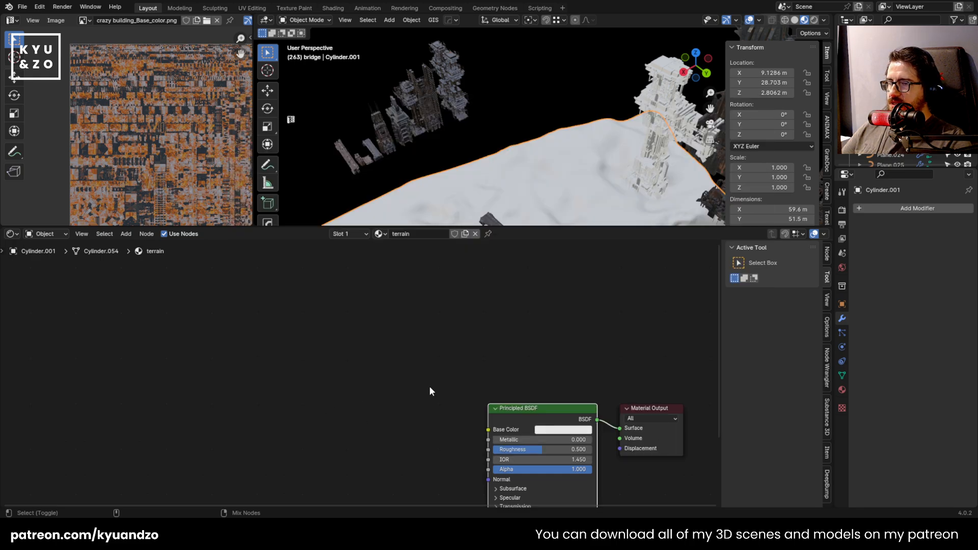
Add a Mix Color node to the terrain material, wiring Ambient Occlusion color to B and Base Color to A
click(445, 338)
key(shift+a)
click(415, 332)
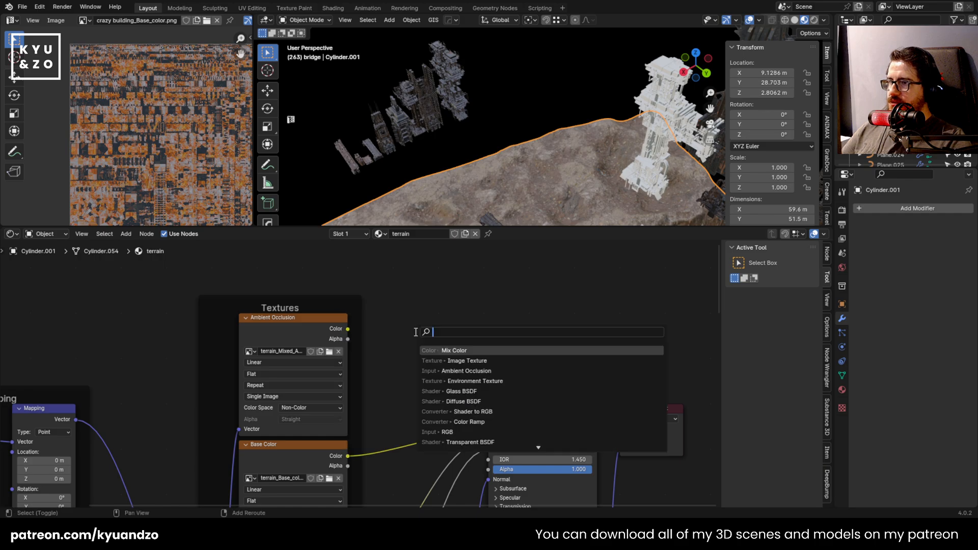
text(m)
click(443, 350)
click(363, 327)
drag(383, 333, 408, 320)
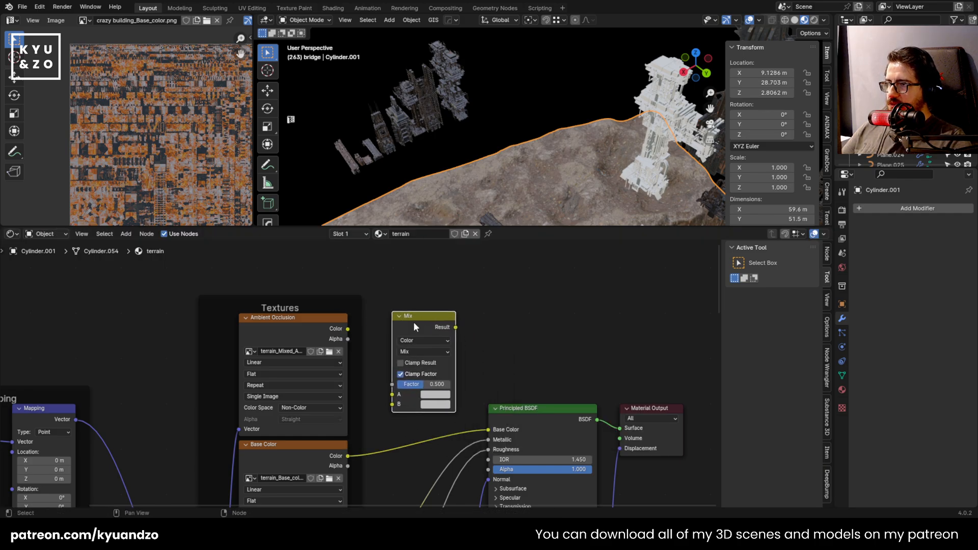
drag(348, 328, 392, 405)
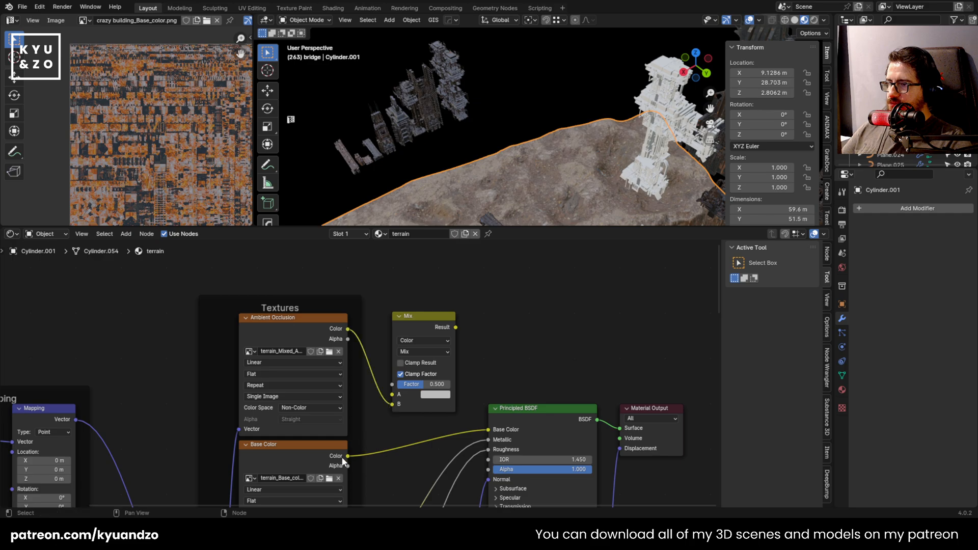
drag(348, 456, 392, 394)
Connect terrain's Mix Result to the Principled BSDF Base Color, with the blending mode set to Multiply and factor 1.000
drag(455, 327, 489, 430)
click(423, 351)
click(426, 327)
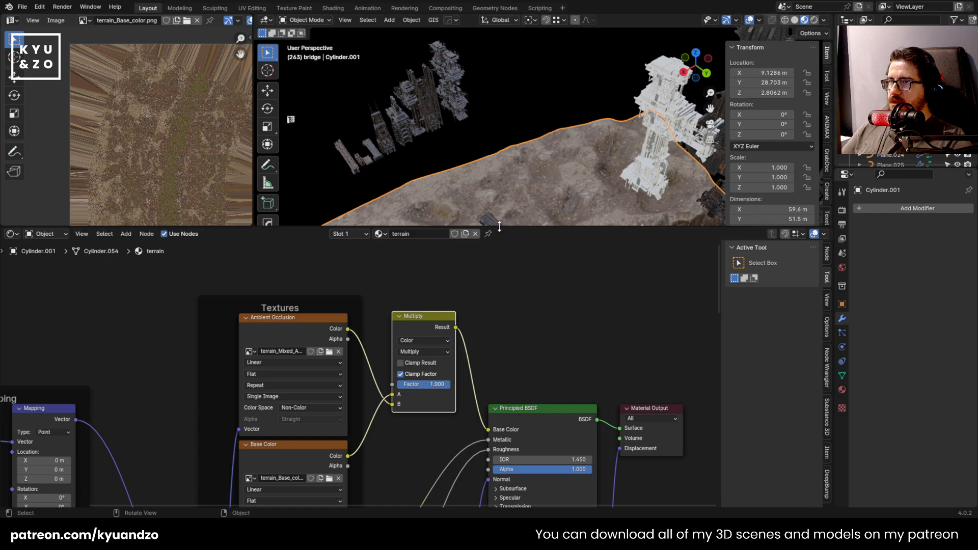
Enlarge the 3D viewport and examine the terrain, the textured buildings and the bridges crossing the canyon
drag(500, 226, 502, 409)
scroll(506, 282, down, 8)
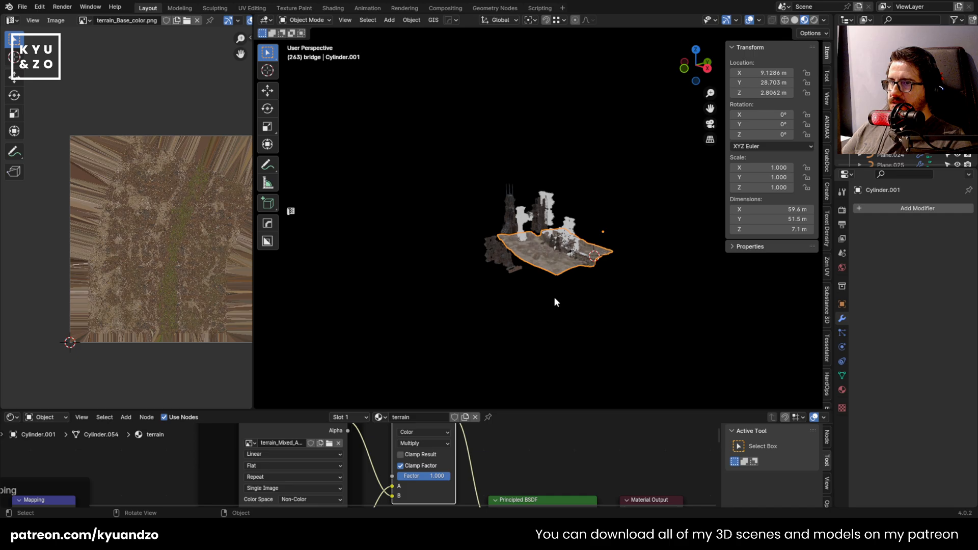
scroll(554, 303, up, 8)
middle_drag(554, 304, 472, 359)
scroll(505, 280, up, 10)
click(410, 297)
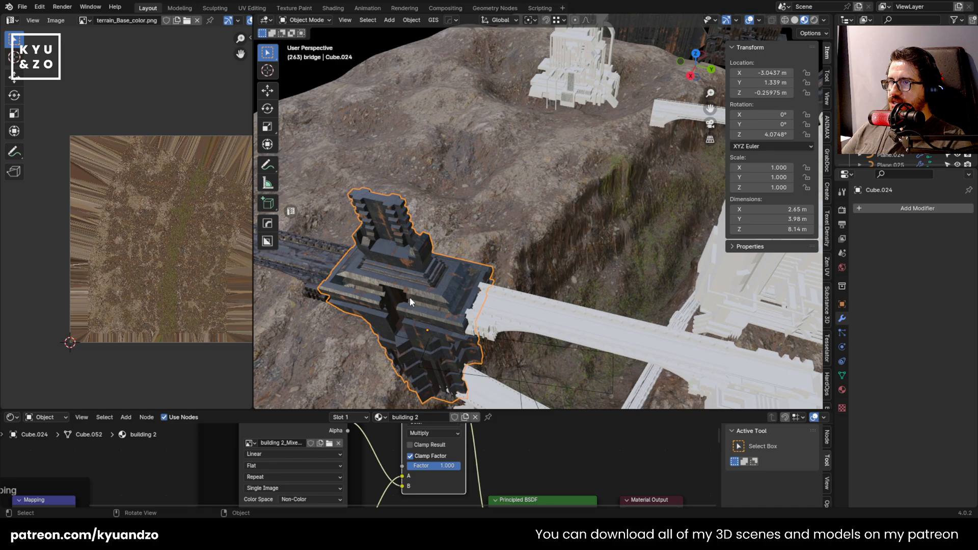
click(502, 312)
scroll(479, 300, down, 5)
scroll(473, 300, up, 4)
shift+middle_drag(424, 275, 472, 254)
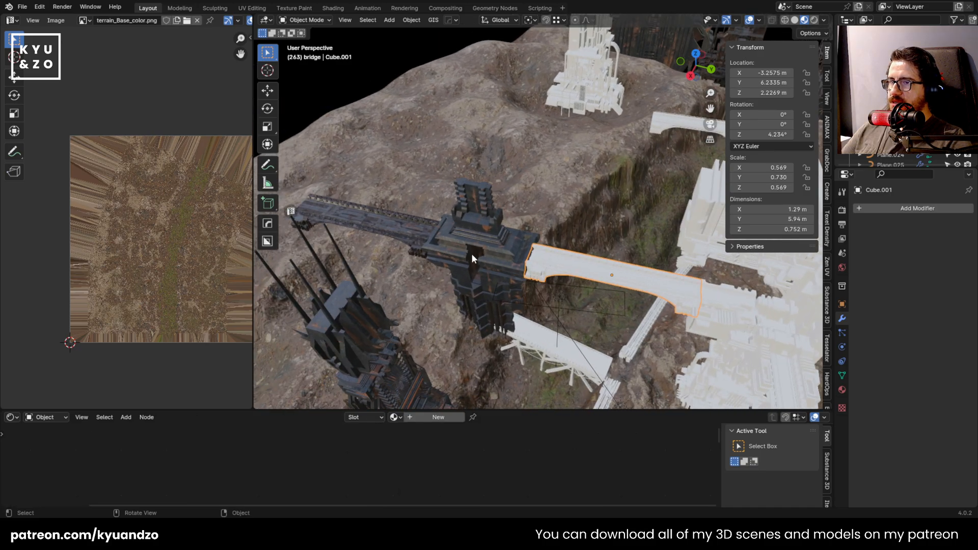
middle_drag(582, 278, 543, 212)
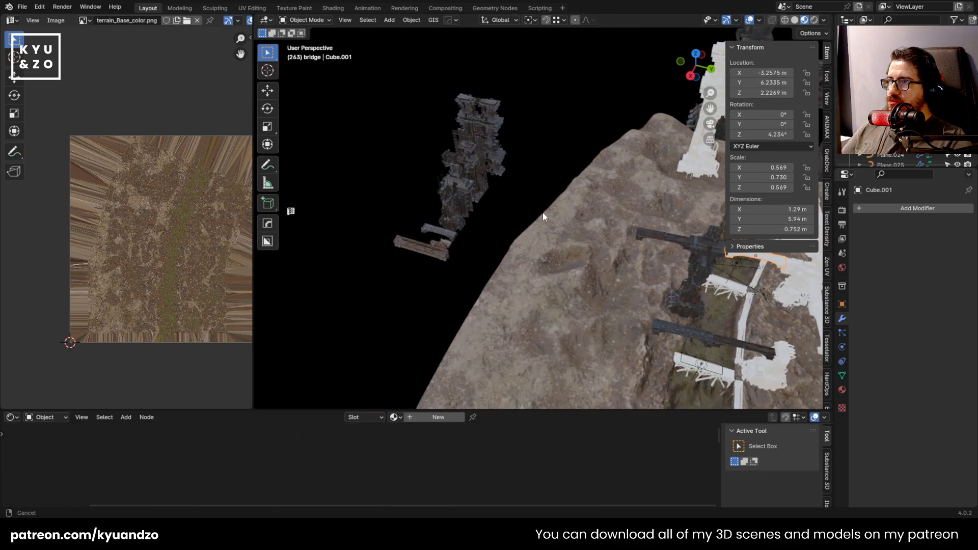
scroll(510, 229, up, 4)
click(344, 290)
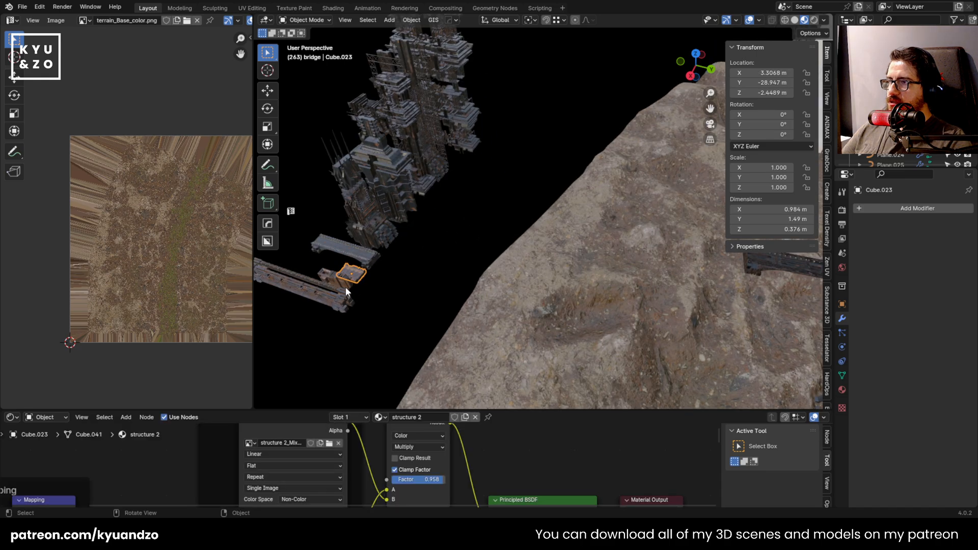
middle_drag(337, 295, 480, 243)
click(508, 258)
scroll(505, 270, up, 5)
key(g)
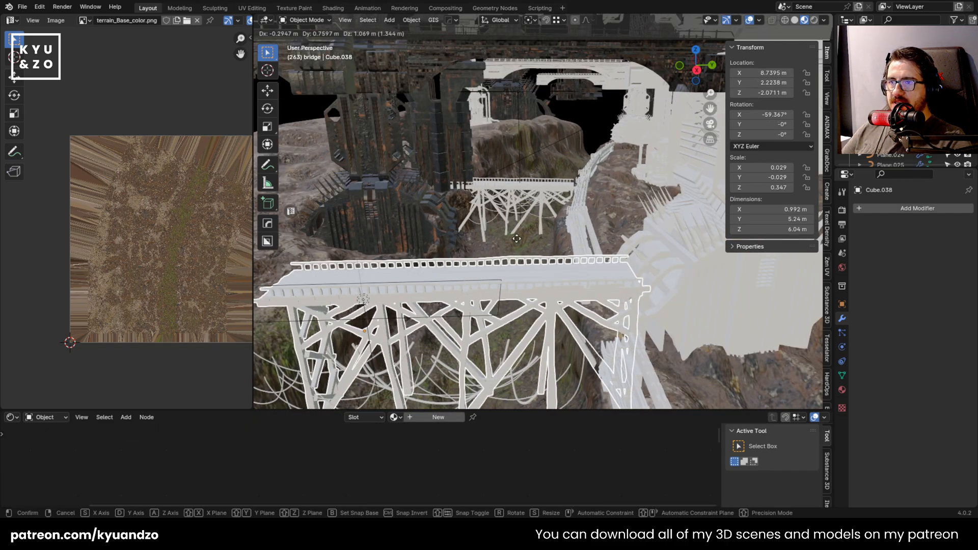
right_click(514, 239)
key(g)
right_click(477, 196)
Pick a hanging cable under the wooden bridge and try selecting everything grouped in its collection
scroll(447, 216, down, 8)
middle_drag(447, 216, 401, 211)
scroll(516, 273, up, 4)
shift+middle_drag(516, 273, 451, 157)
scroll(459, 176, up, 5)
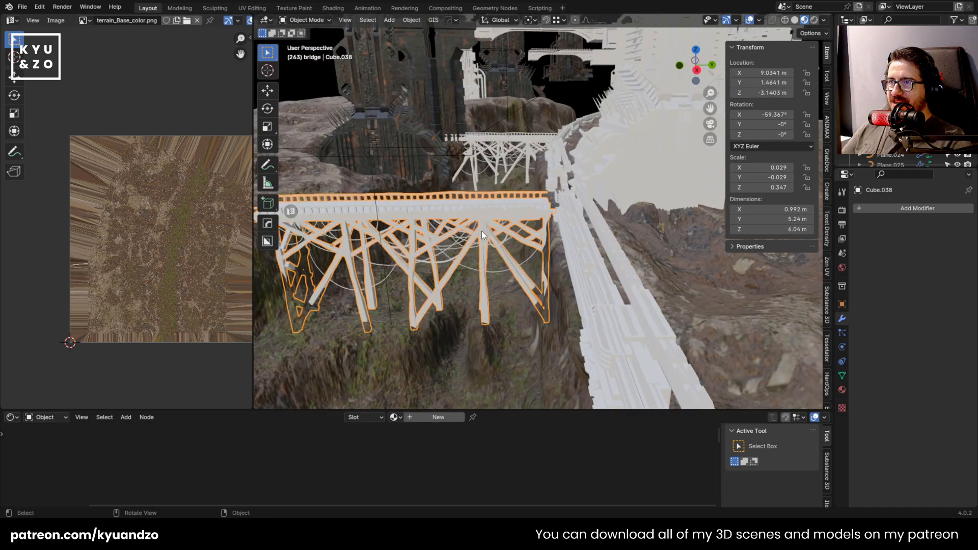
shift+click(452, 247)
click(452, 247)
scroll(454, 244, up, 3)
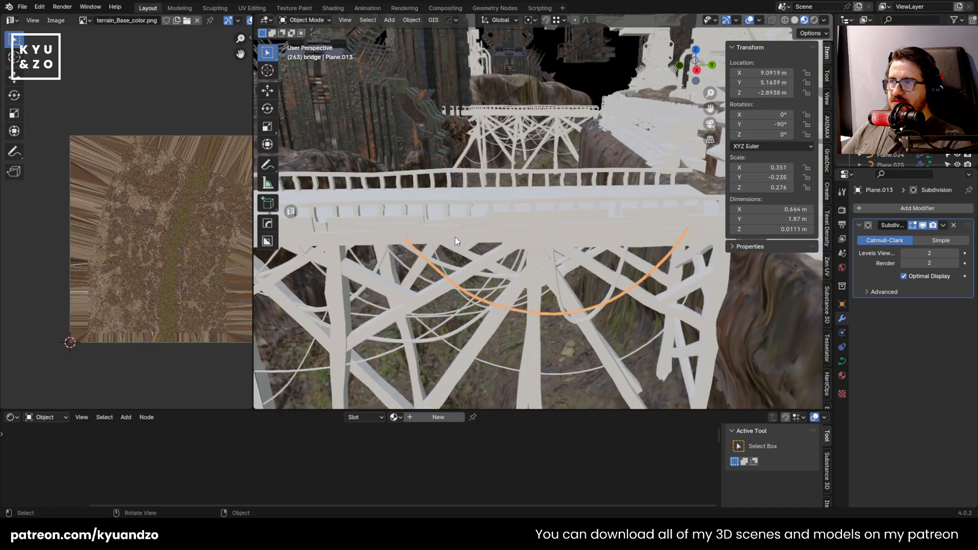
scroll(448, 217, down, 6)
scroll(462, 205, up, 3)
key(shift+g)
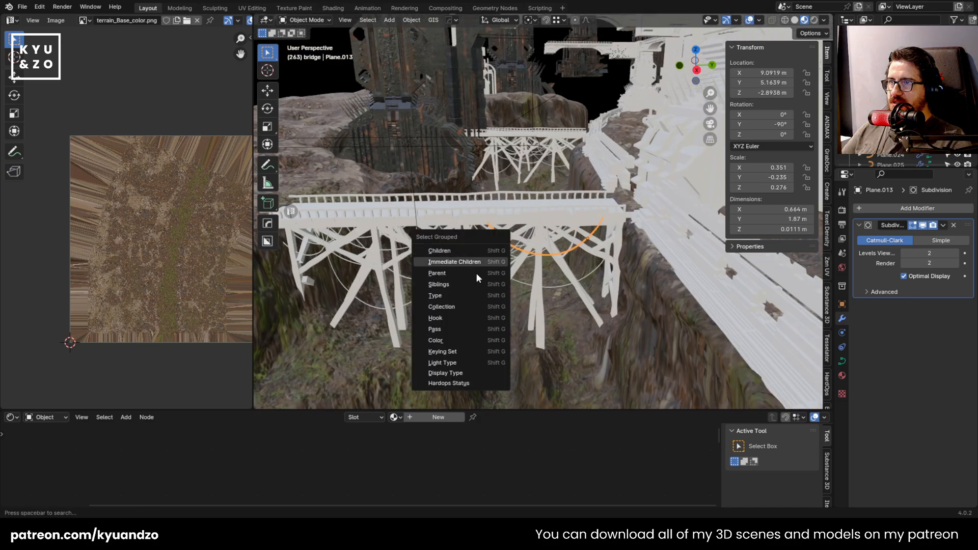
click(457, 303)
scroll(477, 243, down, 3)
click(475, 240)
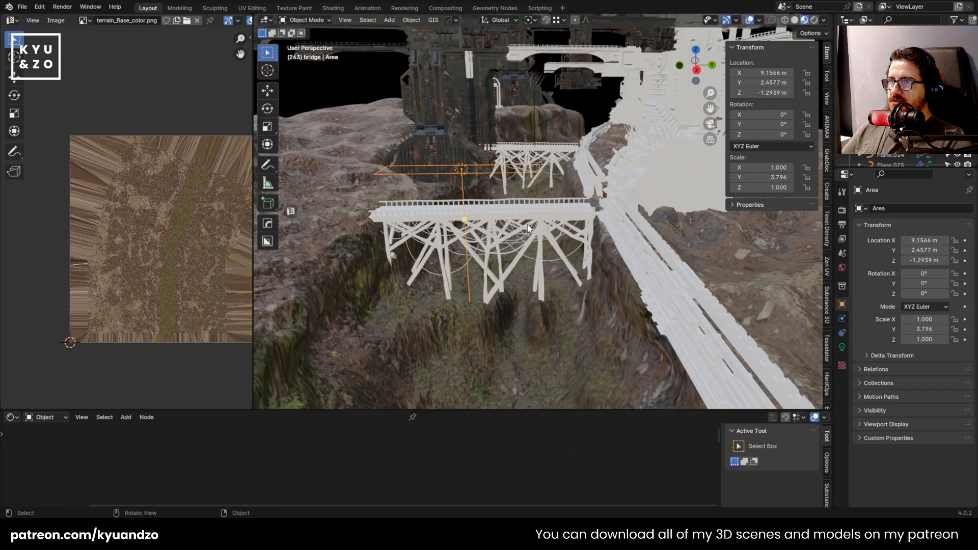
Select everything in the wooden bridge's collection, then limit the selection to the bridge with its cables and light
click(534, 239)
key(shift+g)
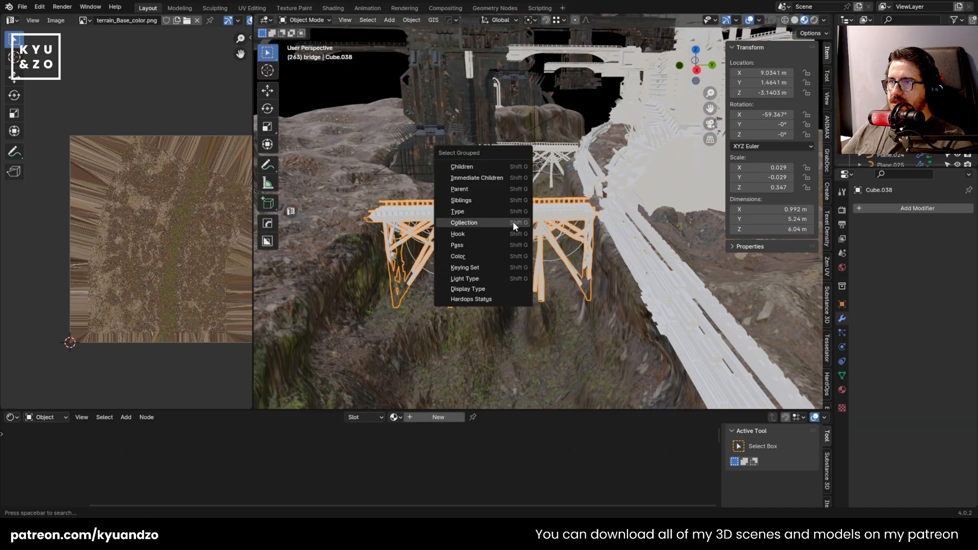
click(513, 223)
middle_drag(515, 222, 380, 278)
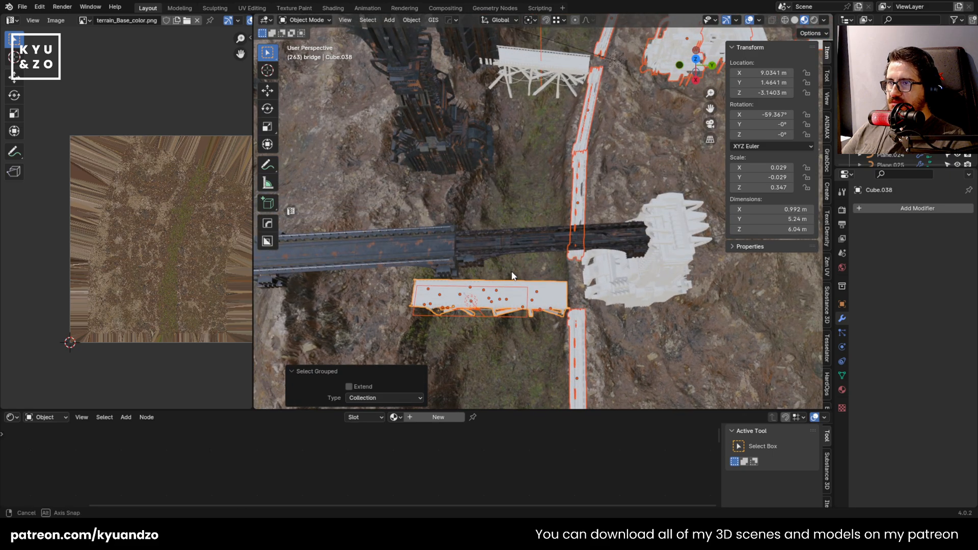
drag(381, 279, 559, 331)
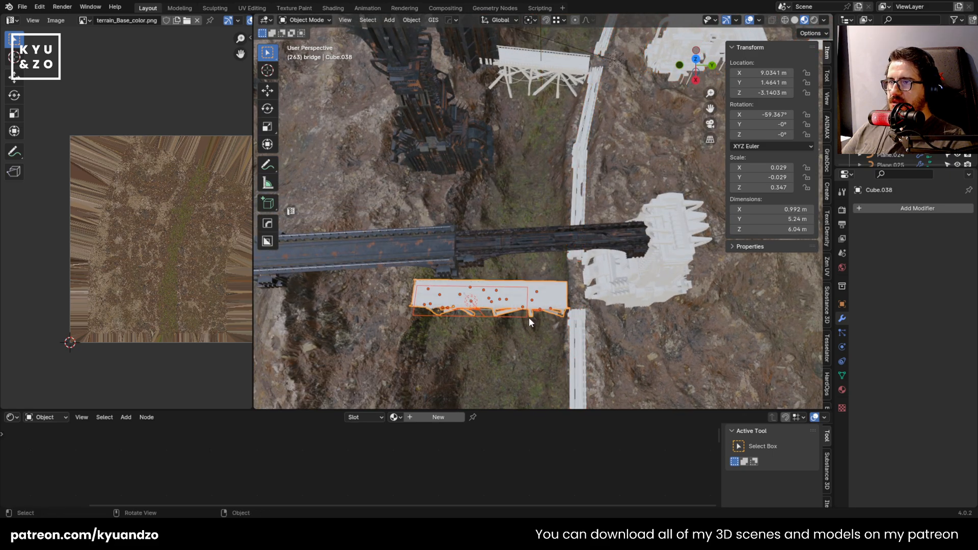
Move the selected bridge parts into a new collection named wooden bridge
middle_drag(529, 316, 487, 280)
key(m)
click(487, 282)
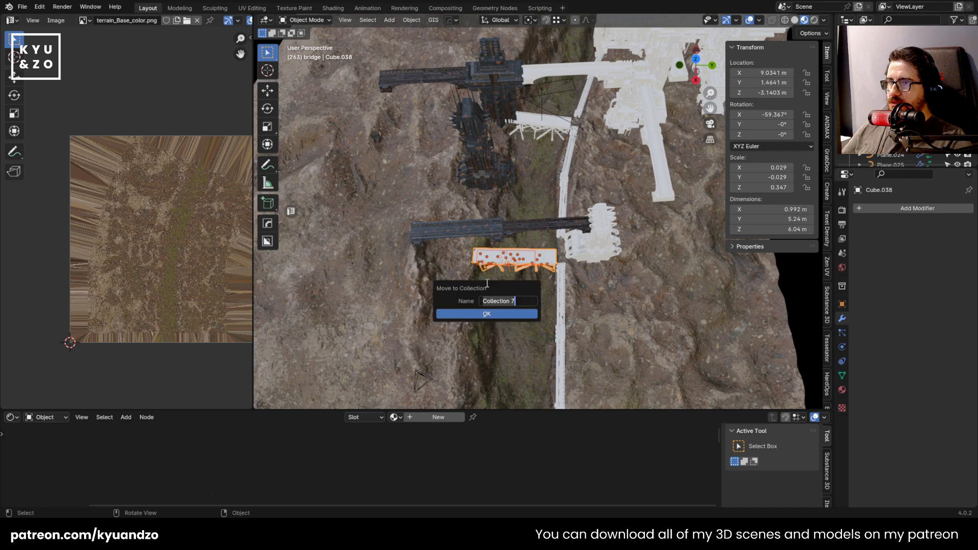
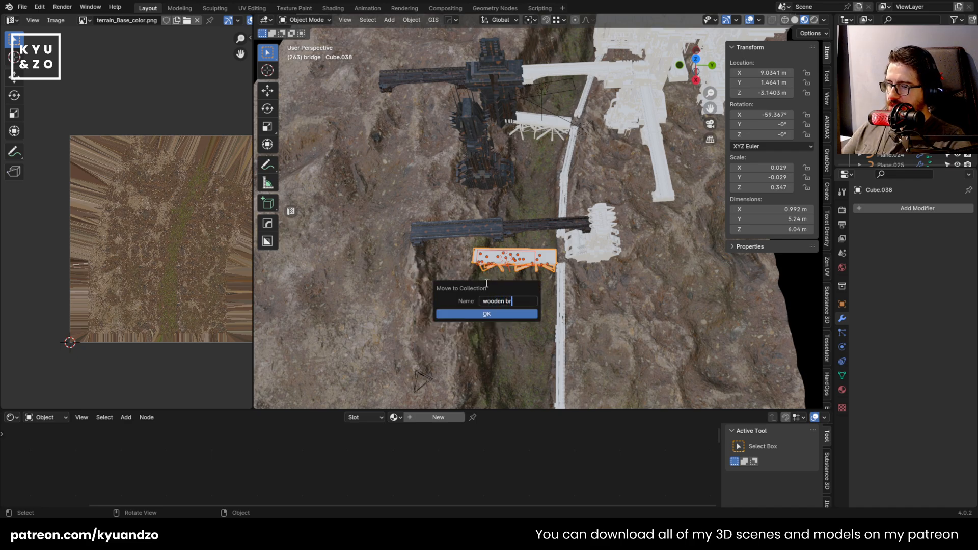
click(482, 313)
Duplicate the wooden bridge and its parts about -33.65 m along Y, beside the row of textured originals
scroll(472, 299, down, 4)
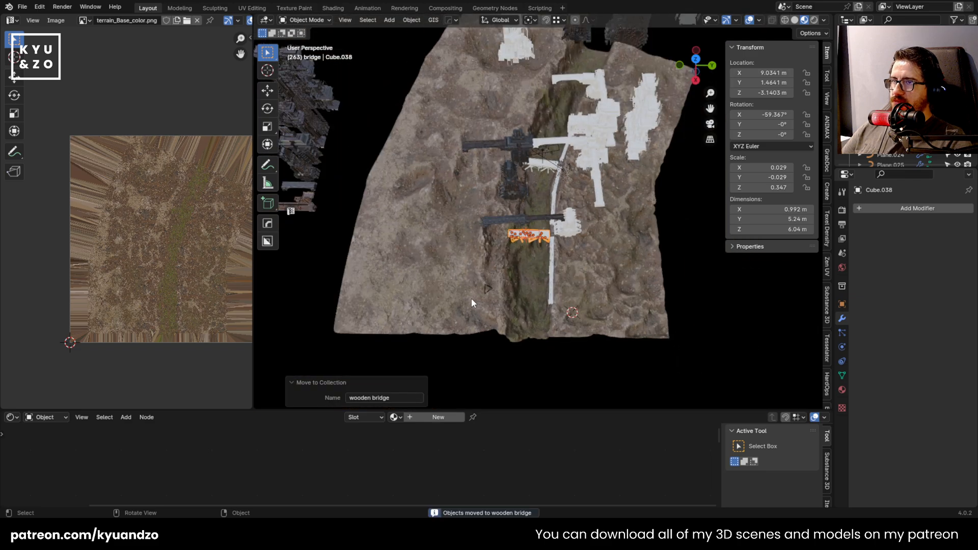
shift+middle_drag(472, 299, 585, 325)
key(shift+d)
key(y)
click(466, 253)
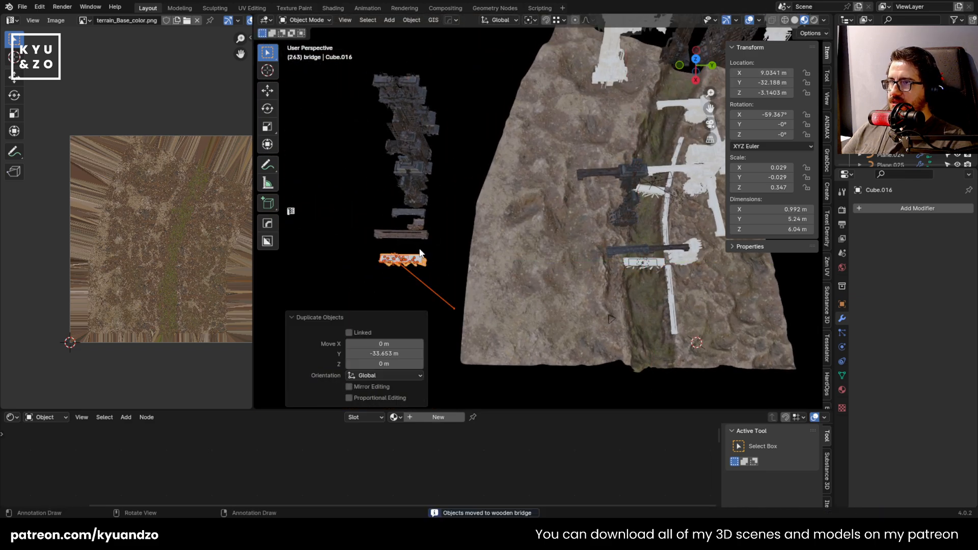
Shift the duplicated wooden bridge about -1.93 m along X
scroll(466, 253, up, 4)
scroll(506, 243, up, 3)
shift+middle_drag(408, 190, 500, 184)
key(g)
key(x)
click(527, 216)
Move the duplicated bridge in the right view to about Y -31.69 m and Z -2.16 m
key(KP_1)
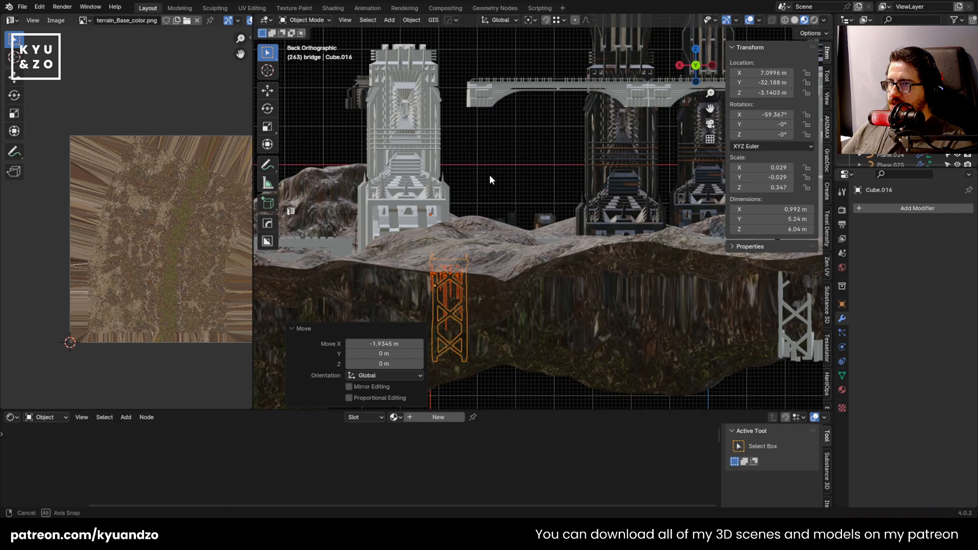
key(KP_3)
key(g)
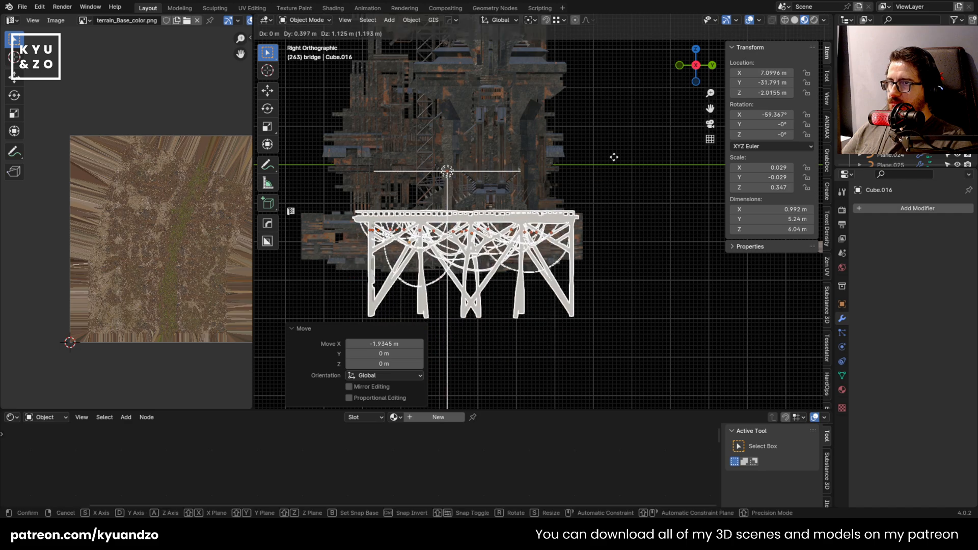
click(596, 162)
Shift the duplicated bridge along X in two moves, about 0.24 m and 0.22 m, away from the neighbouring bridge
middle_drag(596, 162, 581, 203)
key(g)
key(s)
click(571, 206)
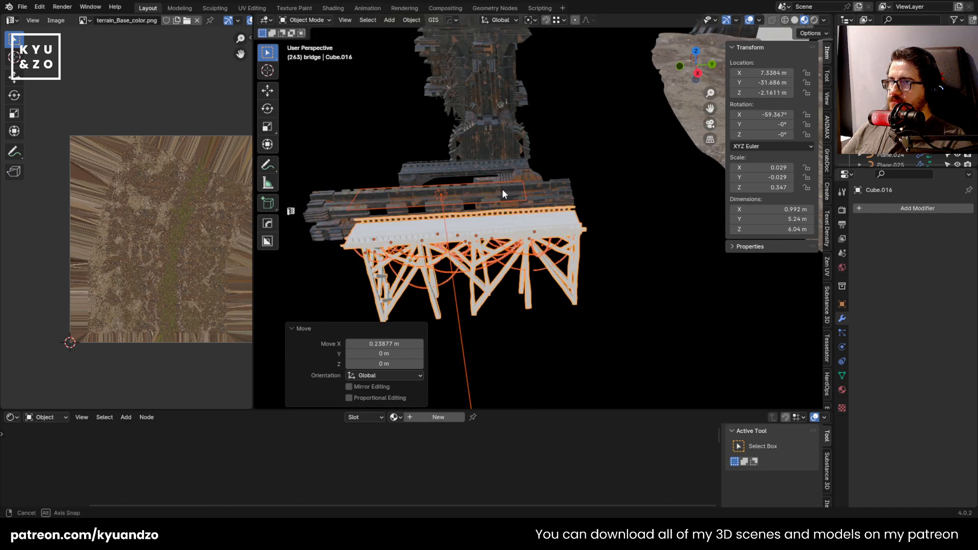
middle_drag(502, 188, 583, 212)
key(g)
key(x)
click(495, 242)
Select the area light copied with the duplicated wooden bridge and delete it
middle_drag(495, 240, 524, 278)
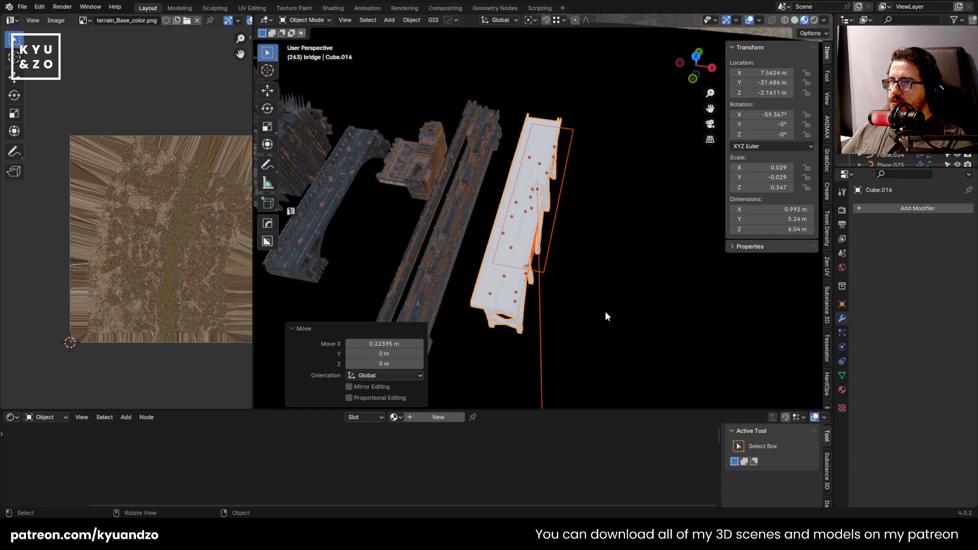
click(540, 332)
key(x)
click(501, 334)
Examine the duplicated wooden bridge beside the finished pieces and survey the untextured structures across the terrain
middle_drag(586, 256, 541, 216)
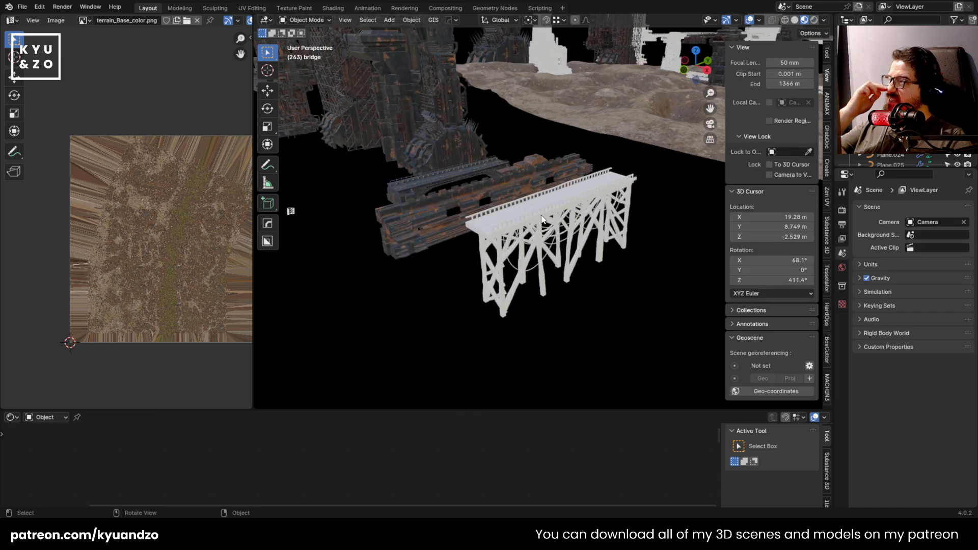
scroll(541, 219, up, 4)
click(551, 270)
scroll(550, 270, down, 4)
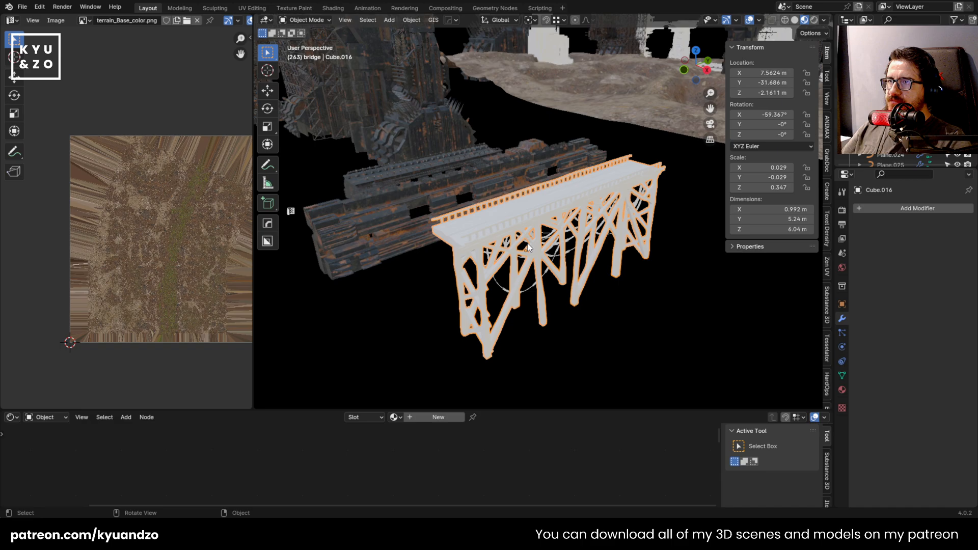
middle_drag(418, 183, 443, 206)
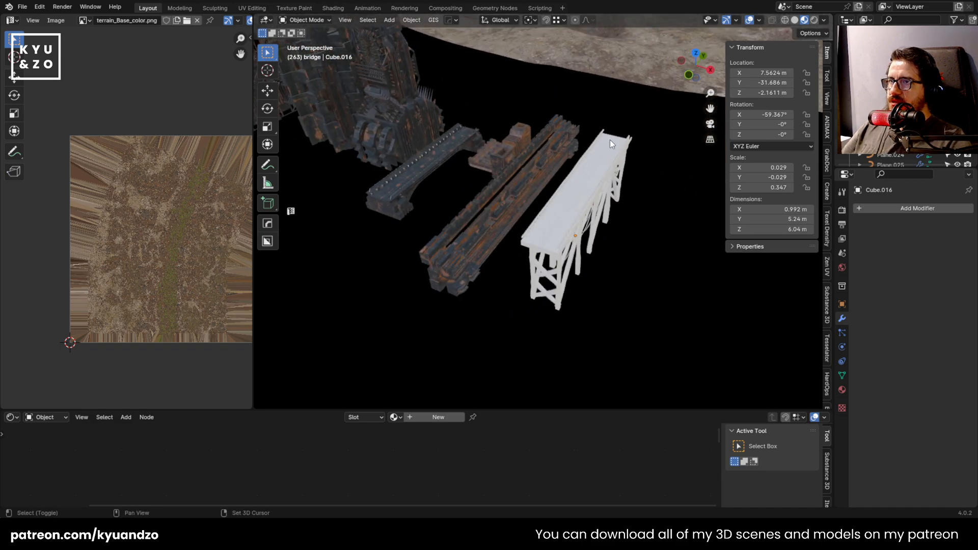
shift+middle_drag(637, 135, 429, 240)
scroll(429, 240, down, 7)
shift+middle_drag(525, 112, 480, 257)
scroll(488, 191, up, 6)
shift+middle_drag(615, 137, 547, 318)
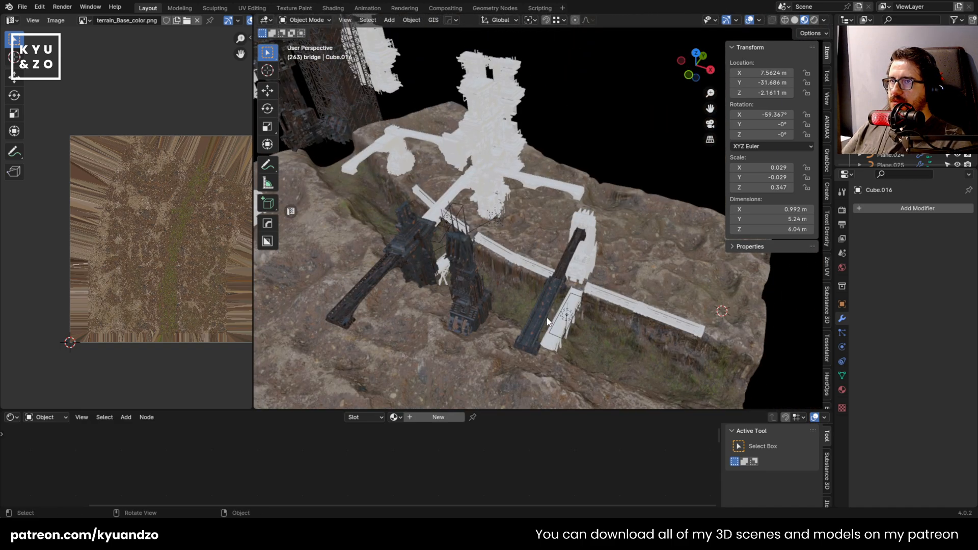
Compare the untextured tower beside the canyon with the textured building originals standing next to the terrain
click(598, 215)
click(592, 222)
shift+middle_drag(522, 254, 432, 211)
scroll(482, 130, up, 5)
shift+middle_drag(482, 130, 478, 174)
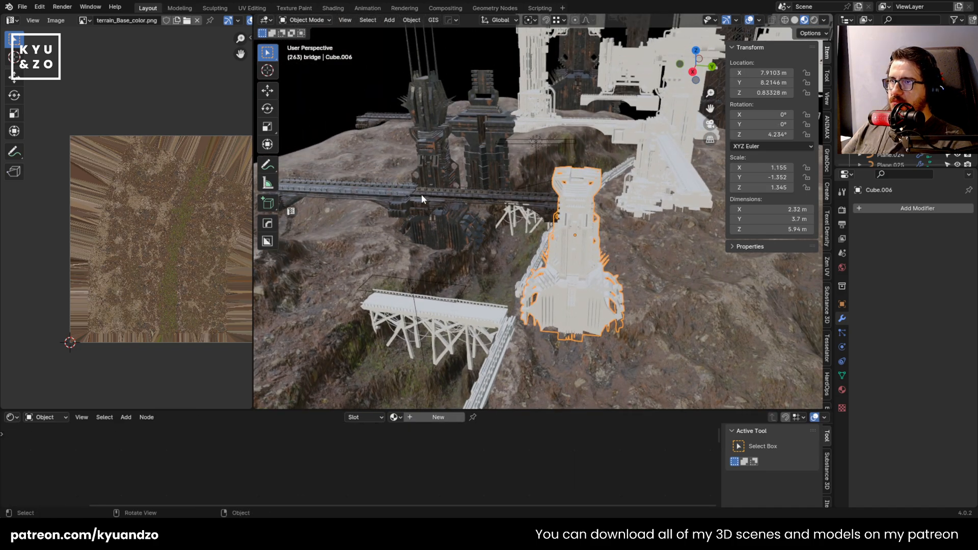
middle_drag(421, 194, 610, 246)
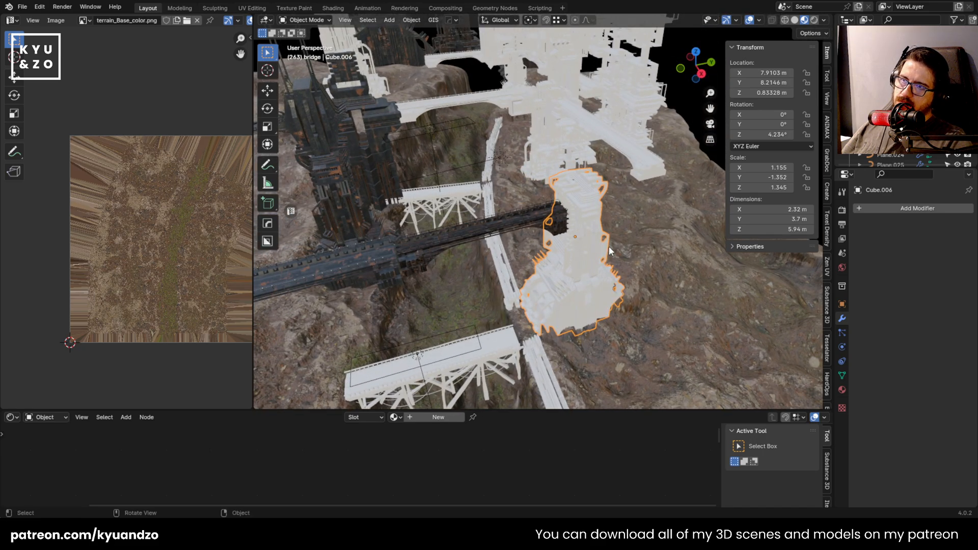
middle_drag(287, 173, 518, 245)
shift+middle_drag(492, 209, 447, 253)
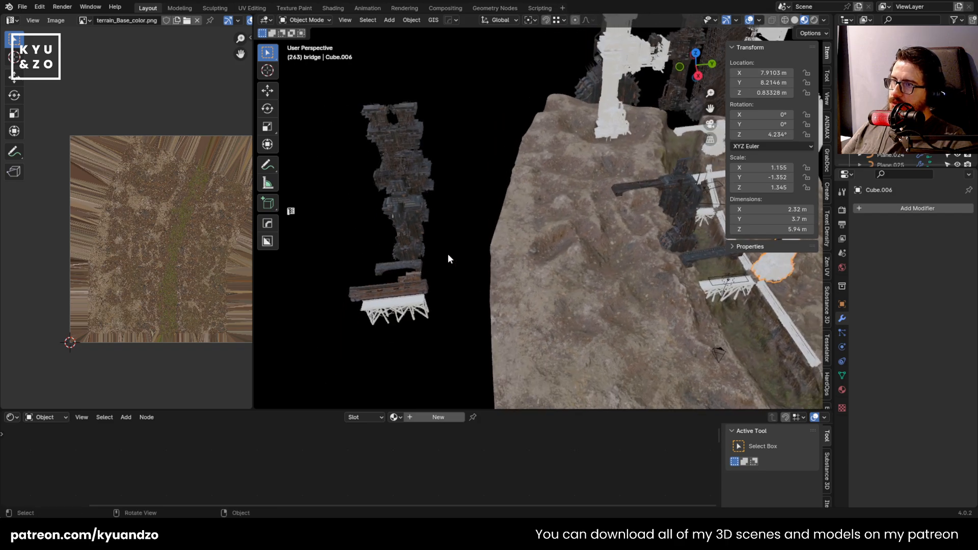
click(399, 229)
scroll(399, 230, up, 3)
middle_drag(401, 232, 364, 210)
click(355, 162)
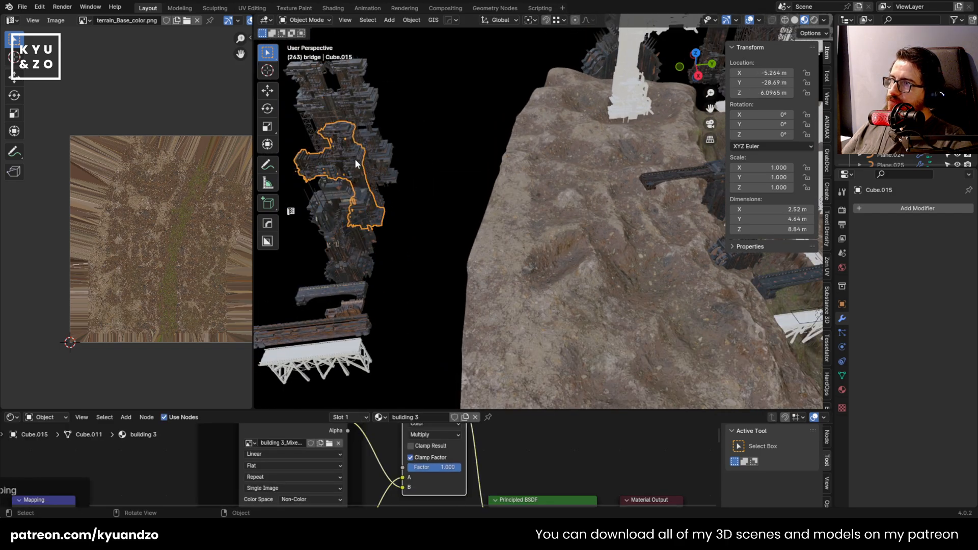
scroll(527, 246, down, 5)
middle_drag(526, 246, 688, 255)
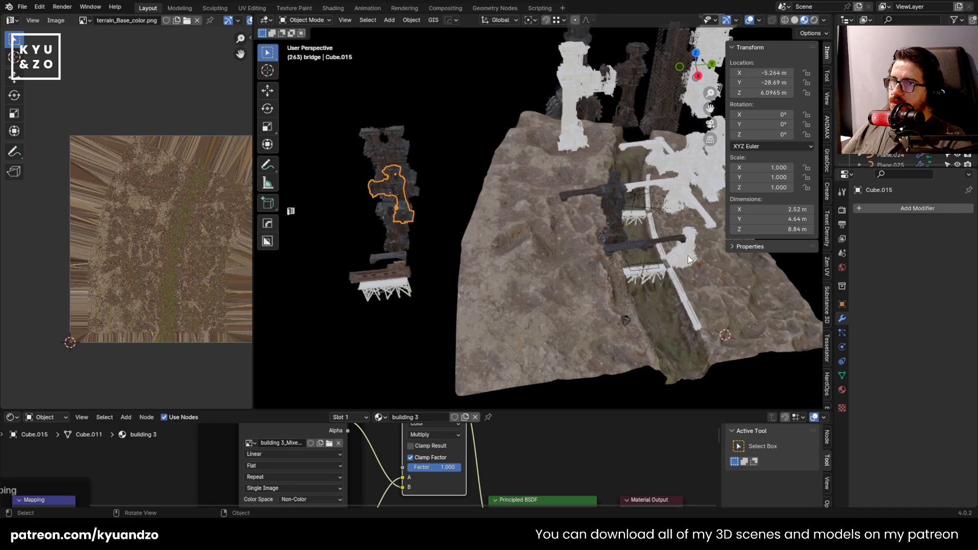
Link the object data of the matching textured tower to the untextured tower beside the canyon
click(689, 254)
shift+click(405, 232)
key(ctrl+l)
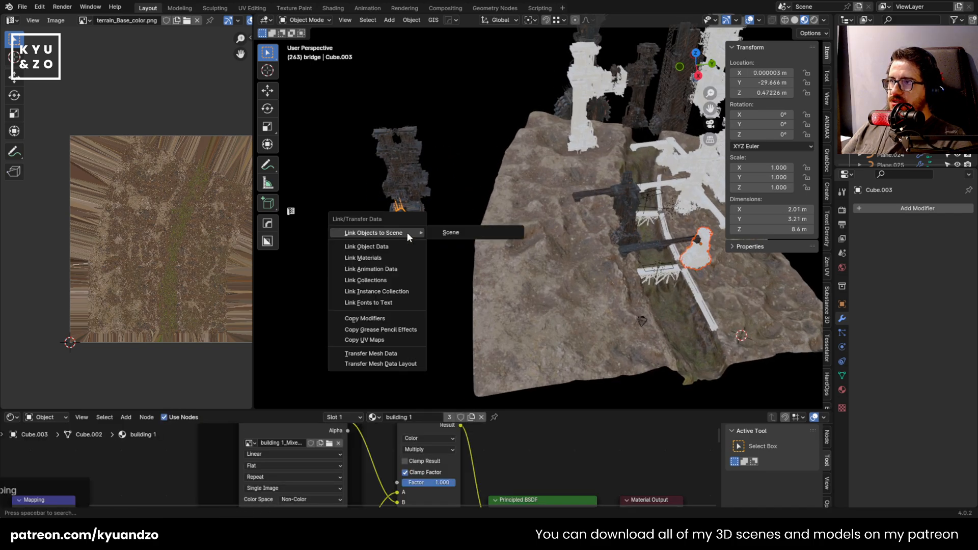
click(396, 258)
key(ctrl+z)
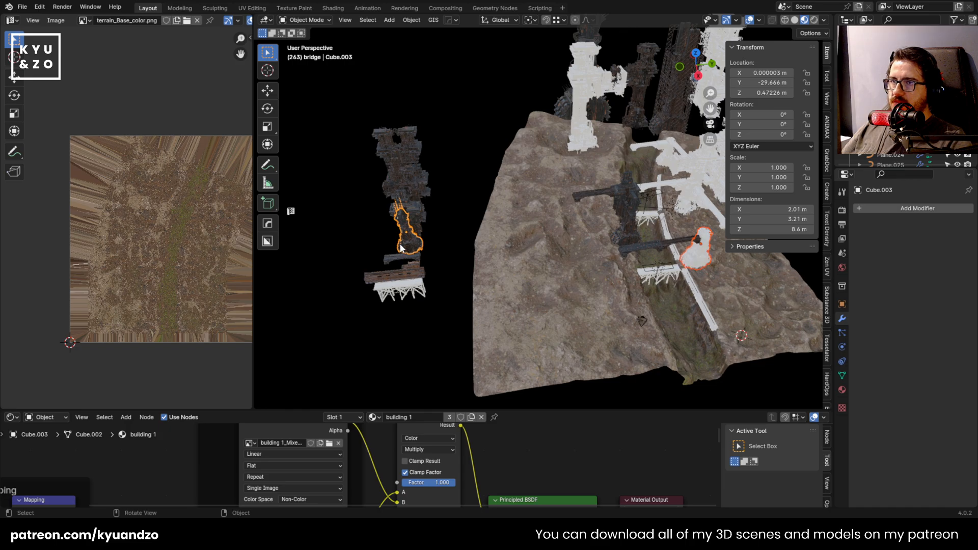
key(ctrl+l)
click(394, 232)
key(ctrl+z)
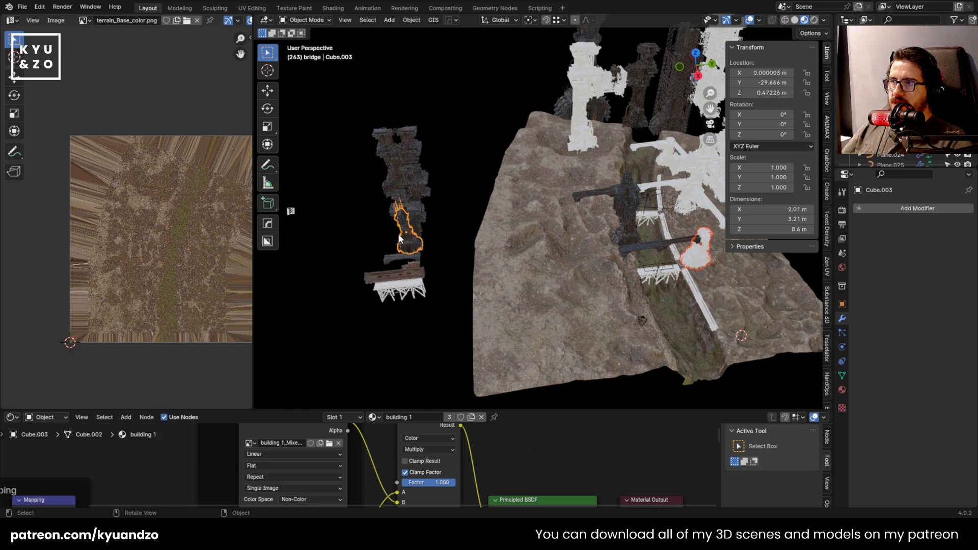
key(ctrl+l)
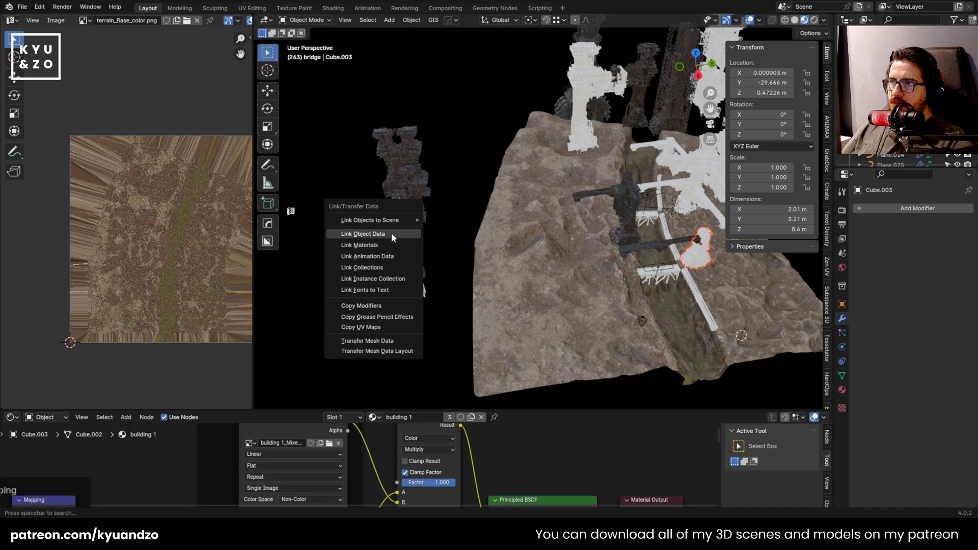
click(391, 234)
Try to link the textured bridge's object data to the untextured bridge on the opposite side of the textured tower
middle_drag(622, 219, 512, 228)
click(512, 228)
click(532, 268)
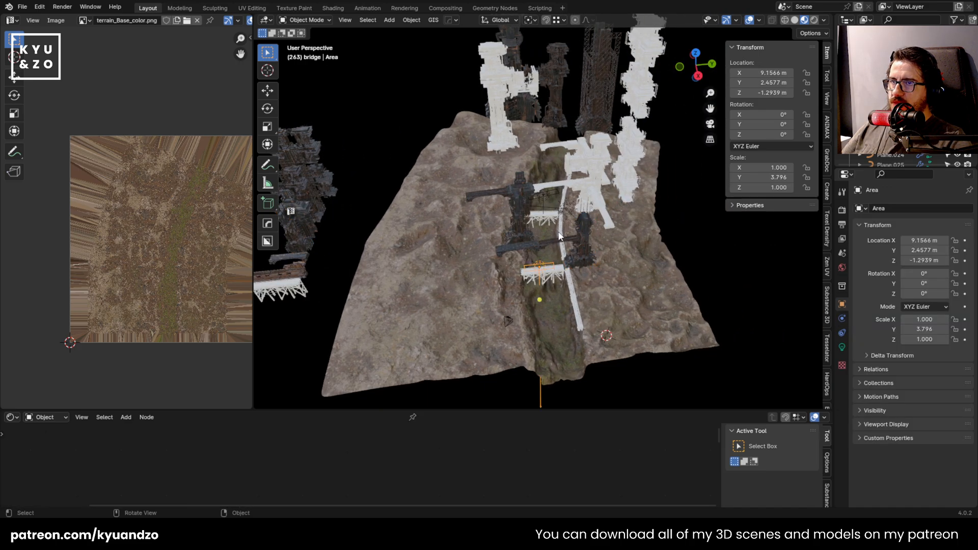
scroll(540, 260, up, 2)
click(590, 191)
click(551, 189)
scroll(550, 195, up, 4)
scroll(550, 196, down, 4)
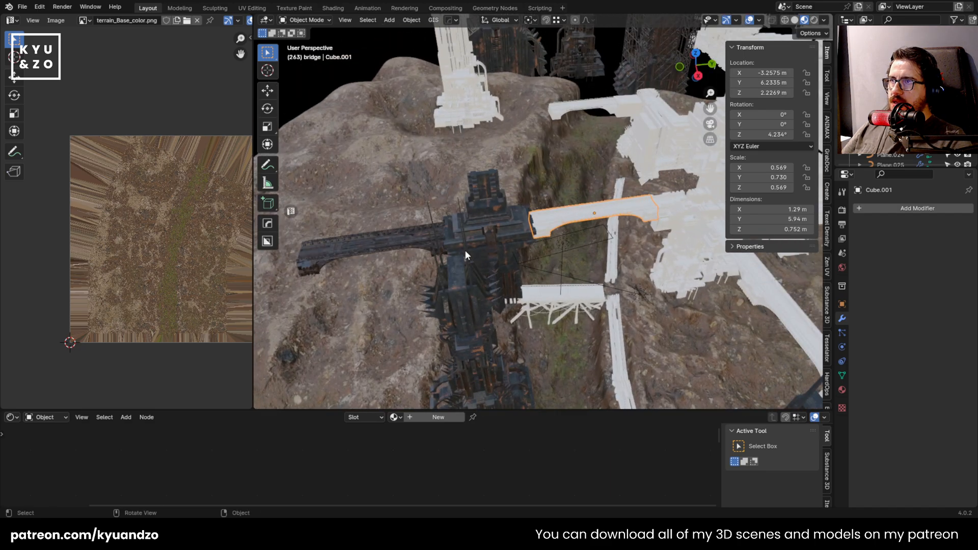
shift+click(400, 237)
key(ctrl+l)
click(401, 236)
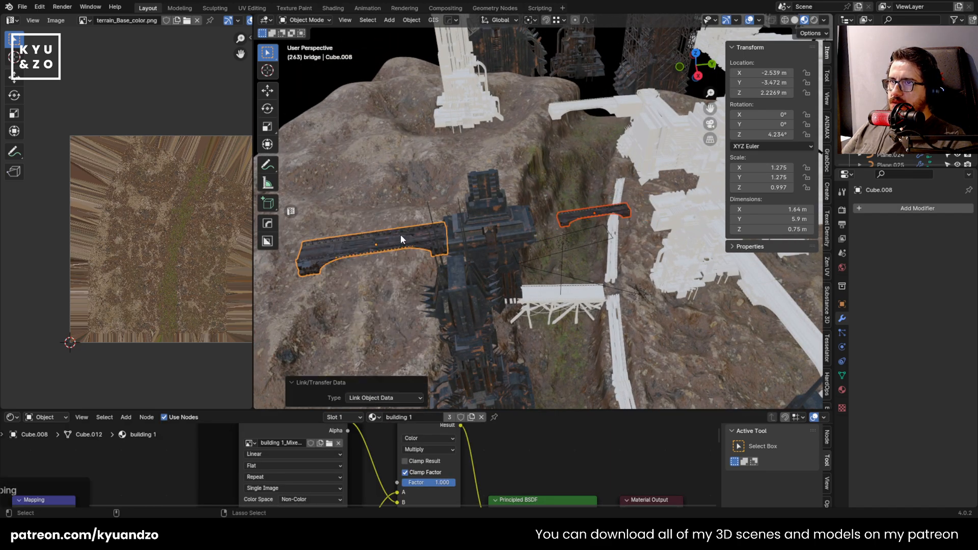
key(ctrl+z)
Duplicate the textured bridge attached to the tower and place the copy near the untextured bridge opposite
scroll(452, 252, up, 2)
click(567, 226)
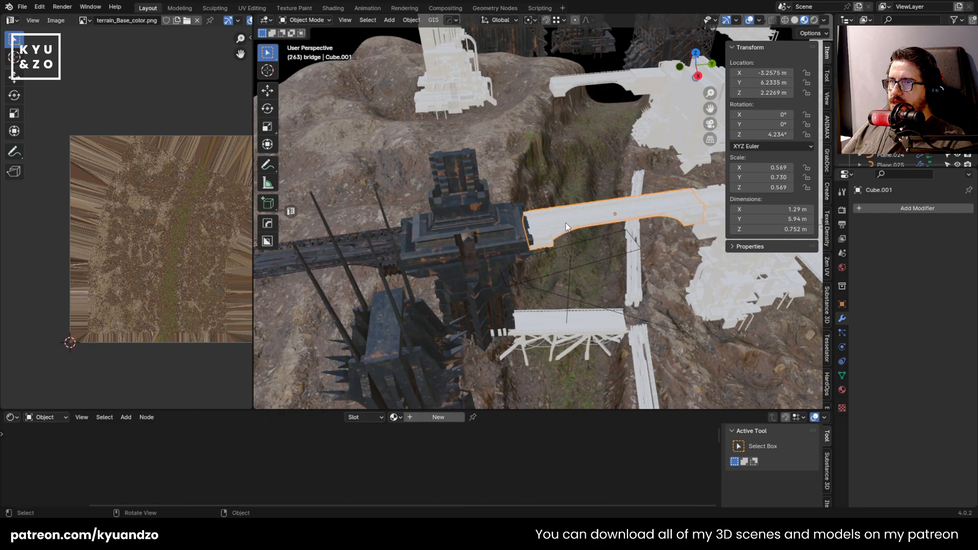
click(335, 266)
key(shift+d)
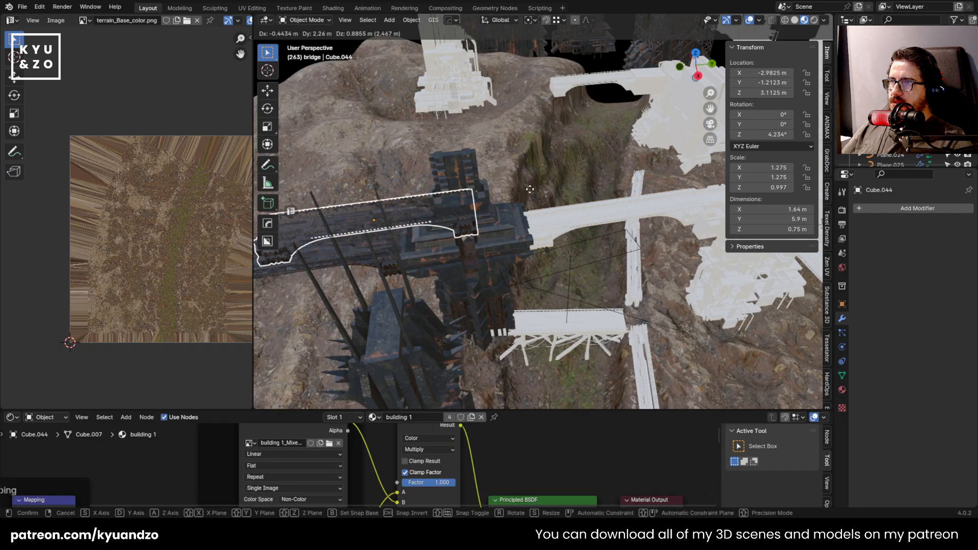
click(606, 155)
Copy the untextured bridge's location and rotation onto the duplicated textured bridge
shift+middle_drag(597, 201, 548, 213)
shift+click(549, 227)
key(ctrl+c)
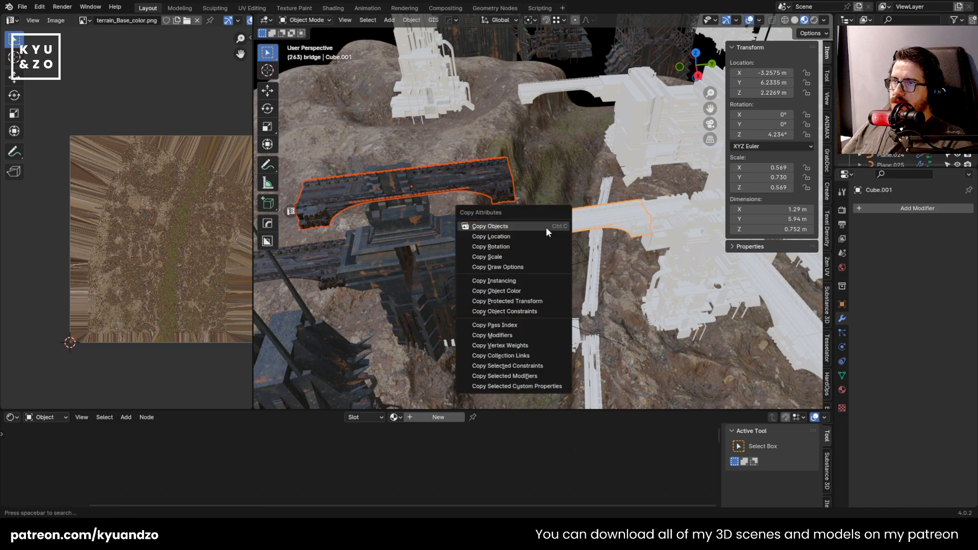
click(536, 237)
key(ctrl+c)
click(526, 245)
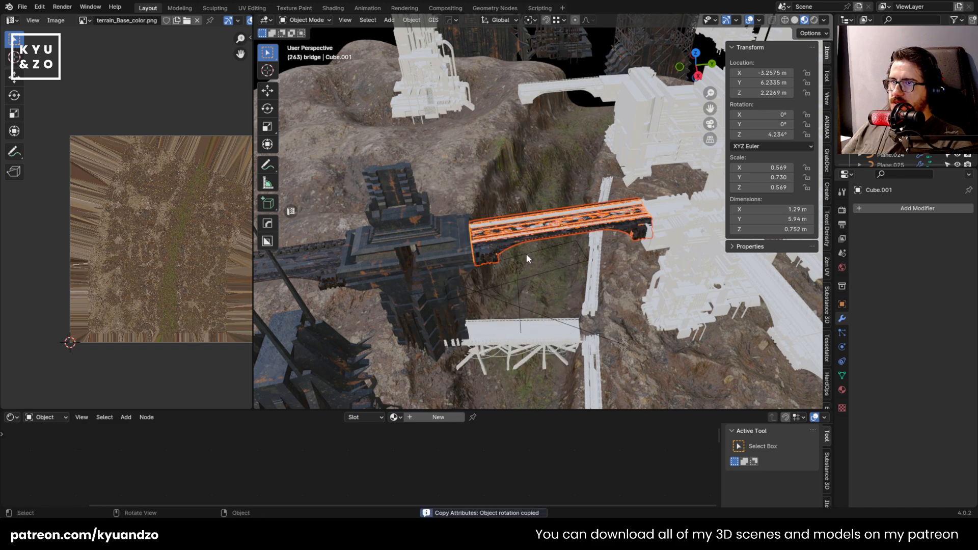
Delete the untextured bridge that overlaps the newly aligned textured duplicate
middle_drag(526, 252, 488, 224)
scroll(533, 234, up, 5)
click(533, 234)
key(Delete)
Duplicate the textured bridge and move the copy about -2.55 m in X, -1.99 m in Y and 3.84 m in Z
scroll(576, 282, down, 7)
shift+middle_drag(576, 283, 533, 259)
scroll(533, 258, up, 5)
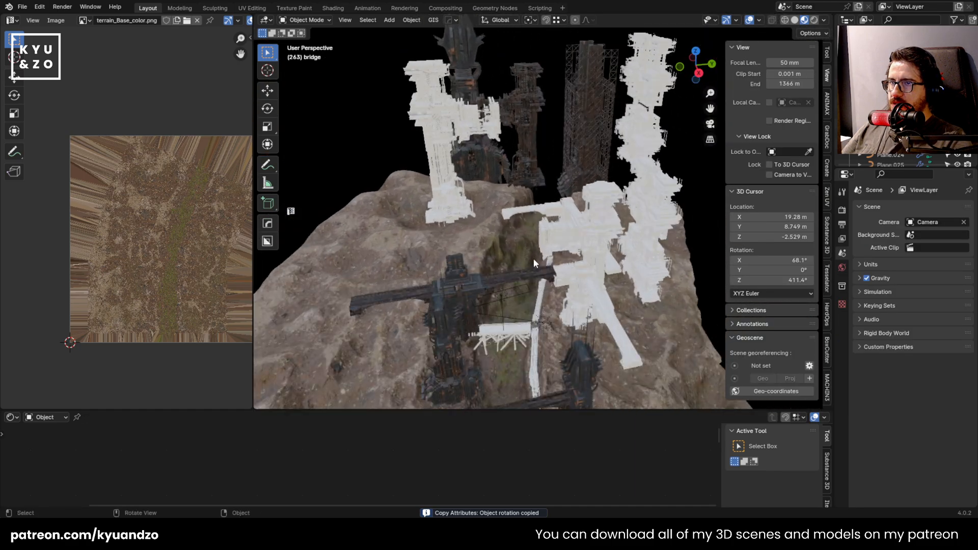
click(497, 212)
scroll(506, 286, down, 2)
click(509, 351)
key(shift+d)
click(445, 225)
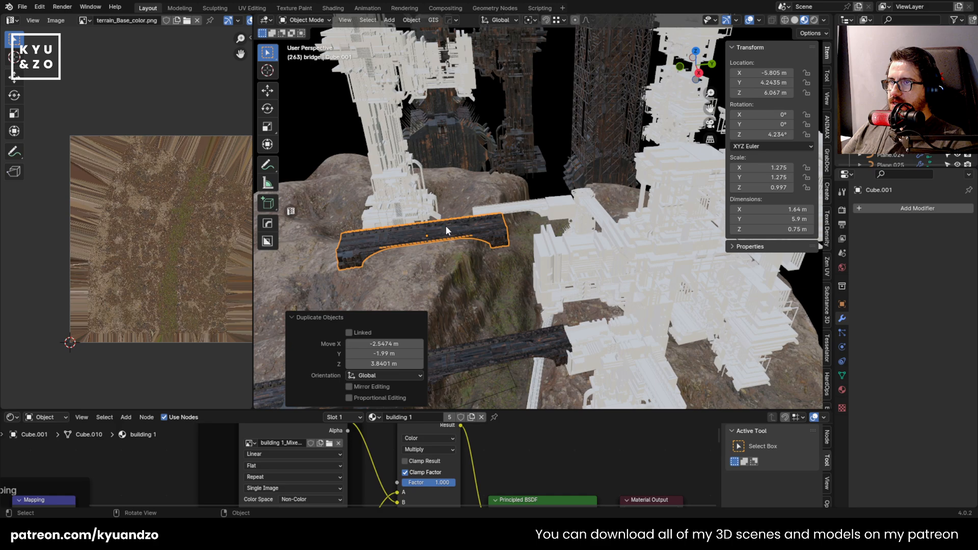
Copy the location and rotation of the farther untextured canyon bridge onto the new textured duplicate
shift+middle_drag(482, 191, 461, 233)
shift+click(480, 247)
key(ctrl+c)
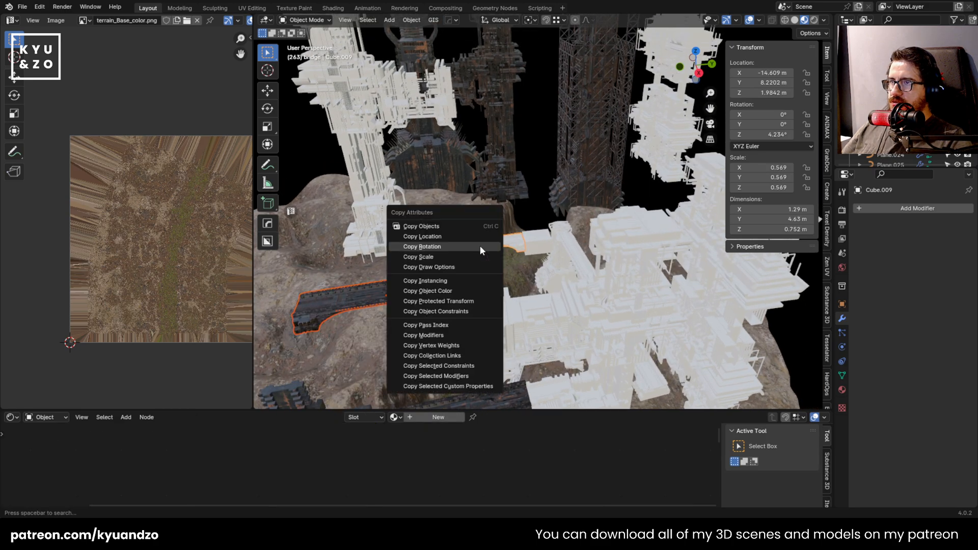
click(464, 237)
key(ctrl+c)
click(464, 247)
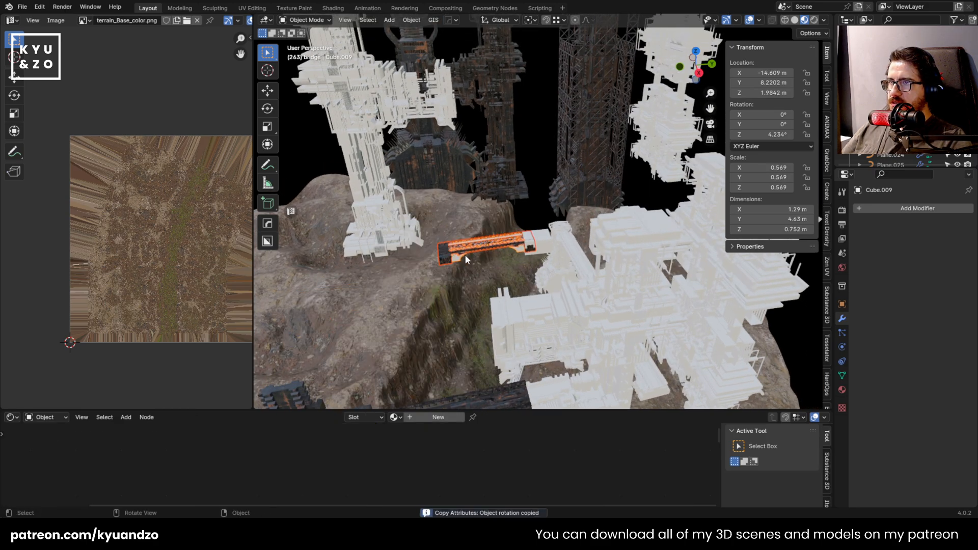
Scale the far textured bridge uniformly by 0.805 and stretch it along Z to about 0.76 m high
scroll(494, 254, up, 3)
middle_drag(494, 253, 408, 250)
click(380, 293)
key(s)
click(405, 282)
key(s)
key(a)
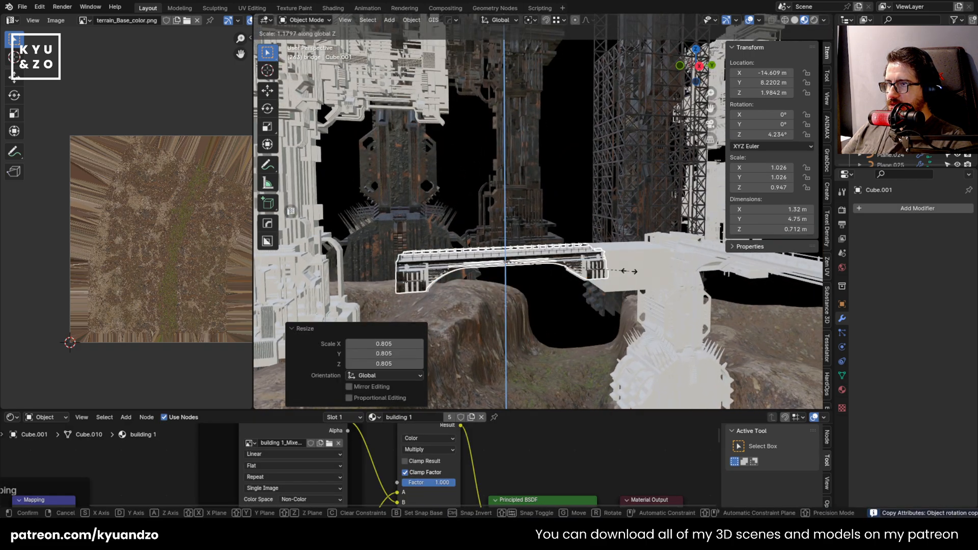
click(630, 275)
key(s)
key(z)
middle_drag(630, 275, 662, 255)
click(661, 255)
Delete the untextured bridge inside the rescaled far textured bridge
middle_drag(455, 238, 466, 264)
click(466, 264)
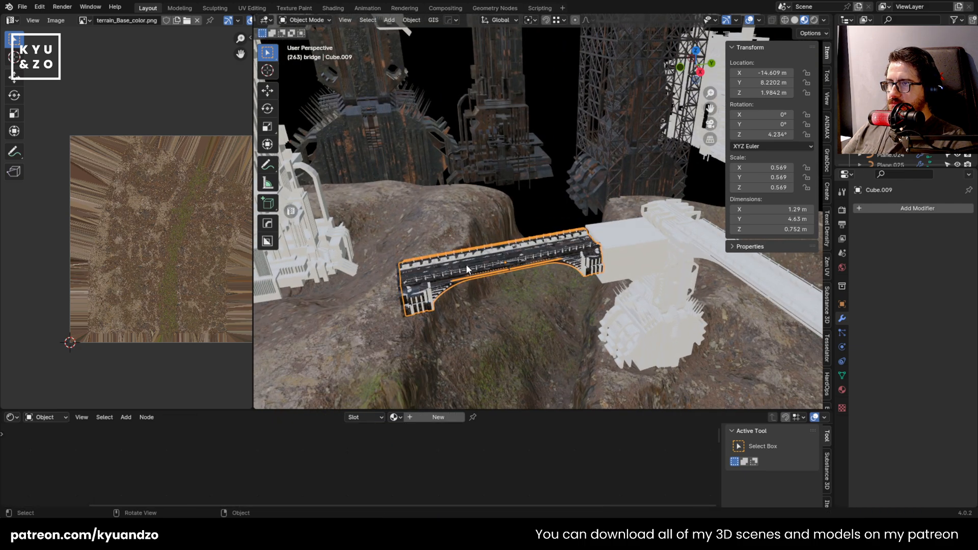
key(Delete)
Duplicate the far textured bridge and move the copy about 1.91 m in X, 1.06 m in Y and -1.58 m in Z
scroll(482, 266, down, 4)
click(632, 237)
scroll(544, 298, down, 2)
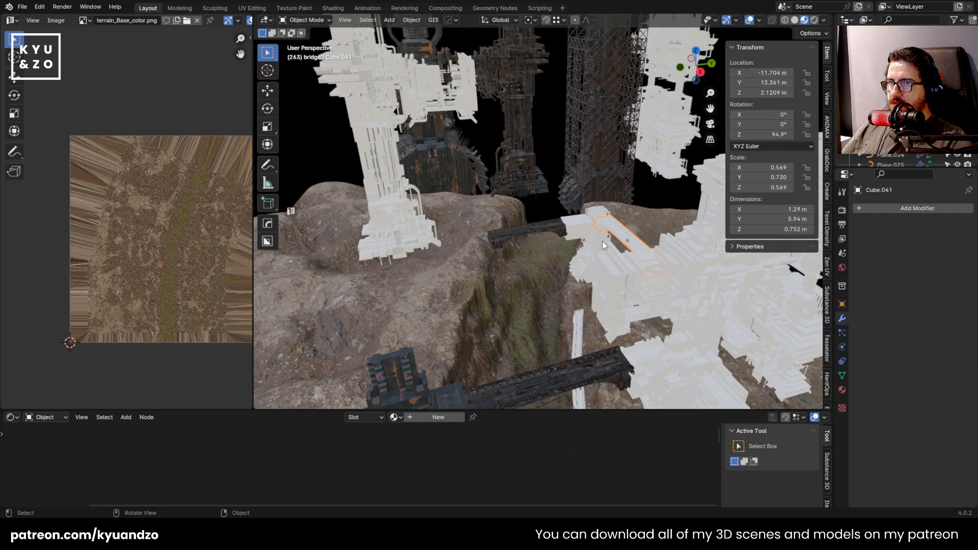
scroll(563, 269, up, 7)
click(563, 267)
scroll(565, 268, down, 5)
middle_drag(565, 268, 545, 276)
scroll(545, 275, up, 3)
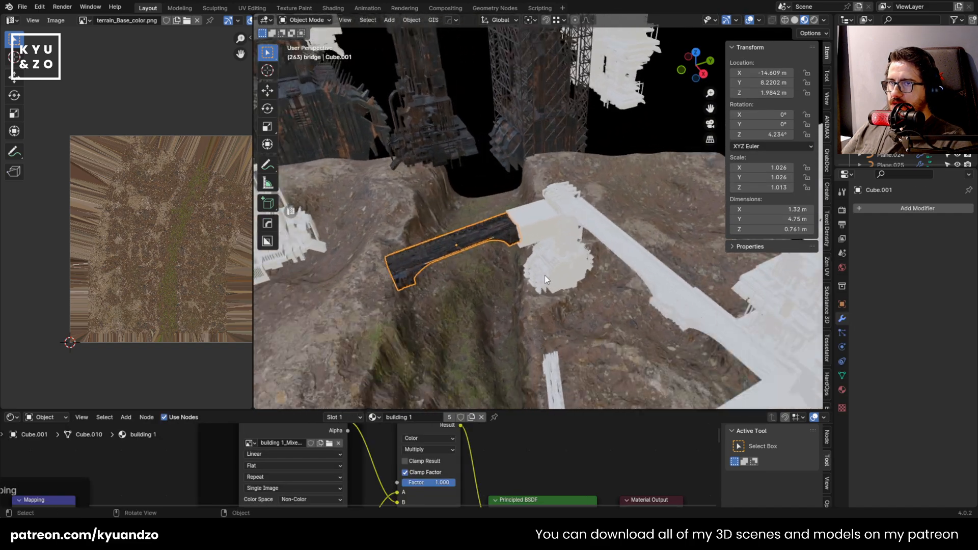
key(g)
click(553, 329)
middle_drag(553, 329, 581, 266)
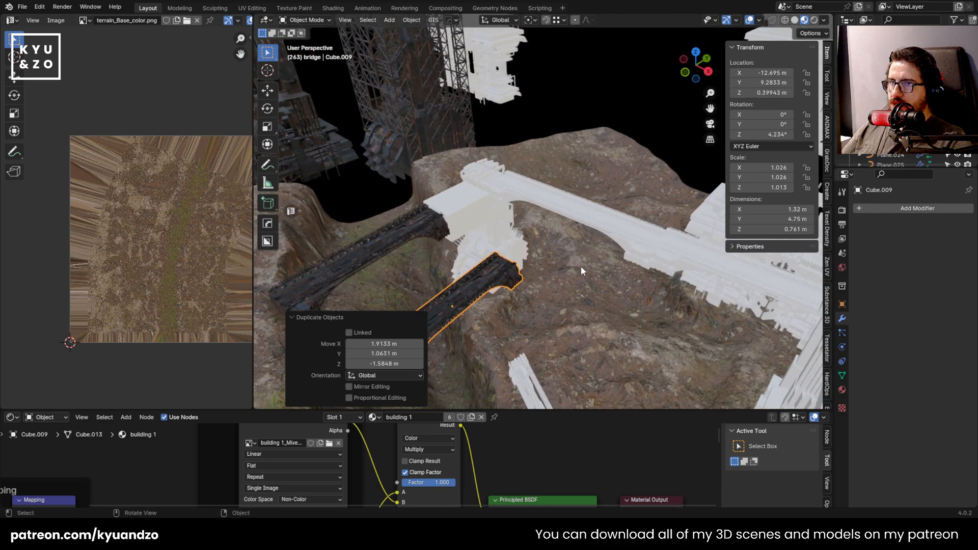
Copy the location and rotation of the perpendicular untextured bridge onto the latest textured duplicate
shift+click(599, 211)
key(ctrl+c)
click(560, 211)
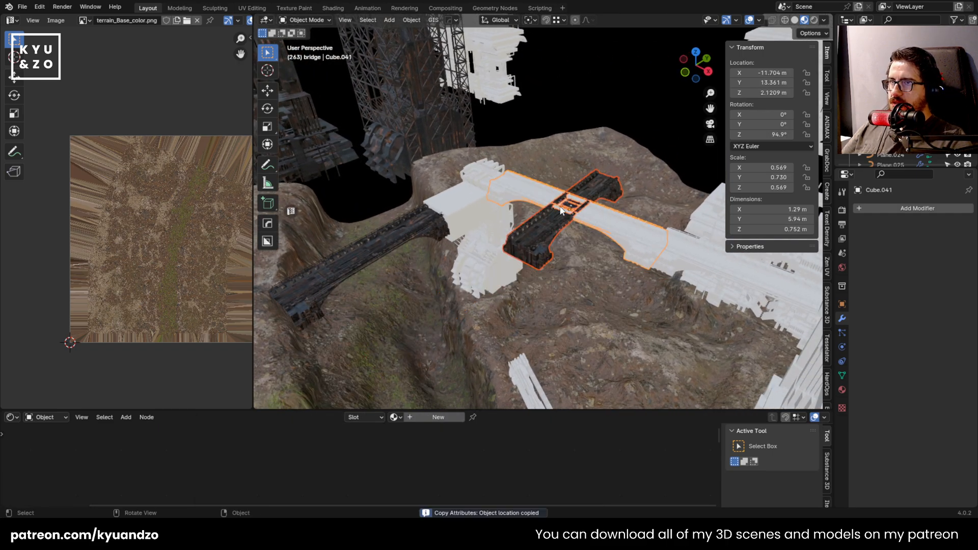
key(ctrl+c)
click(559, 219)
Scale the perpendicular textured bridge to about 6.14 m long and adjust its height along Z to about 0.79 m
click(599, 232)
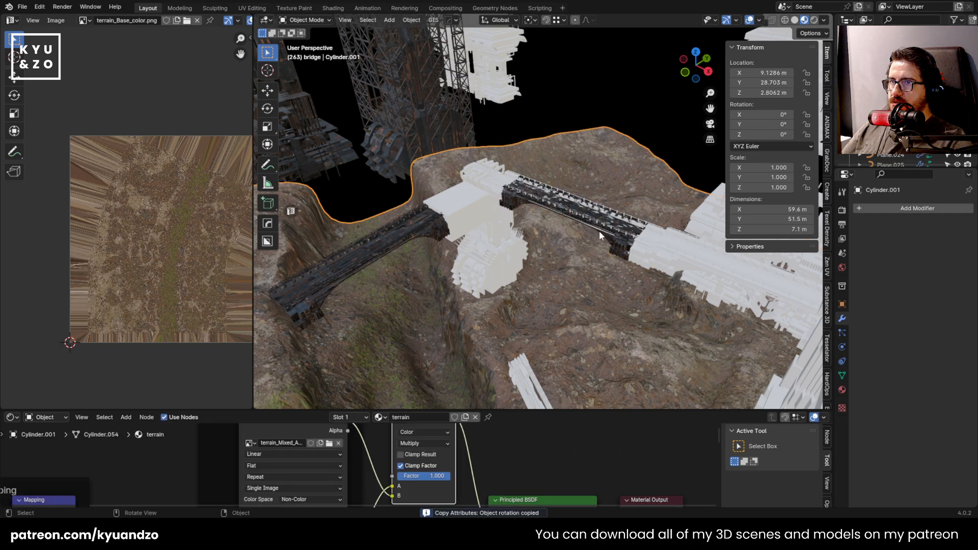
click(599, 231)
middle_drag(586, 227, 650, 281)
key(s)
key(z)
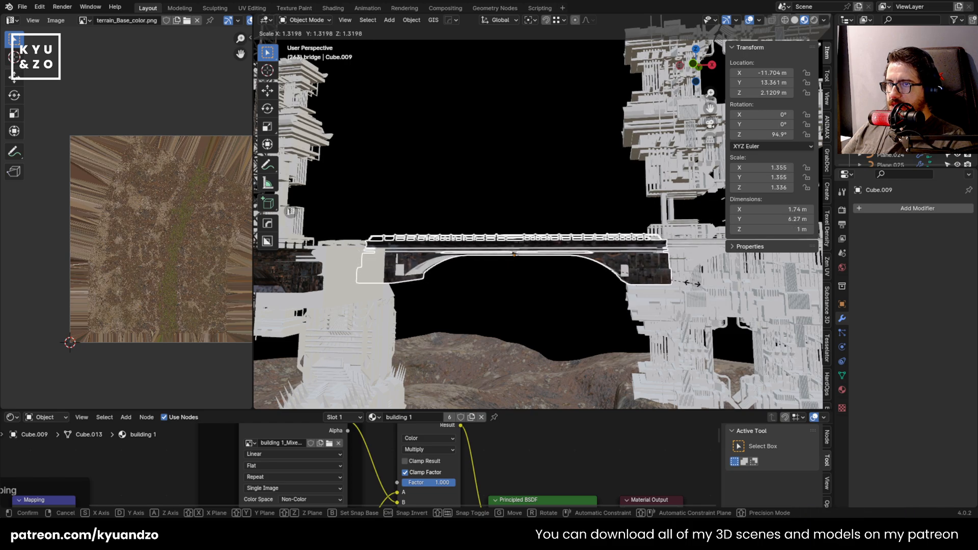
click(679, 281)
key(s)
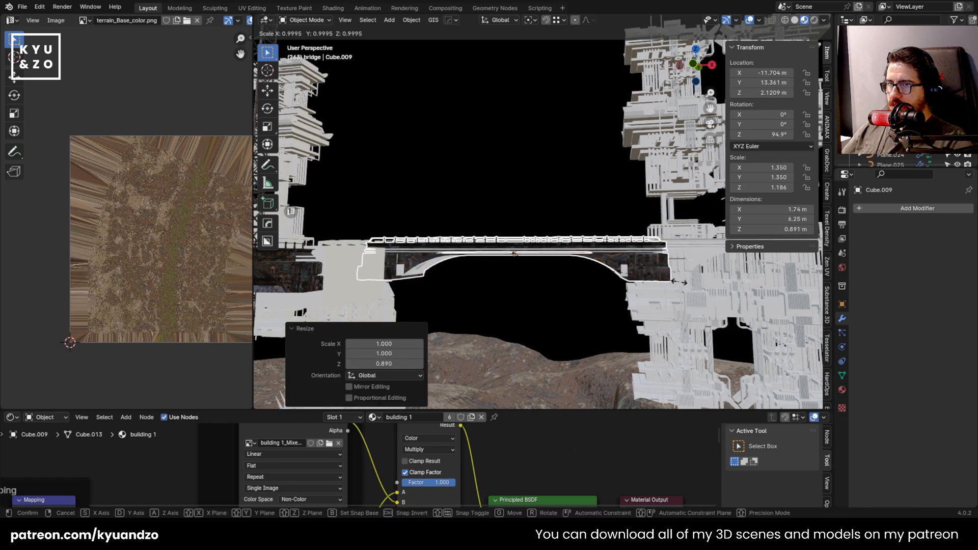
click(675, 282)
middle_drag(674, 282, 536, 252)
key(s)
key(z)
click(657, 290)
Delete the untextured bridge overlapping the perpendicular textured one and the adjoining untextured bridge that continues it
click(571, 253)
key(x)
click(529, 250)
click(605, 264)
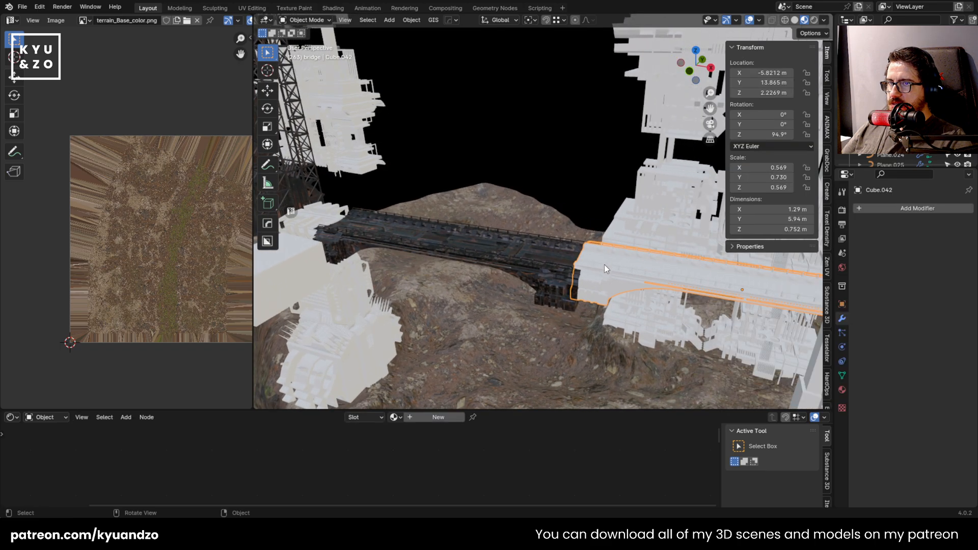
scroll(630, 296, down, 3)
key(x)
click(624, 262)
Duplicate the perpendicular textured bridge and move the copy about -6.12 m along its local Y axis
click(487, 232)
key(shift+d)
key(s)
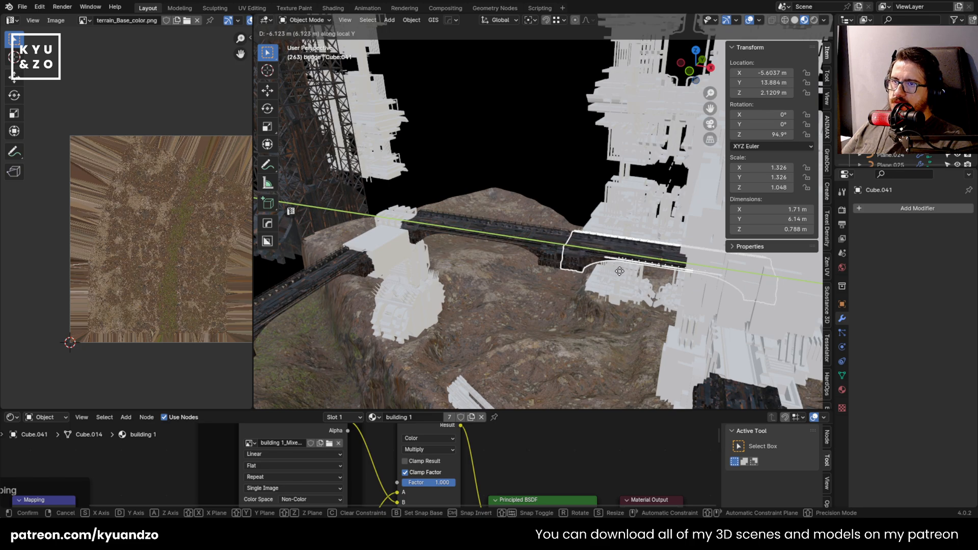
click(620, 272)
Try to delete the untextured connector block between the two perpendicular textured bridges
click(383, 240)
shift+middle_drag(384, 242, 459, 211)
scroll(458, 251, up, 4)
scroll(455, 252, down, 3)
key(x)
click(485, 245)
scroll(422, 267, down, 1)
key(ctrl+z)
Link the untextured connector block to the object data of the small rusty structure1 piece in the source row beside the terrain
scroll(432, 250, down, 4)
scroll(361, 292, down, 7)
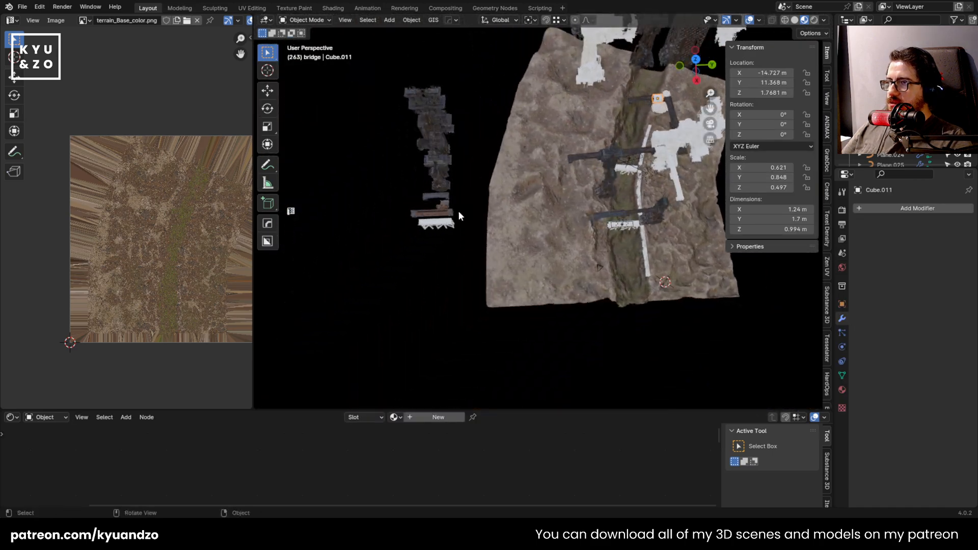
scroll(458, 211, up, 3)
shift+middle_drag(364, 194, 463, 274)
scroll(463, 274, up, 5)
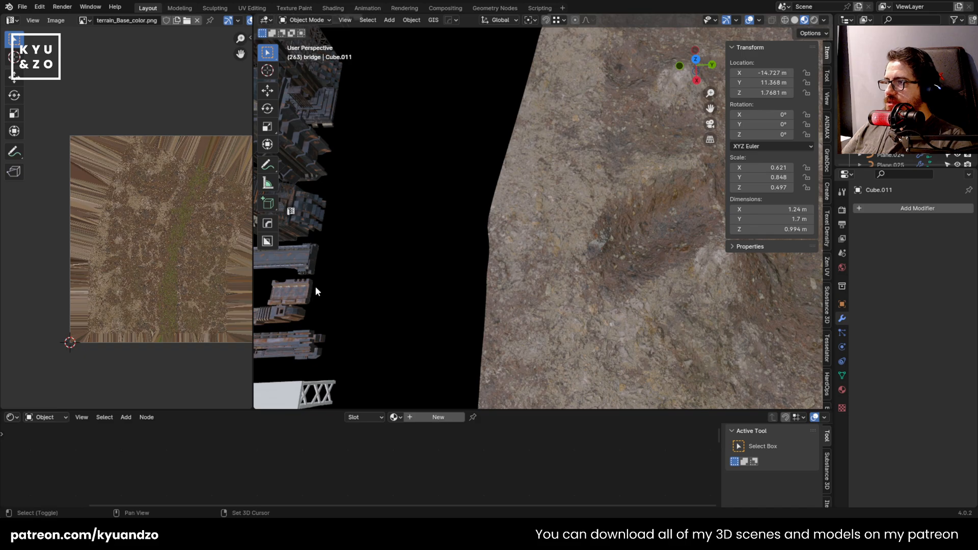
shift+middle_drag(315, 286, 347, 262)
shift+click(332, 295)
key(ctrl+l)
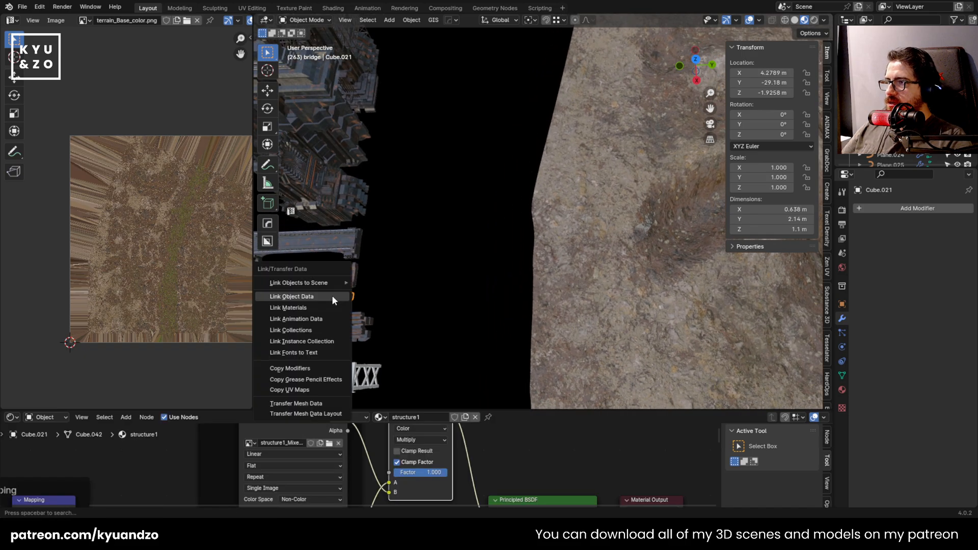
click(331, 296)
click(480, 213)
Select the now textured connector block between the bridges and clear its rotation
scroll(480, 213, down, 6)
shift+middle_drag(524, 194, 352, 300)
scroll(547, 220, up, 9)
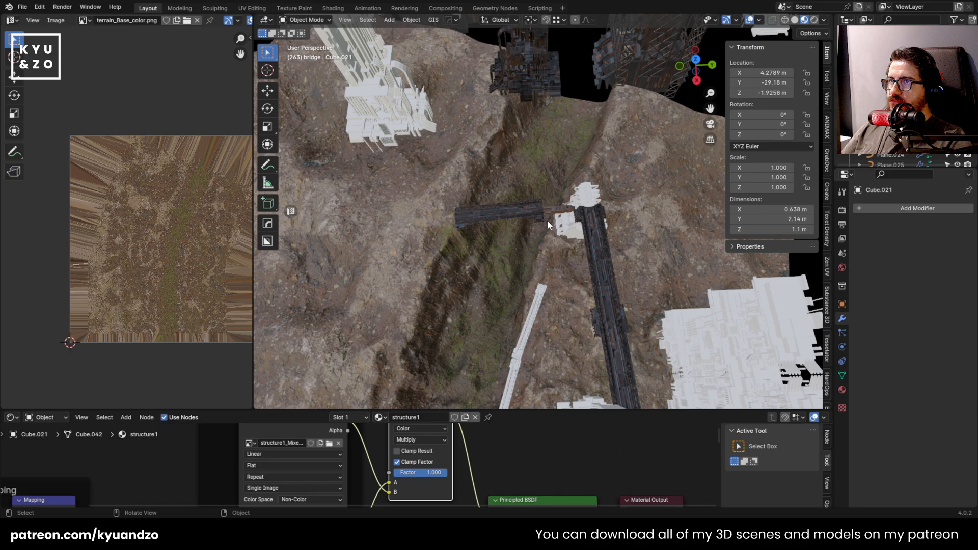
click(584, 226)
scroll(587, 220, up, 4)
click(589, 221)
scroll(525, 265, up, 5)
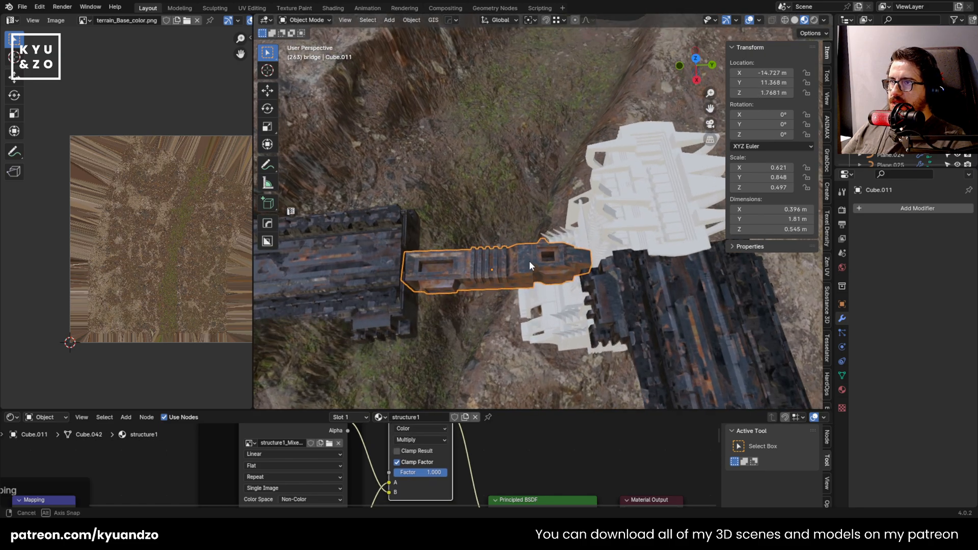
key(r)
key(x)
key(Escape)
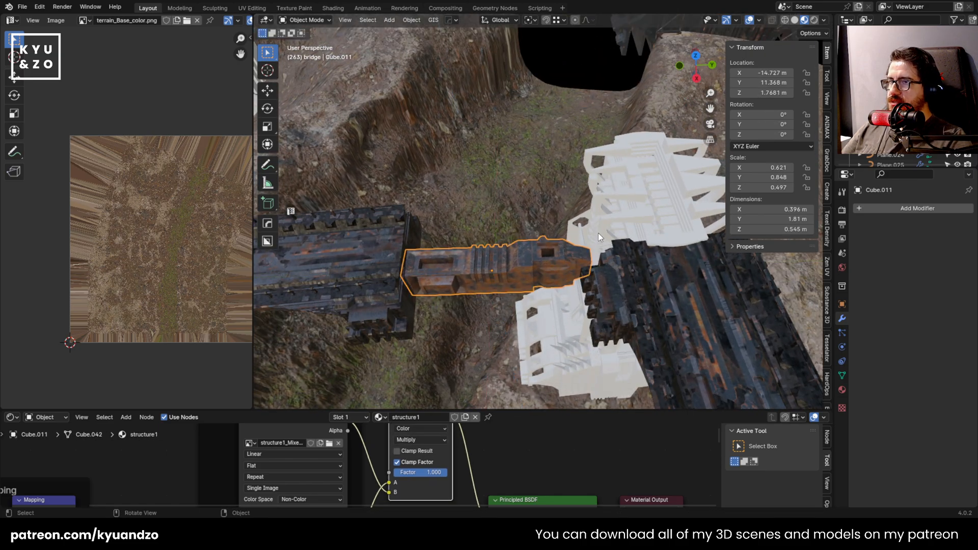
middle_drag(598, 234, 551, 276)
click(411, 20)
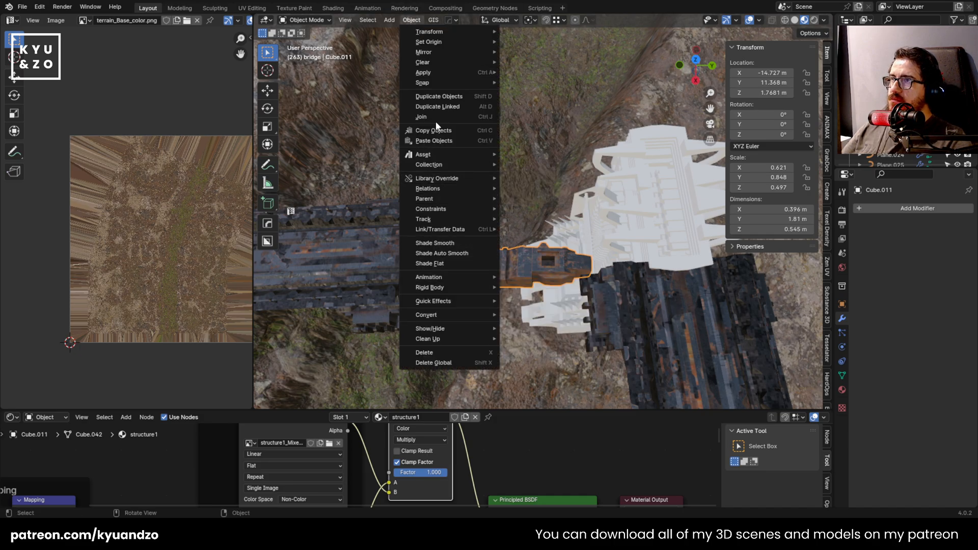
click(534, 72)
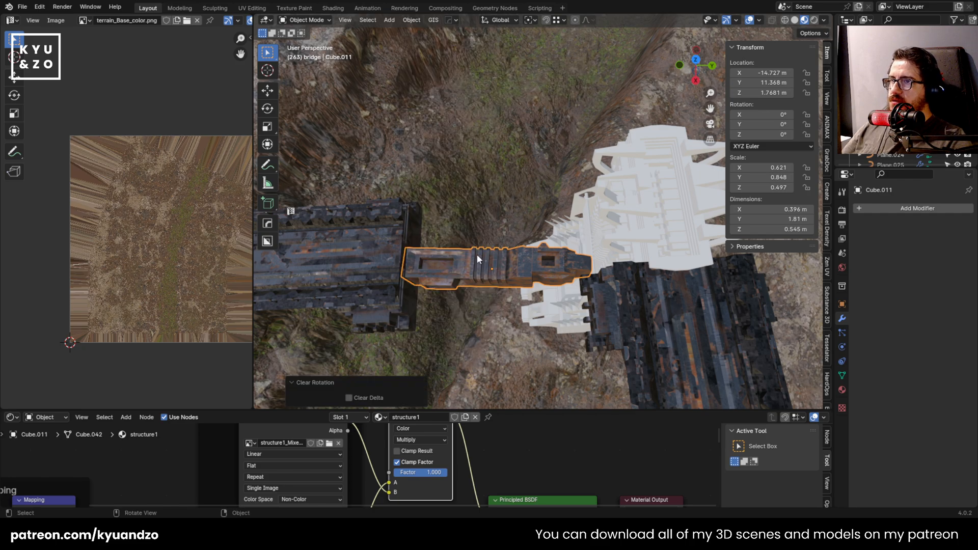
Rotate the connector block about 3.7° around global Z and -90° around its local Y axis
key(r)
key(z)
click(624, 255)
middle_drag(624, 255, 597, 238)
key(r)
key(x)
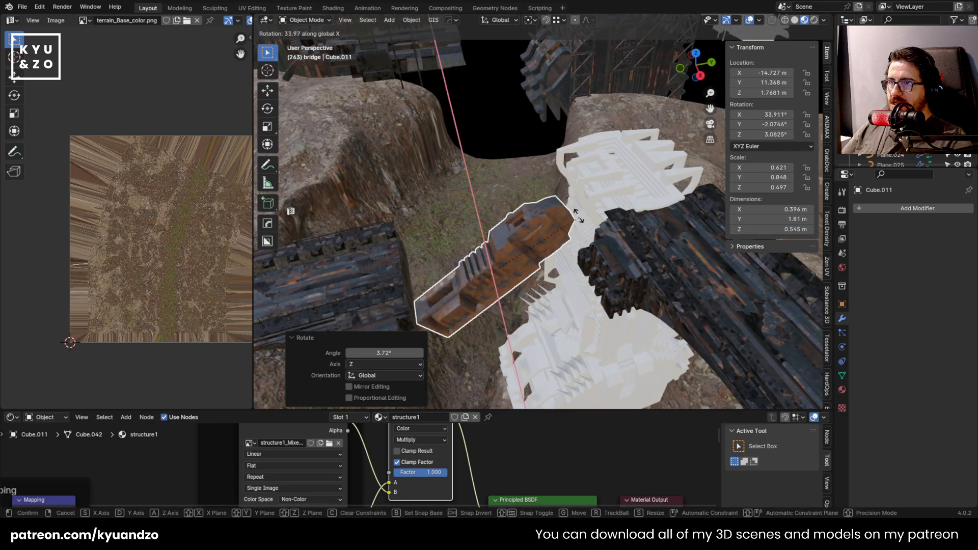
key(y)
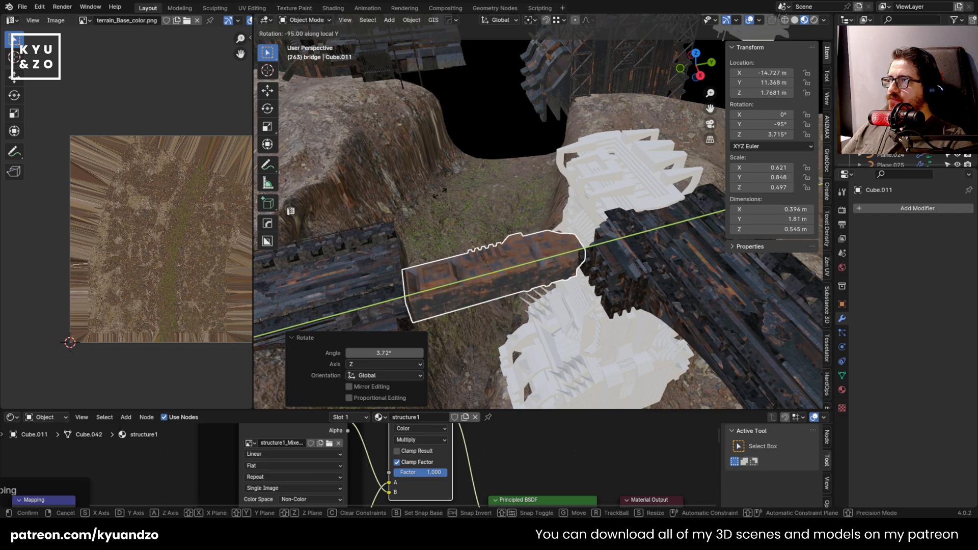
key(Return)
Scale the connector block by about 1.52 and move it to about X -14.64 m, Y 11.71 m between the bridges
alt+middle_drag(445, 192, 414, 250)
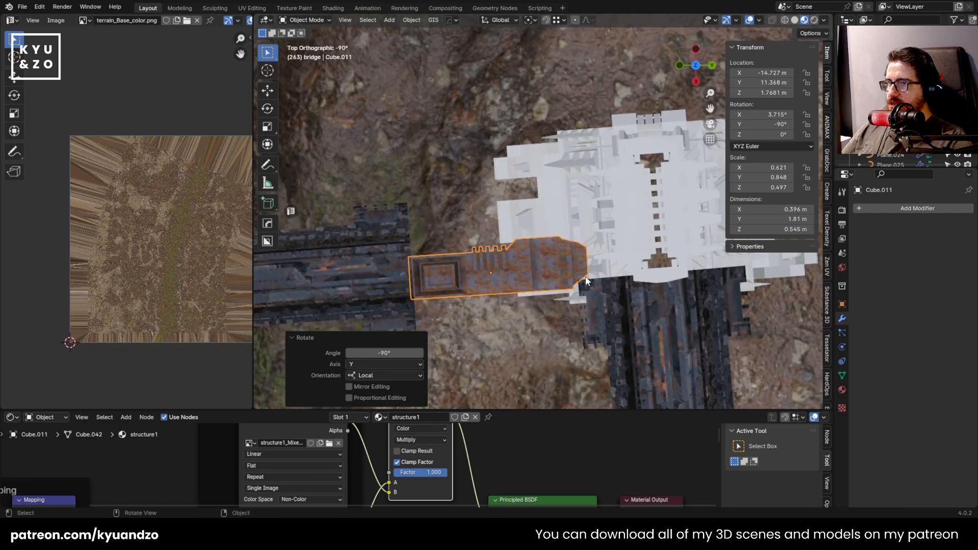
key(s)
key(Return)
key(g)
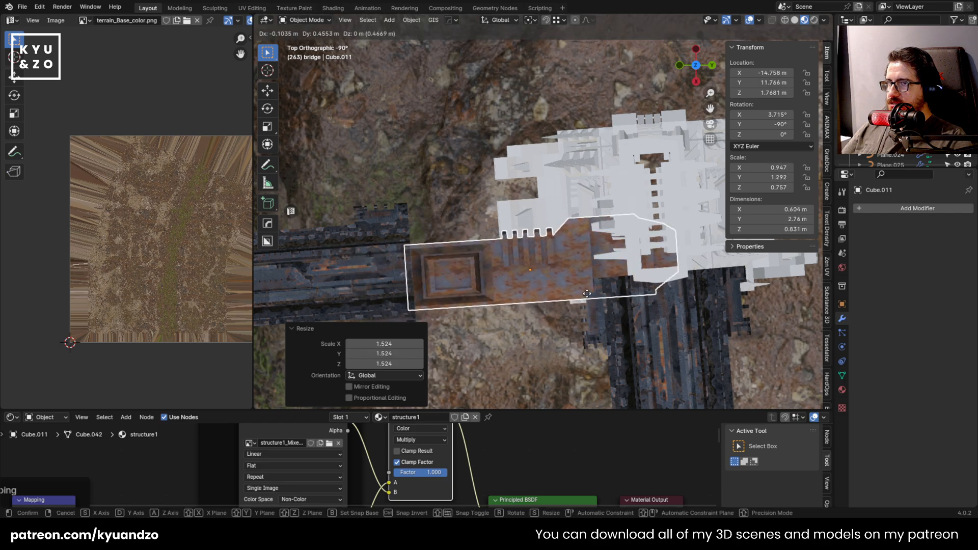
click(579, 283)
key(g)
click(503, 309)
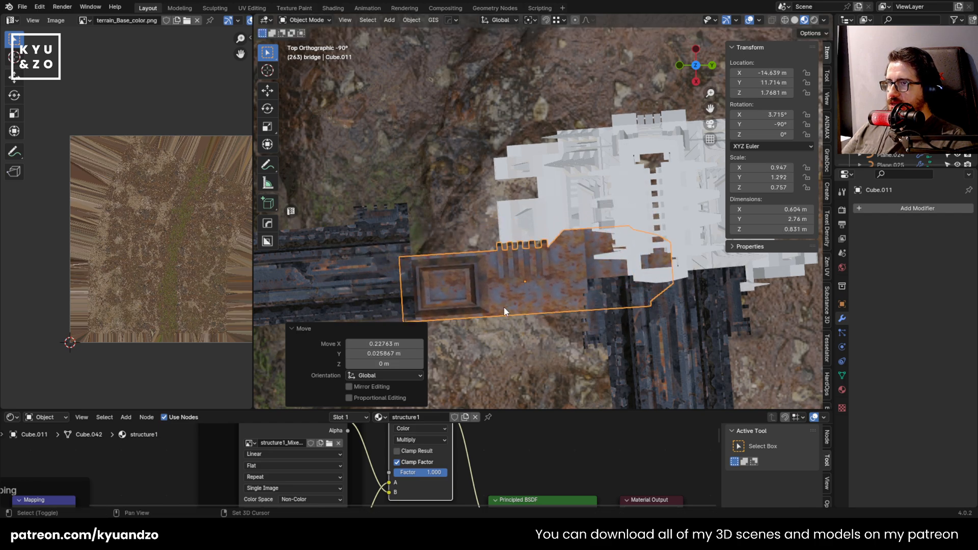
Try duplicating the connector block with the copy offset about -0.67 m in X
key(shift+d)
key(x)
click(493, 240)
click(412, 20)
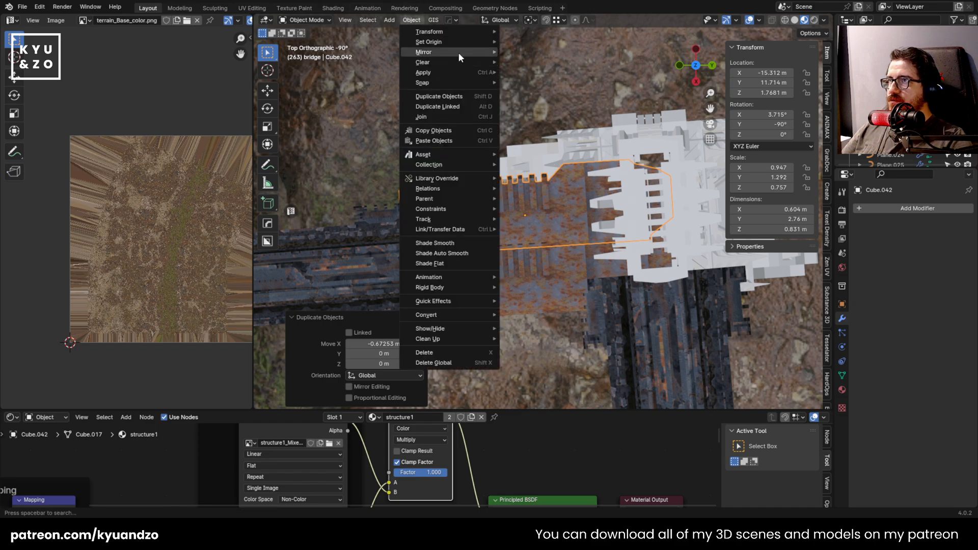
scroll(489, 235, down, 5)
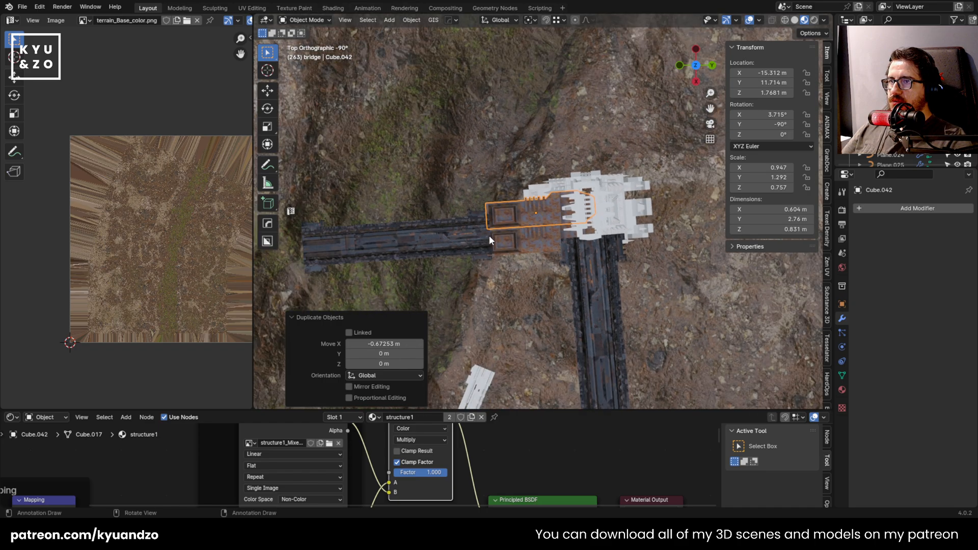
middle_drag(489, 235, 518, 186)
key(ctrl+z)
key(ctrl+z)
Duplicate the connector block about -0.67 m in X and mirror the copy along global X
scroll(525, 254, up, 2)
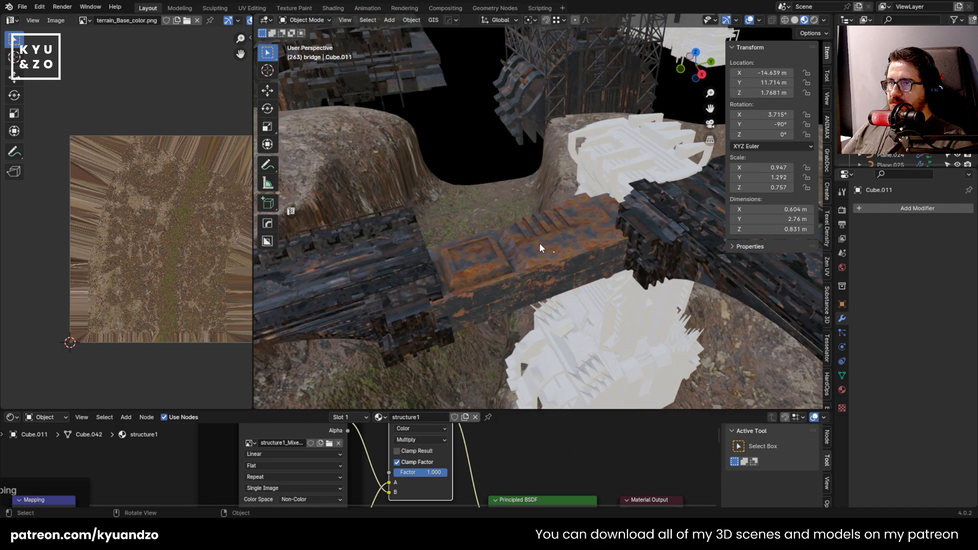
click(540, 243)
key(g)
right_click(487, 185)
key(shift+d)
key(s)
click(525, 234)
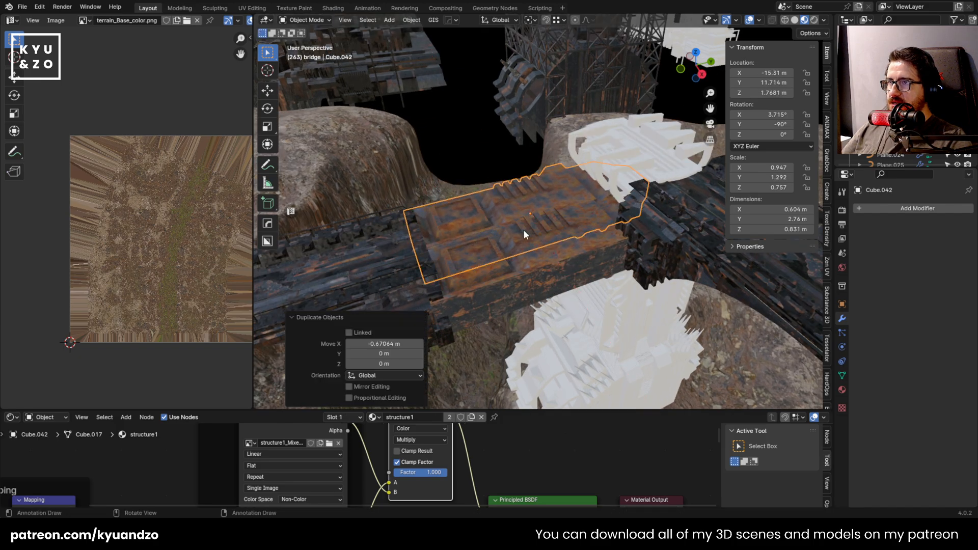
click(413, 21)
mouse_move(430, 52)
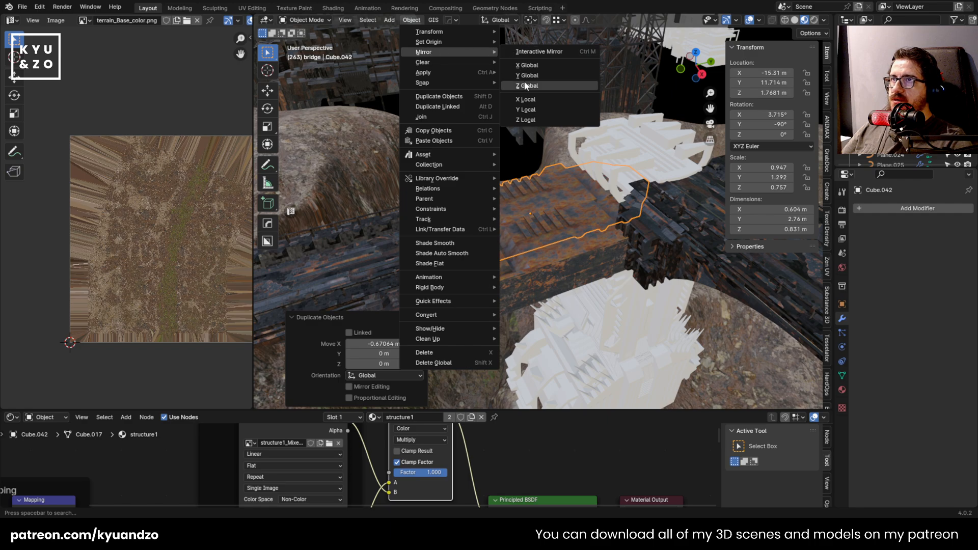
click(534, 69)
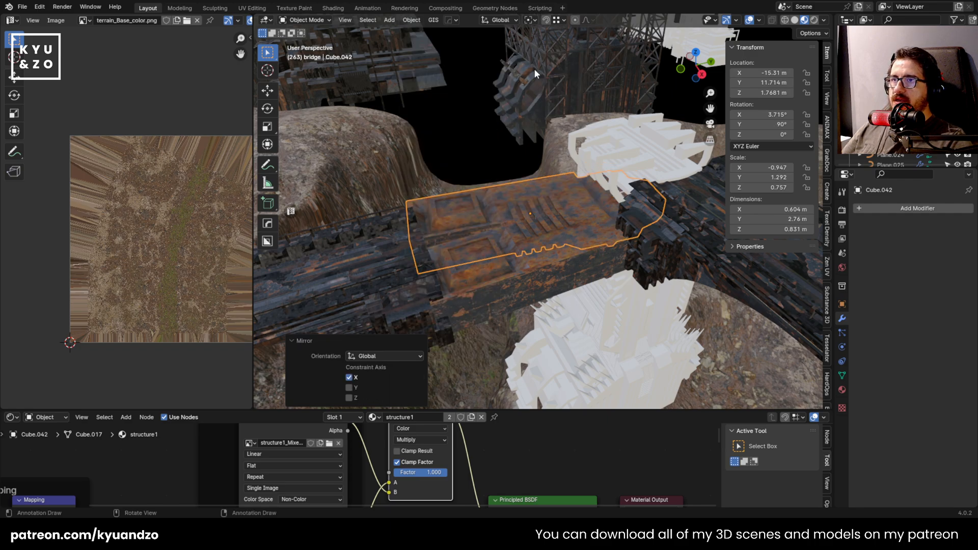
Rotate the mirrored copy about 8° around global Z and nudge it parallel and flush with the original connector block
middle_drag(551, 202, 476, 233)
key(r)
key(z)
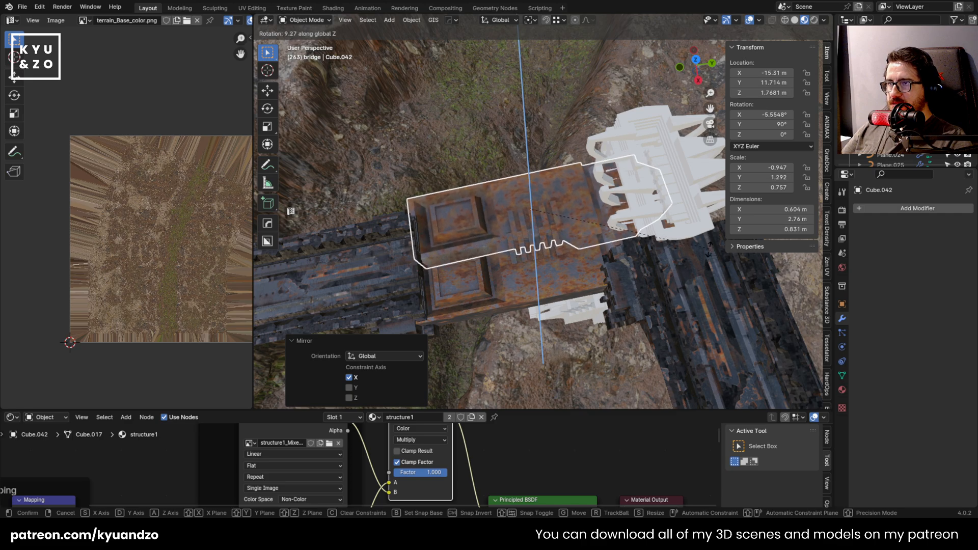
click(555, 255)
alt+middle_drag(556, 254, 557, 254)
key(z)
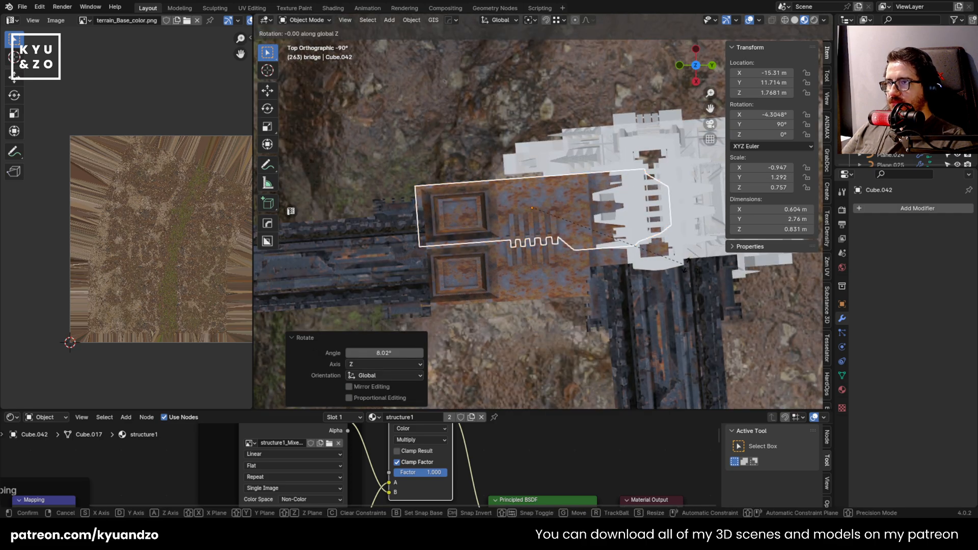
click(686, 264)
key(g)
click(682, 265)
key(r)
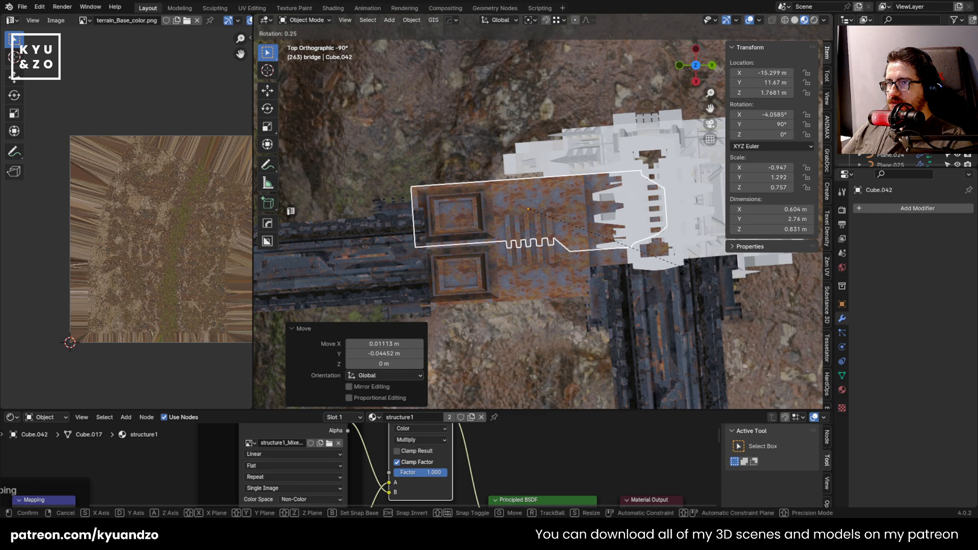
click(684, 267)
key(g)
click(683, 267)
Shift both connector blocks together slightly to center them on the end of the adjoining textured bridge
click(511, 291)
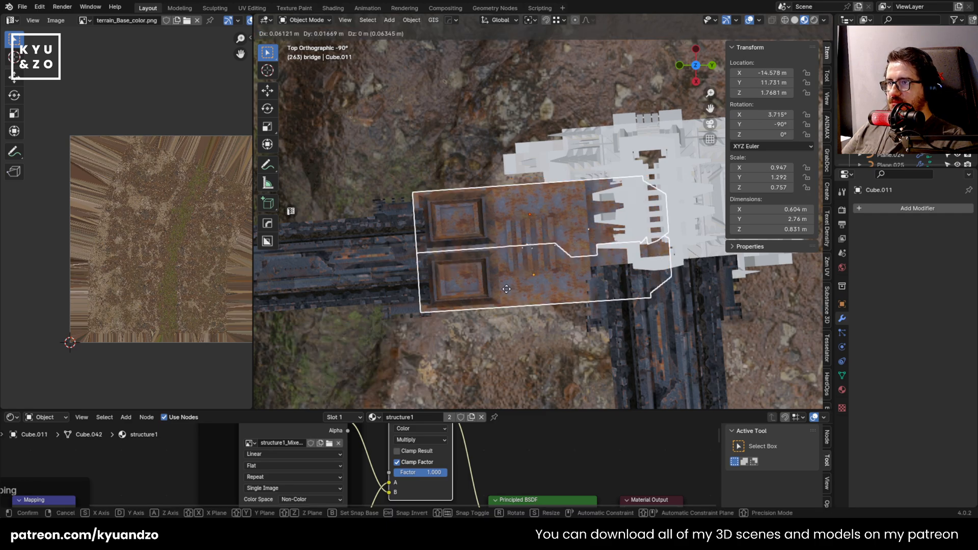
key(g)
click(507, 292)
middle_drag(506, 291, 548, 237)
Try linking the materials of the untextured tower at the bridge junction to the spired textured tower in the source row
click(617, 233)
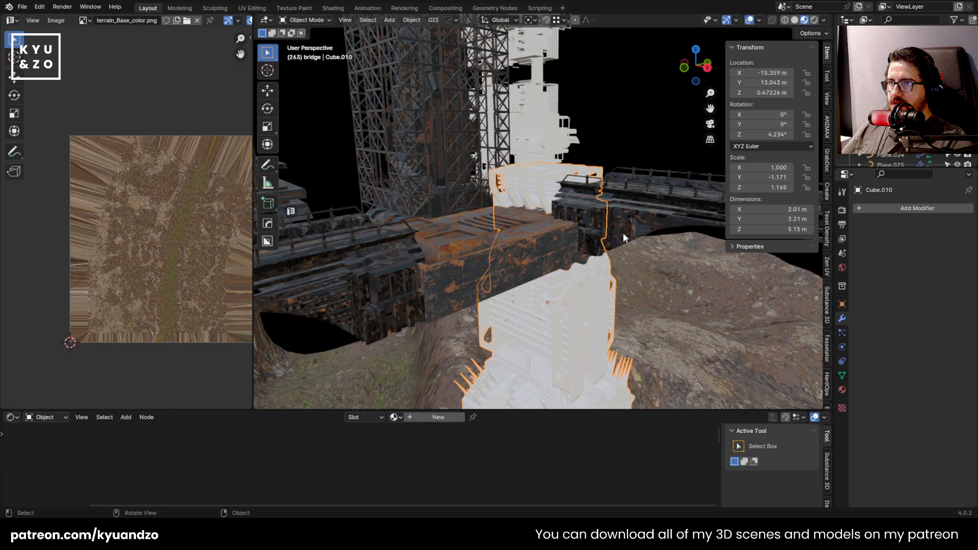
click(623, 232)
shift+middle_drag(622, 232, 488, 167)
scroll(487, 194, down, 7)
scroll(488, 196, up, 5)
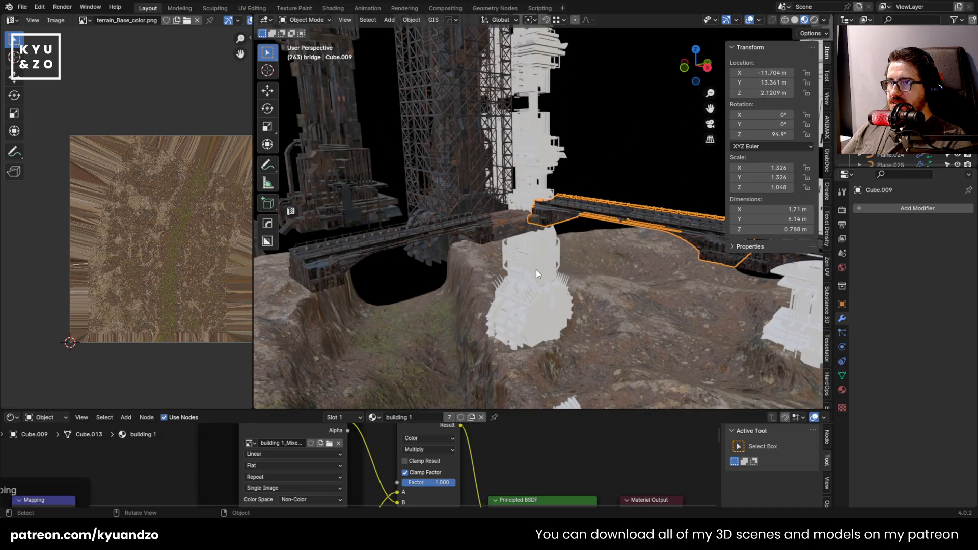
click(536, 270)
middle_drag(534, 203, 483, 188)
scroll(601, 210, down, 5)
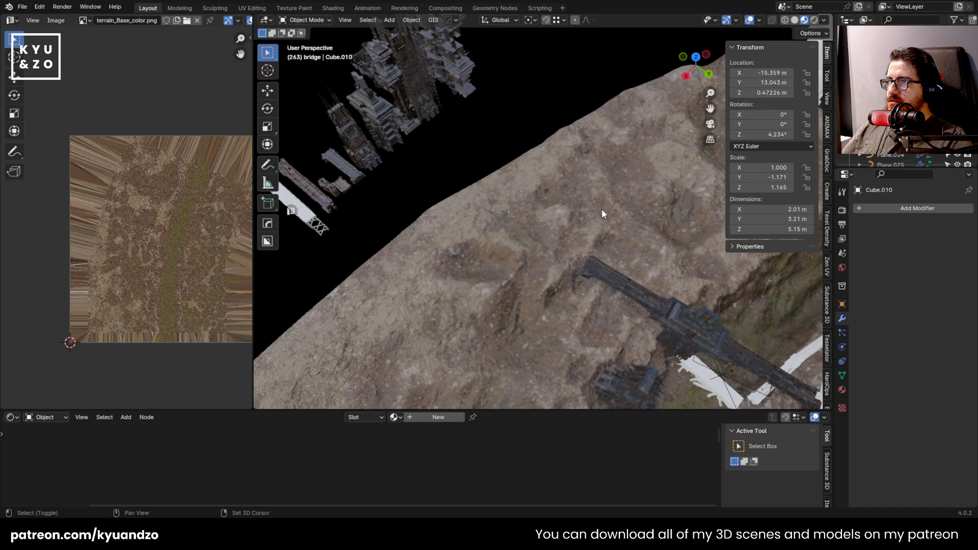
shift+click(380, 144)
key(ctrl+l)
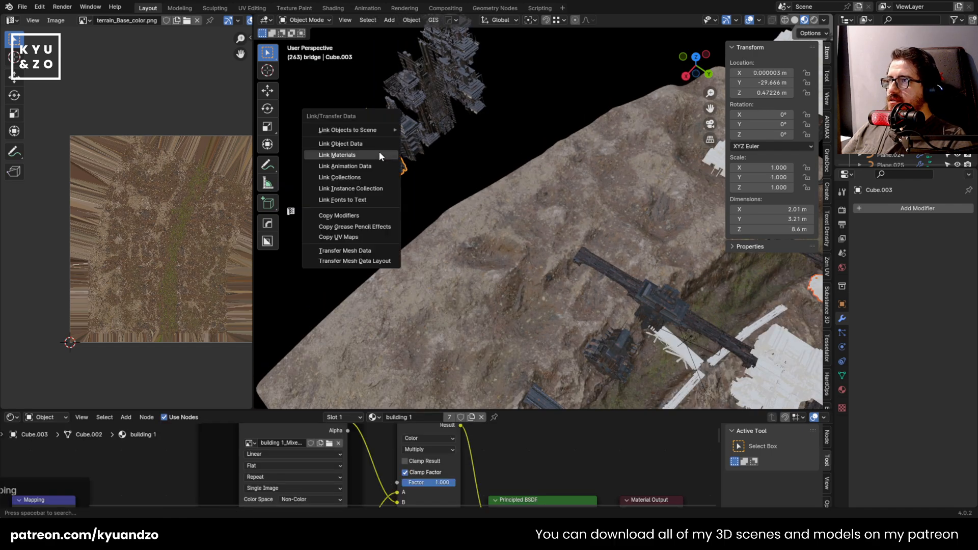
click(378, 154)
key(ctrl+z)
Link the object data of the untextured tower at the bridge junction to the spired textured tower in the source row
key(ctrl+l)
click(380, 140)
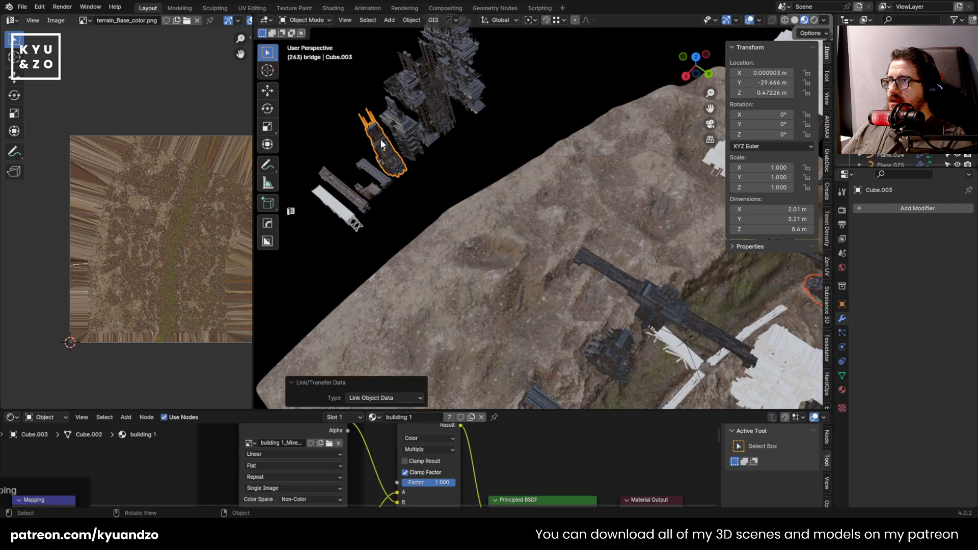
click(502, 145)
shift+middle_drag(744, 283, 498, 259)
click(553, 267)
scroll(559, 270, up, 5)
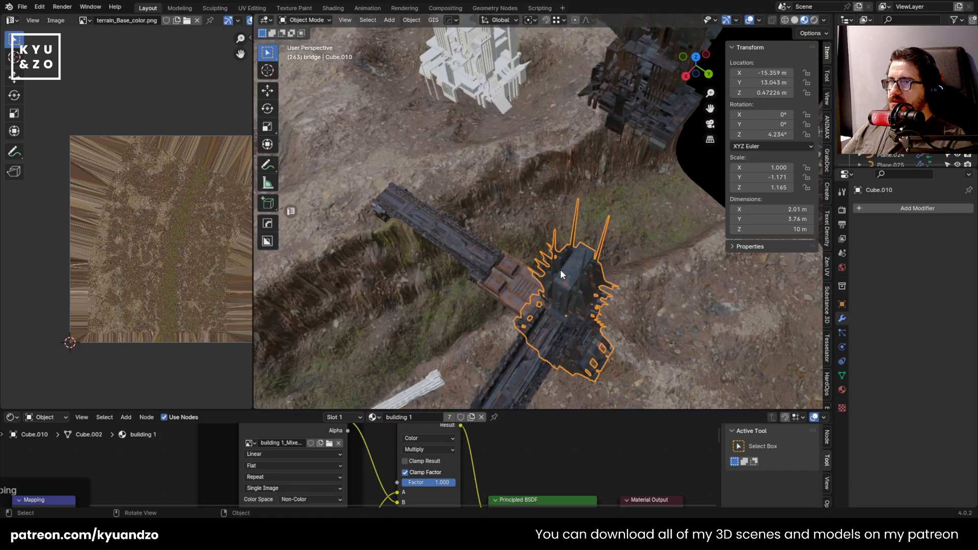
Try linking the untextured cross-shaped tower above the bridge junction to the textured building 3 tower in the source row
middle_drag(560, 270, 579, 202)
scroll(527, 213, down, 8)
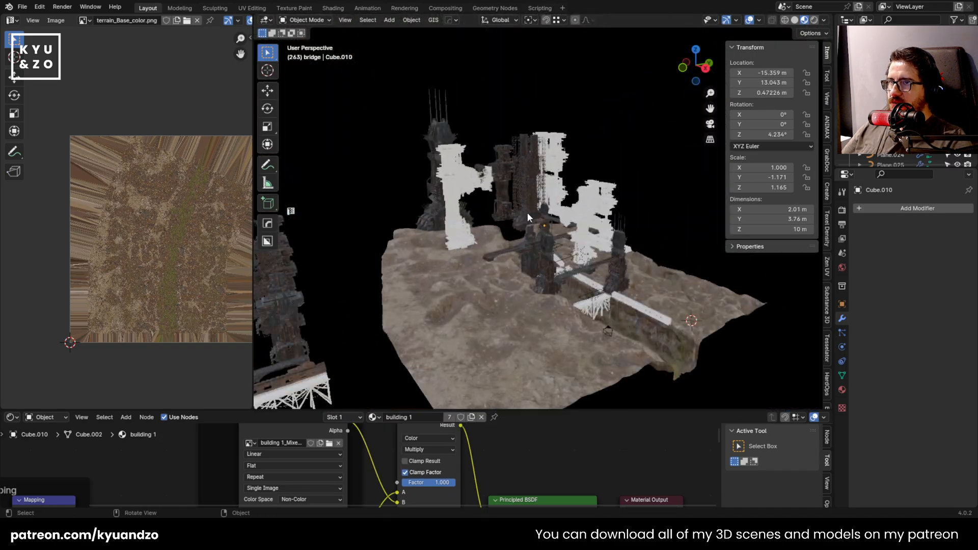
scroll(532, 214, up, 5)
click(632, 240)
mouse_move(631, 240)
middle_down()
mouse_move(635, 255)
mouse_move(643, 227)
middle_up()
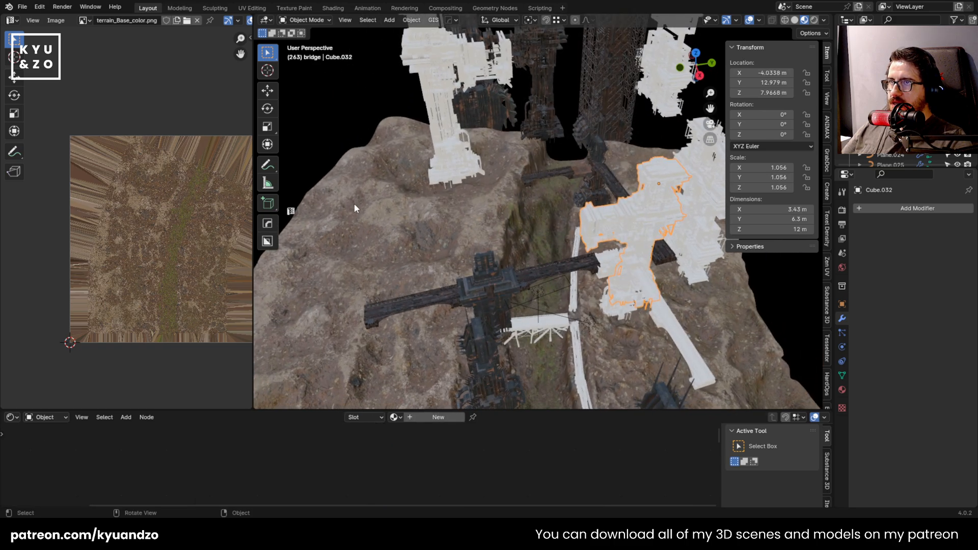
middle_drag(353, 203, 520, 245)
click(461, 216)
middle_drag(460, 194, 526, 250)
click(611, 206)
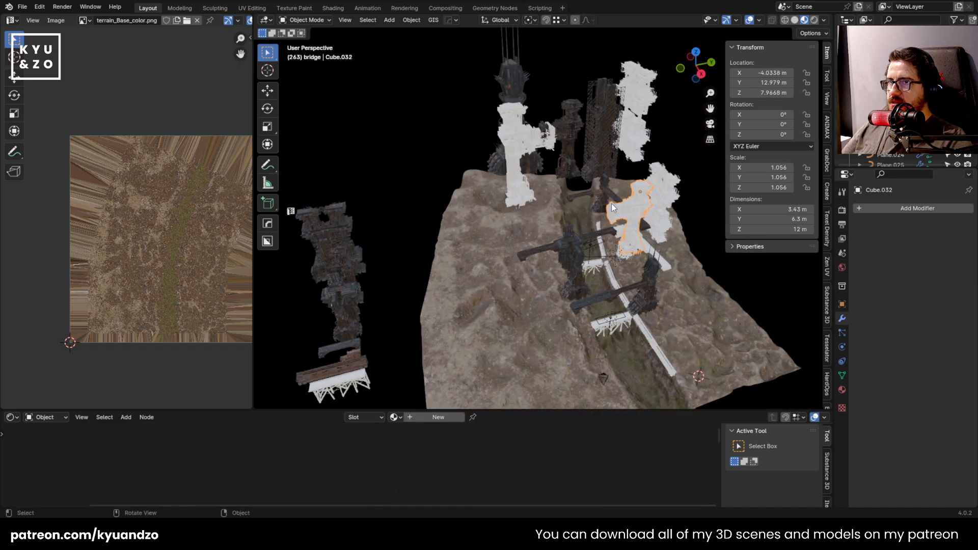
shift+click(341, 260)
key(ctrl+l)
click(343, 262)
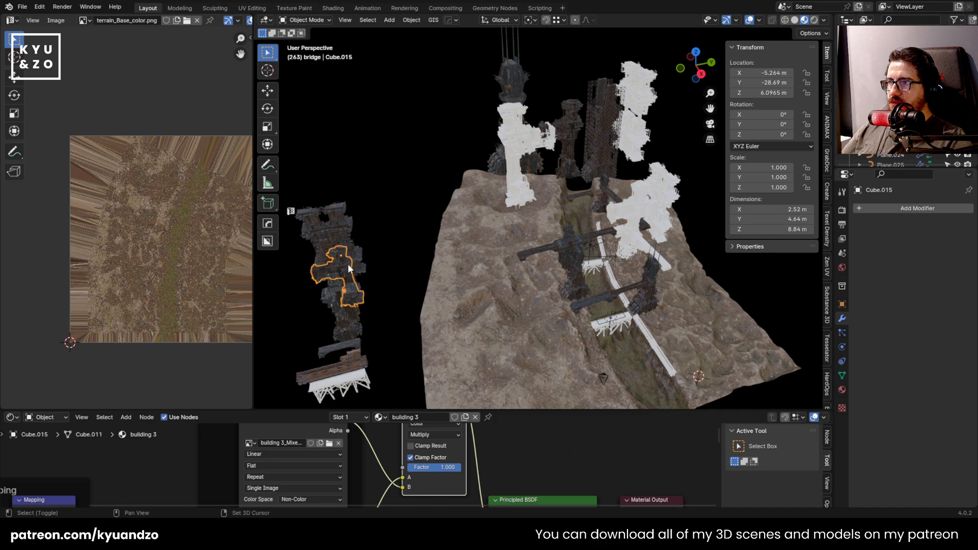
Match a copy of the building 3 tower to the location and rotation of the untextured cross-shaped tower
middle_drag(349, 269, 510, 192)
click(503, 197)
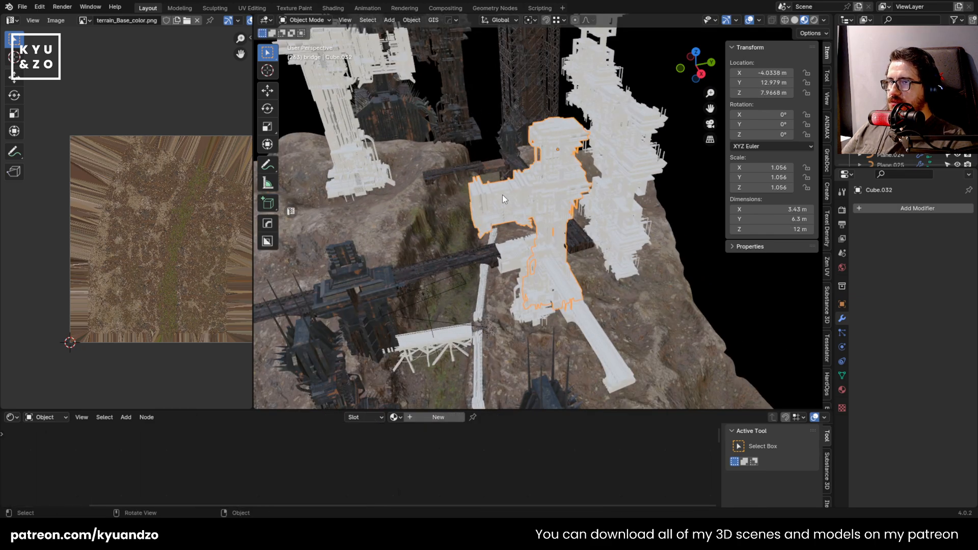
key(ctrl+c)
click(484, 184)
key(ctrl+c)
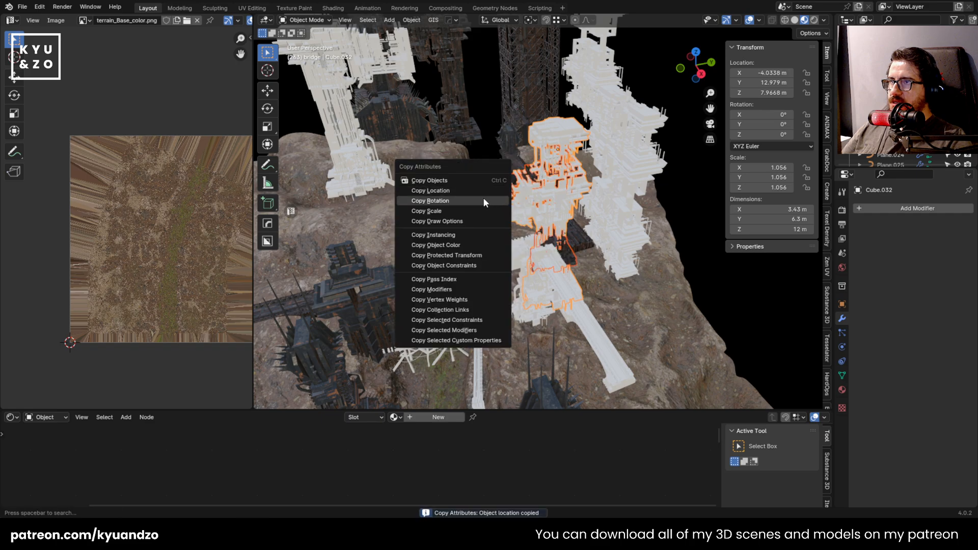
click(484, 201)
click(489, 226)
Scale the textured building 3 copy uniformly to about 1.362 to match the untextured tower's size
key(s)
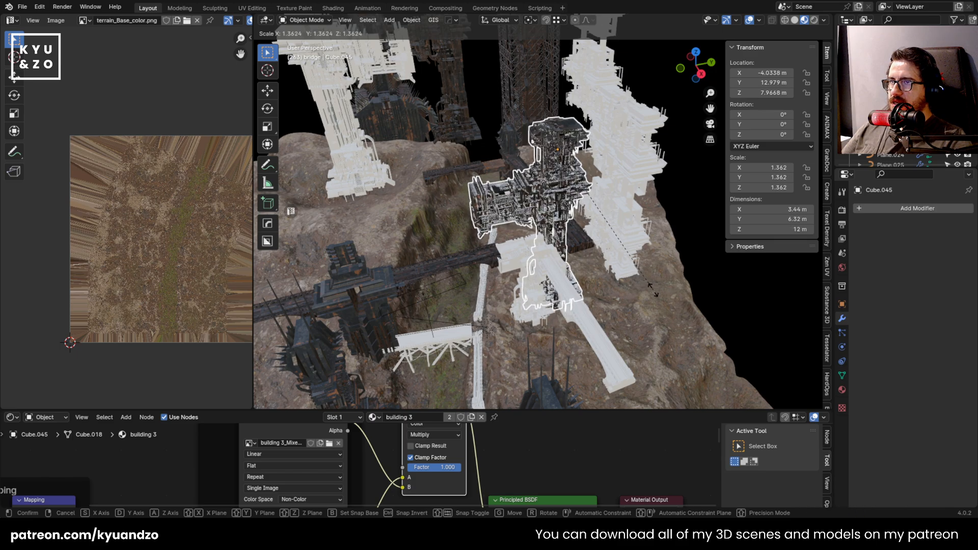
click(652, 291)
Delete the untextured cross-shaped tower overlapping the textured building 3 copy
click(514, 209)
click(507, 216)
click(506, 216)
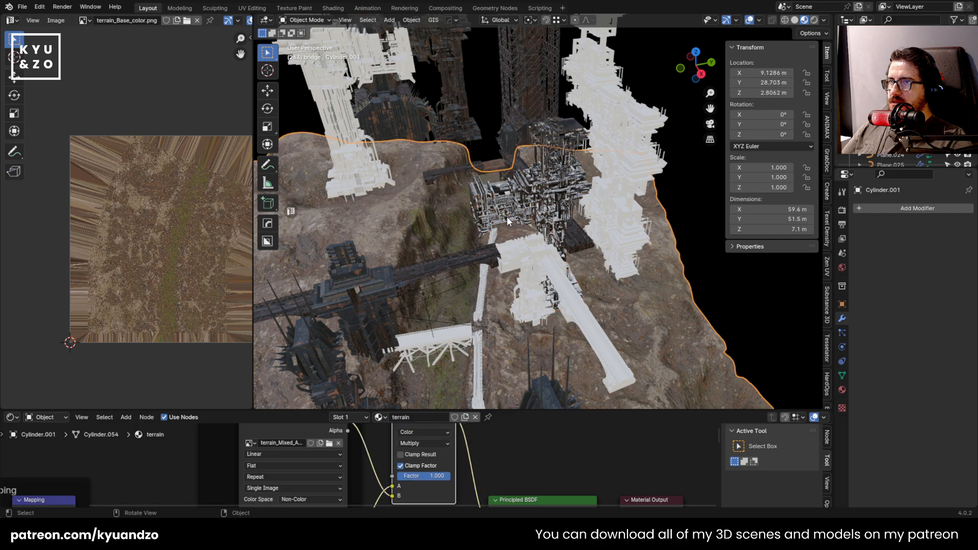
click(503, 215)
click(502, 215)
click(477, 191)
key(g)
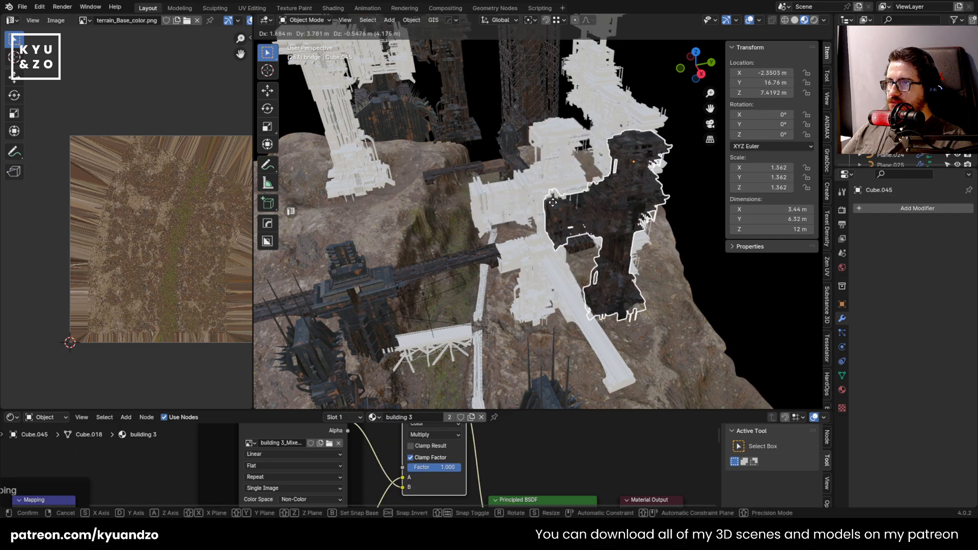
right_click(551, 208)
scroll(506, 214, up, 8)
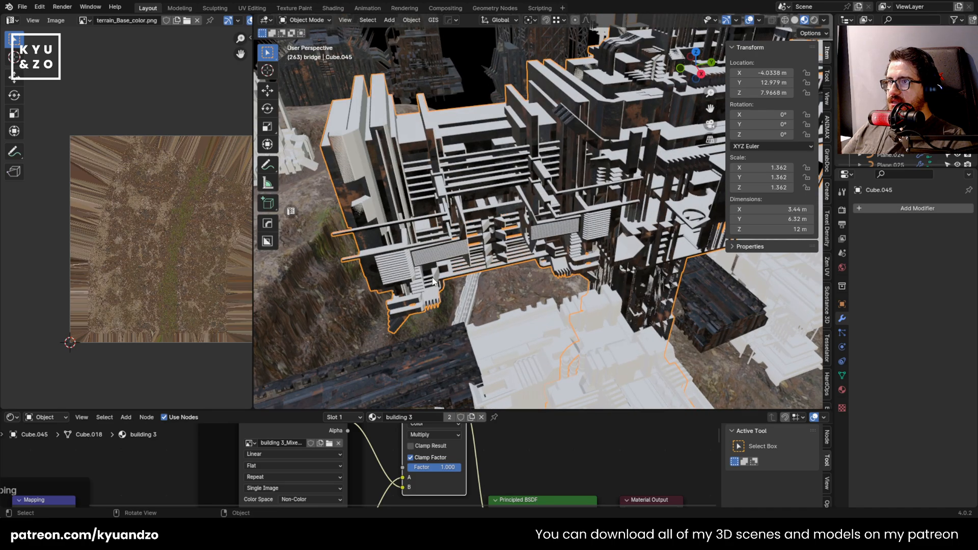
click(424, 302)
key(g)
right_click(549, 249)
key(Delete)
scroll(547, 248, down, 8)
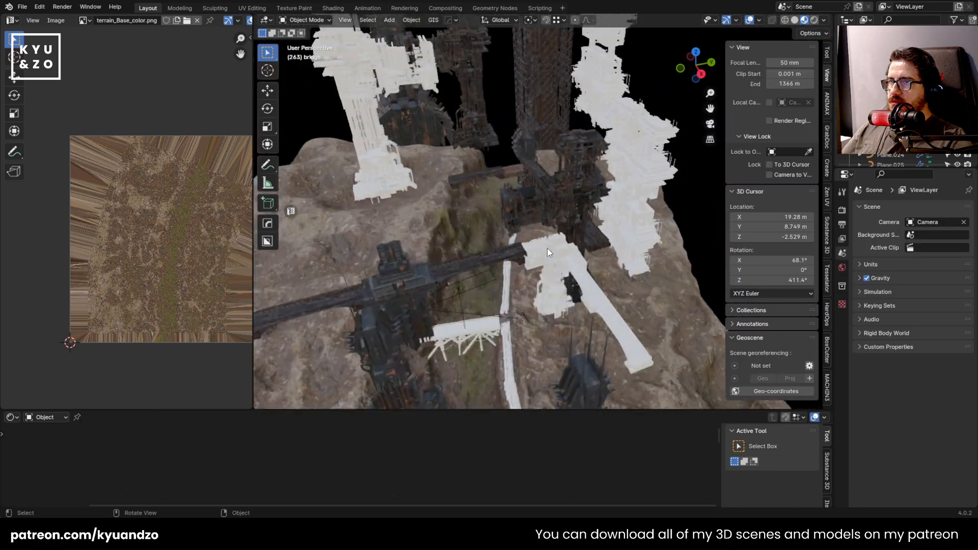
Link the object data of the narrow untextured connector at the textured bridge's end to the structure1 piece in the source row
scroll(547, 249, up, 2)
click(518, 292)
scroll(558, 305, up, 4)
middle_drag(555, 204, 571, 173)
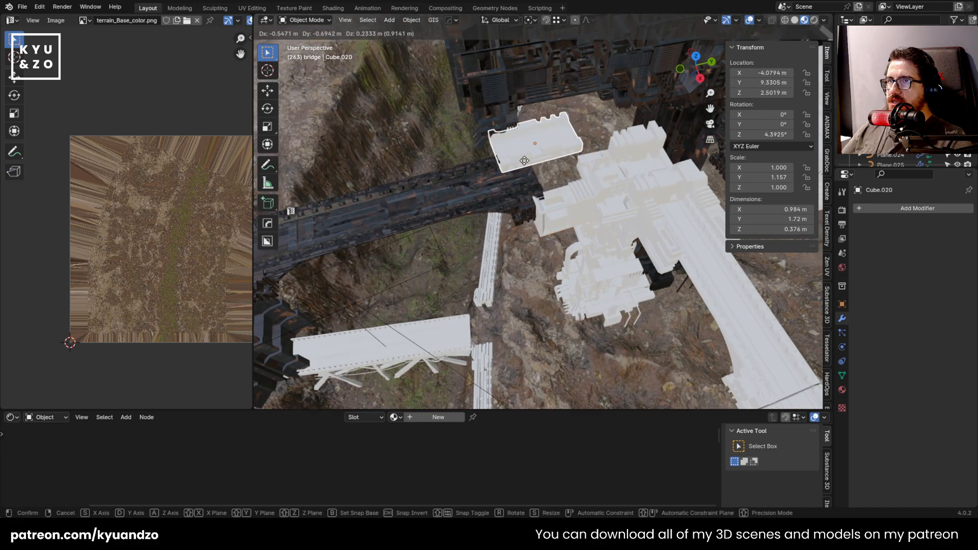
click(555, 208)
click(673, 210)
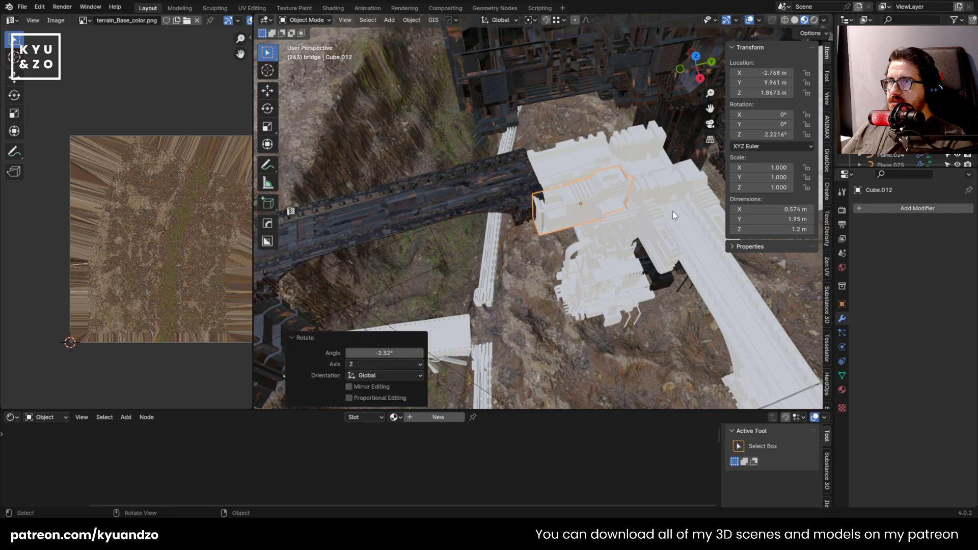
middle_drag(673, 211, 332, 317)
shift+click(341, 317)
key(ctrl+l)
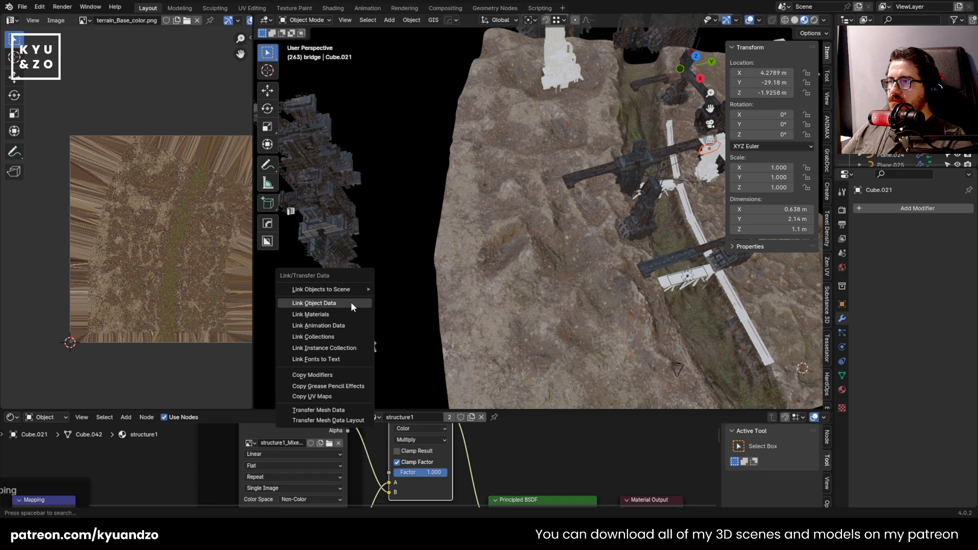
click(345, 303)
shift+middle_drag(691, 162, 627, 187)
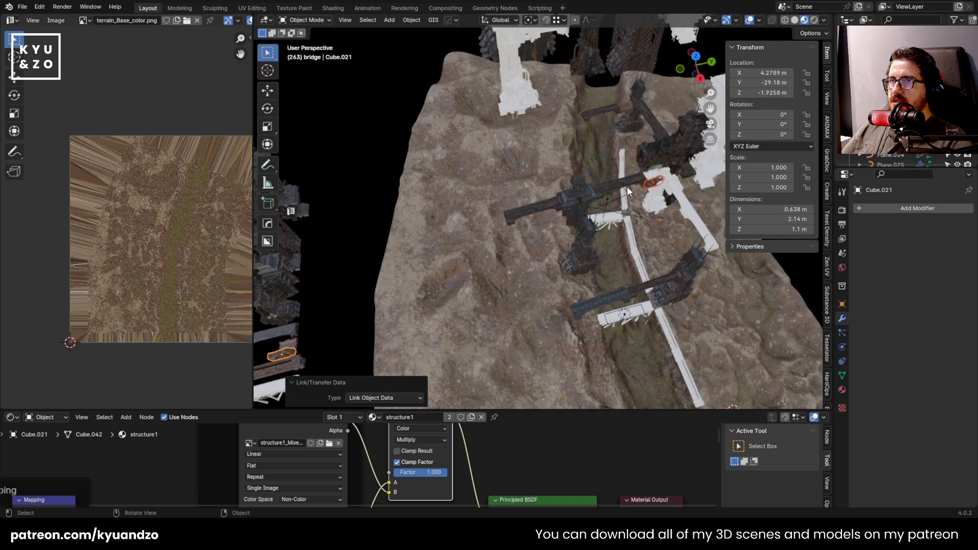
Link the object data of the wide untextured connector block beside it to the structure 2 piece in the source row
click(646, 169)
shift+middle_drag(322, 325, 376, 302)
shift+click(343, 309)
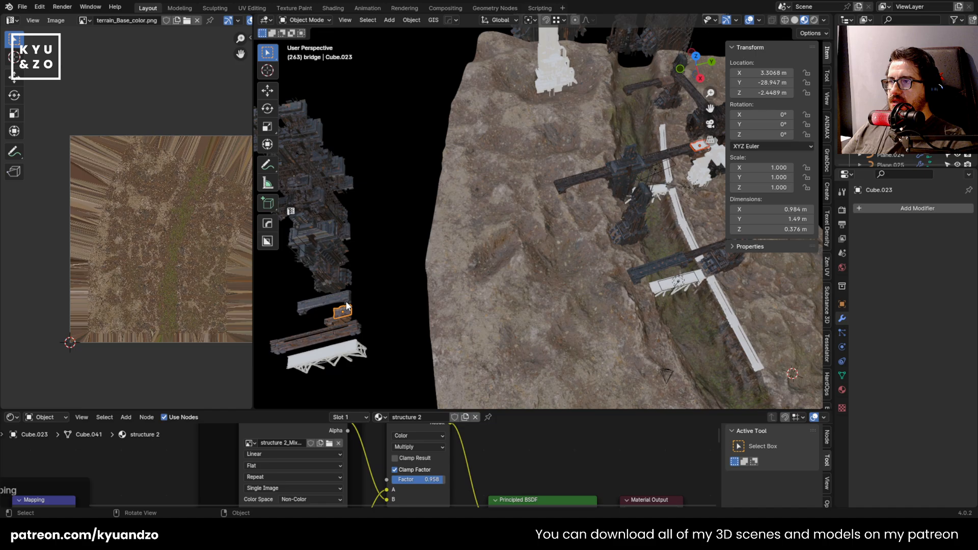
key(ctrl+l)
click(346, 301)
middle_drag(586, 175, 533, 196)
scroll(533, 190, up, 6)
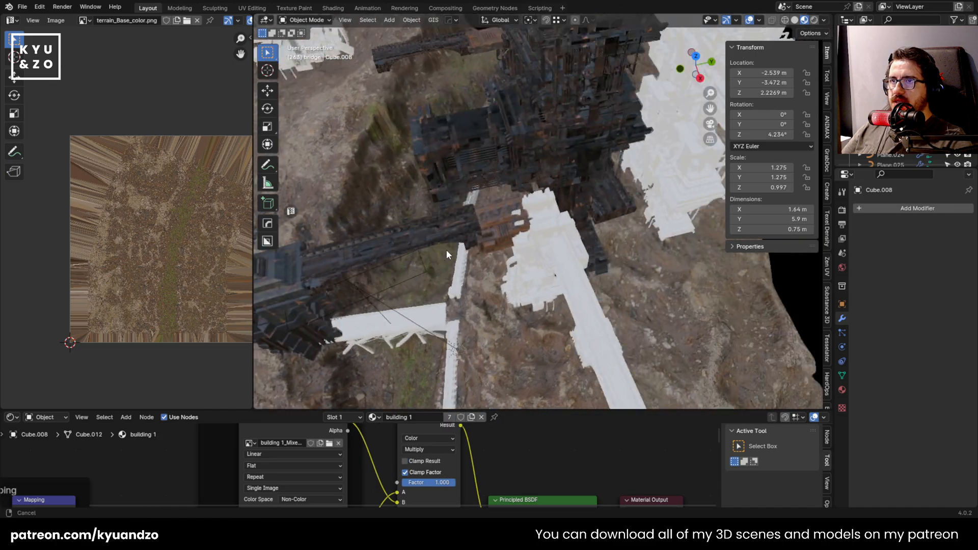
Link the object data of the remaining untextured connector at the bridge junction to its textured counterpart
click(472, 284)
scroll(473, 290, down, 4)
middle_drag(488, 325, 561, 256)
shift+click(541, 237)
key(ctrl+l)
click(535, 234)
Compare the small untextured tower beneath the junction with the textured towers in the source row
click(579, 238)
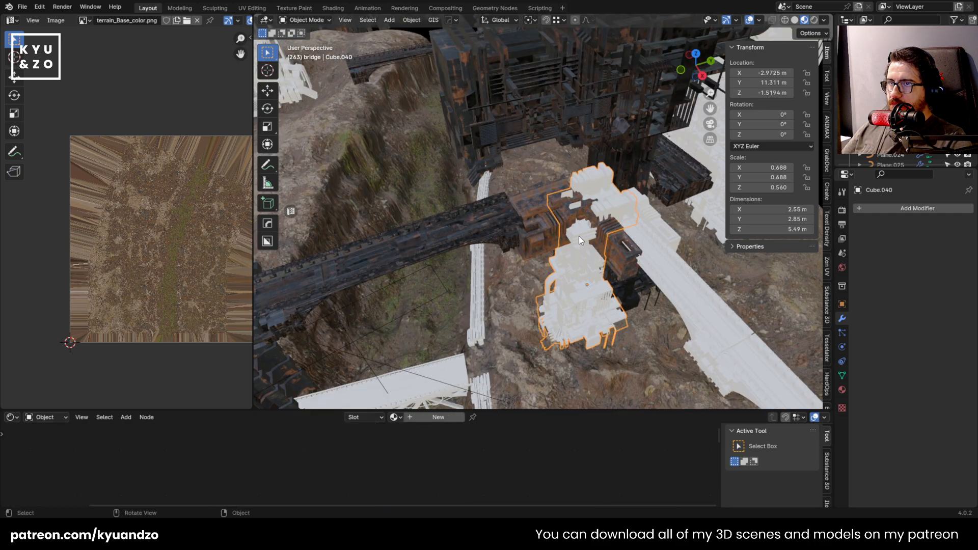
scroll(497, 239, down, 6)
scroll(497, 238, up, 3)
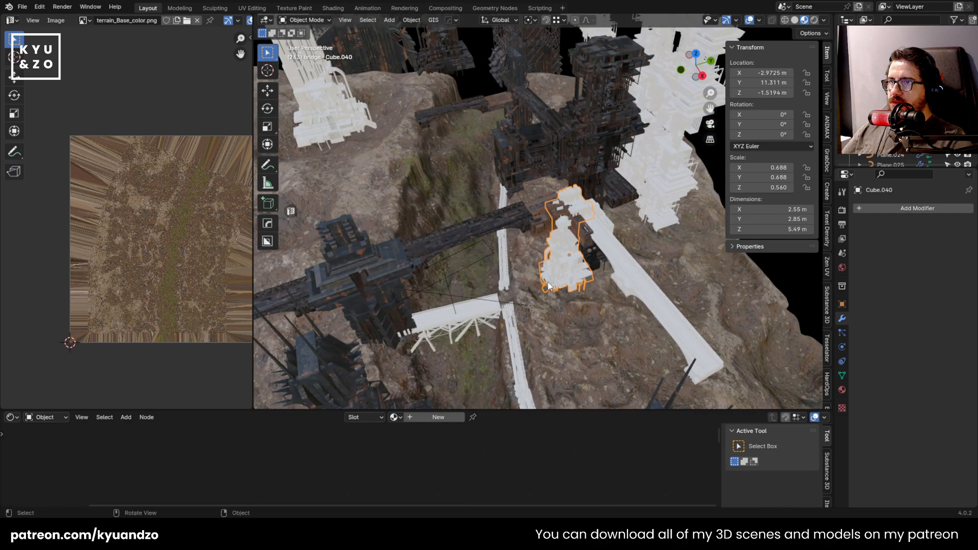
key(g)
right_click(440, 233)
scroll(434, 231, down, 4)
middle_drag(434, 231, 576, 166)
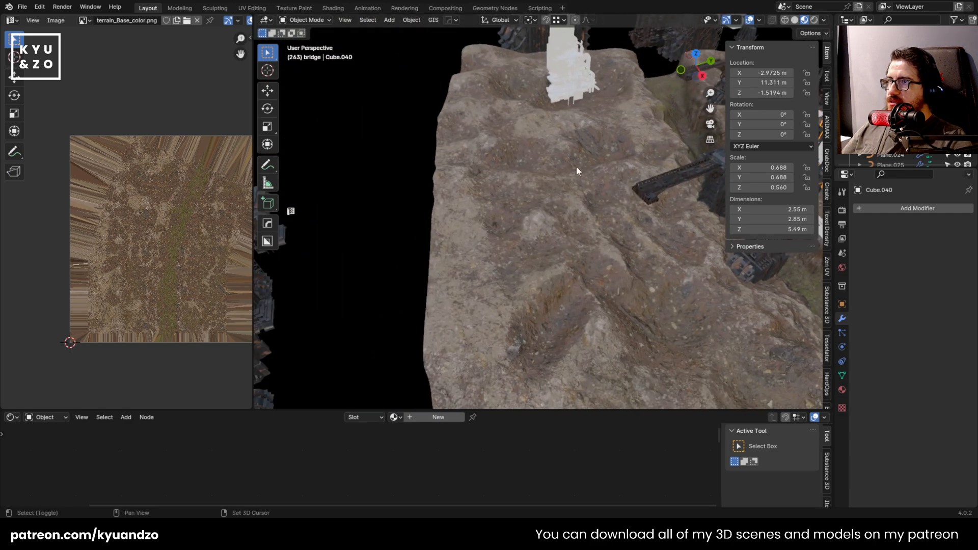
scroll(418, 214, down, 2)
middle_drag(417, 214, 451, 191)
key(shift+grave)
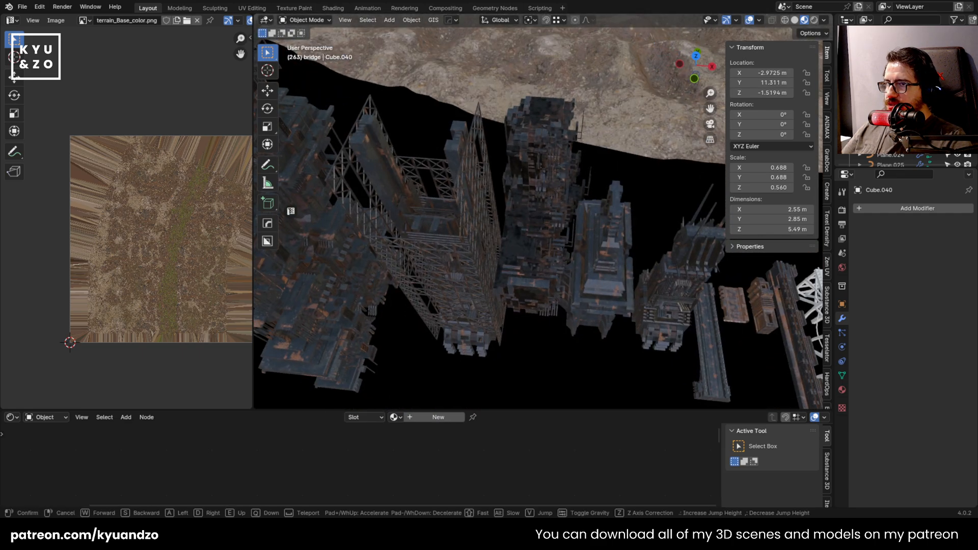
key(w)
key(s)
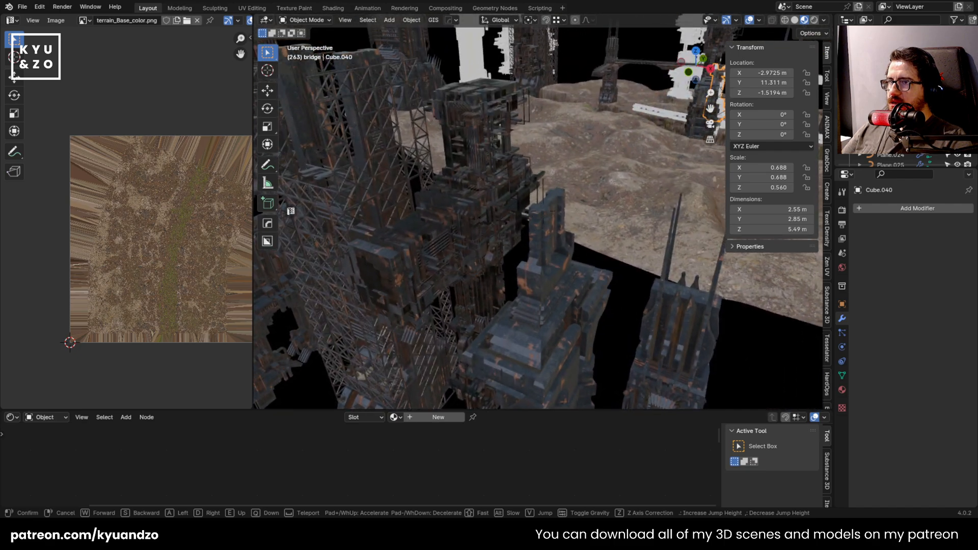
click(464, 299)
Duplicate the building 3 source tower and place the copy beside the bridge junction, shifting it about 27.59 m along global Y
click(465, 297)
scroll(464, 296, down, 4)
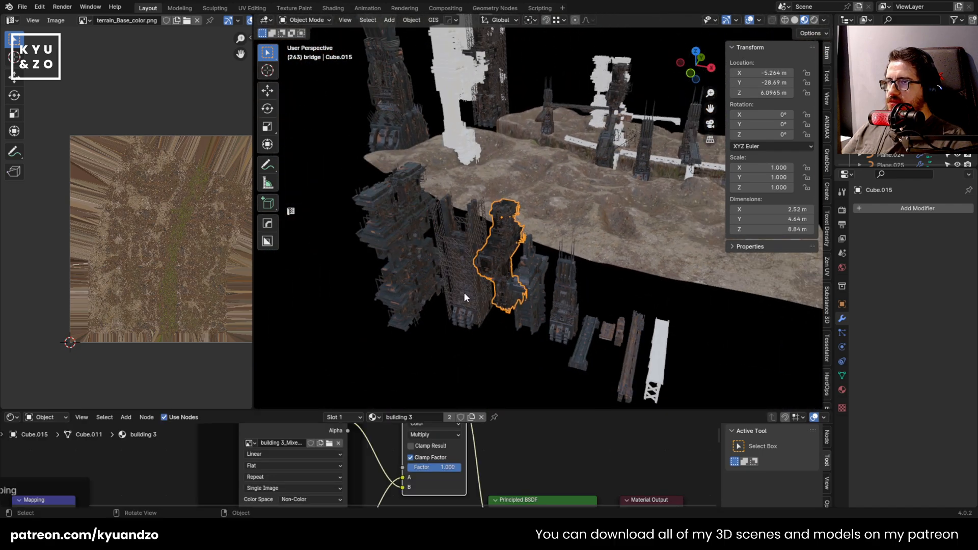
scroll(464, 296, up, 1)
shift+middle_drag(592, 176, 357, 309)
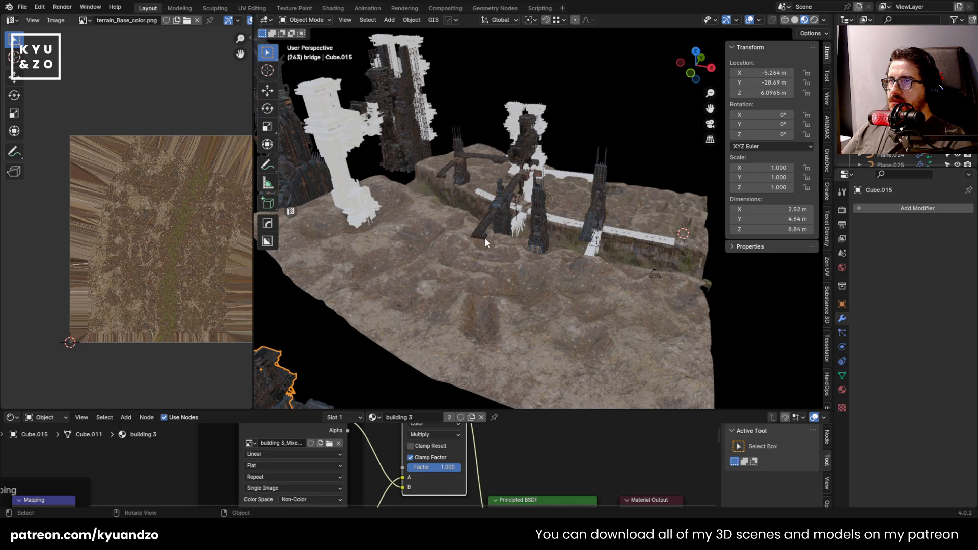
middle_drag(485, 238, 429, 265)
key(shift+d)
click(796, 259)
middle_drag(690, 259, 444, 176)
scroll(444, 176, down, 3)
key(g)
key(y)
click(633, 210)
shift+middle_drag(633, 210, 535, 226)
scroll(535, 225, up, 4)
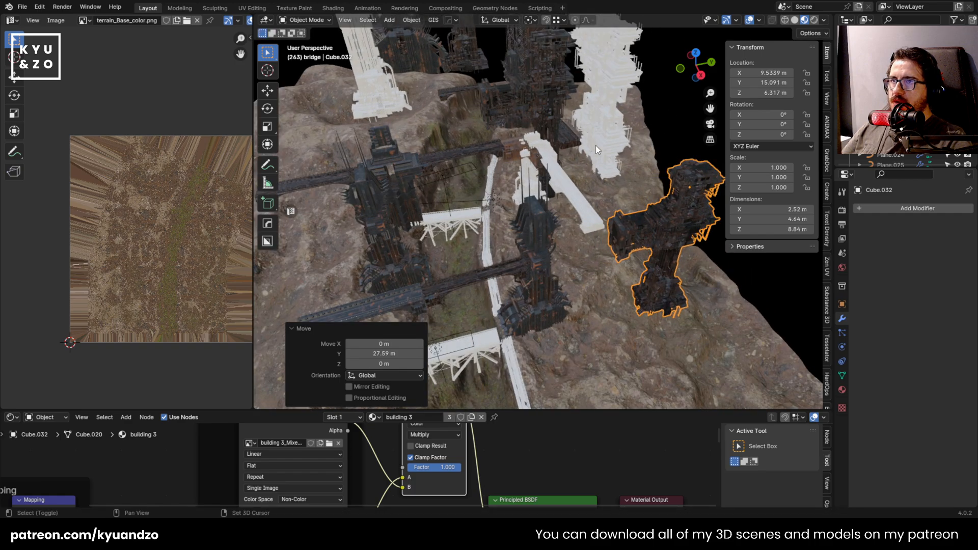
Try linking the object data of the small untextured tower beneath the junction to the nearby building 3 copy
shift+middle_drag(595, 145, 525, 191)
click(497, 219)
scroll(499, 218, up, 3)
shift+middle_drag(525, 191, 482, 197)
shift+click(589, 227)
key(ctrl+l)
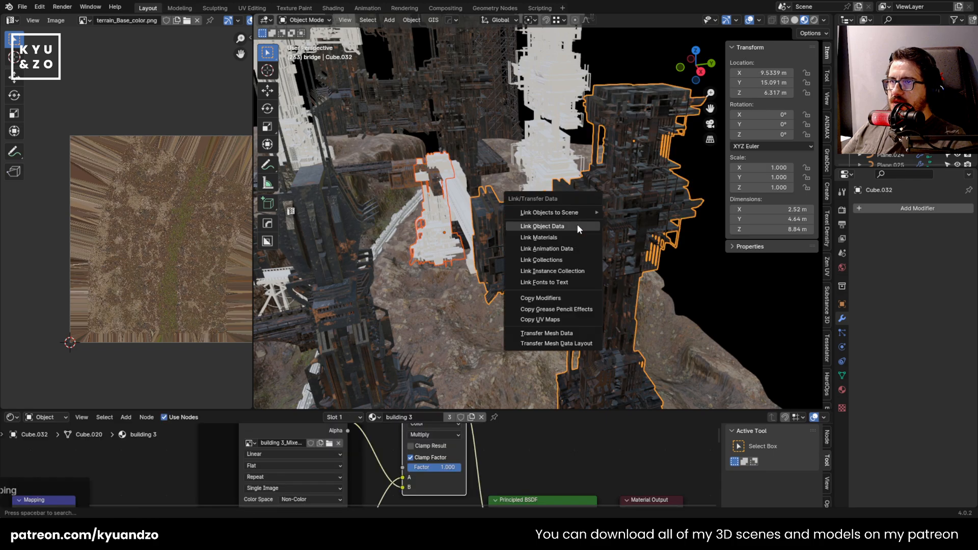
click(577, 224)
click(544, 177)
click(462, 239)
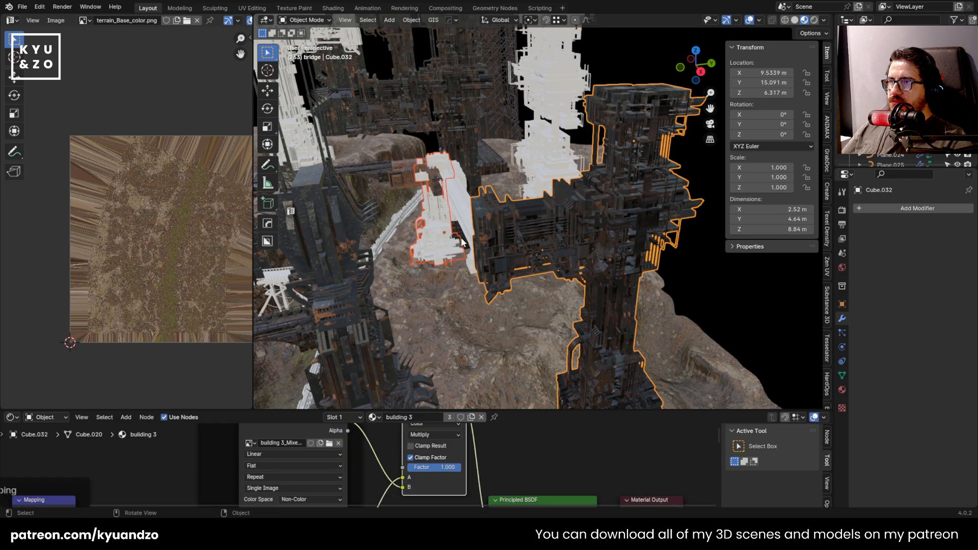
Examine the small untextured tower and the building 3 copy up close to compare their shapes
key(shift+grave)
key(w)
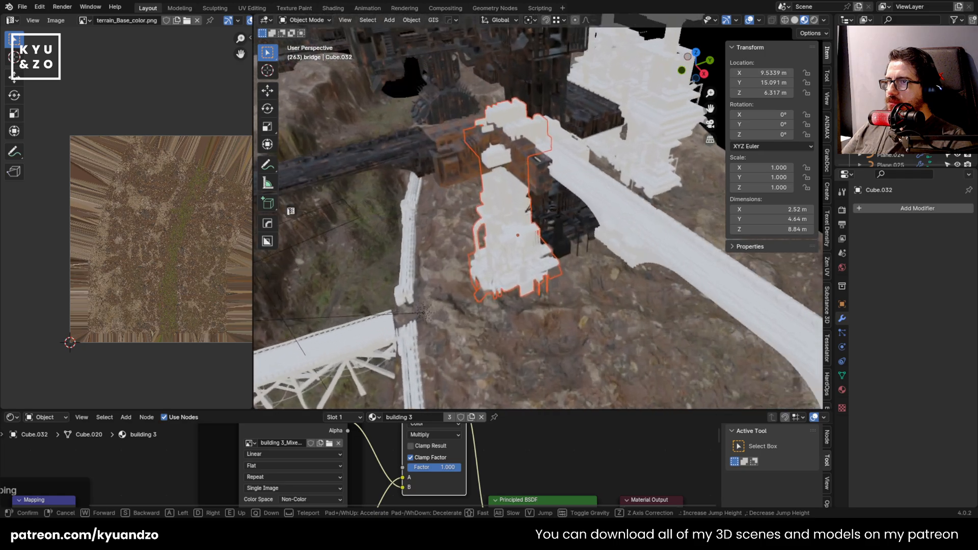
key(d)
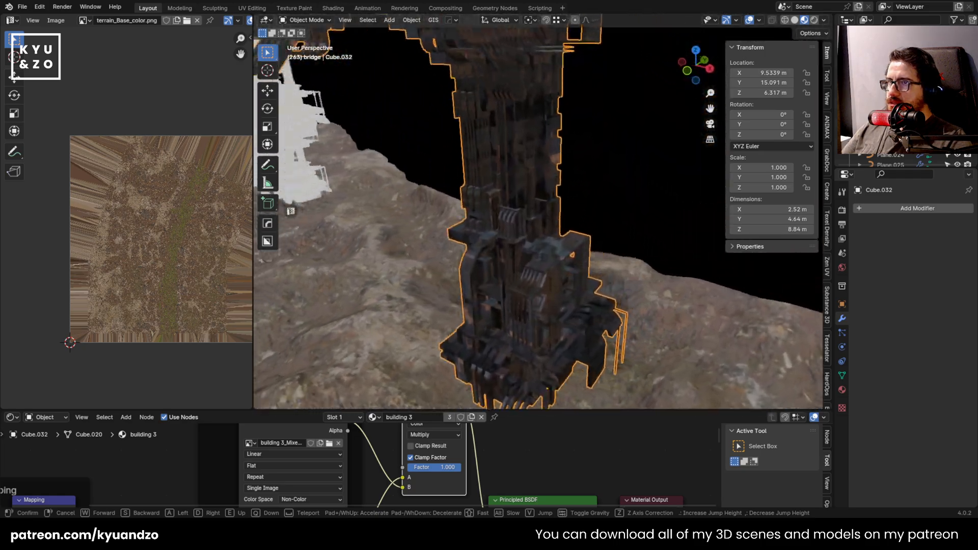
key(s)
click(521, 239)
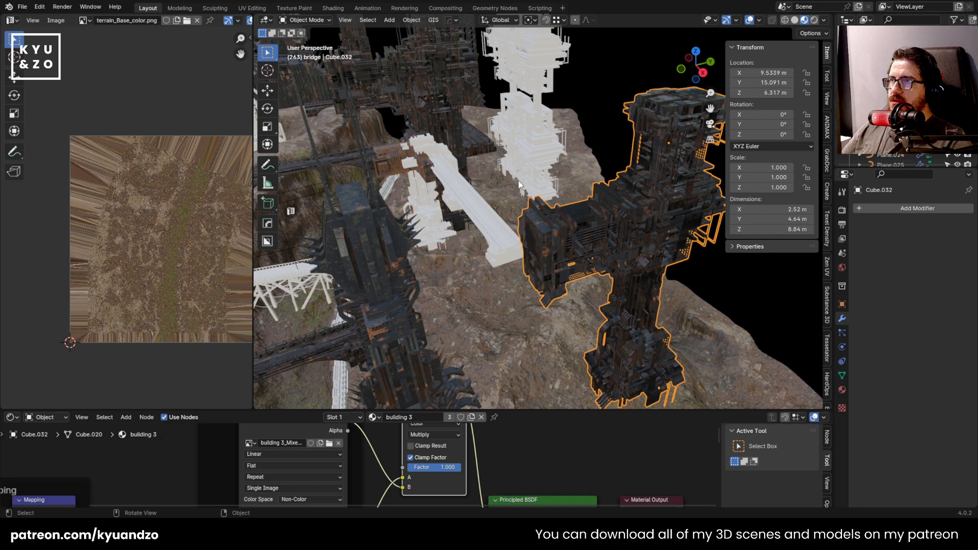
click(422, 205)
click(573, 251)
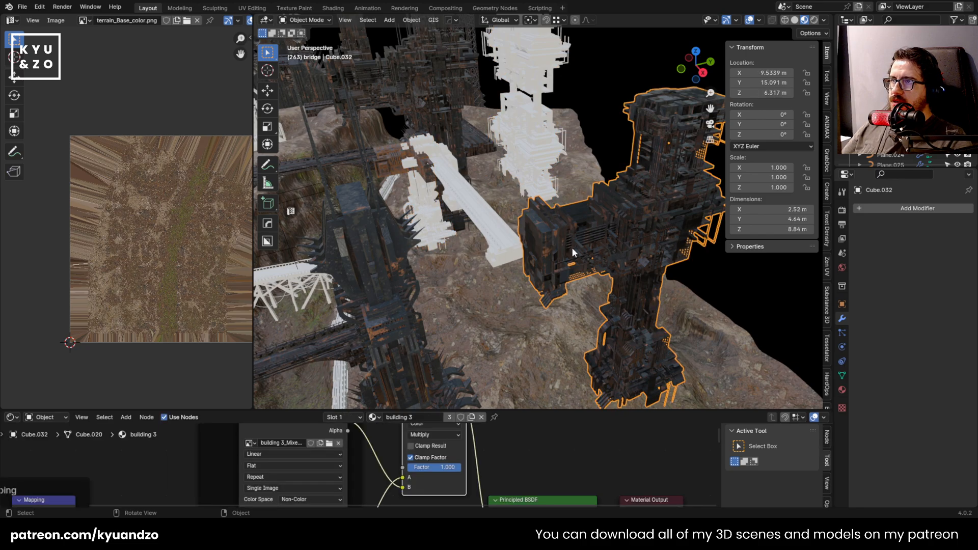
Link the small junction tower's object data to the building 3 copy and inspect the tower up close
click(435, 204)
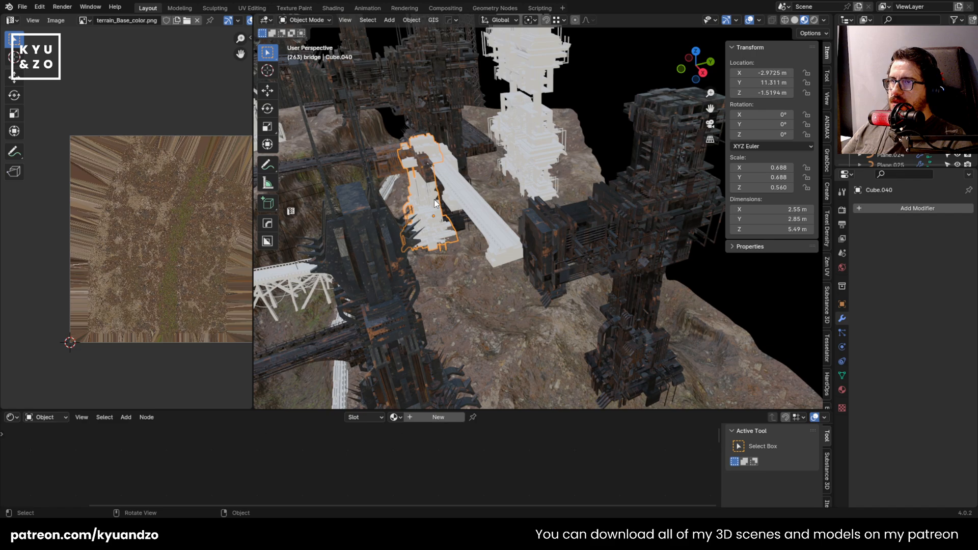
shift+click(578, 222)
key(ctrl+l)
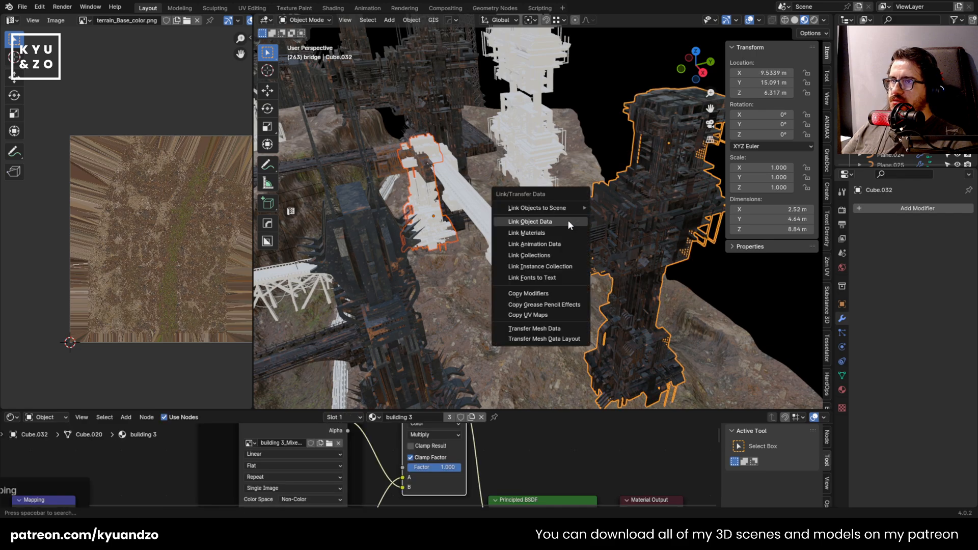
click(568, 219)
click(411, 207)
key(shift+grave)
key(w)
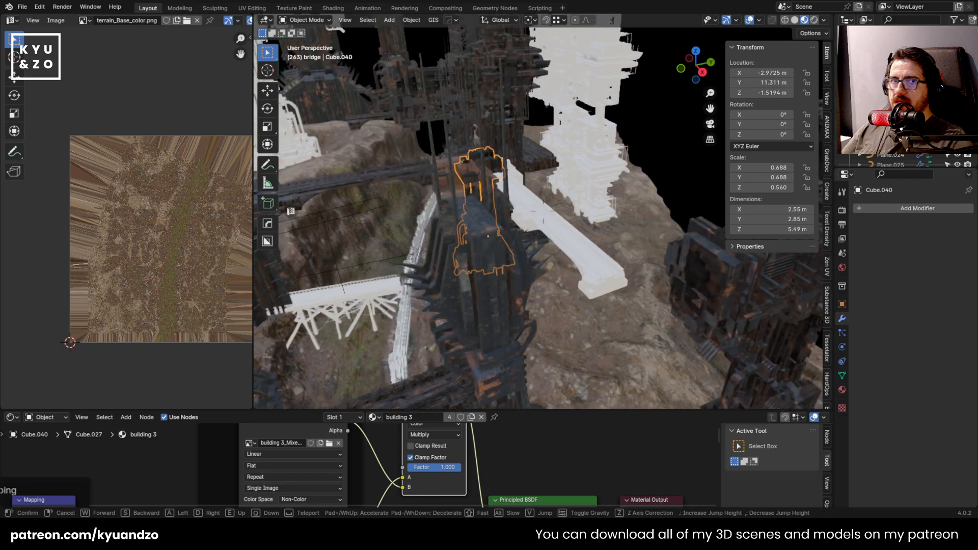
click(417, 198)
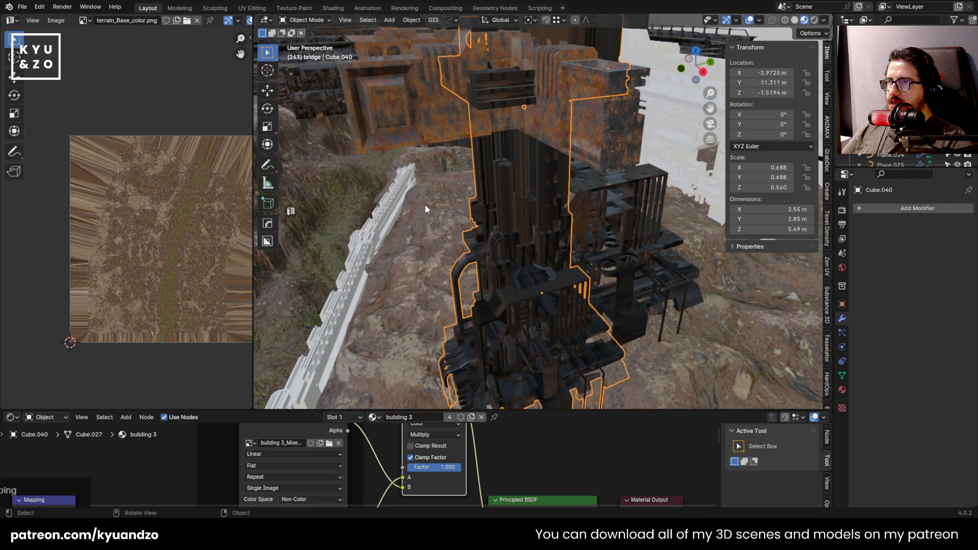
Remap the UVs of the small tower beneath the bridge junction with Cube Projection
scroll(471, 230, up, 3)
key(Tab)
key(u)
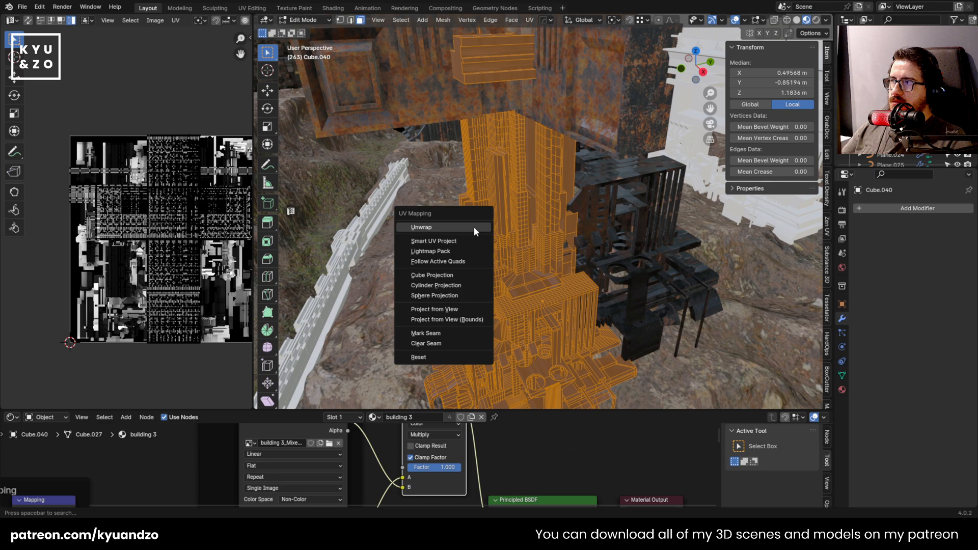
click(442, 274)
key(Tab)
scroll(492, 235, up, 2)
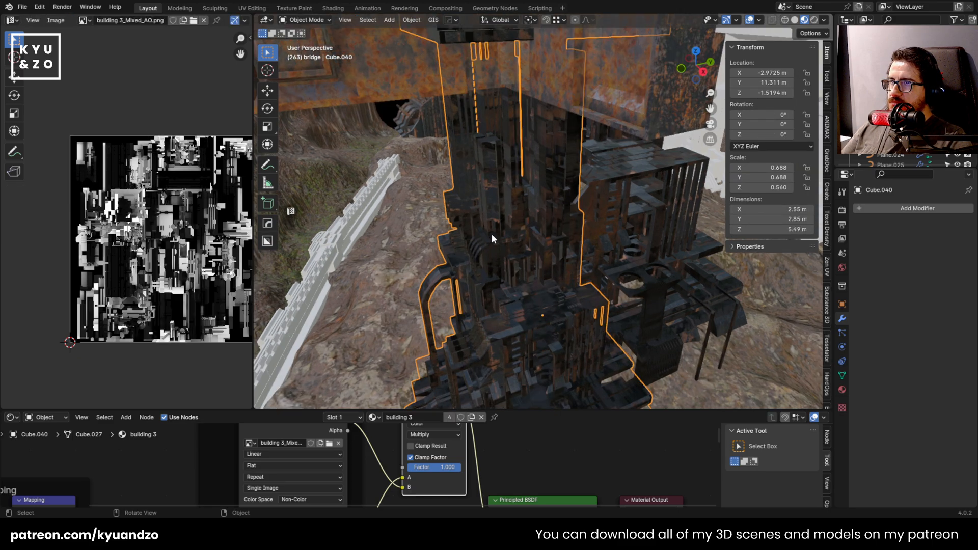
Unwrap the small junction tower with Smart UV Project, using a 66° angle limit and zero island margin
key(Tab)
key(u)
click(467, 199)
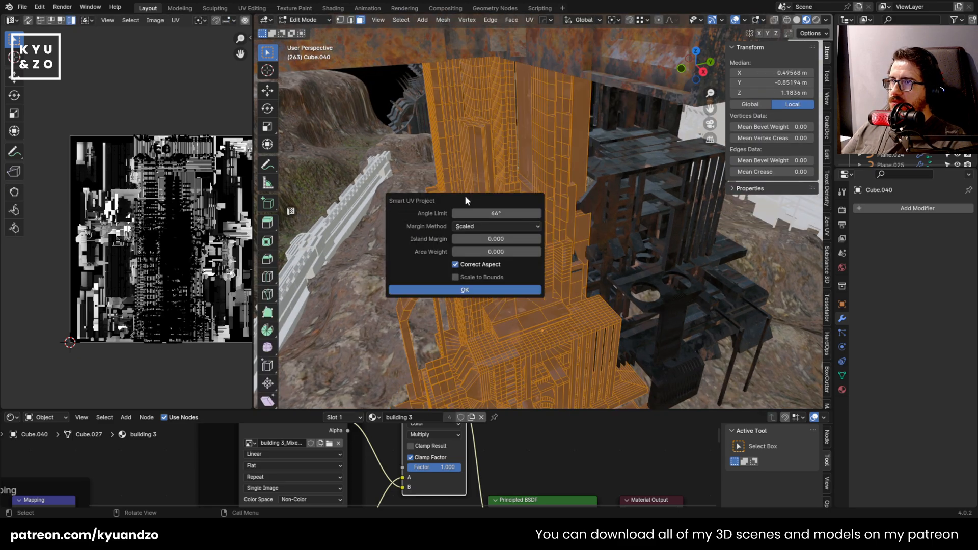
click(465, 290)
key(Tab)
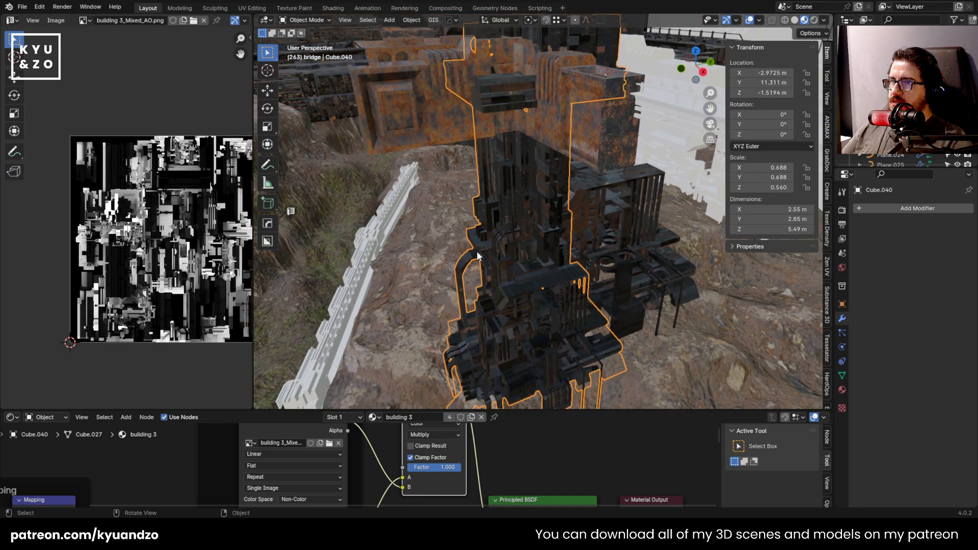
Enlarge the small junction tower's UV islands by a factor of 2.124 and inspect the texture on the tower
key(Tab)
key(s)
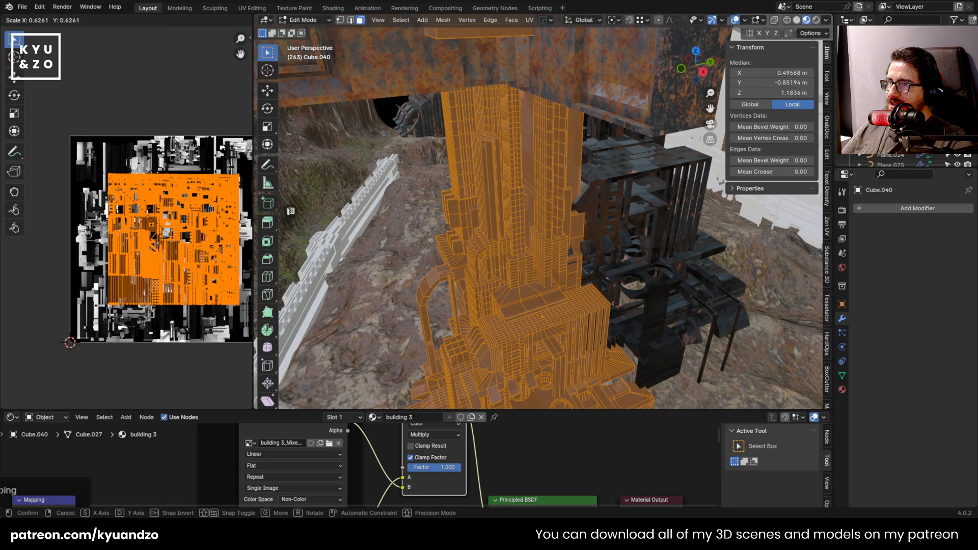
click(186, 354)
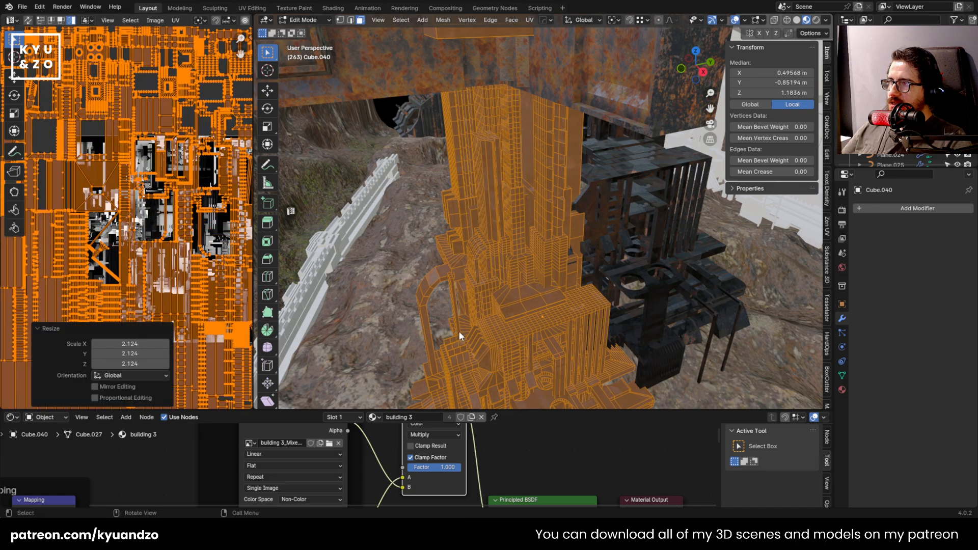
key(Tab)
scroll(483, 316, down, 4)
middle_drag(483, 316, 502, 278)
scroll(502, 276, up, 6)
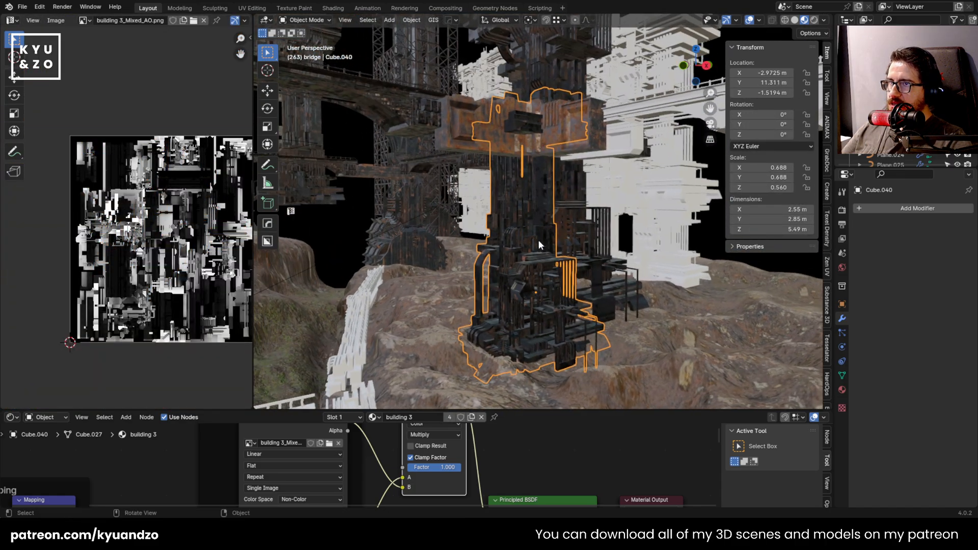
middle_drag(519, 233, 520, 255)
scroll(520, 255, down, 5)
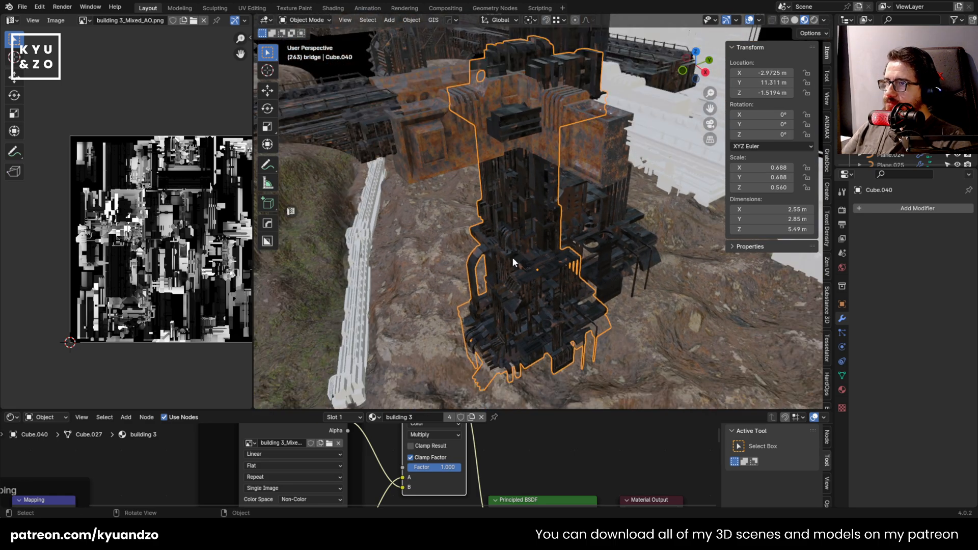
Apply the small junction tower's scale and unwrap its mesh again with Smart UV Project at a 66° angle limit
scroll(511, 258, up, 4)
key(ctrl+a)
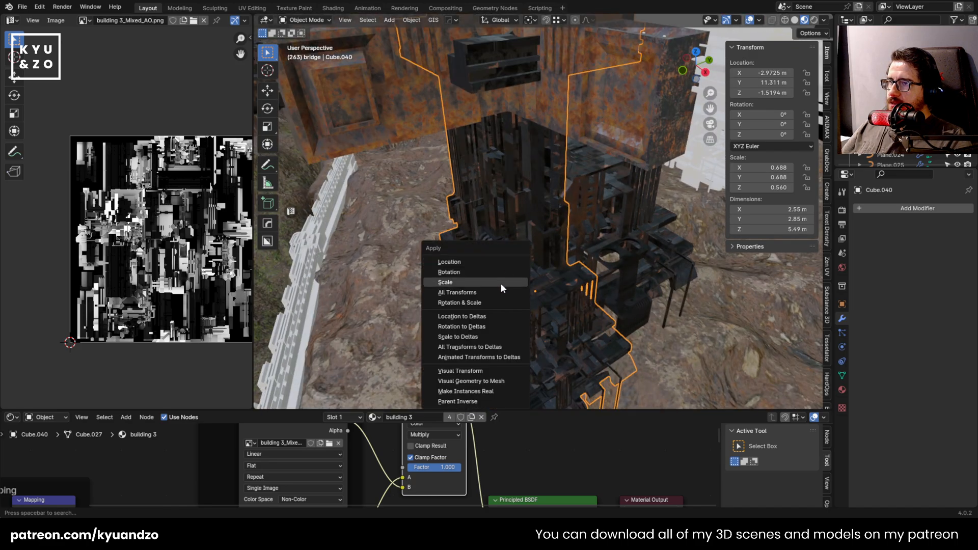
click(501, 283)
key(Tab)
key(u)
click(505, 264)
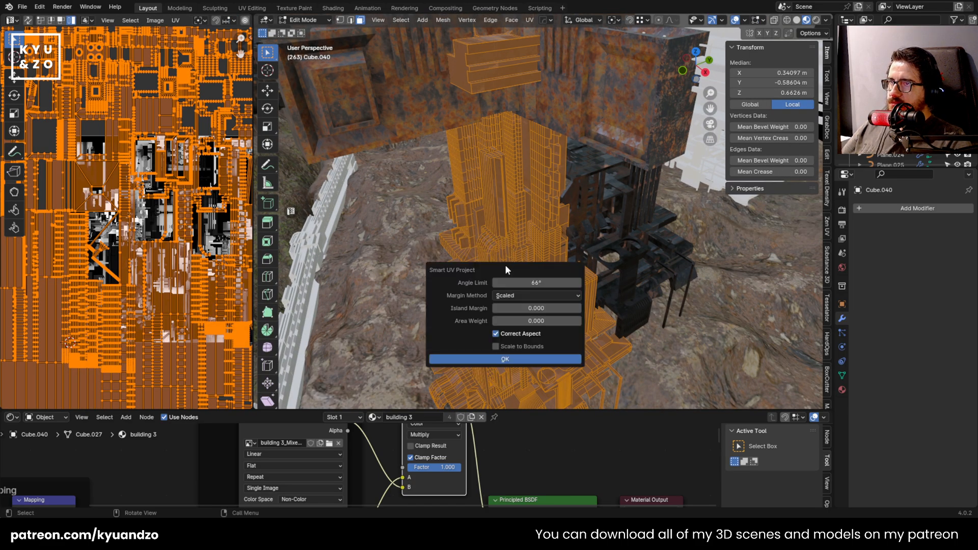
click(502, 359)
key(Tab)
scroll(486, 317, up, 3)
middle_drag(486, 317, 493, 278)
scroll(482, 268, down, 5)
Duplicate the textured building 1 bridge segment that meets the junction and place the copy beside the small tower, near the untextured bridge
key(shift+grave)
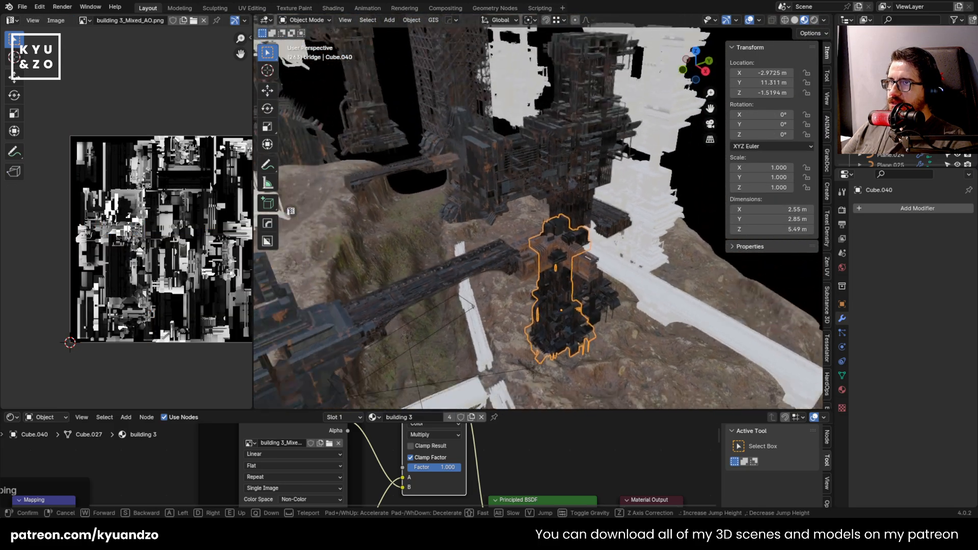
click(533, 213)
scroll(533, 212, up, 4)
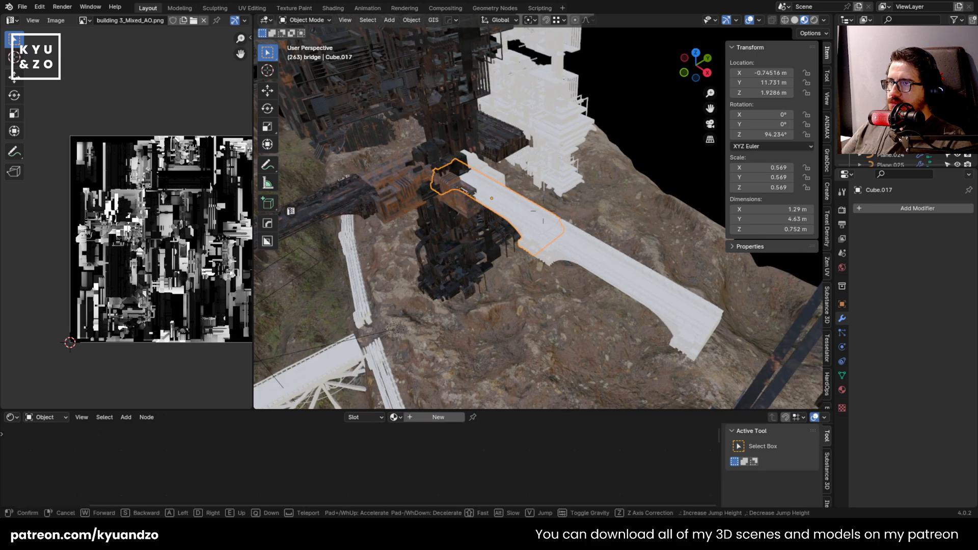
click(627, 301)
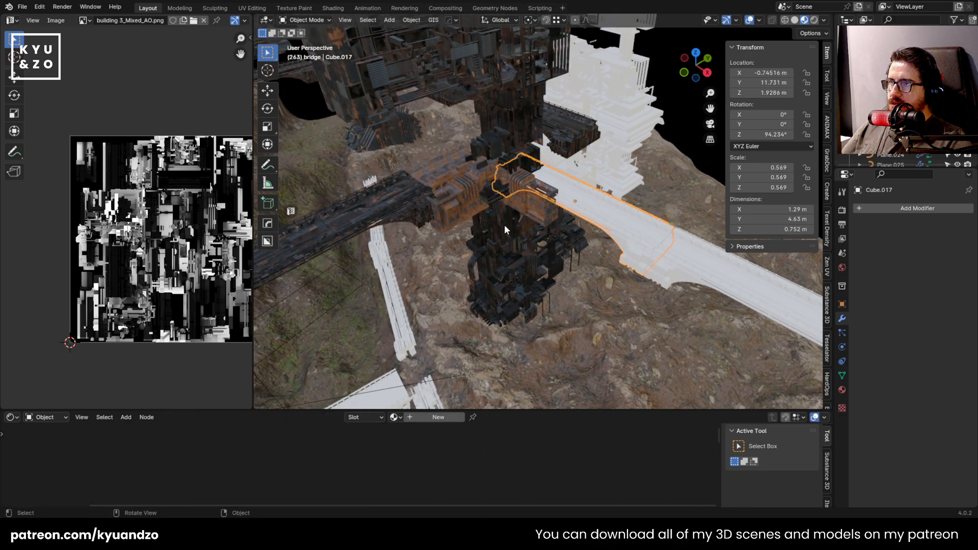
click(398, 215)
key(shift+d)
click(613, 218)
Try linking the object data of the untextured bridge segment at the junction to the textured bridge copy
click(519, 233)
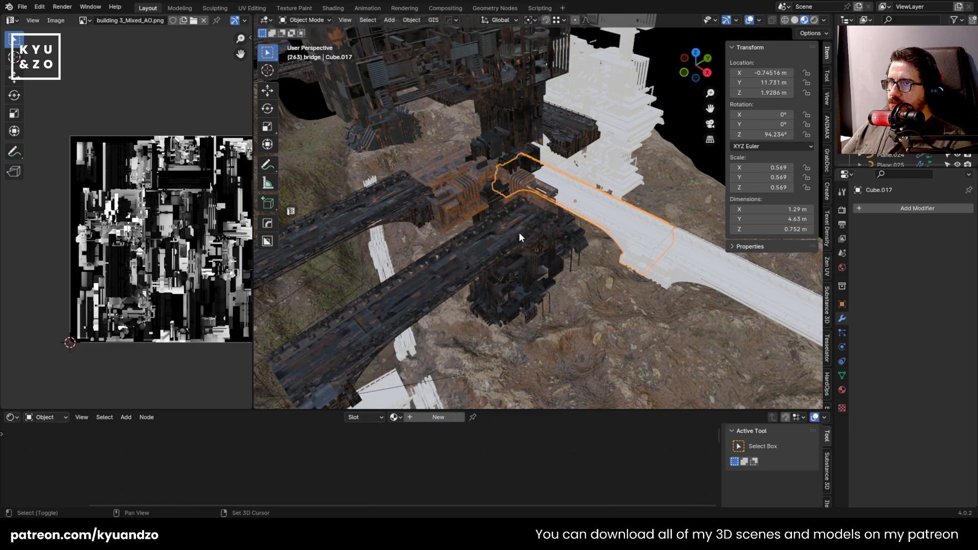
shift+click(524, 231)
key(ctrl+l)
click(524, 231)
key(ctrl+z)
key(ctrl+l)
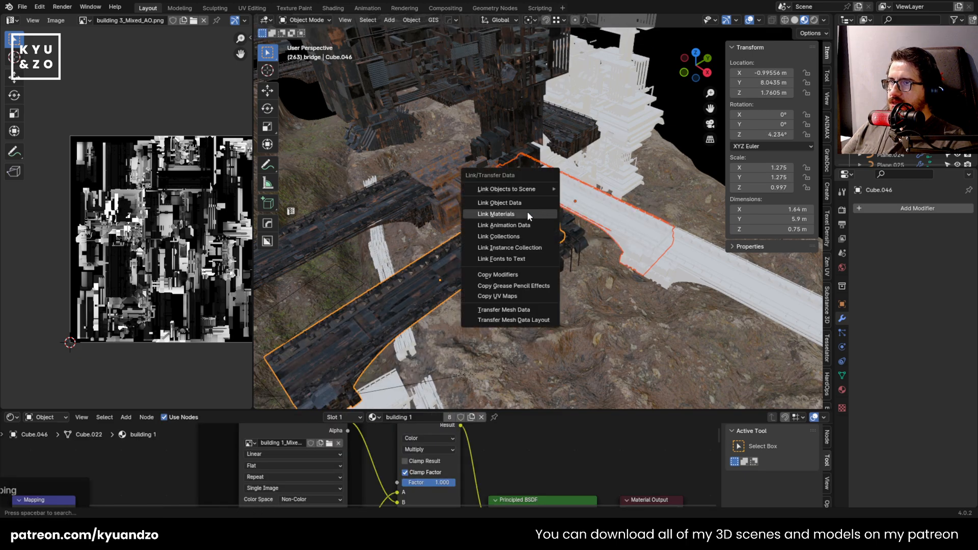
click(526, 203)
shift+middle_drag(554, 234, 518, 219)
key(ctrl+z)
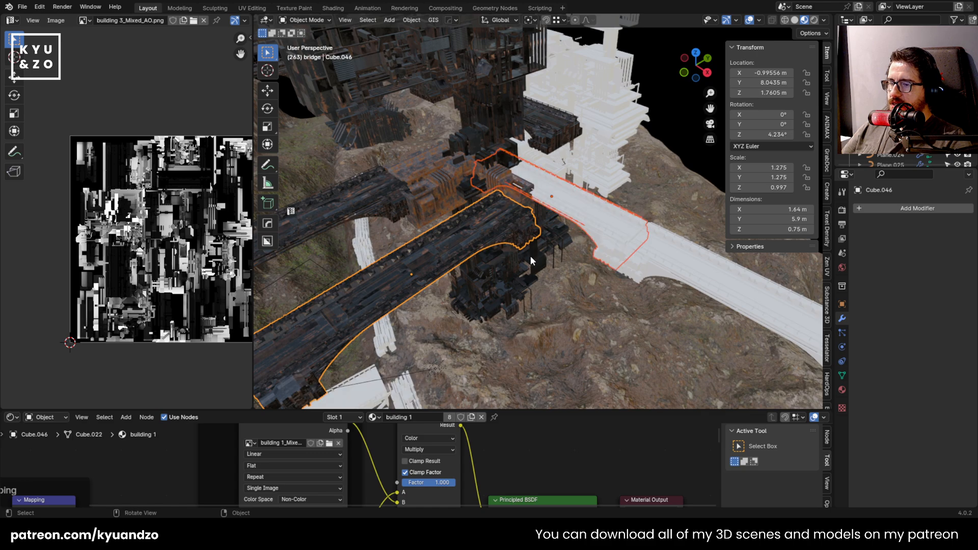
Copy the location and rotation of the untextured bridge segment at the junction onto the textured bridge copy
scroll(538, 250, up, 3)
click(530, 236)
click(552, 191)
click(462, 232)
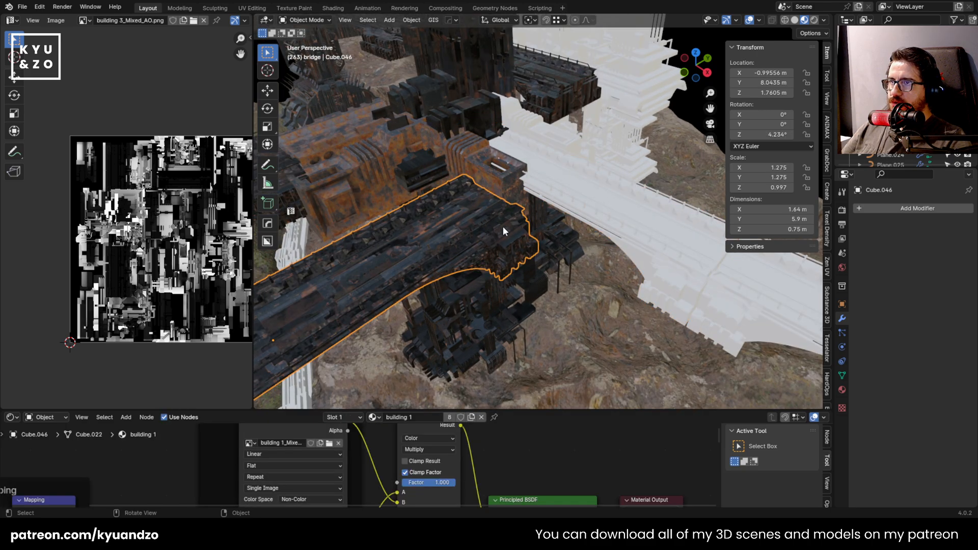
scroll(586, 198, down, 4)
scroll(577, 207, up, 2)
shift+click(596, 192)
key(ctrl+c)
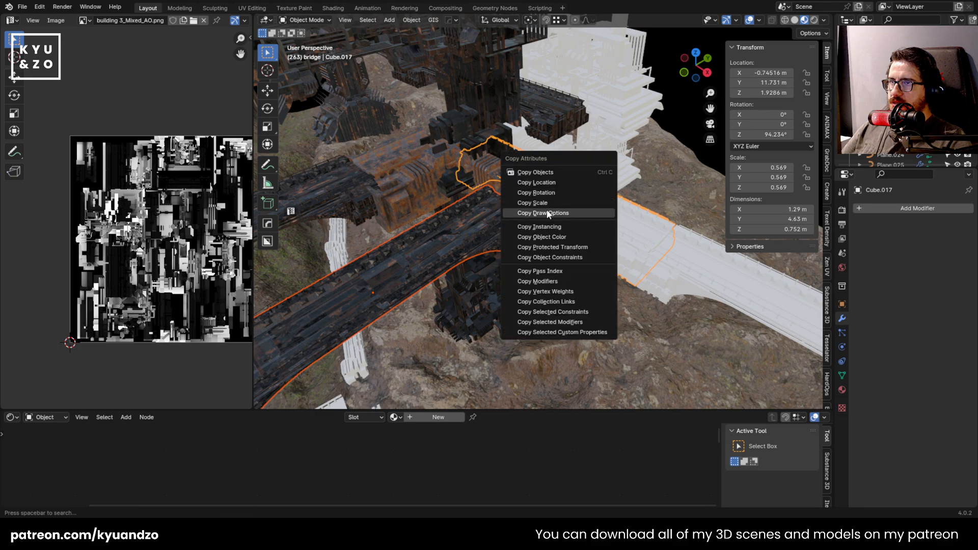
click(554, 185)
key(ctrl+c)
click(555, 208)
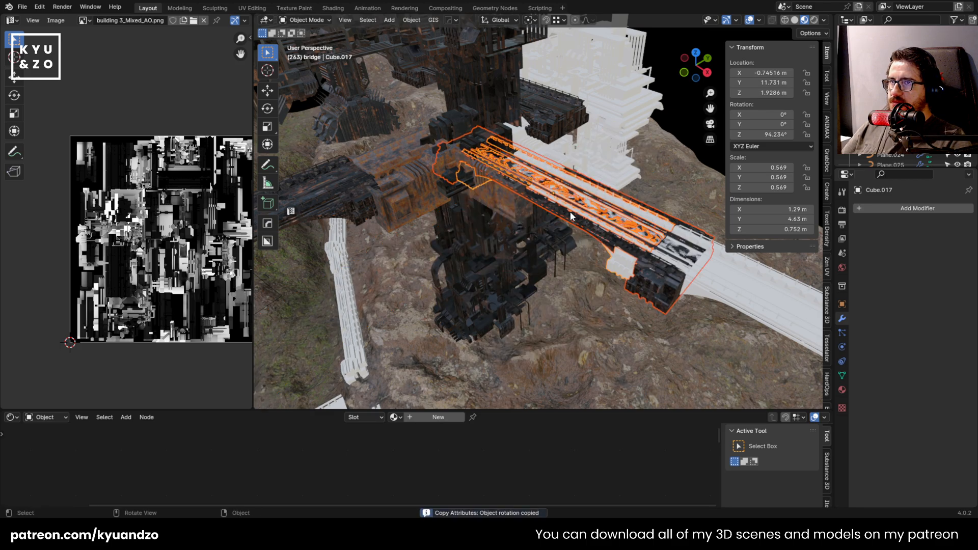
Scale the textured bridge copy uniformly by 0.832, and by 1.114 along global Z, towards the untextured segment's size
shift+middle_drag(670, 301, 663, 211)
click(616, 293)
key(s)
click(663, 246)
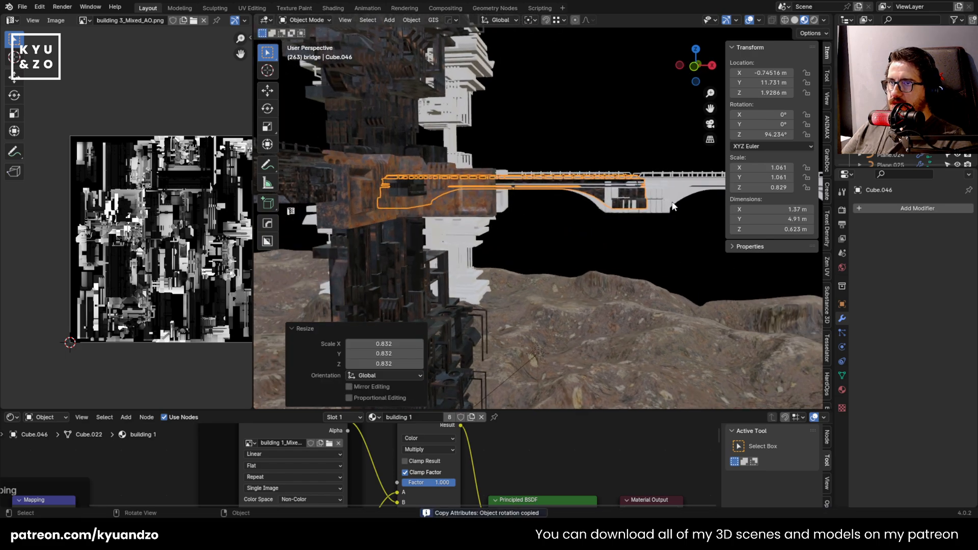
key(s)
key(z)
click(680, 200)
Fine-tune the textured bridge copy's scale to 1.000 in X and Y and 0.967 in Z to match the untextured segment
key(s)
right_click(675, 196)
key(s)
key(z)
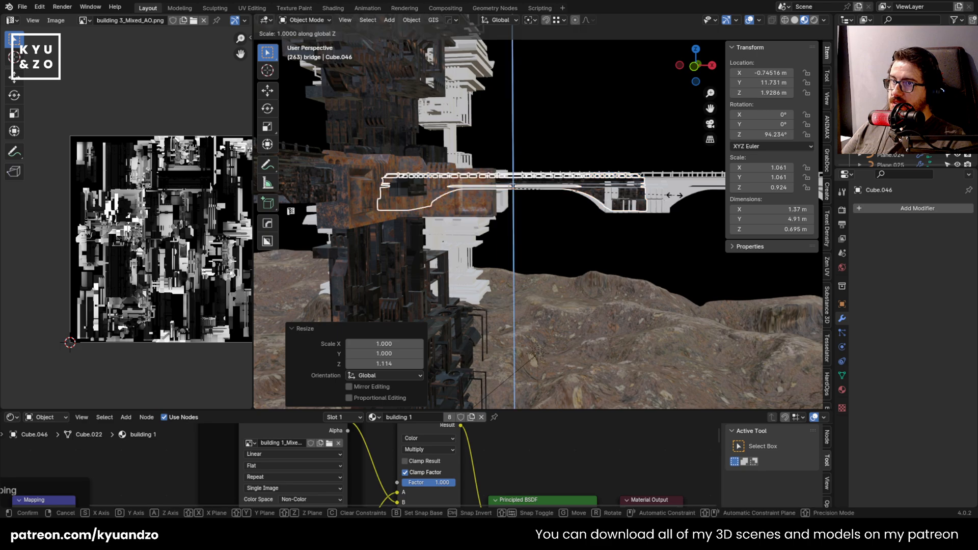
click(669, 202)
key(s)
key(z)
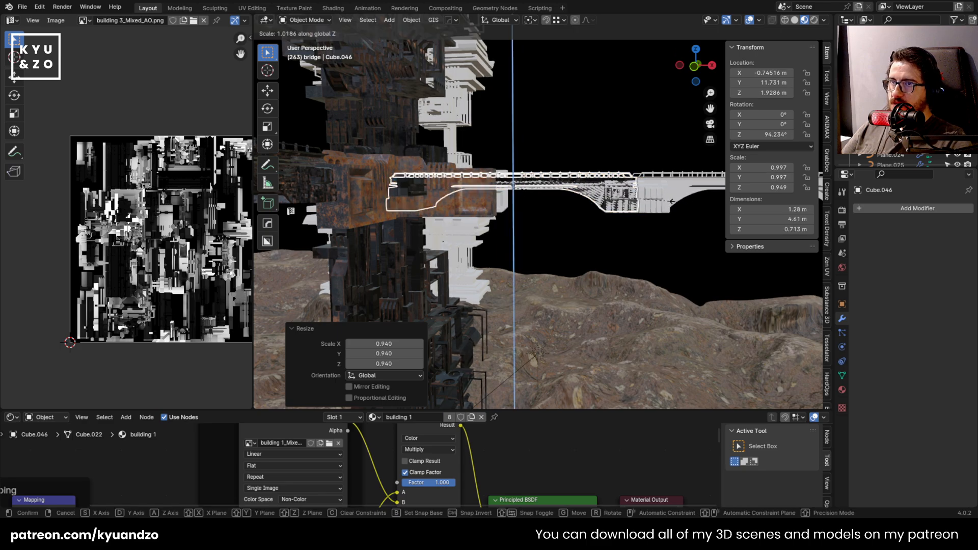
click(675, 202)
Delete the untextured bridge segments extending from the junction
middle_drag(566, 216, 503, 229)
alt+click(543, 250)
click(543, 249)
scroll(503, 230, up, 1)
key(Delete)
Duplicate the fitted textured bridge segment, shift the copy -4.6091 m along its local Y axis, and save the file
click(446, 234)
key(shift+d)
key(s)
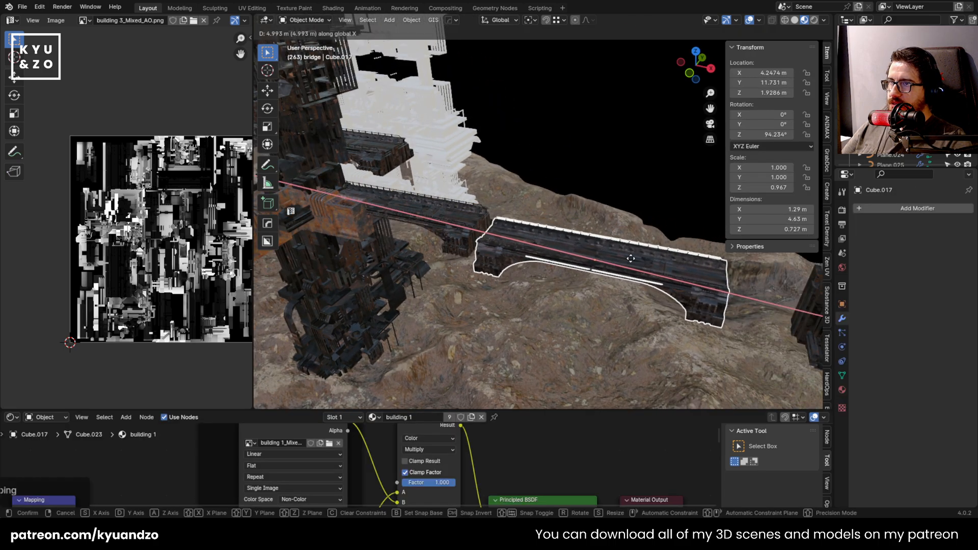
key(d)
key(d)
click(615, 255)
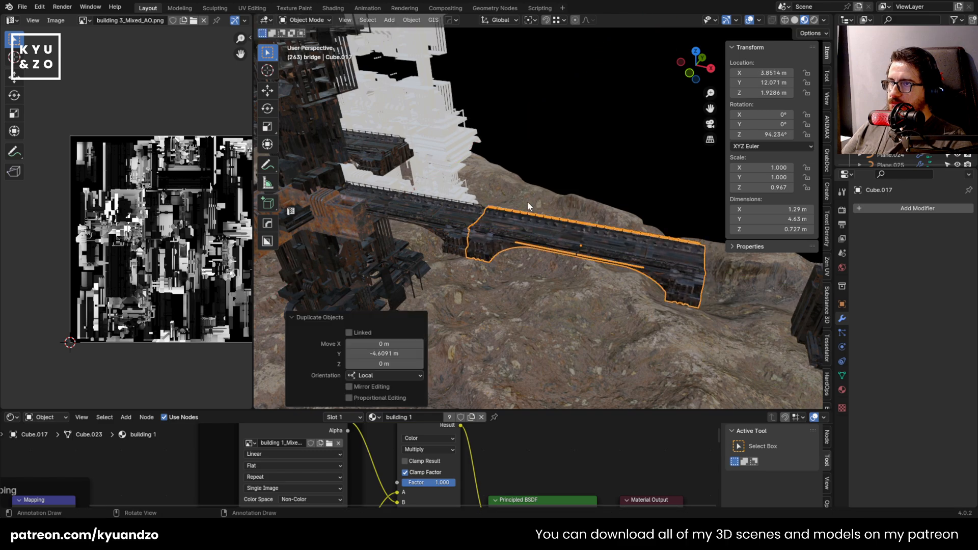
scroll(528, 201, down, 7)
key(ctrl+s)
Duplicate the textured wall source piece and move the copy 14.467 m in X, 22.306 m in Y and 5.5012 m in Z, near the canyon
shift+middle_drag(632, 326, 556, 214)
click(601, 245)
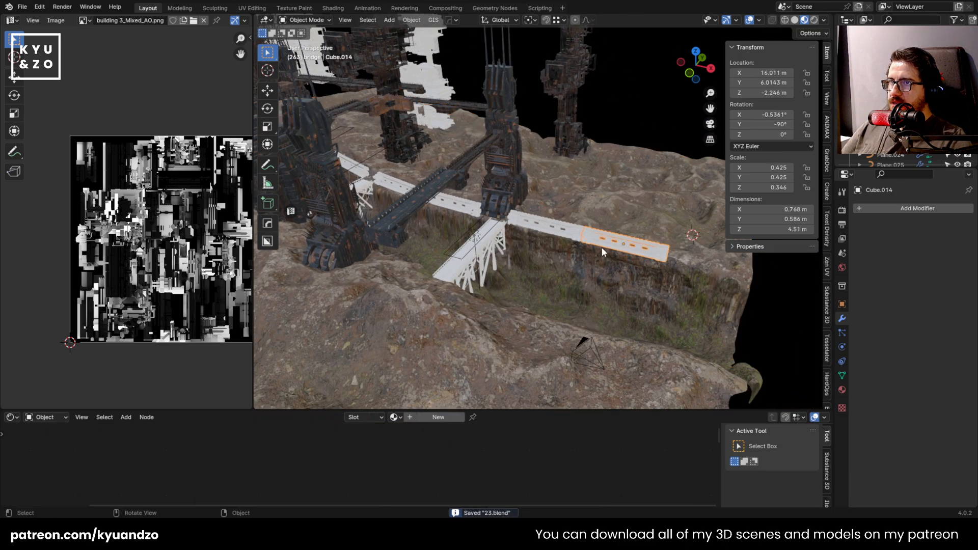
middle_drag(601, 247, 259, 277)
click(263, 278)
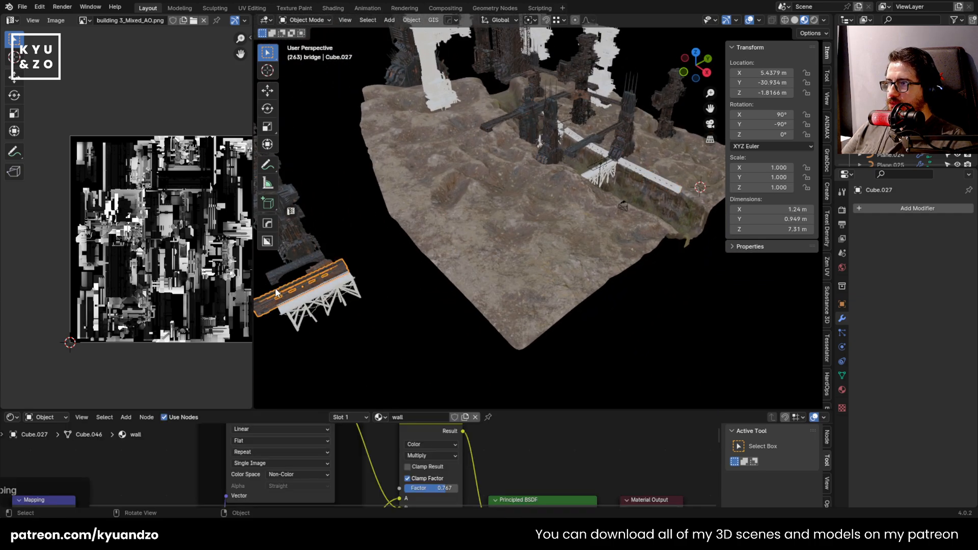
key(shift+d)
click(616, 190)
scroll(576, 209, up, 3)
scroll(538, 228, up, 2)
shift+middle_drag(538, 228, 466, 253)
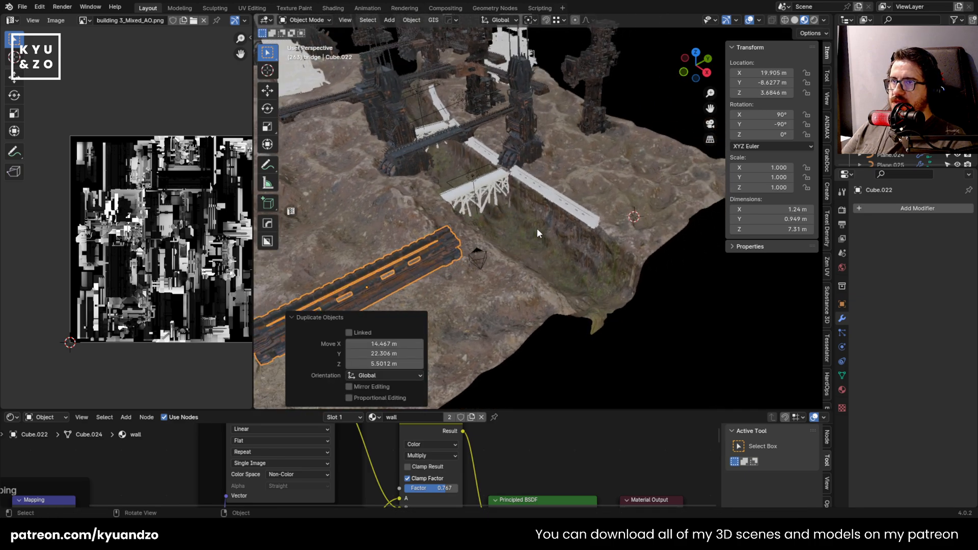
Try linking the object data of the outermost untextured wall segment on the canyon edge to the textured wall copy
click(570, 208)
shift+click(444, 240)
key(ctrl+l)
click(445, 240)
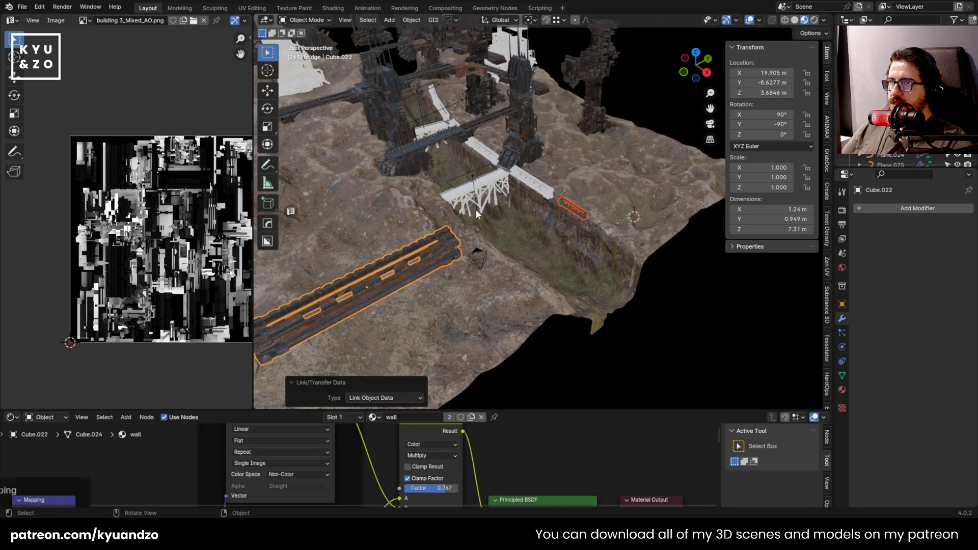
middle_drag(476, 210, 522, 228)
click(525, 224)
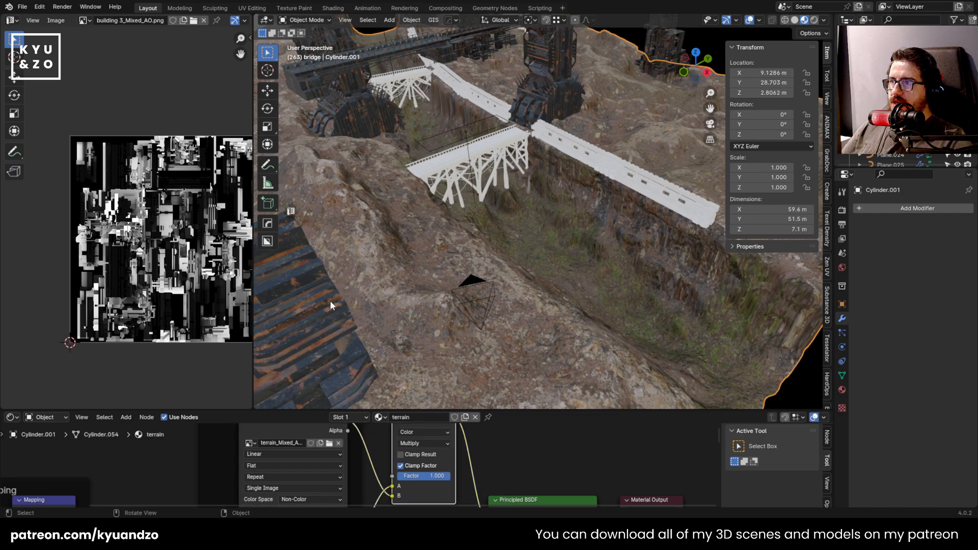
Duplicate the textured wall copy near the canyon, scale the duplicate by 0.853, and move it 0.46586 m along global Y
click(330, 301)
key(shift+d)
click(503, 228)
key(s)
click(307, 261)
key(g)
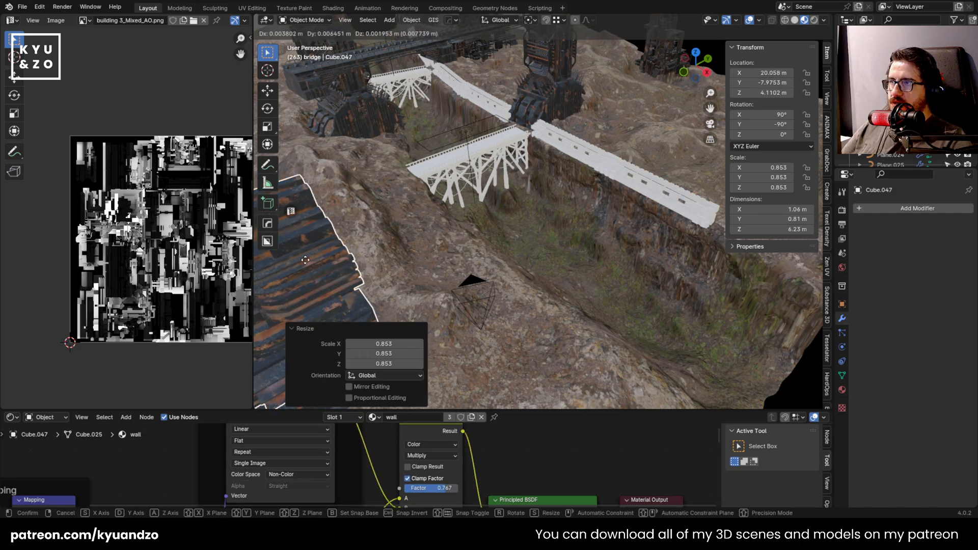
key(d)
click(433, 201)
scroll(627, 159, down, 7)
scroll(626, 159, up, 5)
Reduce the new wall duplicate's scale to 0.299 and move it 8.1563 m along global Y towards the untextured canyon wall
key(s)
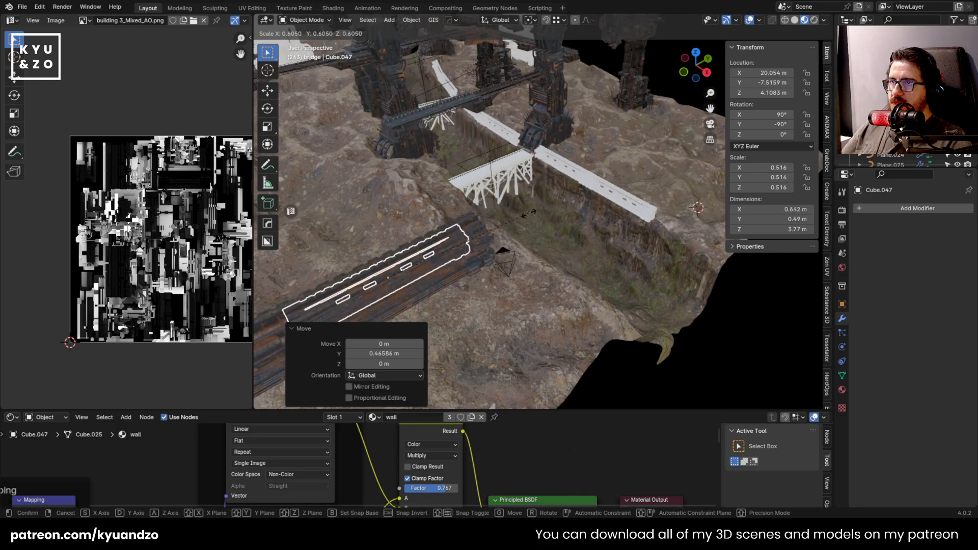
click(461, 239)
key(g)
click(706, 121)
scroll(636, 159, up, 5)
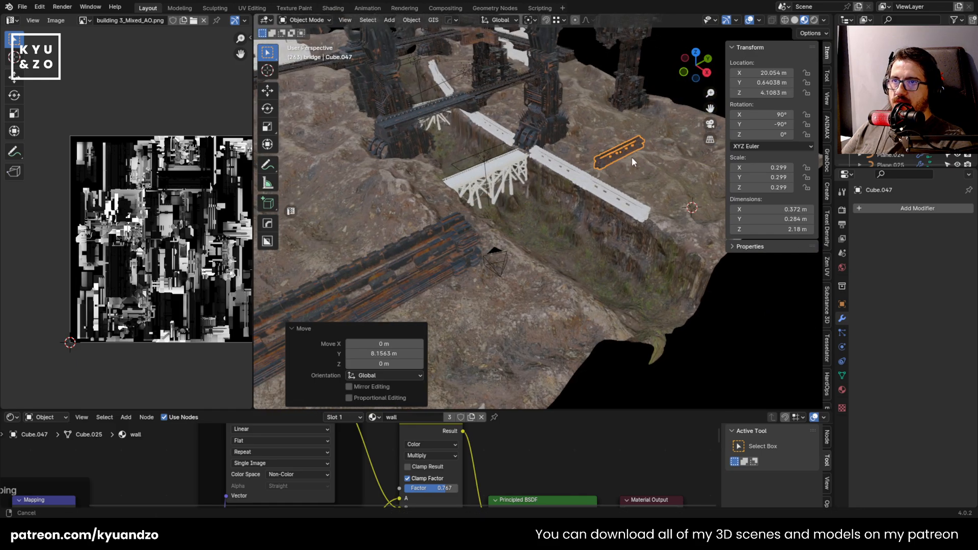
shift+middle_drag(635, 160, 534, 189)
scroll(533, 189, down, 2)
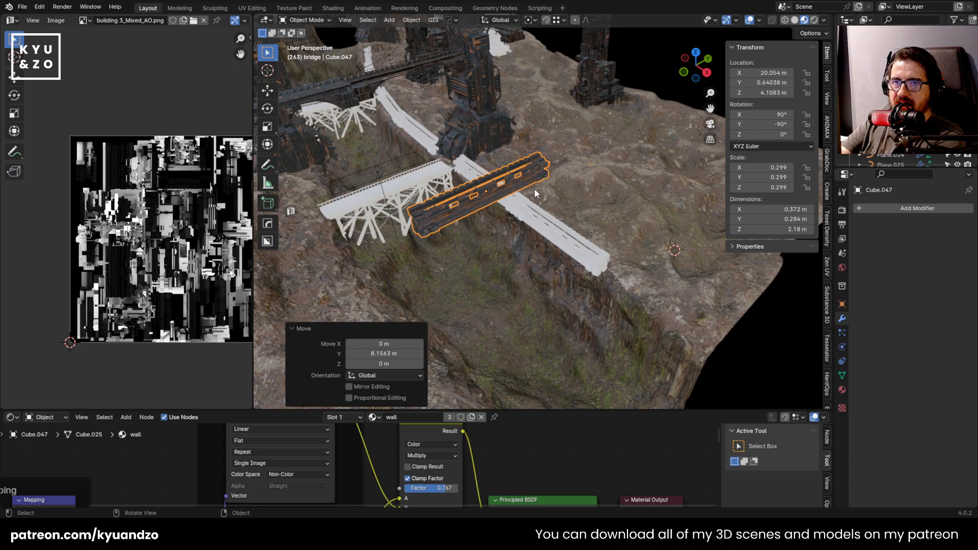
scroll(550, 186, up, 4)
scroll(568, 166, down, 2)
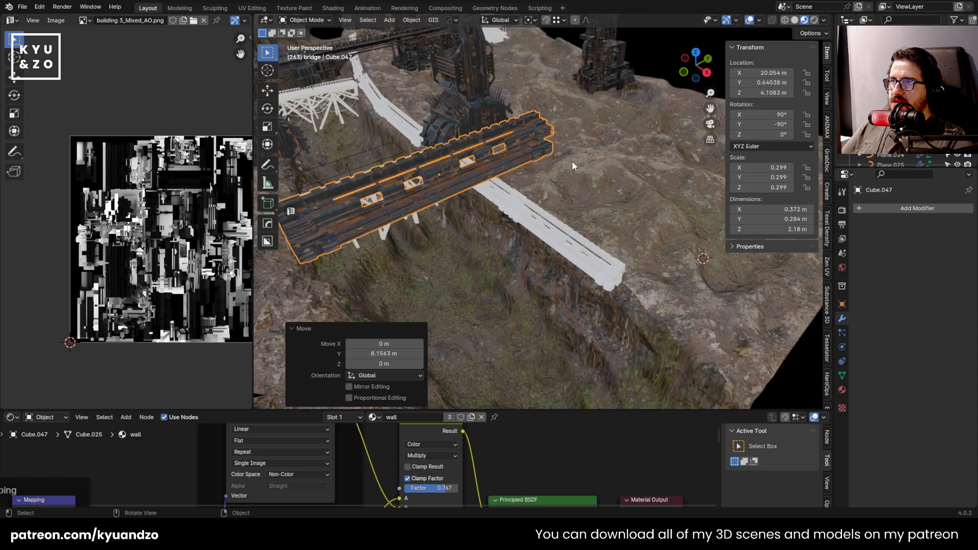
Try reducing the wall duplicate's scale to 0.125, and undo the change
key(s)
click(492, 198)
click(564, 238)
scroll(550, 235, up, 2)
key(ctrl+z)
key(ctrl+z)
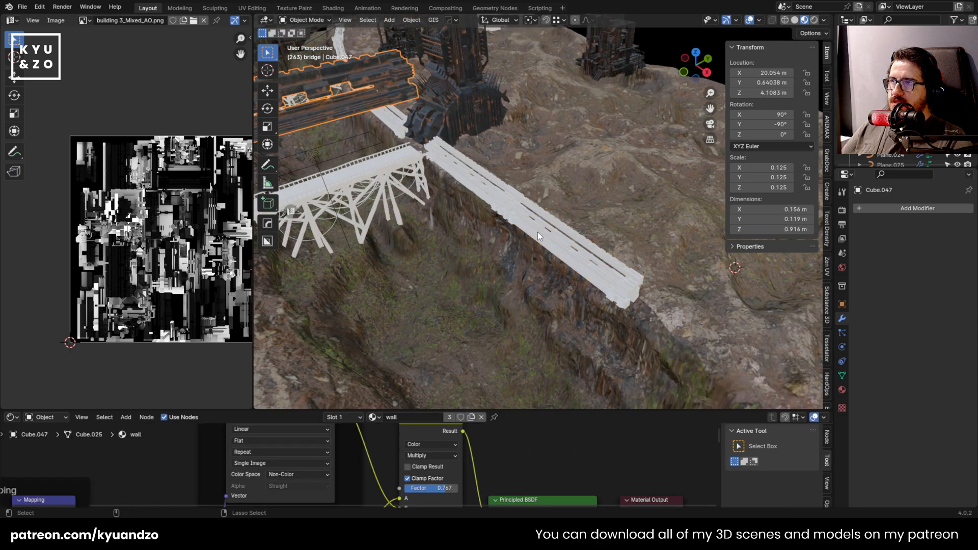
Copy the location and rotation of the outermost untextured wall segment on the canyon edge to the textured wall duplicate
scroll(535, 227, down, 2)
scroll(535, 227, up, 1)
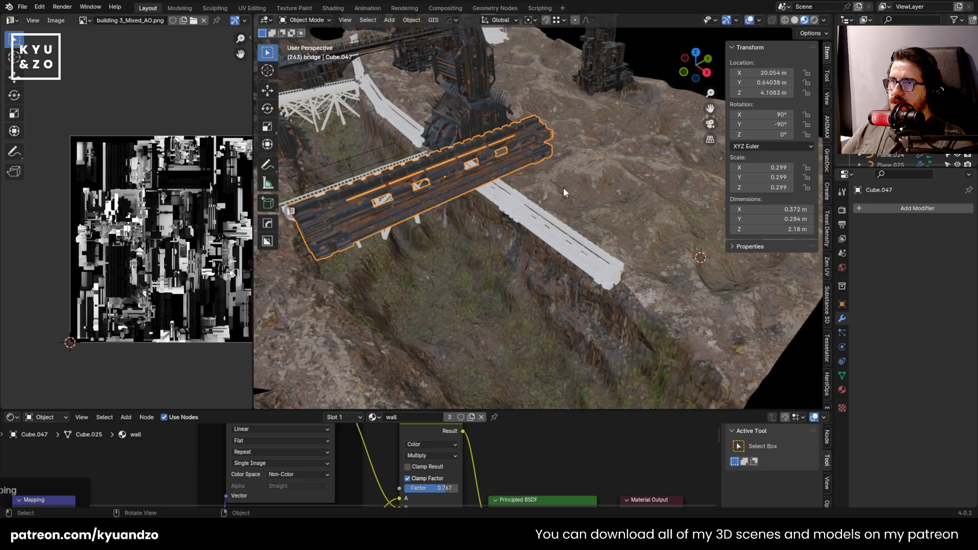
shift+click(580, 246)
key(ctrl+c)
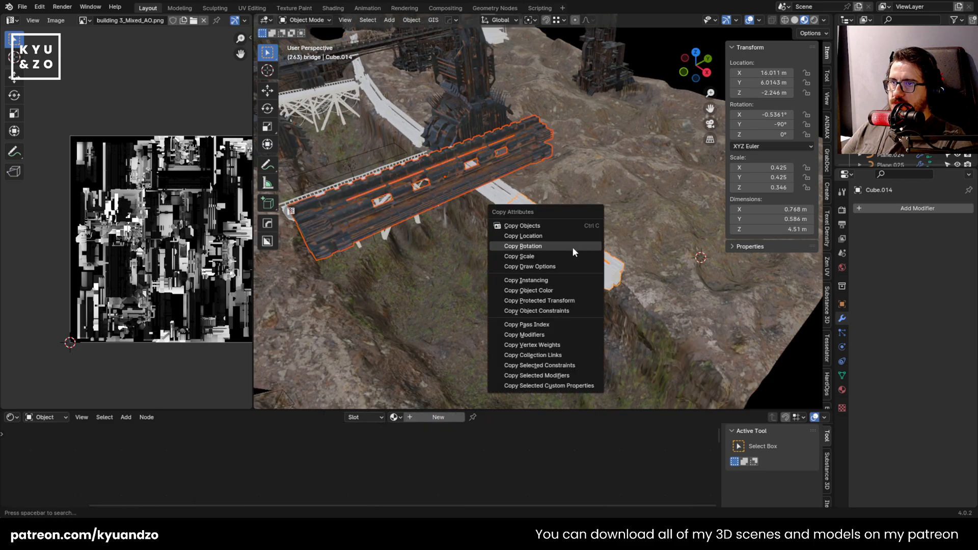
click(566, 237)
key(ctrl+c)
click(563, 248)
scroll(565, 257, up, 1)
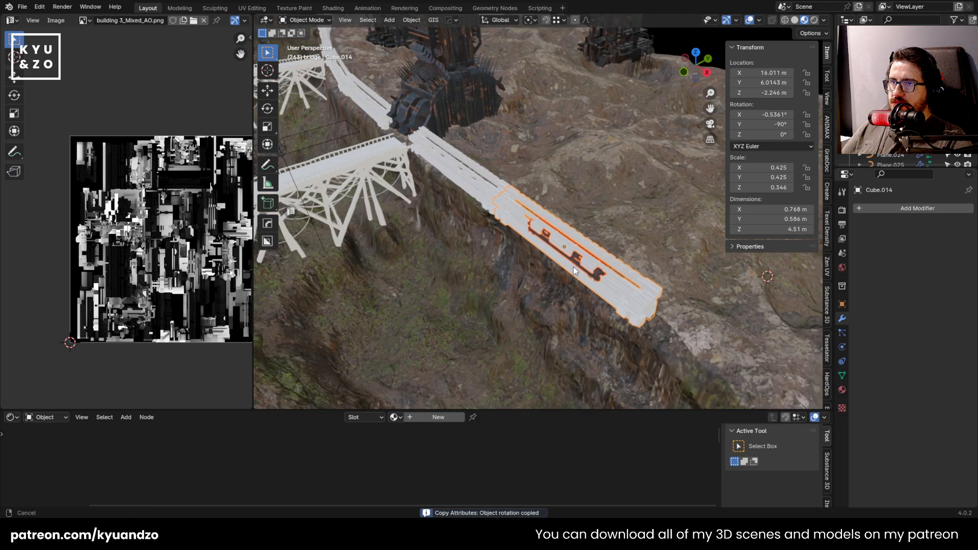
Scale the textured wall duplicate to 0.615 and delete the untextured segment it overlaps
scroll(574, 266, up, 1)
click(540, 254)
middle_drag(540, 264, 562, 258)
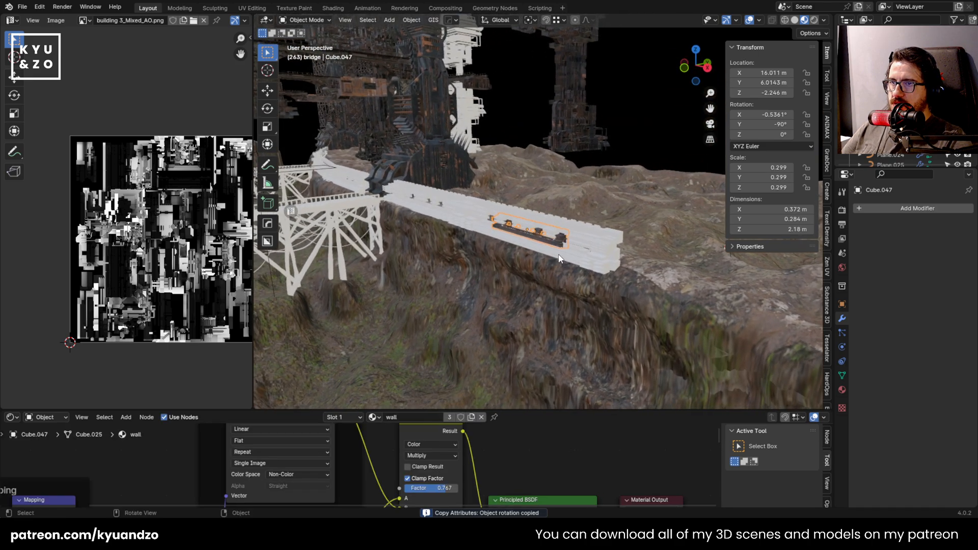
key(s)
click(670, 297)
click(604, 252)
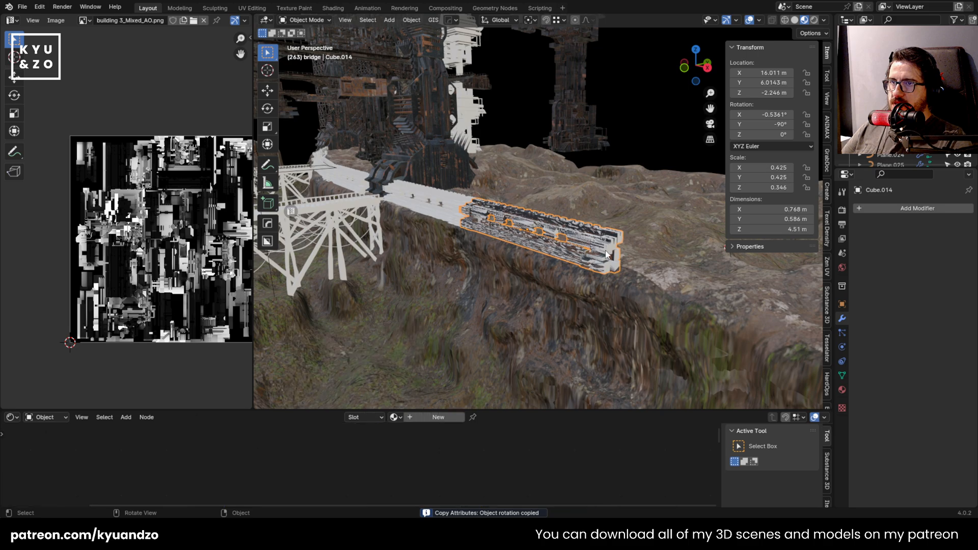
key(x)
click(603, 252)
Duplicate the textured wall segment and place the copy just above the canyon edge
middle_drag(459, 255, 500, 239)
click(500, 234)
key(shift+d)
click(499, 171)
Copy the adjacent untextured segment's location and rotation to the new textured wall copy, and delete the untextured segment
shift+click(421, 198)
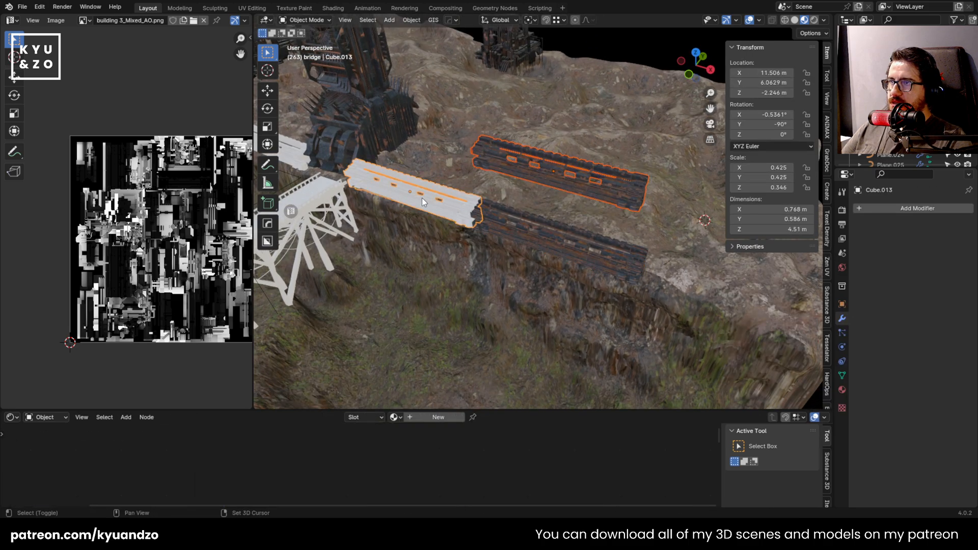
key(ctrl+c)
click(415, 178)
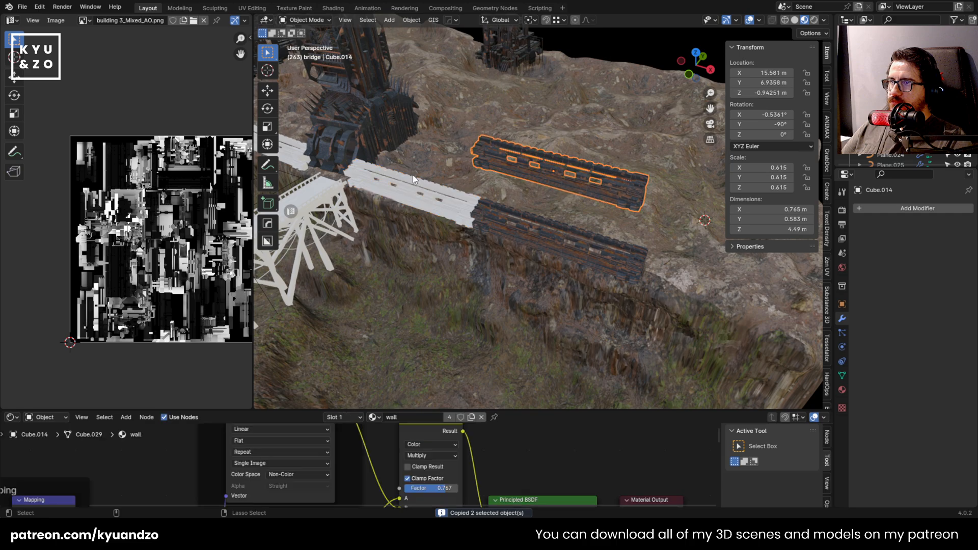
shift+click(424, 193)
key(ctrl+c)
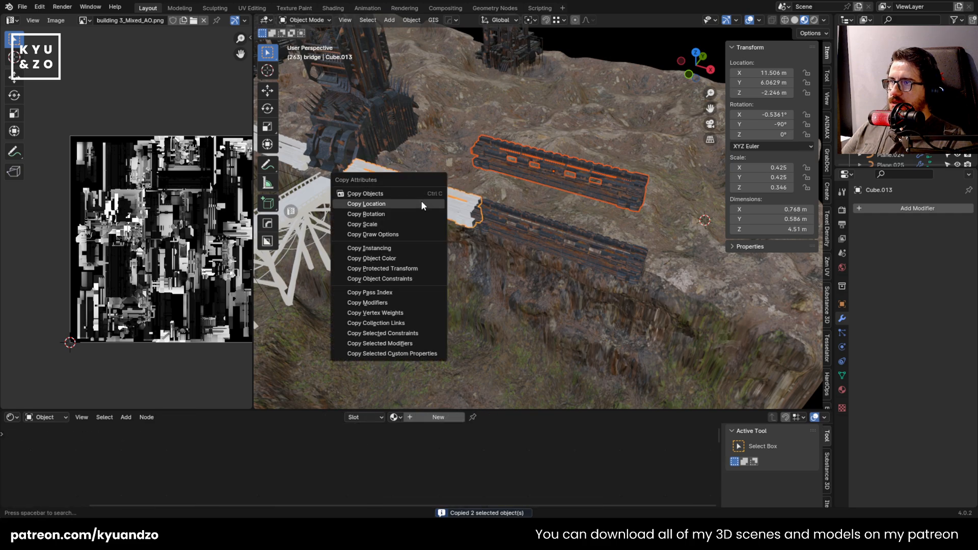
click(421, 200)
key(ctrl+c)
click(363, 212)
scroll(529, 268, up, 3)
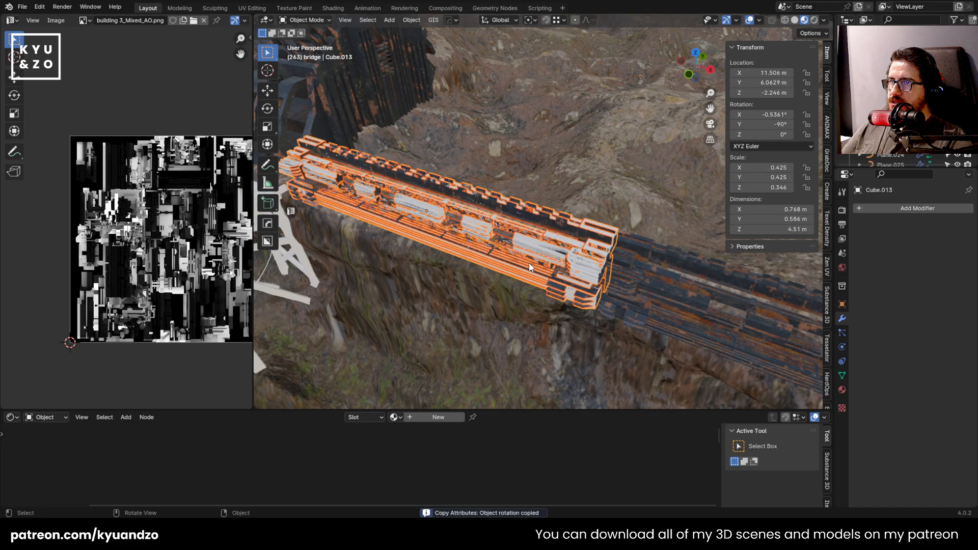
click(553, 253)
key(Delete)
Duplicate the textured wall segment beside the tower and move the copy along global Y in front of the wall line
scroll(549, 250, down, 6)
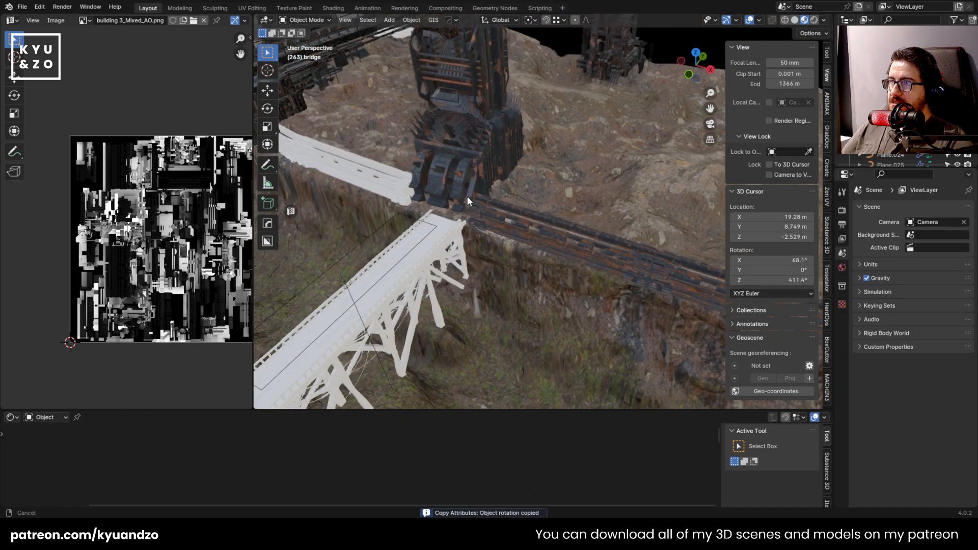
shift+middle_drag(467, 197, 692, 270)
click(684, 271)
key(shift+d)
click(632, 292)
middle_drag(636, 295, 630, 261)
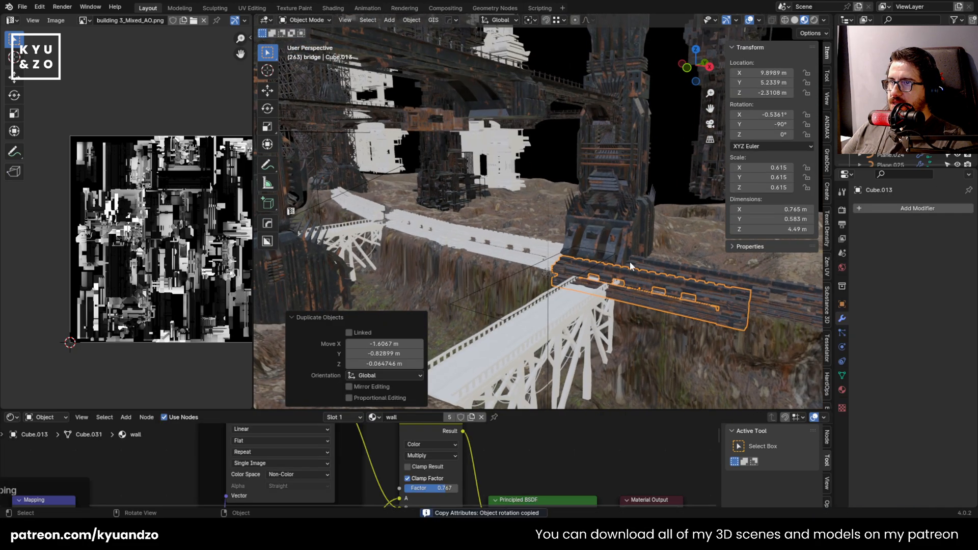
key(g)
key(y)
click(539, 258)
Copy the rotation and location of the untextured wall segment beyond the tower to the textured duplicate
shift+click(506, 244)
key(ctrl+c)
click(505, 243)
key(ctrl+c)
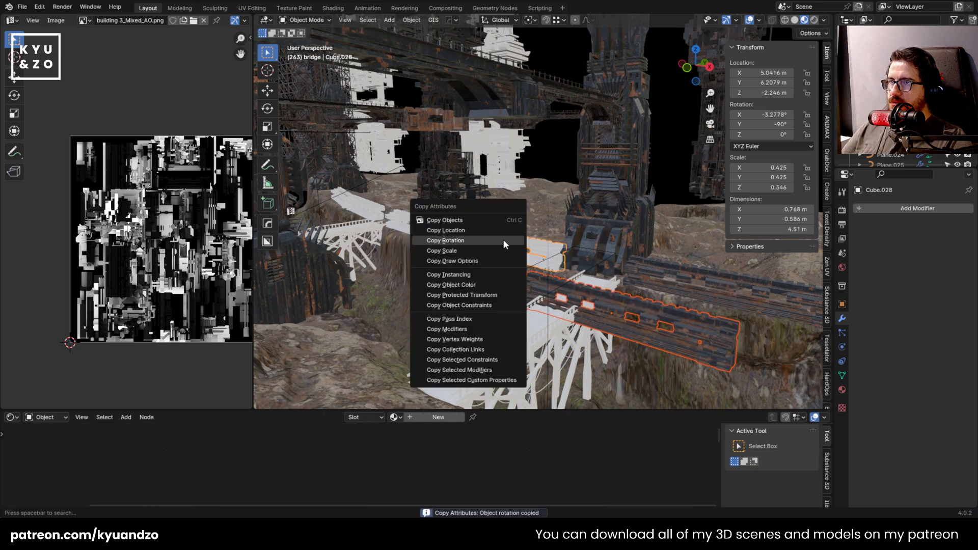
click(503, 229)
scroll(524, 255, up, 4)
click(561, 312)
key(x)
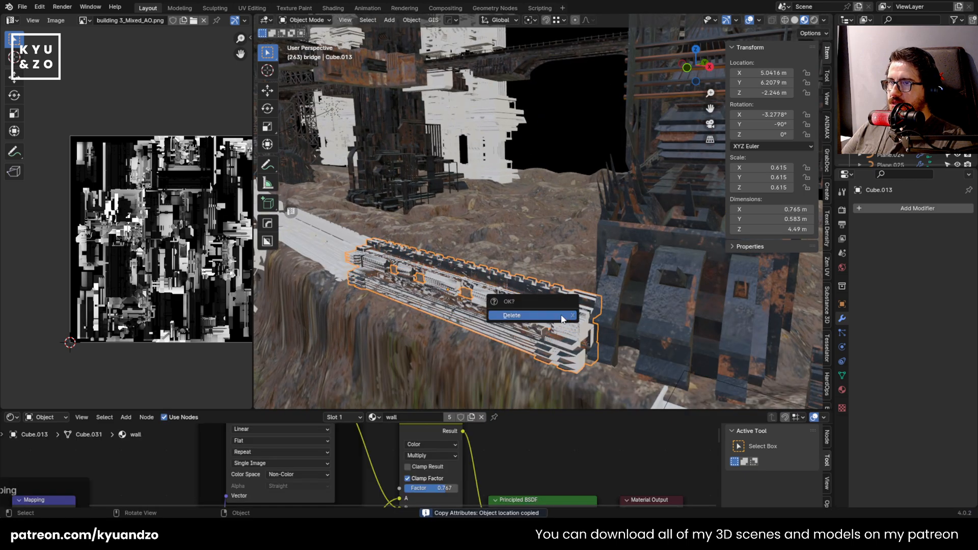
click(561, 317)
key(ctrl+z)
Delete the untextured wall segment overlapping the textured one beyond the tower
click(552, 305)
key(x)
click(552, 308)
Duplicate the textured wall segment and copy the next untextured segment's location and rotation to the duplicate
scroll(535, 301, down, 3)
middle_drag(369, 206, 402, 246)
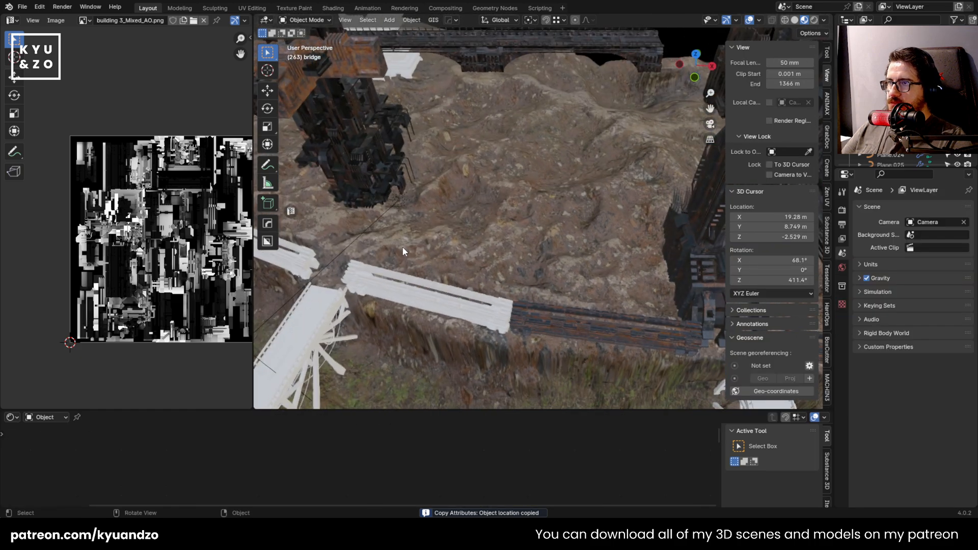
key(ctrl+z)
shift+click(483, 297)
key(ctrl+c)
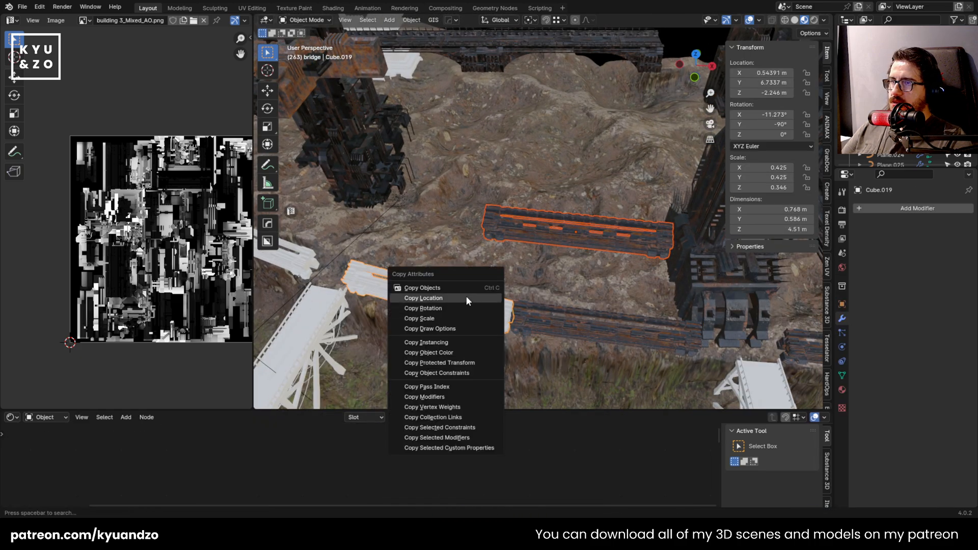
click(465, 297)
key(ctrl+c)
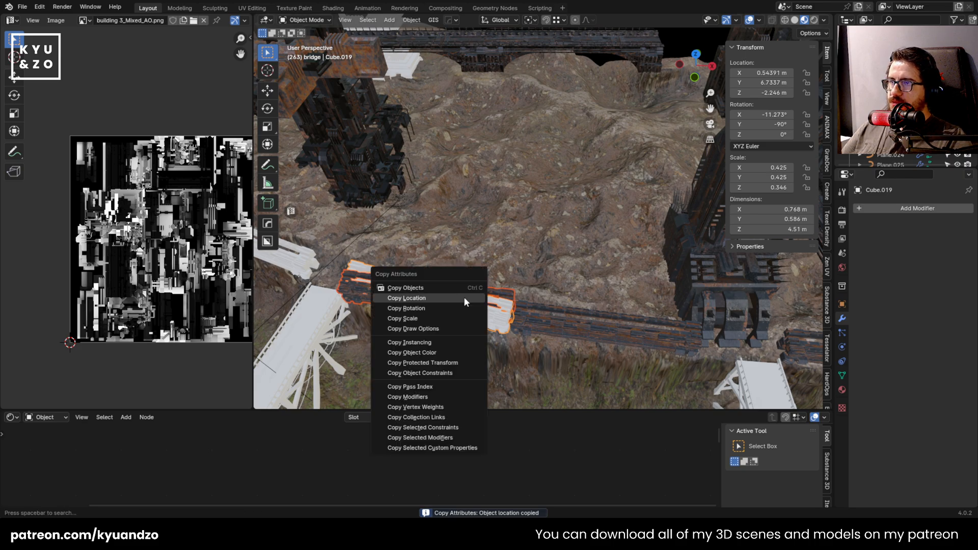
click(457, 304)
click(485, 308)
shift+middle_drag(511, 326, 493, 226)
scroll(513, 269, up, 2)
key(x)
click(513, 259)
key(ctrl+z)
Delete the untextured wall segment overlapping the latest textured duplicate near the bridge end
click(486, 292)
scroll(493, 290, up, 5)
key(x)
click(493, 228)
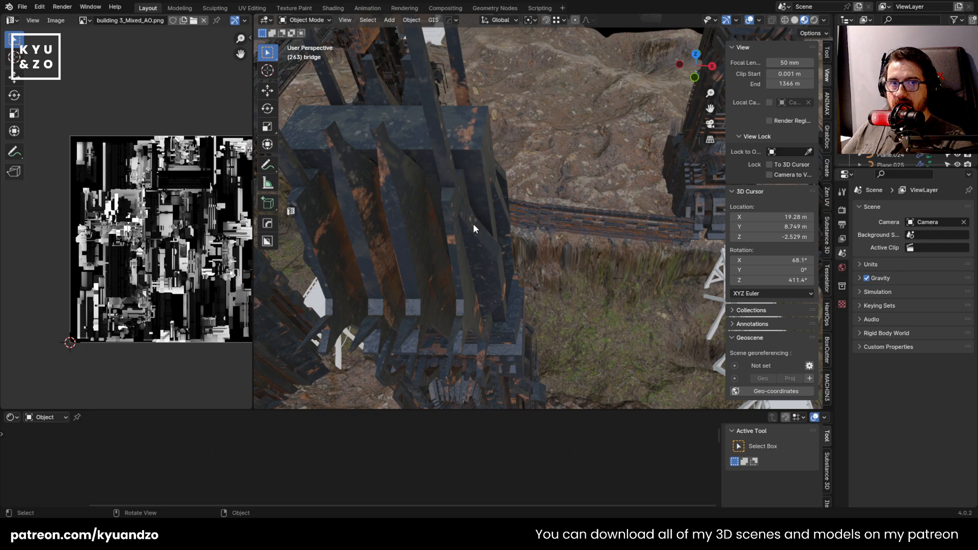
Duplicate the textured wall segment near the bridge end, offsetting the copy by -1.1728 m X, 1.0453 m Y and 1.2671 m Z
shift+middle_drag(579, 134, 401, 263)
click(390, 209)
click(463, 266)
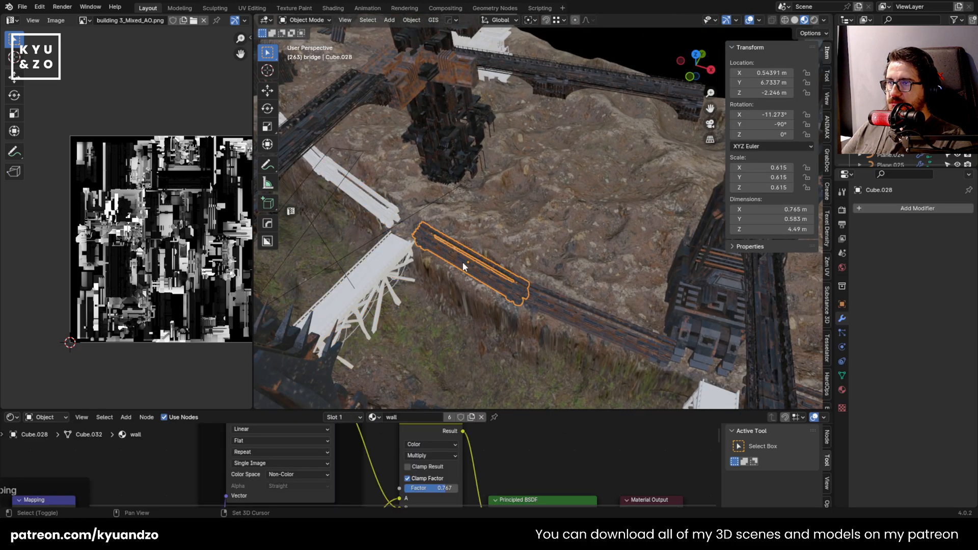
key(shift+d)
click(442, 214)
scroll(408, 203, up, 3)
shift+middle_drag(387, 189, 528, 275)
shift+middle_drag(622, 298, 522, 182)
scroll(586, 198, up, 4)
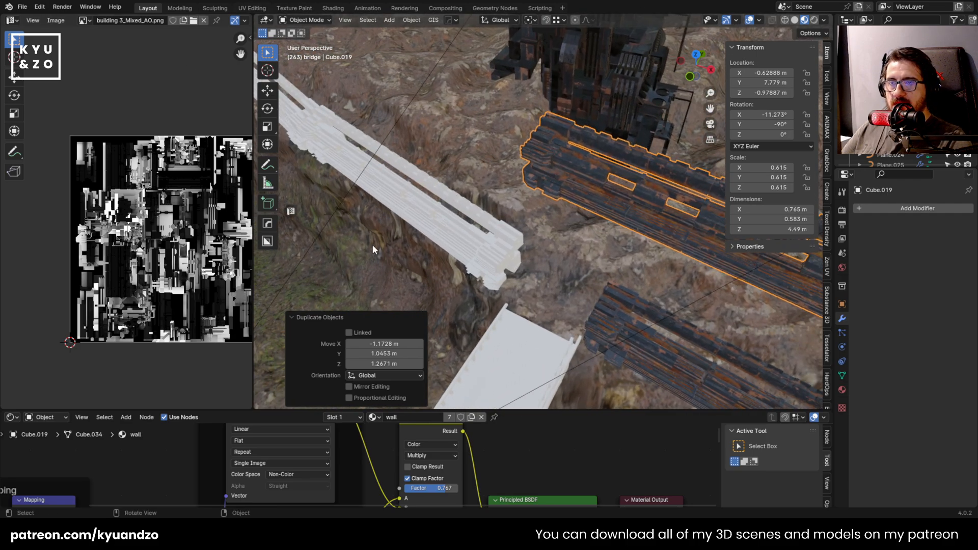
click(449, 192)
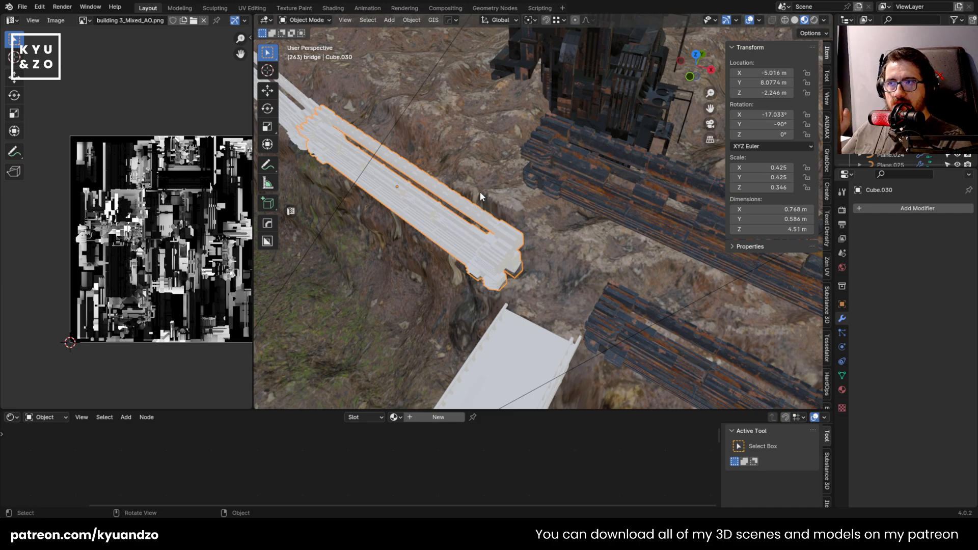
scroll(480, 192, down, 11)
scroll(480, 191, up, 10)
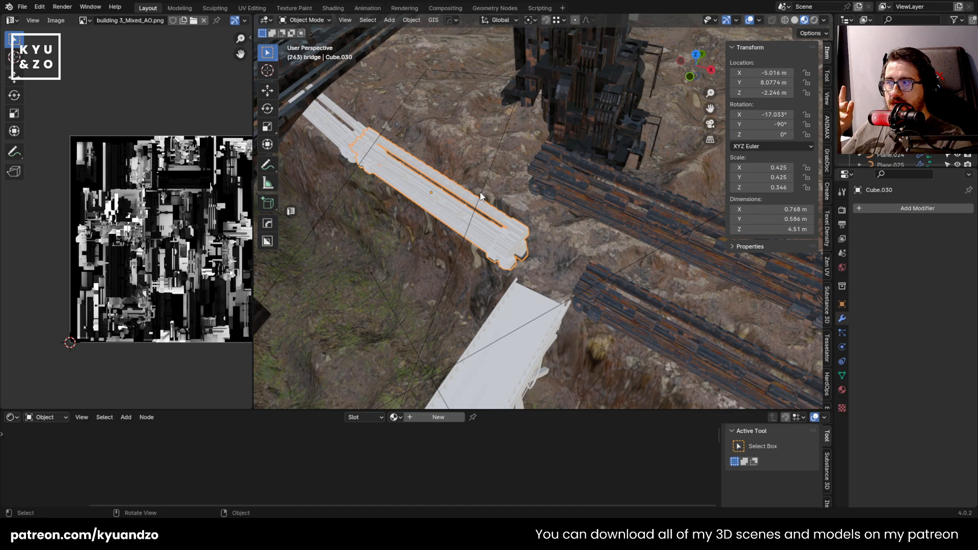
scroll(480, 191, up, 3)
scroll(480, 191, down, 3)
click(568, 185)
shift+click(494, 231)
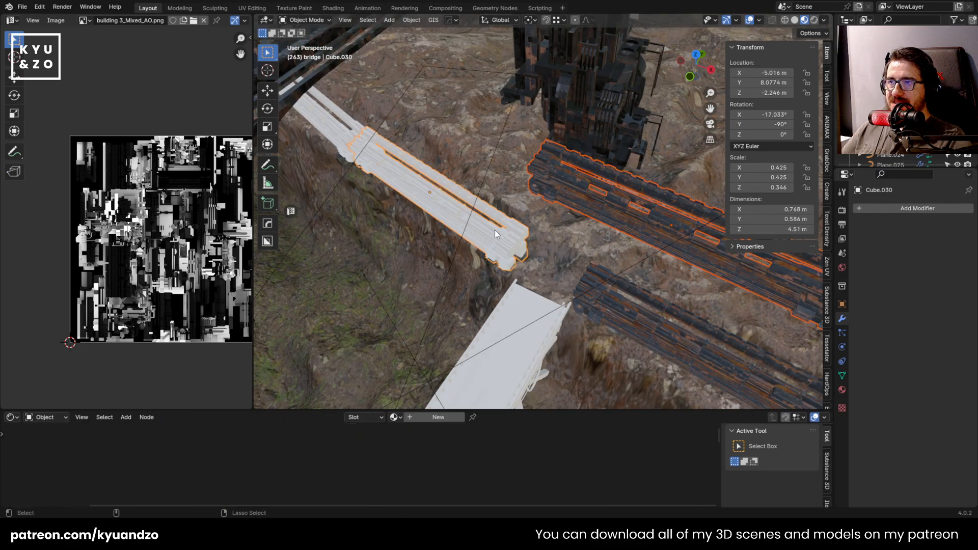
key(ctrl+c)
click(485, 220)
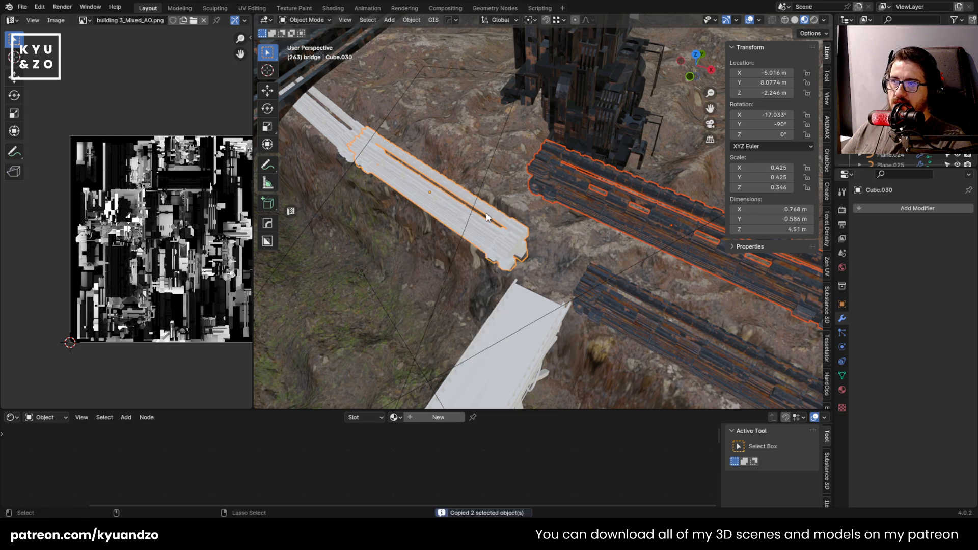
Copy the location and rotation of the untextured segment across the bridge end to the textured duplicate, and delete the untextured segment
click(551, 186)
shift+click(509, 226)
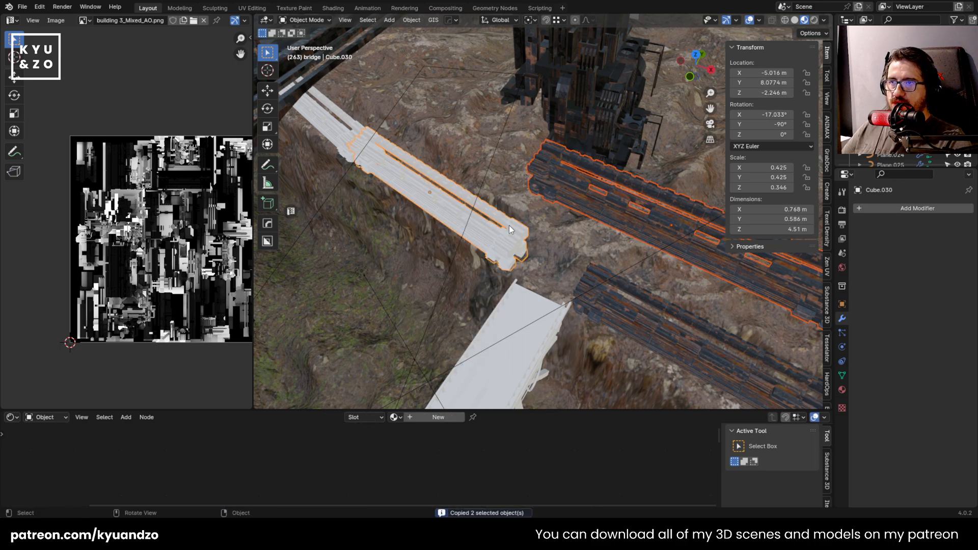
key(ctrl+c)
click(494, 234)
key(ctrl+c)
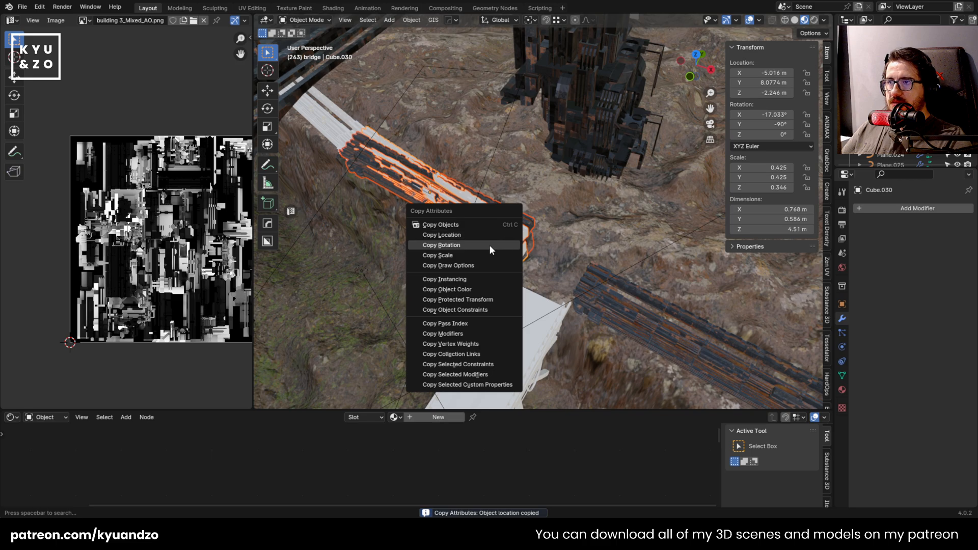
click(490, 245)
click(512, 248)
click(513, 250)
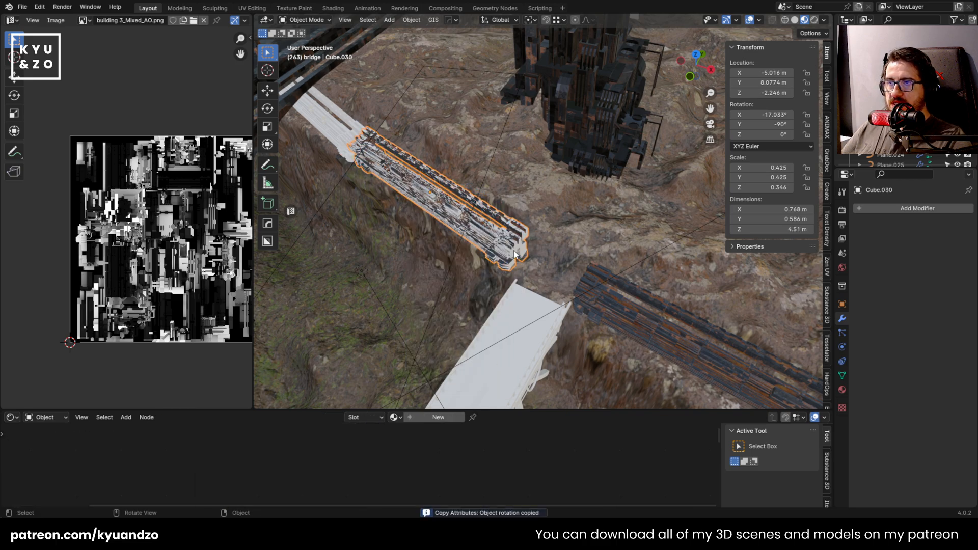
key(x)
click(517, 244)
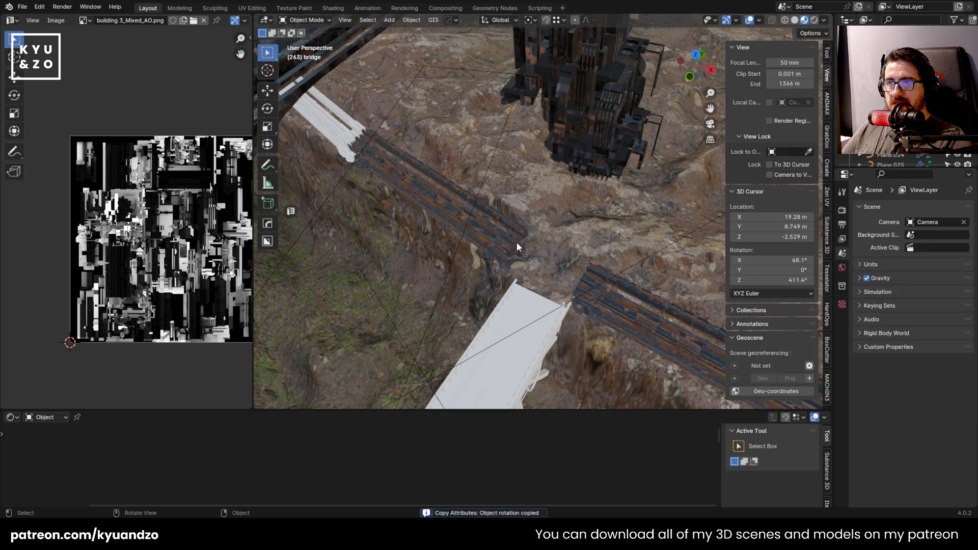
Duplicate the textured wall segment adjoining the last untextured segment and place the copy above the terrain
click(506, 173)
shift+middle_drag(380, 136, 530, 266)
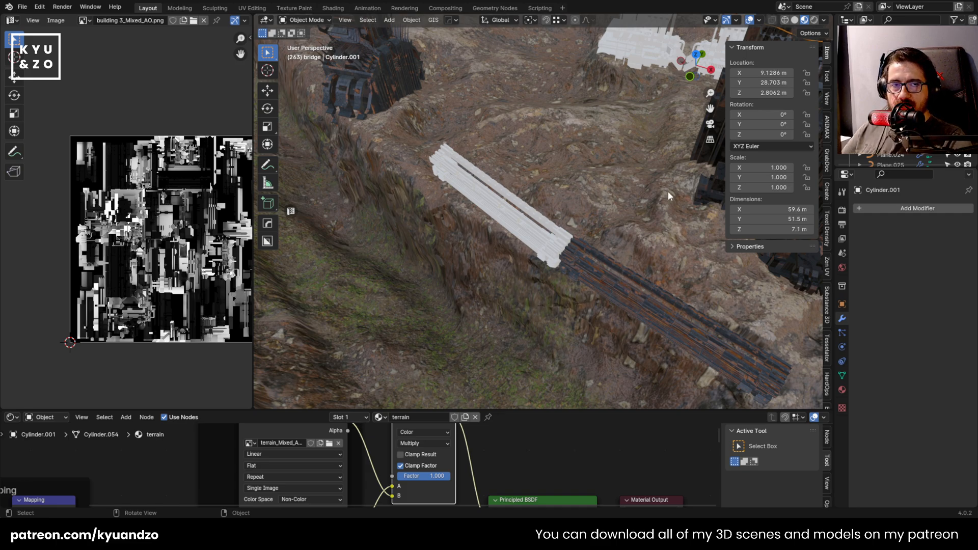
scroll(449, 235, up, 2)
click(602, 282)
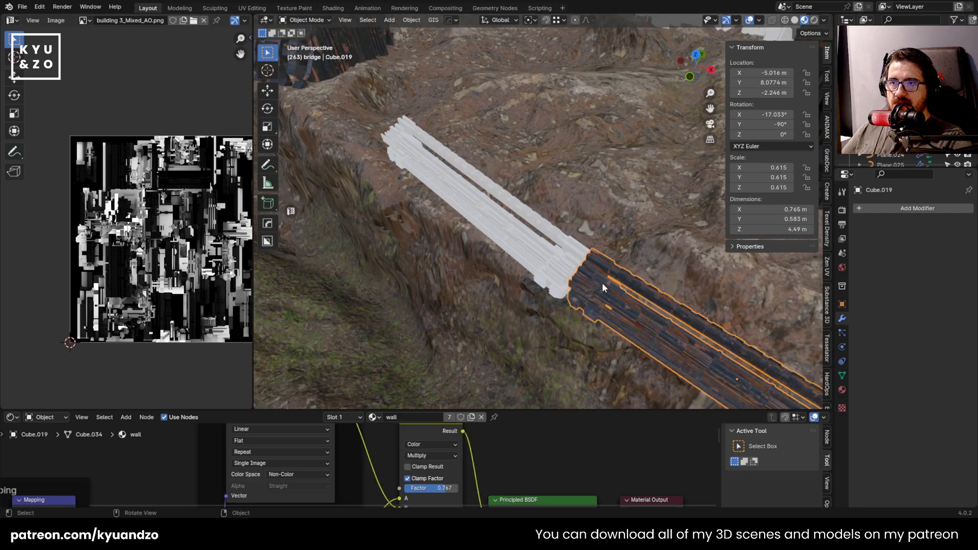
key(shift+d)
click(602, 94)
Copy the last untextured wall segment's location and rotation to the textured copy, and delete the untextured segment
shift+click(508, 228)
key(ctrl+c)
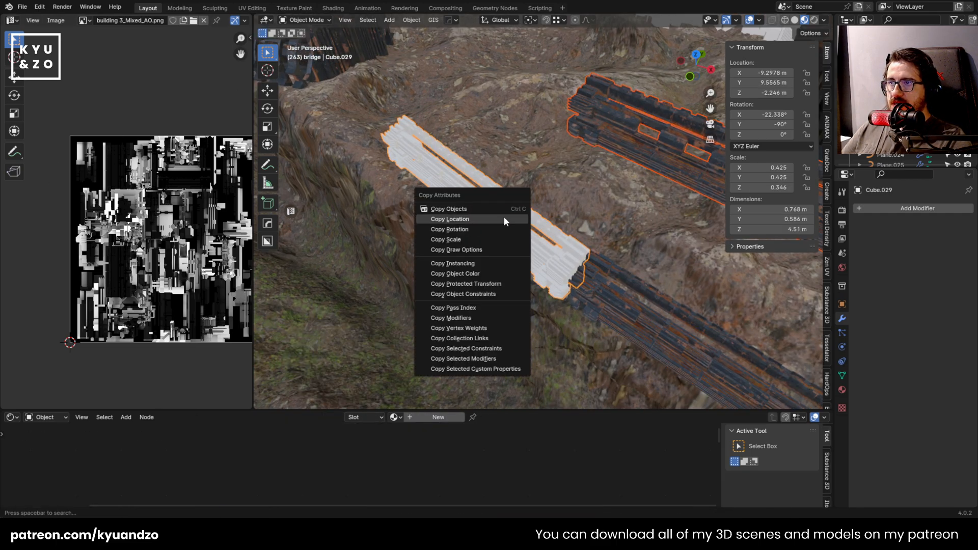
click(504, 217)
key(ctrl+c)
click(495, 227)
click(517, 207)
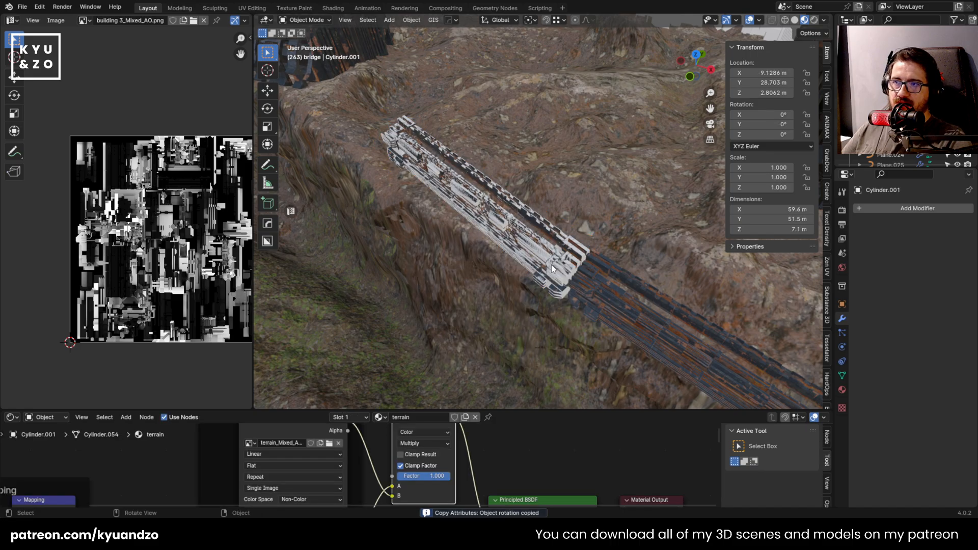
click(517, 206)
key(Delete)
Select the large untextured tower behind the bridges and save the scene file 23.blend
scroll(514, 203, down, 7)
shift+middle_drag(512, 200, 481, 207)
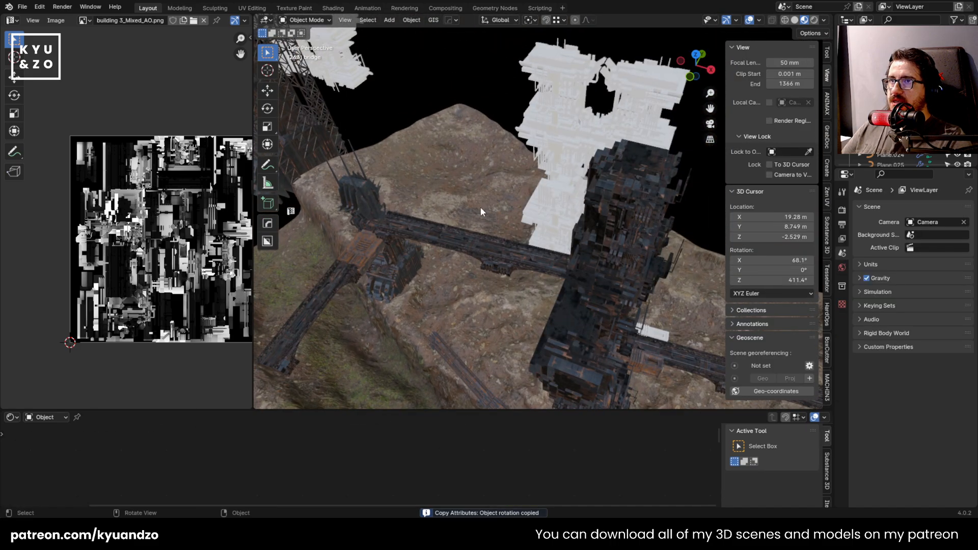
click(572, 155)
scroll(573, 156, down, 6)
shift+middle_drag(572, 156, 581, 47)
scroll(580, 46, down, 3)
key(ctrl+s)
scroll(513, 228, up, 3)
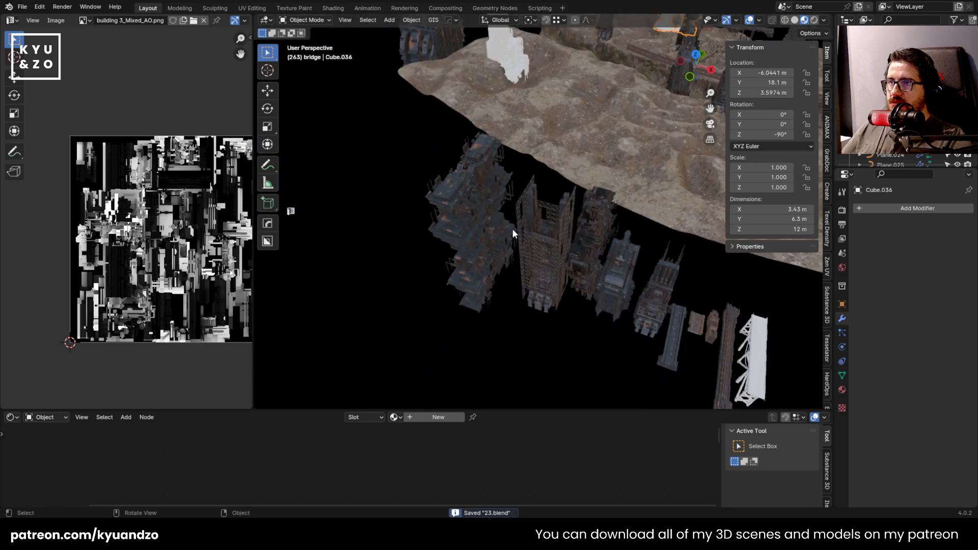
Link the untextured double tower on the terrain to the object data of the textured "crazy building" reference model
click(487, 217)
shift+middle_drag(534, 100, 480, 207)
scroll(480, 207, down, 4)
click(631, 69)
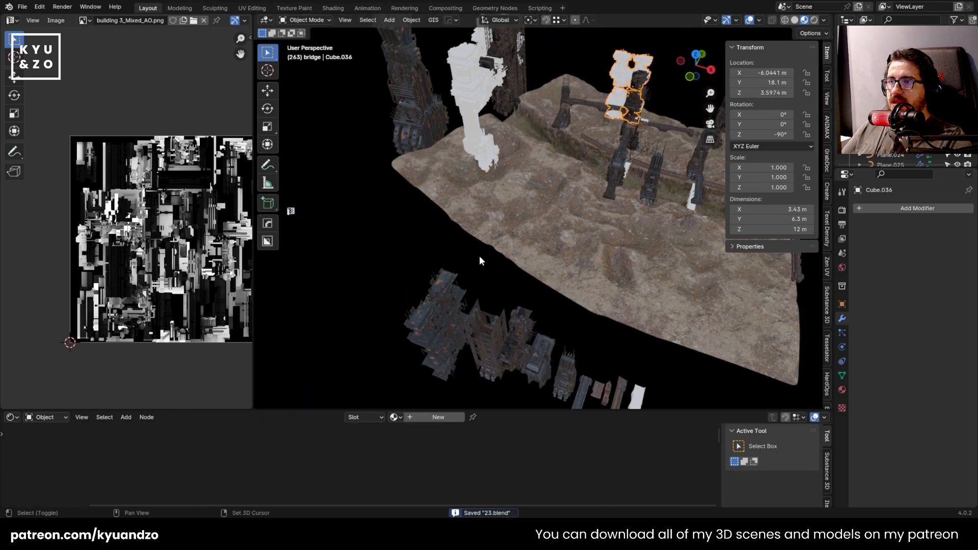
shift+click(455, 293)
key(ctrl+l)
click(469, 284)
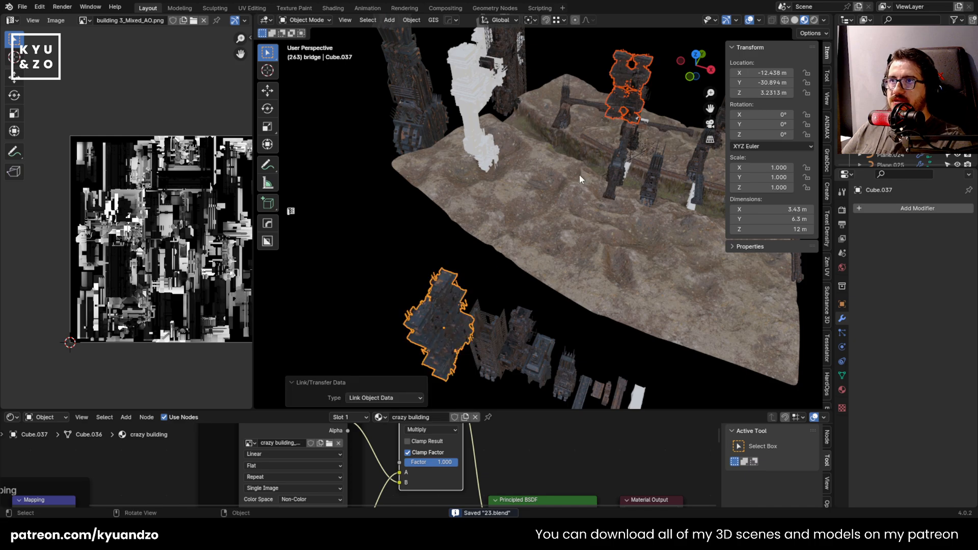
click(580, 174)
shift+middle_drag(579, 175, 574, 262)
click(477, 200)
key(g)
right_click(447, 229)
middle_drag(447, 272, 450, 224)
shift+click(463, 301)
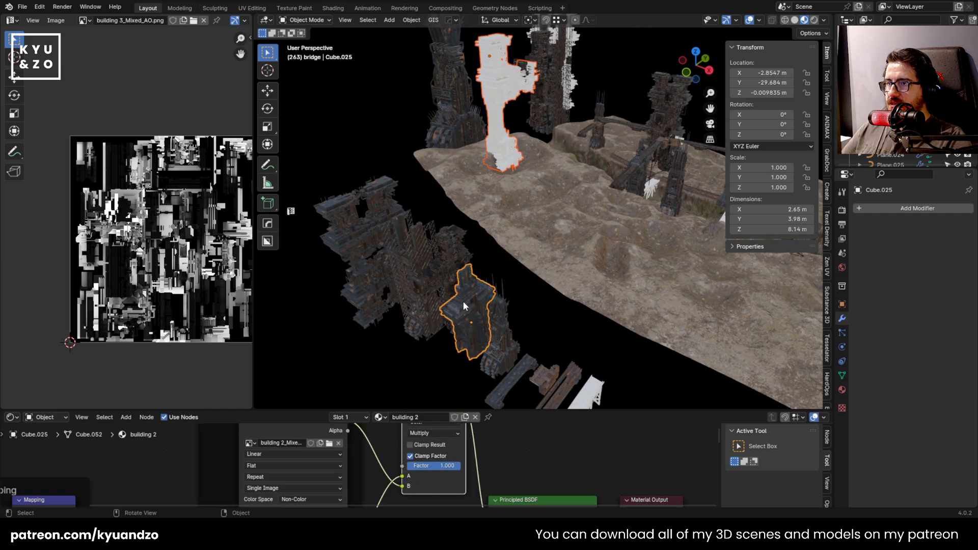
key(ctrl+z)
key(ctrl+z)
key(ctrl+shift+z)
Try to link the "building 3" object data to the untextured tower on the hill, and undo it
middle_drag(426, 292, 434, 228)
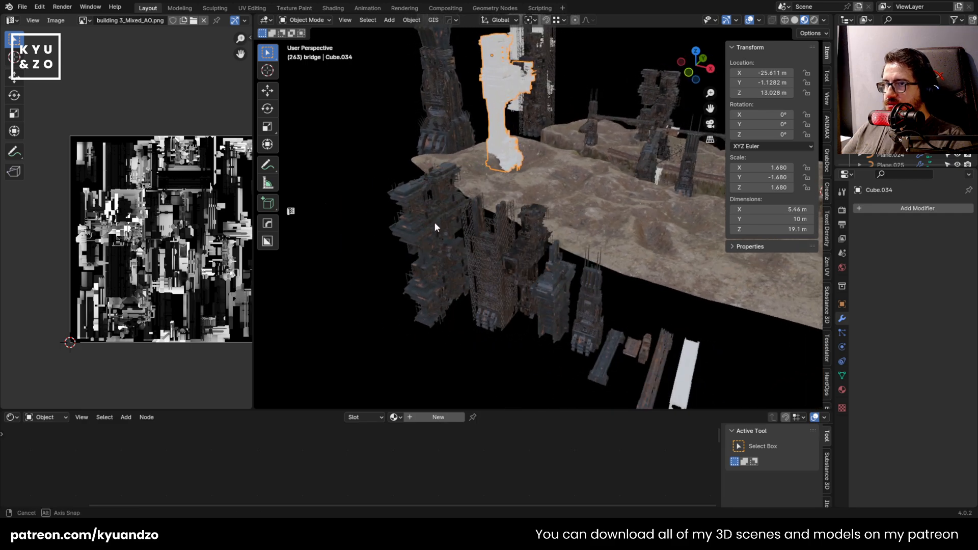
shift+click(539, 228)
key(ctrl+l)
click(541, 228)
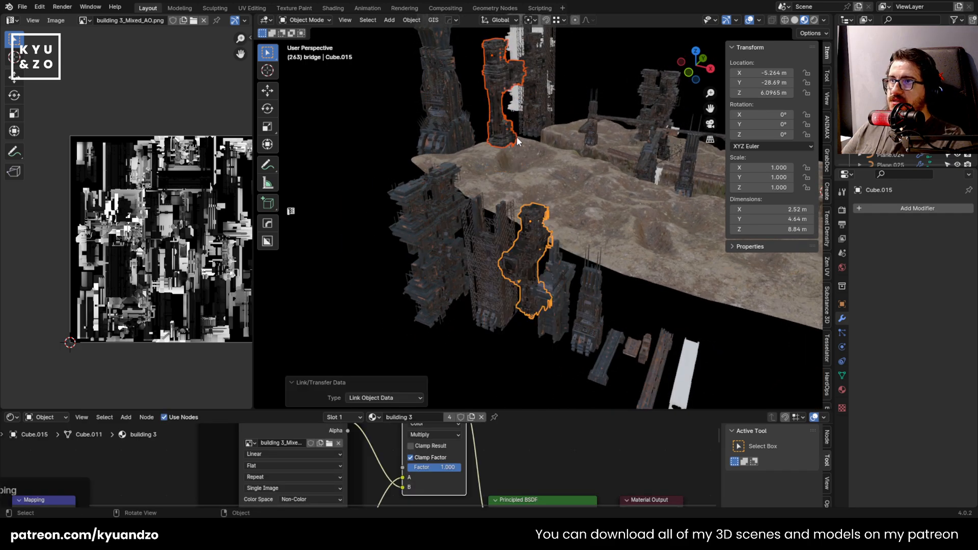
key(ctrl+z)
Duplicate the textured "building 3" reference tower and place the copy near the untextured tower on the terrain
click(540, 235)
shift+middle_drag(535, 176, 491, 248)
key(shift+d)
click(498, 118)
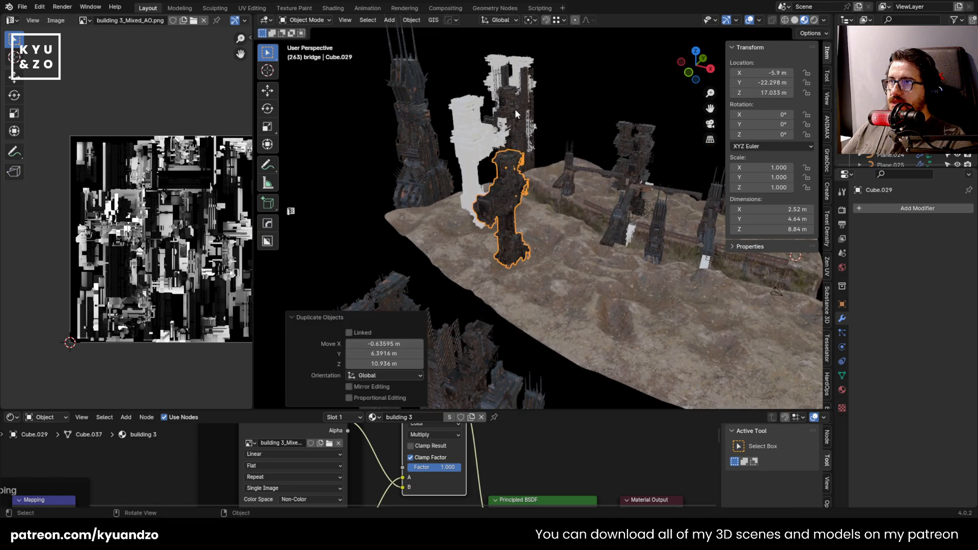
Copy the location and rotation of the untextured hill tower to the duplicated "building 3" tower
shift+middle_drag(495, 122, 456, 190)
shift+click(452, 180)
key(ctrl+c)
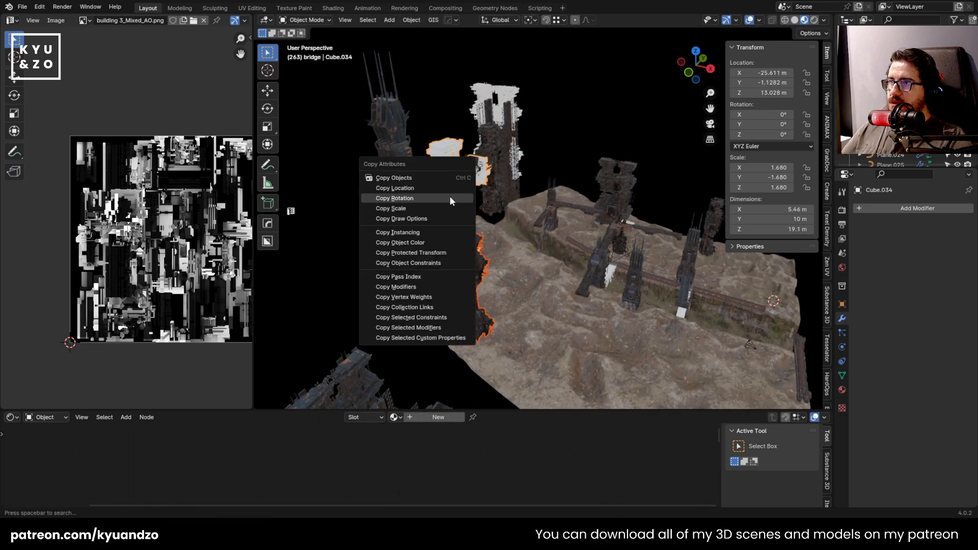
click(444, 187)
click(443, 197)
Scale the duplicated "building 3" tower uniformly to about 2.114 so it approaches the untextured tower's size
scroll(396, 193, up, 5)
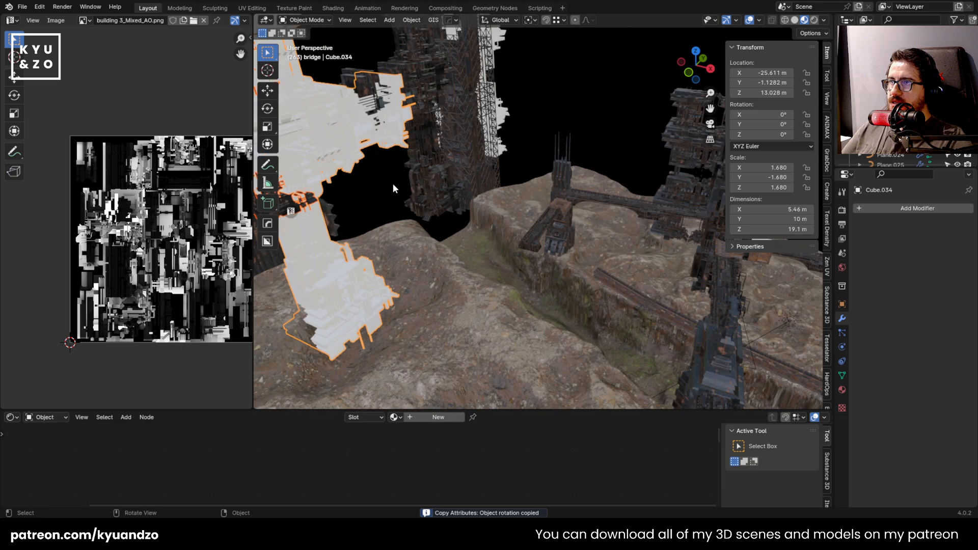
scroll(345, 170, down, 1)
shift+middle_drag(342, 170, 493, 199)
click(442, 175)
key(s)
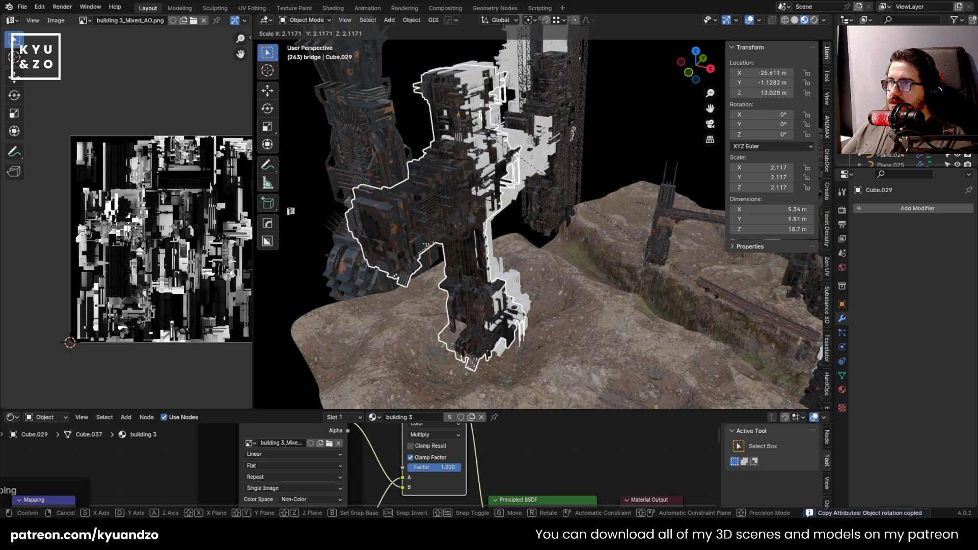
click(580, 233)
middle_drag(580, 233, 439, 183)
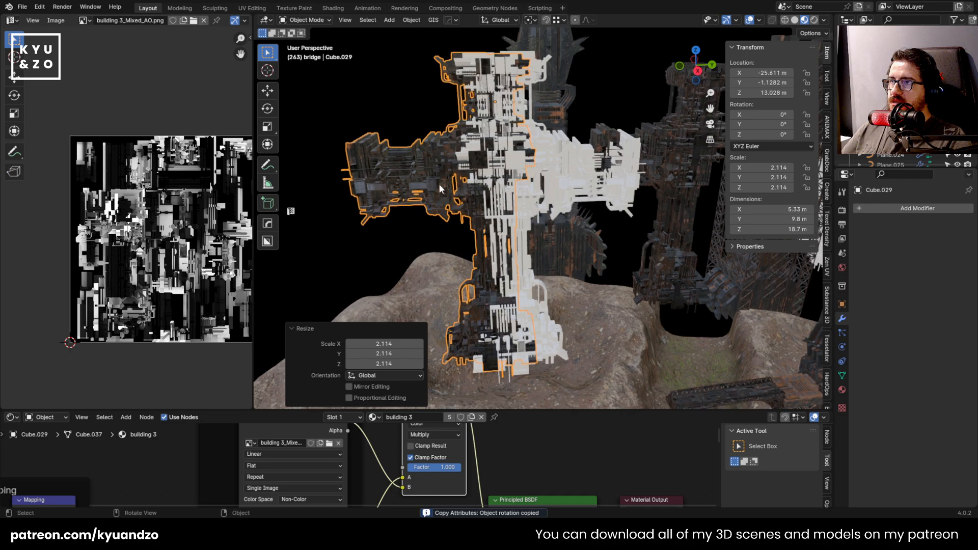
Mirror the duplicated tower along the global Y axis and enlarge it slightly to match the untextured tower
click(412, 20)
mouse_move(426, 52)
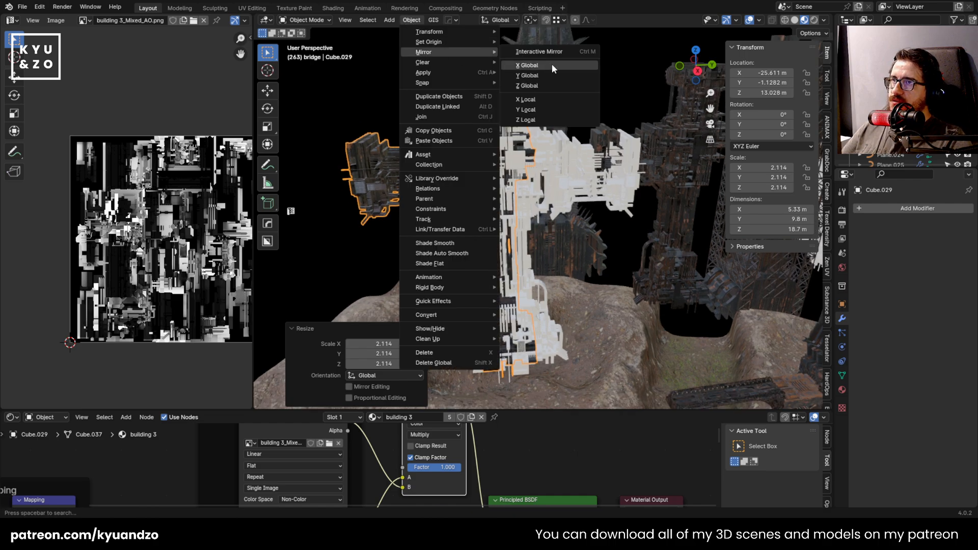
click(550, 76)
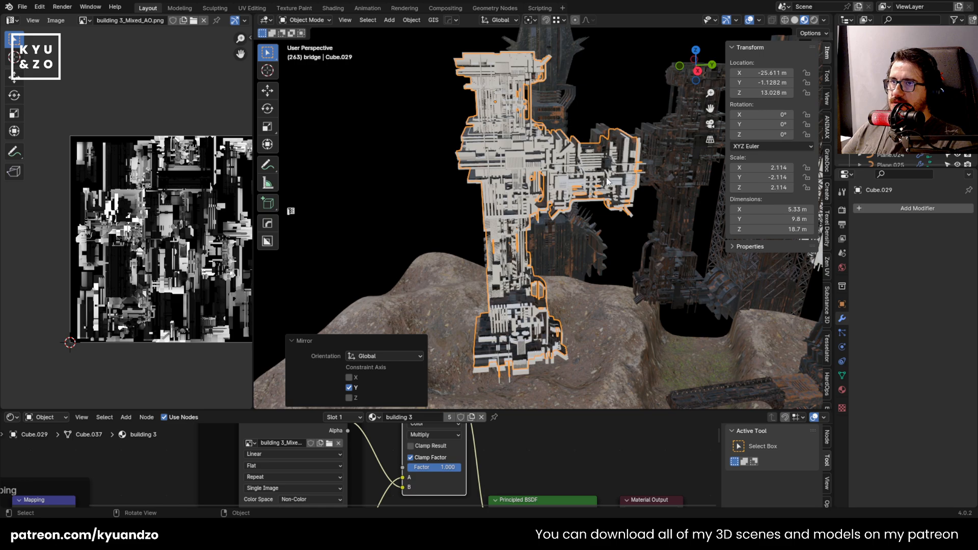
key(s)
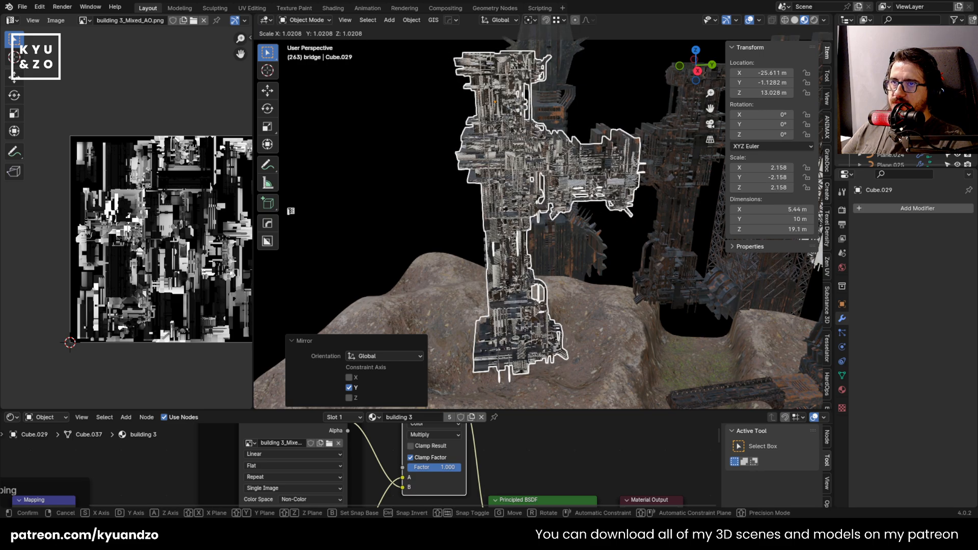
click(650, 194)
Delete the untextured tower overlapping the textured duplicate on the hill
click(499, 276)
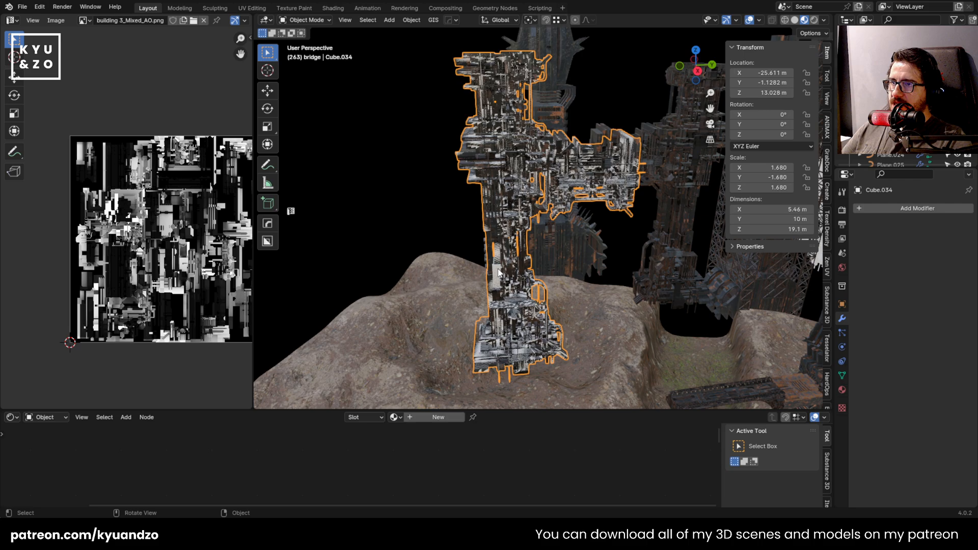
scroll(490, 285, up, 2)
key(Delete)
scroll(474, 275, down, 5)
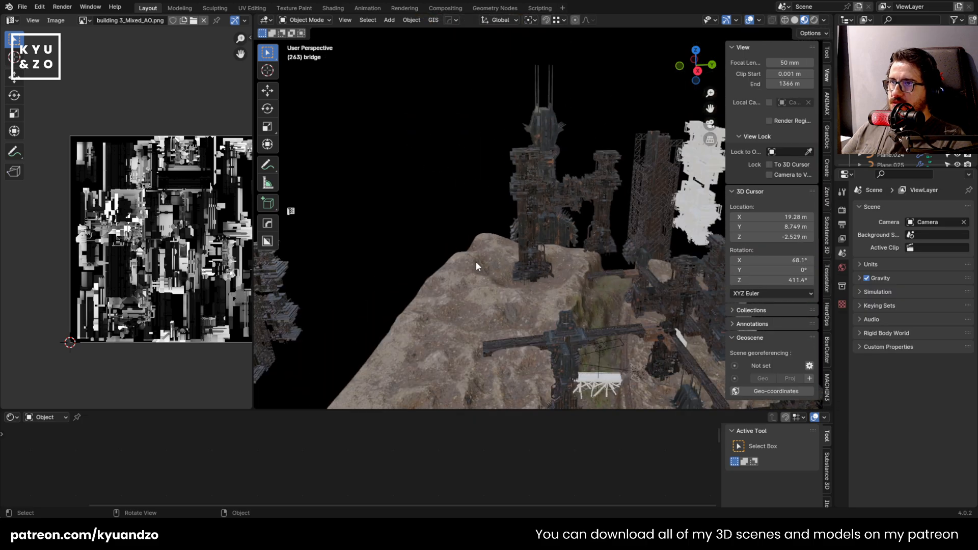
Link the remaining untextured double tower behind the hill to the "crazy building" object data
click(560, 204)
click(624, 192)
middle_drag(539, 261, 332, 270)
click(323, 275)
key(ctrl+l)
click(321, 271)
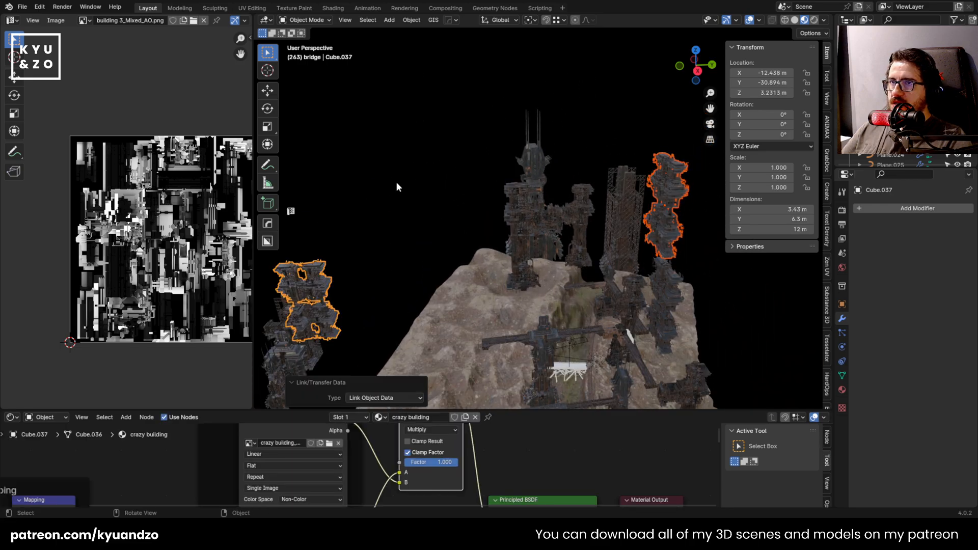
Link the small untextured block beside the elevated walkways to the object data of the neighbouring "structure1" block
click(397, 182)
shift+middle_drag(490, 254, 468, 134)
middle_drag(514, 192, 482, 209)
click(554, 197)
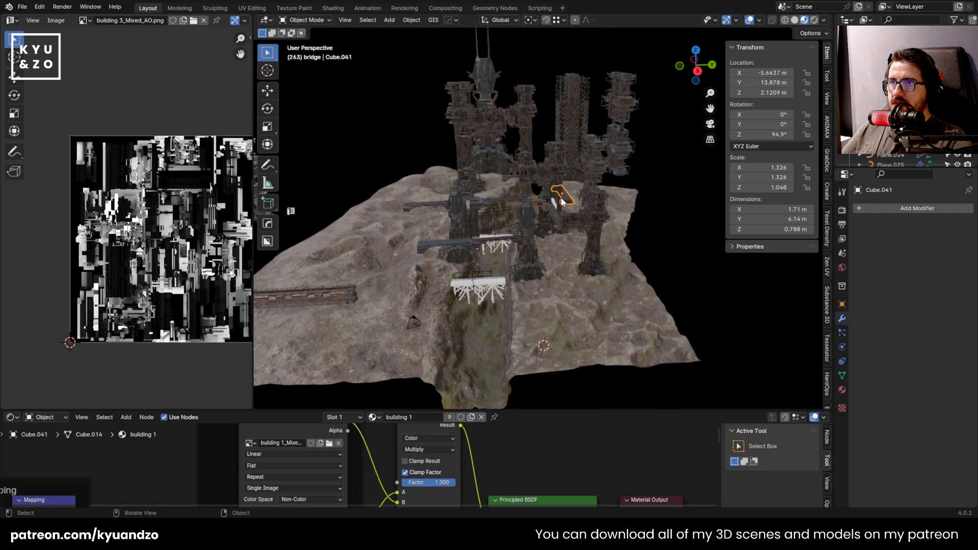
middle_drag(554, 198, 535, 219)
click(547, 216)
scroll(547, 216, up, 8)
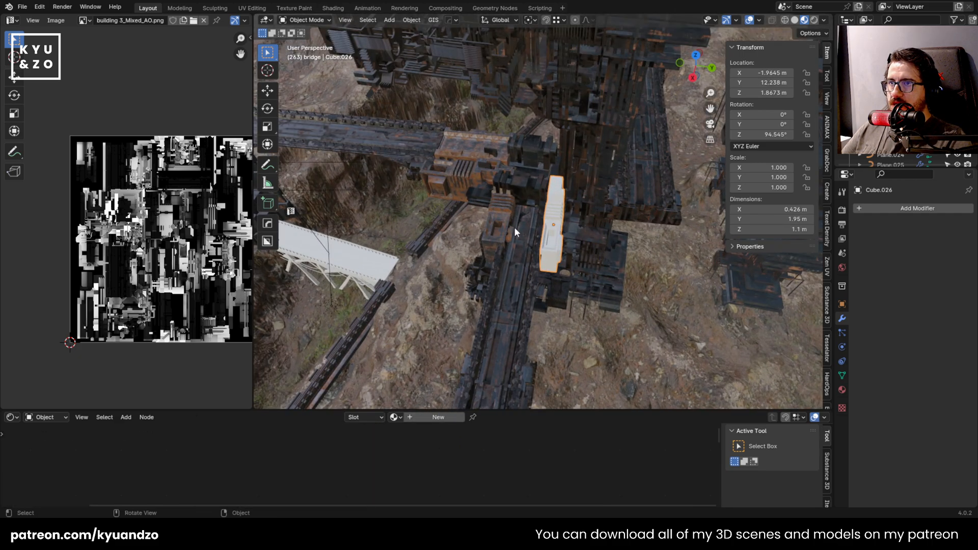
shift+click(502, 211)
scroll(501, 211, down, 1)
key(ctrl+l)
click(493, 209)
scroll(495, 264, up, 2)
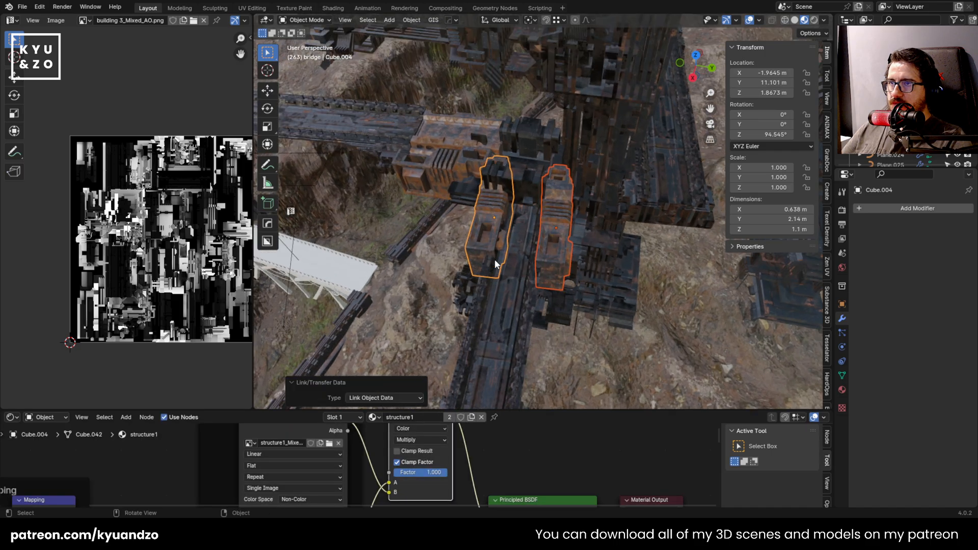
Delete the long textured beam lying across the canyon beside the white truss bridge
middle_drag(486, 235, 552, 176)
scroll(510, 224, down, 8)
shift+middle_drag(498, 234, 527, 187)
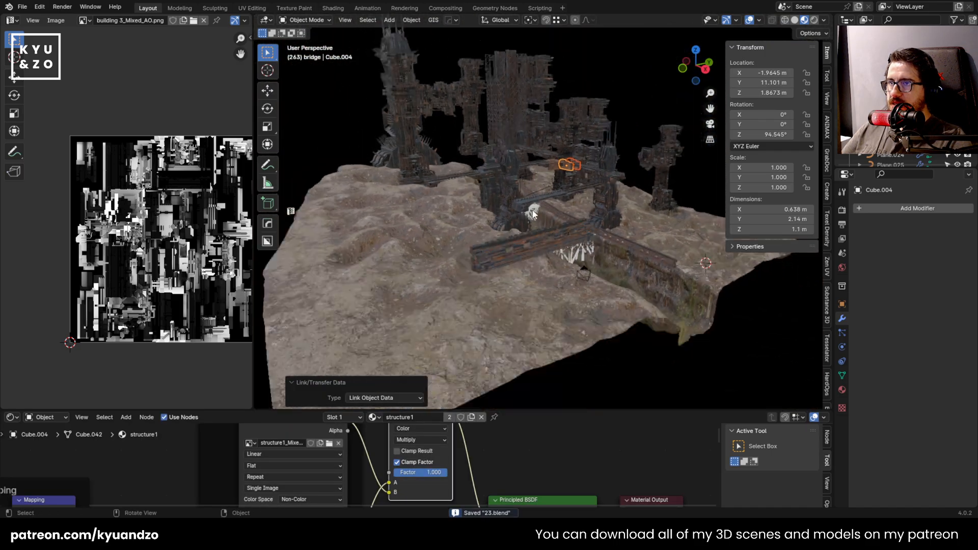
scroll(518, 254, down, 3)
scroll(519, 256, up, 2)
click(576, 265)
click(536, 240)
key(x)
click(495, 242)
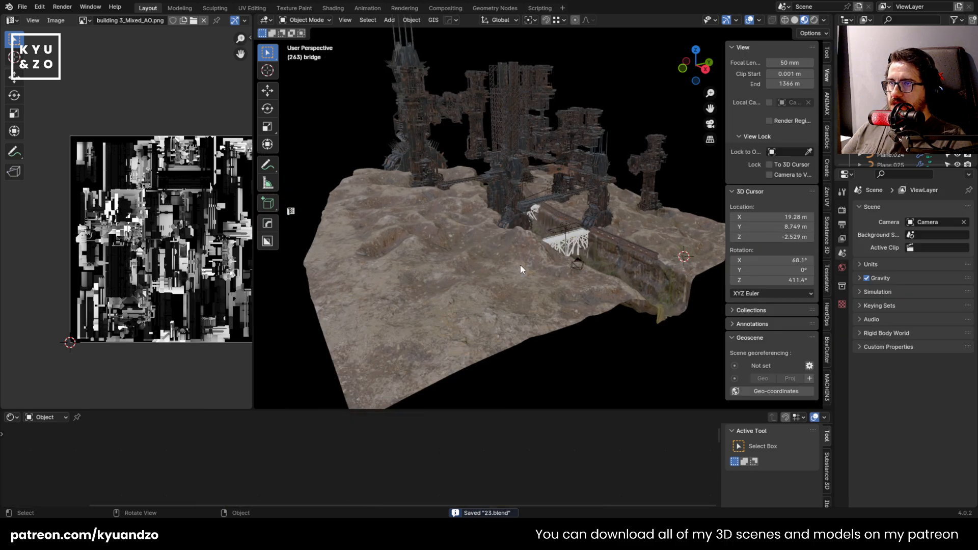
Look through the scene camera and switch the viewport to rendered shading
click(574, 267)
scroll(553, 242, up, 3)
scroll(474, 198, down, 4)
scroll(474, 198, up, 3)
middle_drag(474, 198, 444, 180)
key(KP_0)
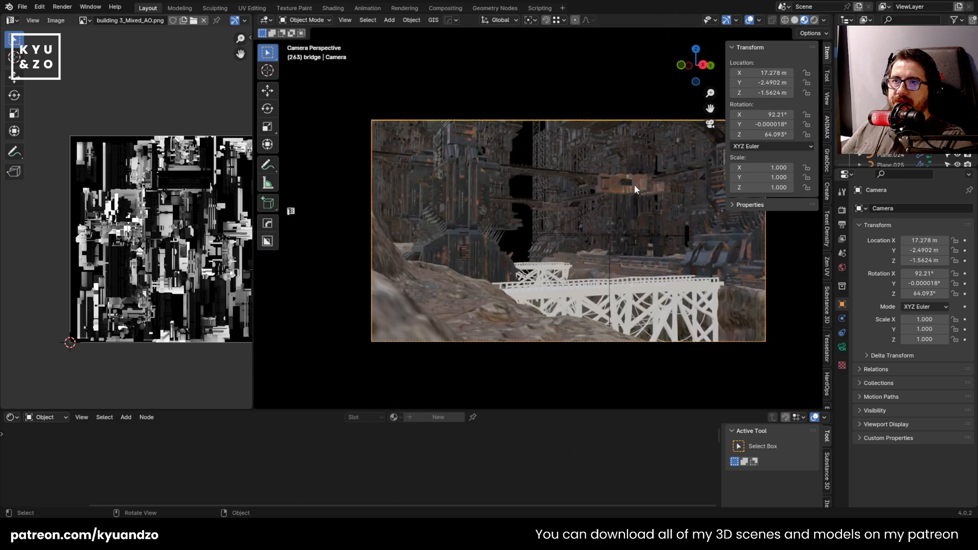
click(634, 185)
click(814, 21)
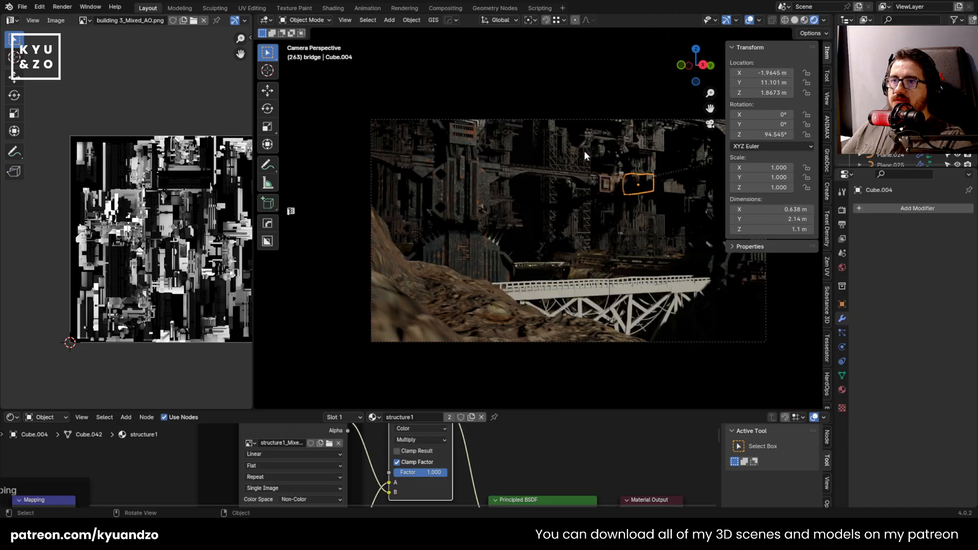
Inspect the rendered camera view up close and set the render engine to Cycles
scroll(467, 286, up, 3)
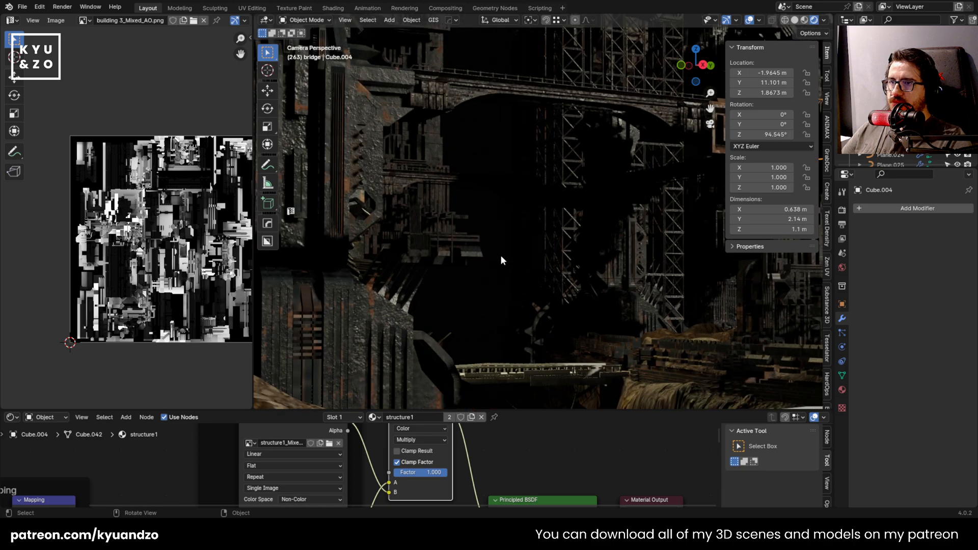
scroll(500, 258, down, 4)
scroll(500, 255, up, 4)
scroll(570, 200, down, 2)
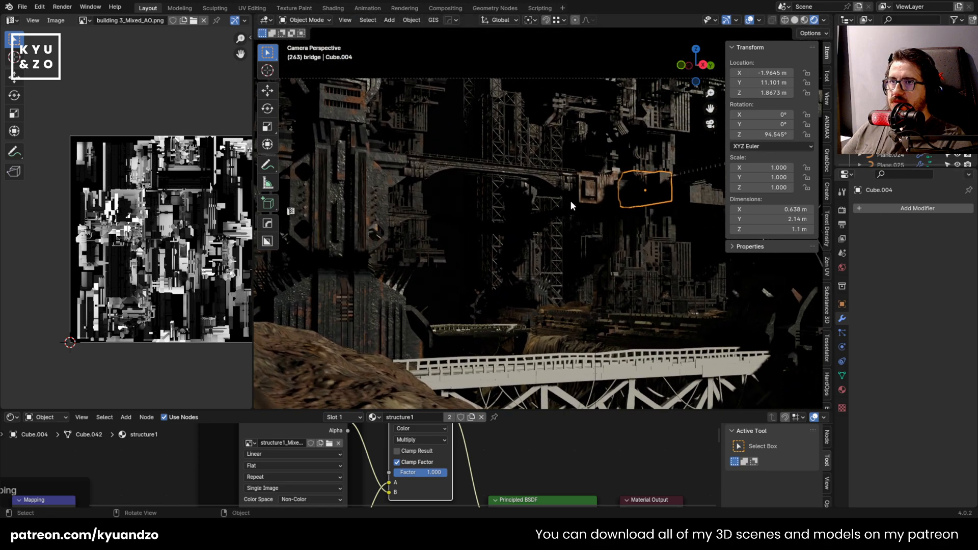
click(843, 209)
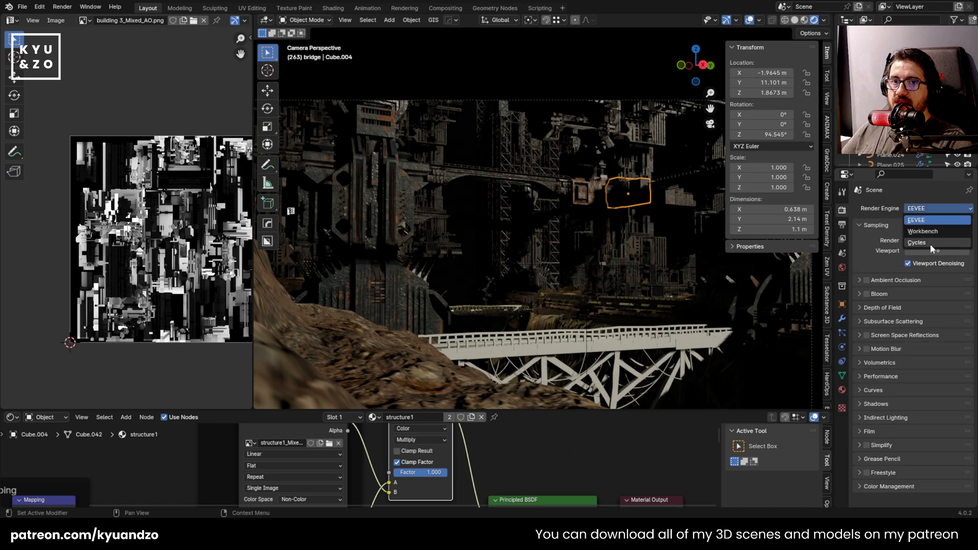
click(928, 243)
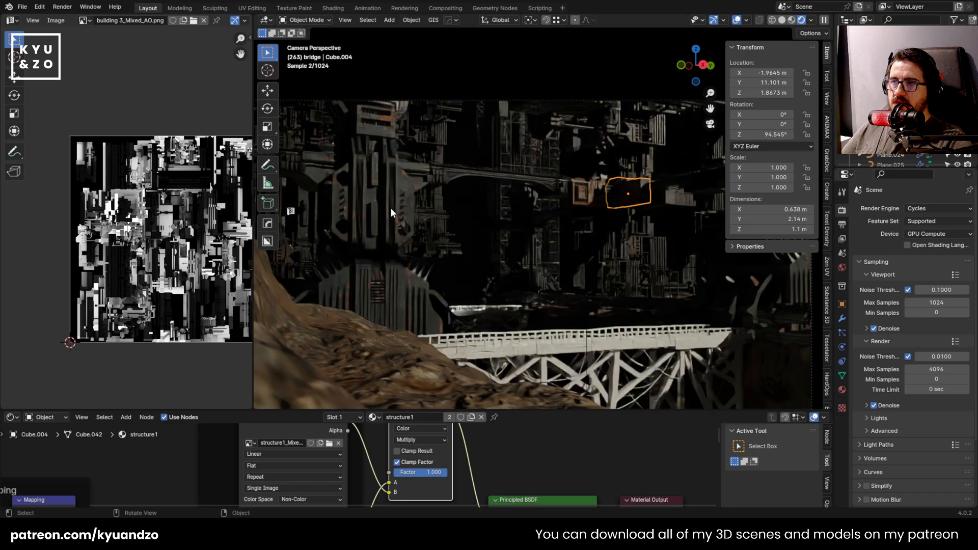
Examine the Cycles preview from the camera and from outside, checking the background buildings, the large plane and the terrain
click(521, 219)
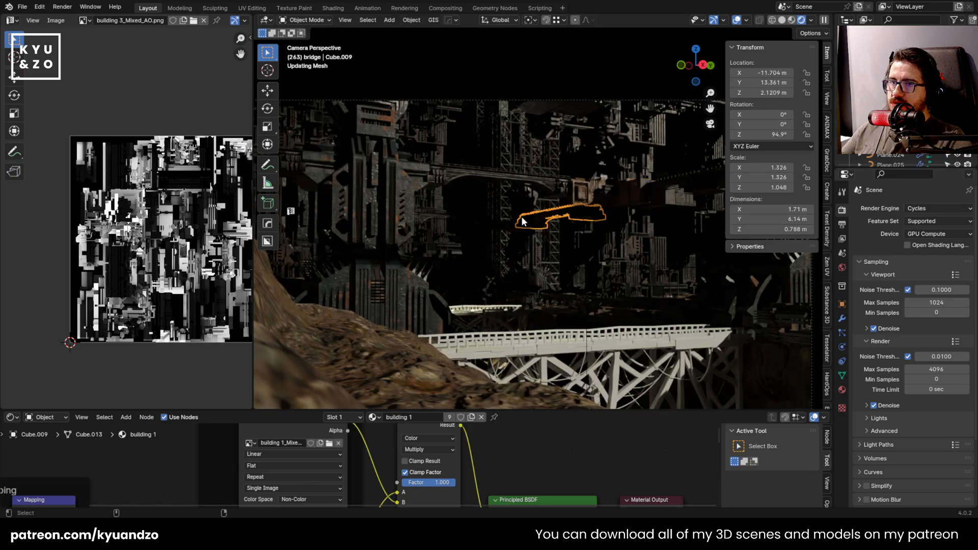
click(522, 220)
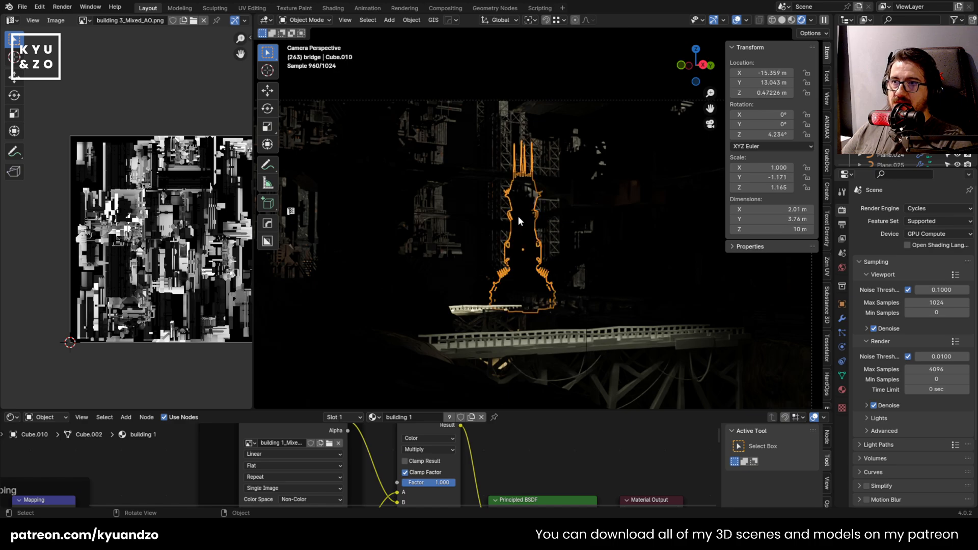
scroll(515, 203, down, 3)
middle_drag(514, 204, 584, 218)
click(609, 227)
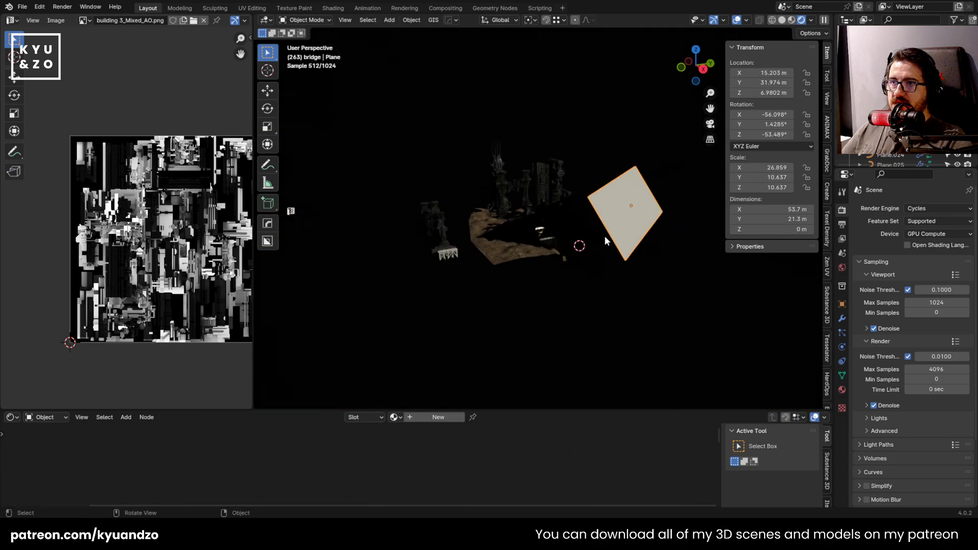
scroll(611, 221, up, 6)
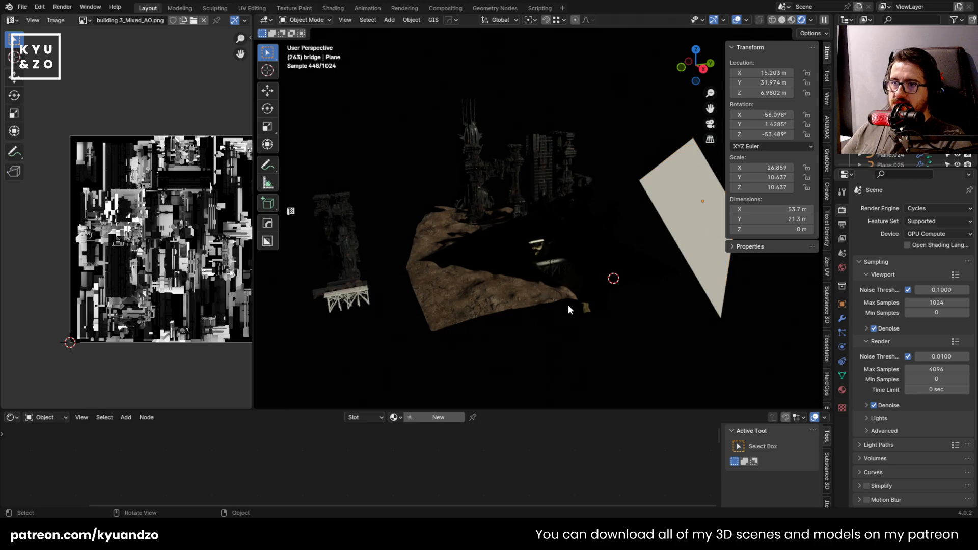
scroll(571, 306, up, 2)
click(512, 322)
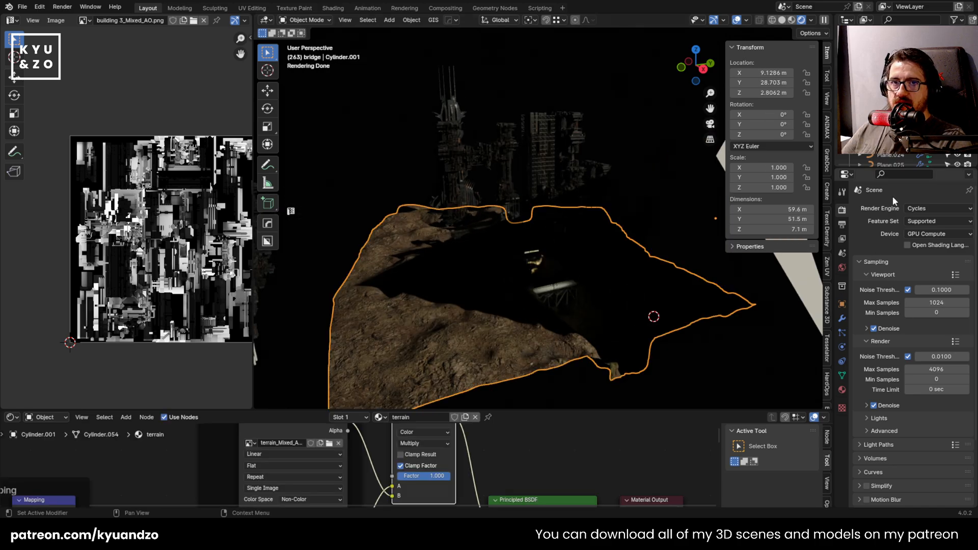
Return to the camera view and examine how the bridges and towers are lit in Cycles
click(879, 53)
key(KP_0)
scroll(584, 274, up, 4)
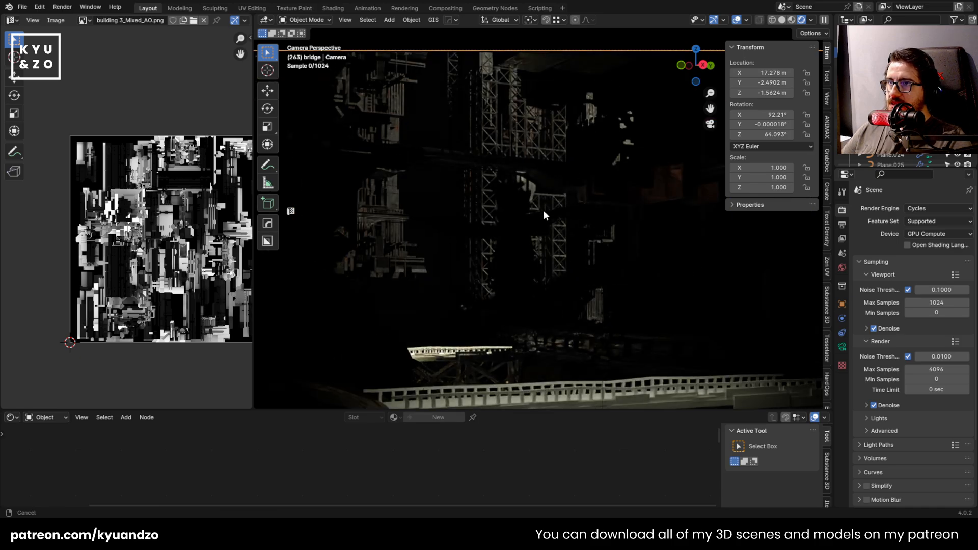
shift+middle_drag(543, 210, 489, 207)
scroll(484, 211, down, 4)
scroll(487, 217, up, 2)
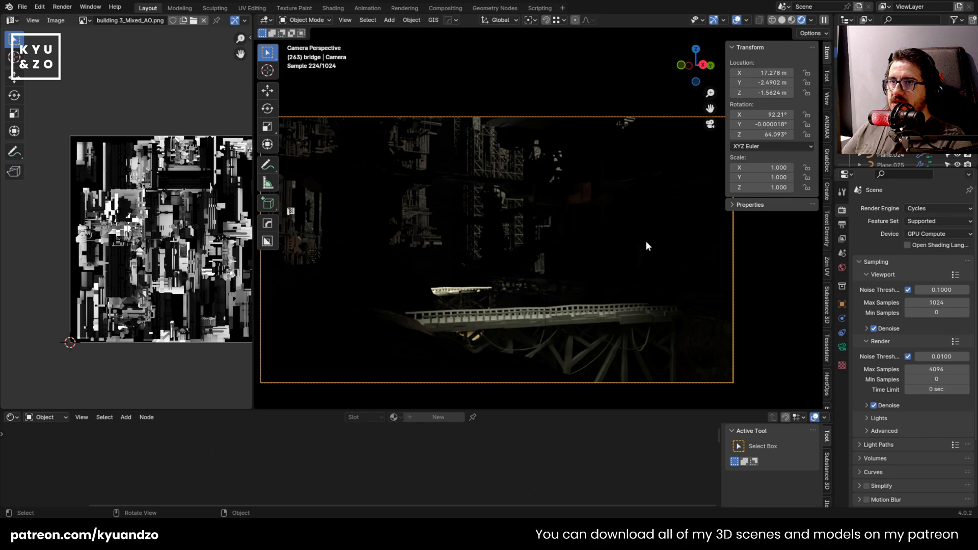
scroll(637, 239, down, 4)
middle_drag(625, 250, 589, 254)
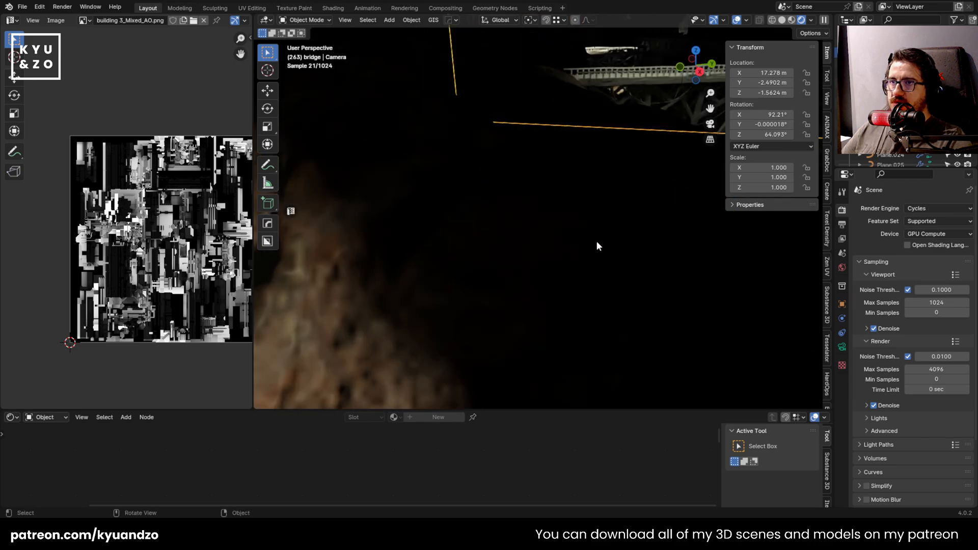
Try lowering the large plane beside the canyon by about 2.85 m and shifting it about 15 m along the Y axis
key(shift+grave)
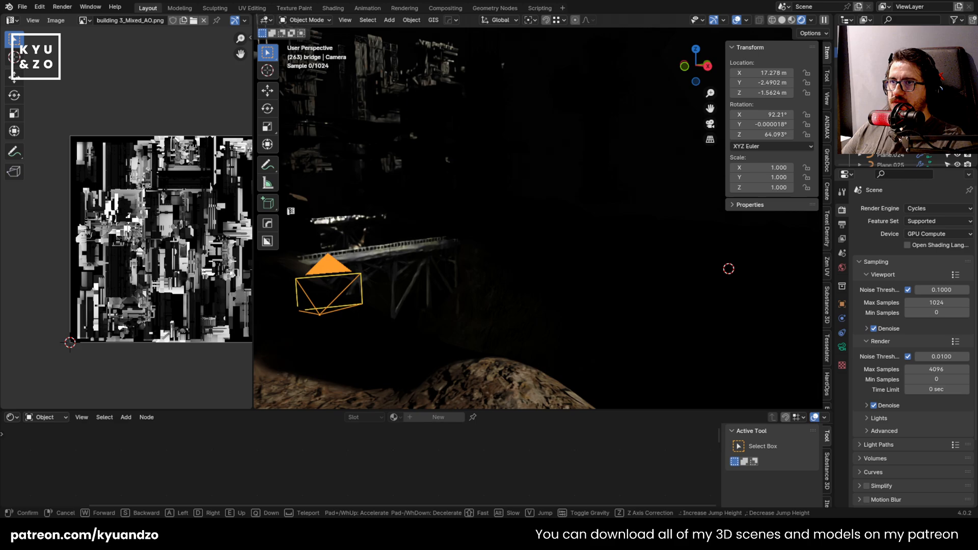
click(584, 231)
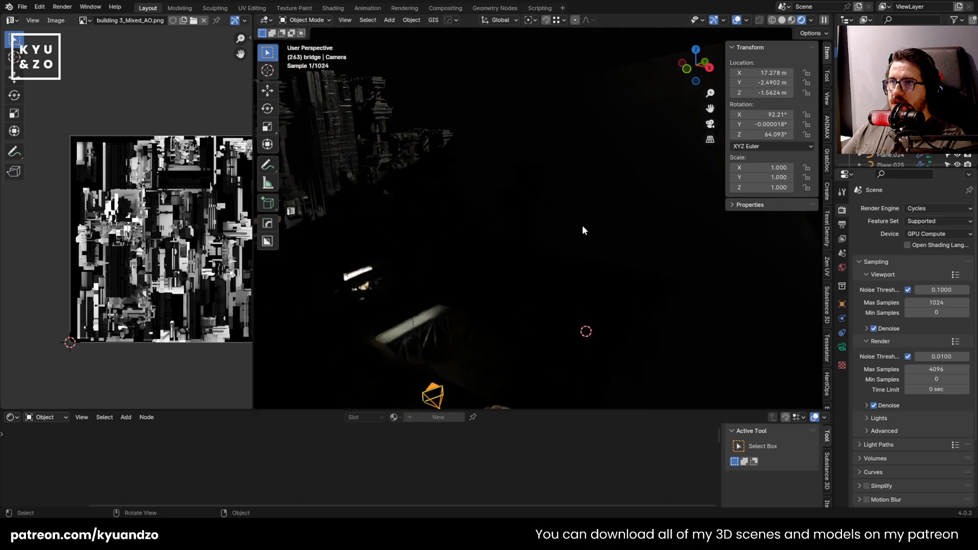
click(644, 176)
key(g)
key(z)
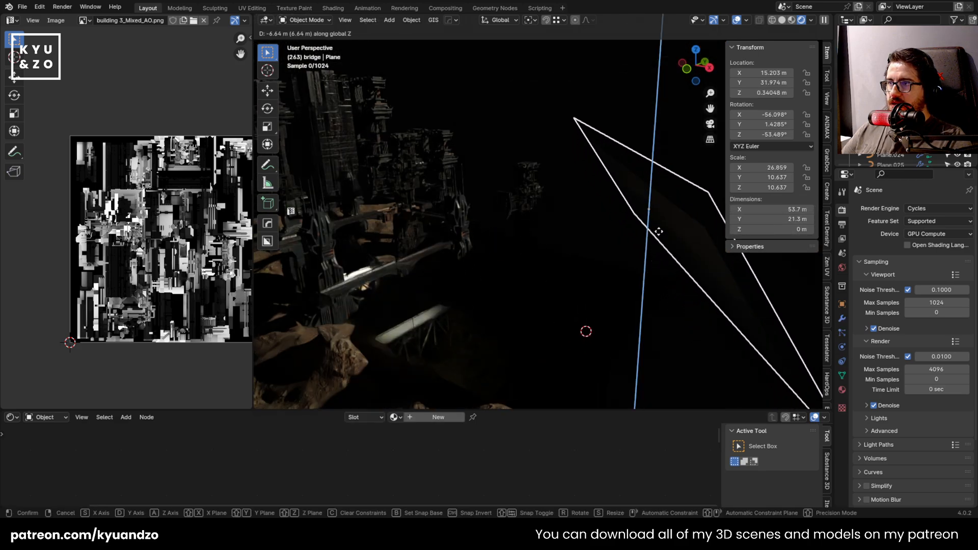
click(660, 200)
key(g)
key(y)
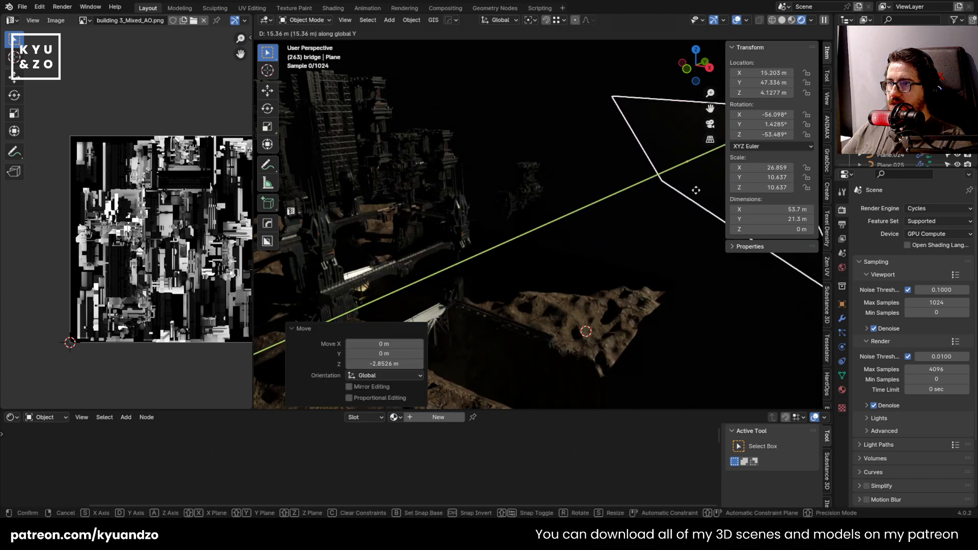
click(696, 190)
Undo the vertical and Y-axis moves of the large plane
key(g)
key(a)
right_click(696, 160)
key(ctrl+z)
key(ctrl+z)
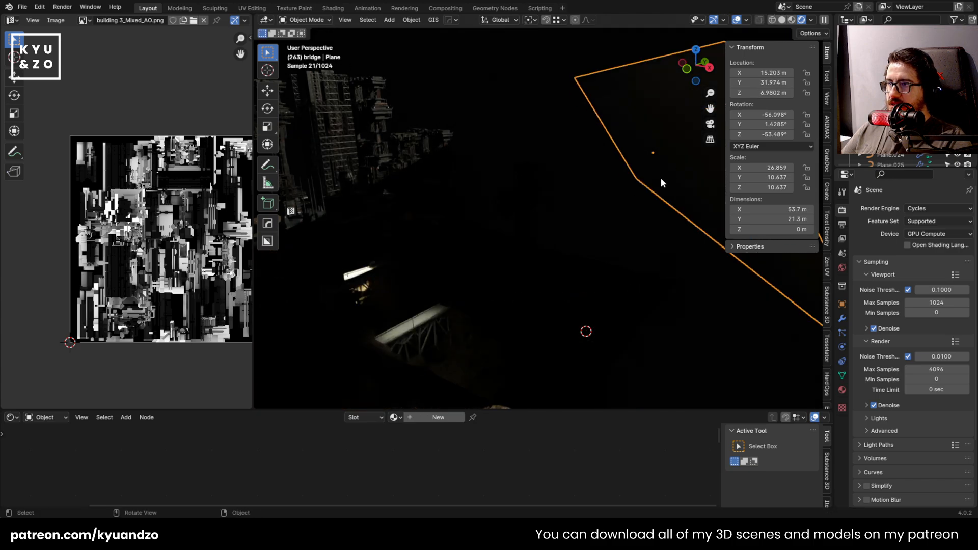
Add a point light at the 3D cursor and raise it about 3.6 m along the Z axis
key(shift+grave)
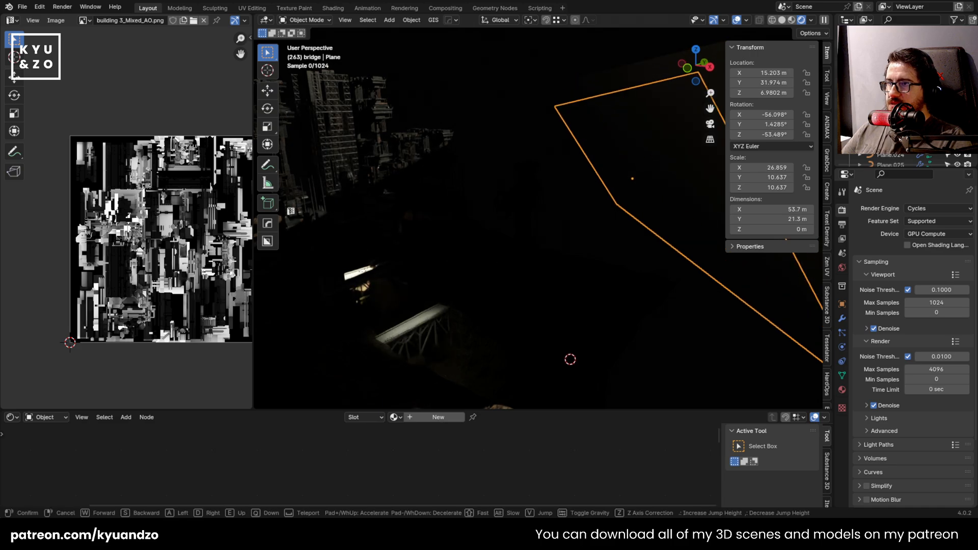
click(410, 274)
key(shift+a)
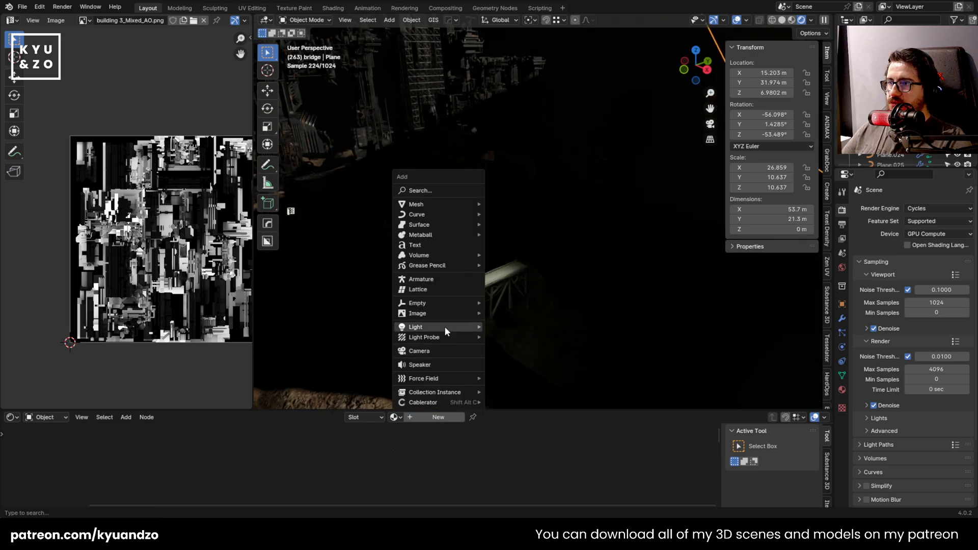
mouse_move(445, 326)
click(504, 327)
key(g)
key(z)
key(Return)
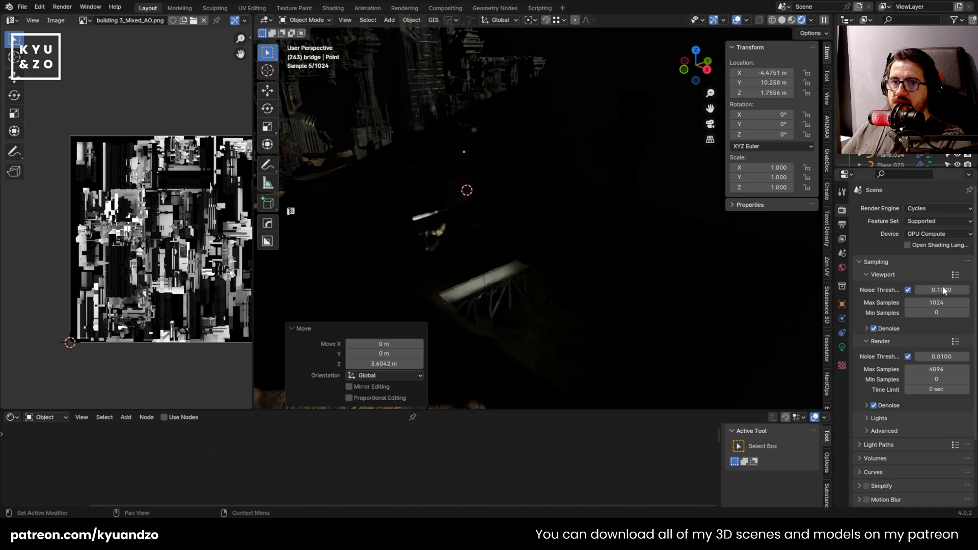
Set the point light's power to about 652 W and move it about 13.3 m along X and -6.6 m along Y
click(843, 348)
drag(923, 276, 958, 276)
key(g)
key(y)
key(x)
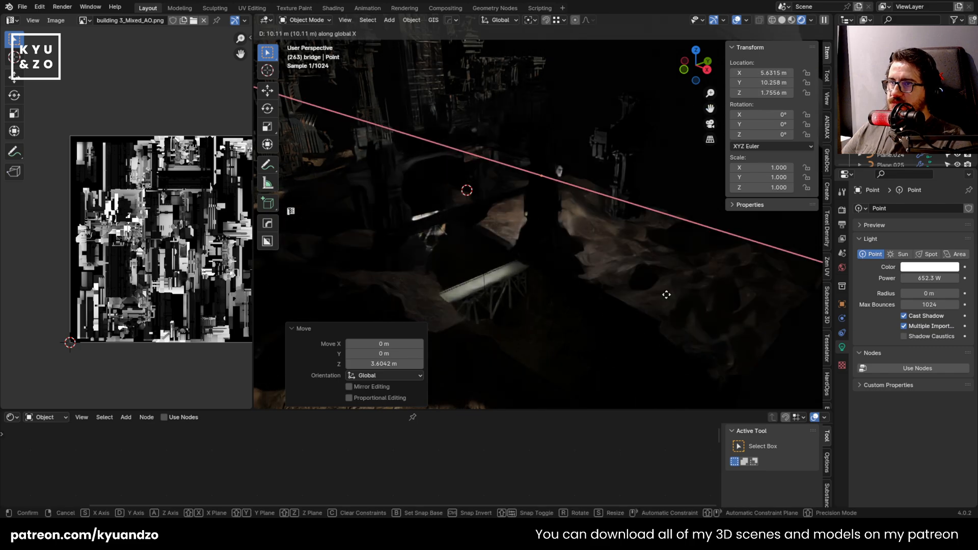
click(599, 183)
key(g)
key(x)
key(y)
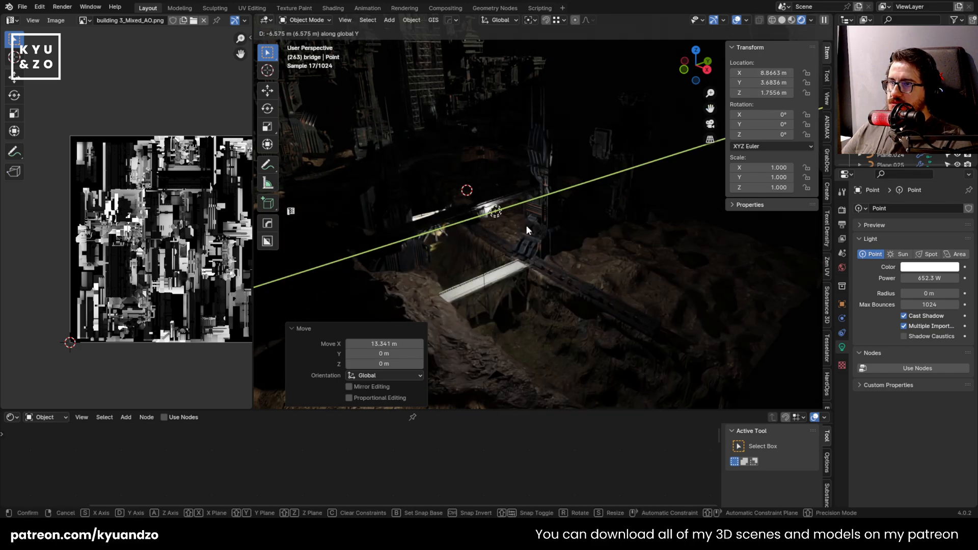
key(Return)
Convert the light to an area light with 89 W power and raise it about 8.6 m above the bridge
click(957, 255)
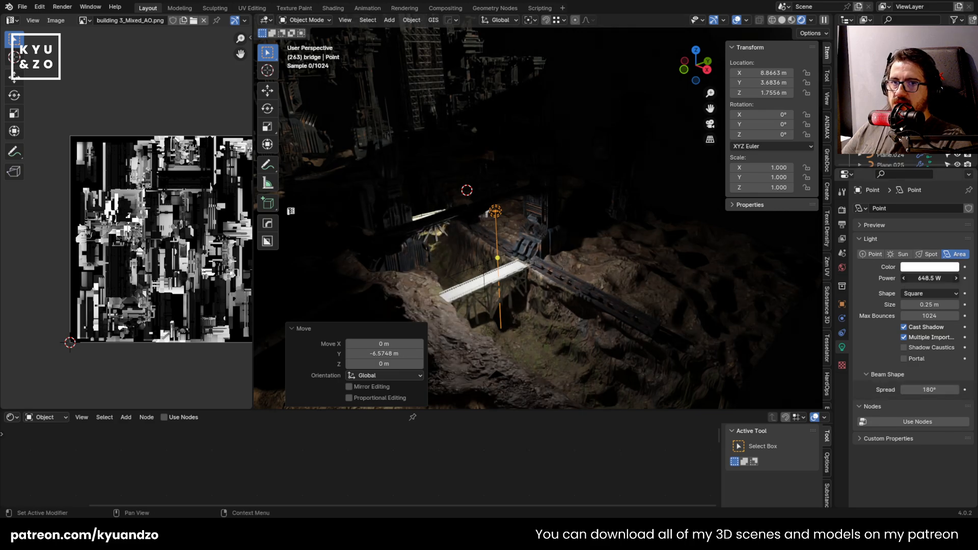
mouse_move(908, 278)
mouse_down()
mouse_move(861, 277)
mouse_move(908, 278)
mouse_up()
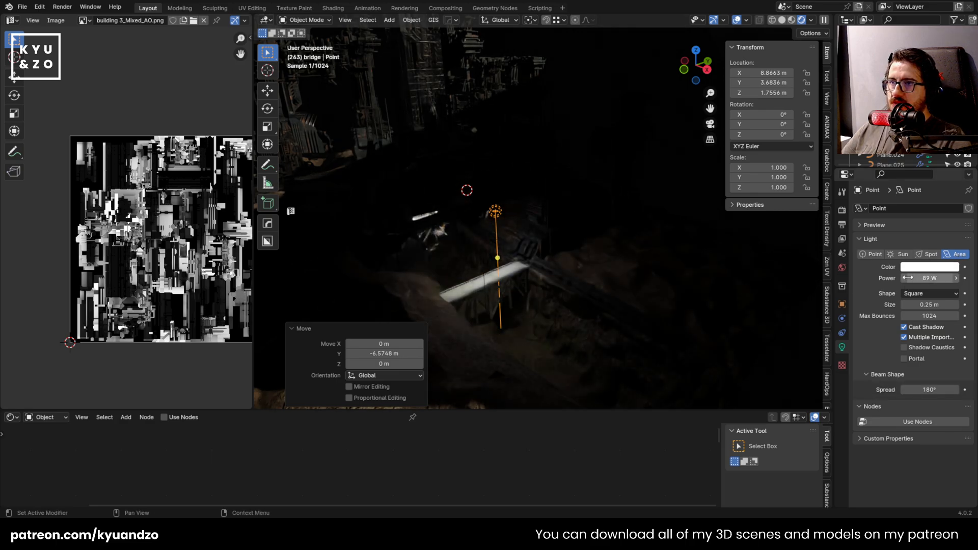
key(g)
key(z)
click(479, 112)
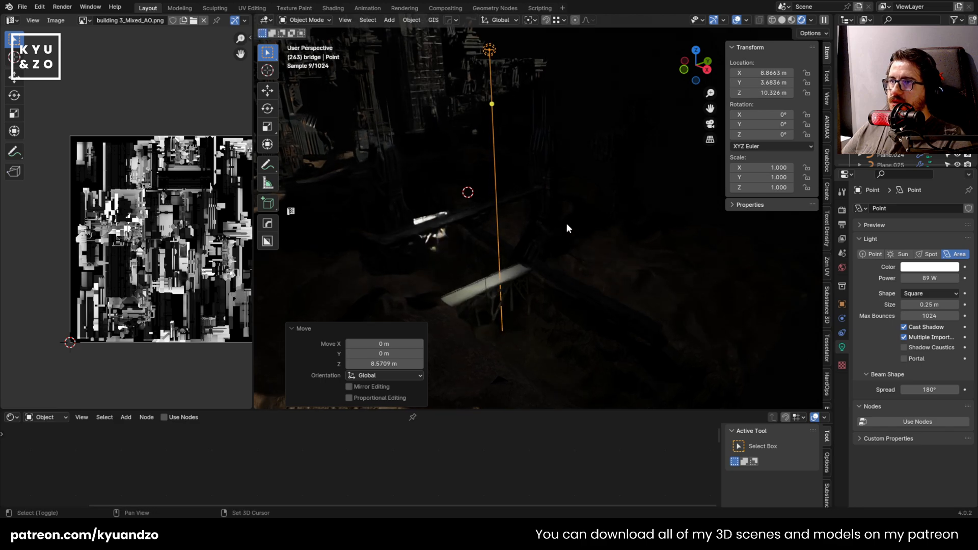
Duplicate the area light along the X axis to about X -9.6 m
middle_drag(535, 125, 524, 151)
shift+middle_drag(592, 313, 511, 199)
key(shift+d)
key(x)
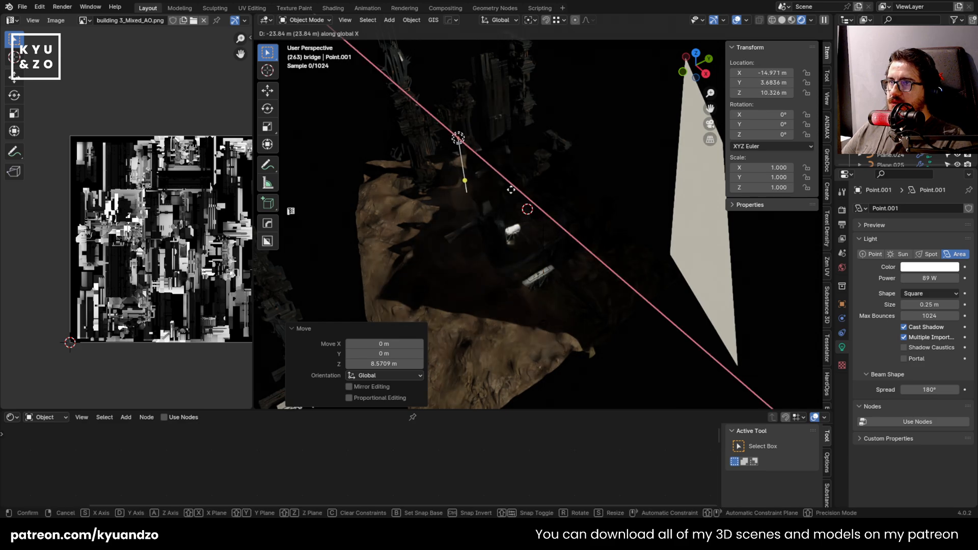
click(511, 189)
Scale the duplicated area light up about 51.5 times with 190.8 W power and move it to about X -10.2, Y 6.7, Z 13 m
key(s)
click(739, 247)
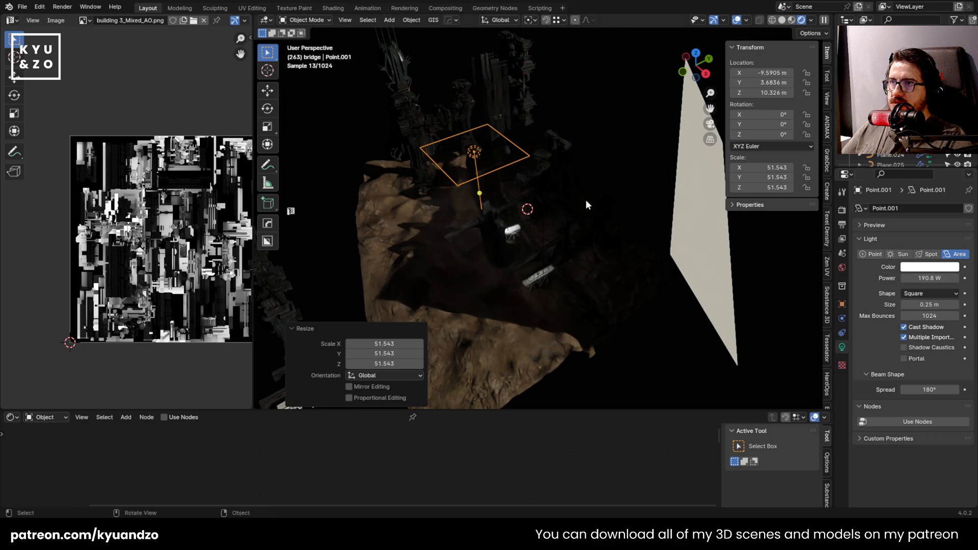
key(g)
click(552, 239)
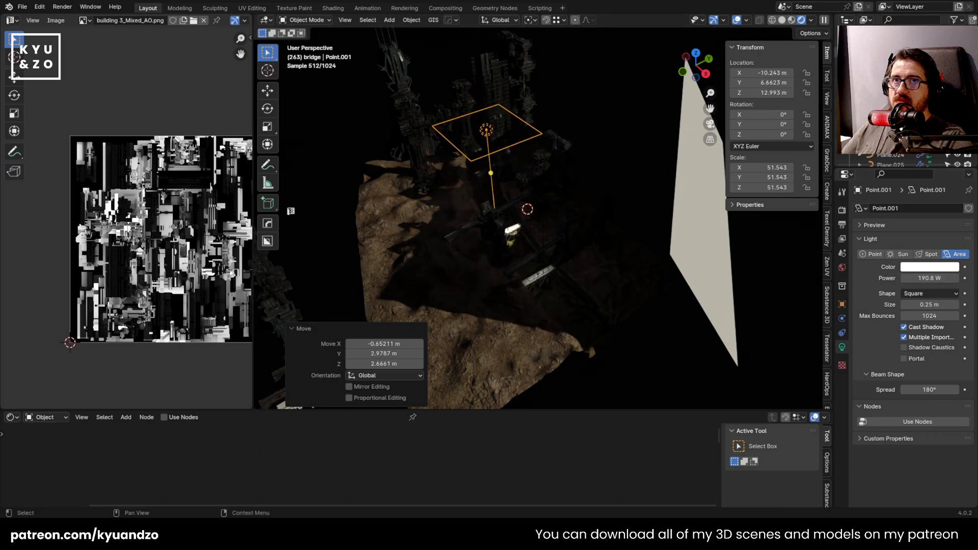
In the camera view, scale the area light above the front bridge to about 0.94 of its size
click(887, 53)
key(KP_0)
scroll(514, 247, up, 8)
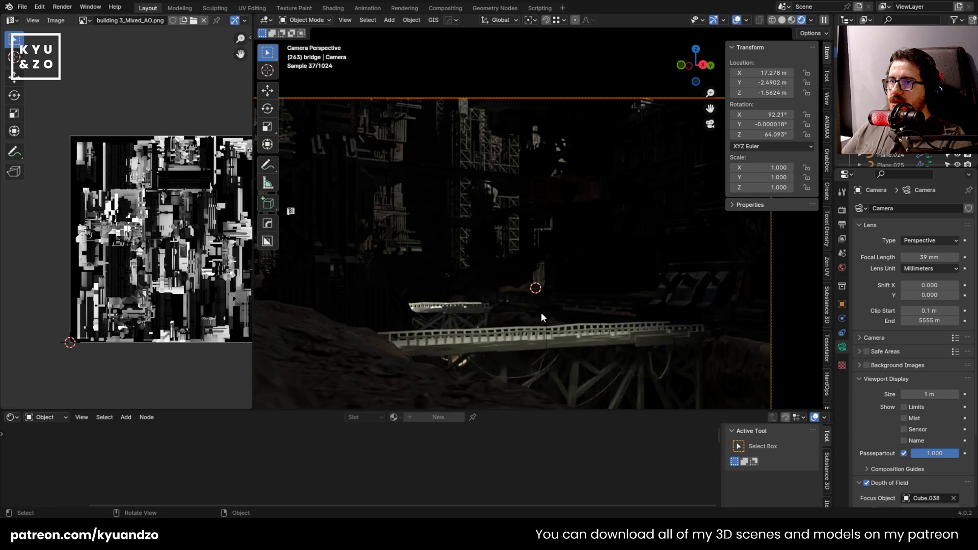
click(556, 289)
click(545, 289)
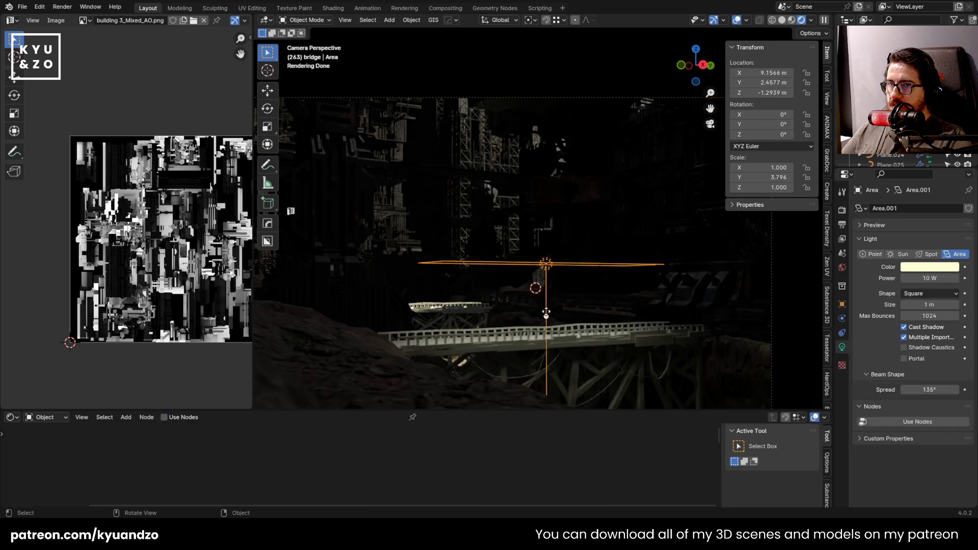
scroll(479, 184, down, 2)
key(s)
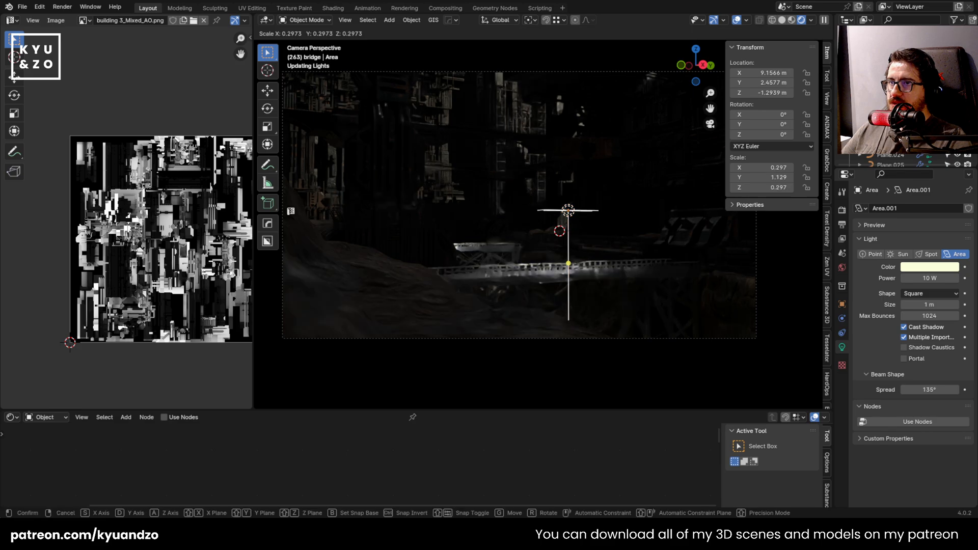
click(613, 211)
Link the building 1 material from the tower at the far side of the bridge to the front bridge
shift+middle_drag(612, 264, 538, 271)
click(538, 273)
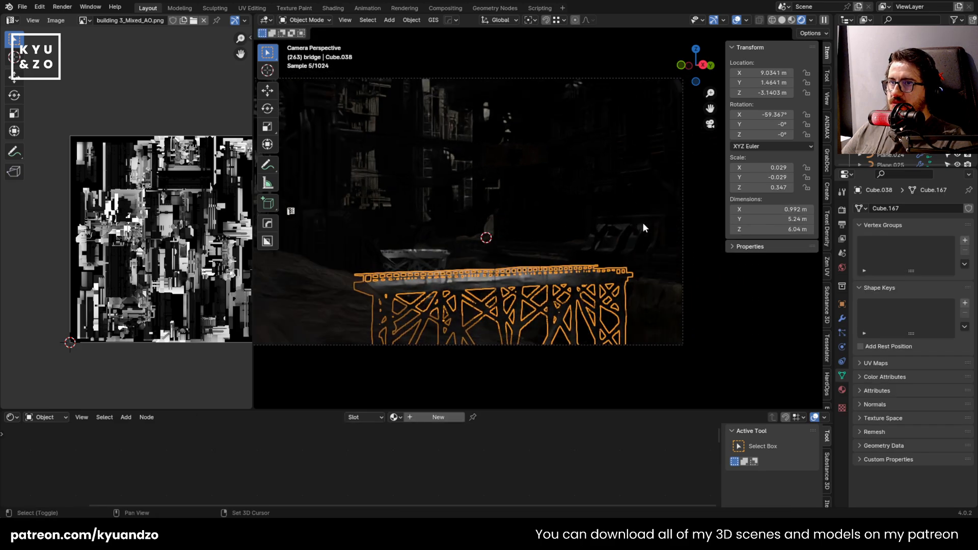
shift+click(643, 222)
key(ctrl+l)
click(626, 226)
Link the same tower's building 1 material to the smaller rear bridge
click(408, 265)
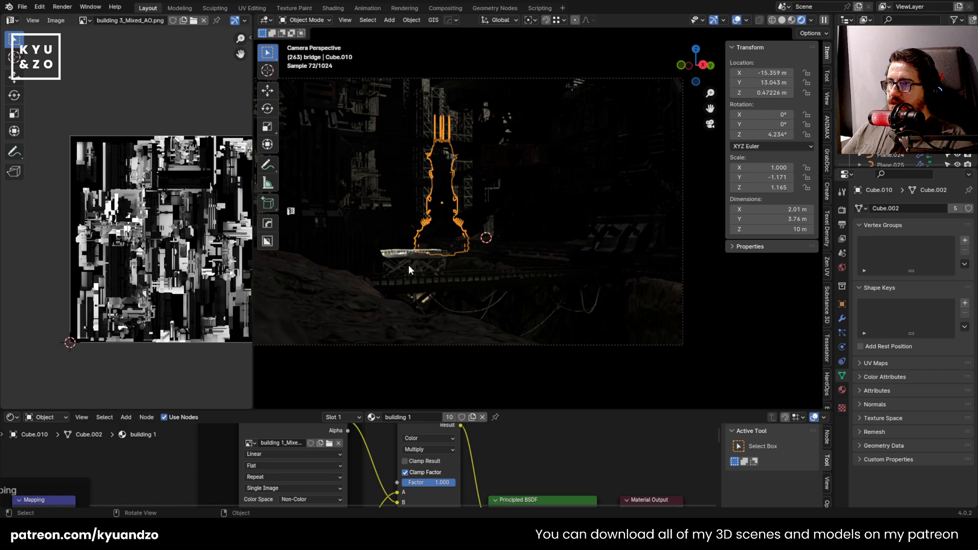
click(395, 257)
shift+click(628, 214)
key(ctrl+l)
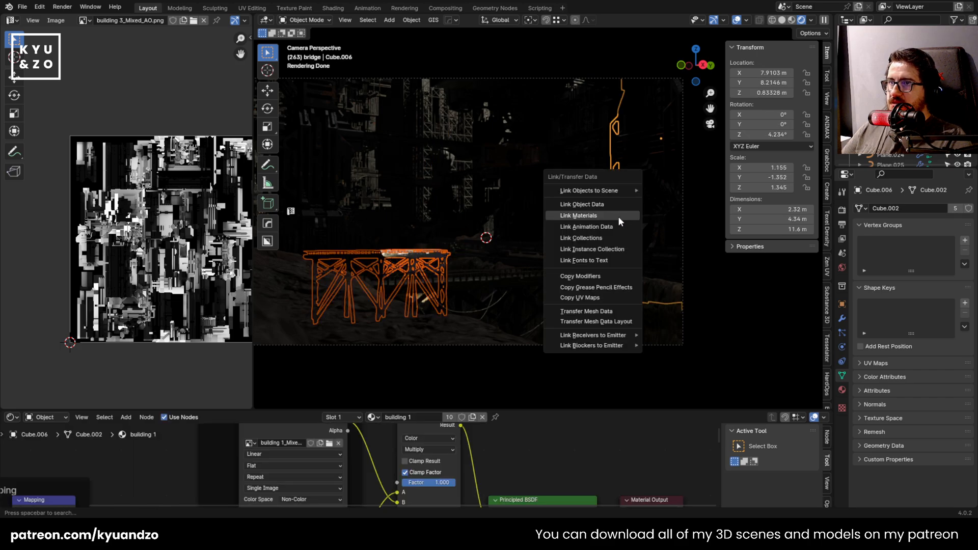
click(619, 216)
click(472, 173)
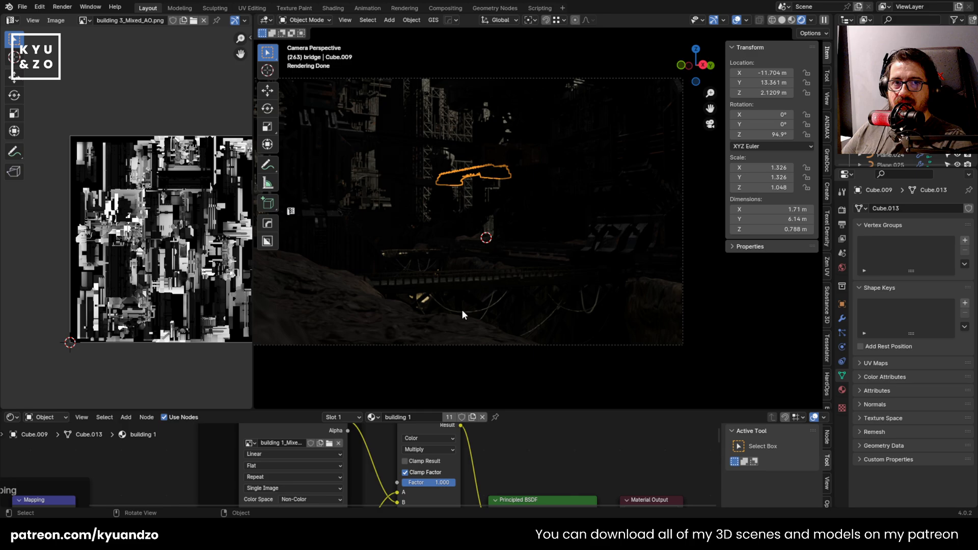
shift+middle_drag(520, 166, 586, 153)
scroll(496, 211, down, 2)
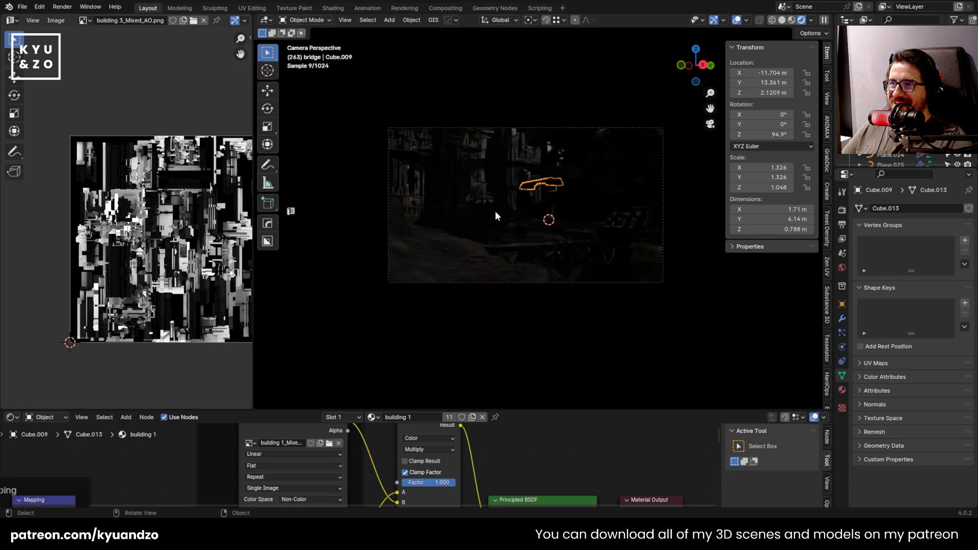
scroll(495, 211, up, 2)
click(533, 191)
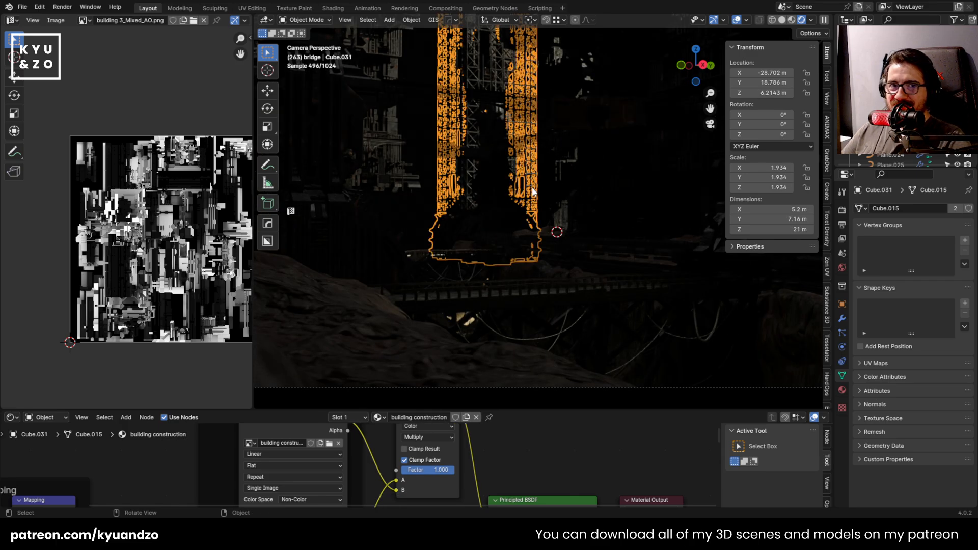
Select the area light above the front bridge and set its power to 59.2 W
scroll(587, 192, down, 2)
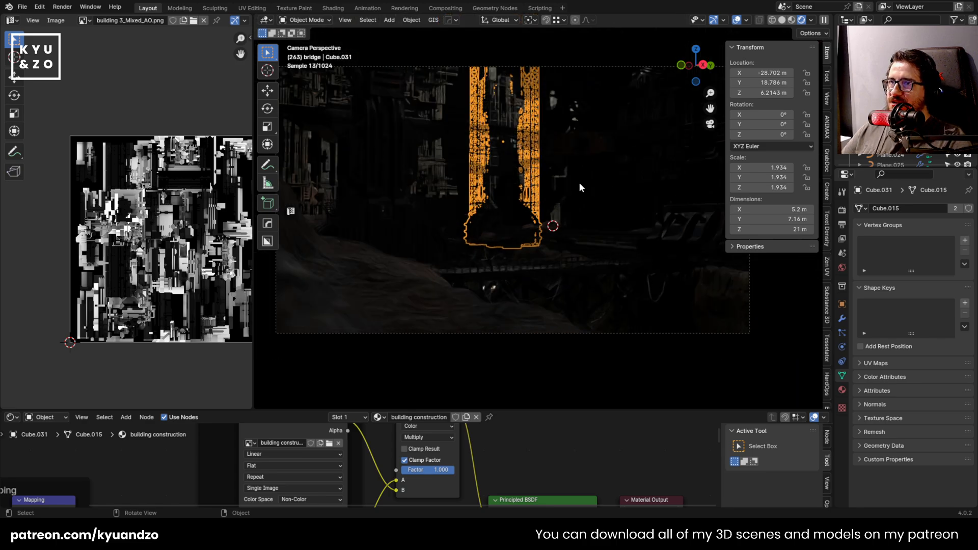
click(557, 234)
click(558, 231)
click(563, 224)
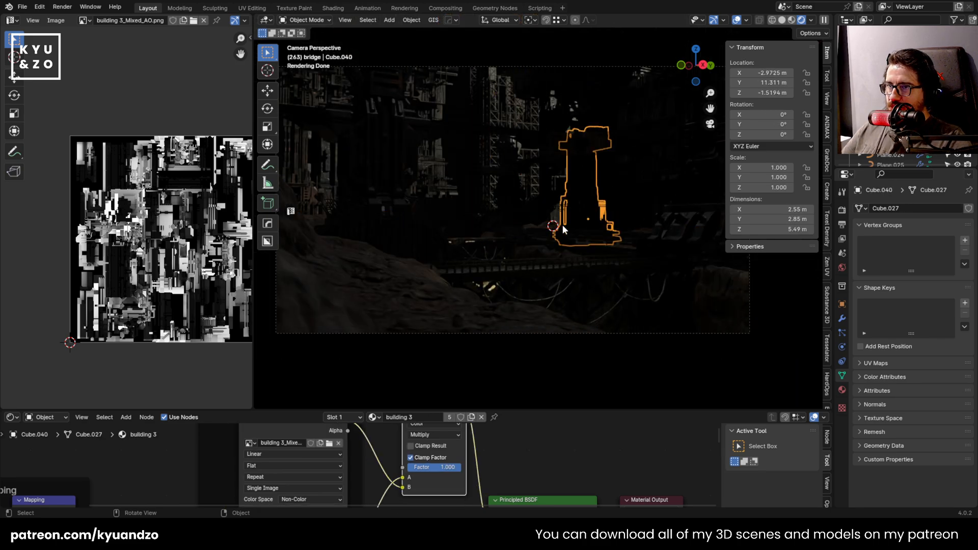
click(559, 243)
click(563, 243)
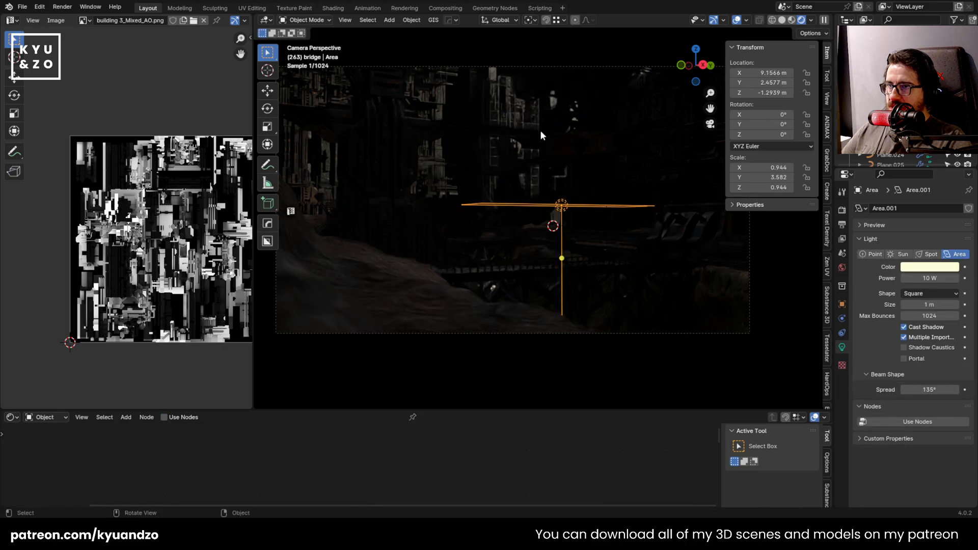
drag(929, 279, 952, 278)
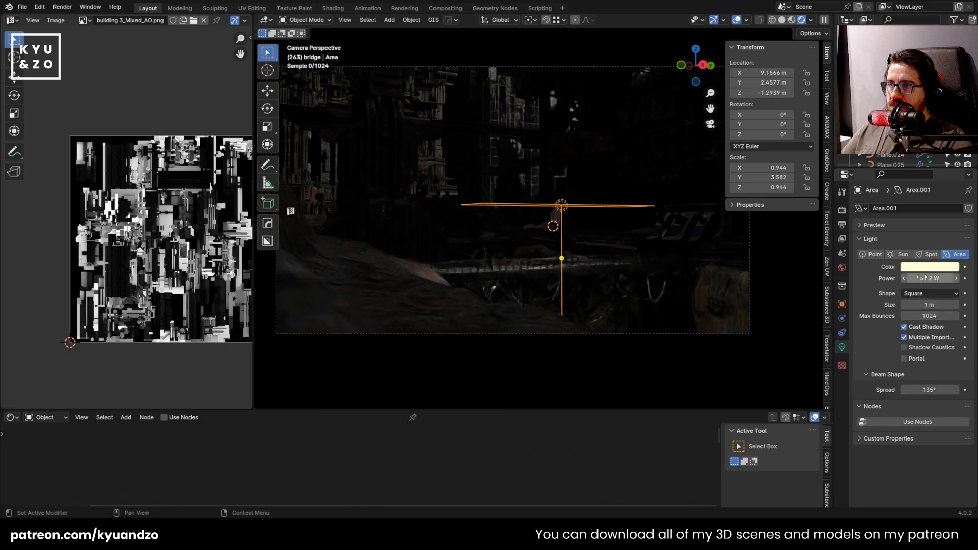
scroll(463, 247, down, 4)
scroll(463, 247, up, 3)
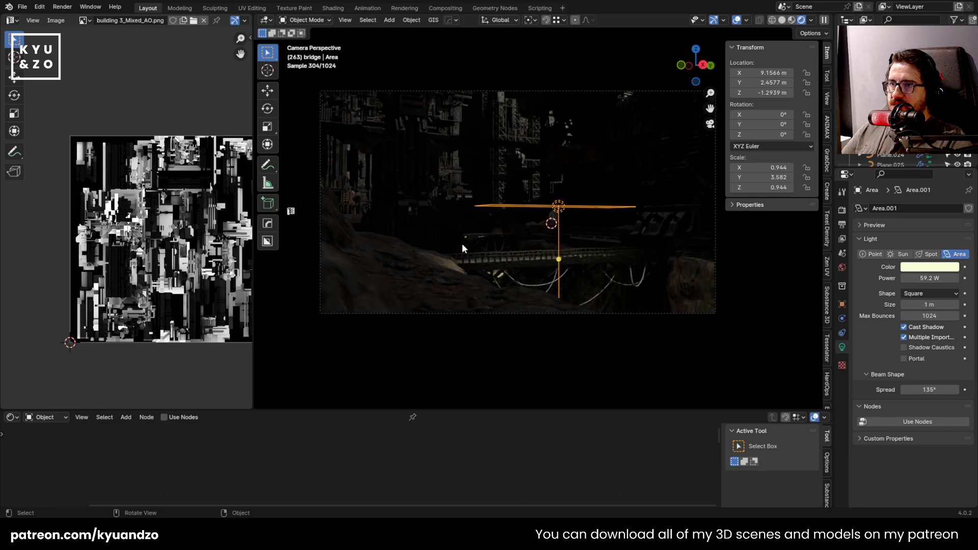
Lower the area light above the rear bridge by about 1.58 m and set its power to 244.1 W
shift+scroll(453, 178, up, 6)
click(528, 229)
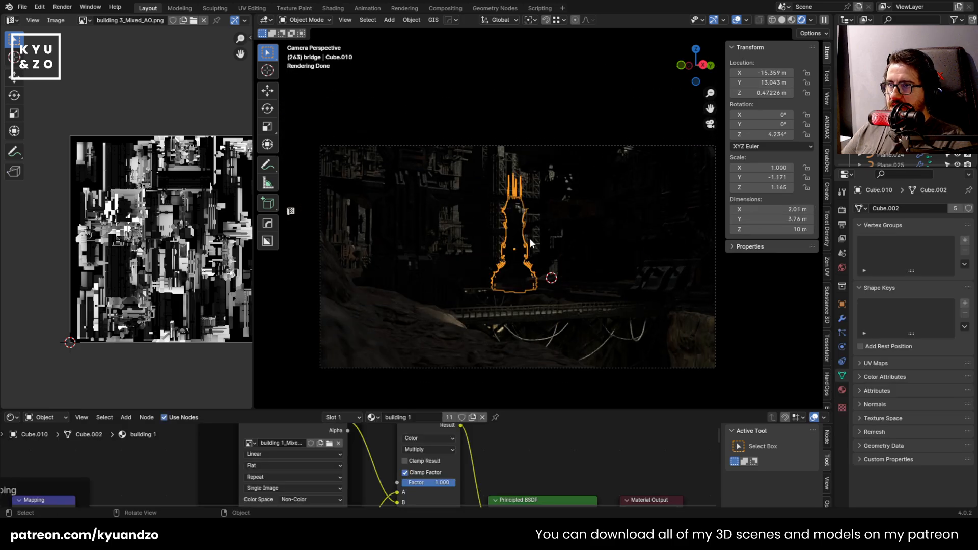
scroll(508, 330, up, 2)
key(ctrl+z)
click(439, 239)
click(436, 246)
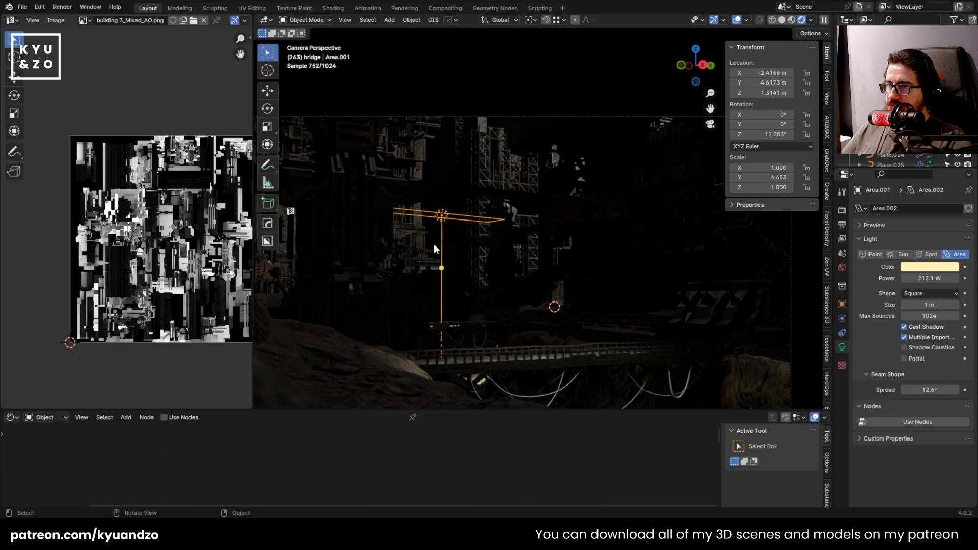
key(g)
key(z)
click(466, 264)
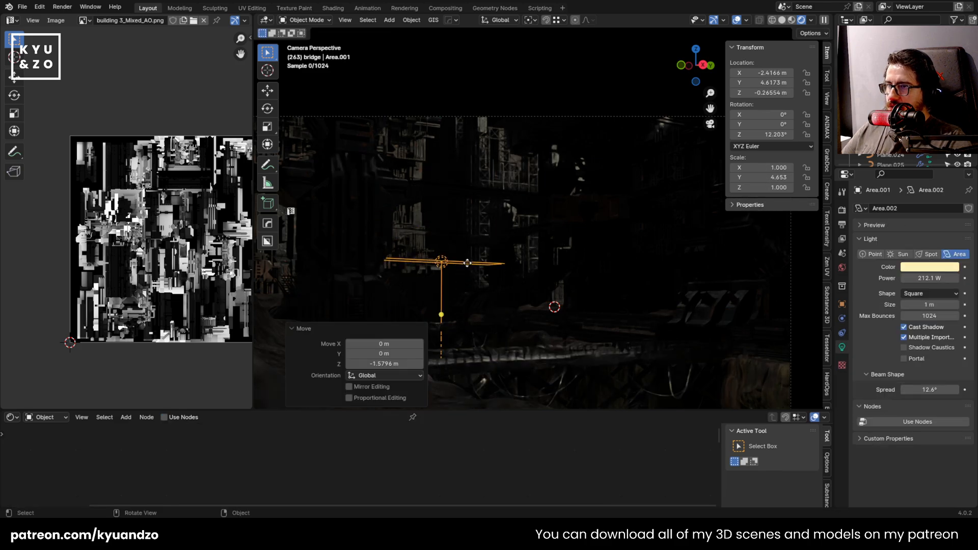
drag(932, 279, 943, 279)
scroll(528, 237, down, 2)
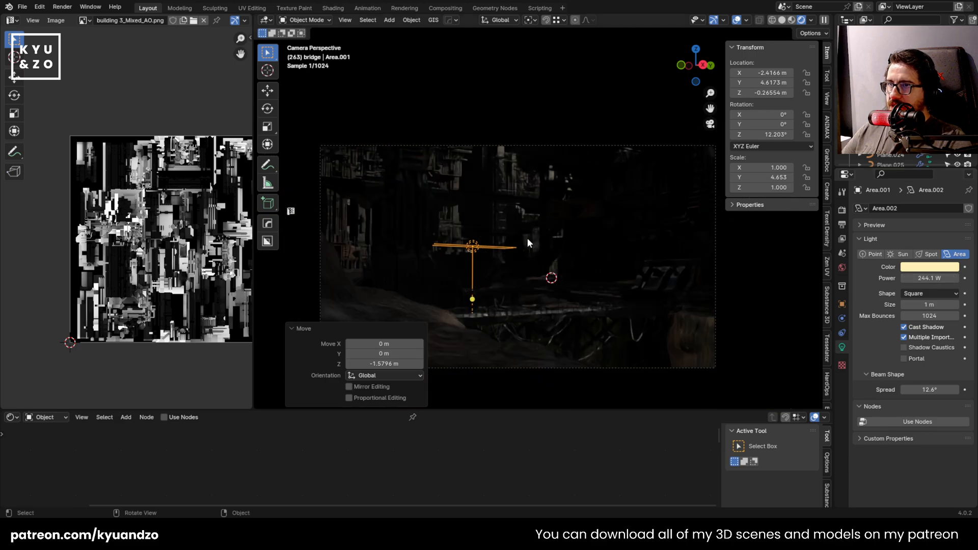
scroll(528, 237, up, 1)
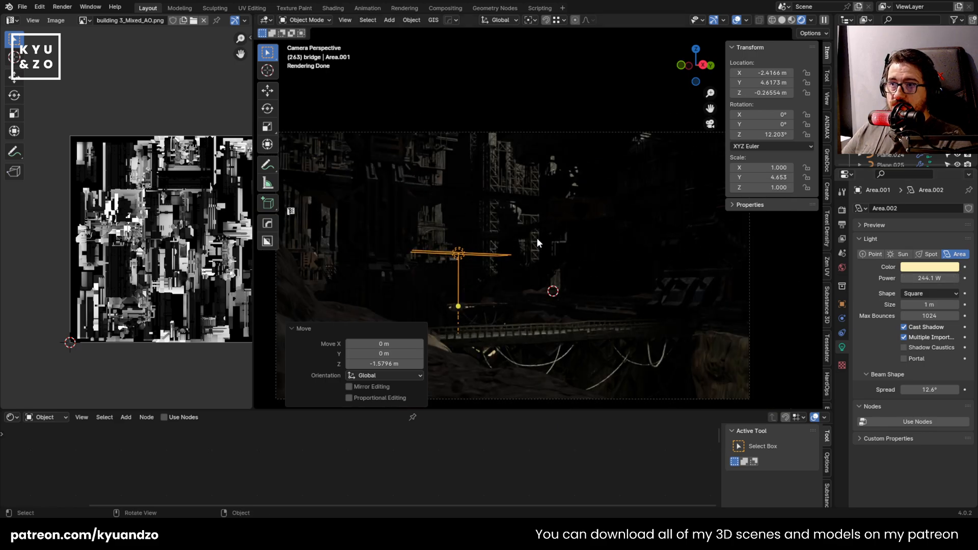
Find the sun light in the scene and raise its strength to 4.81, checking the lit towers
text(sun)
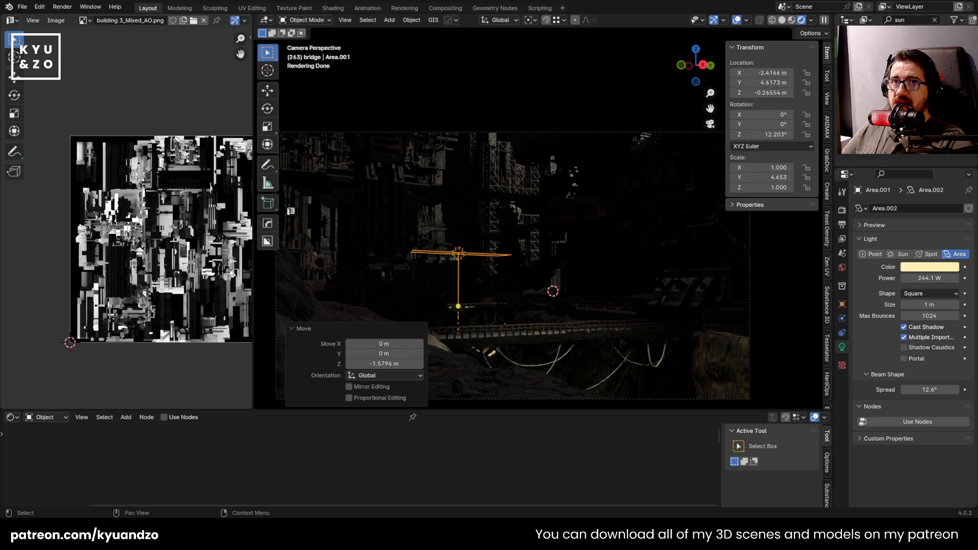
click(884, 53)
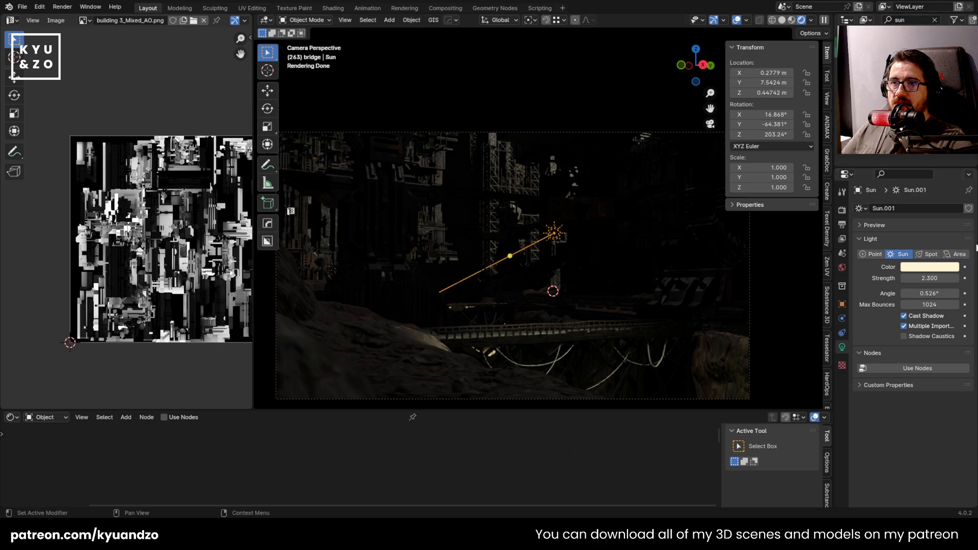
mouse_move(926, 279)
mouse_down()
mouse_move(963, 279)
mouse_move(912, 278)
mouse_up()
scroll(439, 214, up, 10)
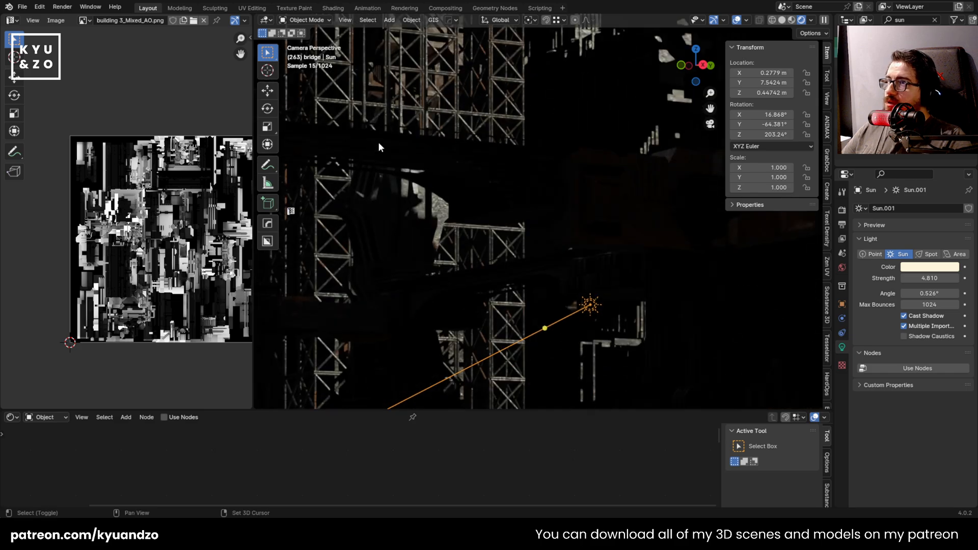
shift+middle_drag(378, 143, 660, 109)
shift+middle_drag(439, 200, 534, 181)
scroll(522, 265, up, 4)
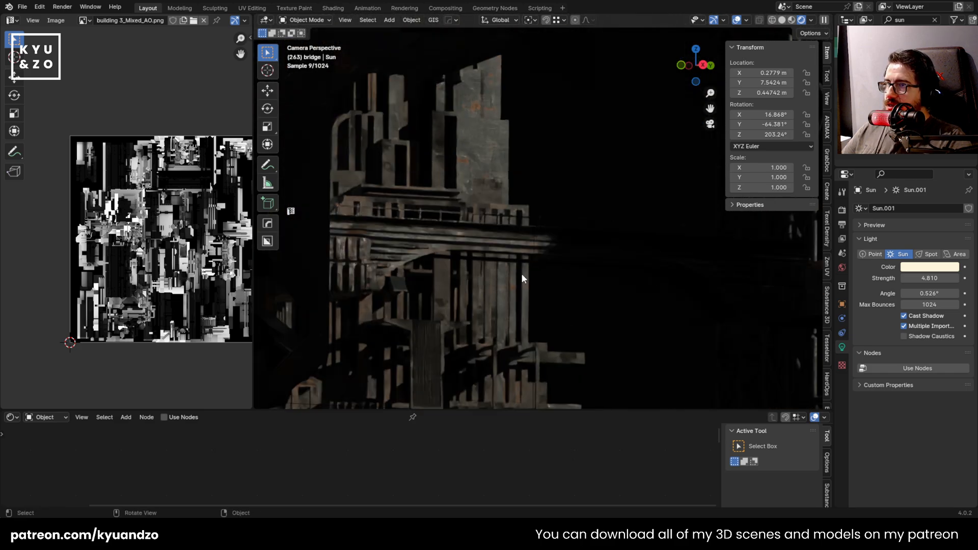
Add a cube enclosing the scene and scale it to about 72.1 × 40 × 40 m, stretched along X
middle_drag(435, 195, 513, 179)
key(shift+a)
mouse_move(506, 109)
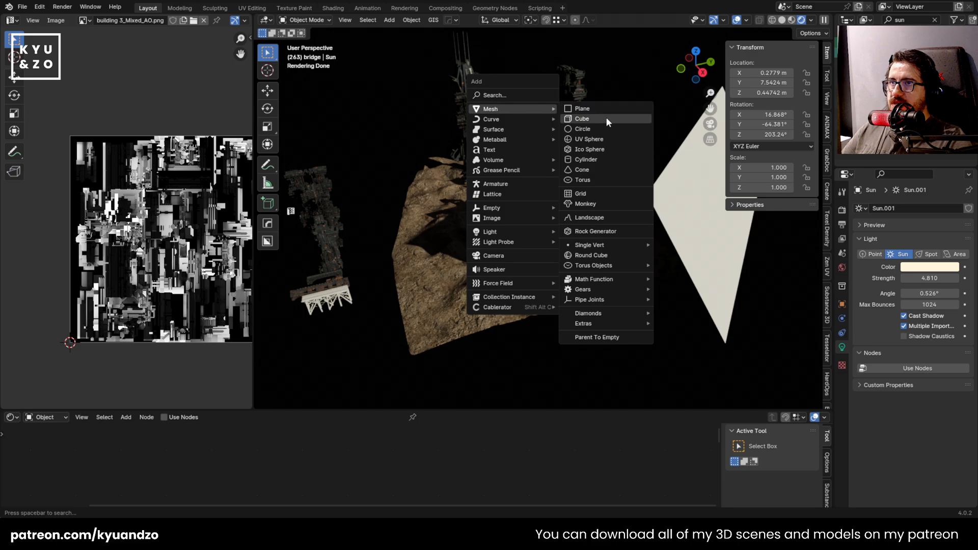
click(606, 118)
key(s)
click(562, 157)
key(s)
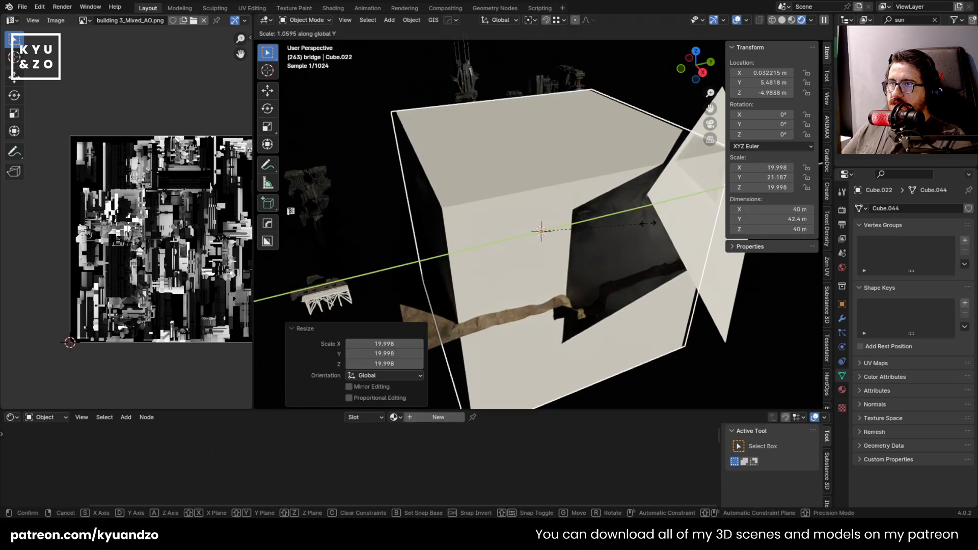
key(x)
click(281, 411)
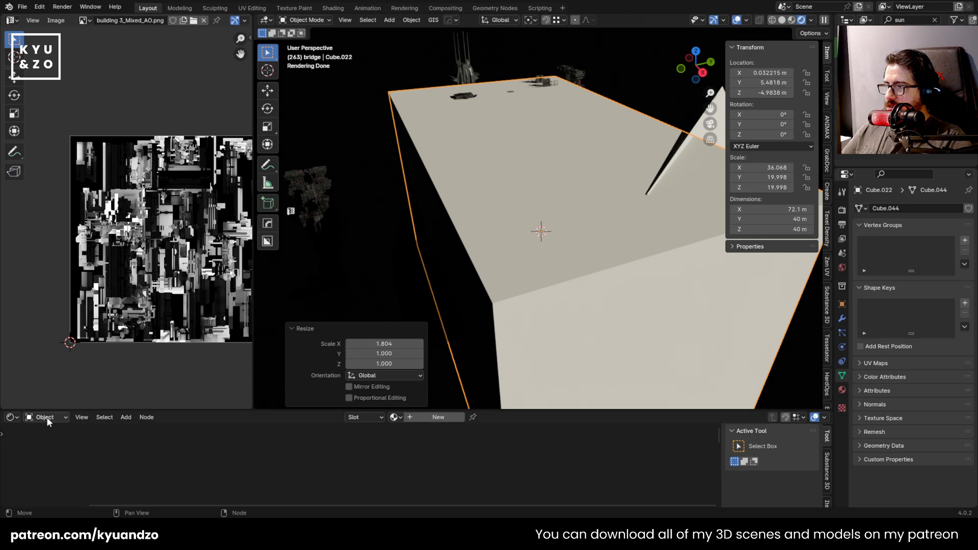
Create a new material for the enclosing cube and delete its Principled BSDF node
drag(67, 411, 69, 313)
click(422, 318)
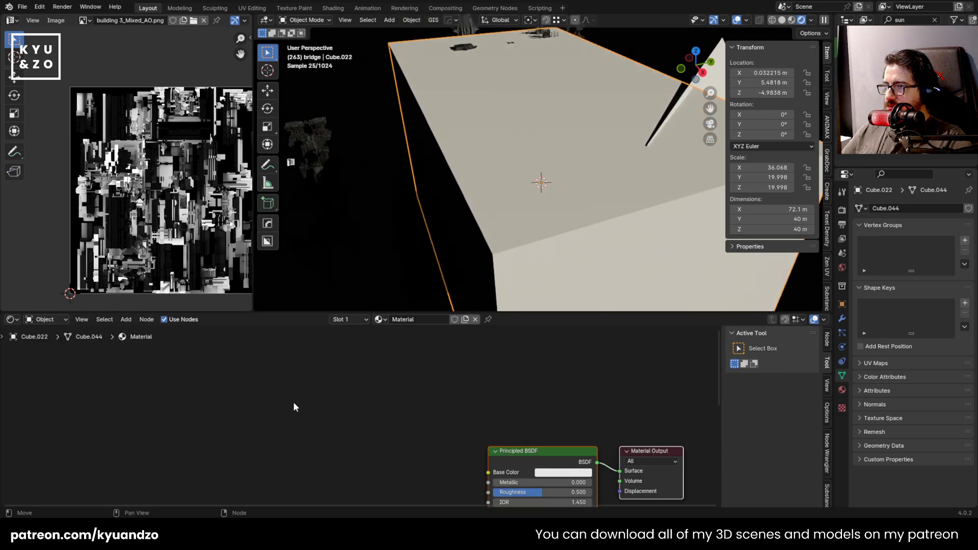
click(570, 467)
key(x)
Add a Volume Scatter node and connect its Volume output to the Material Output's Surface input
key(shift+a)
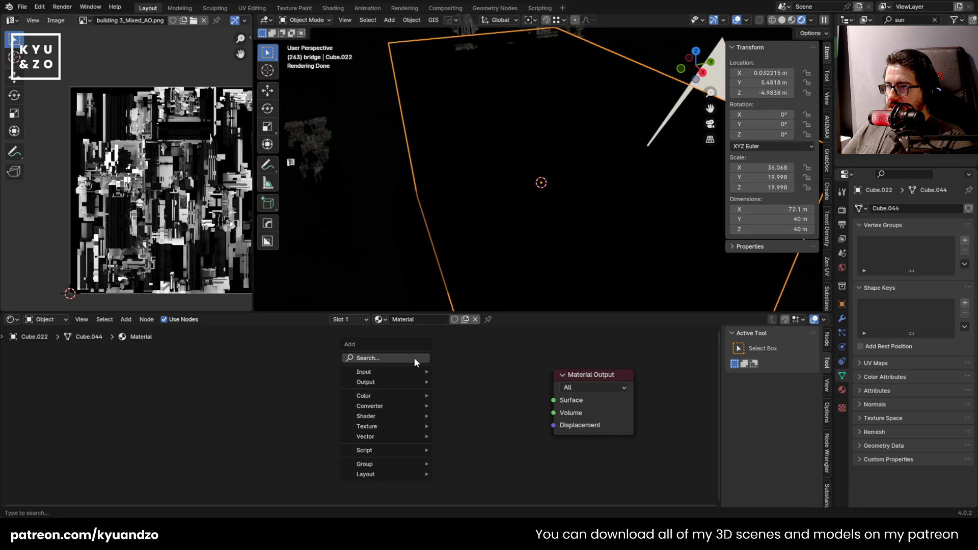
text(v)
click(489, 388)
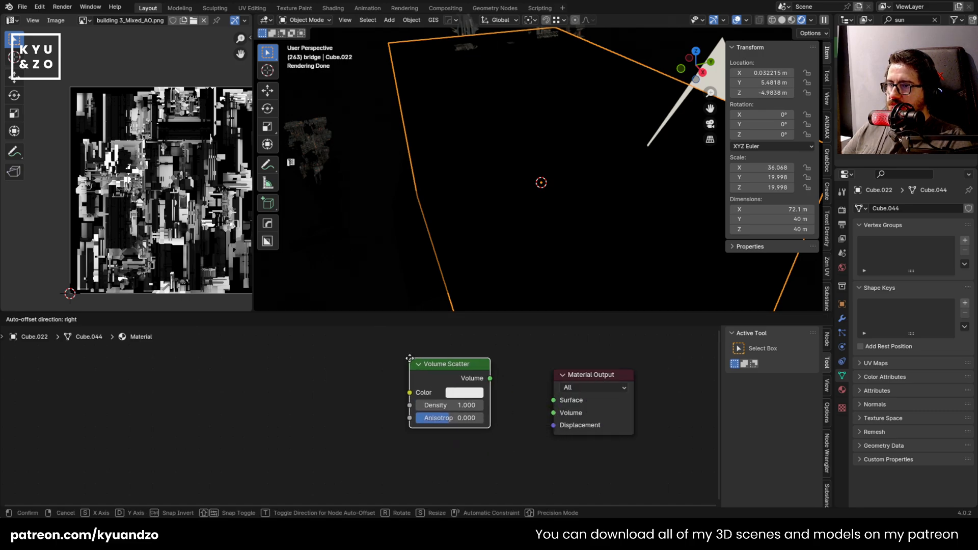
click(481, 395)
drag(490, 378, 555, 401)
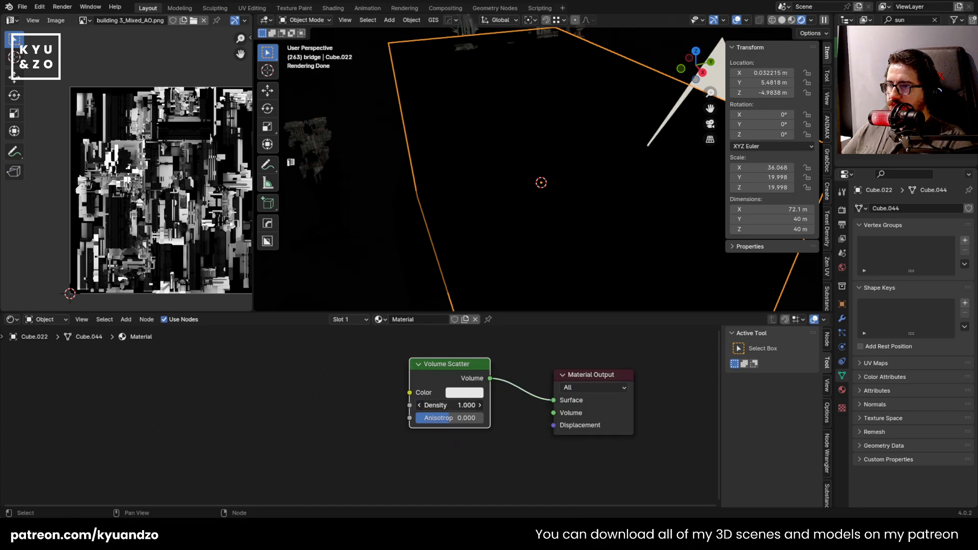
Try a Volume Scatter density of 0.1 and anisotropy of -0.433, checking the effect through the scene camera
click(480, 405)
click(478, 417)
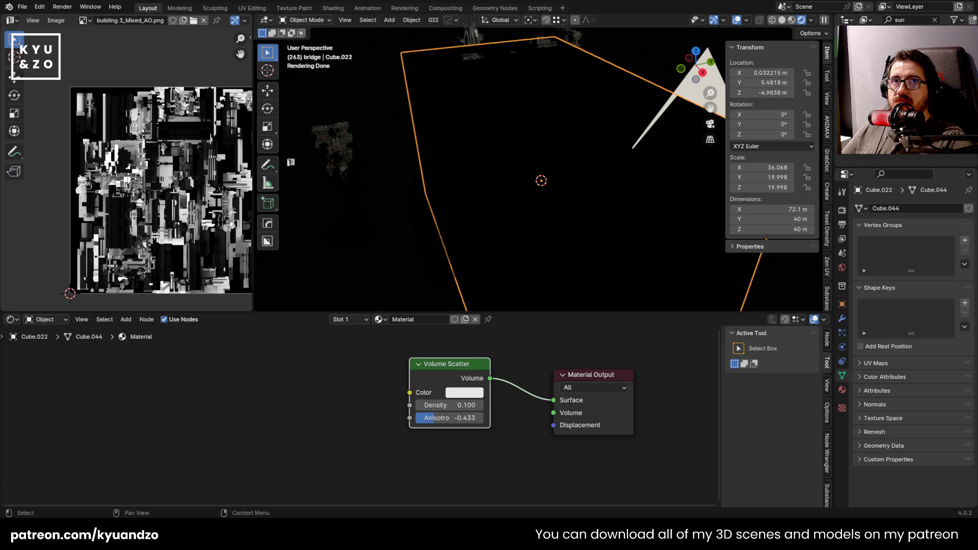
key(KP_0)
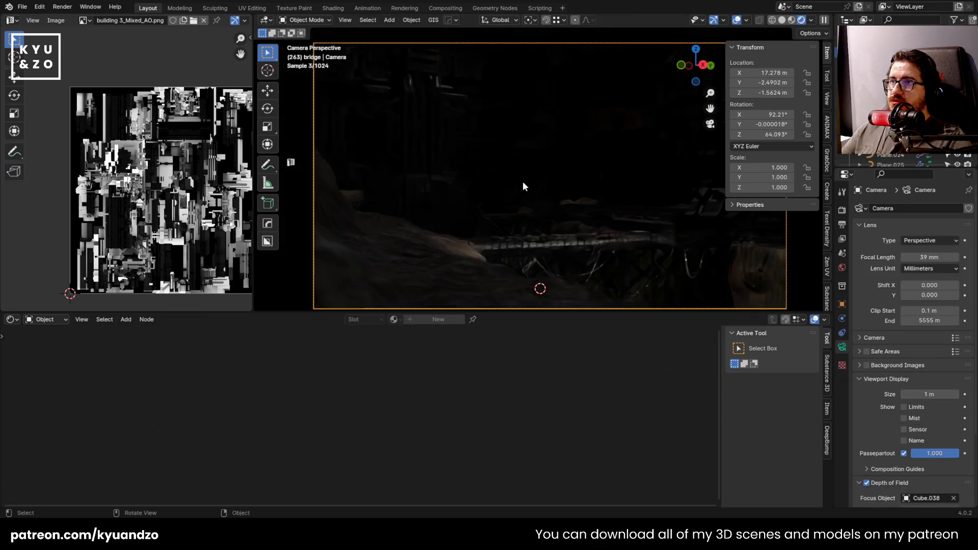
scroll(500, 178, down, 5)
scroll(501, 186, up, 10)
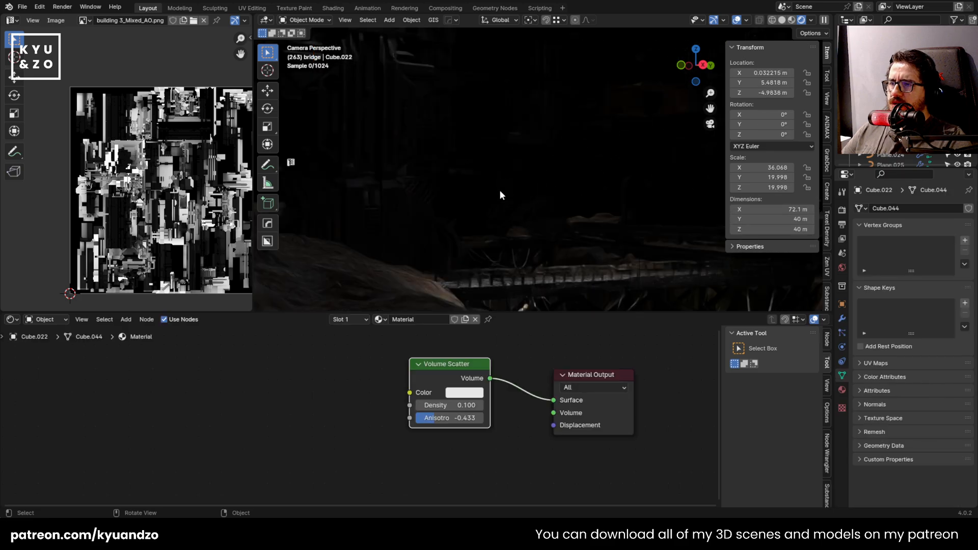
drag(477, 404, 566, 404)
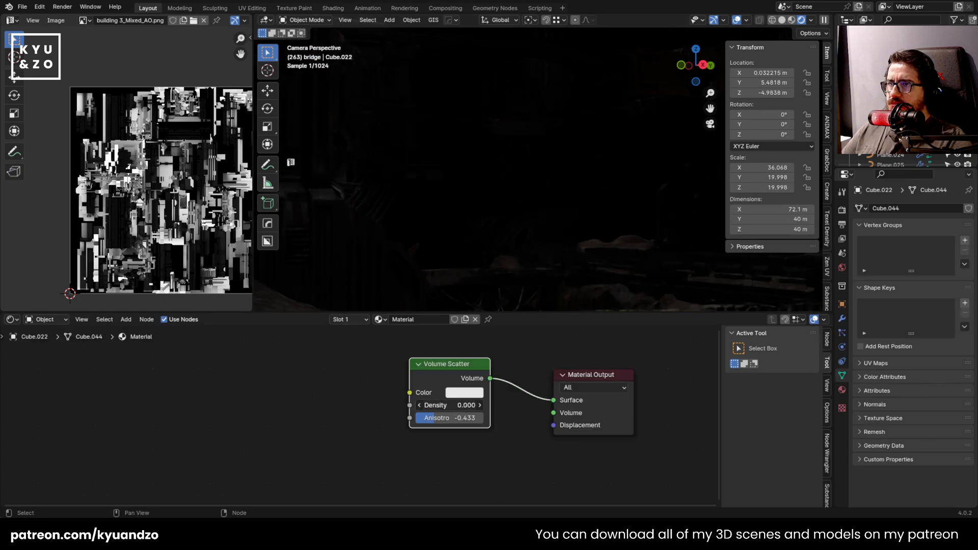
drag(472, 405, 535, 393)
scroll(487, 232, down, 4)
Reconnect the Volume Scatter to the Material Output's Volume input and set density to 2.3 and anisotropy to -0.467
click(498, 384)
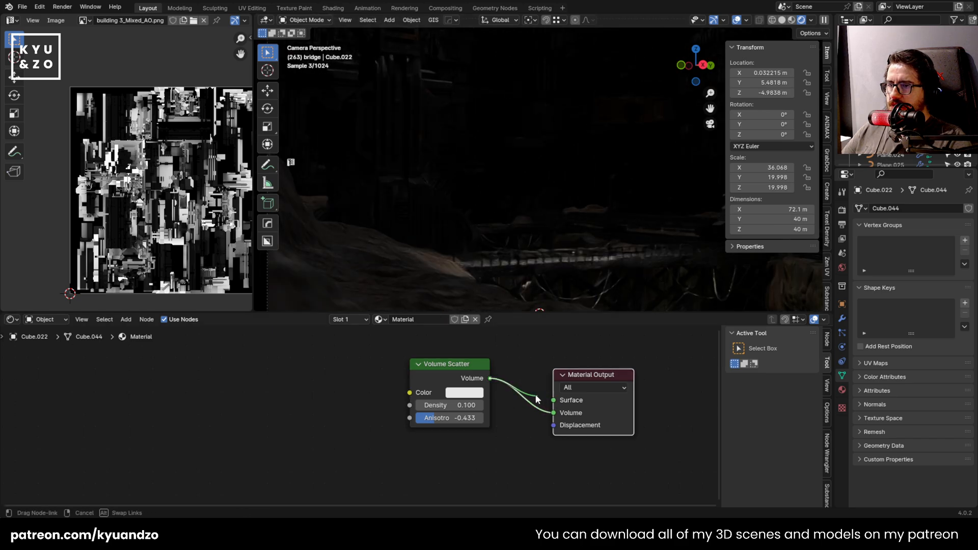
drag(455, 405, 489, 405)
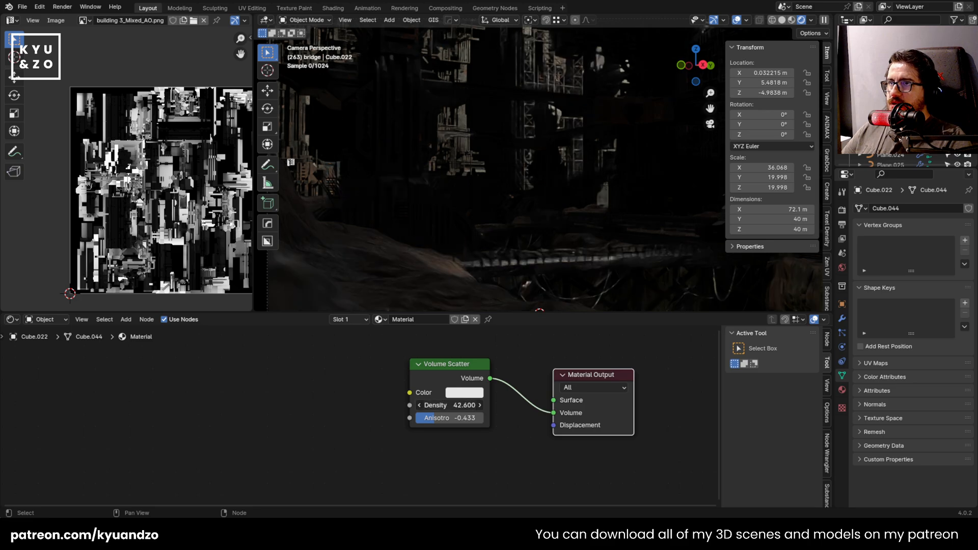
drag(586, 406, 484, 418)
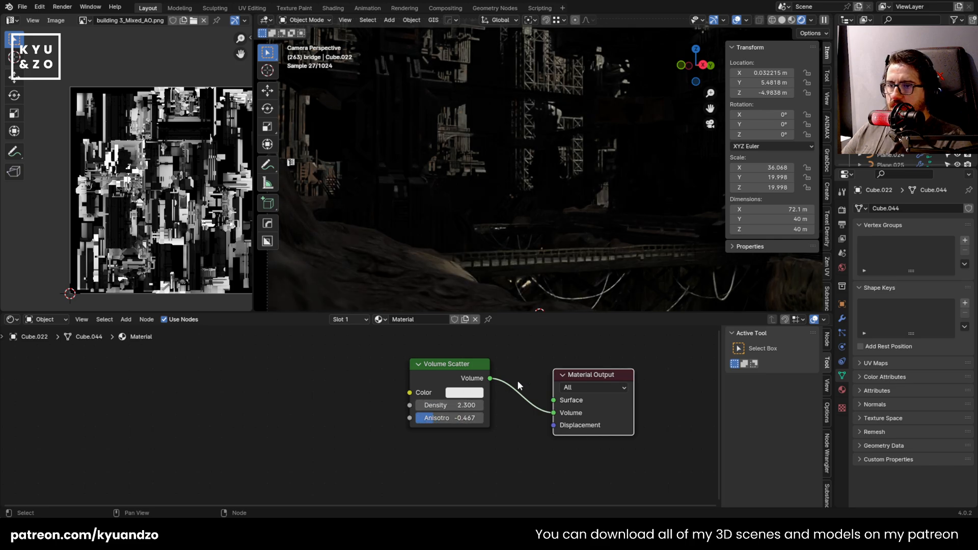
mouse_move(439, 386)
mouse_down()
mouse_move(434, 410)
mouse_move(444, 403)
mouse_up()
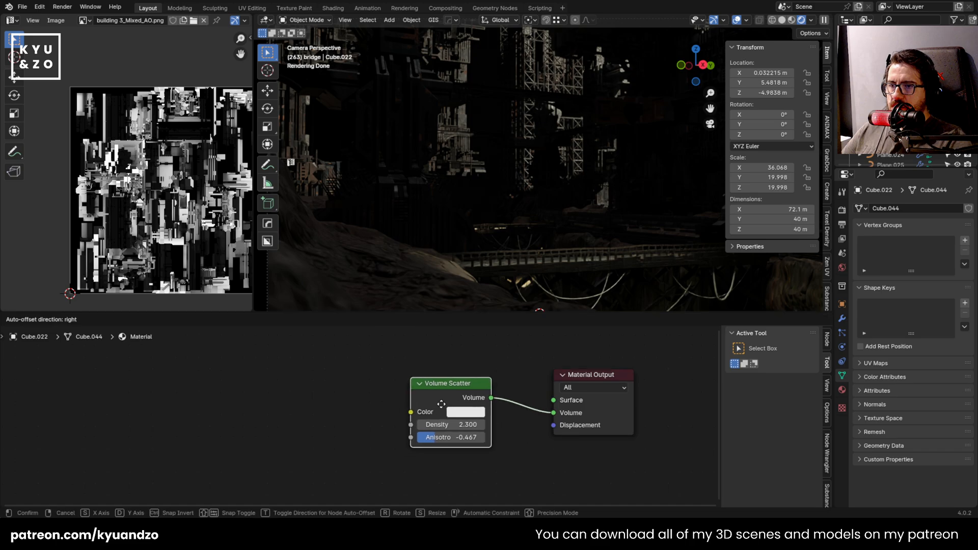
Scale the volume cube down uniformly by 0.647 to about 46.7 × 25.9 × 25.9 m and return to the camera view
middle_drag(474, 160, 472, 210)
scroll(473, 211, down, 18)
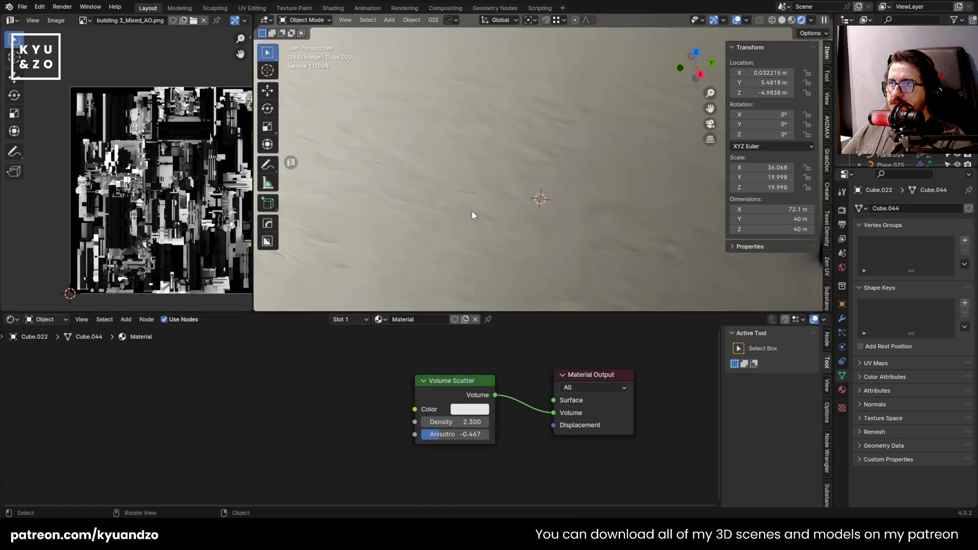
scroll(475, 210, up, 4)
key(s)
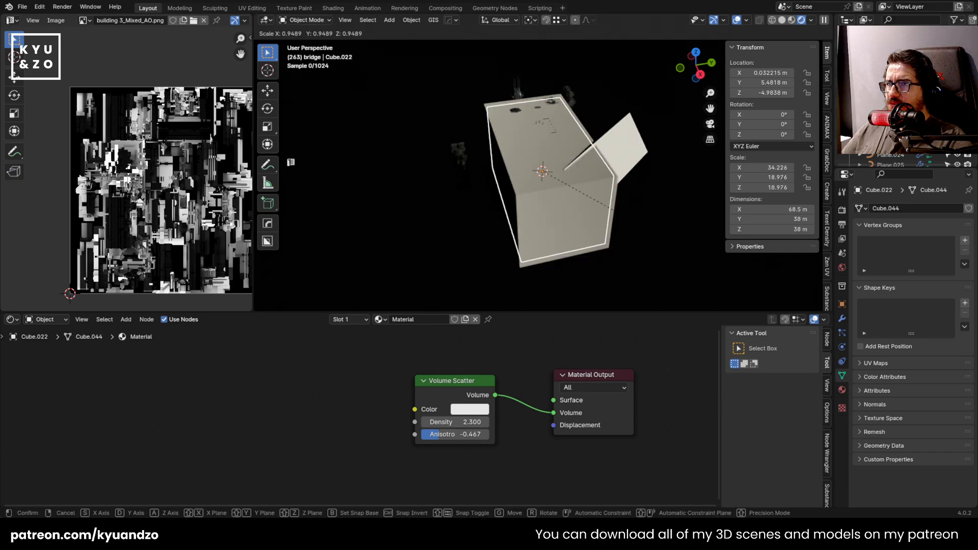
key(Return)
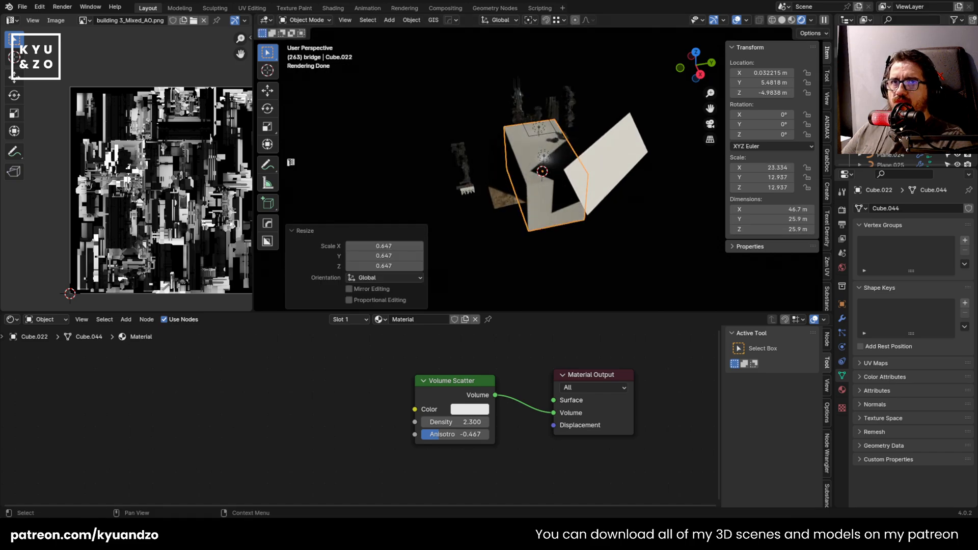
key(KP_0)
click(527, 186)
scroll(532, 177, up, 8)
click(529, 179)
scroll(528, 186, down, 5)
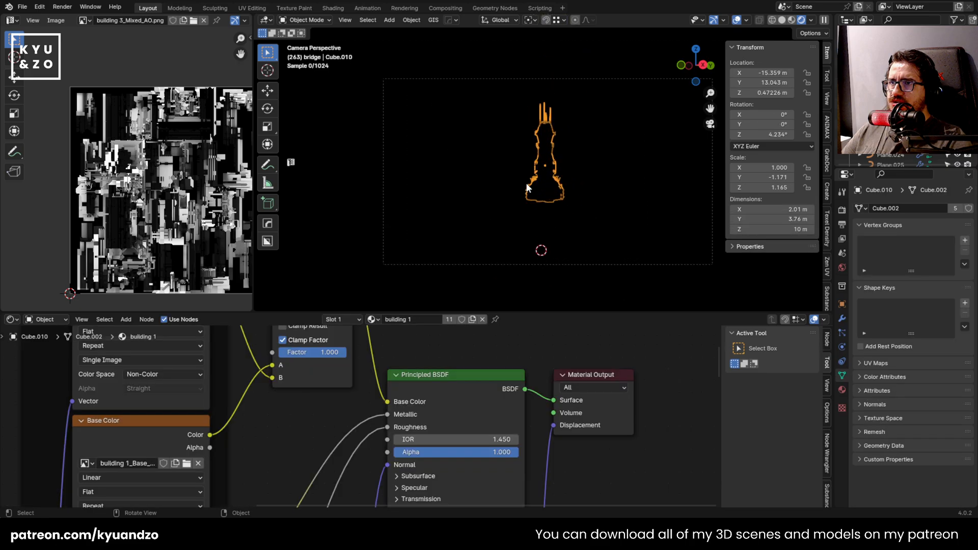
scroll(527, 186, up, 2)
click(428, 147)
click(491, 118)
key(s)
right_click(592, 191)
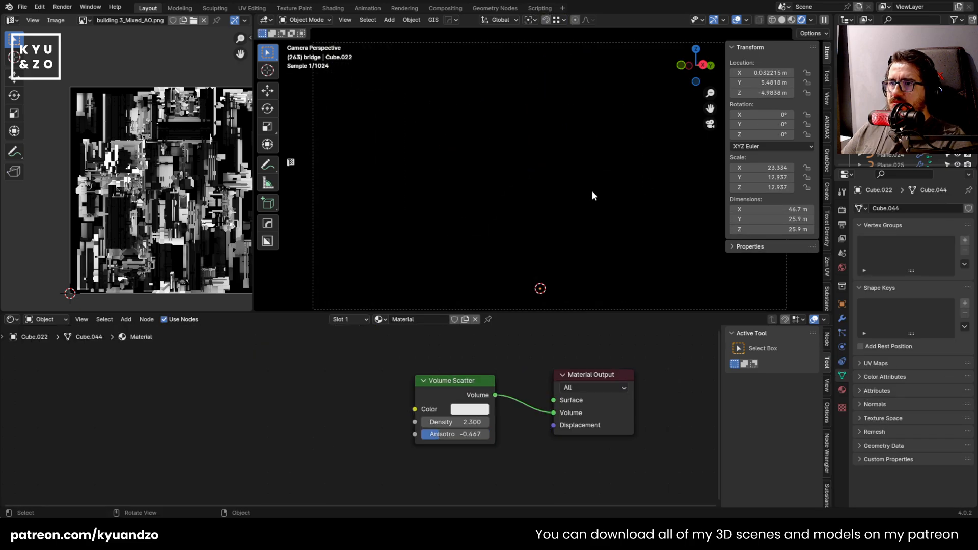
Set the volume cube's scatter density to 0.1 and its anisotropy to -0.817
click(453, 423)
text(0)
key(Return)
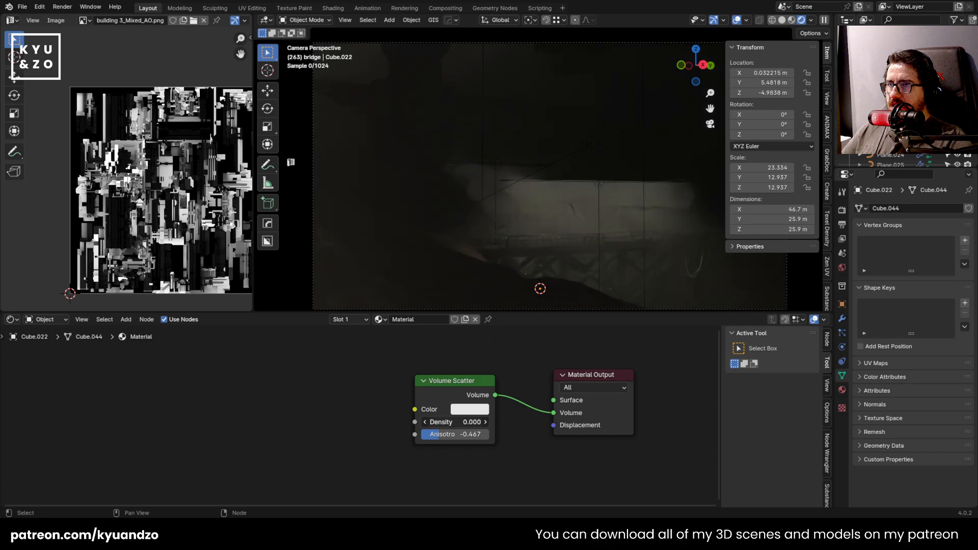
click(472, 422)
text(0.0)
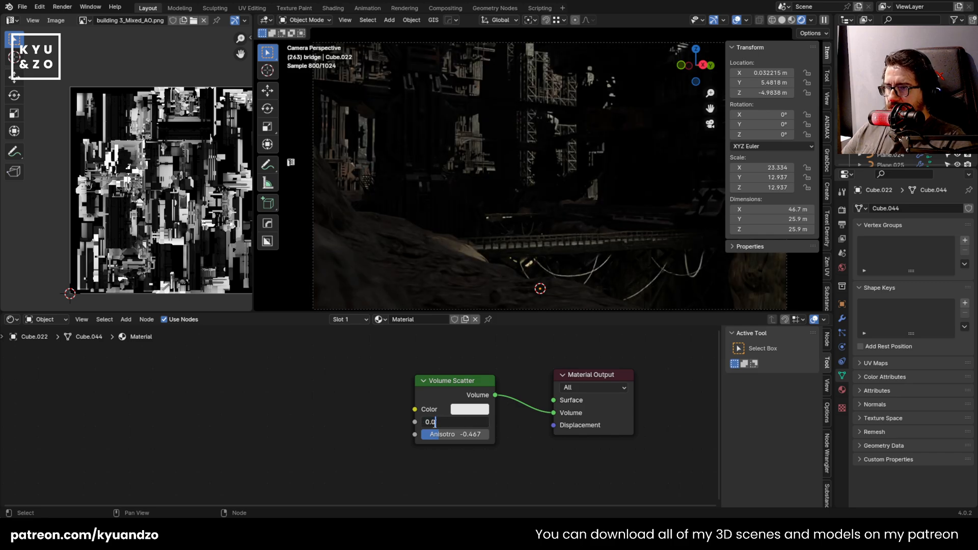
key(Return)
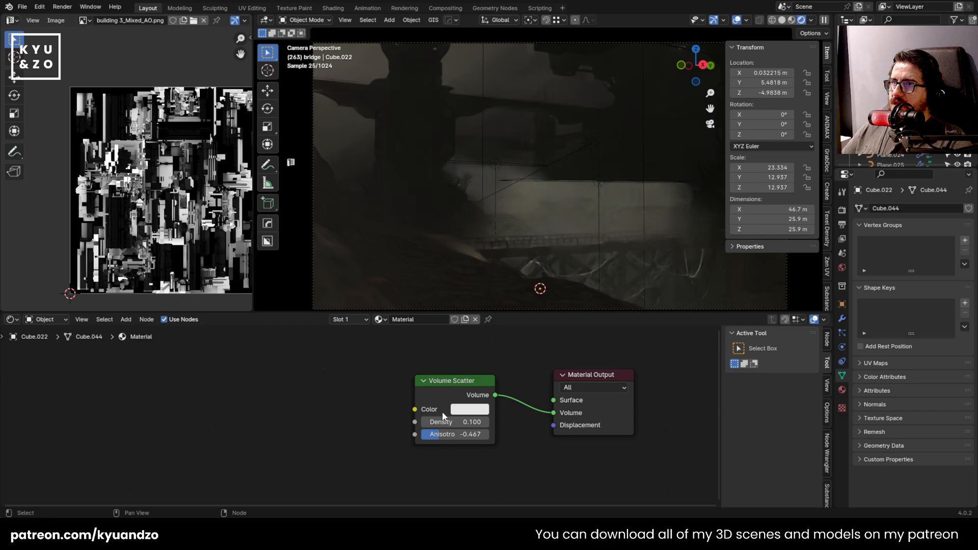
click(446, 417)
mouse_move(447, 435)
mouse_down()
mouse_move(488, 435)
mouse_move(429, 435)
mouse_up()
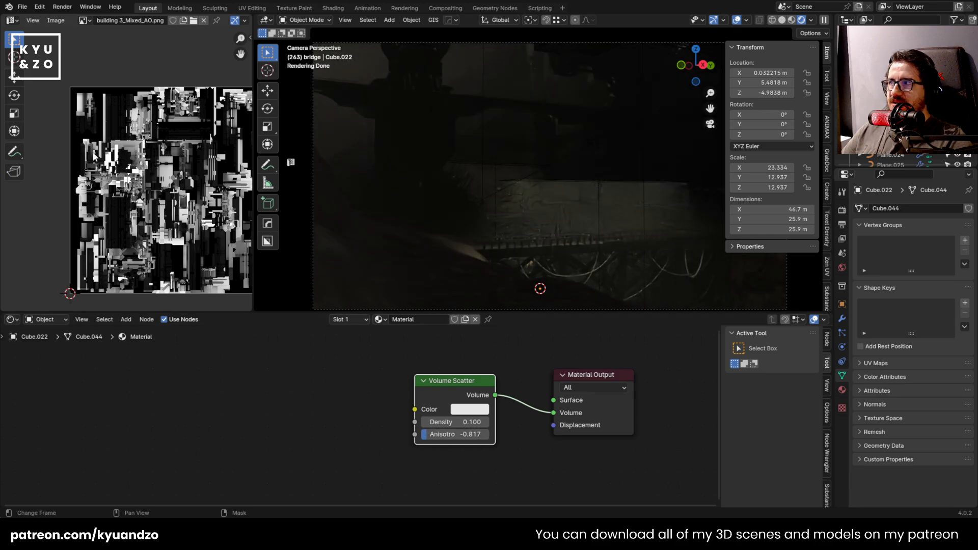
Lower the area light above the front bridge by about 0.69 m along Z
scroll(113, 165, down, 8)
scroll(523, 193, up, 2)
click(524, 194)
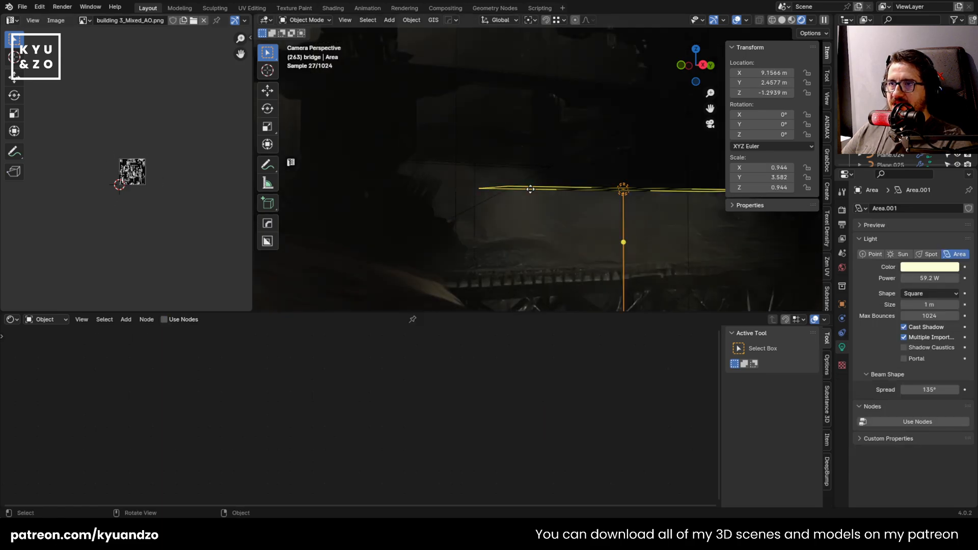
key(g)
key(z)
click(530, 244)
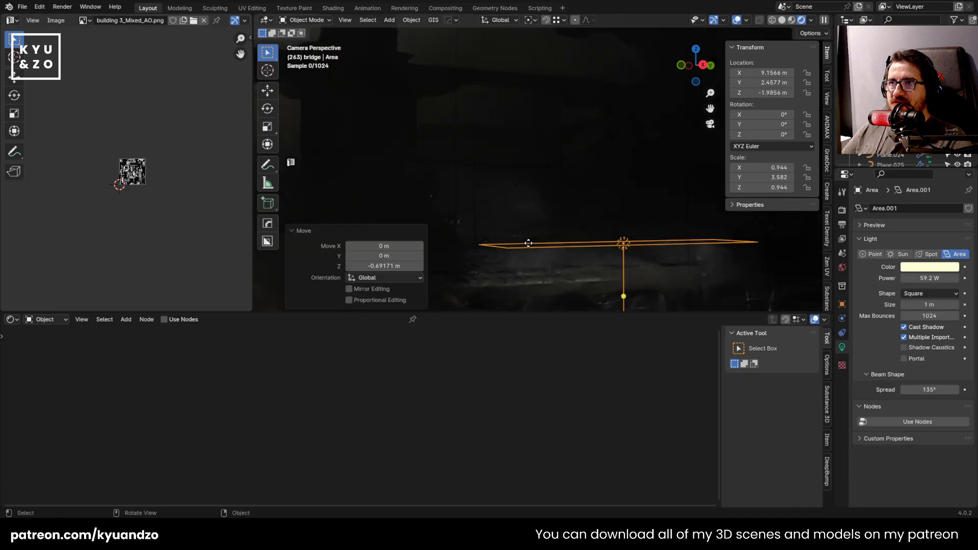
scroll(516, 213, down, 2)
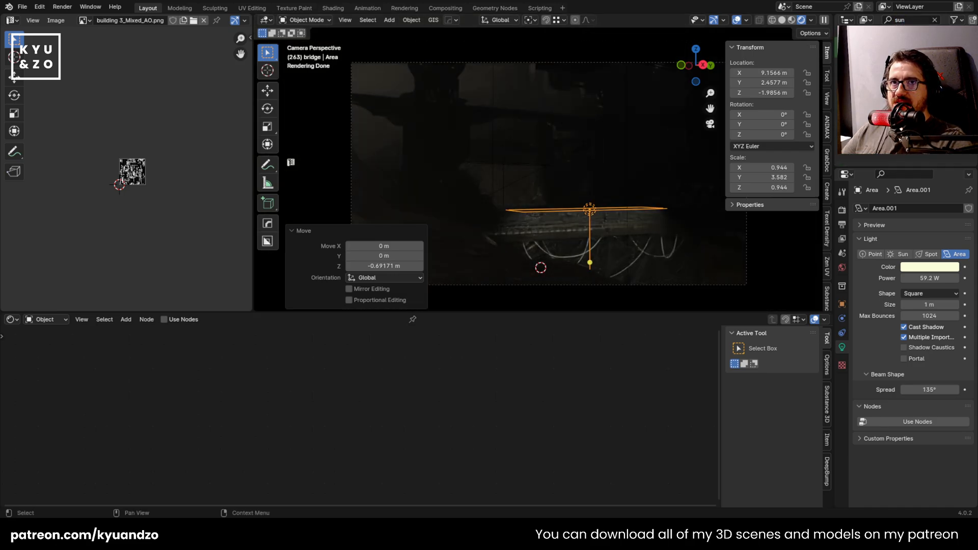
Select the sun light and set its strength to 10
click(876, 50)
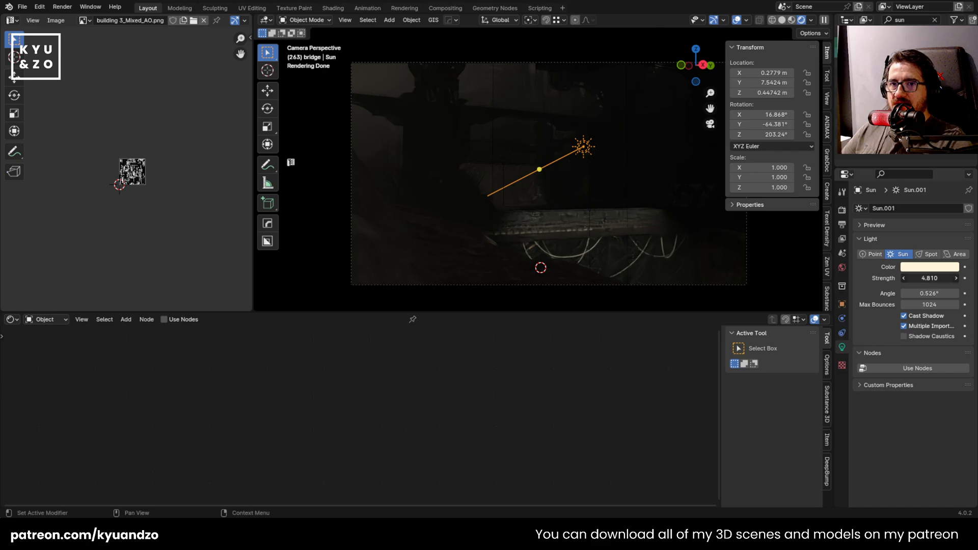
drag(930, 278, 969, 278)
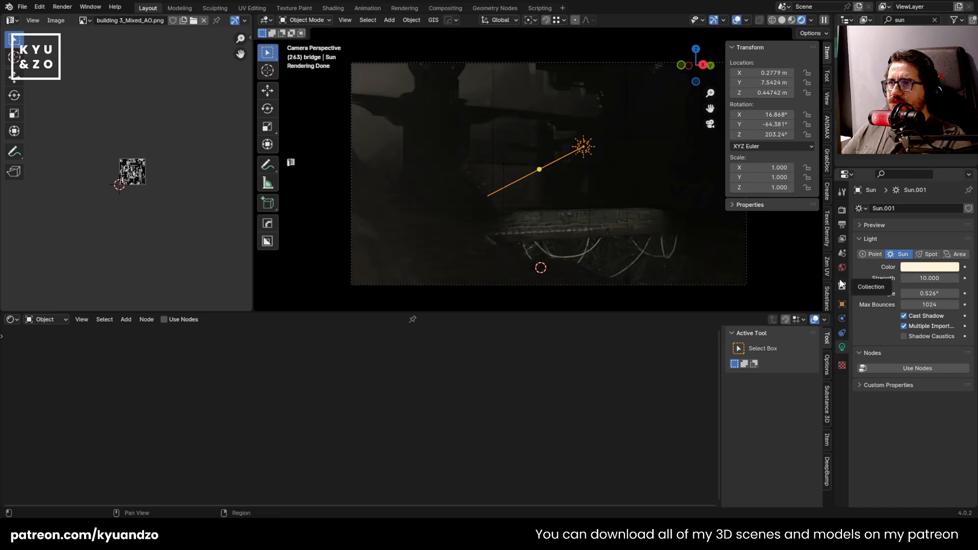
scroll(481, 96, up, 2)
scroll(481, 96, up, 1)
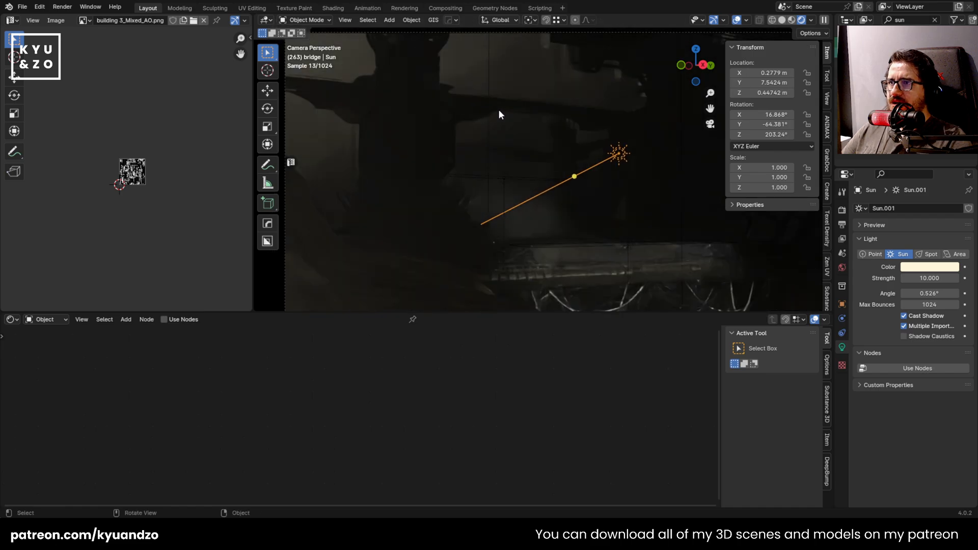
Select the fog volume cube
click(571, 148)
click(545, 75)
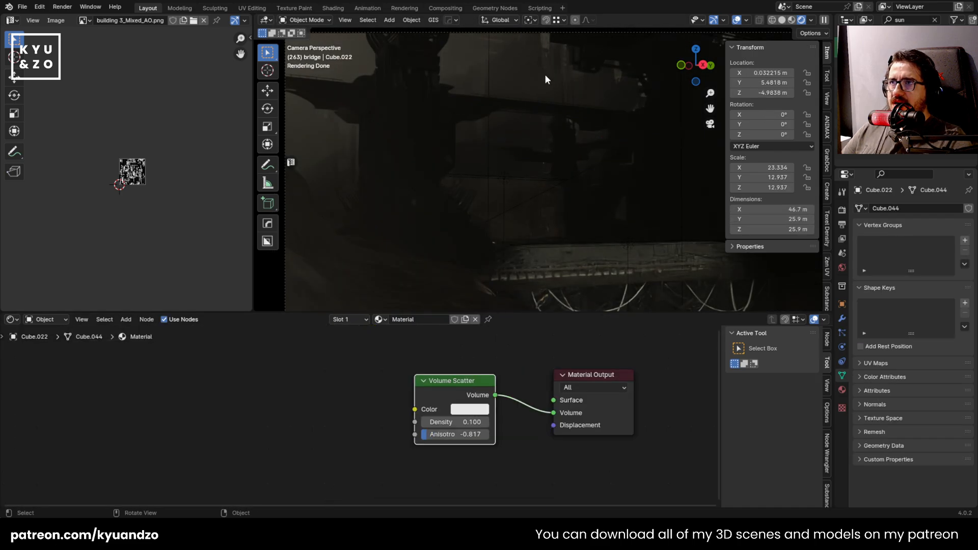
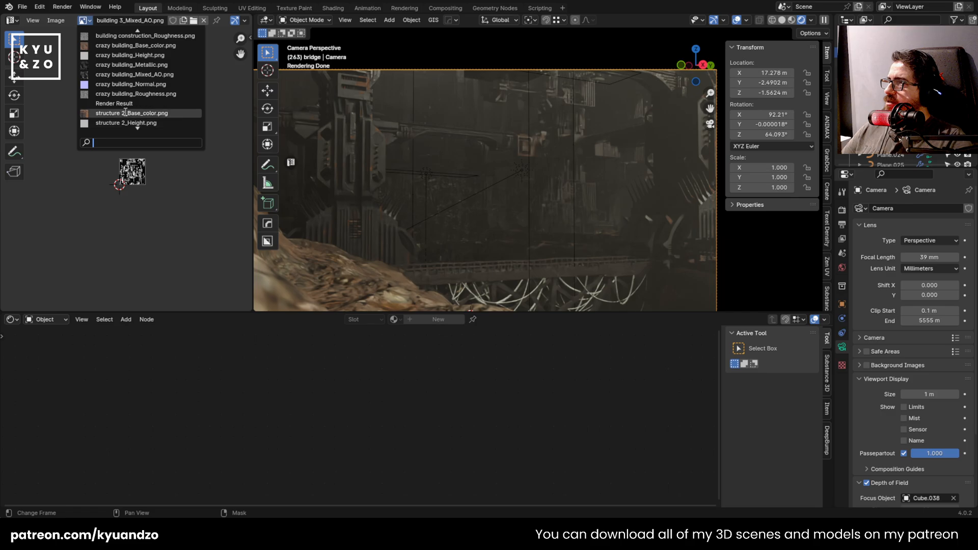
Find the concept reference image 23.png among the loaded images and display it in the image editor
scroll(127, 113, up, 5)
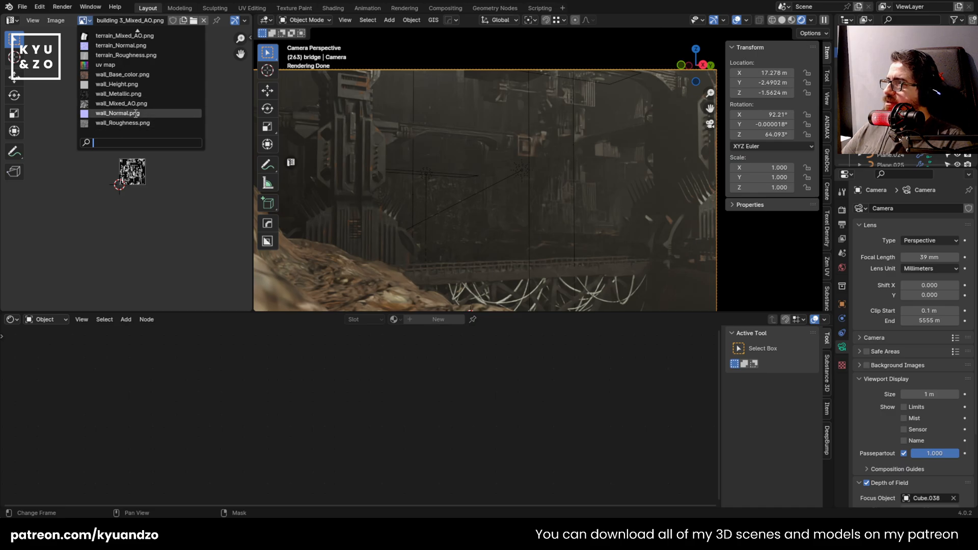
scroll(136, 110, up, 1)
scroll(135, 110, up, 5)
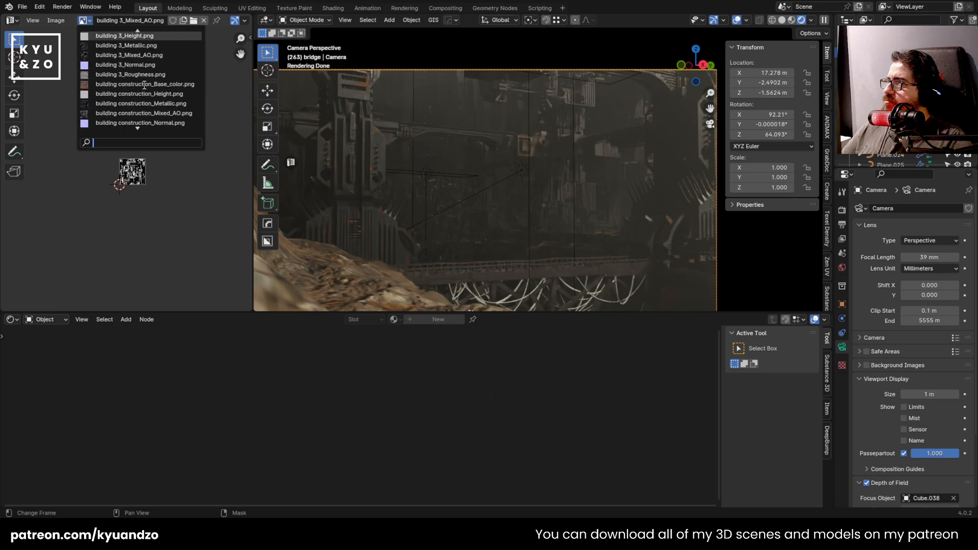
scroll(145, 86, up, 10)
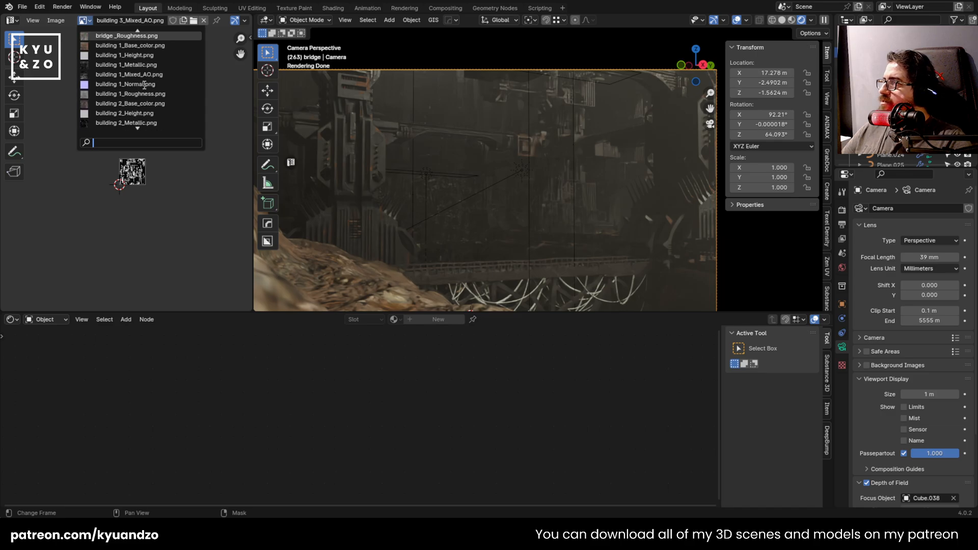
scroll(144, 85, up, 4)
scroll(145, 85, up, 1)
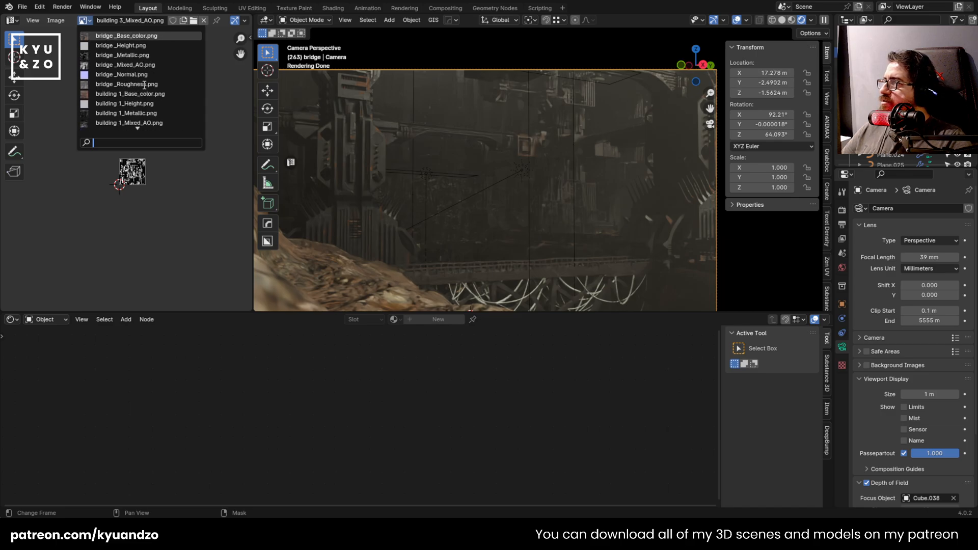
scroll(137, 102, down, 20)
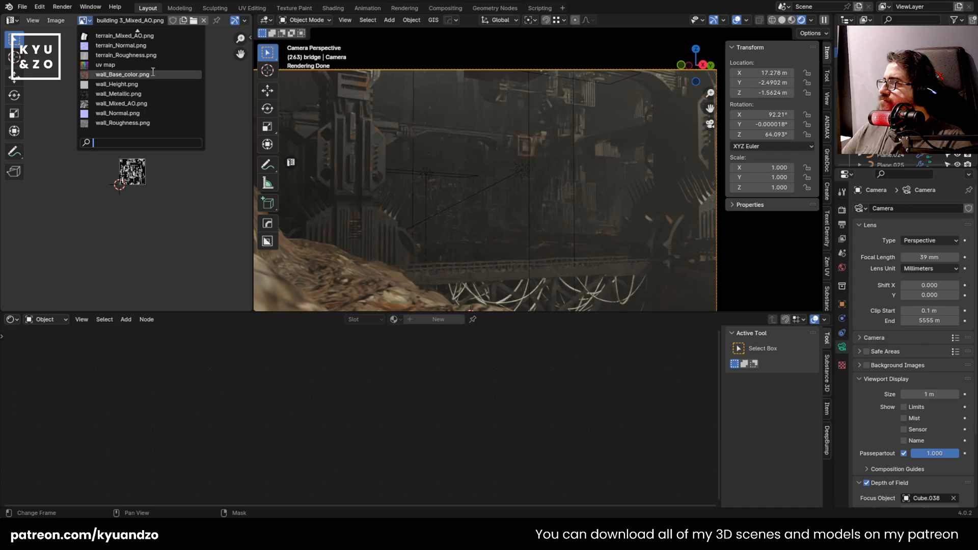
scroll(153, 72, up, 1)
scroll(153, 71, up, 11)
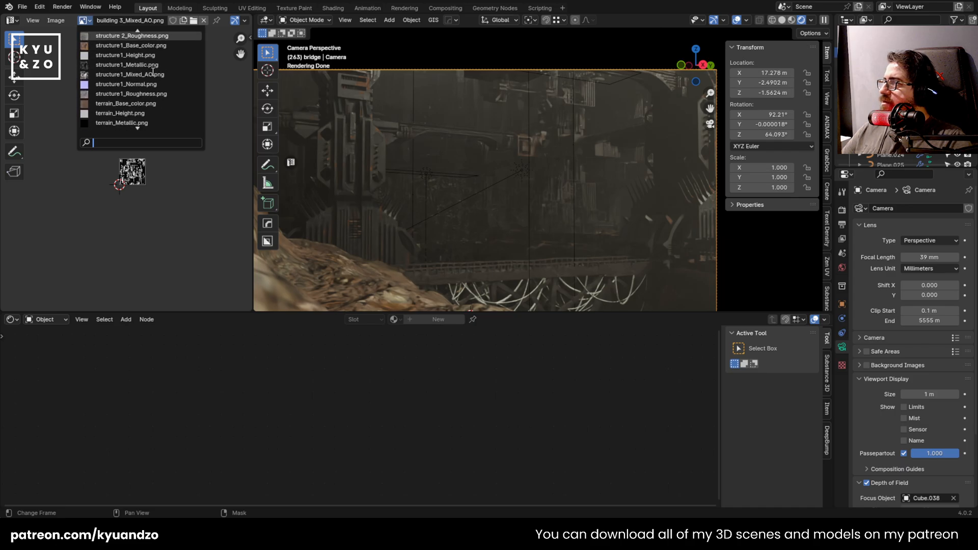
scroll(153, 72, up, 9)
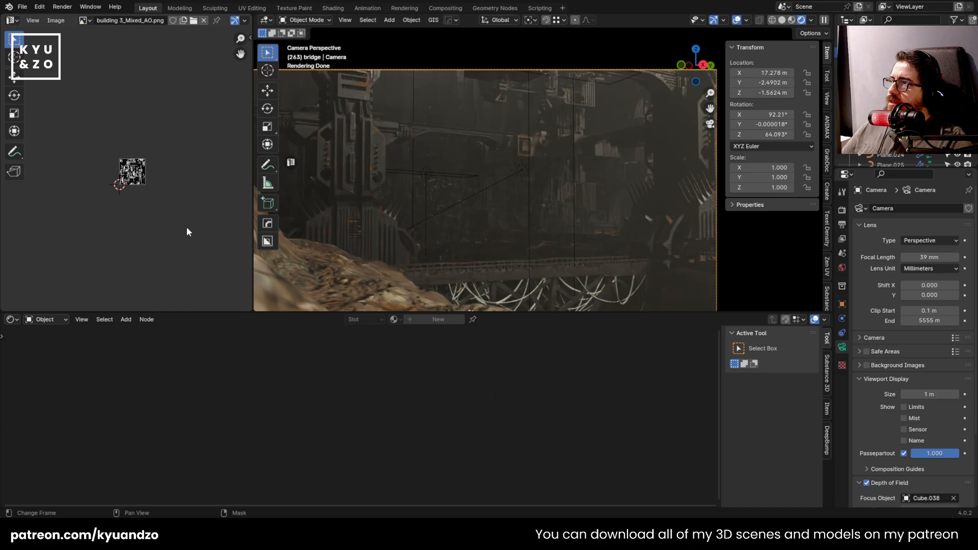
Enlarge the 3D viewport and image areas over the node editor and select the terrain mesh
drag(524, 313, 532, 416)
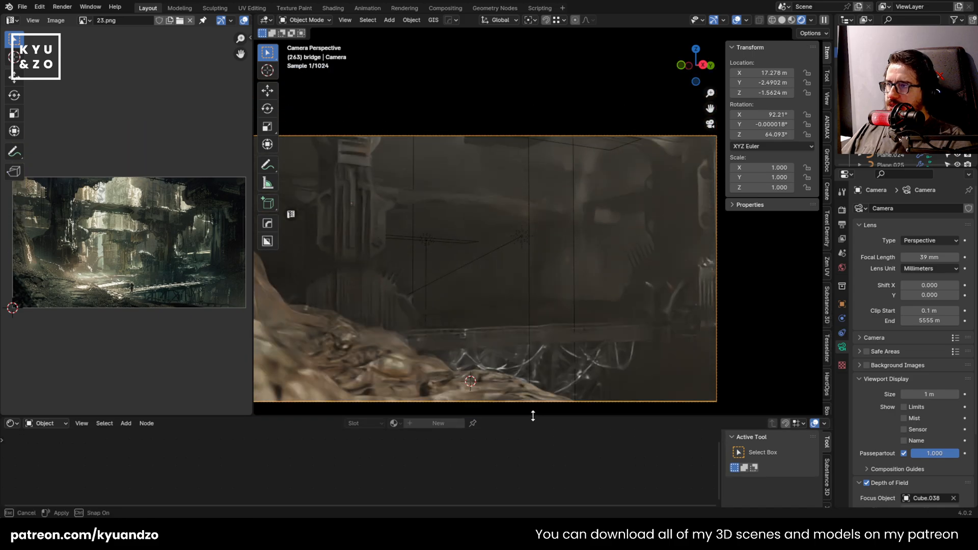
shift+middle_drag(454, 264, 485, 244)
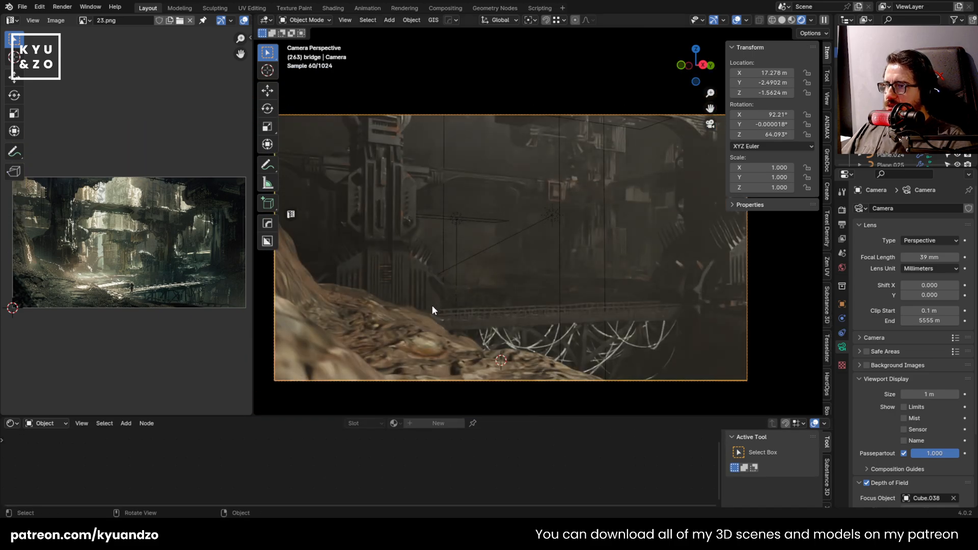
click(413, 314)
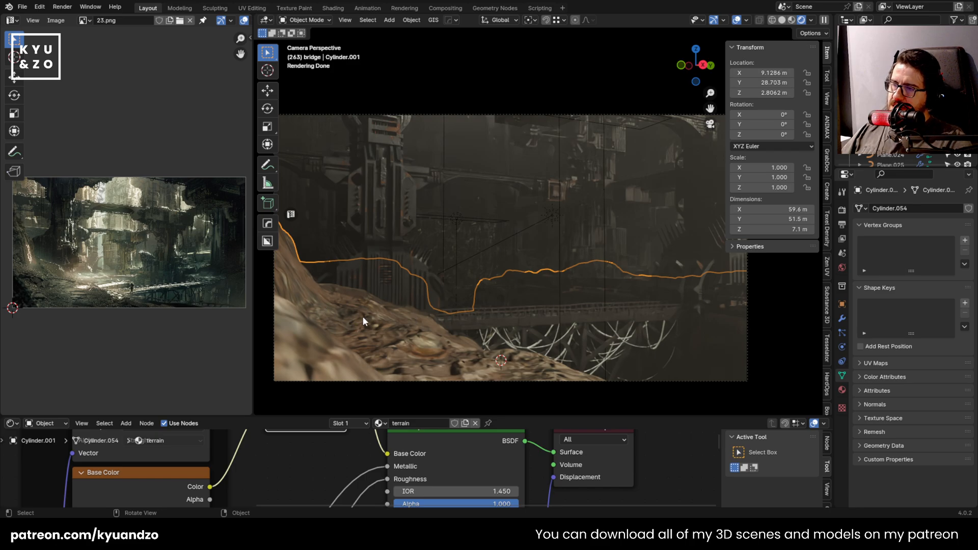
Try scaling the terrain's UVs up uniformly by a factor of 6.782 and undo it
key(Tab)
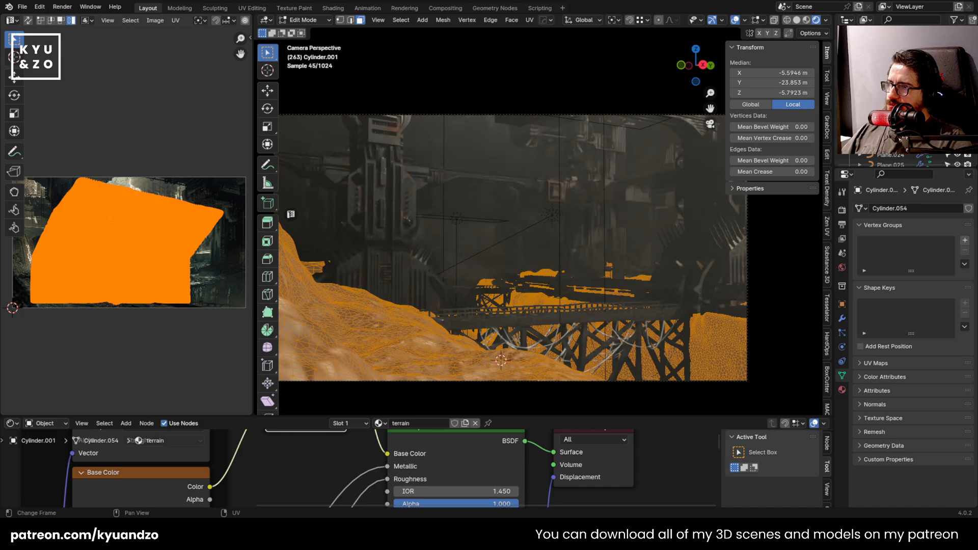
key(s)
click(156, 172)
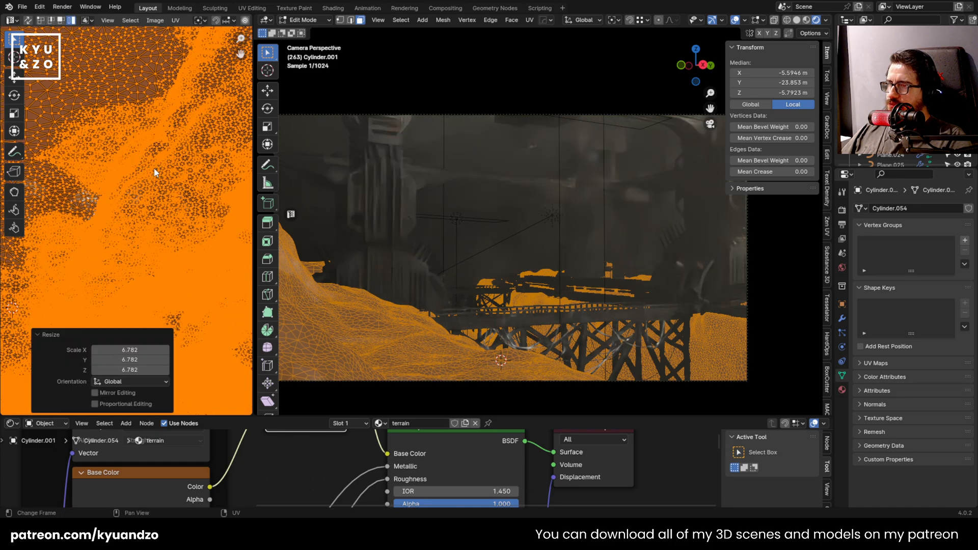
key(Tab)
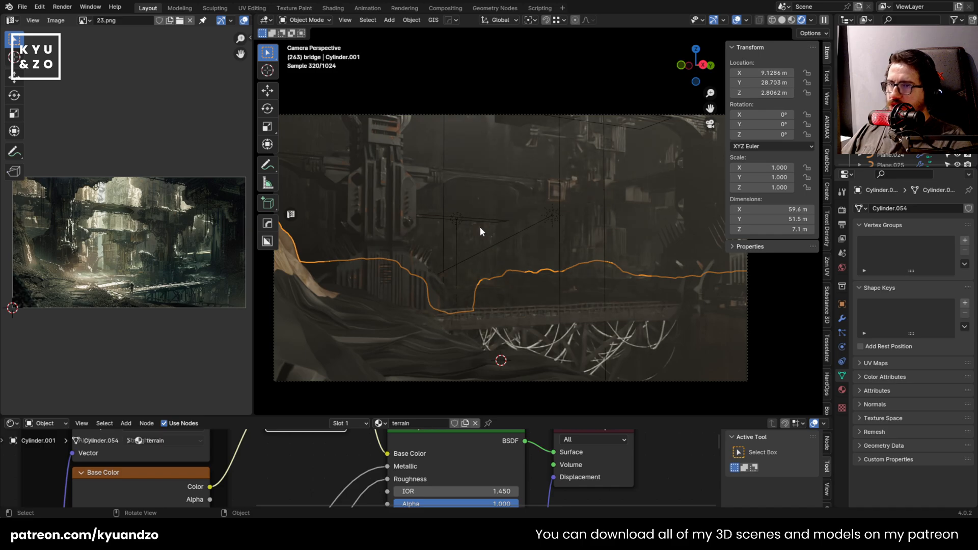
key(Tab)
key(Tab)
key(Tab)
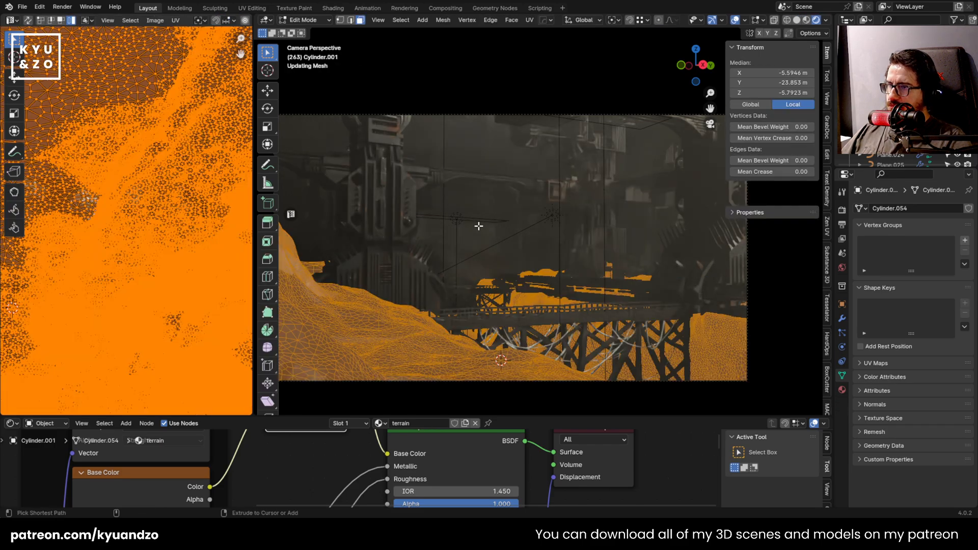
key(Tab)
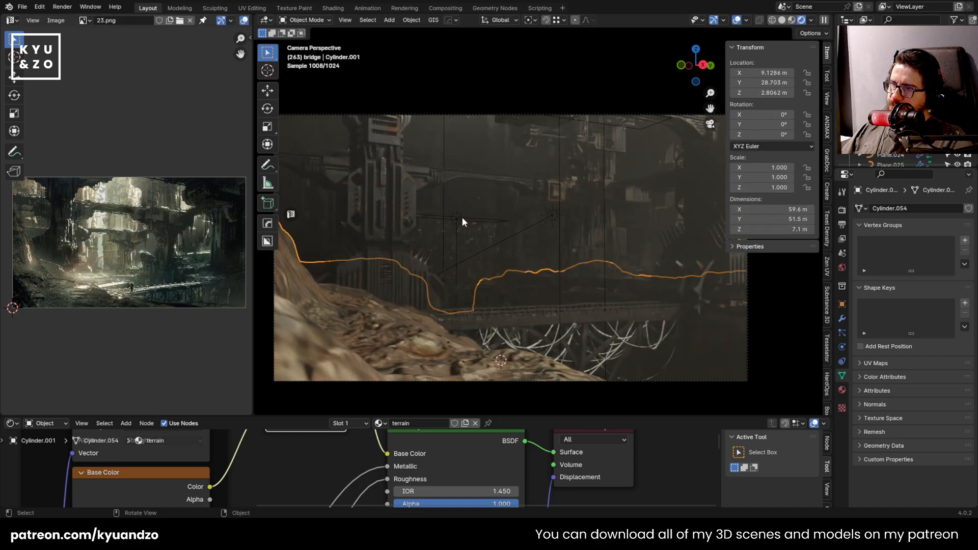
Scale all of the terrain's UVs up uniformly by a factor of about 3.35
key(Tab)
key(s)
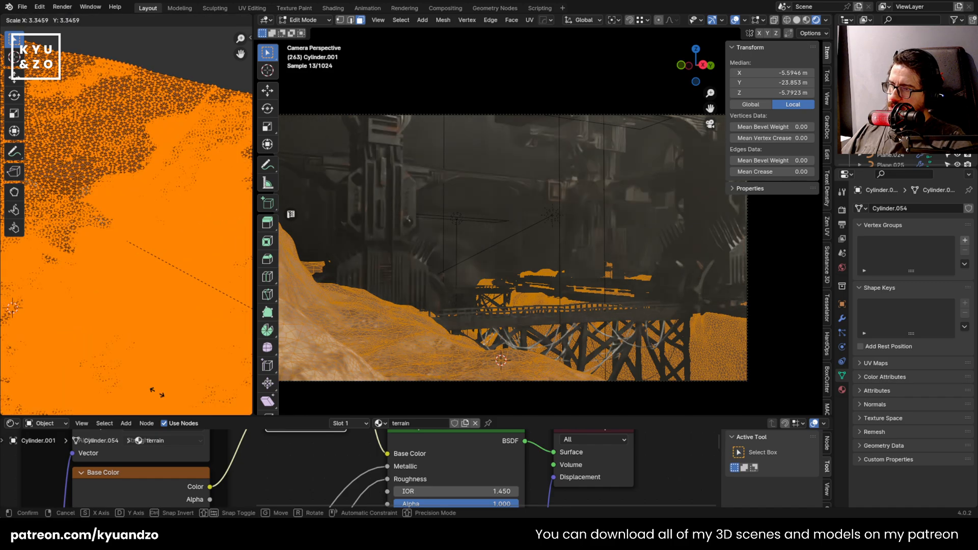
click(157, 395)
key(Tab)
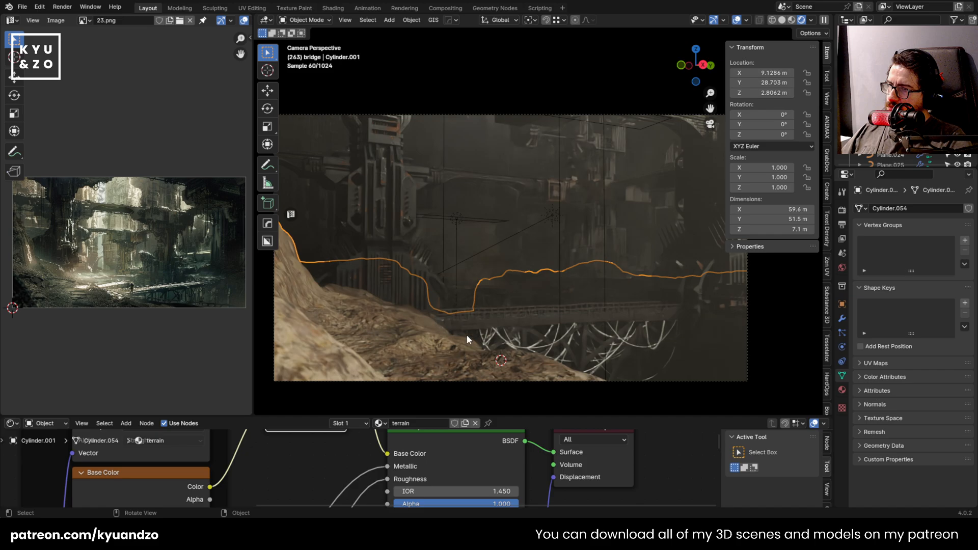
scroll(434, 243, up, 4)
shift+middle_drag(397, 292, 445, 220)
scroll(522, 201, down, 2)
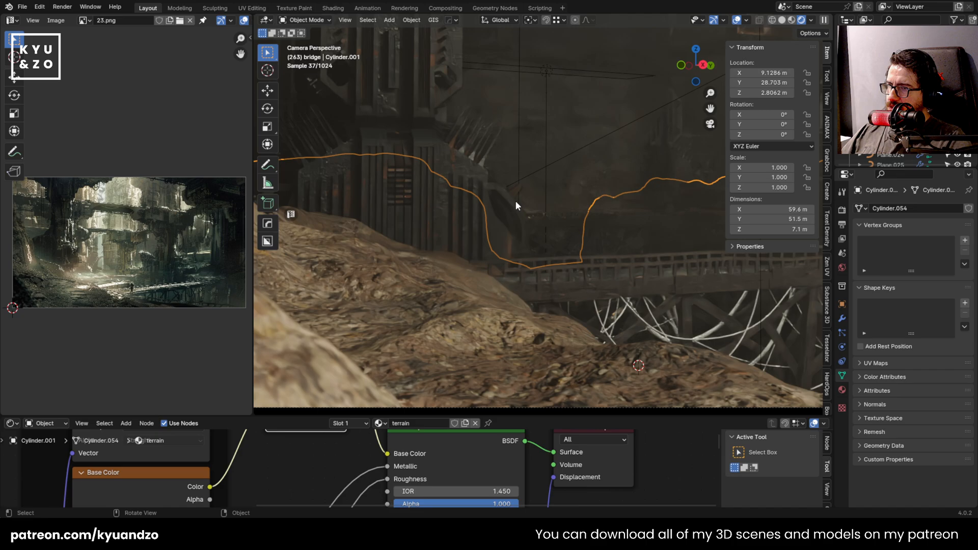
scroll(515, 200, down, 1)
scroll(512, 200, down, 3)
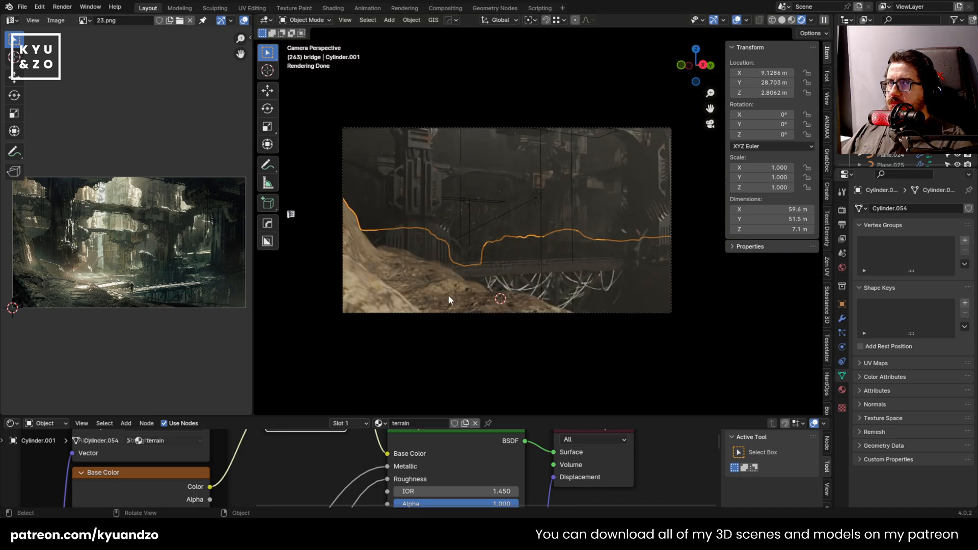
Select the fog volume cube and check the fog's look across the camera view
click(489, 78)
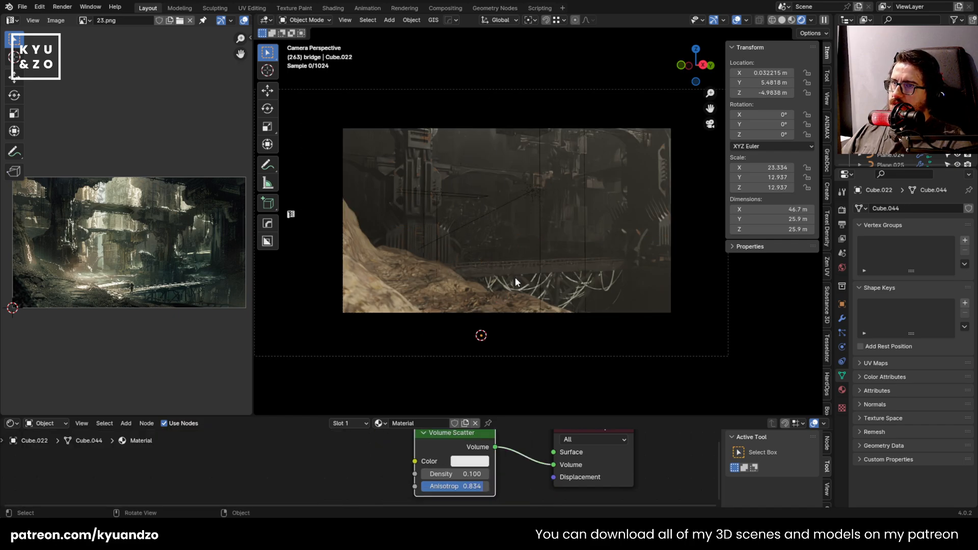
scroll(515, 281, up, 3)
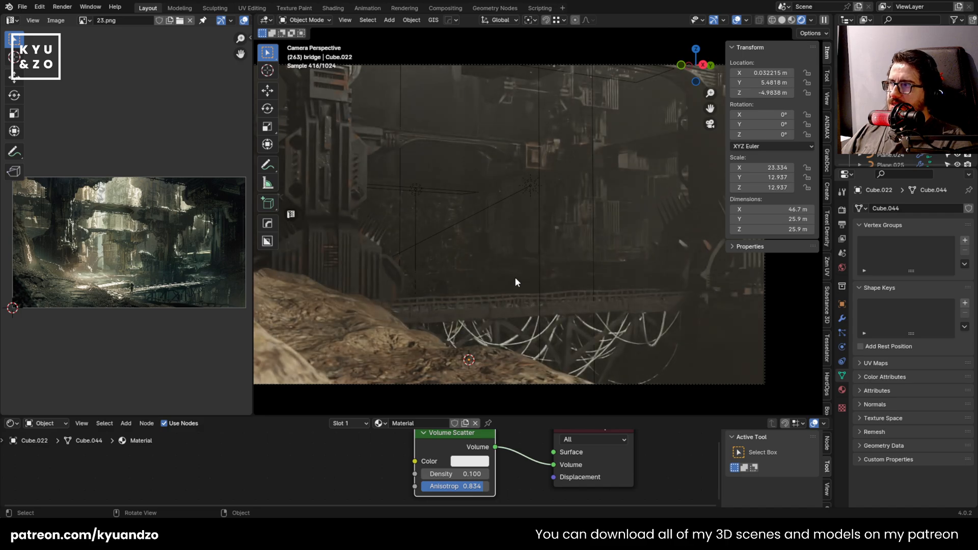
scroll(523, 219, down, 3)
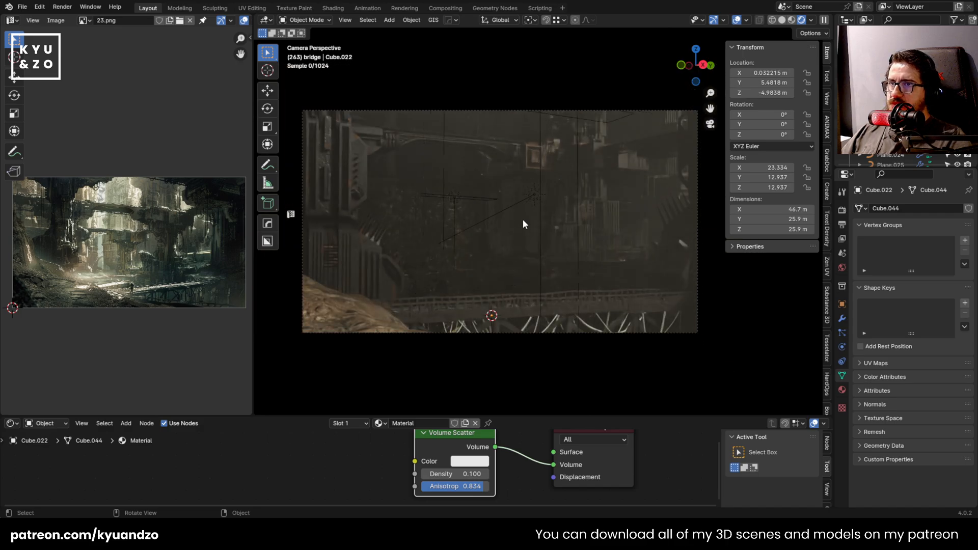
scroll(523, 218, up, 3)
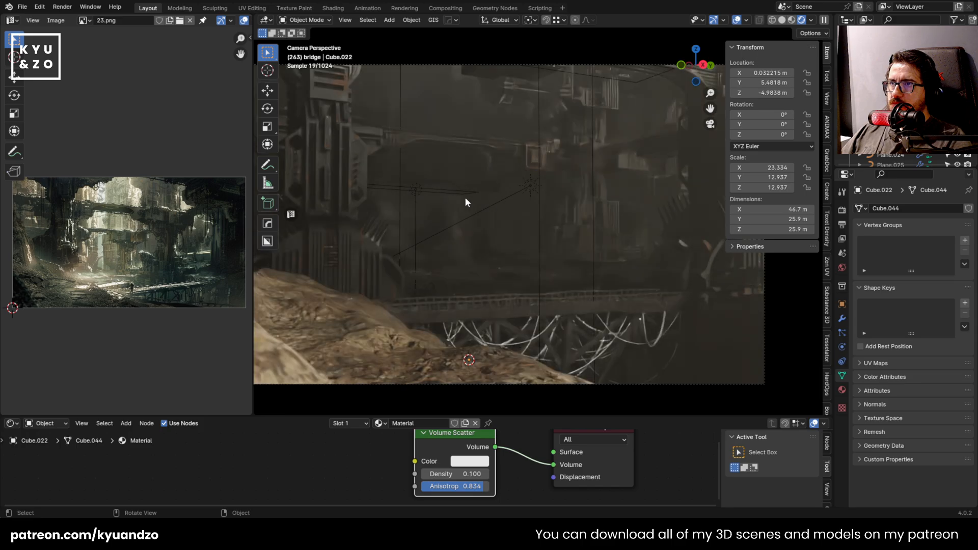
click(440, 192)
key(g)
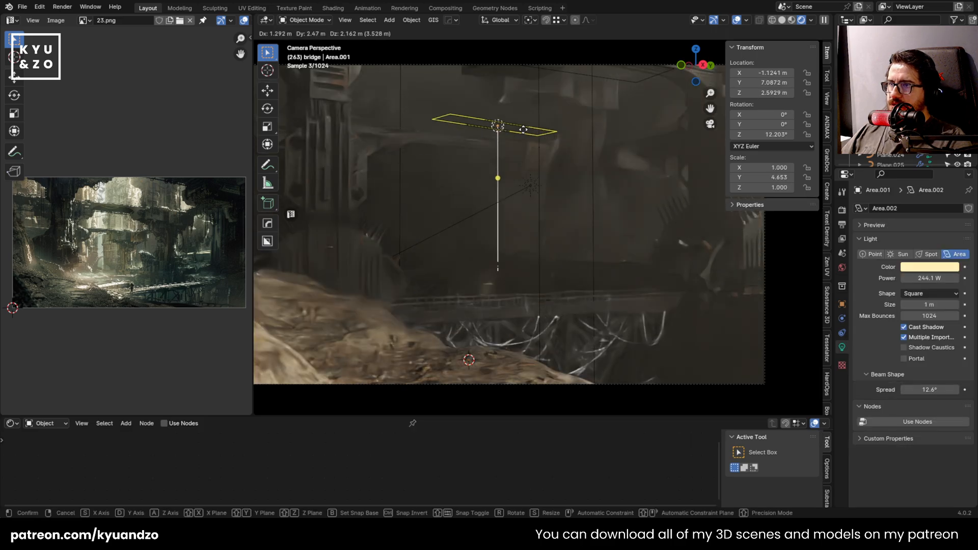
right_click(476, 240)
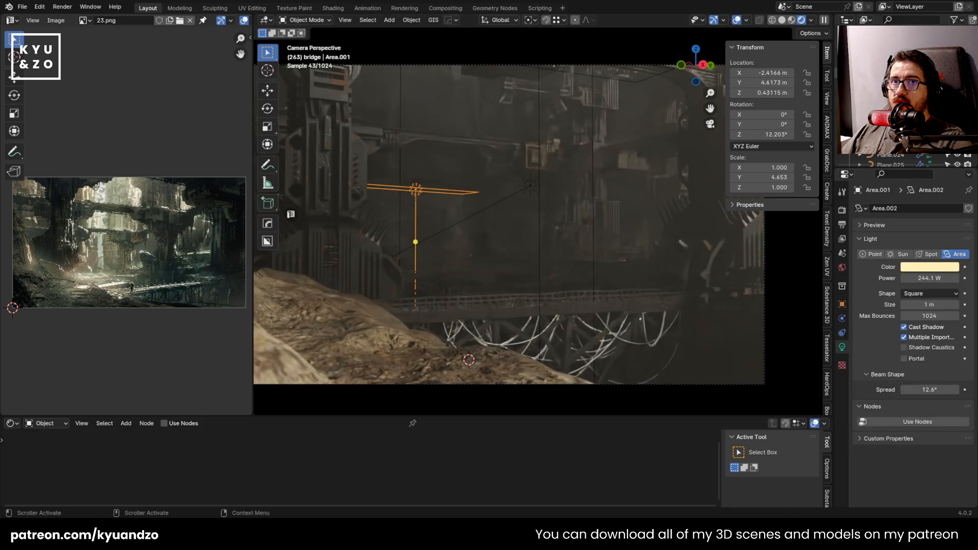
Search the scene objects for "sun", select the sun light and trackball-rotate it by -48.1° and -194°
text(sun)
click(877, 56)
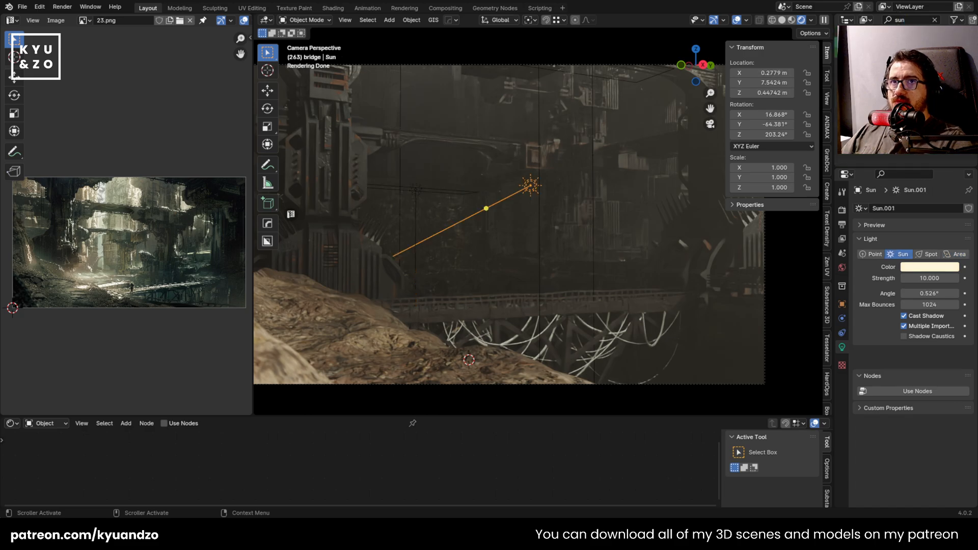
key(r)
key(r)
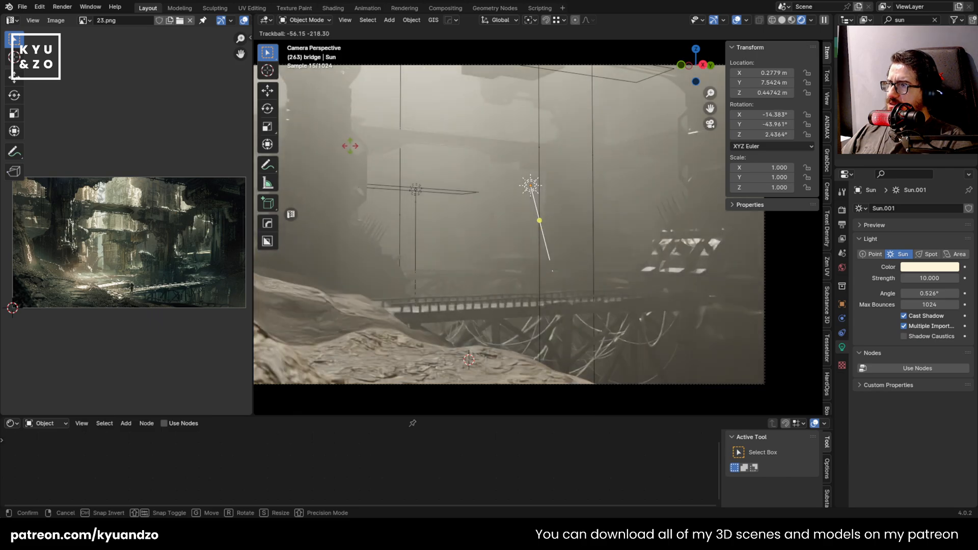
click(482, 250)
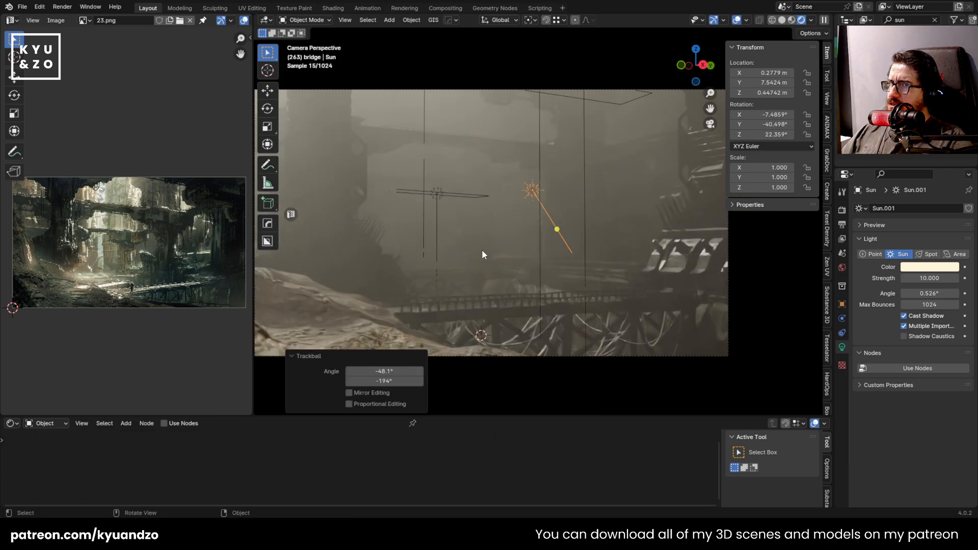
Rotate the sun light by -29.3° around global Z and by 11.8° around global Y
key(r)
key(z)
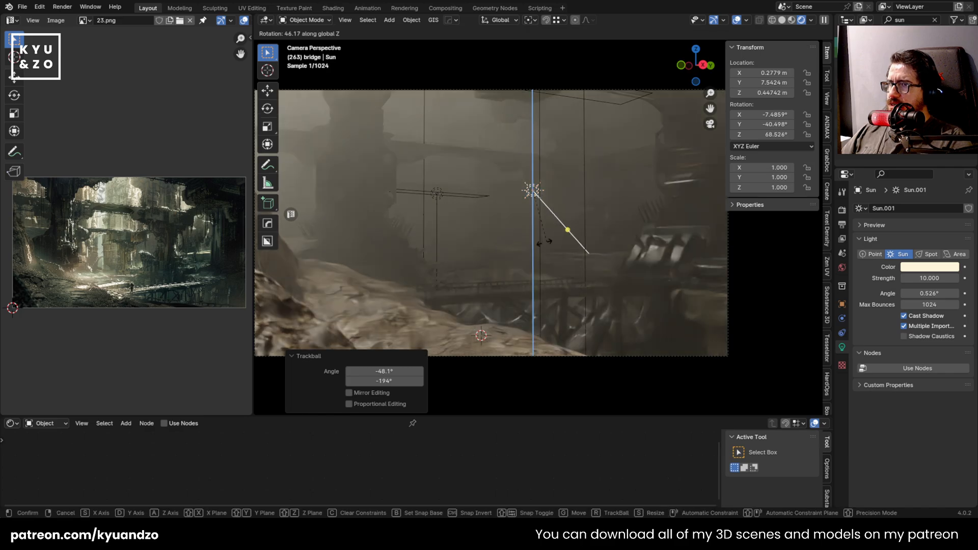
click(601, 223)
key(r)
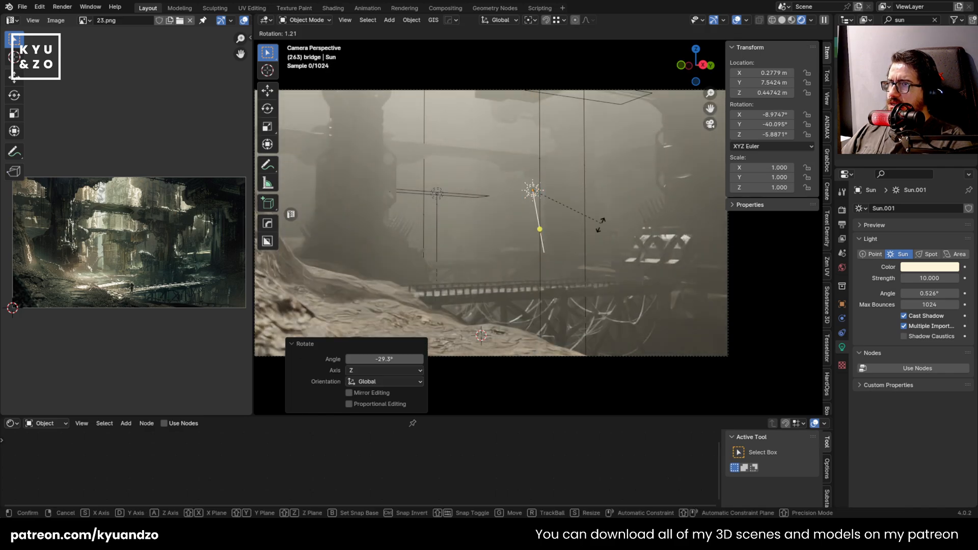
key(y)
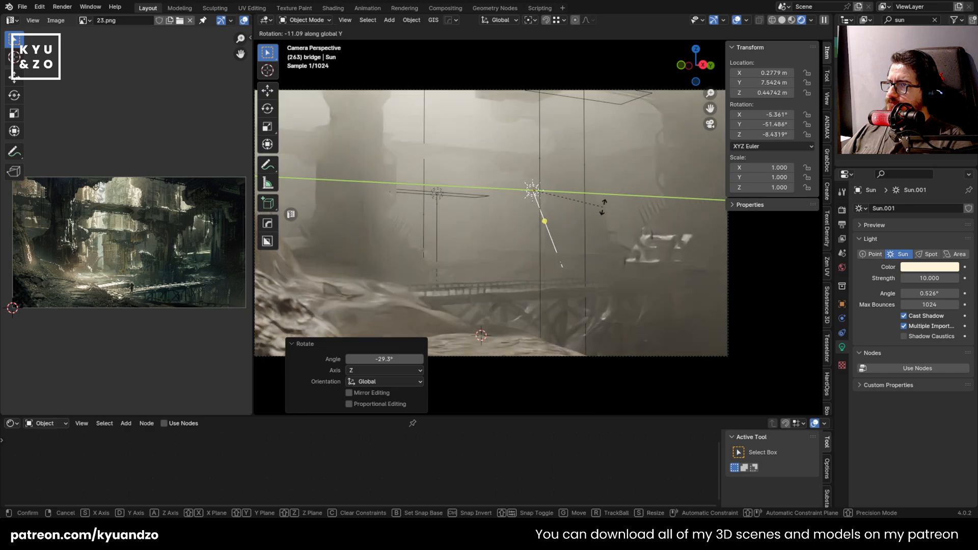
click(591, 233)
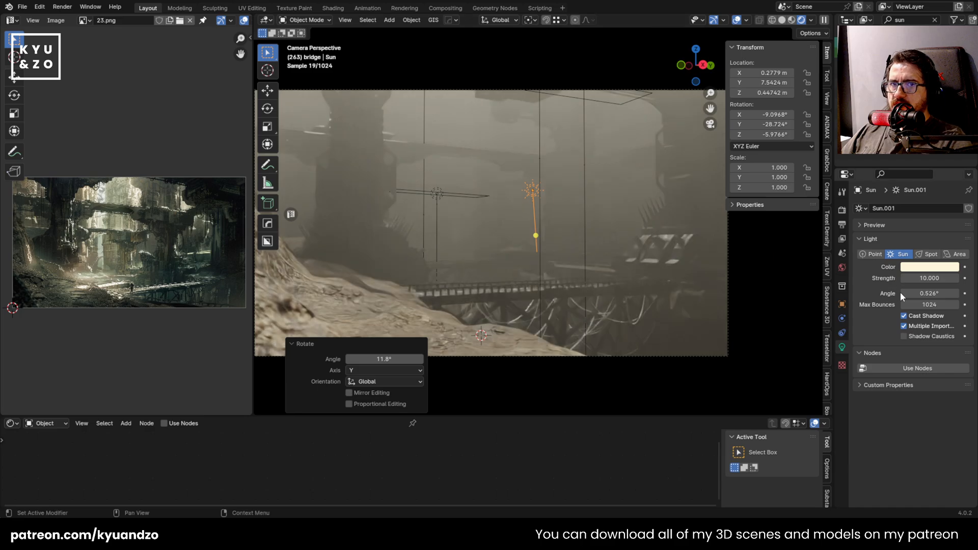
Set the sun light's angle to 6.73°
mouse_move(928, 294)
mouse_down()
mouse_move(975, 294)
mouse_move(931, 294)
mouse_up()
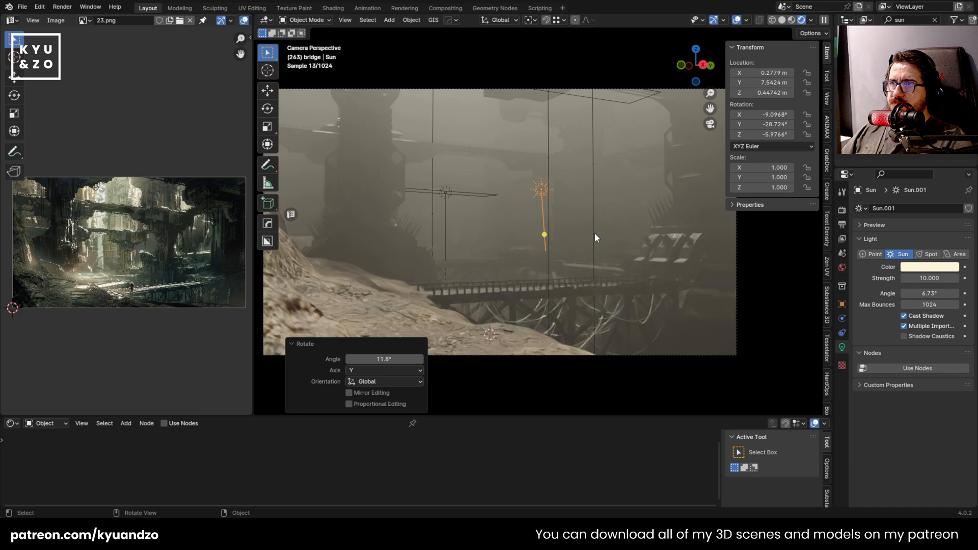
Select the fog volume cube and set its Volume Scatter density to 0.08
click(574, 160)
click(632, 128)
click(633, 128)
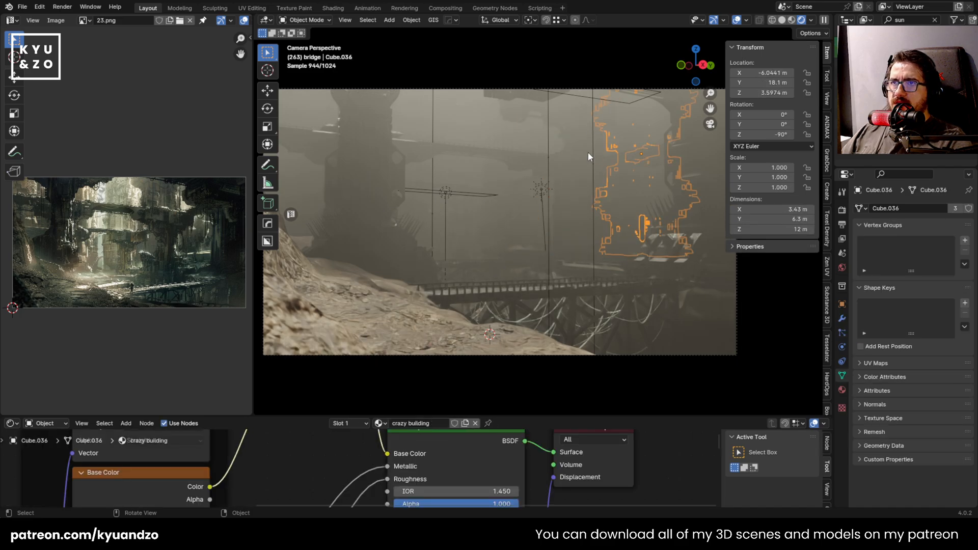
click(469, 114)
key(g)
right_click(582, 150)
double_click(465, 474)
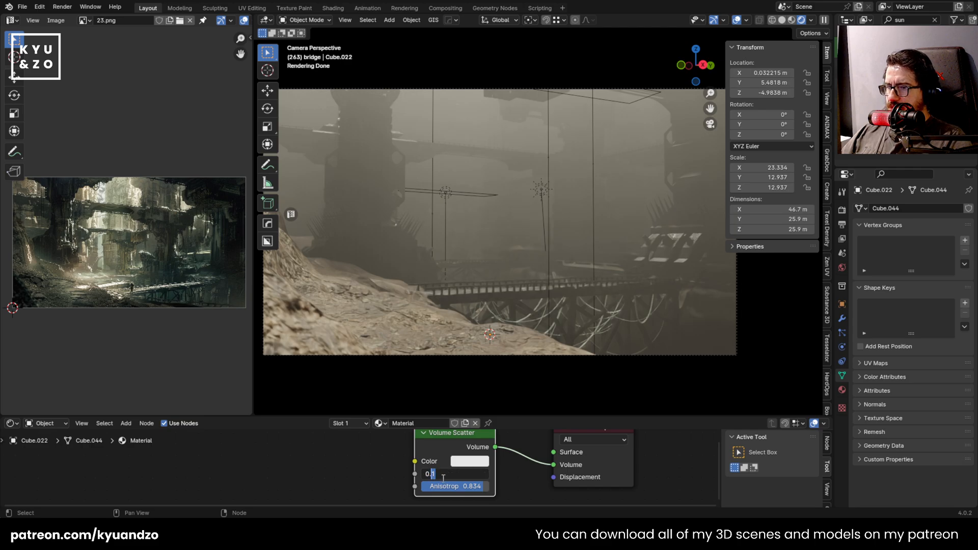
text(0.08)
key(Return)
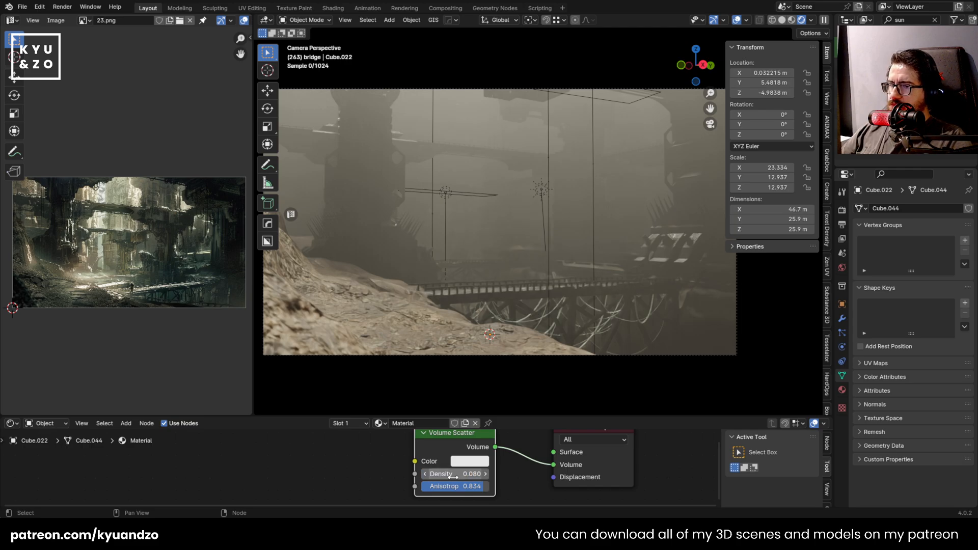
Thin the fog further by trying a Volume Scatter density of 0.02 and settling on 0.01
double_click(467, 473)
drag(466, 473, 436, 473)
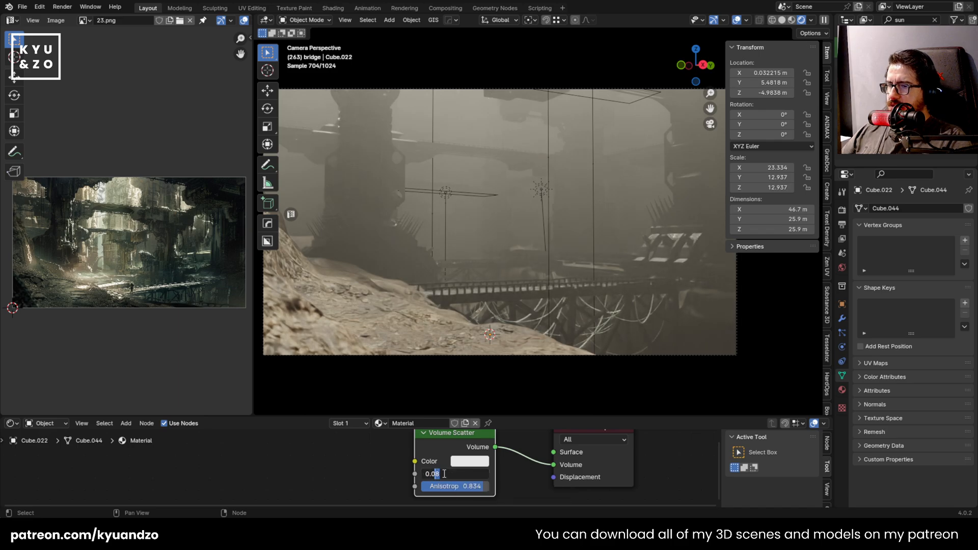
text(2)
key(Return)
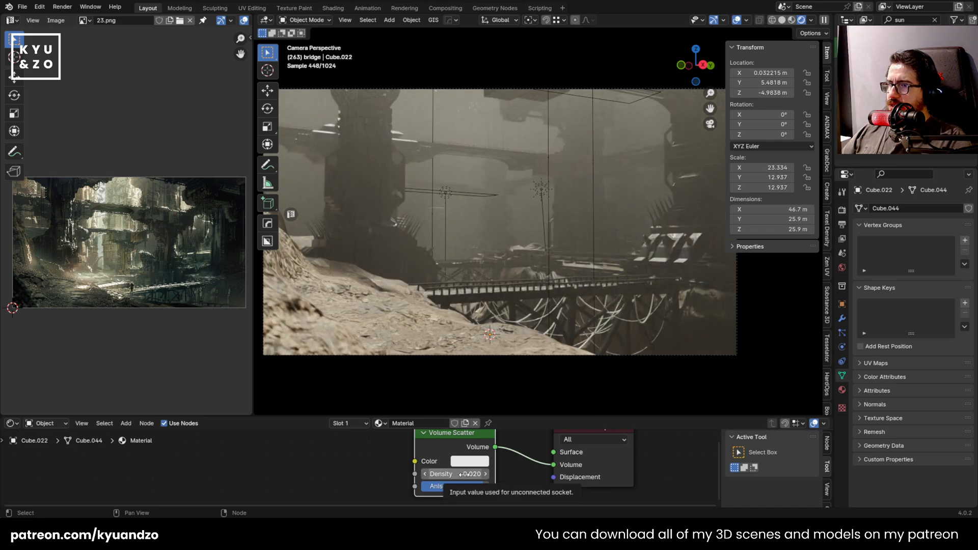
double_click(455, 473)
key(Return)
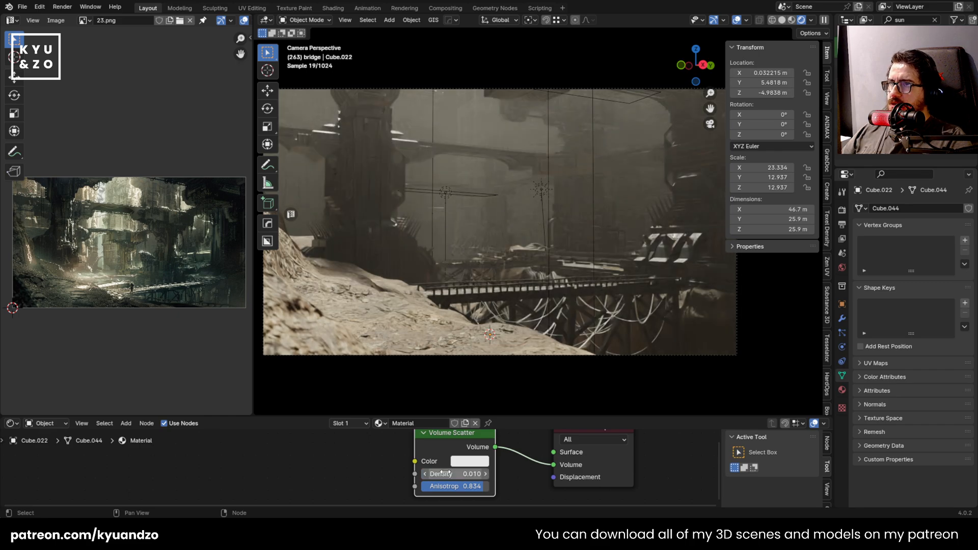
Examine the thinned fog around the buildings and bridges in the camera view against the reference image
click(478, 245)
scroll(477, 245, down, 5)
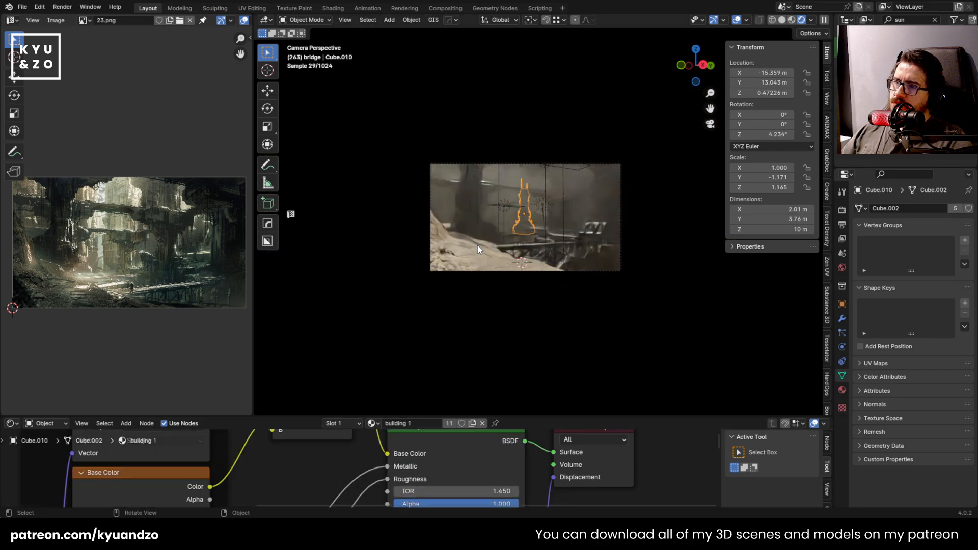
scroll(477, 244, up, 4)
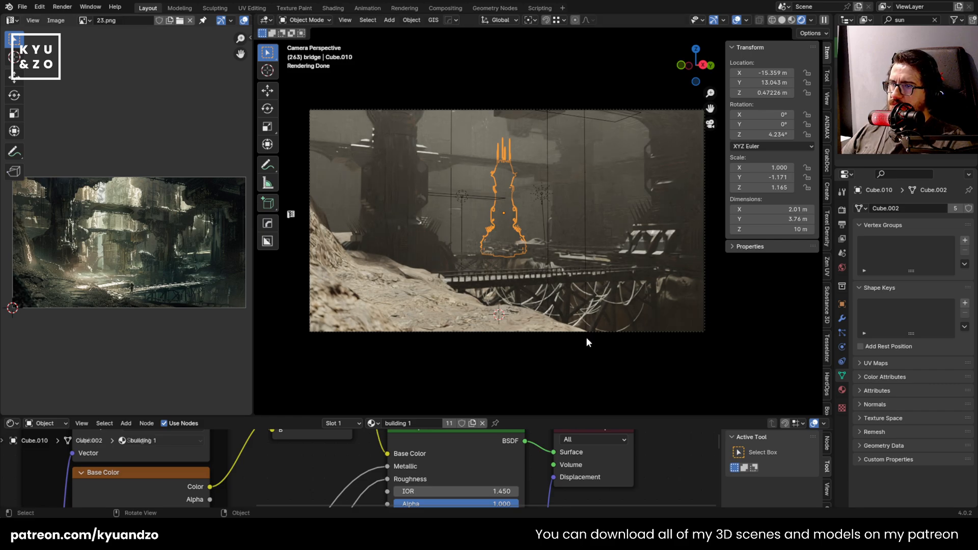
scroll(537, 255, up, 2)
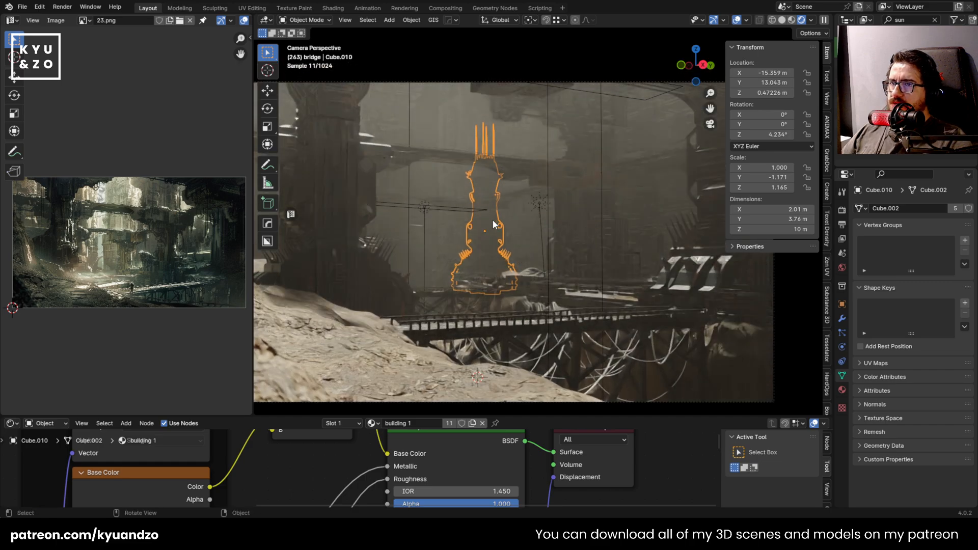
shift+middle_drag(363, 263, 375, 258)
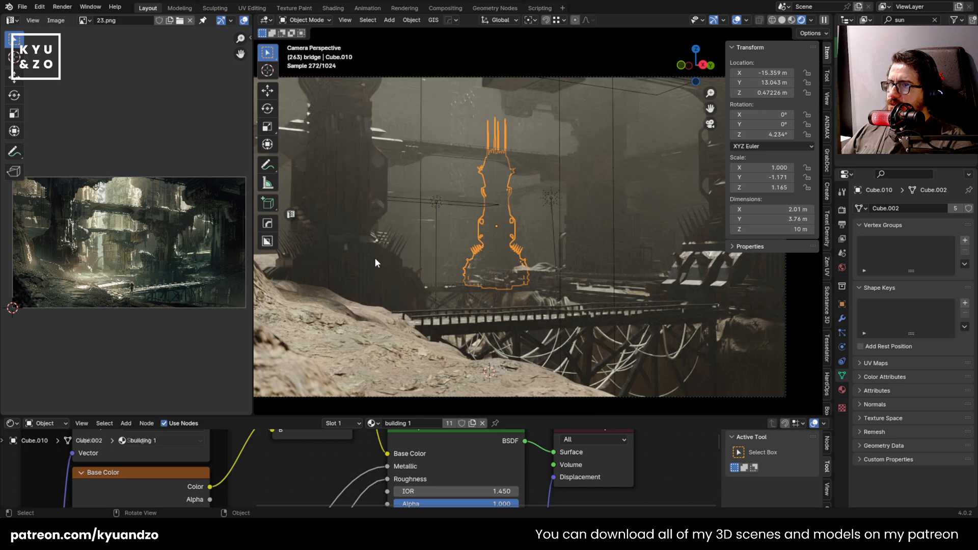
click(474, 154)
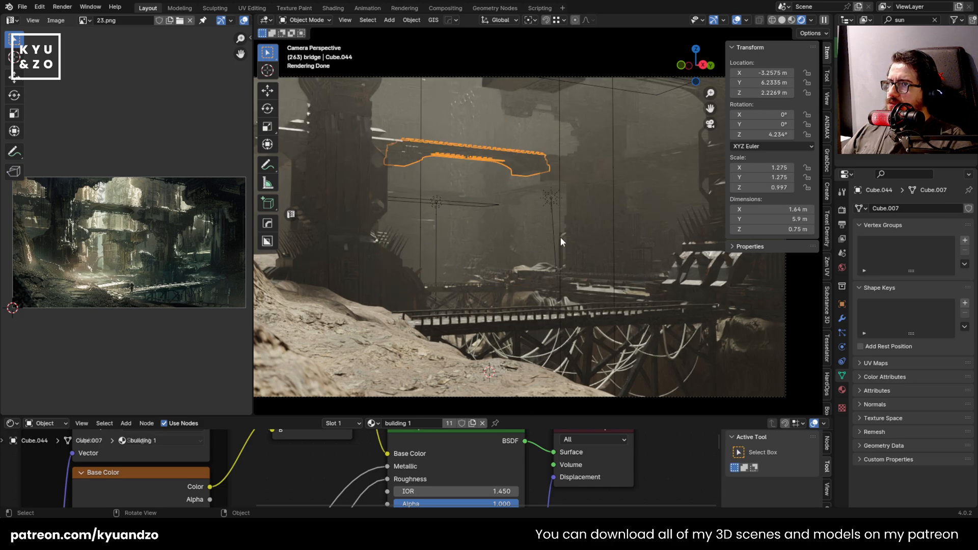
Select the smaller area light between the buildings and lower it about 1.47 m along global Z
click(551, 199)
click(437, 202)
key(g)
key(z)
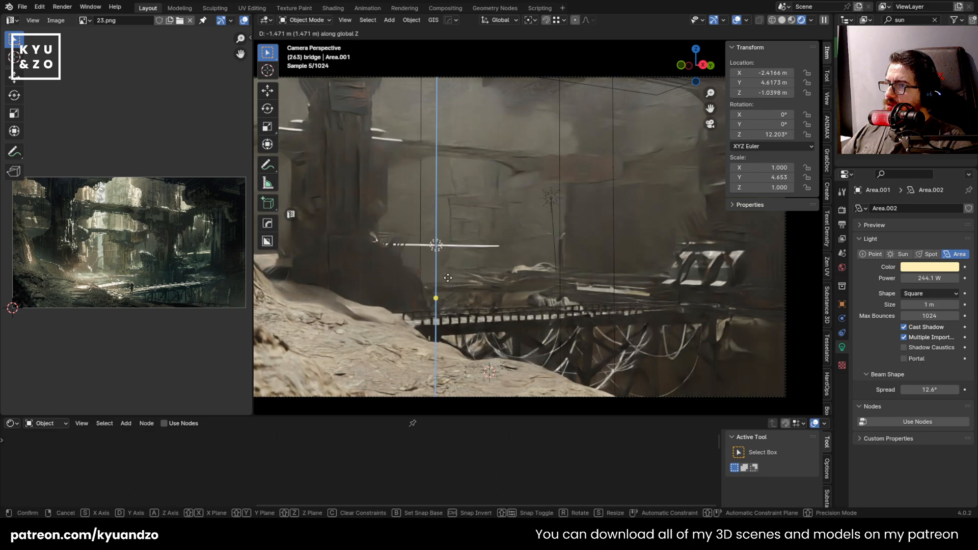
click(448, 278)
Select the large area light high above the wooden bridge and lower it about 3.09 m along global Z
click(554, 196)
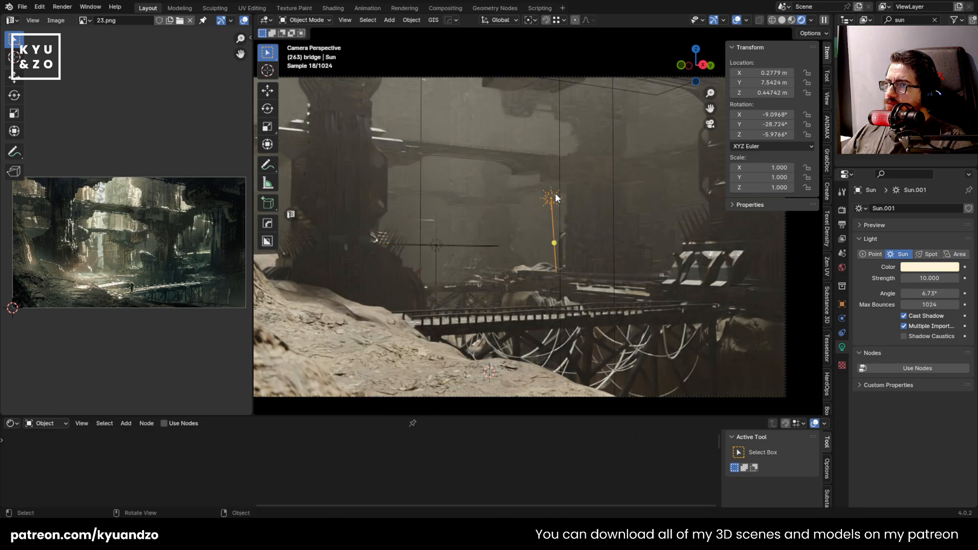
click(591, 84)
click(592, 84)
key(g)
key(a)
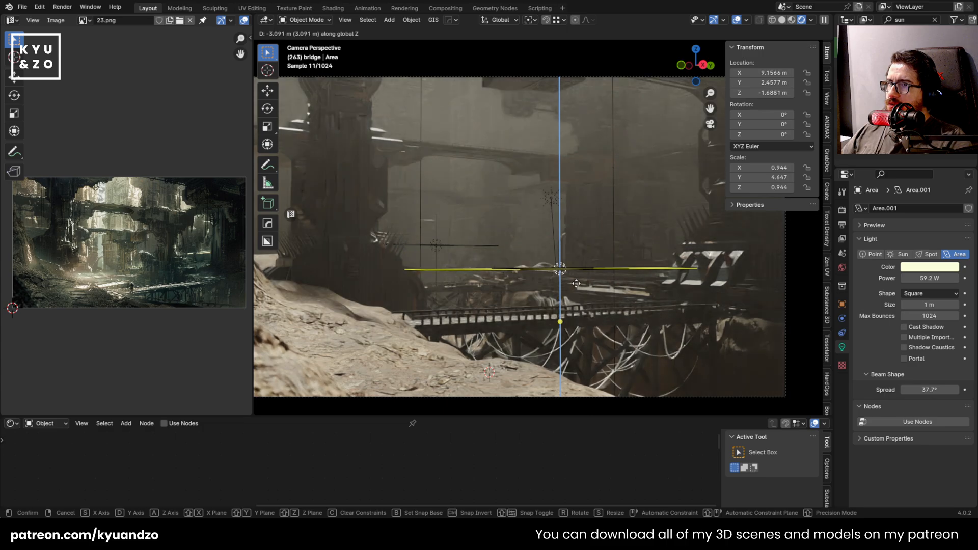
click(576, 284)
click(564, 206)
click(540, 268)
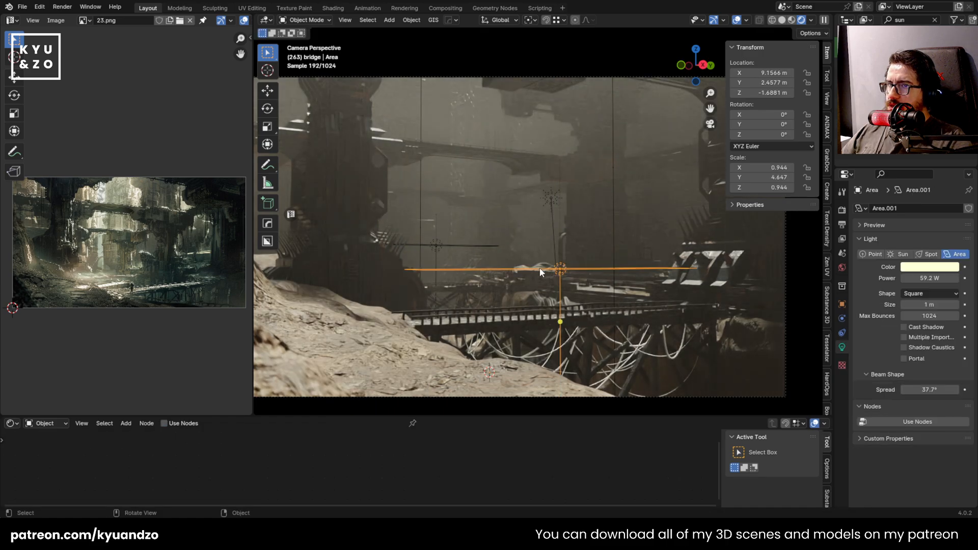
Try to select the cables under the wooden bridge with Select Grouped by Collection, starting from single cables
click(618, 369)
key(shift+g)
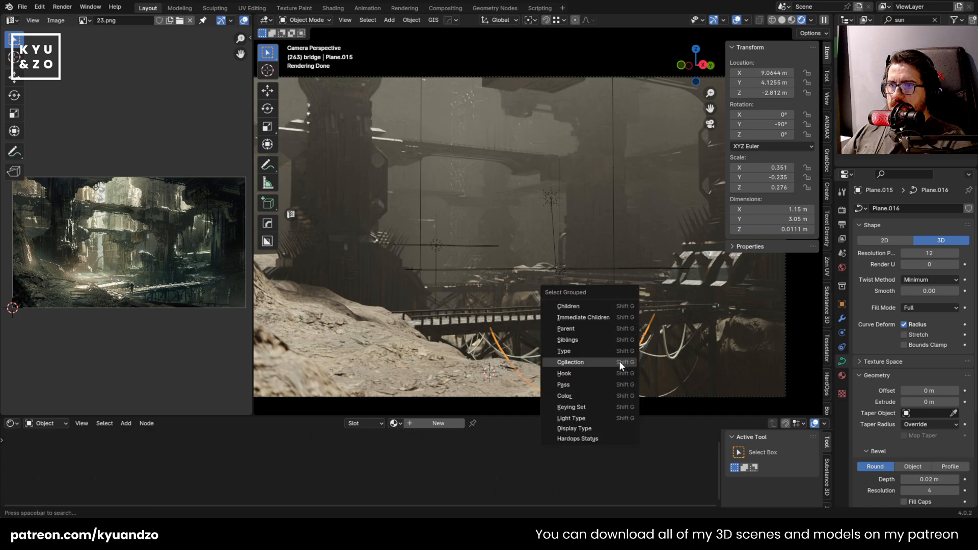
click(619, 362)
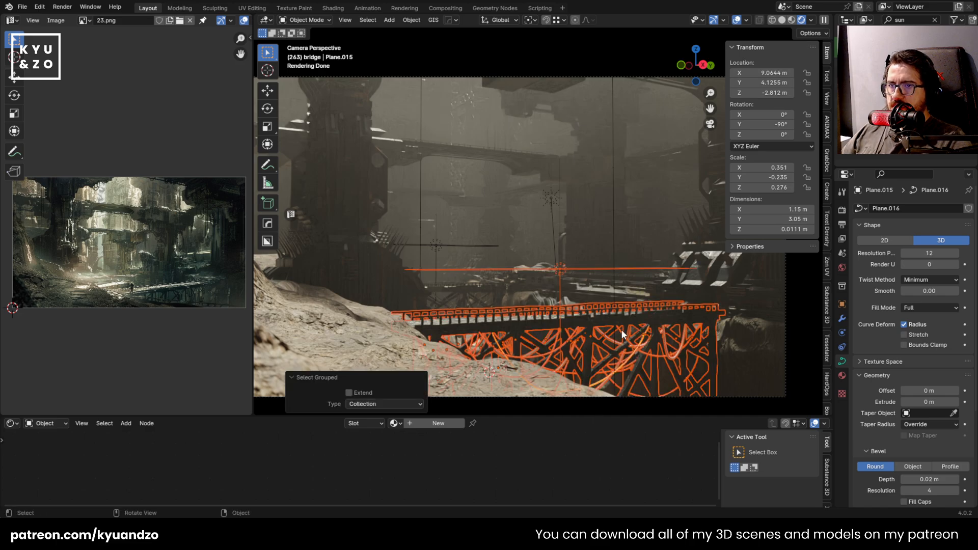
click(671, 353)
key(shift+g)
click(671, 353)
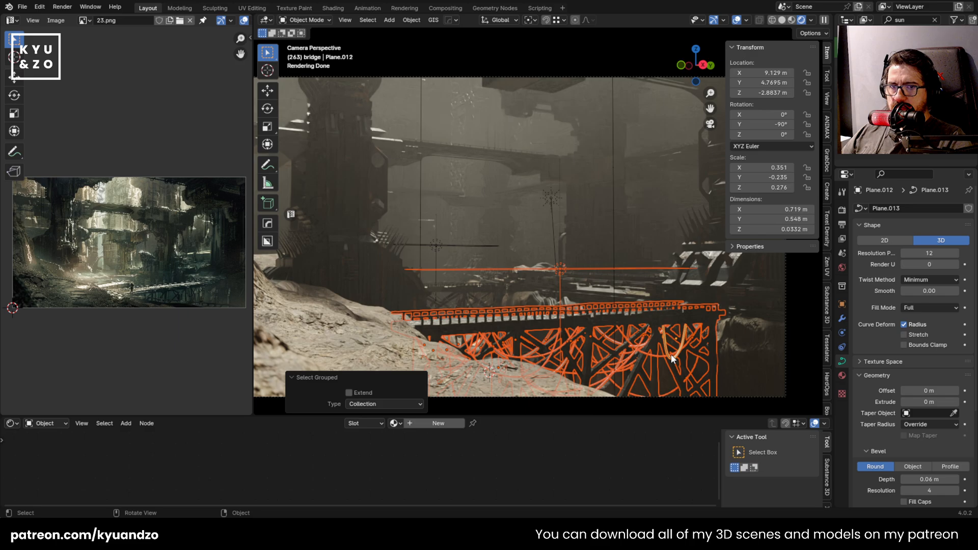
click(671, 354)
shift+middle_drag(671, 354, 601, 304)
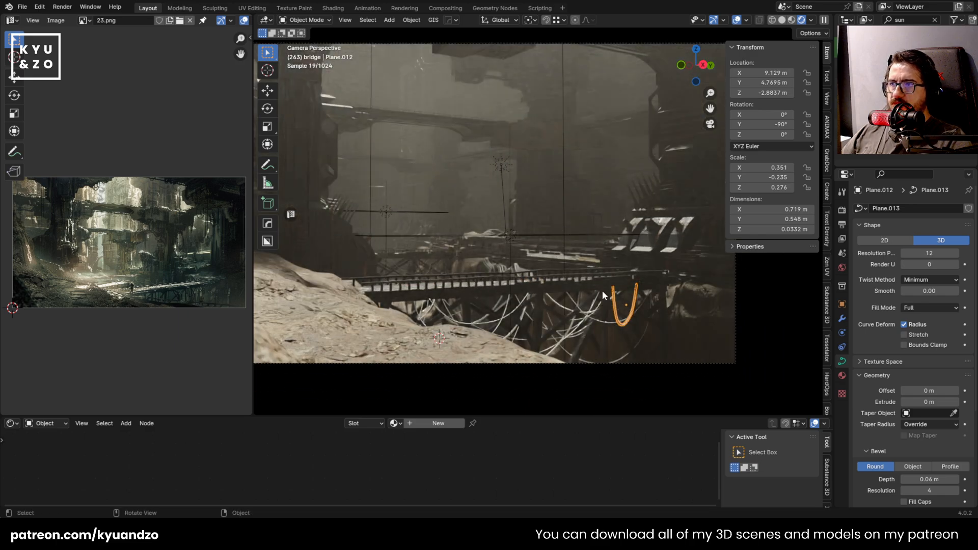
Try converting all scene objects to mesh, inspect the bridge cables up close and undo the conversion
key(a)
click(411, 19)
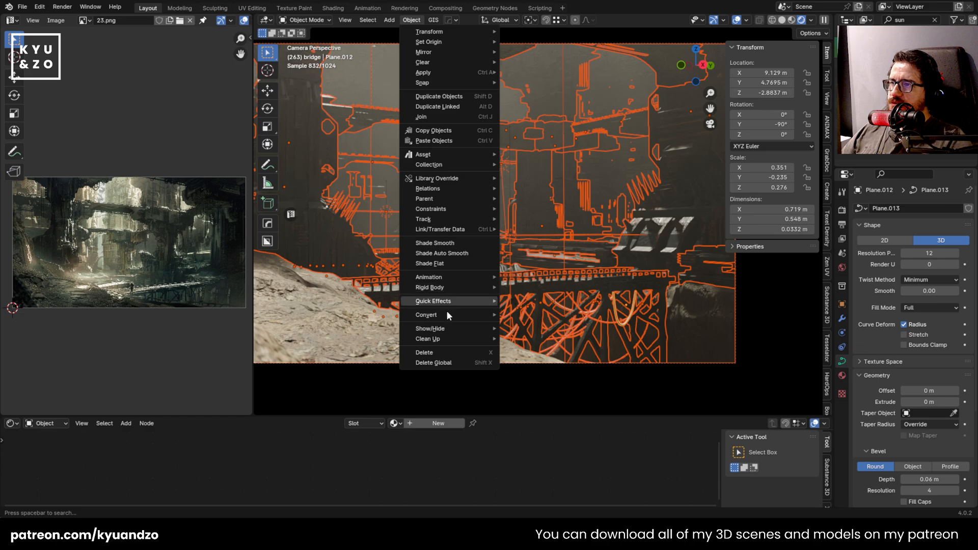
mouse_move(451, 311)
click(535, 324)
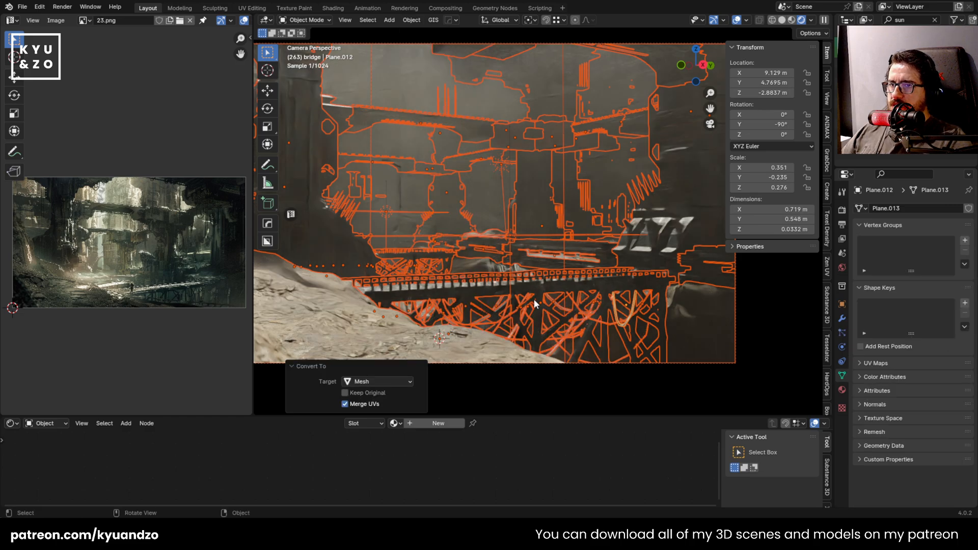
click(563, 310)
scroll(535, 240, up, 6)
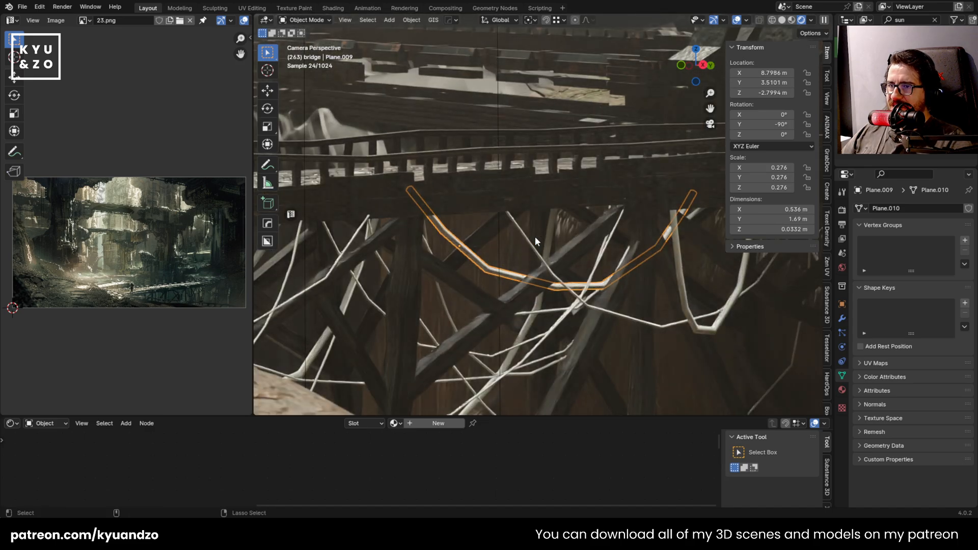
key(ctrl+z)
key(ctrl+z)
key(ctrl+z)
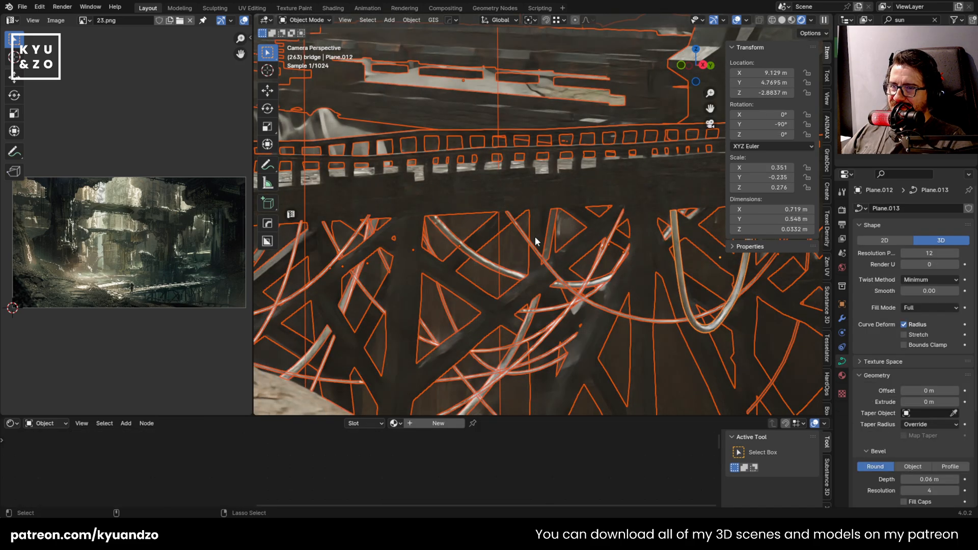
Try converting three hanging bridge cables to mesh and undo the conversion
click(513, 275)
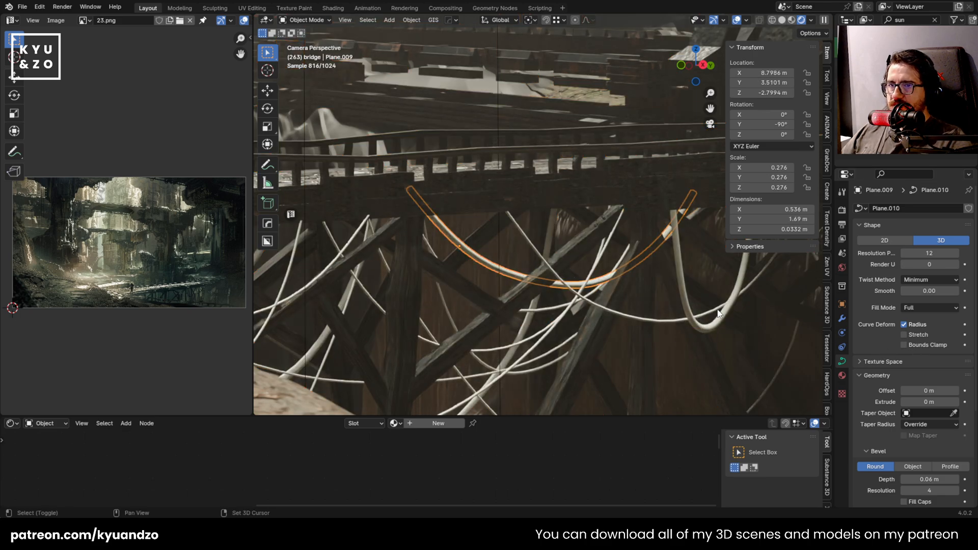
shift+click(689, 316)
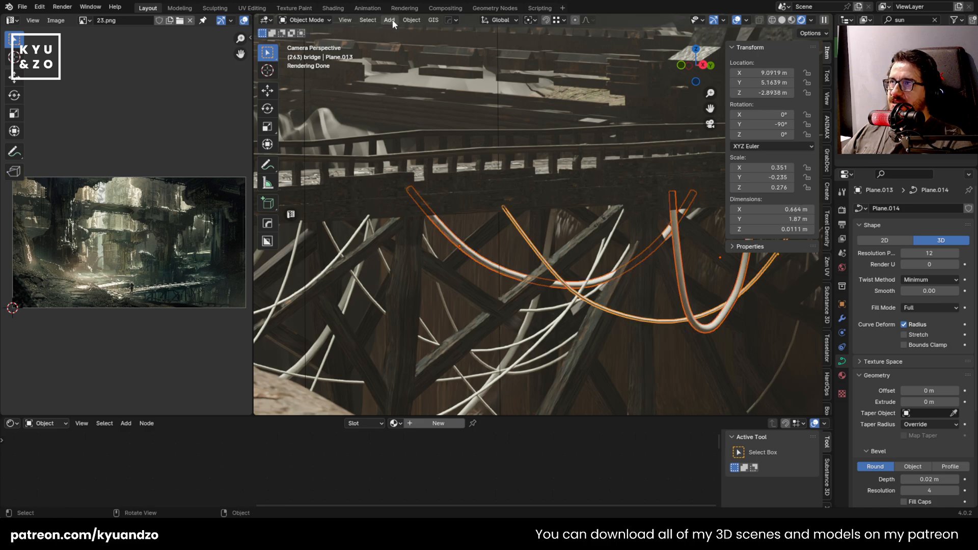
click(412, 19)
mouse_move(451, 316)
click(527, 323)
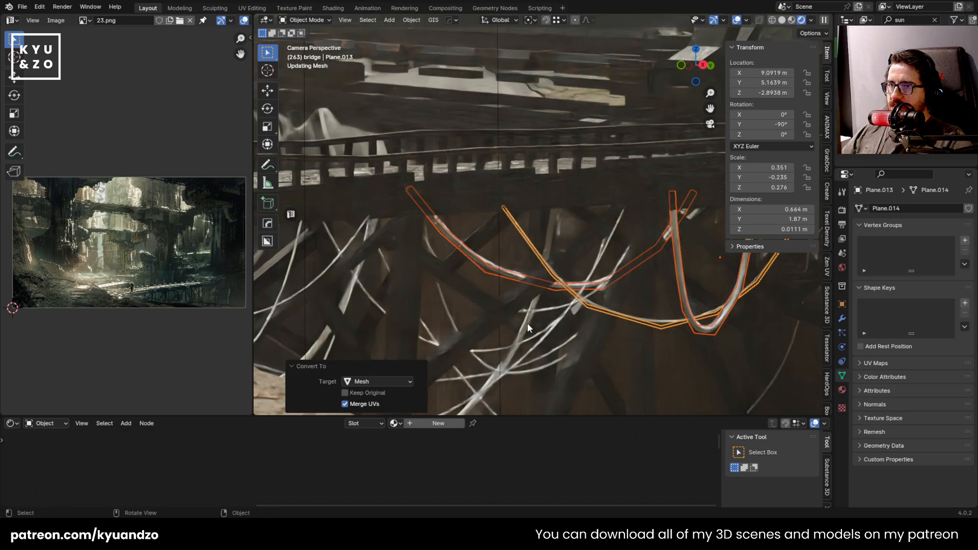
key(ctrl+z)
Try to apply the Subdivision modifier on the thick sagging cable beneath the middle of the bridge
click(503, 270)
click(503, 270)
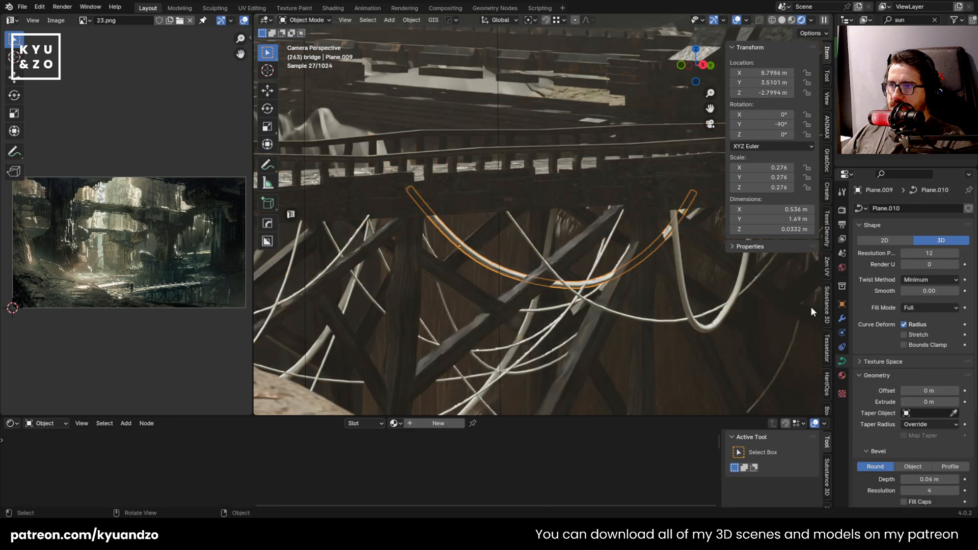
click(845, 313)
click(944, 241)
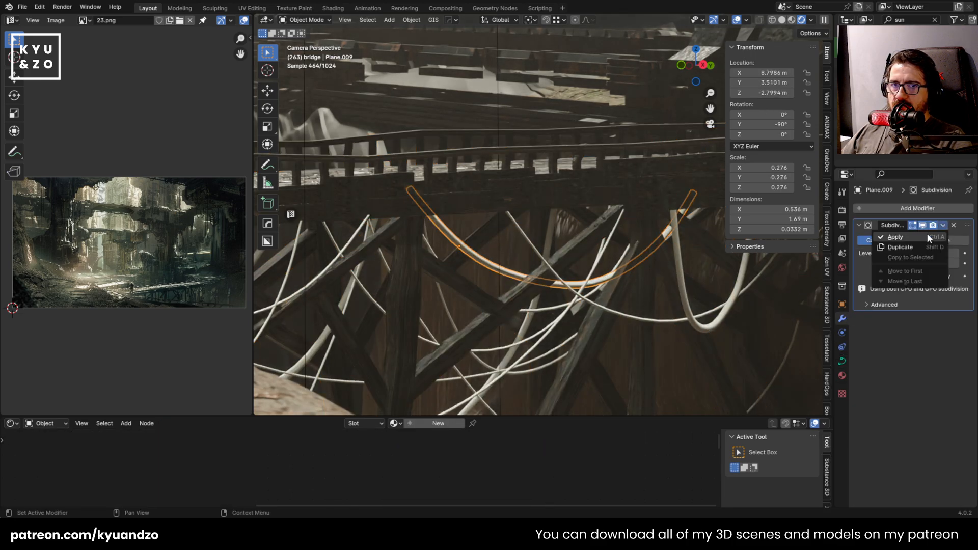
click(916, 239)
Try to apply the Subdivision modifiers on the thick U-shaped cable and the long thin cable crossing it
click(697, 308)
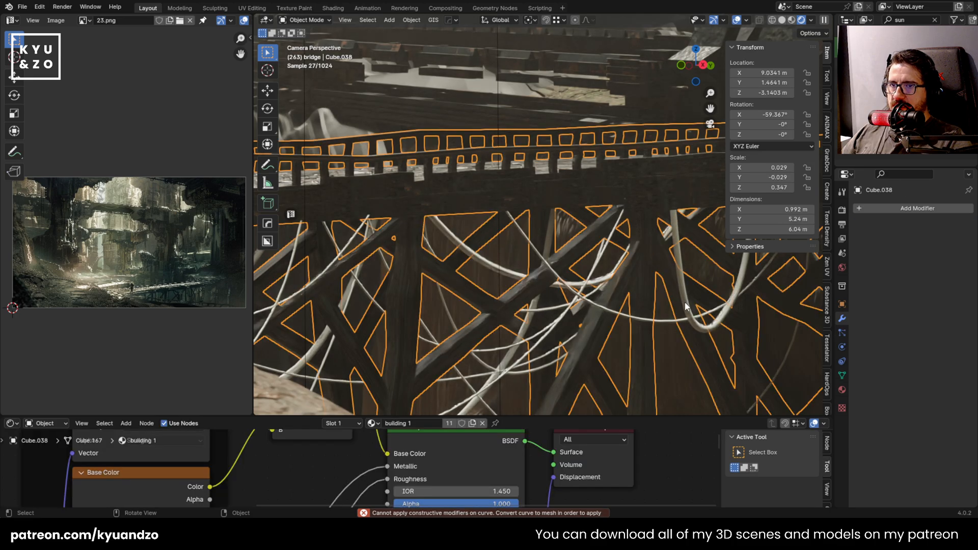
click(685, 301)
click(943, 225)
click(928, 238)
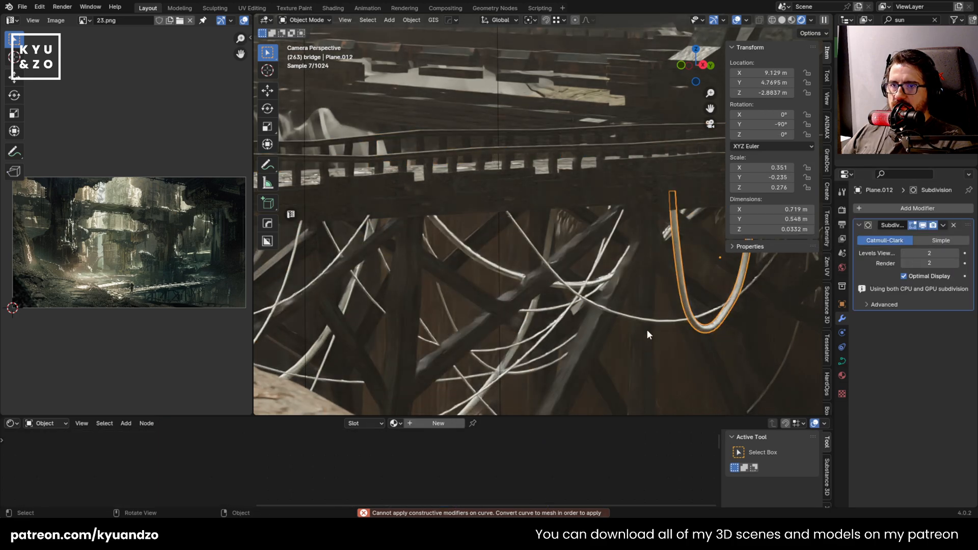
click(665, 320)
click(943, 225)
click(918, 243)
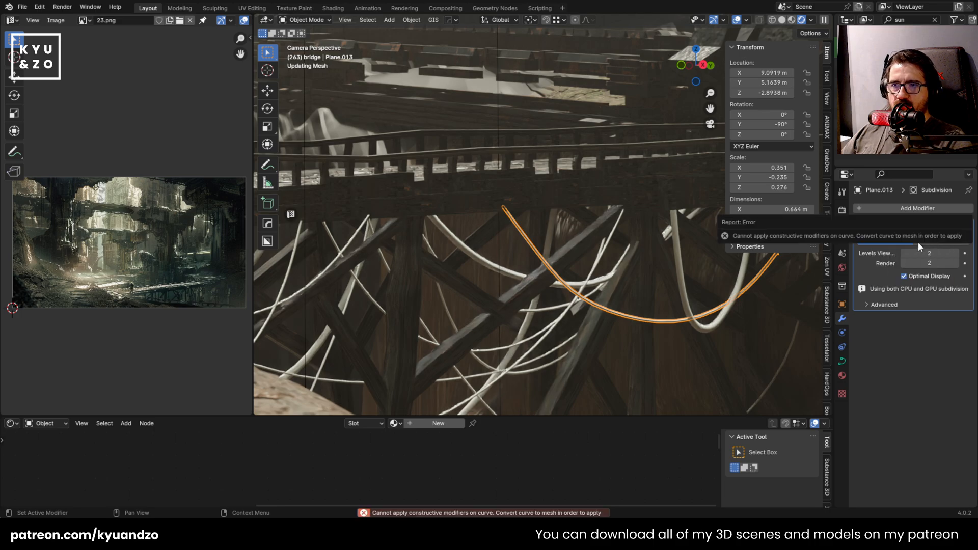
Try to apply the Subdivision modifiers on the steep diagonal cable and the deep thin cable looping behind it
click(537, 339)
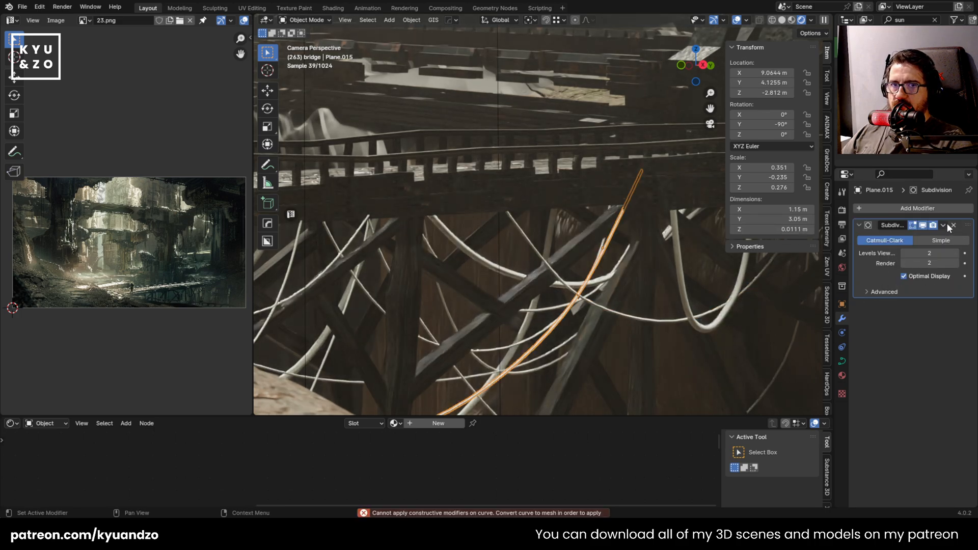
click(943, 224)
click(922, 239)
click(559, 326)
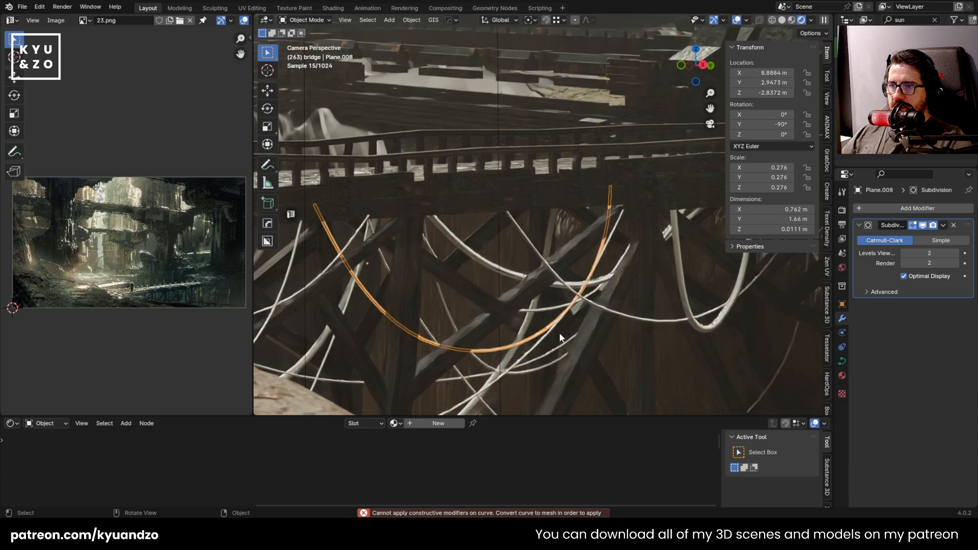
click(944, 225)
click(922, 238)
Save the scene file and select the wooden trestle bridge
scroll(537, 354, down, 4)
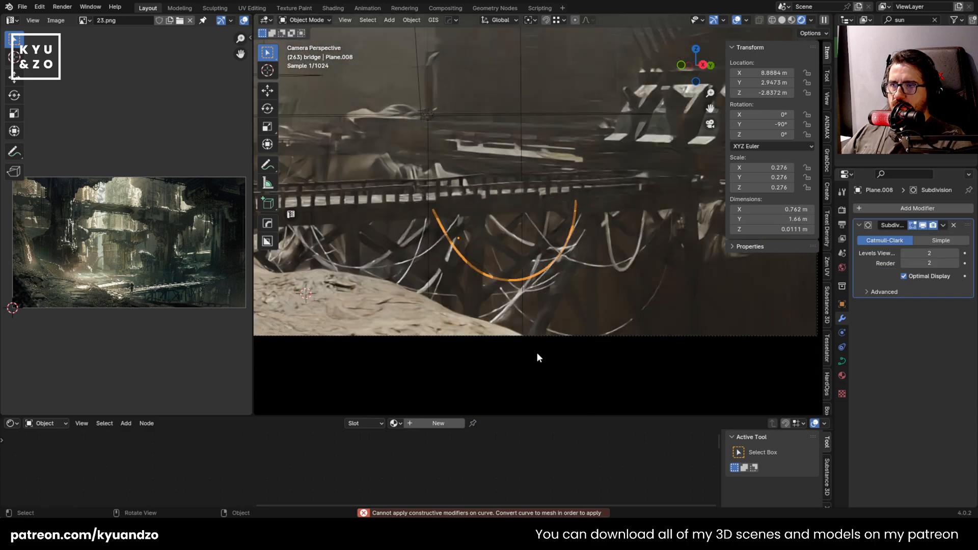
key(ctrl+s)
scroll(525, 278, down, 4)
scroll(533, 245, up, 2)
click(530, 233)
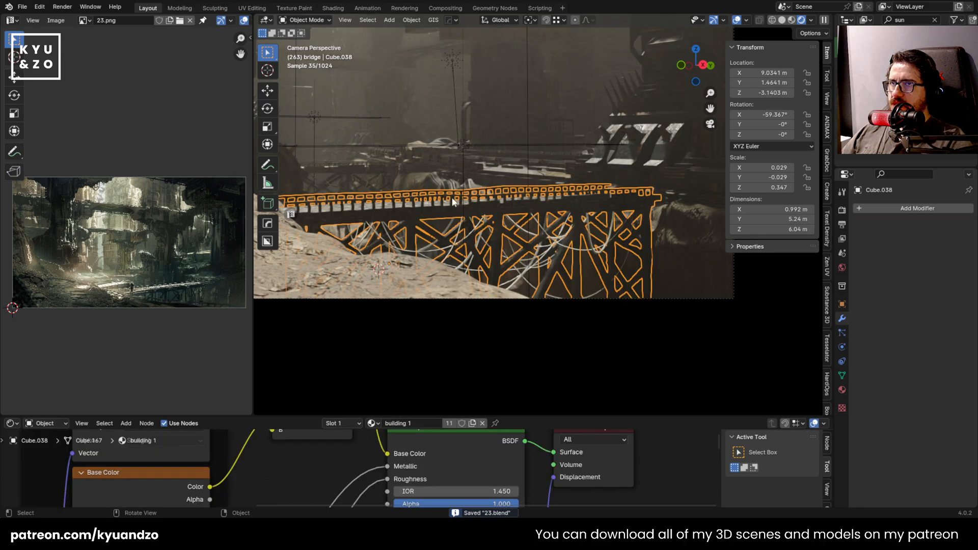
Examine the camera render around the trestle bridge, the cables and the tower behind it
scroll(457, 166, down, 3)
scroll(458, 160, up, 2)
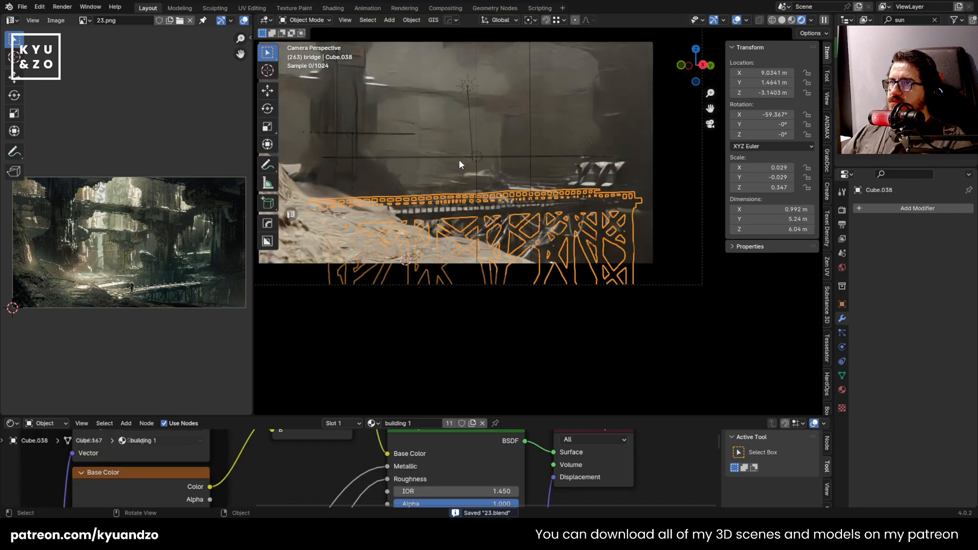
click(509, 106)
shift+middle_drag(442, 127, 539, 220)
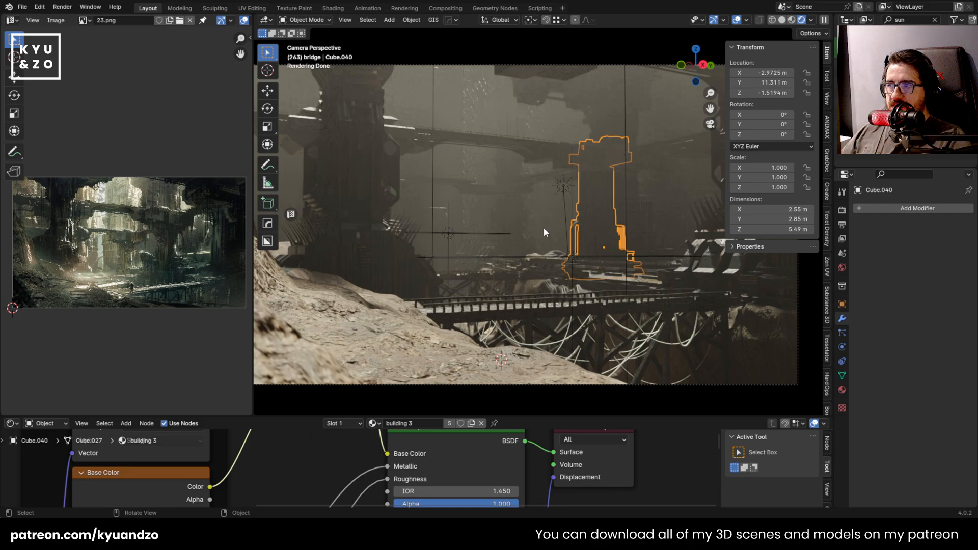
shift+middle_drag(595, 179, 600, 223)
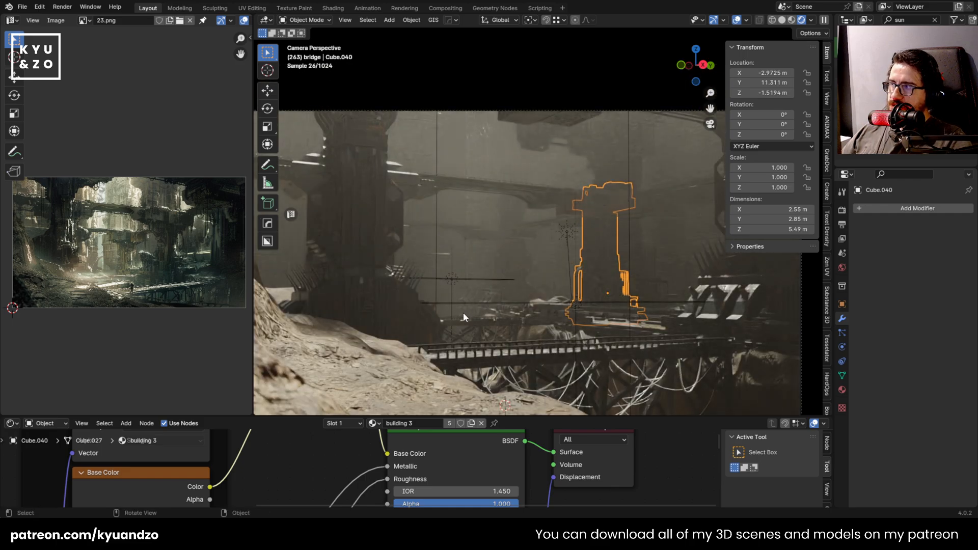
scroll(487, 316, down, 5)
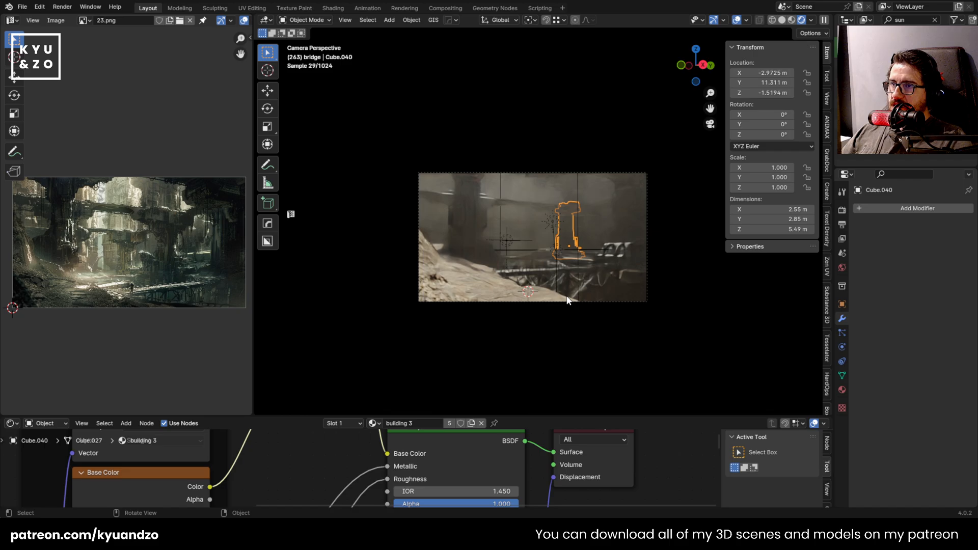
scroll(568, 301, up, 4)
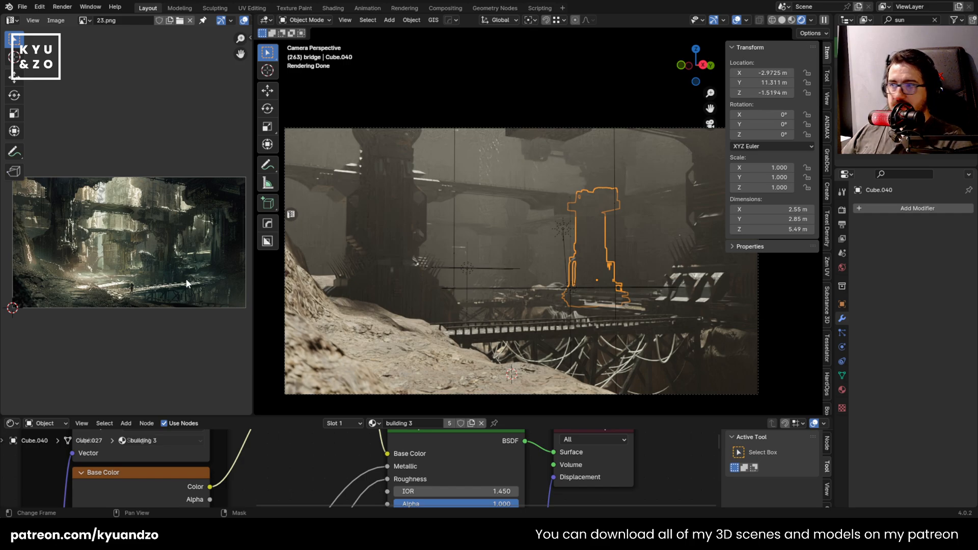
Enlarge the reference image and widen its viewer to compare it with the render
scroll(187, 284, up, 5)
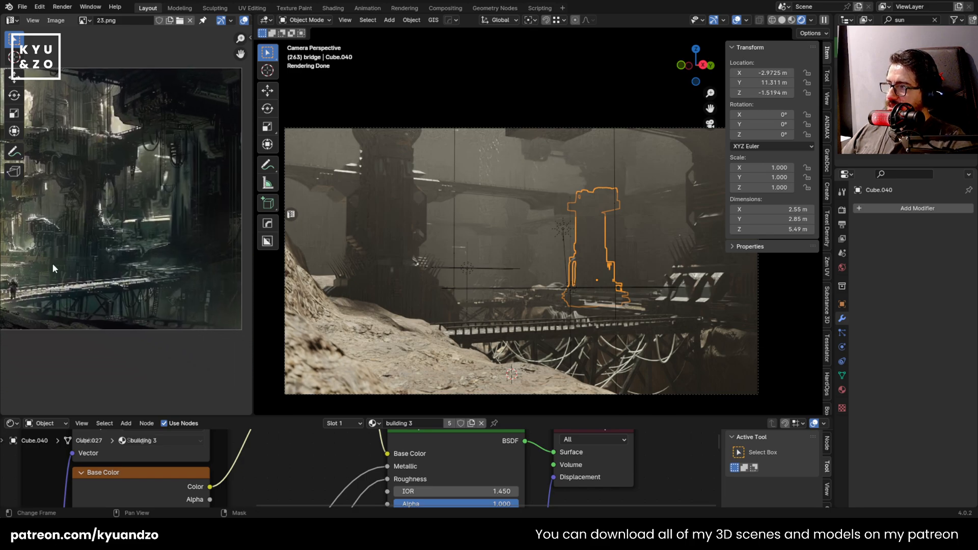
scroll(229, 294, up, 2)
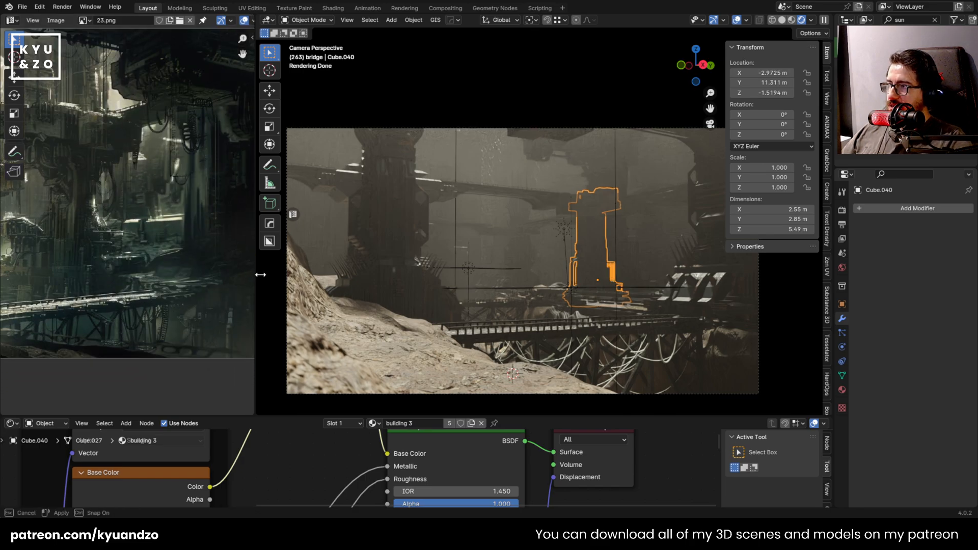
drag(255, 277, 353, 272)
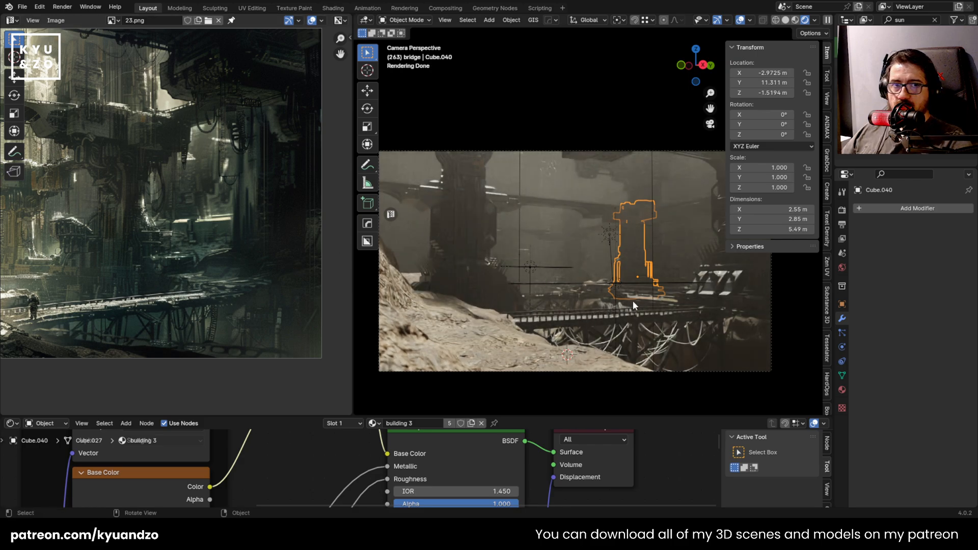
shift+middle_drag(620, 247, 566, 238)
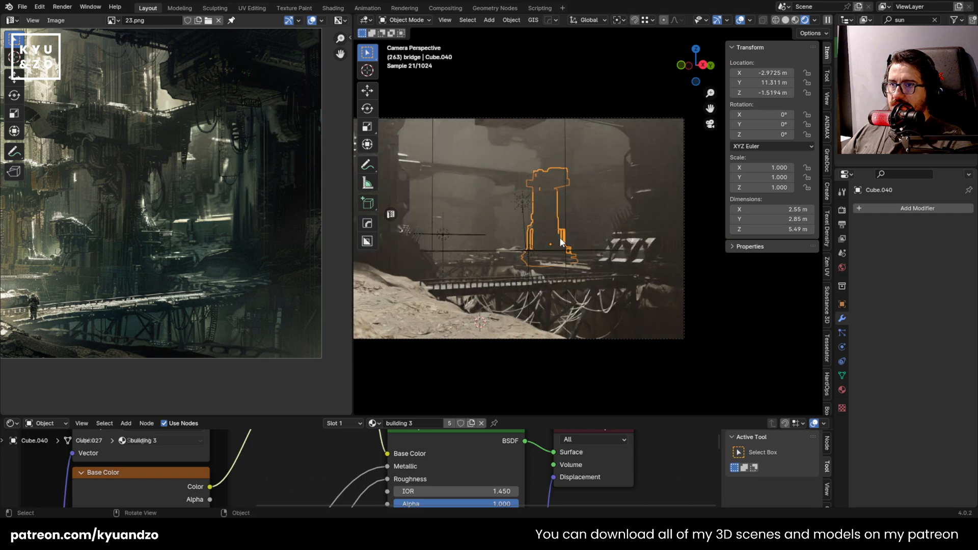
Compare the area light above the bridge and its surroundings with the buildings and bridge in the reference image
click(438, 233)
scroll(650, 294, up, 2)
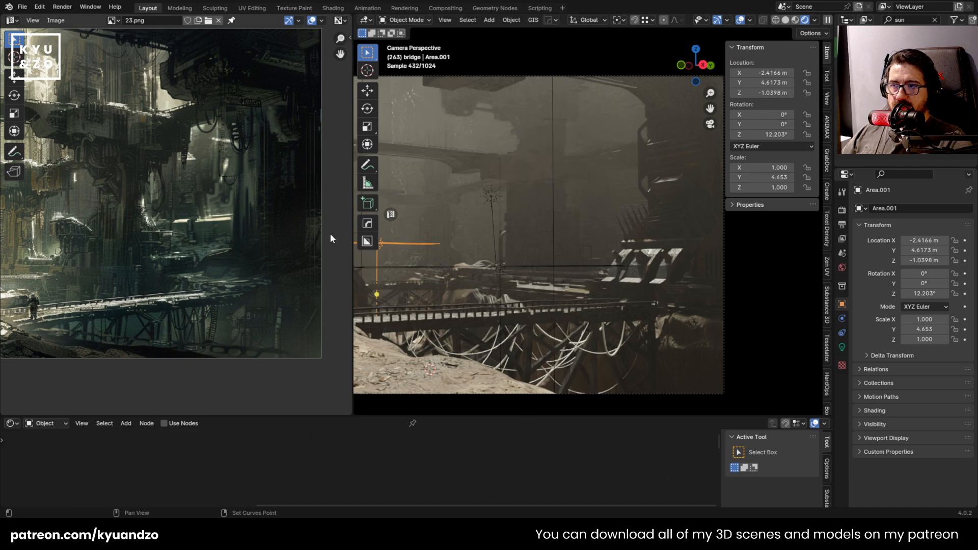
shift+middle_drag(539, 184, 734, 183)
scroll(485, 270, down, 2)
scroll(546, 235, up, 1)
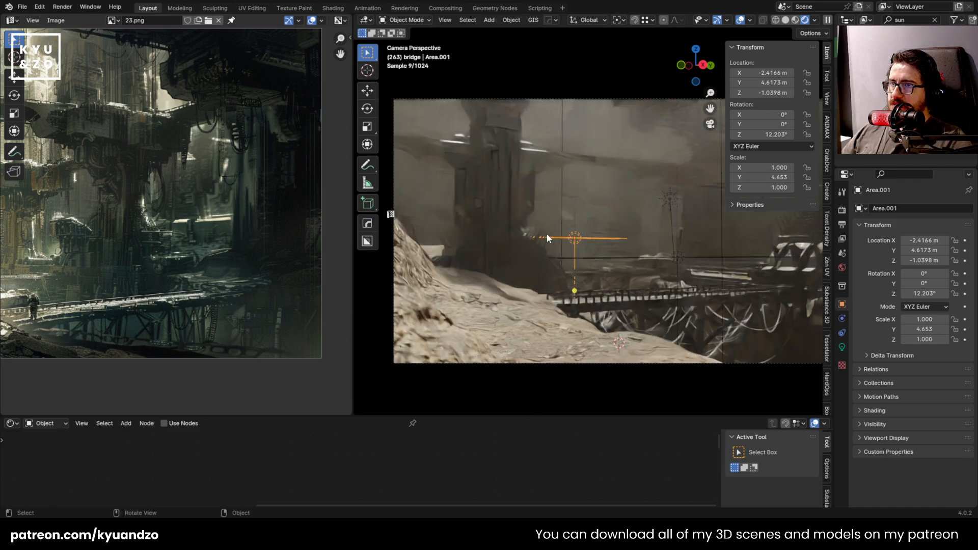
click(587, 216)
shift+middle_drag(620, 239, 570, 257)
click(564, 261)
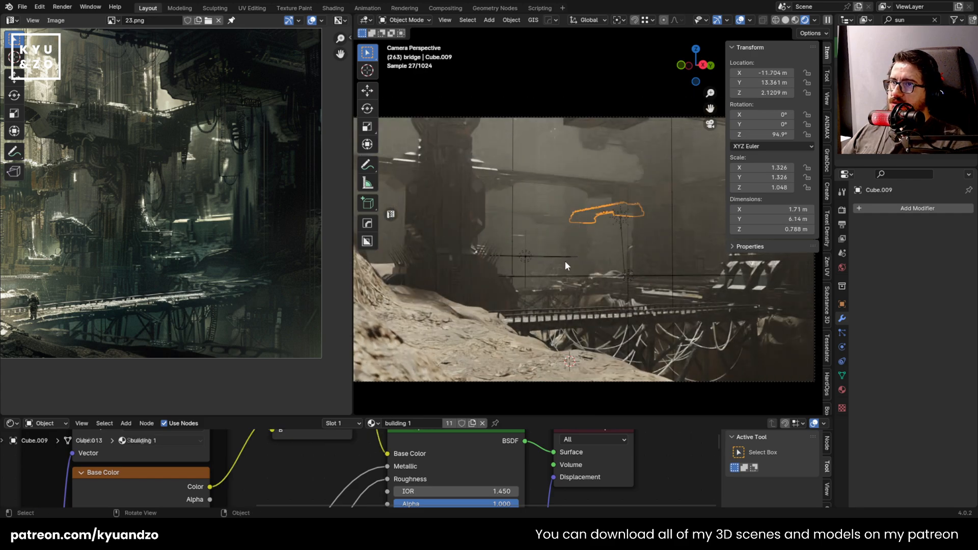
click(565, 261)
click(528, 253)
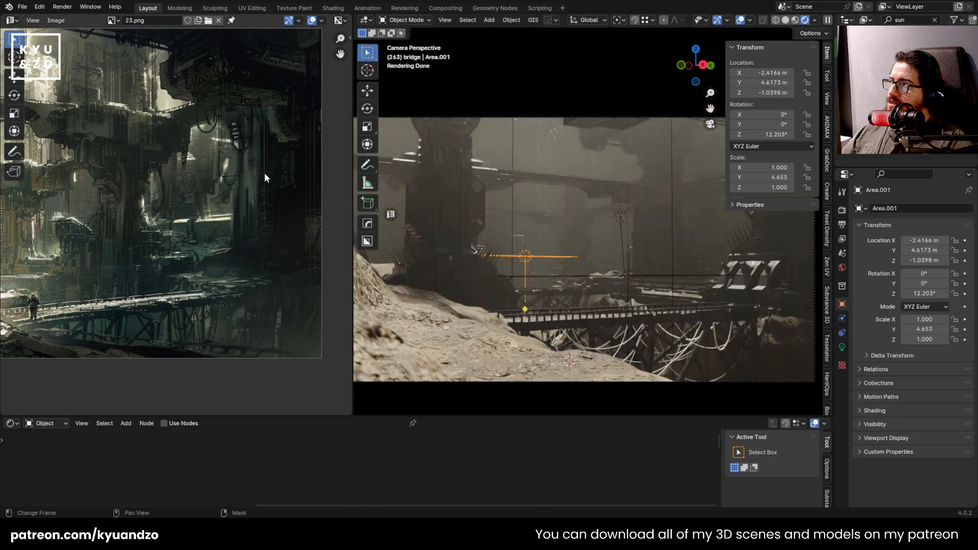
middle_drag(119, 144, 251, 184)
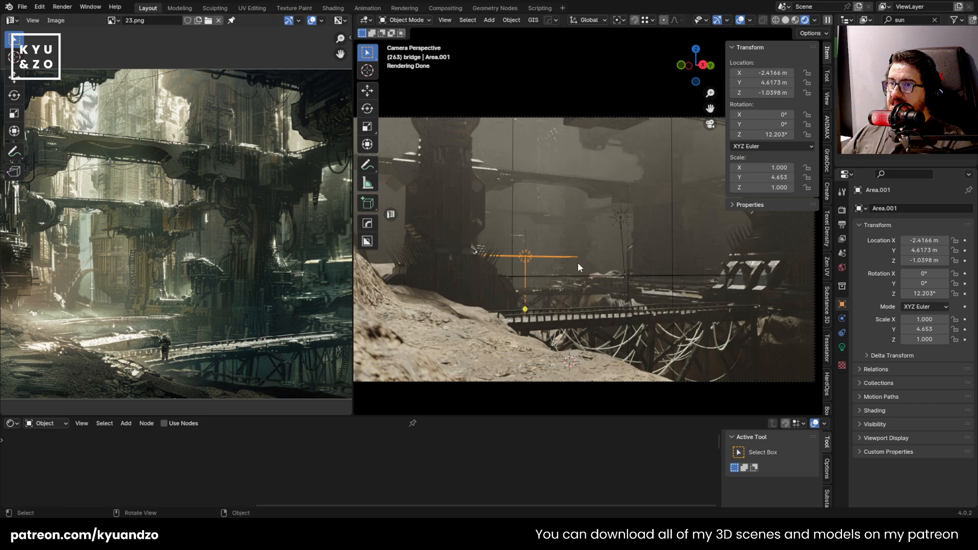
Select the sun light and lower its strength to 5.390
click(547, 192)
click(622, 221)
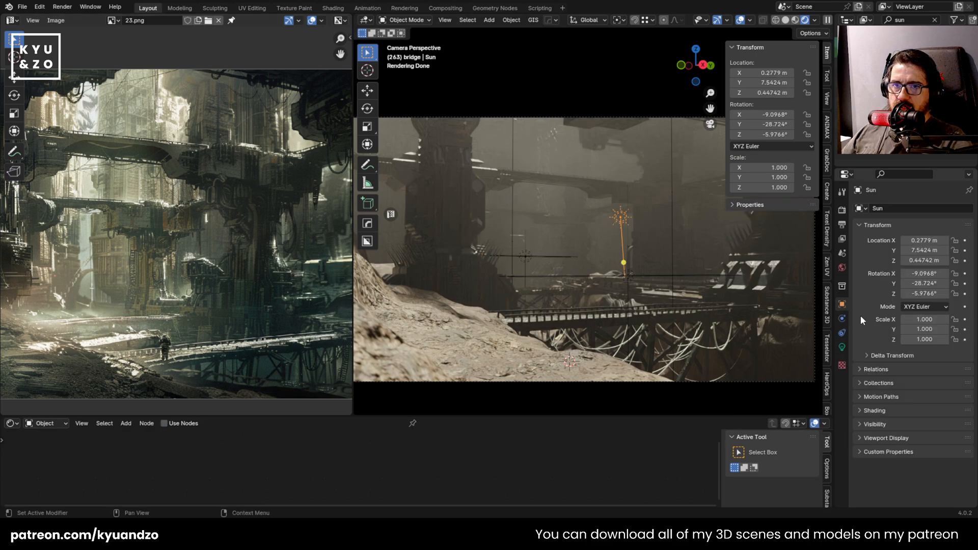
click(843, 347)
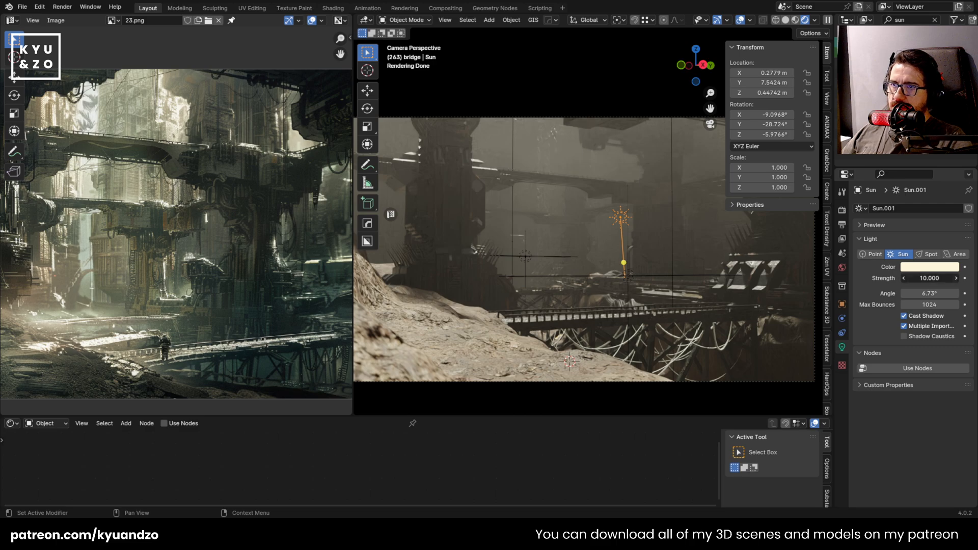
drag(930, 278, 908, 278)
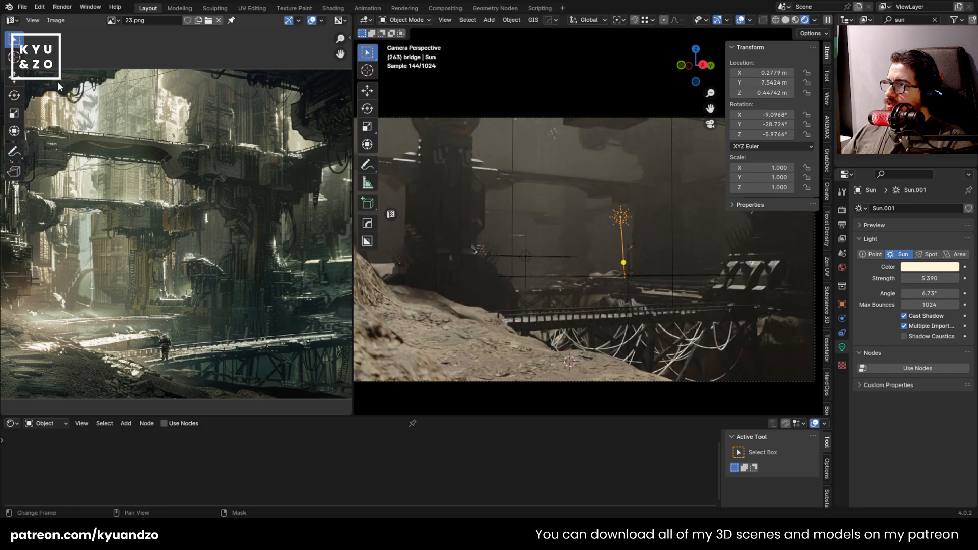
Add a plane mesh near the distant background towers and scale it to 0.373
middle_drag(516, 161, 511, 192)
key(shift+grave)
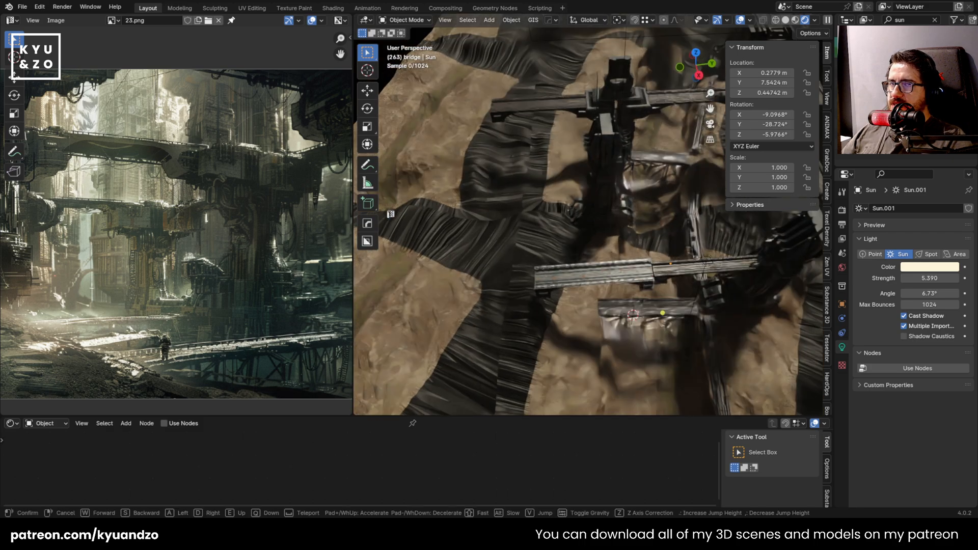
key(w)
key(w)
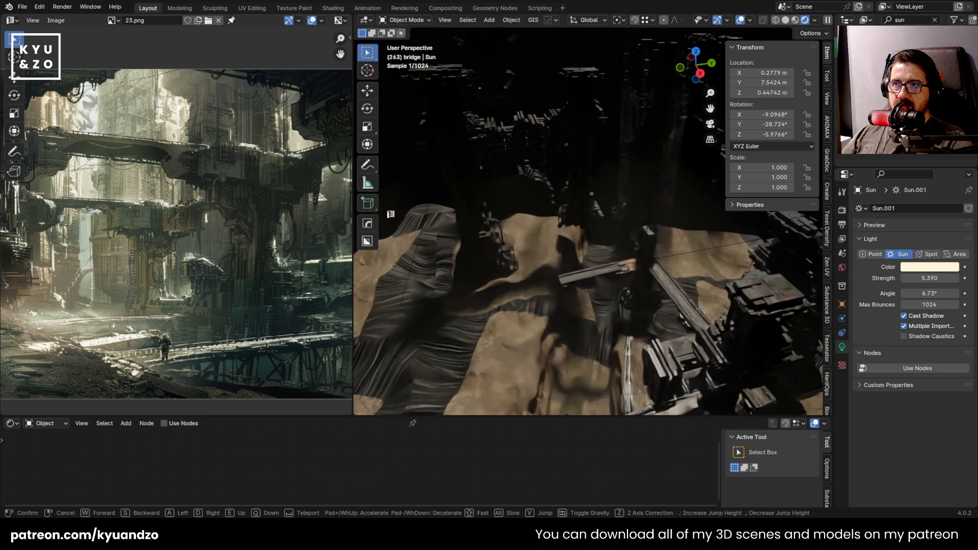
click(477, 403)
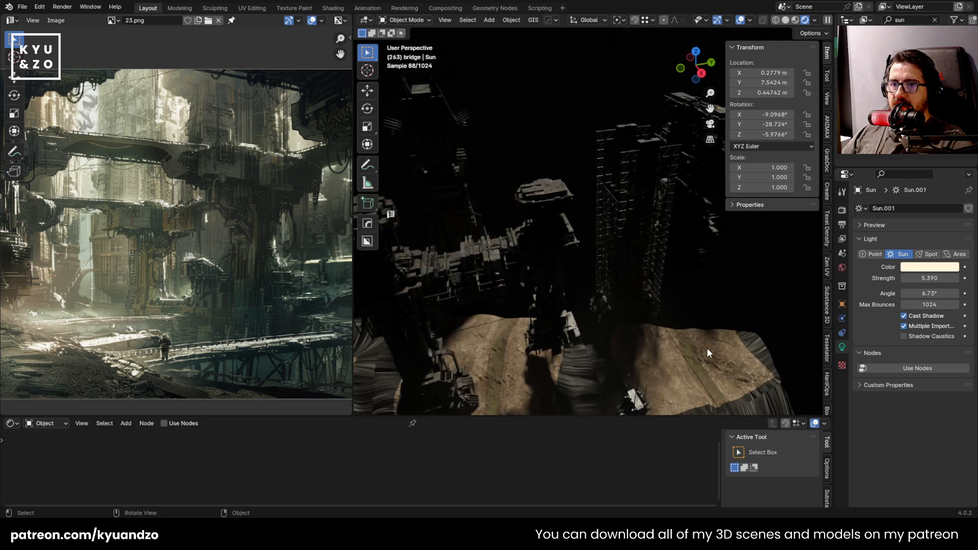
key(shift+a)
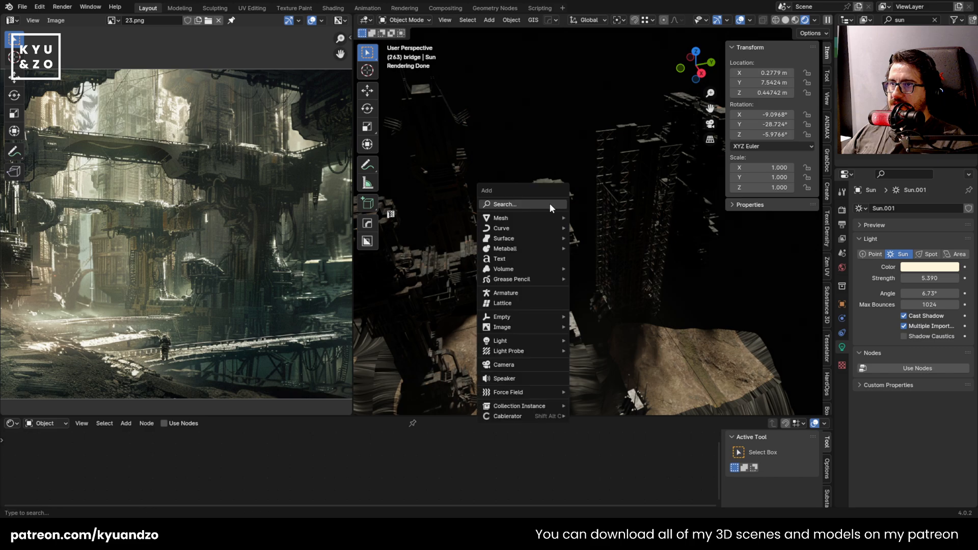
mouse_move(539, 217)
click(599, 219)
key(s)
click(607, 221)
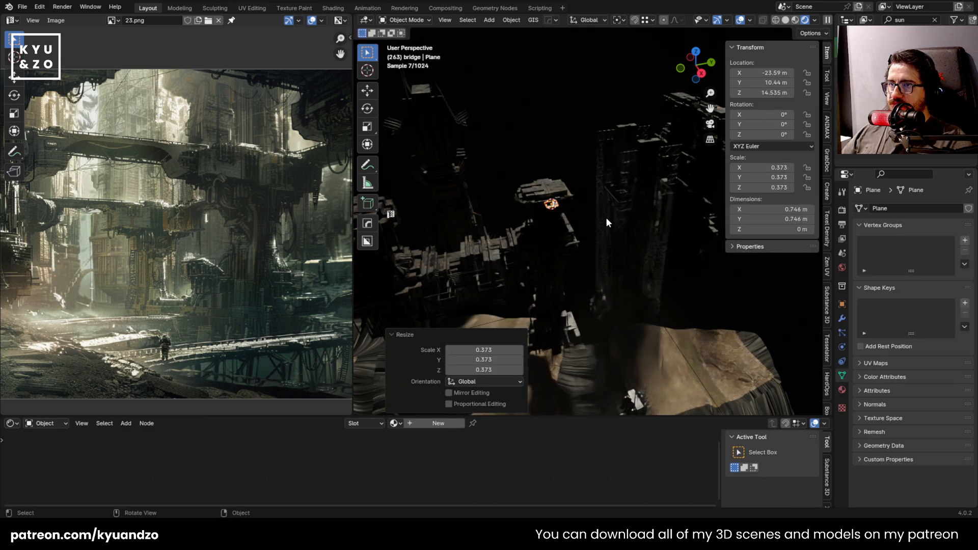
Stand the plane upright about X, enlarge it 13.251 times and rotate it 88.2° about Z
key(r)
key(s)
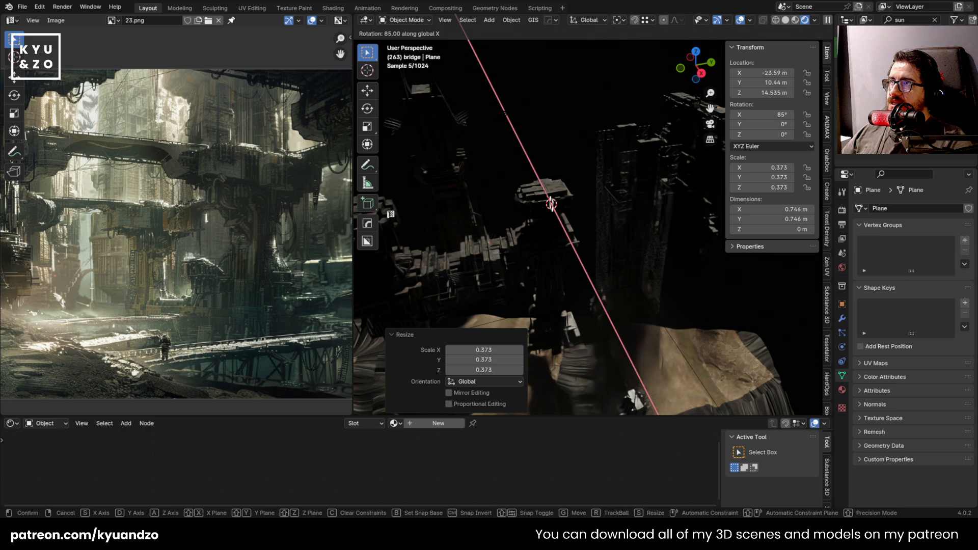
click(551, 204)
key(s)
click(587, 94)
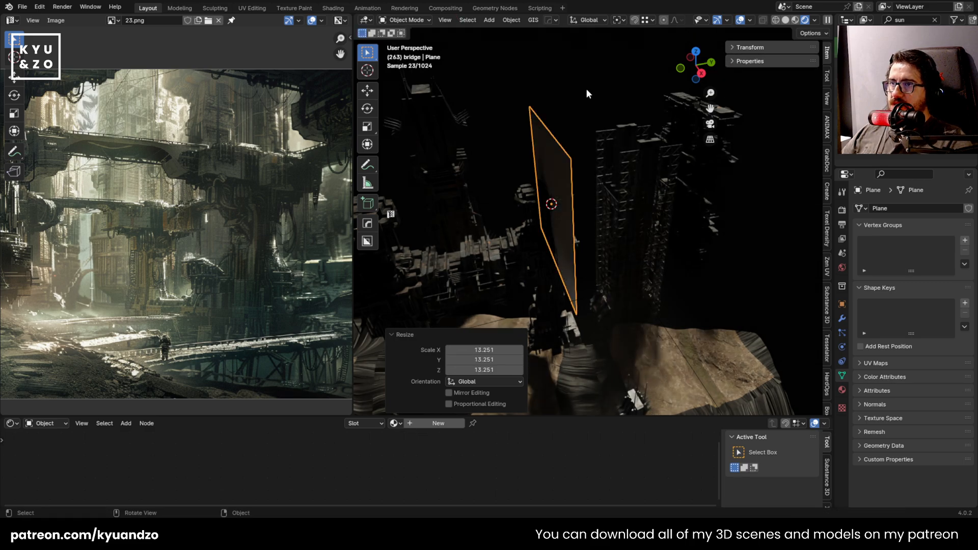
key(r)
key(z)
click(563, 250)
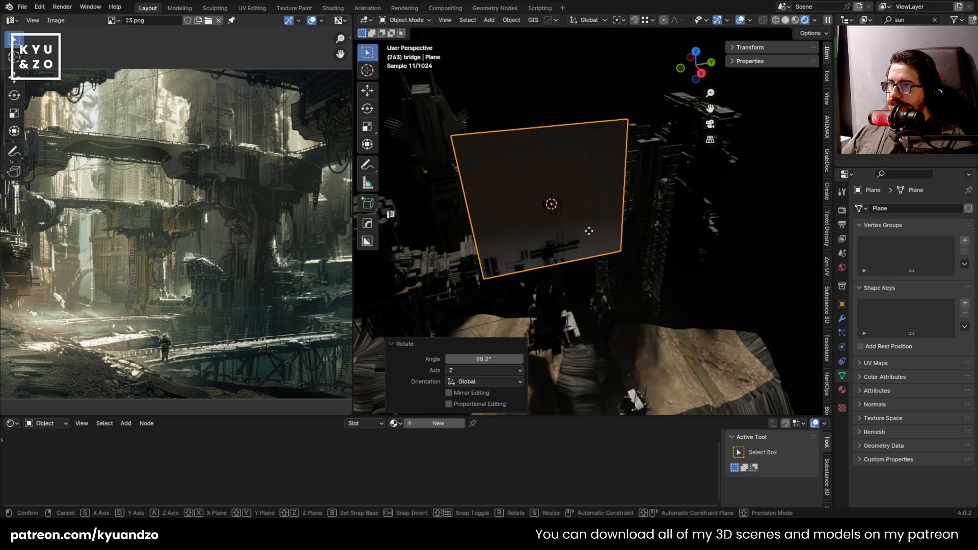
Move the plane along X behind the towers, stretch it 5.528 times along Z and widen it along Y
key(g)
key(x)
click(519, 167)
key(s)
key(a)
click(500, 275)
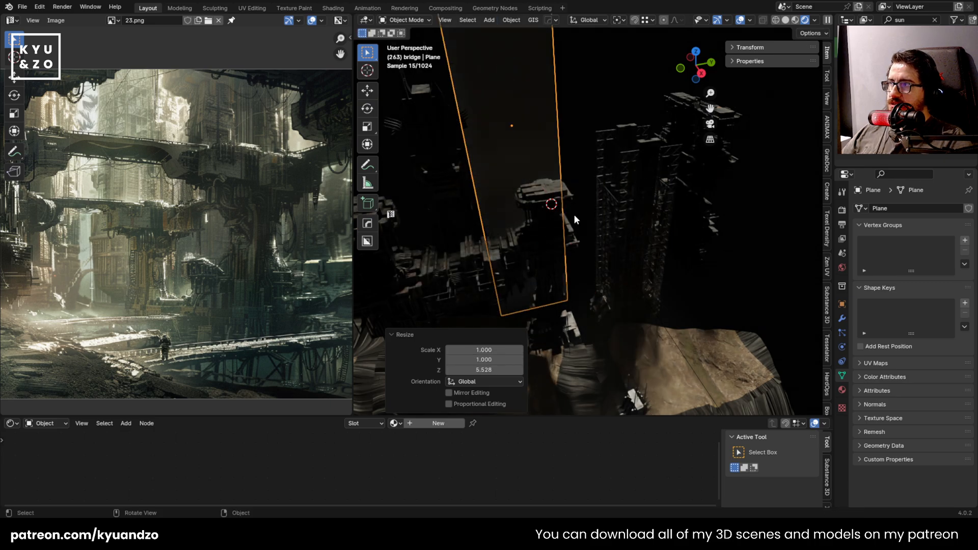
key(s)
key(d)
click(708, 179)
Position the plane behind the background buildings, shifting it 7.049 m along Y, down along Z, and another 1.6543 m along Y
key(g)
key(d)
click(744, 194)
key(g)
key(a)
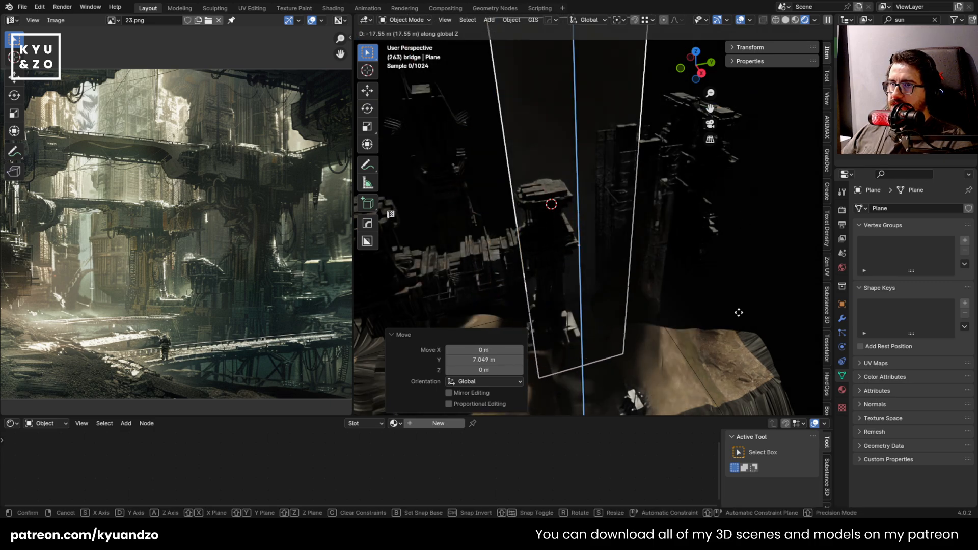
click(735, 334)
key(g)
key(x)
key(y)
click(690, 300)
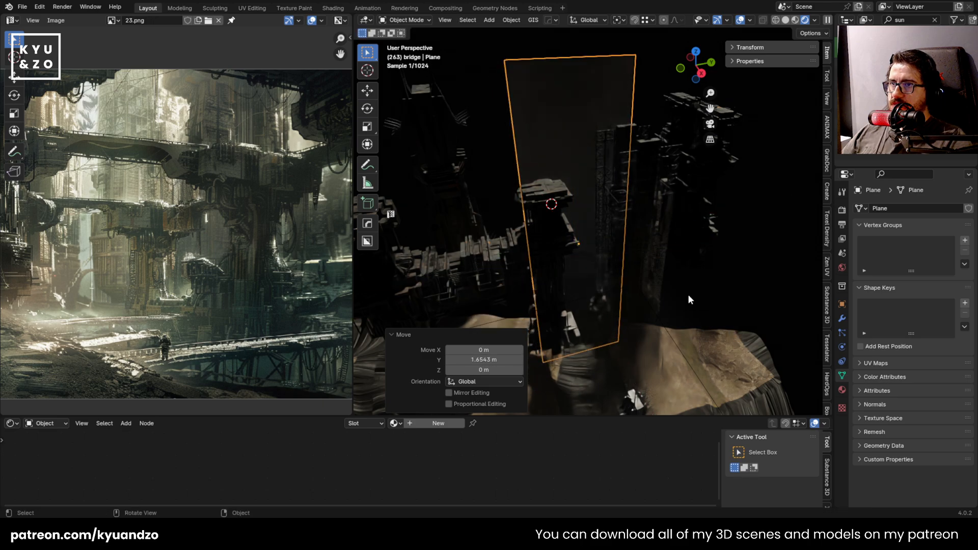
Give the plane a new material with emission strength 4.500 and a warm peach emission color
middle_drag(537, 298, 558, 286)
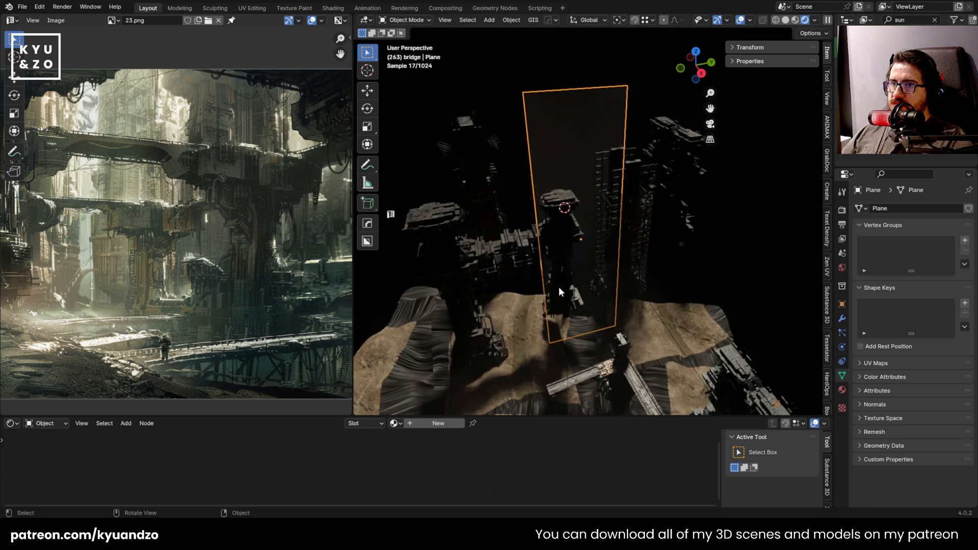
click(842, 390)
click(901, 252)
scroll(884, 466, down, 1)
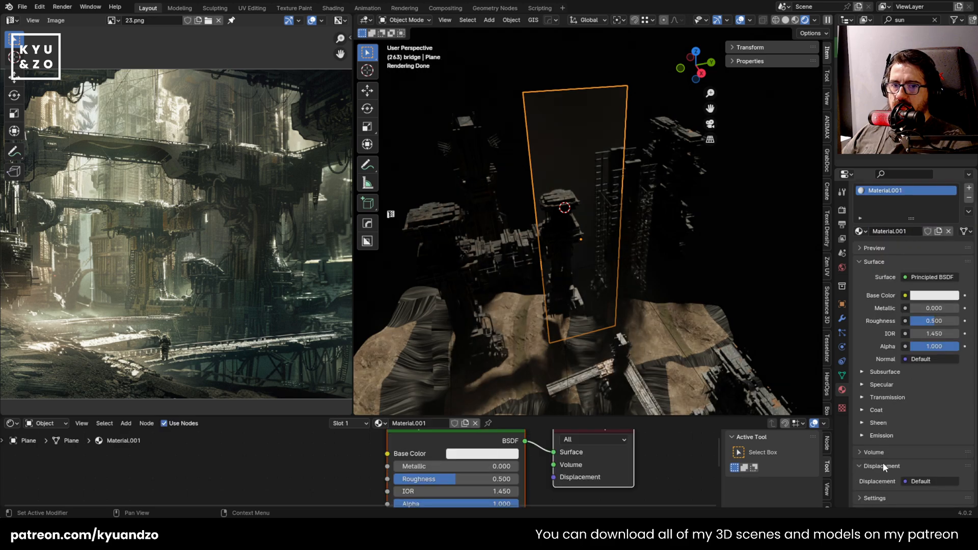
click(882, 440)
scroll(885, 438, down, 3)
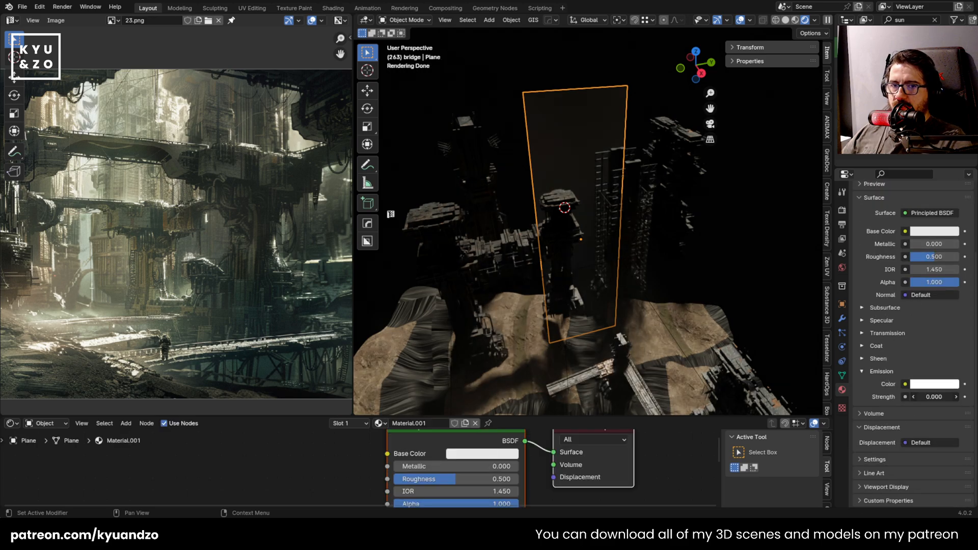
drag(934, 397, 953, 397)
click(929, 385)
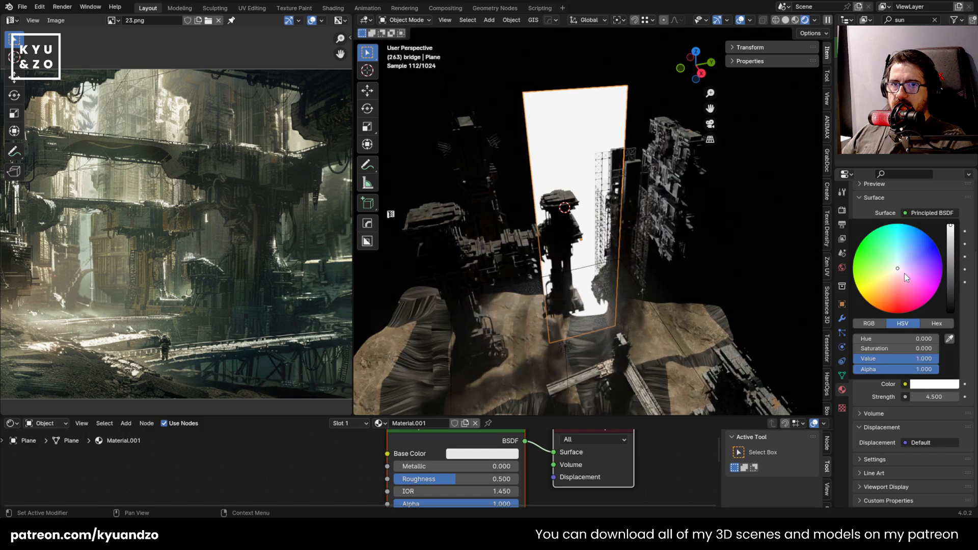
click(892, 279)
Clear the outliner's object filter, return to the camera view and select the fog volume cube
scroll(724, 244, down, 6)
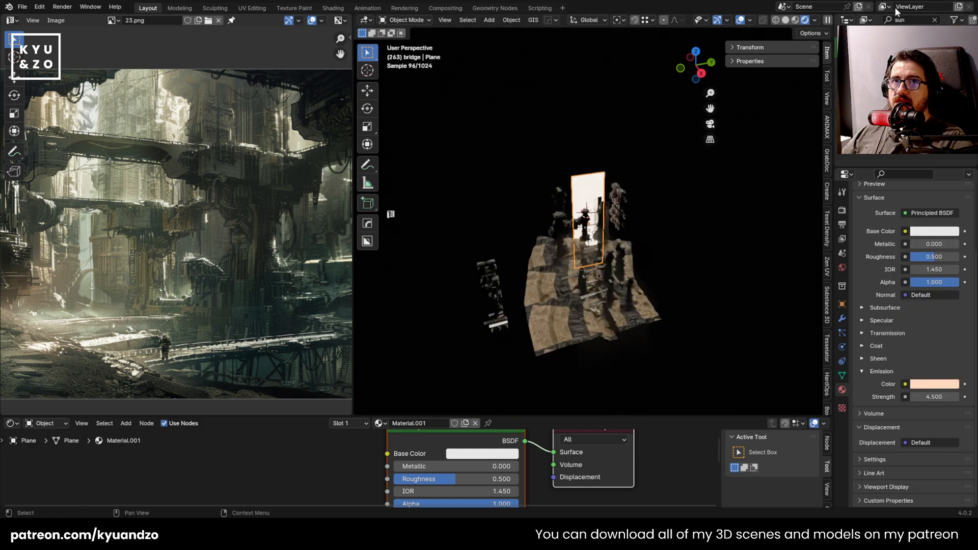
click(889, 52)
key(KP_0)
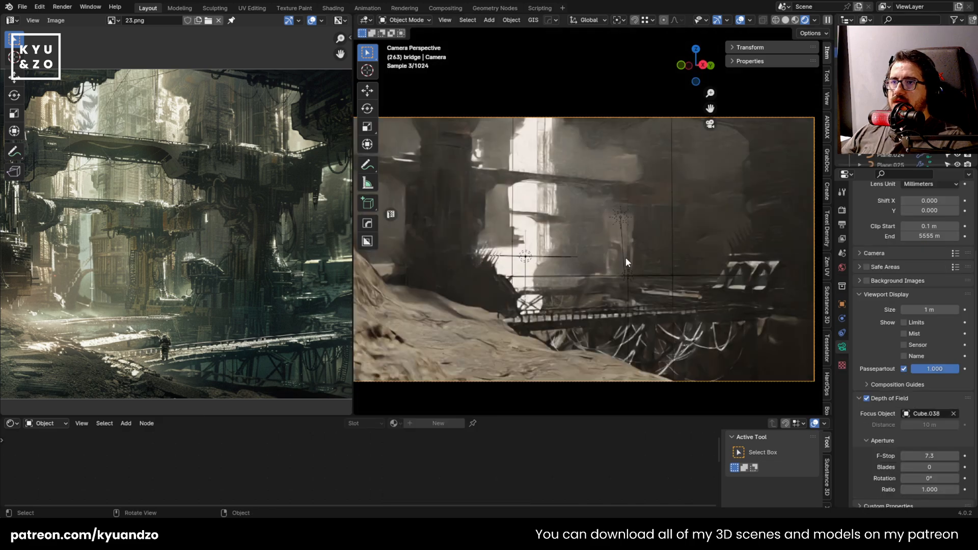
click(522, 197)
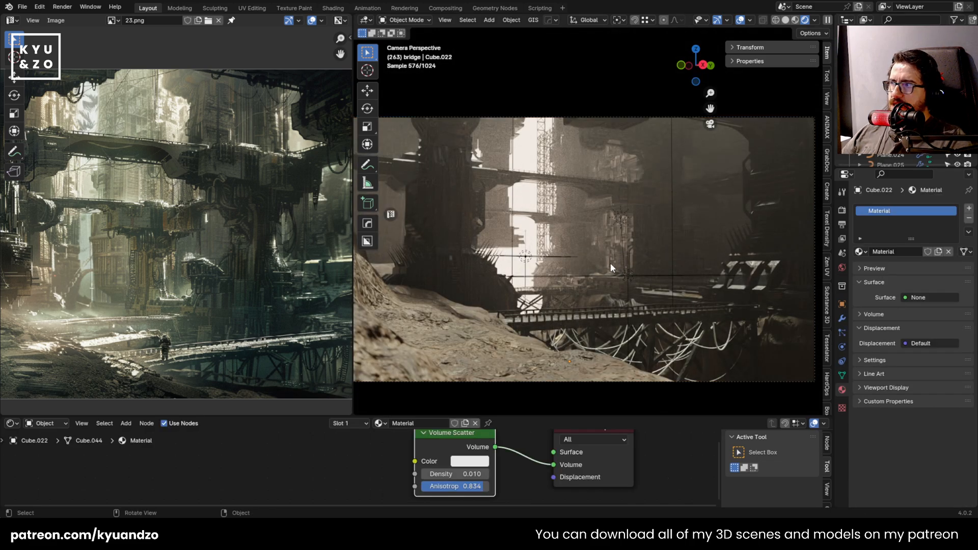
Raise the fog volume cube 10.325 m along Z and shrink it to 0.178 along Y
key(g)
key(x)
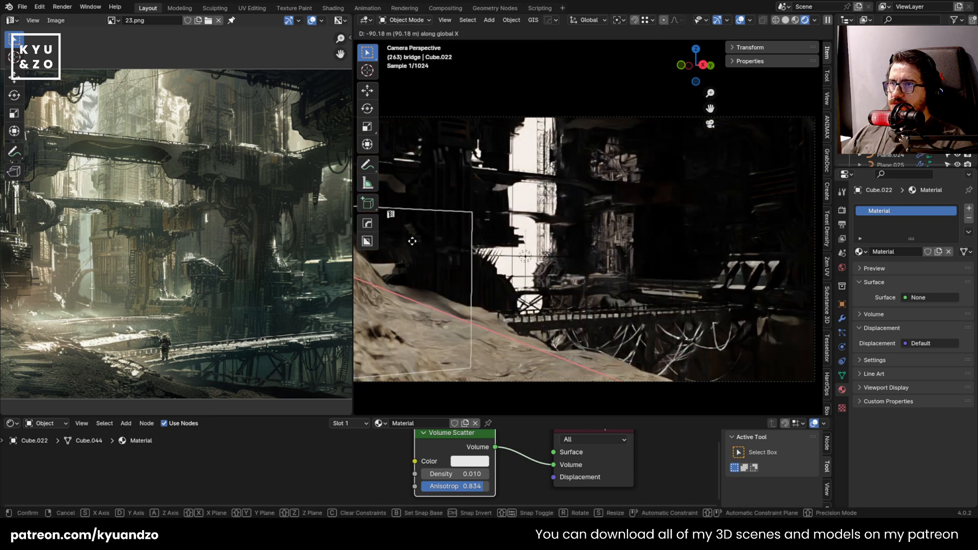
key(z)
click(465, 240)
key(s)
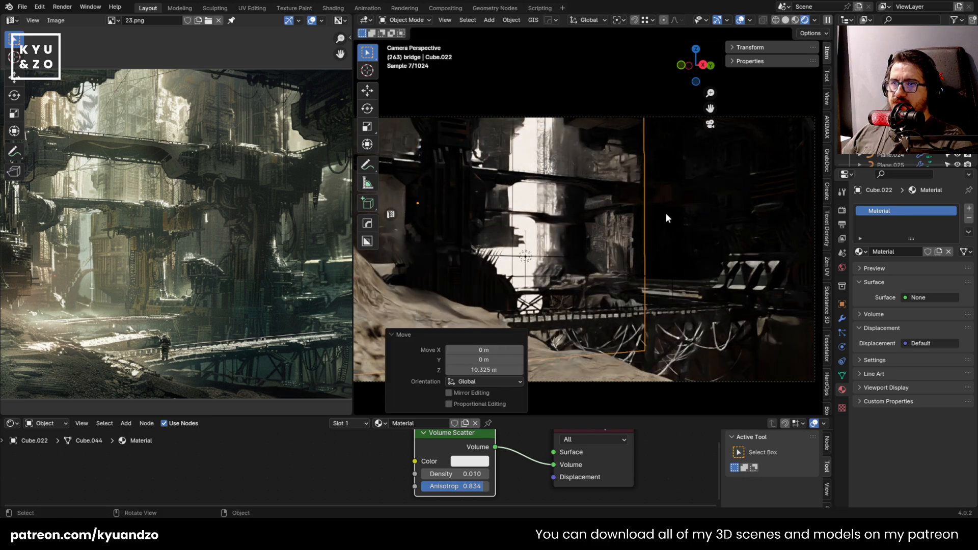
key(y)
key(Return)
key(g)
key(x)
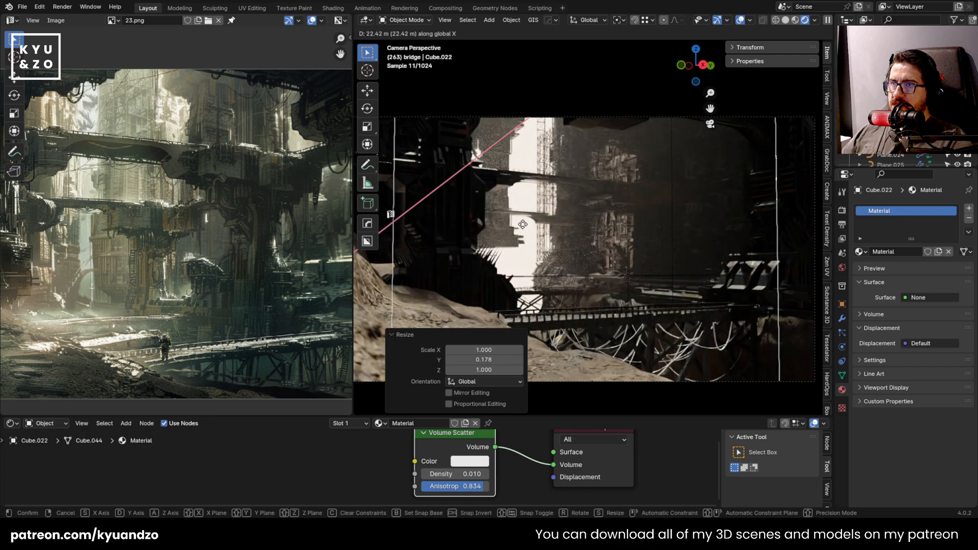
key(y)
key(y)
key(y)
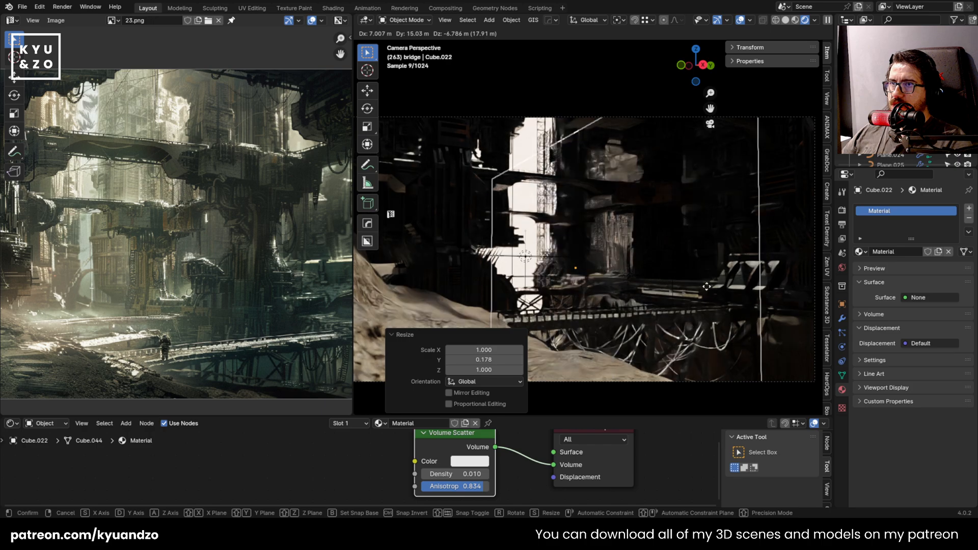
key(Escape)
Enlarge the fog cube 11.402 times along Y and 2.718 times along Z
middle_drag(665, 246, 644, 300)
scroll(643, 301, down, 4)
key(s)
key(y)
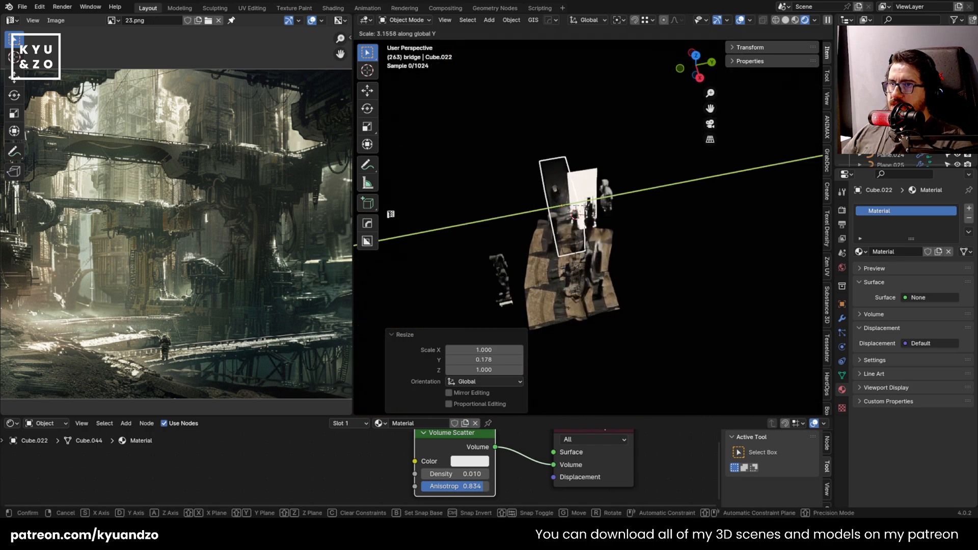
key(Return)
key(s)
key(y)
key(z)
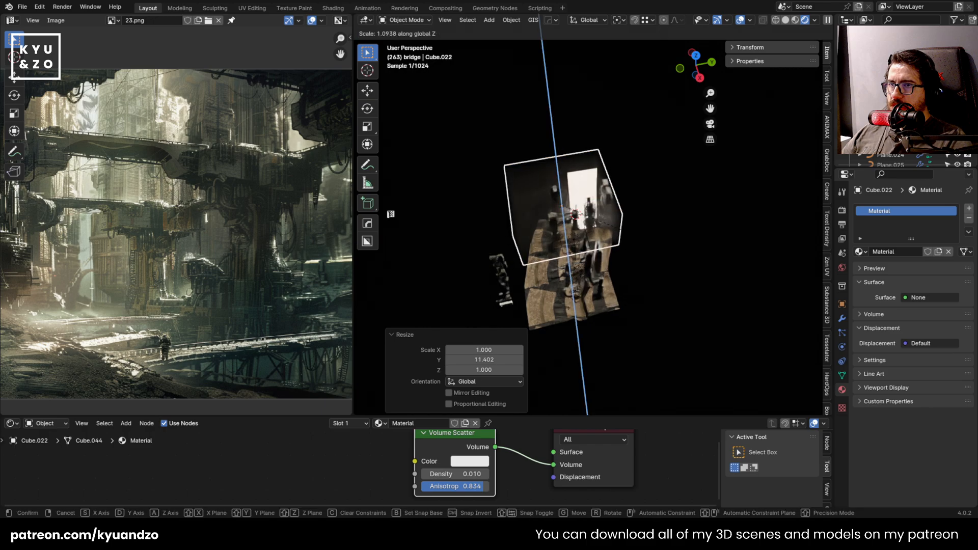
key(Return)
Stretch the fog cube about 2.8 times along X and move it 40.595 m along X over the scene
key(s)
key(y)
key(x)
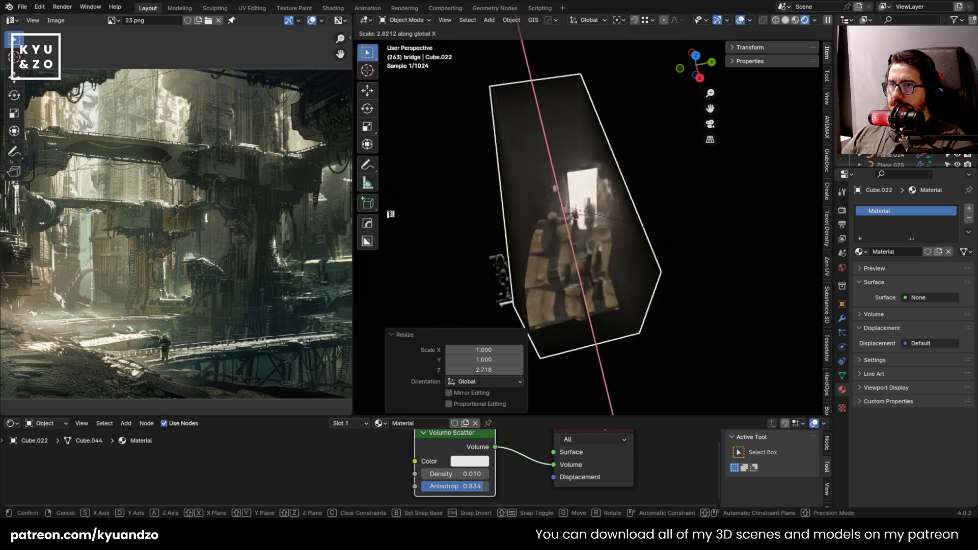
click(704, 252)
key(g)
key(y)
key(x)
click(716, 318)
Scale the whole fog cube down to 0.631, adjust its height along Z and return to the camera view
key(s)
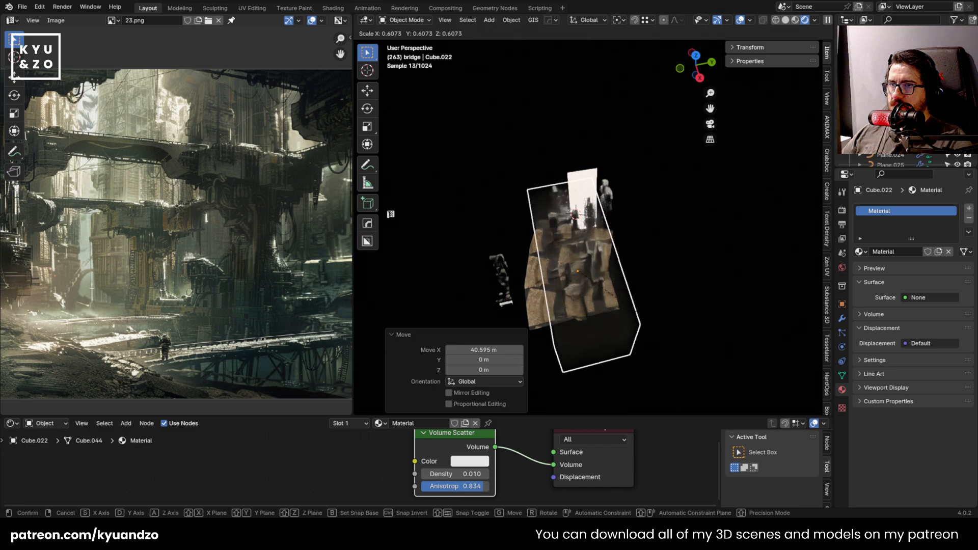
click(663, 302)
middle_drag(662, 301, 648, 277)
scroll(648, 280, up, 2)
key(g)
key(z)
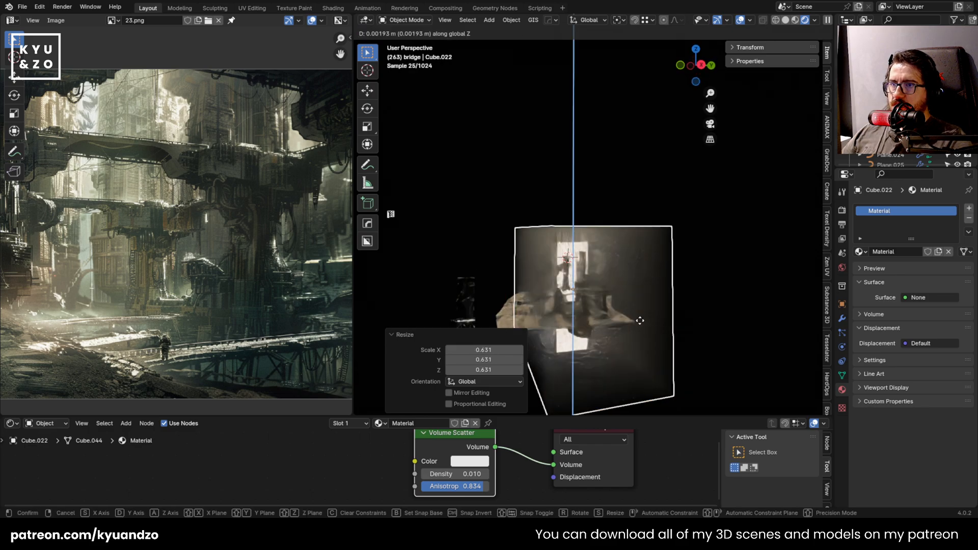
click(640, 321)
click(866, 53)
key(KP_0)
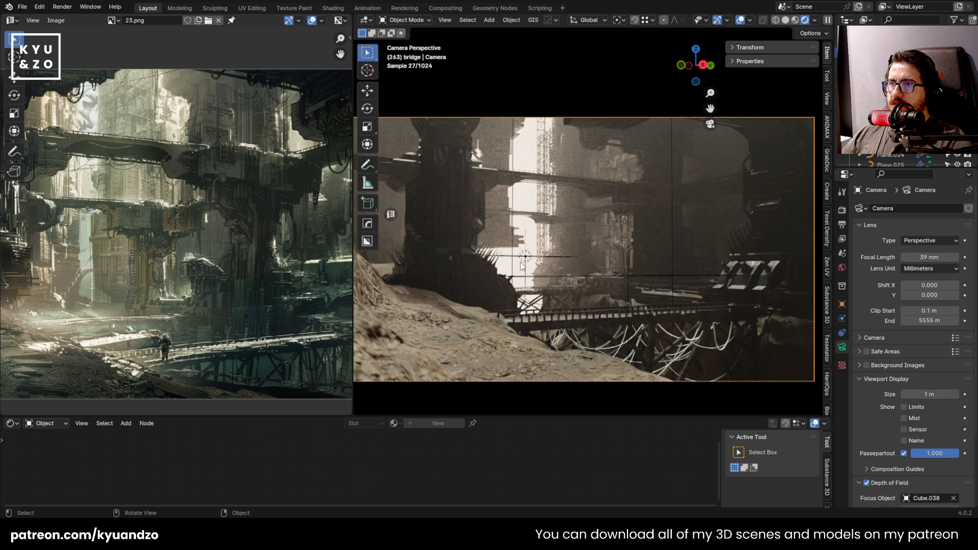
click(604, 257)
key(g)
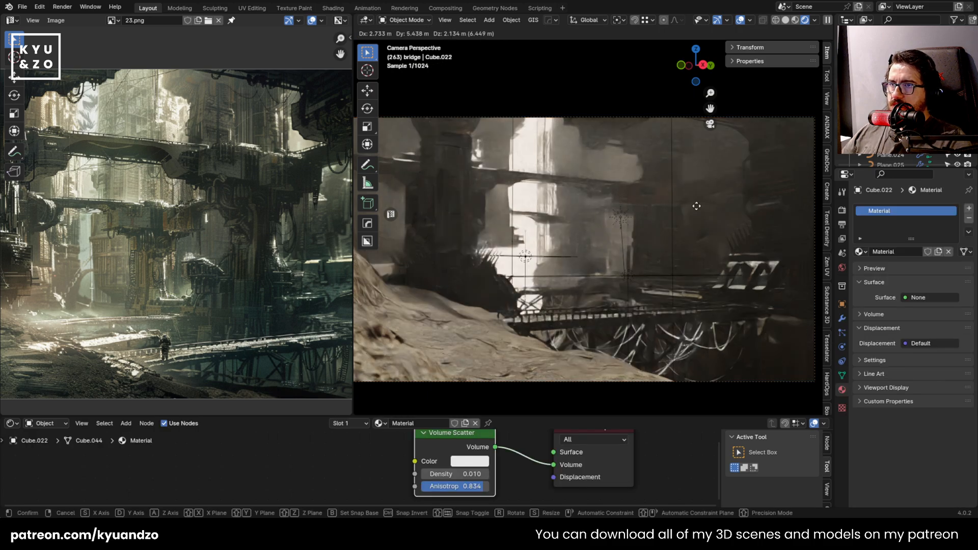
right_click(696, 205)
Narrow the glowing background plane to 0.876 along Y and stretch it 1.223 times along Z
click(520, 227)
key(s)
key(y)
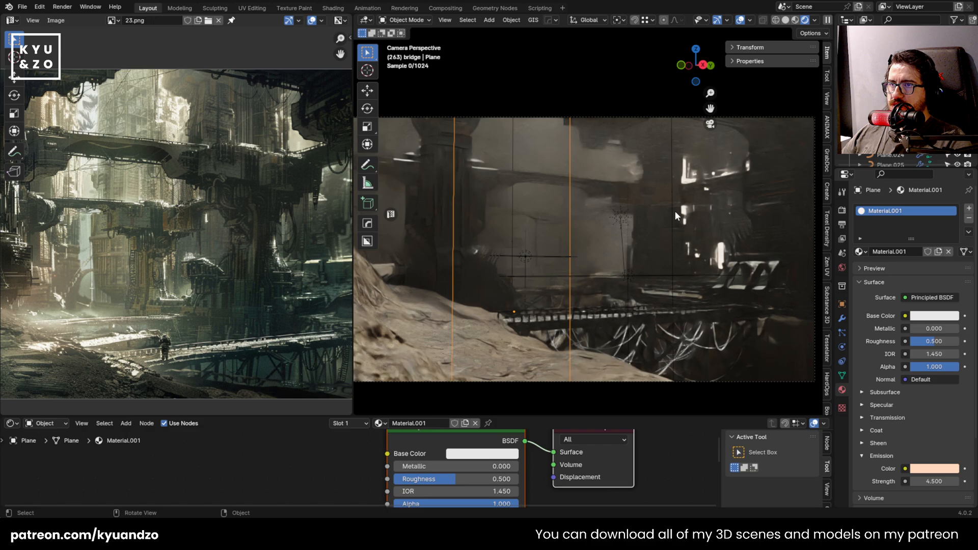
click(599, 296)
key(g)
key(z)
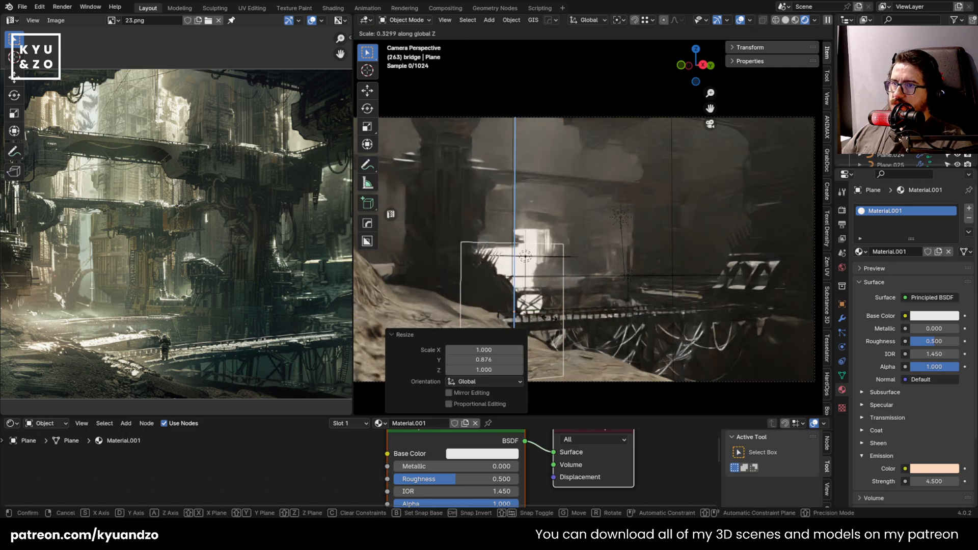
click(602, 257)
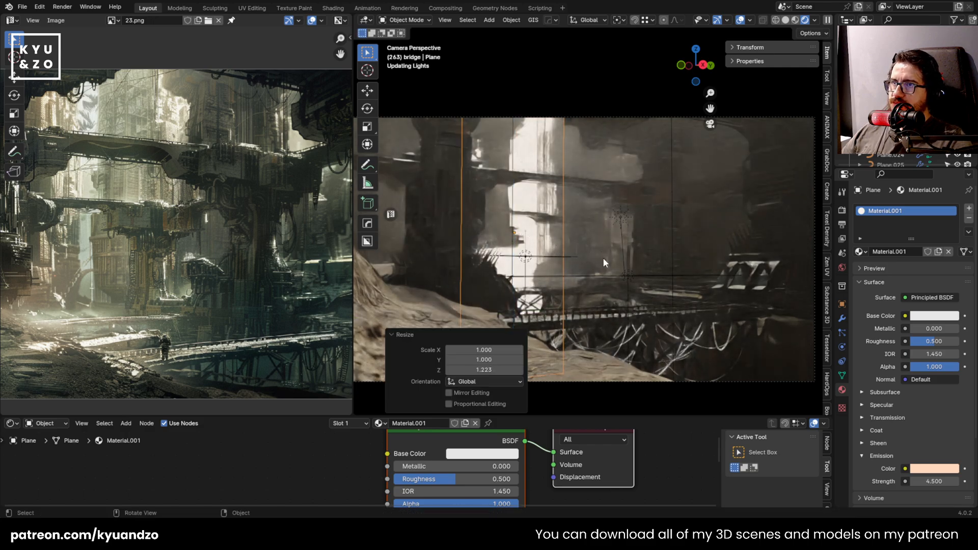
Enlarge the node editor and add an Image Texture node using 23.png to the plane's material
drag(300, 417, 300, 311)
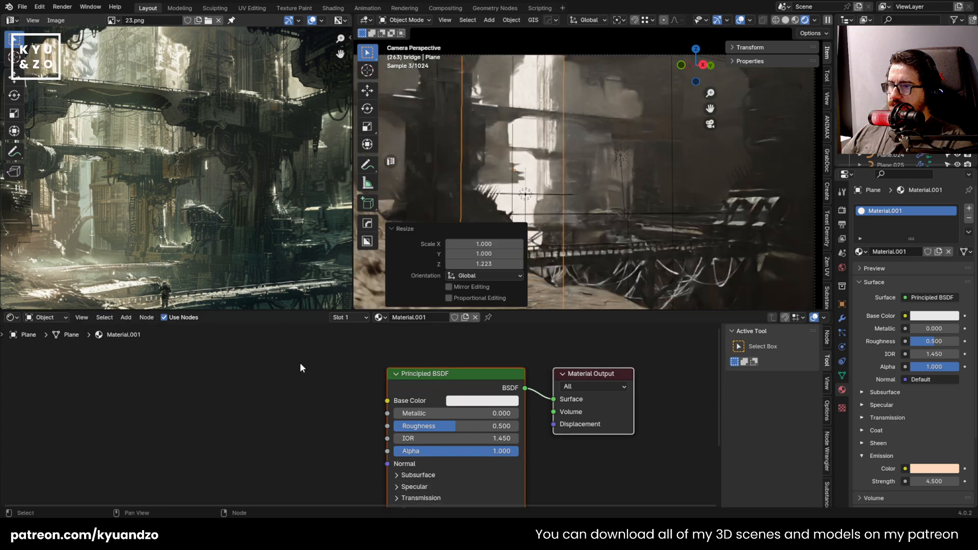
scroll(330, 382, up, 3)
text(ex)
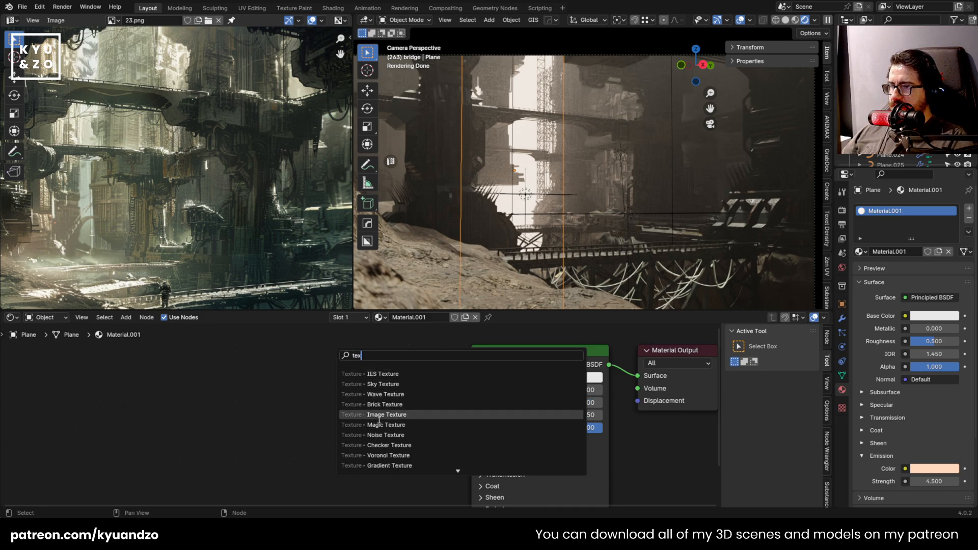
click(386, 414)
click(298, 417)
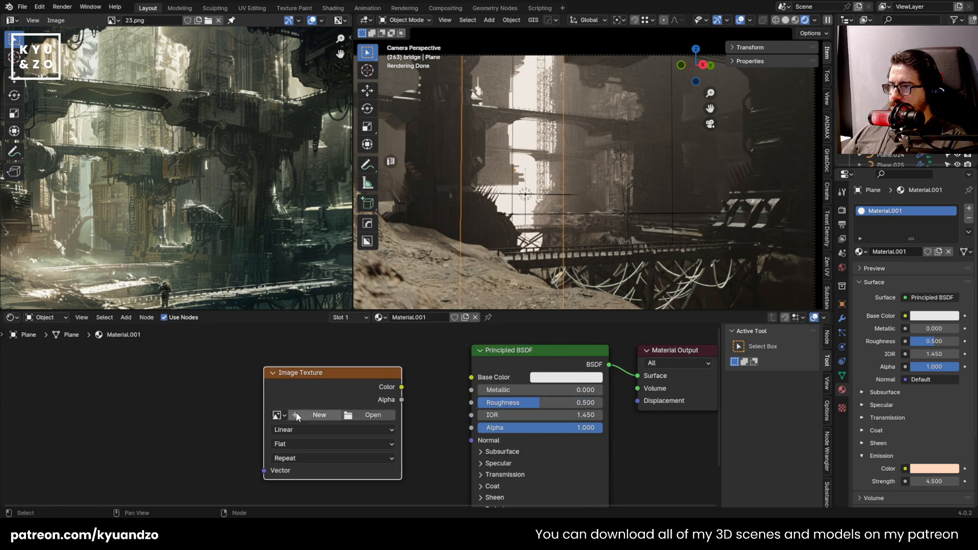
click(278, 415)
click(322, 282)
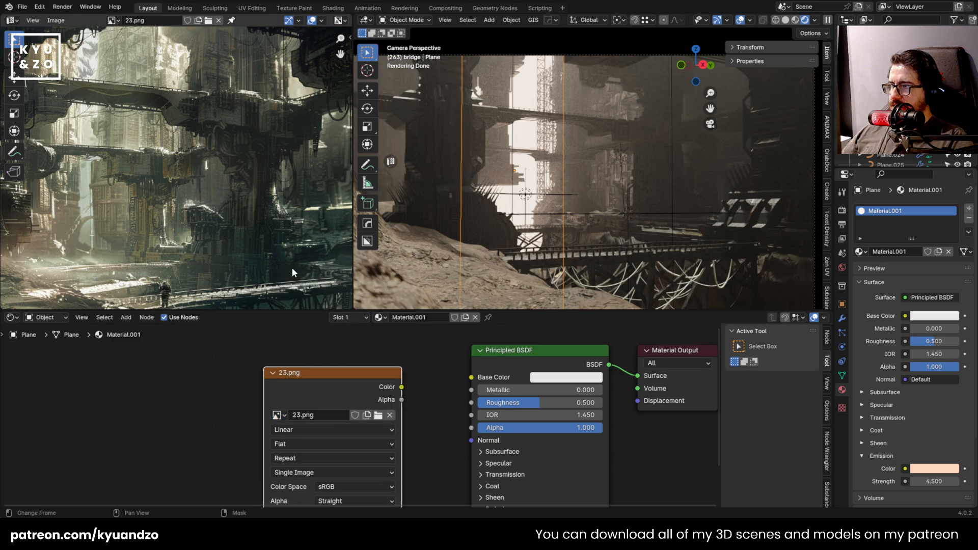
Connect the 23.png texture's color output to the Principled BSDF's Base Color and Emission Color
drag(342, 391, 340, 399)
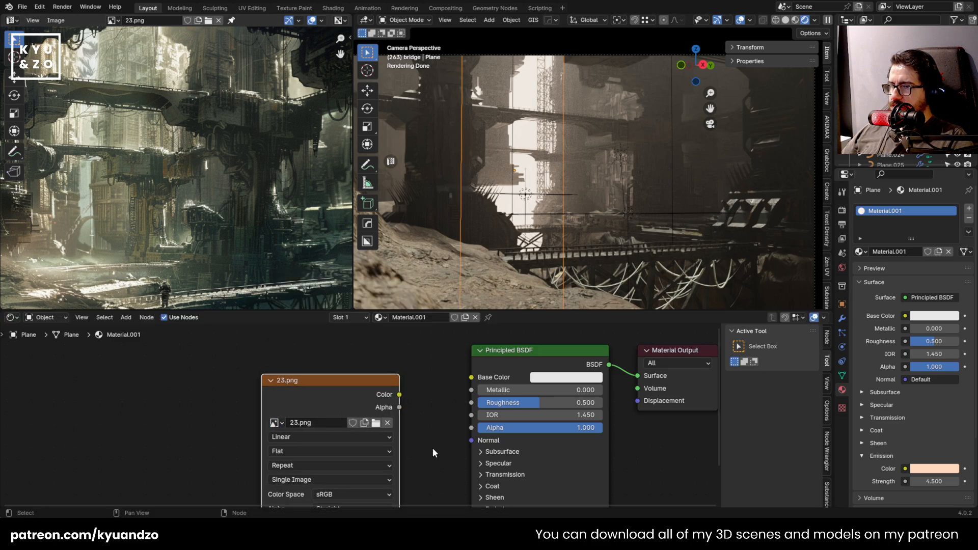
middle_drag(433, 448, 417, 414)
drag(452, 348, 456, 343)
drag(383, 380, 376, 414)
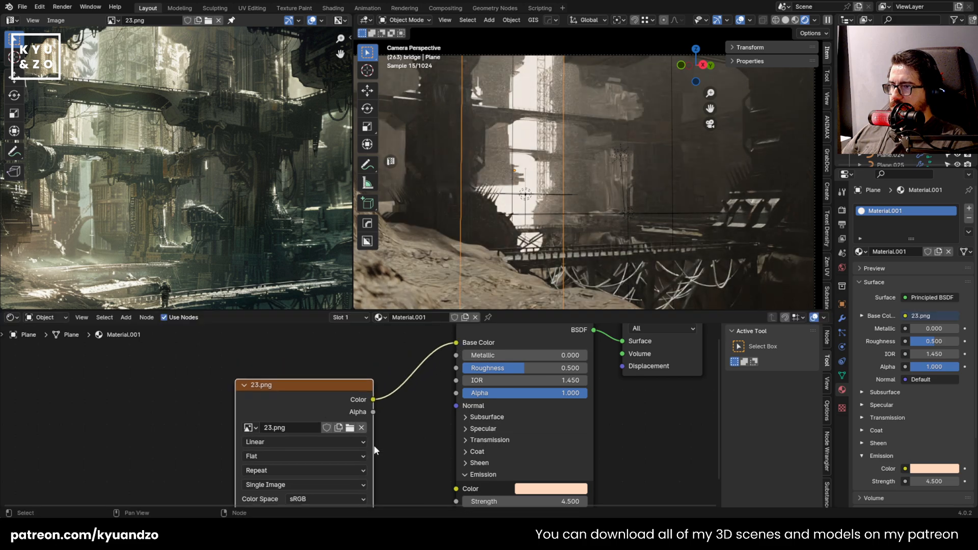
middle_drag(382, 406, 376, 356)
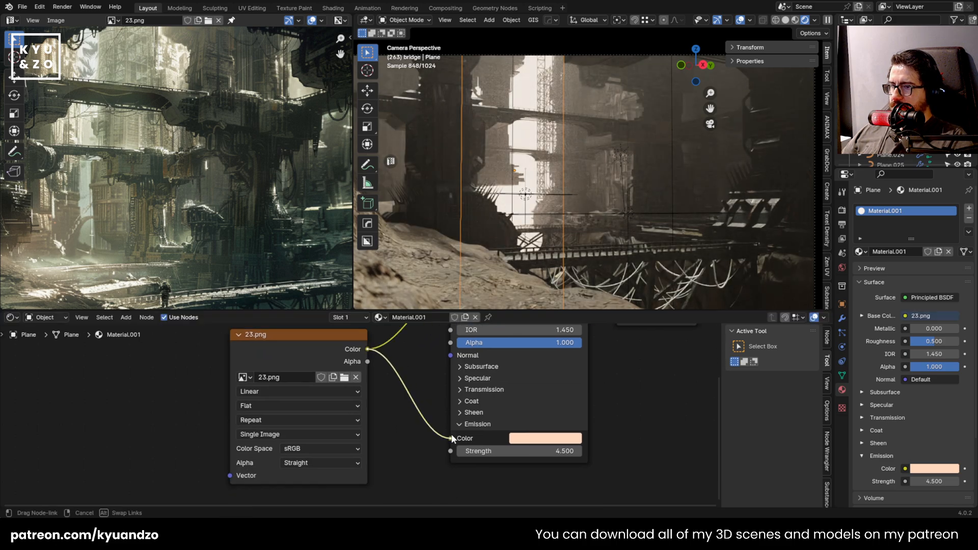
drag(453, 439, 452, 439)
shift+scroll(418, 374, up, 2)
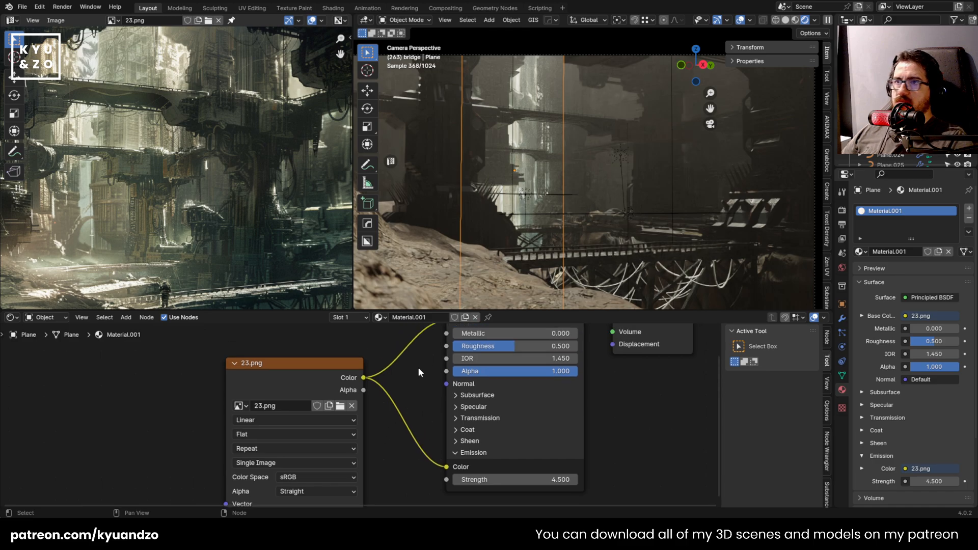
Unwrap the background plane's UVs in Edit Mode, return to Object Mode and inspect the projected image
key(Tab)
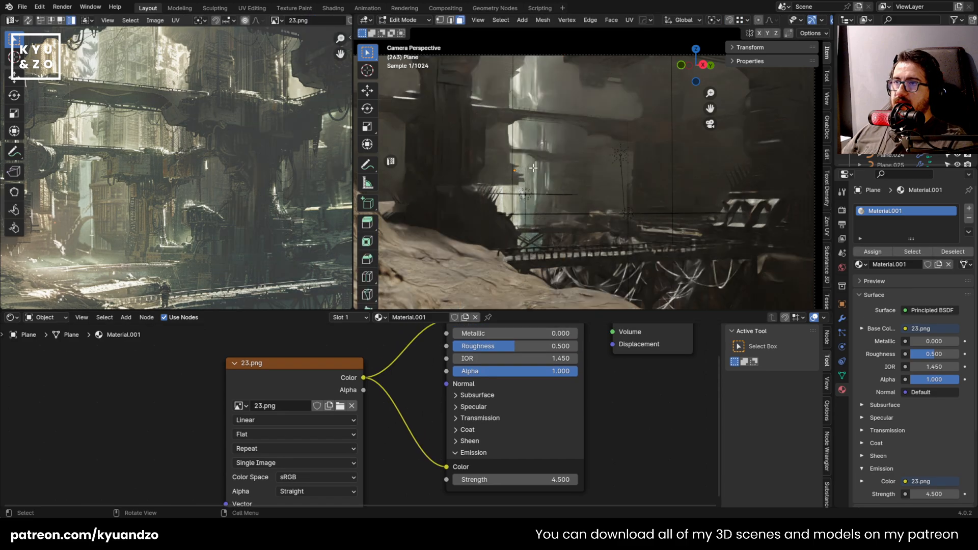
key(u)
click(492, 202)
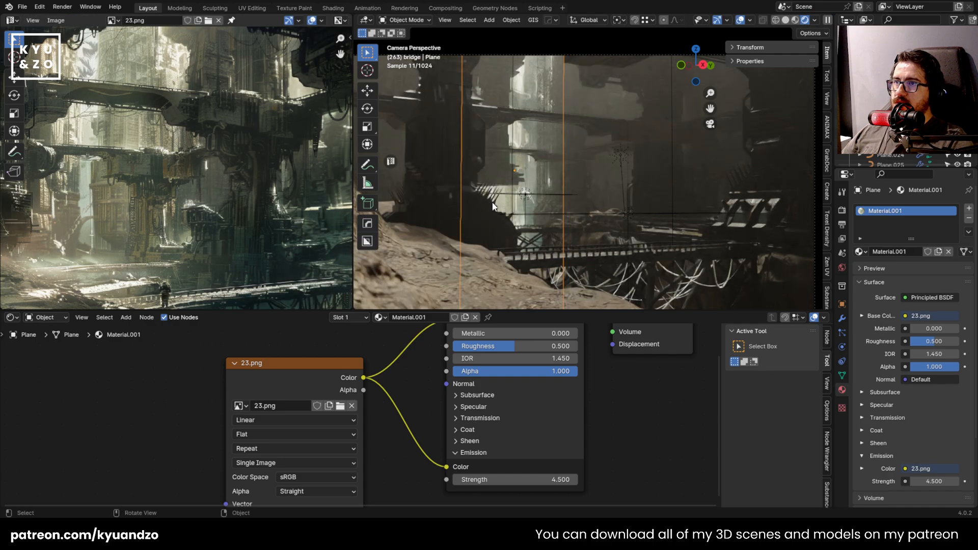
key(Tab)
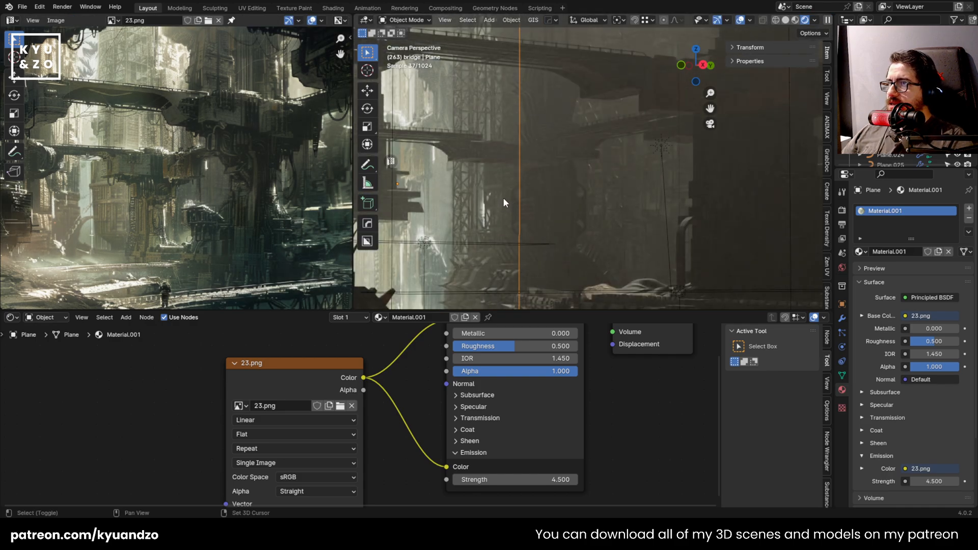
shift+middle_drag(504, 198, 537, 194)
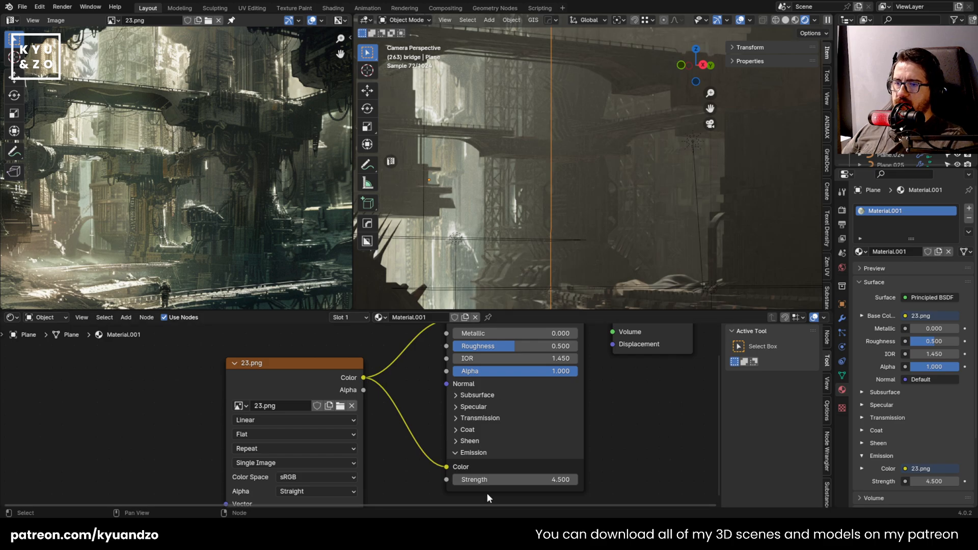
Lower the building with the building 3 material about 3.5 m along Z and select the image-textured background plane
key(h)
click(628, 169)
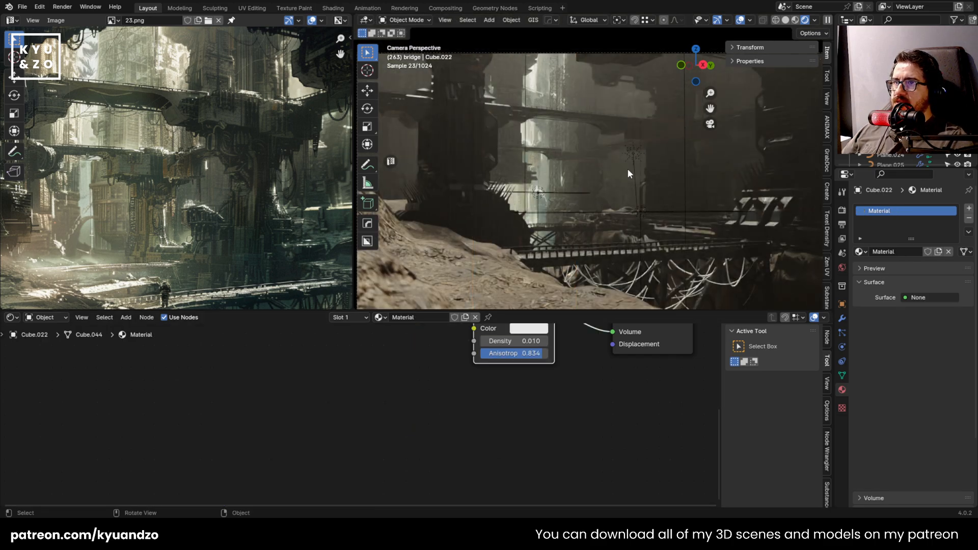
scroll(555, 172, down, 2)
click(534, 183)
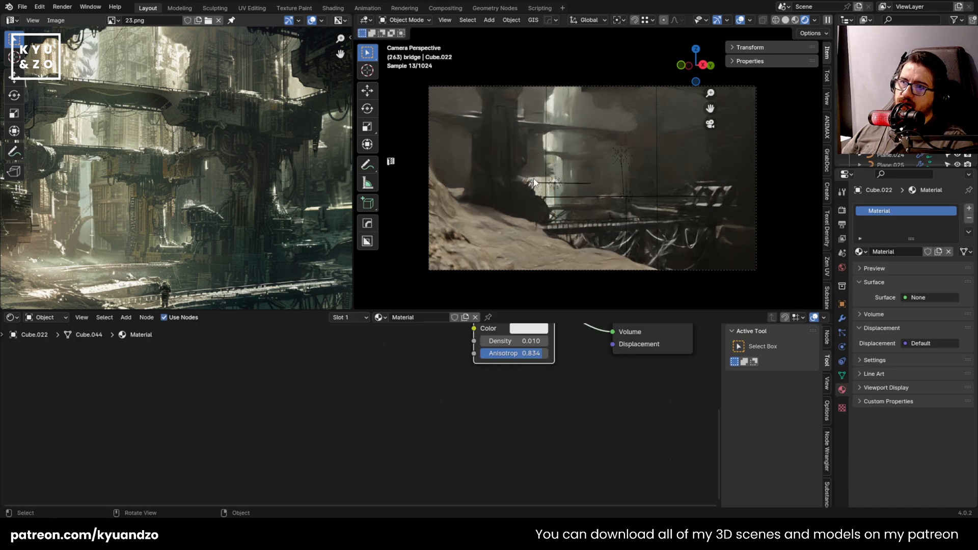
click(556, 174)
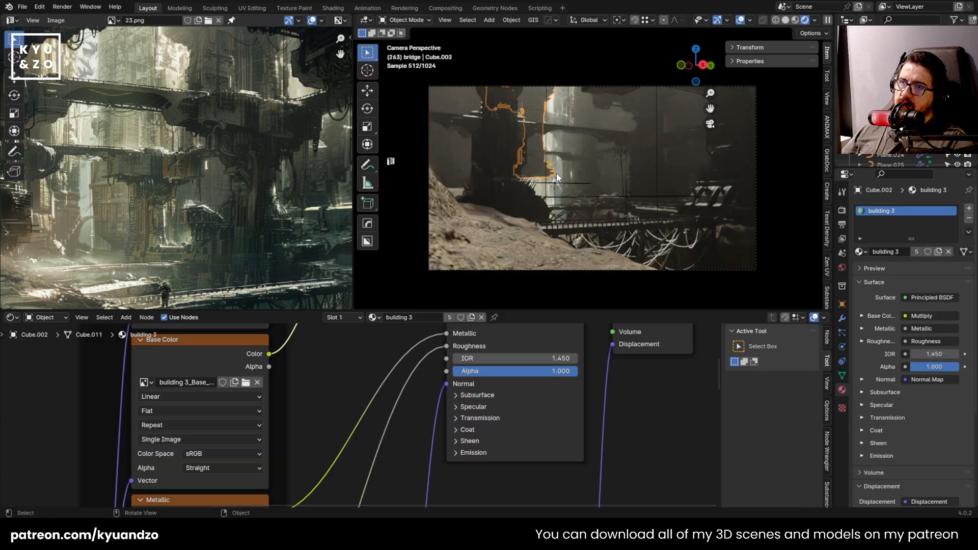
click(558, 169)
click(557, 169)
scroll(538, 164, up, 3)
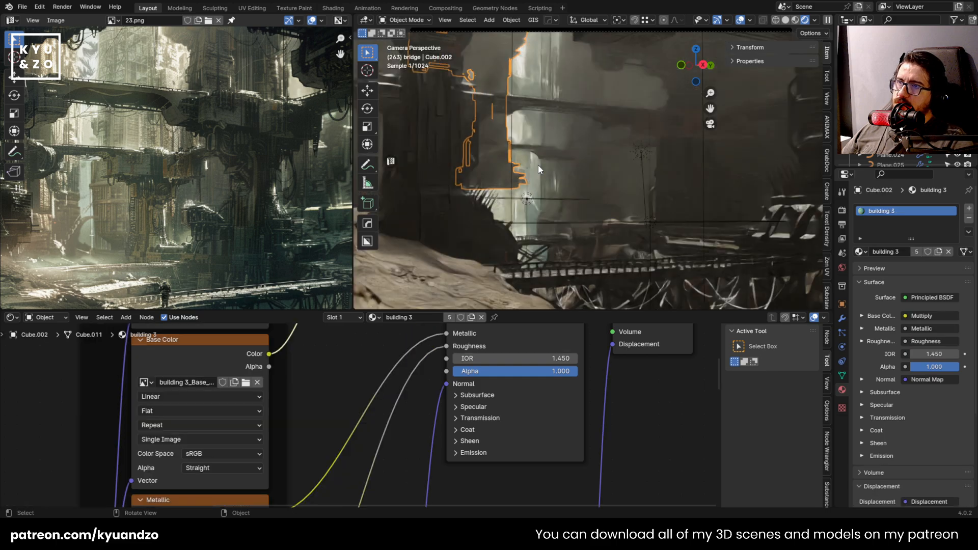
key(g)
key(z)
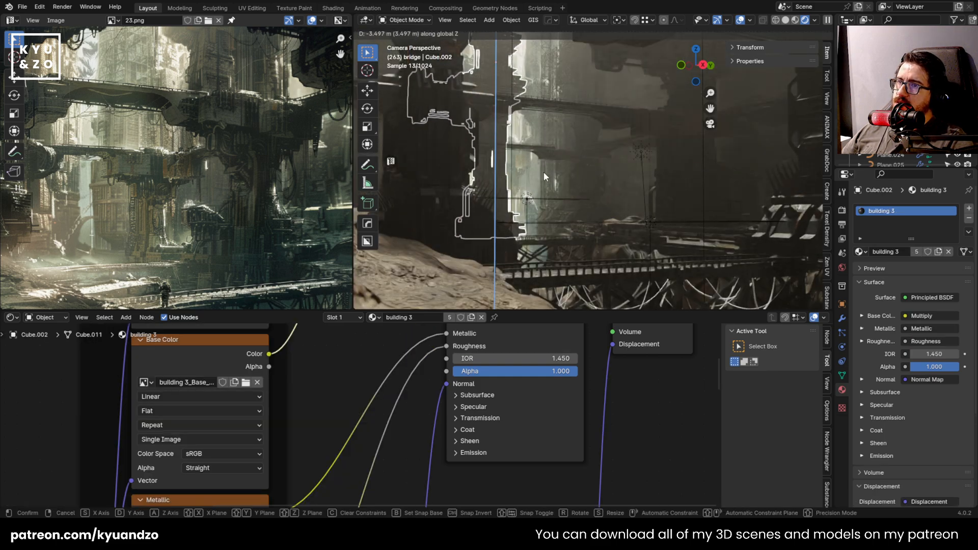
click(541, 168)
click(559, 167)
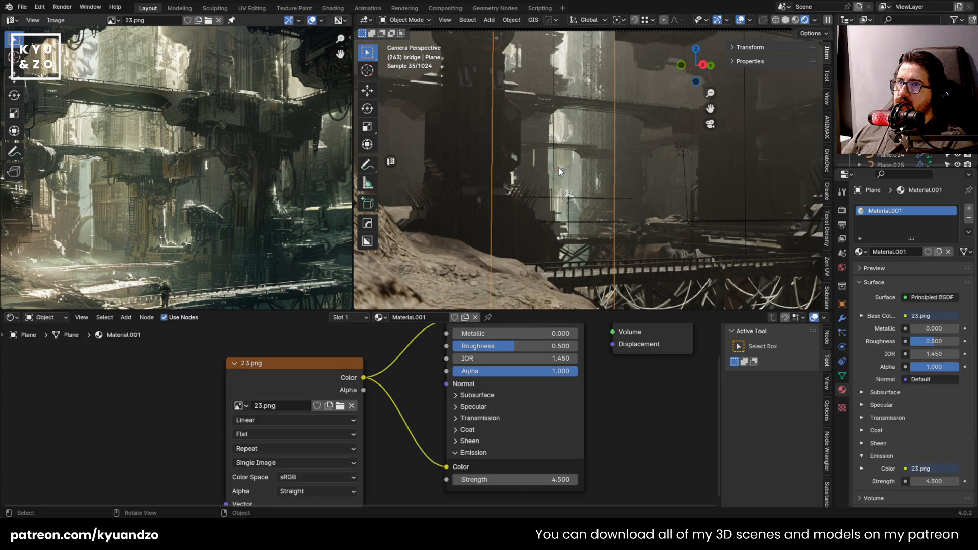
key(g)
right_click(631, 133)
key(s)
key(y)
right_click(647, 153)
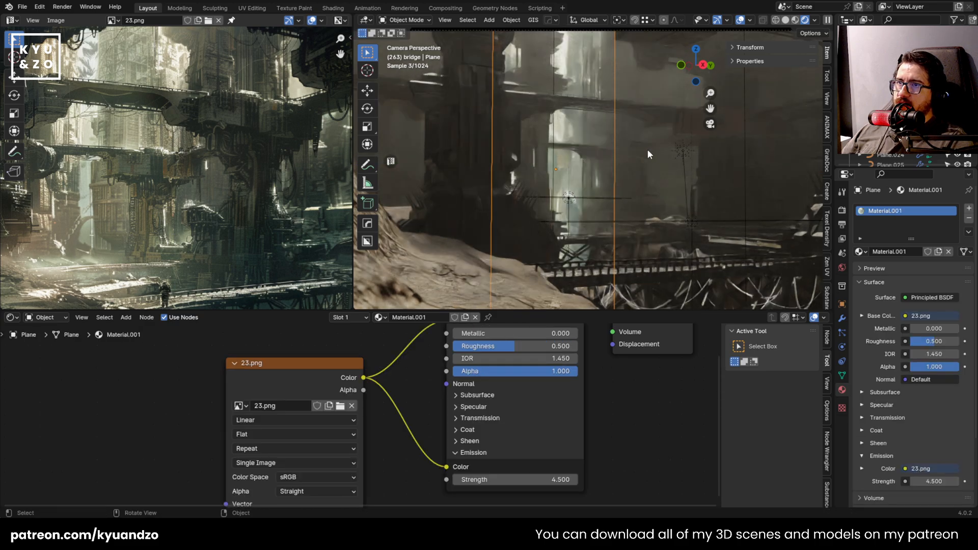
Widen the image-textured background plane 2.435 times along Y
key(s)
key(y)
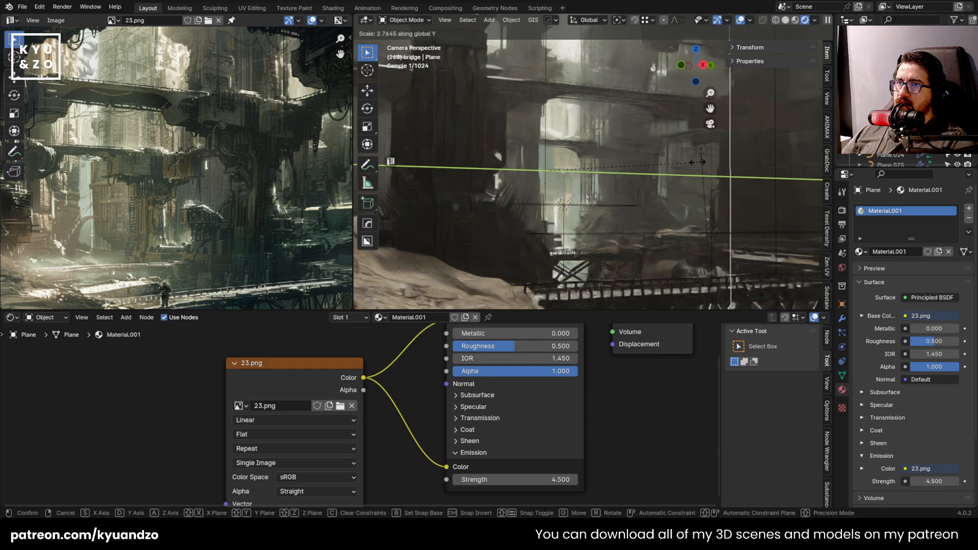
click(680, 164)
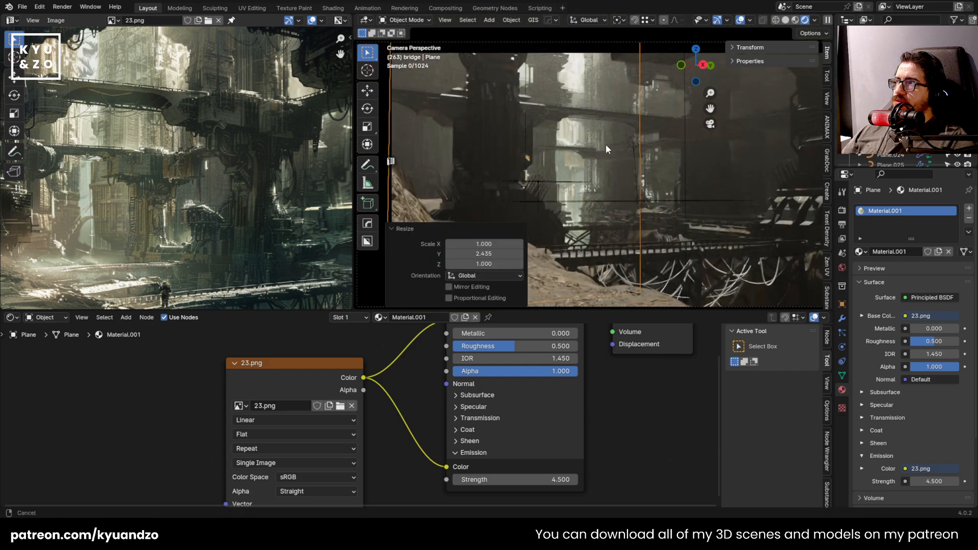
Raise the image-textured background plane about 1.55 m along Z and set its material's emission strength to 11.400
key(g)
key(z)
click(619, 163)
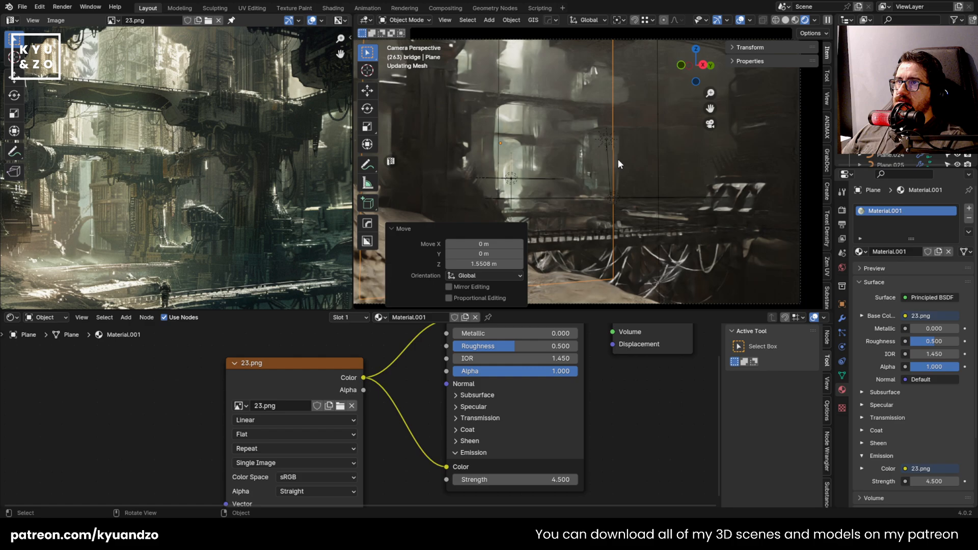
mouse_move(505, 484)
mouse_down()
mouse_move(555, 484)
mouse_move(492, 479)
mouse_up()
Add a new mesh plane in front of the terrain and scale it up about 3.457 times
middle_drag(535, 286, 594, 192)
key(shift+a)
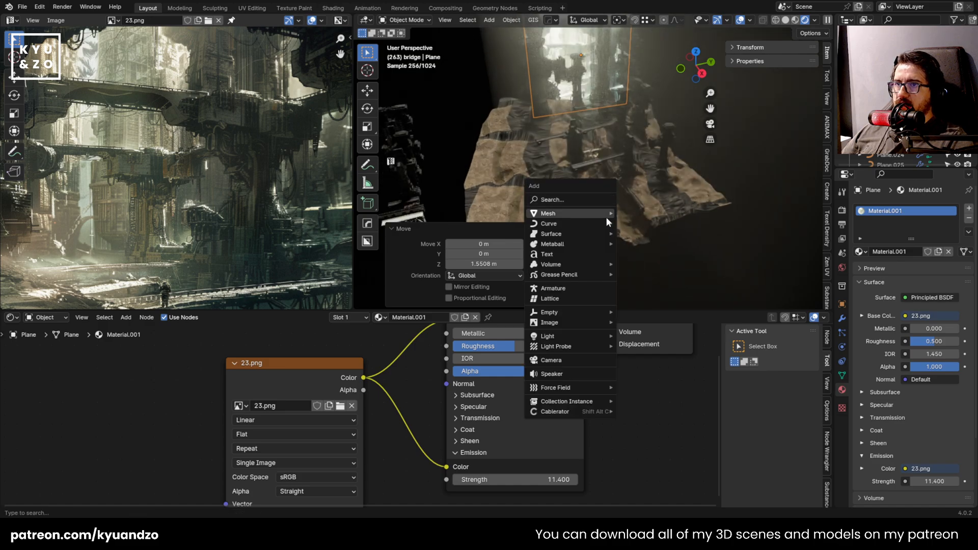
mouse_move(606, 217)
click(639, 214)
key(s)
click(728, 200)
Tilt the new blank plane upright, rotate it about -52.6° around Z and move it about 6.01 m along Y
key(r)
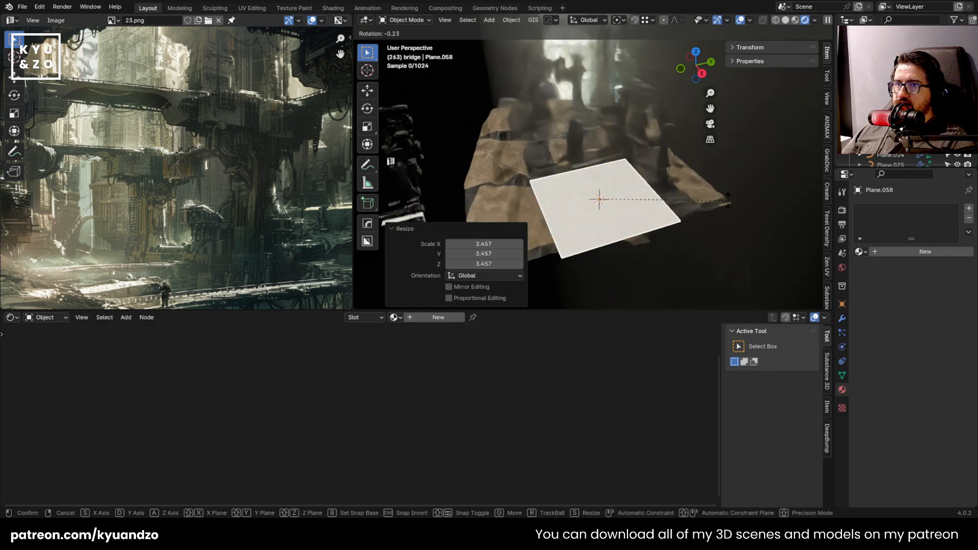
key(s)
click(668, 270)
key(r)
key(a)
click(589, 269)
key(g)
key(d)
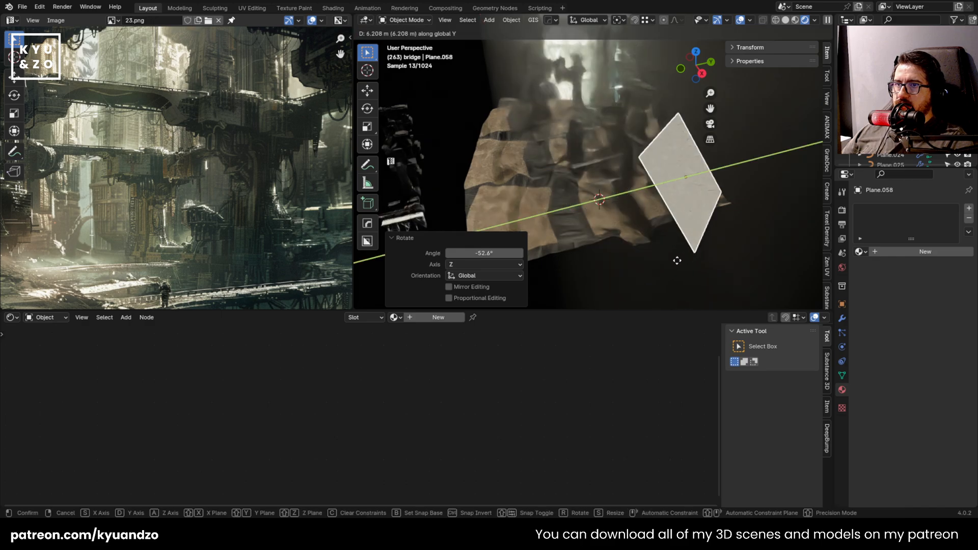
click(601, 218)
scroll(603, 219, up, 2)
Move the blank plane onto the terrain by about -30.3, 2.3 and -22.6 m, then shift it 14.914 m along Y
key(g)
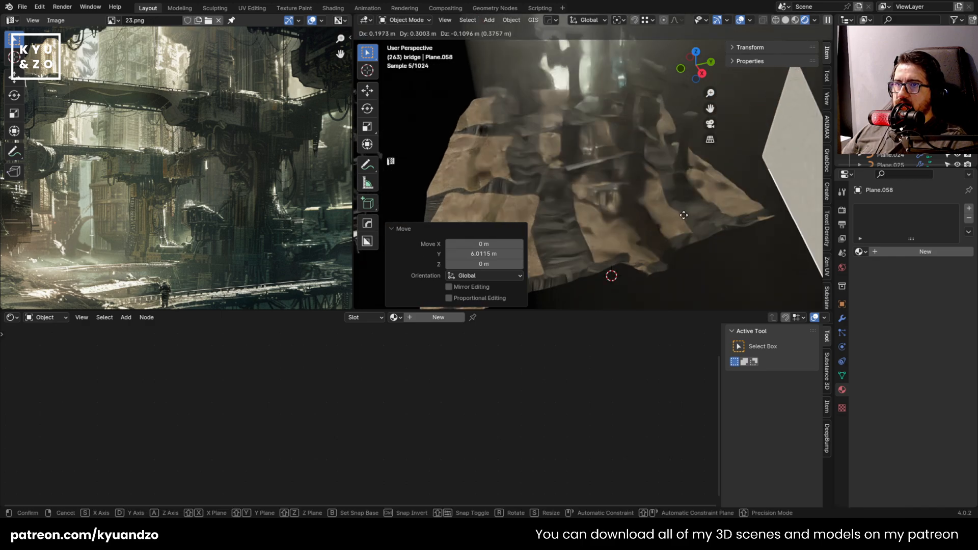
key(ctrl)
key(ctrl)
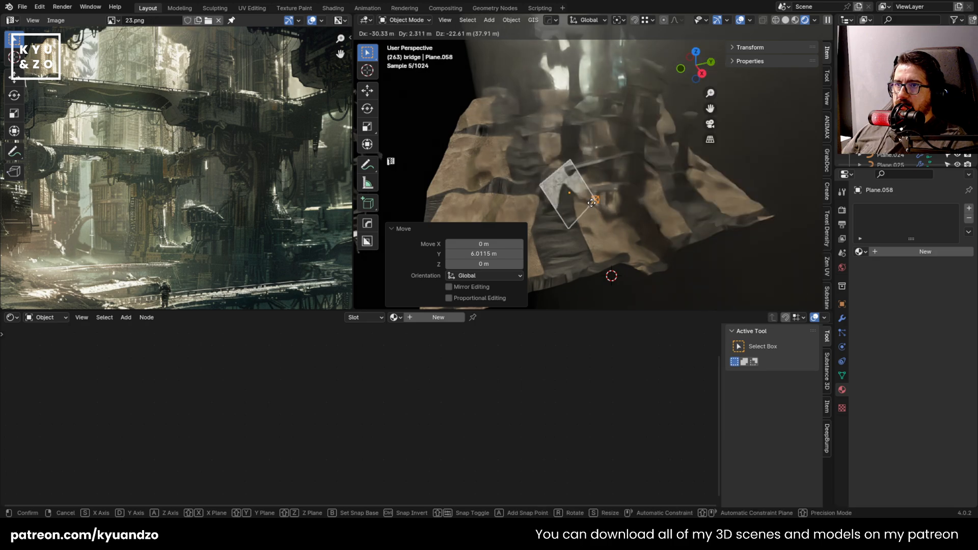
click(591, 203)
key(g)
key(x)
key(y)
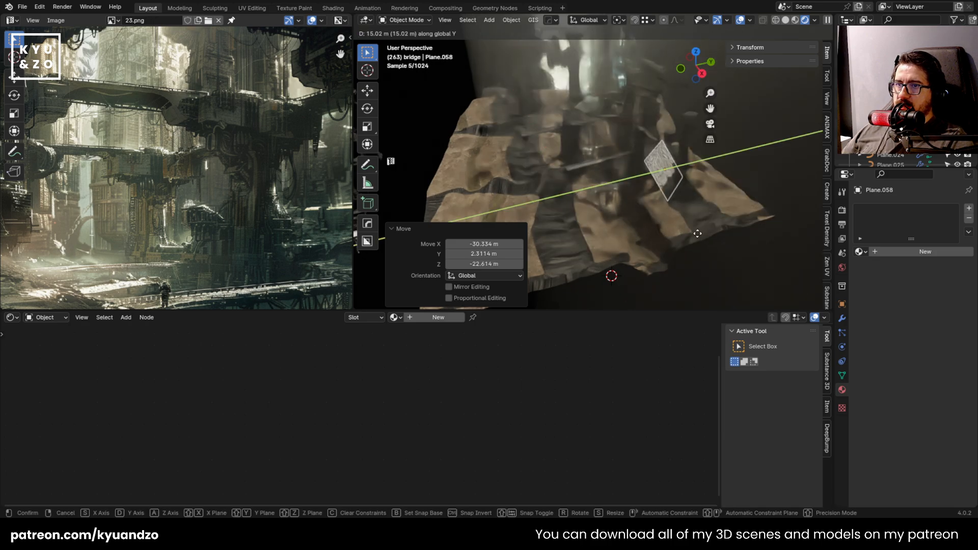
click(698, 233)
Enlarge the blank plane beside the canyon, shift it about -3.5 m along Y and reposition it along X
key(s)
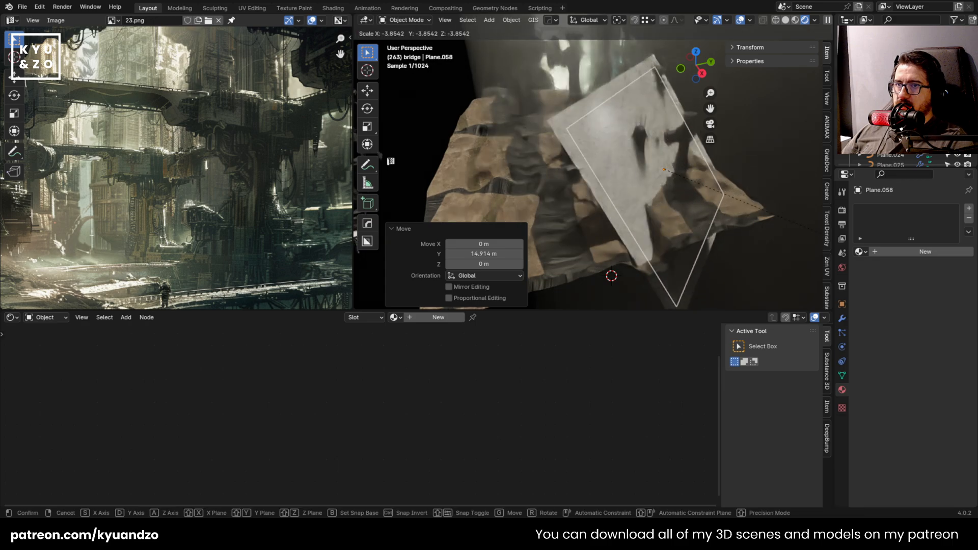
click(713, 188)
key(g)
key(d)
click(695, 196)
key(g)
key(d)
key(s)
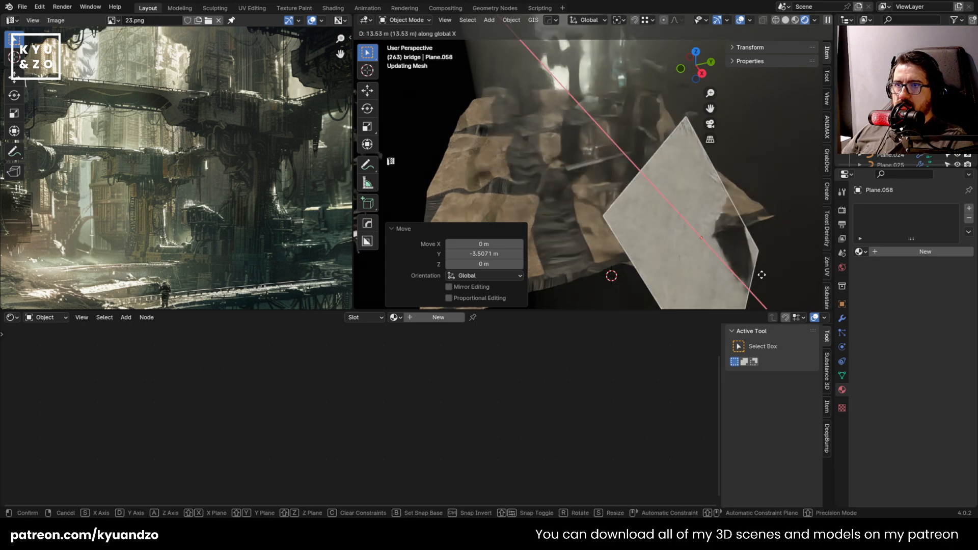
click(726, 226)
Rotate the blank plane about -16.2° around Z and move it 4.538 m along X
key(r)
key(a)
click(733, 245)
key(g)
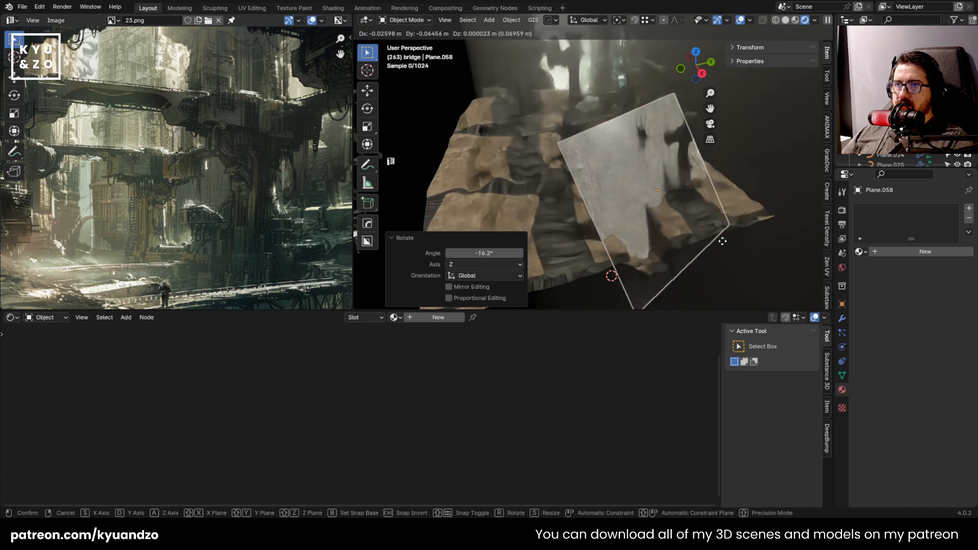
key(x)
click(734, 214)
Tilt the blank plane around the global Y axis and fine-tune its angle with a free trackball rotation
key(r)
key(y)
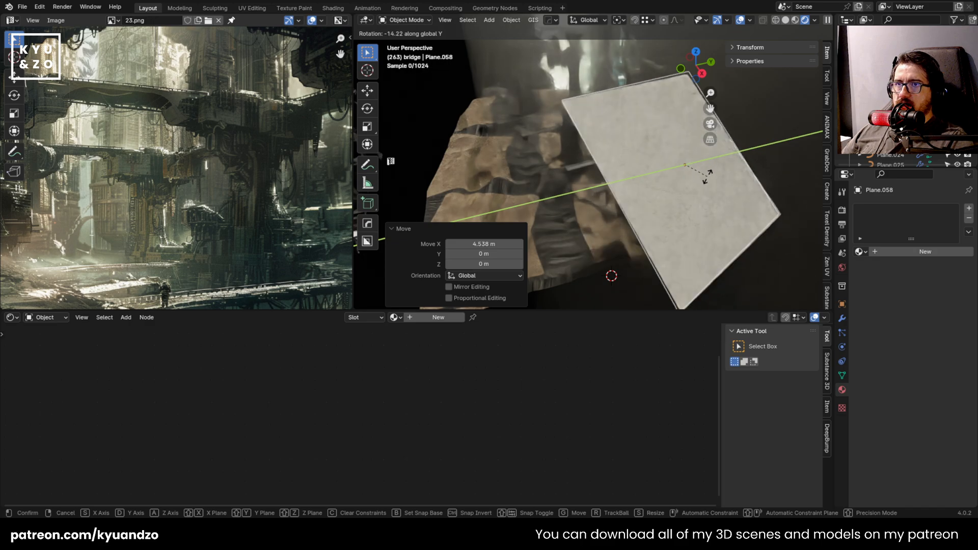
click(711, 178)
key(r)
key(r)
click(727, 184)
Return to the camera view, compare the rendered scene with the reference image and save the file
shift+click(587, 236)
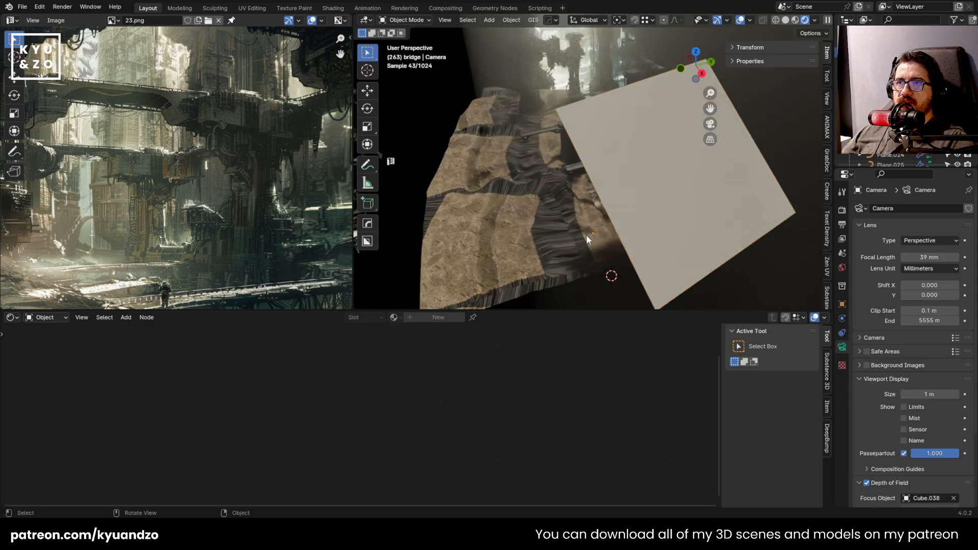
key(KP_0)
key(Home)
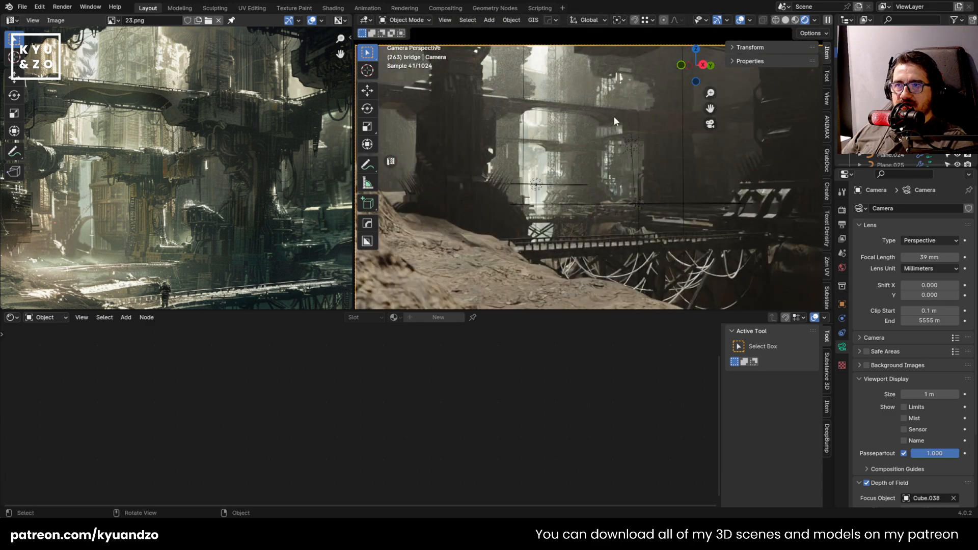
scroll(92, 189, up, 1)
scroll(538, 180, down, 3)
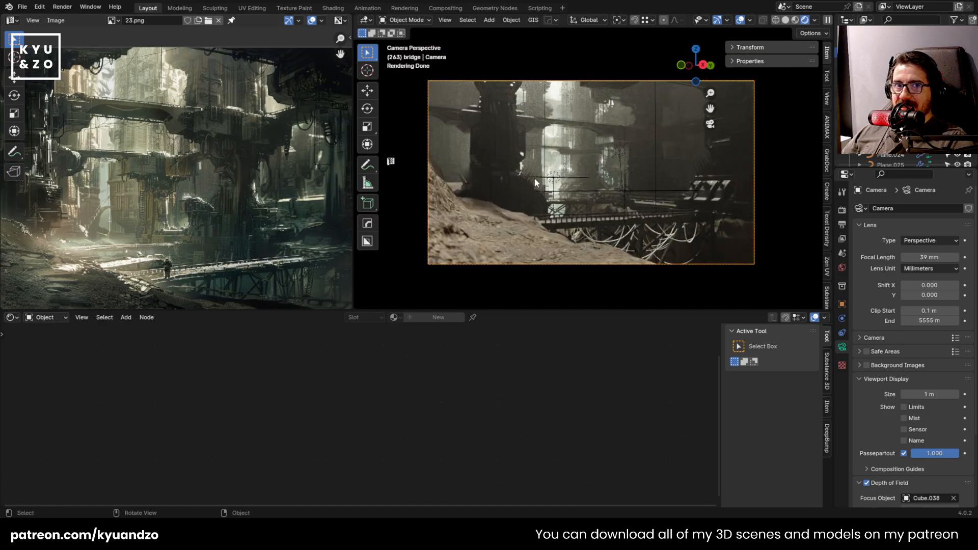
scroll(533, 177, up, 1)
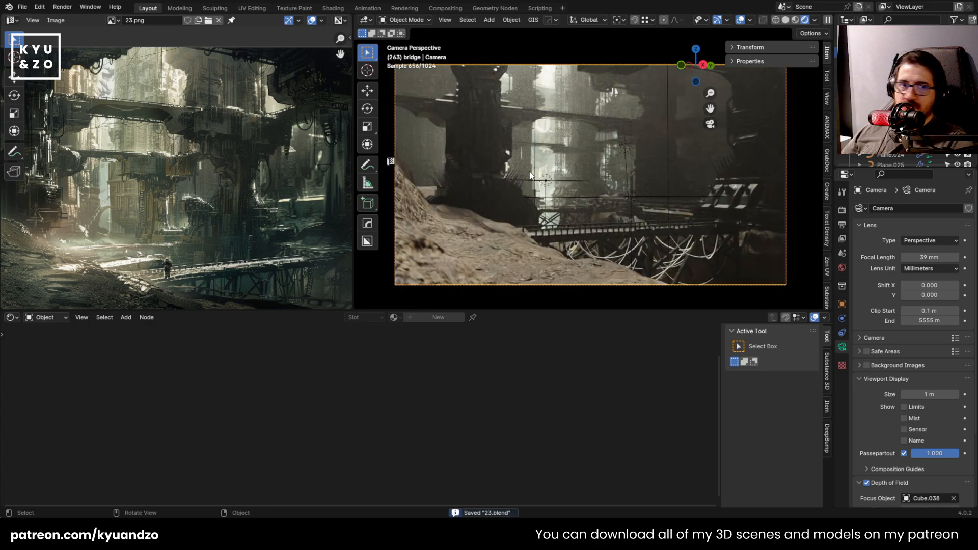
scroll(529, 175, up, 2)
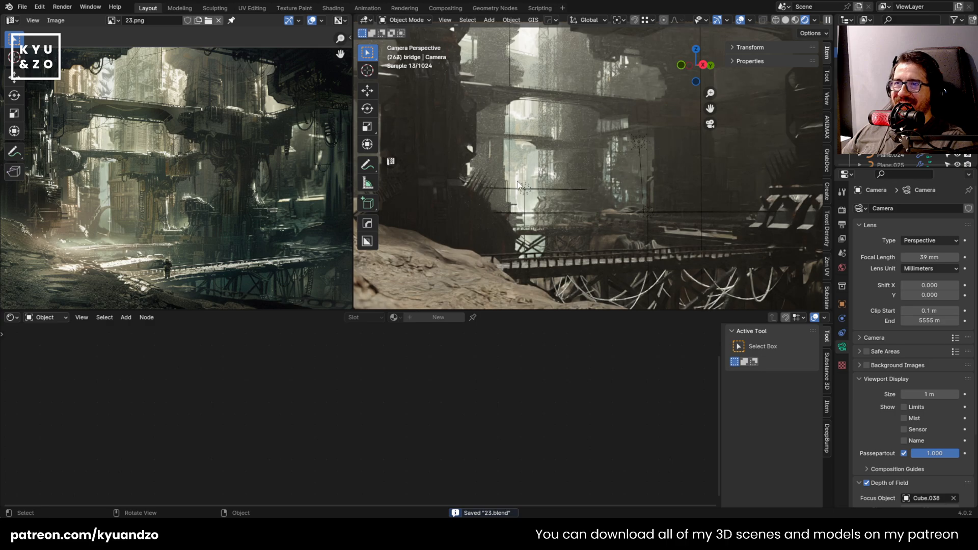
Select the image-textured background plane behind the buildings and try moving it freely
click(517, 193)
scroll(503, 169, up, 1)
shift+middle_drag(486, 161, 536, 170)
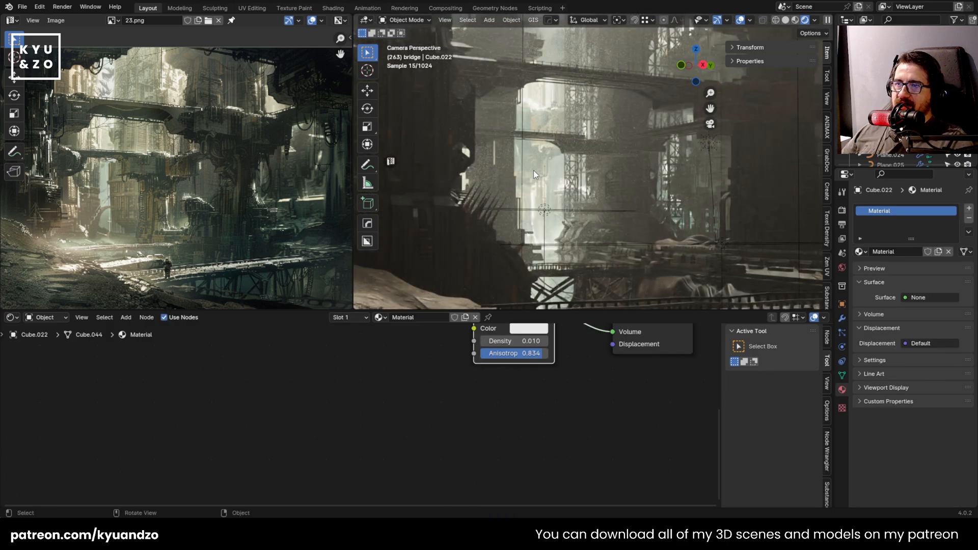
click(534, 169)
click(534, 169)
click(534, 169)
click(534, 170)
click(534, 170)
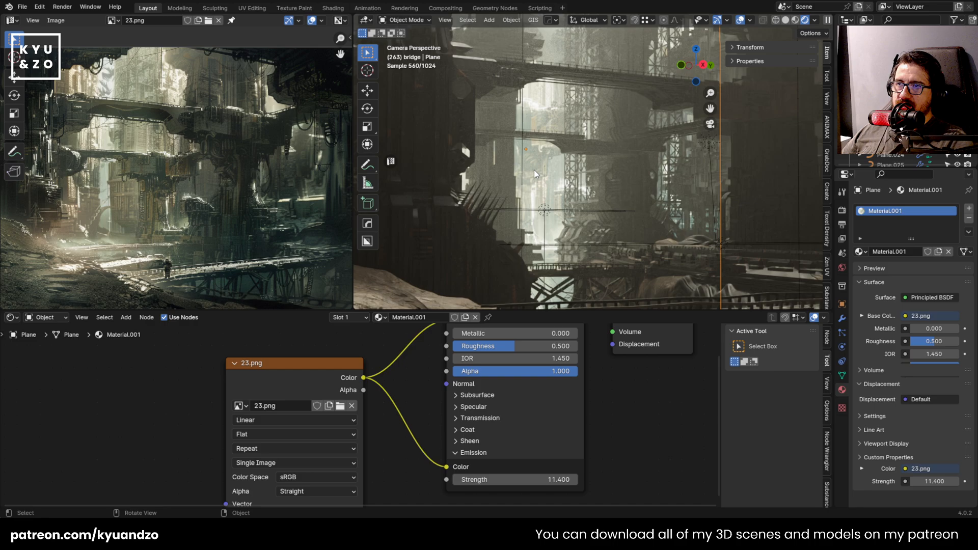
key(g)
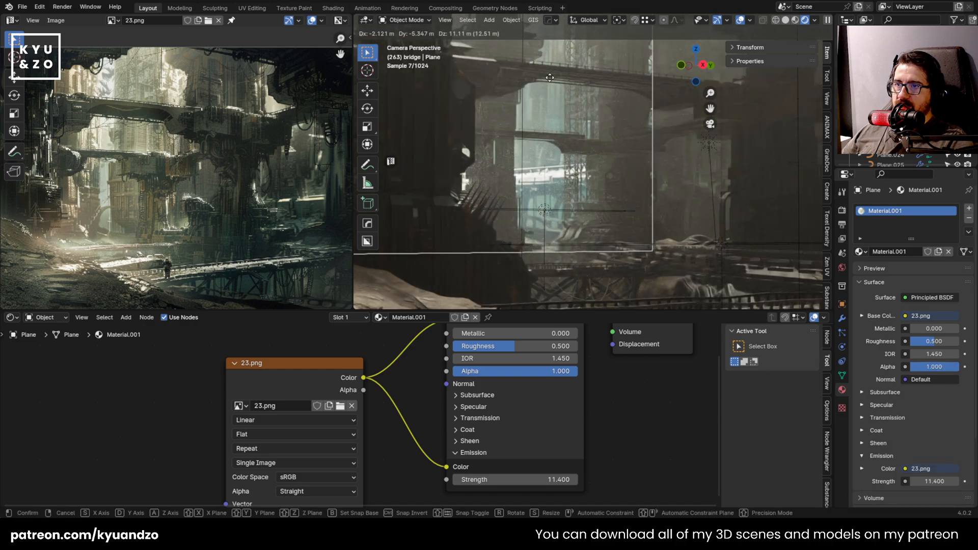
right_click(598, 145)
Duplicate the image-textured background plane and offset the copy 40.267 m along X
scroll(552, 196, down, 5)
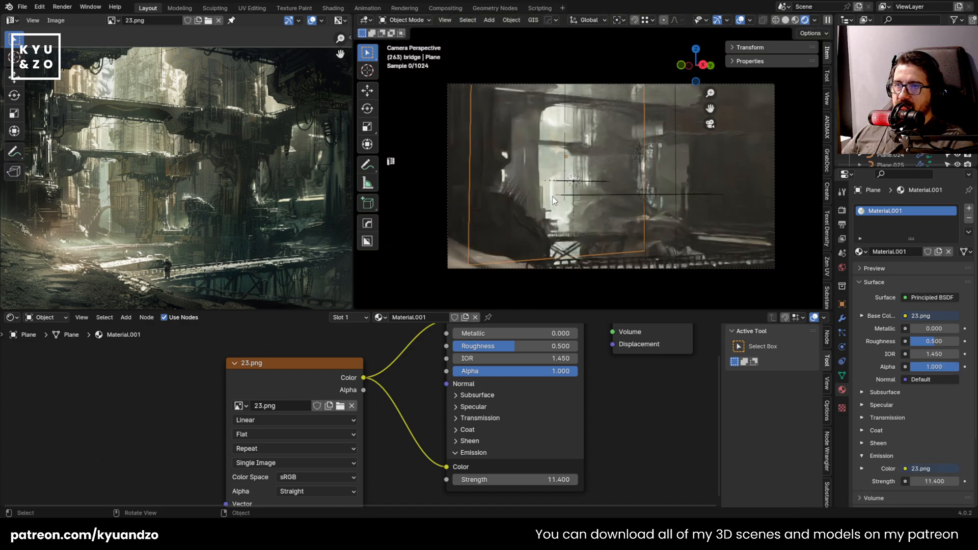
scroll(551, 194, up, 2)
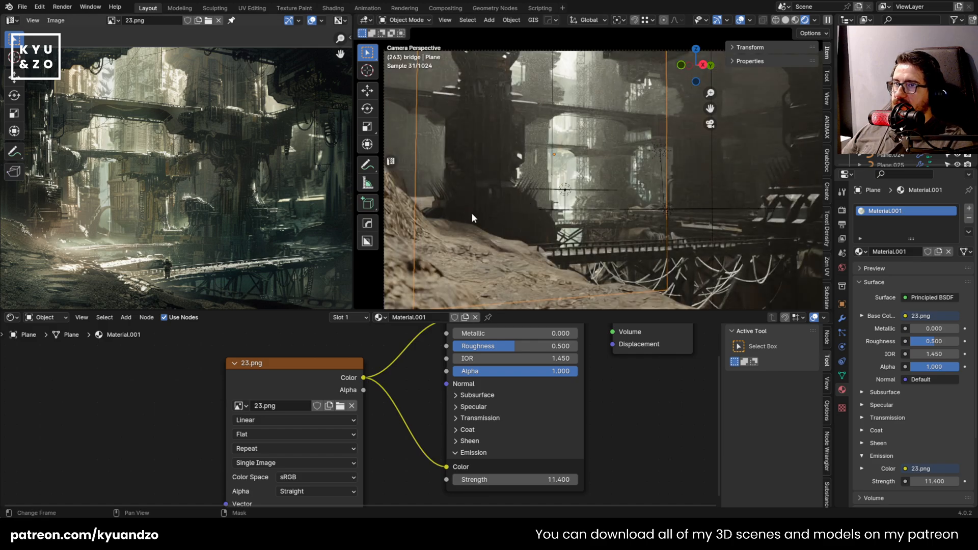
scroll(602, 199, down, 3)
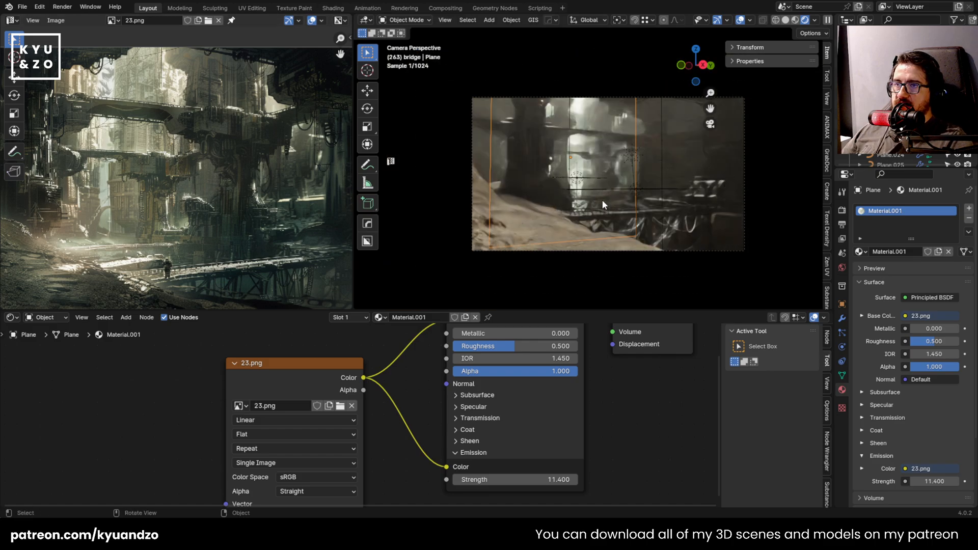
key(shift+d)
key(x)
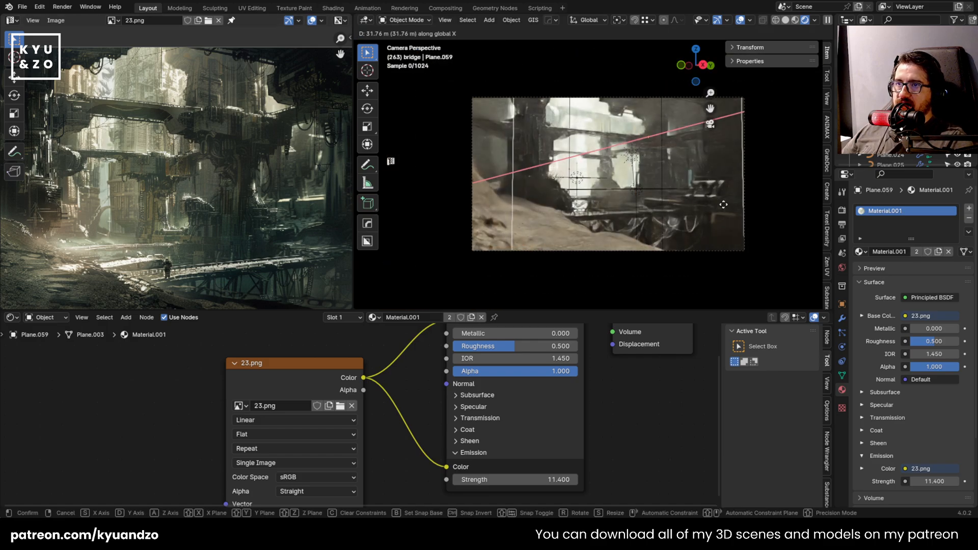
click(729, 203)
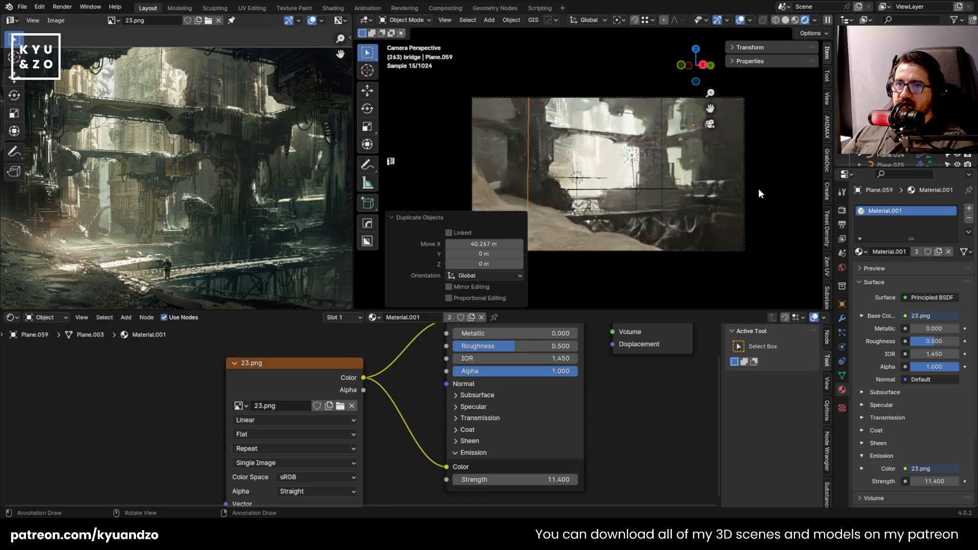
Rotate the duplicated image plane about -208° around Z and move it -14.686 m along Y
key(r)
key(z)
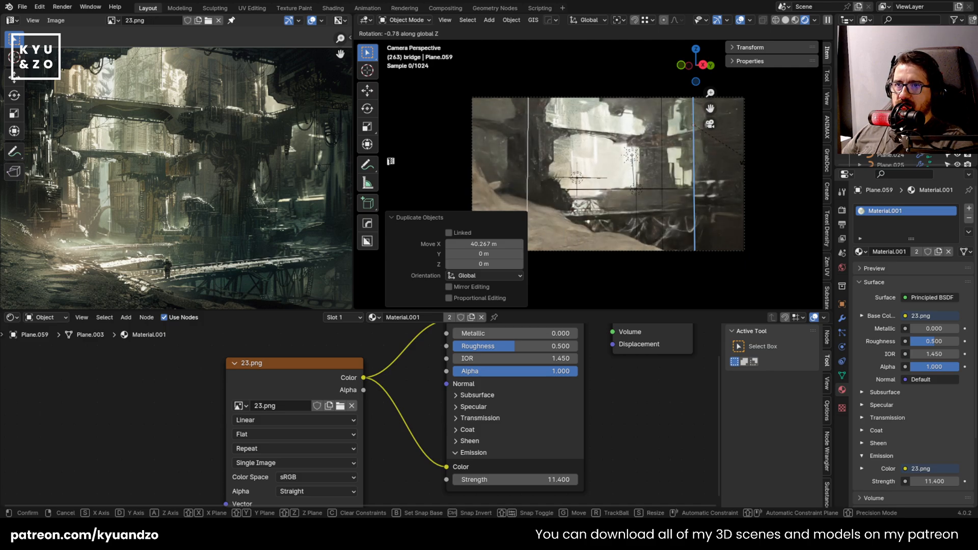
click(665, 162)
key(g)
key(s)
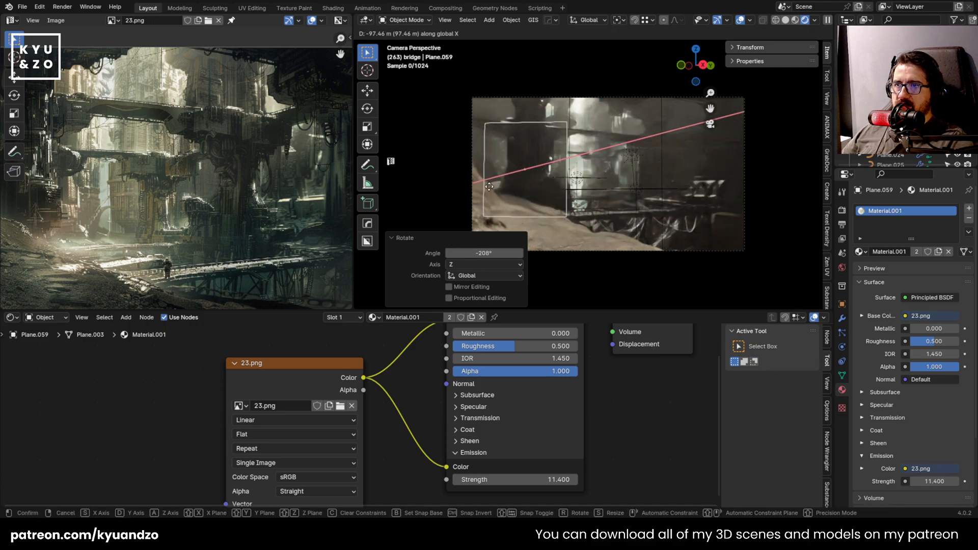
key(d)
click(532, 127)
Rotate the duplicated image plane 114° around Z and shift it about -7.34 m along Y
key(r)
key(a)
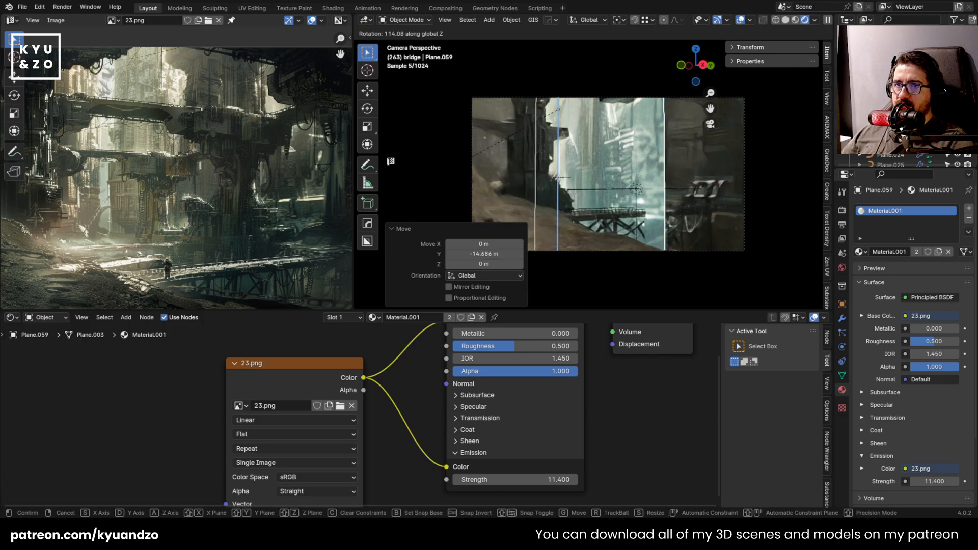
click(743, 188)
scroll(590, 178, up, 5)
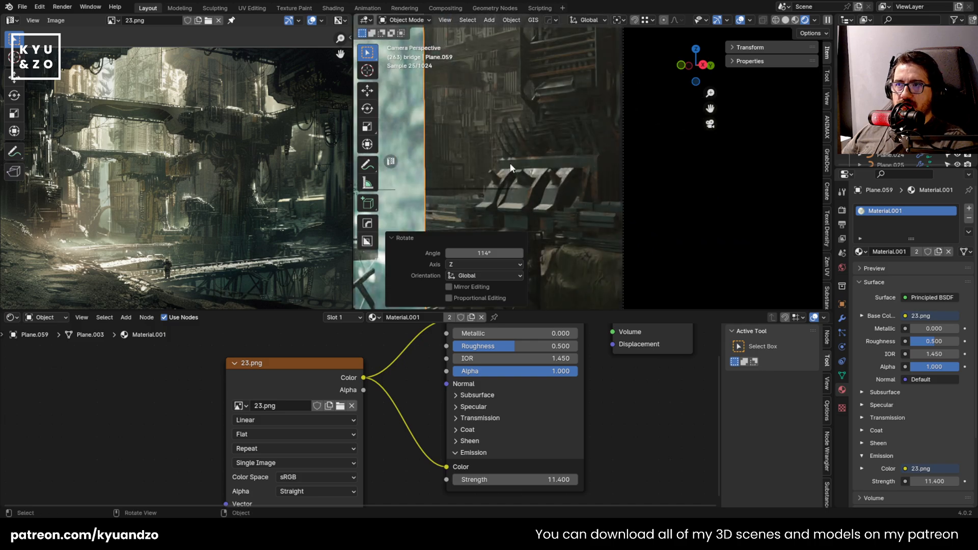
scroll(525, 129, down, 5)
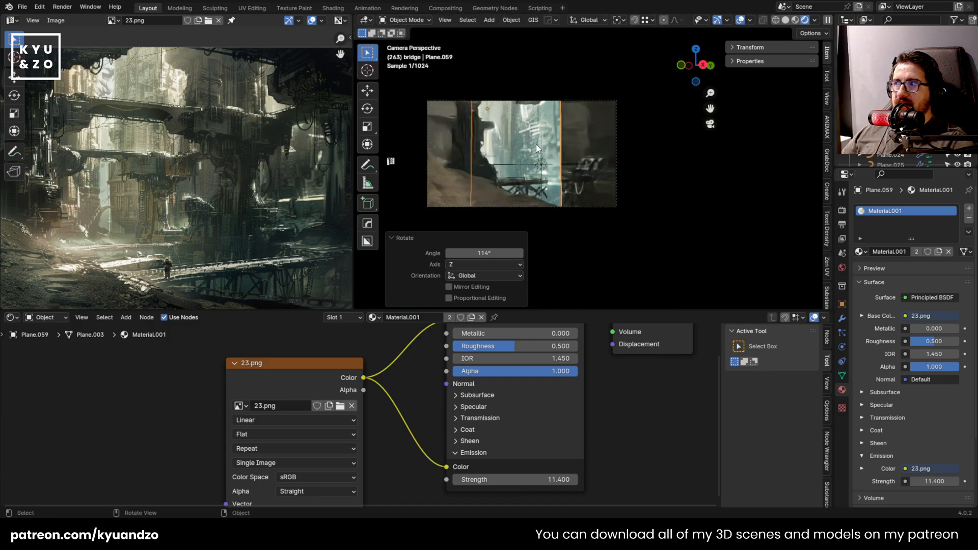
key(g)
key(y)
click(528, 151)
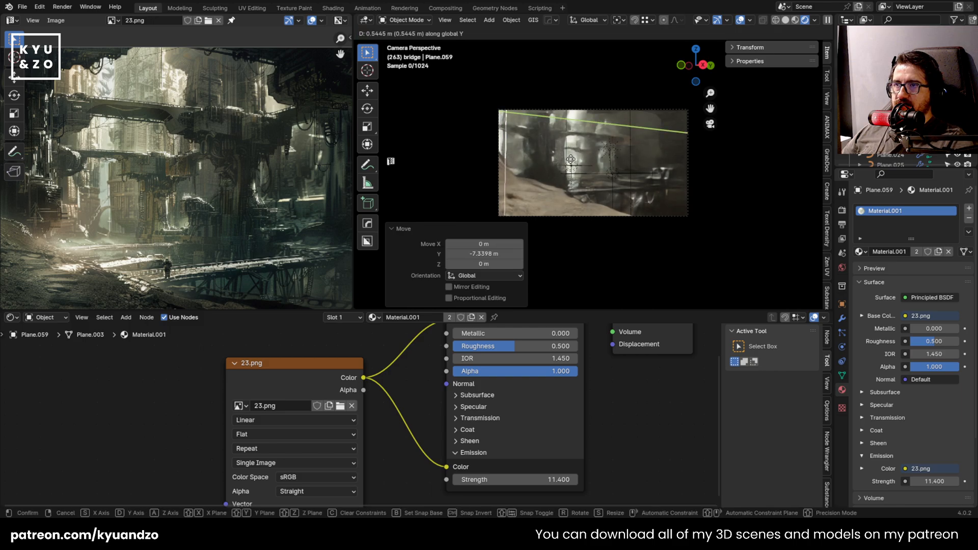
Move the duplicated image plane -21.862 m along X and about 5.31 m along Y
key(g)
key(x)
click(630, 194)
key(g)
key(d)
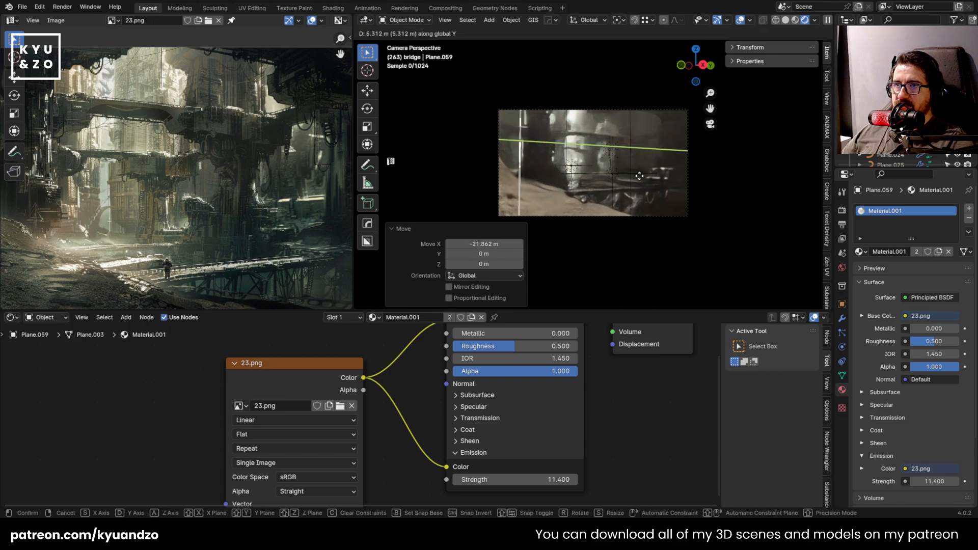
click(640, 174)
Try the duplicated image plane further along X, then shift it back -30.52 m on the same axis
key(g)
key(s)
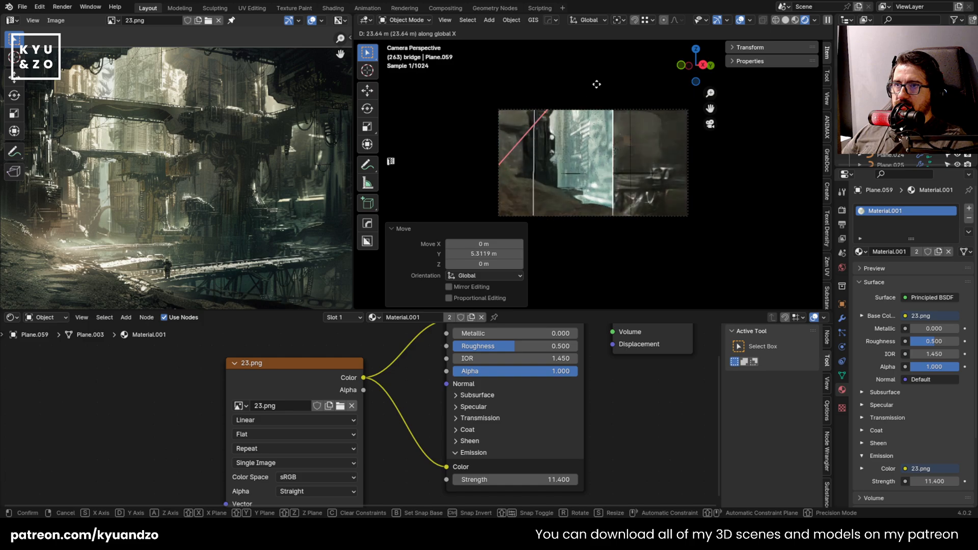
click(591, 86)
key(g)
key(x)
click(605, 138)
Adjust the duplicated image plane's rotation and raise it 18.239 m along Z
scroll(595, 157, up, 1)
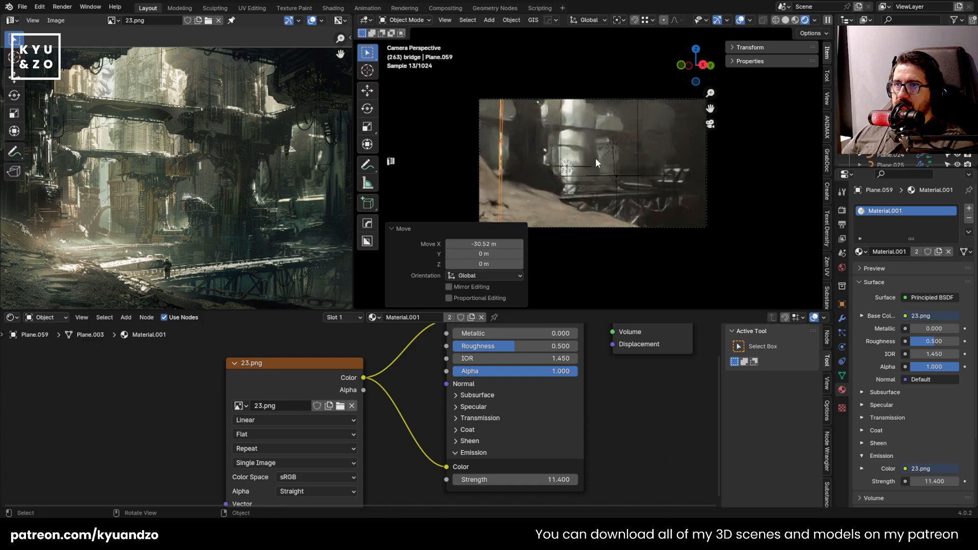
key(r)
key(s)
click(580, 175)
key(g)
key(a)
click(586, 116)
Rotate the duplicated image plane -16.6° around the global X axis and move it 33.138 m along X
middle_drag(586, 116, 573, 178)
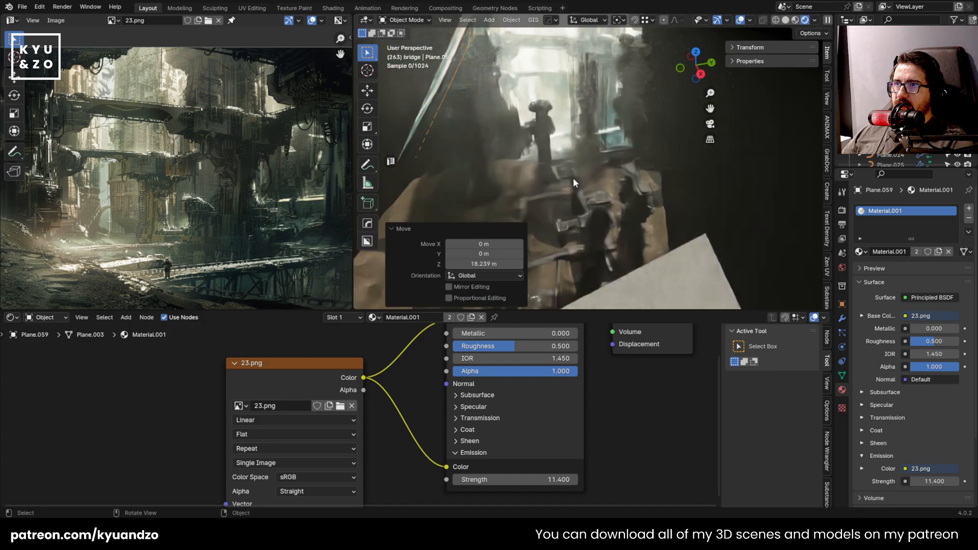
scroll(574, 178, down, 2)
key(r)
key(s)
click(596, 77)
key(g)
key(s)
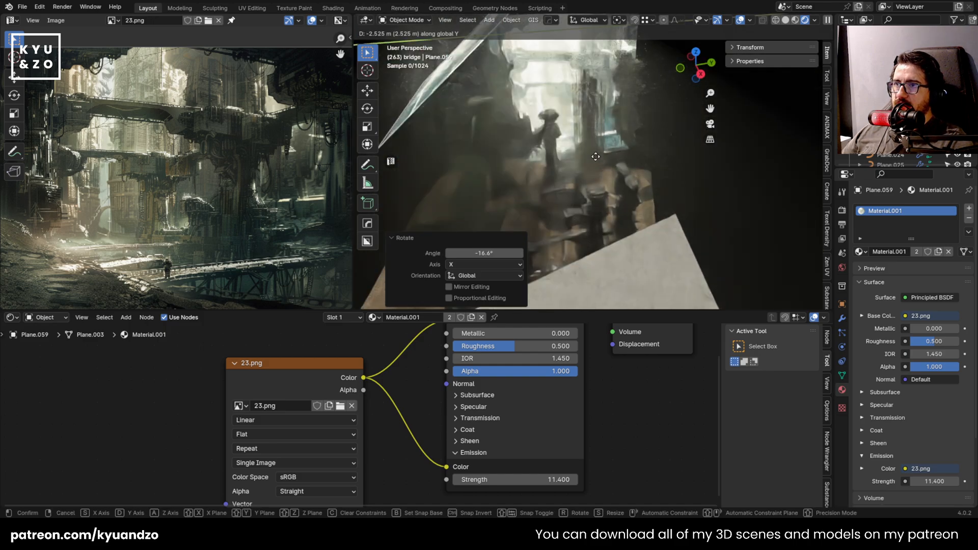
click(589, 177)
Scale the duplicated image plane uniformly by a factor of 1.229
key(s)
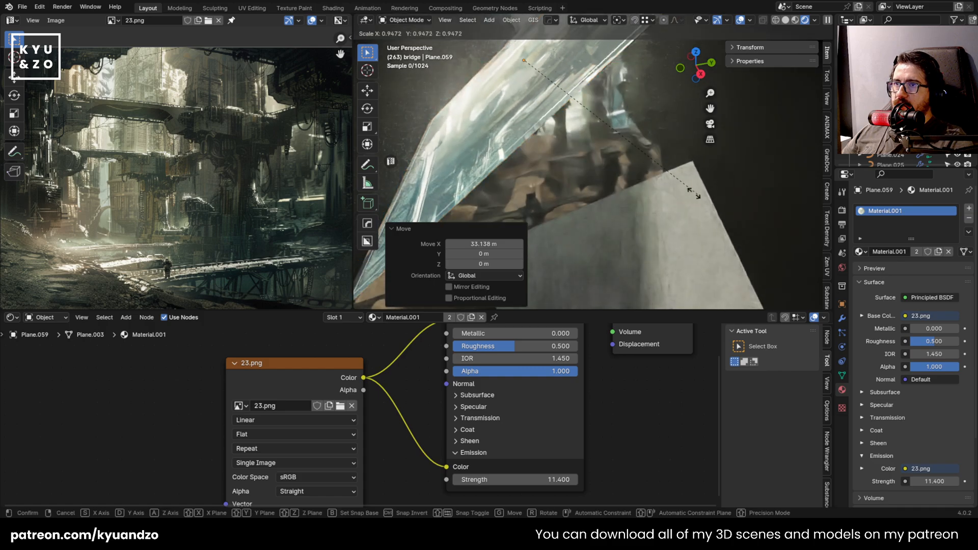
click(613, 187)
key(s)
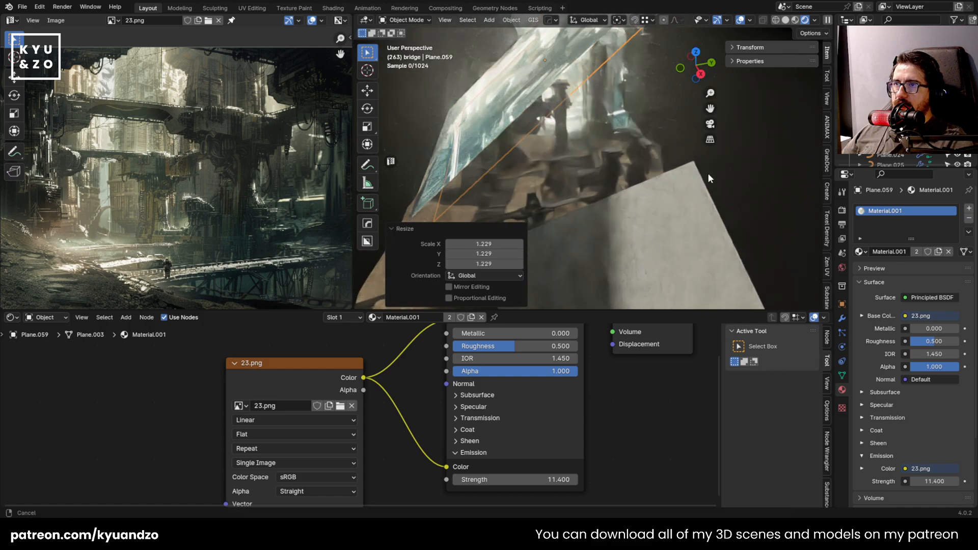
click(708, 172)
Shift the enlarged image plane -4.448 m along Y and -2.9386 m along X
key(g)
key(y)
click(644, 179)
middle_drag(644, 179, 681, 216)
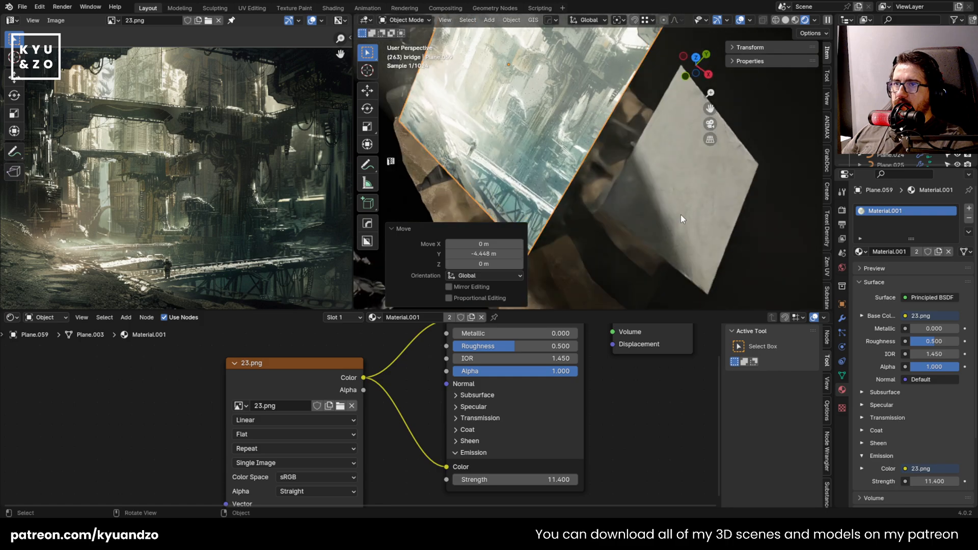
key(g)
key(s)
click(621, 278)
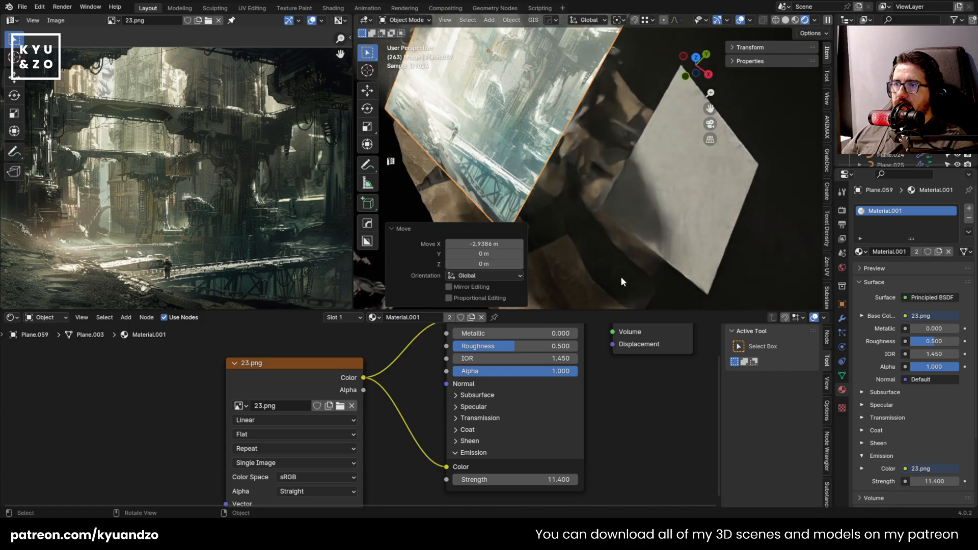
Give the image plane its own copy of the material with emission strength 12.5, and return to the camera view
click(471, 319)
mouse_move(508, 479)
mouse_down()
mouse_move(565, 480)
mouse_move(502, 479)
mouse_move(511, 479)
mouse_up()
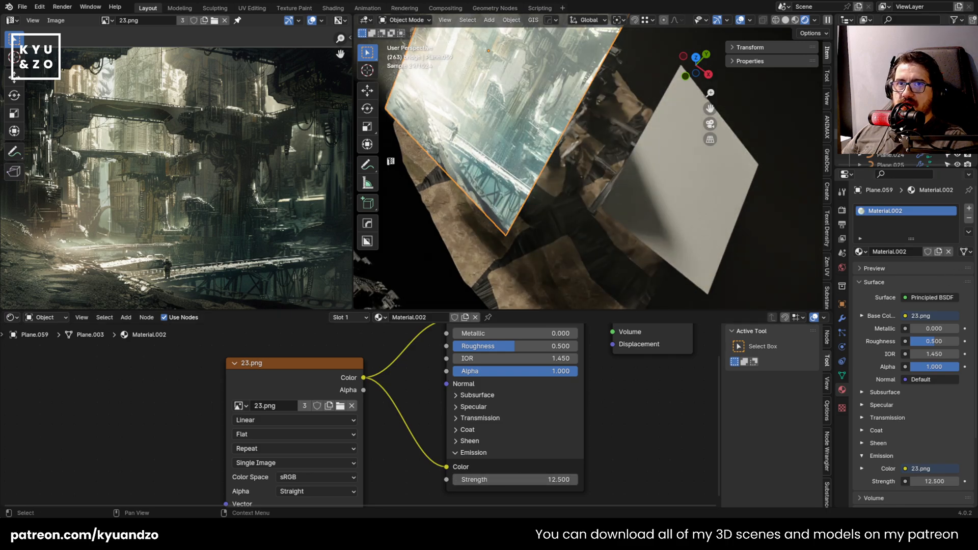
click(595, 256)
key(KP_0)
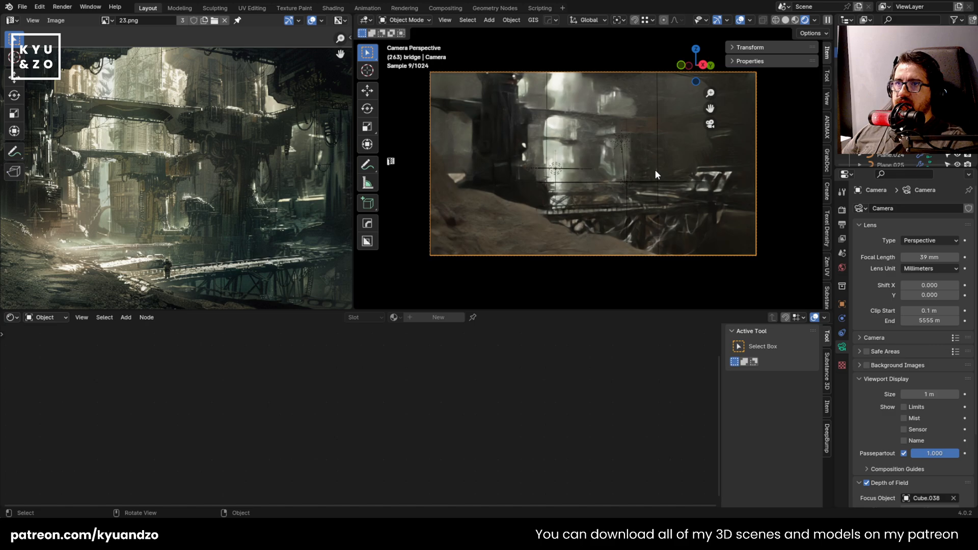
scroll(626, 151, down, 3)
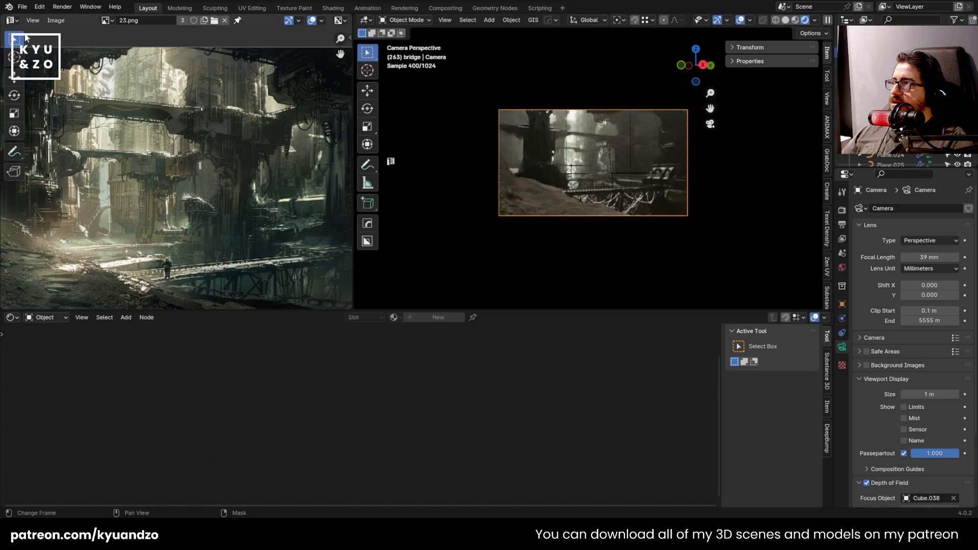
Turn the shader editor area into a second 3D viewport and select the duplicated image plane there
click(9, 317)
click(31, 345)
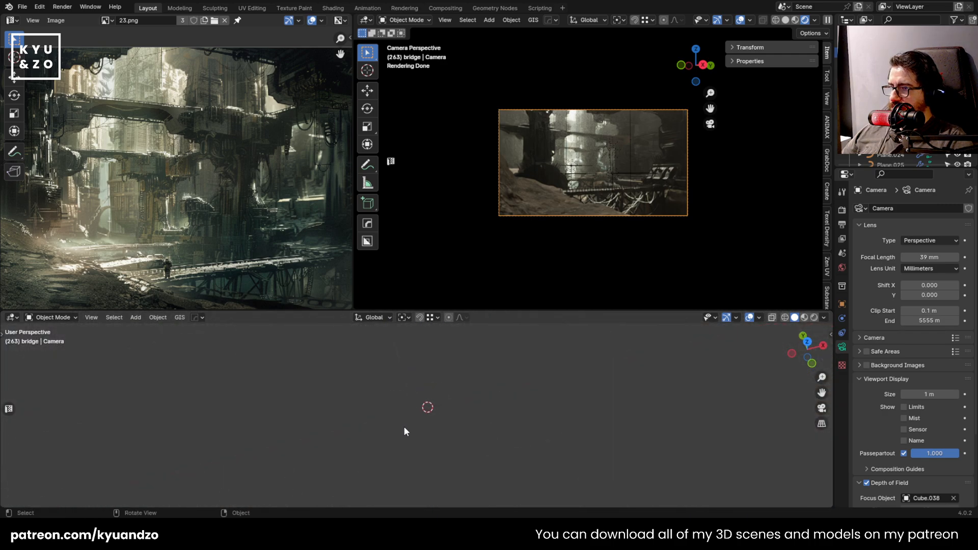
click(402, 415)
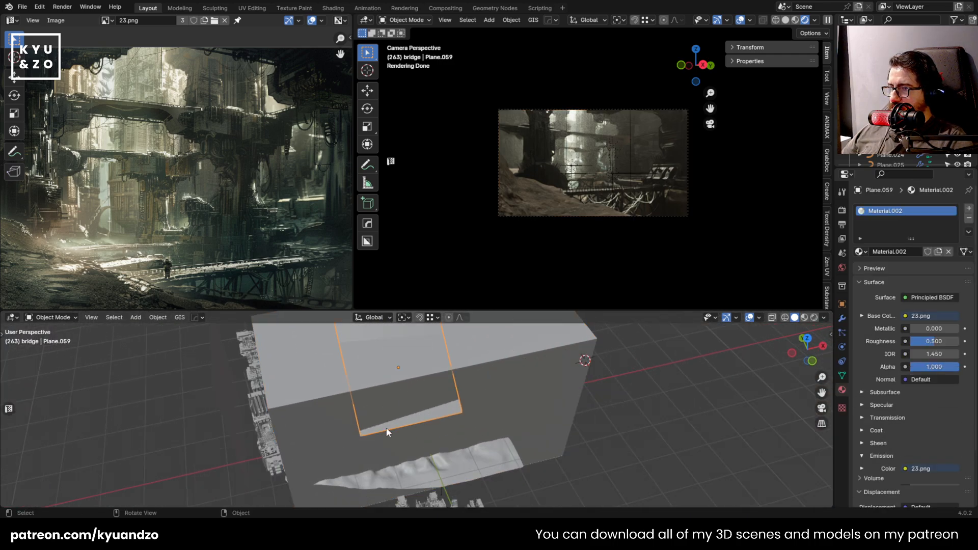
mouse_move(386, 427)
middle_down()
mouse_move(257, 402)
mouse_move(386, 443)
middle_up()
Repeatedly delete the image plane and undo the deletion to compare the camera render with and without it
key(x)
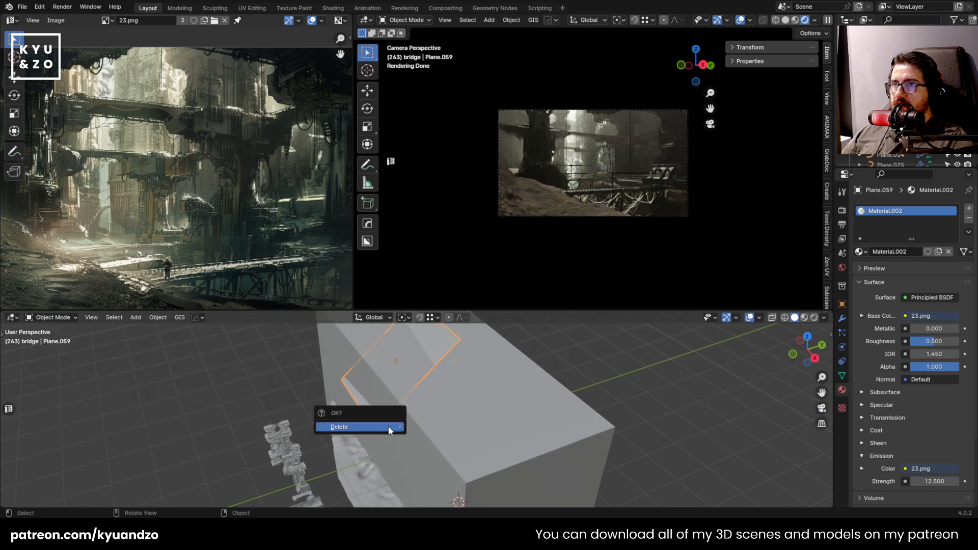
click(388, 426)
key(ctrl+z)
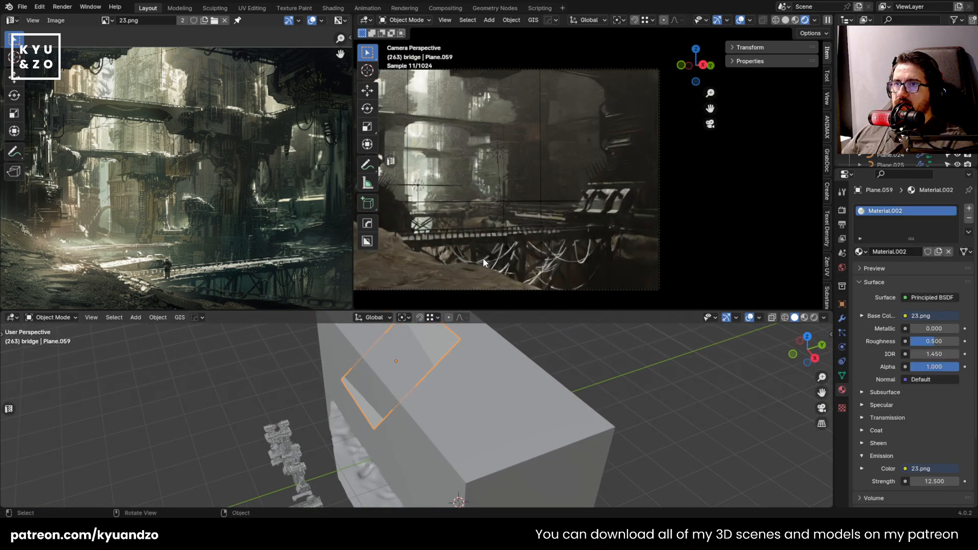
key(x)
click(483, 257)
key(ctrl+z)
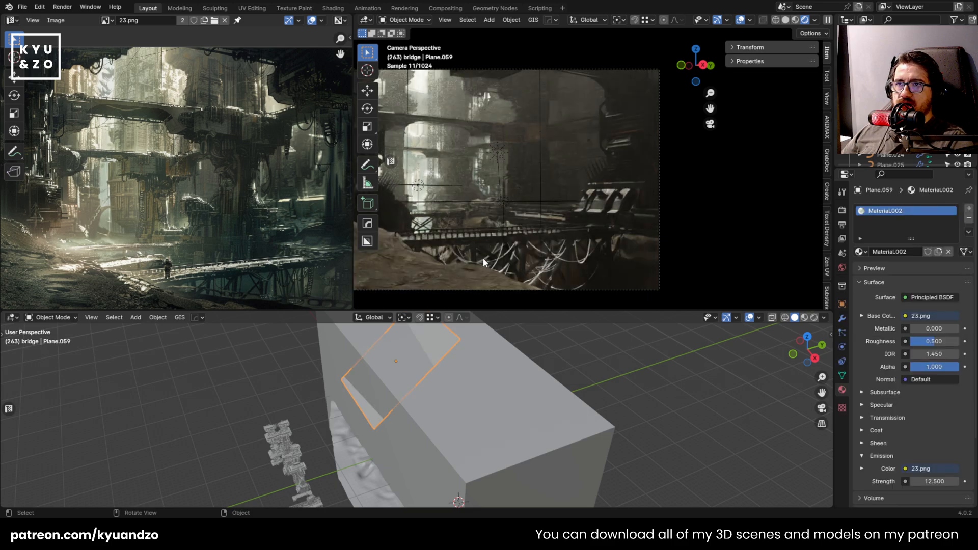
key(Delete)
key(ctrl+z)
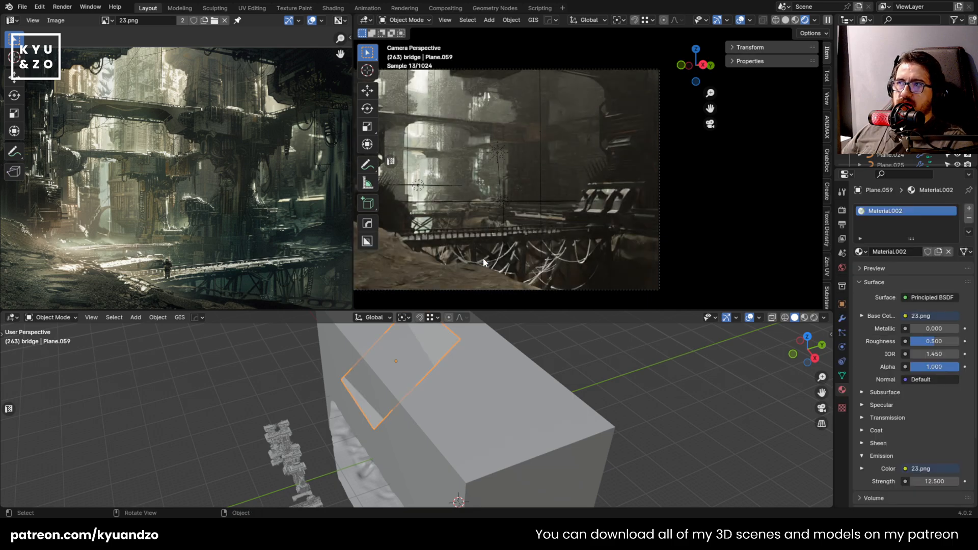
Scale up the duplicated image plane so that it extends past the side of the fog box
shift+middle_drag(559, 182, 725, 179)
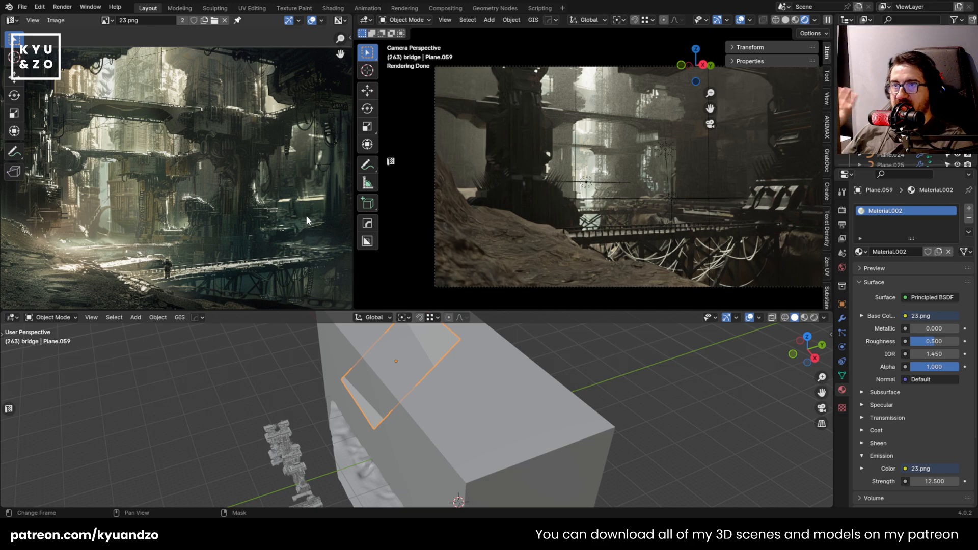
key(s)
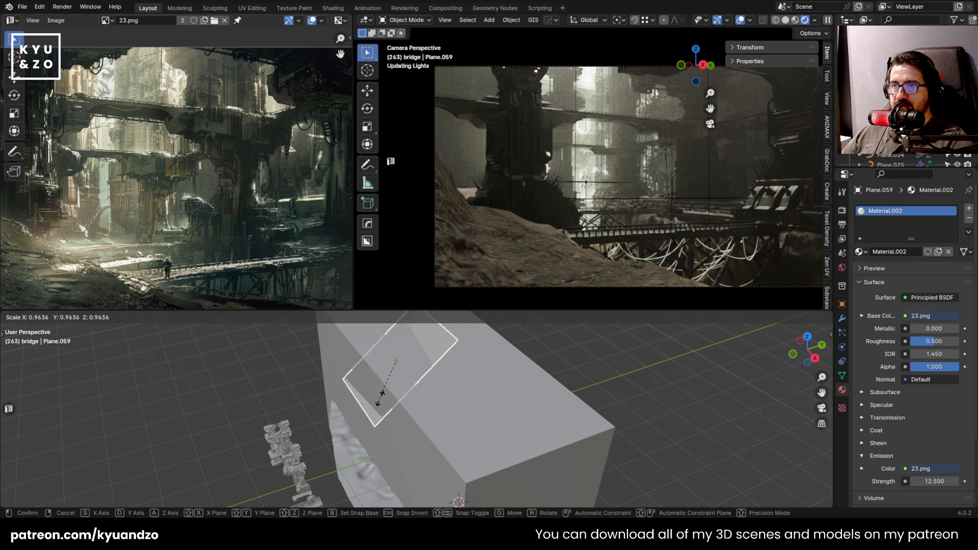
click(436, 429)
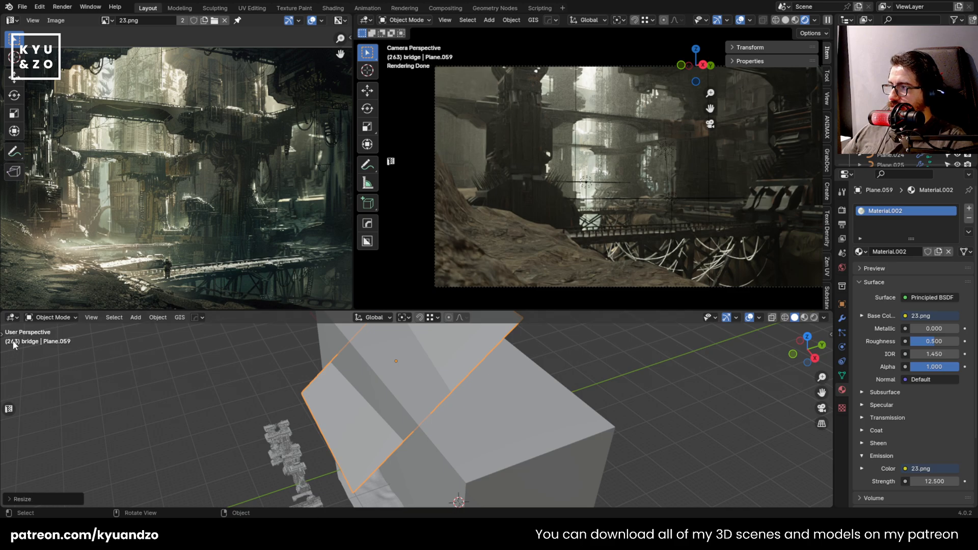
Switch the lower area back to the shader editor and set the image plane's emission strength to 11.4
click(11, 318)
click(39, 412)
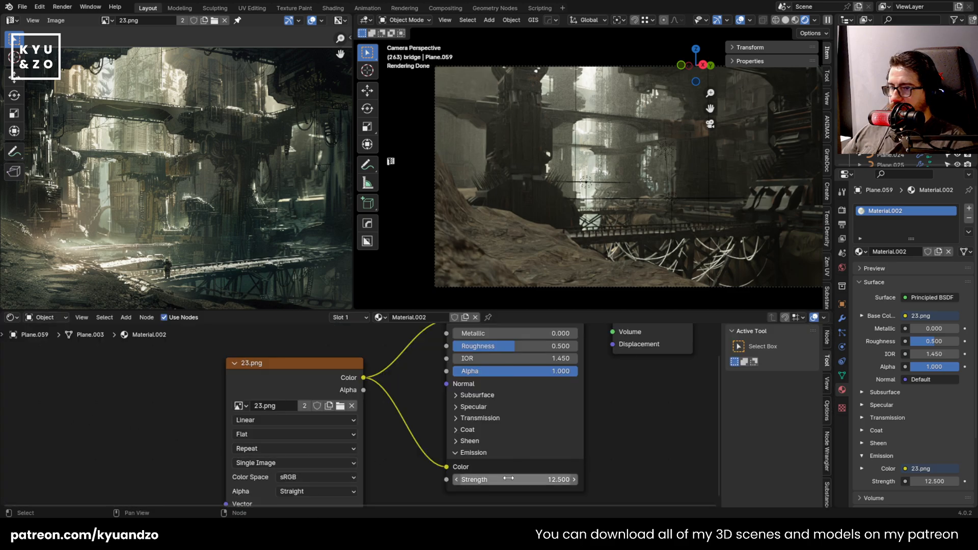
mouse_move(504, 480)
mouse_down()
mouse_move(555, 479)
mouse_move(493, 479)
mouse_move(515, 480)
mouse_up()
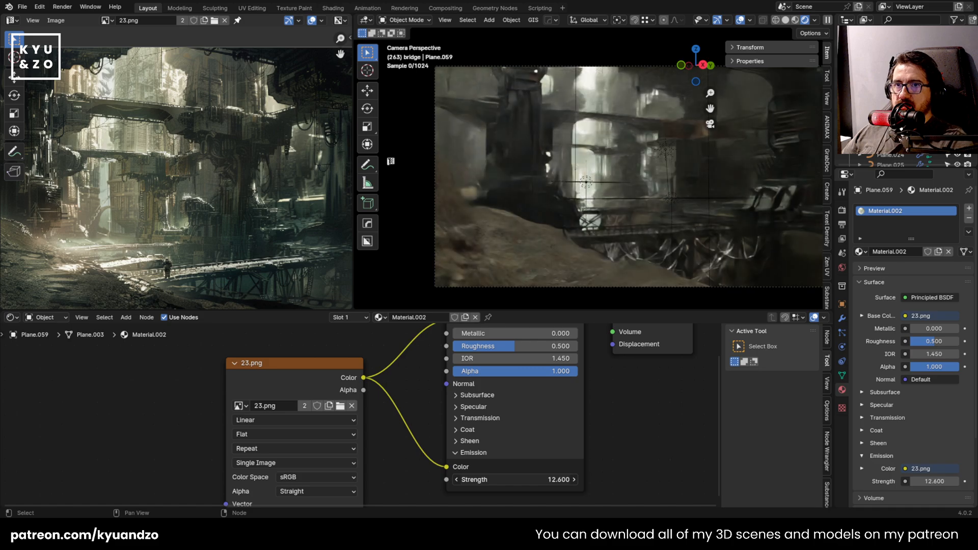
scroll(611, 213, down, 3)
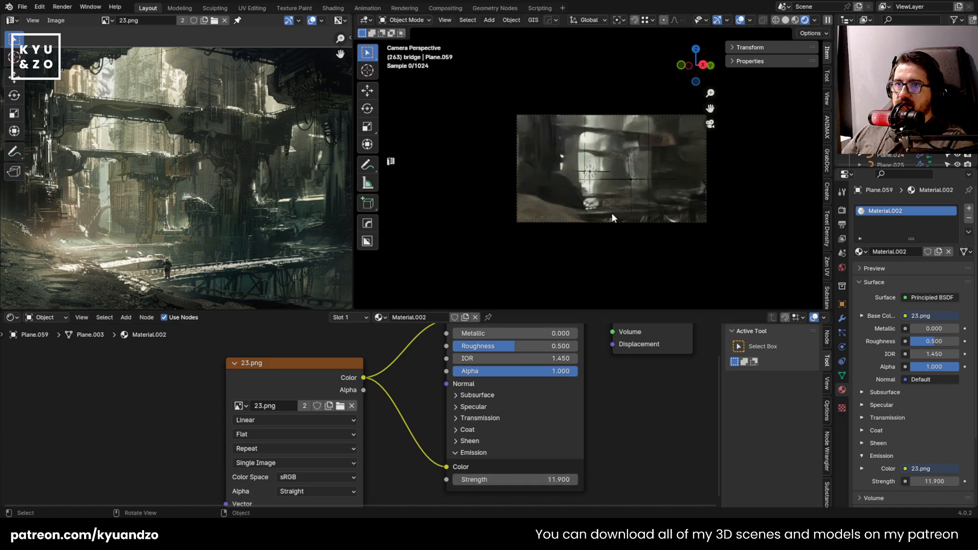
scroll(612, 212, up, 2)
scroll(233, 194, down, 2)
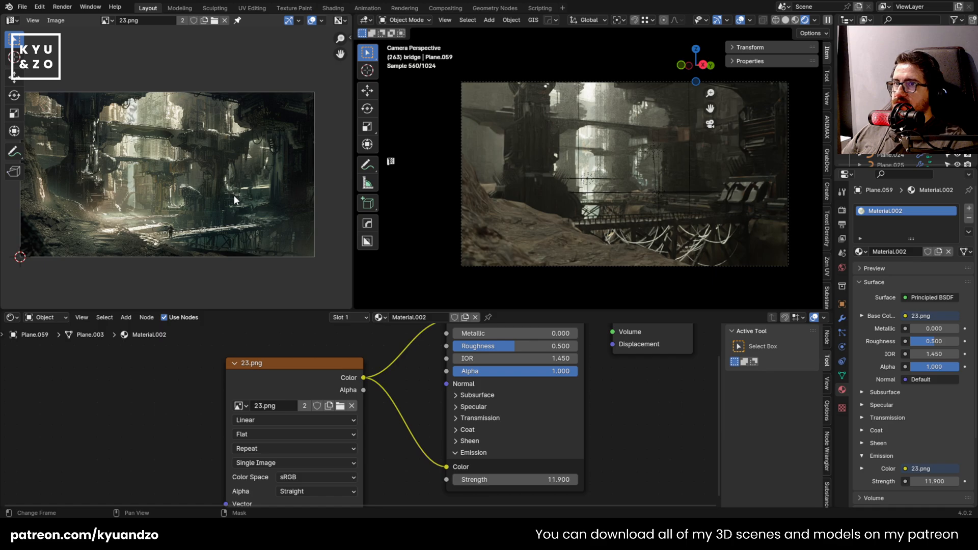
drag(536, 480, 534, 479)
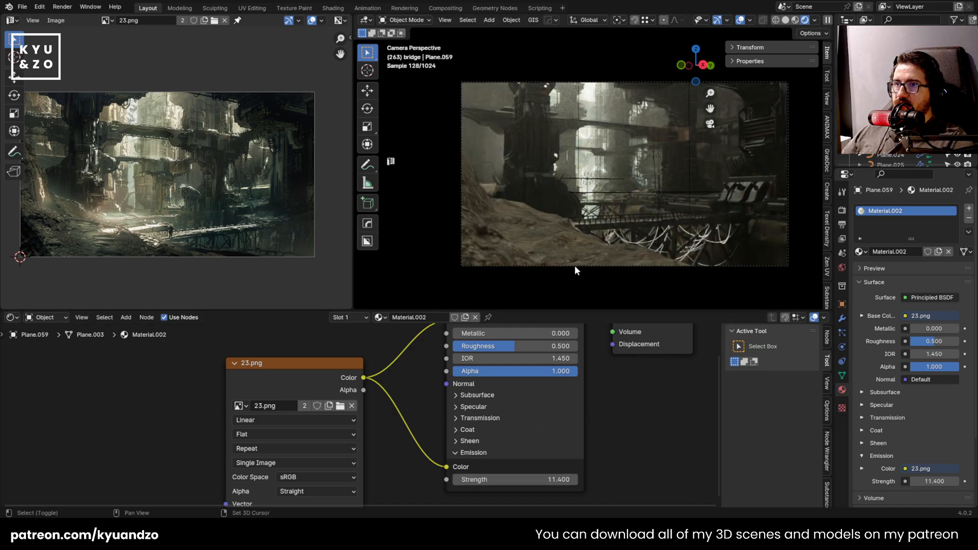
Examine the bridges, towers and lighting in the camera render and compare them with close-ups of the reference image
scroll(561, 221, up, 2)
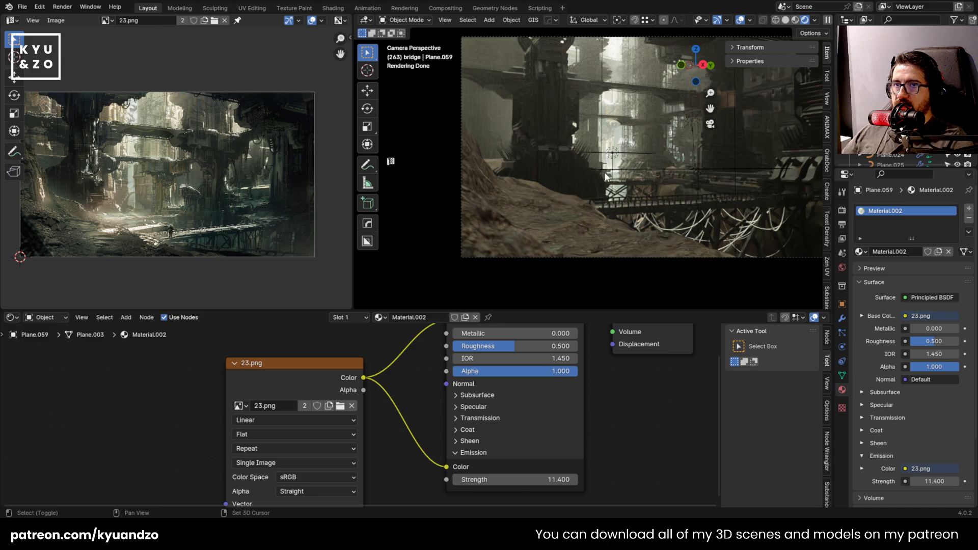
shift+middle_drag(606, 168, 524, 182)
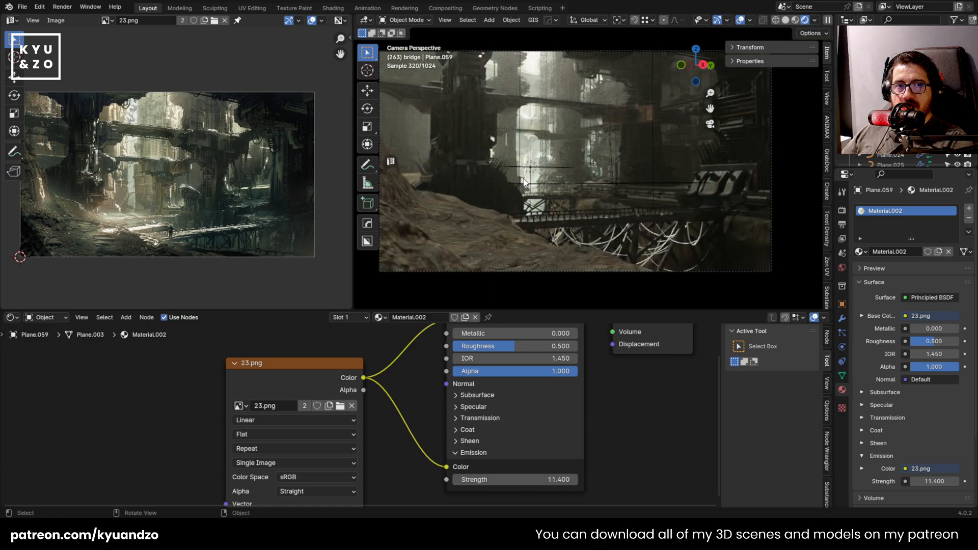
scroll(634, 210, up, 2)
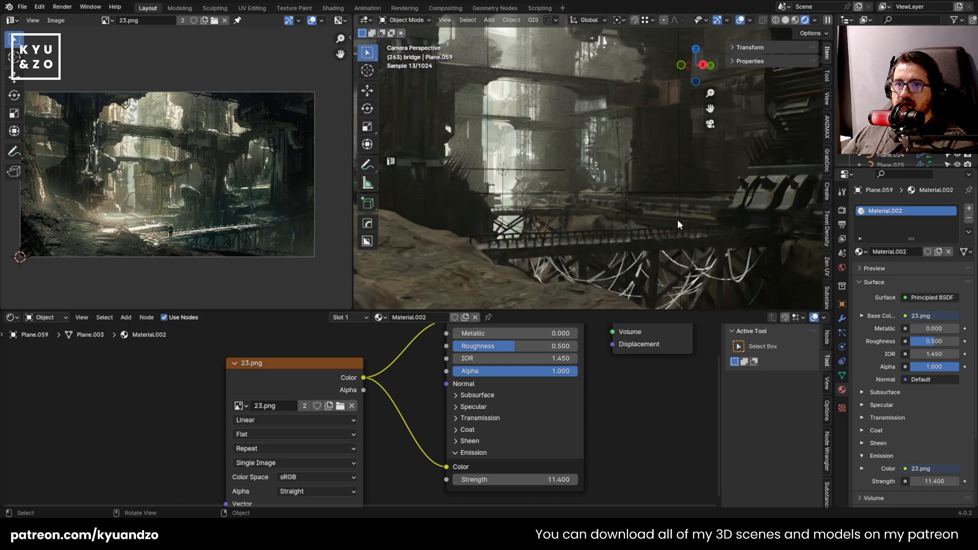
scroll(642, 183, down, 2)
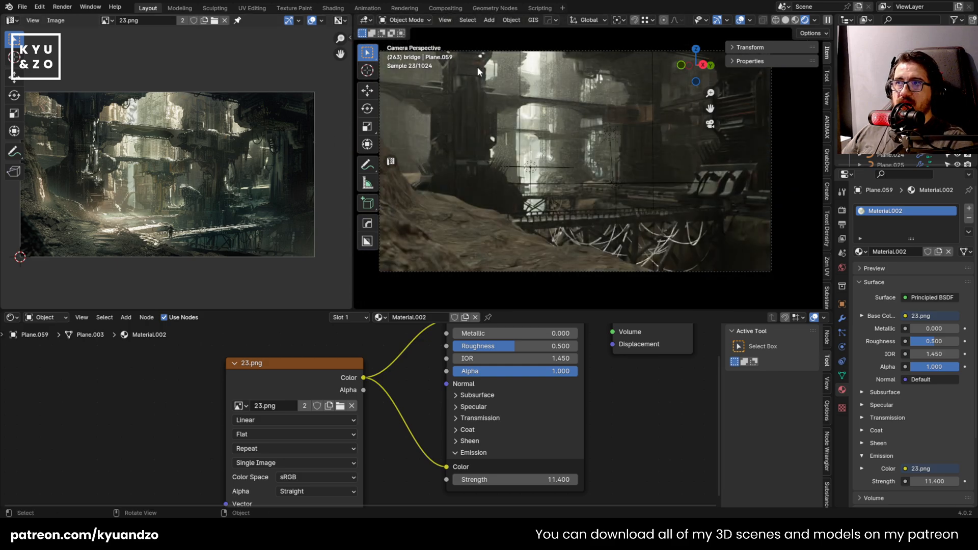
shift+middle_drag(519, 122, 539, 173)
scroll(535, 172, up, 2)
scroll(674, 183, up, 4)
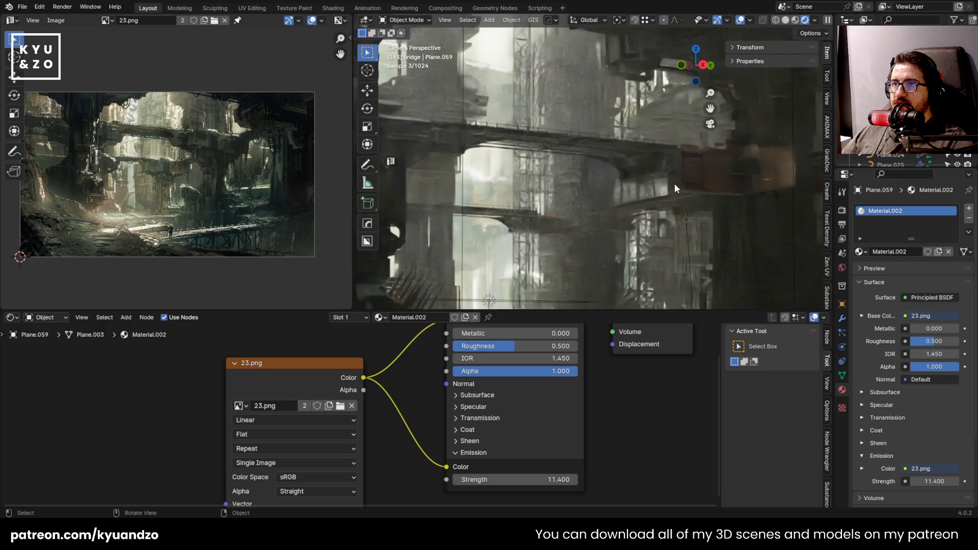
shift+middle_drag(510, 212, 532, 169)
scroll(532, 169, up, 3)
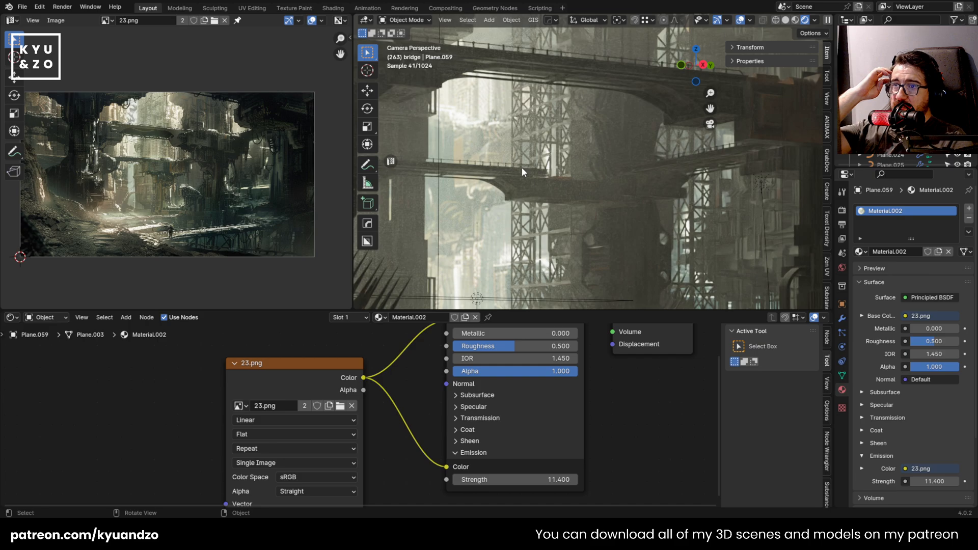
scroll(522, 167, down, 4)
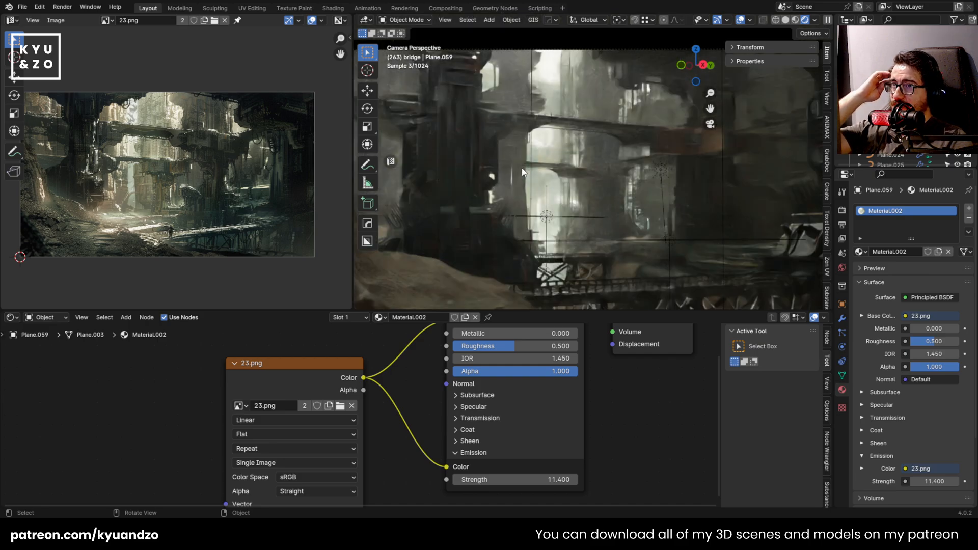
scroll(522, 172, down, 2)
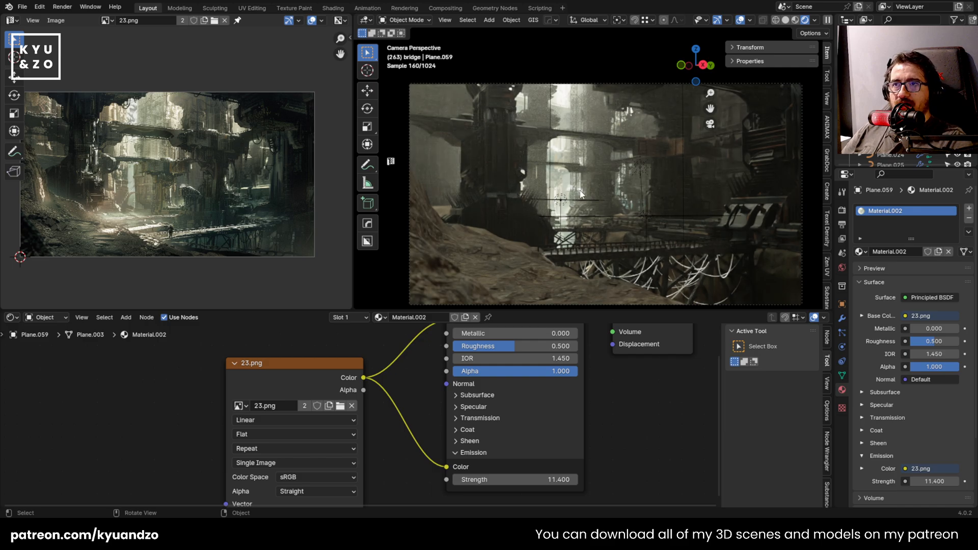
scroll(592, 170, up, 1)
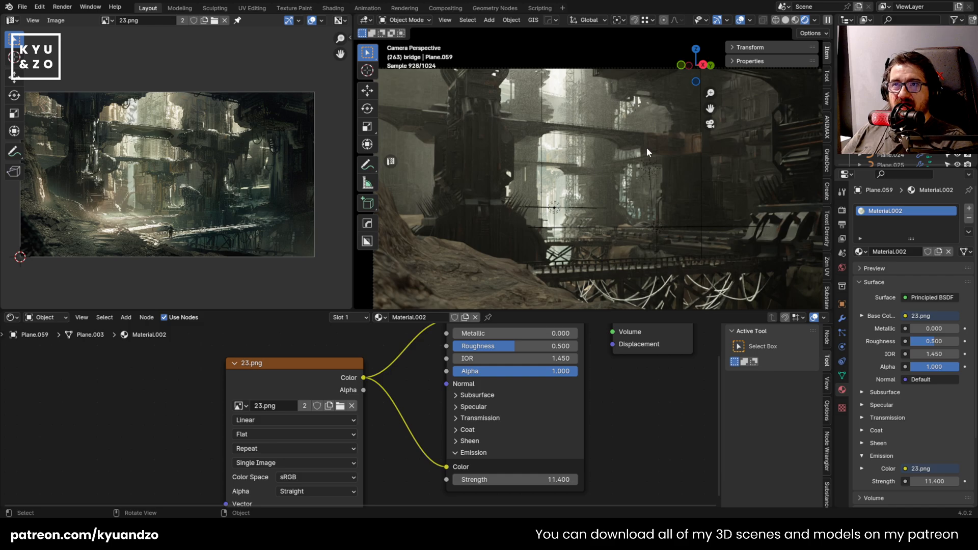
scroll(236, 194, up, 5)
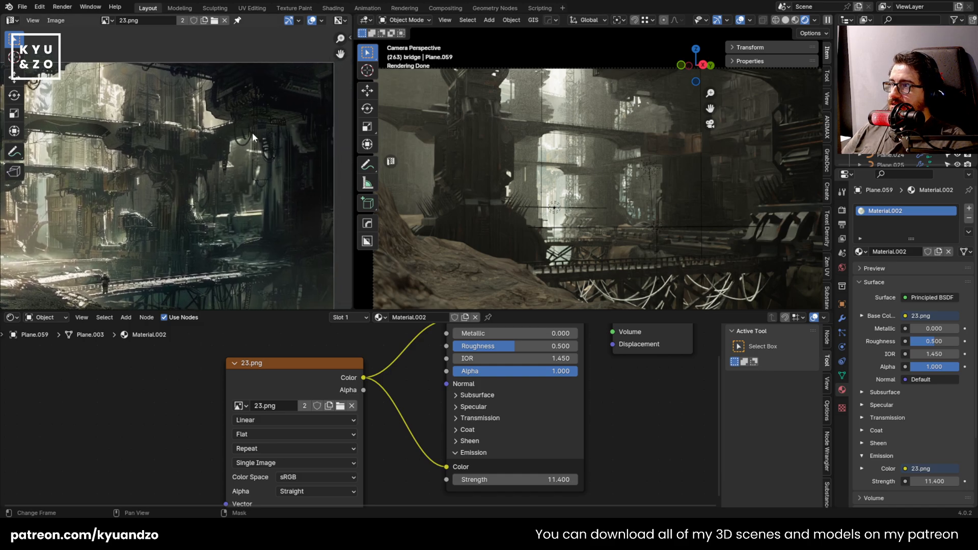
scroll(204, 155, up, 2)
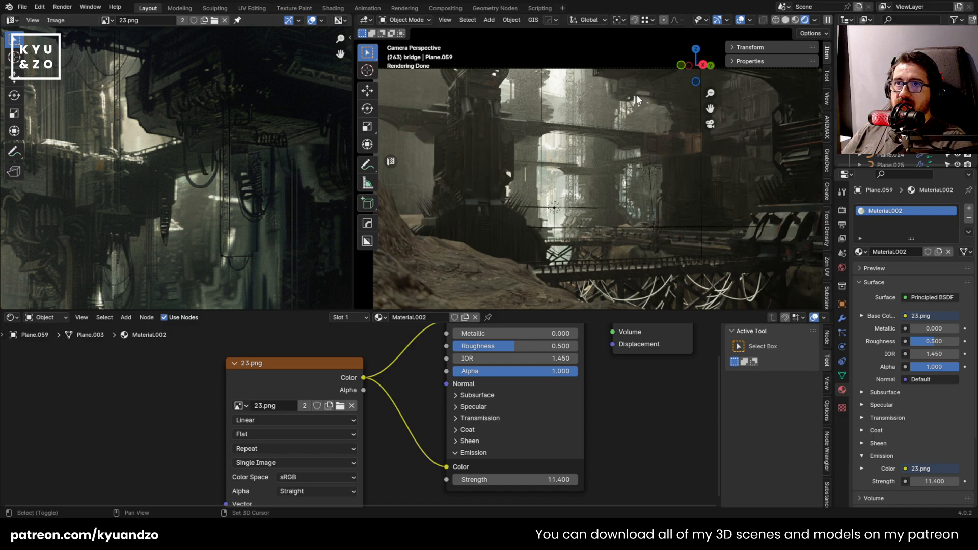
scroll(624, 107, up, 4)
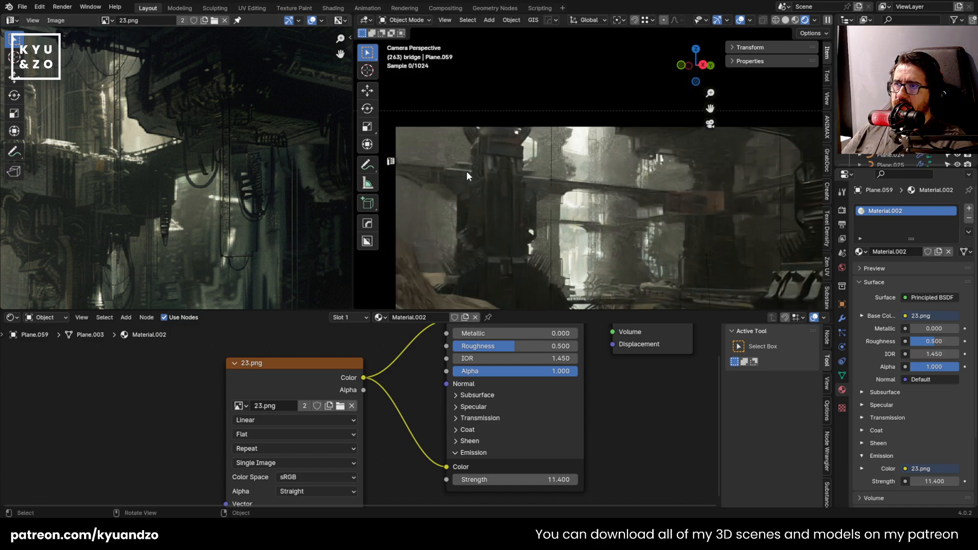
Examine the cables hanging beneath the foreground wooden bridge one by one, including their material and subdivision modifier
scroll(570, 131, up, 2)
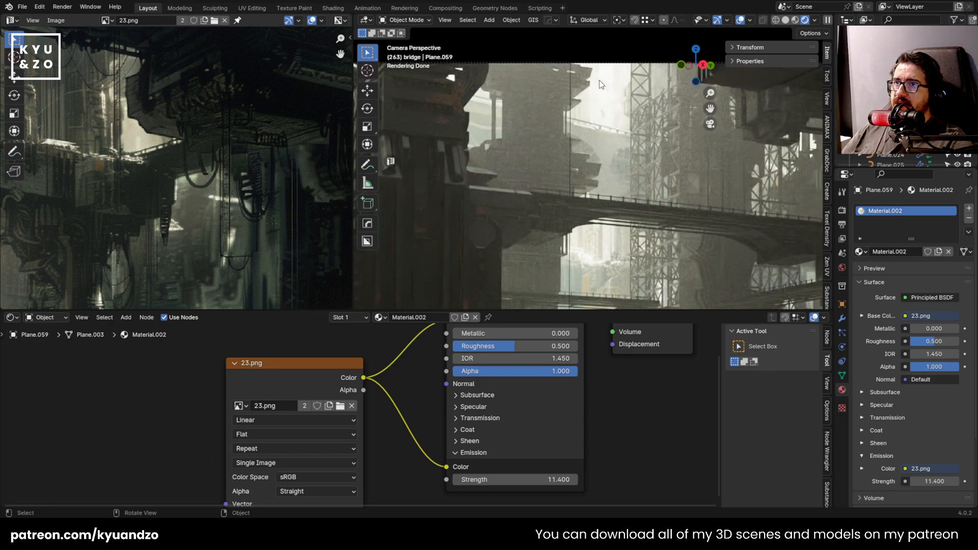
scroll(603, 107, down, 3)
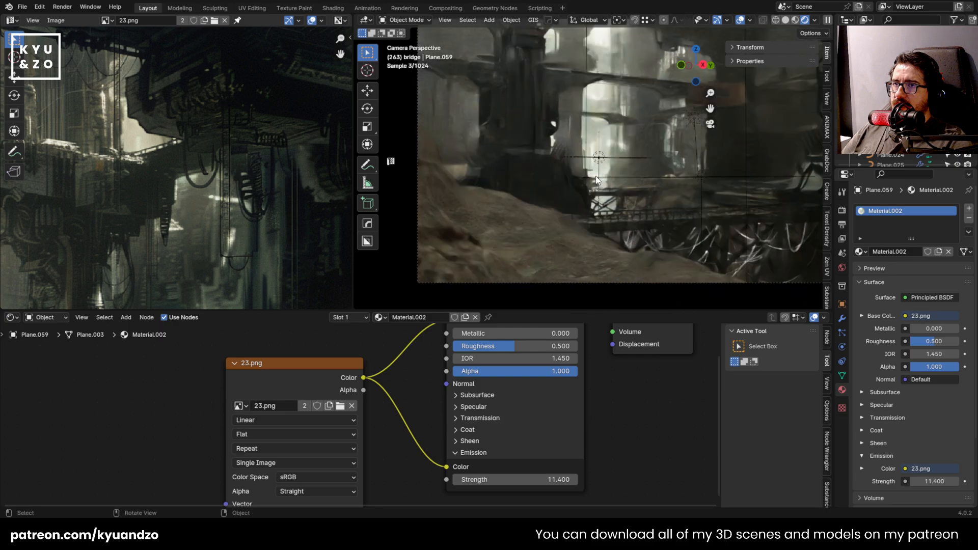
scroll(534, 212, down, 1)
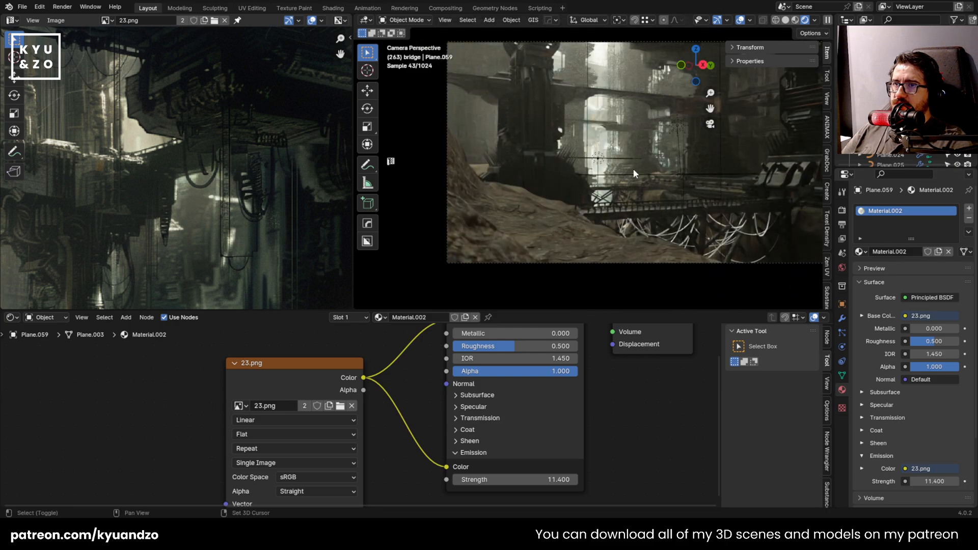
shift+middle_drag(633, 173, 591, 196)
click(681, 260)
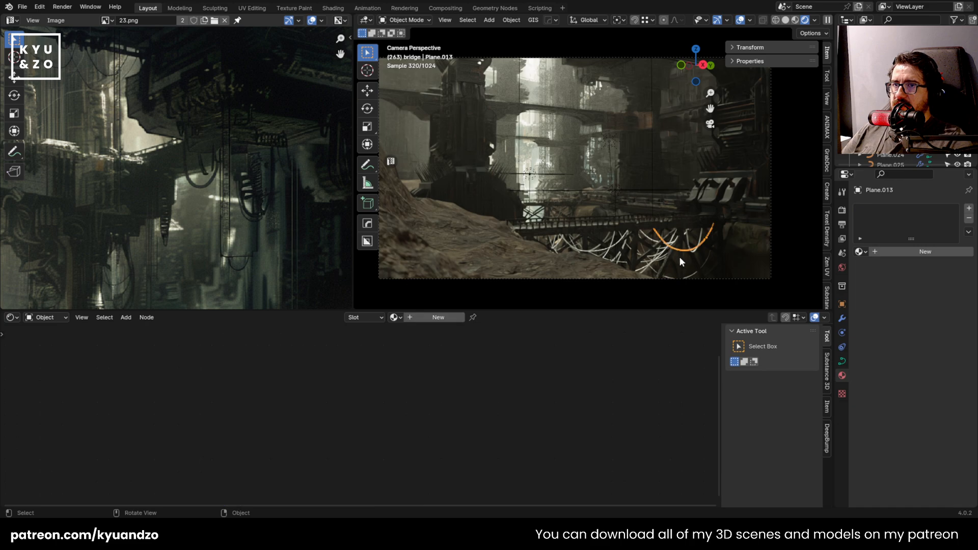
scroll(662, 265, up, 4)
click(620, 290)
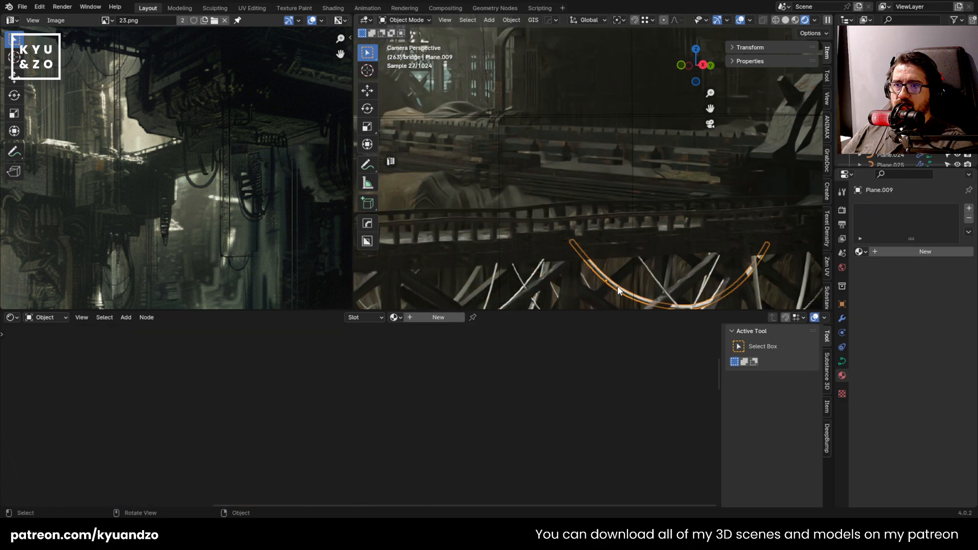
shift+middle_drag(619, 290, 580, 209)
click(588, 275)
click(589, 275)
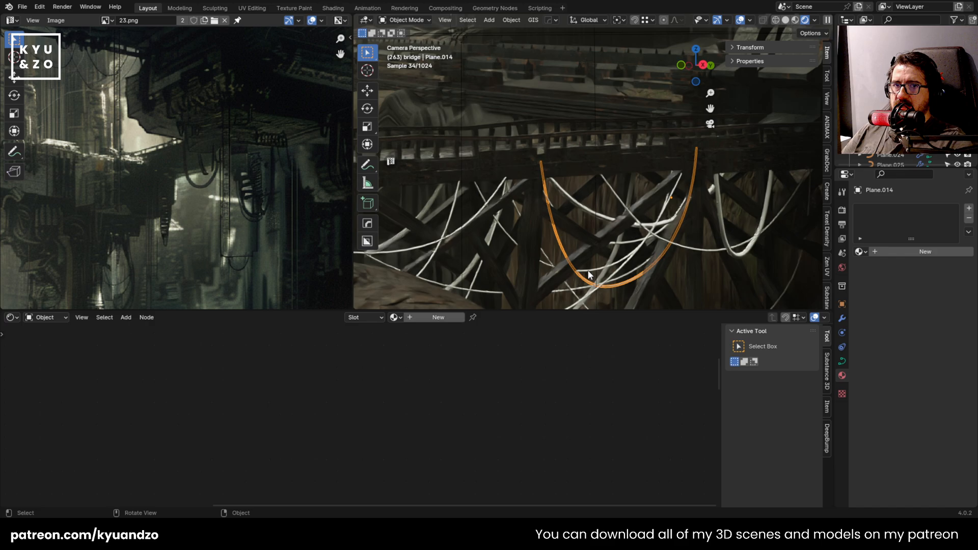
click(593, 272)
click(614, 271)
click(605, 271)
click(604, 273)
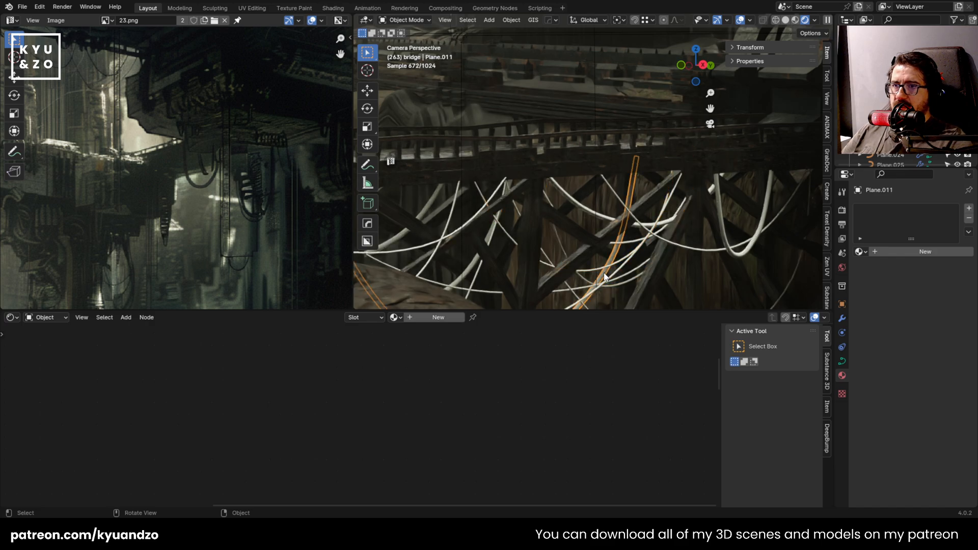
click(501, 232)
click(493, 234)
click(490, 240)
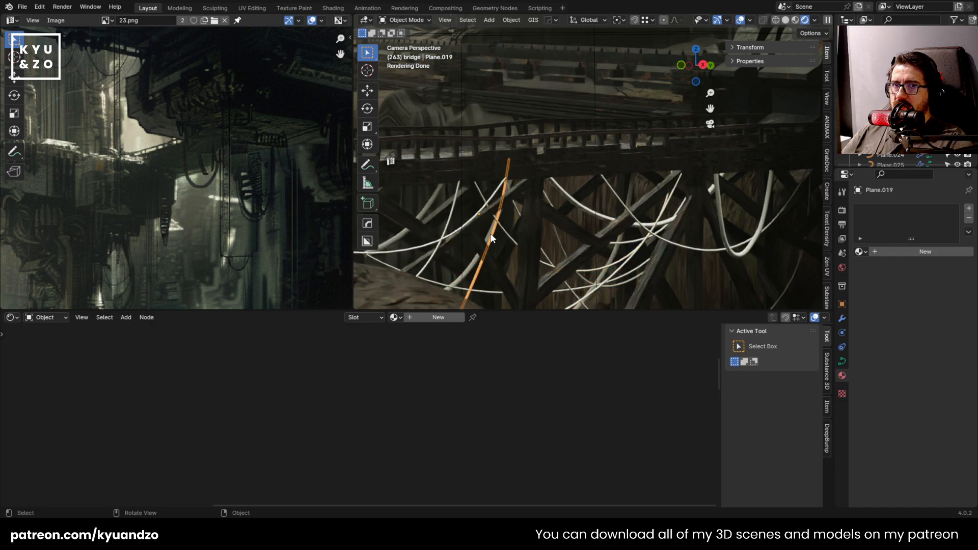
click(842, 318)
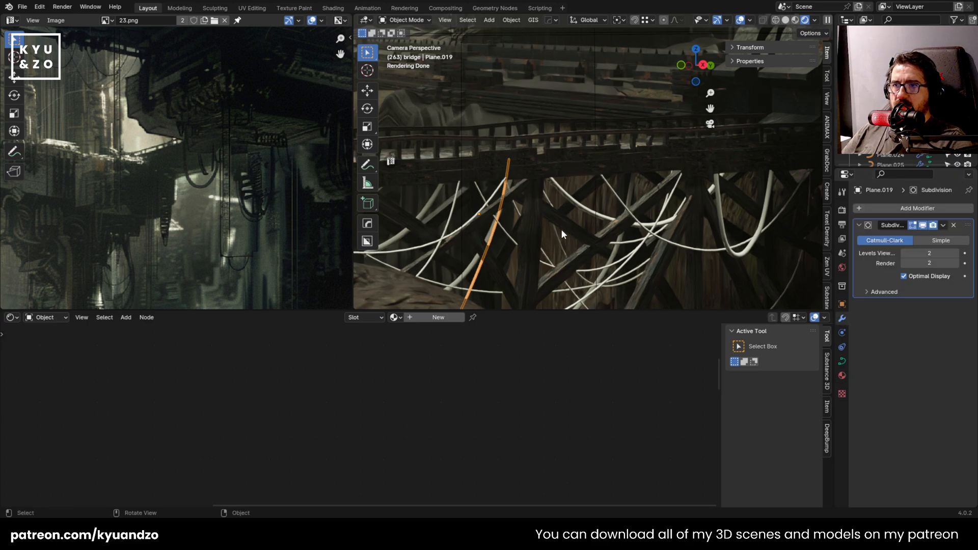
click(571, 214)
Compare the full camera render with the full reference image
middle_drag(479, 185, 720, 274)
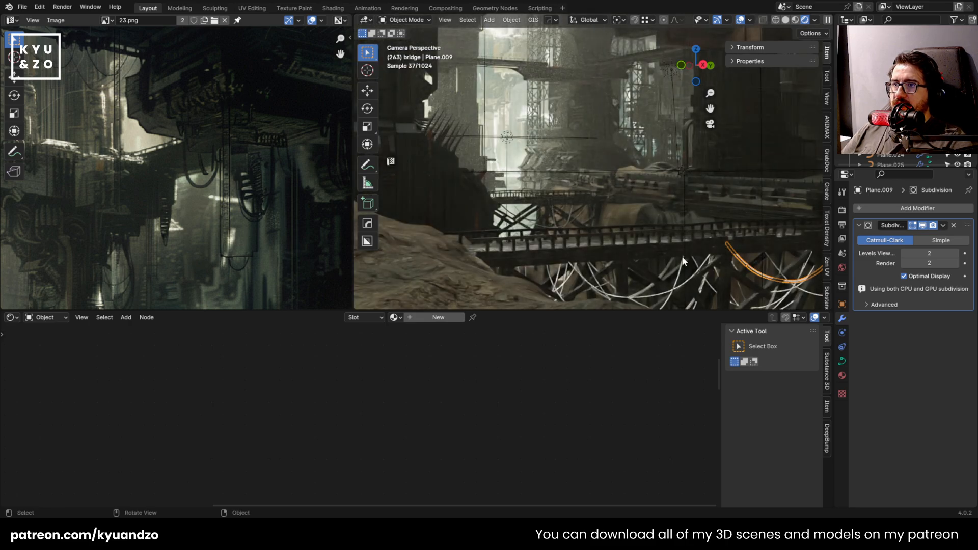
scroll(530, 163, down, 5)
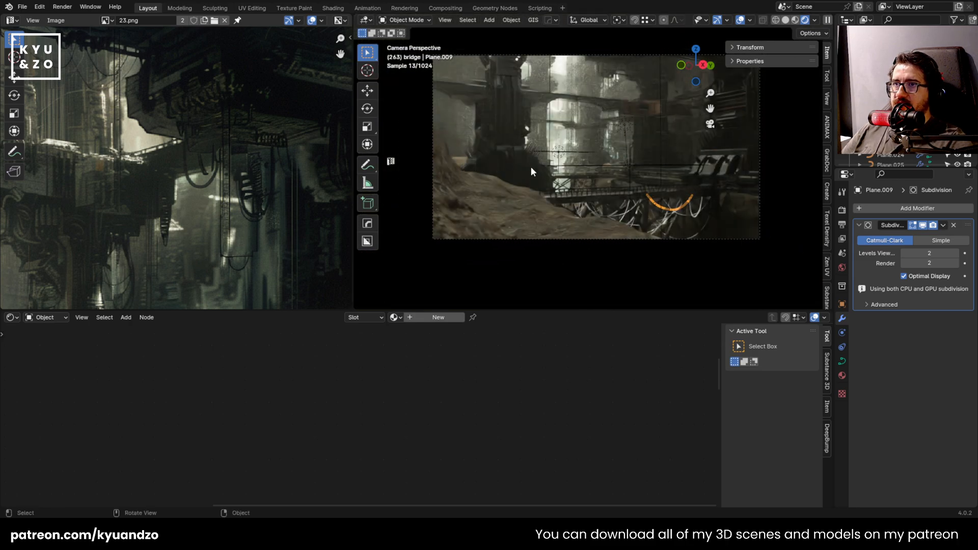
shift+middle_drag(556, 136, 539, 124)
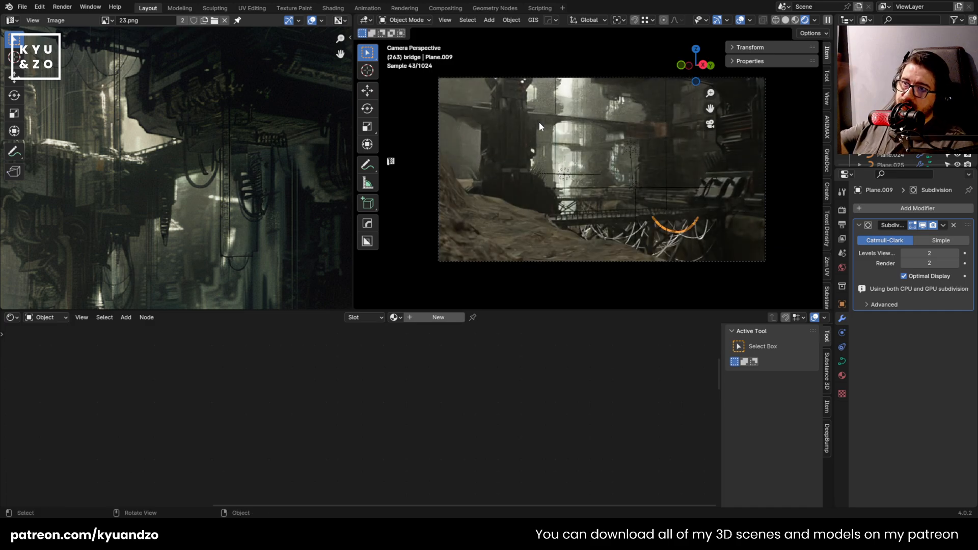
scroll(166, 202, down, 4)
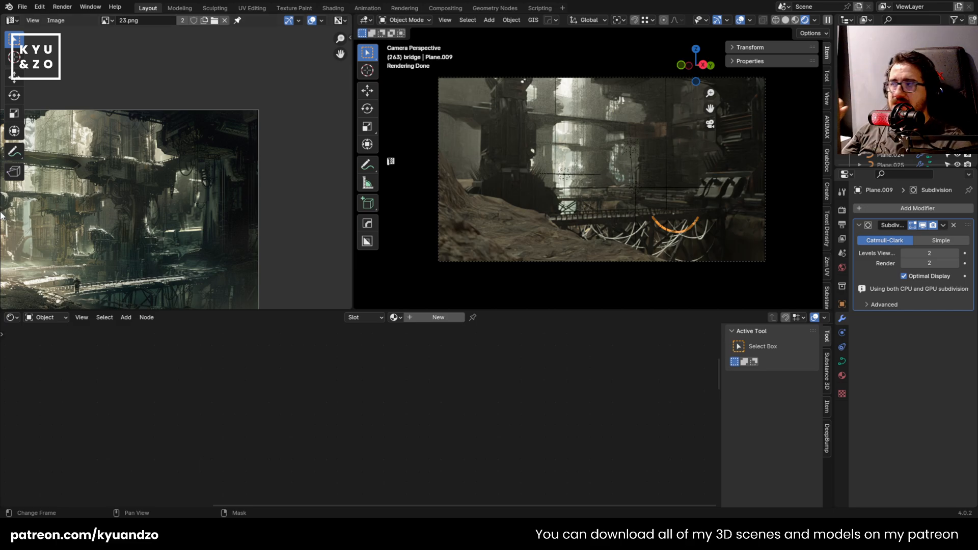
scroll(171, 200, down, 1)
middle_drag(171, 200, 235, 200)
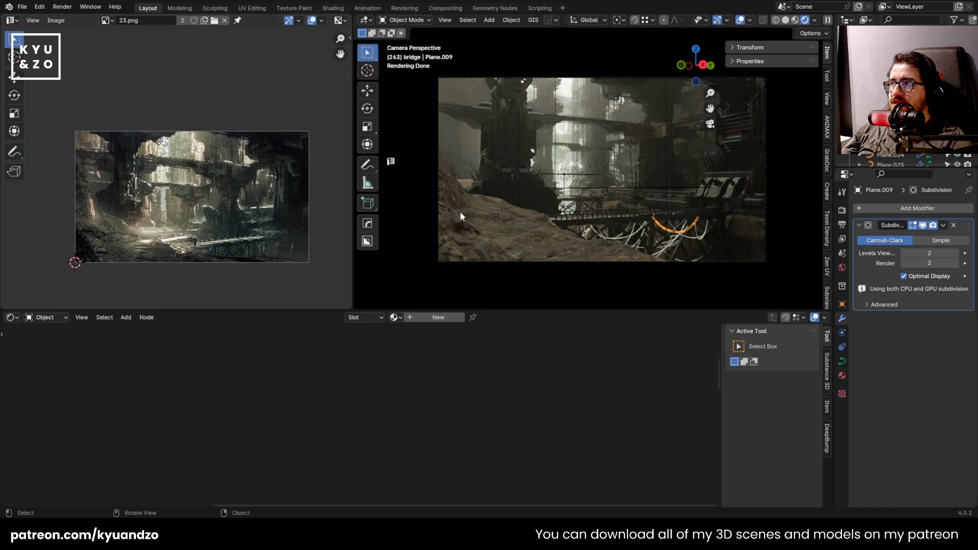
Enlarge the dark tower behind the rocky slope, starting with a factor of 1.264, and raise it 1.2862 m along Z
click(495, 190)
scroll(500, 145, up, 1)
click(463, 104)
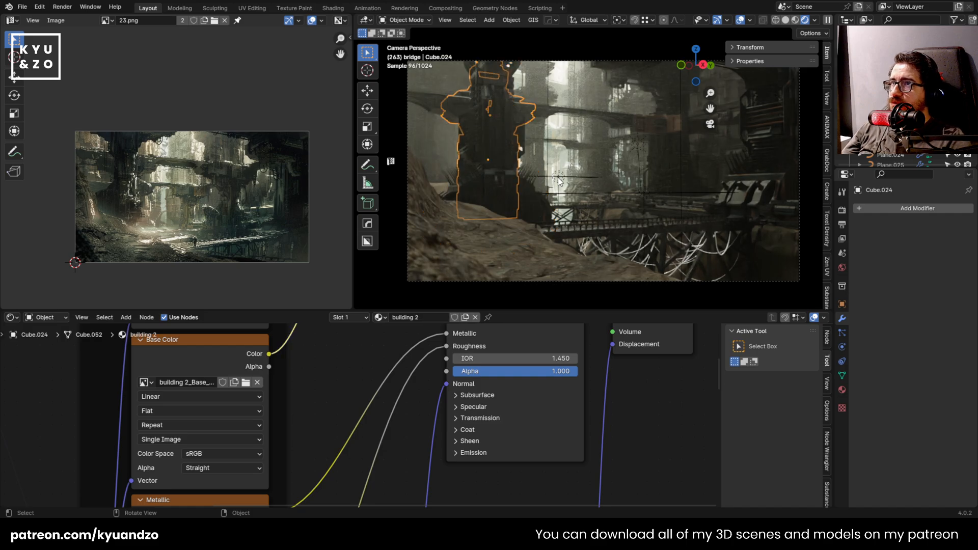
key(s)
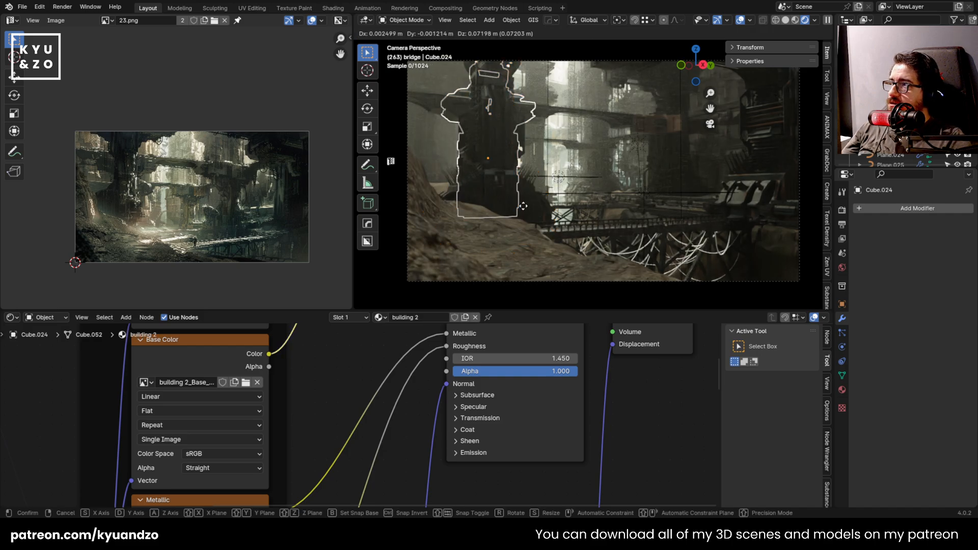
click(536, 200)
key(g)
key(z)
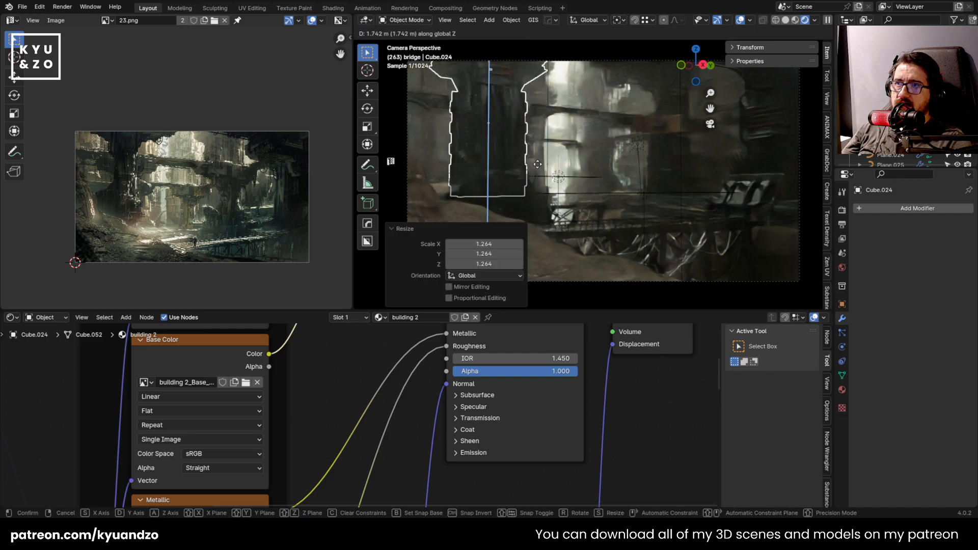
click(556, 177)
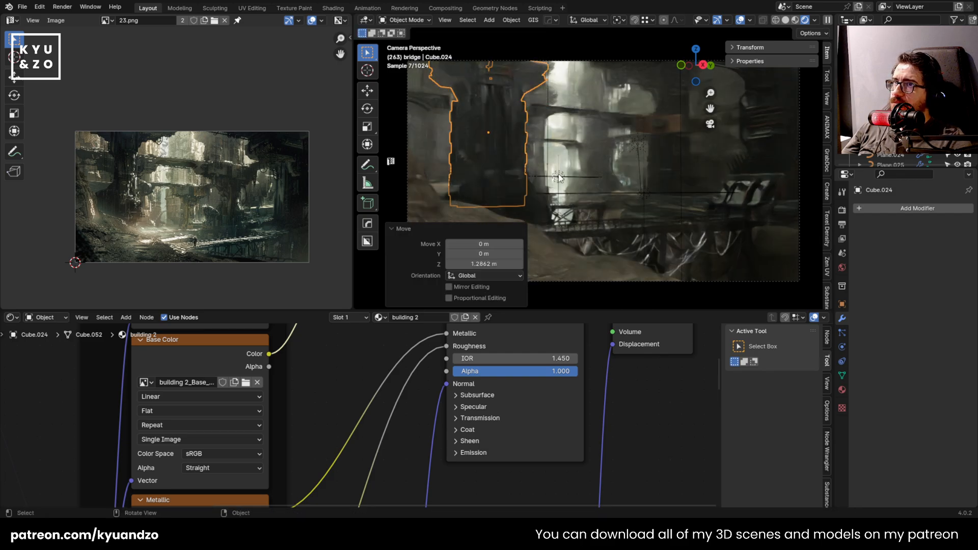
key(s)
click(580, 166)
click(595, 161)
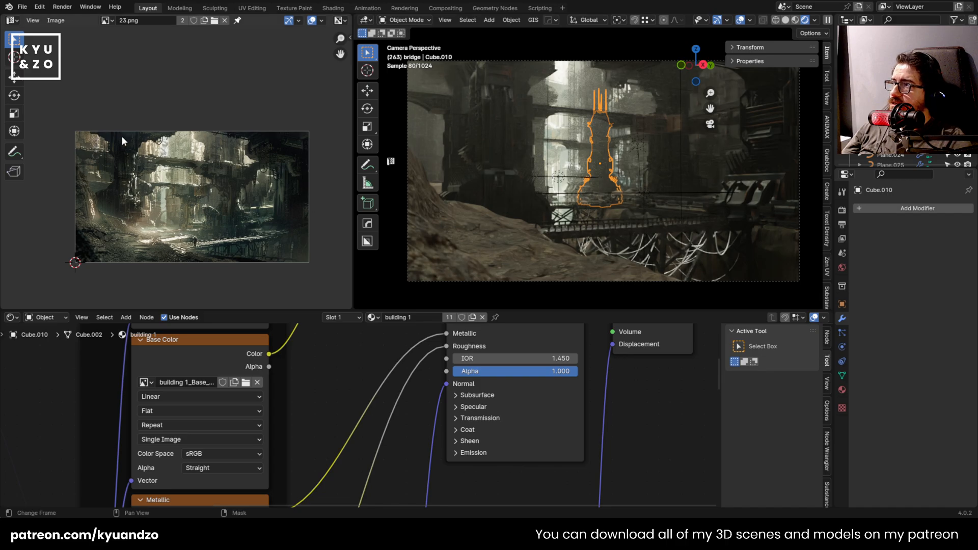
click(586, 160)
click(552, 85)
click(555, 58)
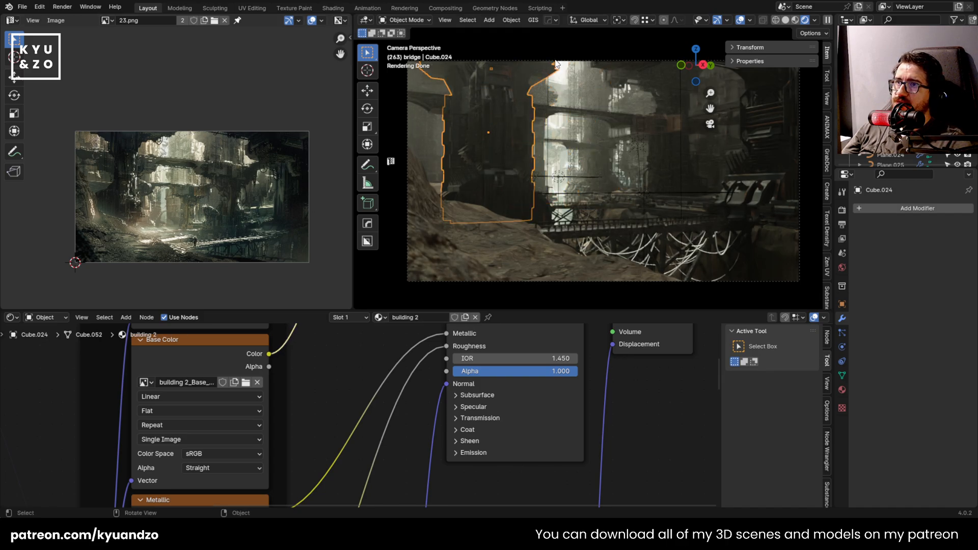
click(669, 238)
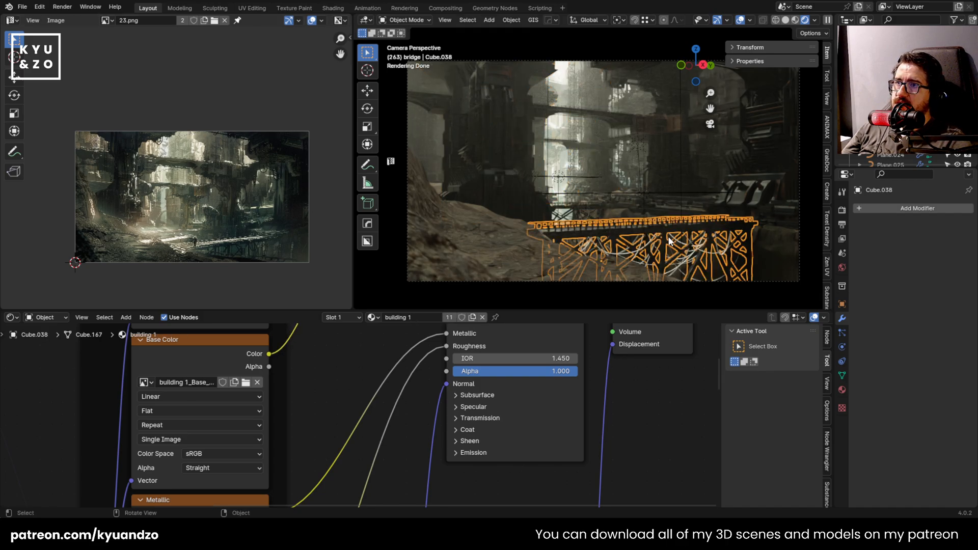
Scale the enlarged tower behind the rocky slope by 0.938 and adjust its placement along the Y and Z axes
click(452, 133)
key(s)
click(576, 177)
key(g)
key(y)
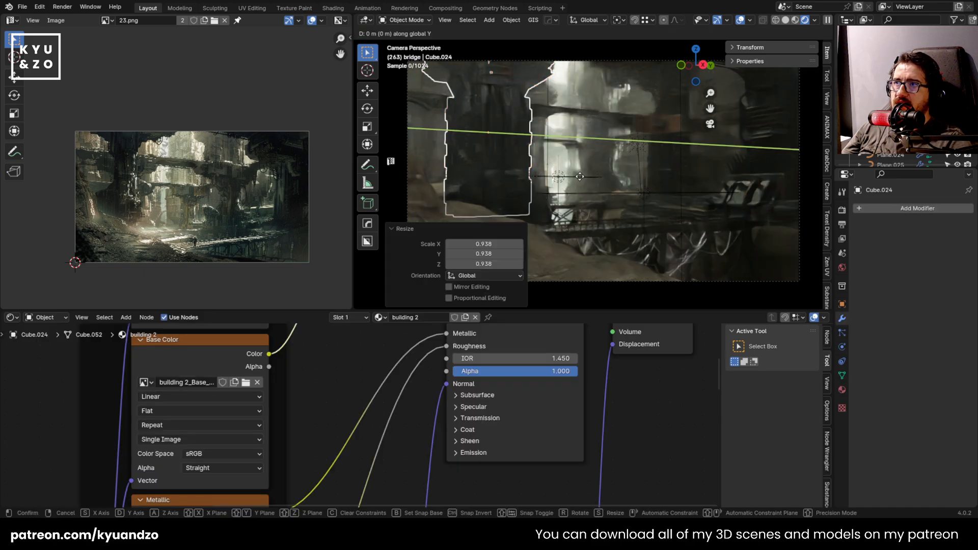
click(588, 166)
key(g)
key(z)
click(594, 166)
Save the scene file
scroll(533, 194, down, 2)
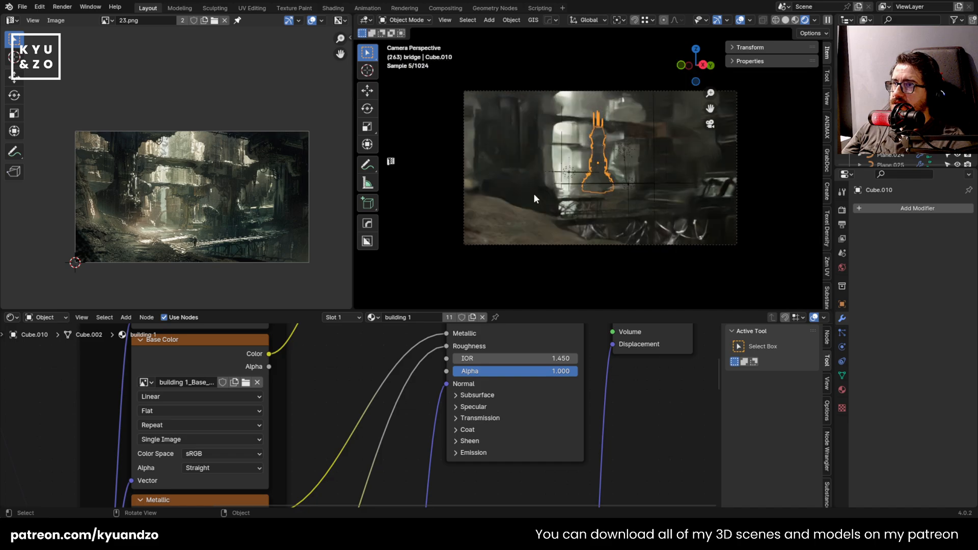
key(ctrl+s)
click(477, 253)
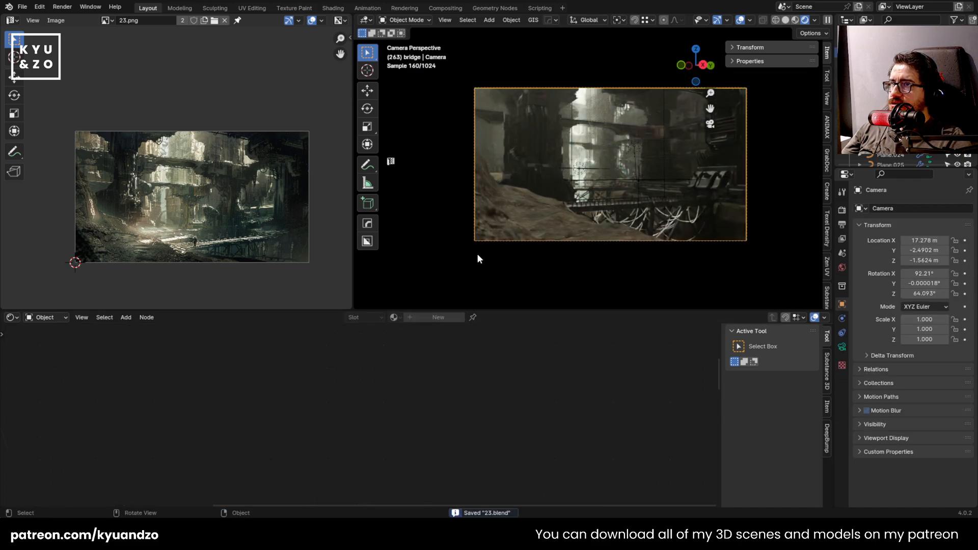
Move the short bridge section beside the enlarged tower 0.38091 m along the Y axis
scroll(479, 204, up, 1)
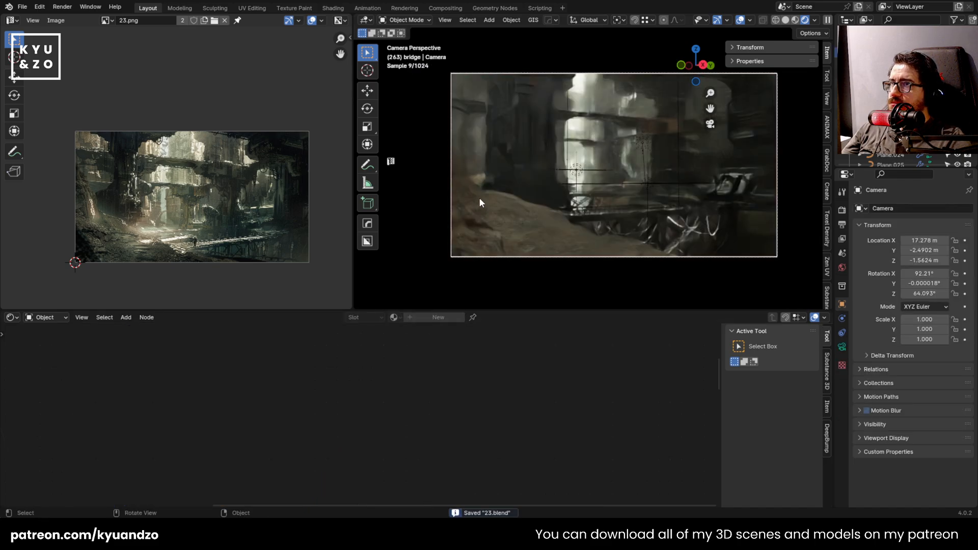
click(509, 112)
key(g)
key(y)
click(485, 177)
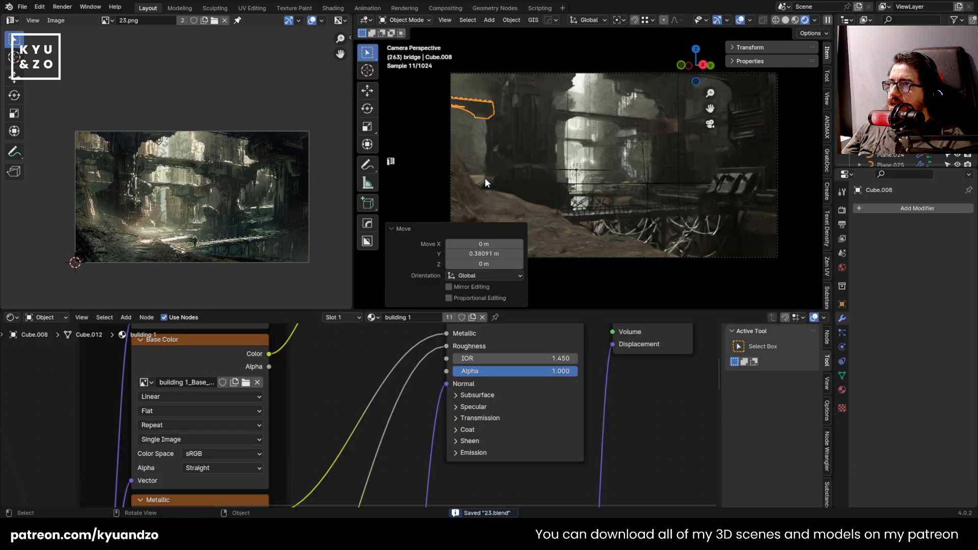
Examine the near tower and the terrain in the camera render and compare them with an enlarged view of the reference image
click(489, 175)
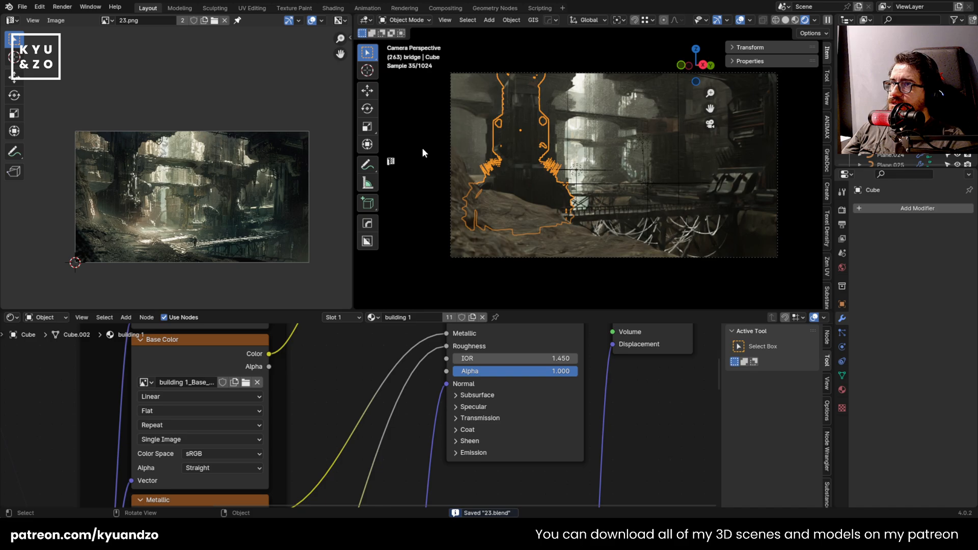
click(457, 203)
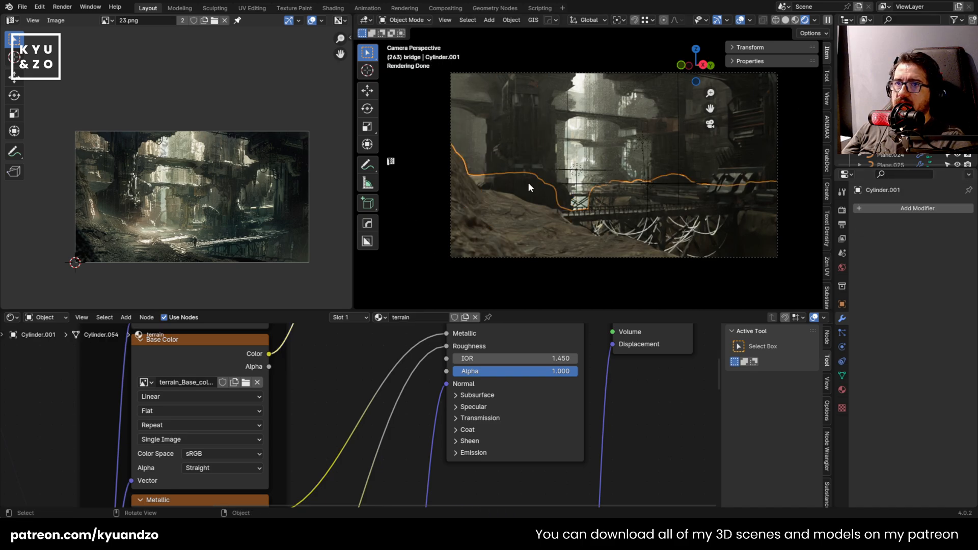
scroll(540, 169, down, 1)
scroll(540, 169, up, 1)
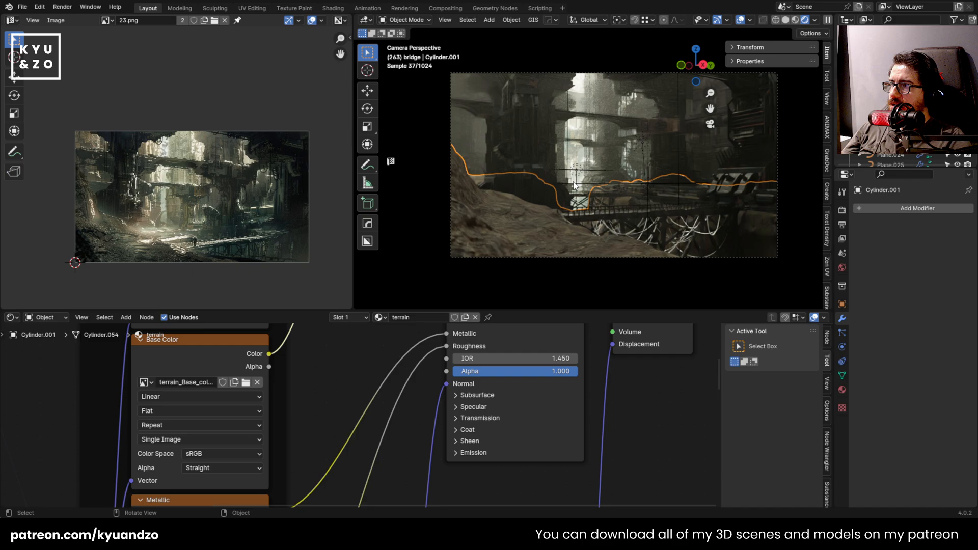
scroll(561, 183, up, 1)
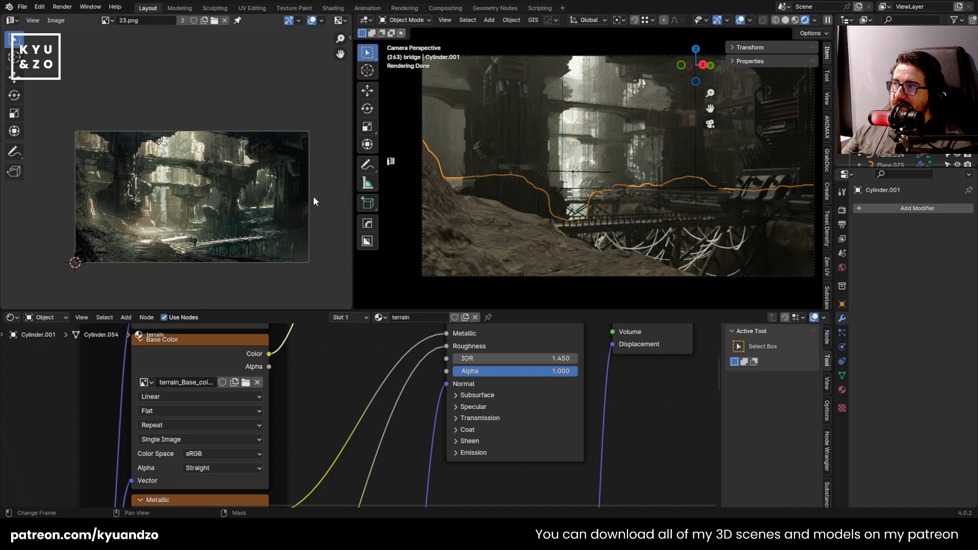
scroll(299, 197, up, 5)
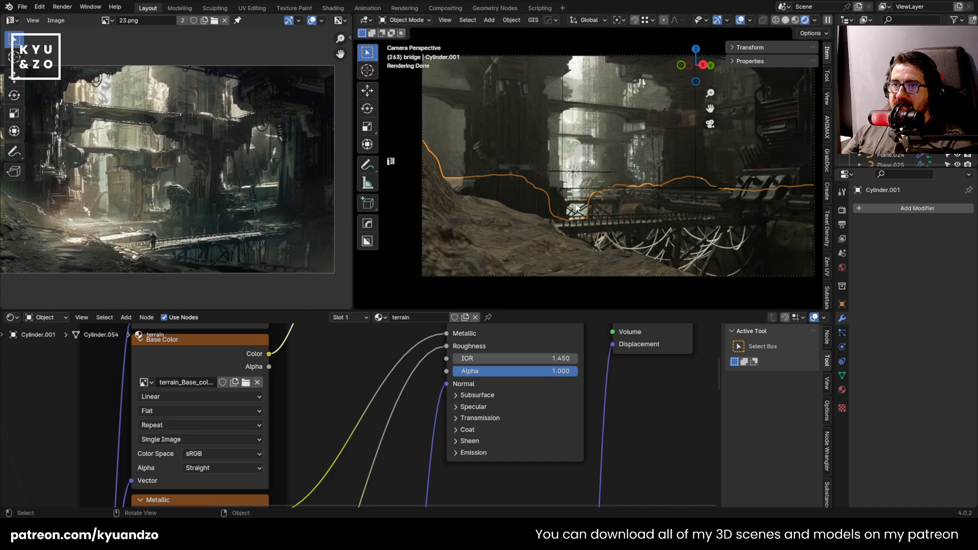
click(683, 214)
click(661, 191)
click(574, 172)
key(g)
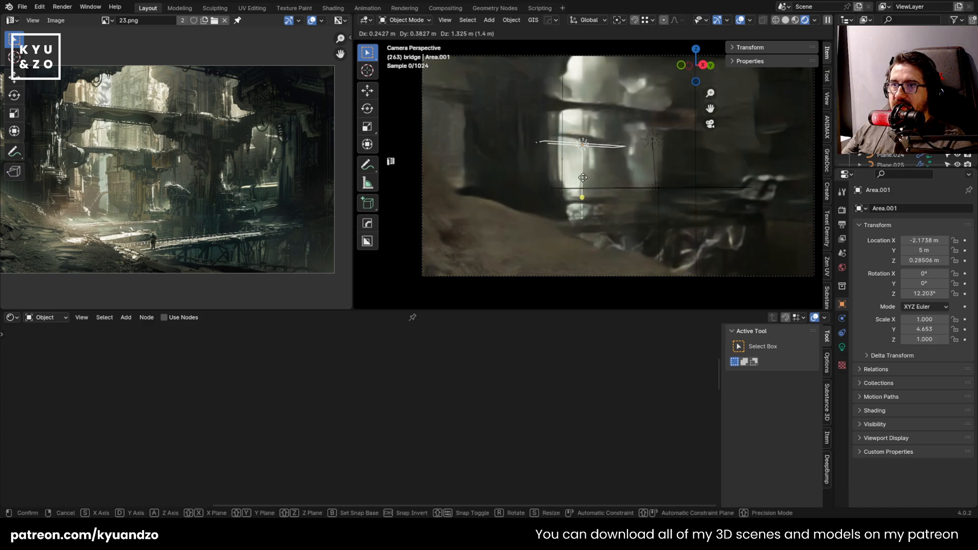
key(x)
key(d)
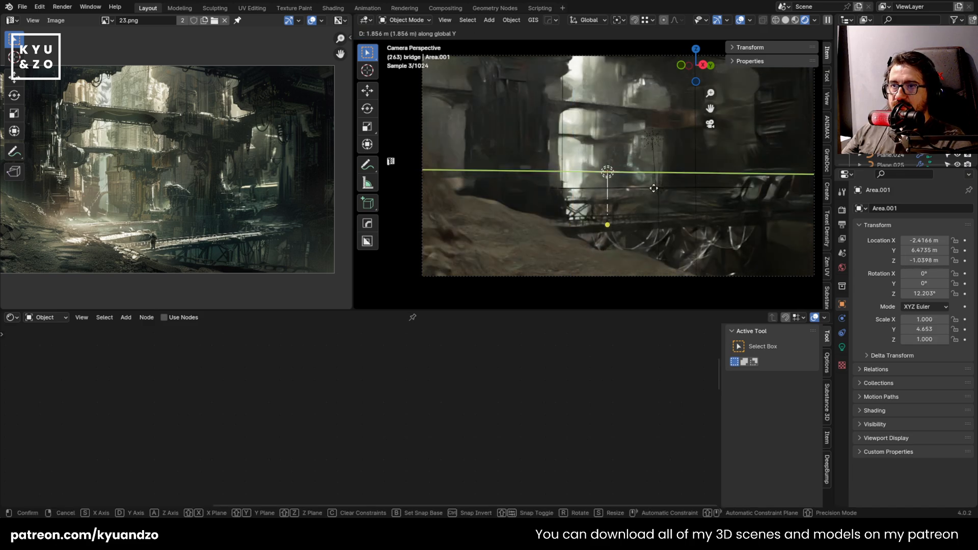
key(s)
right_click(654, 209)
click(655, 197)
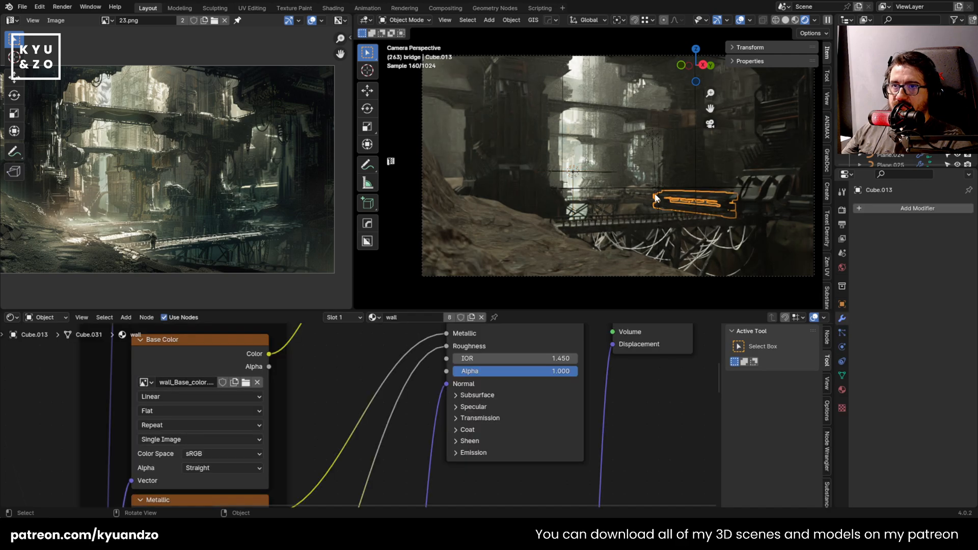
click(661, 191)
key(g)
key(d)
right_click(681, 176)
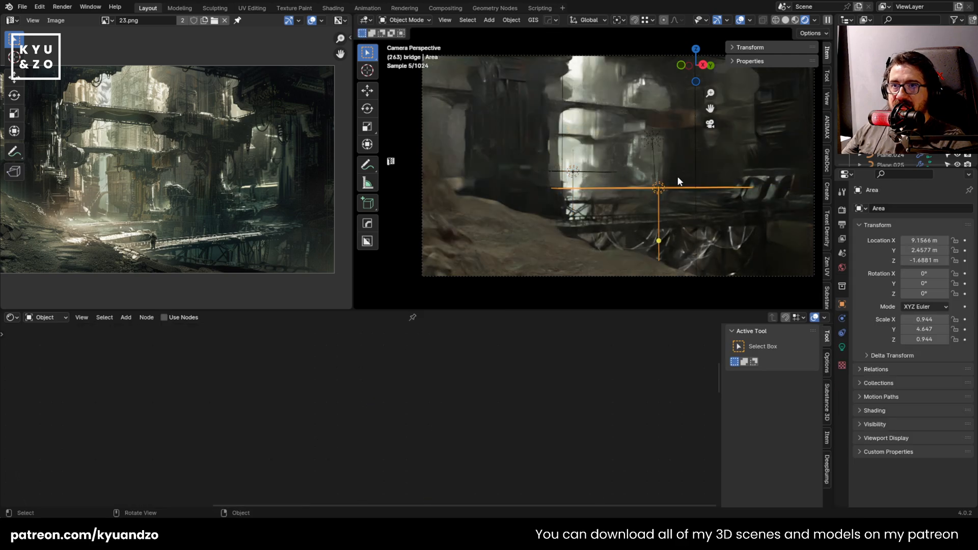
Compare the bridge, background towers and light areas of the camera render with the same areas of the reference image
shift+middle_drag(677, 176, 622, 195)
scroll(267, 186, up, 2)
middle_drag(269, 187, 164, 186)
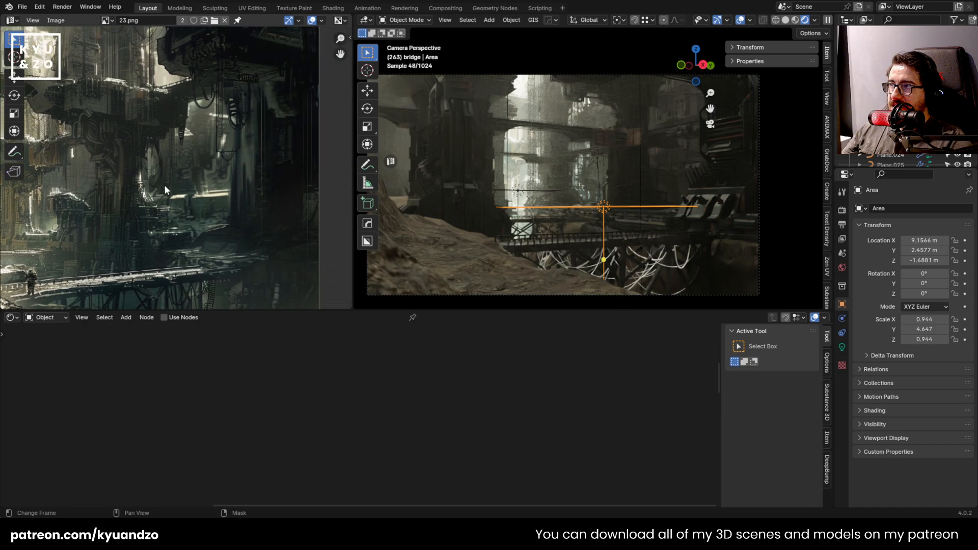
scroll(165, 190, up, 2)
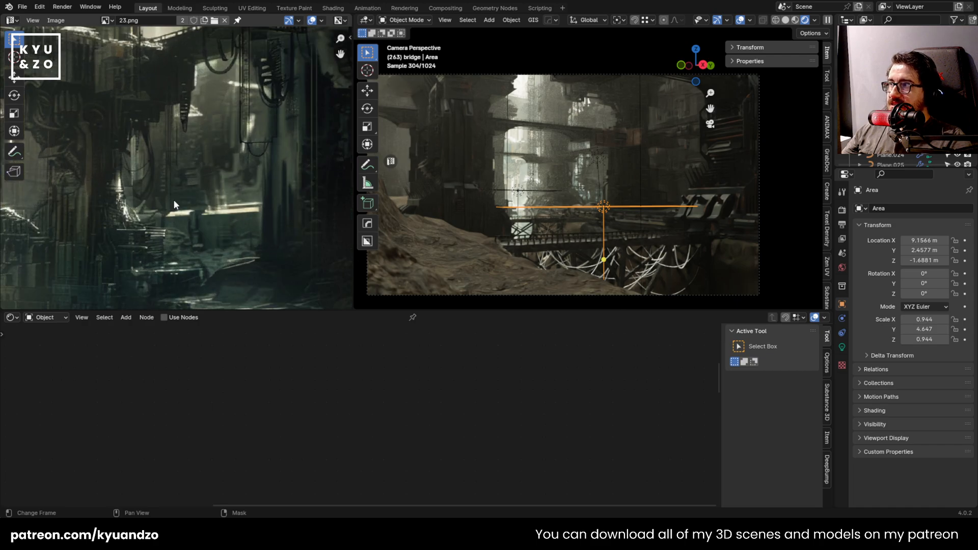
scroll(666, 131, up, 1)
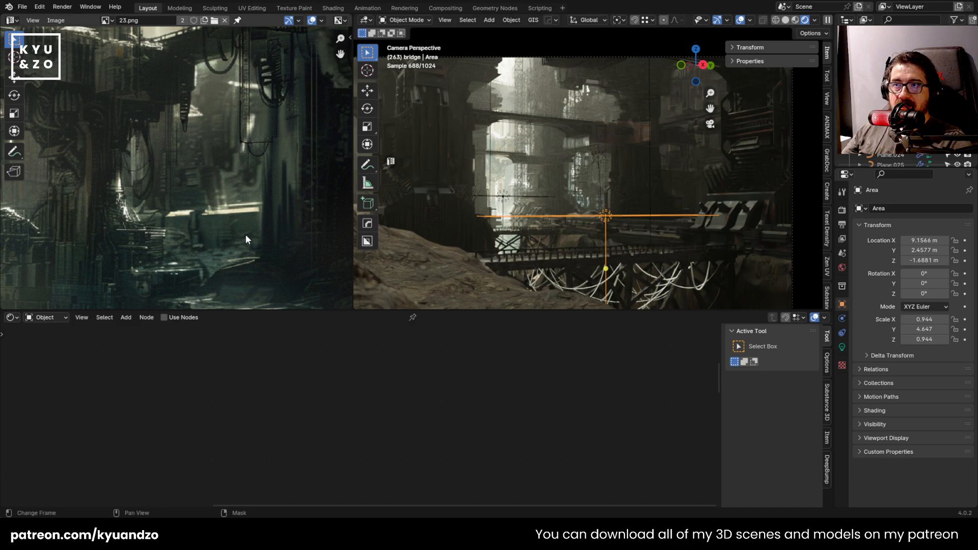
scroll(155, 181, down, 2)
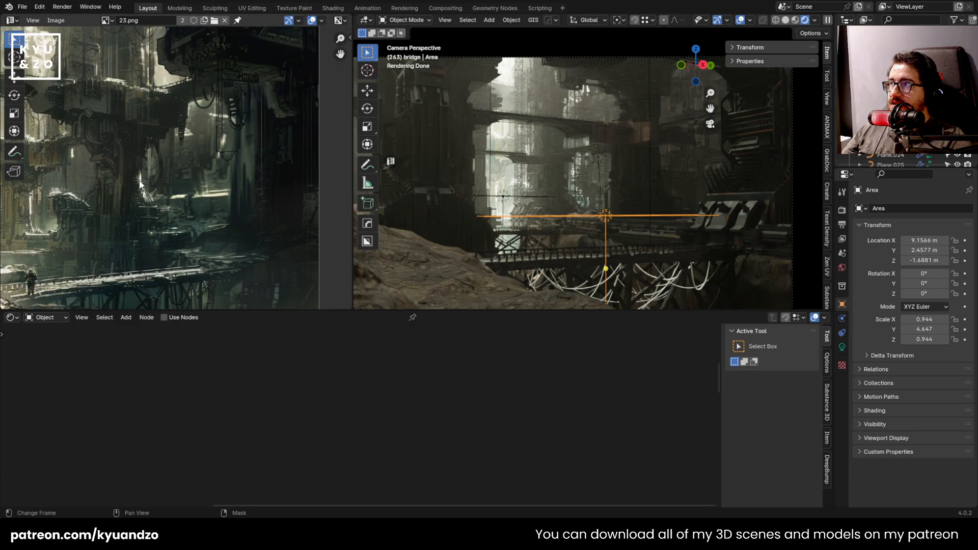
scroll(585, 199, down, 2)
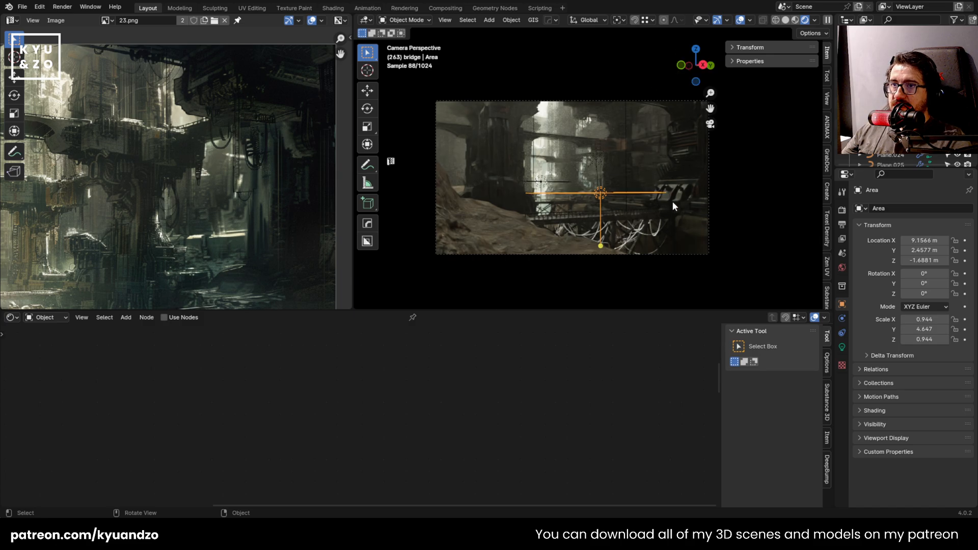
scroll(141, 199, down, 1)
middle_drag(142, 193, 198, 167)
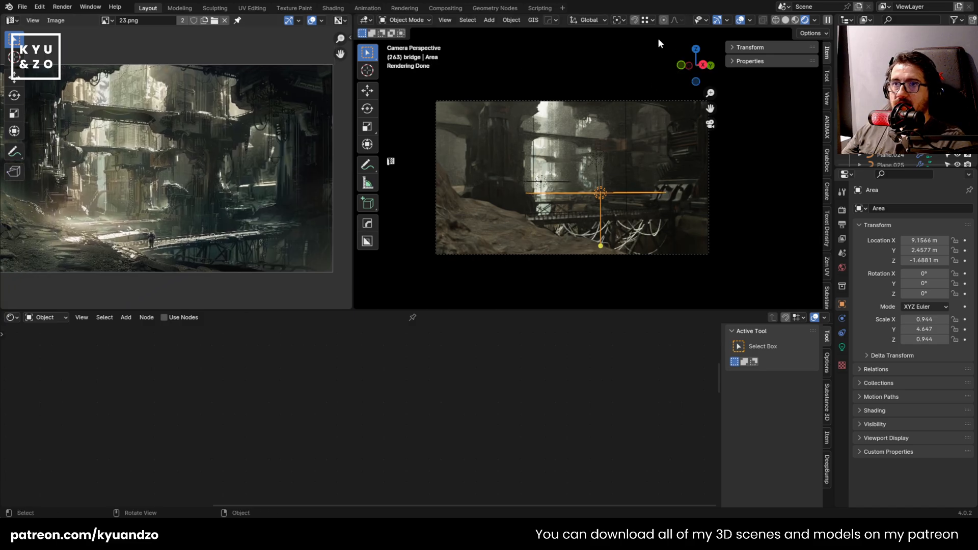
middle_drag(87, 139, 197, 149)
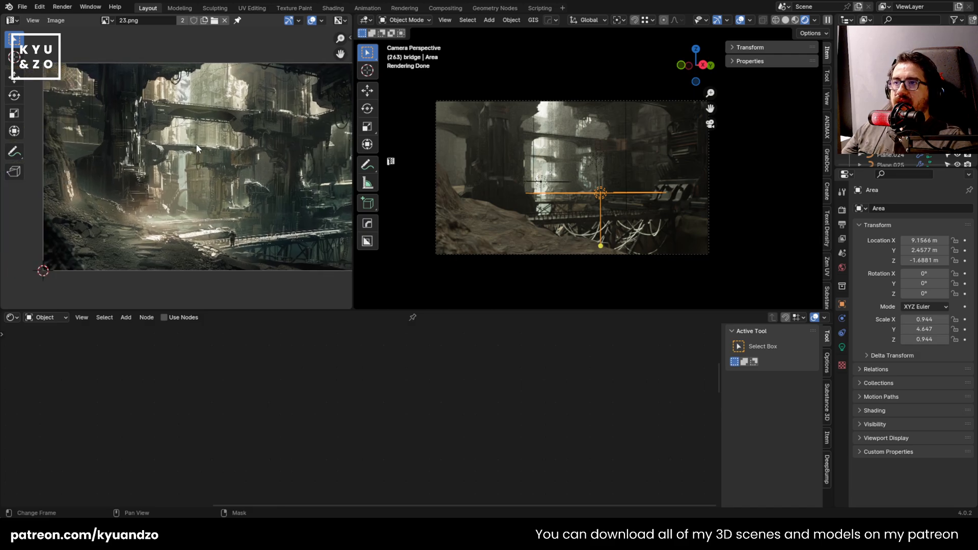
scroll(564, 170, up, 1)
Save the scene file
key(ctrl+s)
shift+middle_drag(564, 170, 582, 159)
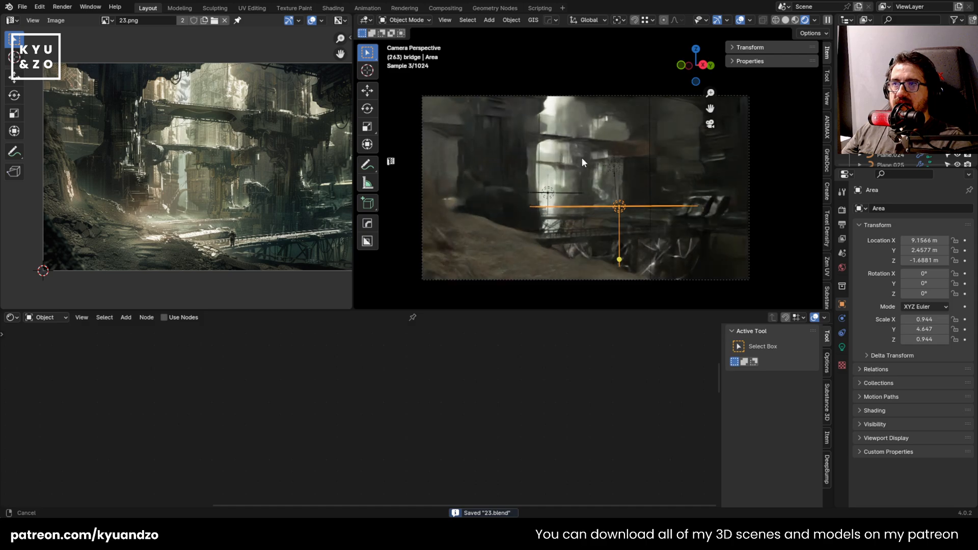
Enlarge the camera render viewport over the reference image and shader areas, and hide its sidebar and overlays
key(n)
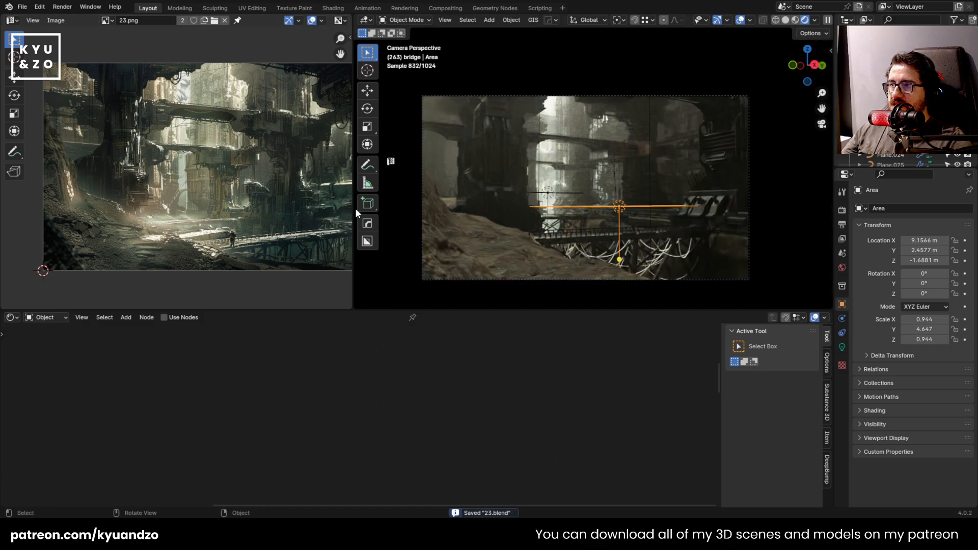
drag(353, 208, 110, 208)
drag(433, 311, 433, 467)
scroll(432, 378, up, 1)
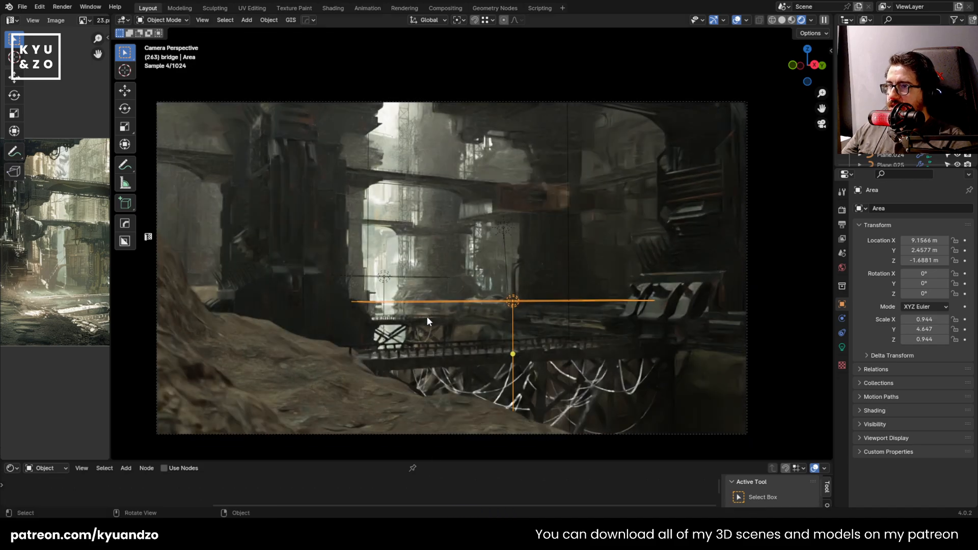
click(803, 248)
click(737, 20)
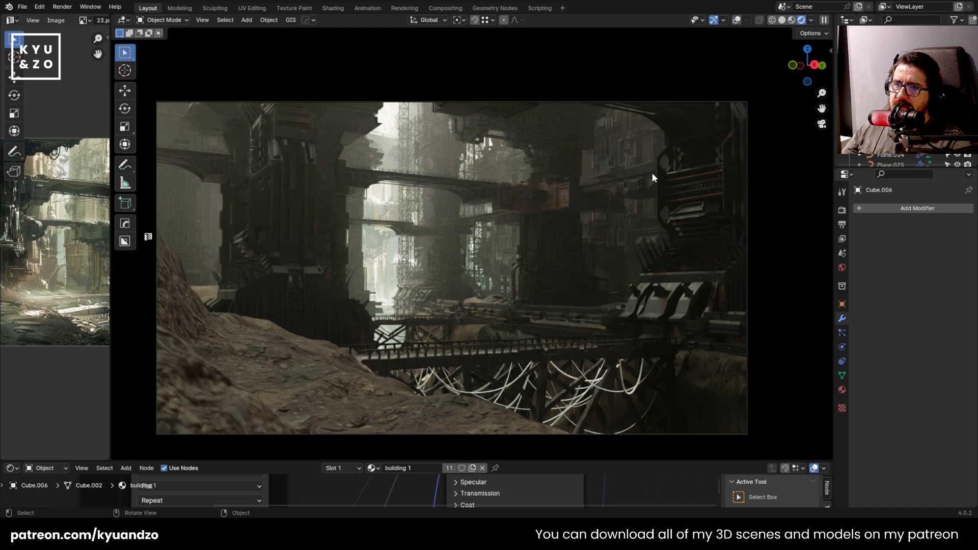
Examine the distant buildings, towers and foreground terrain in the overlay-free camera render against the reference image, picking individual objects to inspect
scroll(31, 283, down, 3)
scroll(31, 282, up, 2)
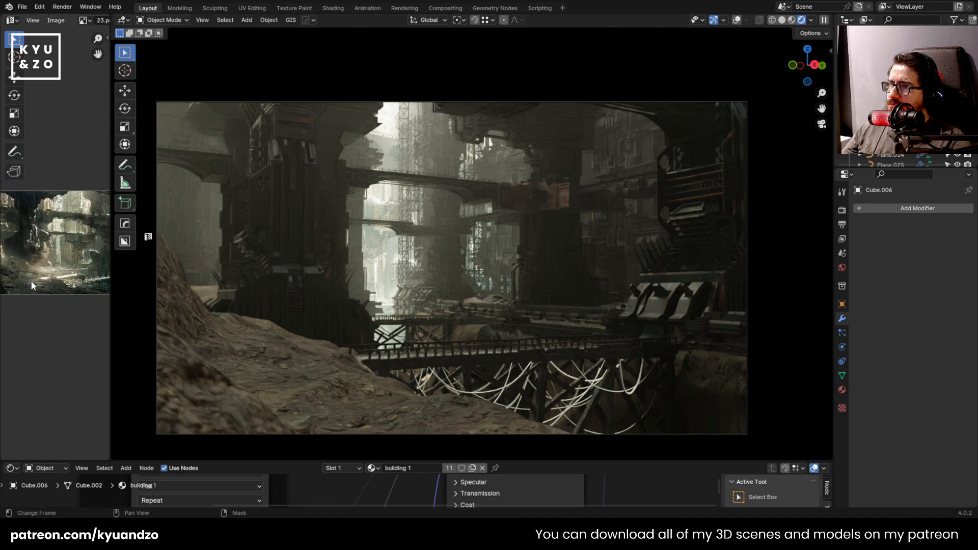
scroll(32, 285, up, 1)
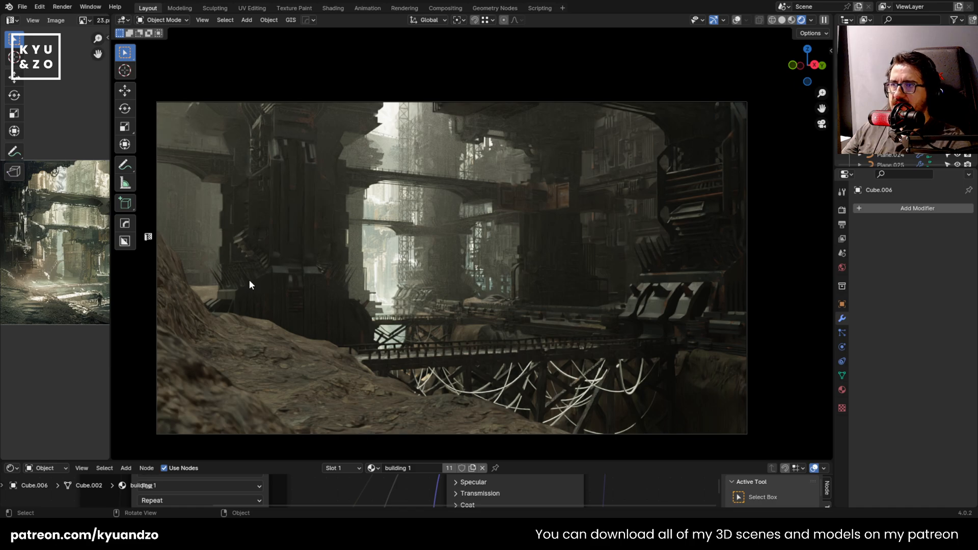
scroll(438, 264, up, 4)
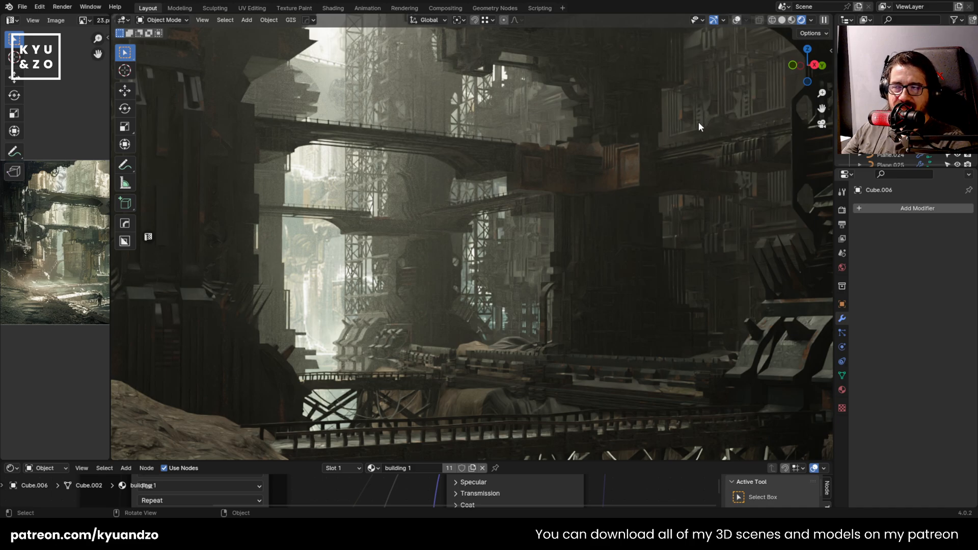
click(393, 195)
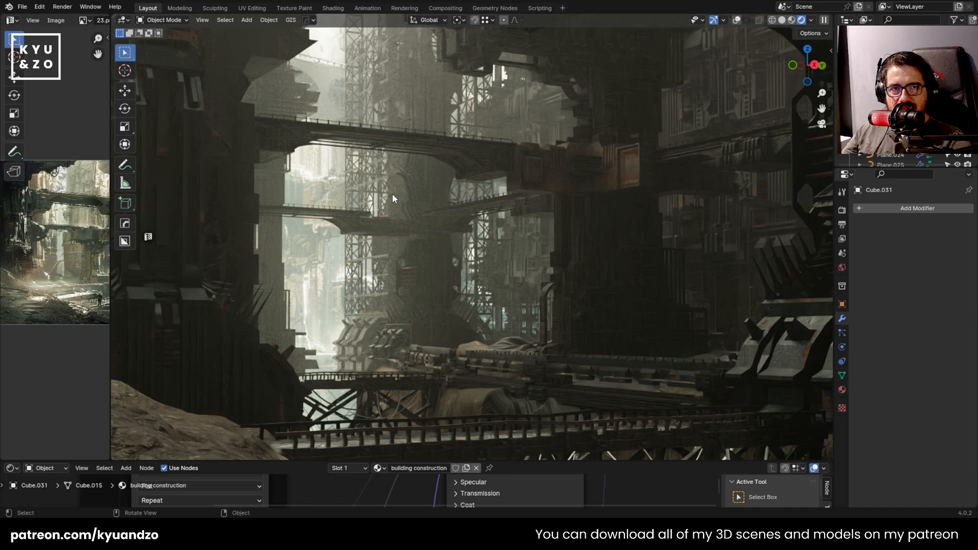
click(335, 191)
key(KP_0)
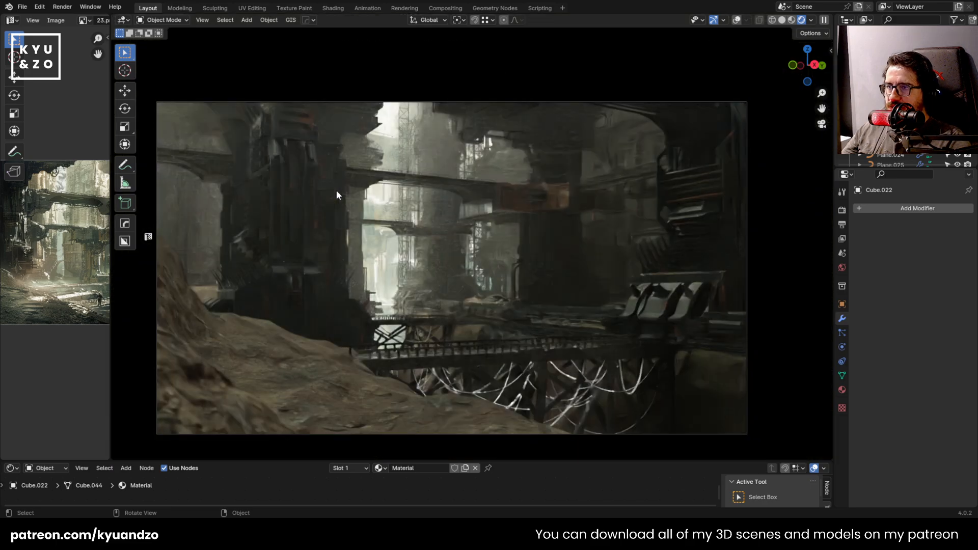
scroll(337, 191, down, 2)
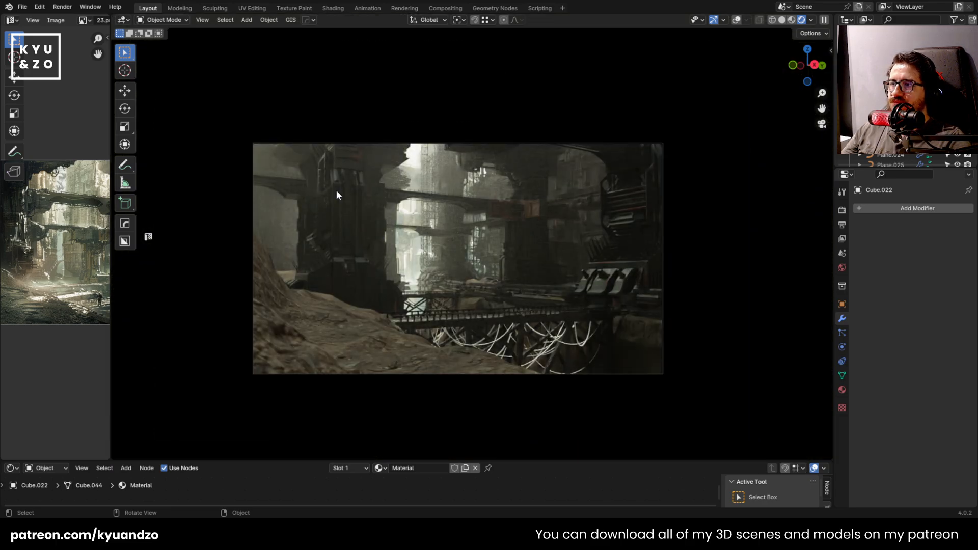
click(310, 330)
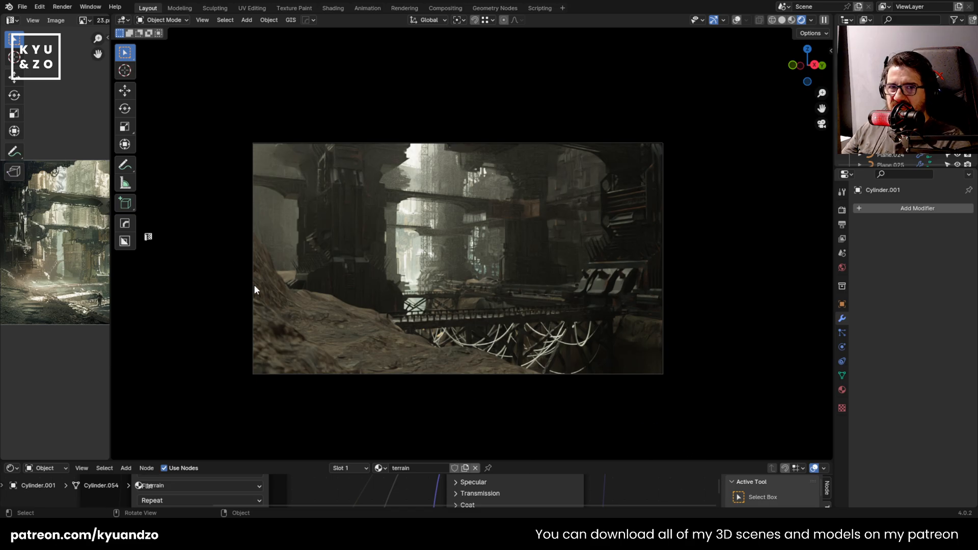
scroll(406, 331, up, 1)
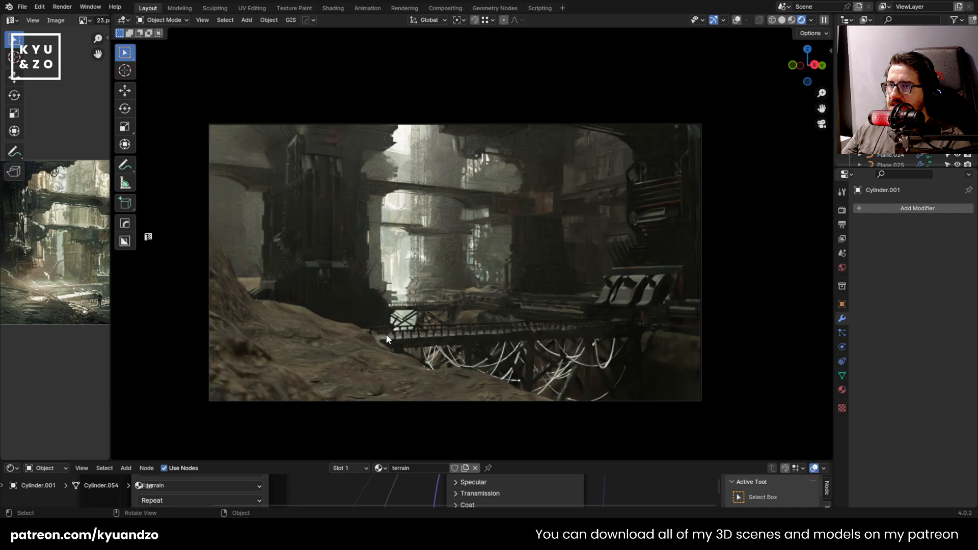